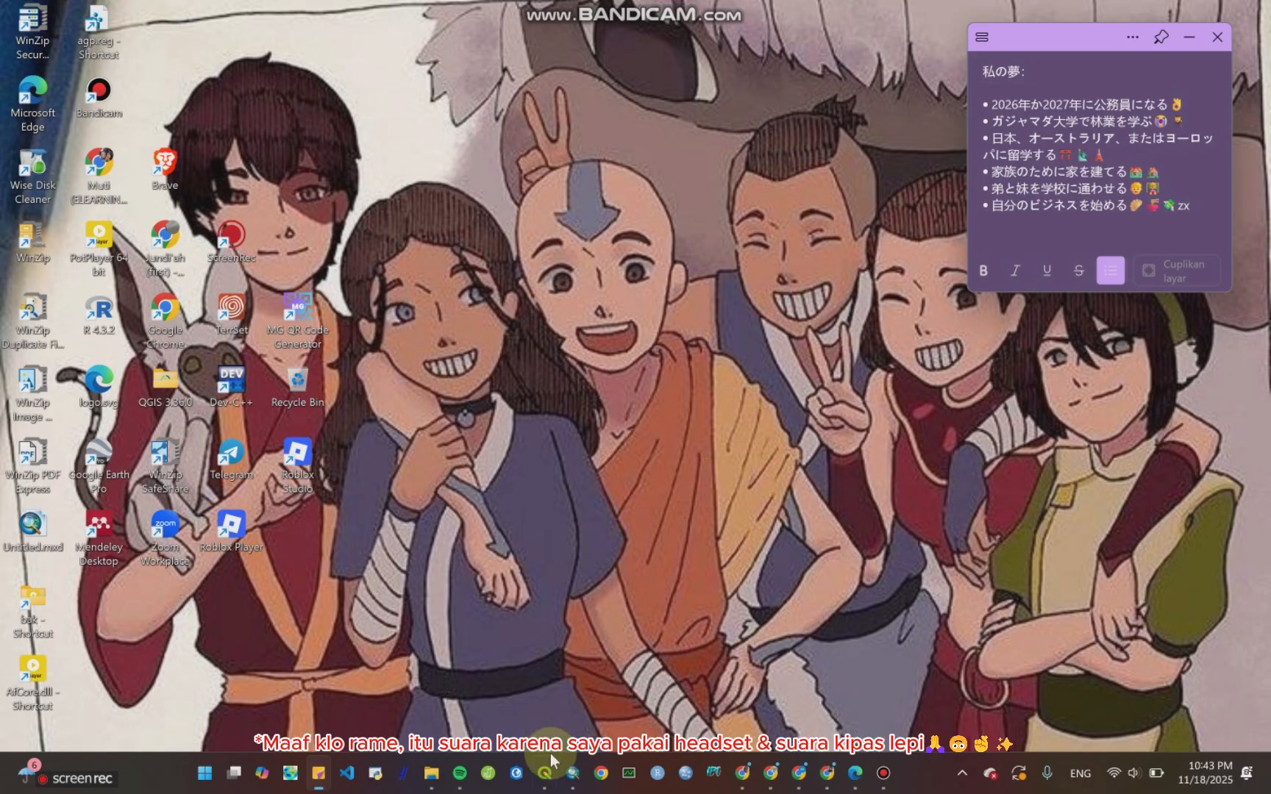
# Step: Switch to ArcMap and browse the attribute table of the polygon3kecUTM layer, then close it
pyautogui.moveTo(550, 772)
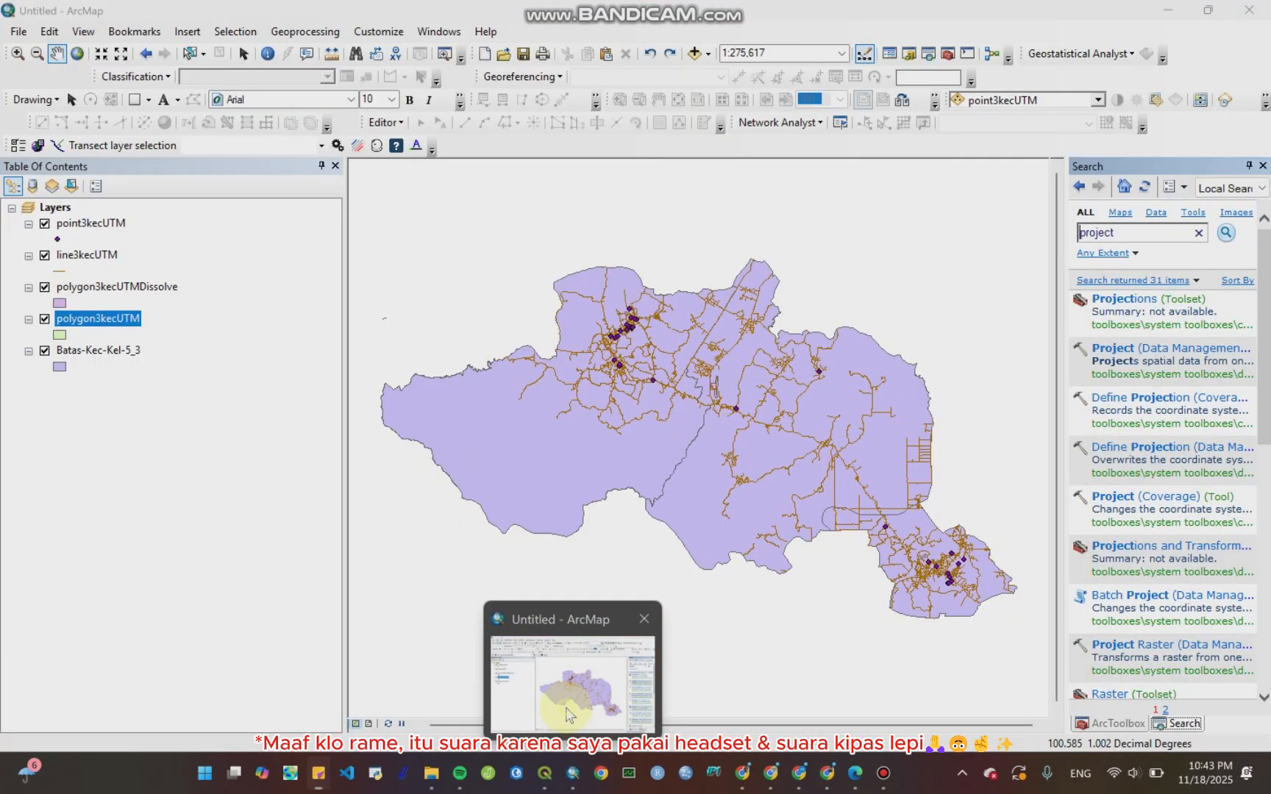
pyautogui.click(566, 713)
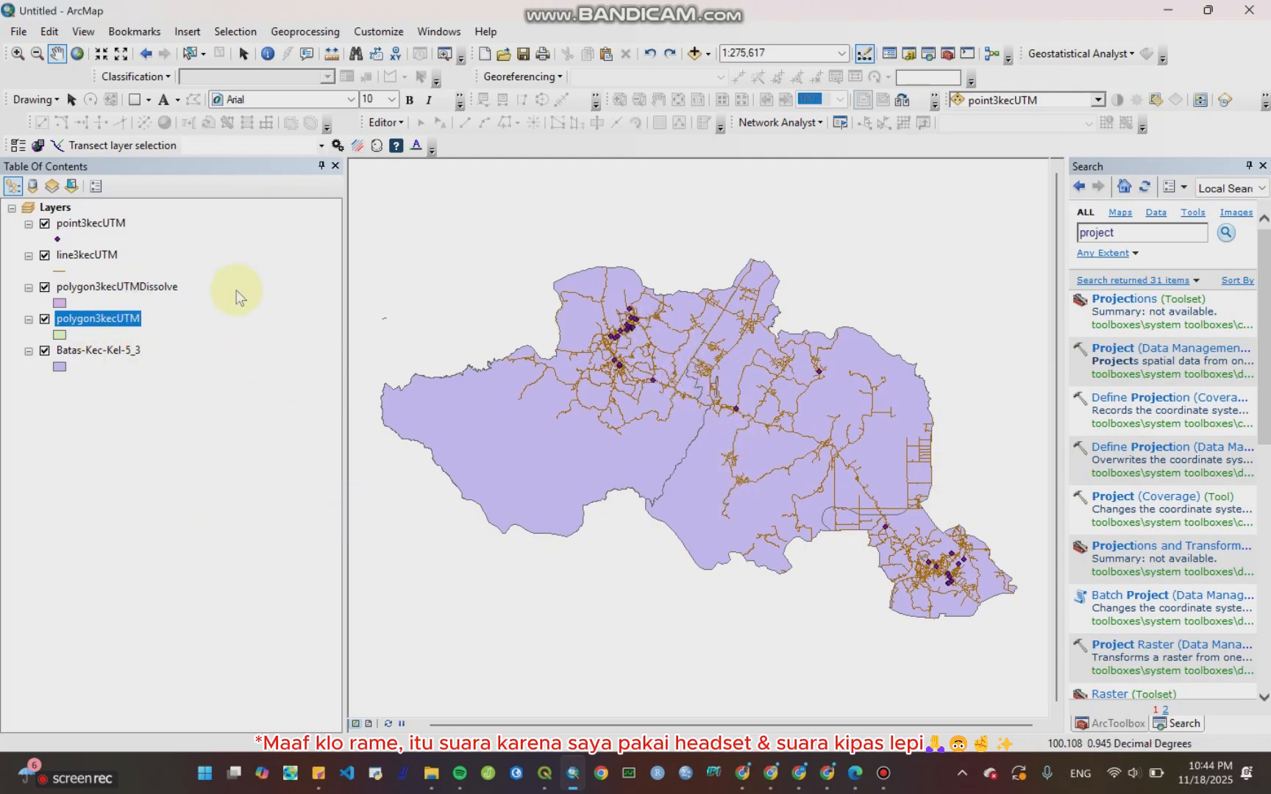
pyautogui.rightClick(89, 328)
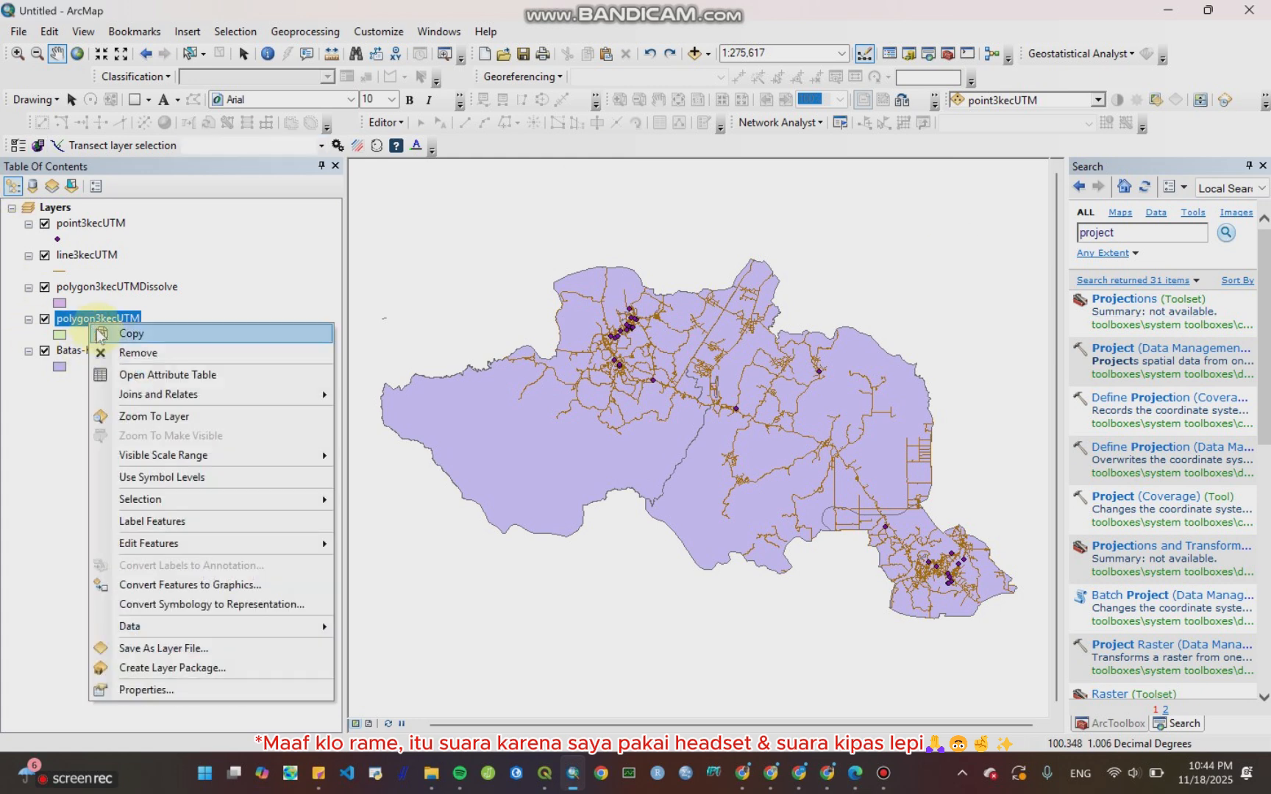
pyautogui.click(128, 375)
pyautogui.scroll(-3, 176, 559)
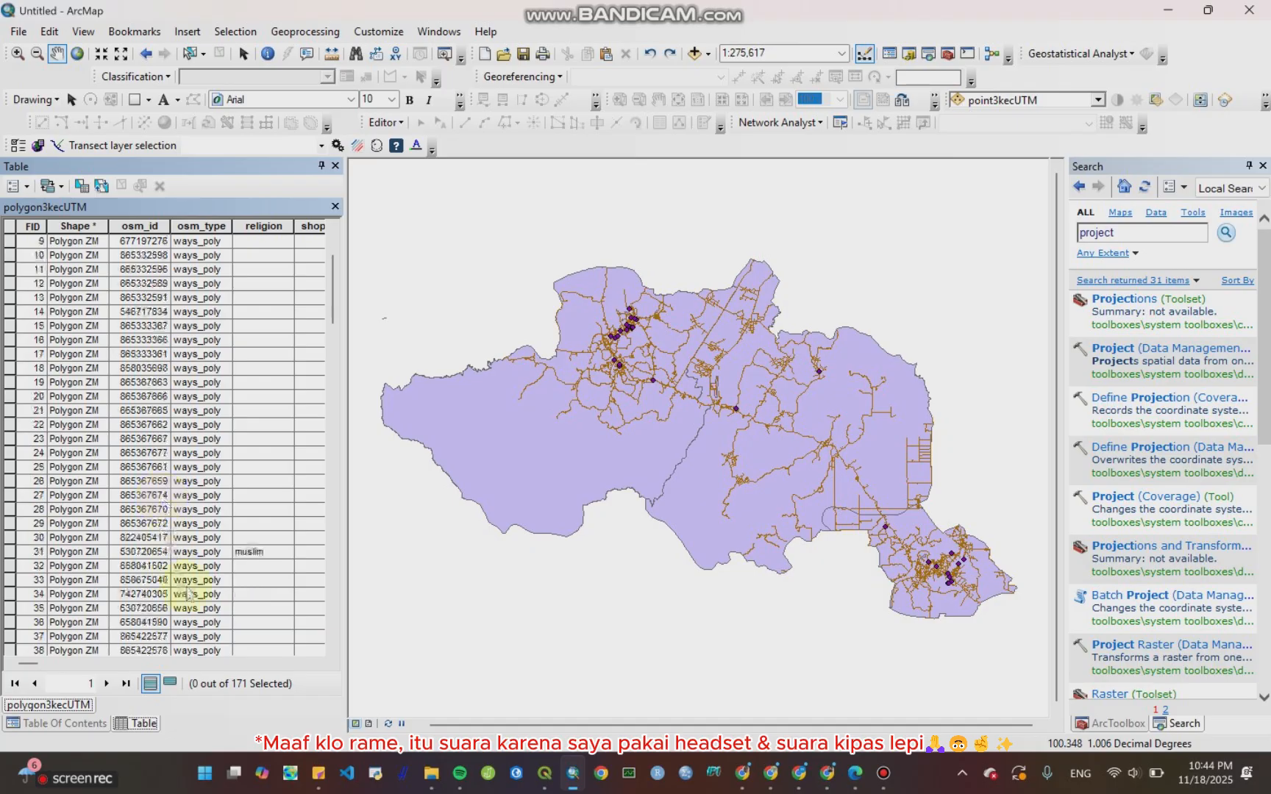
pyautogui.scroll(3, 190, 594)
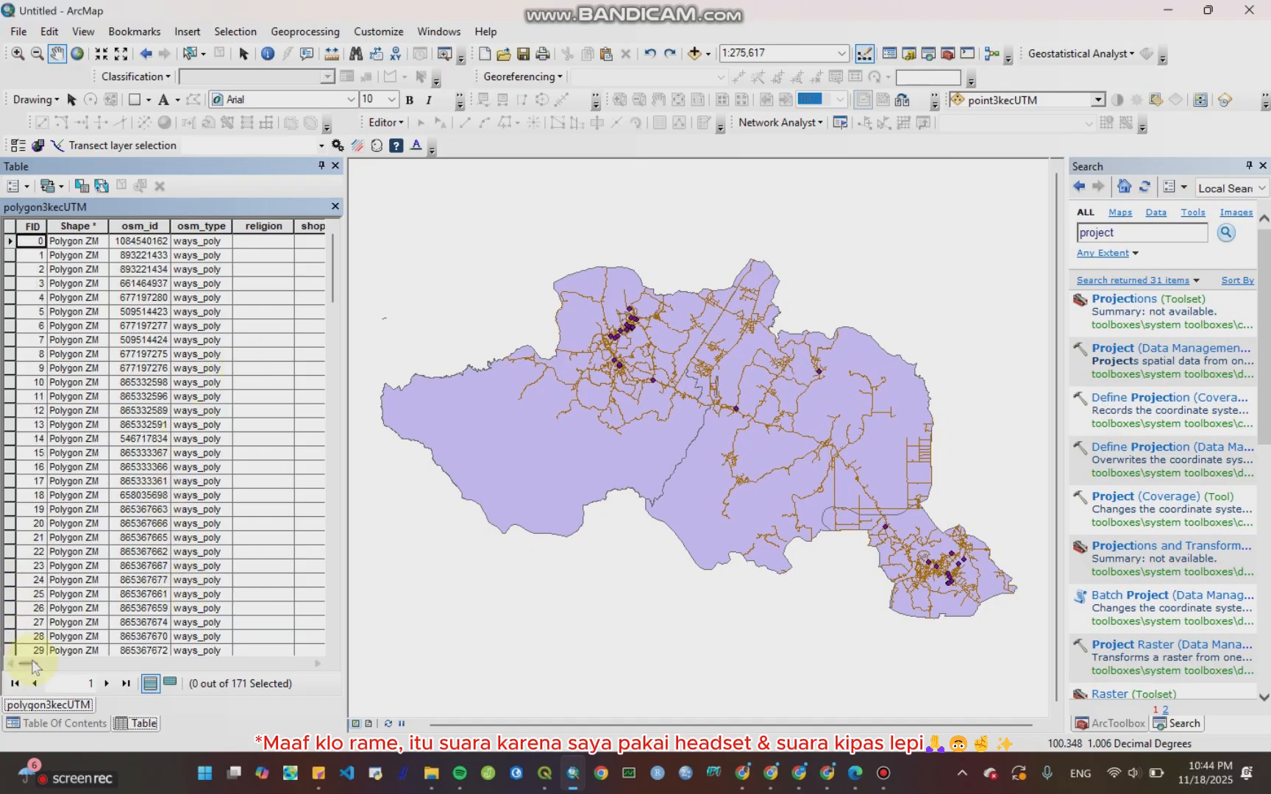
pyautogui.moveTo(33, 665); pyautogui.dragTo(9, 695)
pyautogui.scroll(-1, 185, 537)
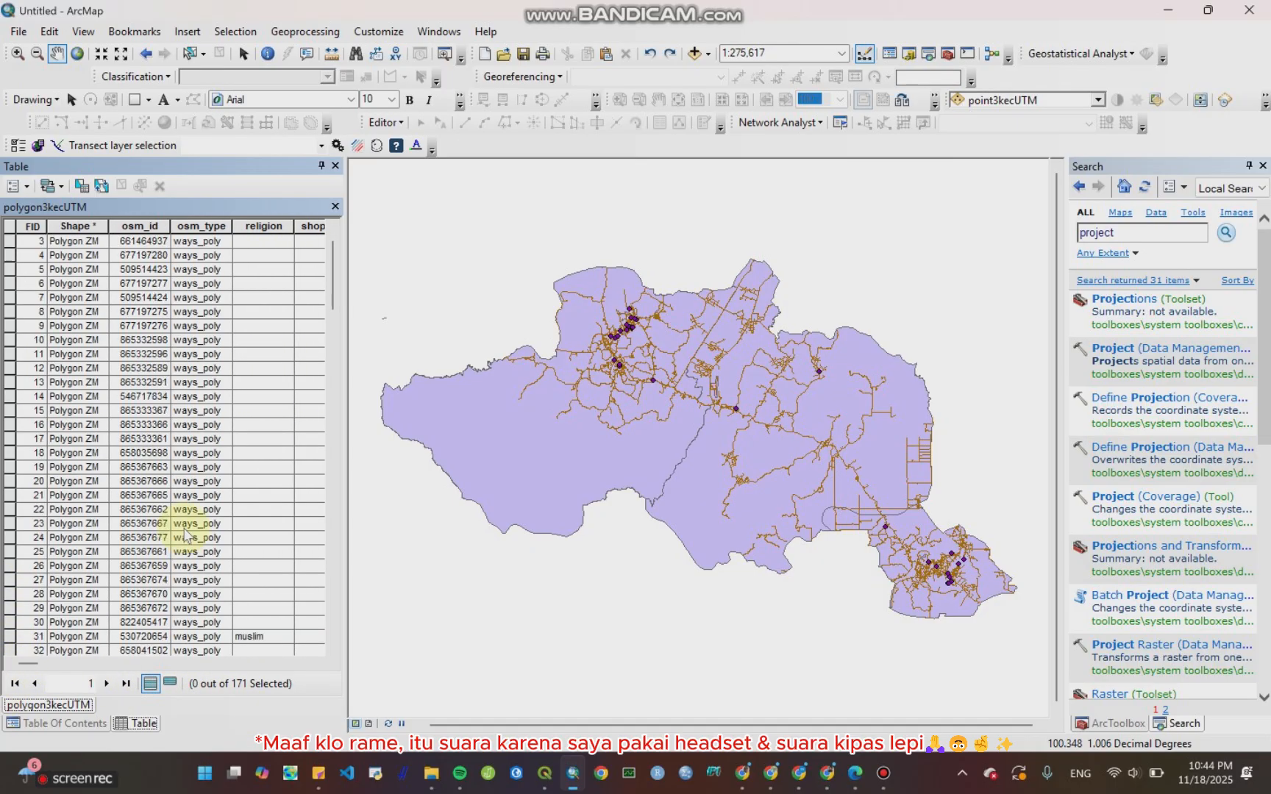
pyautogui.scroll(-14, 186, 536)
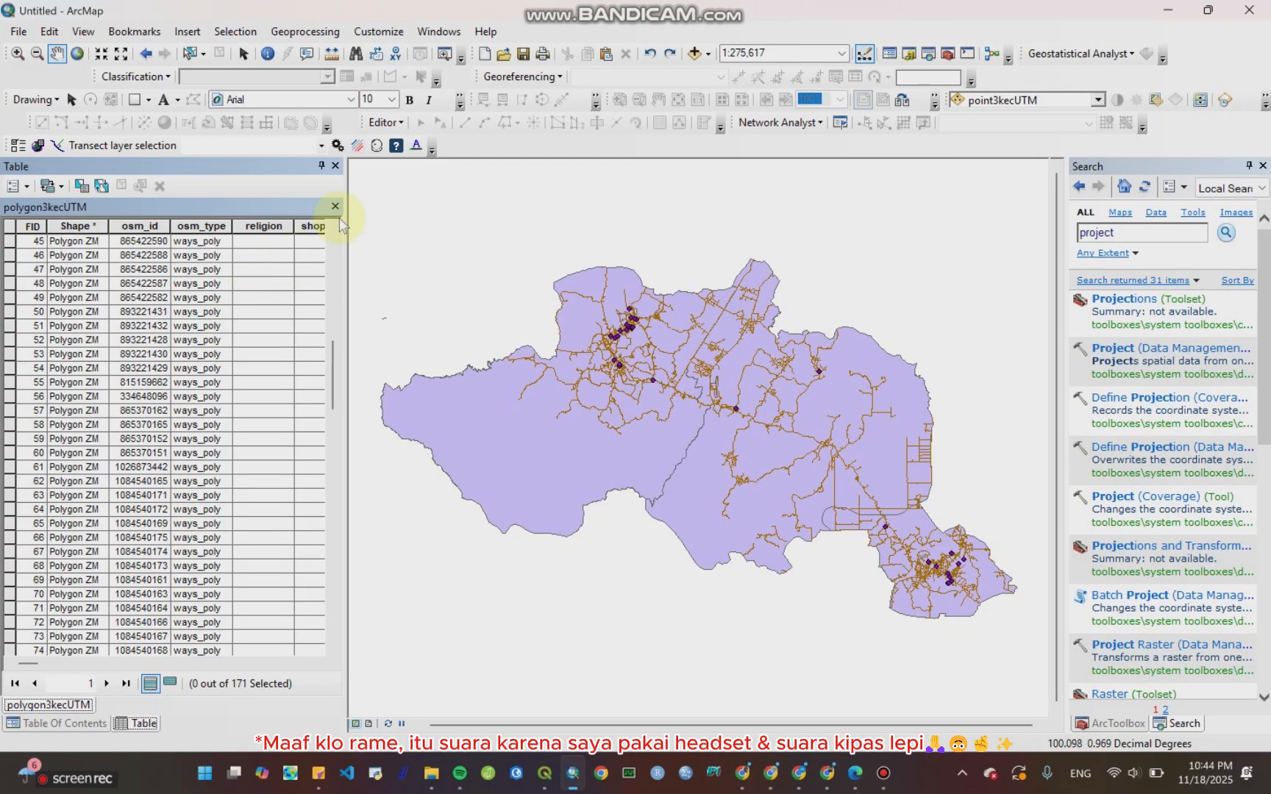
pyautogui.click(335, 165)
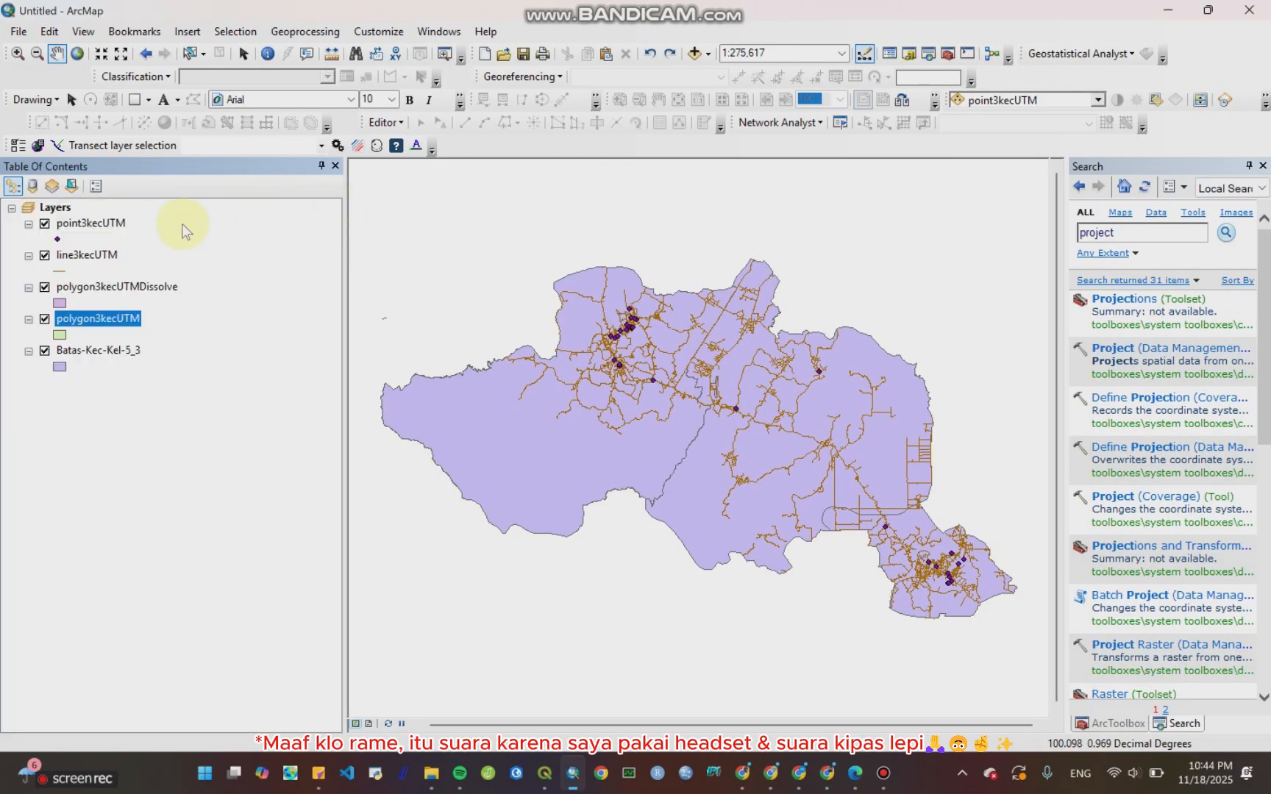
# Step: Inspect the polygon3kecUTMDissolve attribute table, then hide the polygon3kecUTM layer
pyautogui.click(118, 288)
pyautogui.rightClick(117, 288)
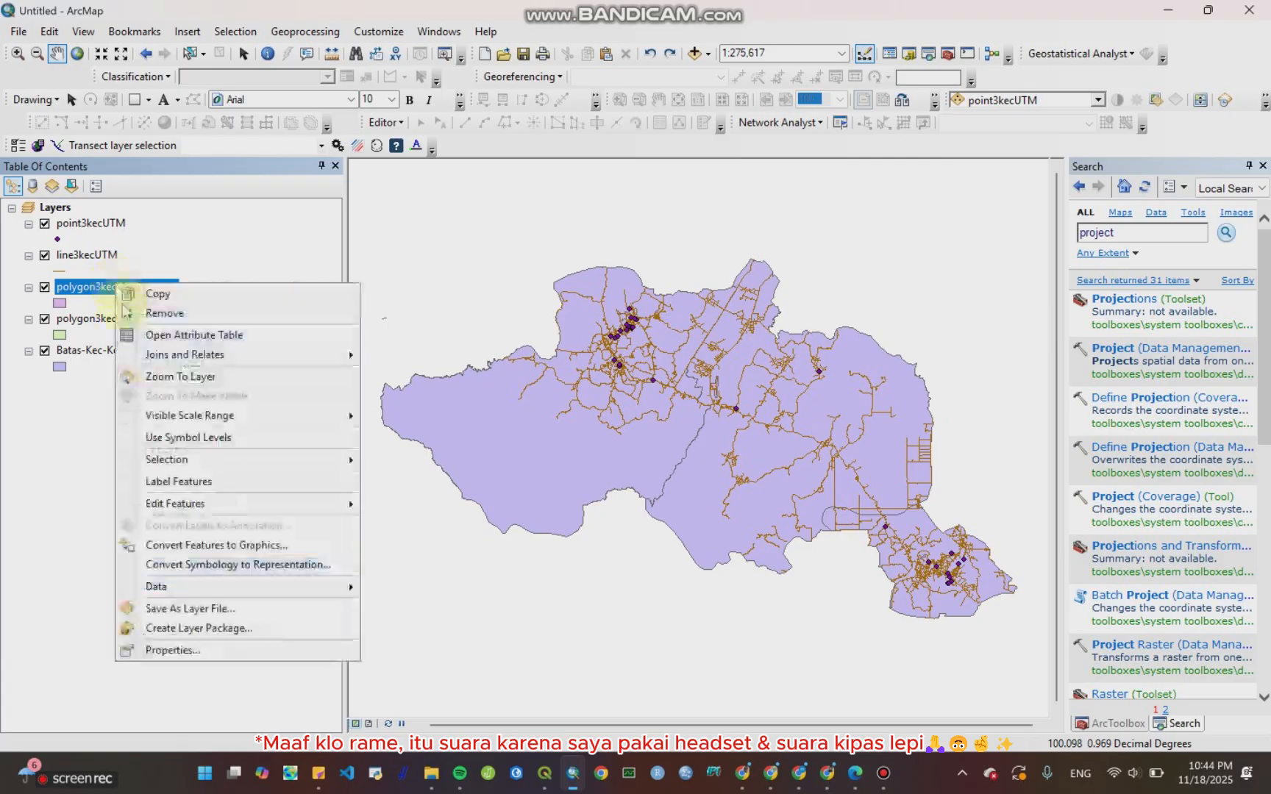
pyautogui.click(169, 414)
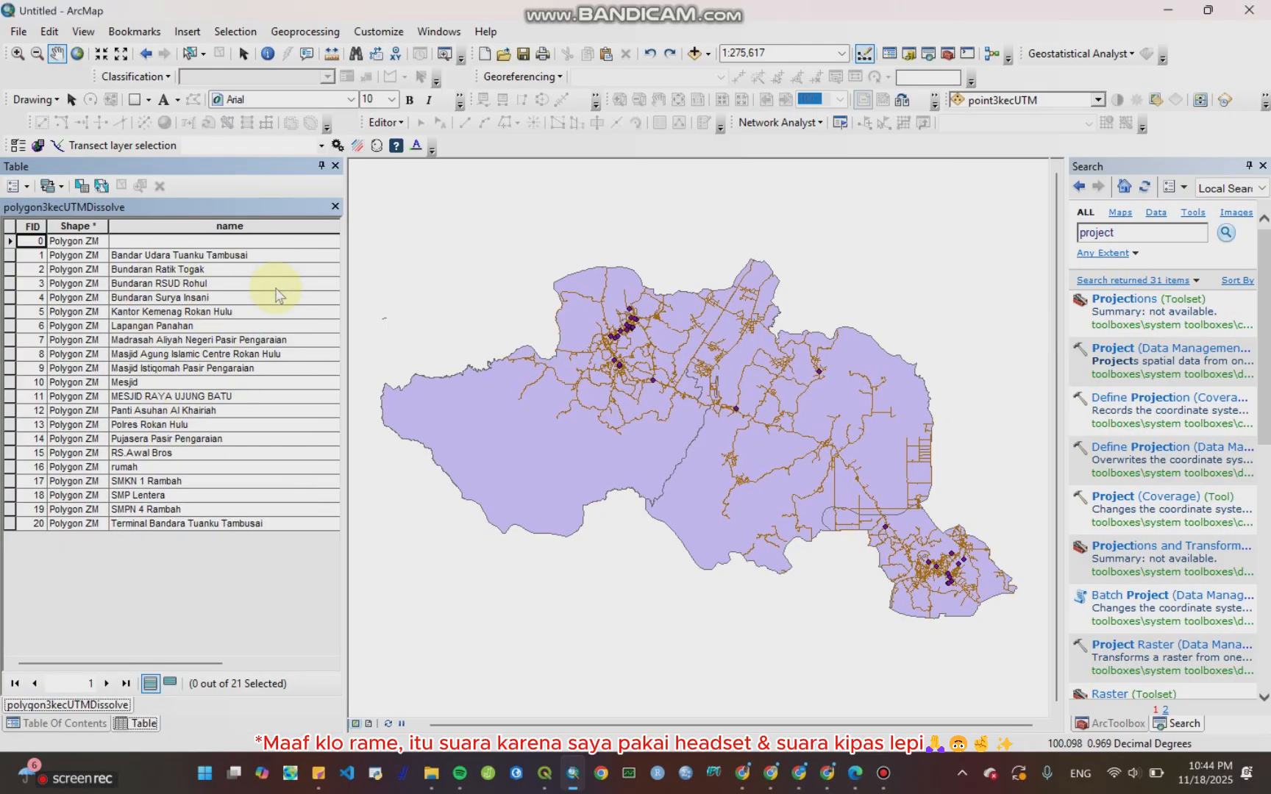
pyautogui.click(335, 207)
pyautogui.click(56, 333)
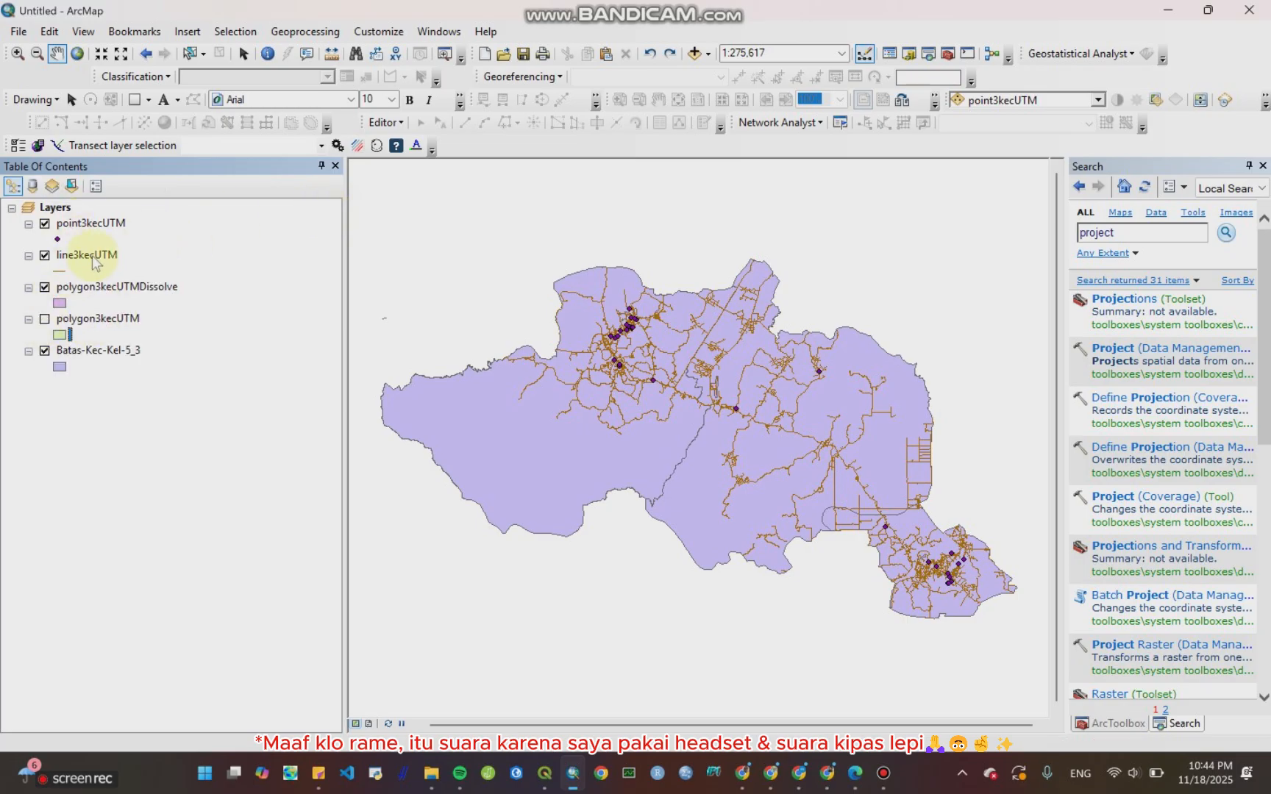
# Step: Open the line3kecUTM attribute table, scroll across to its name field, and close it
pyautogui.click(94, 262)
pyautogui.click(115, 257)
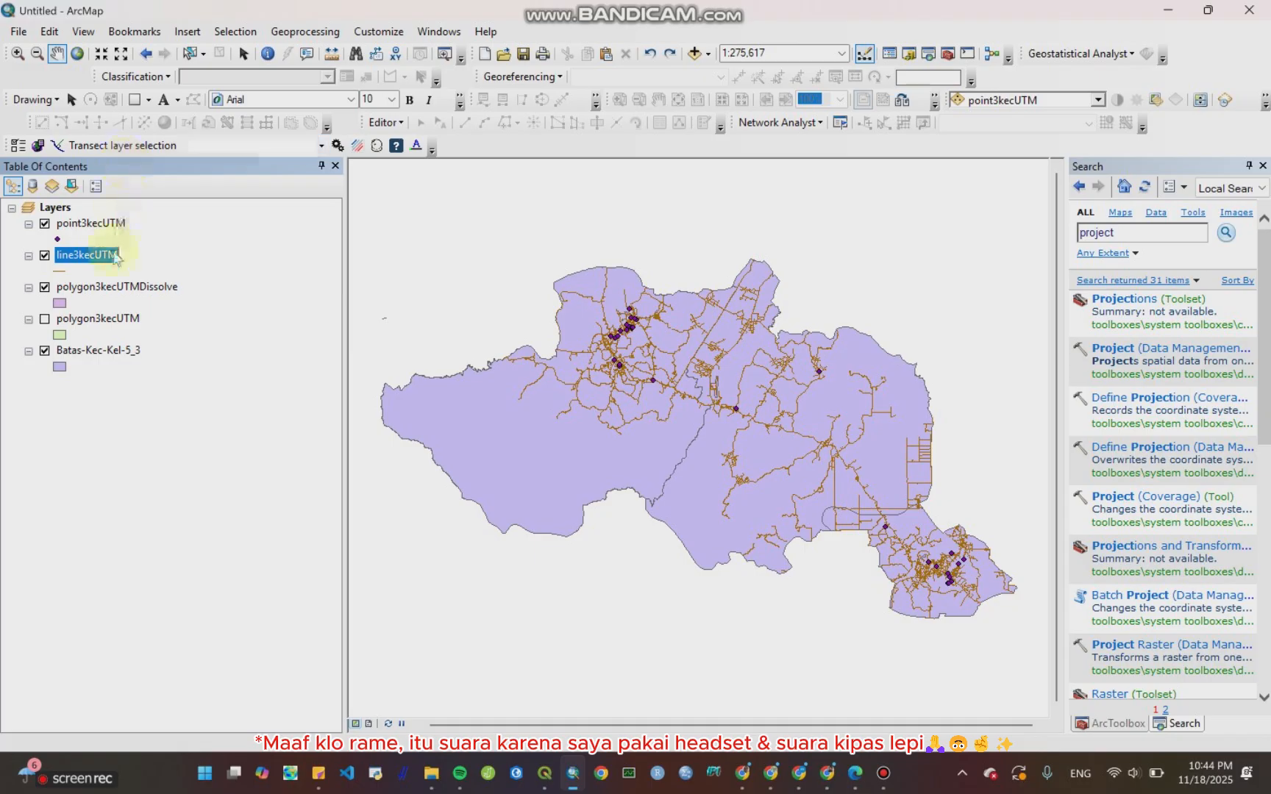
pyautogui.rightClick(115, 256)
pyautogui.click(142, 306)
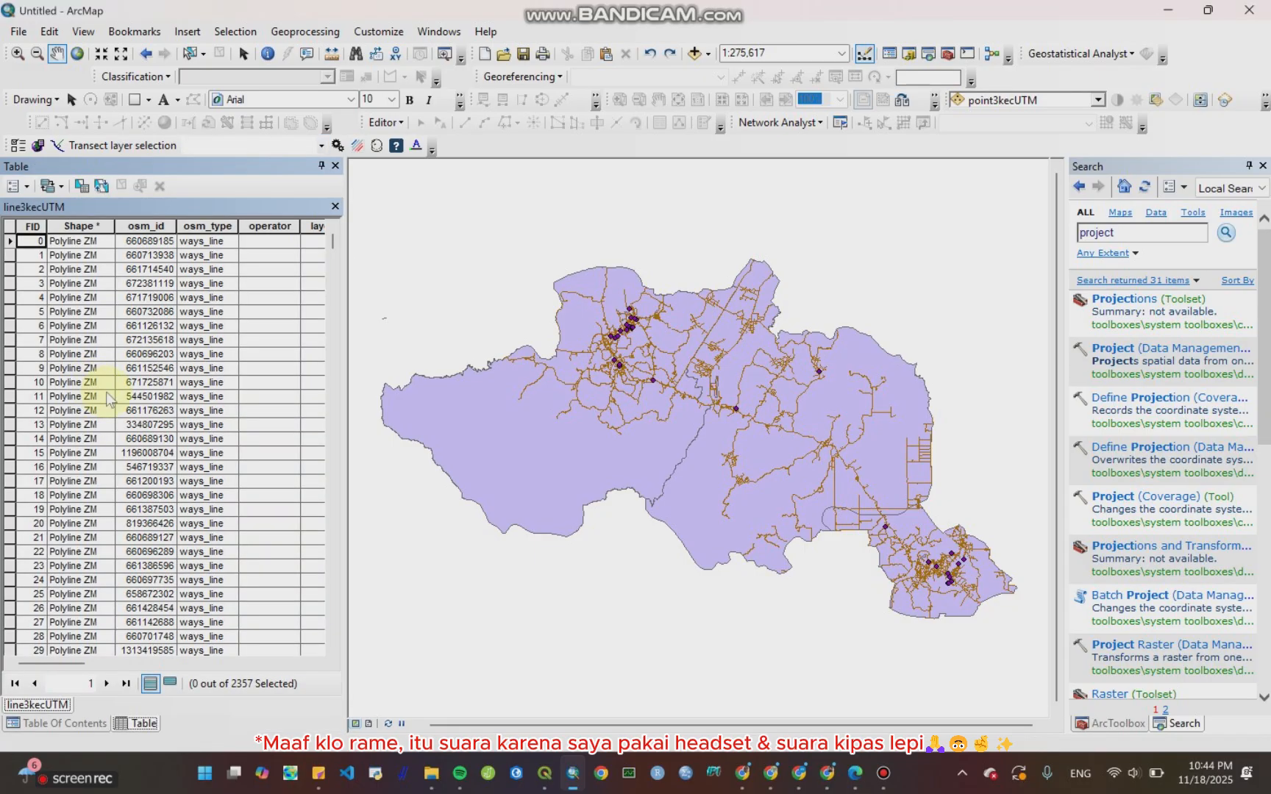
pyautogui.moveTo(64, 667); pyautogui.dragTo(59, 702)
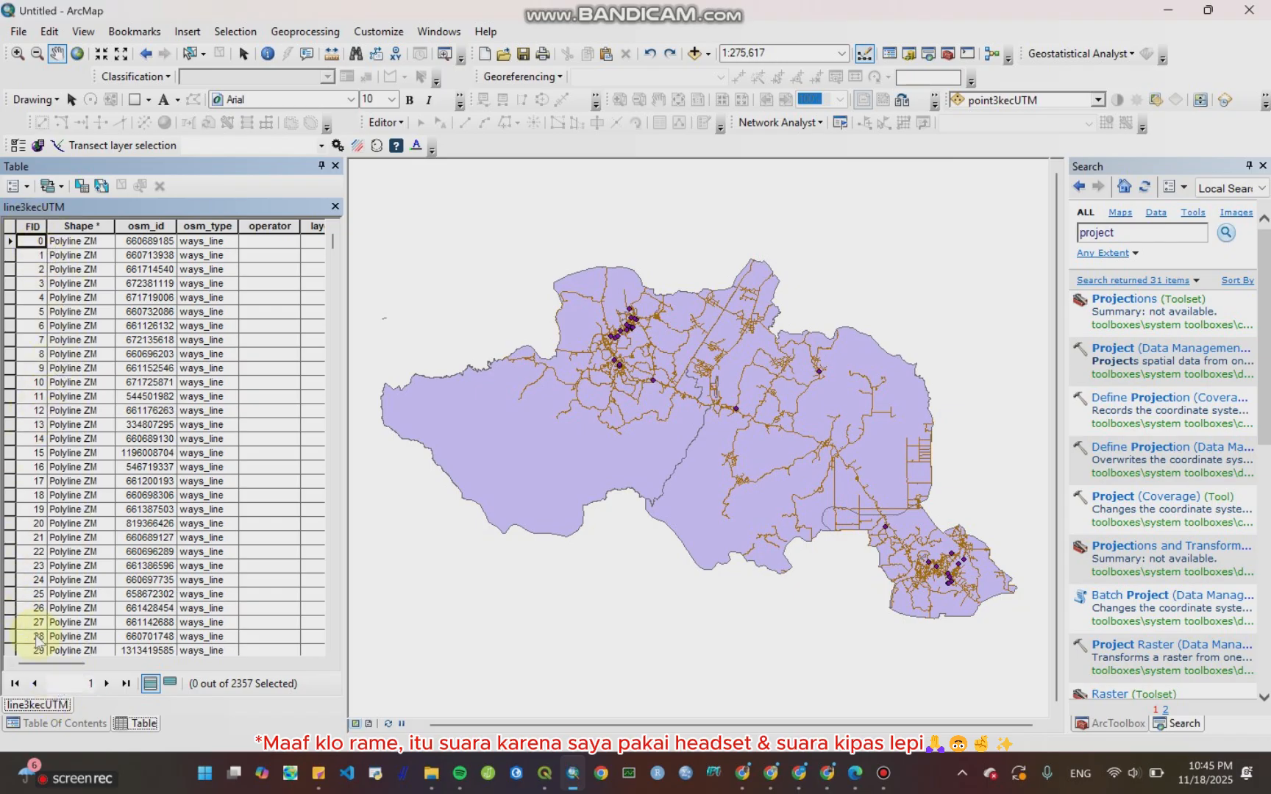
pyautogui.moveTo(46, 666); pyautogui.dragTo(224, 726)
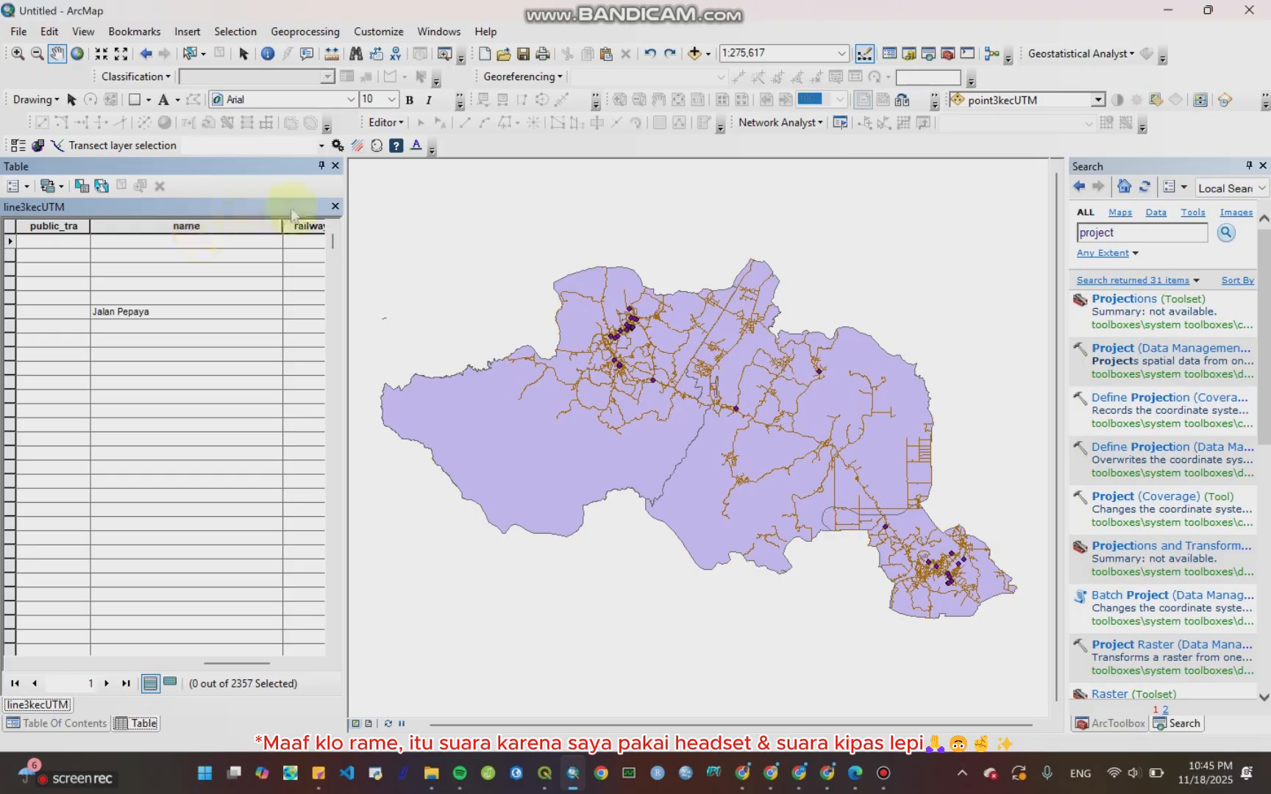
pyautogui.click(335, 207)
# Step: Open the Dissolve tool with line3kecUTM as input features and FID checked as the dissolve field
pyautogui.click(326, 37)
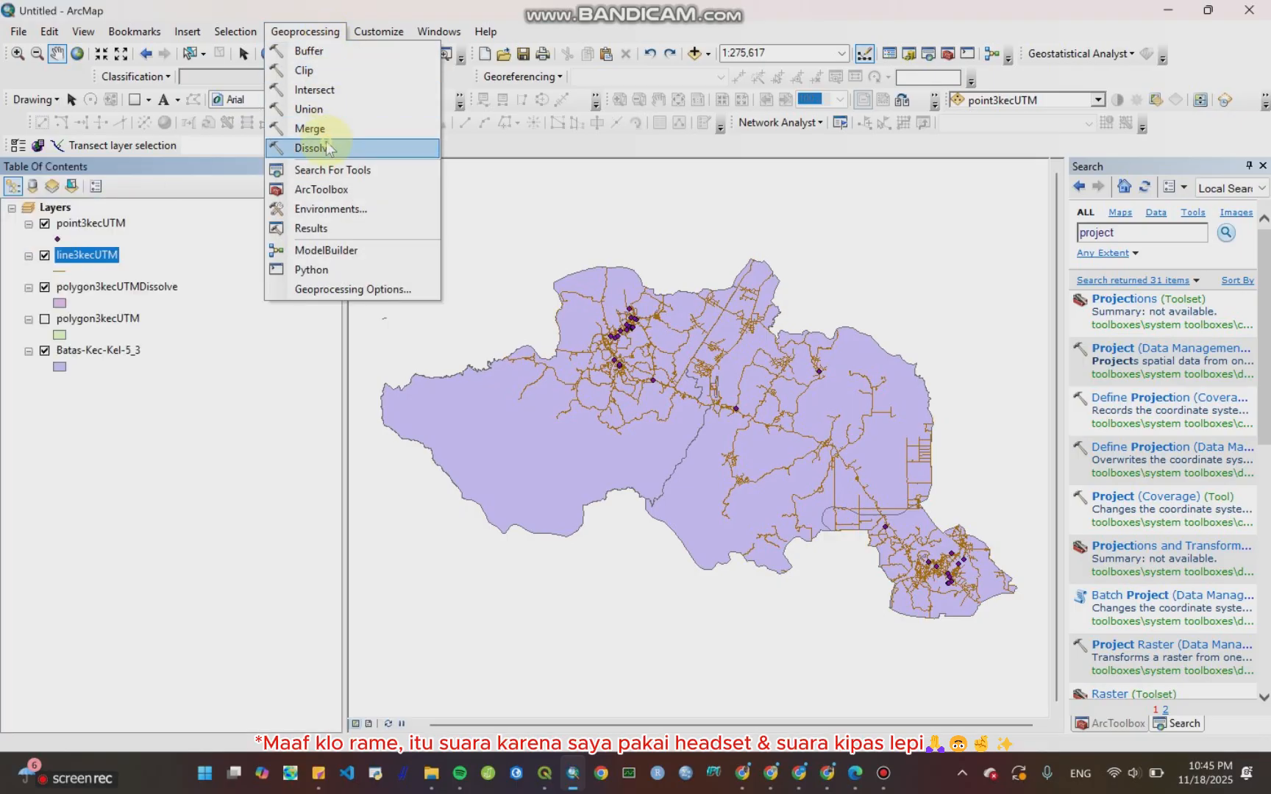
pyautogui.click(329, 150)
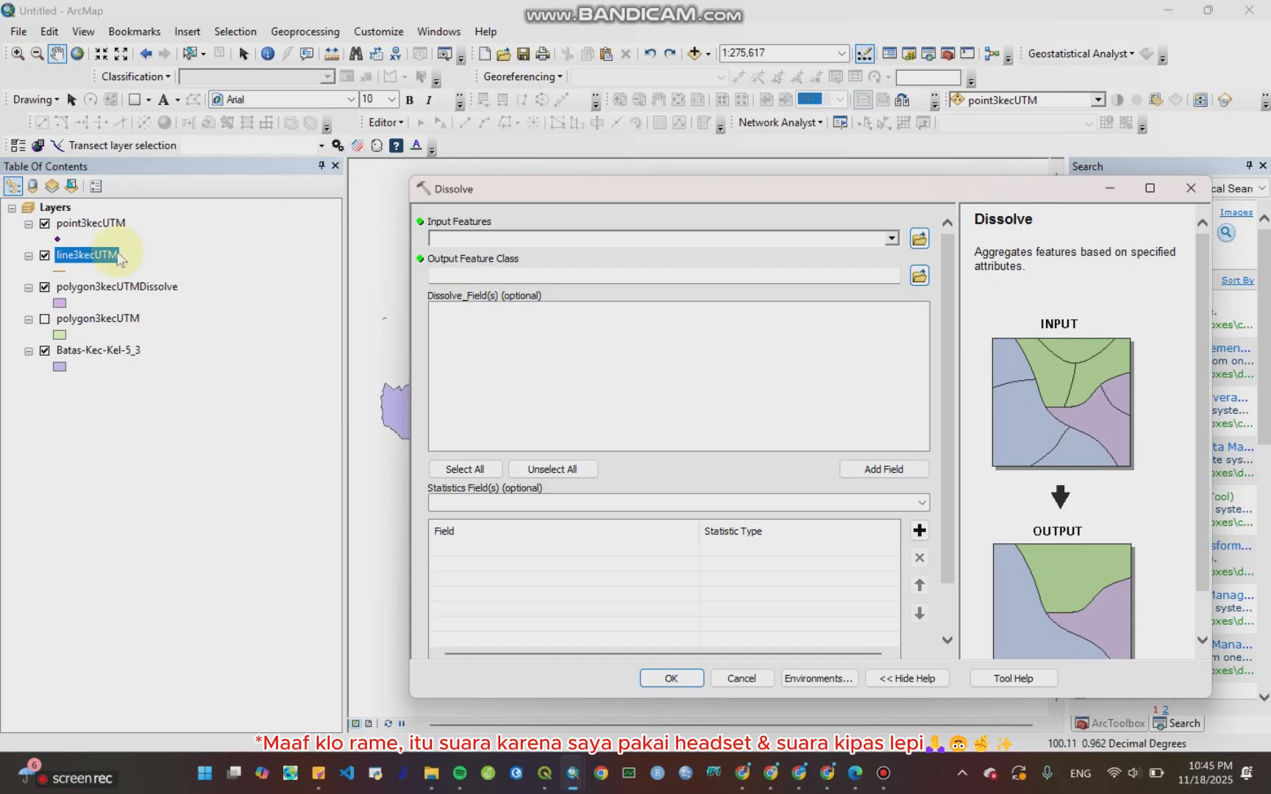
pyautogui.moveTo(117, 254); pyautogui.dragTo(462, 248)
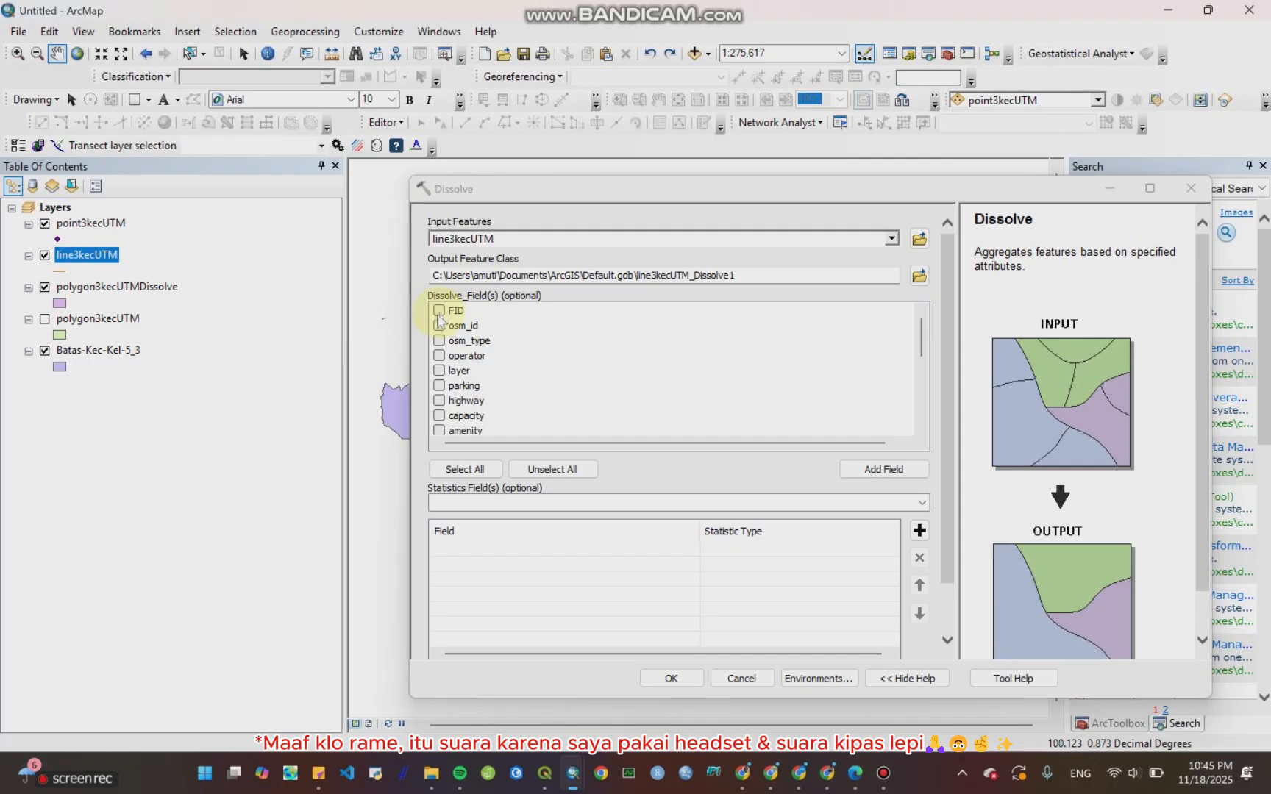
pyautogui.click(439, 318)
pyautogui.scroll(-1, 441, 346)
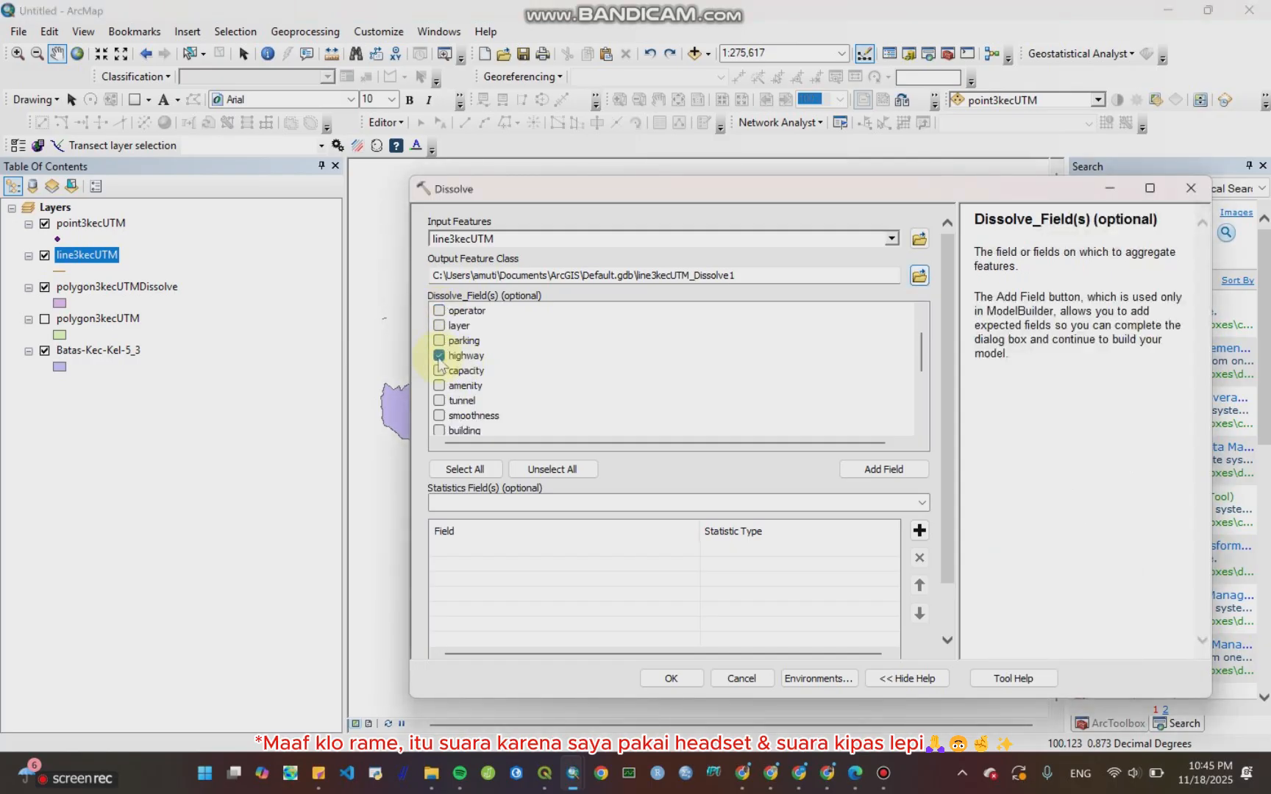
pyautogui.scroll(-2, 445, 379)
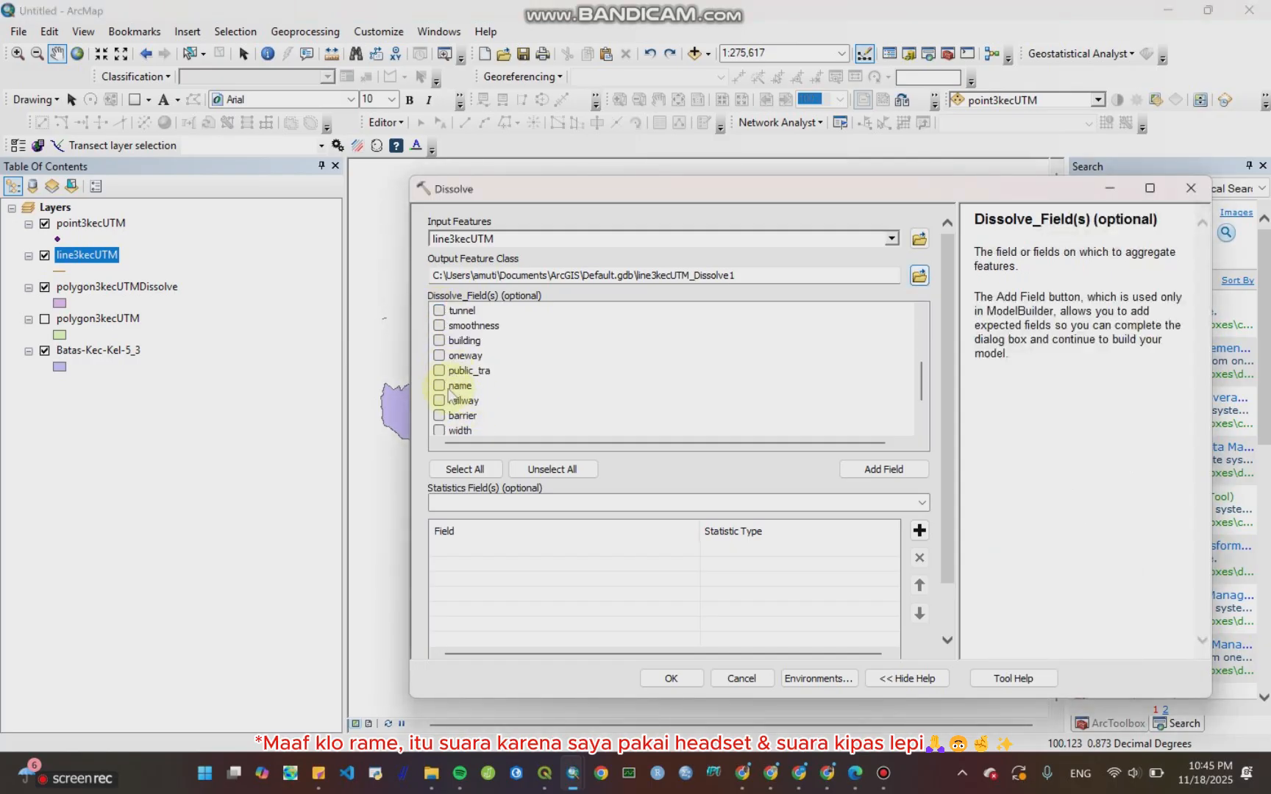
pyautogui.scroll(3, 441, 397)
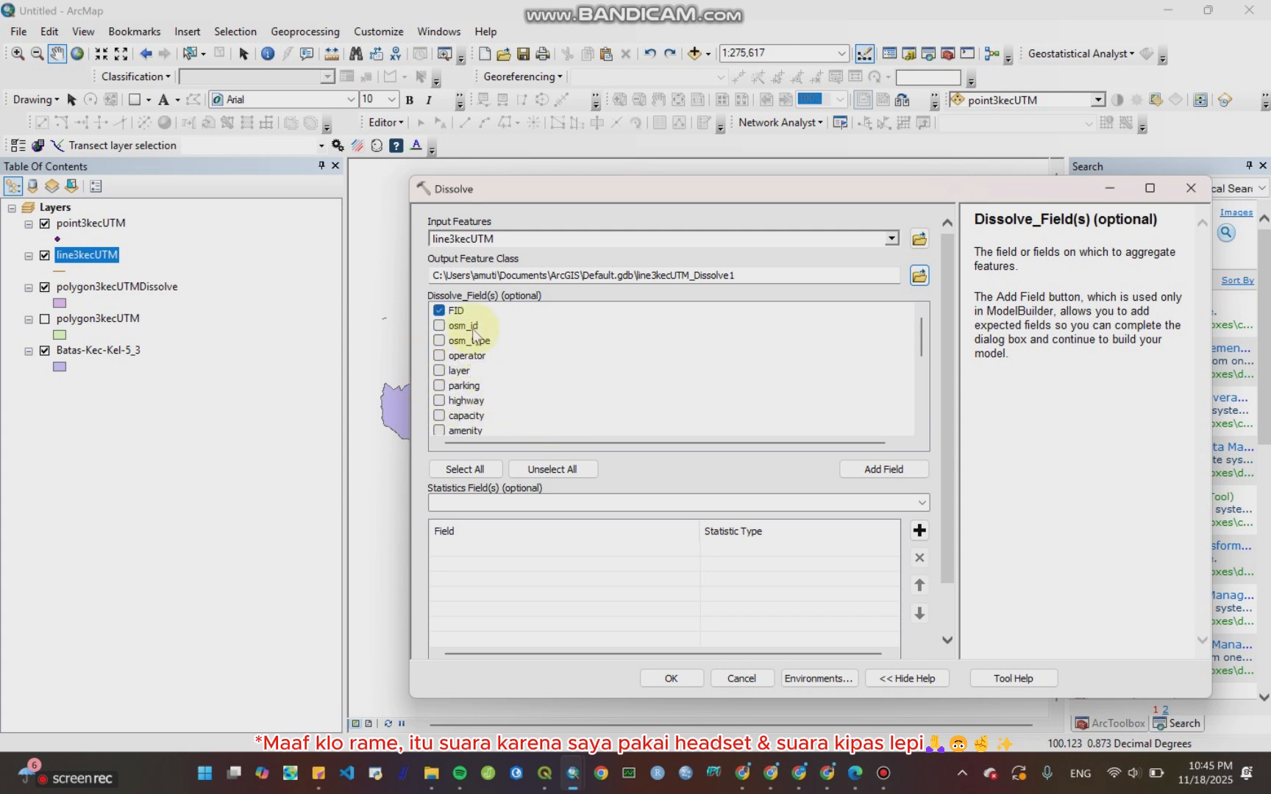
pyautogui.scroll(-3, 466, 339)
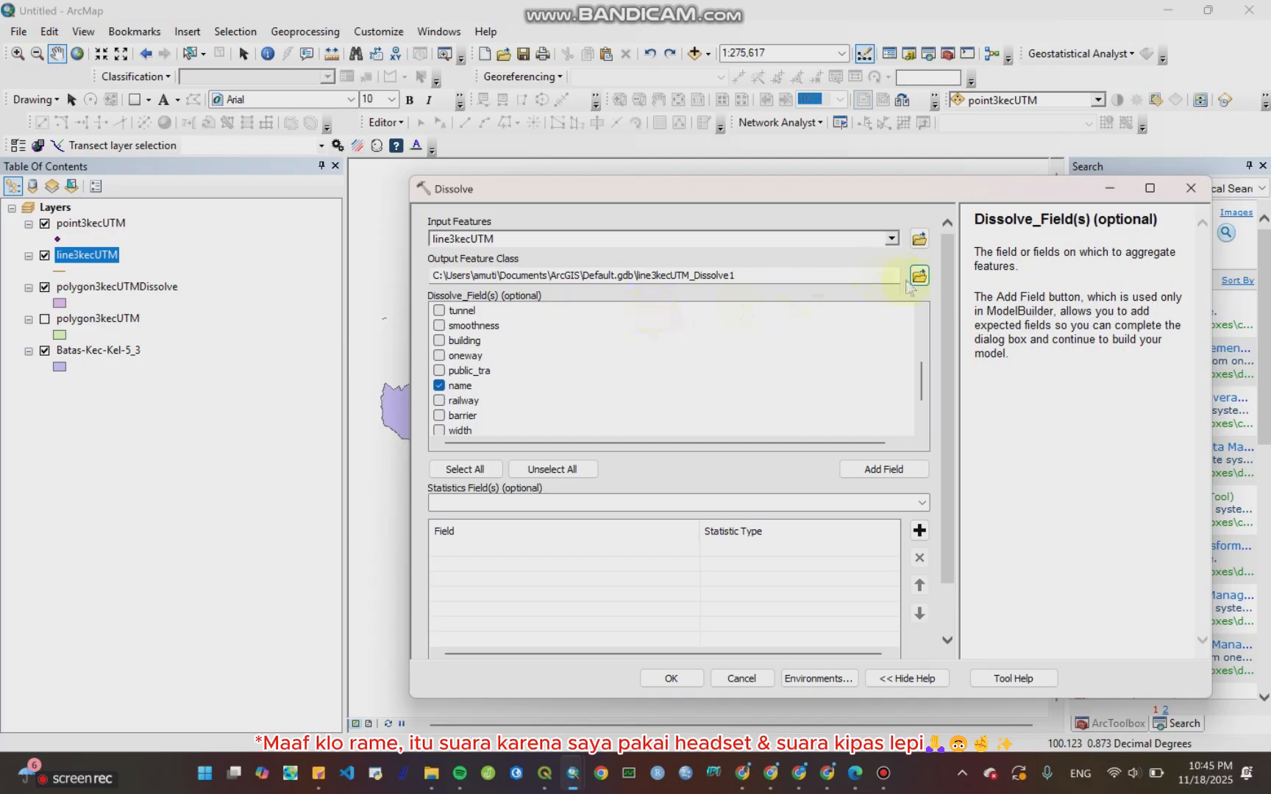
# Step: Save the output as line3kecUTMDissolve.shp in the Batas-Kec-Kel-5_3 folder and run the Dissolve
pyautogui.click(920, 278)
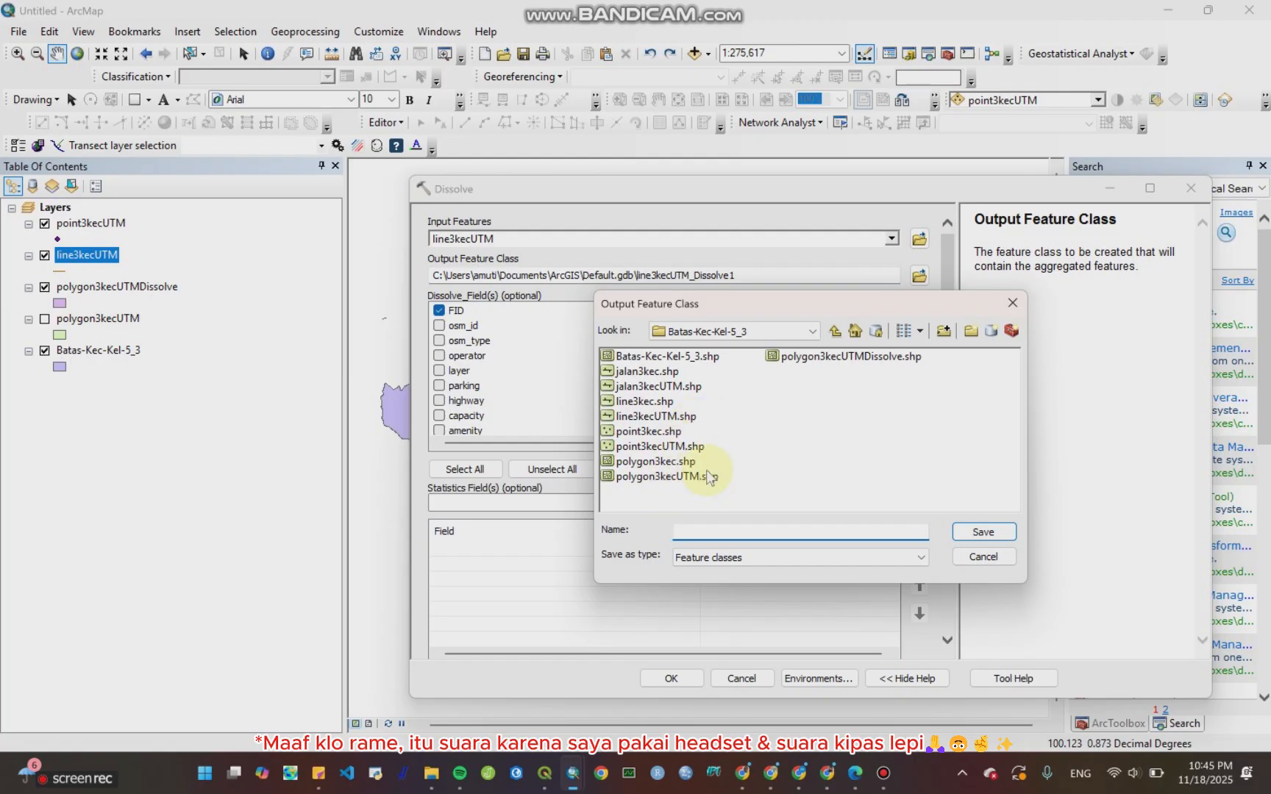
pyautogui.click(678, 417)
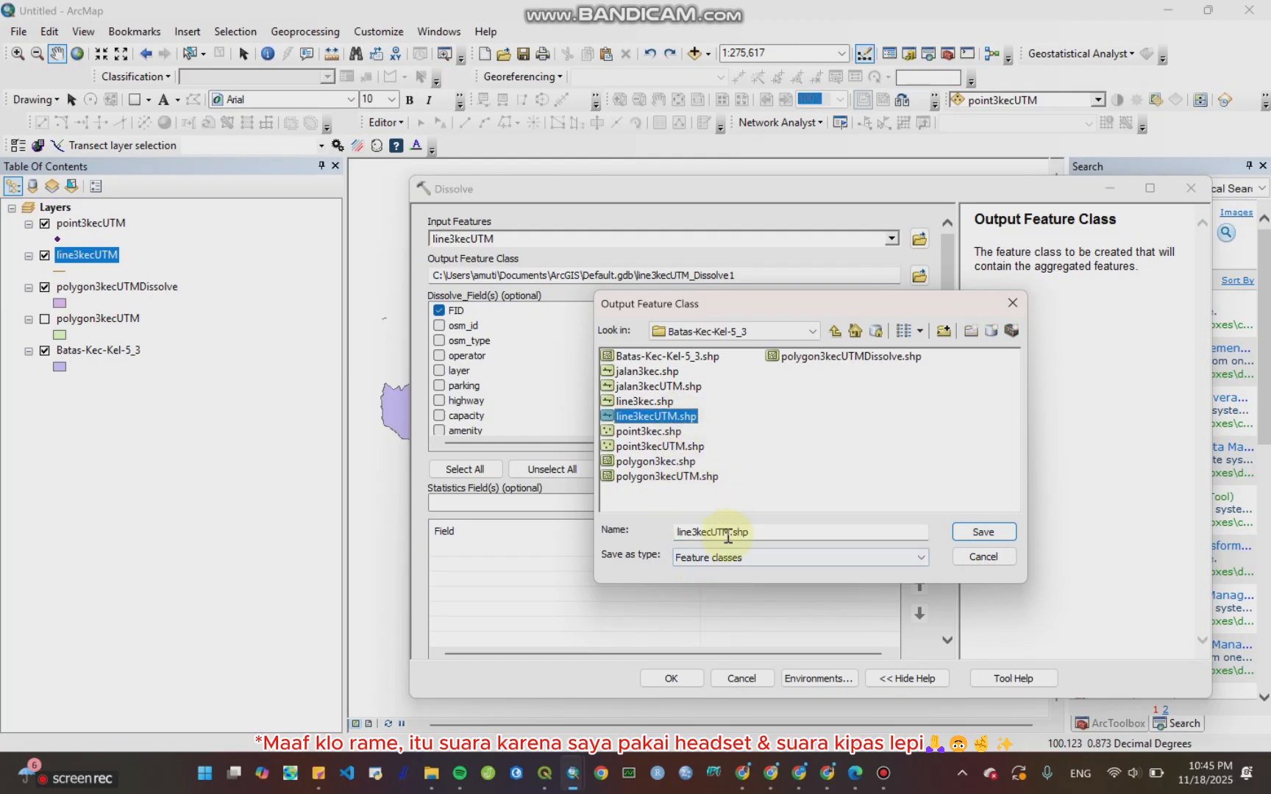
pyautogui.click(730, 532)
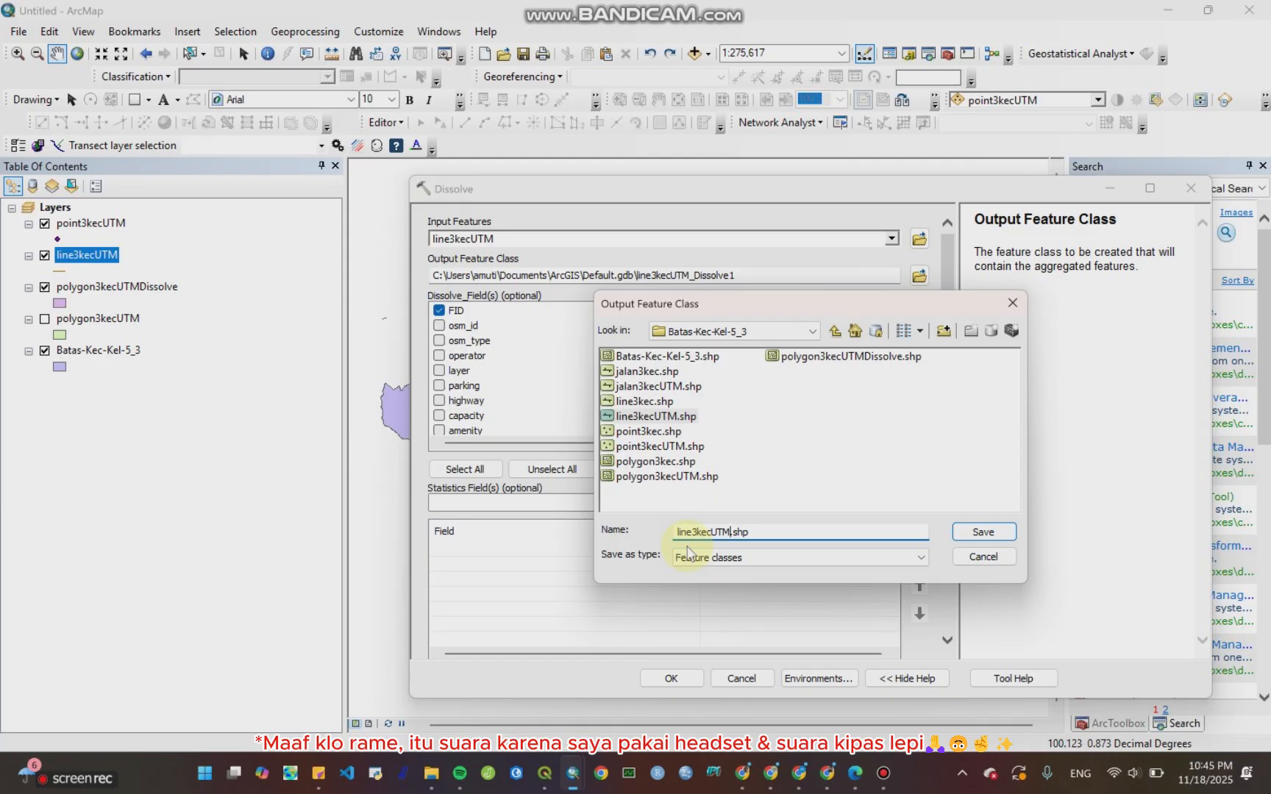
pyautogui.write('Dissolve')
pyautogui.press('Return')
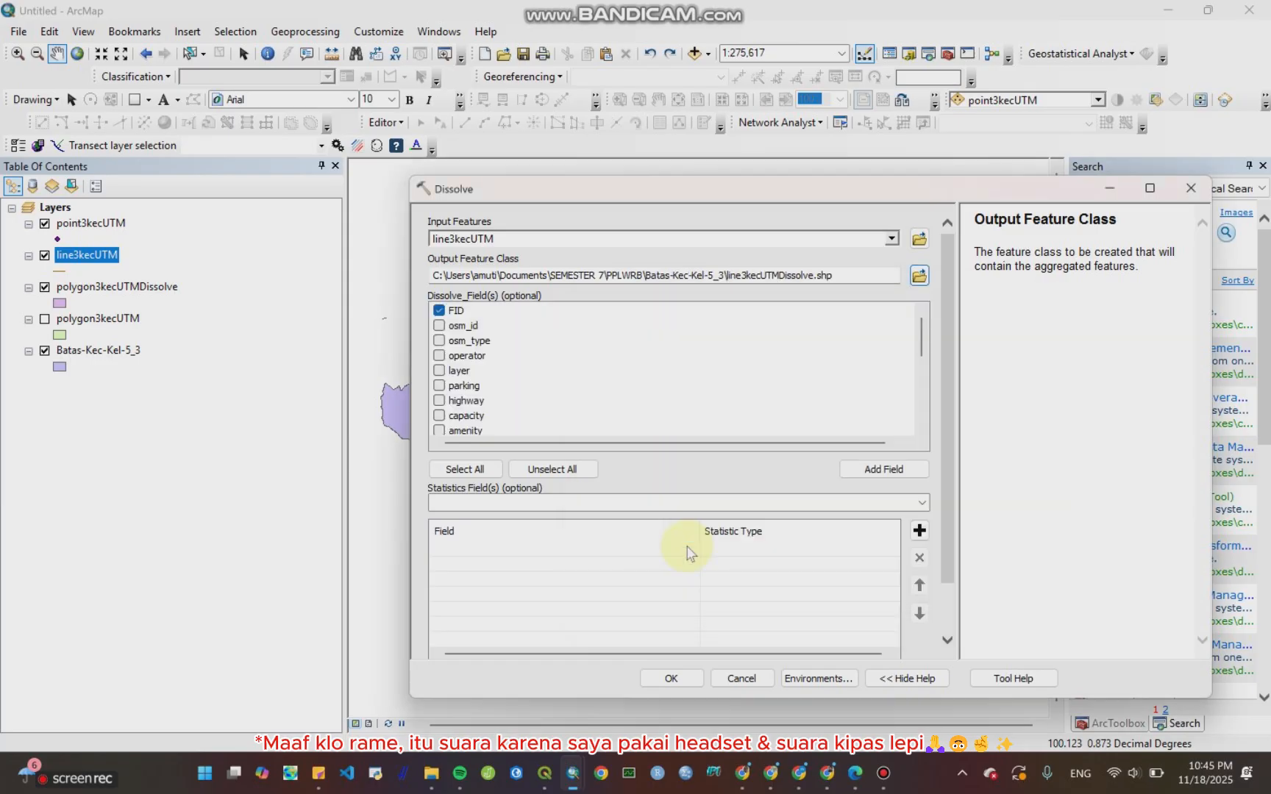
pyautogui.click(671, 678)
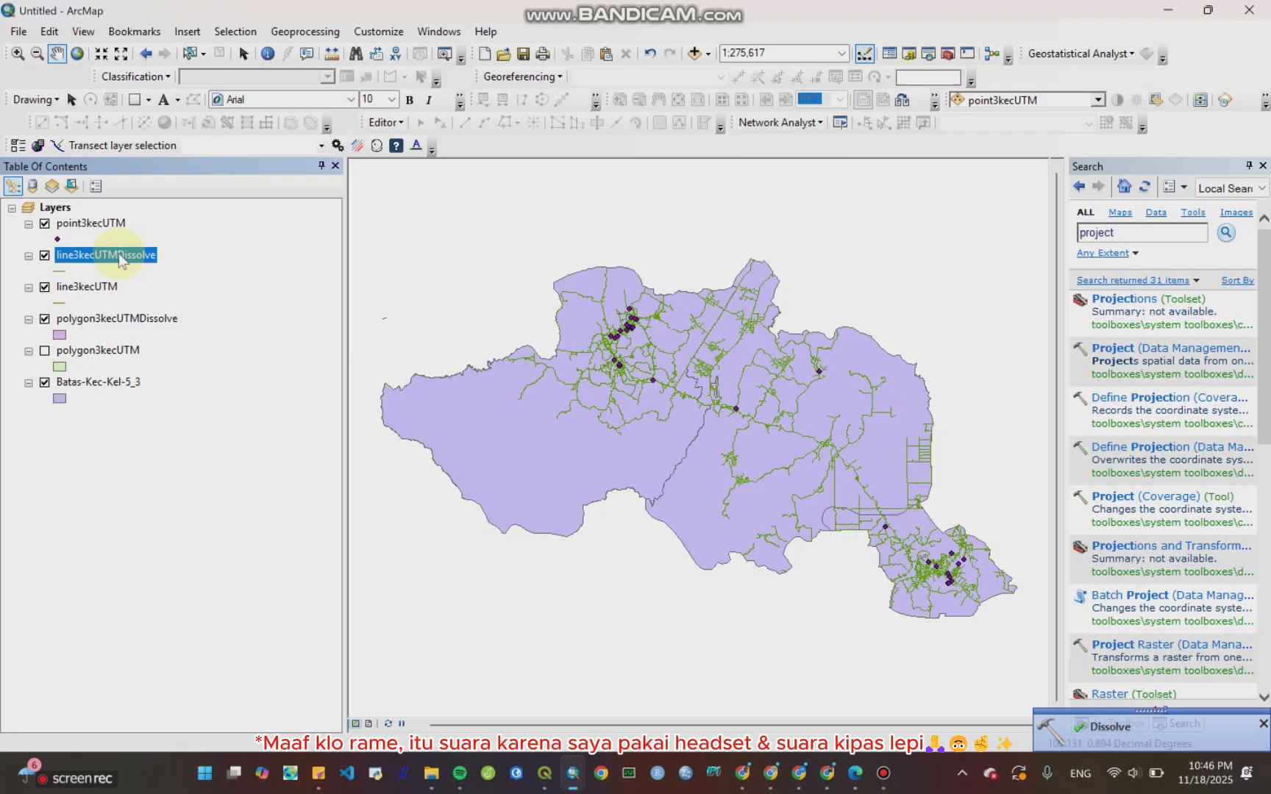
# Step: Open the line3kecUTMDissolve attribute table and scroll through its name values
pyautogui.rightClick(120, 259)
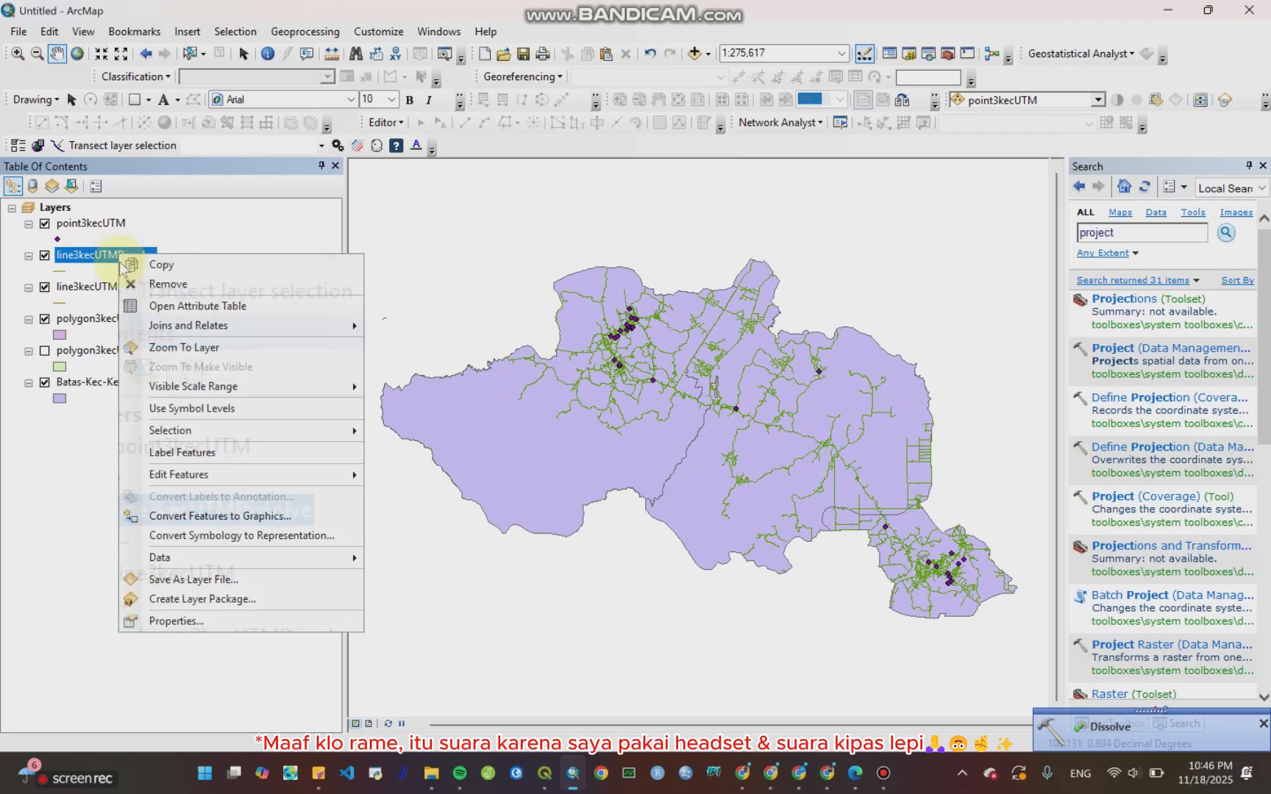
pyautogui.click(170, 306)
pyautogui.scroll(-3, 252, 486)
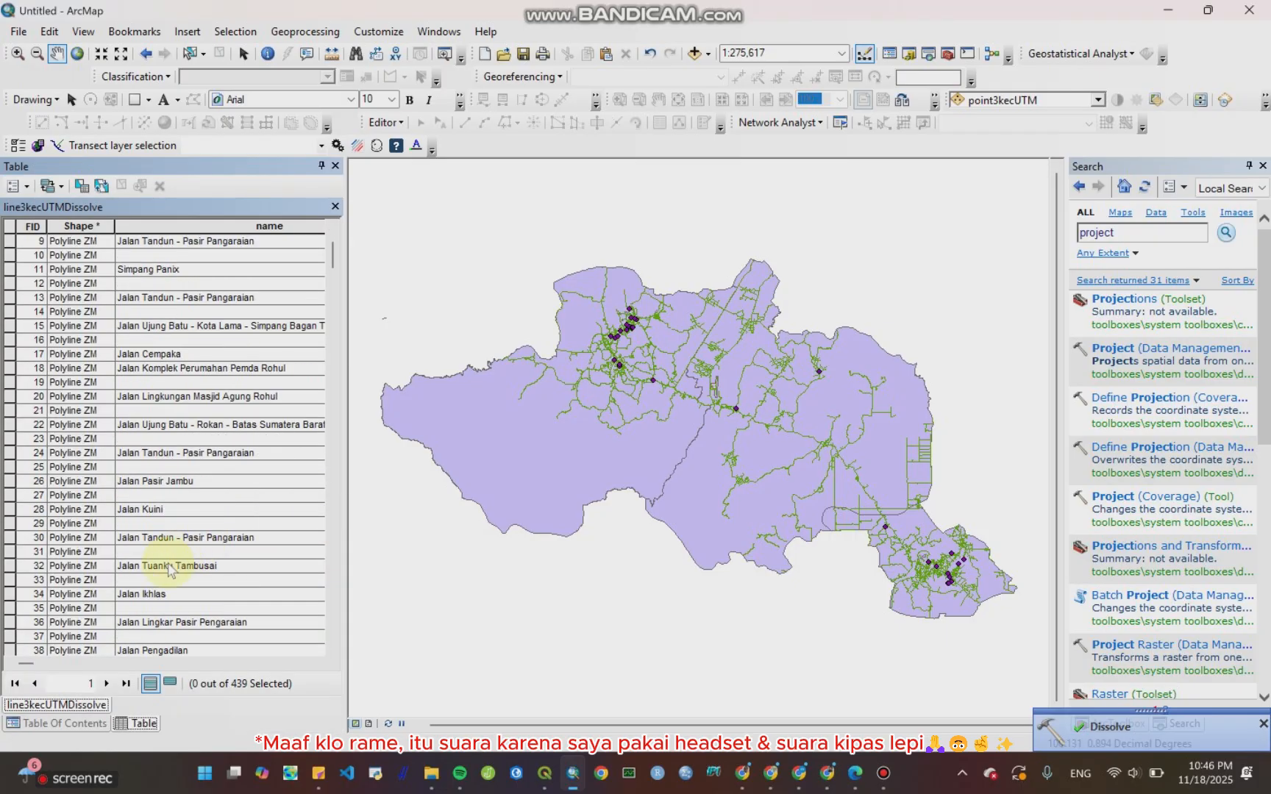
pyautogui.scroll(3, 175, 569)
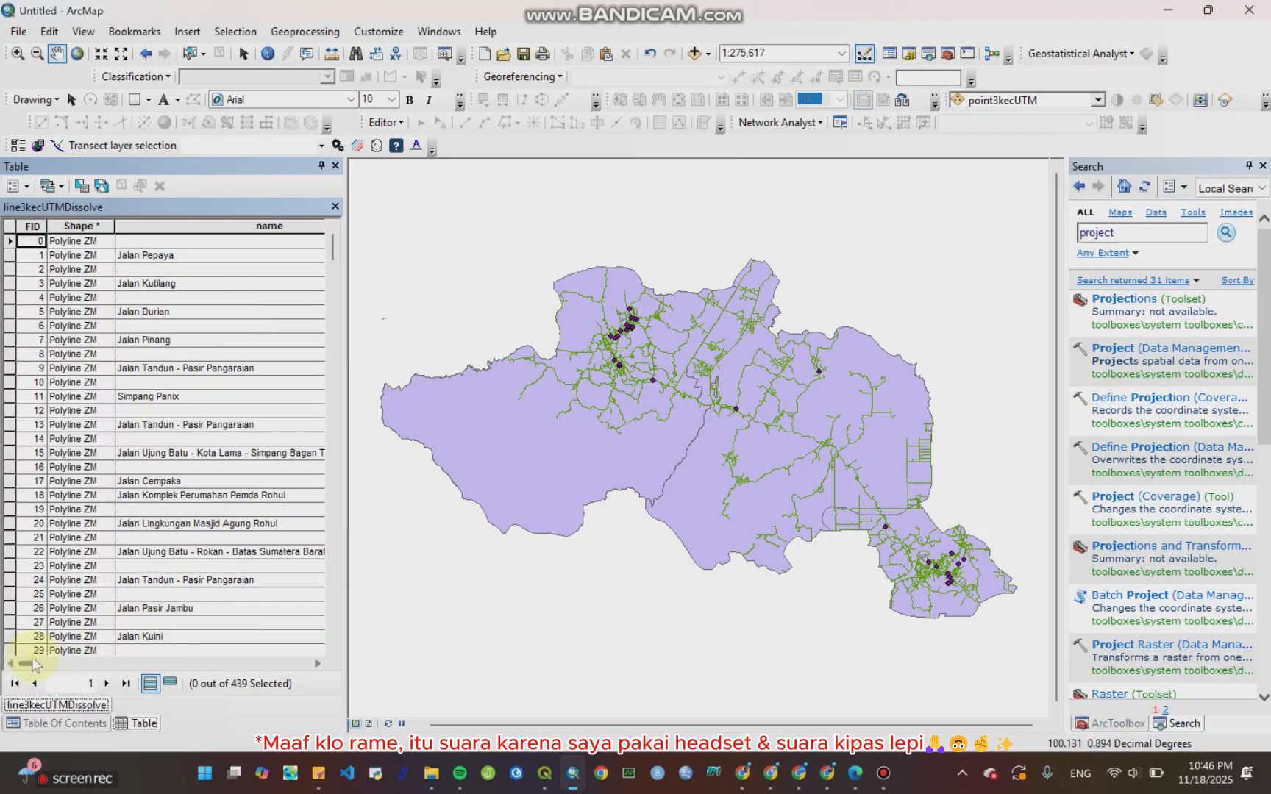
pyautogui.moveTo(32, 656); pyautogui.dragTo(292, 673)
pyautogui.scroll(-20, 233, 504)
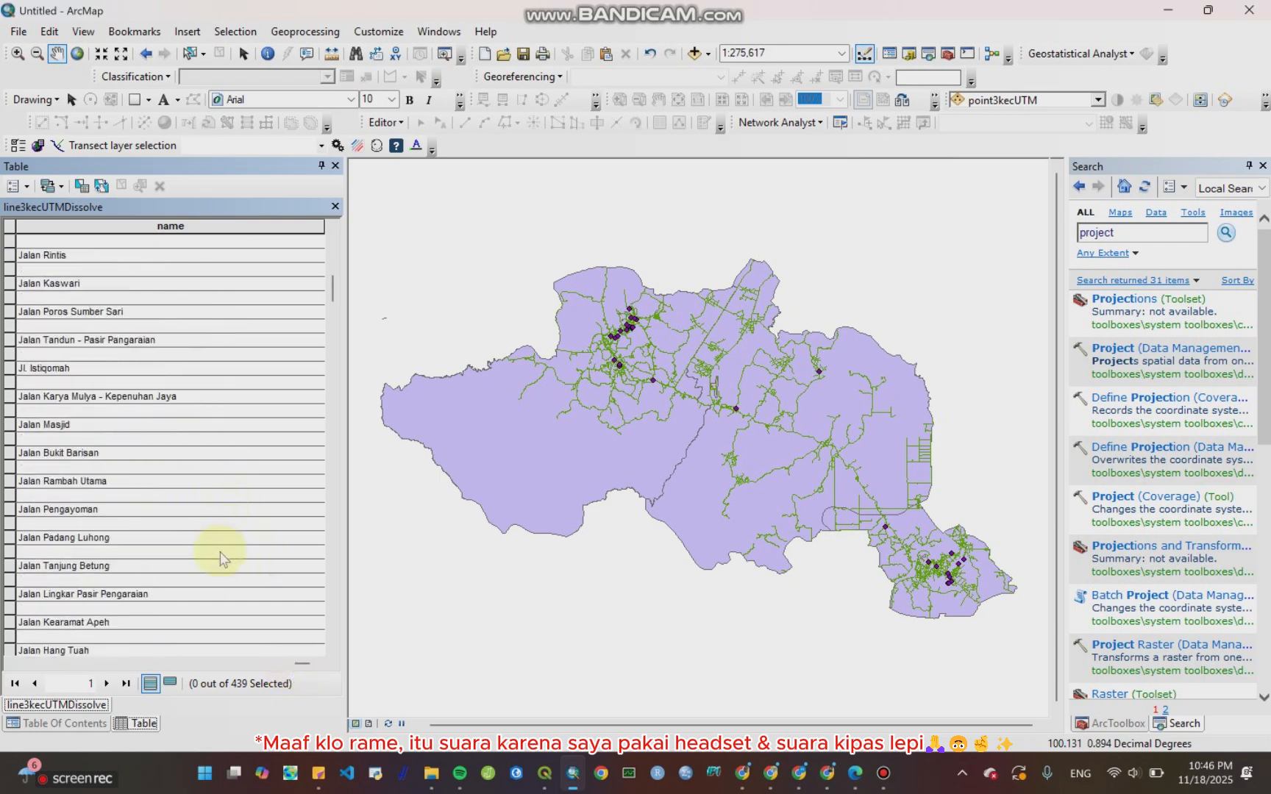
pyautogui.scroll(-15, 220, 608)
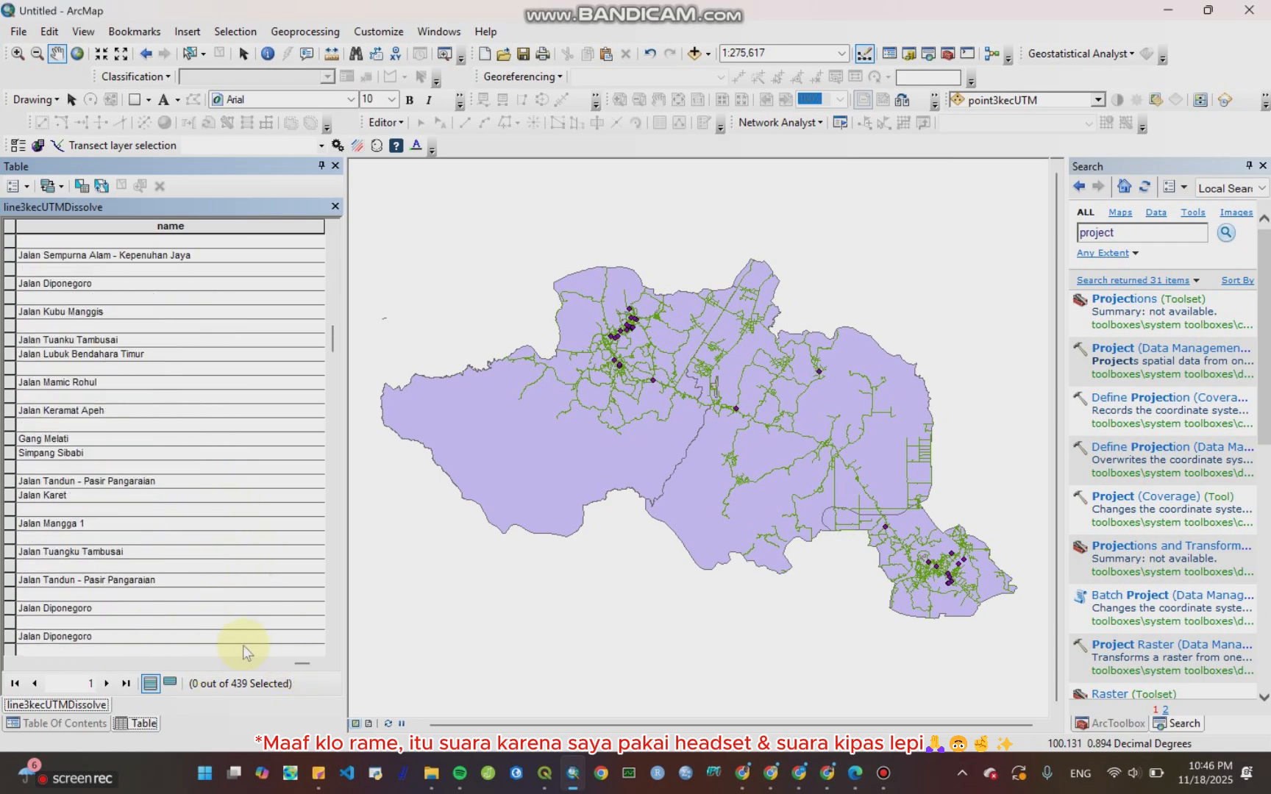
pyautogui.moveTo(304, 664); pyautogui.dragTo(29, 673)
pyautogui.scroll(-8, 202, 390)
pyautogui.scroll(-20, 200, 416)
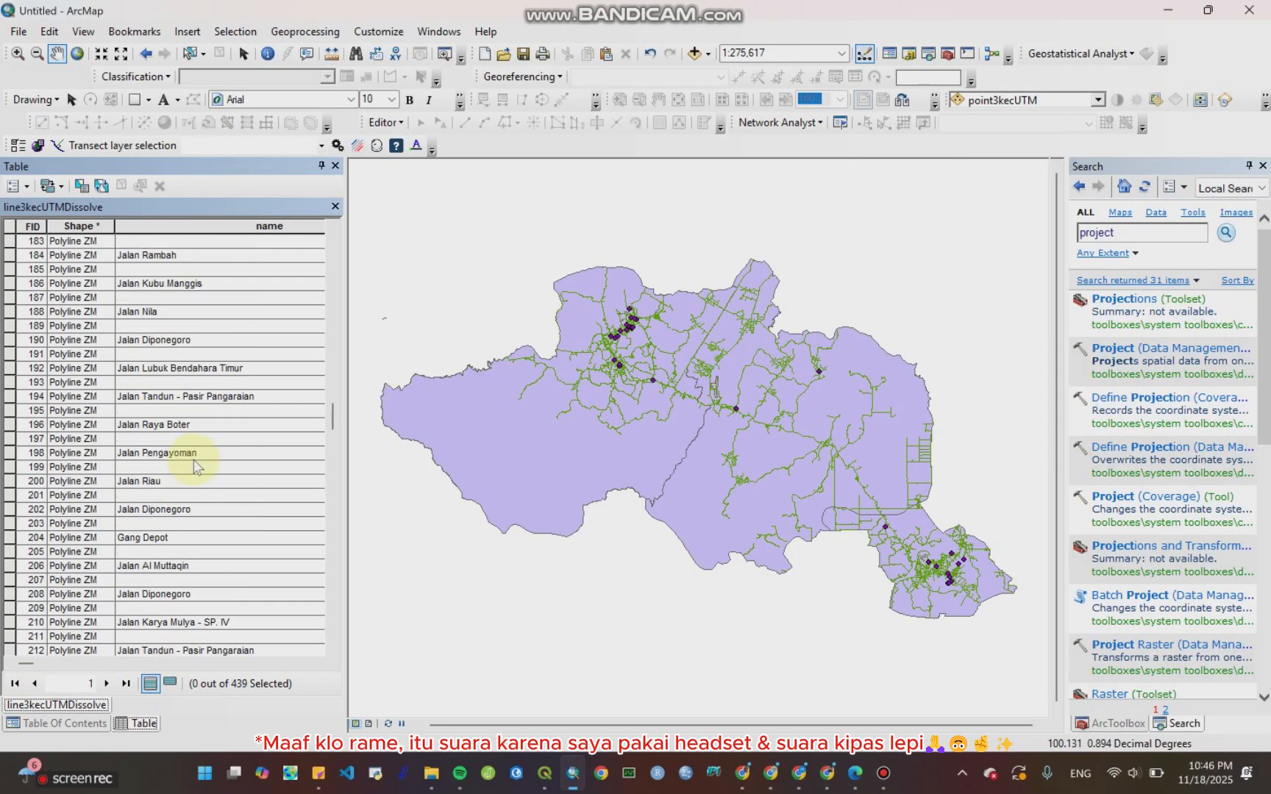
pyautogui.scroll(-20, 194, 563)
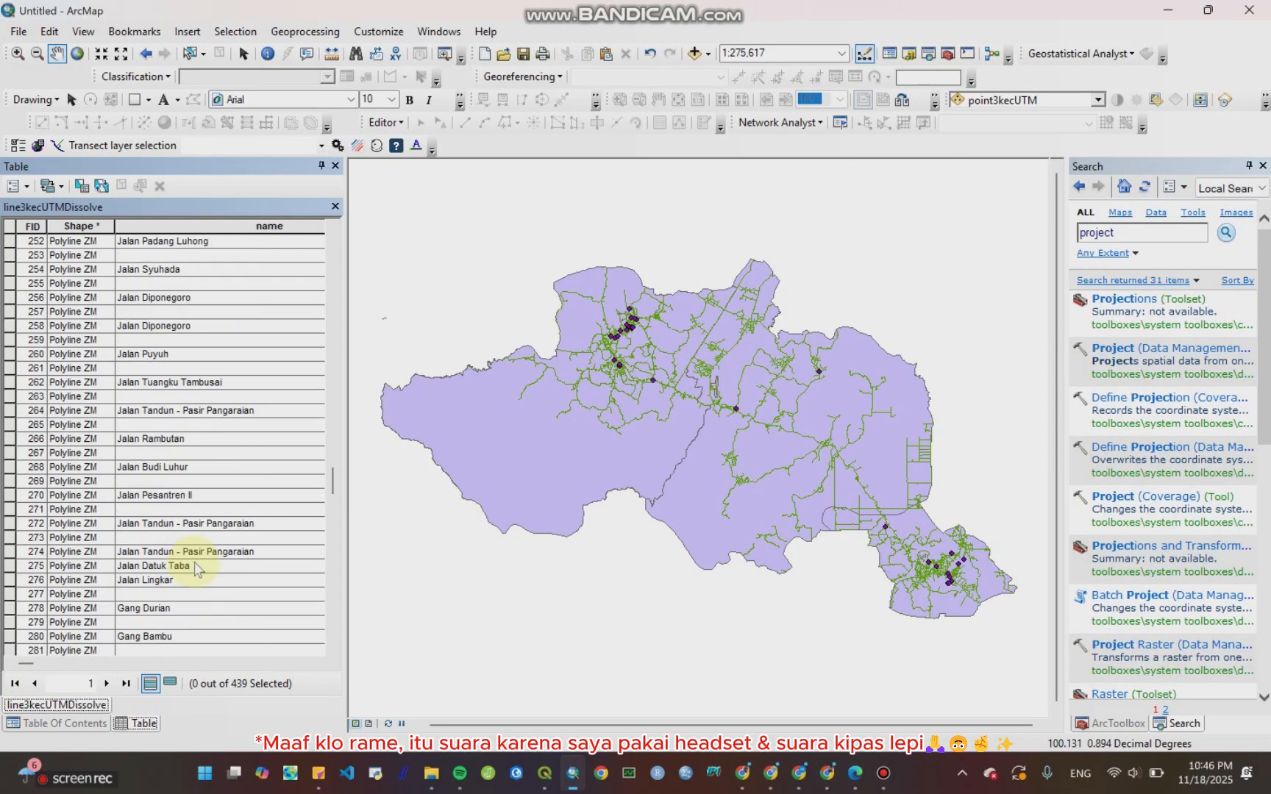
pyautogui.scroll(-20, 219, 559)
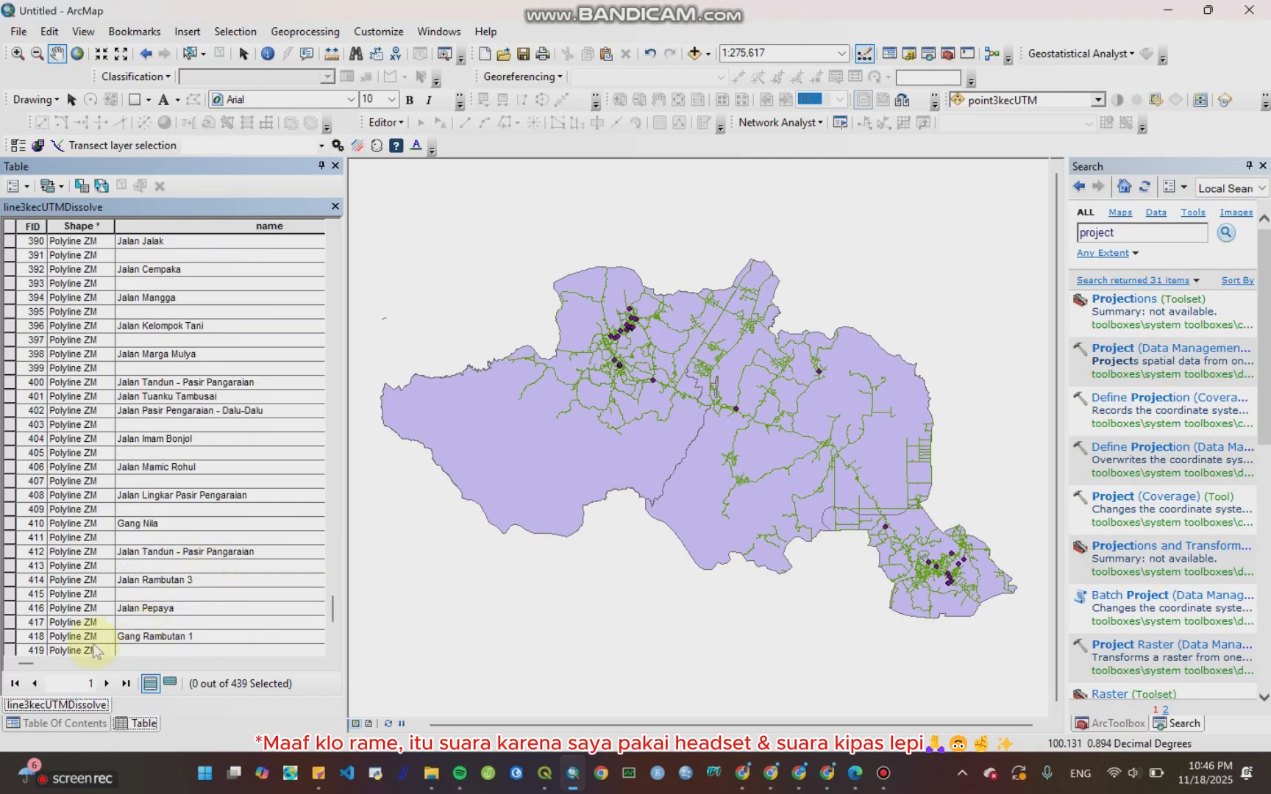
pyautogui.moveTo(23, 663); pyautogui.dragTo(303, 700)
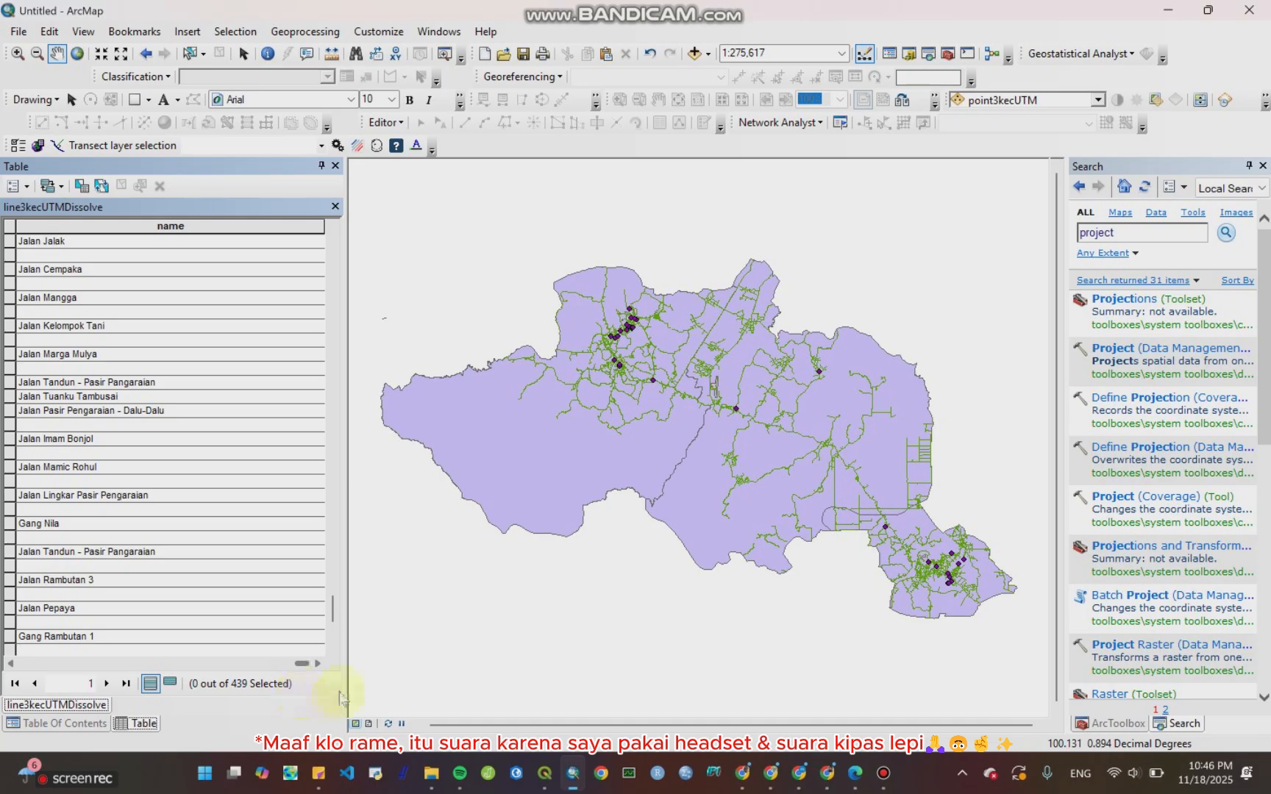
pyautogui.scroll(-3, 219, 359)
pyautogui.scroll(3, 206, 378)
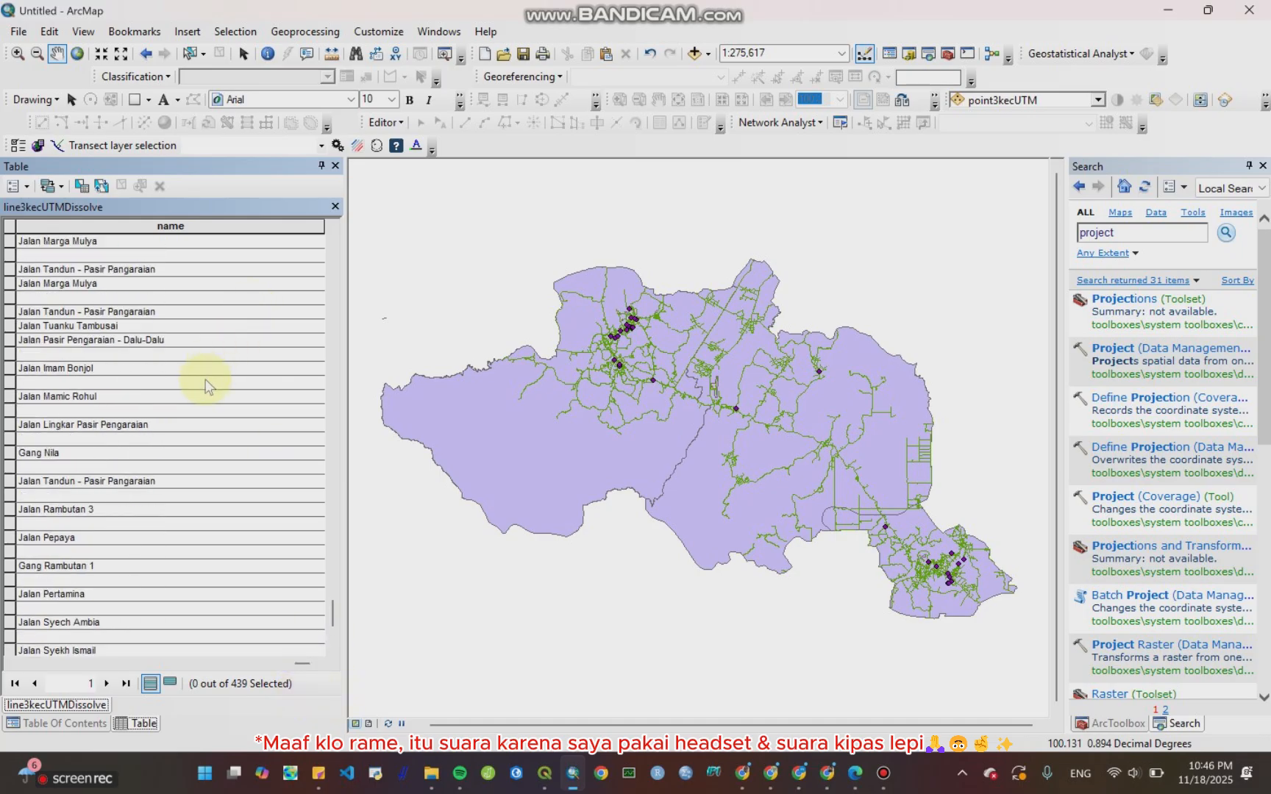
# Step: Scroll the line3kecUTMDissolve attribute table back to its first columns and close it
pyautogui.scroll(-3, 205, 386)
pyautogui.moveTo(305, 663); pyautogui.dragTo(60, 653)
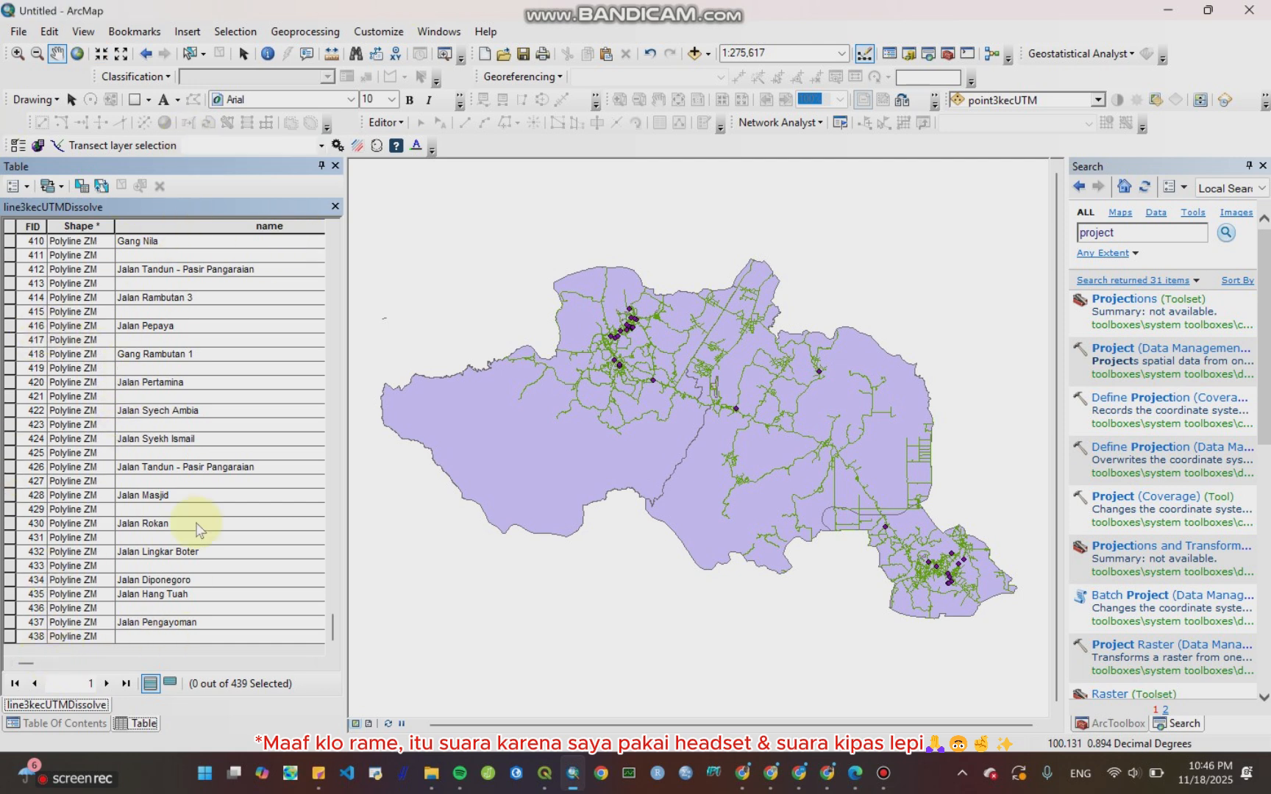
pyautogui.moveTo(27, 664)
pyautogui.mouseDown()
pyautogui.moveTo(294, 683)
pyautogui.moveTo(323, 712)
pyautogui.moveTo(14, 676)
pyautogui.mouseUp()
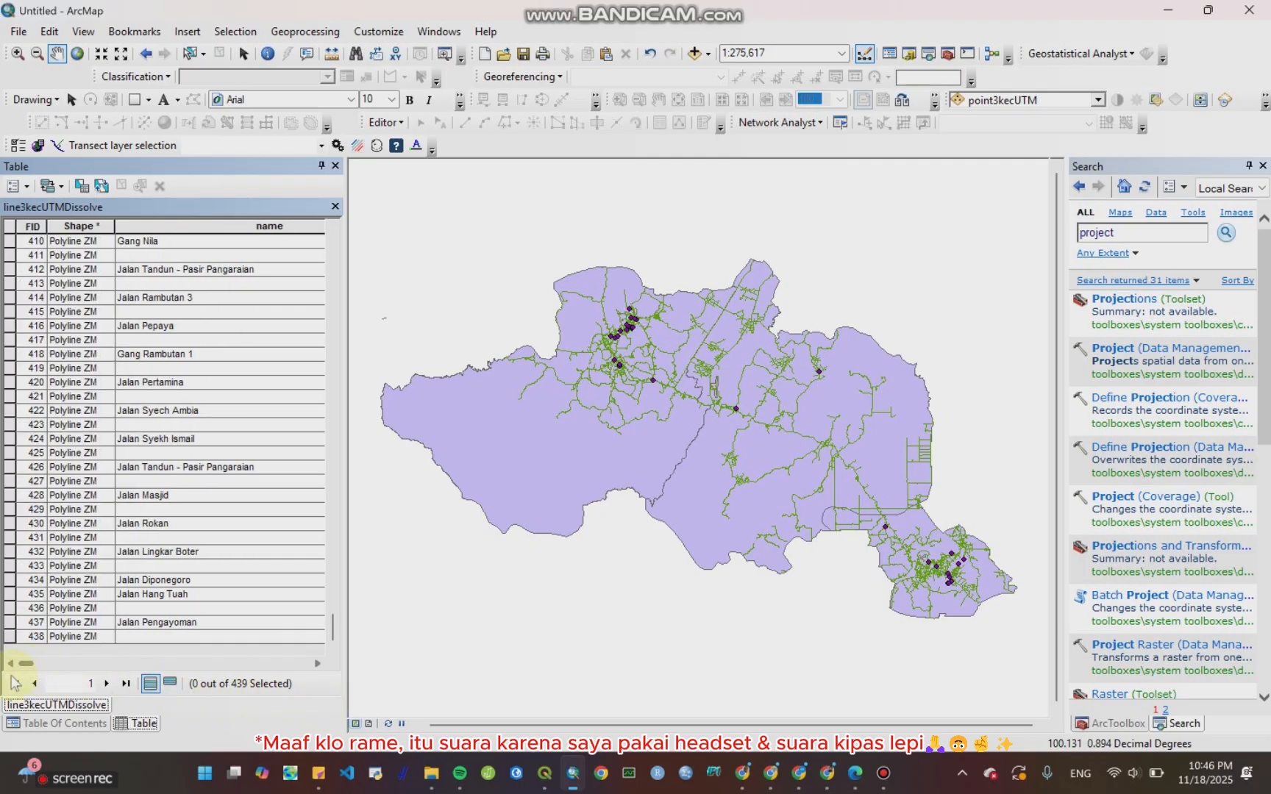
pyautogui.click(335, 207)
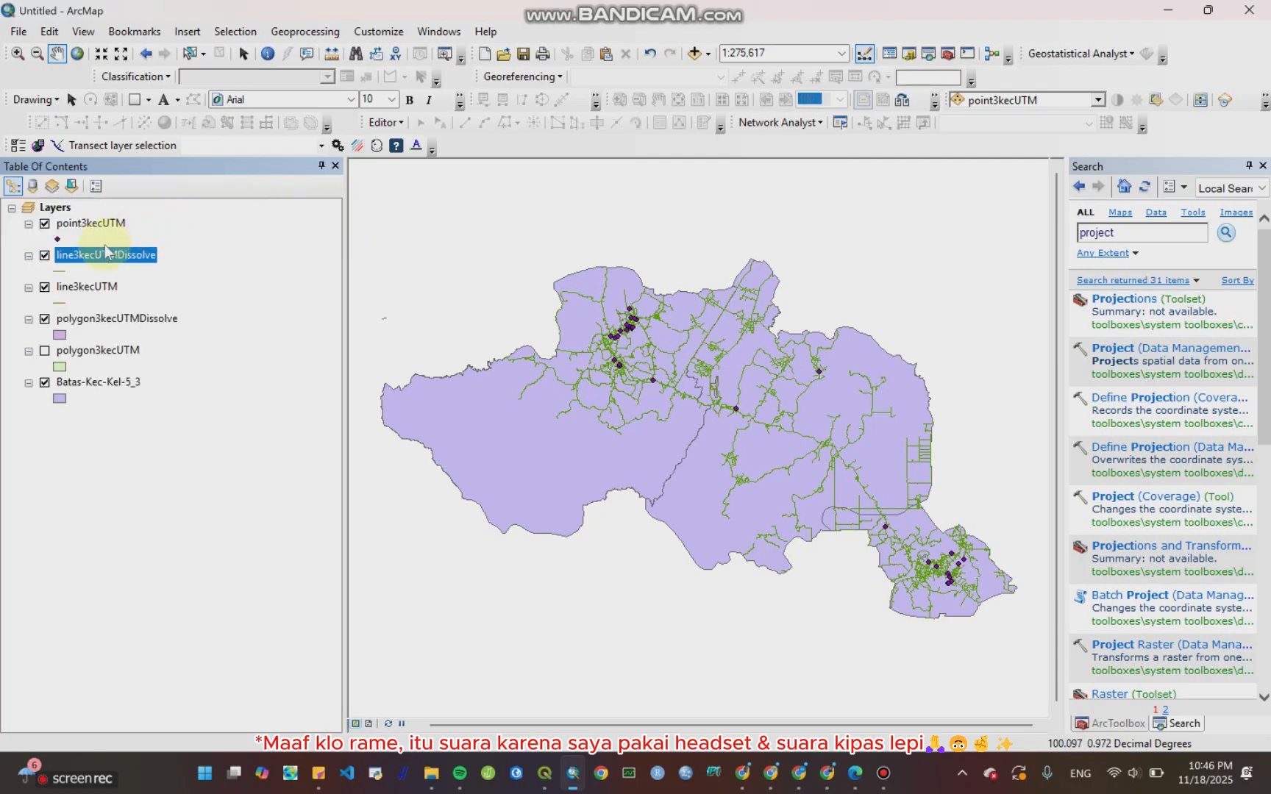
# Step: Run Dissolve on line3kecUTMDissolve with FID checked as the dissolve field and the default output
pyautogui.click(305, 30)
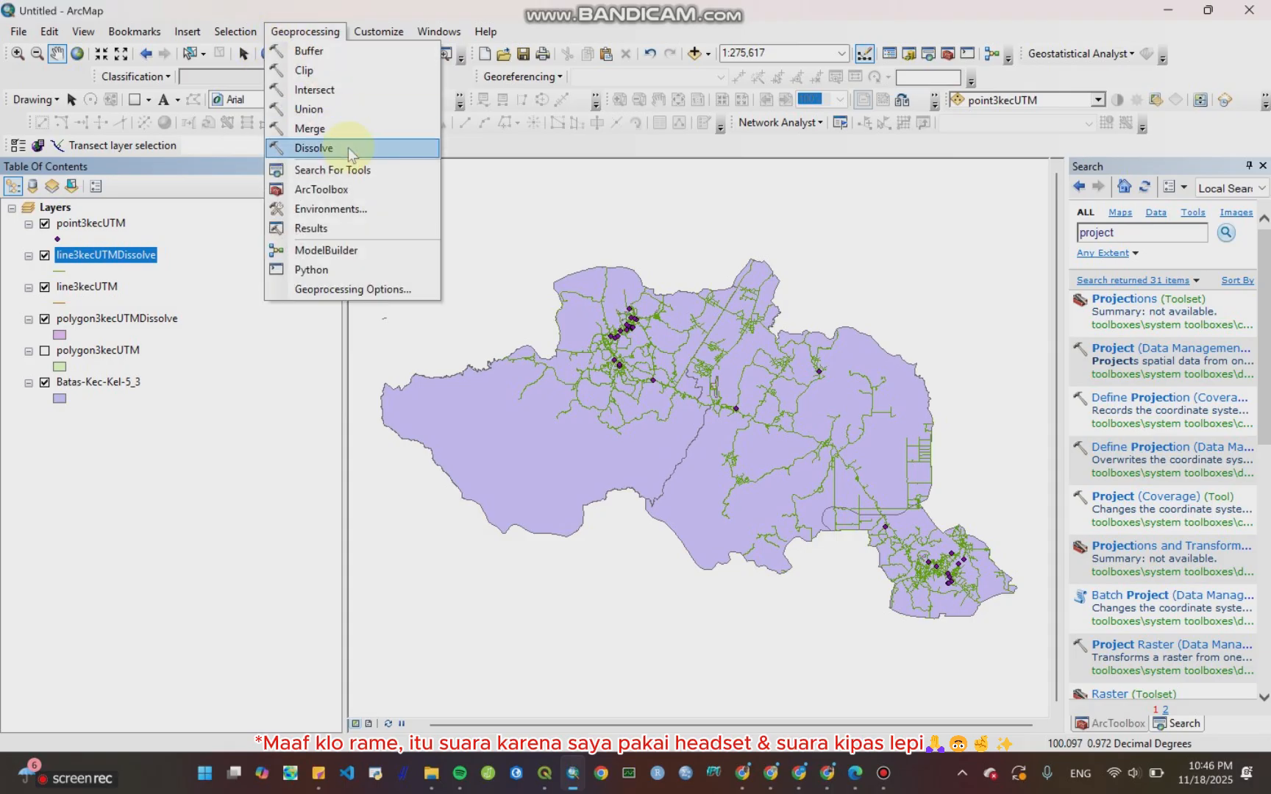
pyautogui.click(347, 144)
pyautogui.moveTo(133, 255); pyautogui.dragTo(503, 247)
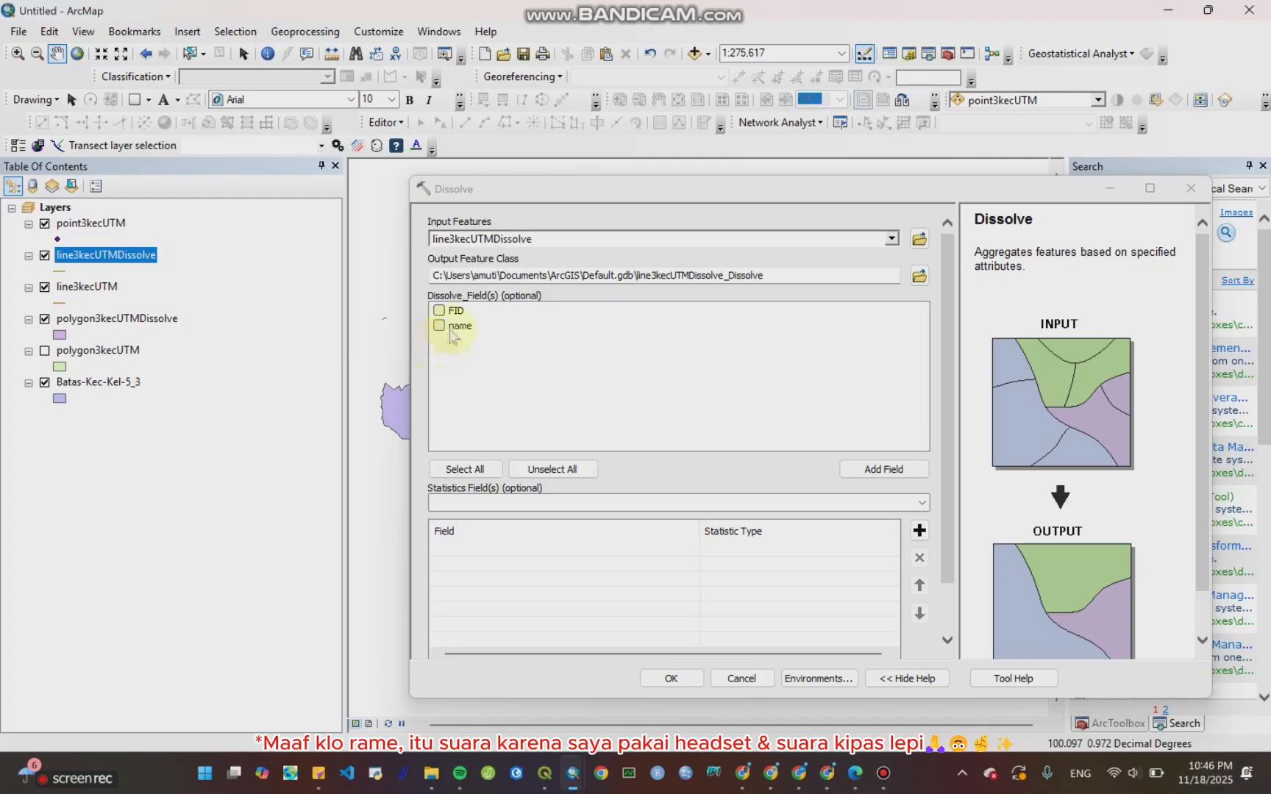
pyautogui.click(440, 311)
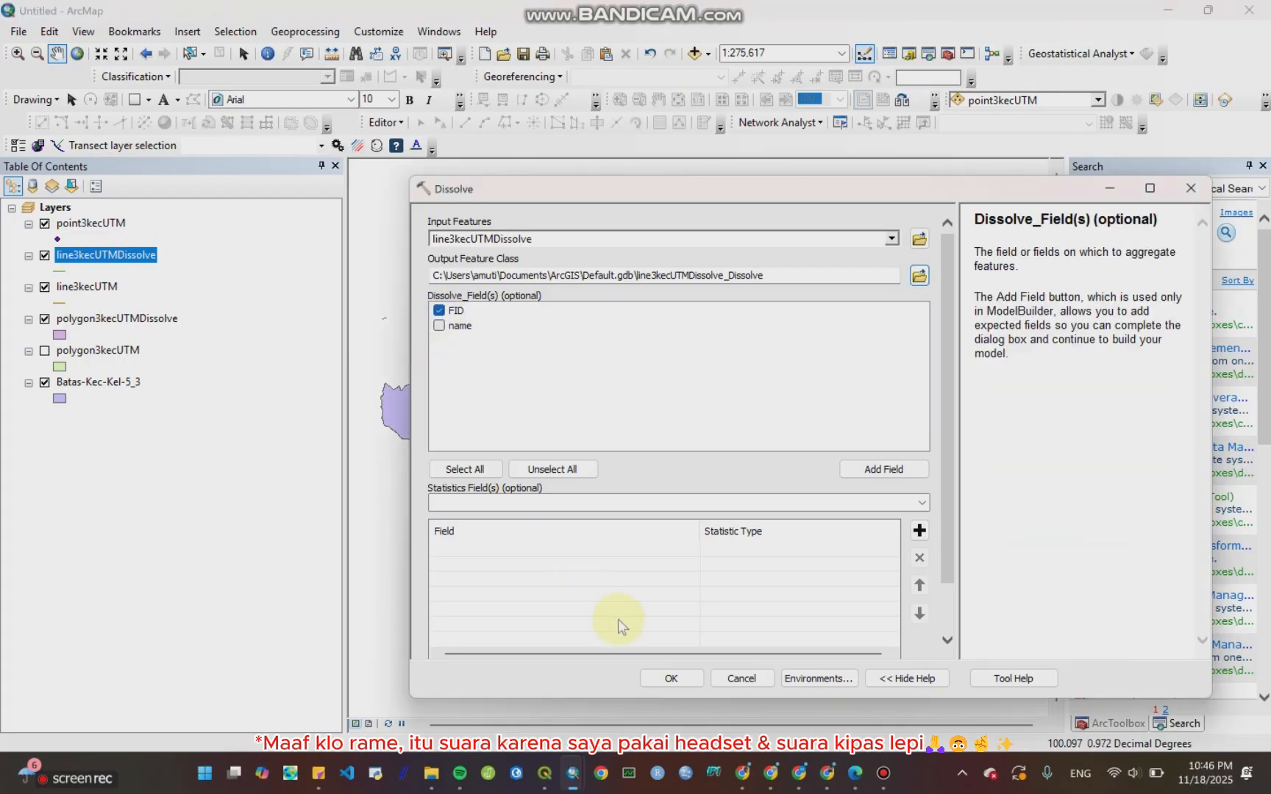
pyautogui.click(671, 678)
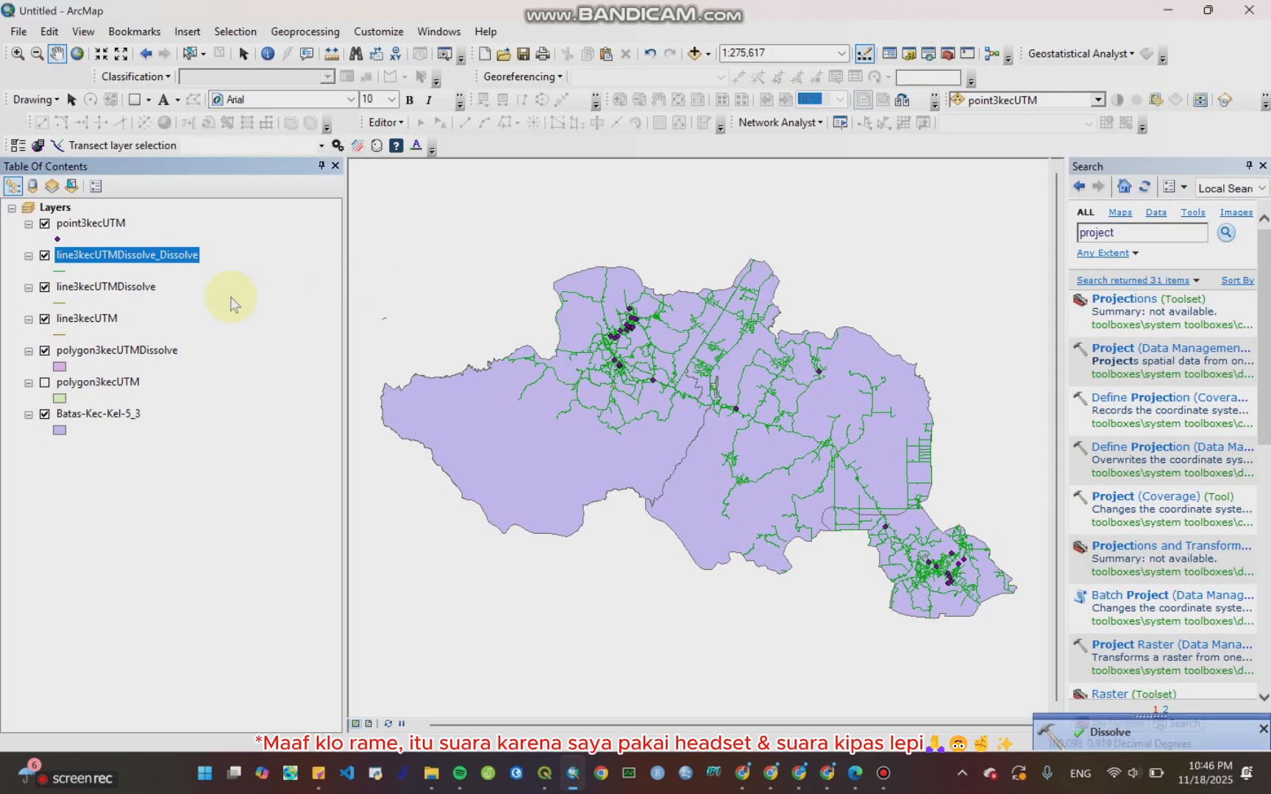
# Step: Open the line3kecUTMDissolve_Dissolve attribute table to review its single record, then close it
pyautogui.rightClick(147, 254)
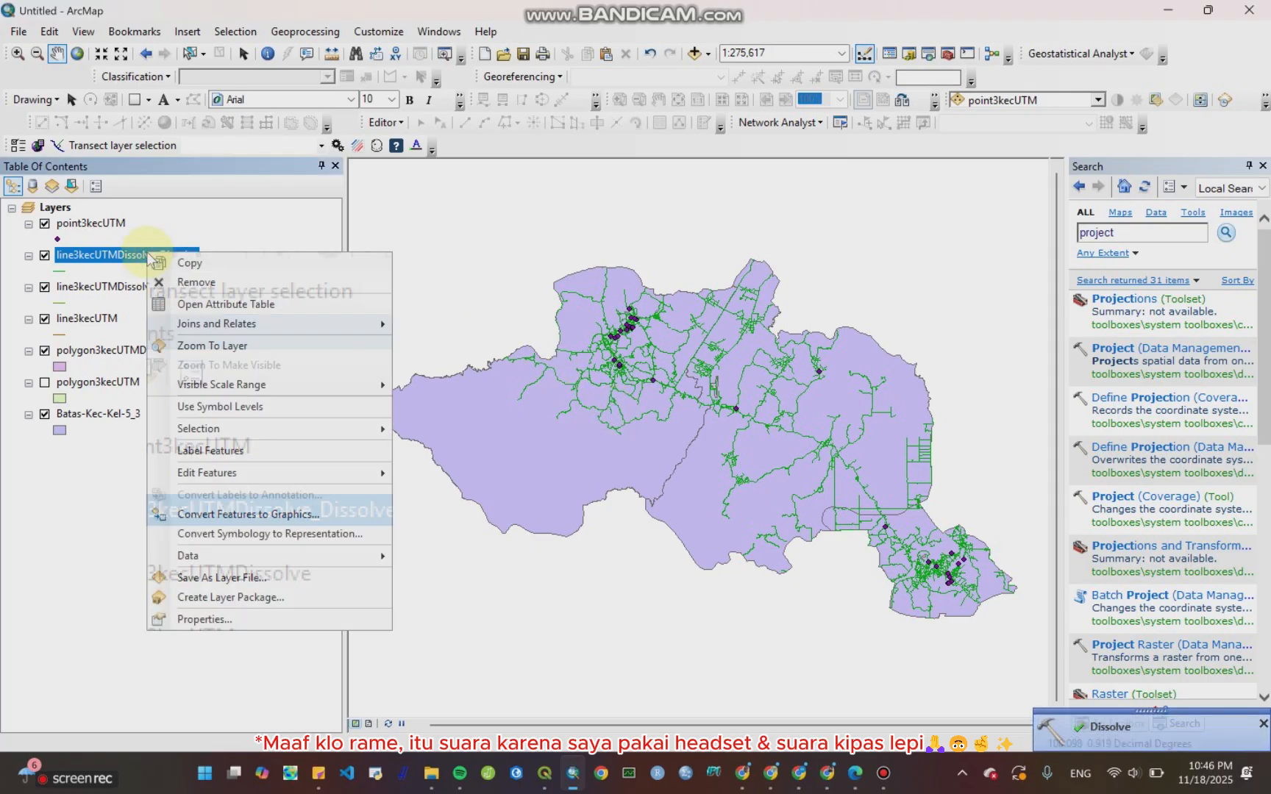
pyautogui.click(208, 306)
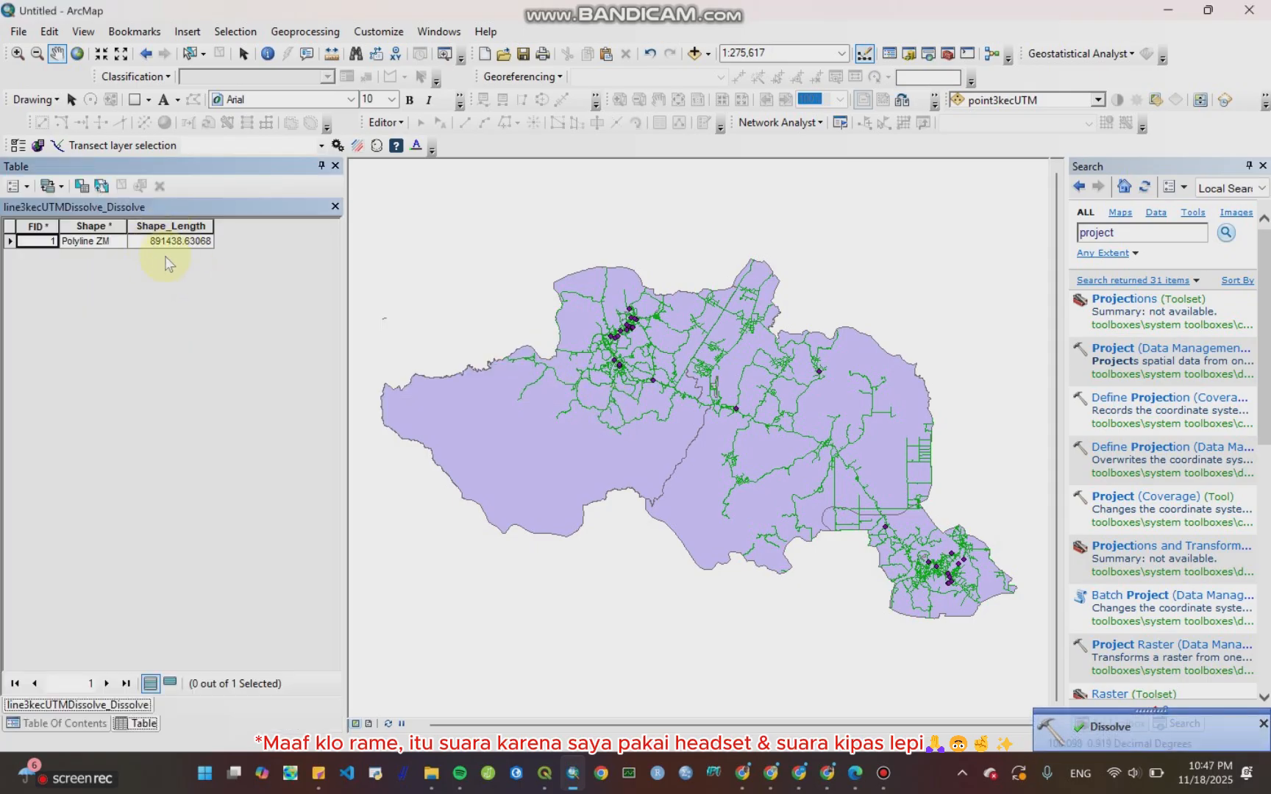
pyautogui.click(335, 207)
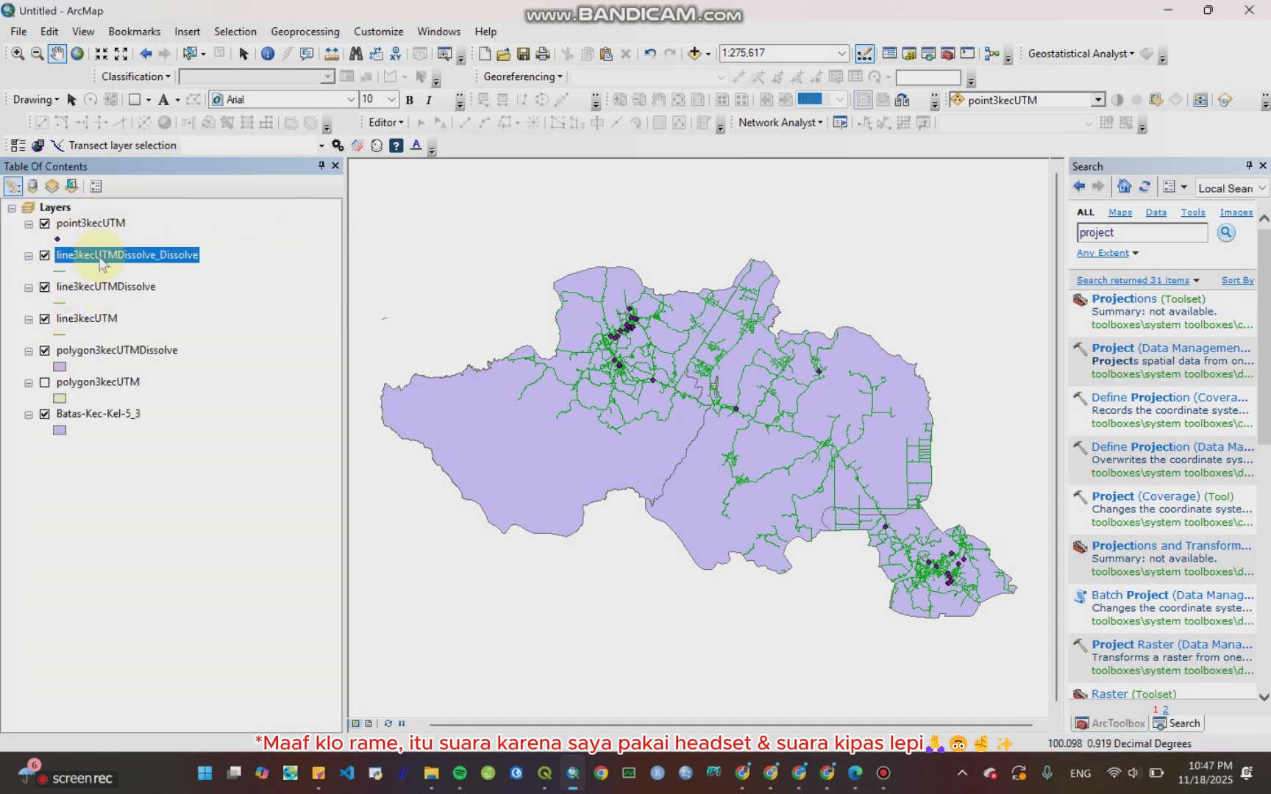
# Step: Reopen the line3kecUTMDissolve_Dissolve attribute table, select and deselect its record, and close the table
pyautogui.rightClick(100, 259)
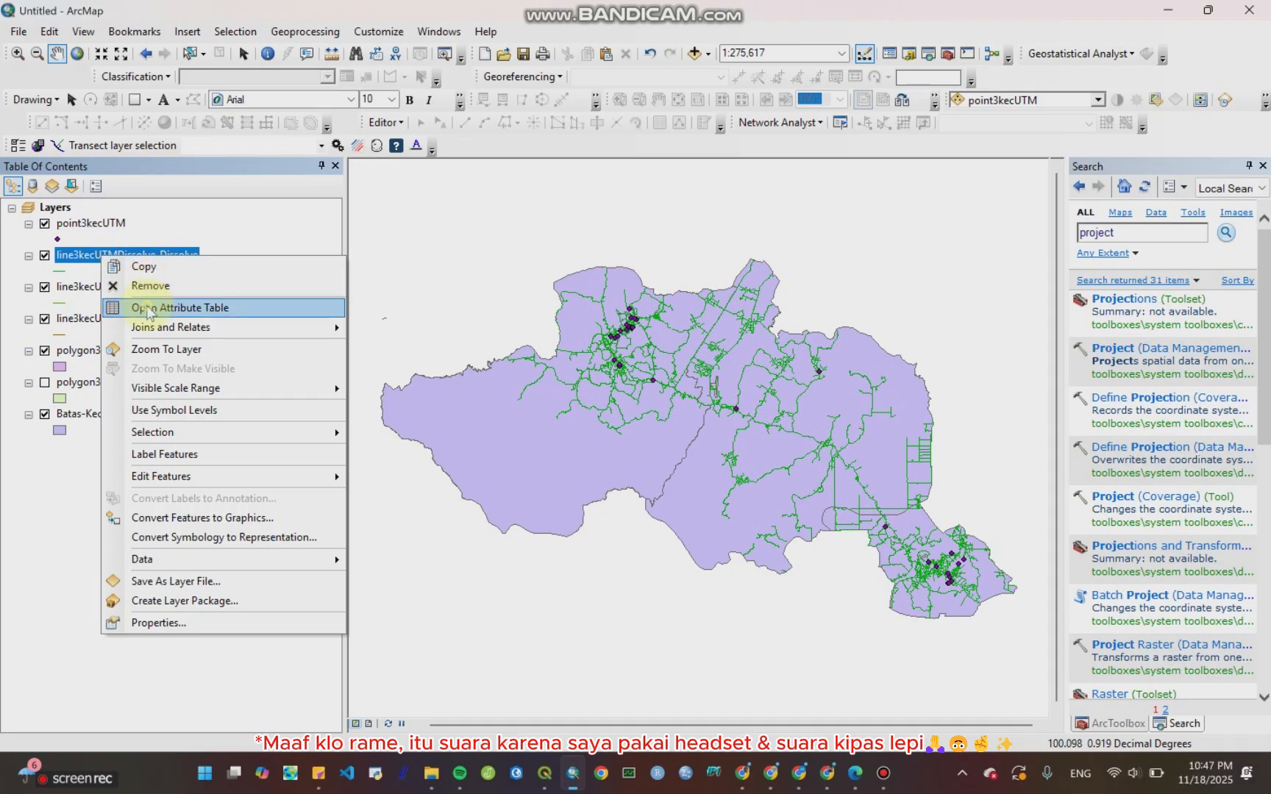
pyautogui.click(110, 308)
pyautogui.click(9, 242)
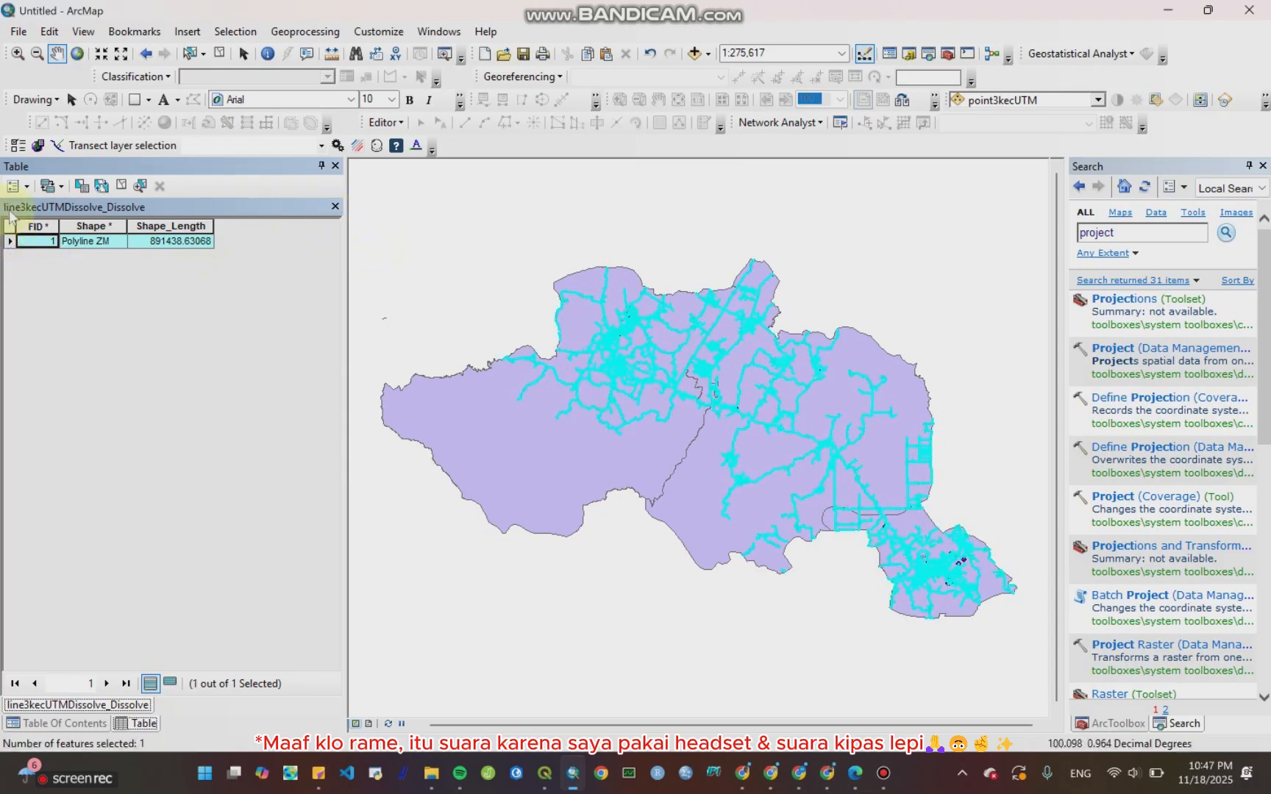
pyautogui.click(9, 227)
pyautogui.click(335, 206)
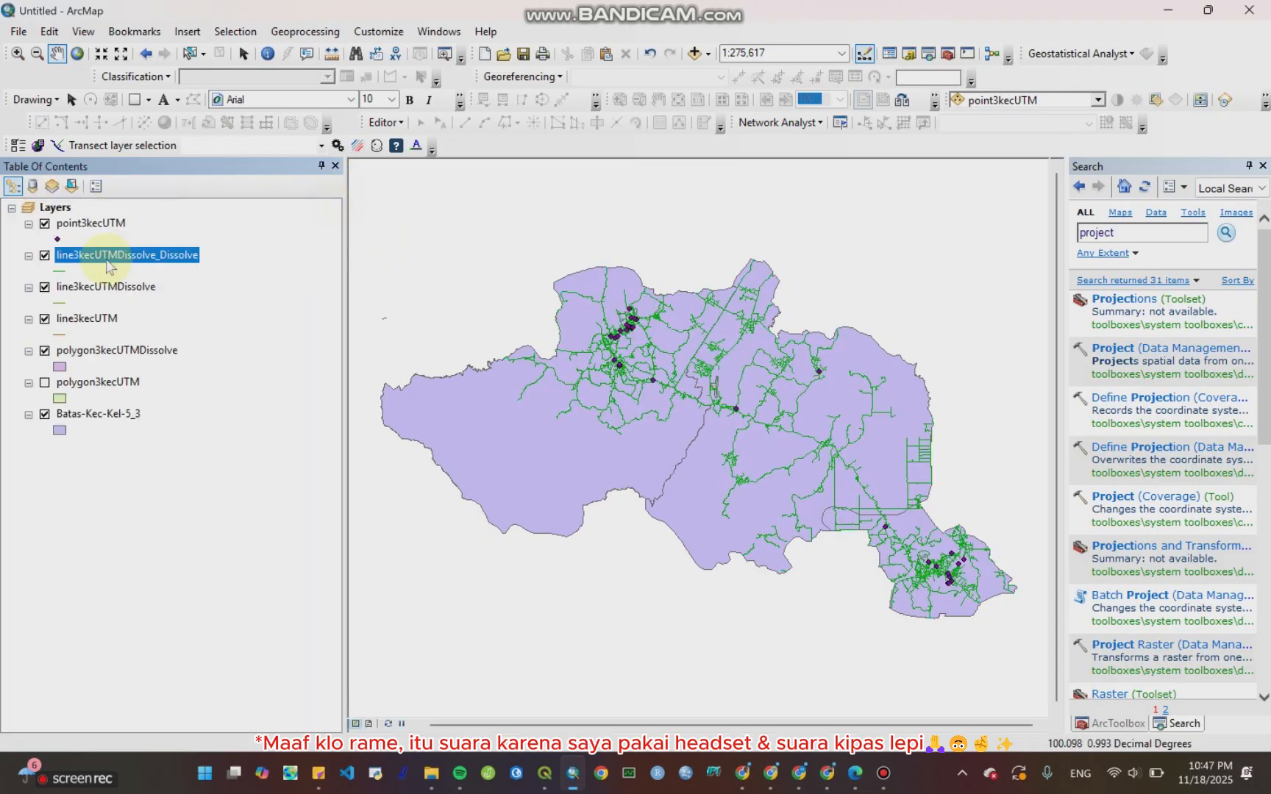
# Step: Export line3kecUTMDissolve_Dissolve's features as line3kecUTMDissolve.shp in the Batas-Kec-Kel-5_3 folder and add the export to the map
pyautogui.rightClick(158, 256)
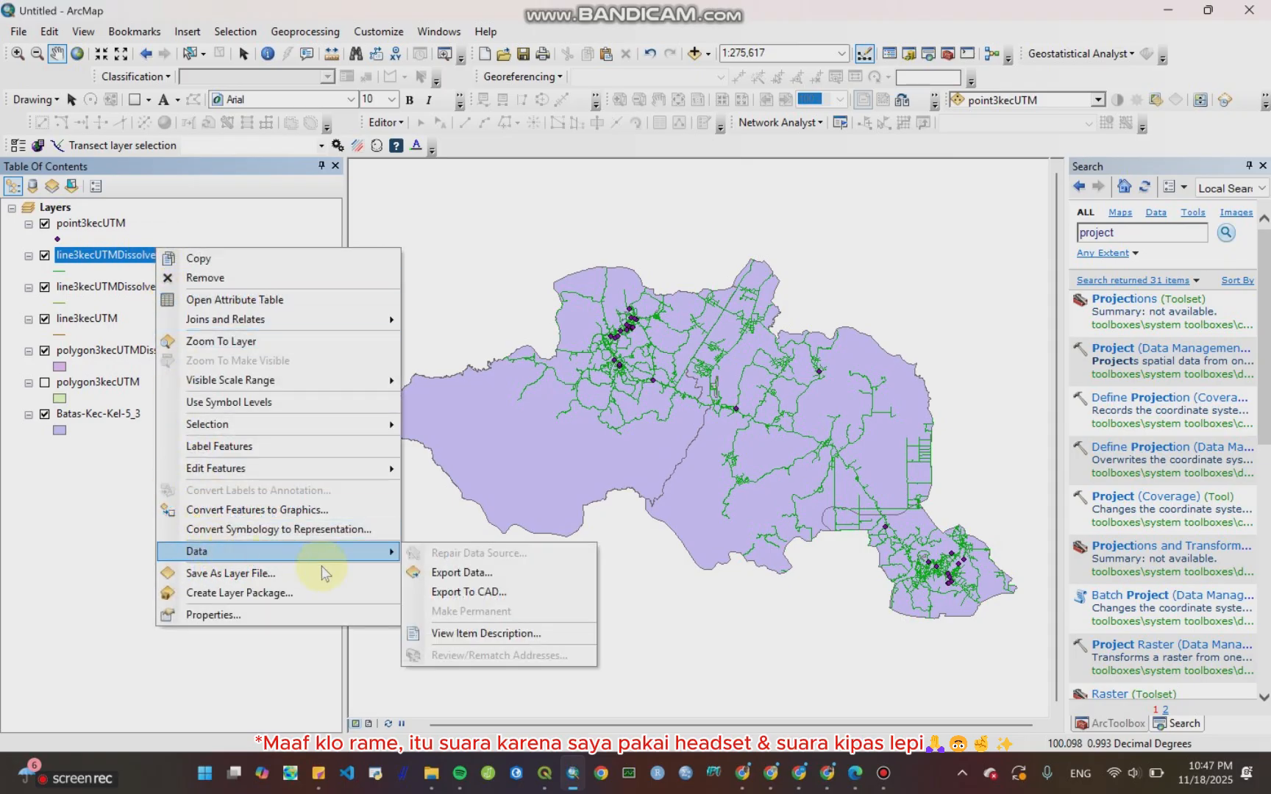
pyautogui.click(435, 573)
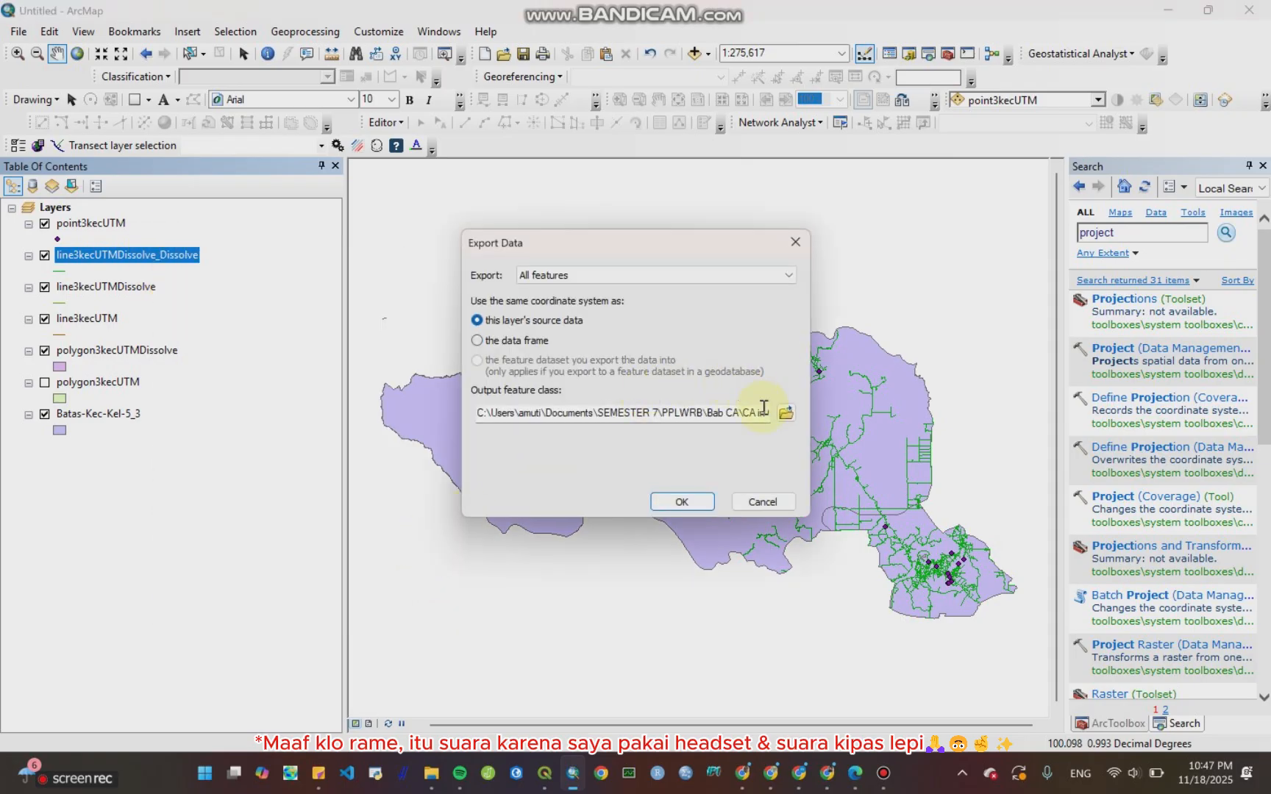
pyautogui.click(786, 414)
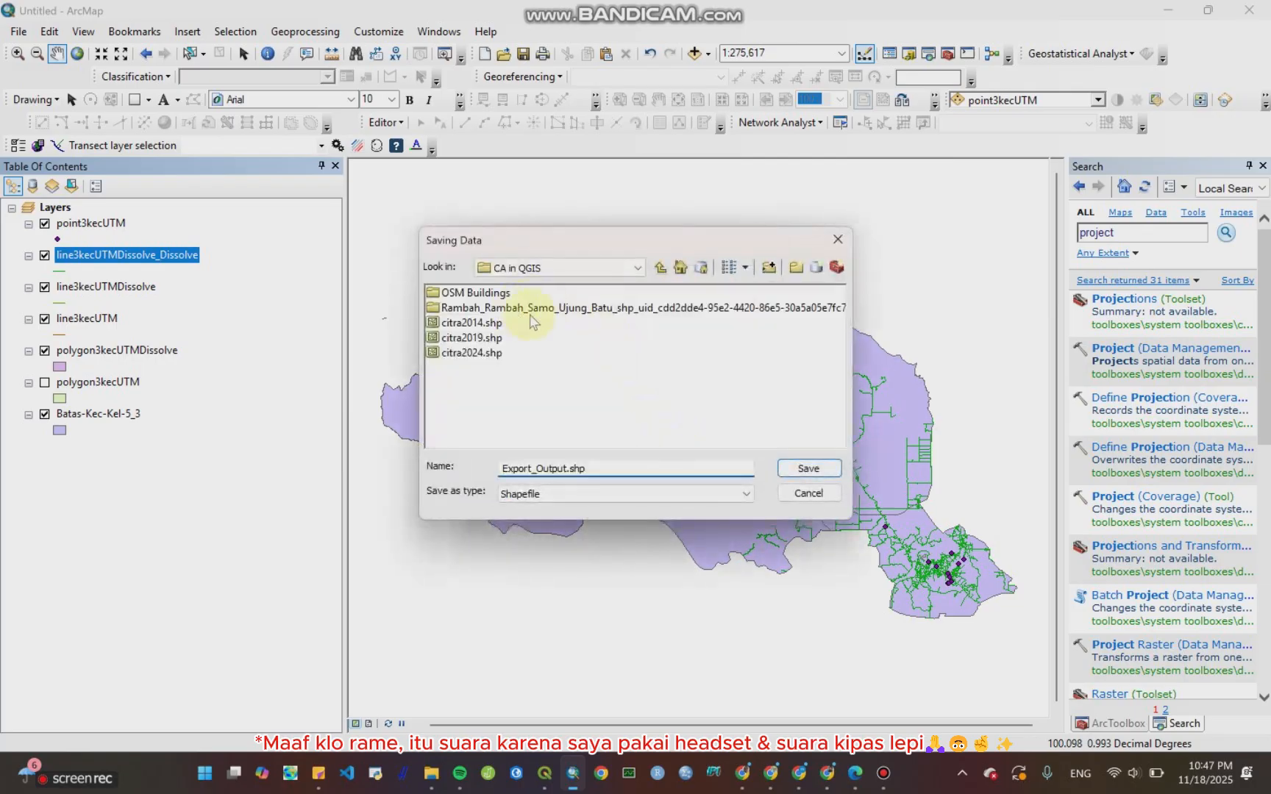
pyautogui.click(661, 270)
pyautogui.click(661, 269)
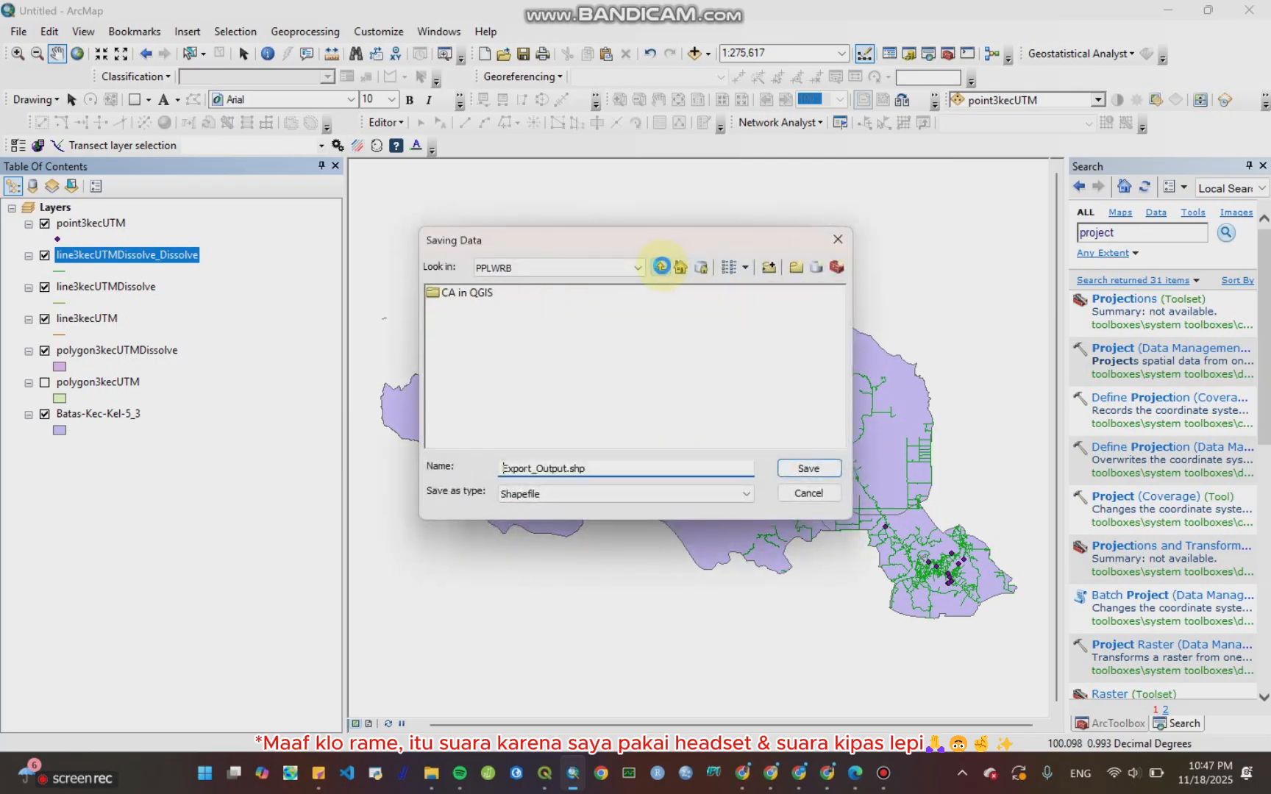
pyautogui.doubleClick(510, 398)
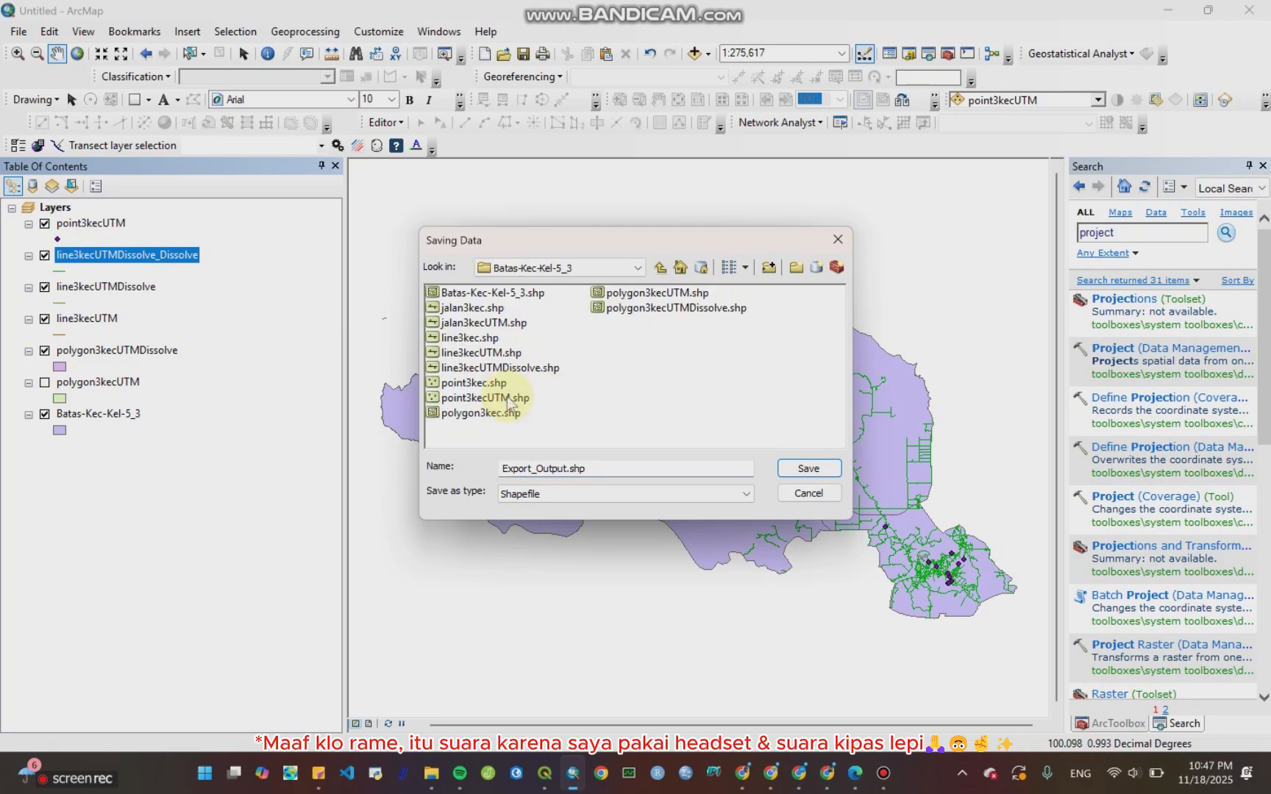
pyautogui.click(514, 370)
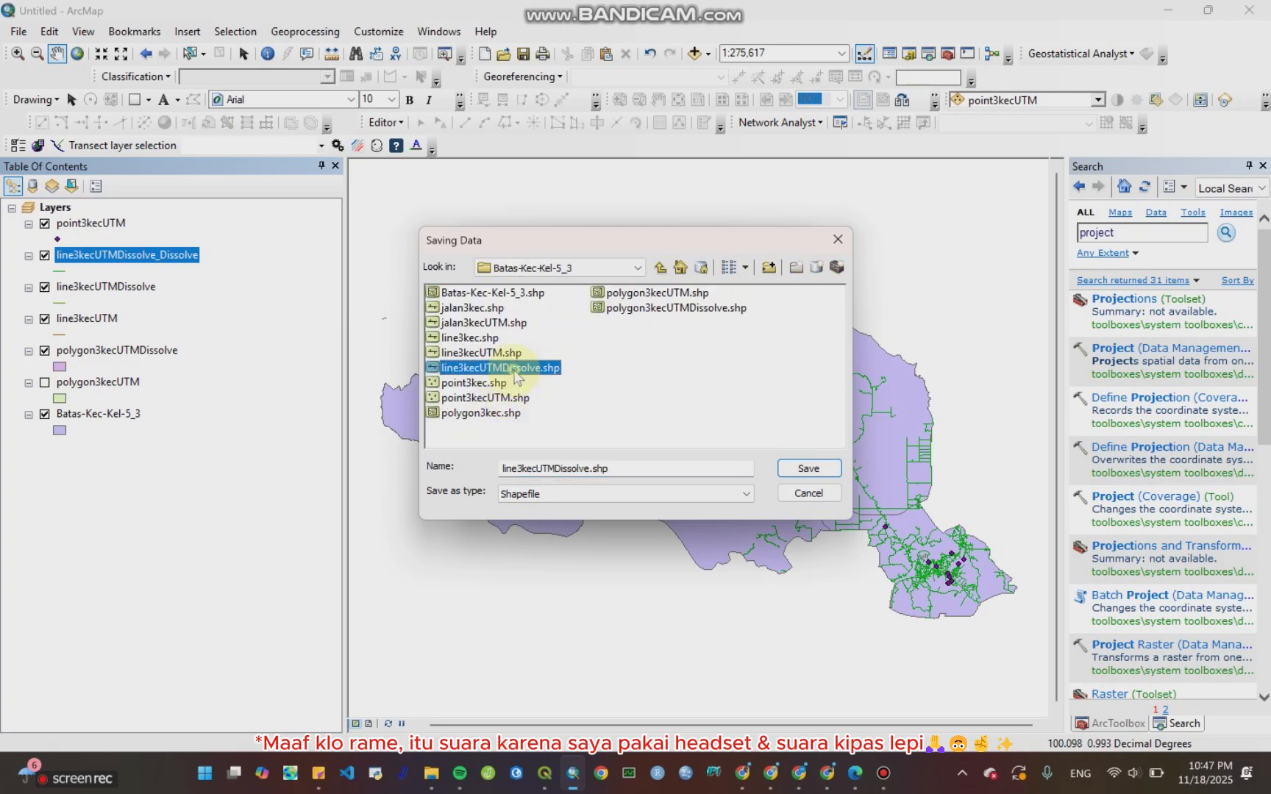
pyautogui.click(588, 469)
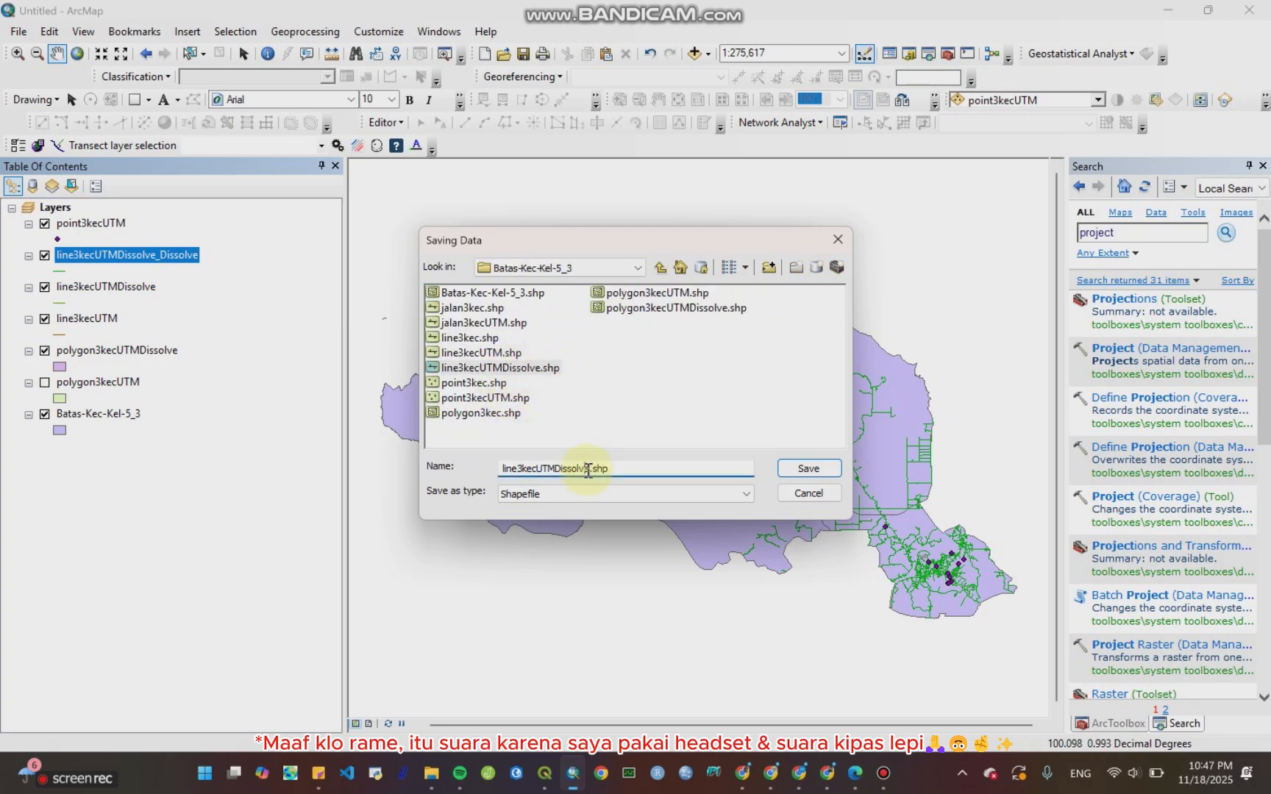
pyautogui.doubleClick(588, 470)
pyautogui.click(808, 469)
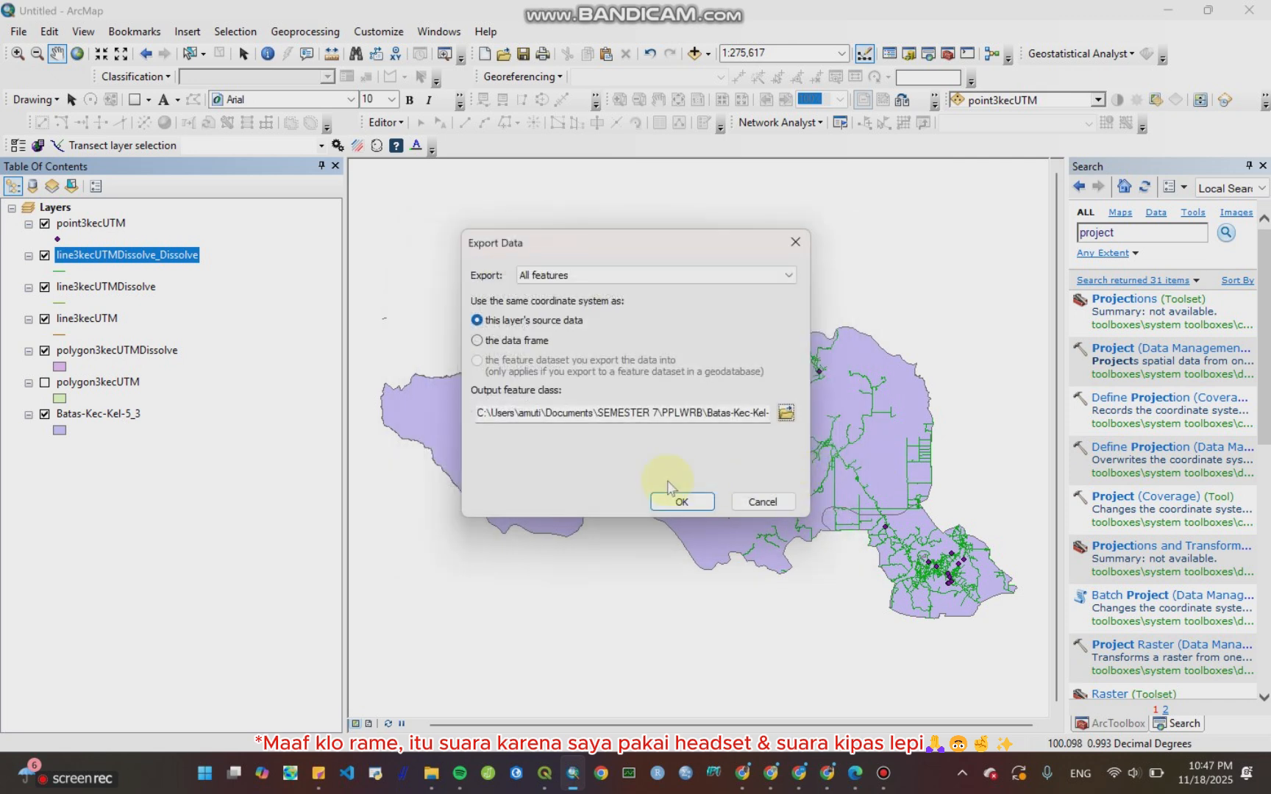
pyautogui.click(678, 498)
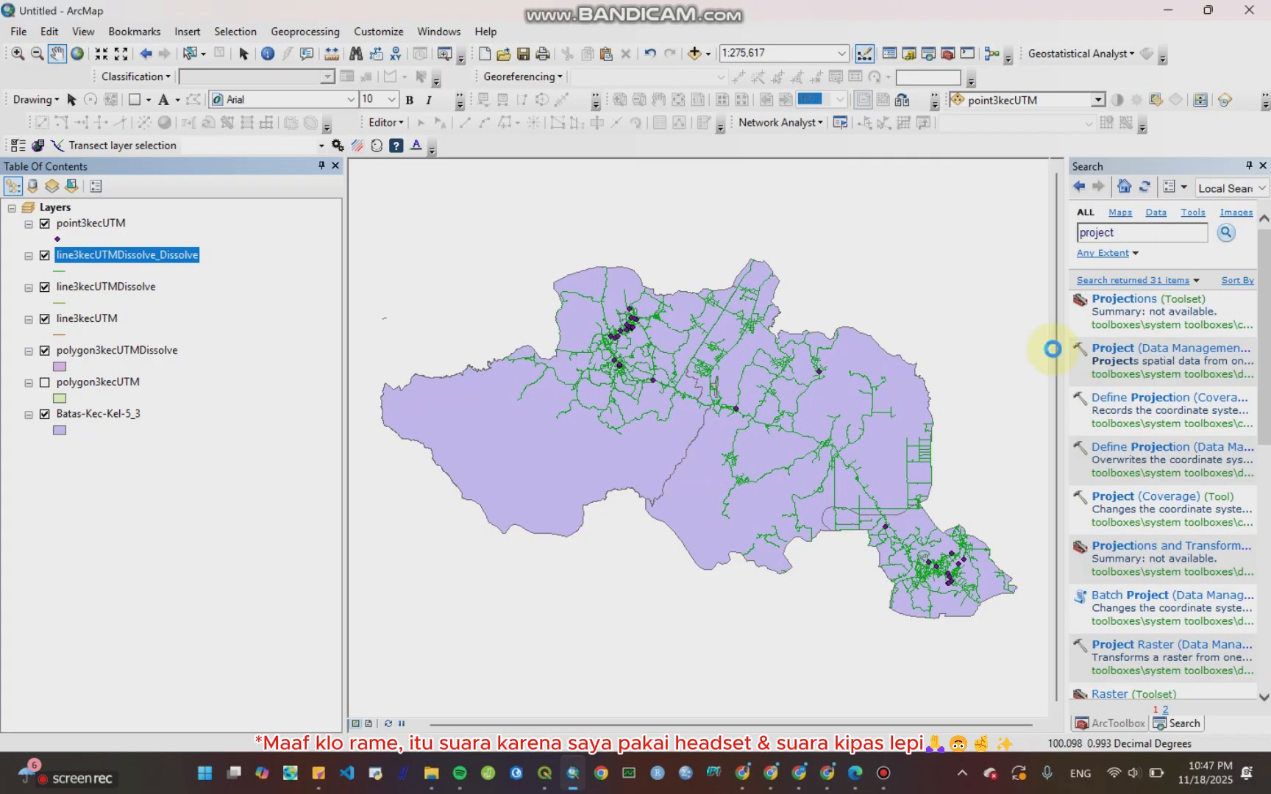
pyautogui.click(692, 449)
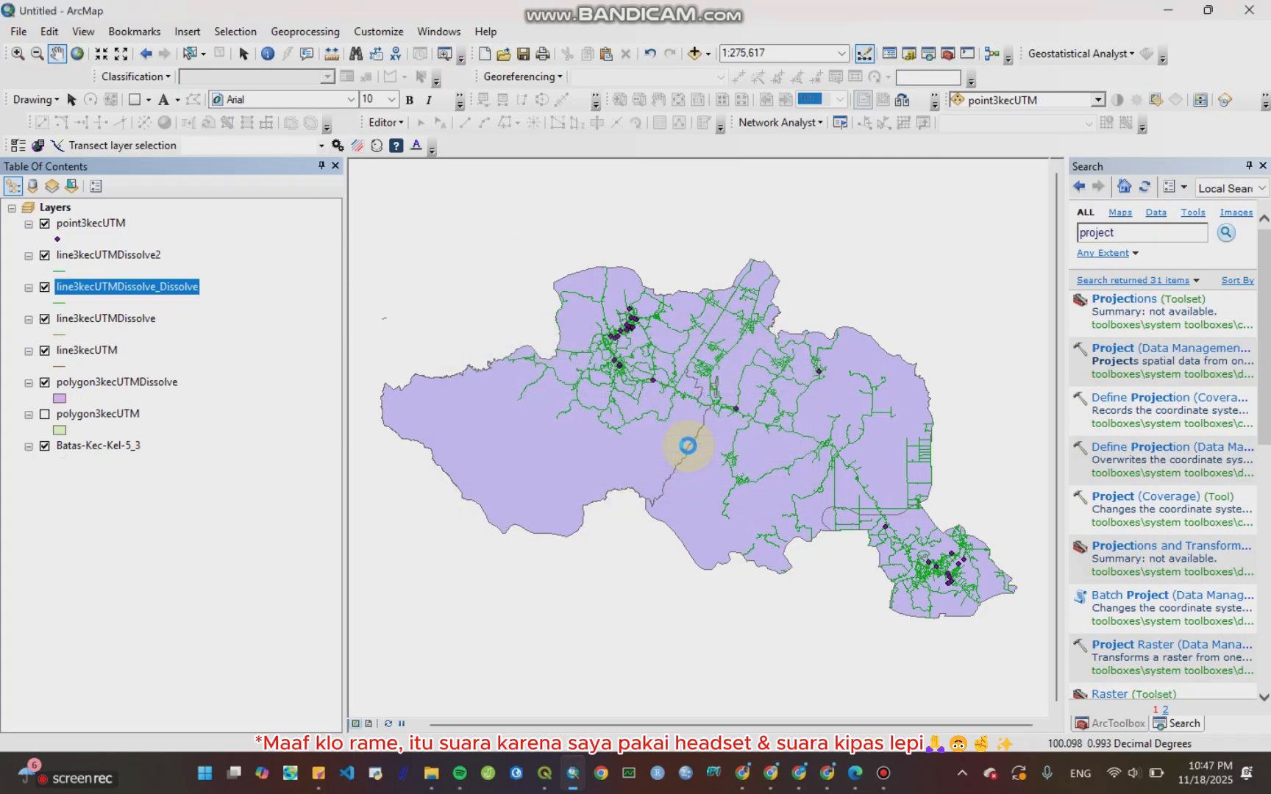
# Step: Remove the line3kecUTMDissolve_Dissolve, polygon3kecUTM and line3kecUTM layers from the map
pyautogui.rightClick(141, 284)
pyautogui.click(176, 314)
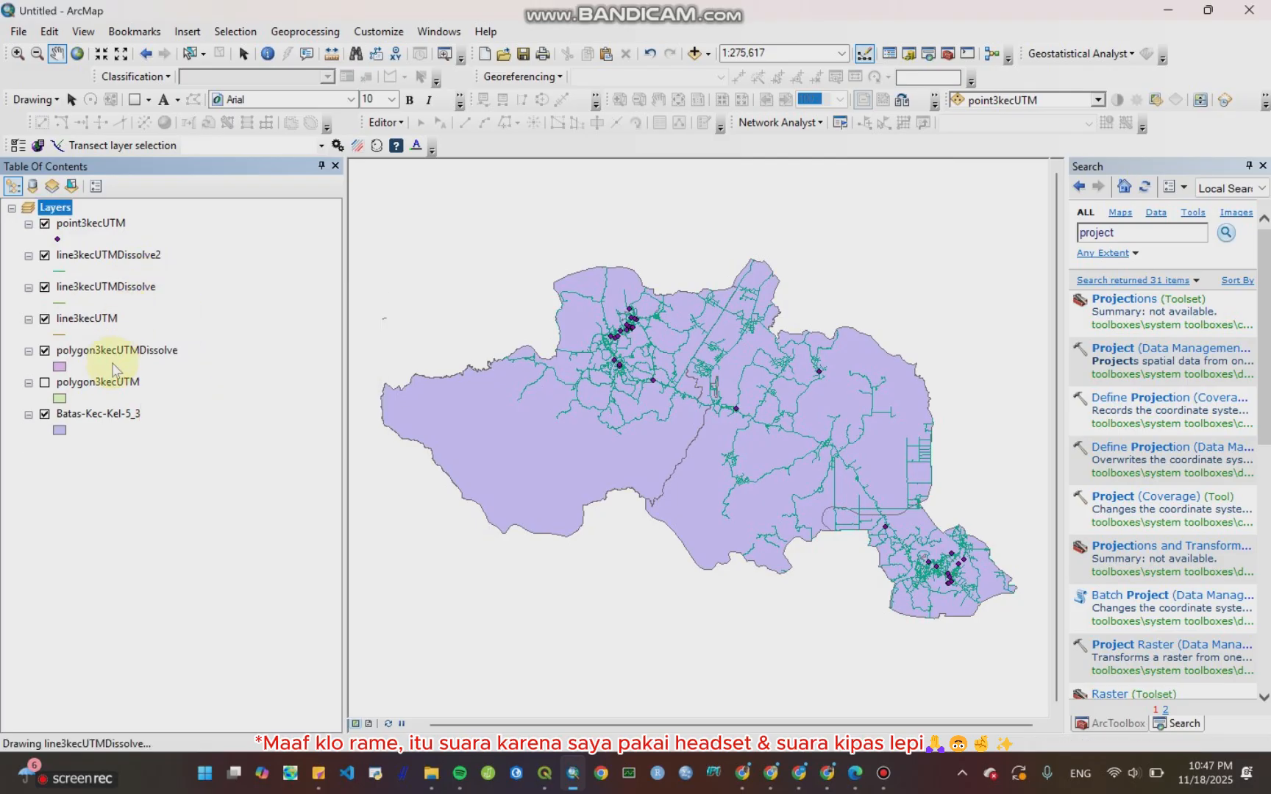
pyautogui.click(99, 382)
pyautogui.rightClick(109, 382)
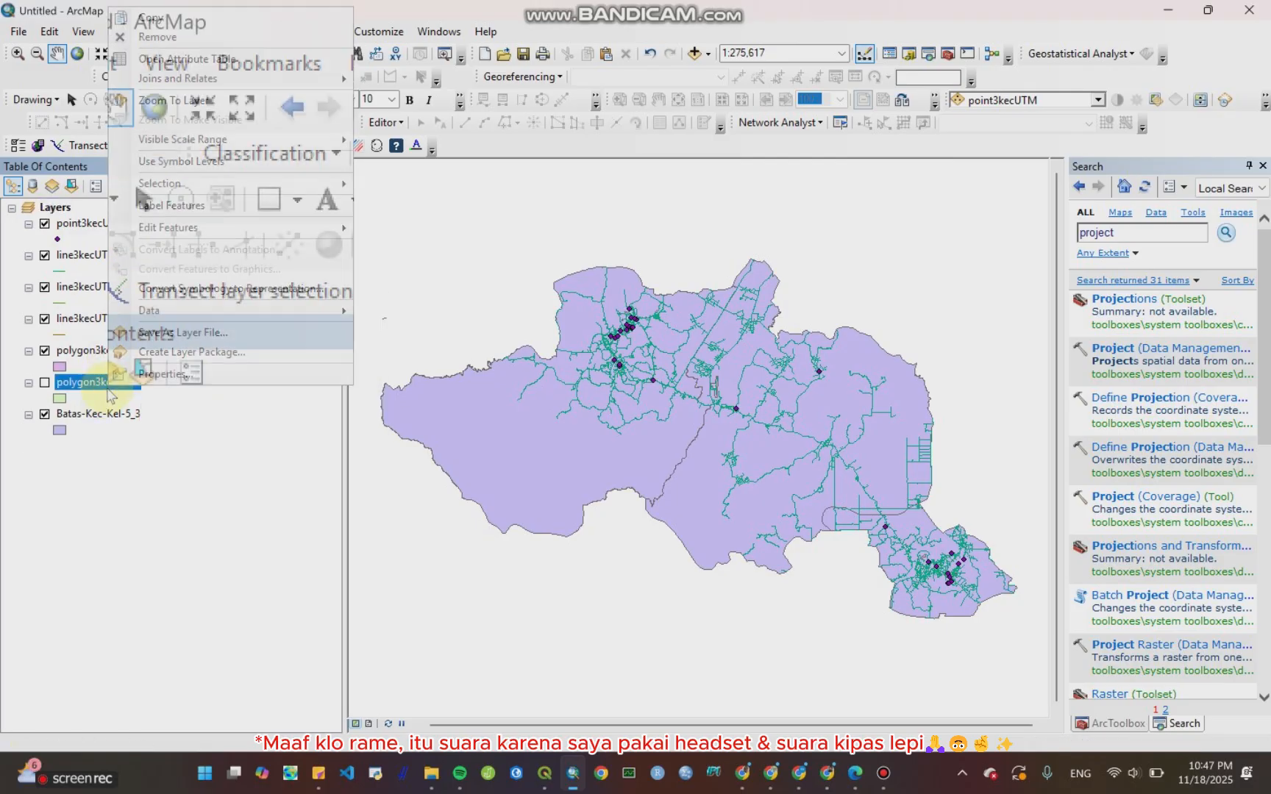
pyautogui.click(193, 36)
pyautogui.rightClick(90, 326)
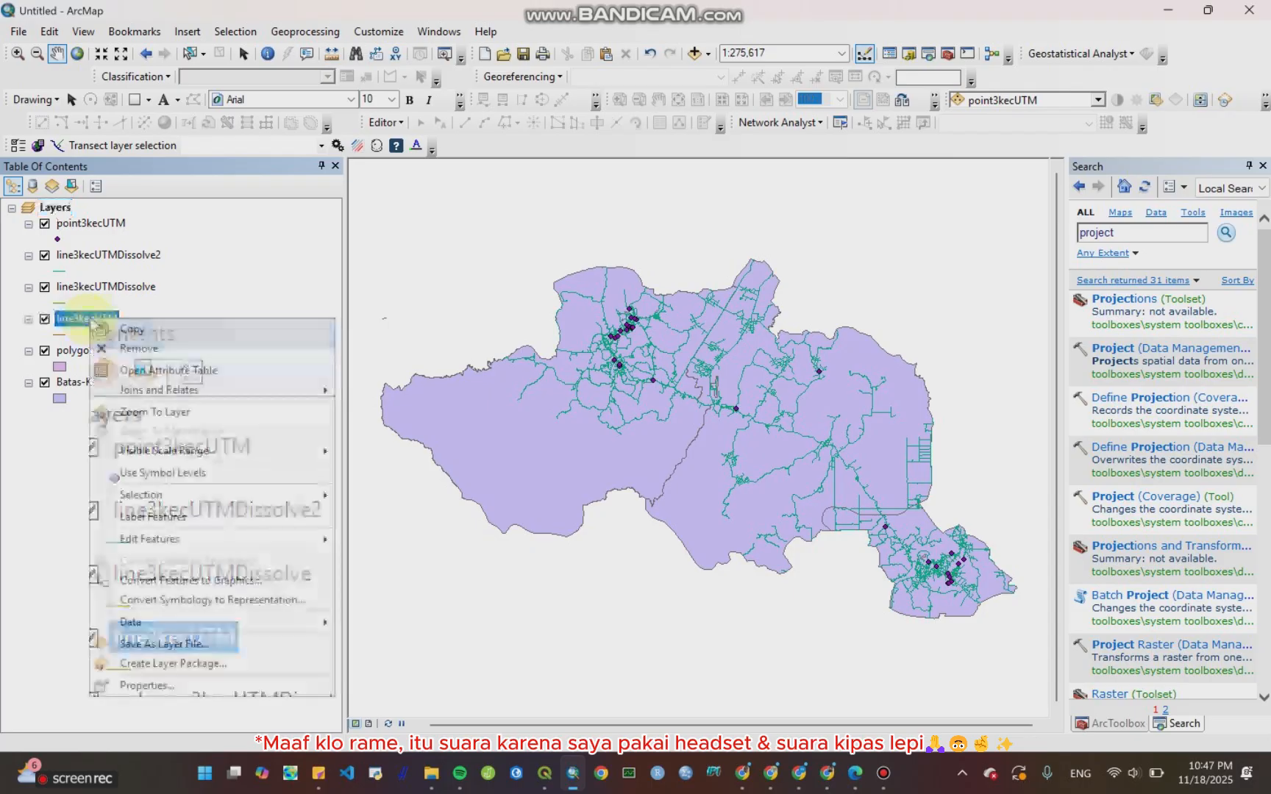
pyautogui.click(180, 353)
# Step: Open the line3kecUTMDissolve attribute table, scroll through its records, and close it
pyautogui.click(122, 292)
pyautogui.rightClick(121, 292)
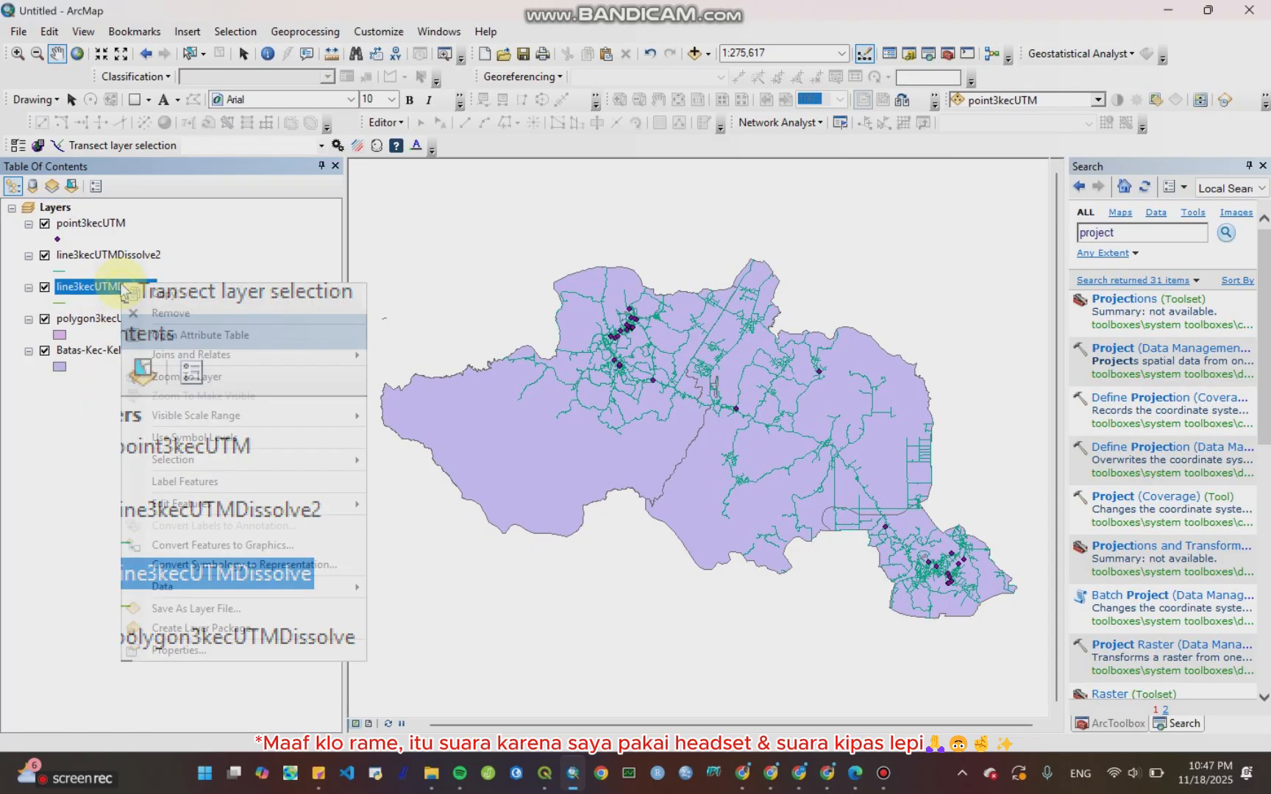
pyautogui.click(151, 333)
pyautogui.scroll(-1, 176, 430)
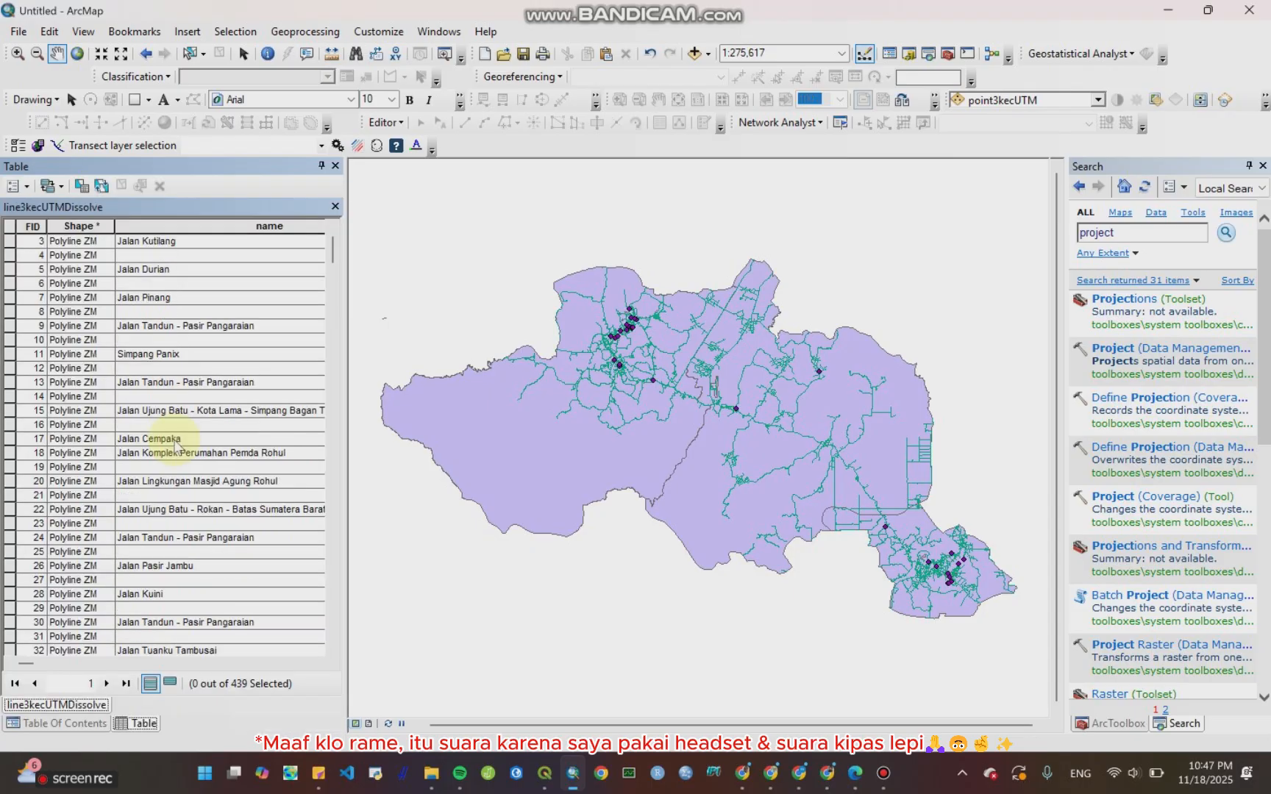
pyautogui.click(335, 206)
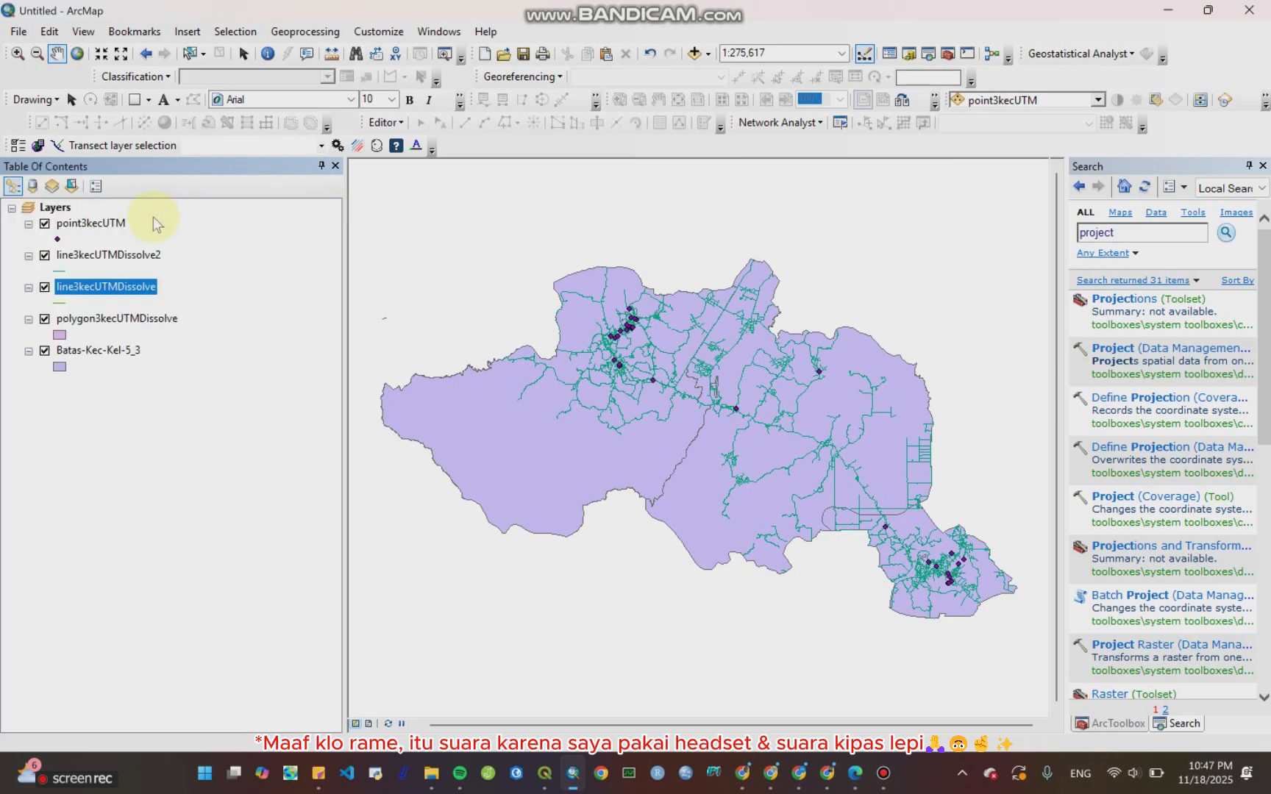
# Step: Remove the line3kecUTMDissolve layer from the map
pyautogui.rightClick(142, 286)
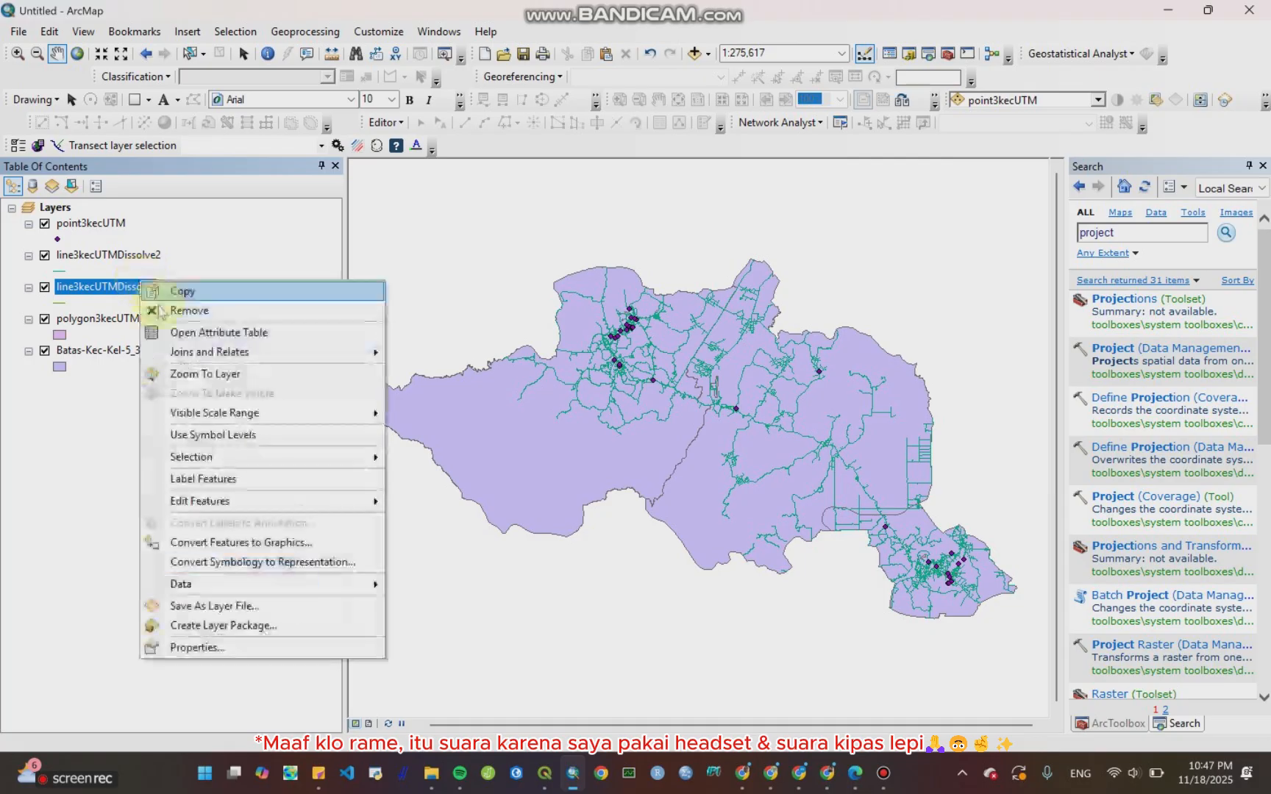
pyautogui.click(161, 305)
# Step: Open the polygon3kecUTMDissolve attribute table to review its name values, then close it
pyautogui.click(107, 288)
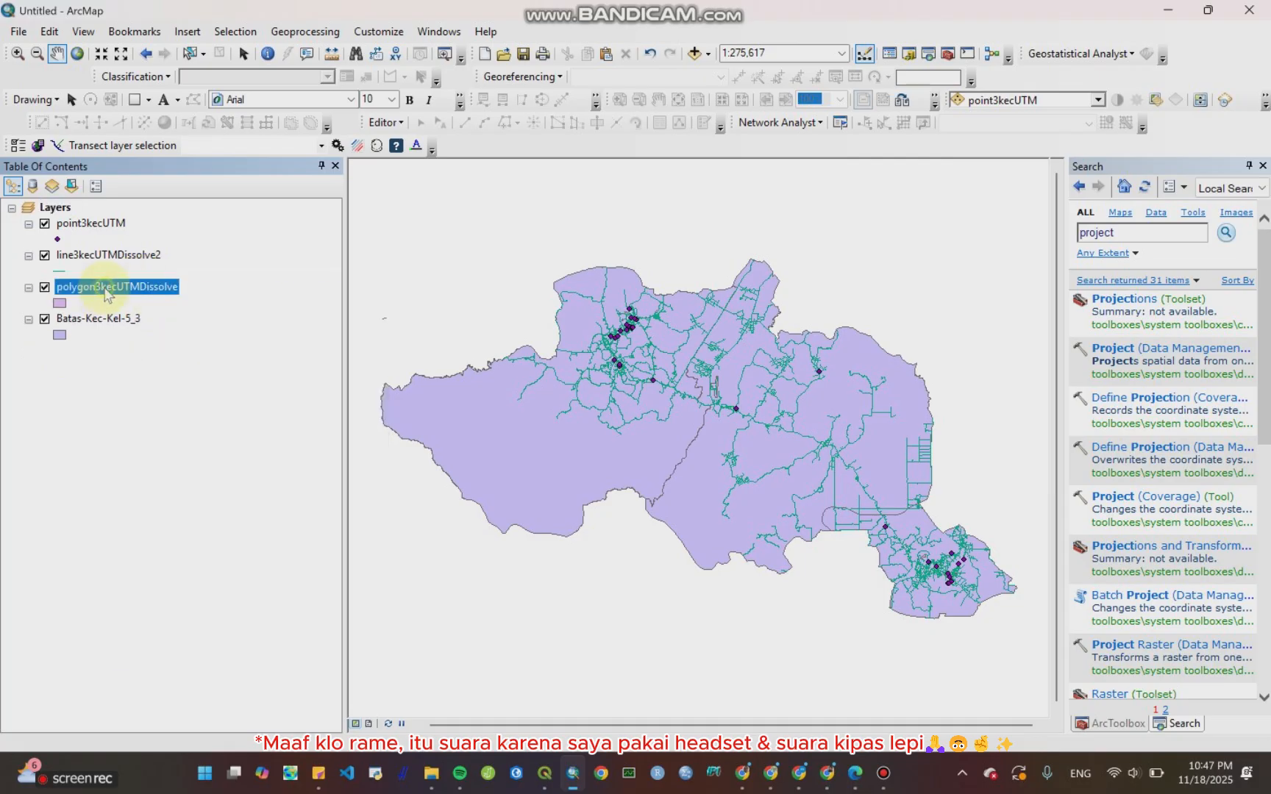
pyautogui.rightClick(107, 288)
pyautogui.click(132, 338)
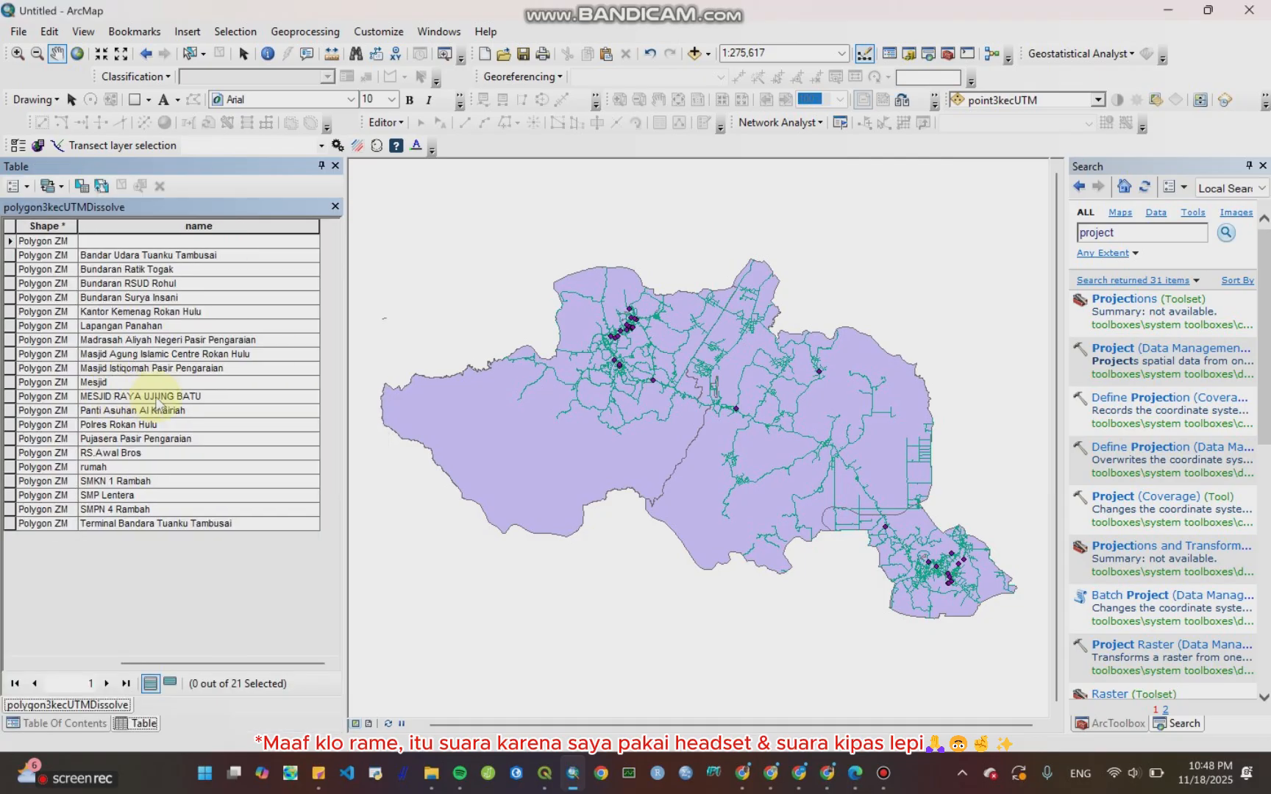
pyautogui.click(336, 207)
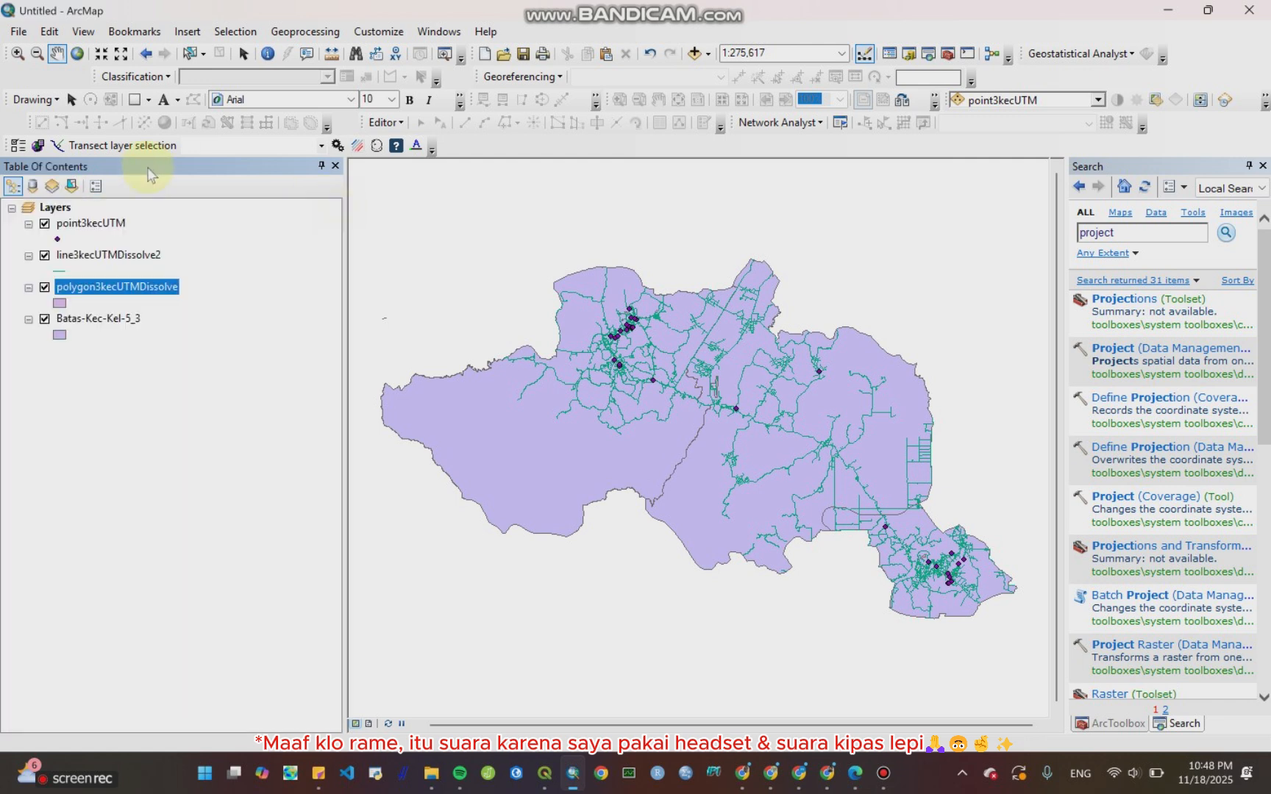
# Step: Open the point3kecUTM attribute table, scroll through its records, and close it
pyautogui.click(106, 223)
pyautogui.rightClick(107, 224)
pyautogui.click(147, 275)
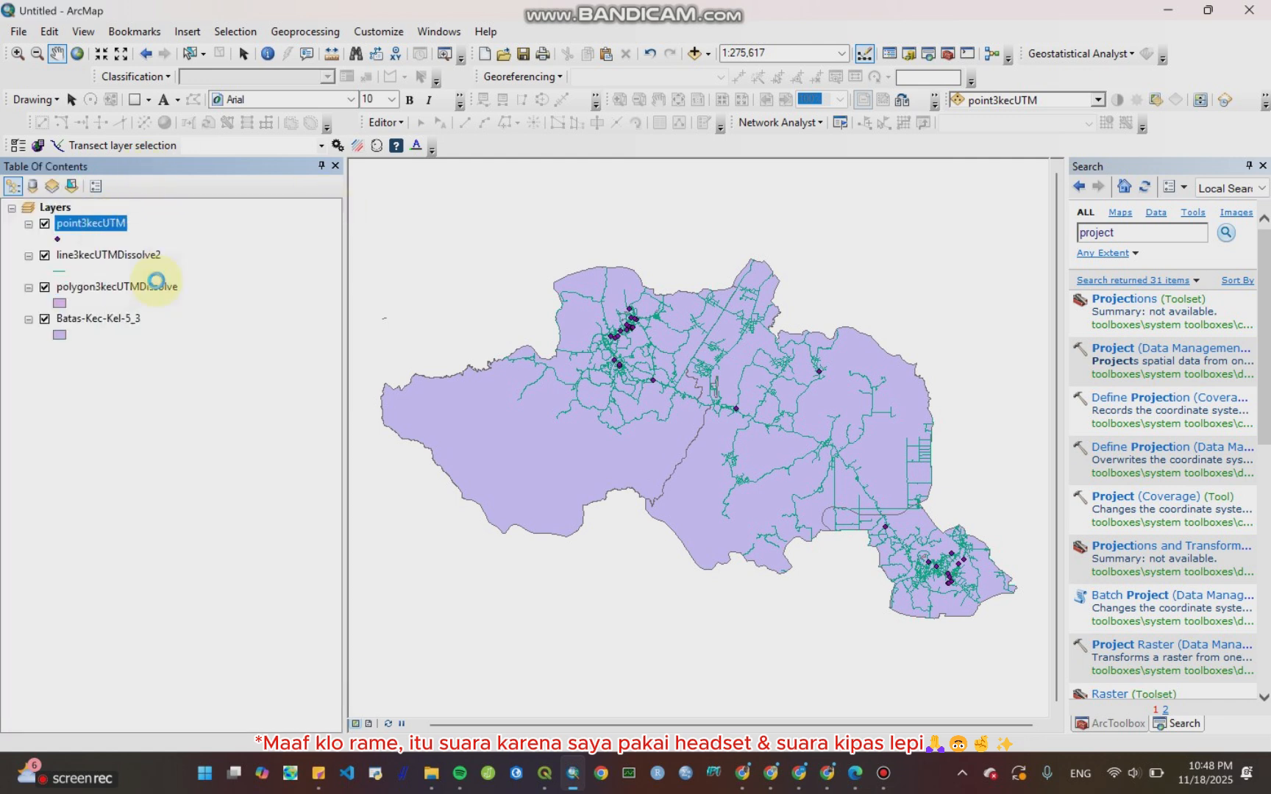
pyautogui.scroll(-1, 190, 456)
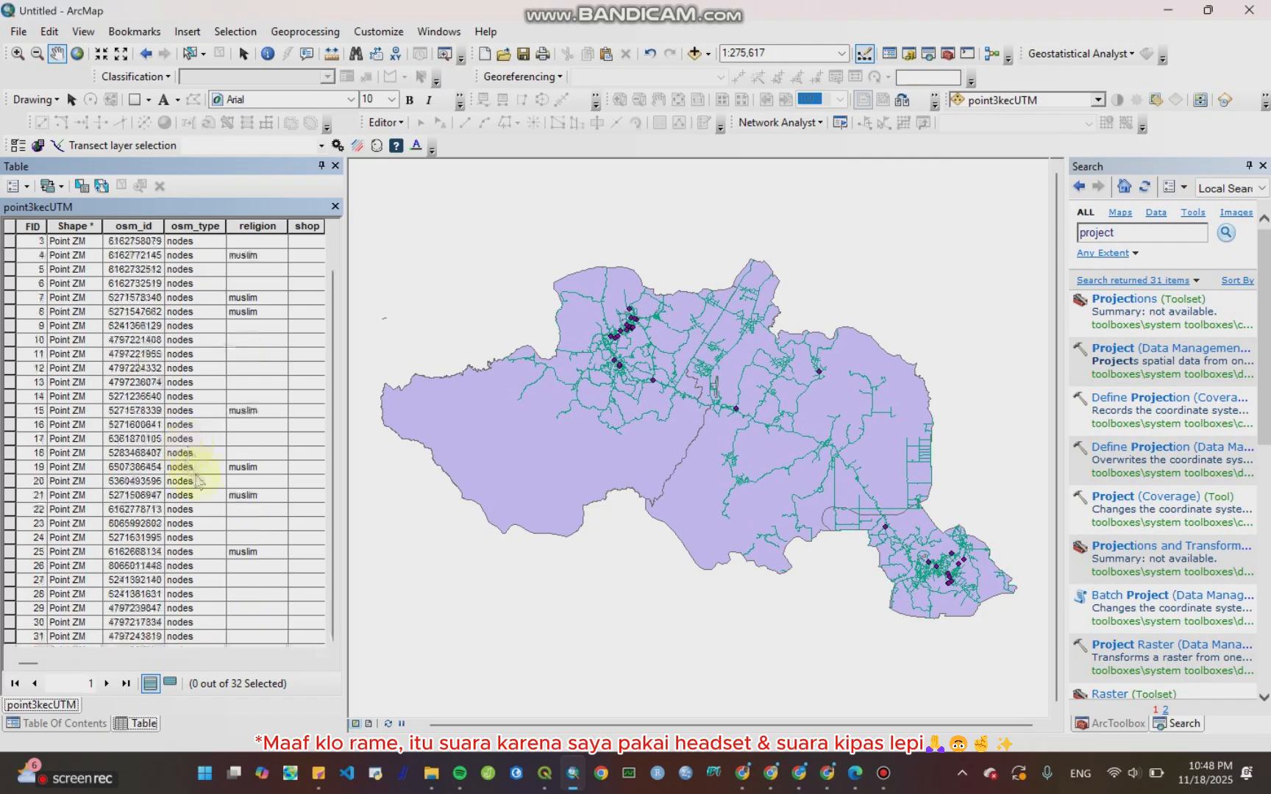
pyautogui.click(335, 206)
pyautogui.click(305, 31)
pyautogui.click(314, 148)
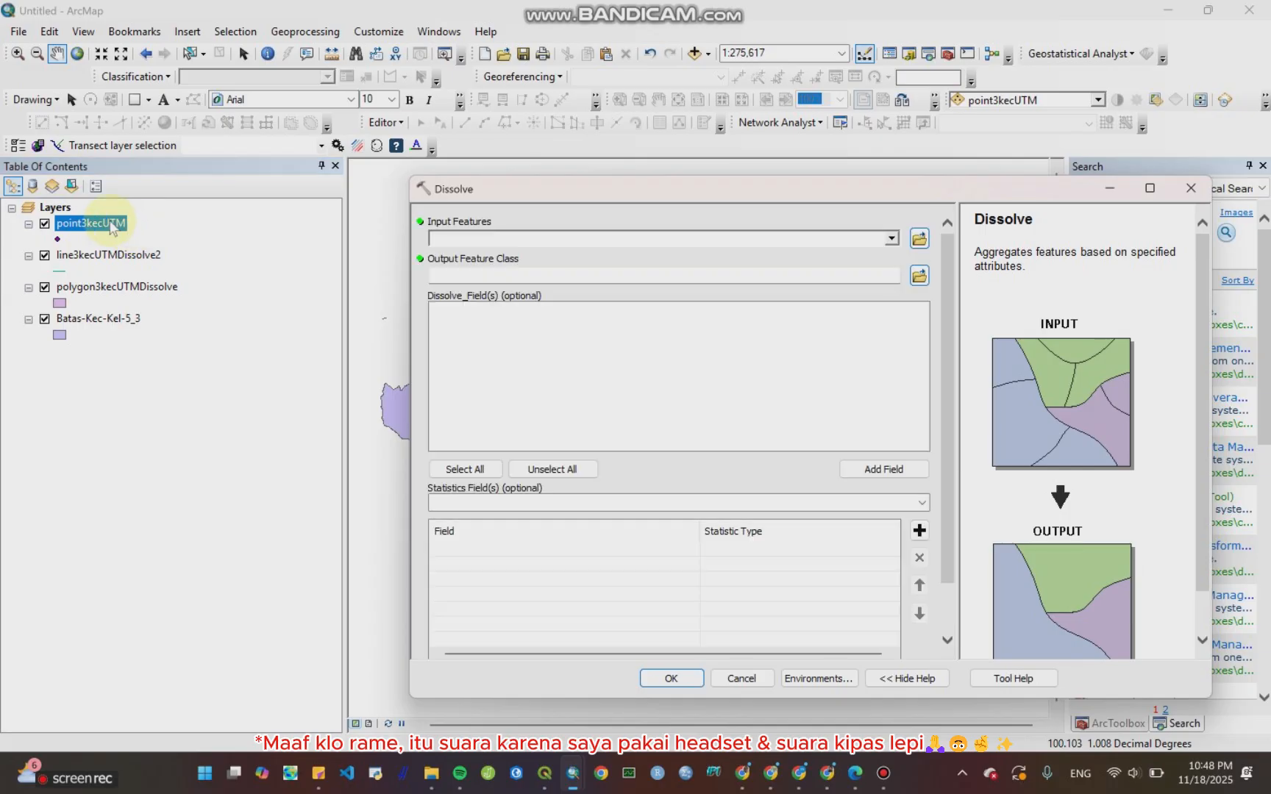
pyautogui.moveTo(112, 228); pyautogui.dragTo(492, 240)
pyautogui.scroll(-3, 467, 379)
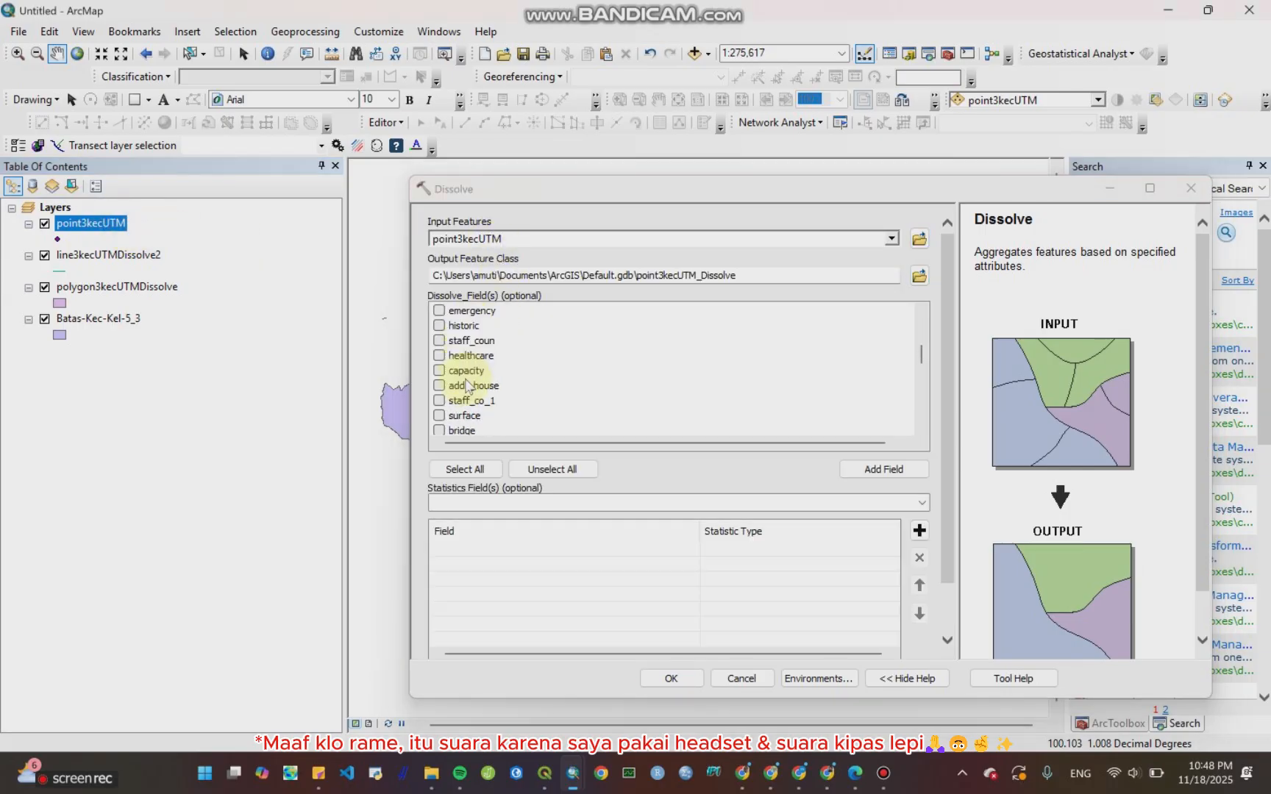
pyautogui.scroll(-4, 470, 387)
pyautogui.scroll(4, 474, 390)
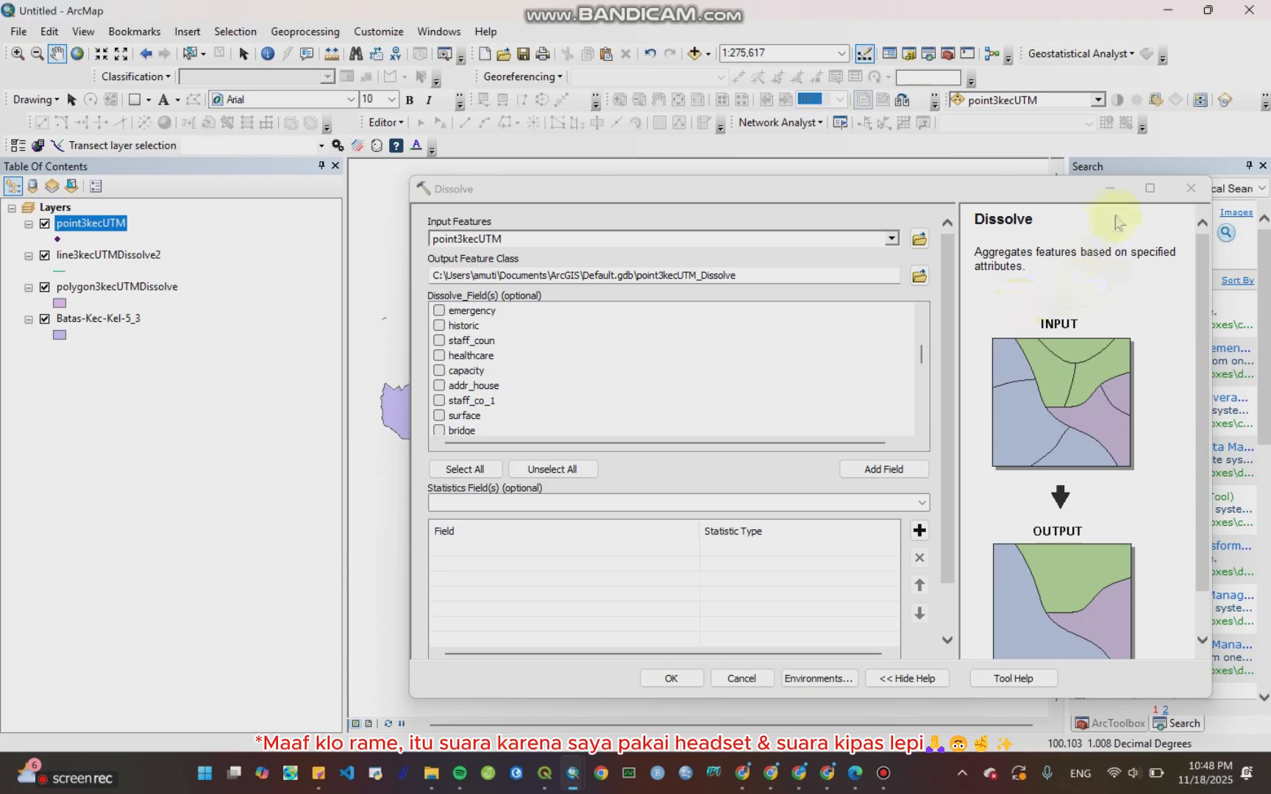
pyautogui.click(1192, 188)
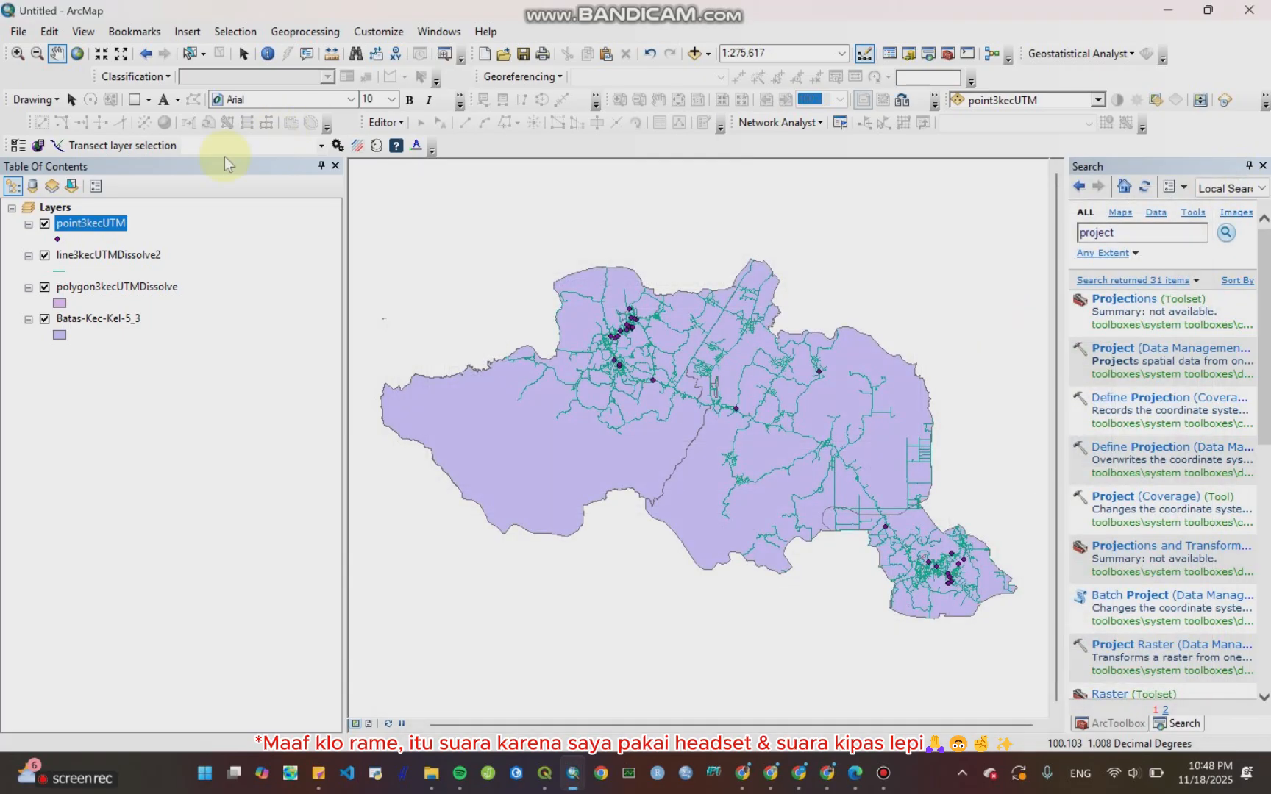
# Step: Open the point3kecUTM attribute table, scroll across to its name column, and close it
pyautogui.rightClick(107, 223)
pyautogui.click(135, 273)
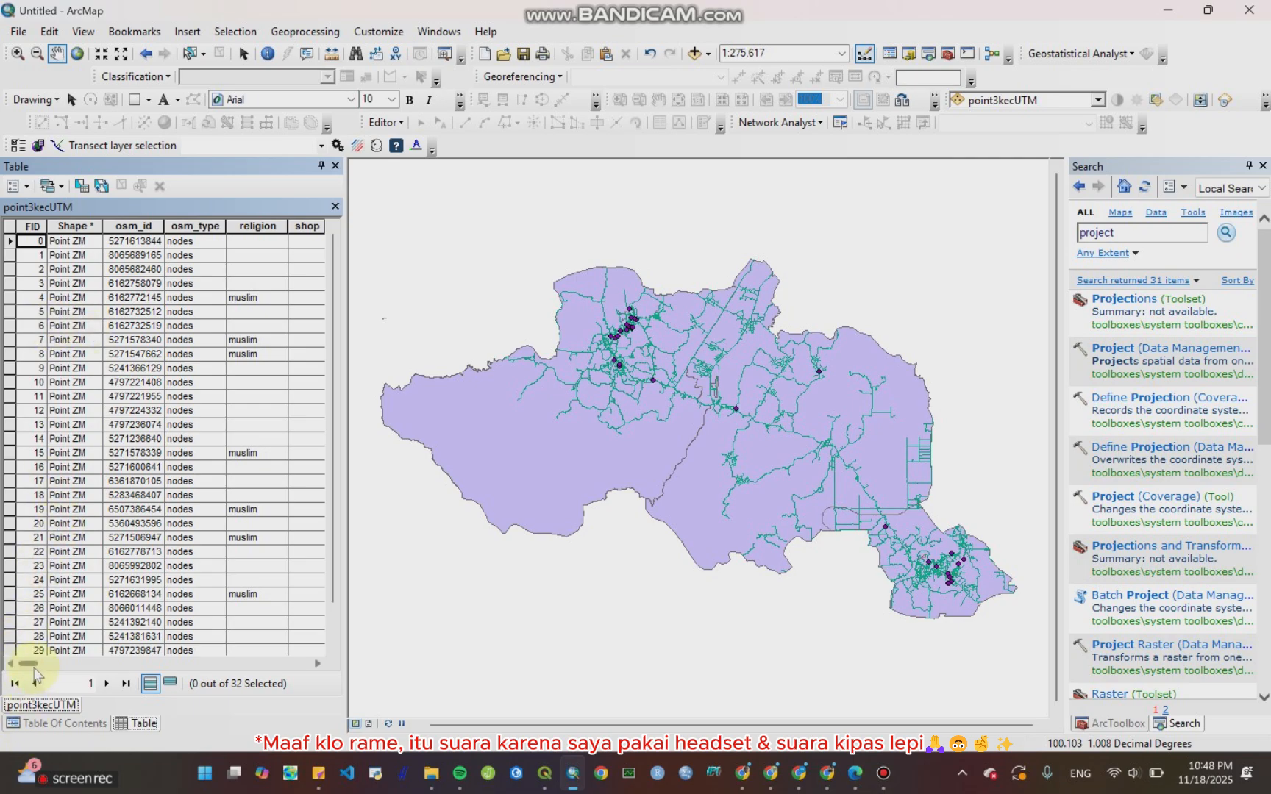
pyautogui.moveTo(40, 667)
pyautogui.mouseDown()
pyautogui.moveTo(237, 706)
pyautogui.moveTo(298, 696)
pyautogui.moveTo(287, 704)
pyautogui.mouseUp()
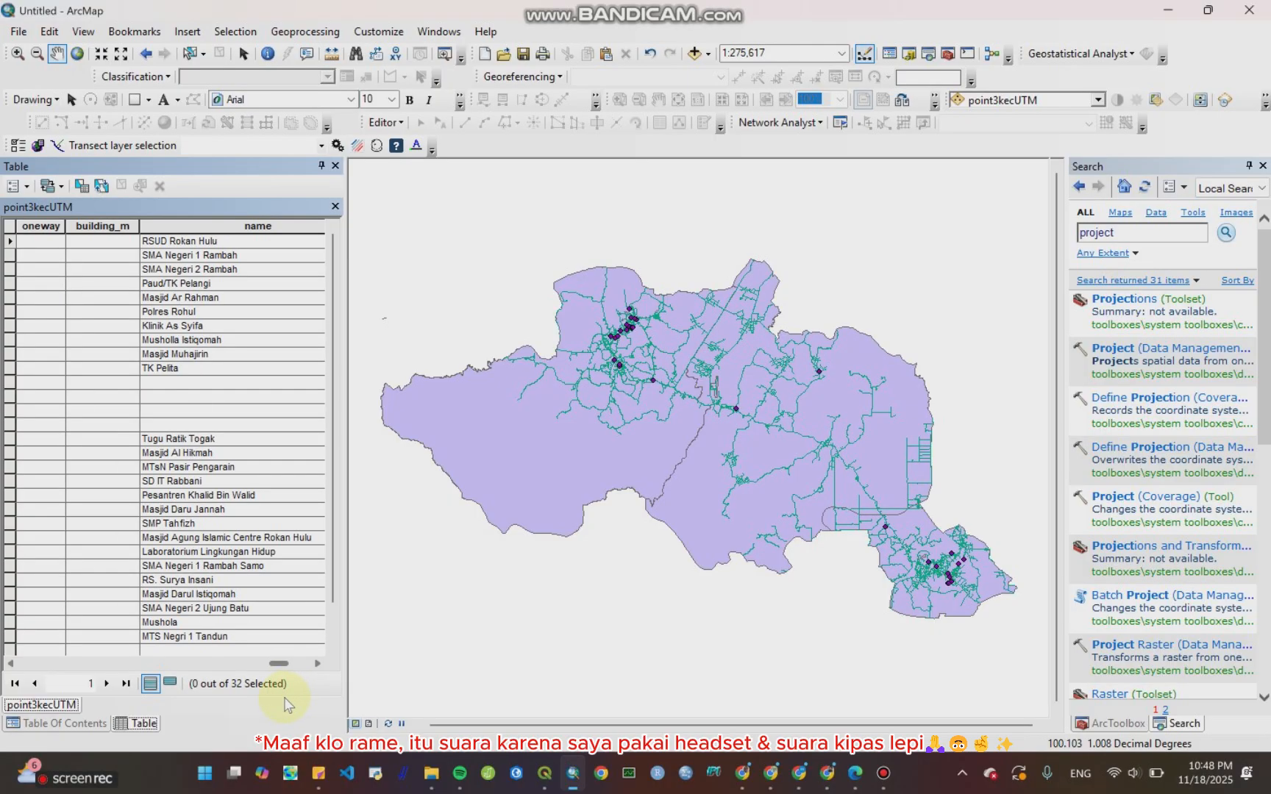
pyautogui.click(335, 207)
# Step: Dissolve point3kecUTM on the FID field, saving the output as point3kecUTMDissolve.shp in the Batas-Kec-Kel-5_3 folder
pyautogui.click(304, 31)
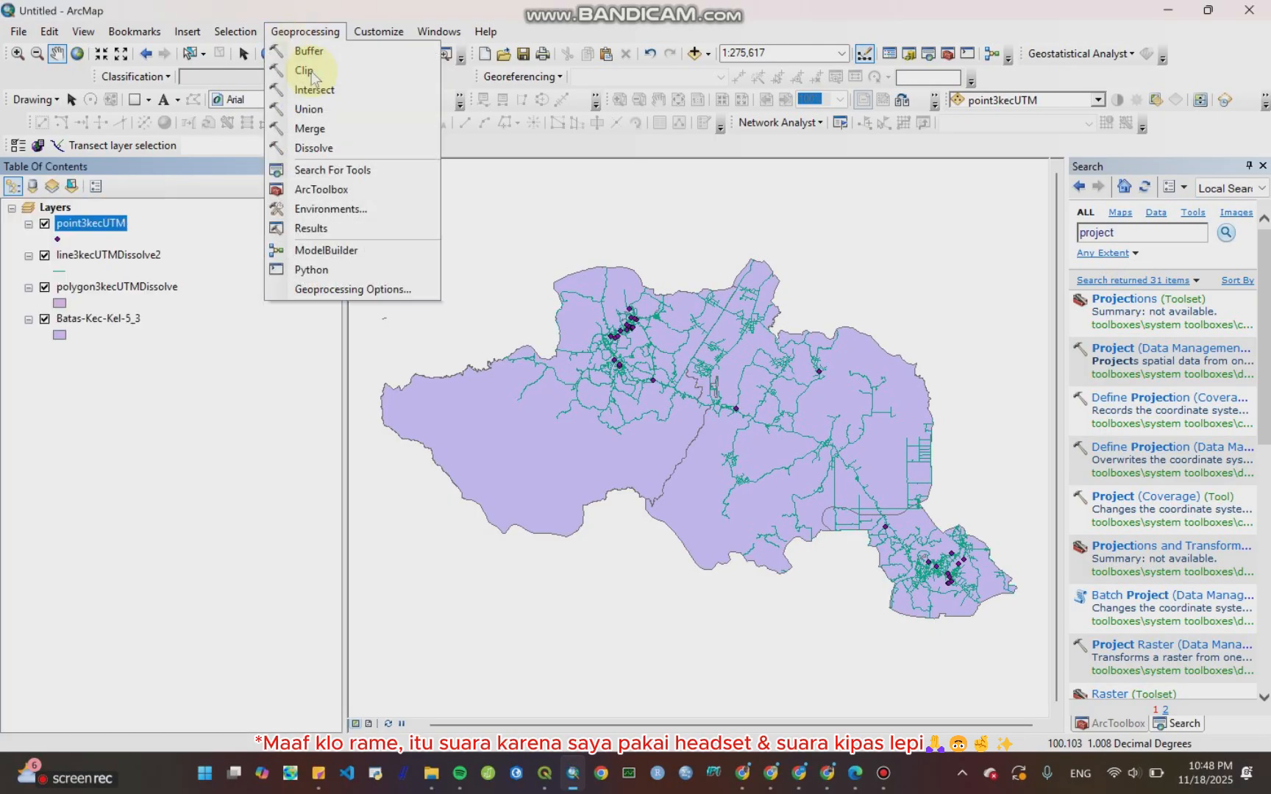
pyautogui.click(338, 151)
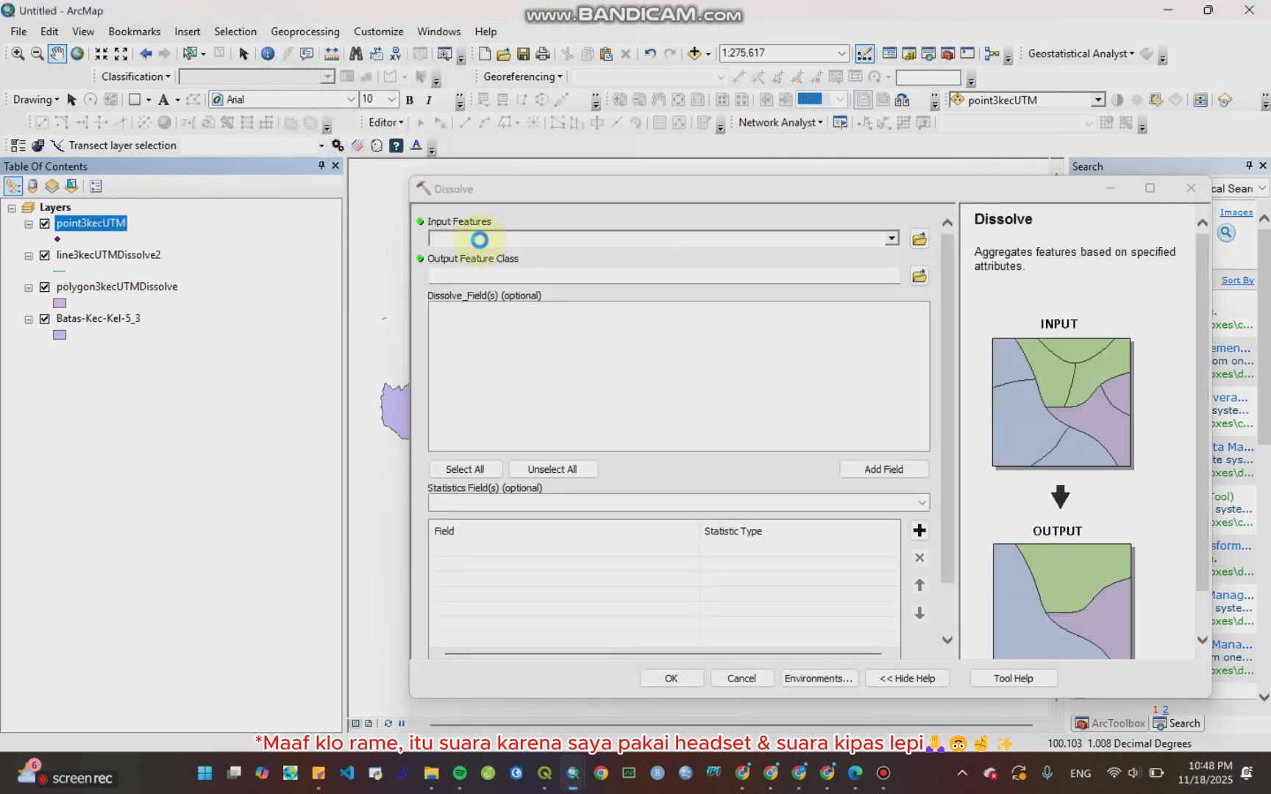
pyautogui.click(439, 310)
pyautogui.scroll(-4, 442, 392)
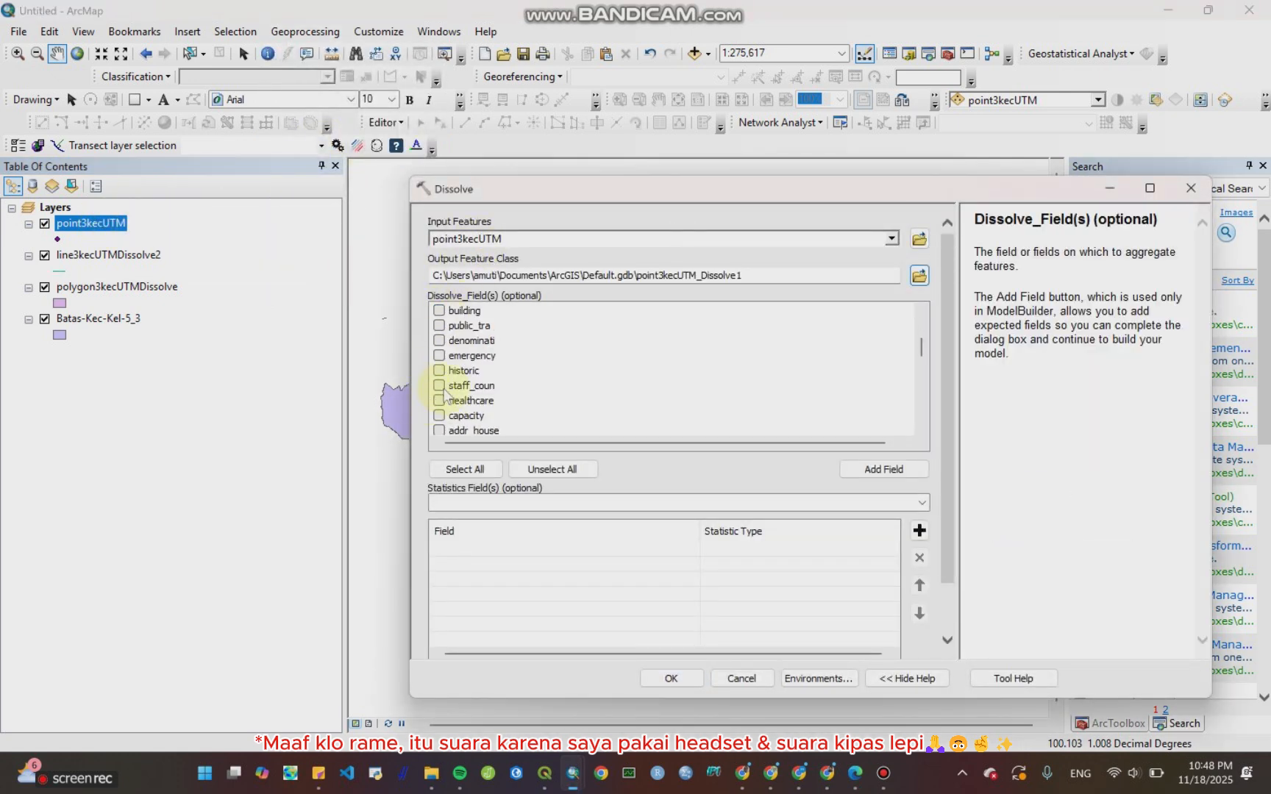
pyautogui.scroll(-8, 444, 393)
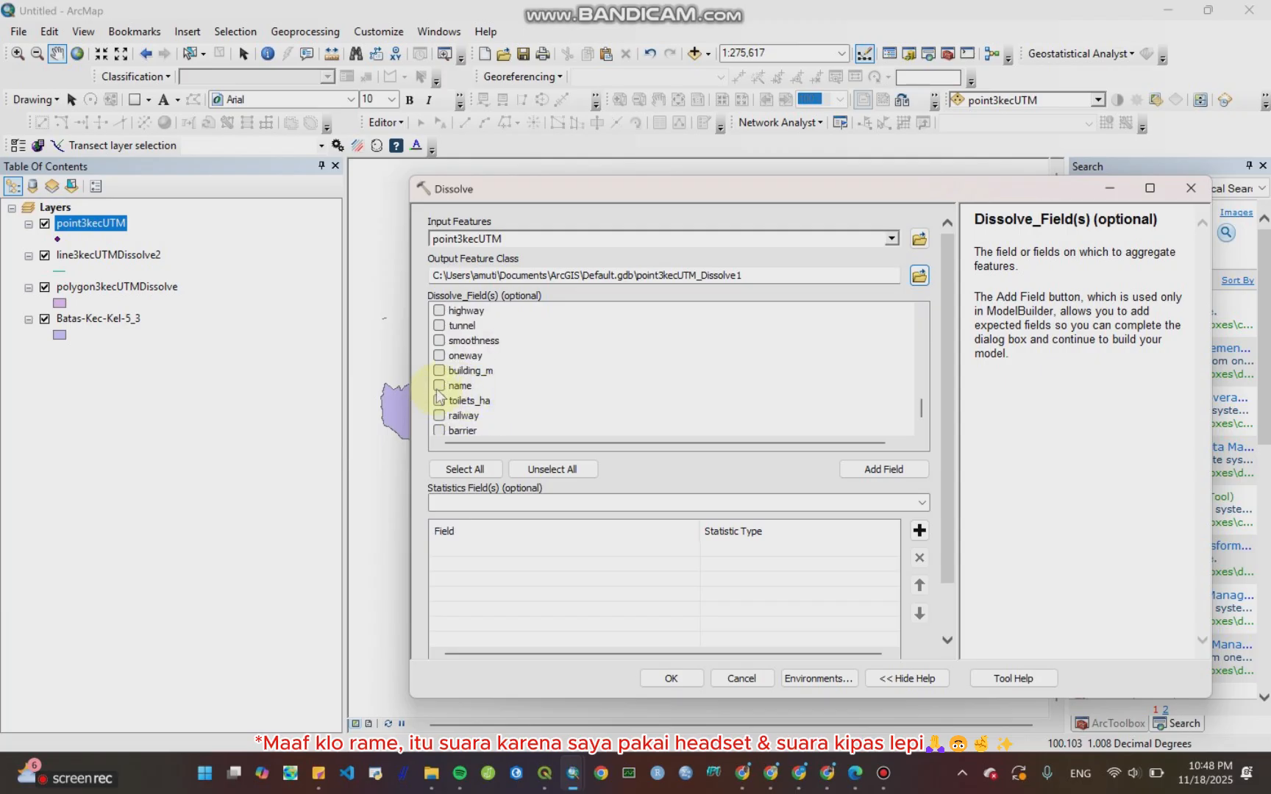
pyautogui.click(918, 276)
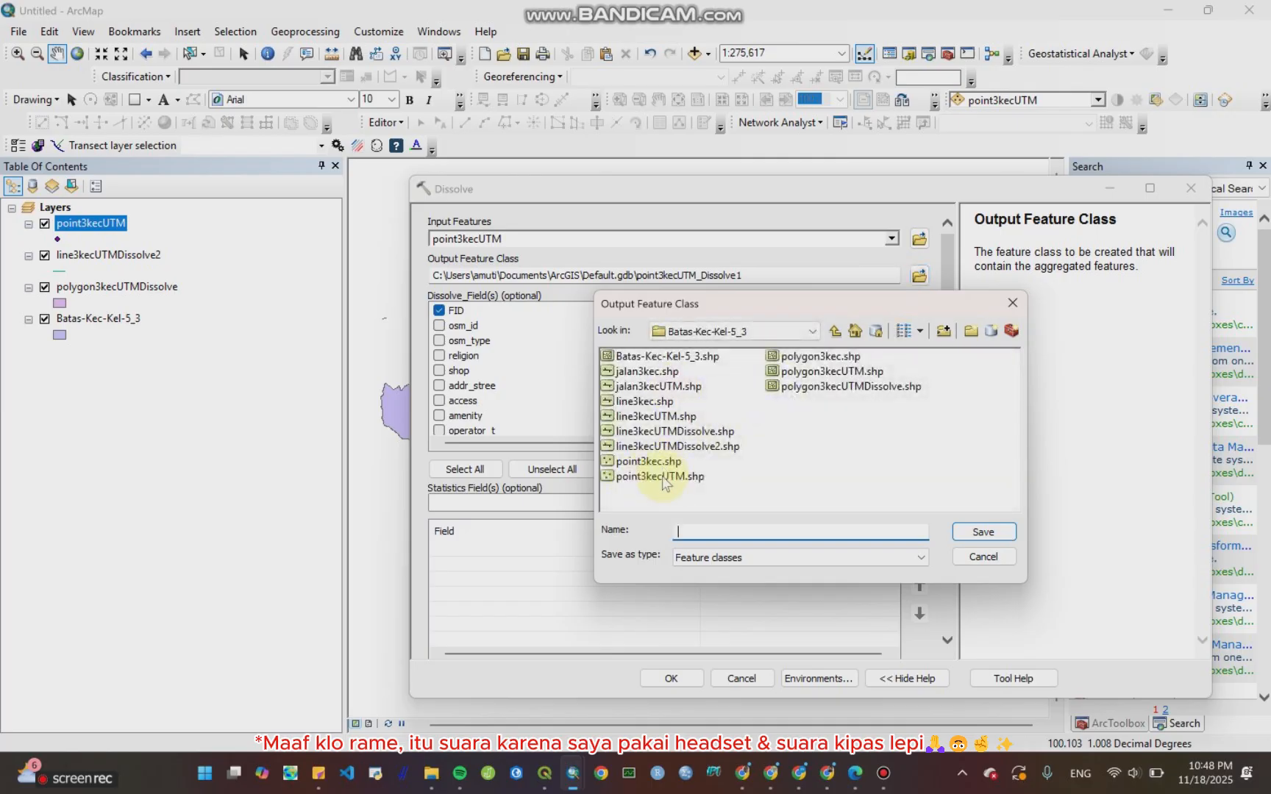
pyautogui.click(662, 477)
pyautogui.click(737, 531)
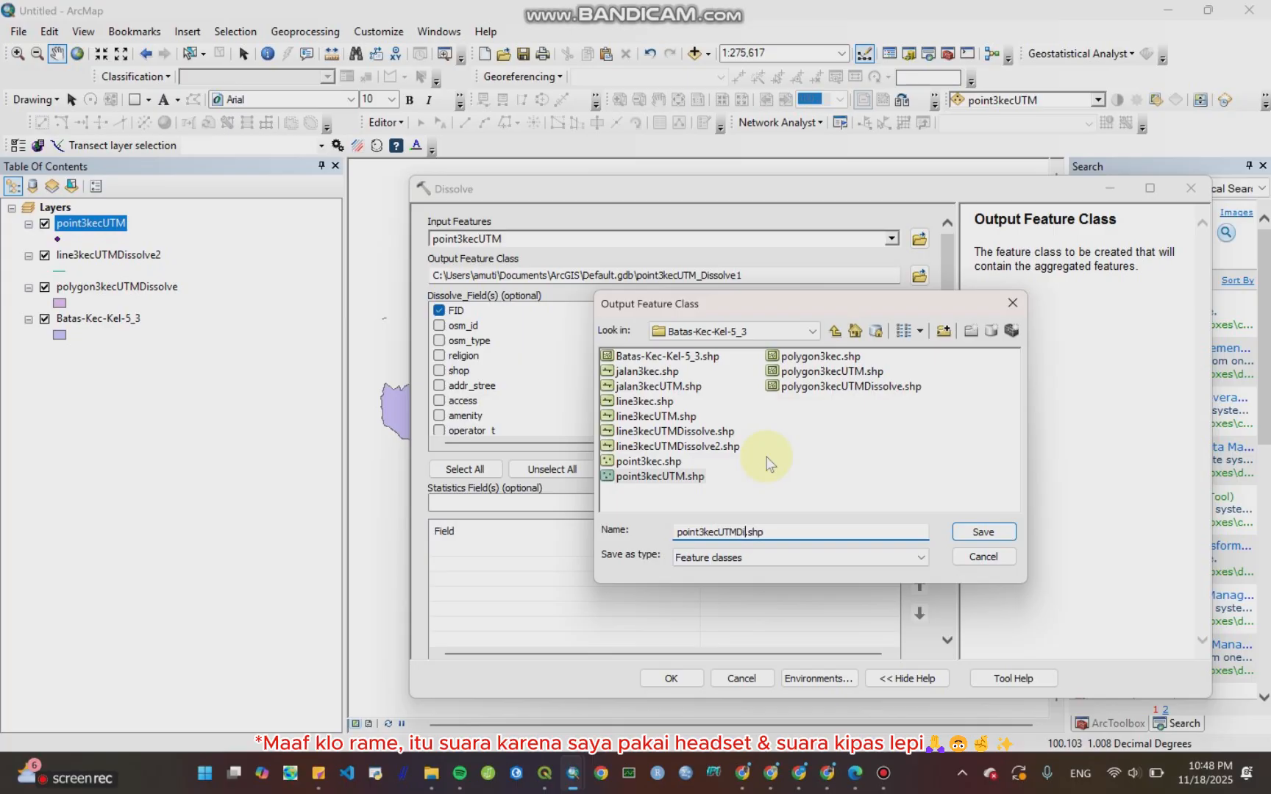
pyautogui.write('Dissolve')
pyautogui.press('Return')
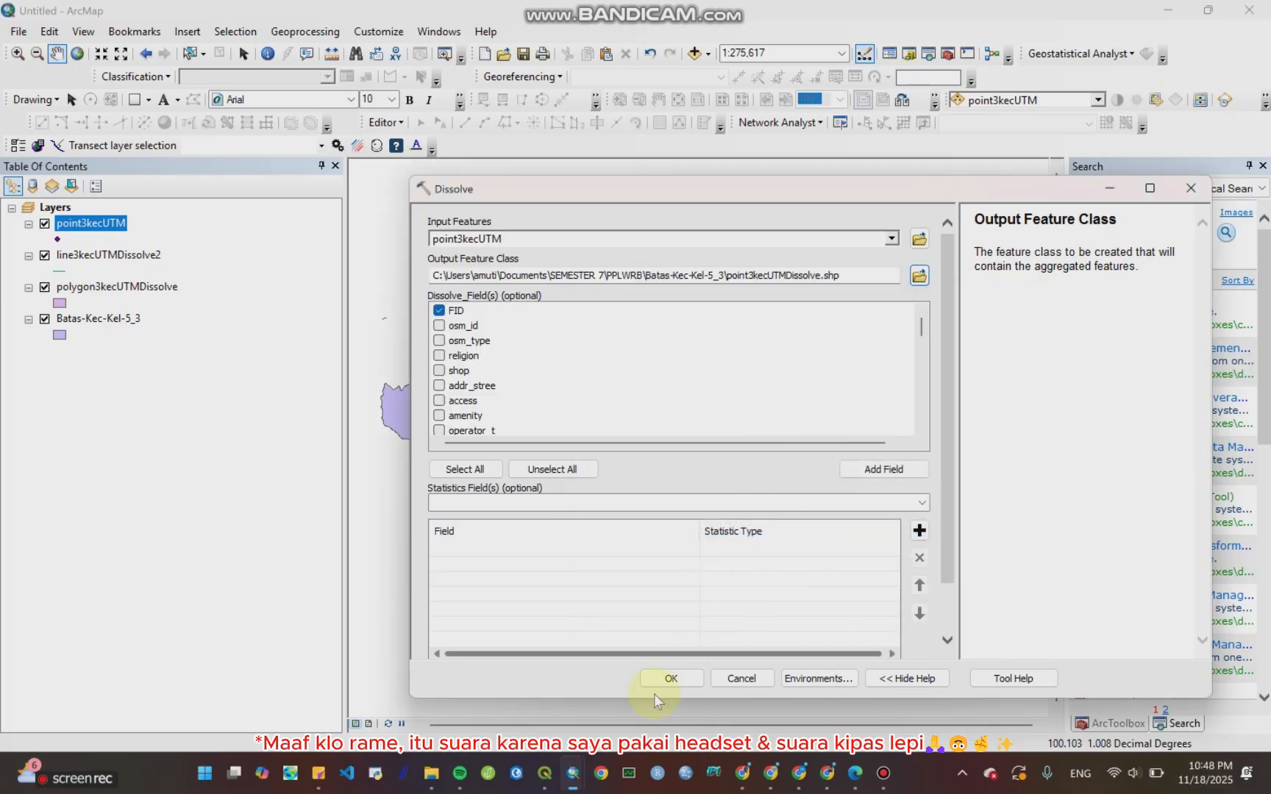
pyautogui.click(671, 680)
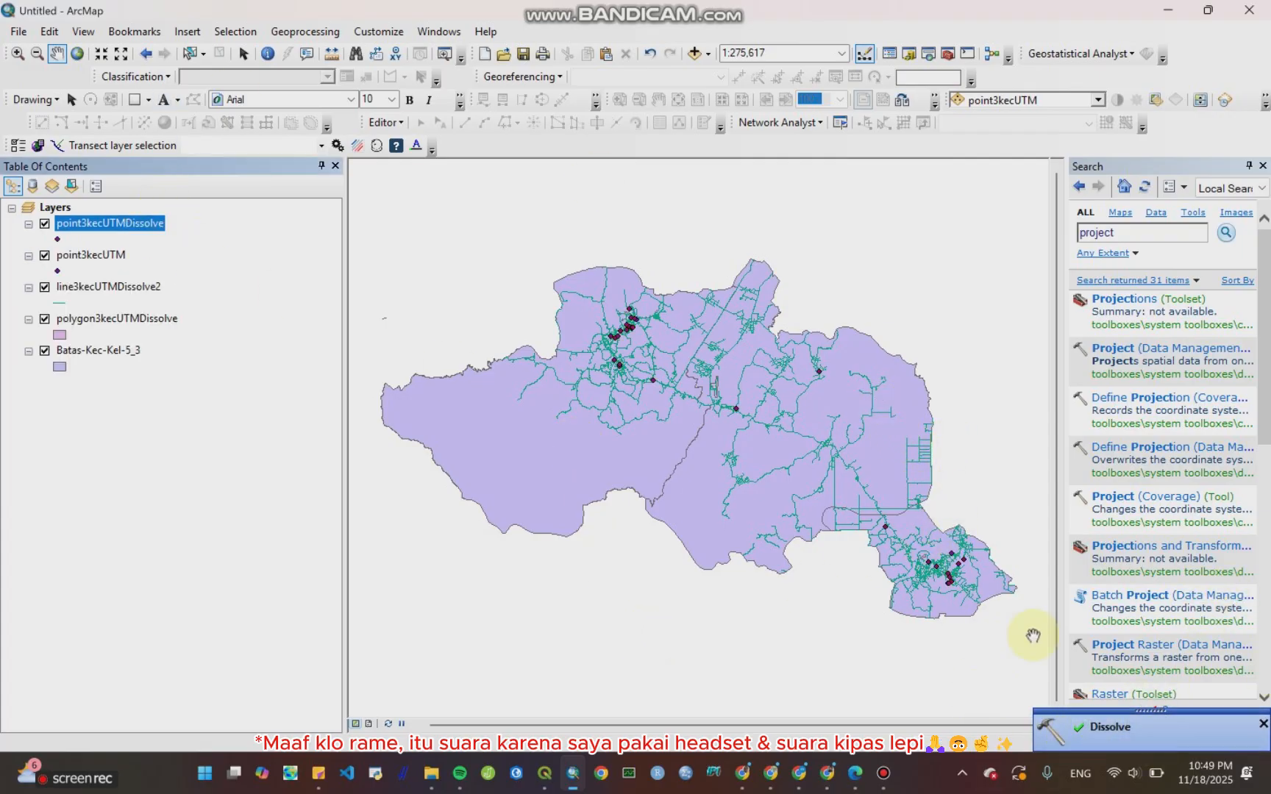
# Step: Open the point3kecUTMDissolve attribute table, scroll to its name values, and close it
pyautogui.rightClick(105, 230)
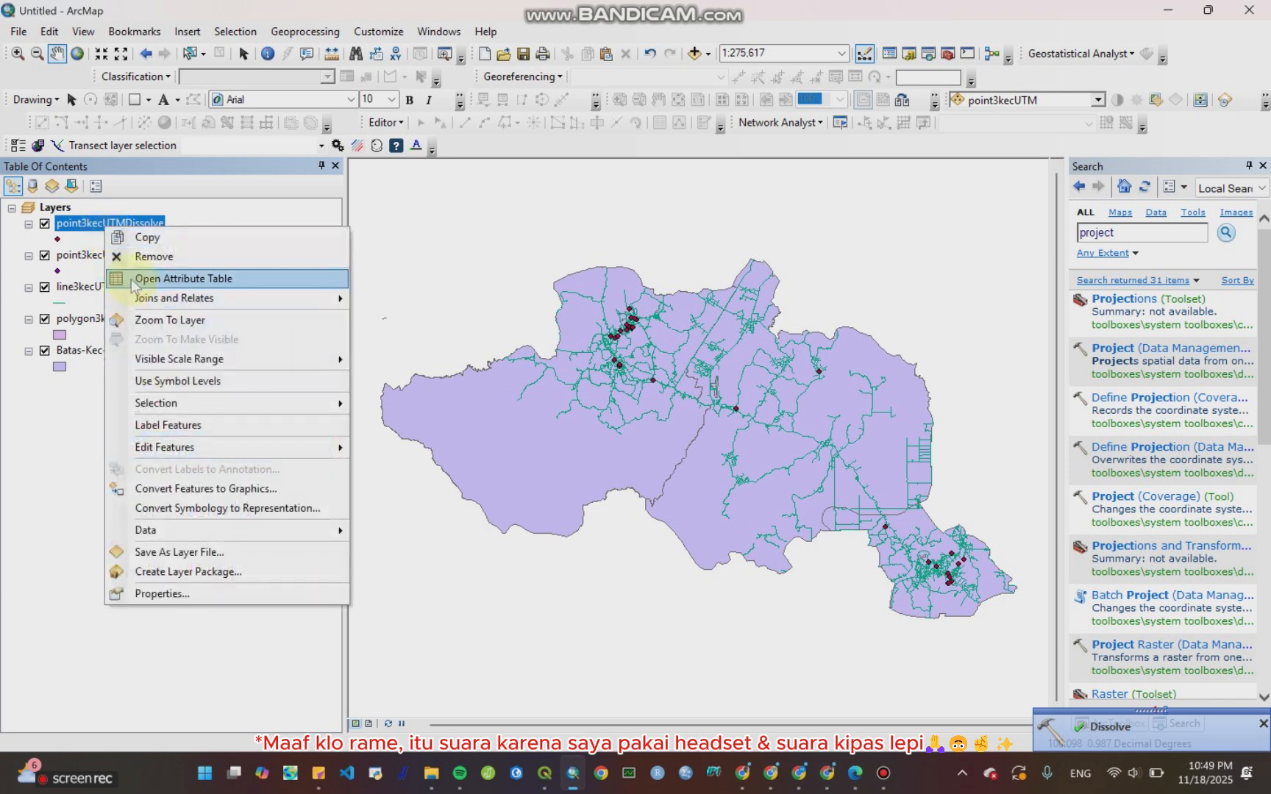
pyautogui.click(118, 276)
pyautogui.hscroll(2, 145, 412)
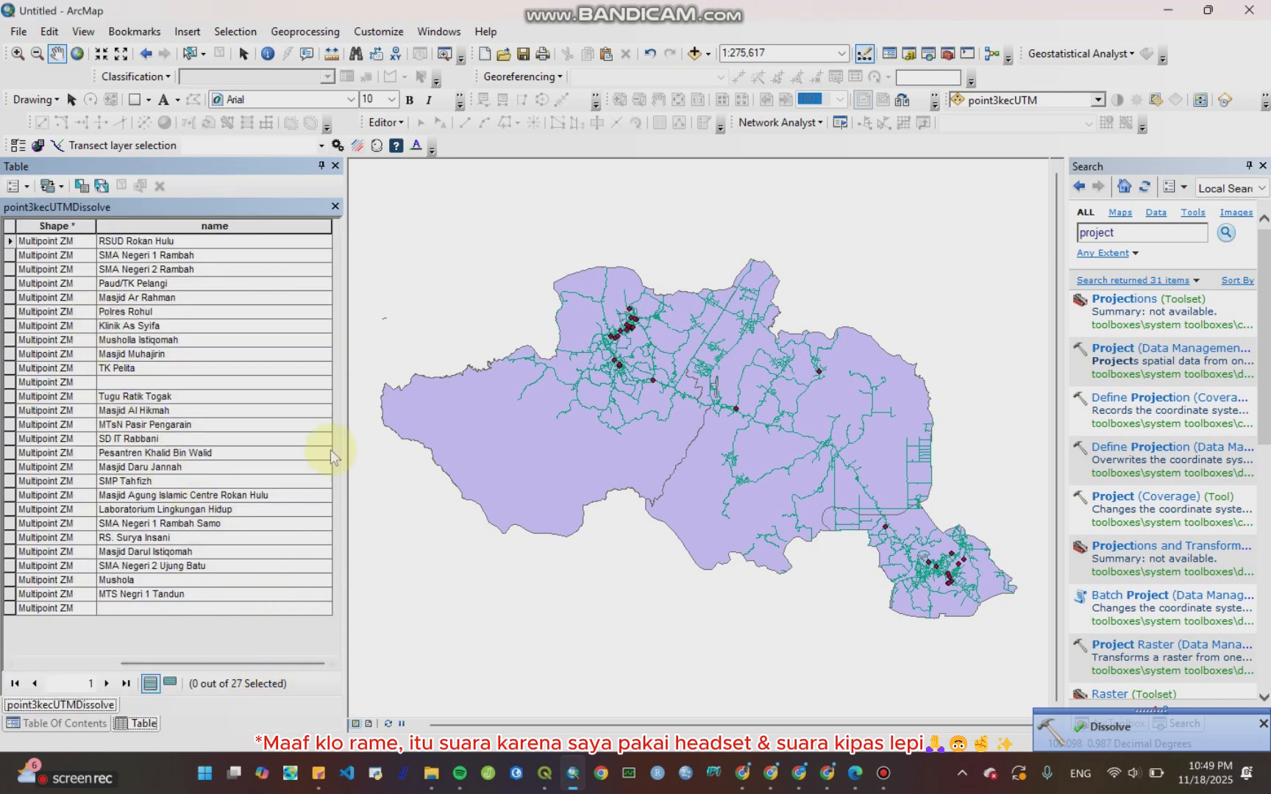
pyautogui.click(335, 207)
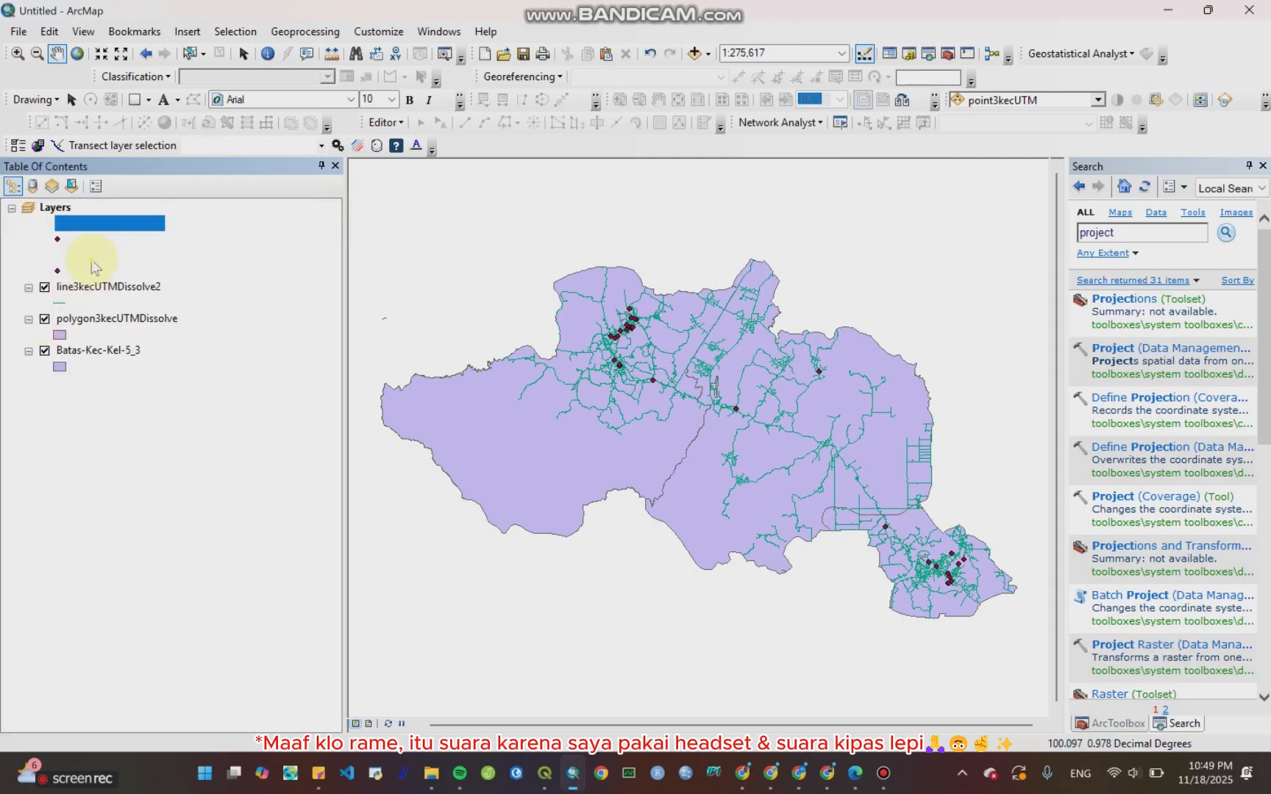
# Step: Remove the original point3kecUTM layer from the map
pyautogui.rightClick(91, 258)
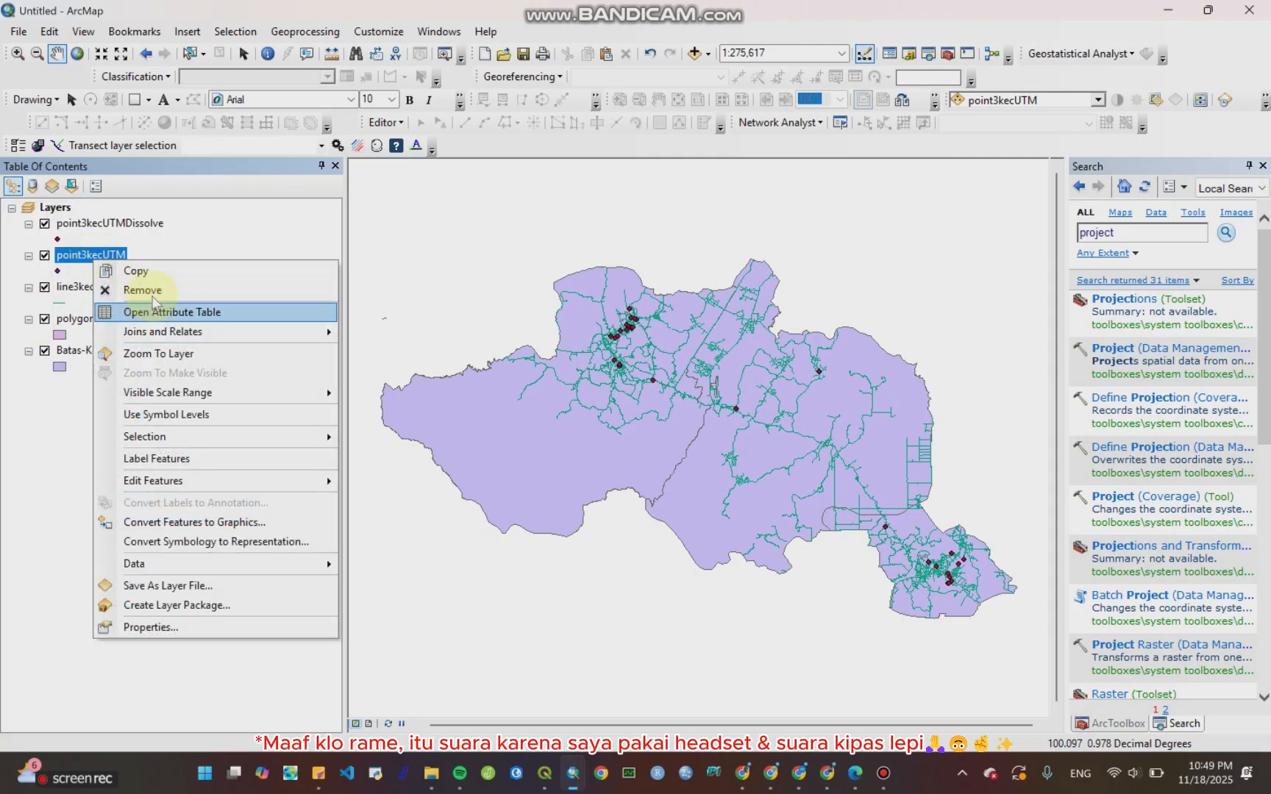
pyautogui.click(143, 288)
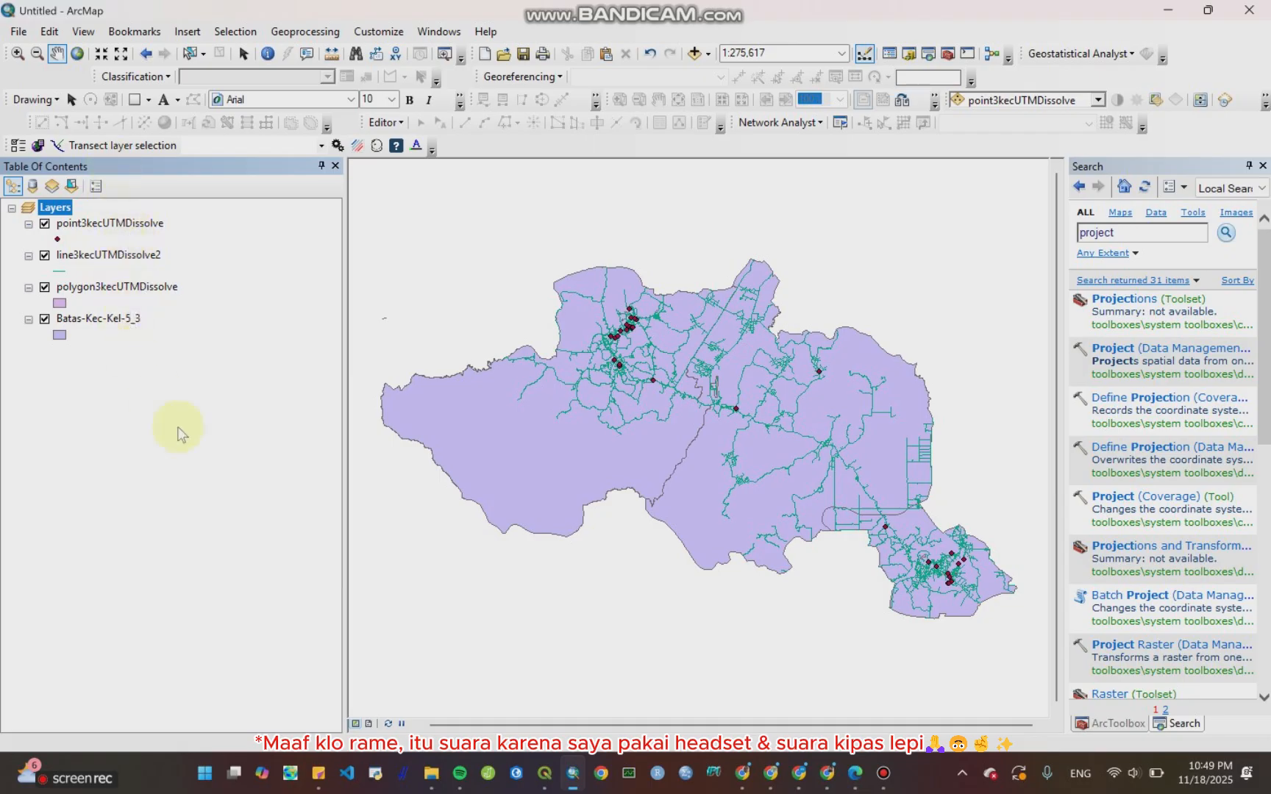
# Step: Switch to QGIS and start a new empty project
pyautogui.moveTo(536, 785)
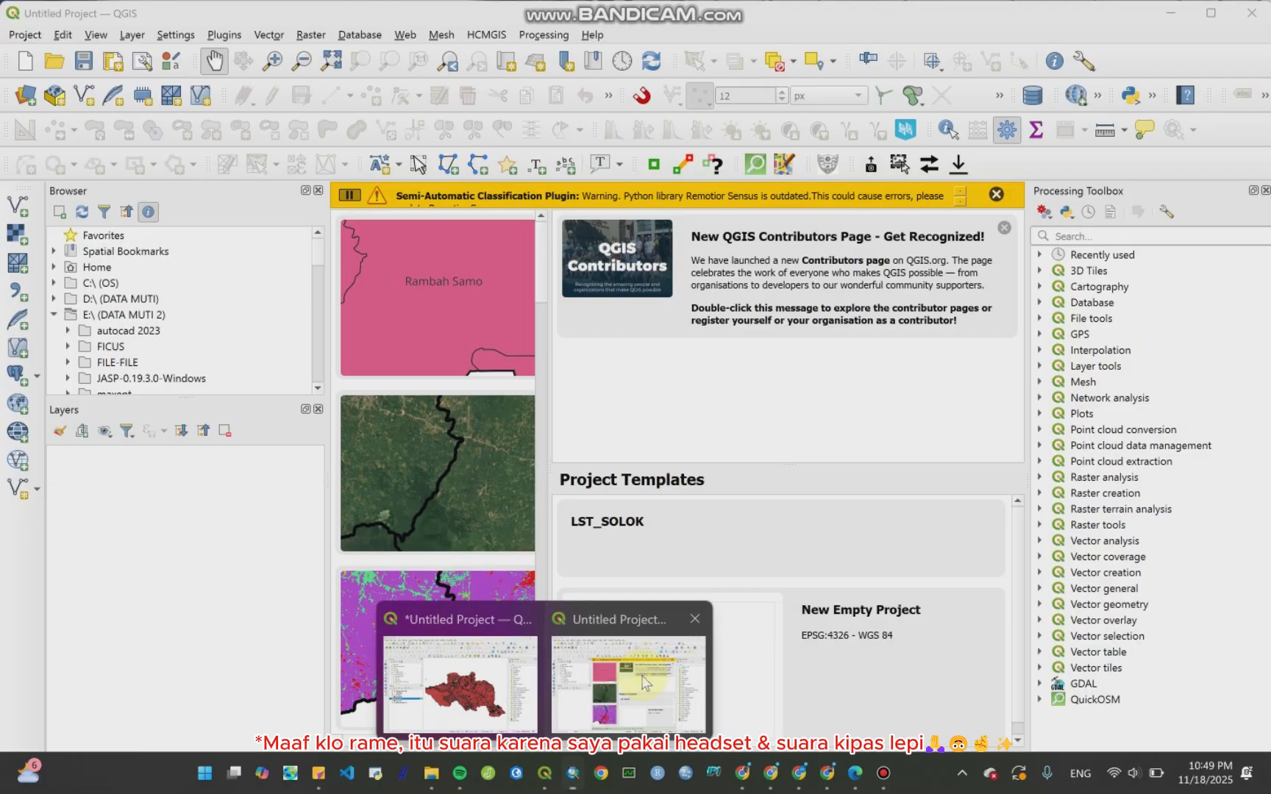
pyautogui.click(642, 682)
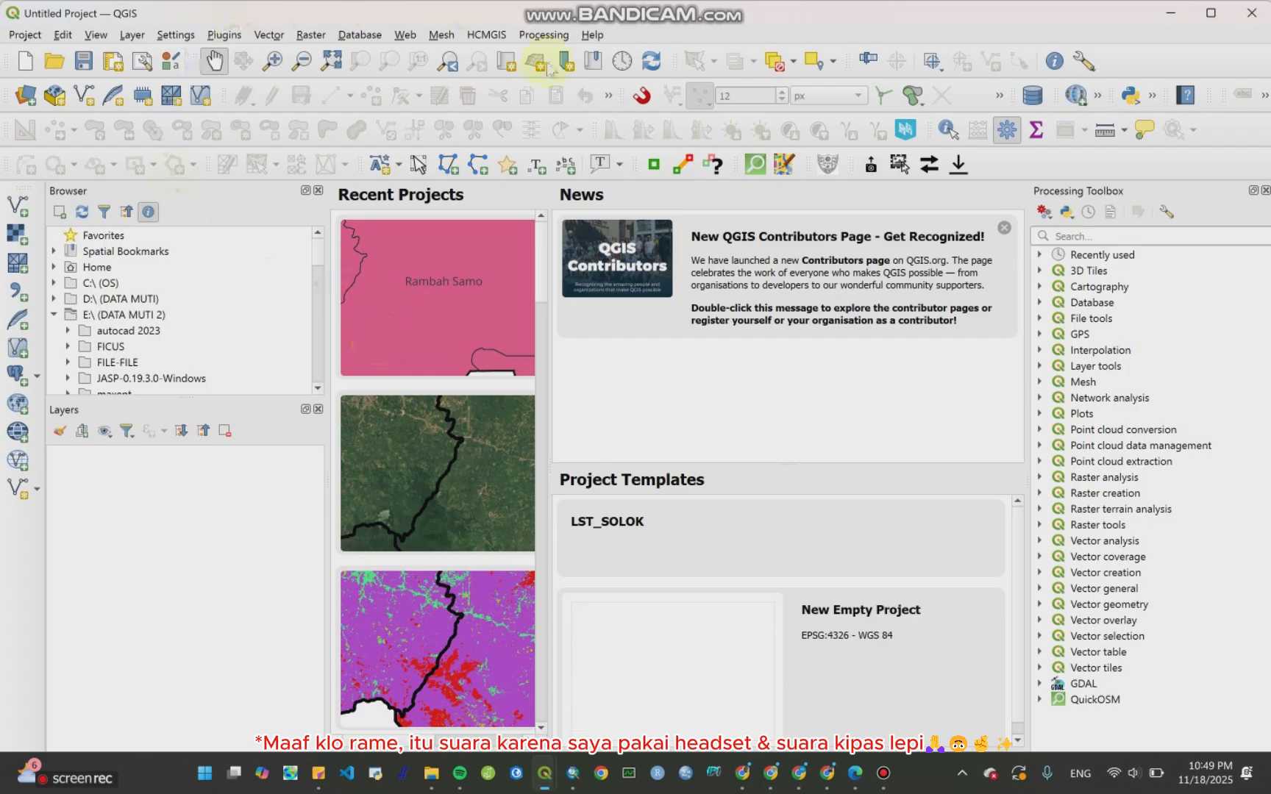
pyautogui.click(956, 717)
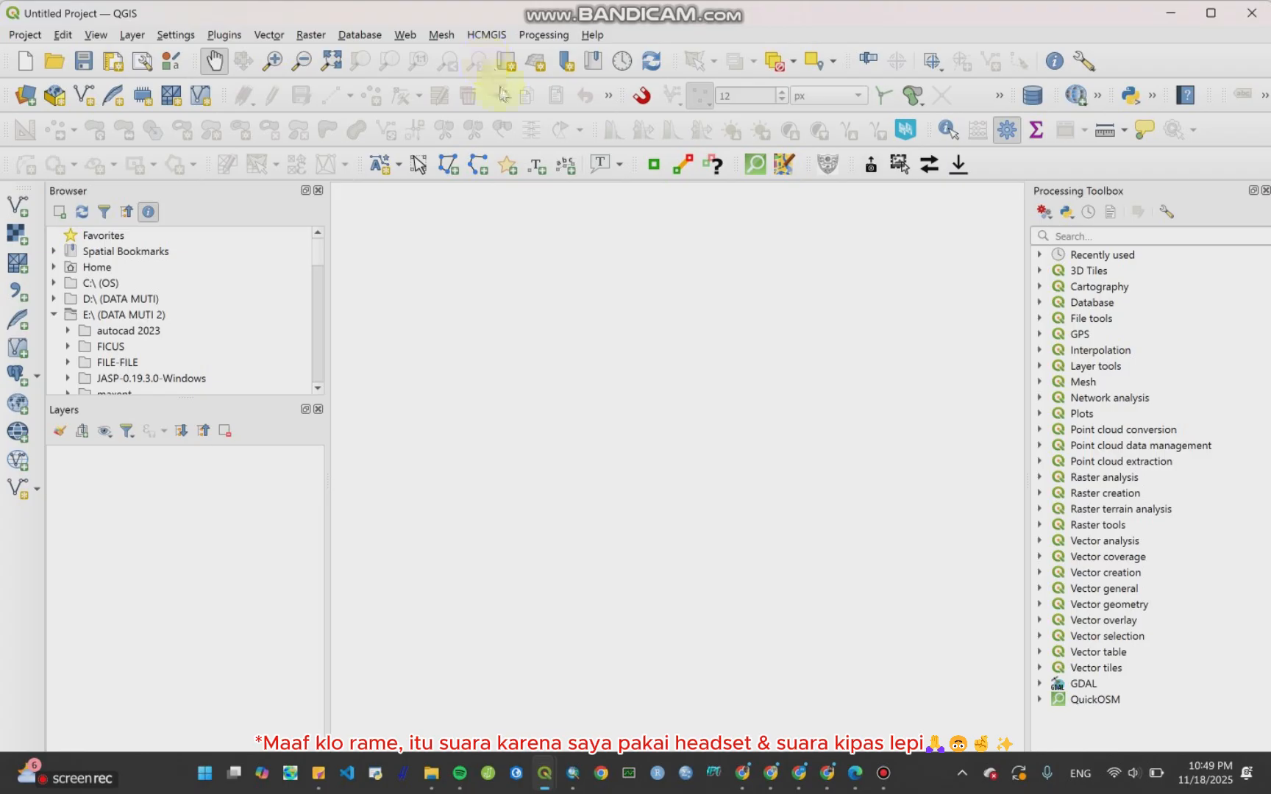
# Step: Add the citra2014.shp, citra2019.shp and citra2024.shp files from the CA in QGIS folder as vector layers
pyautogui.click(132, 37)
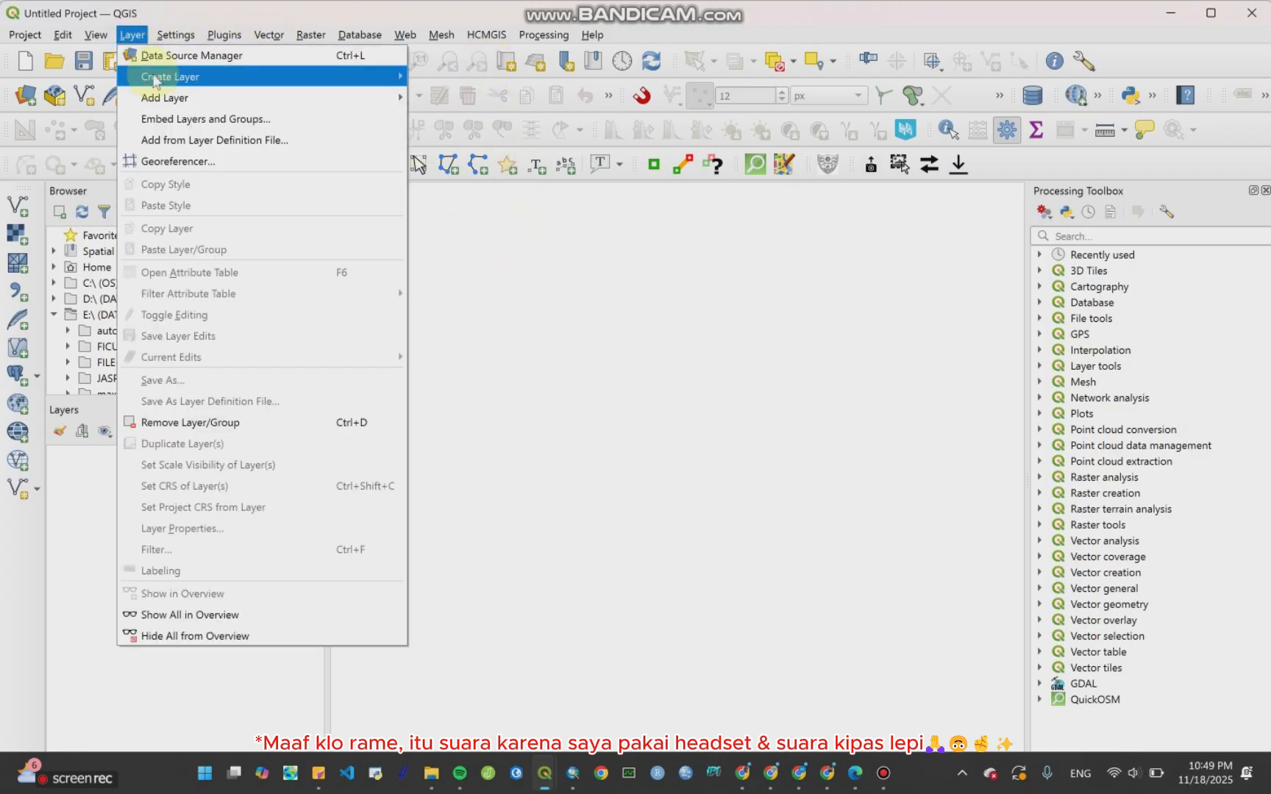
pyautogui.moveTo(160, 99)
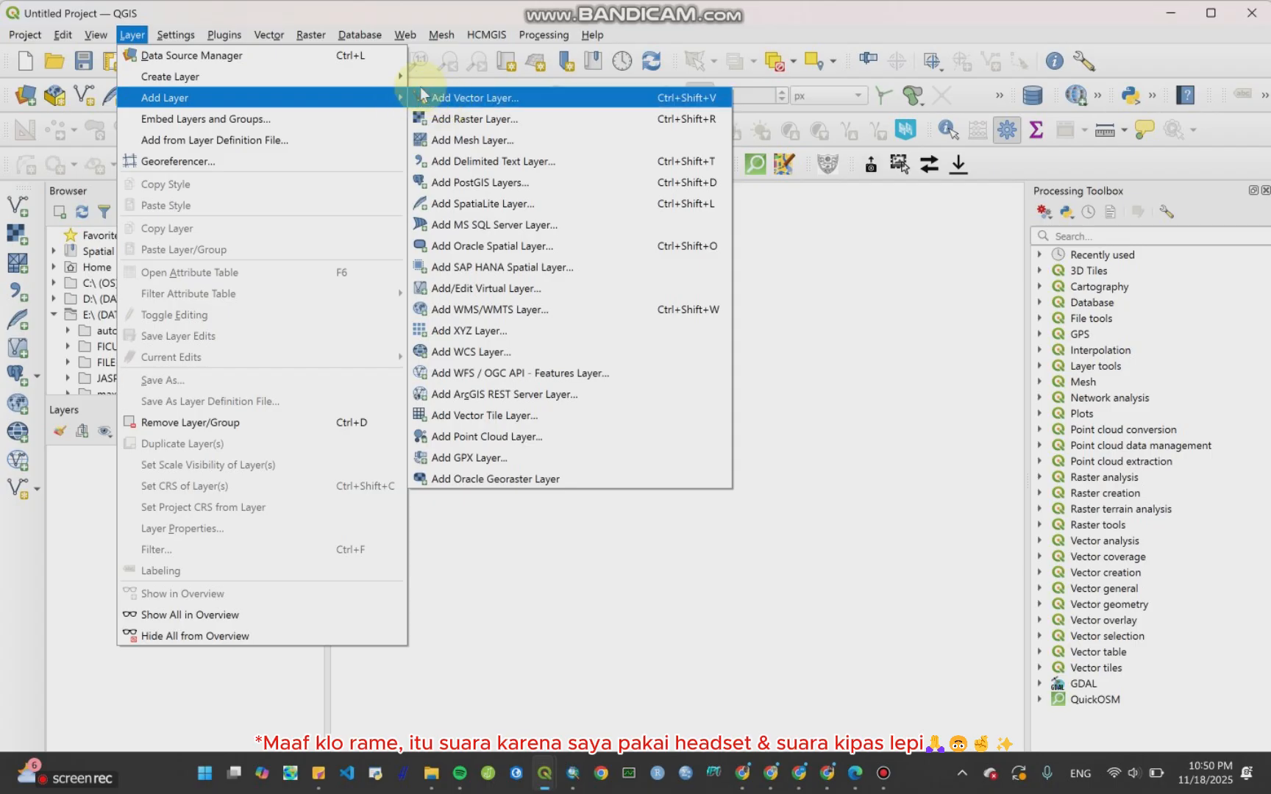
pyautogui.click(482, 101)
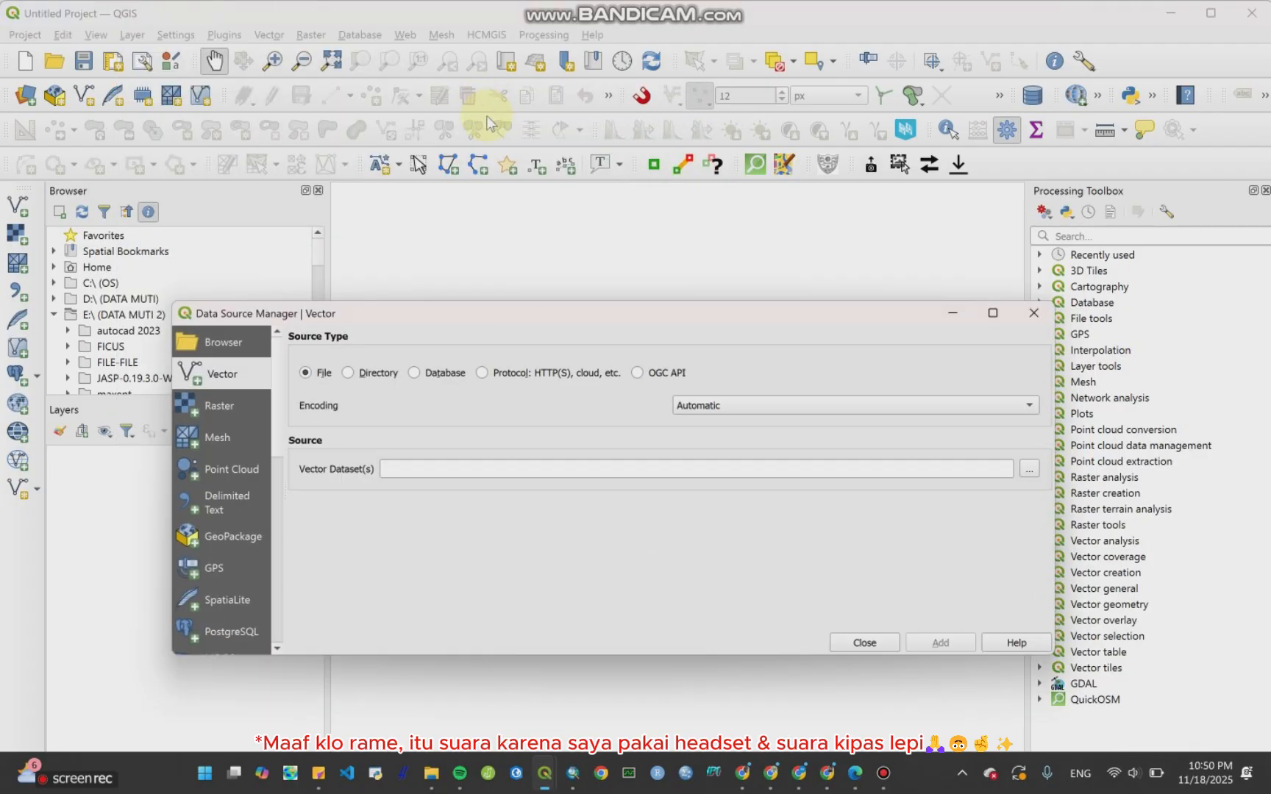
pyautogui.moveTo(440, 320); pyautogui.dragTo(462, 81)
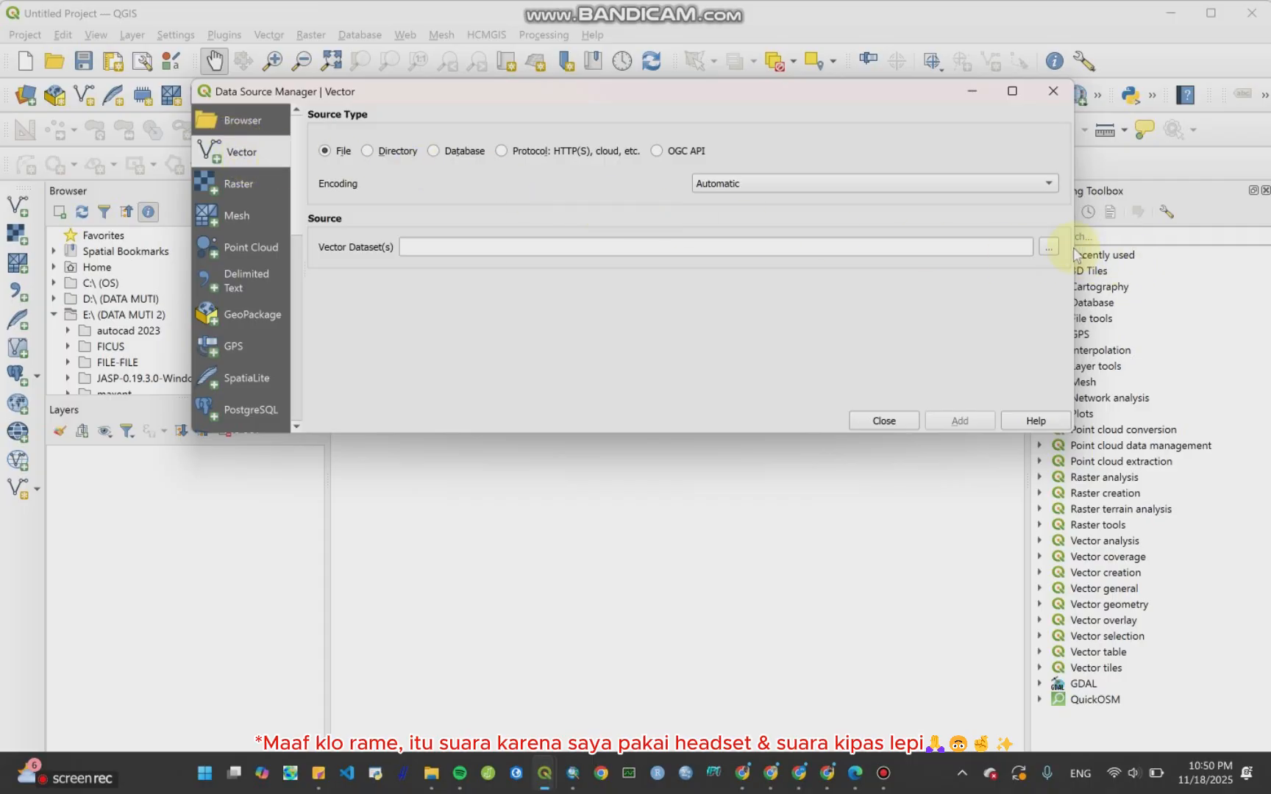
pyautogui.click(1051, 248)
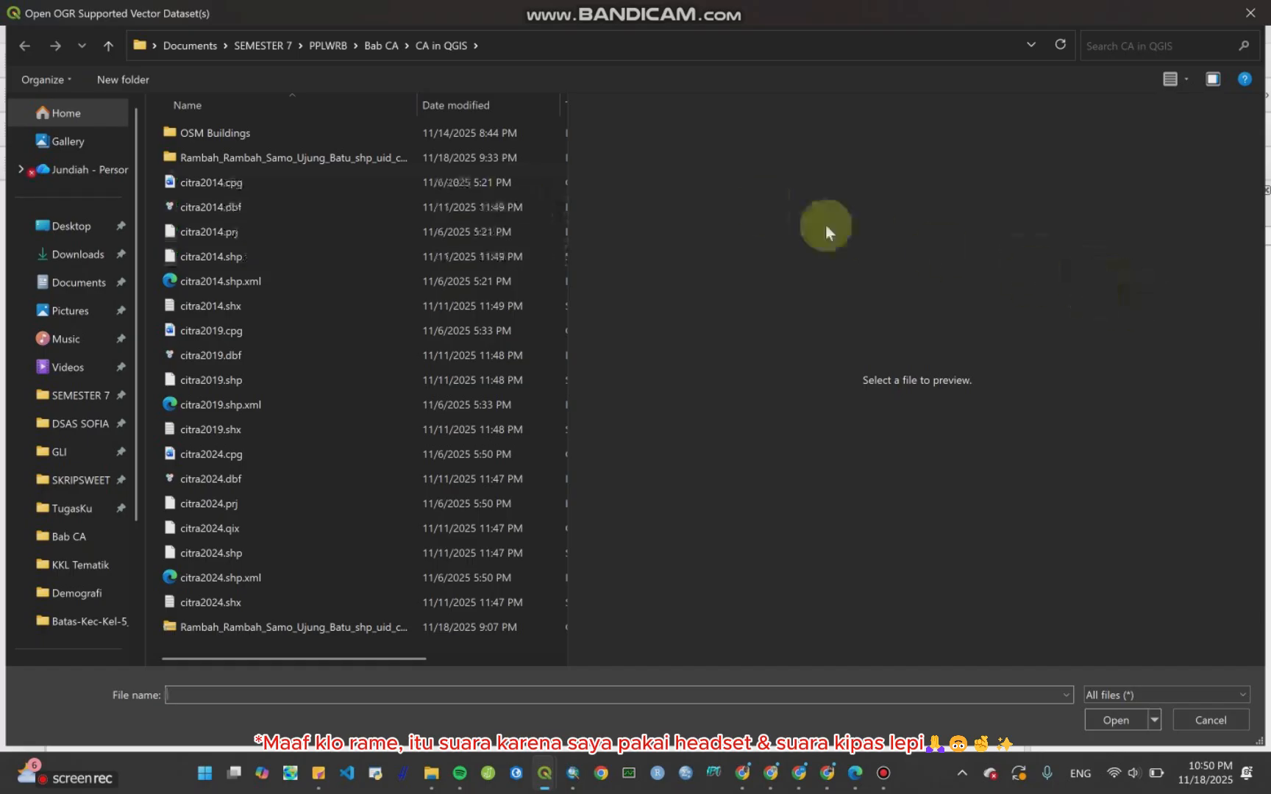
pyautogui.moveTo(563, 108); pyautogui.dragTo(1006, 172)
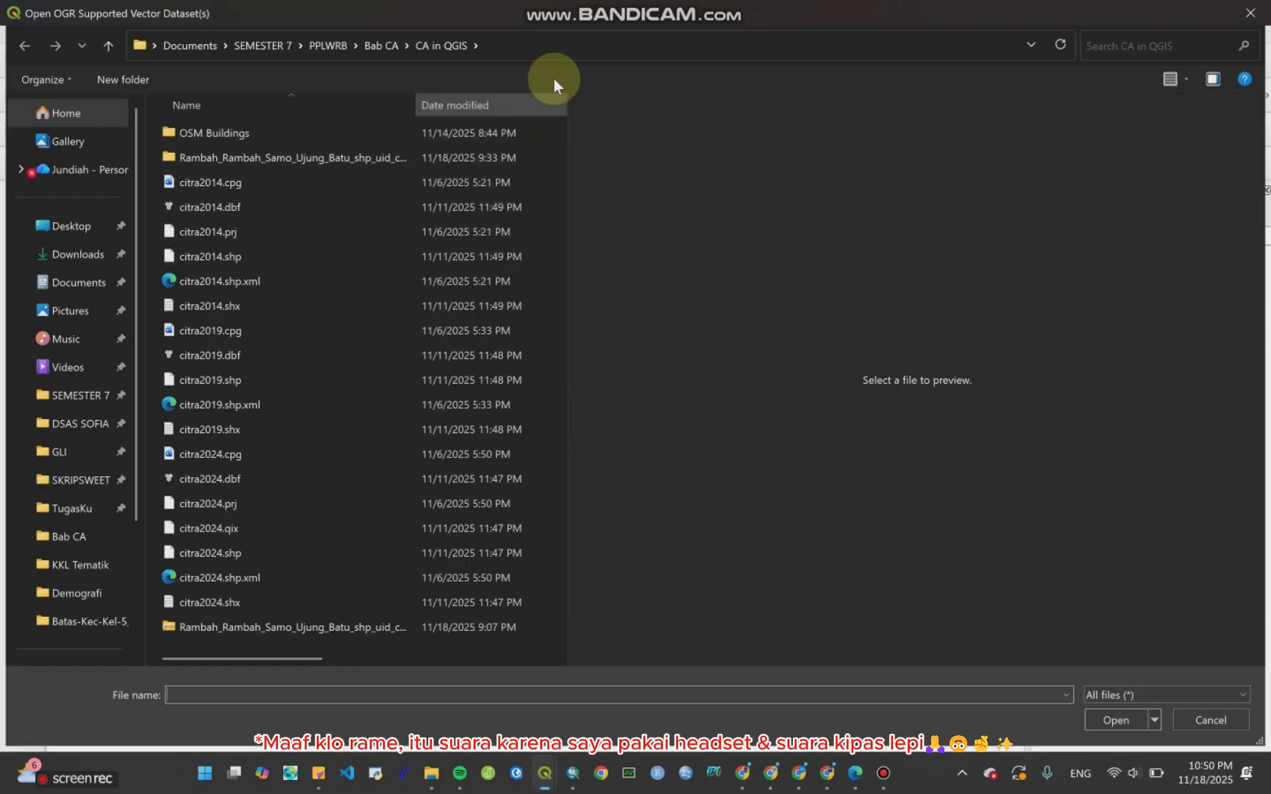
pyautogui.moveTo(567, 102); pyautogui.dragTo(962, 153)
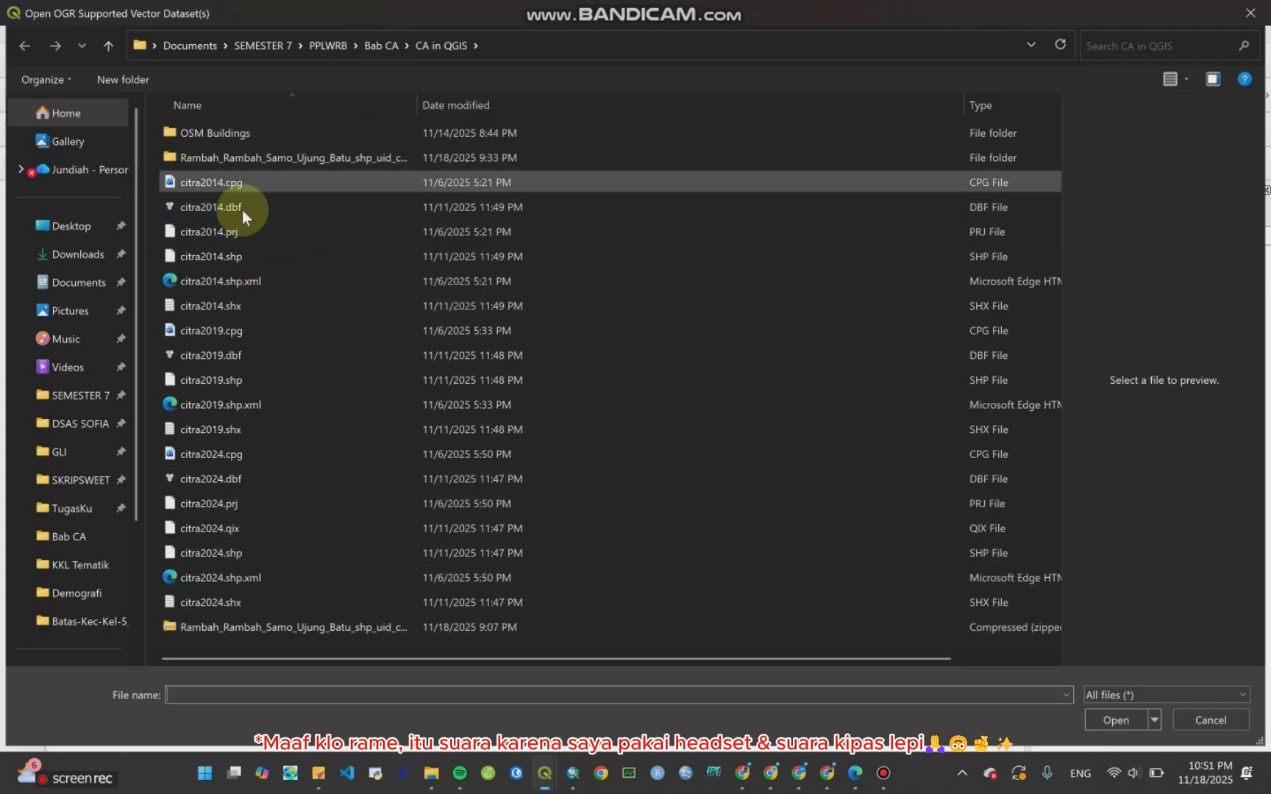
pyautogui.click(298, 258)
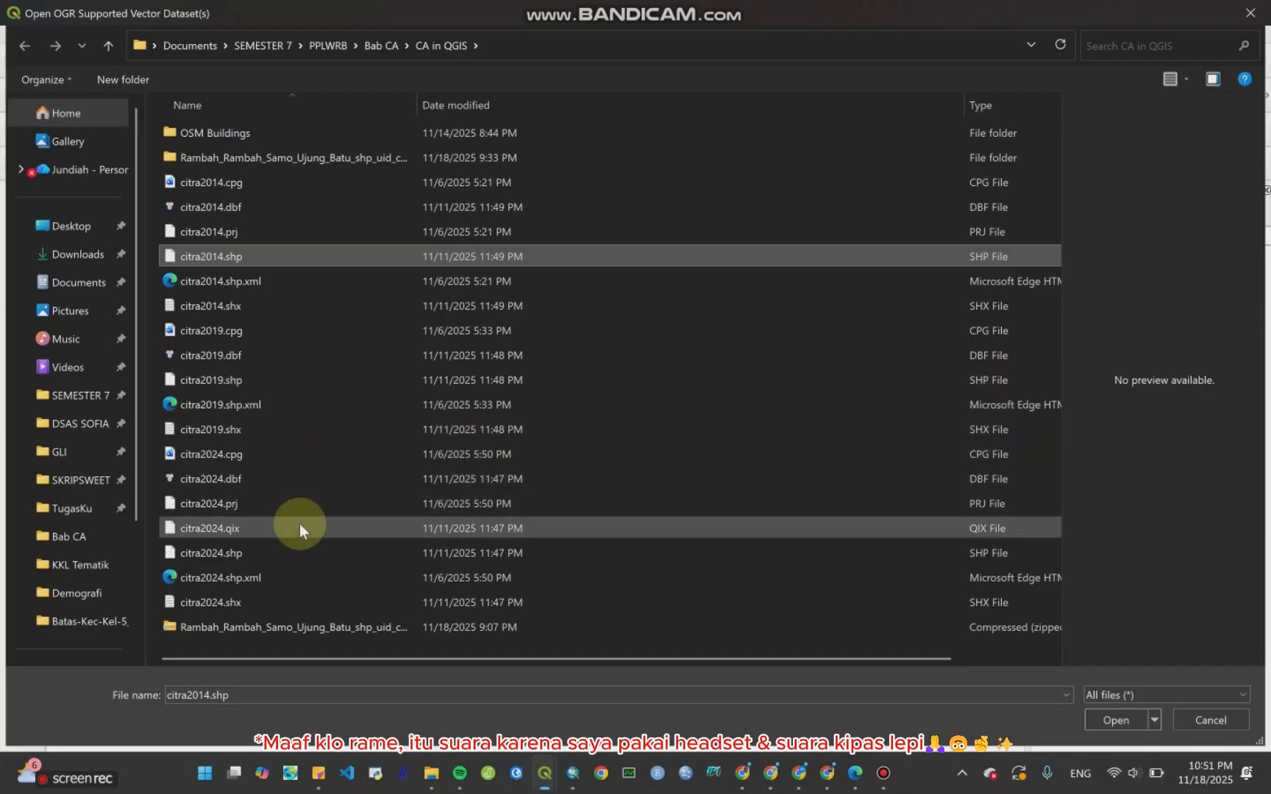
pyautogui.keyDown('ctrl'); pyautogui.click(296, 544); pyautogui.keyUp('ctrl')
pyautogui.keyDown('ctrl'); pyautogui.click(318, 384); pyautogui.keyUp('ctrl')
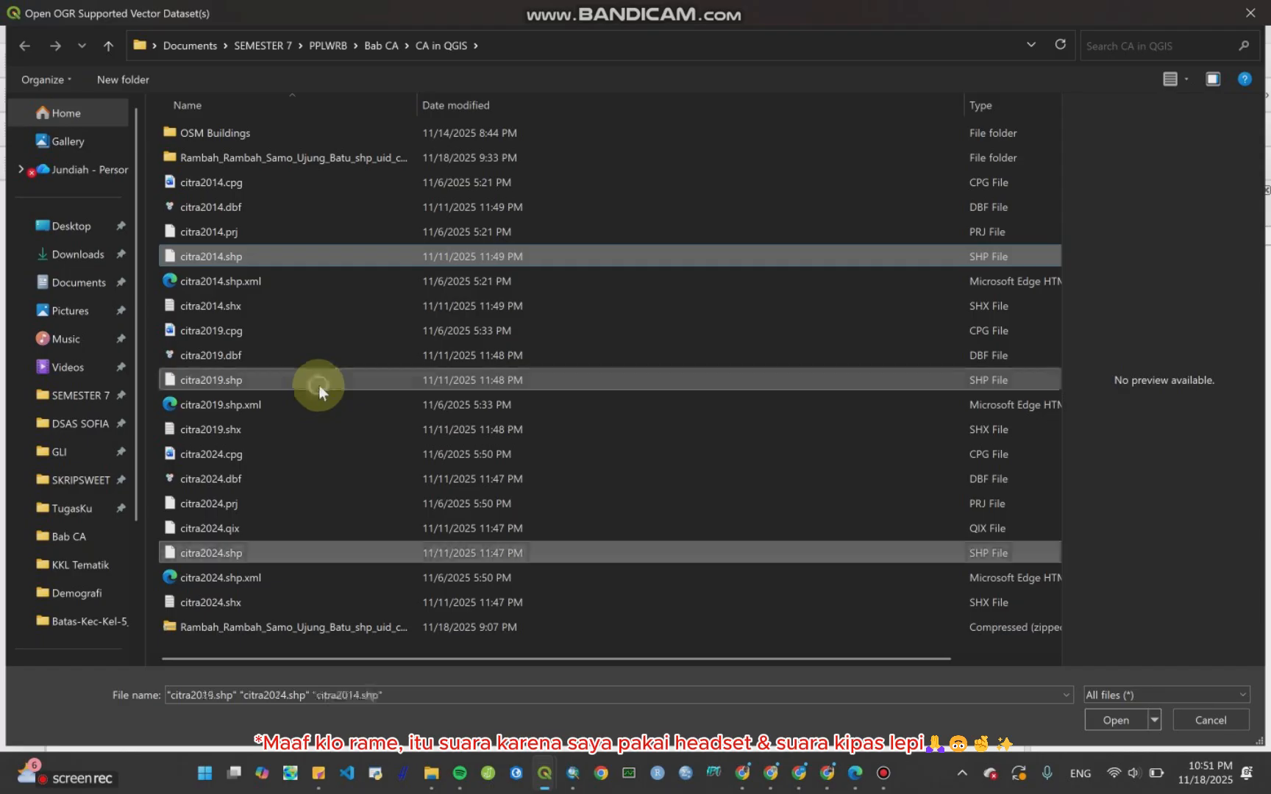
pyautogui.click(1116, 720)
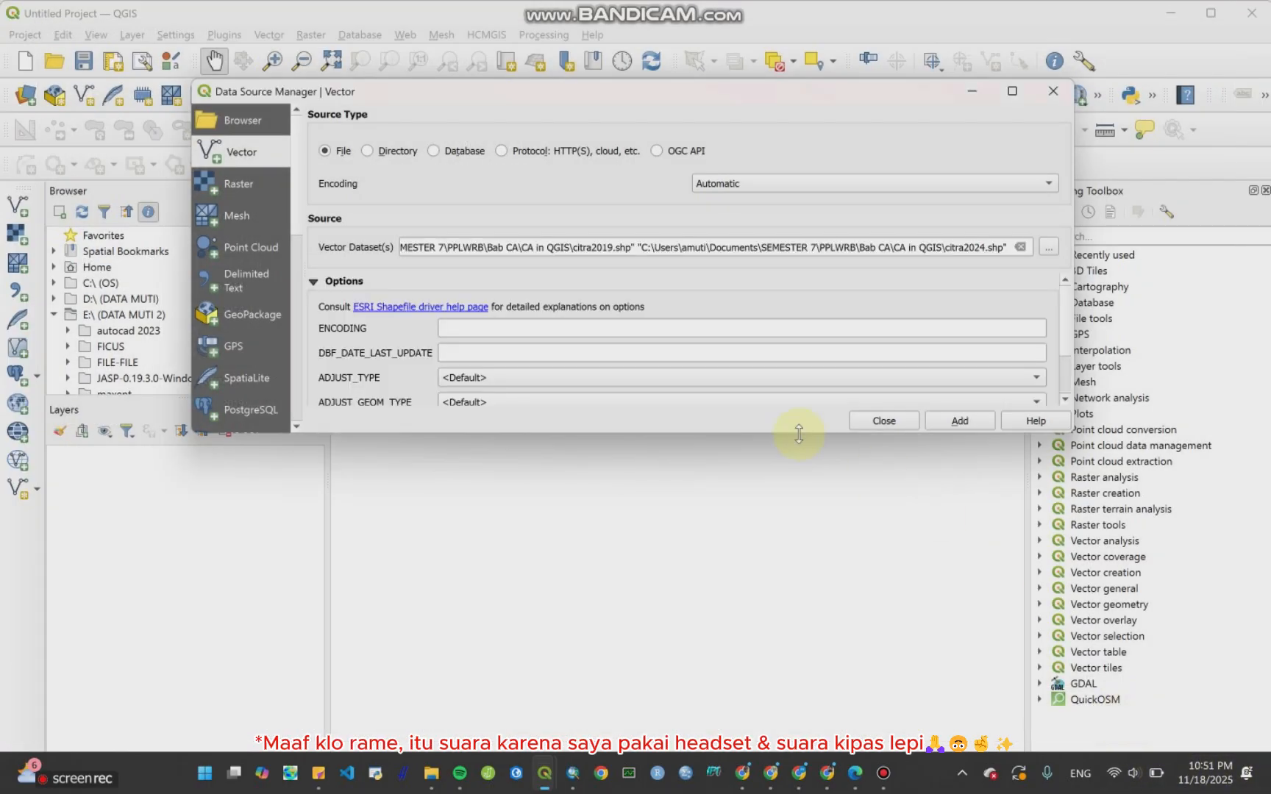
pyautogui.click(943, 424)
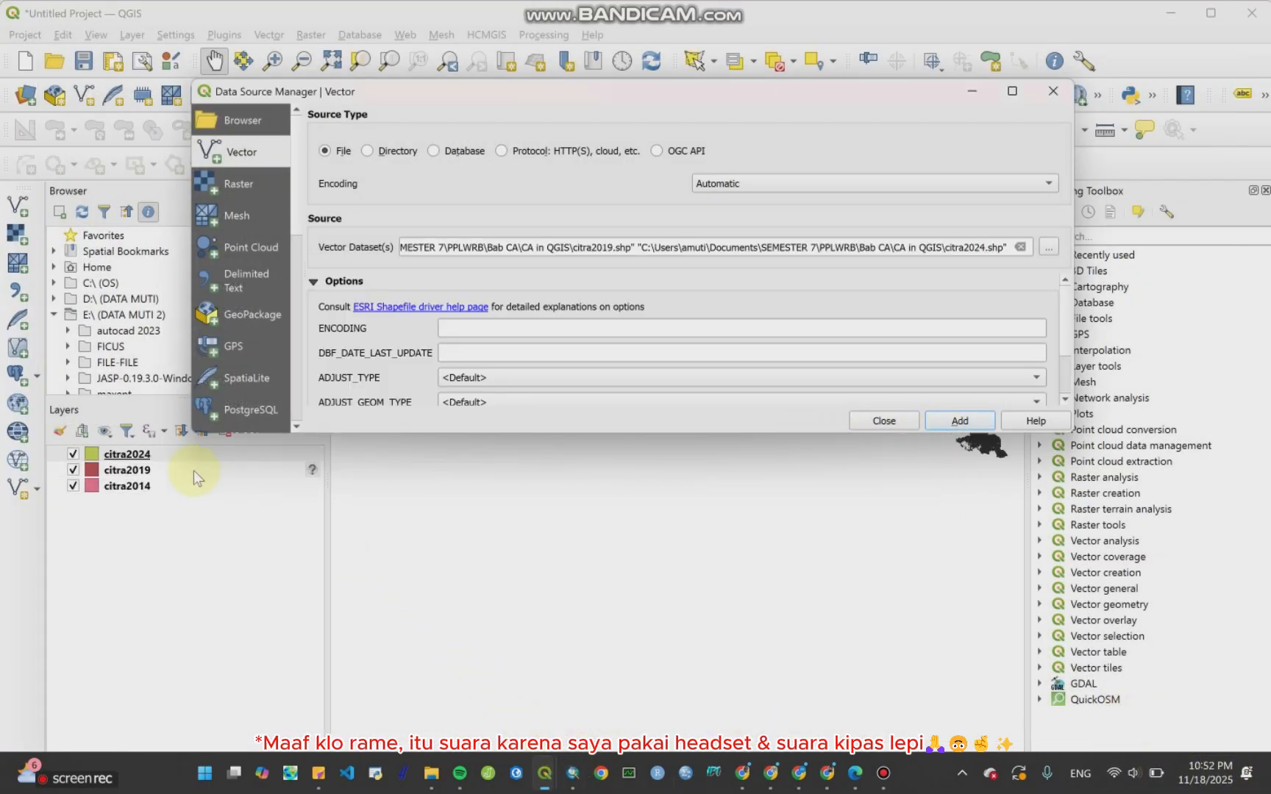
pyautogui.click(884, 421)
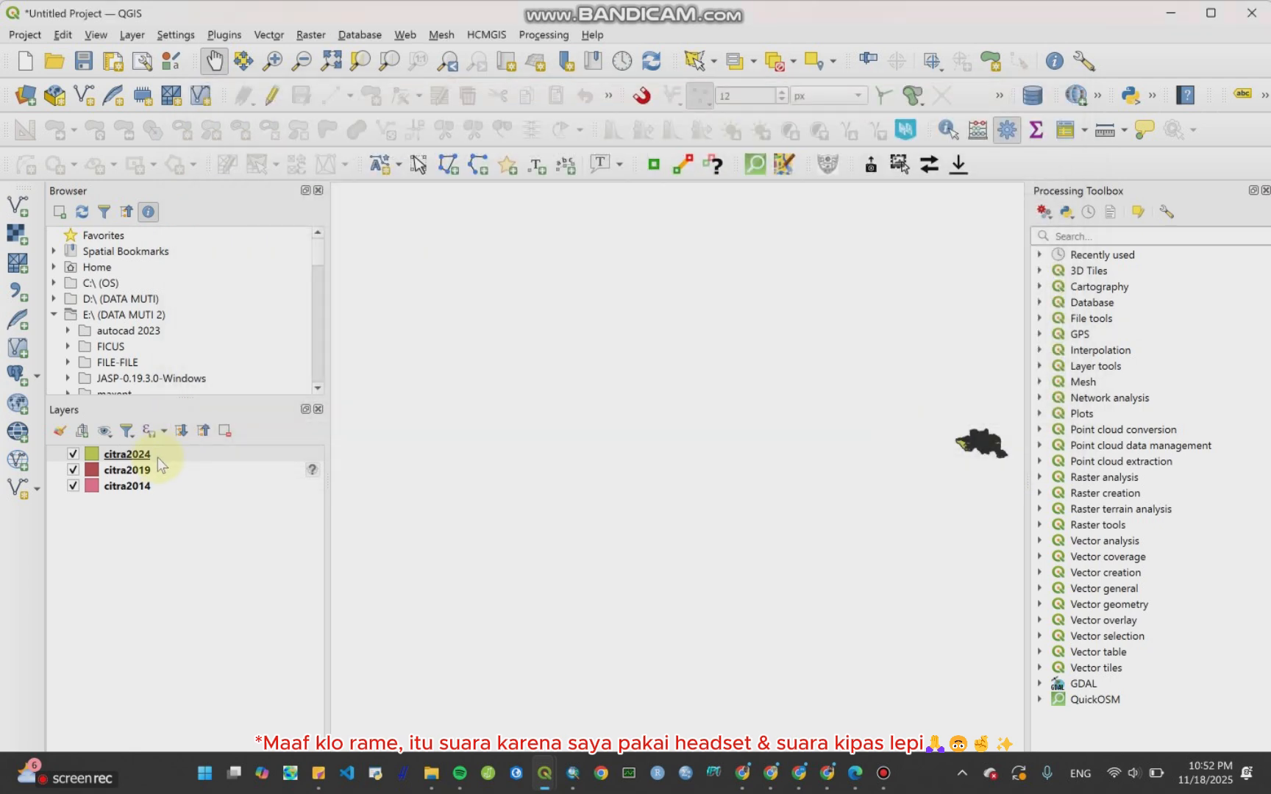
# Step: Zoom the map to the citra2024 layer's extent
pyautogui.rightClick(158, 458)
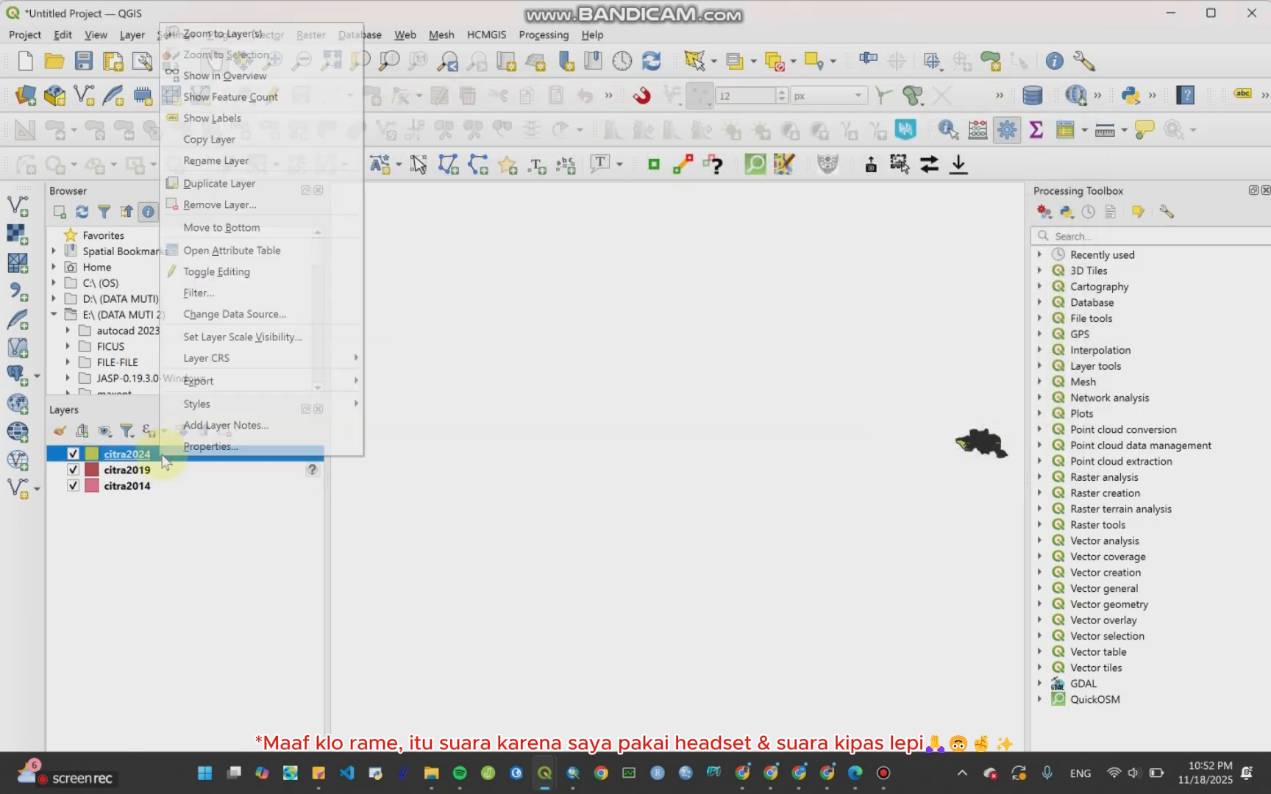
pyautogui.click(239, 34)
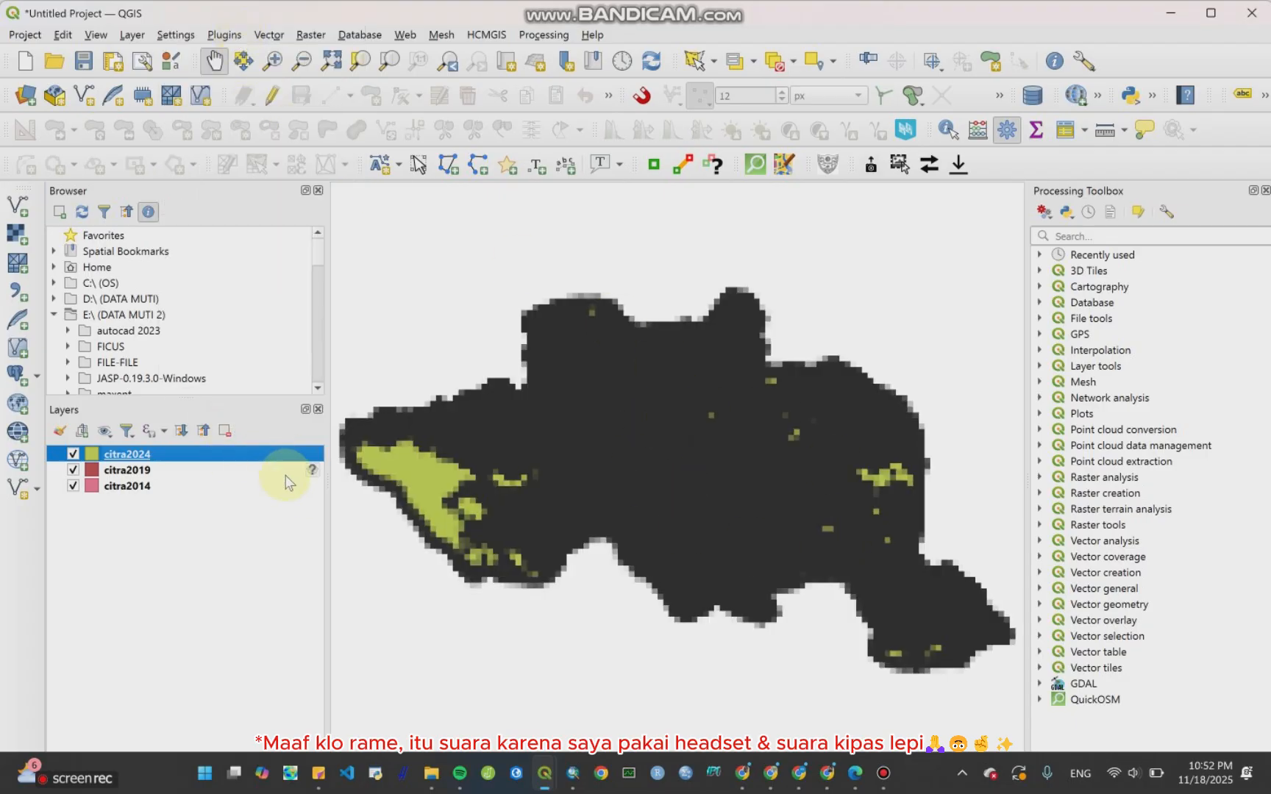
# Step: Add Batas-Kec-Kel-5_3.shp from the Batas-Kec-Kel-5_3 folder as a vector layer above citra2019
pyautogui.click(184, 471)
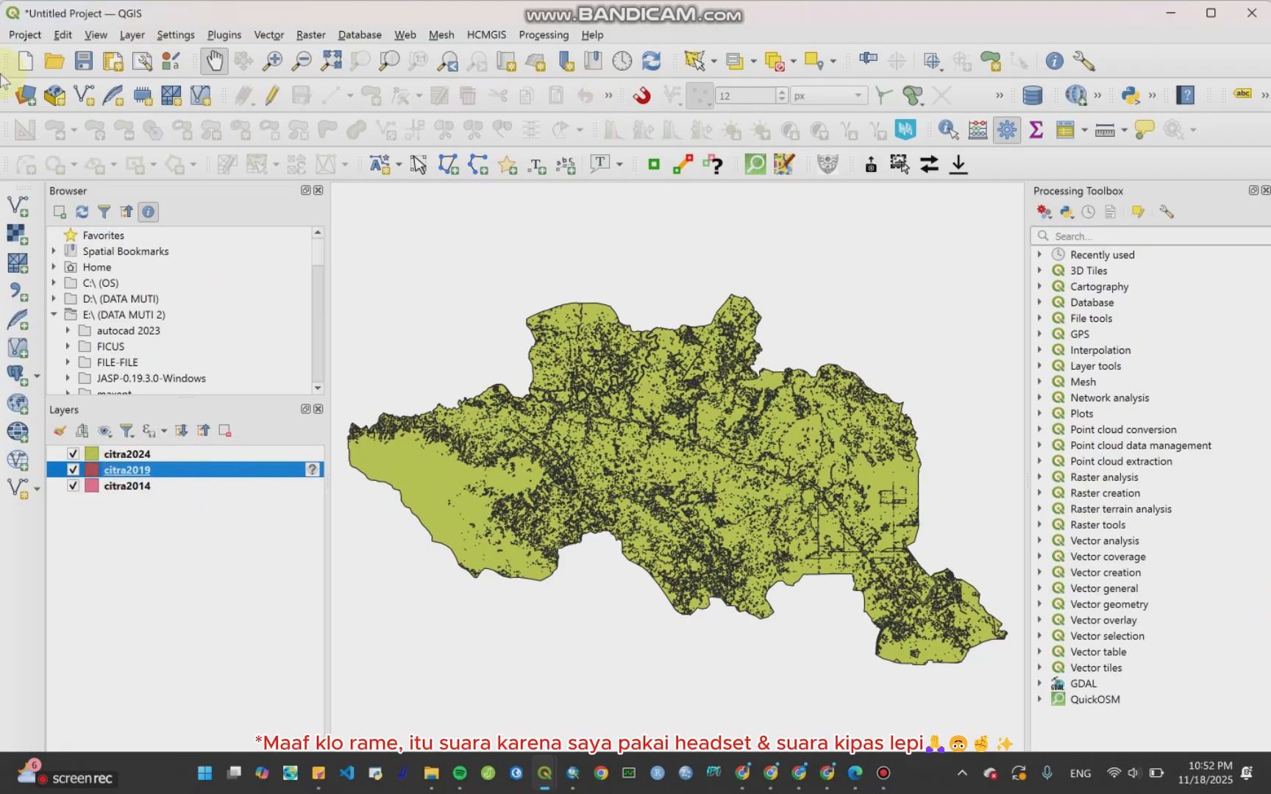
pyautogui.click(132, 34)
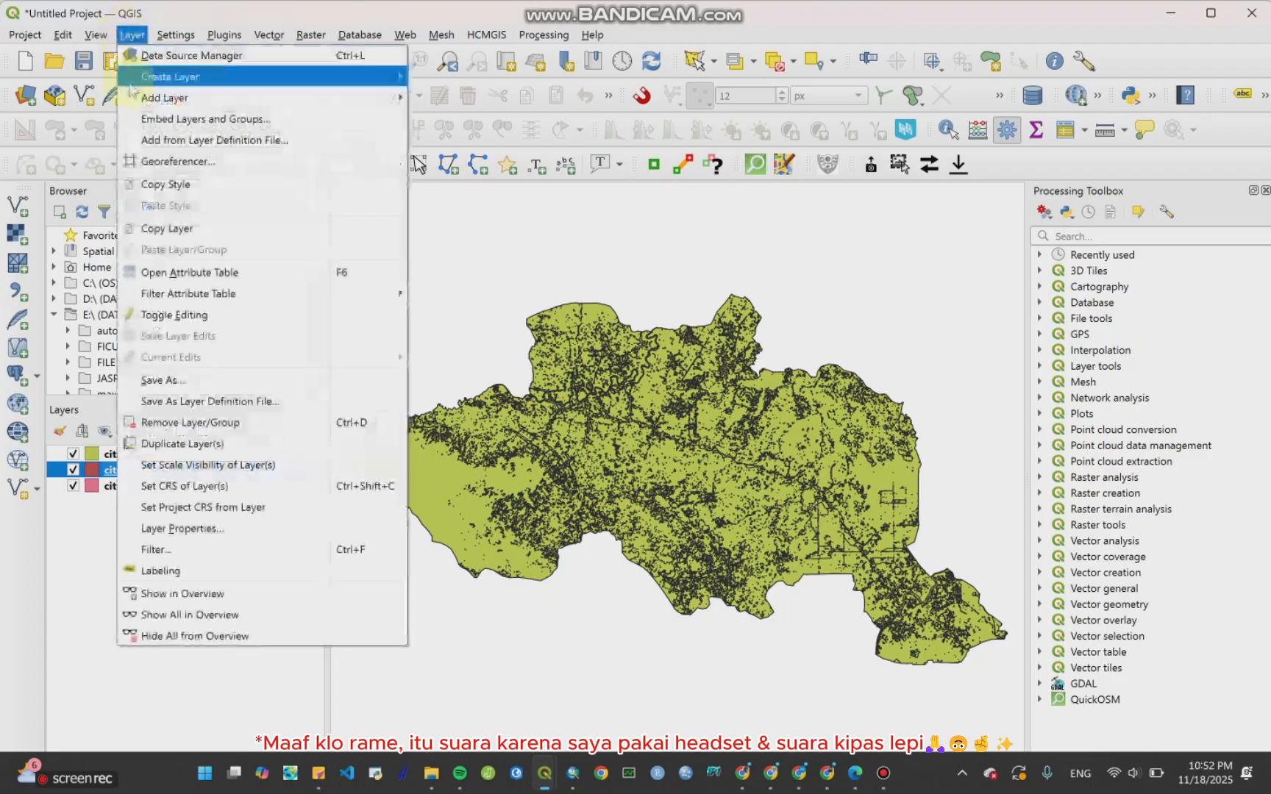
pyautogui.moveTo(136, 97)
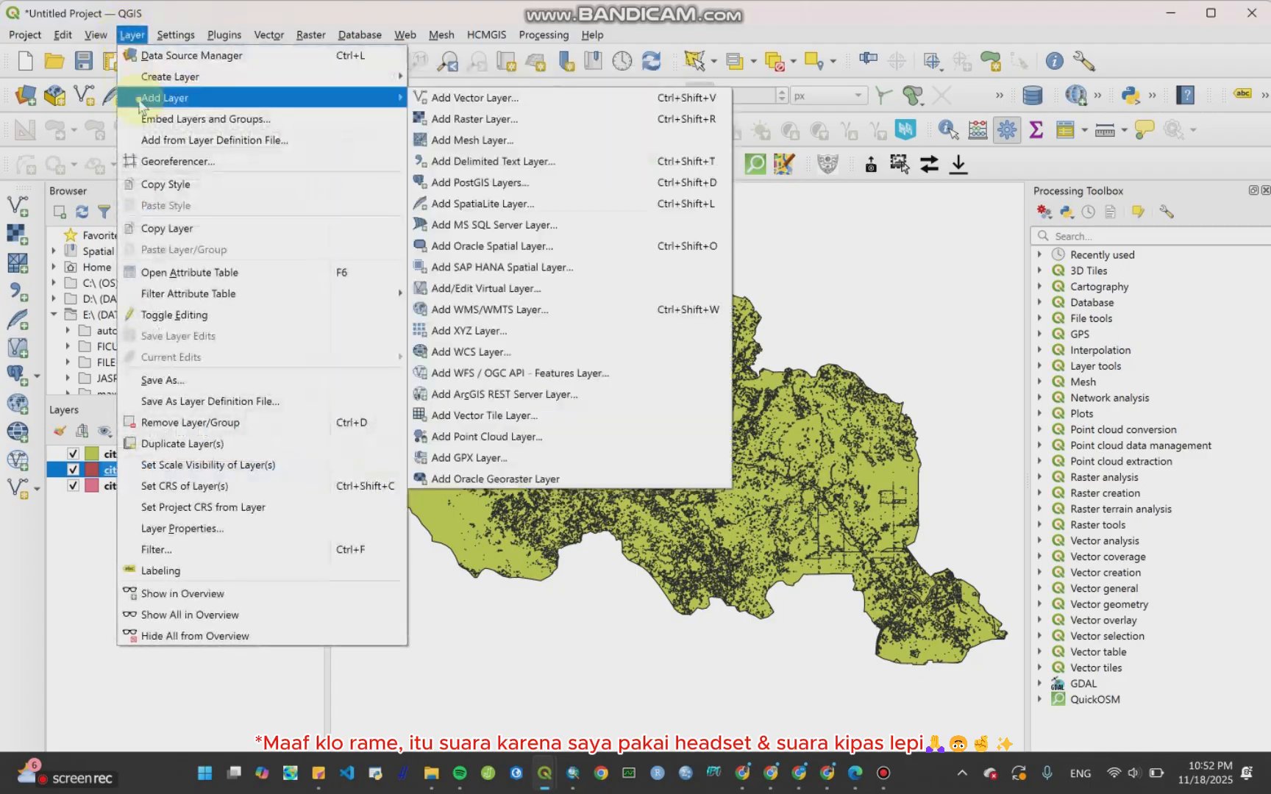
pyautogui.click(457, 98)
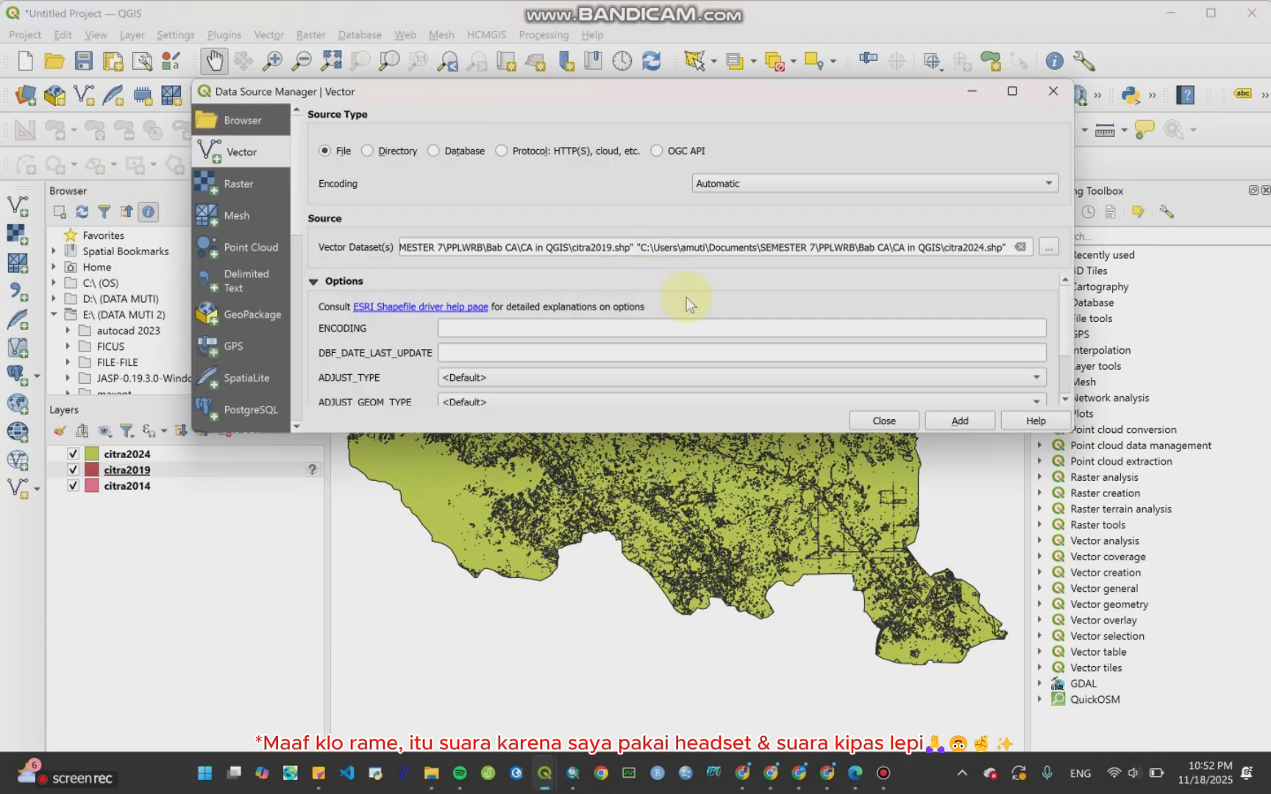
pyautogui.click(1043, 247)
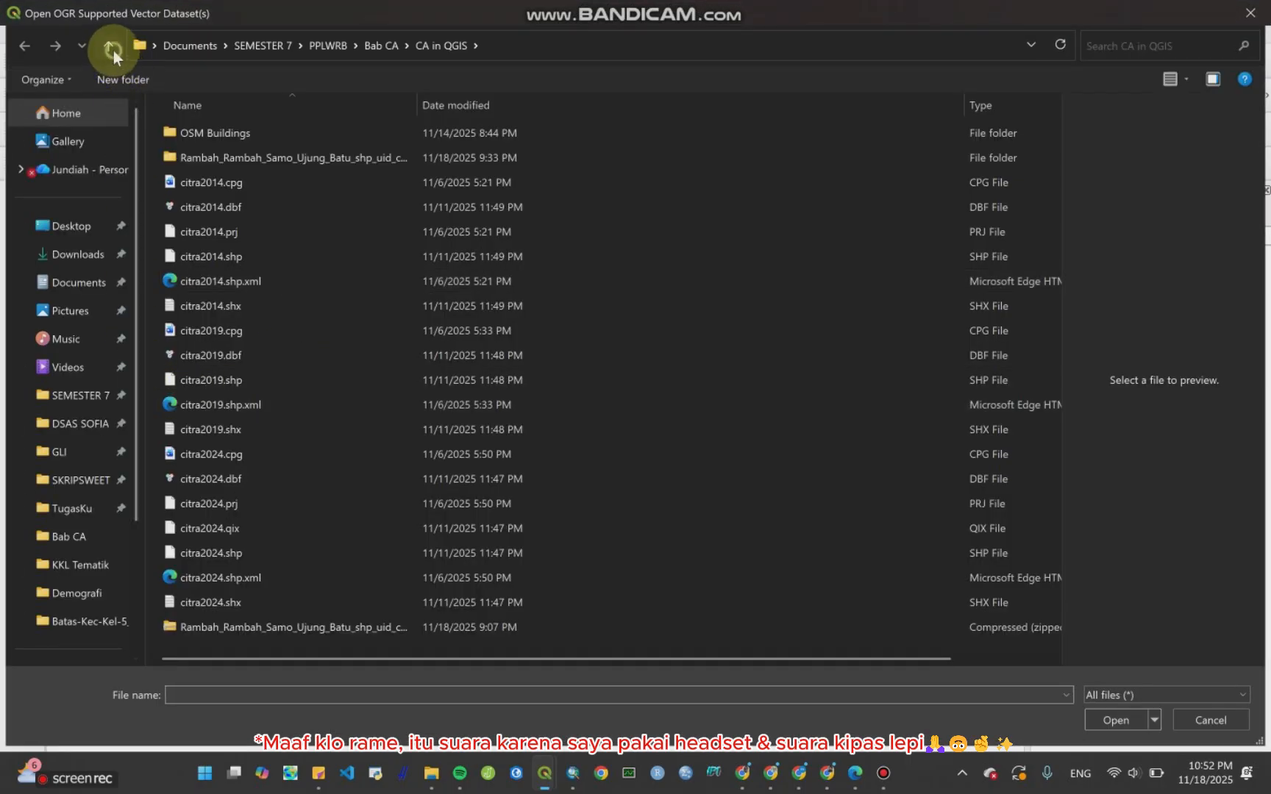
pyautogui.click(108, 45)
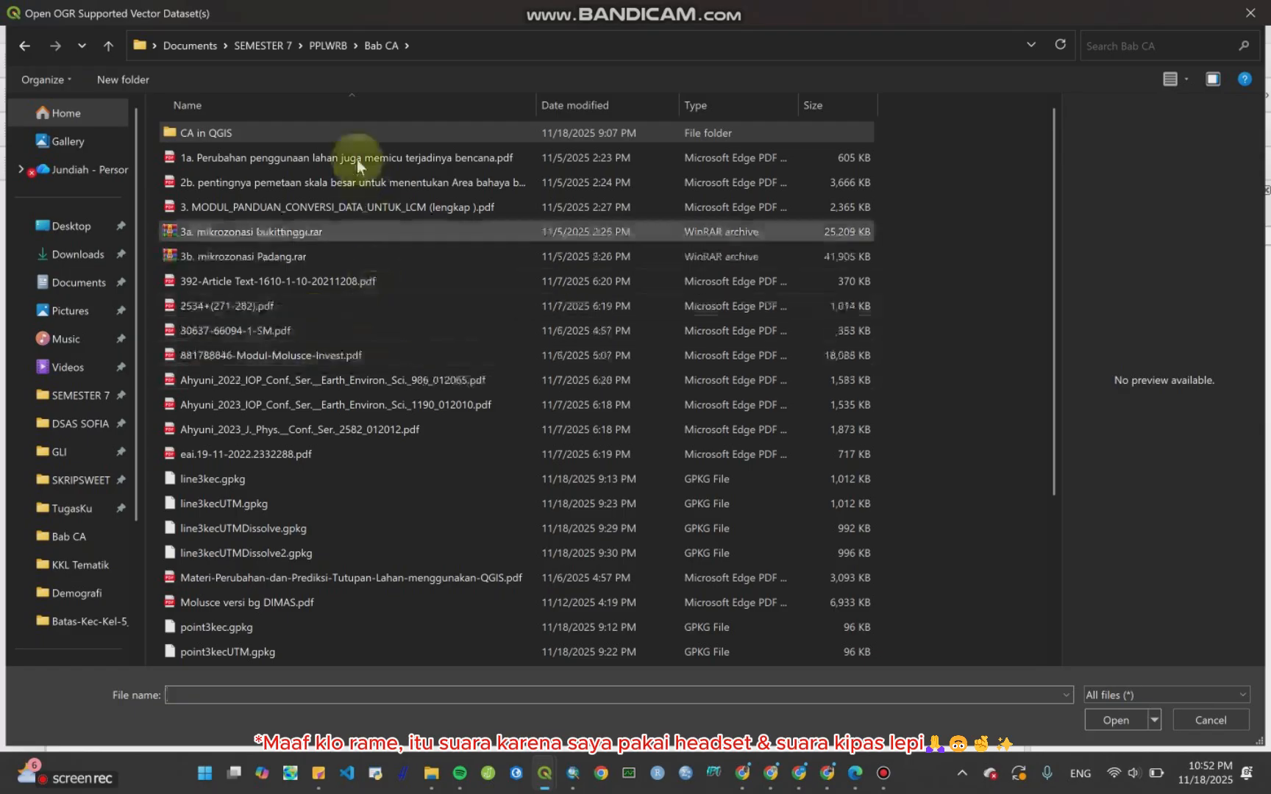
pyautogui.click(107, 47)
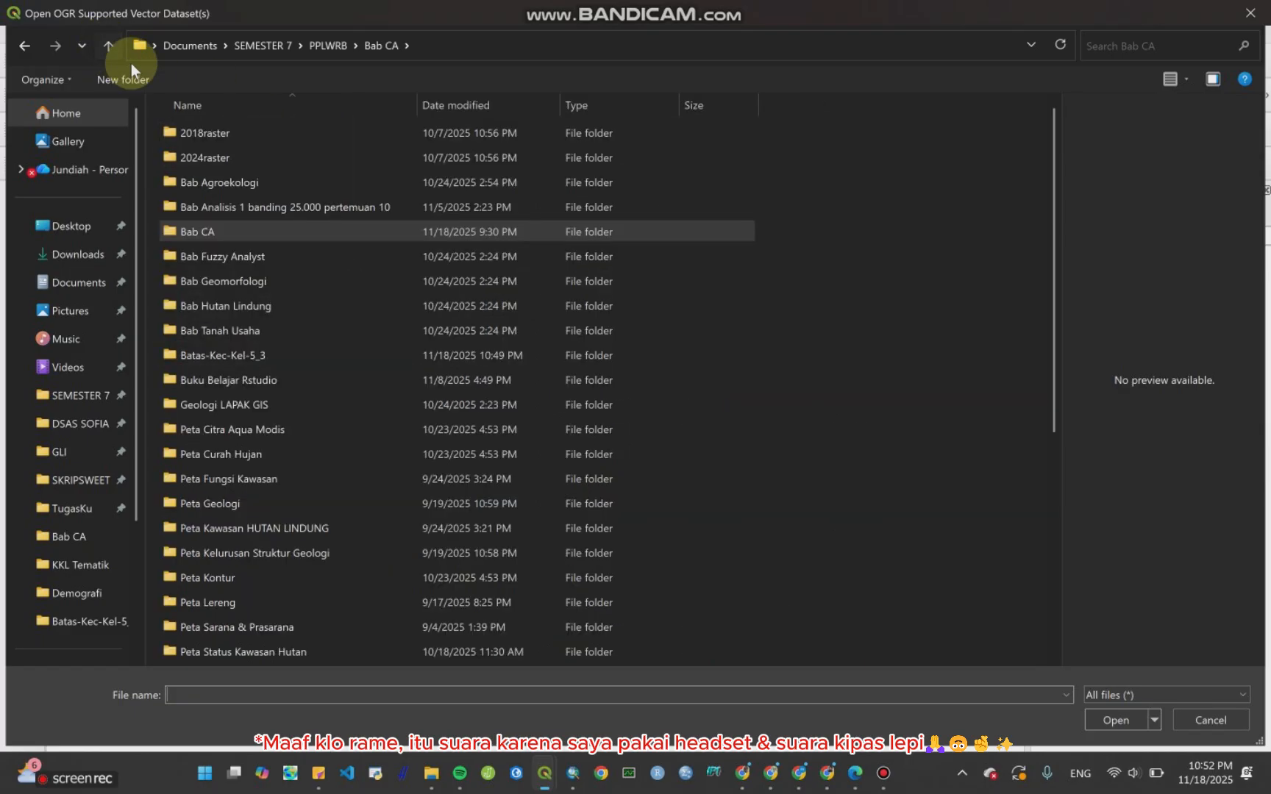
pyautogui.click(272, 359)
pyautogui.doubleClick(272, 358)
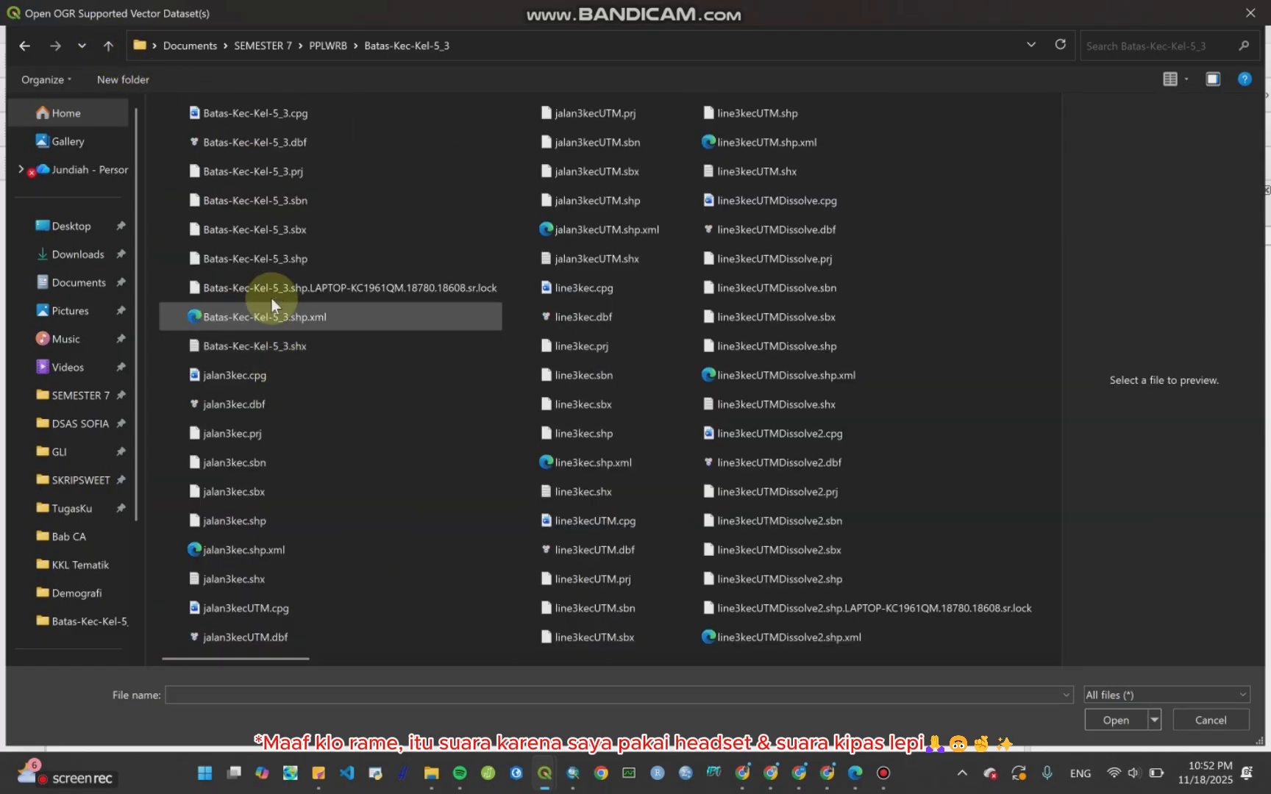
pyautogui.click(338, 253)
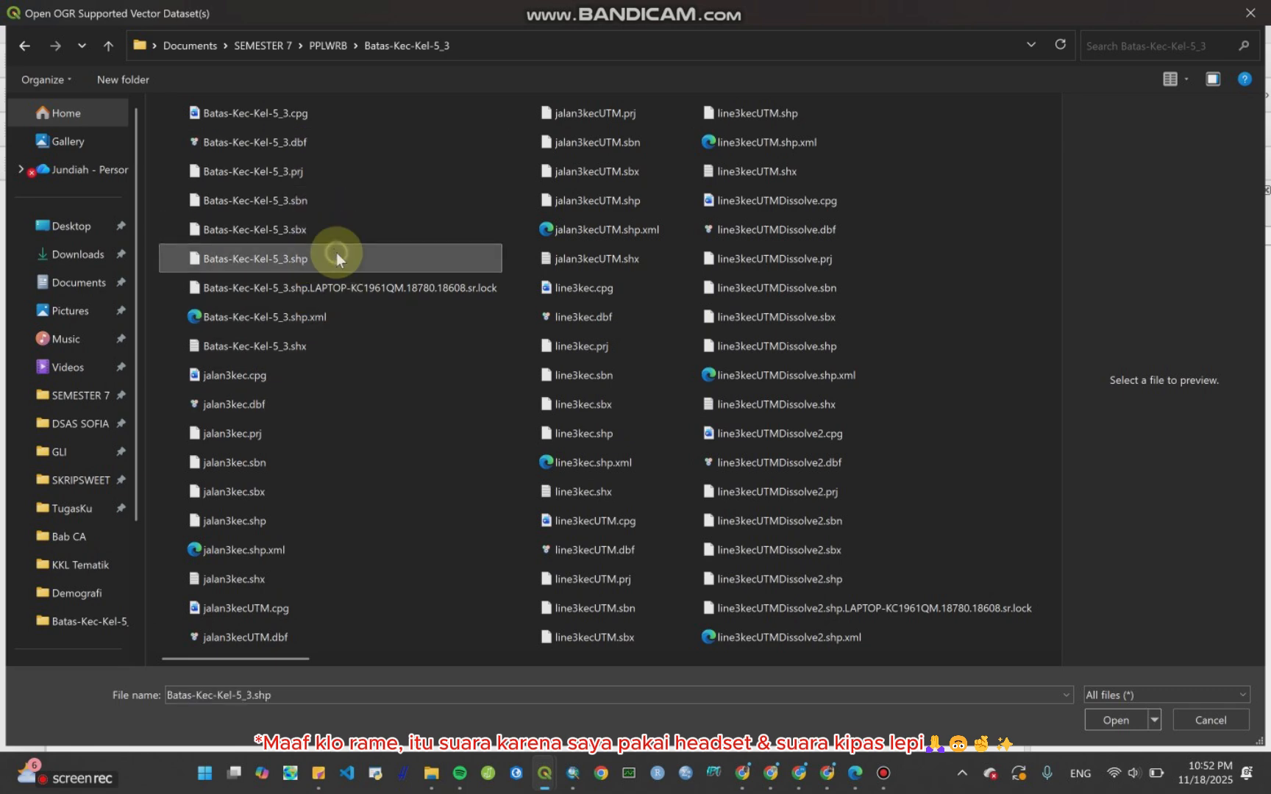
pyautogui.click(1120, 721)
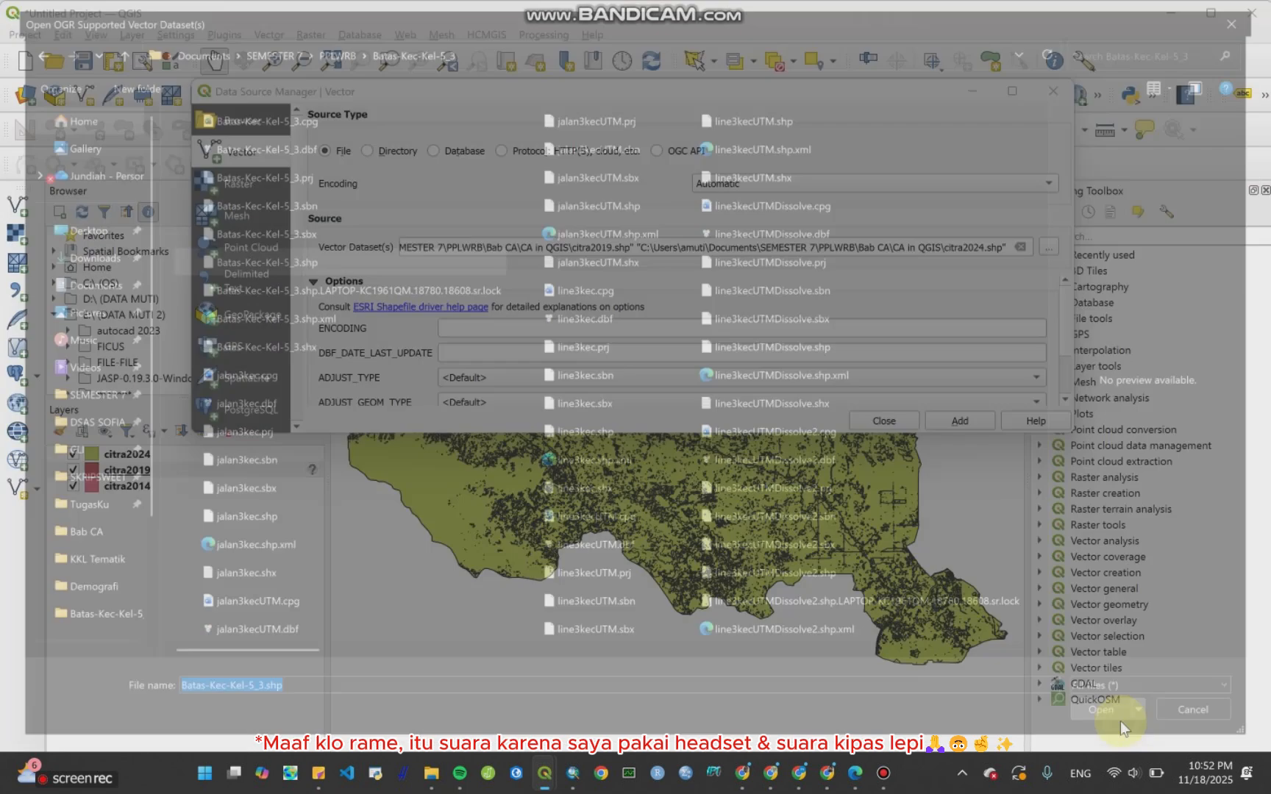
pyautogui.click(947, 418)
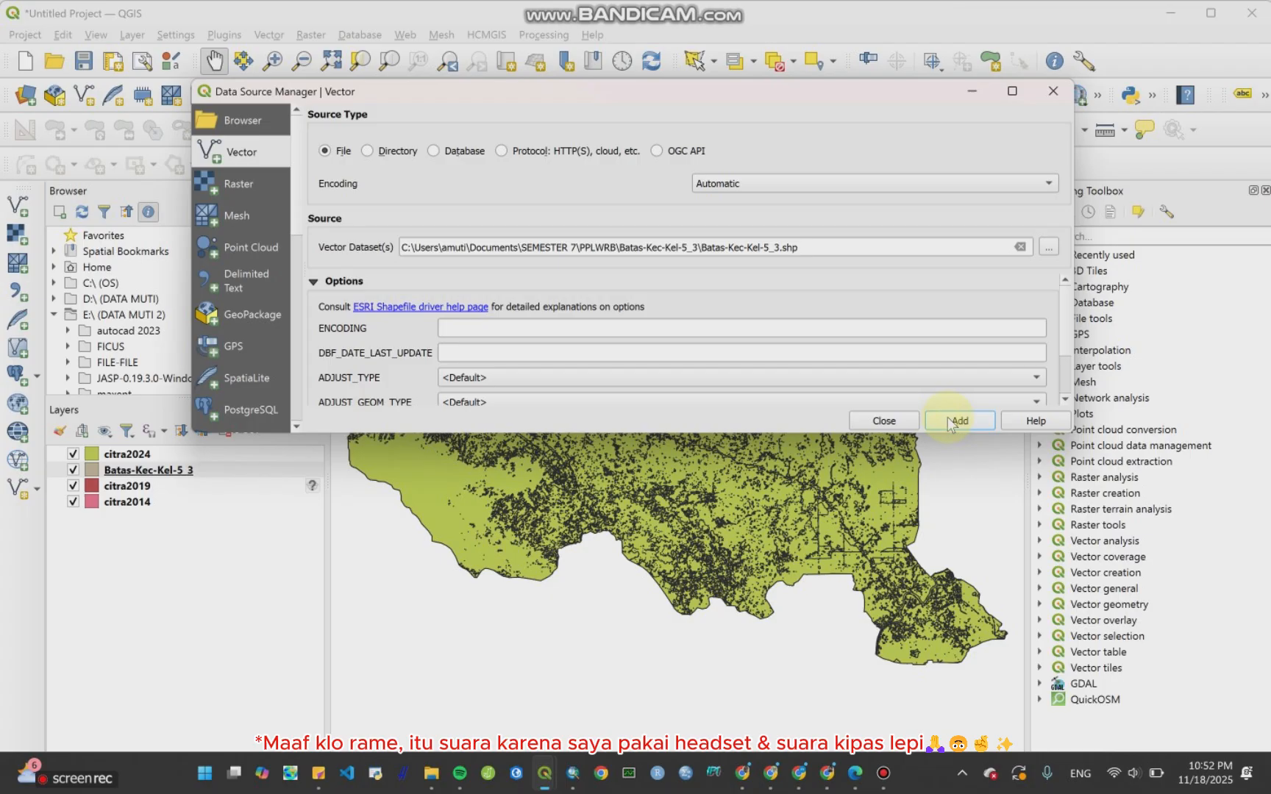
pyautogui.click(883, 420)
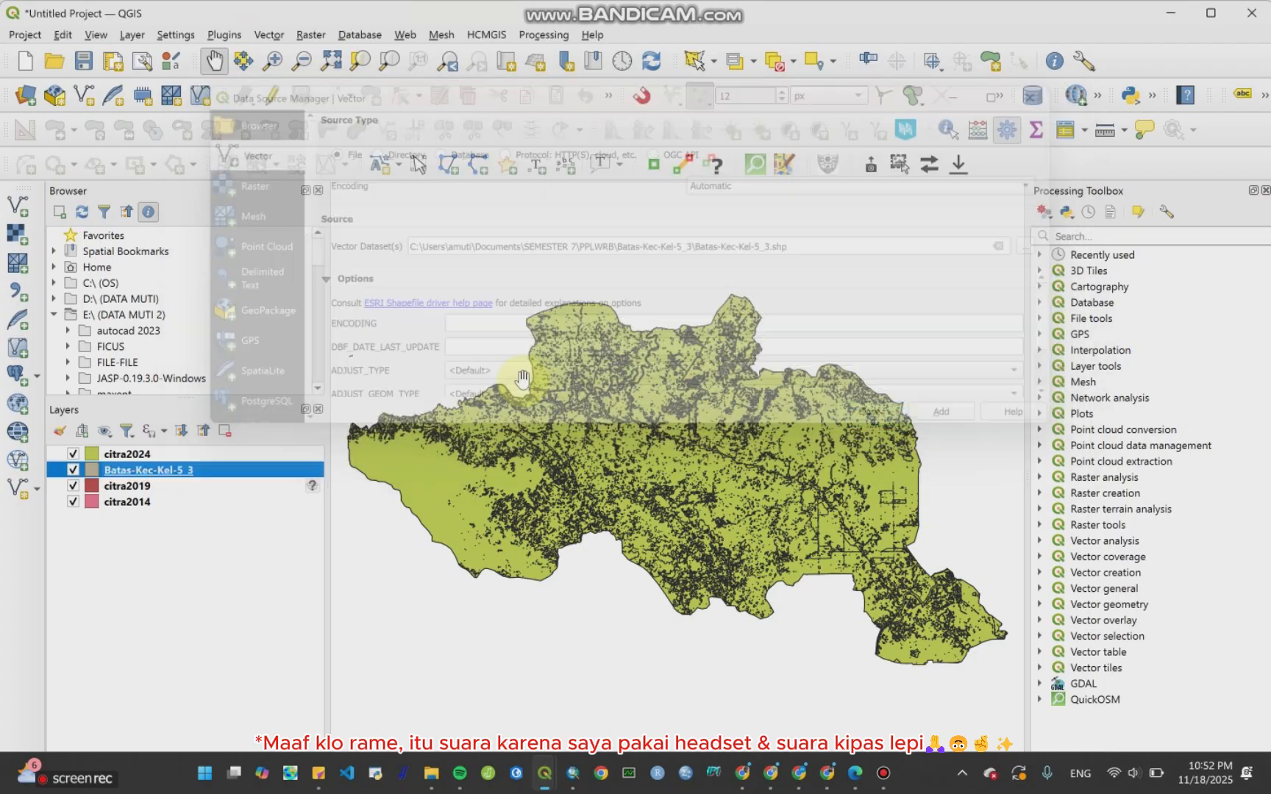
# Step: Move the Batas-Kec-Kel-5_3 layer to the top and style it with the outline red symbol recoloured black
pyautogui.moveTo(170, 479); pyautogui.dragTo(178, 451)
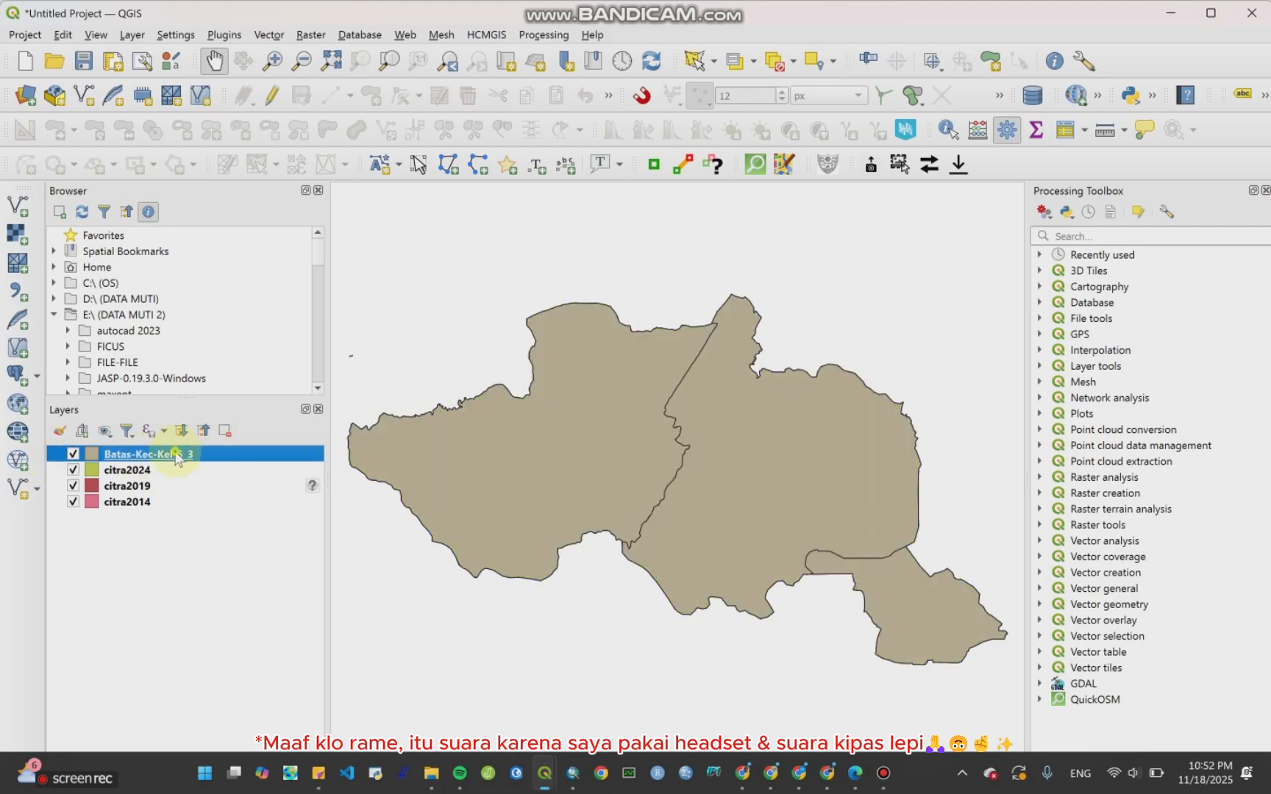
pyautogui.rightClick(177, 457)
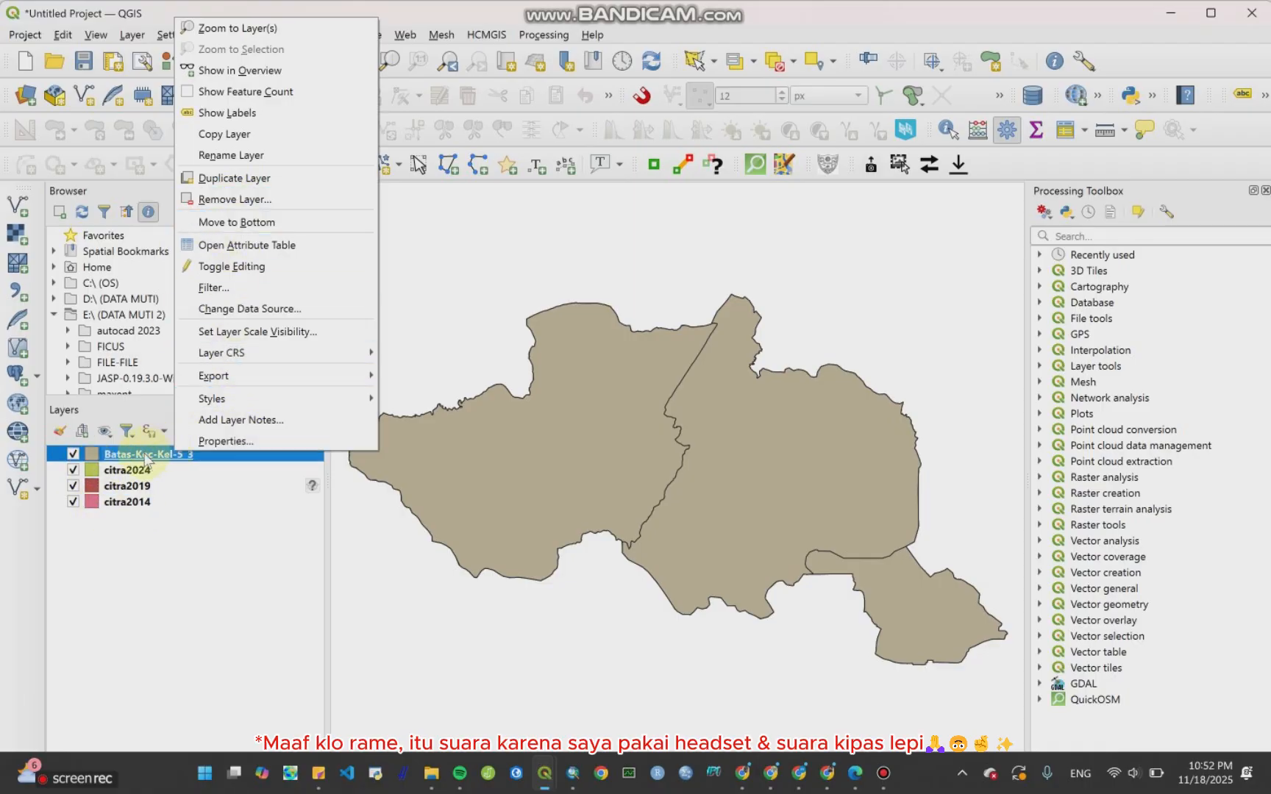
pyautogui.click(205, 441)
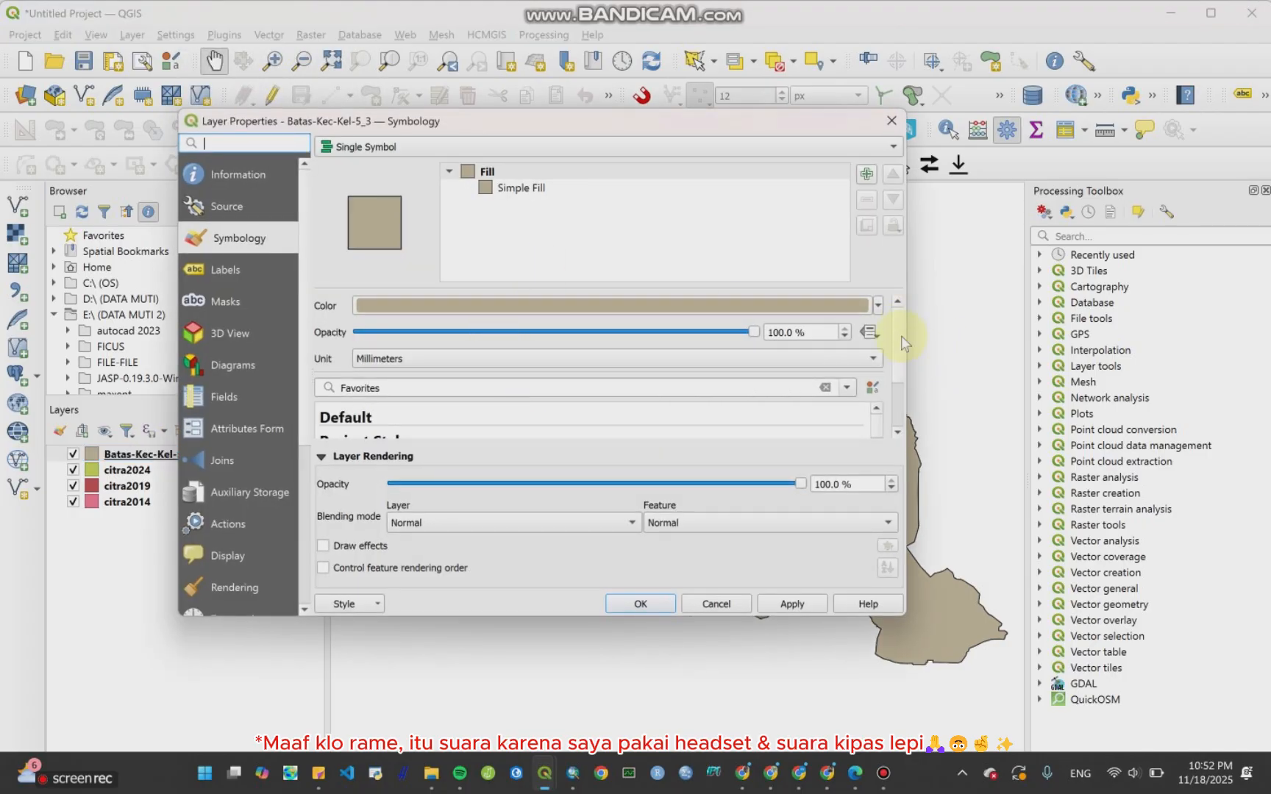
pyautogui.moveTo(898, 345); pyautogui.dragTo(897, 351)
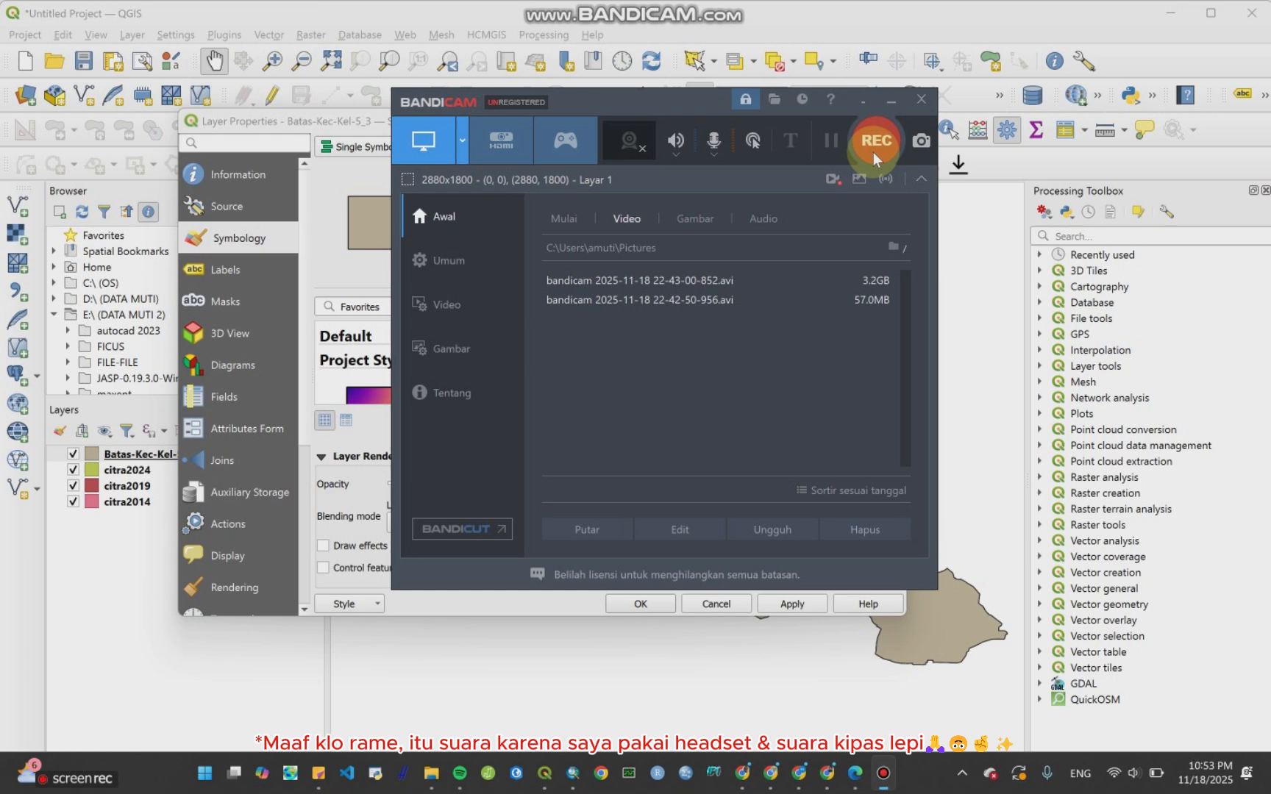
pyautogui.click(873, 150)
pyautogui.click(886, 103)
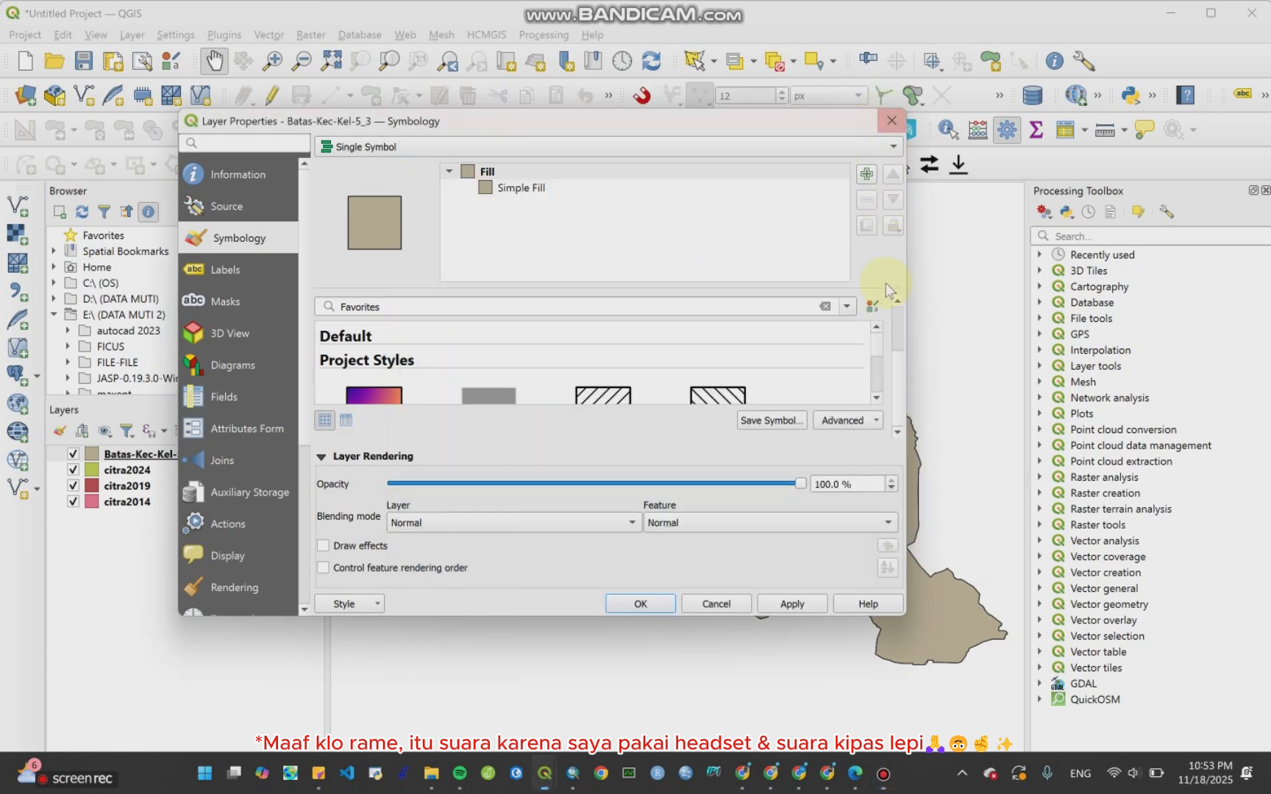
pyautogui.scroll(2, 895, 354)
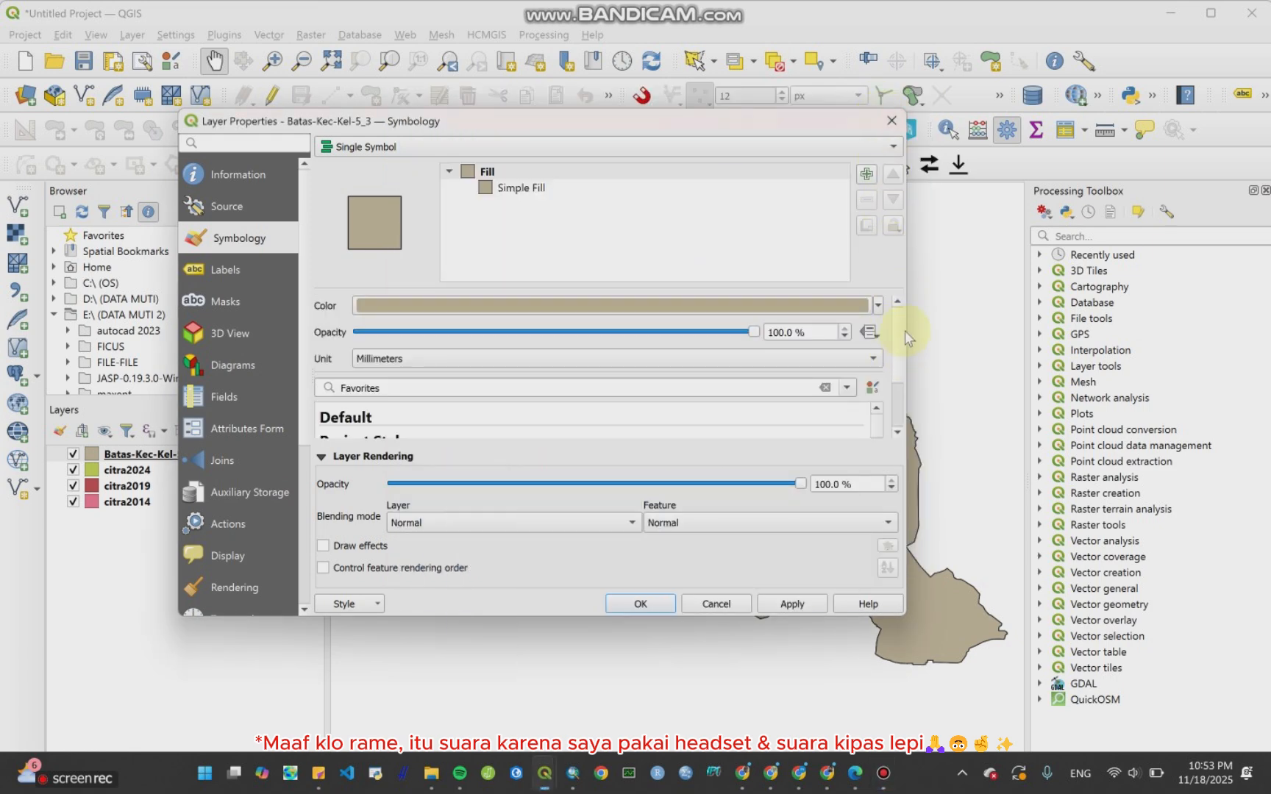
pyautogui.scroll(-3, 900, 341)
pyautogui.scroll(-3, 835, 359)
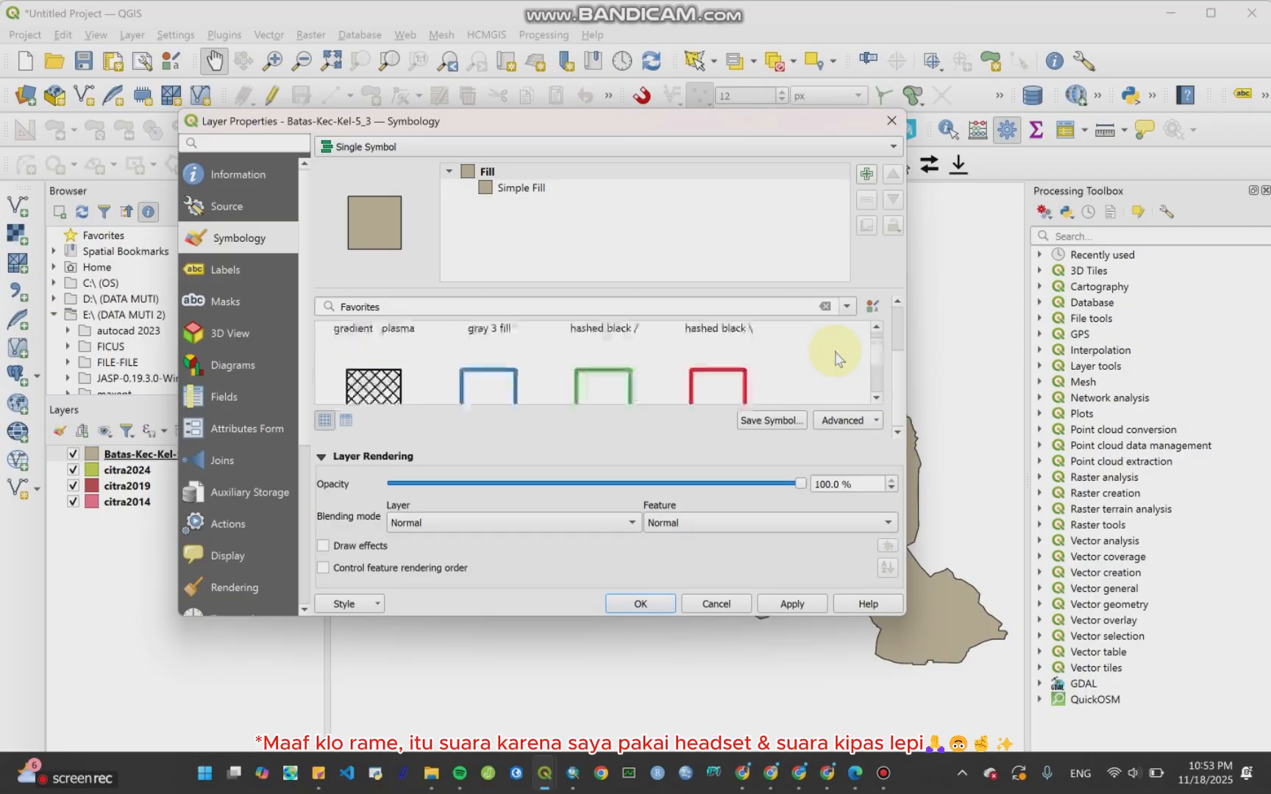
pyautogui.click(695, 383)
pyautogui.scroll(-1, 803, 349)
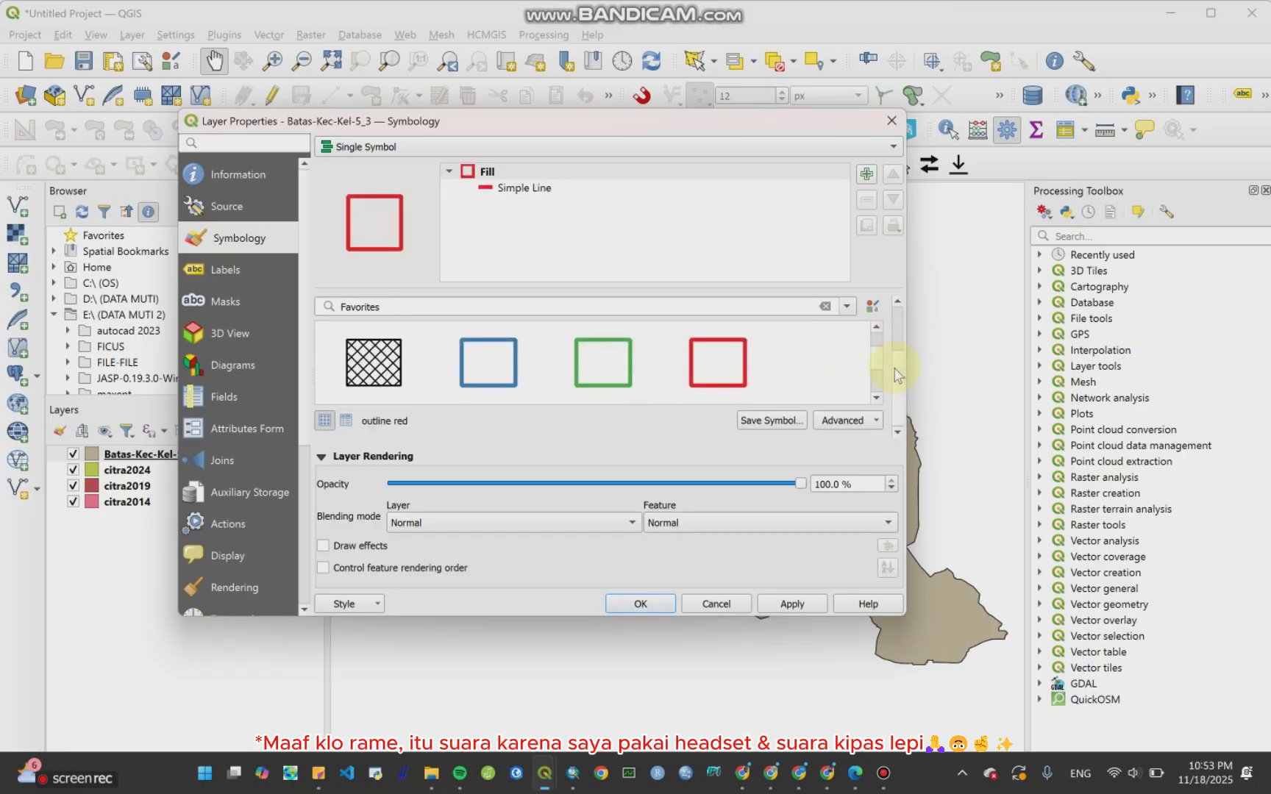
pyautogui.scroll(2, 895, 353)
pyautogui.click(876, 304)
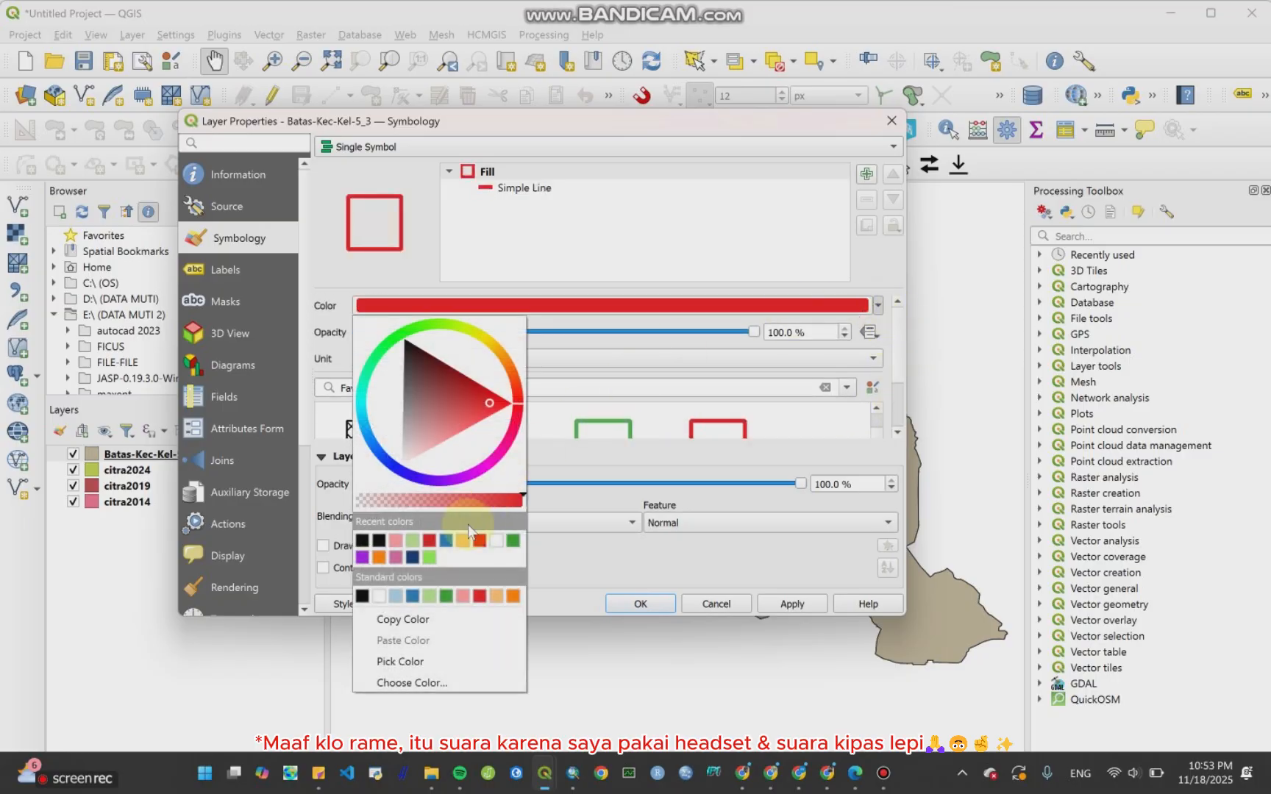
pyautogui.click(381, 539)
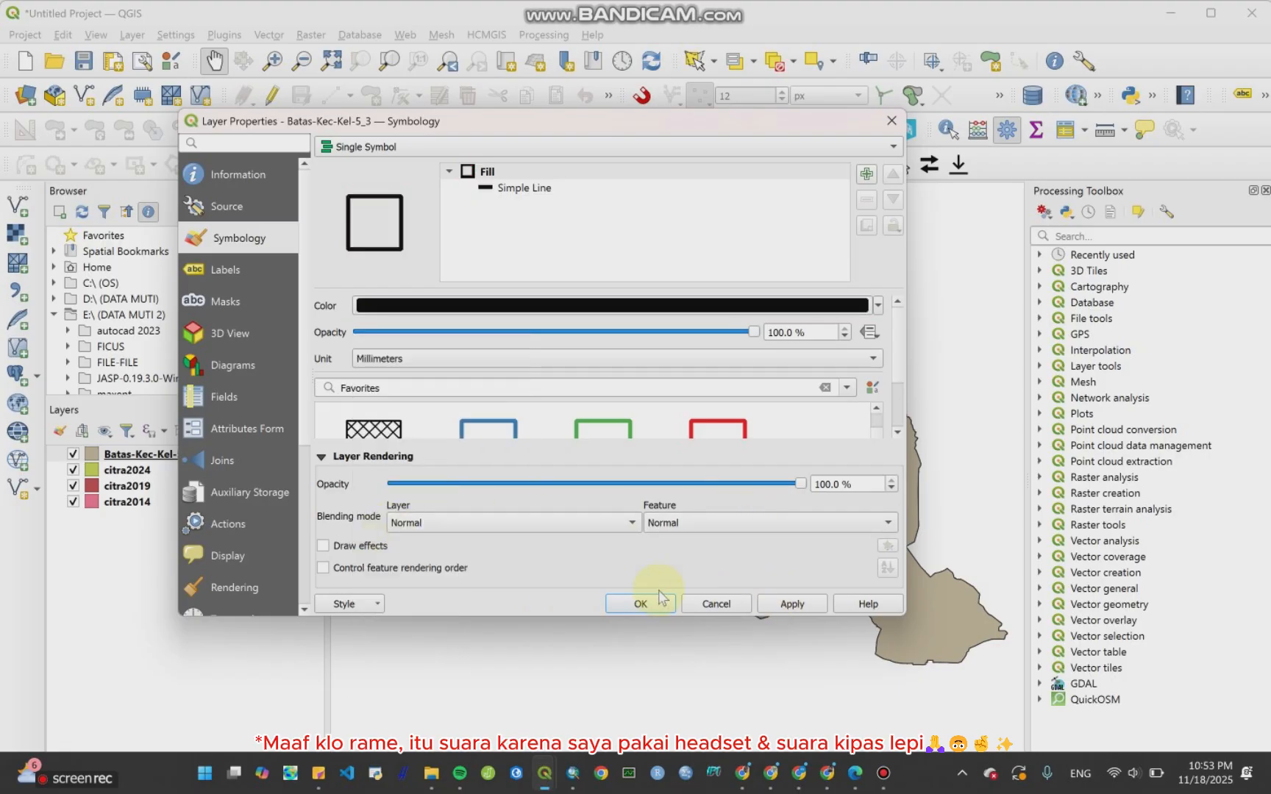
pyautogui.click(640, 604)
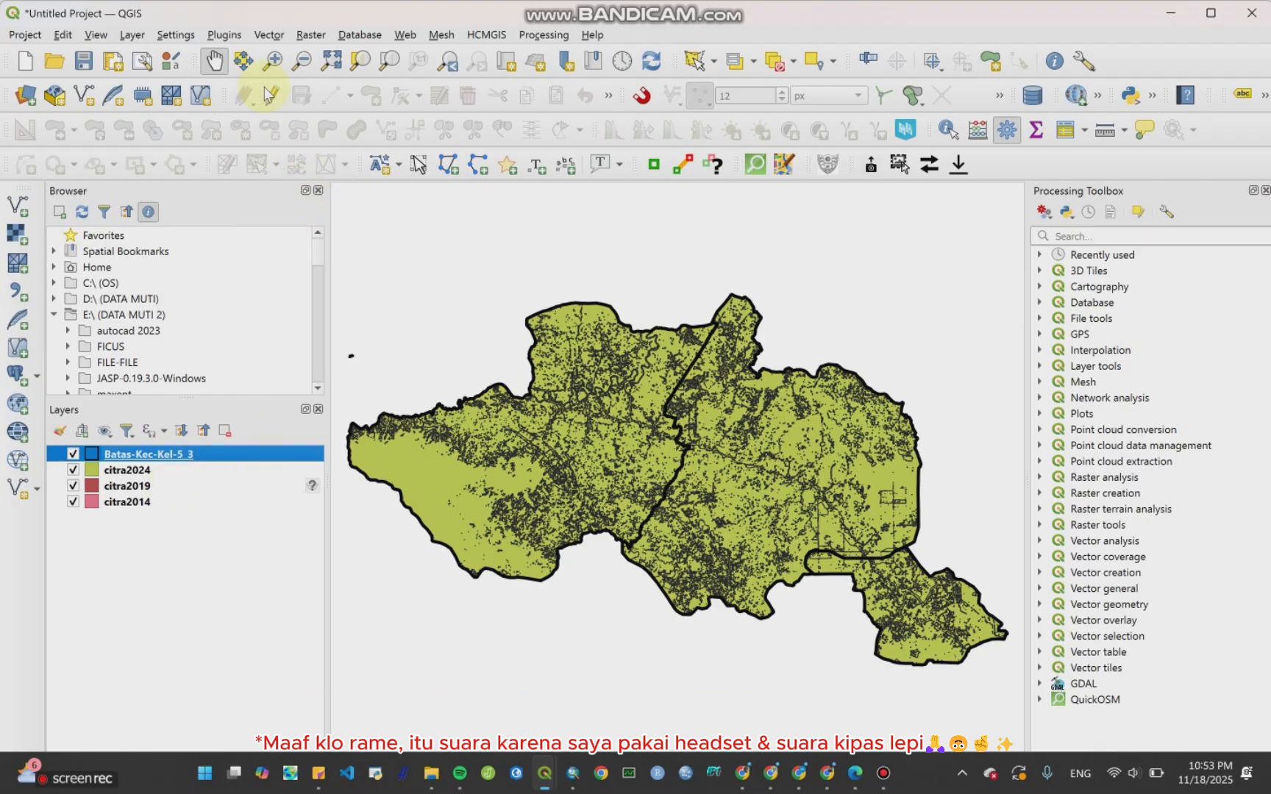
# Step: Add polygon3kecUTMDissolve.shp from the Batas-Kec-Kel-5_3 folder as a vector layer
pyautogui.click(263, 39)
pyautogui.click(133, 37)
pyautogui.click(133, 36)
pyautogui.moveTo(156, 95)
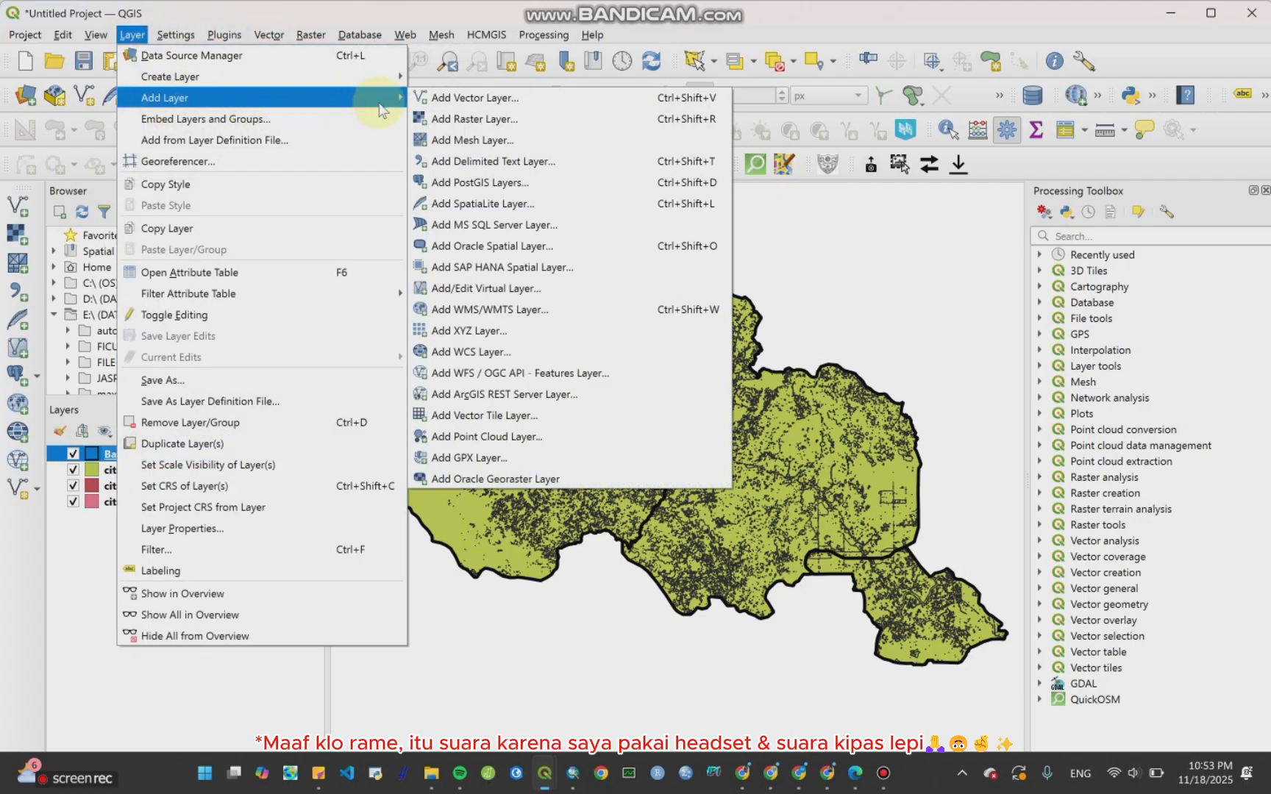
pyautogui.click(449, 97)
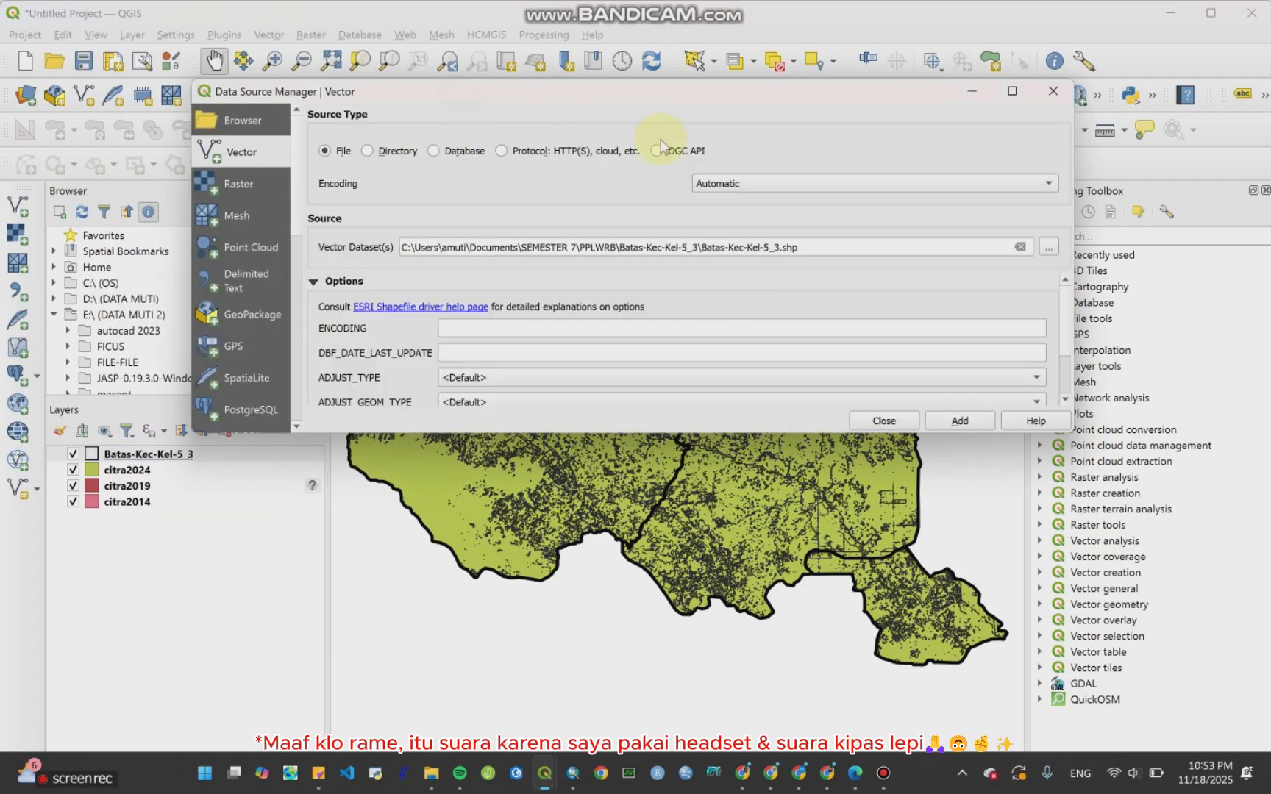
pyautogui.click(1052, 250)
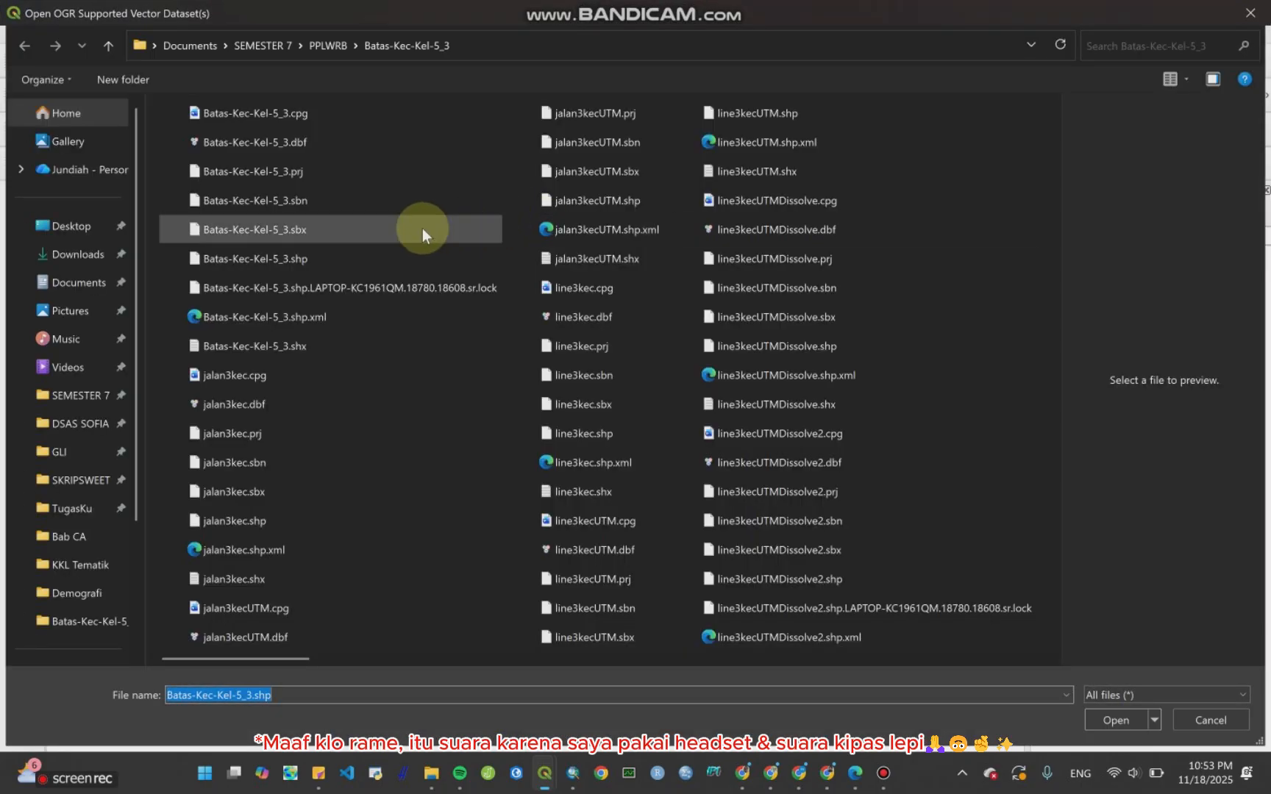
pyautogui.click(109, 50)
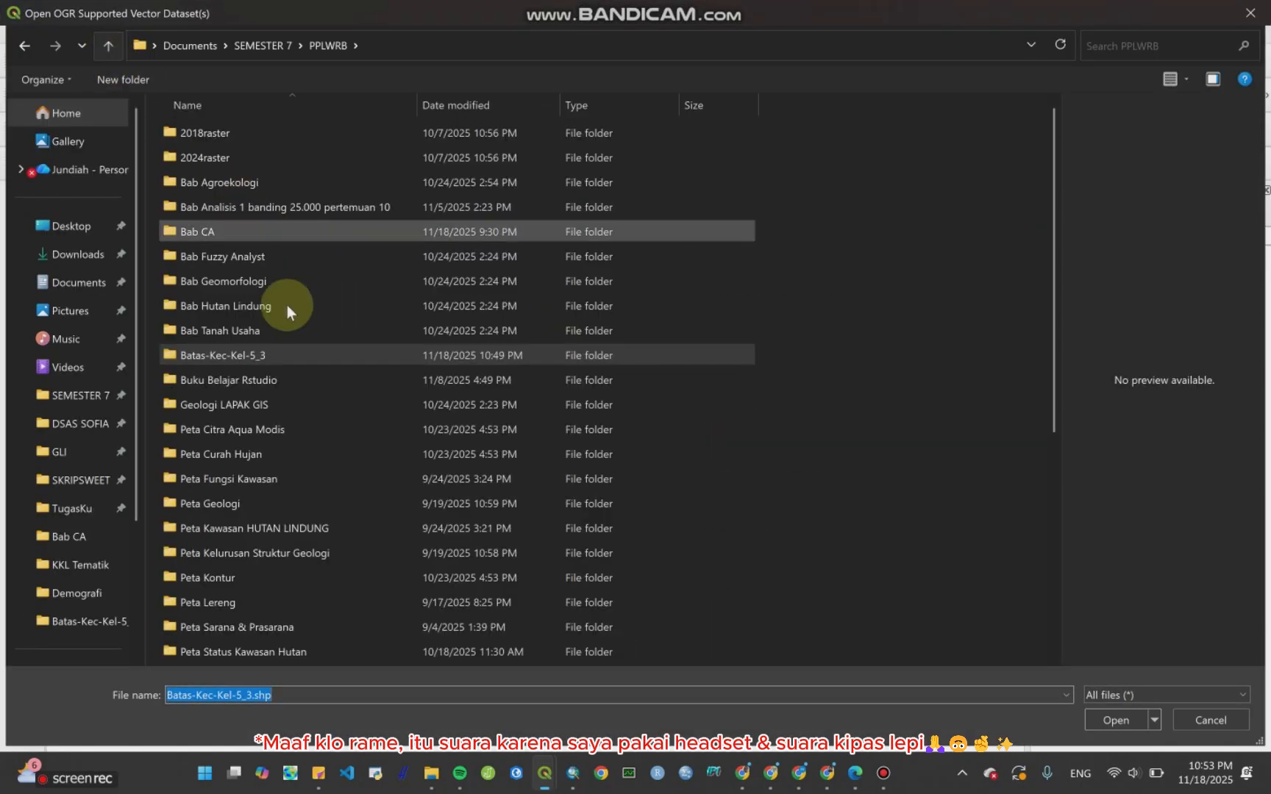
pyautogui.doubleClick(256, 226)
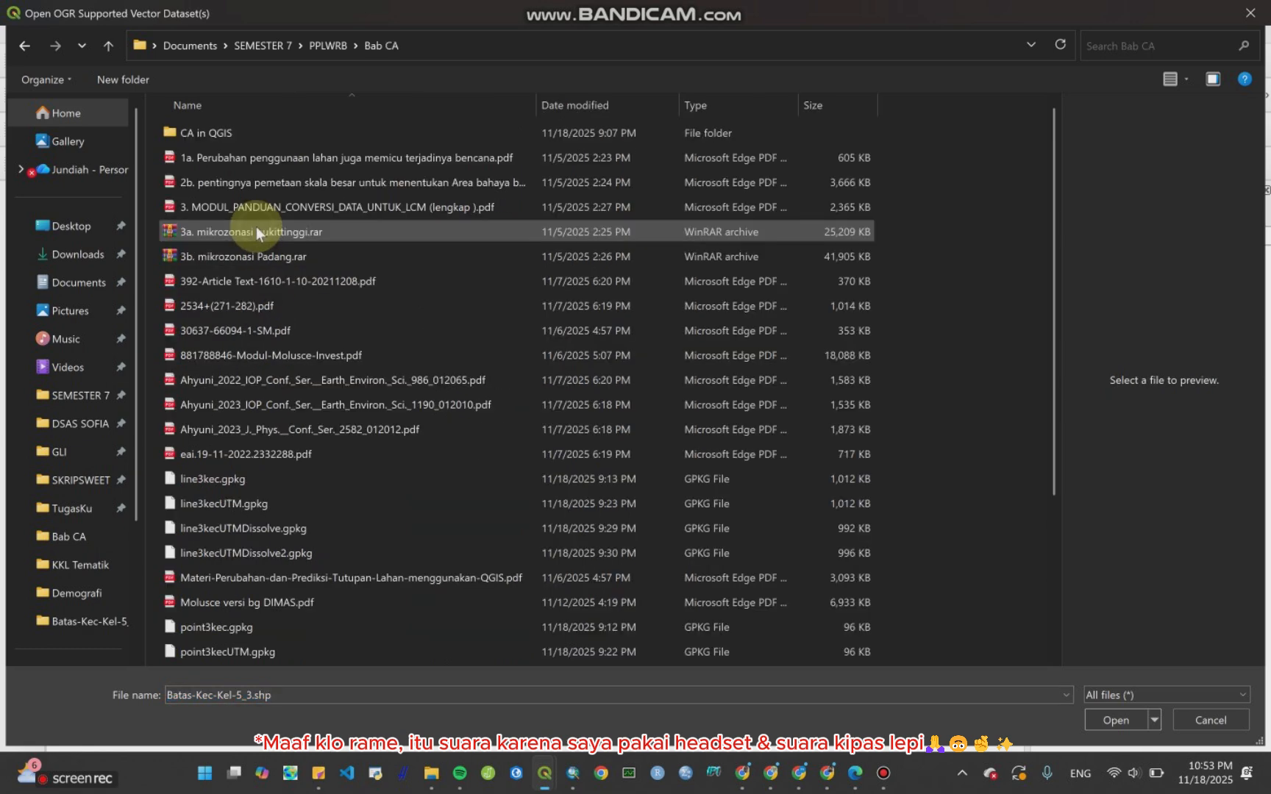
pyautogui.doubleClick(239, 136)
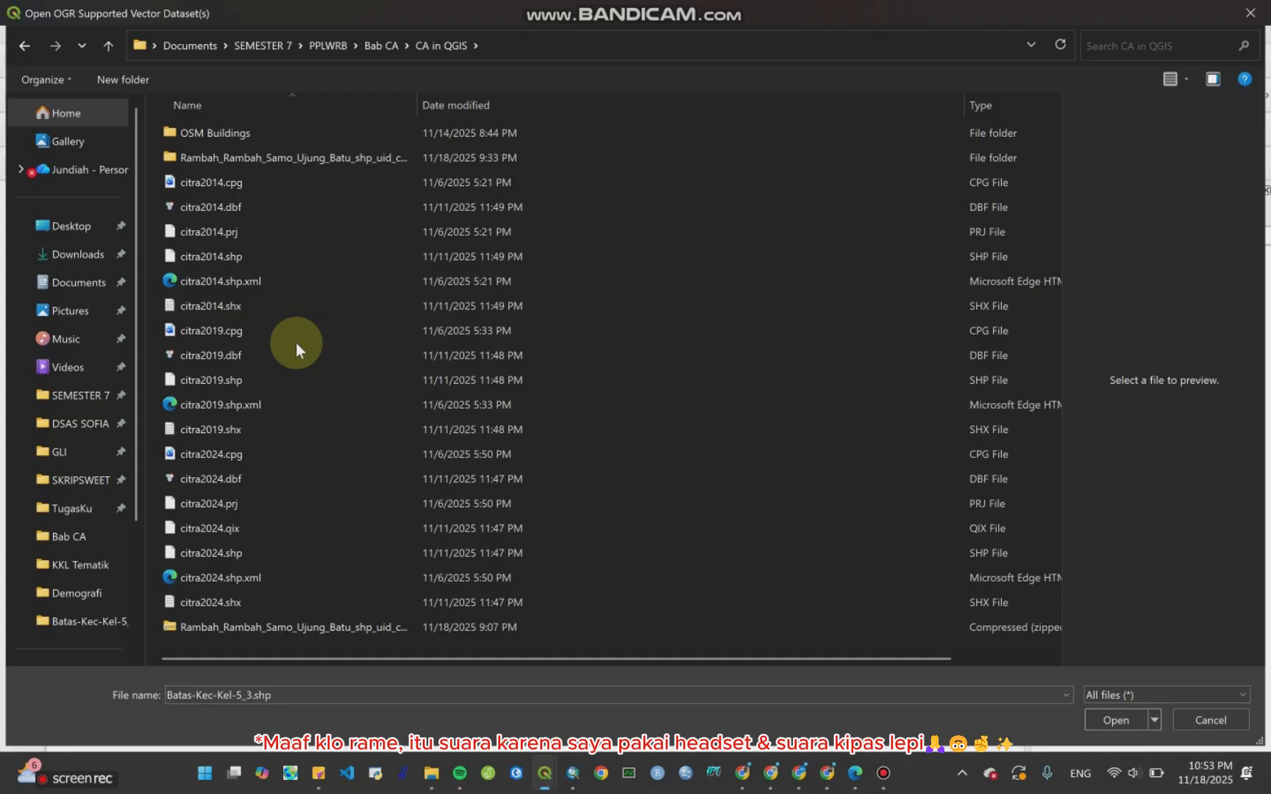
pyautogui.click(114, 42)
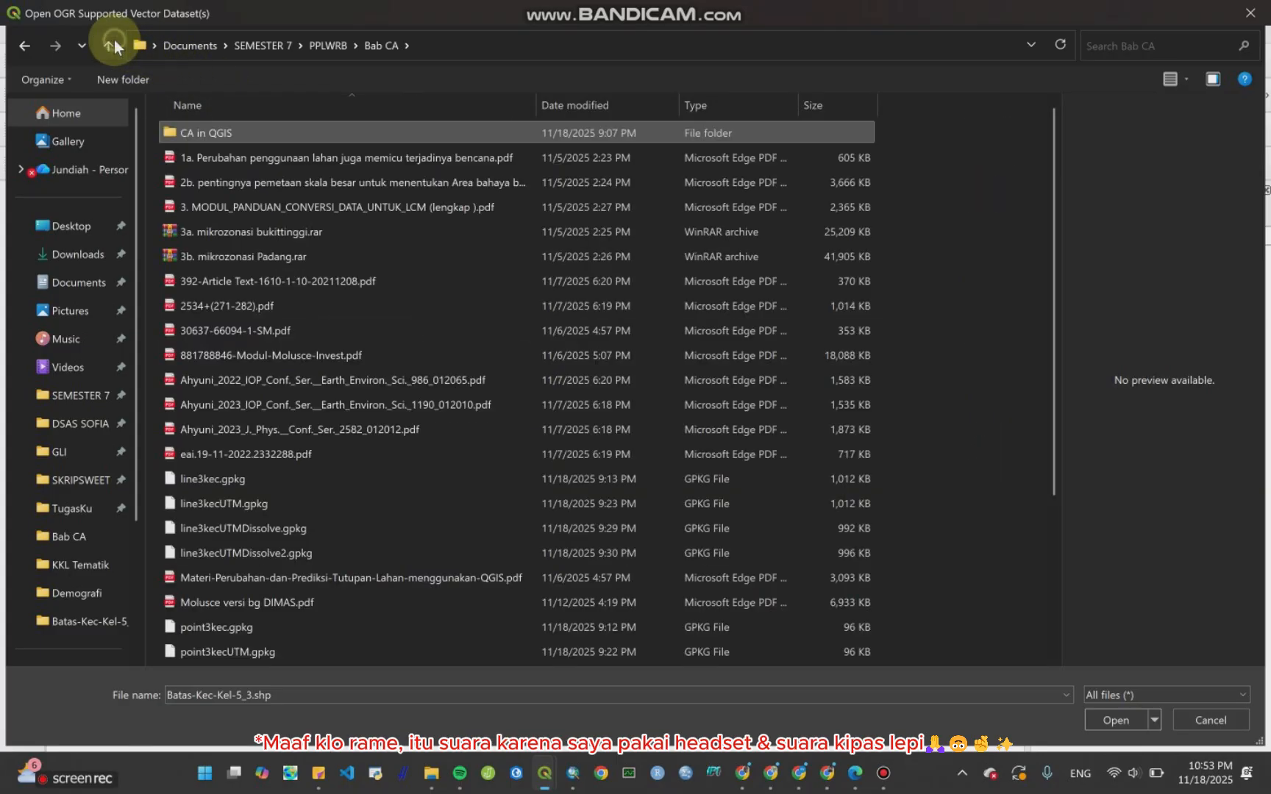
pyautogui.click(114, 42)
pyautogui.doubleClick(312, 355)
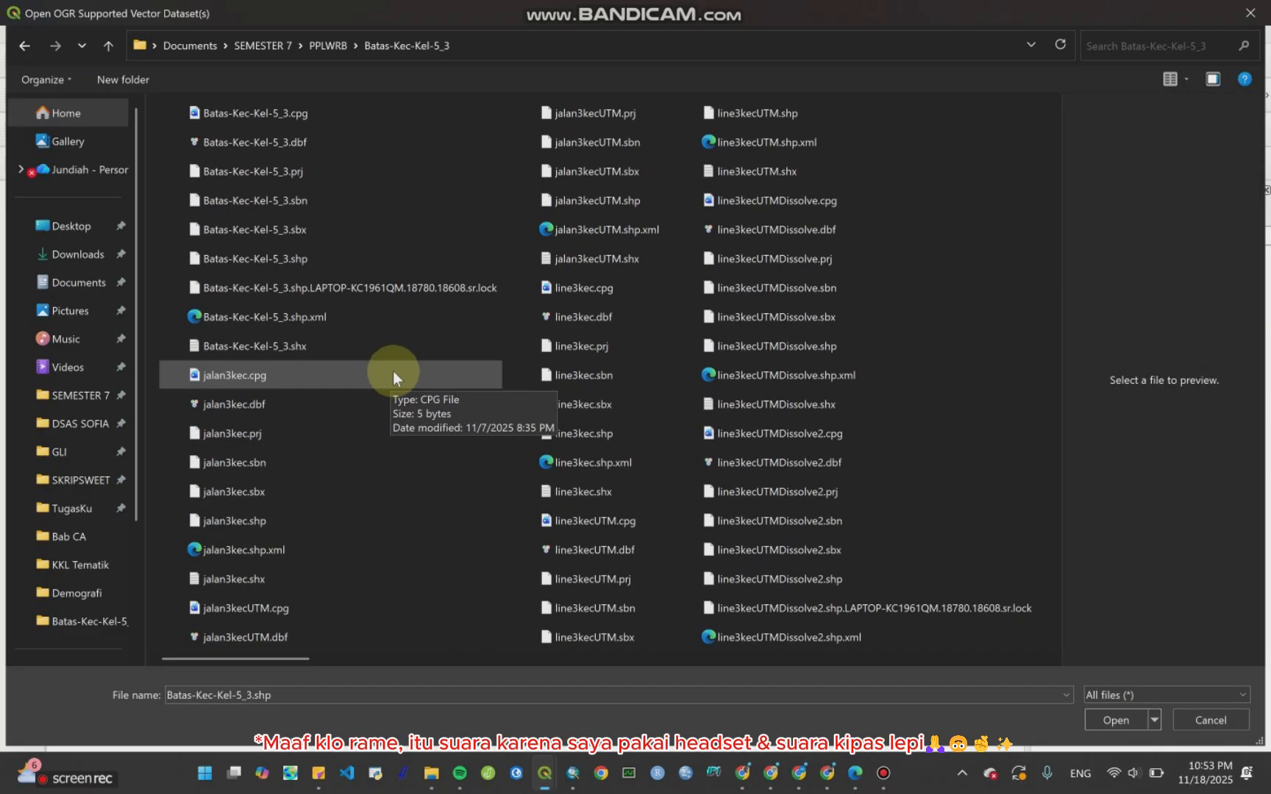
pyautogui.scroll(-2, 331, 542)
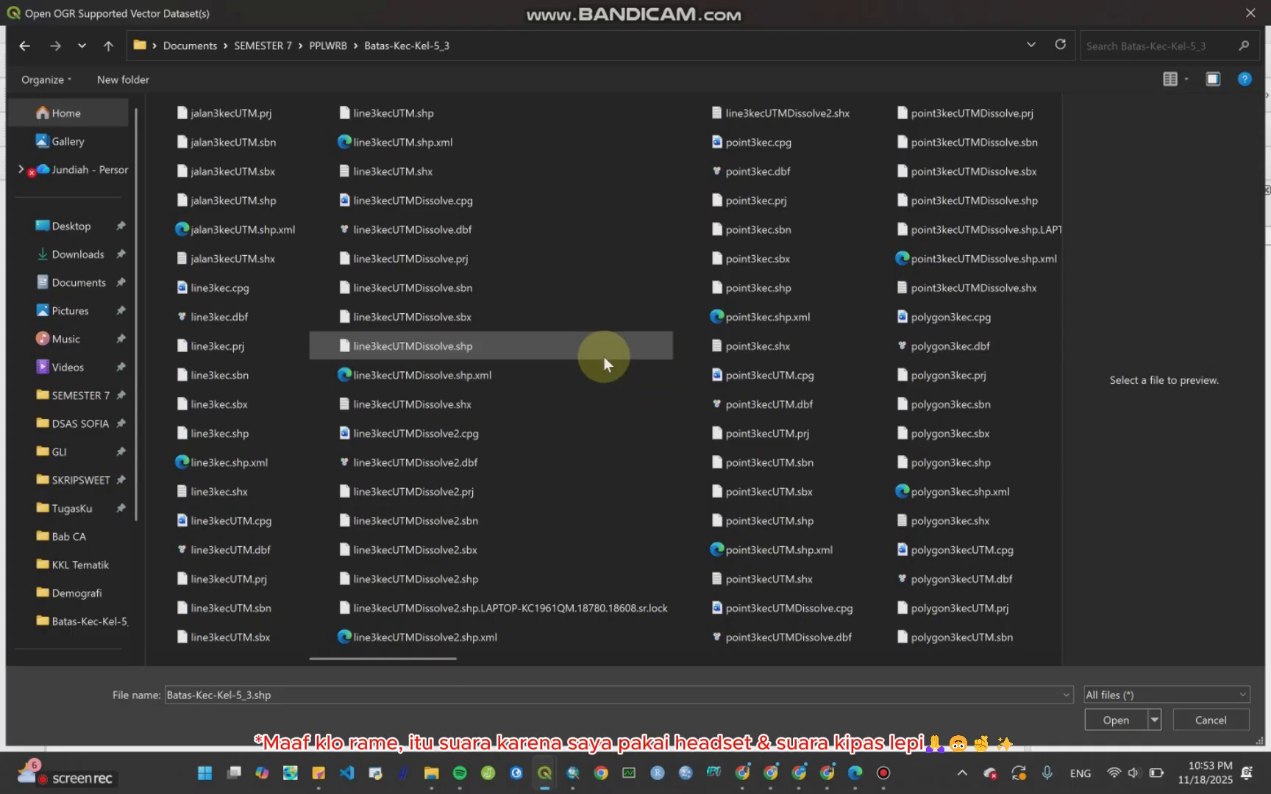
pyautogui.scroll(3, 599, 359)
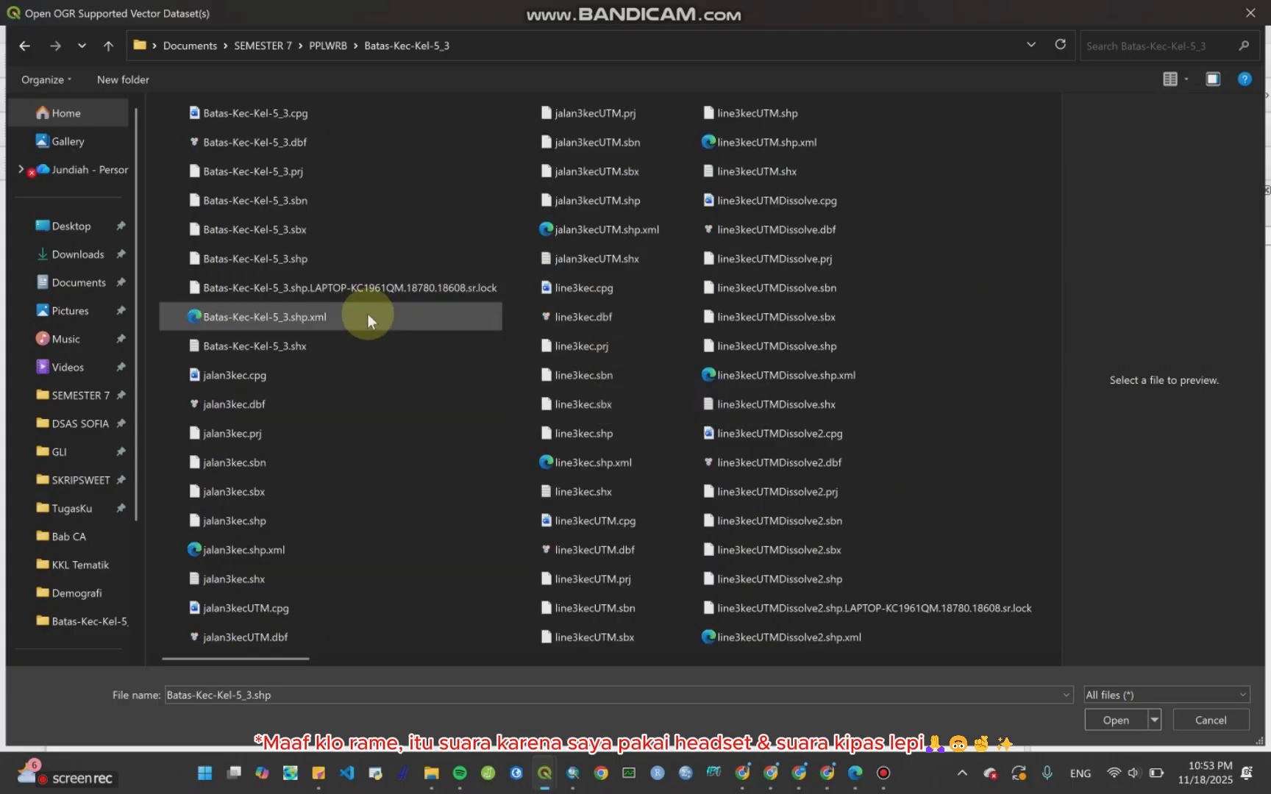
pyautogui.scroll(-3, 383, 331)
pyautogui.scroll(-2, 582, 490)
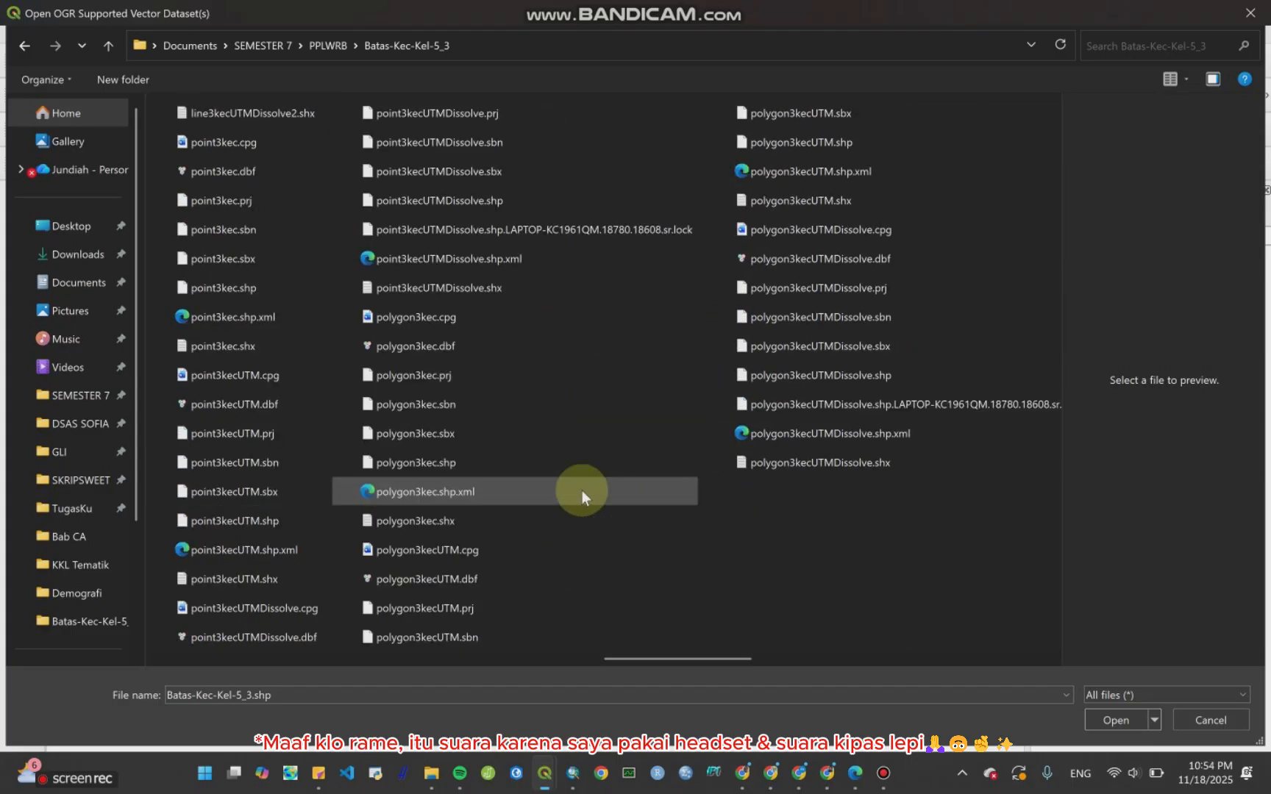
pyautogui.scroll(-1, 582, 491)
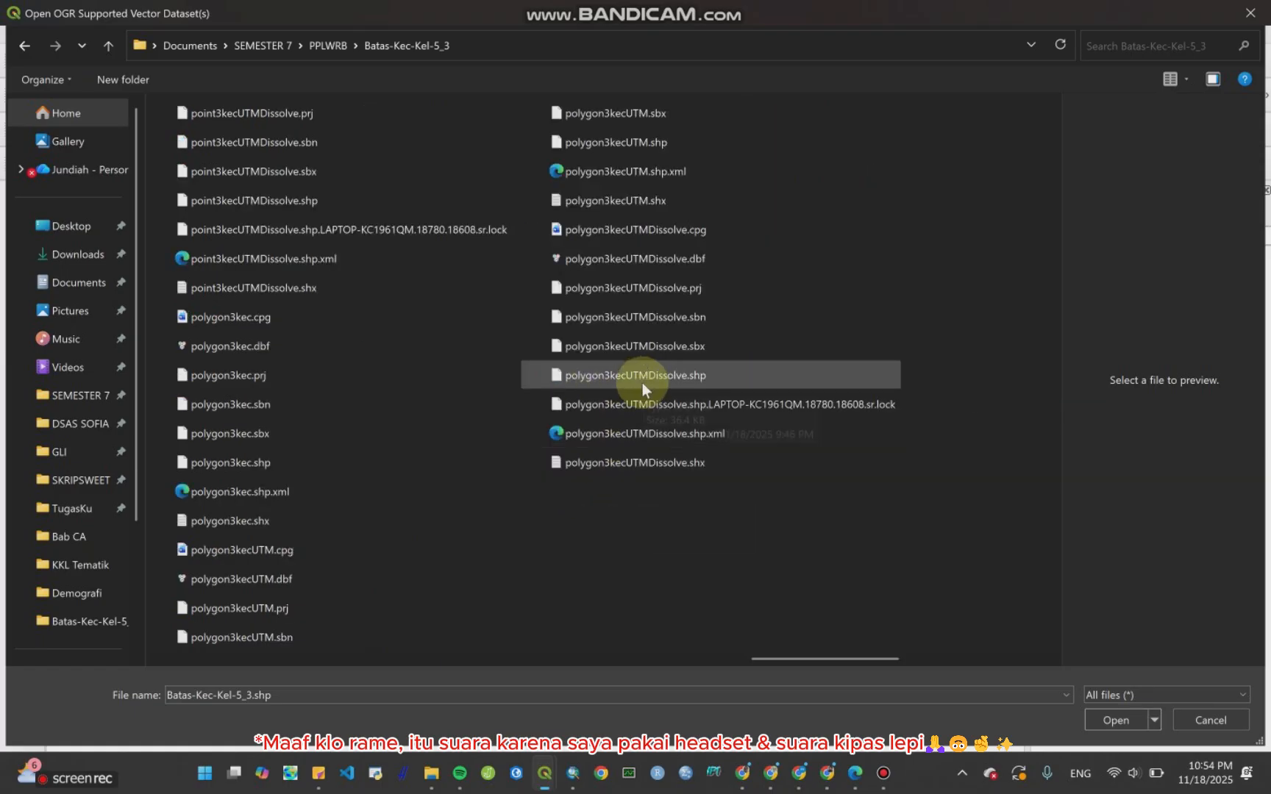
pyautogui.click(575, 781)
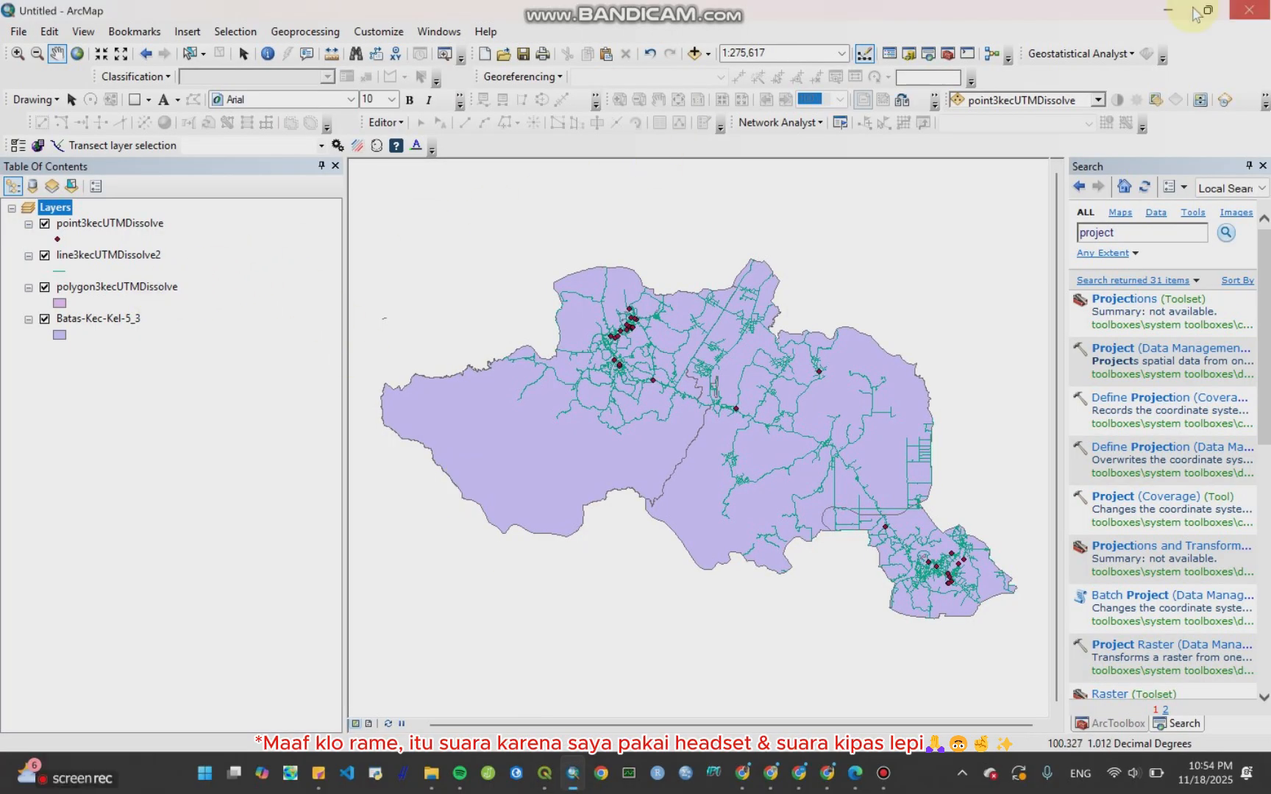
pyautogui.click(1169, 19)
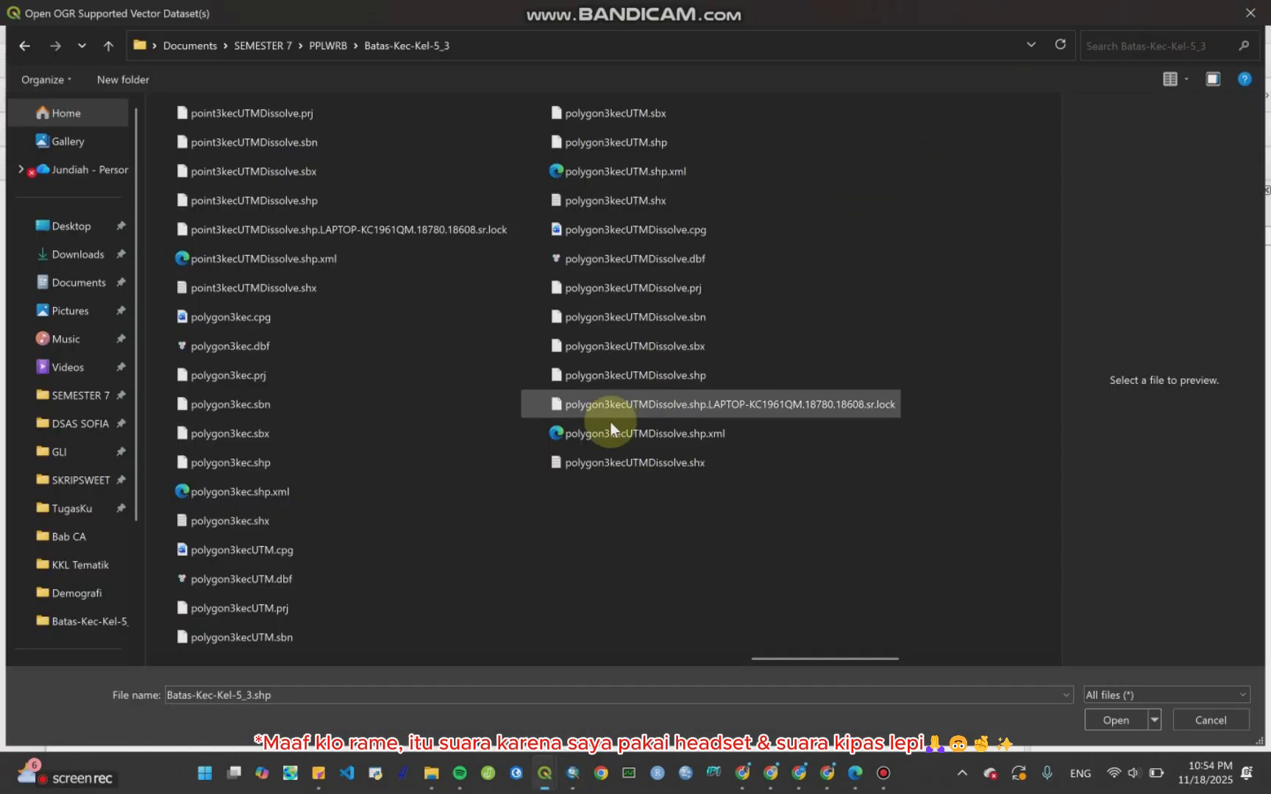
pyautogui.click(669, 375)
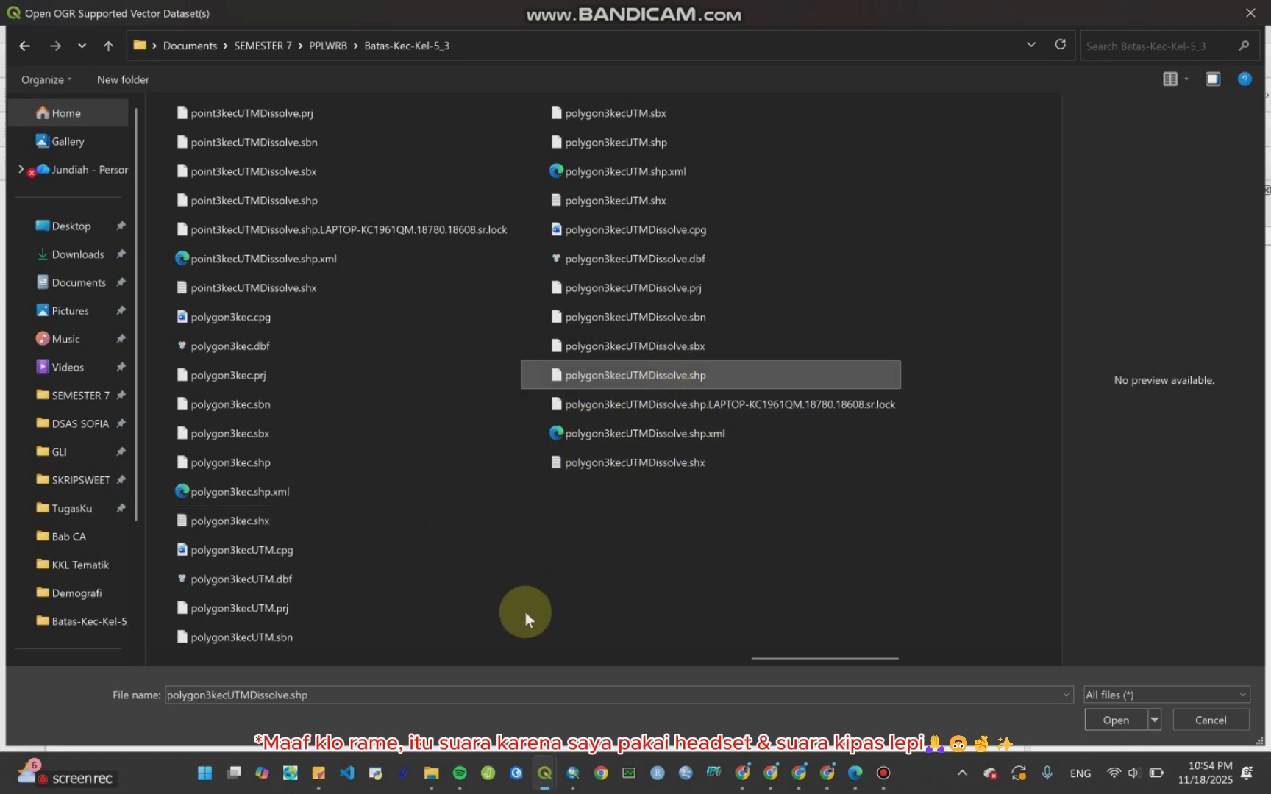
pyautogui.click(1132, 717)
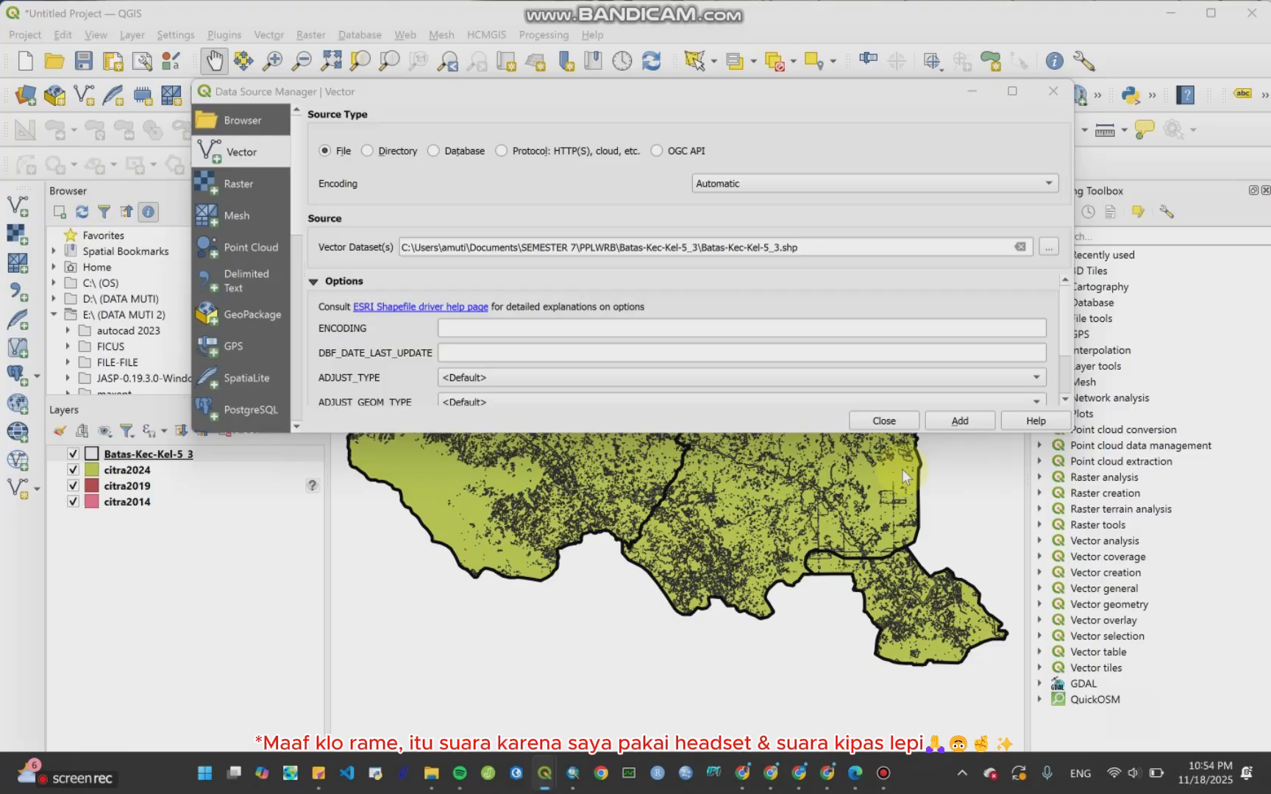
pyautogui.click(970, 414)
# Step: Add point3kecUTMDissolve.shp from the same Batas-Kec-Kel-5_3 folder as a vector layer
pyautogui.click(1049, 247)
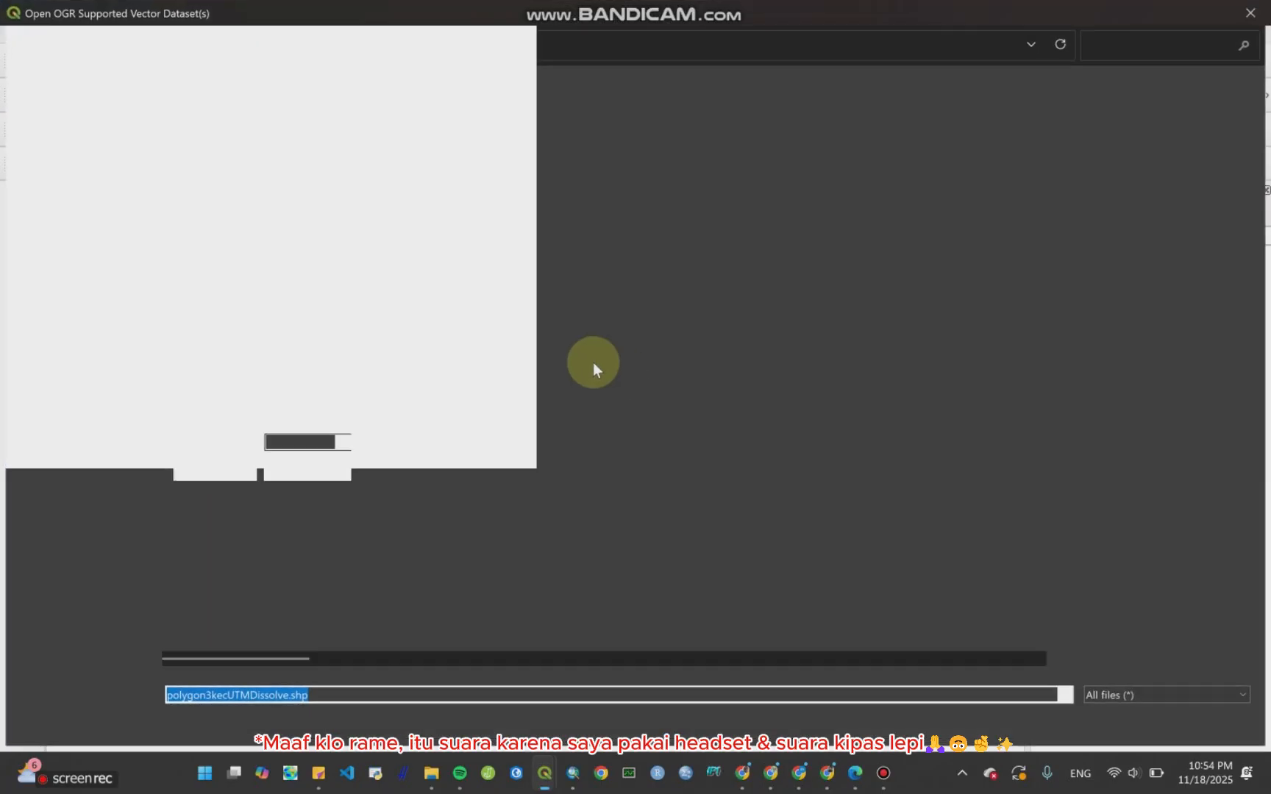
pyautogui.hscroll(3, 441, 559)
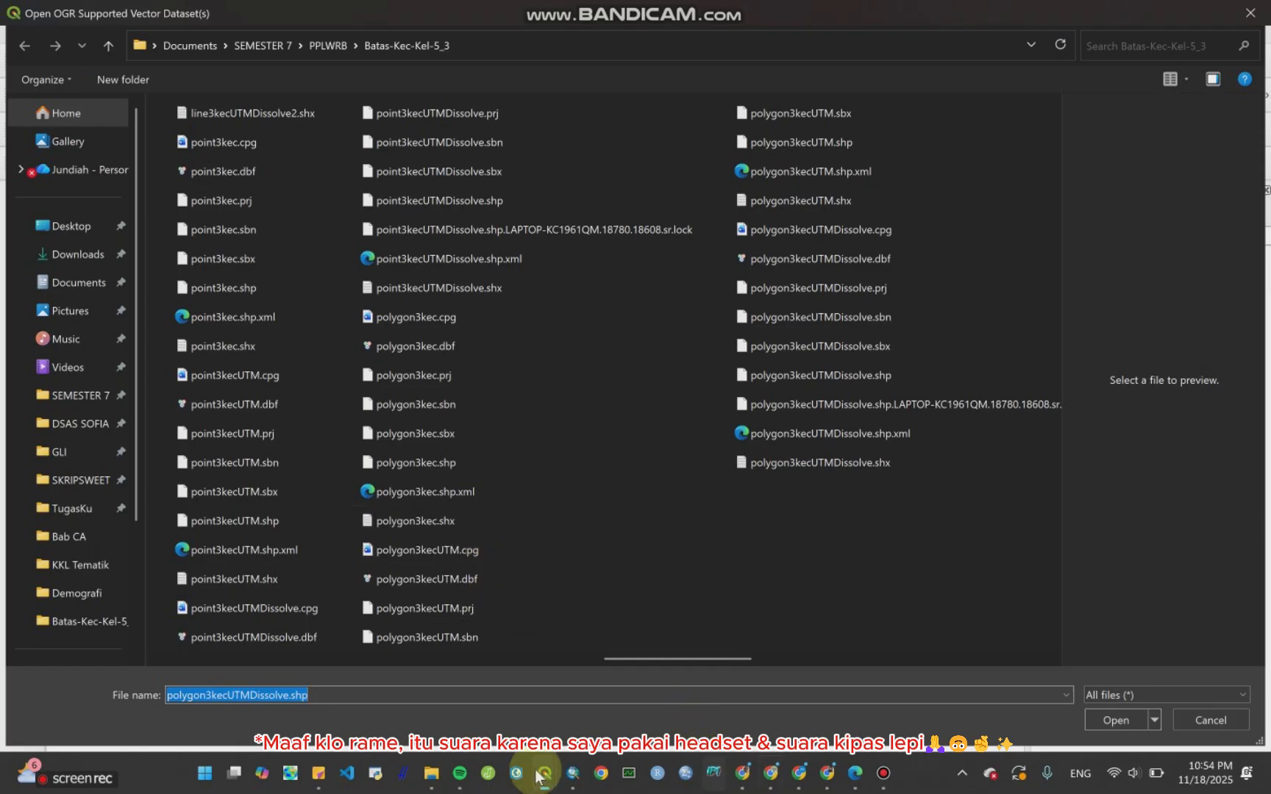
pyautogui.click(573, 780)
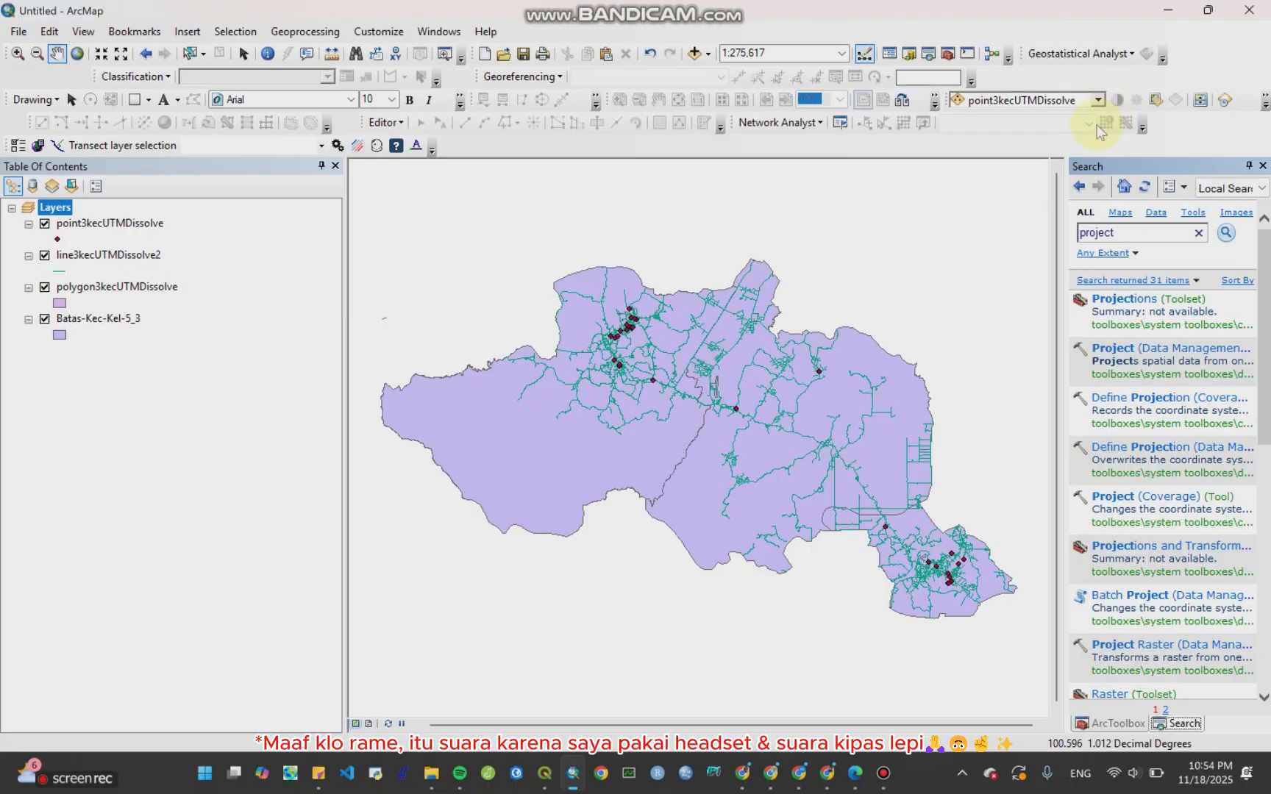
pyautogui.click(1168, 11)
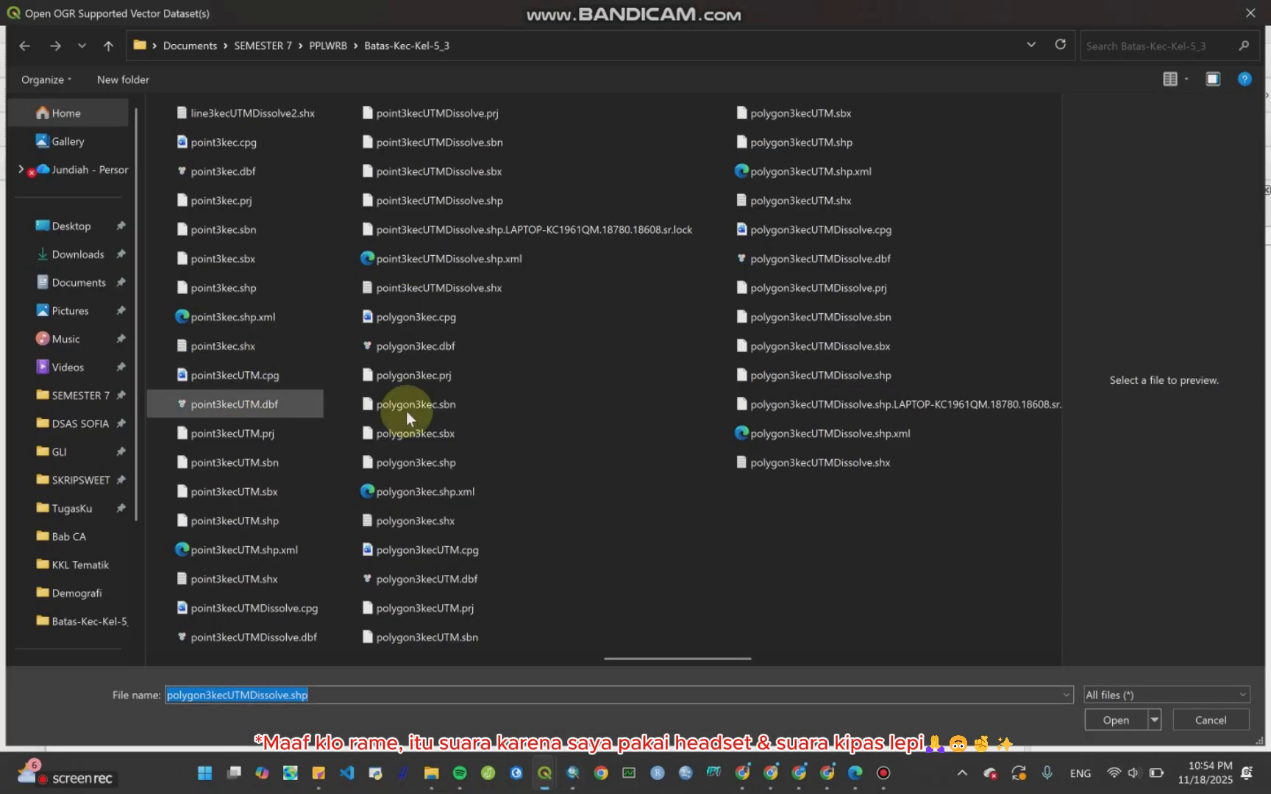
pyautogui.click(488, 202)
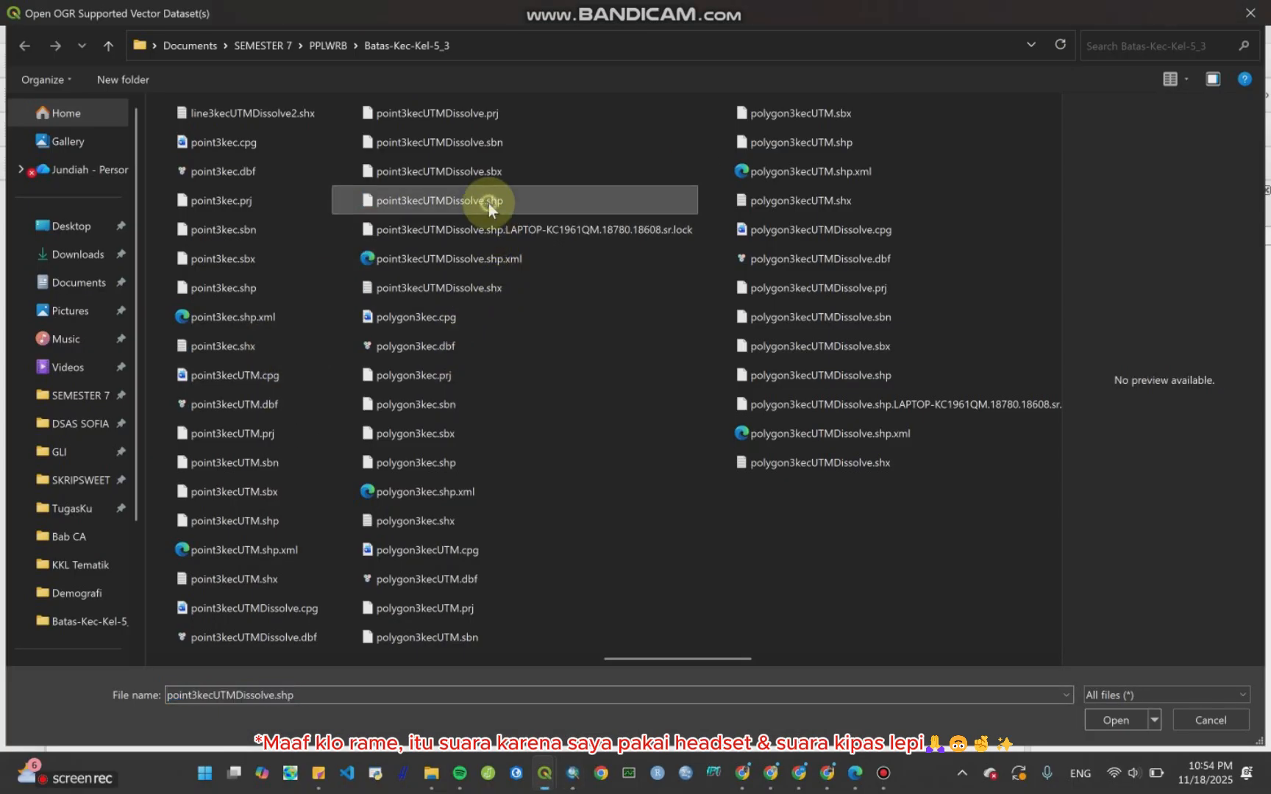
pyautogui.click(1109, 725)
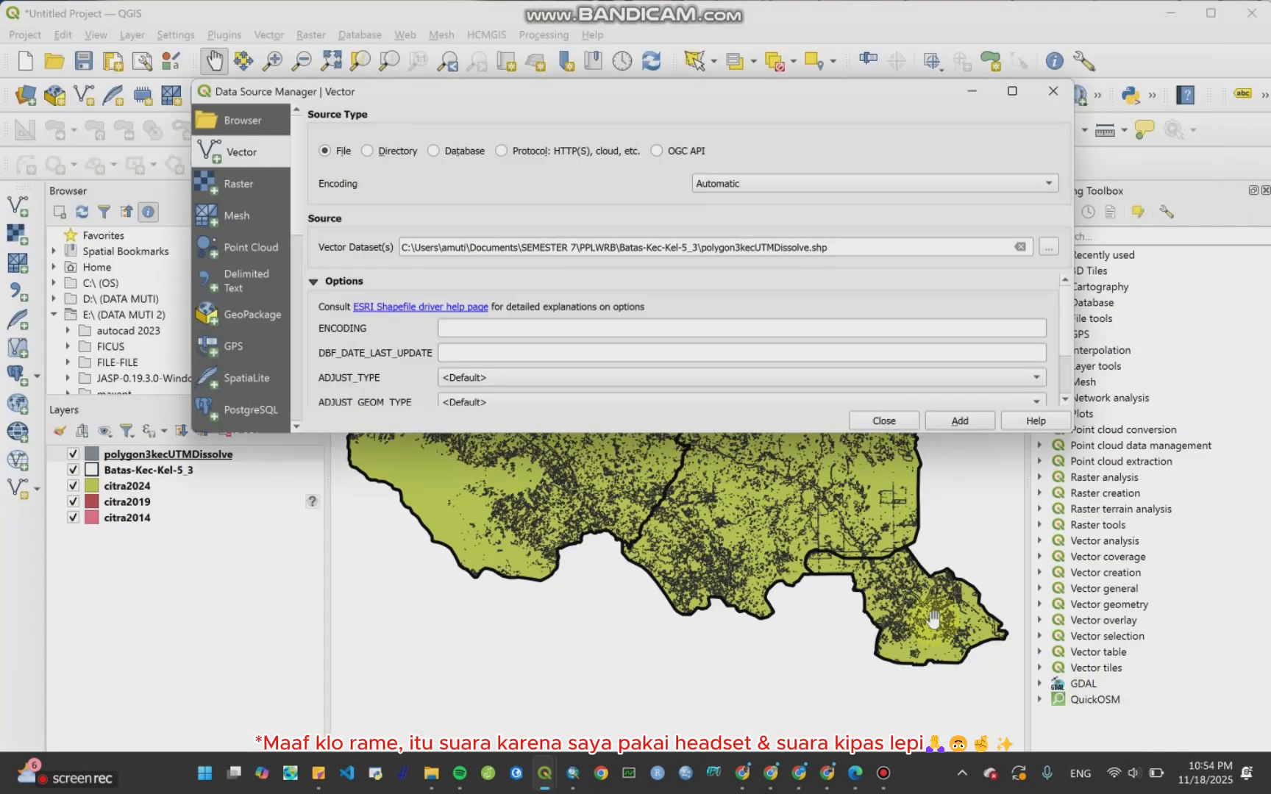
pyautogui.click(960, 420)
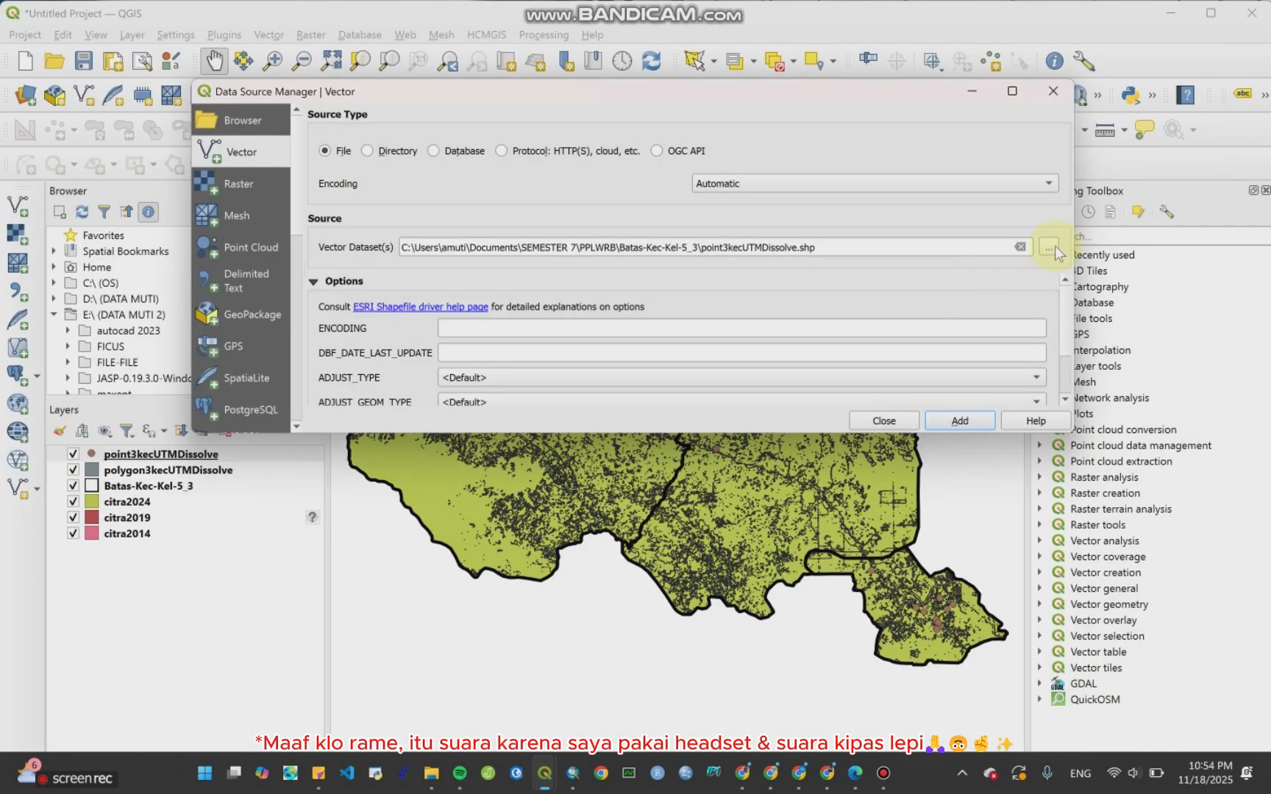
# Step: Add line3kecUTMDissolve2.shp from the Batas-Kec-Kel-5_3 folder as a vector layer and close the data source dialog
pyautogui.click(573, 773)
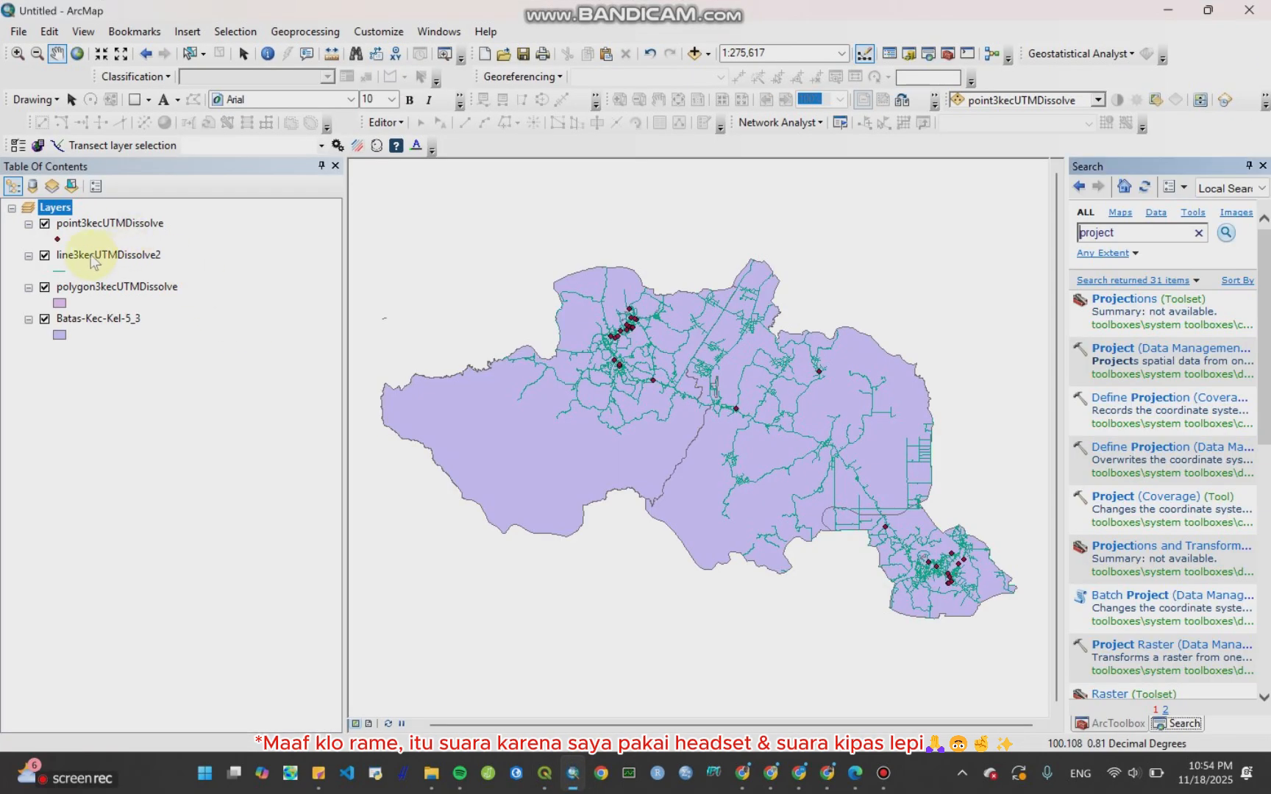
pyautogui.click(1167, 12)
pyautogui.click(1049, 248)
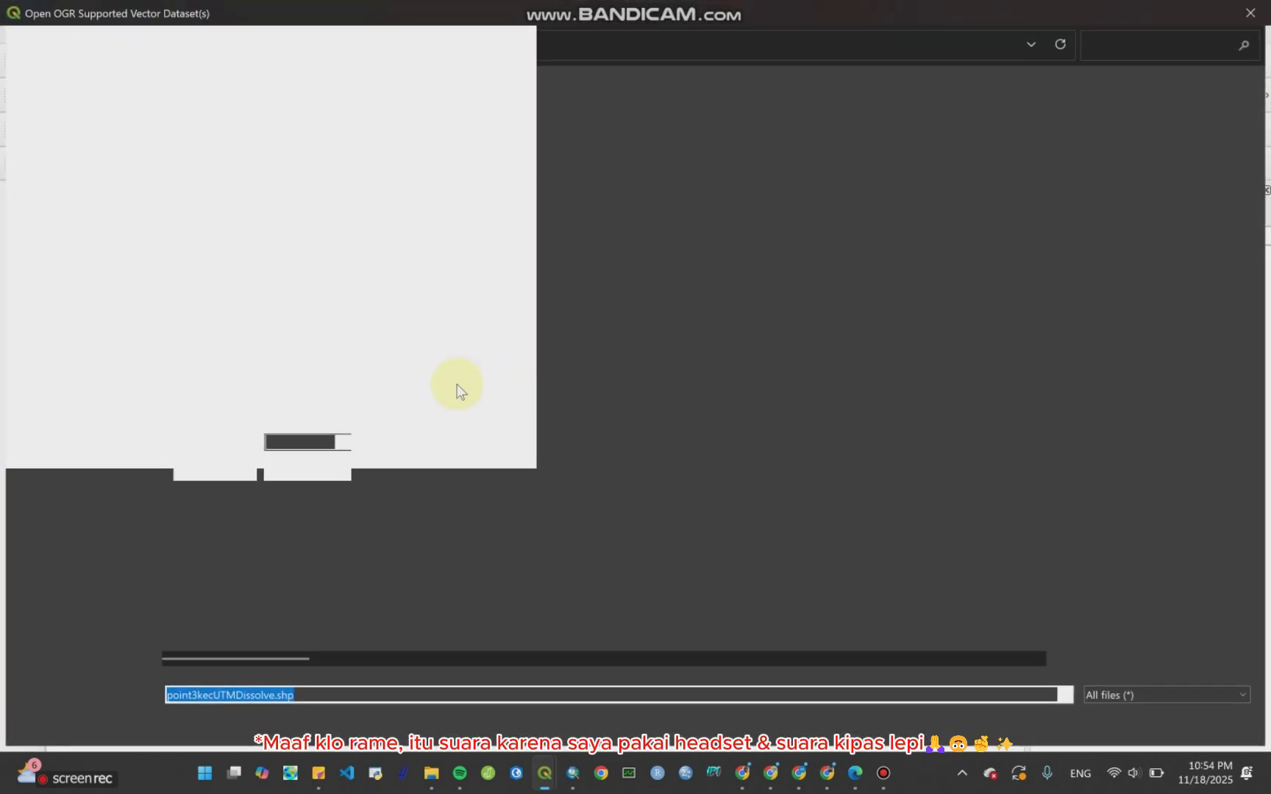
pyautogui.scroll(-3, 728, 471)
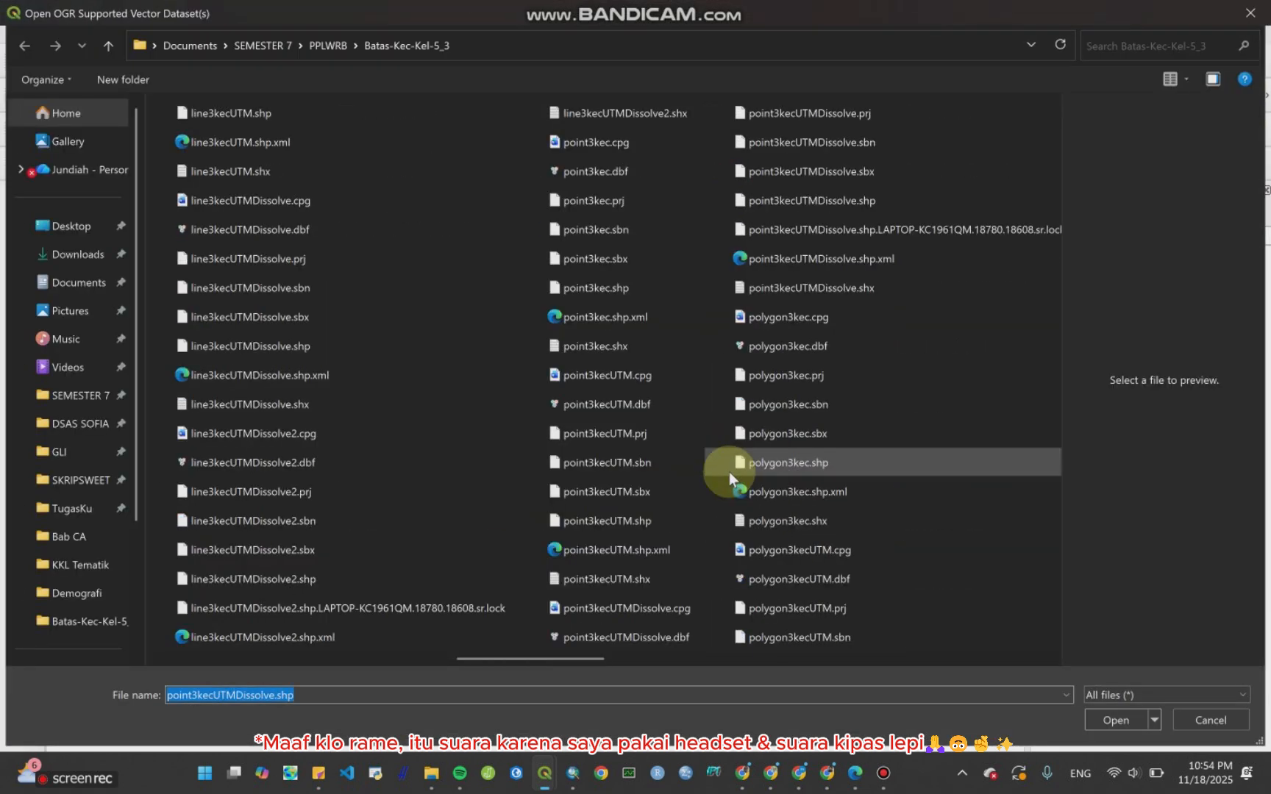
pyautogui.click(323, 581)
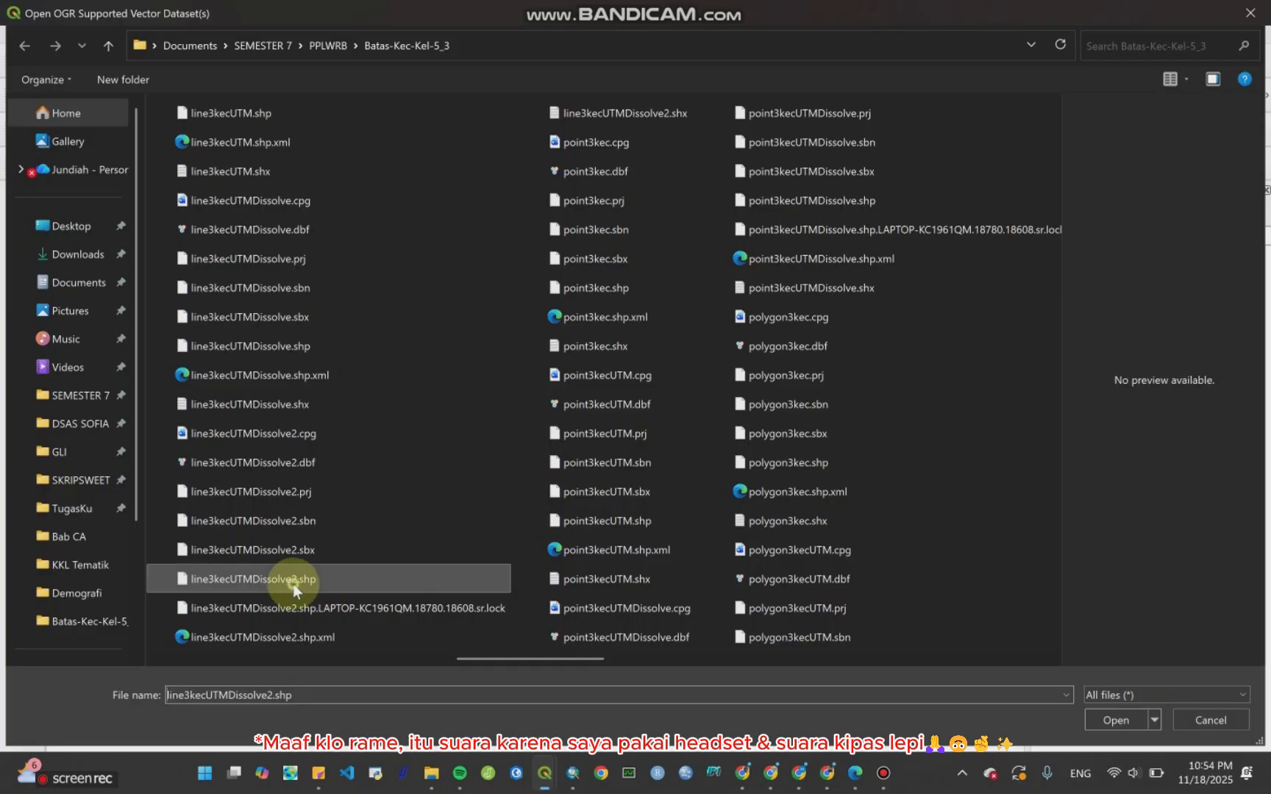
pyautogui.click(1116, 721)
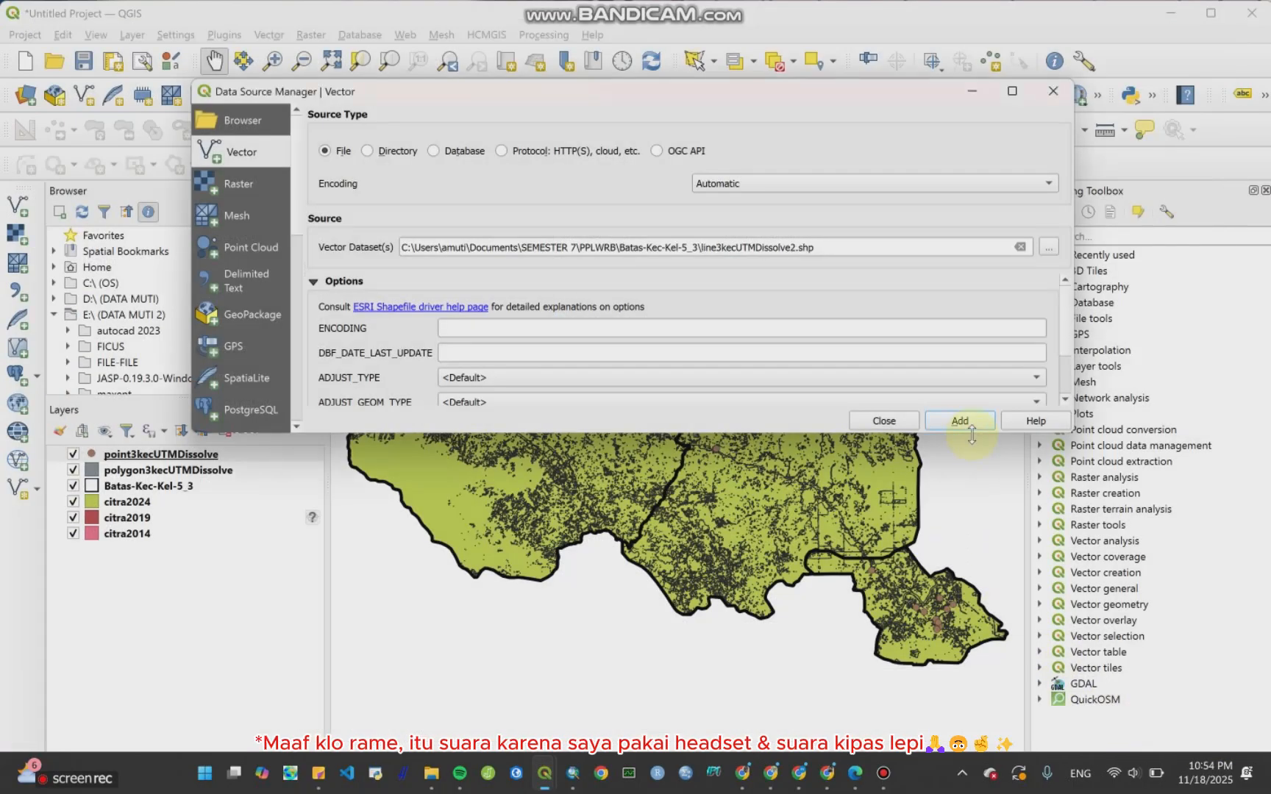
pyautogui.click(959, 421)
pyautogui.click(885, 420)
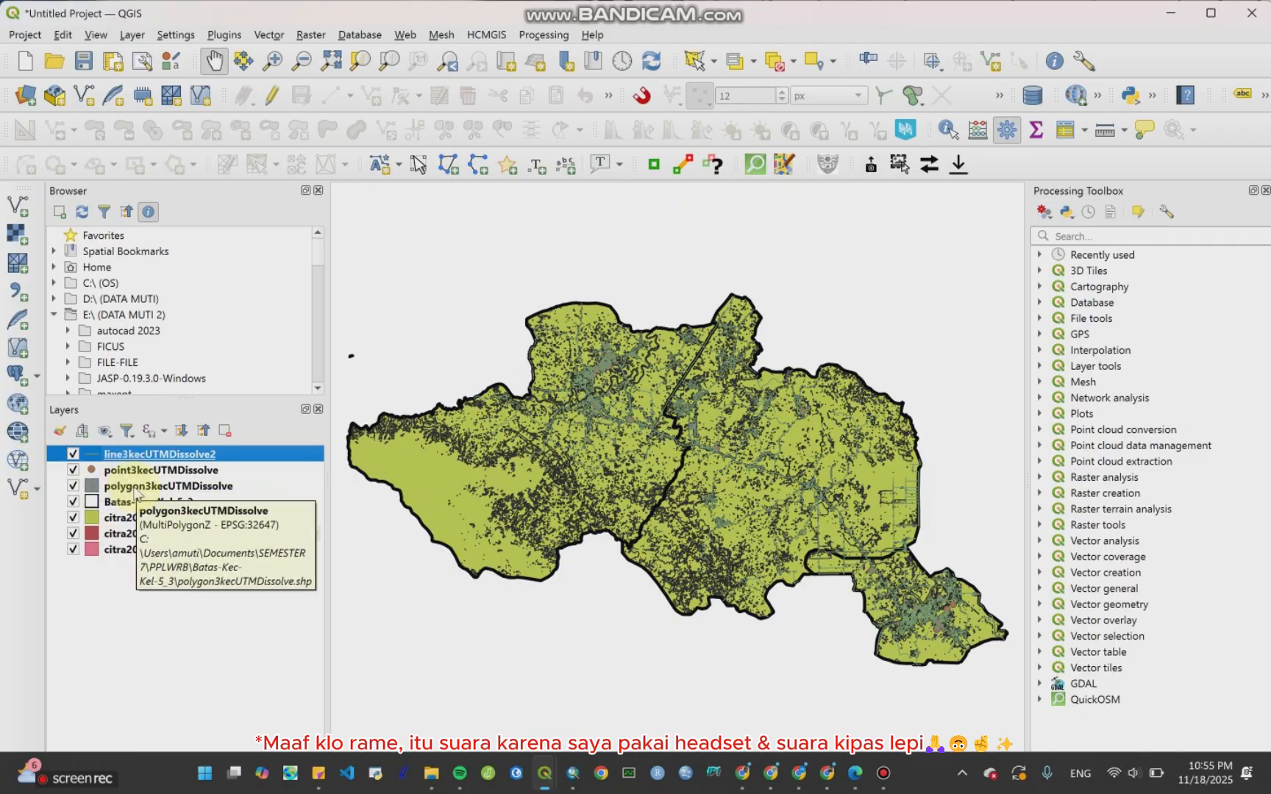
# Step: Recolour the line3kecUTMDissolve2 layer's line symbol red
pyautogui.click(94, 487)
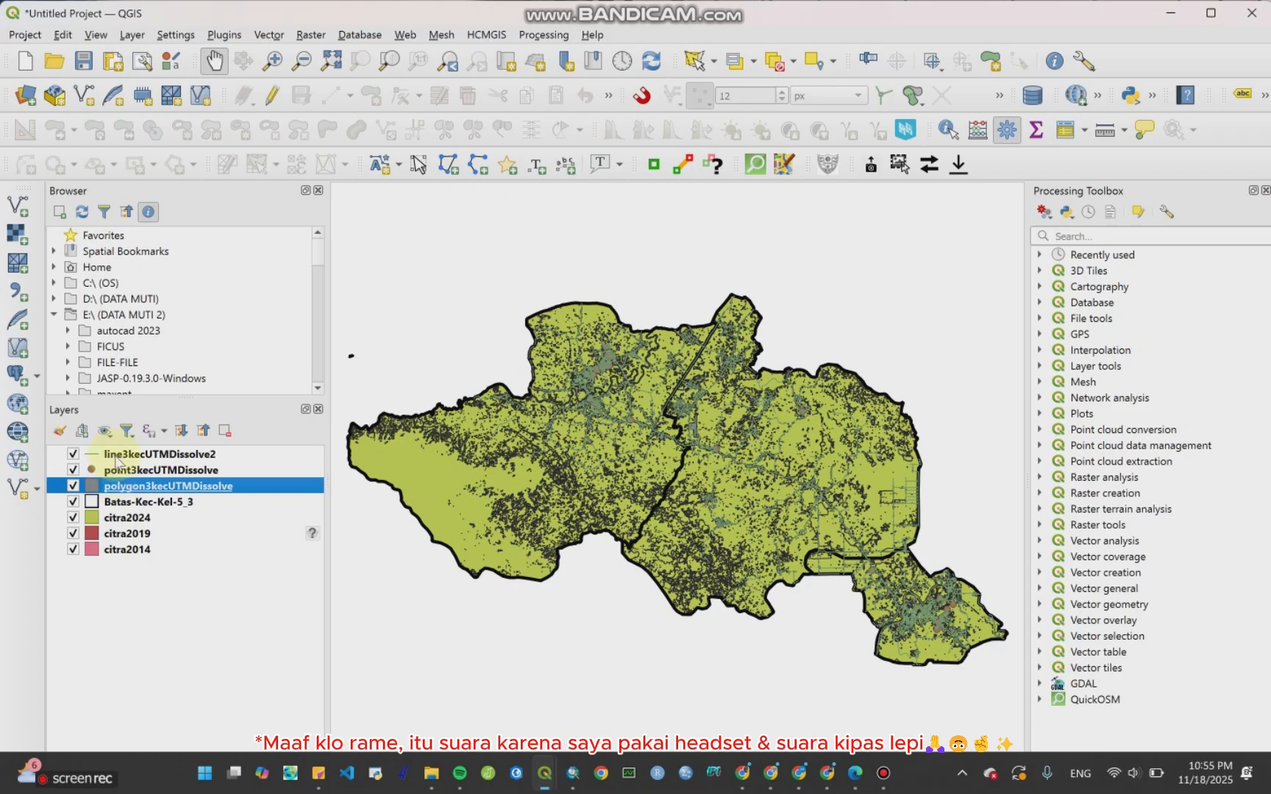
pyautogui.click(116, 457)
pyautogui.rightClick(116, 457)
pyautogui.press('Escape')
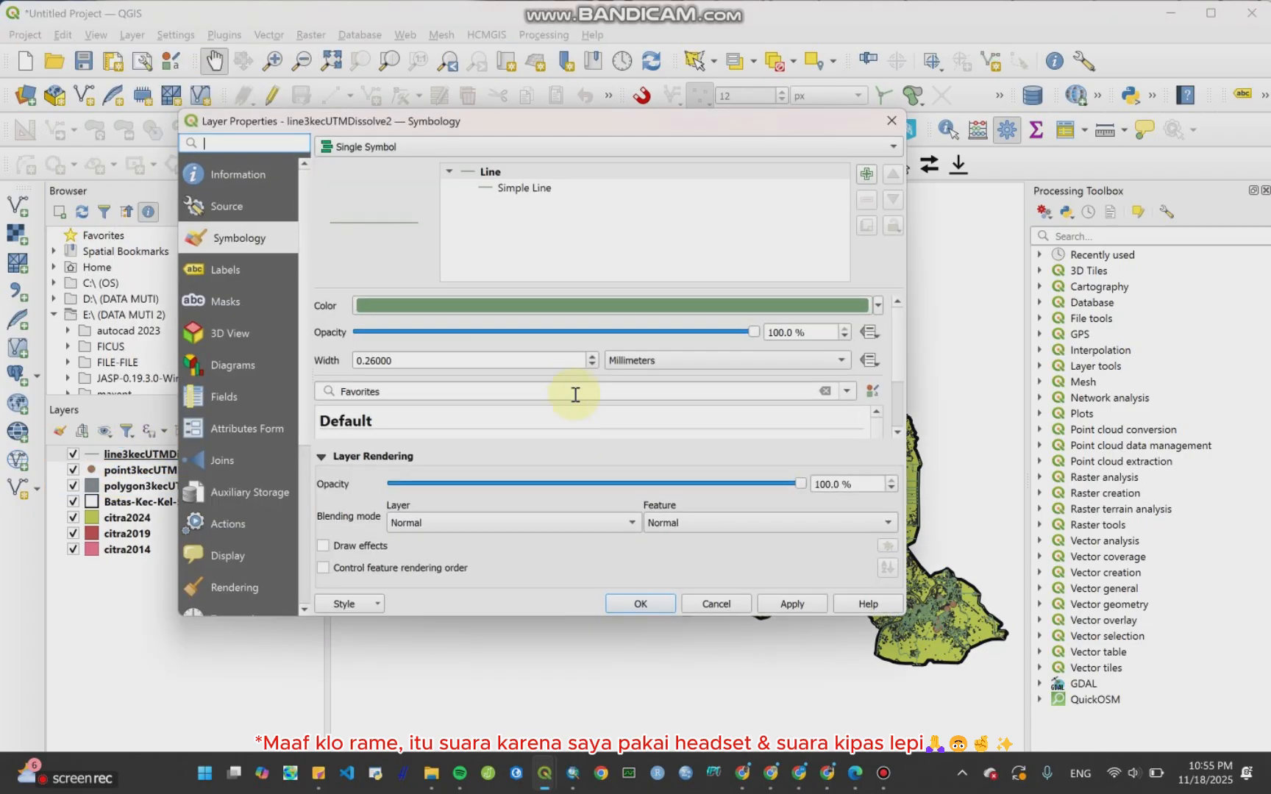
pyautogui.click(876, 305)
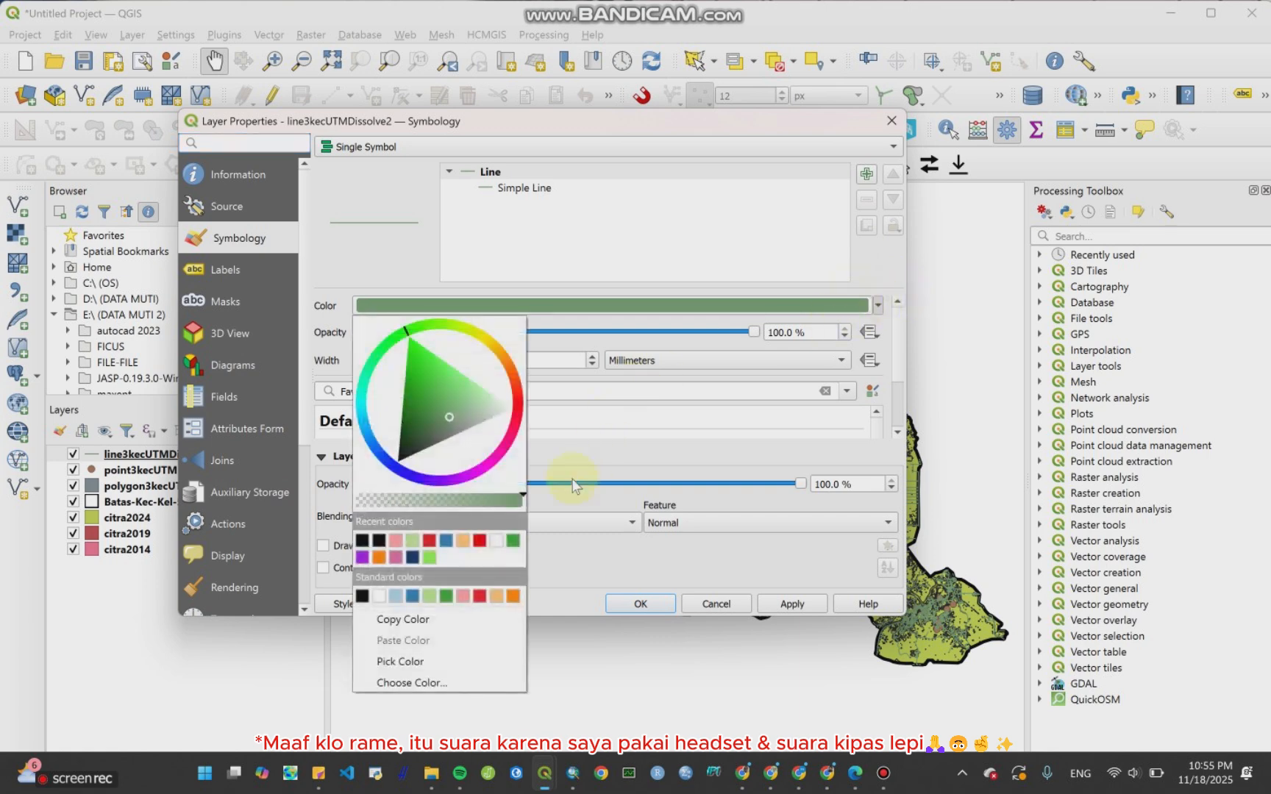
pyautogui.click(479, 537)
pyautogui.click(643, 605)
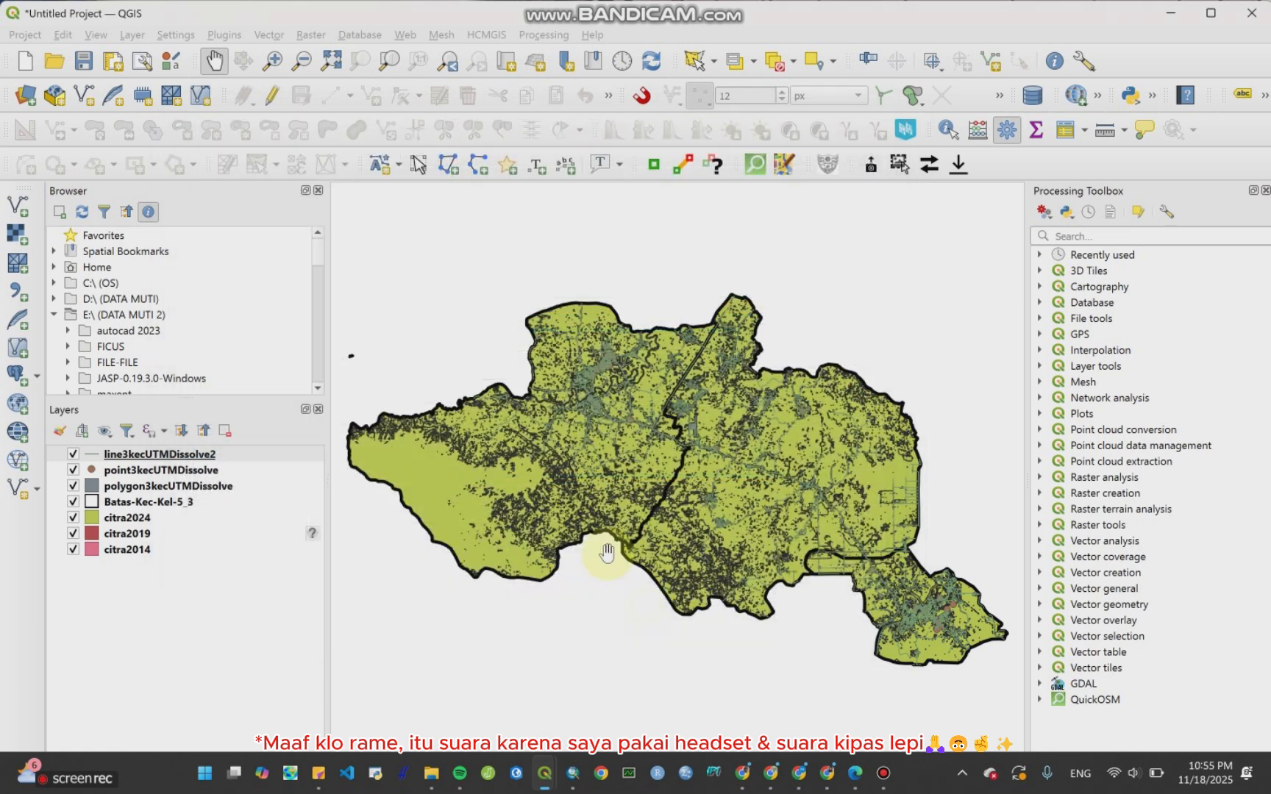
# Step: Recolour the point3kecUTMDissolve layer's marker light orange and move the layer to the top of the layer list
pyautogui.click(140, 471)
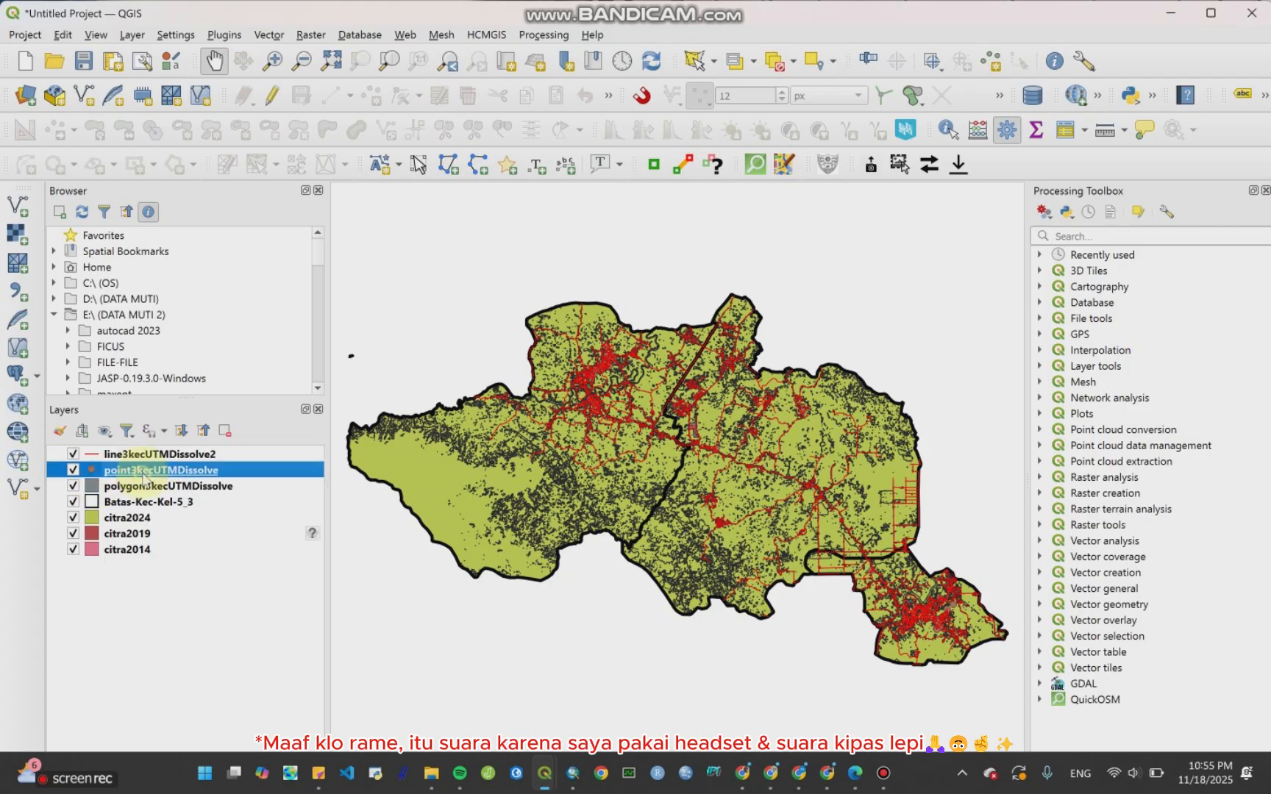
pyautogui.rightClick(141, 473)
pyautogui.click(203, 469)
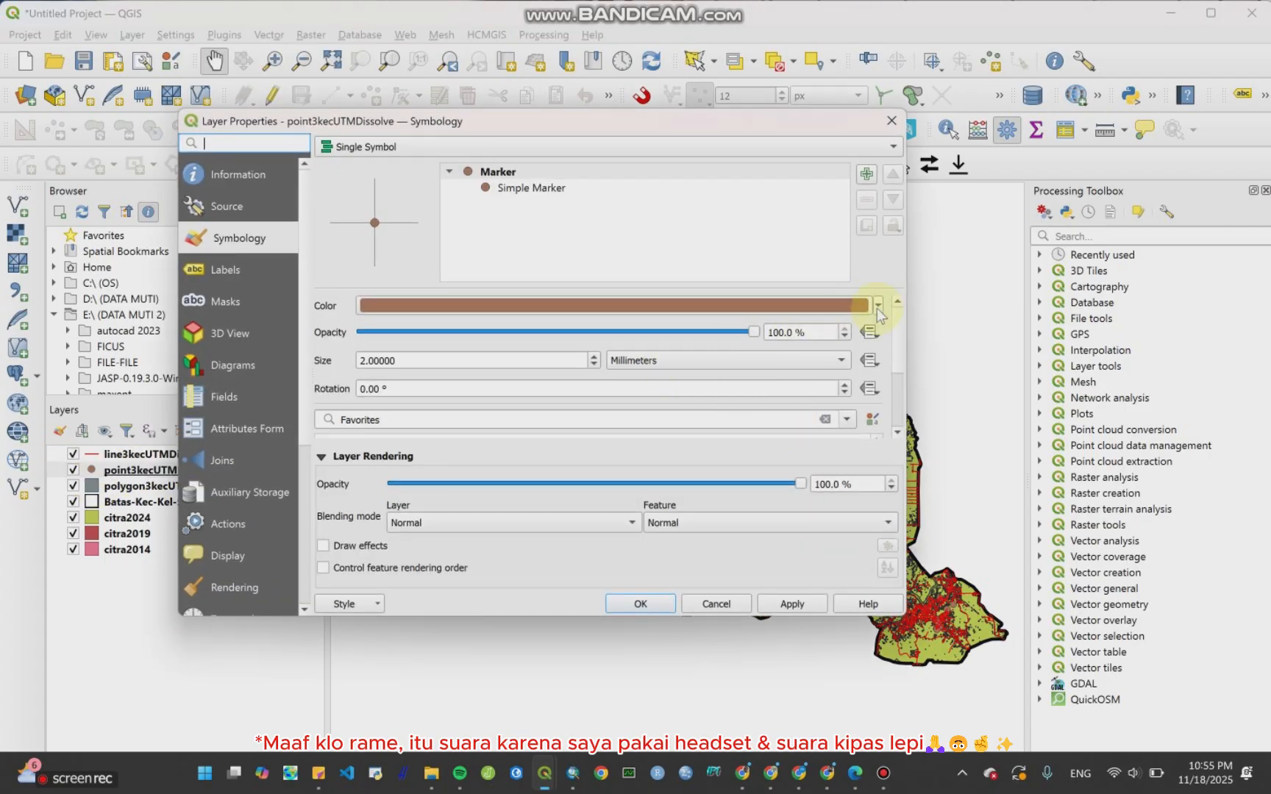
pyautogui.click(878, 306)
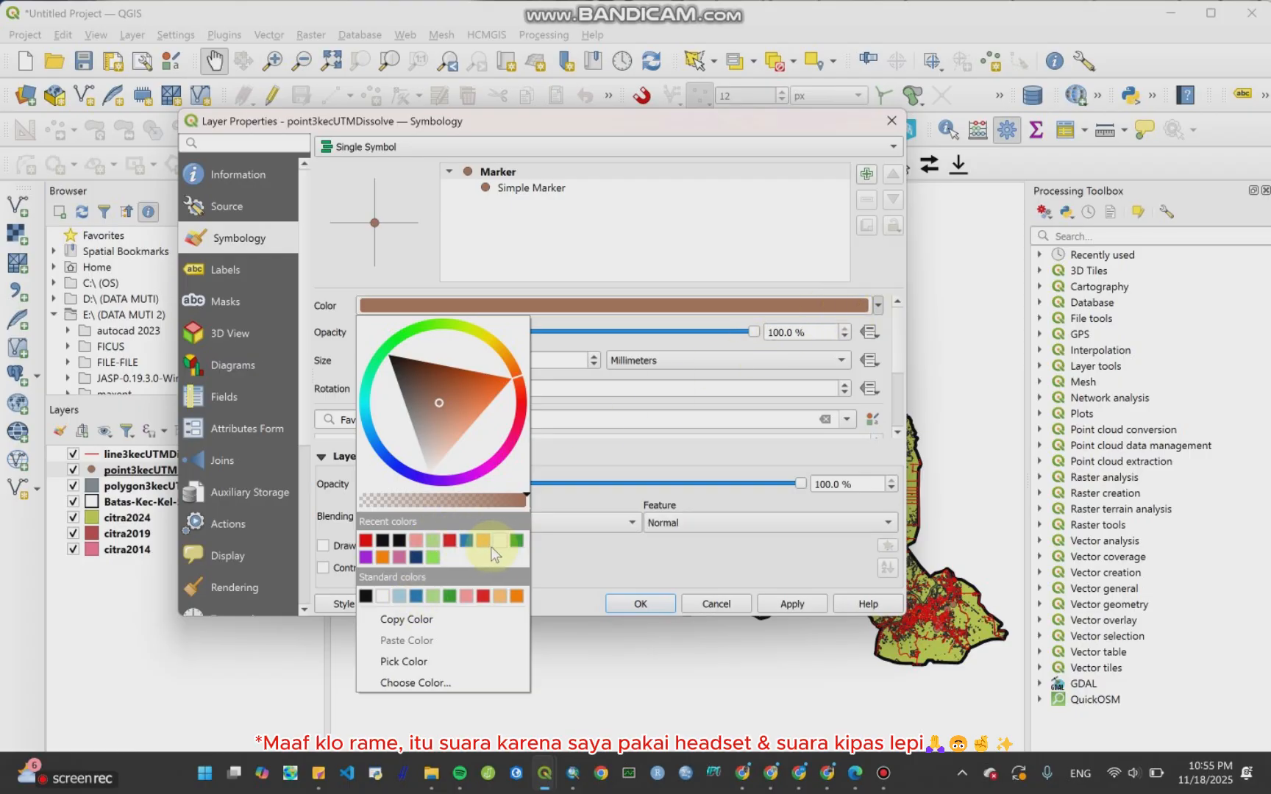
pyautogui.click(449, 595)
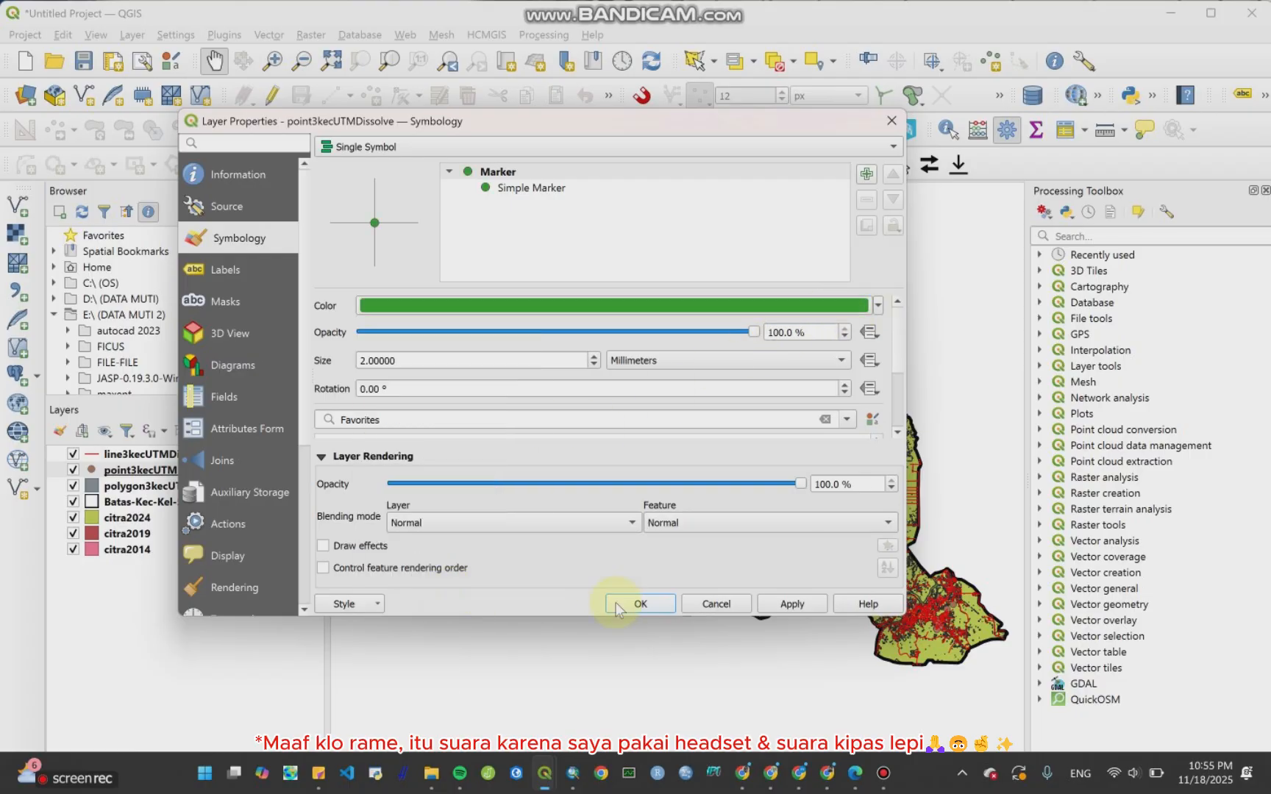
pyautogui.click(878, 306)
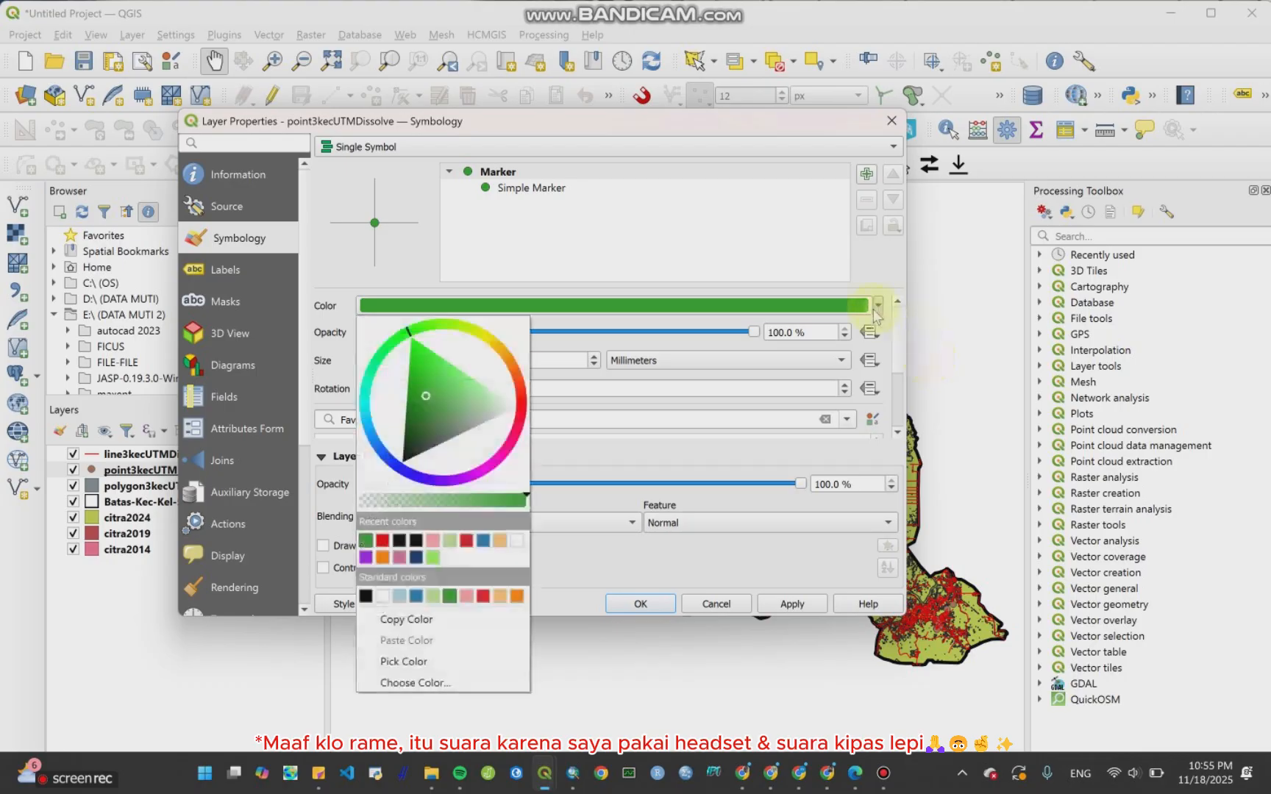
pyautogui.click(500, 541)
pyautogui.click(637, 604)
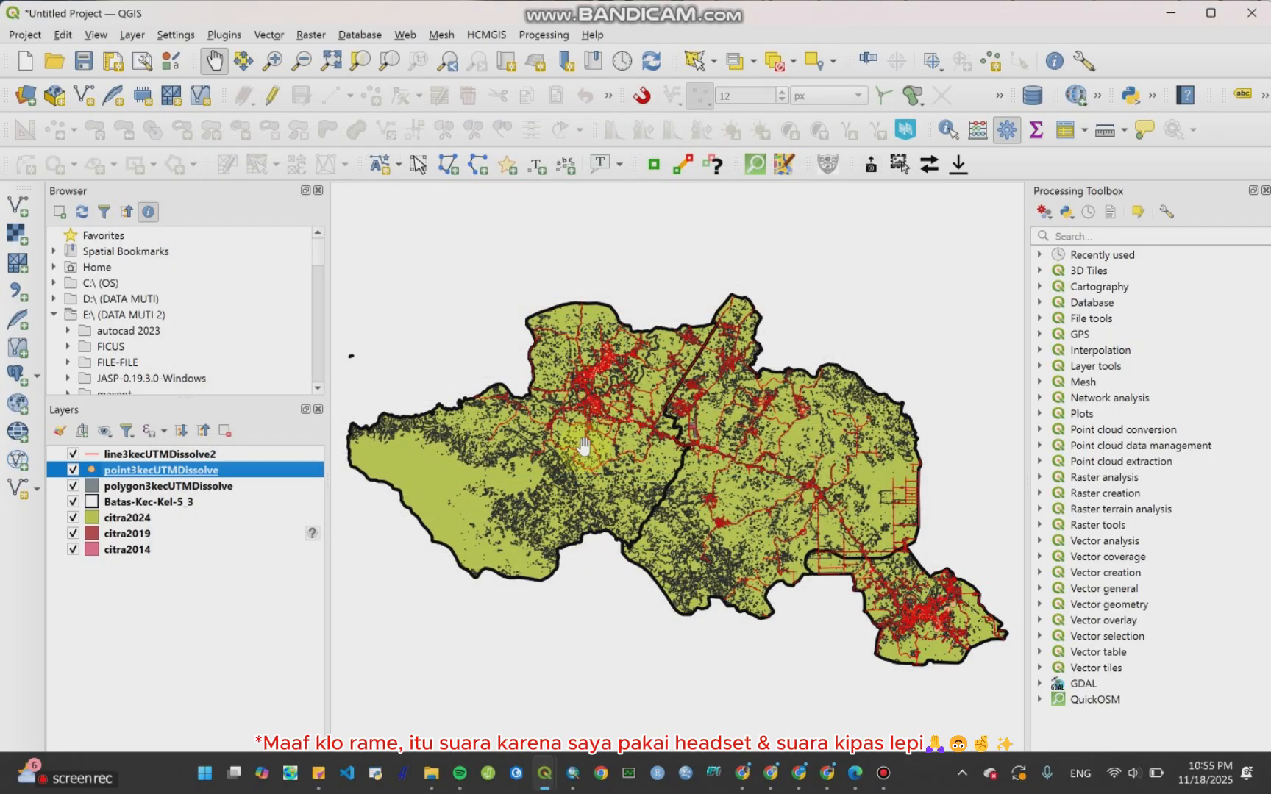
pyautogui.moveTo(176, 475); pyautogui.dragTo(173, 450)
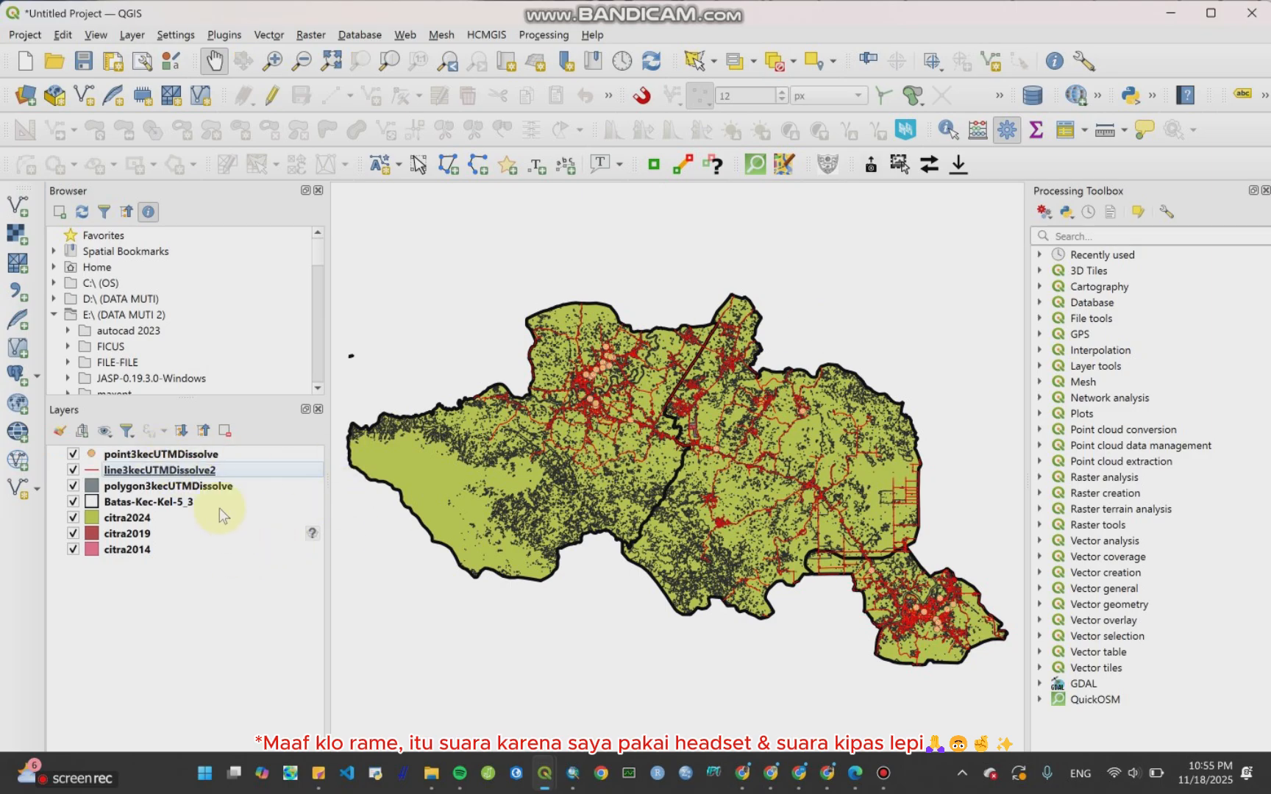
# Step: Recolour the polygon3kecUTMDissolve layer's fill dark blue
pyautogui.click(187, 490)
pyautogui.rightClick(185, 489)
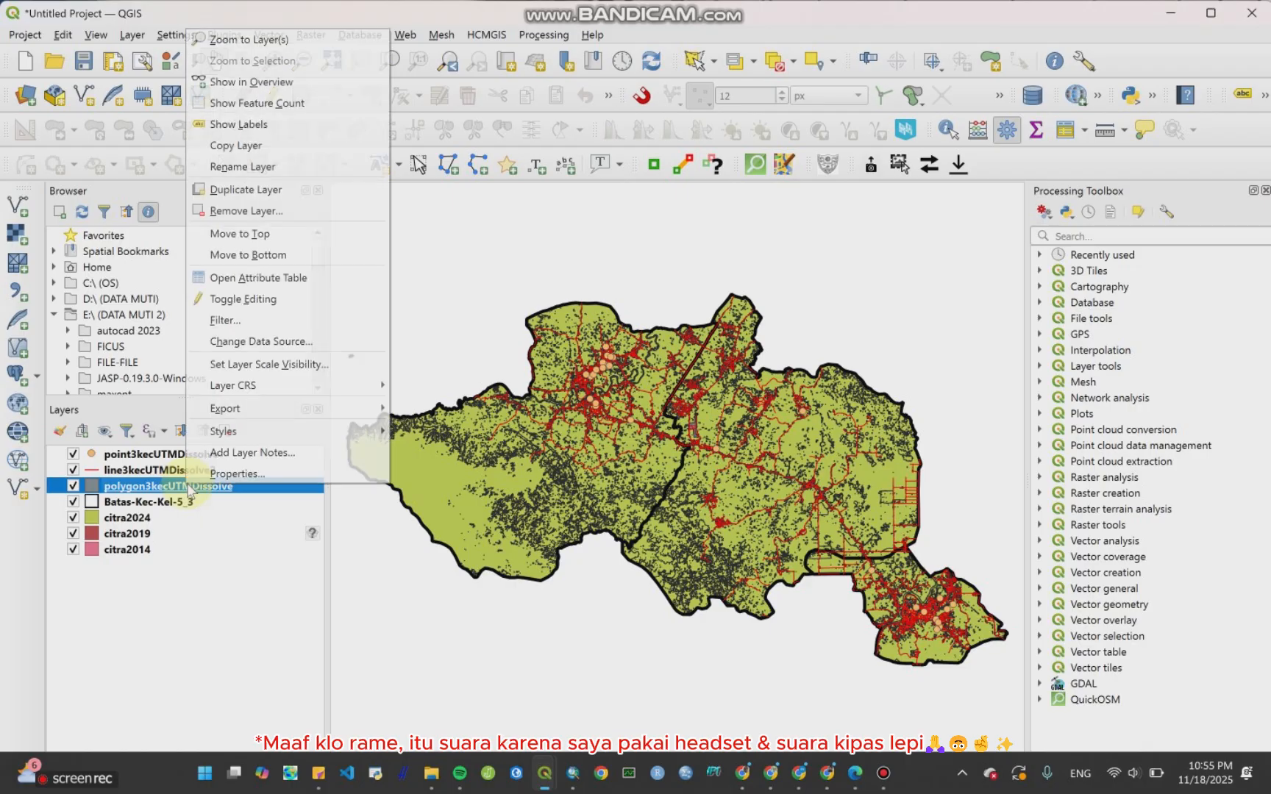
pyautogui.click(200, 476)
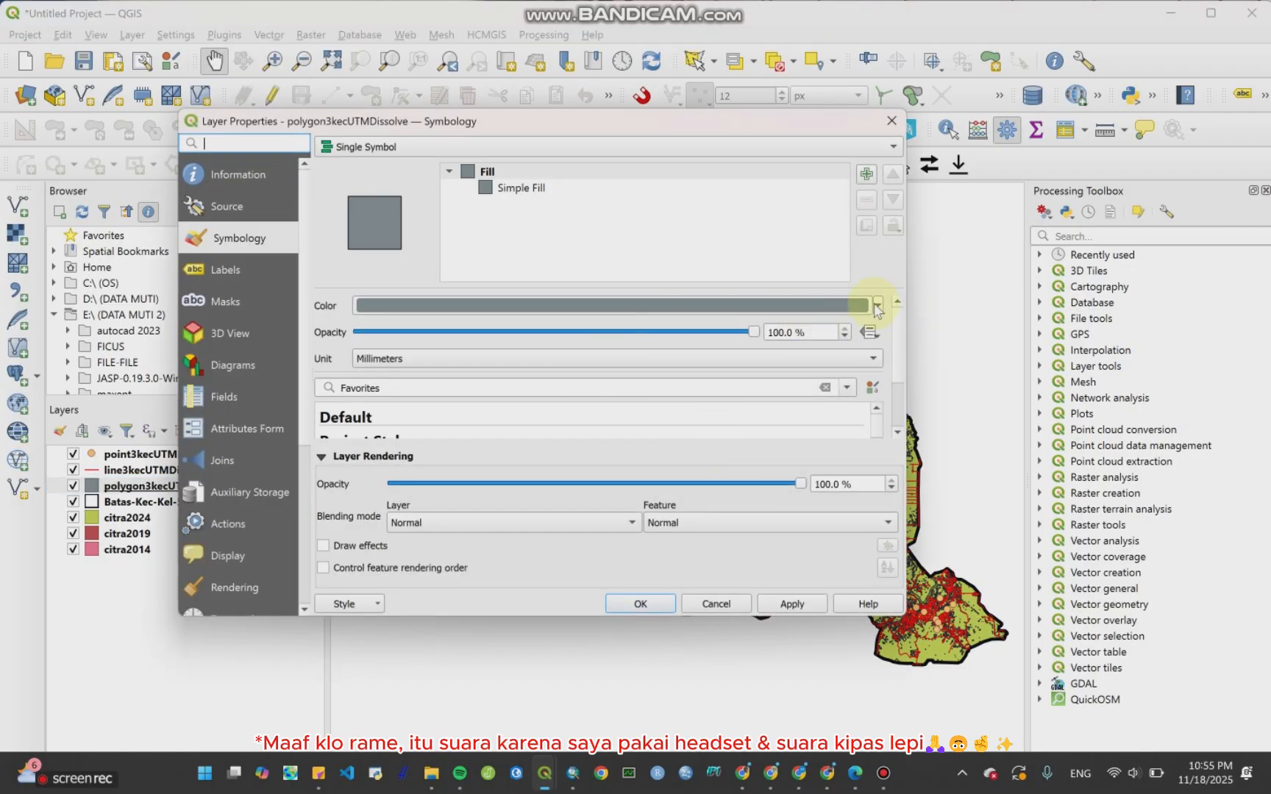
pyautogui.click(878, 308)
pyautogui.click(422, 568)
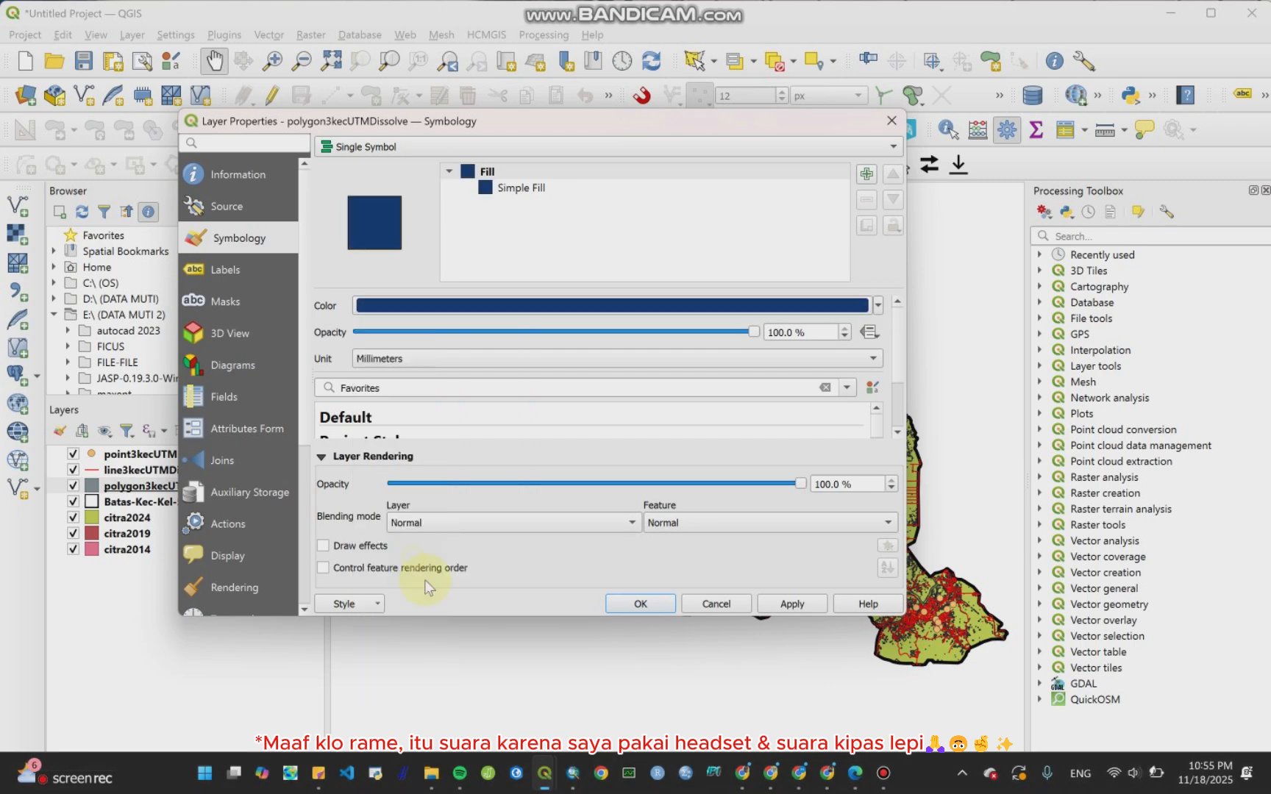
pyautogui.click(637, 604)
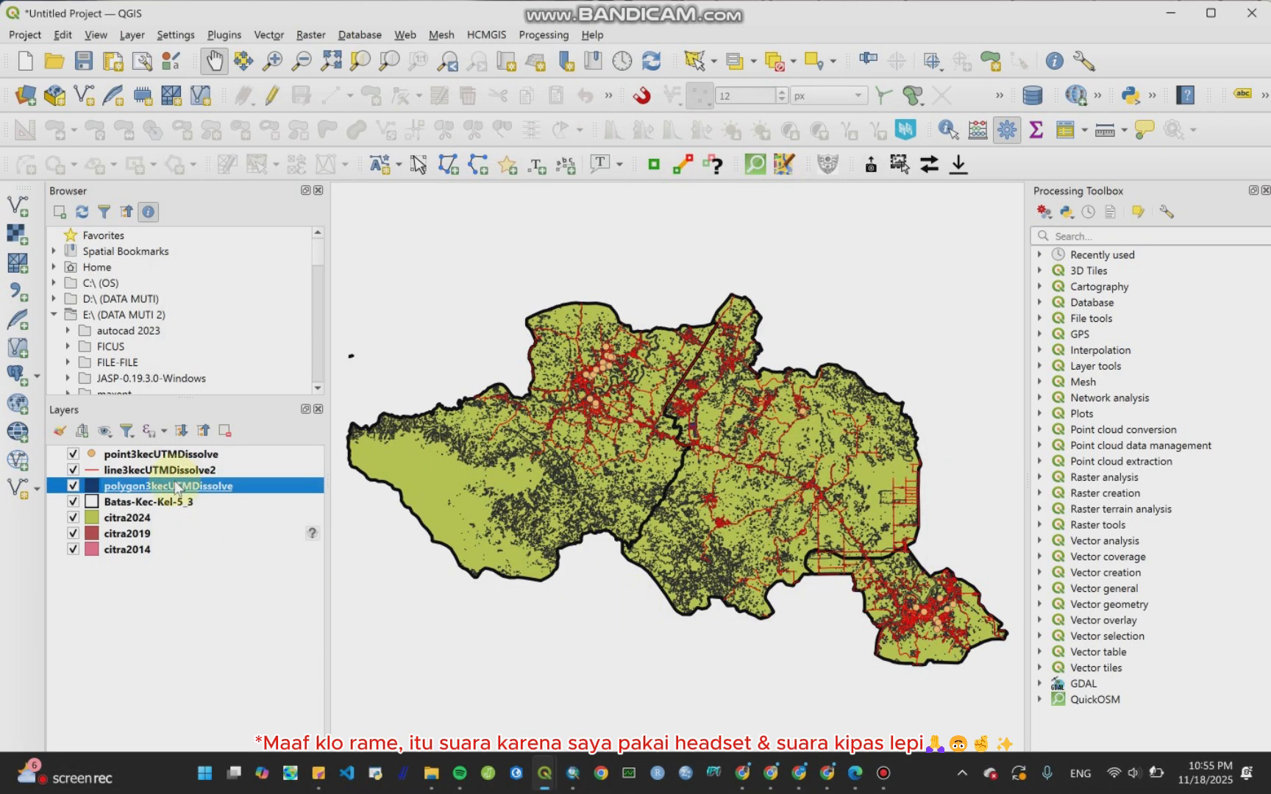
# Step: Reorder the layers, placing polygon3kecUTMDissolve above the line layer and Batas-Kec-Kel-5_3 at the top
pyautogui.moveTo(176, 487); pyautogui.dragTo(174, 474)
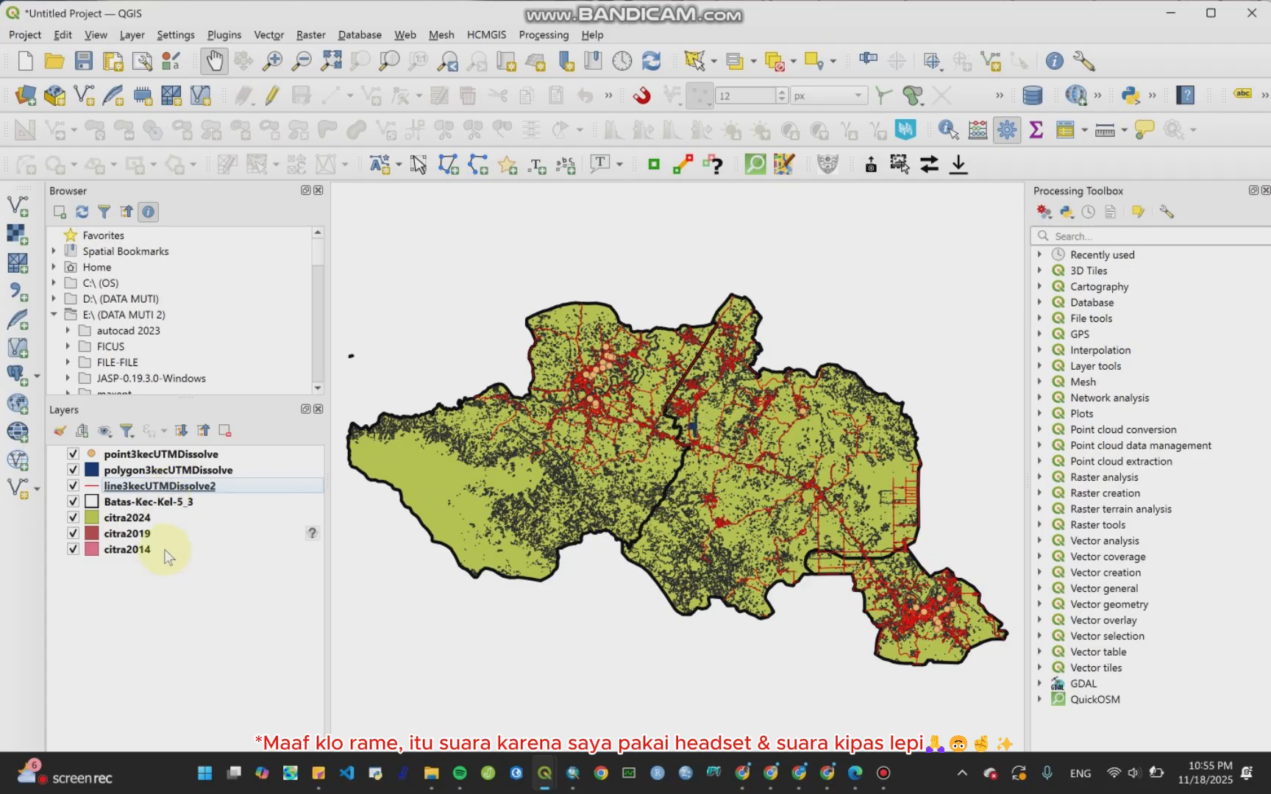
pyautogui.moveTo(176, 504); pyautogui.dragTo(181, 450)
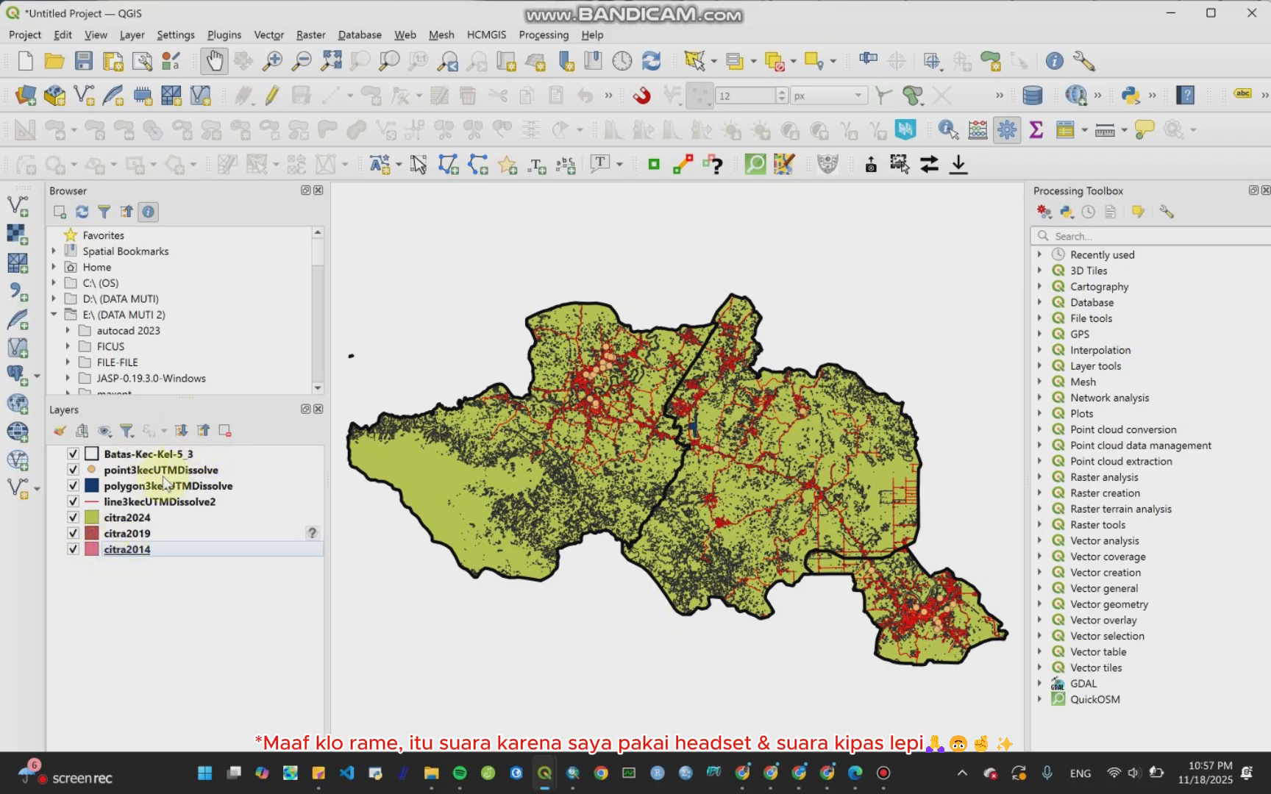
# Step: Enable editing on citra2014 and open its attribute table to inspect the land-cover classes
pyautogui.rightClick(145, 551)
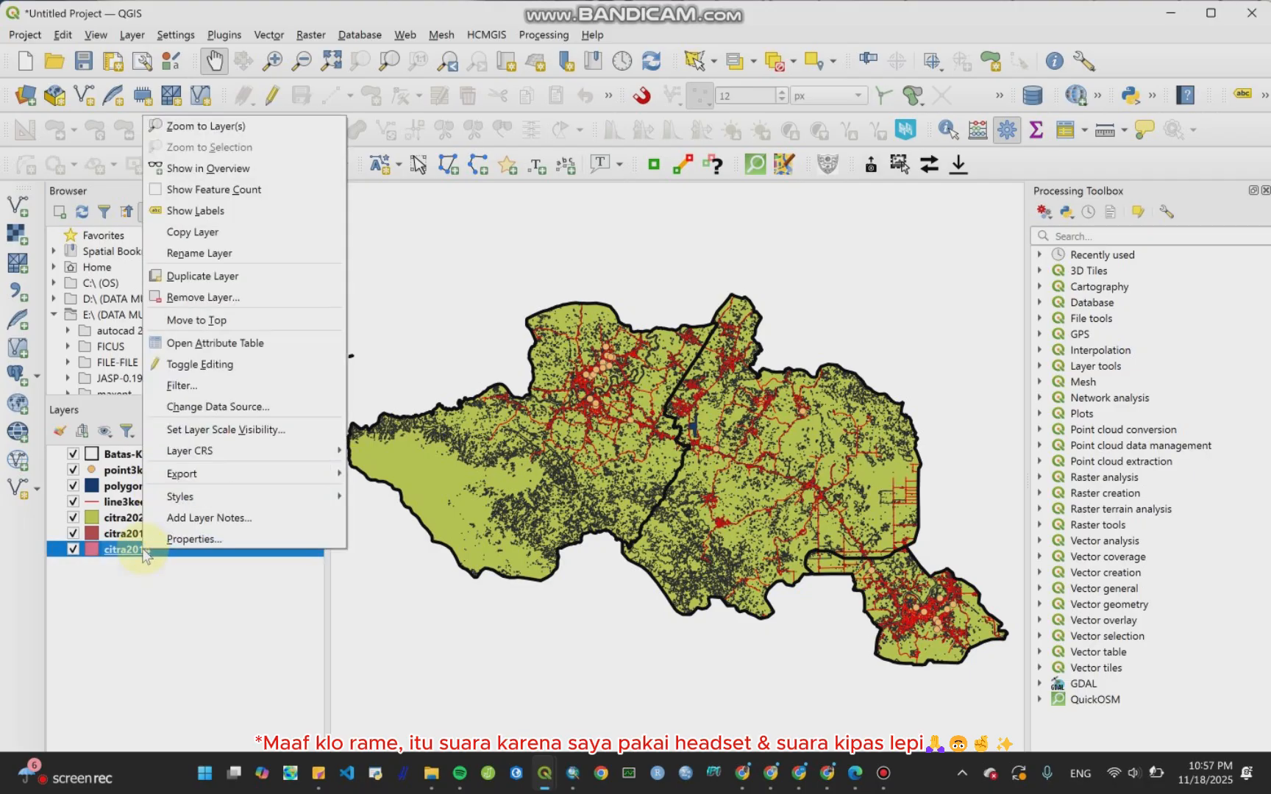
pyautogui.click(203, 365)
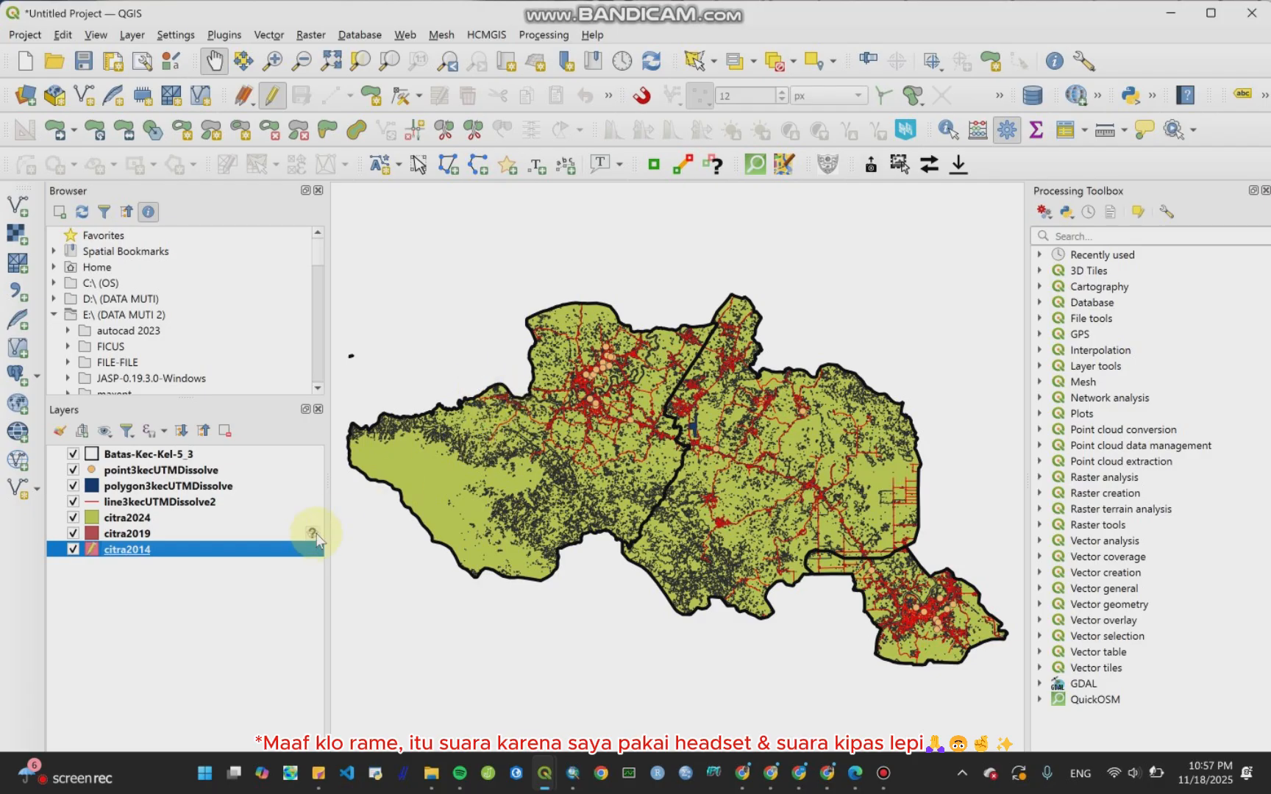
pyautogui.rightClick(245, 559)
pyautogui.click(297, 328)
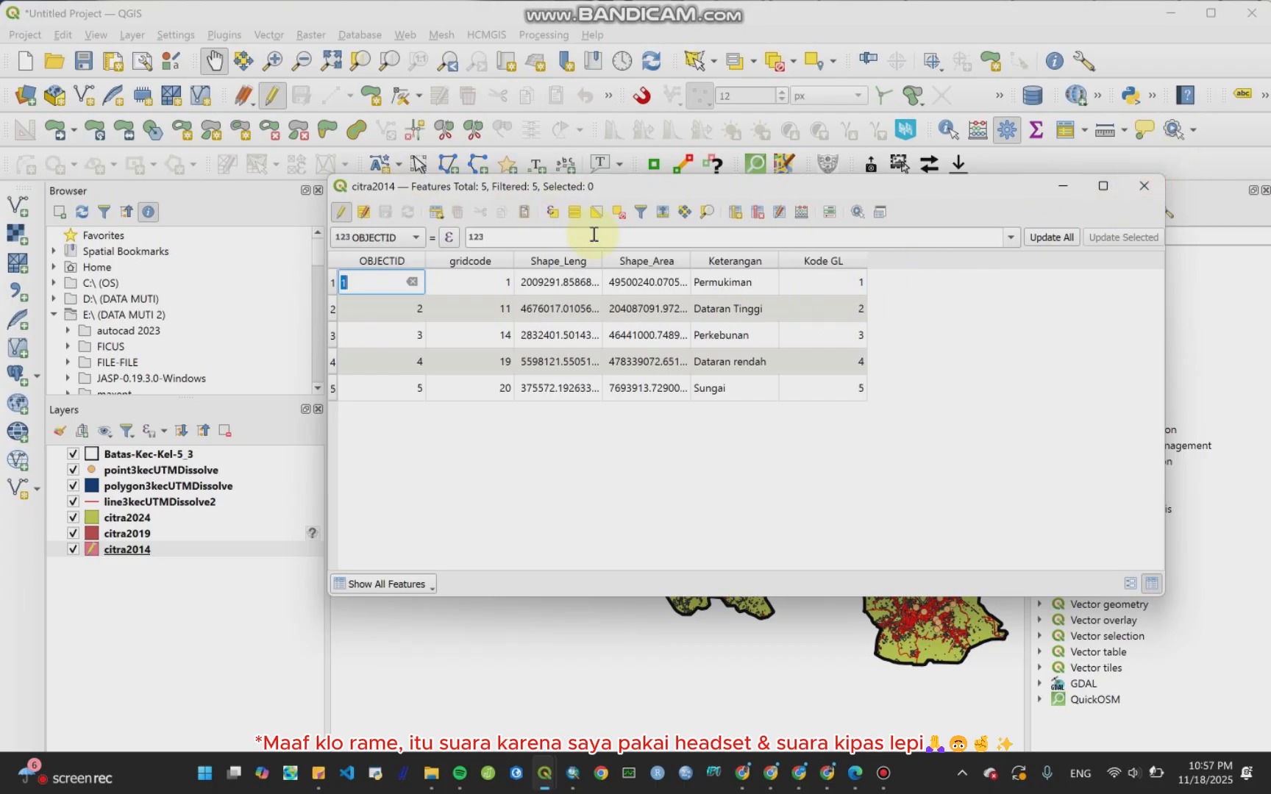
pyautogui.click(1144, 186)
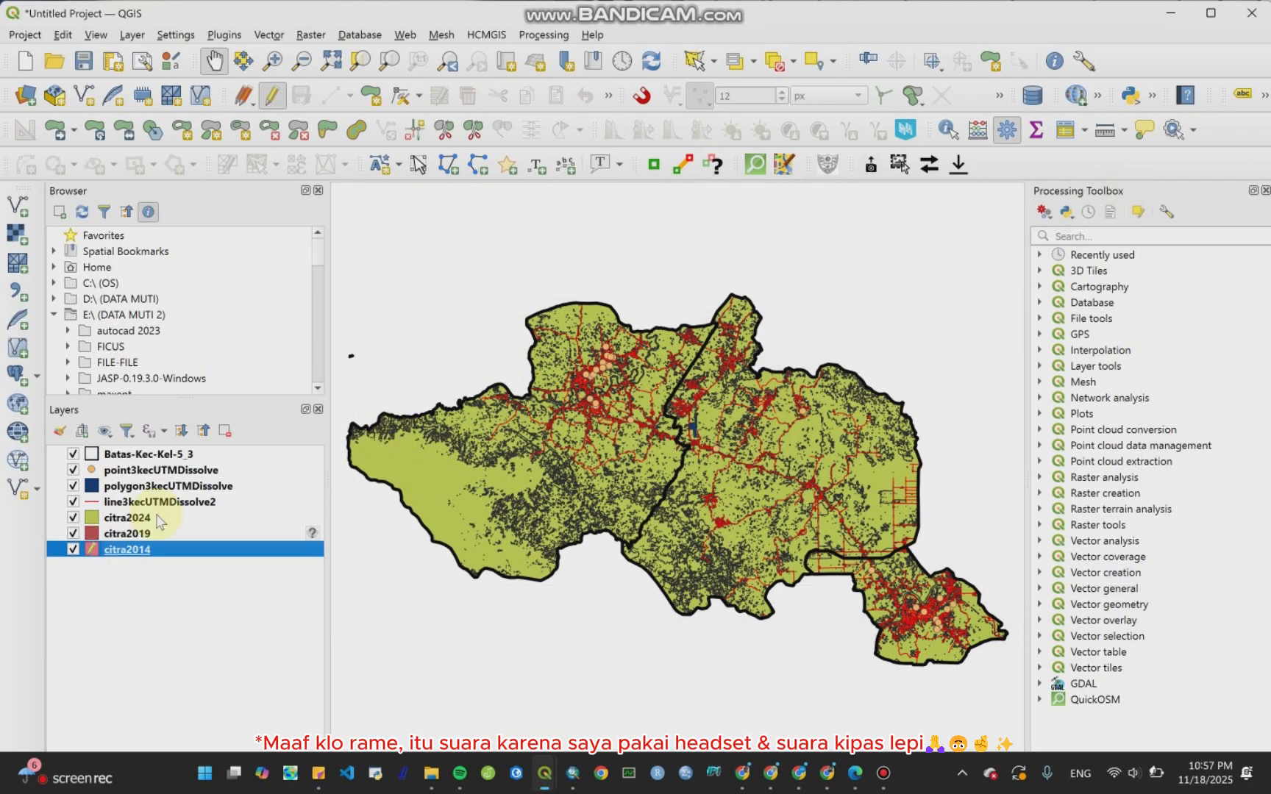
# Step: Open the citra2019 attribute table to inspect its land-cover classes
pyautogui.rightClick(144, 536)
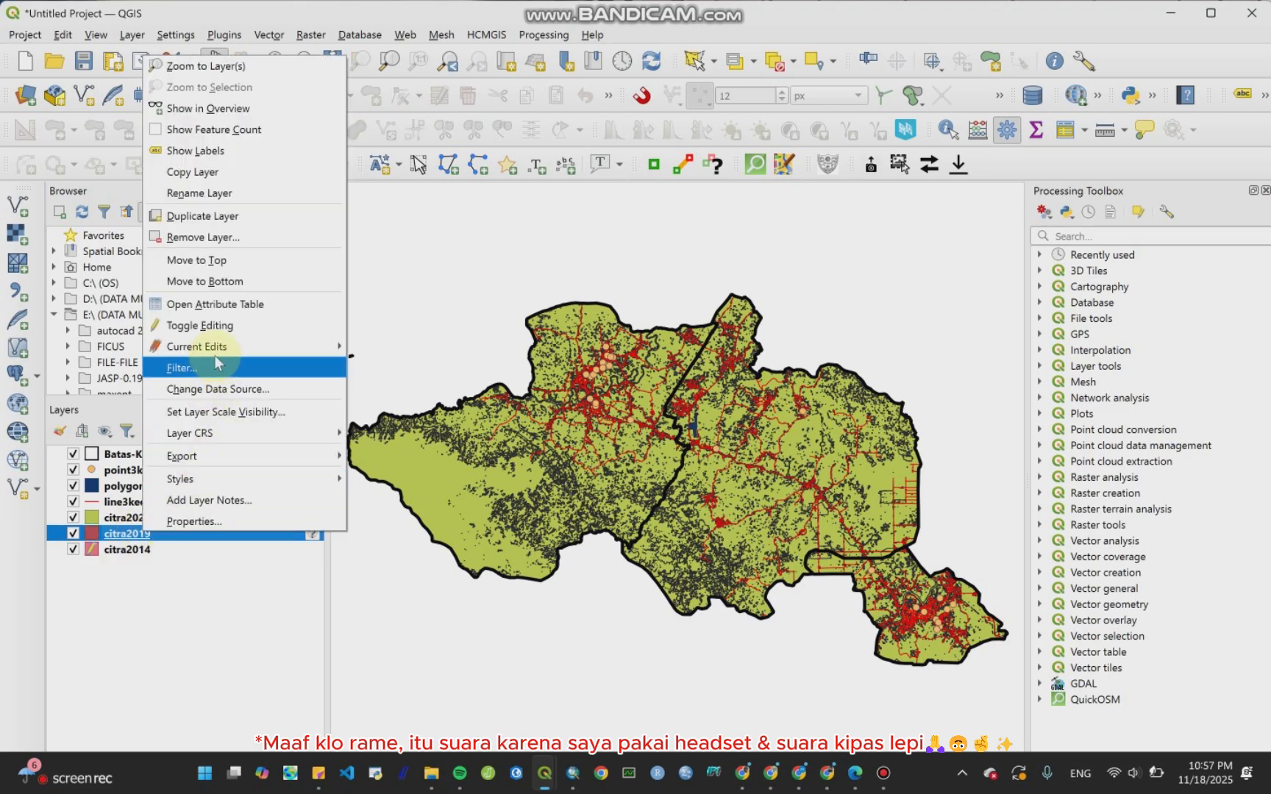
pyautogui.click(237, 304)
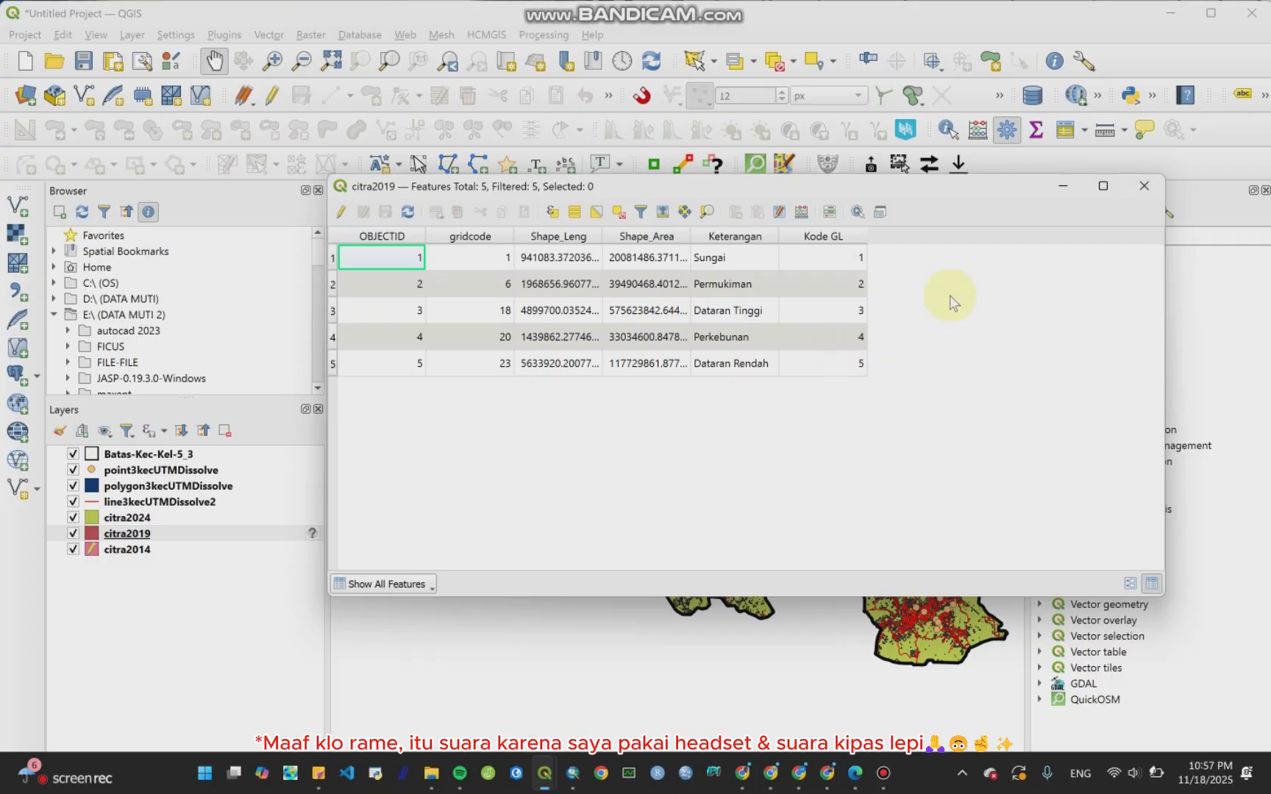
pyautogui.click(1144, 186)
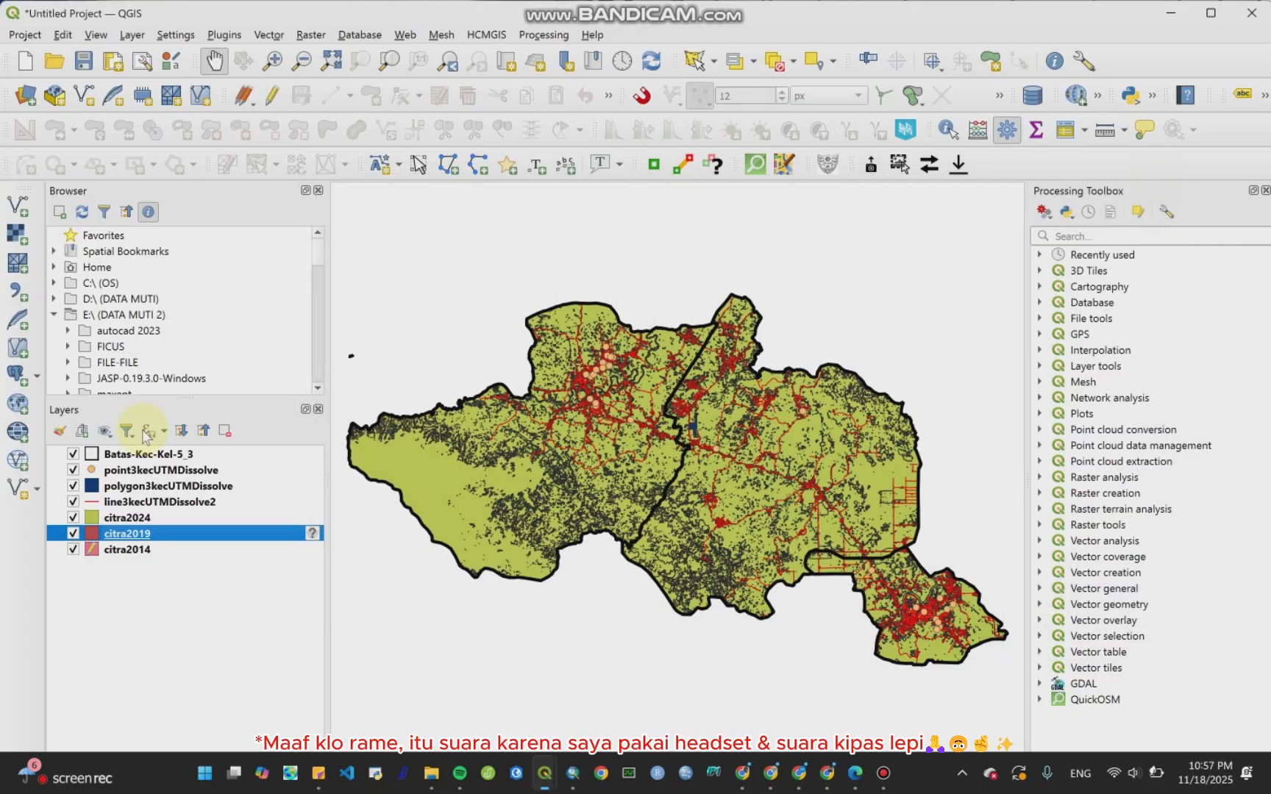
# Step: Stop editing the citra2014 layer
pyautogui.click(151, 552)
pyautogui.click(29, 774)
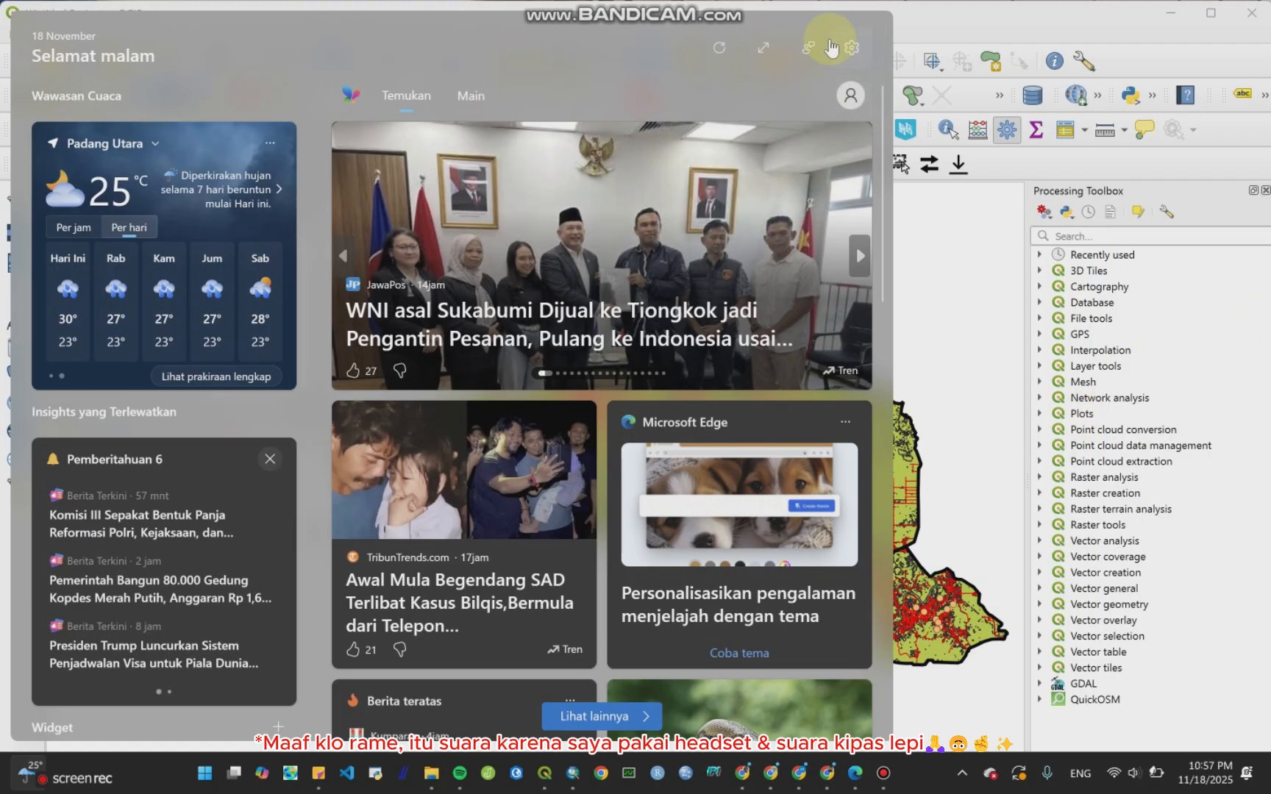
pyautogui.click(962, 773)
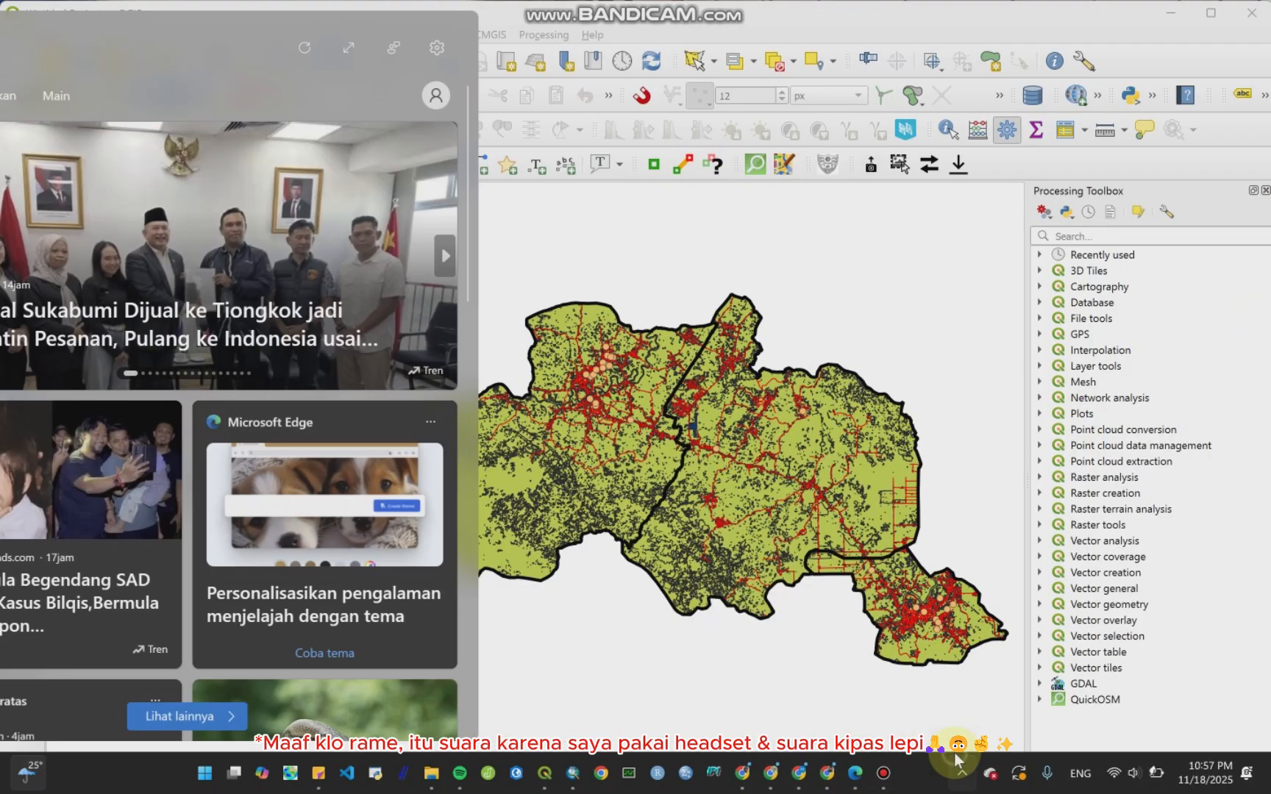
pyautogui.click(121, 550)
pyautogui.rightClick(125, 552)
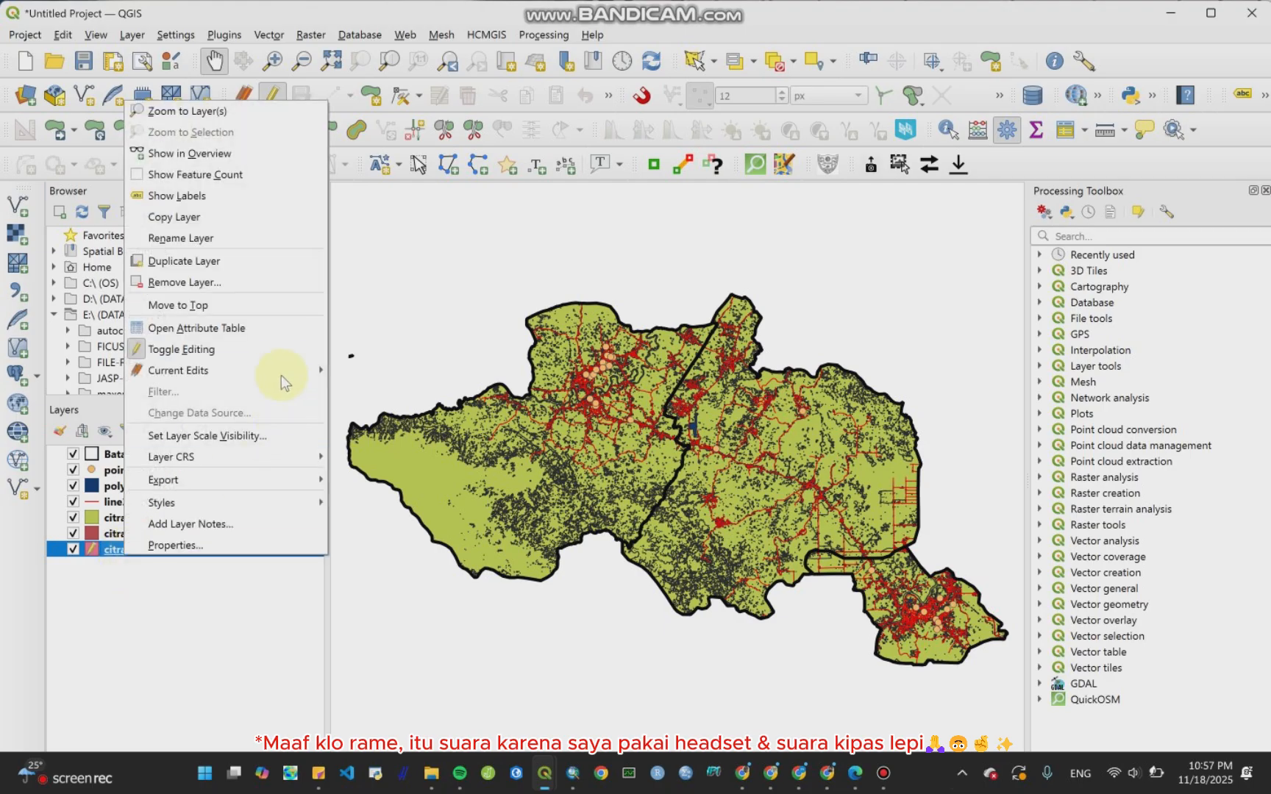
pyautogui.click(271, 359)
# Step: Open the citra2024 attribute table to inspect its land-cover classes
pyautogui.click(132, 519)
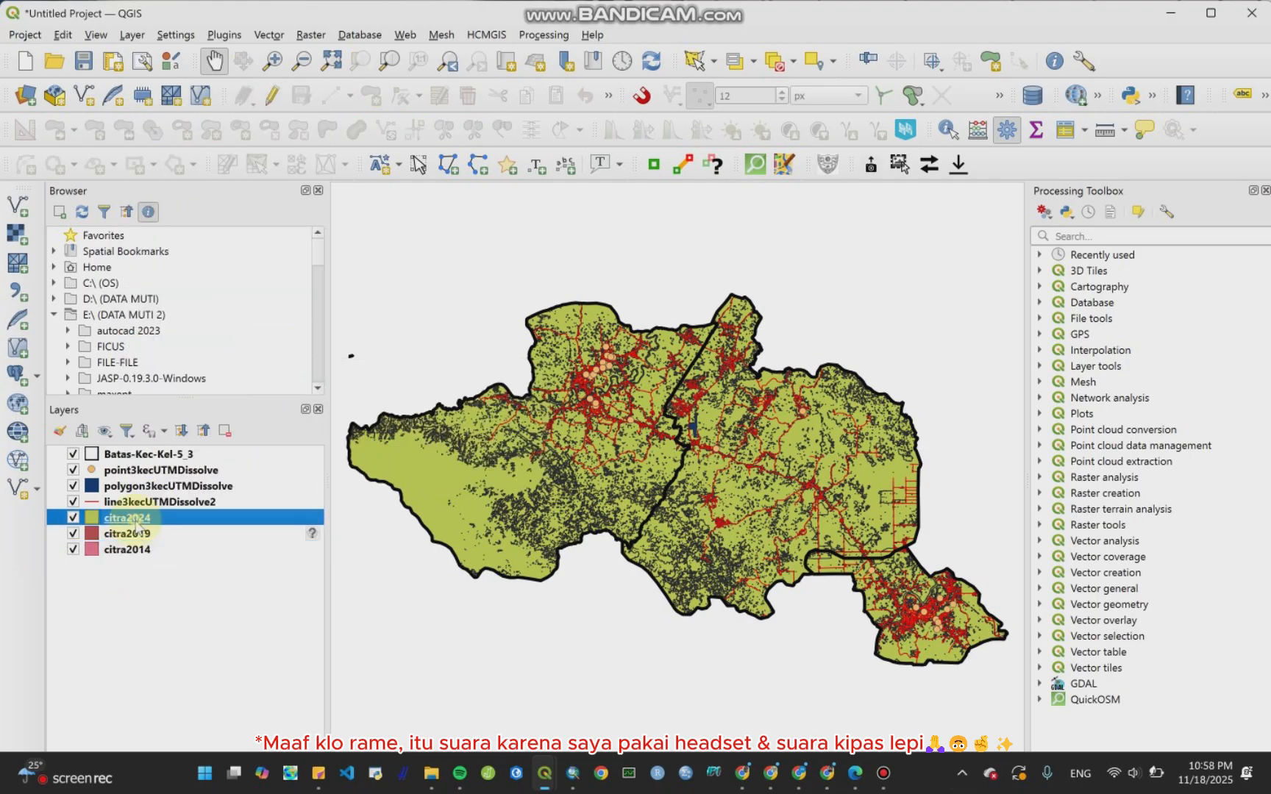
pyautogui.rightClick(136, 526)
pyautogui.click(200, 322)
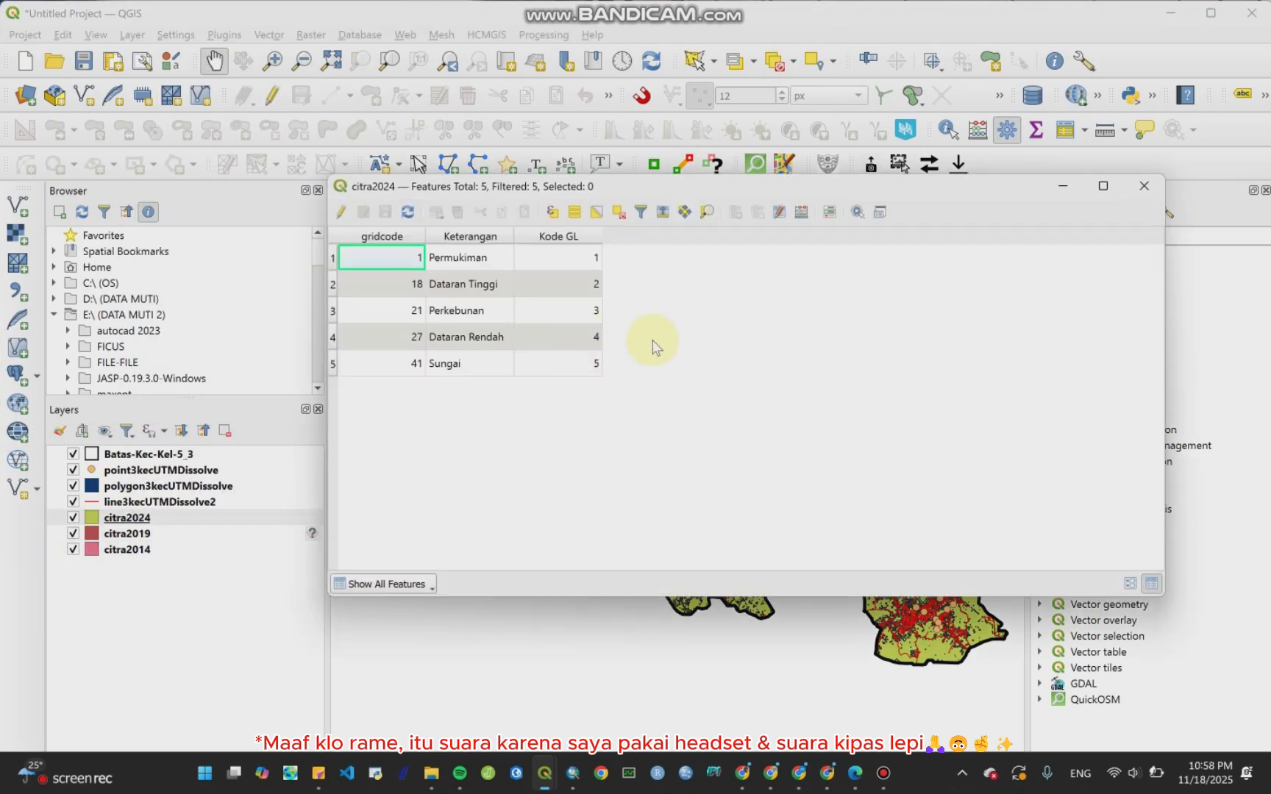
pyautogui.click(1151, 179)
# Step: Open line3kecUTMDissolve2's attribute table, enable editing and add an integer field named Kode Jl
pyautogui.click(212, 503)
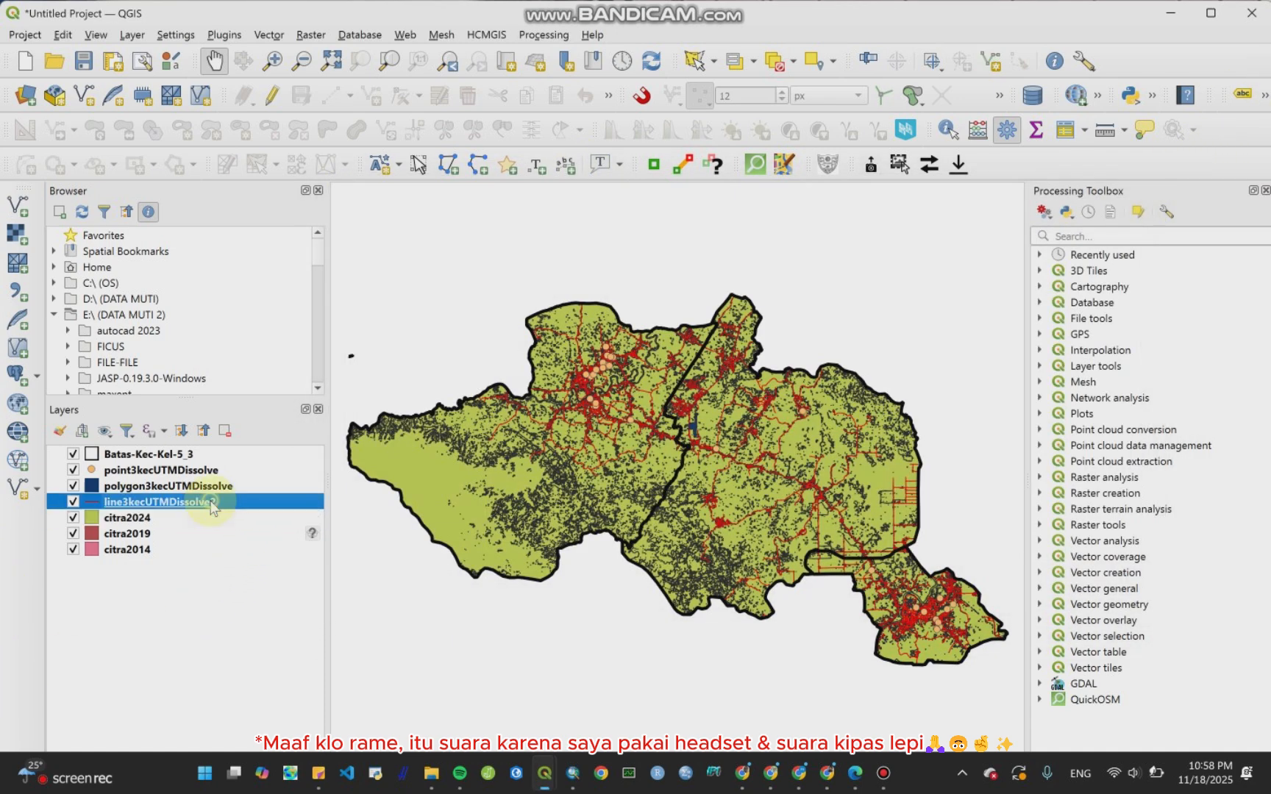
pyautogui.rightClick(212, 506)
pyautogui.click(297, 298)
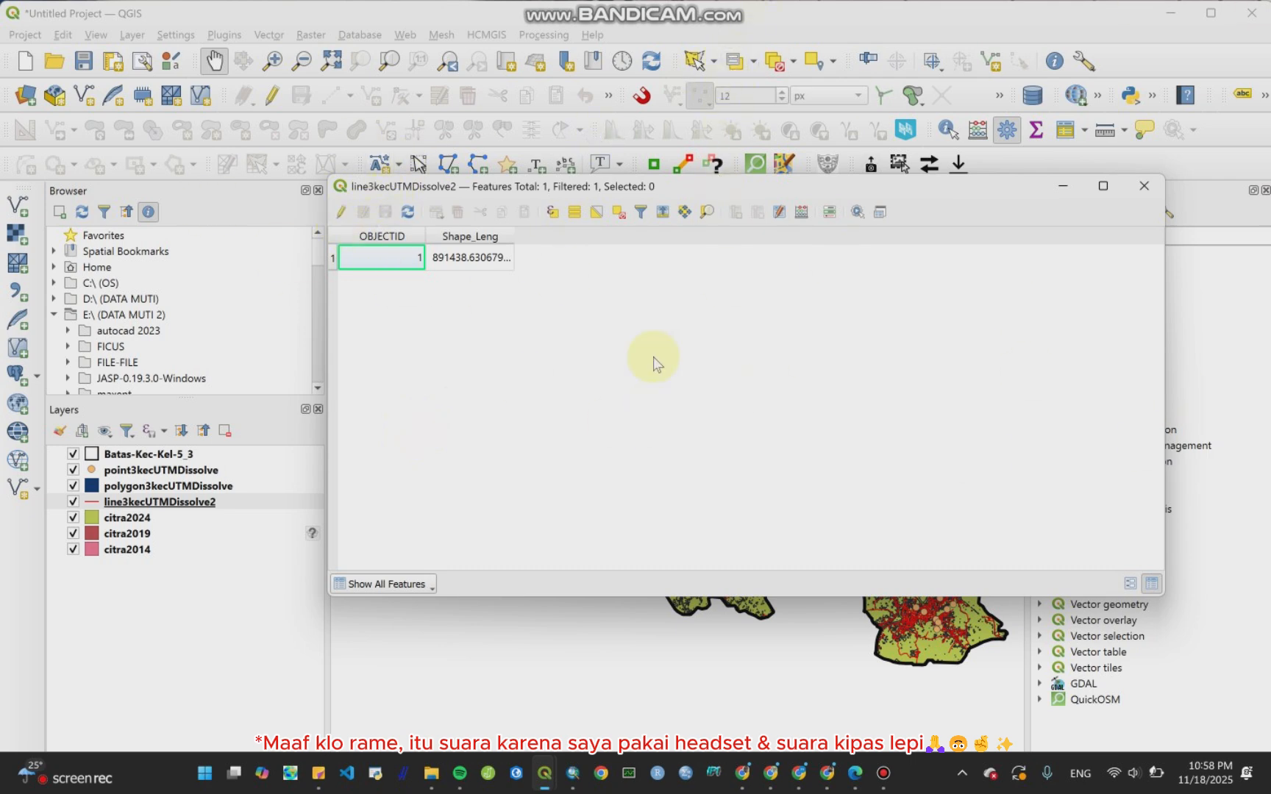
pyautogui.click(340, 212)
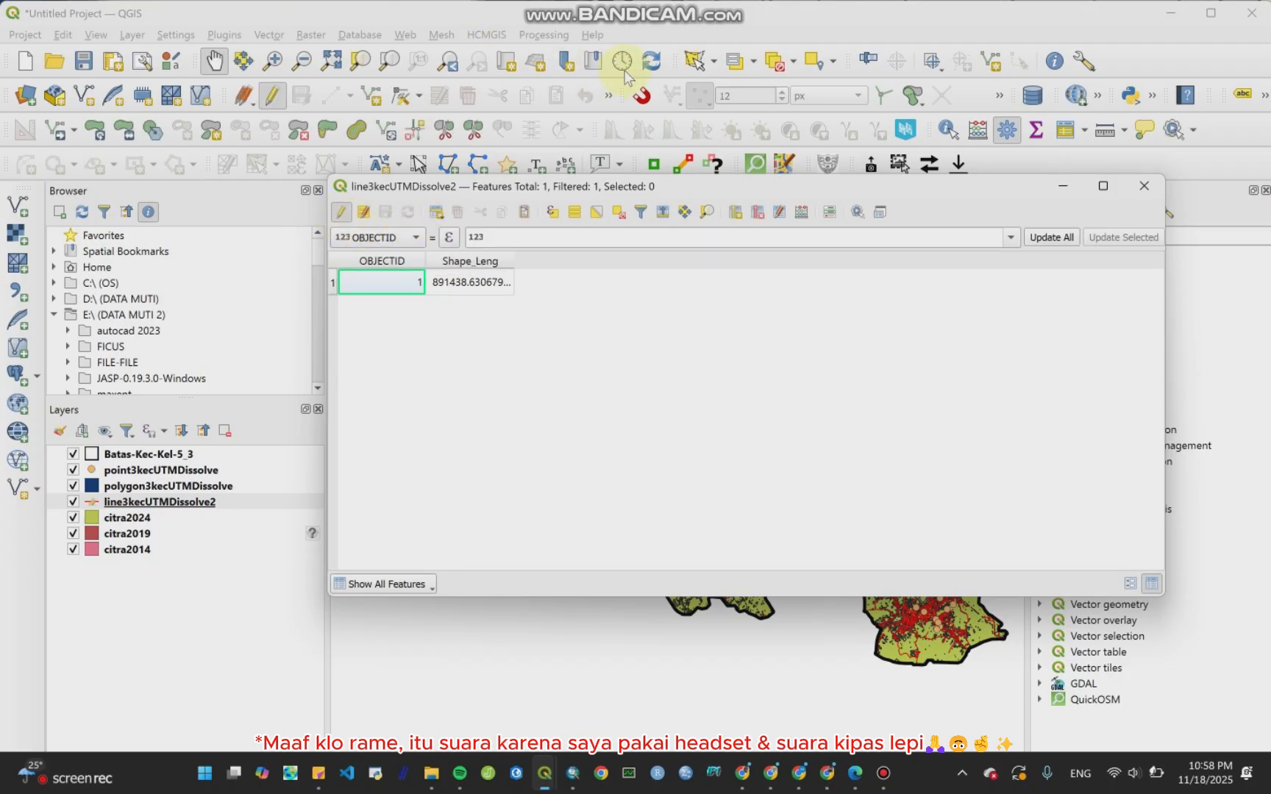
pyautogui.click(736, 213)
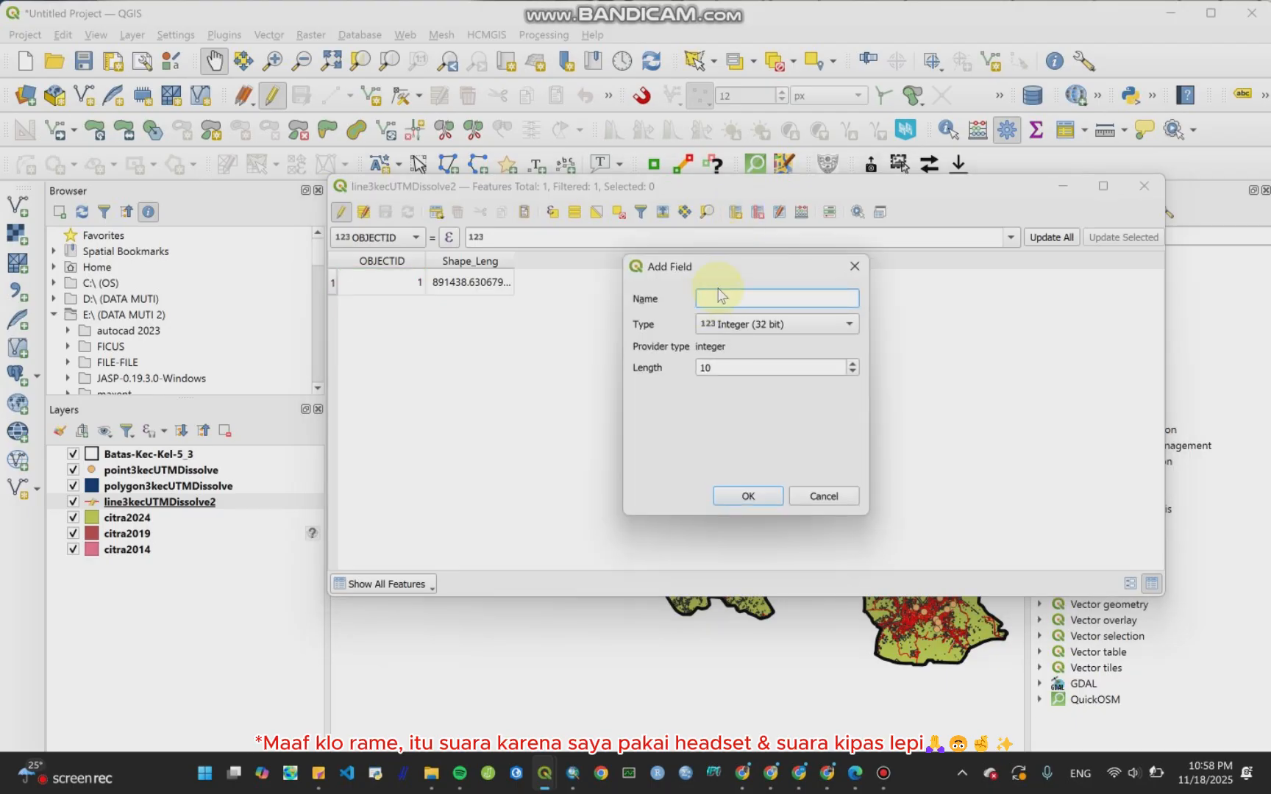
pyautogui.write('KO')
pyautogui.write('d')
pyautogui.write('e j')
pyautogui.write('Jl')
pyautogui.click(747, 496)
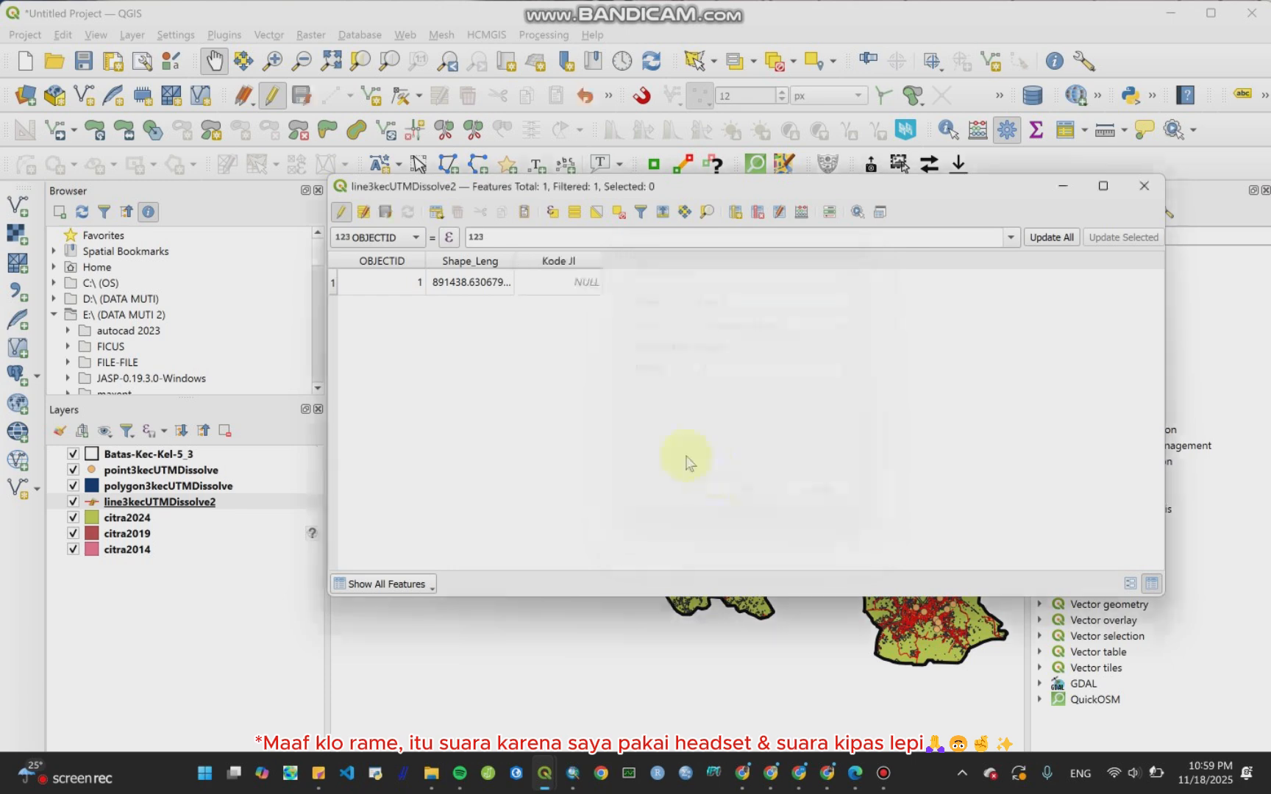
# Step: Set the line feature's Kode Jl value to 1, save the layer edits and close the table
pyautogui.doubleClick(573, 286)
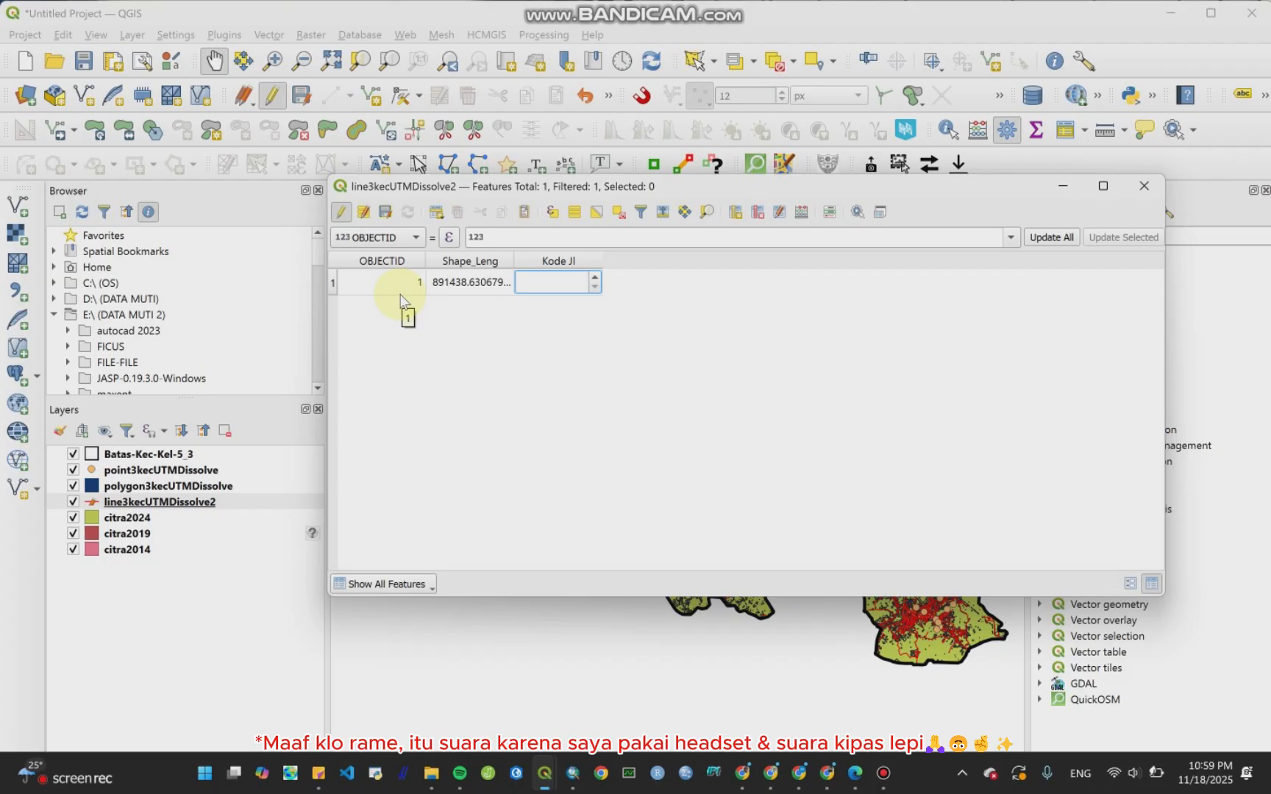
pyautogui.write('1')
pyautogui.click(341, 212)
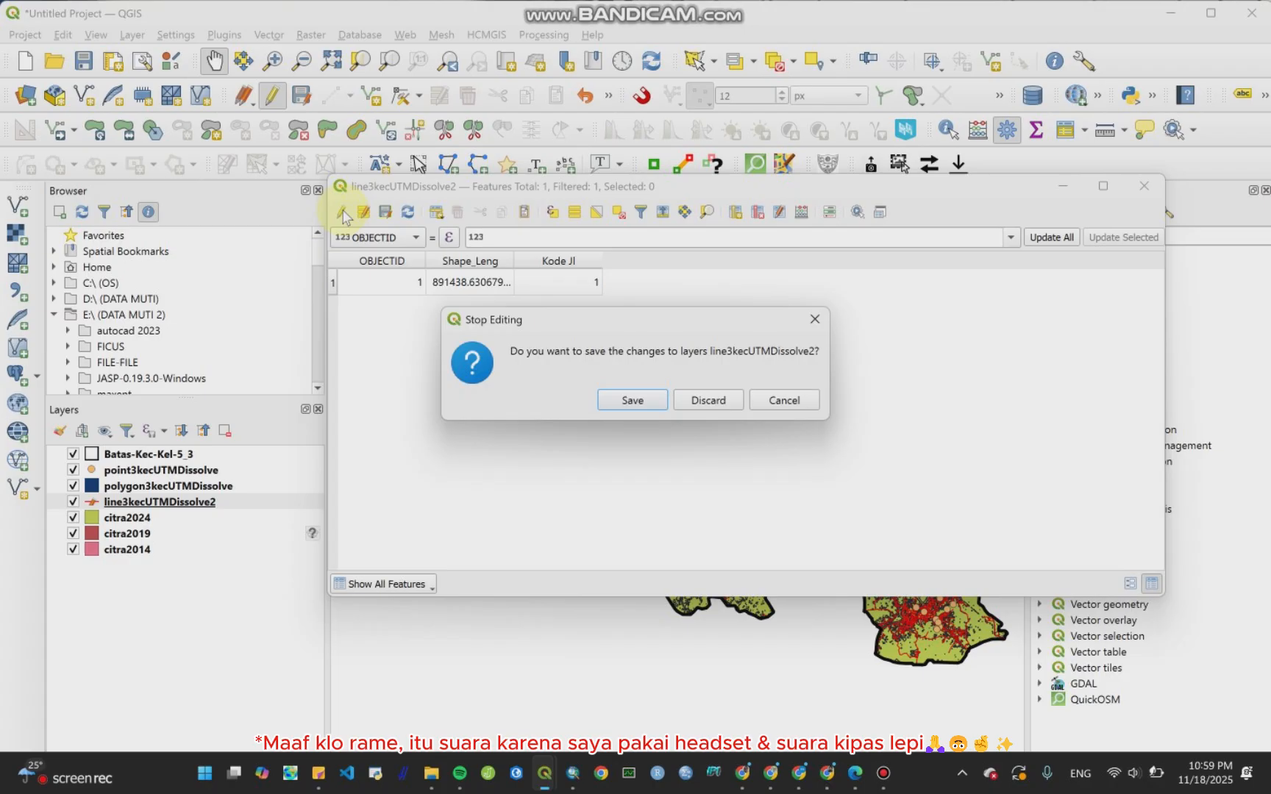
pyautogui.click(653, 398)
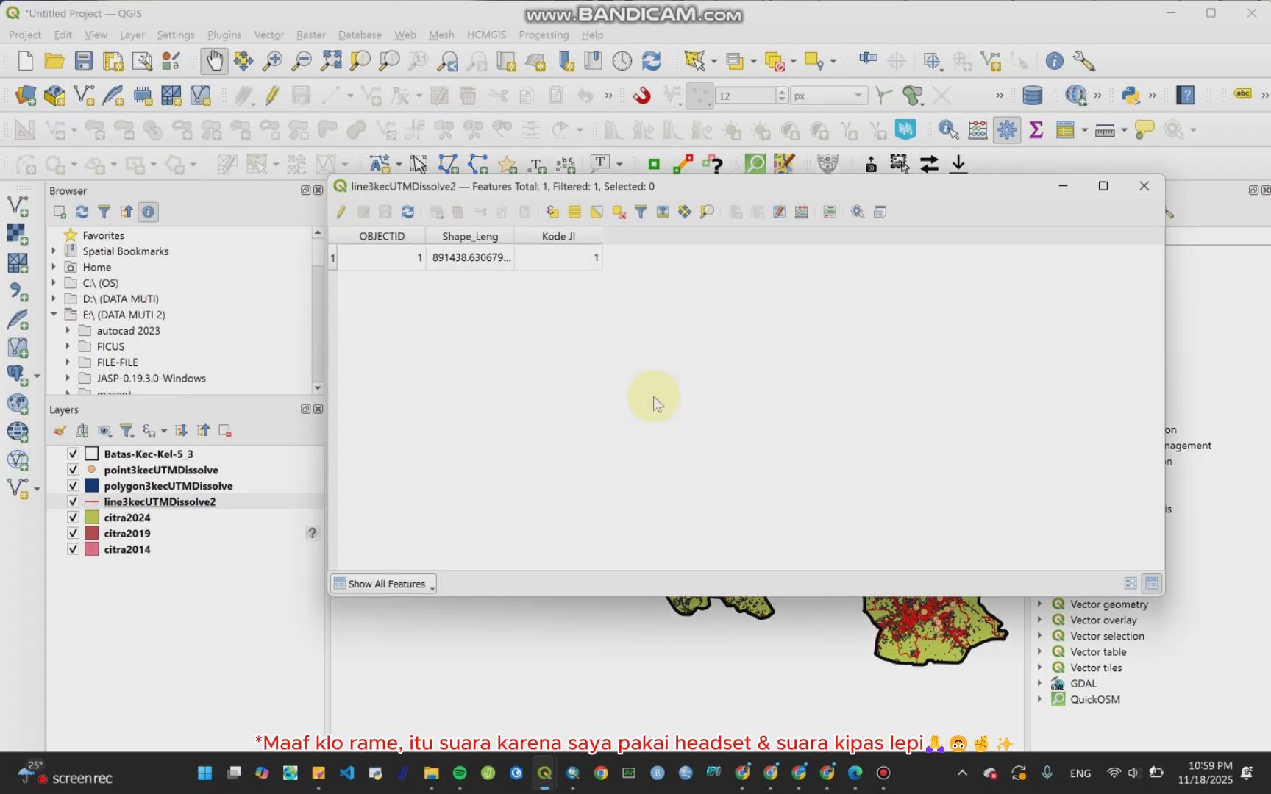
pyautogui.click(1144, 186)
# Step: Open the polygon3kecUTMDissolve attribute table to inspect its features
pyautogui.click(167, 487)
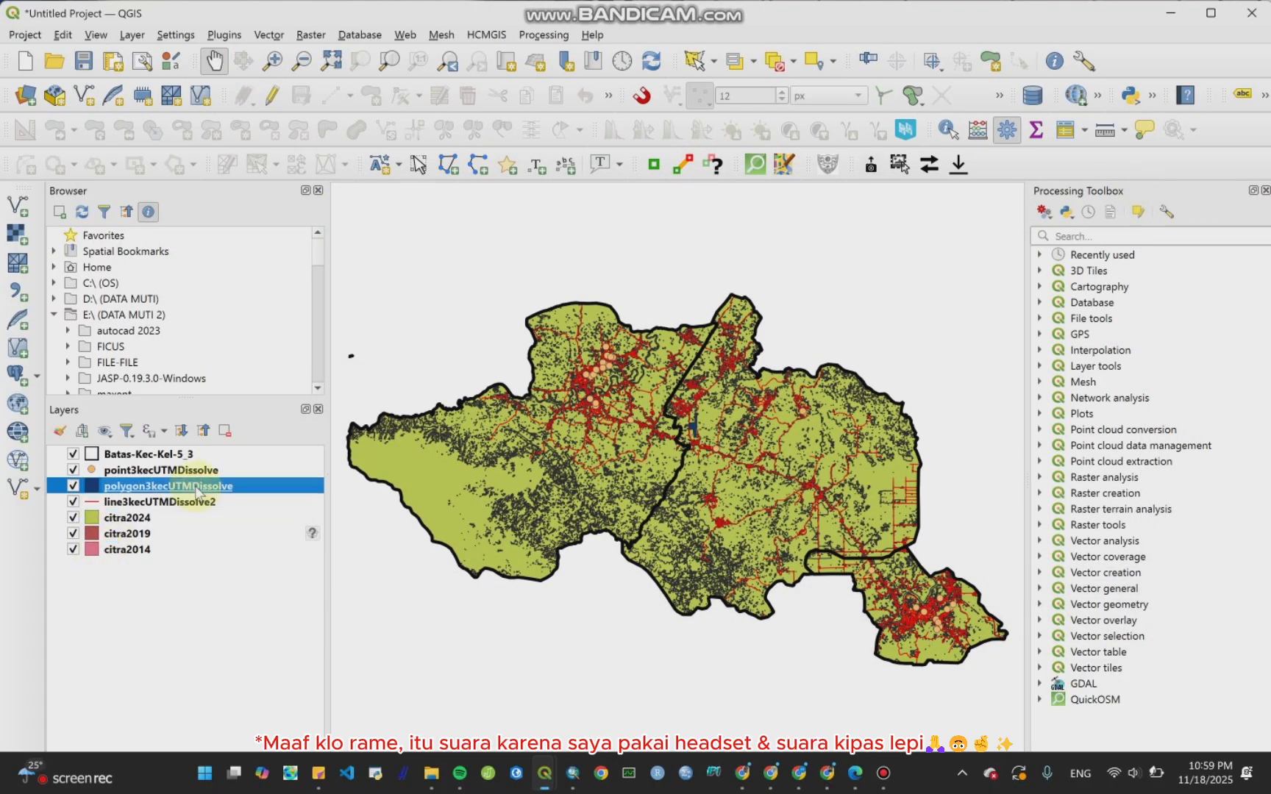
pyautogui.rightClick(158, 490)
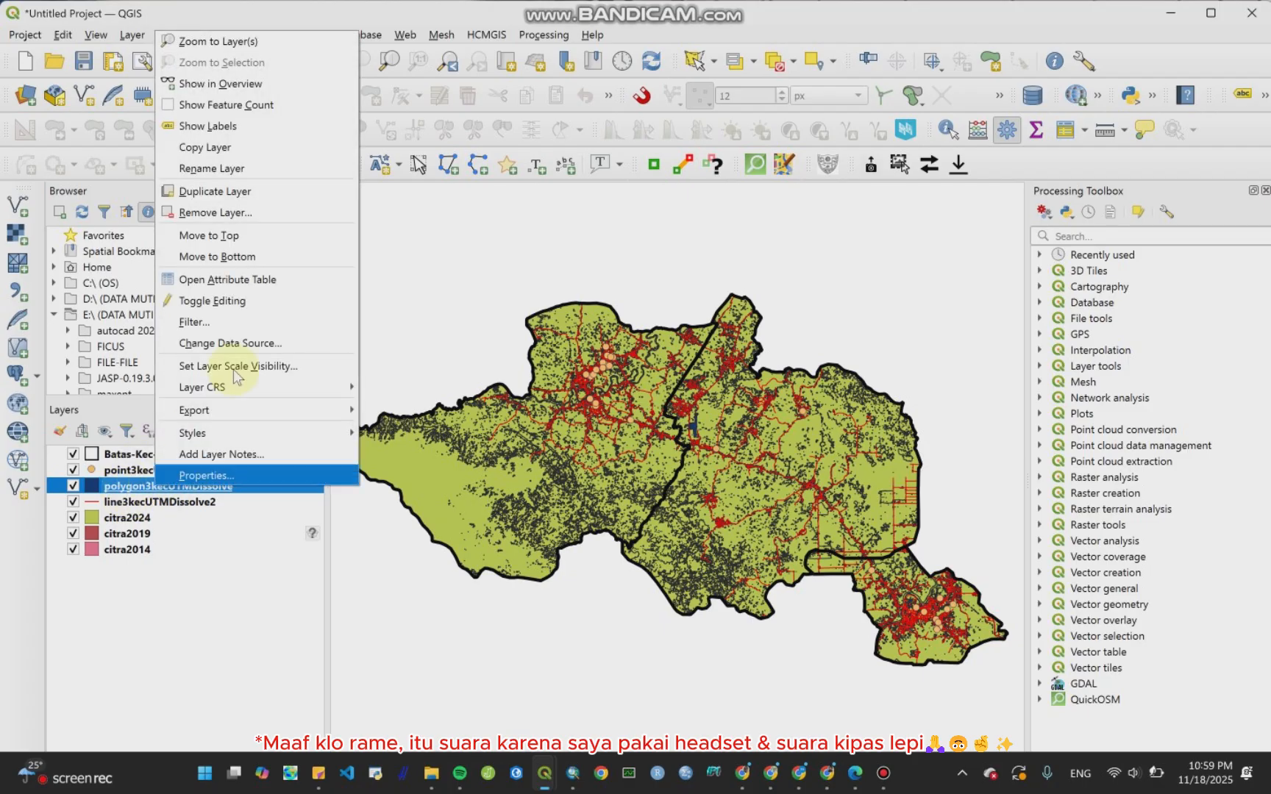
pyautogui.click(273, 280)
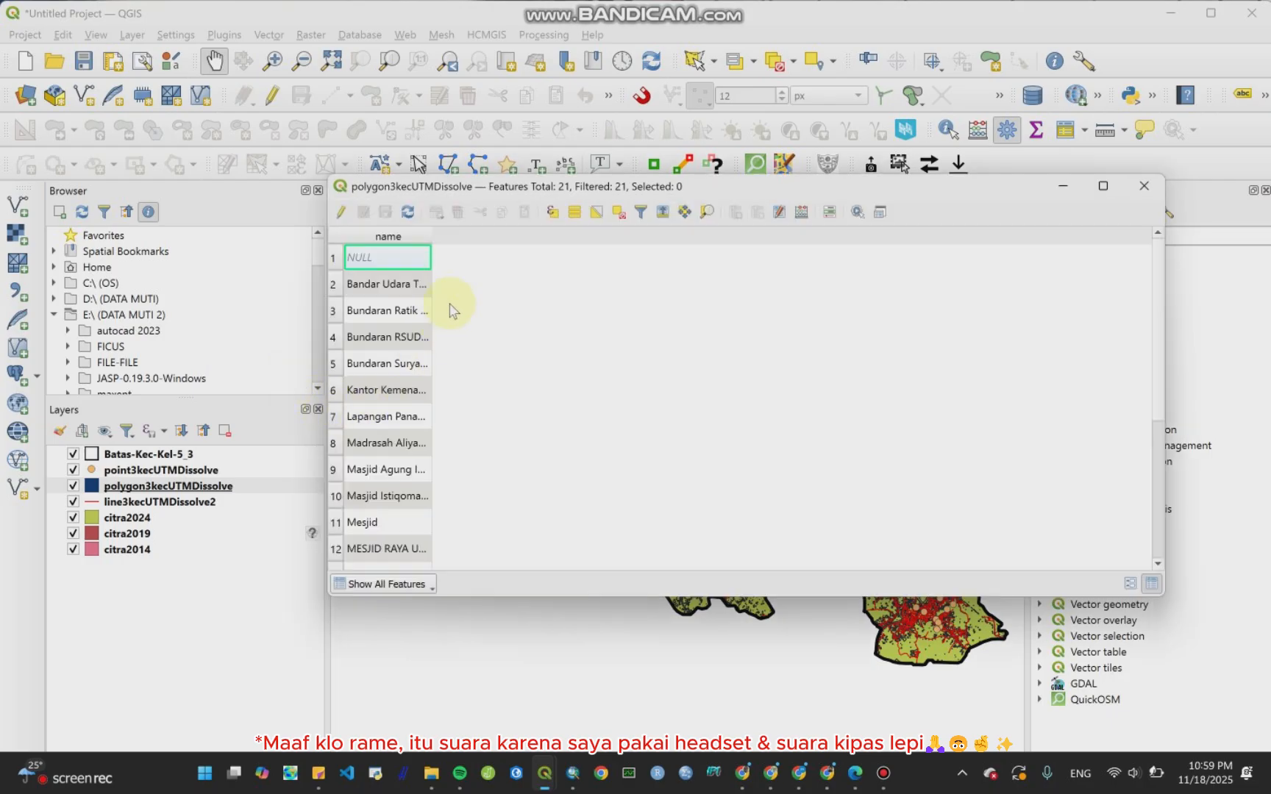
# Step: Enable editing on polygon3kecUTMDissolve and add an Integer (32 bit) field named Kode GL
pyautogui.scroll(-3, 389, 481)
pyautogui.scroll(3, 388, 488)
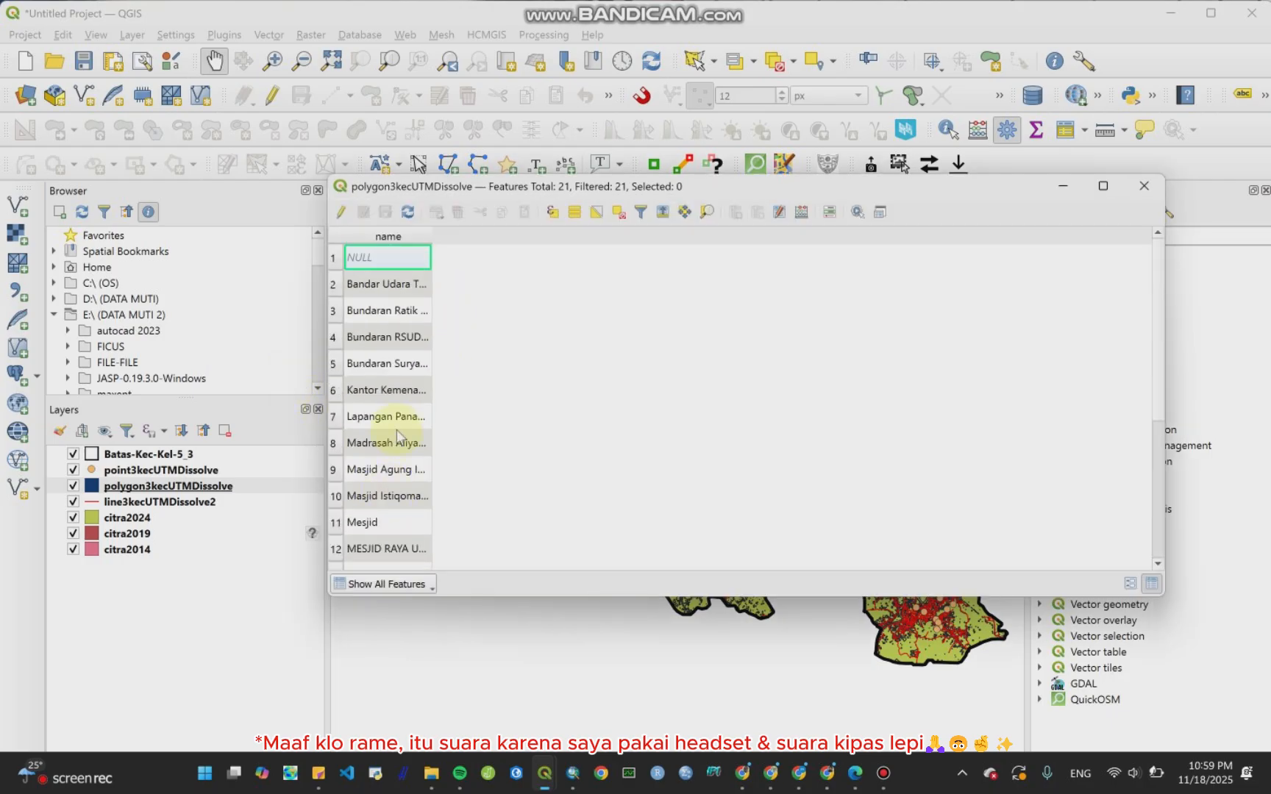
pyautogui.click(342, 286)
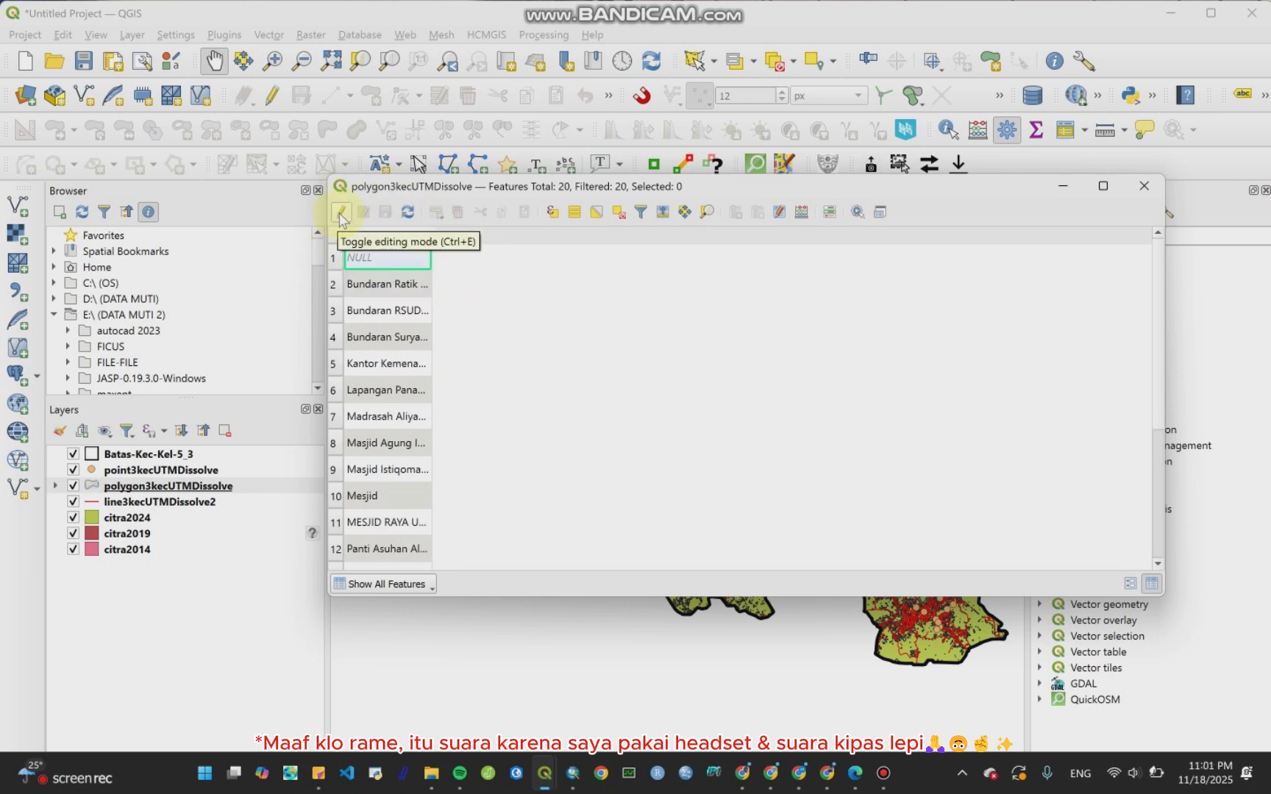
pyautogui.click(339, 215)
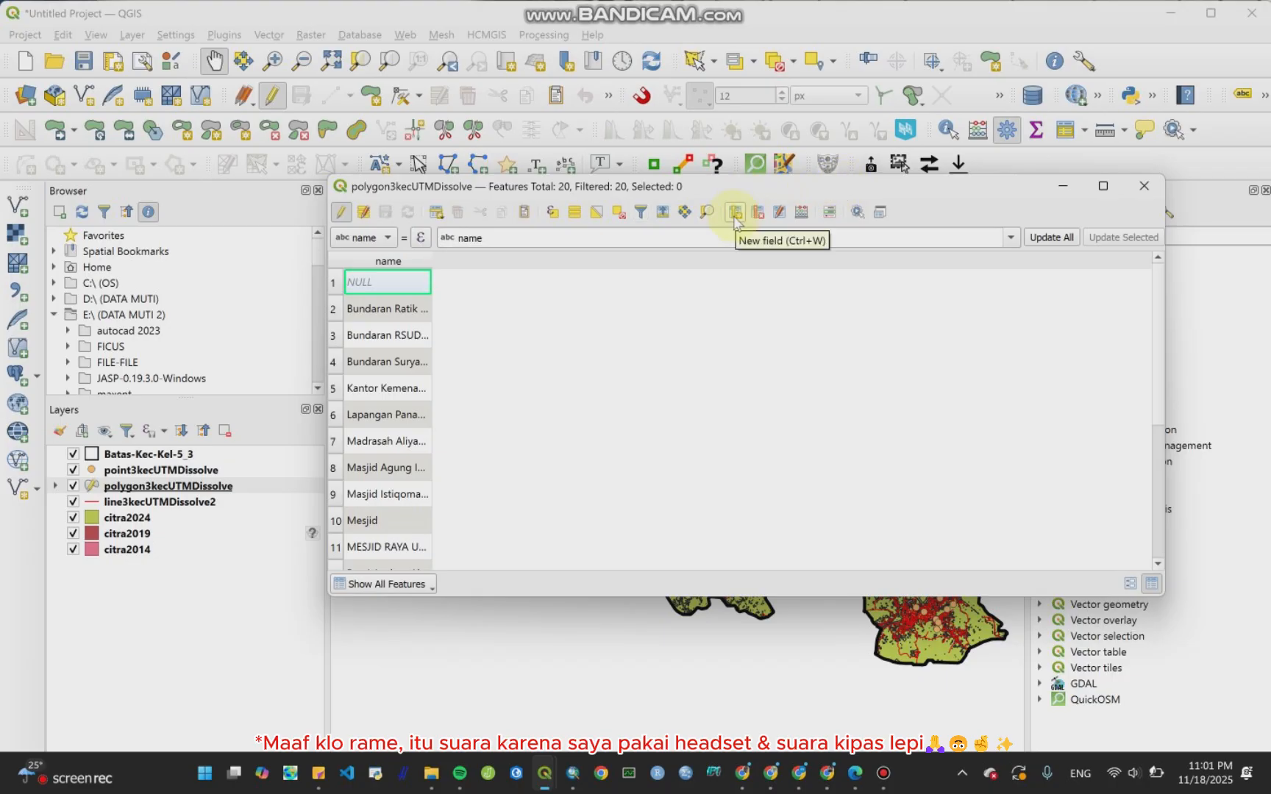
pyautogui.click(734, 213)
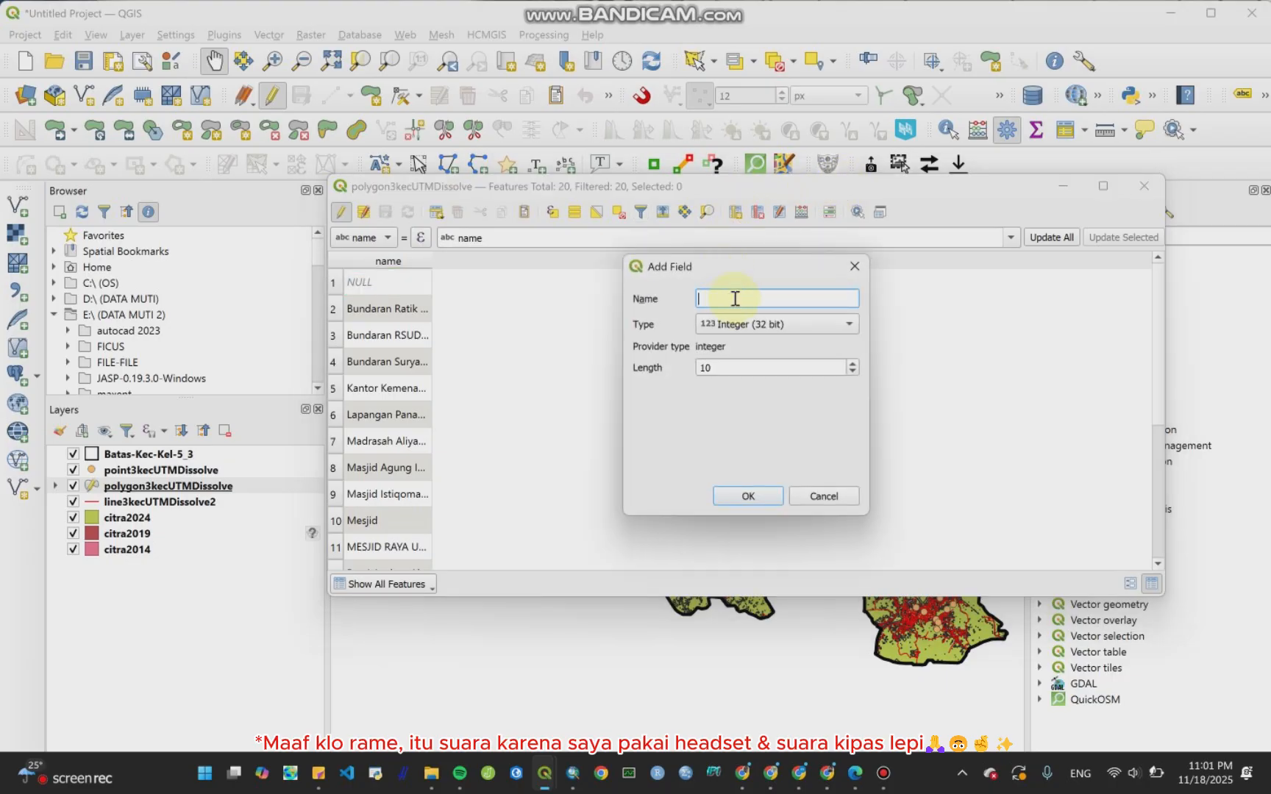
pyautogui.write('Koded')
pyautogui.write(' G')
pyautogui.press('BackSpace')
pyautogui.write('GL')
pyautogui.click(745, 494)
# Step: Fill the Kode GL values of the first ten polygon features with sequential codes 1 to 10
pyautogui.doubleClick(475, 282)
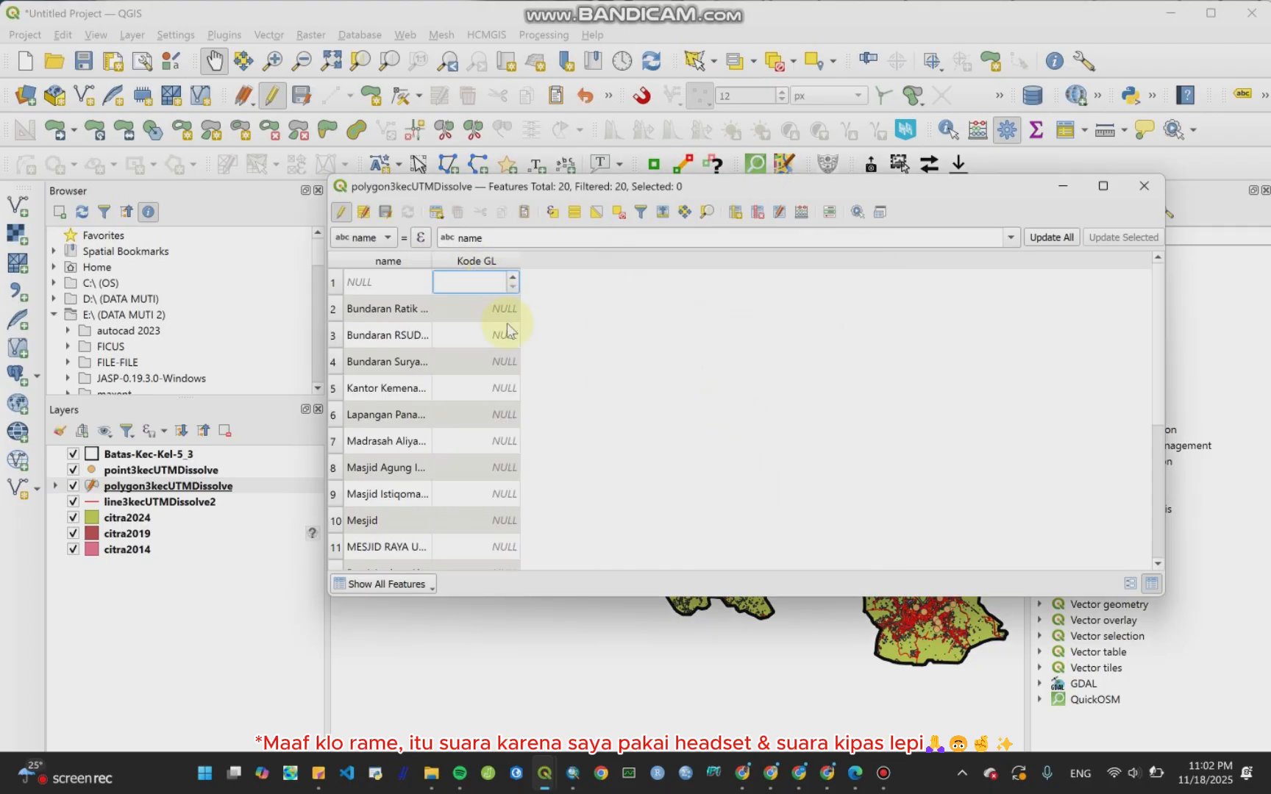
pyautogui.scroll(-2, 506, 330)
pyautogui.scroll(2, 497, 368)
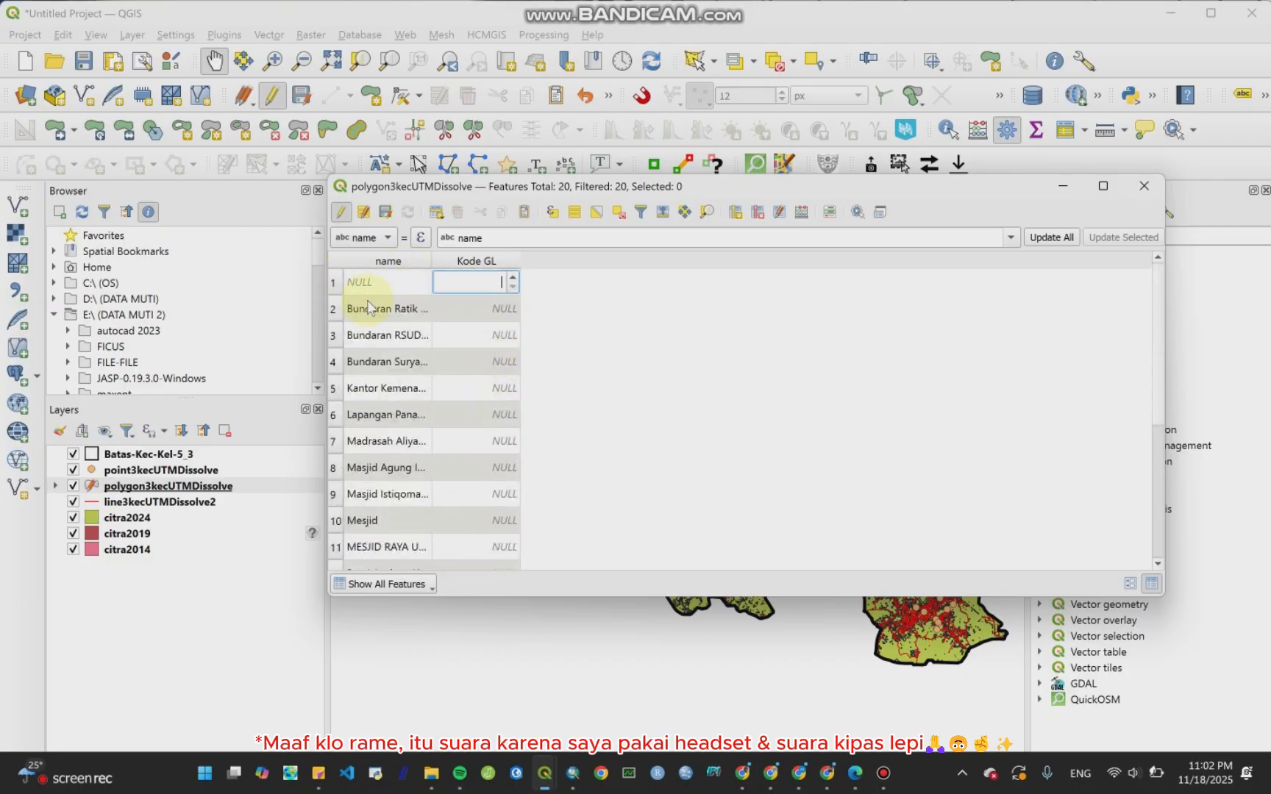
pyautogui.write('1')
pyautogui.click(479, 309)
pyautogui.write('2')
pyautogui.click(479, 336)
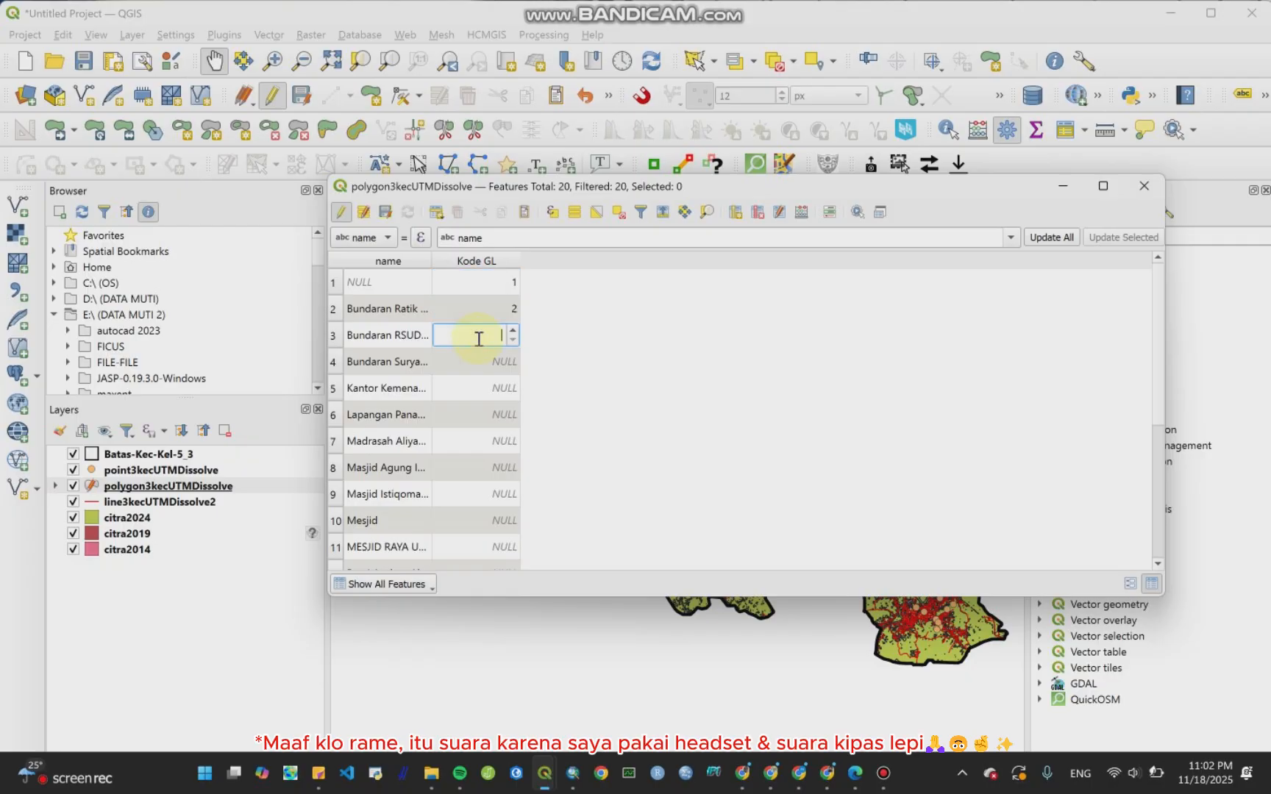
pyautogui.write('3')
pyautogui.click(480, 361)
pyautogui.write('4')
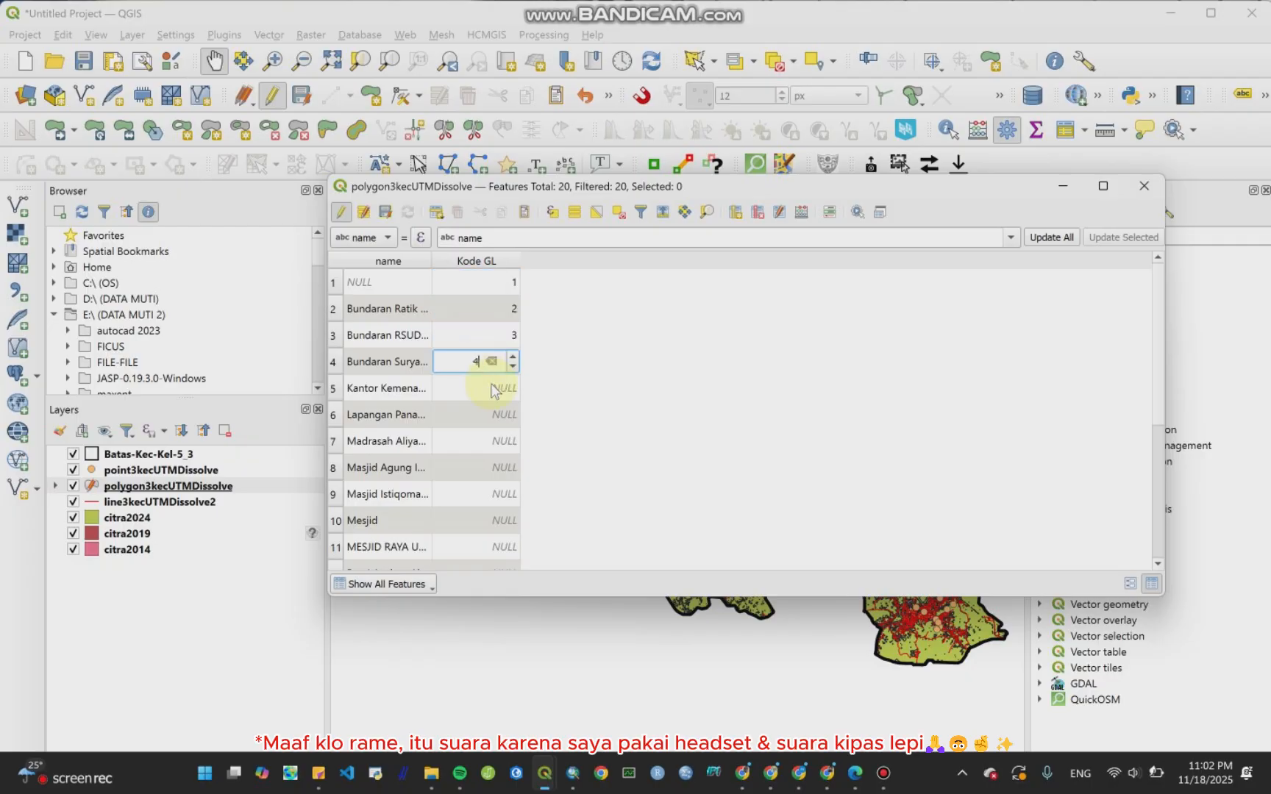
pyautogui.click(492, 386)
pyautogui.write('5')
pyautogui.click(496, 413)
pyautogui.write('6')
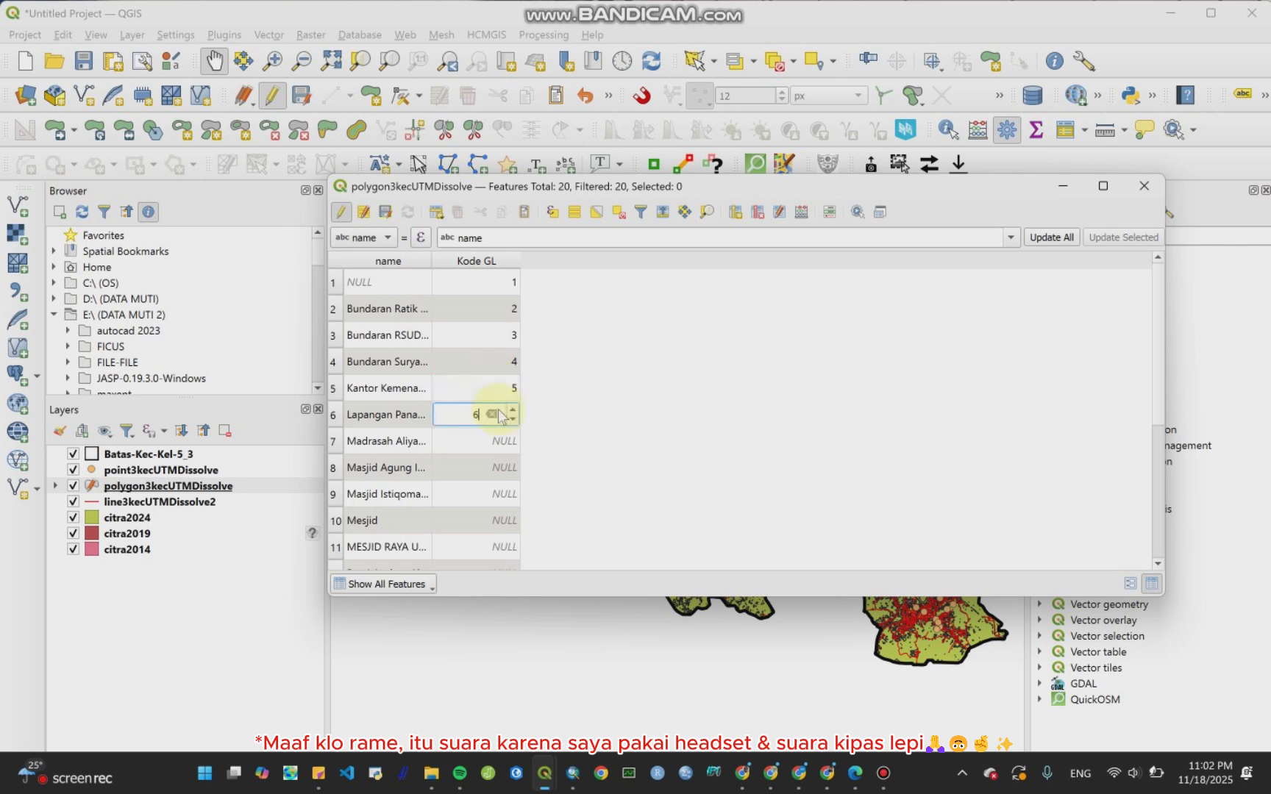
pyautogui.click(495, 439)
pyautogui.write('7')
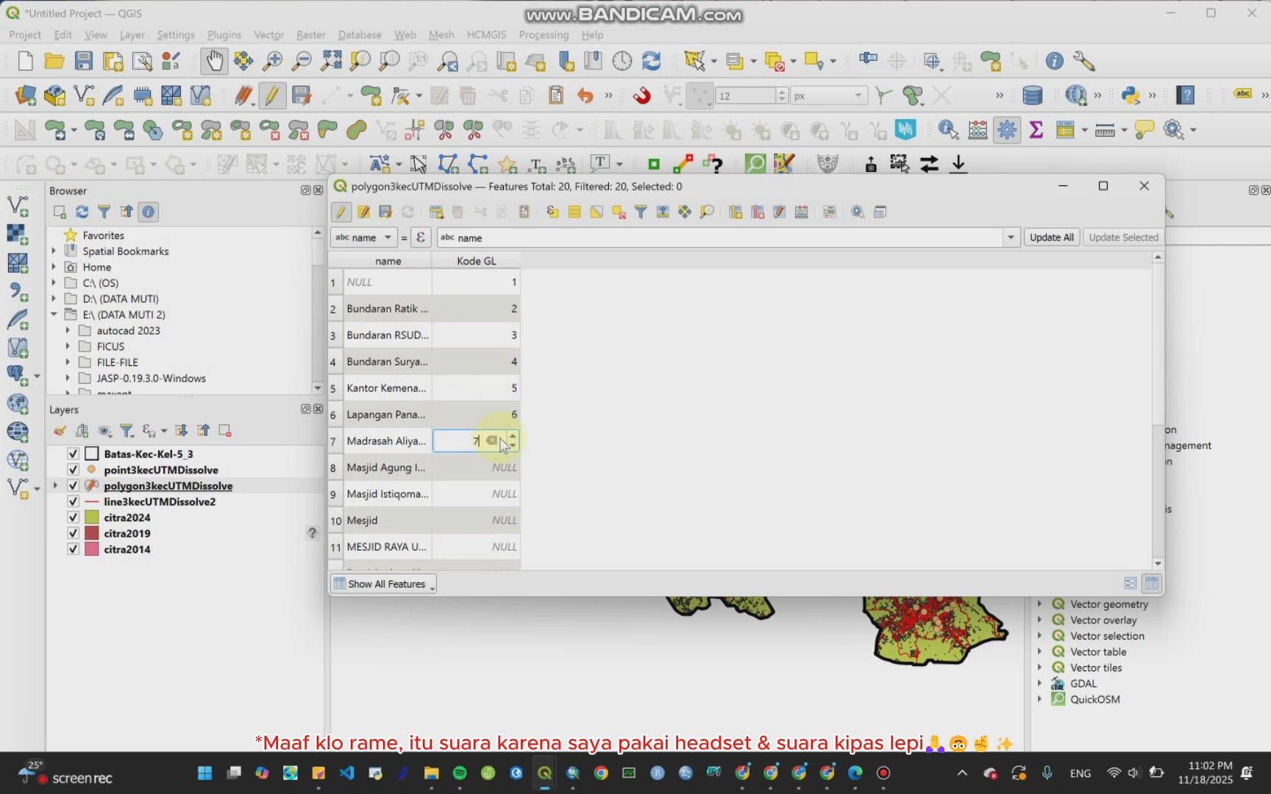
pyautogui.click(498, 468)
pyautogui.write('8')
pyautogui.click(503, 492)
pyautogui.write('9')
pyautogui.click(512, 498)
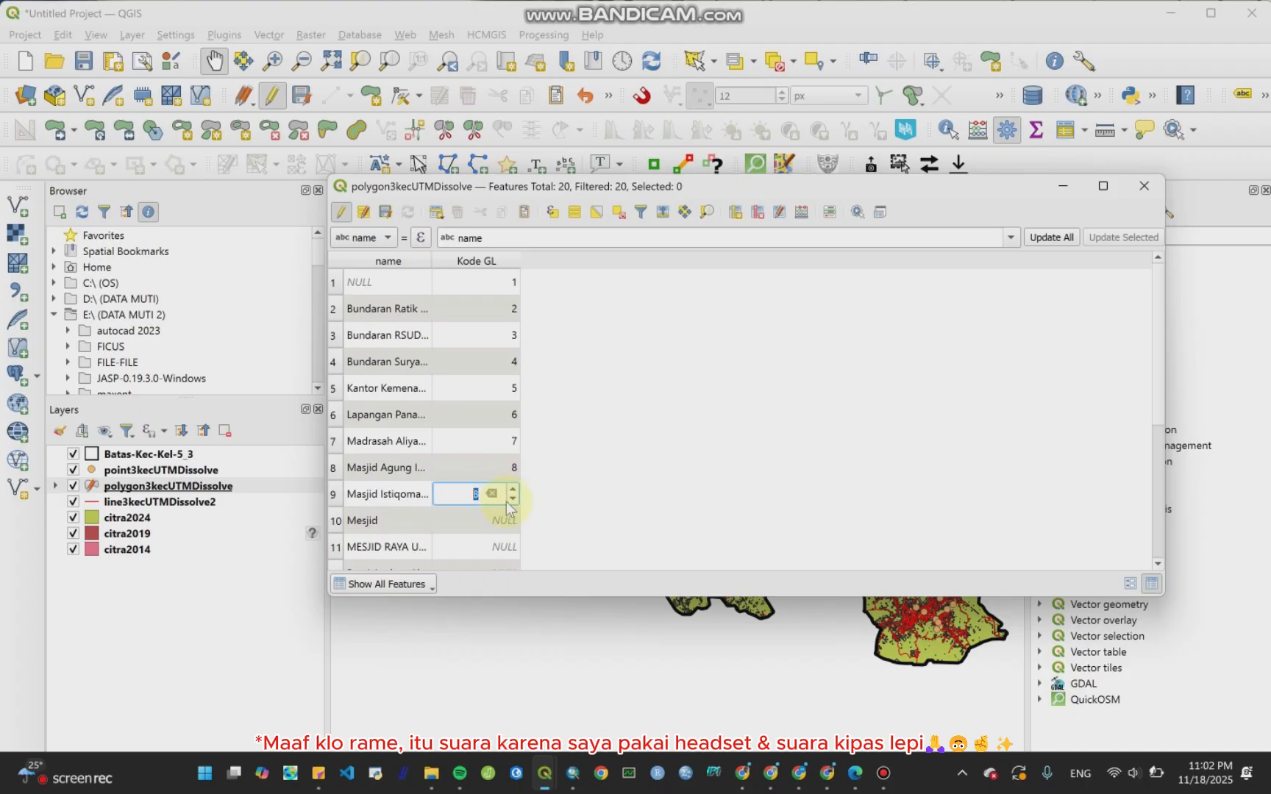
pyautogui.write('9')
pyautogui.click(486, 519)
pyautogui.write('1')
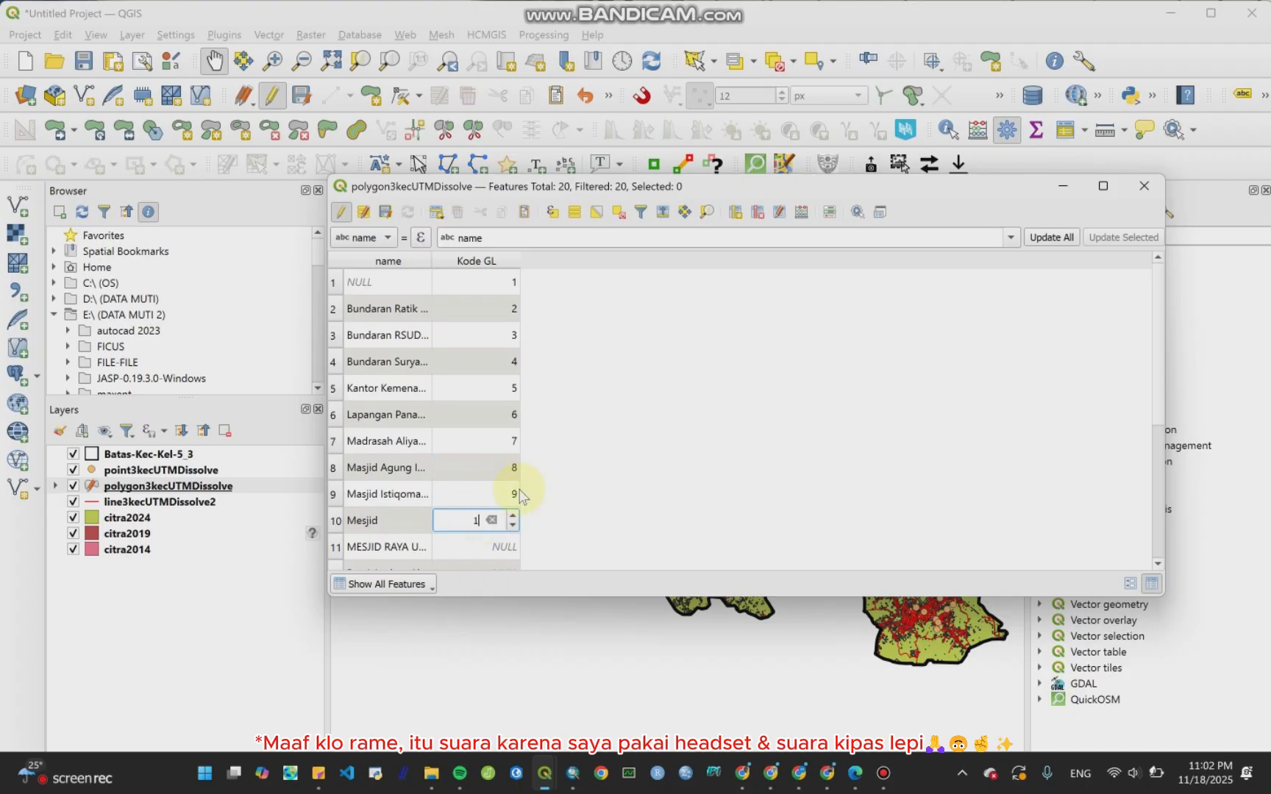
pyautogui.write('0')
# Step: Fill the Kode GL values of polygon features 11 to 20 with sequential codes 11 to 20
pyautogui.scroll(-3, 587, 443)
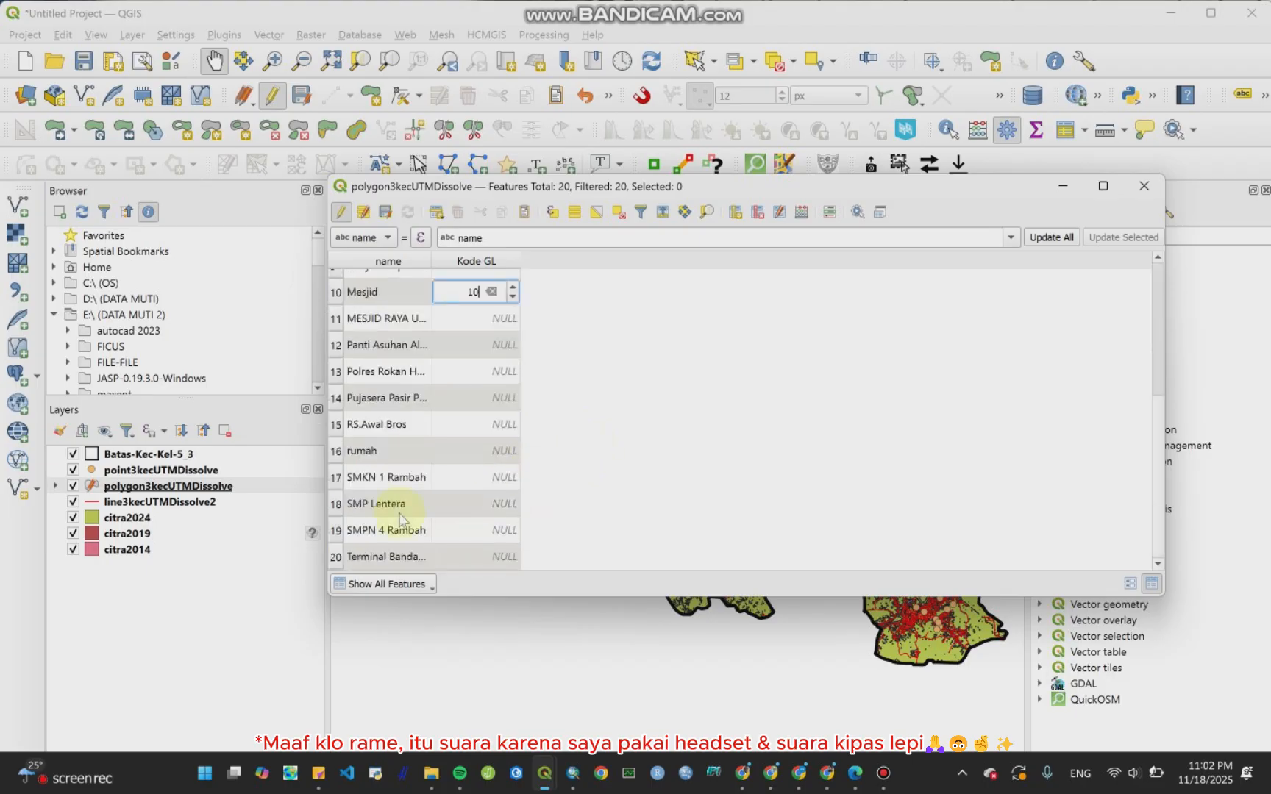
pyautogui.click(473, 324)
pyautogui.write('11')
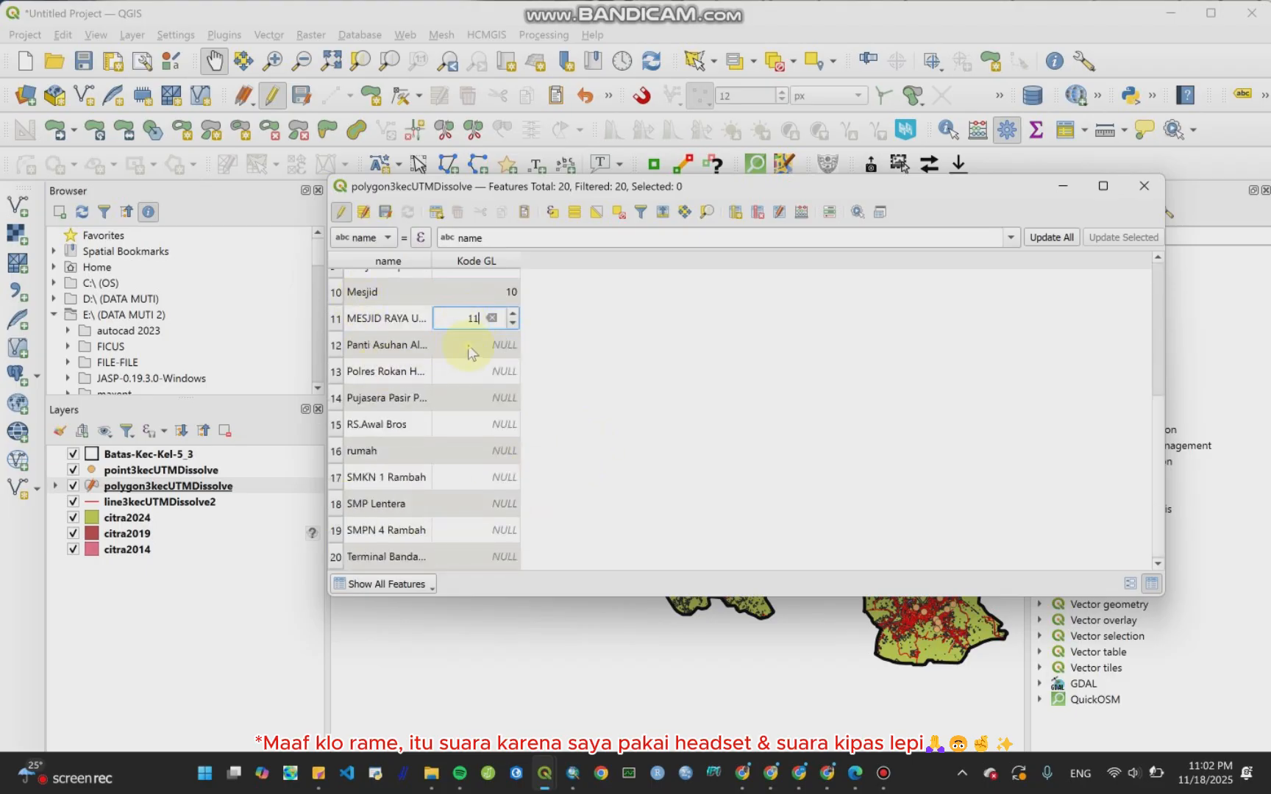
pyautogui.click(467, 344)
pyautogui.write('12')
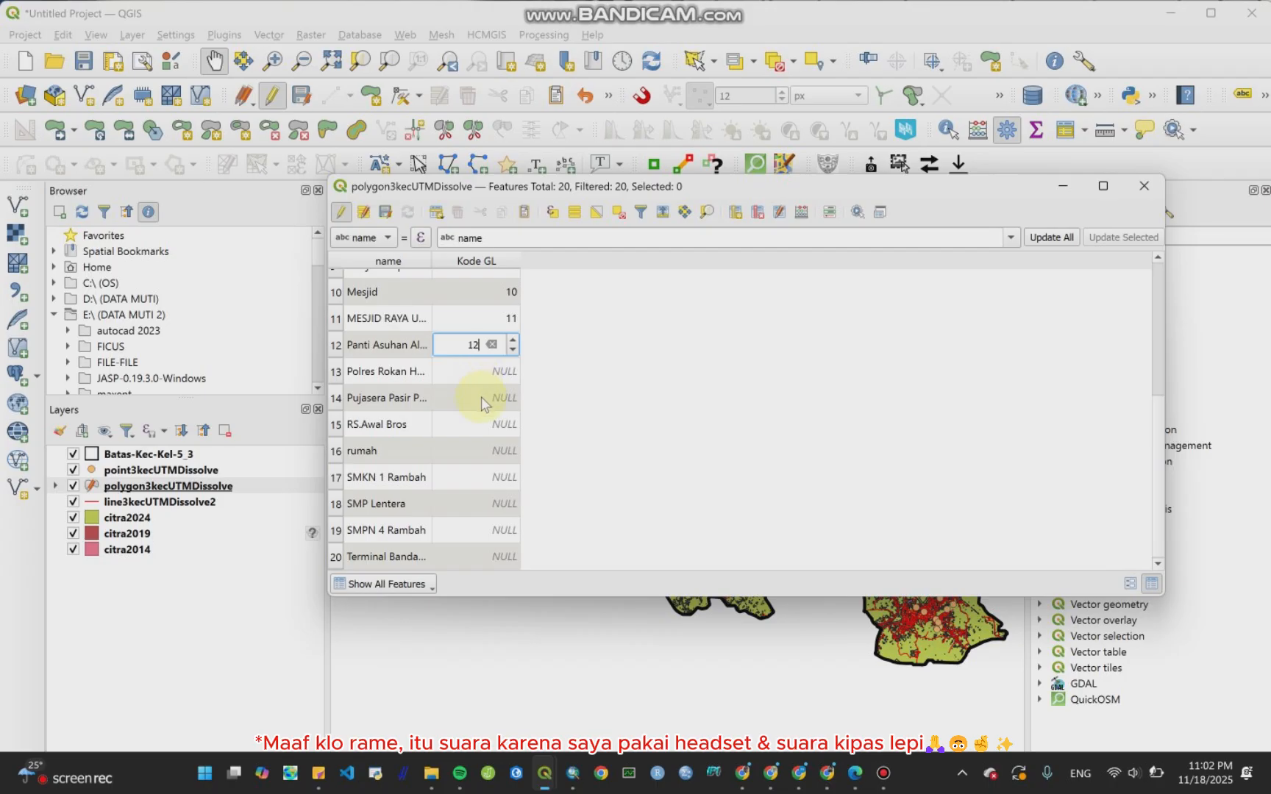
pyautogui.click(490, 370)
pyautogui.write('13')
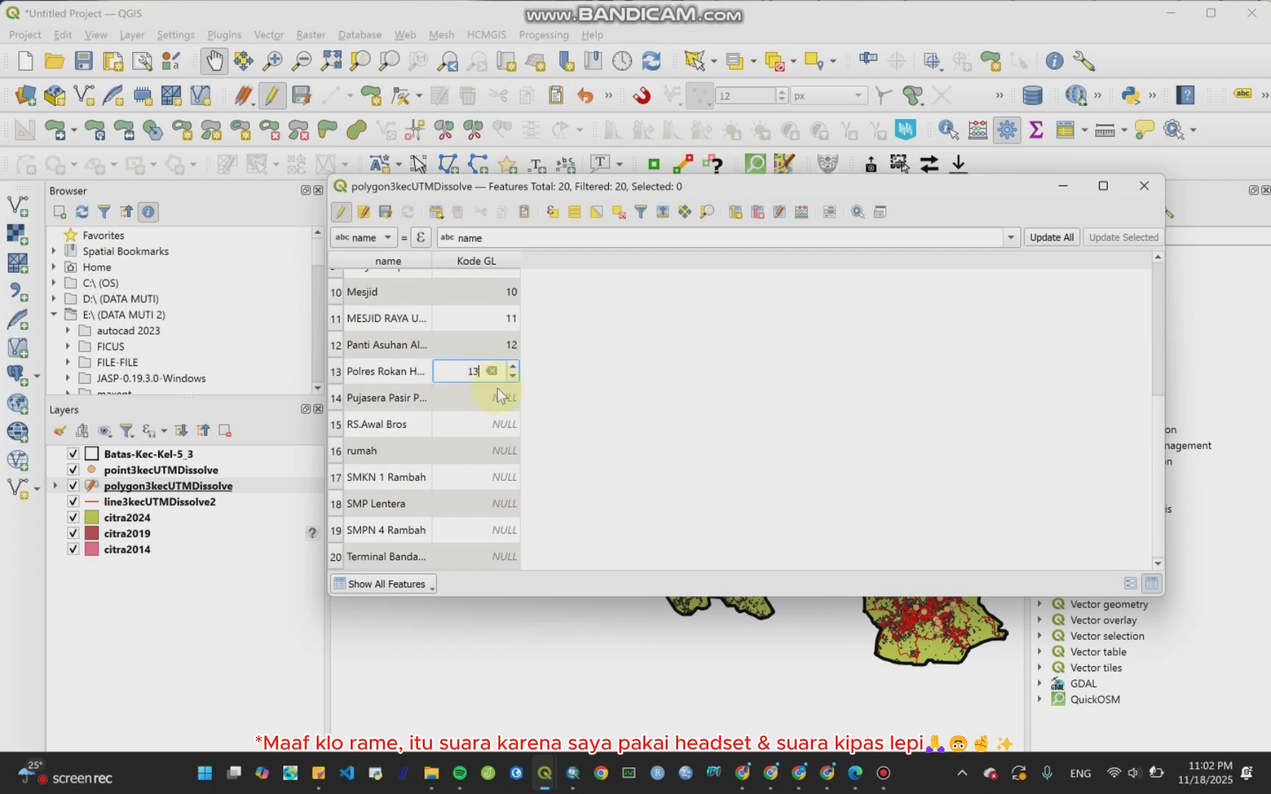
pyautogui.click(494, 409)
pyautogui.write('14')
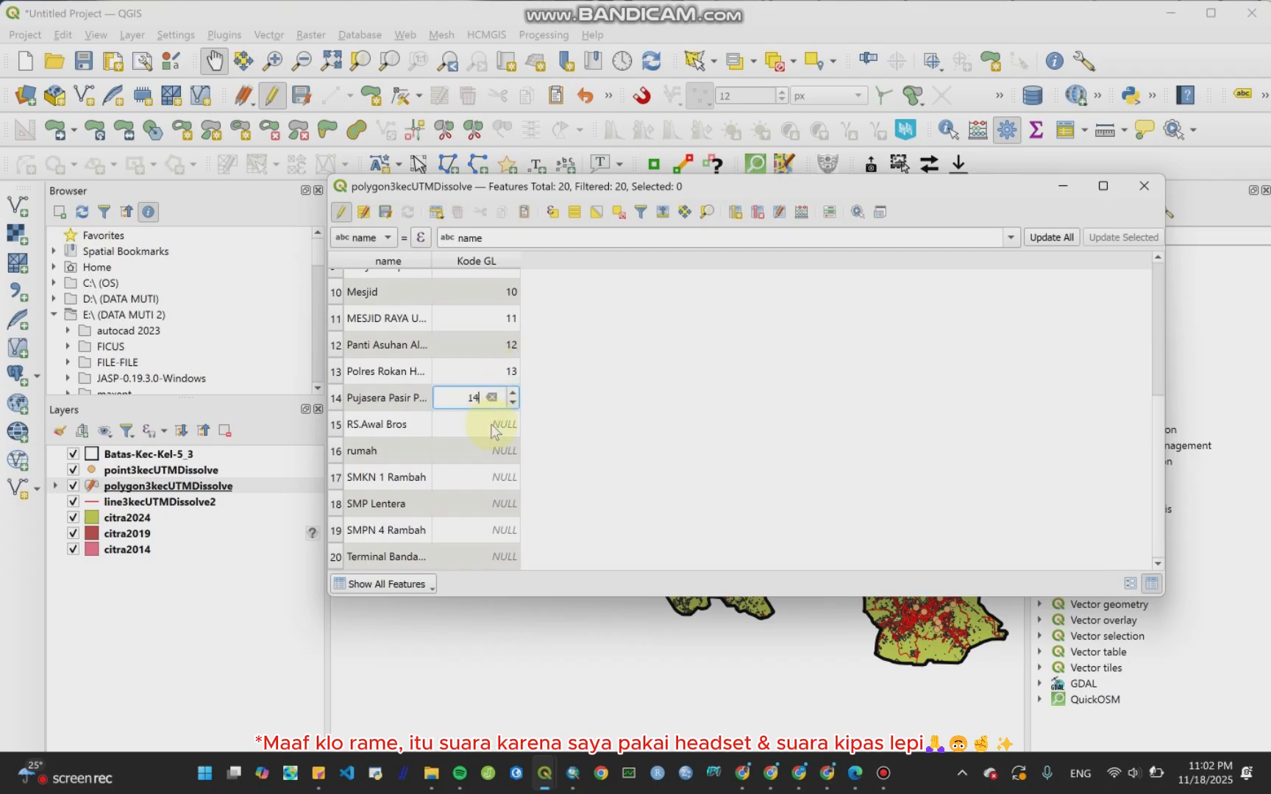
pyautogui.click(509, 427)
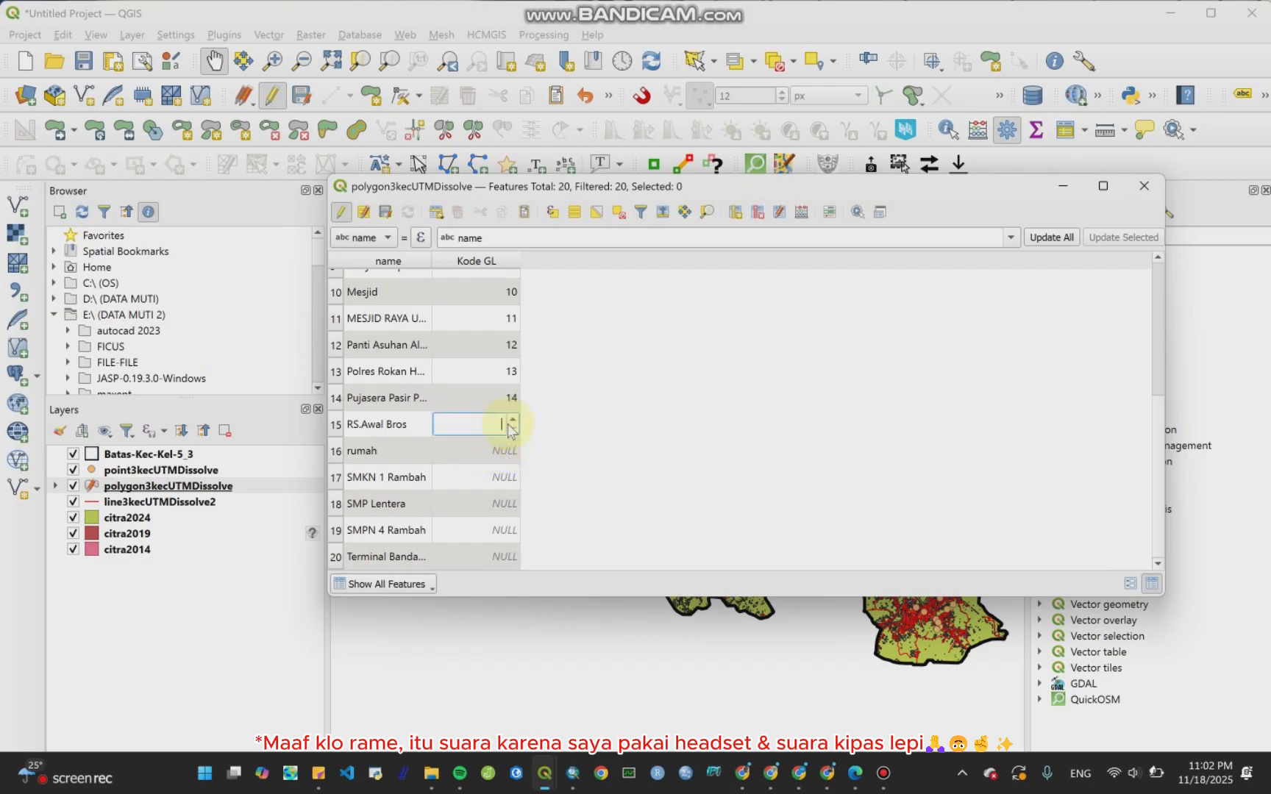
pyautogui.write('15')
pyautogui.click(491, 450)
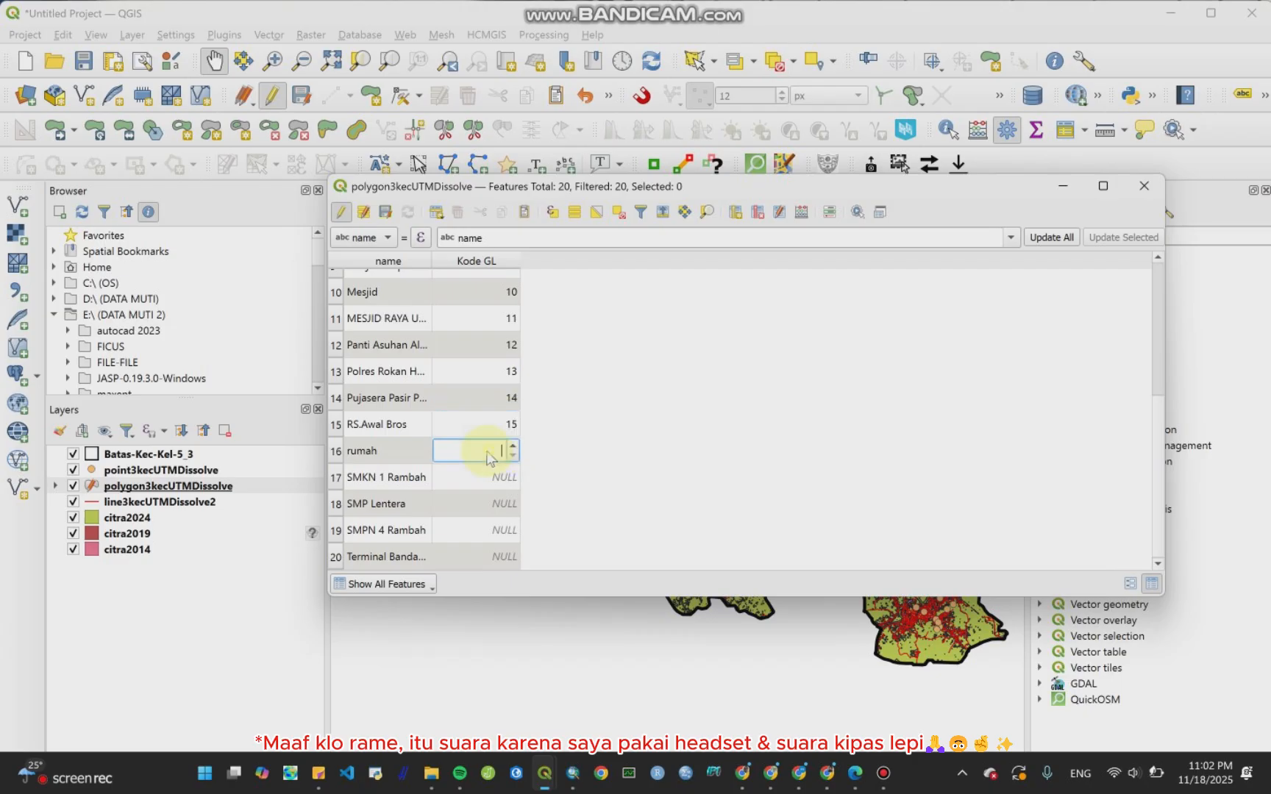
pyautogui.write('16')
pyautogui.click(492, 478)
pyautogui.write('1')
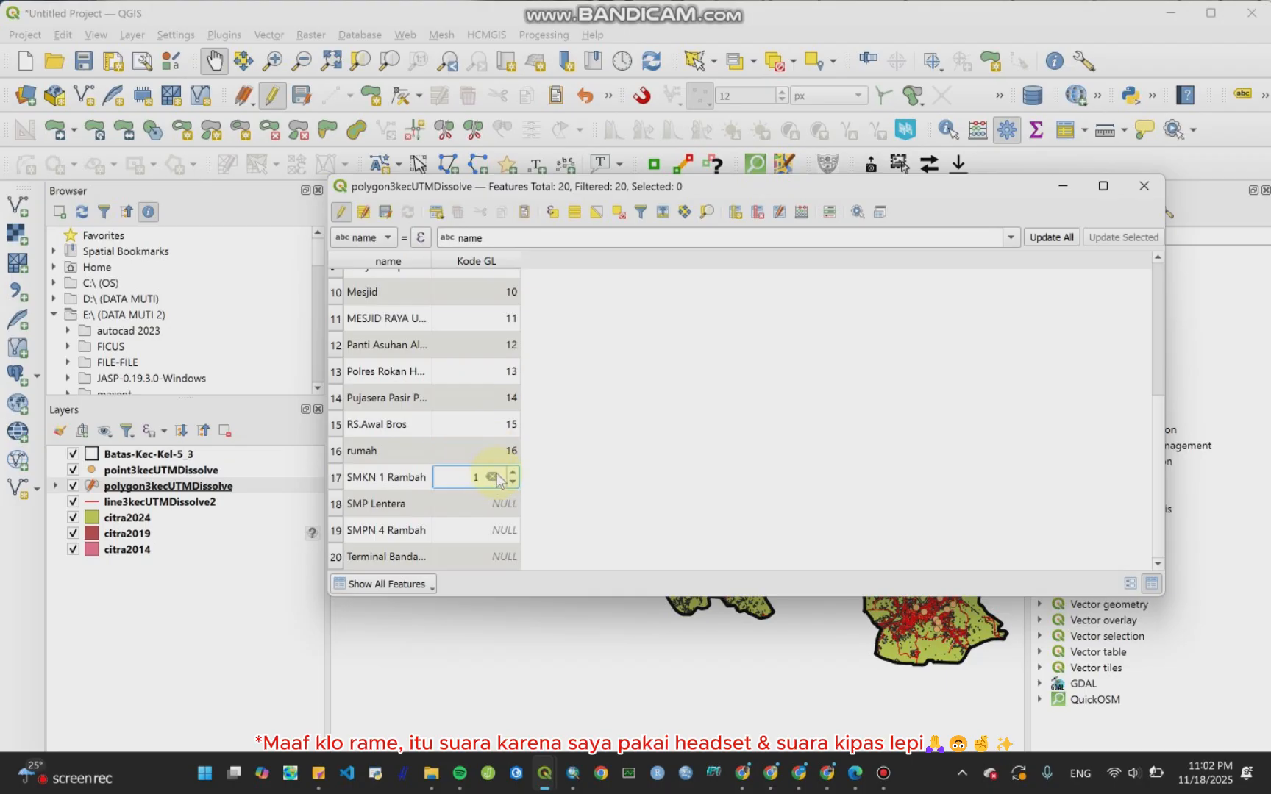
pyautogui.write('7')
pyautogui.click(495, 500)
pyautogui.write('18')
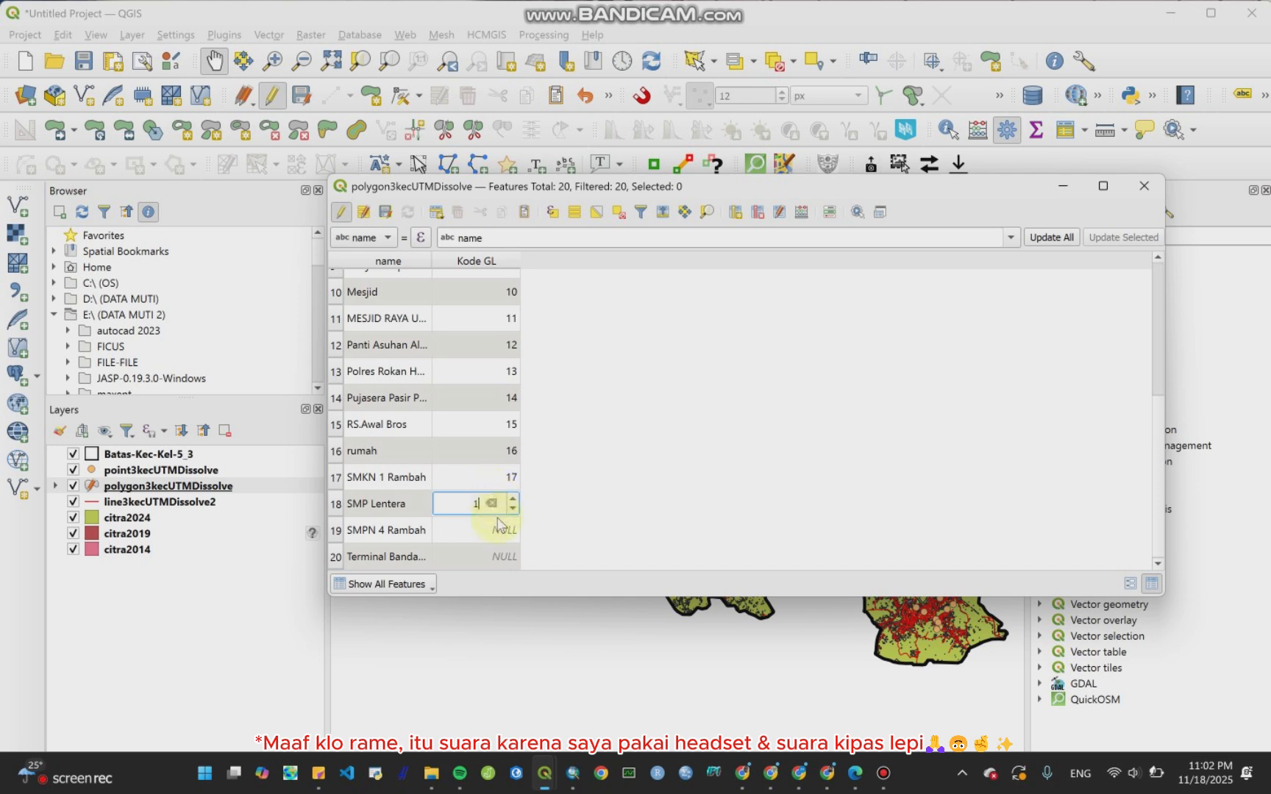
pyautogui.click(494, 539)
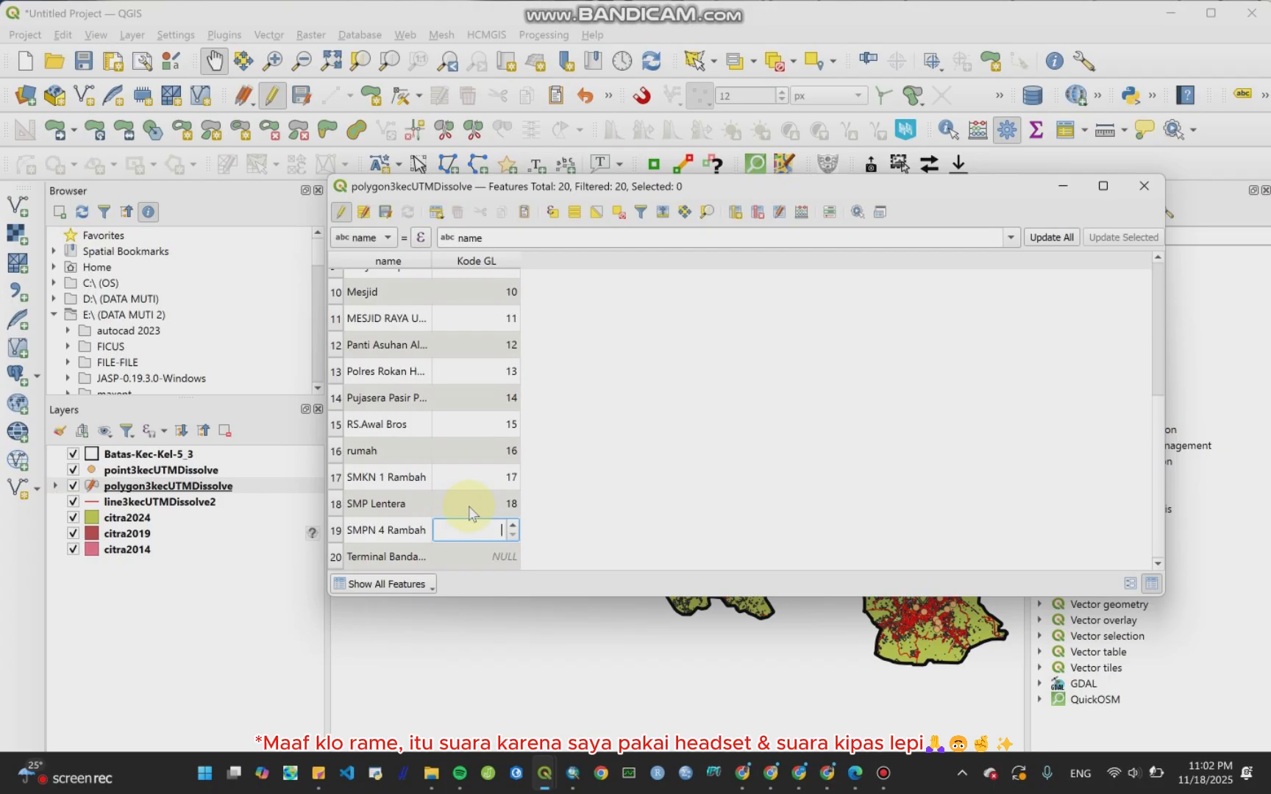
pyautogui.write('19')
pyautogui.doubleClick(505, 560)
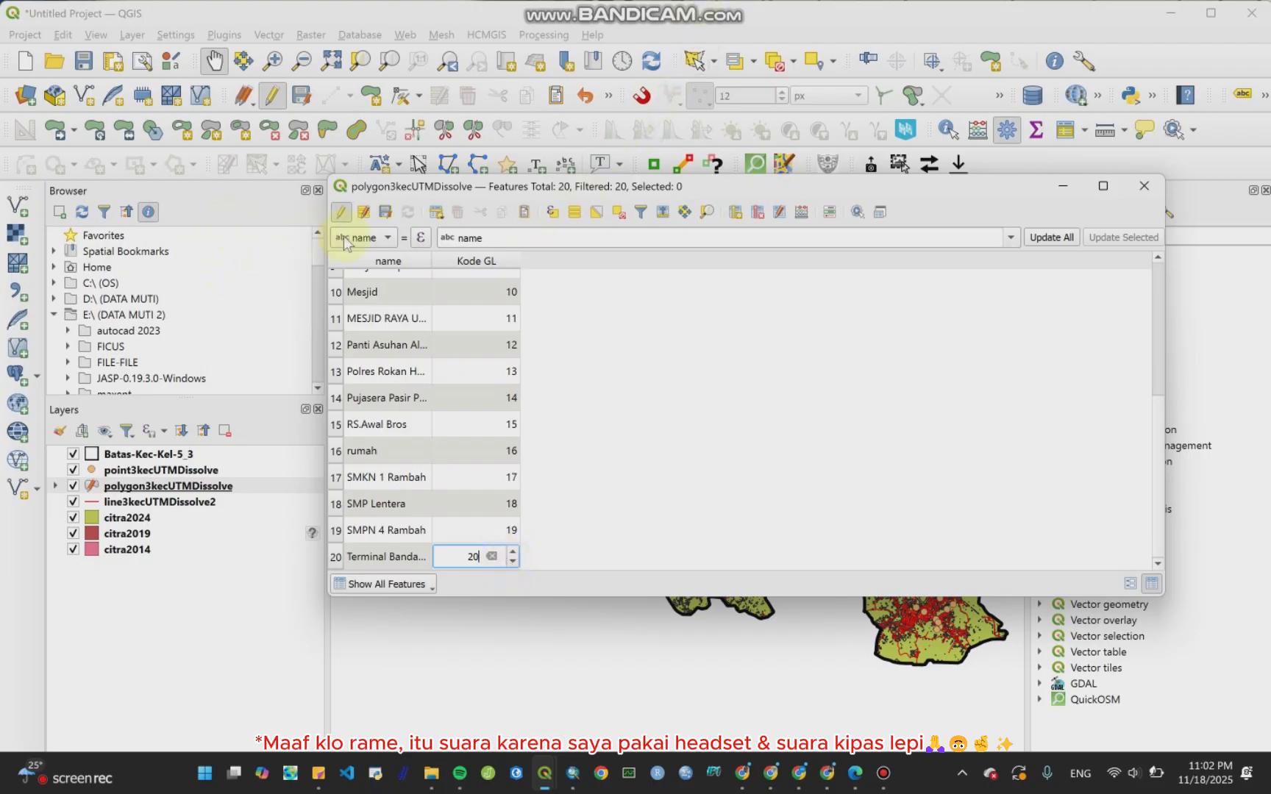
# Step: Stop editing the polygon layer and save the Kode GL changes
pyautogui.click(340, 212)
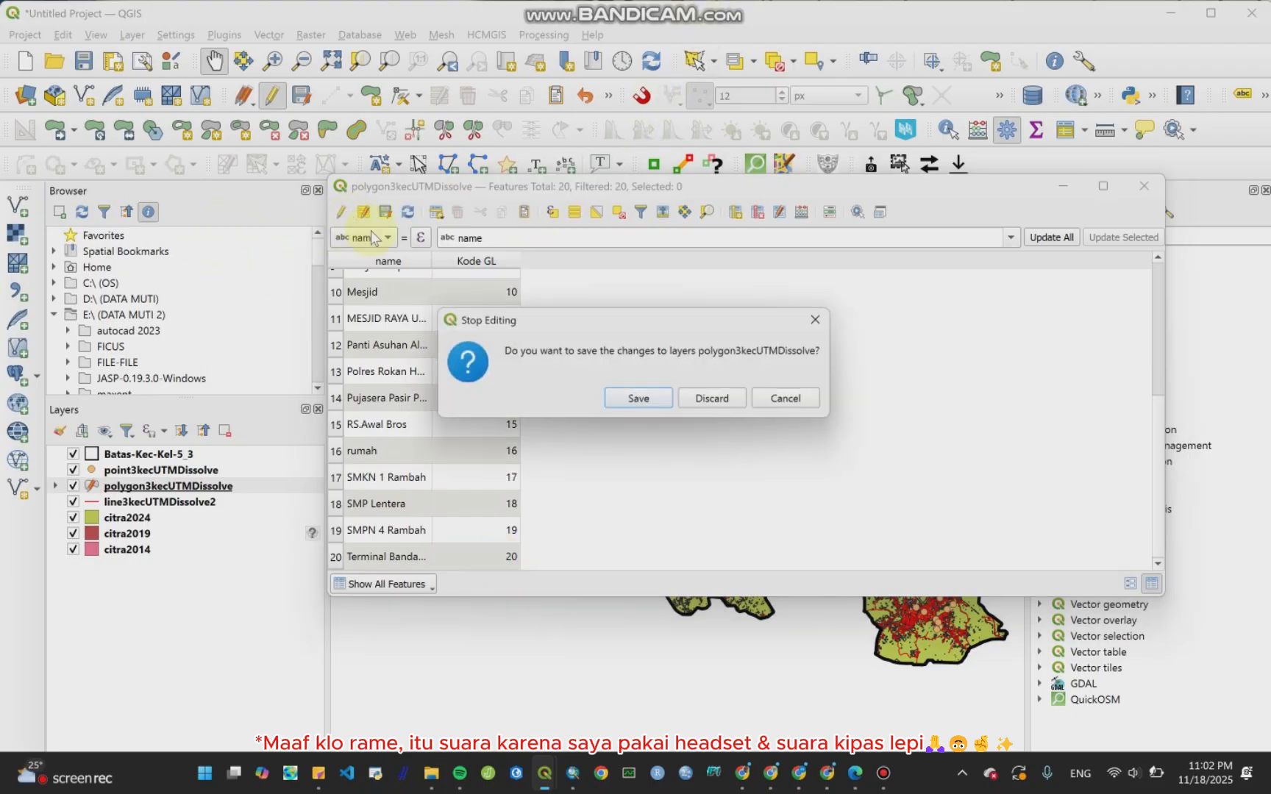
pyautogui.click(651, 398)
pyautogui.scroll(3, 511, 417)
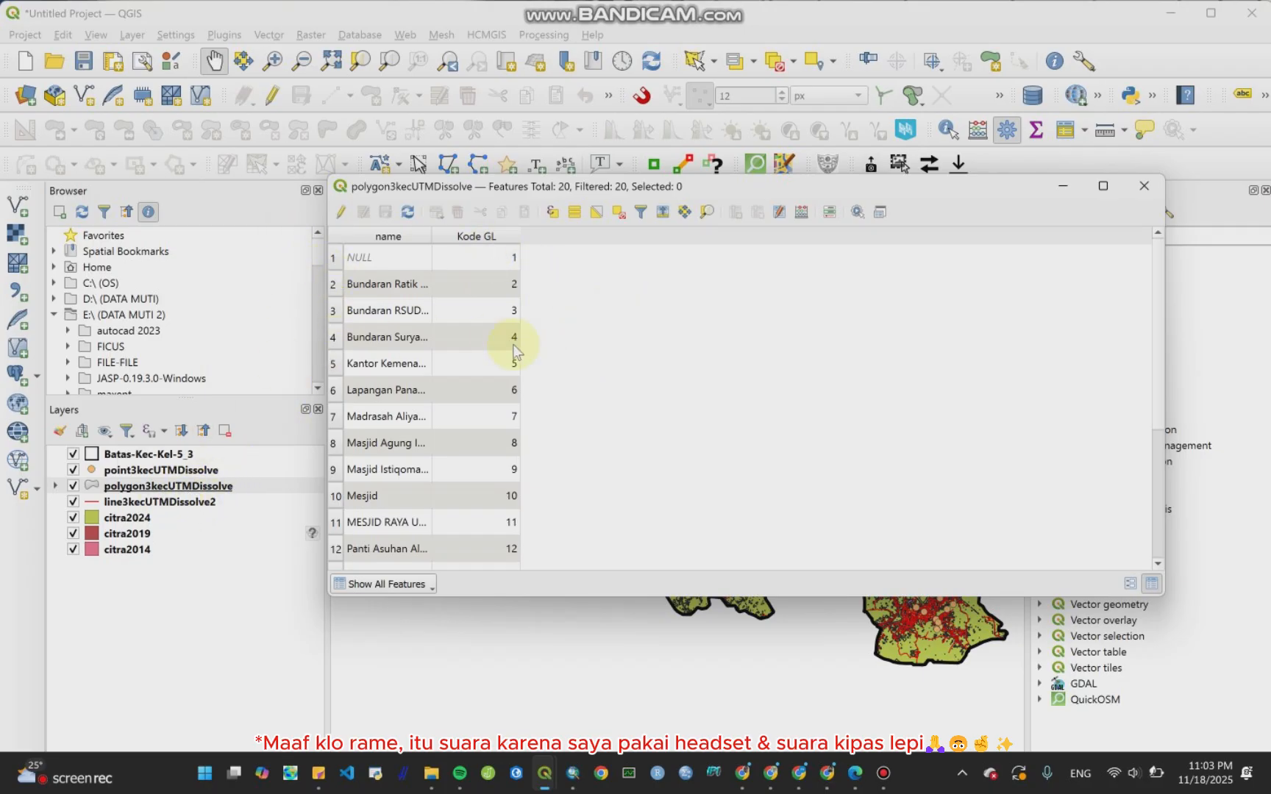
# Step: Close the polygon layer's attribute table and open the attribute table of point3kecUTMDissolve
pyautogui.scroll(-2, 805, 427)
pyautogui.scroll(2, 797, 436)
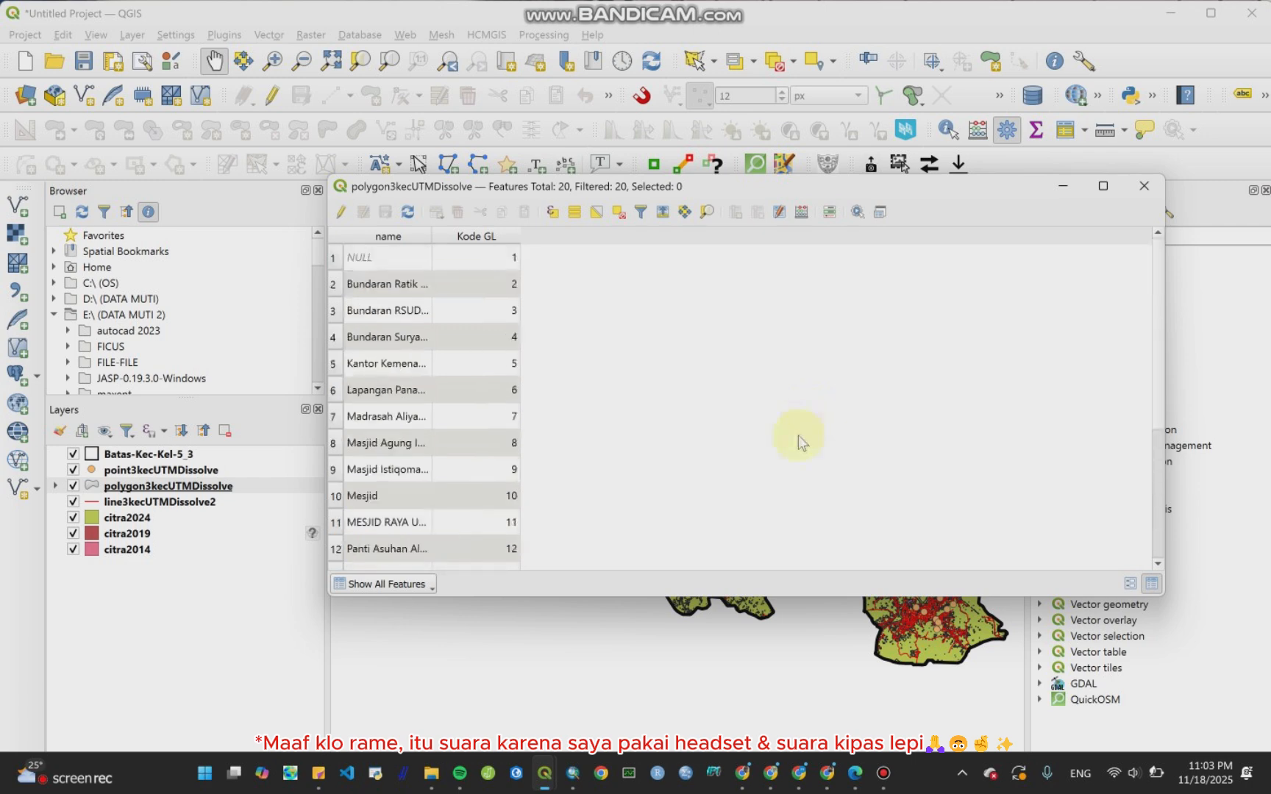
pyautogui.scroll(-2, 798, 436)
pyautogui.click(1145, 186)
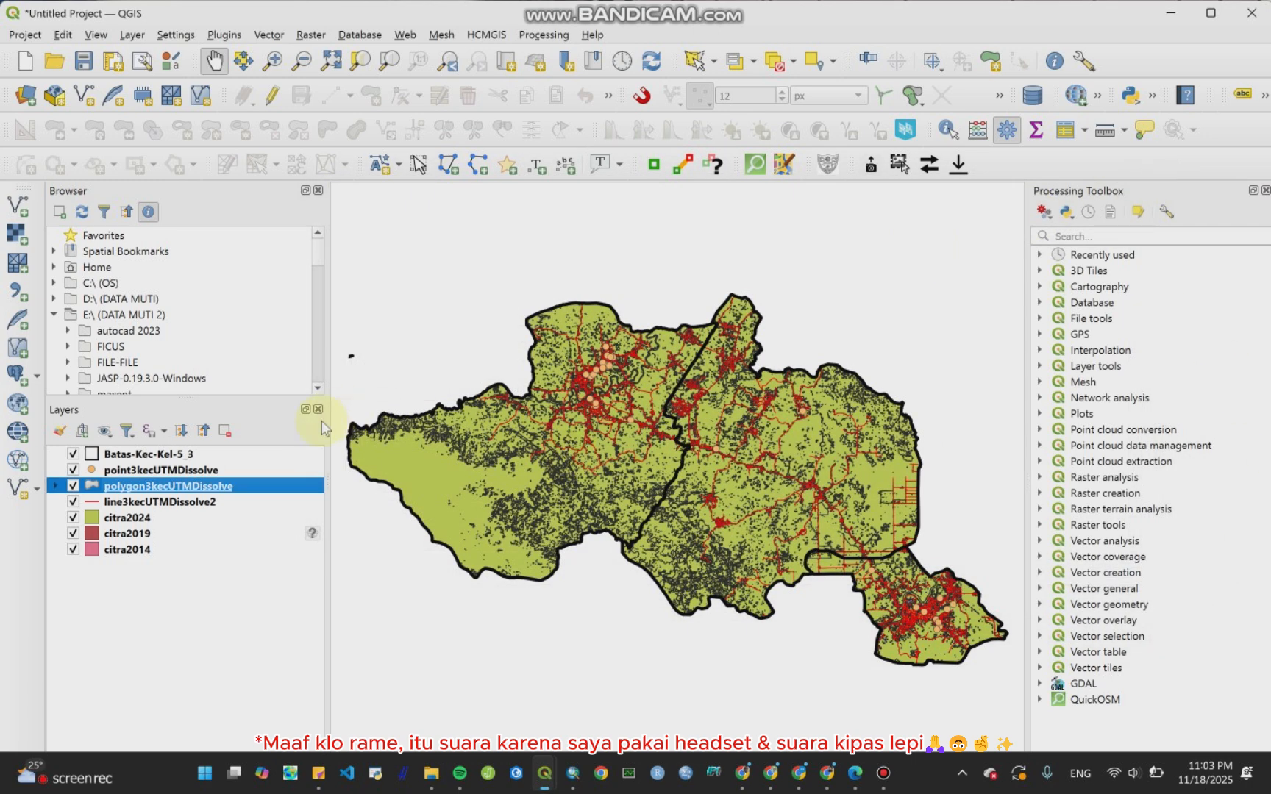
pyautogui.click(186, 472)
pyautogui.rightClick(185, 477)
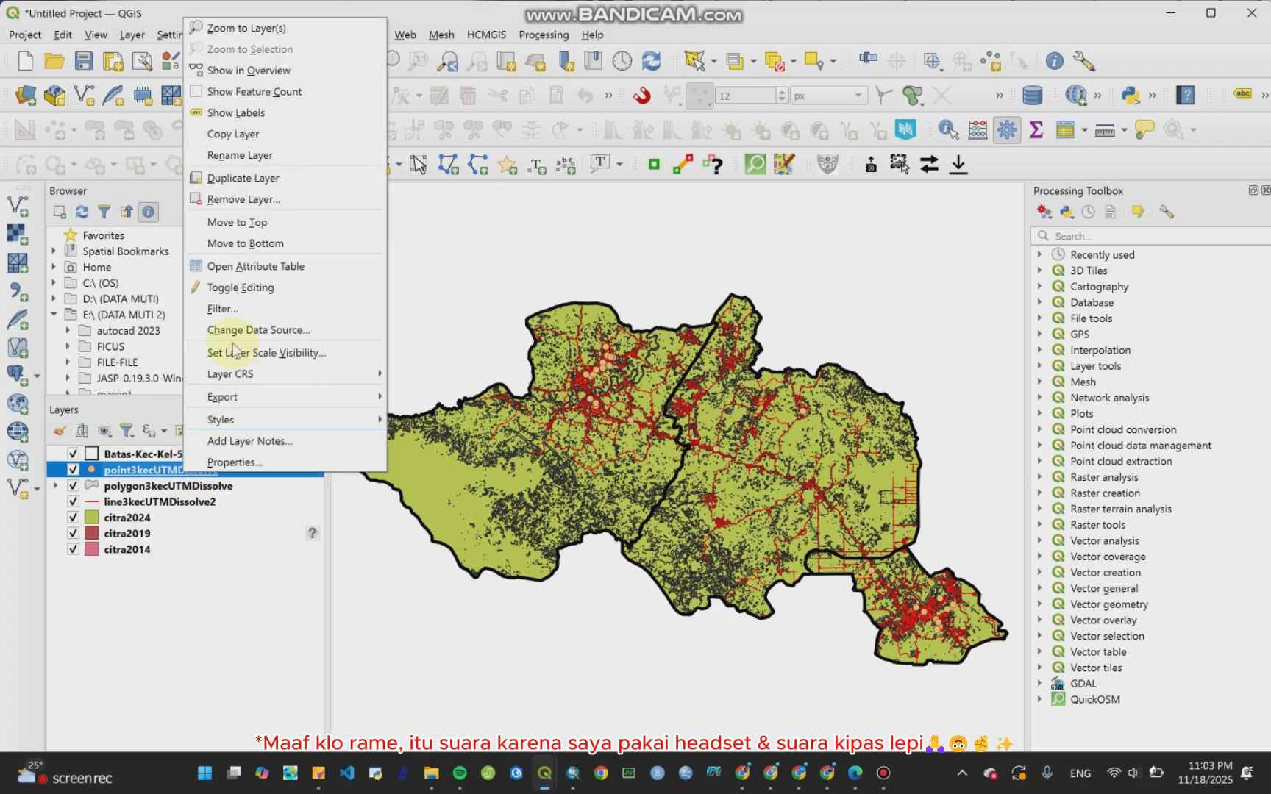
pyautogui.click(257, 264)
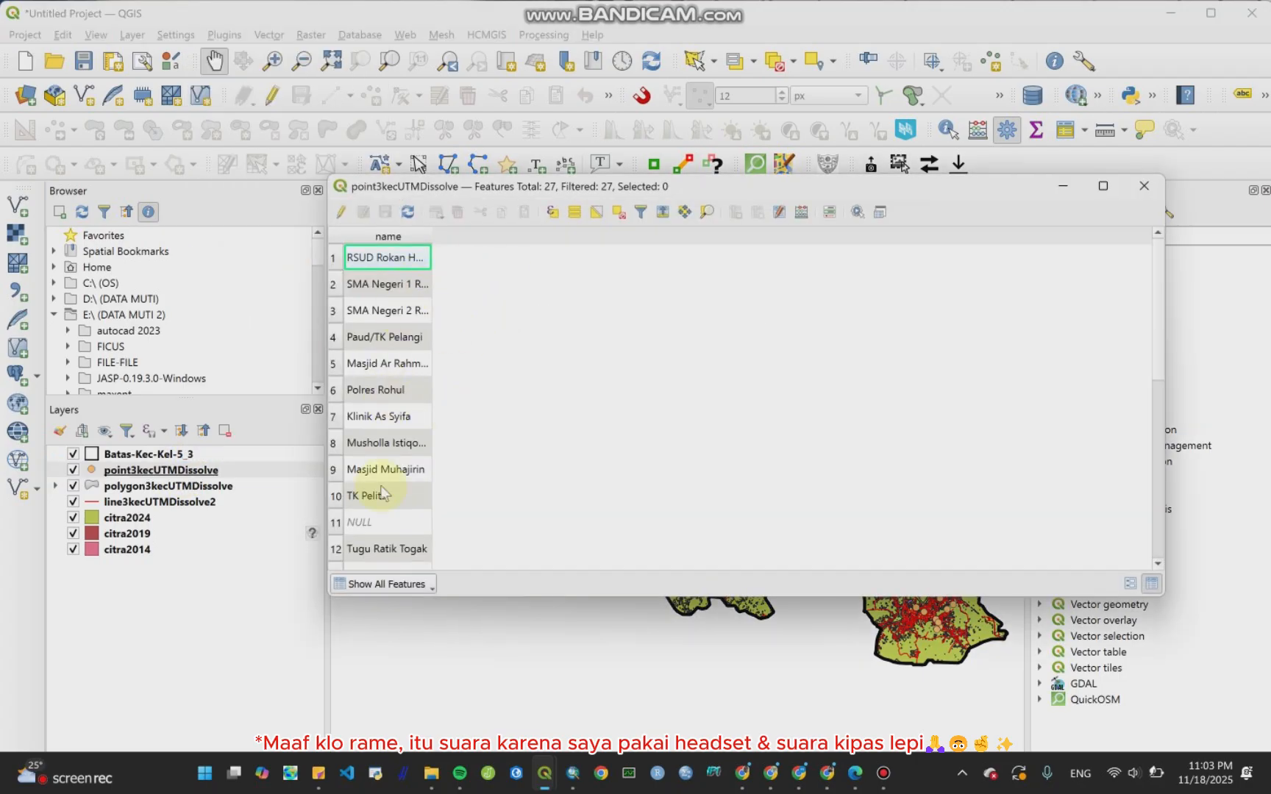
# Step: Enable editing on point3kecUTMDissolve and add an Integer (32 bit) field named Kode GL
pyautogui.scroll(-5, 382, 489)
pyautogui.scroll(5, 373, 552)
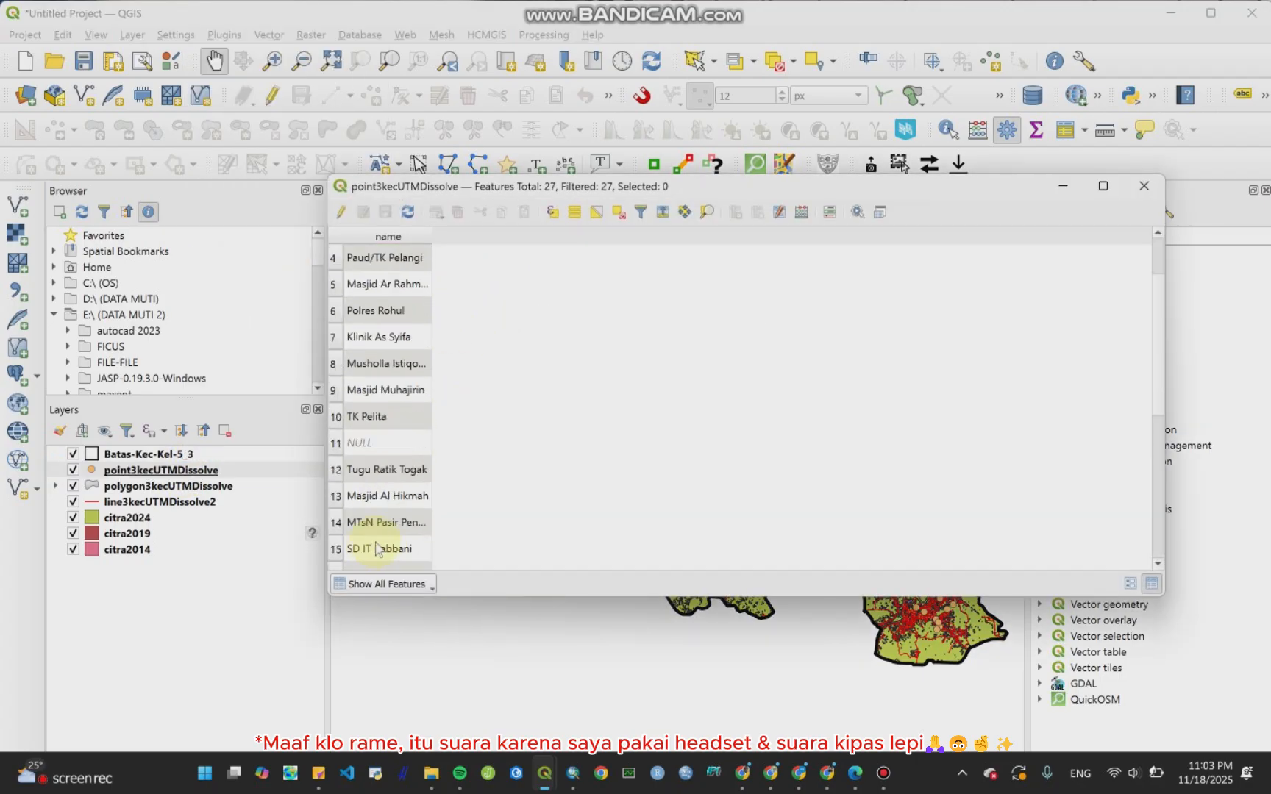
pyautogui.click(341, 212)
pyautogui.scroll(-5, 378, 478)
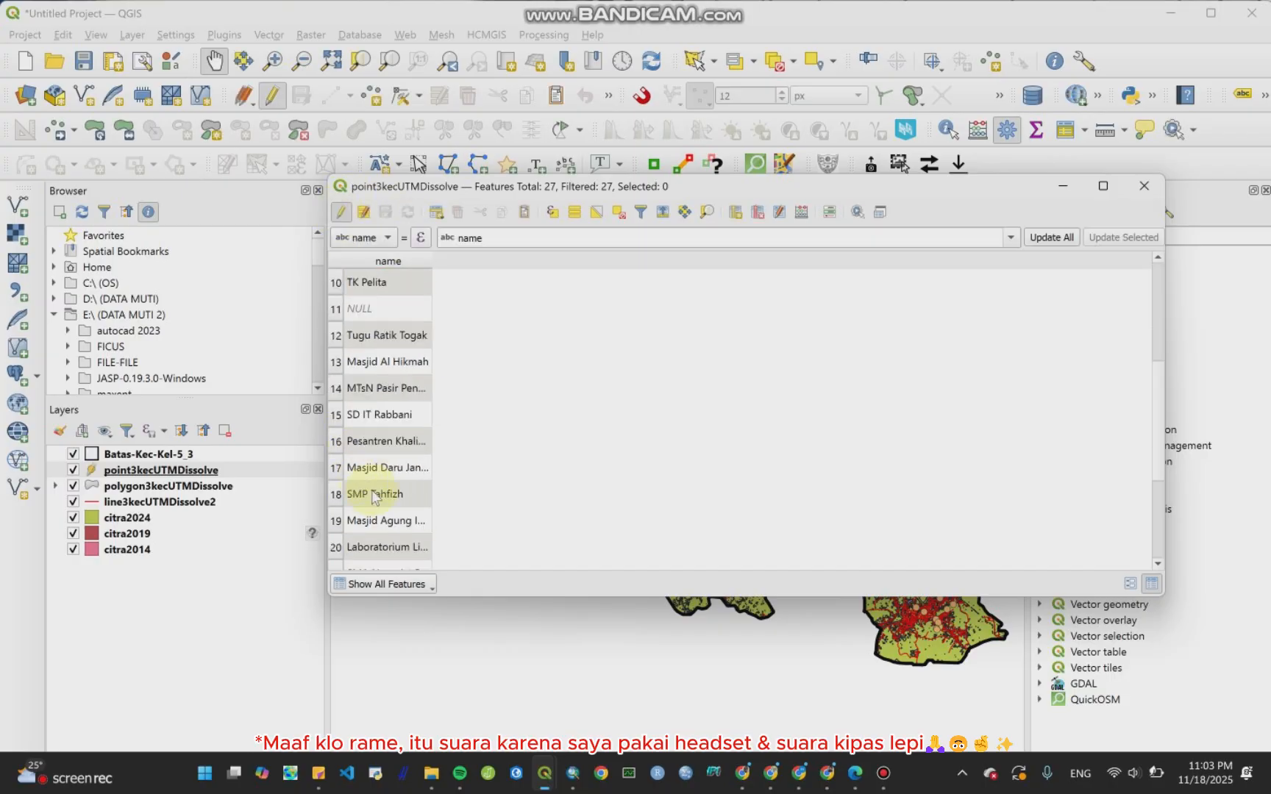
pyautogui.scroll(5, 385, 539)
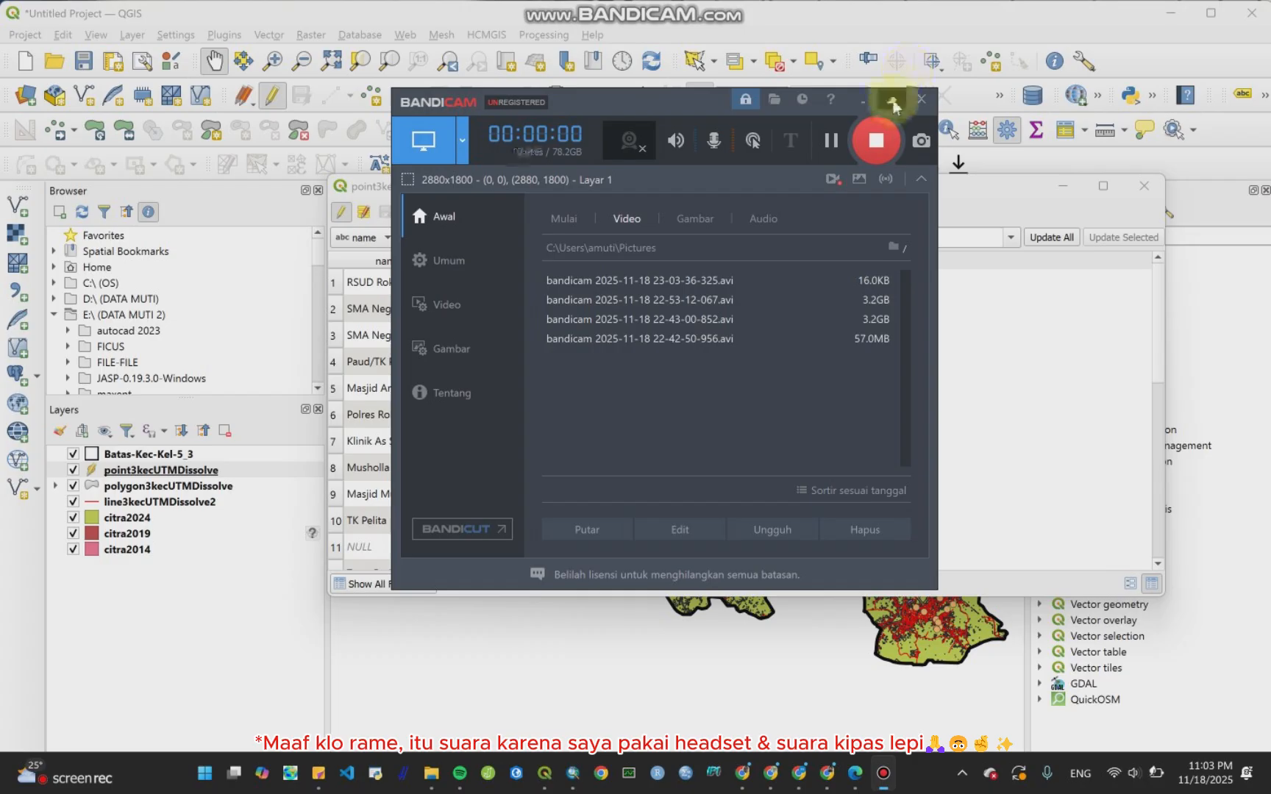
pyautogui.scroll(-5, 364, 426)
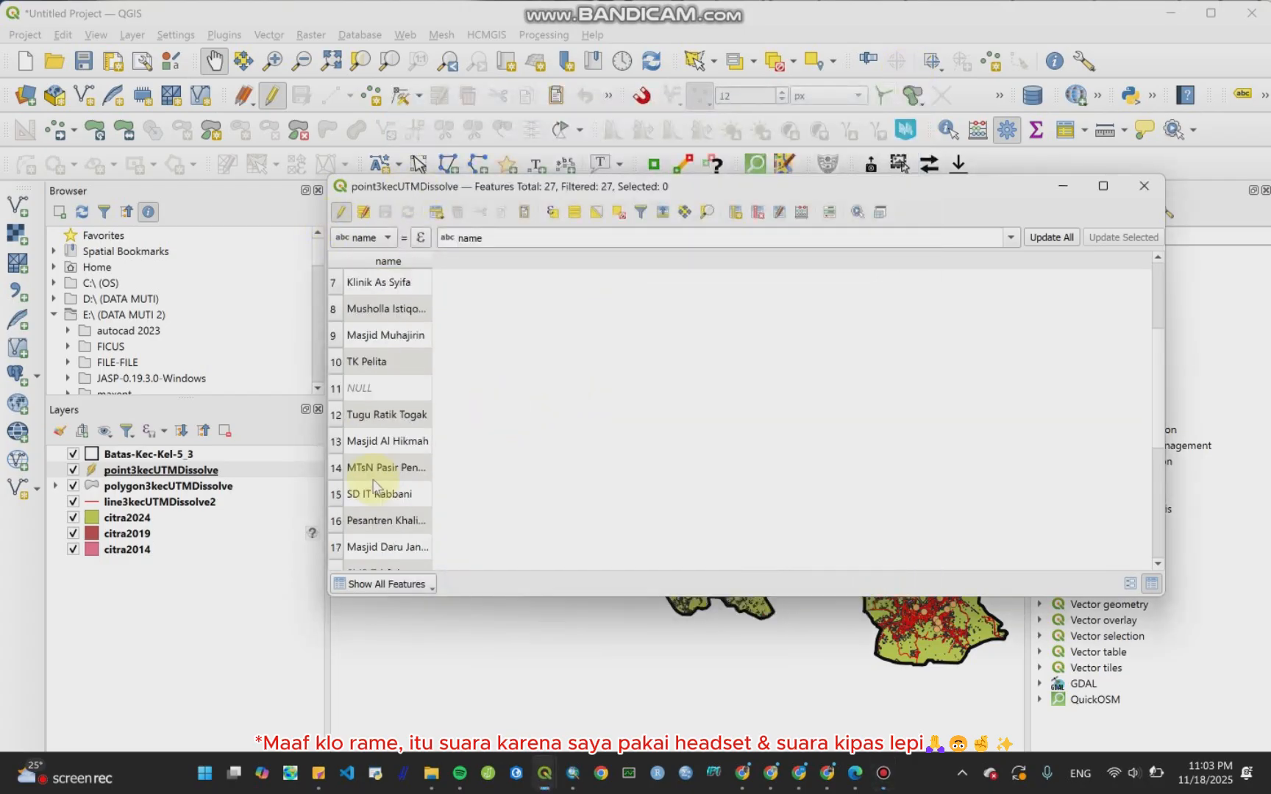
pyautogui.scroll(5, 389, 531)
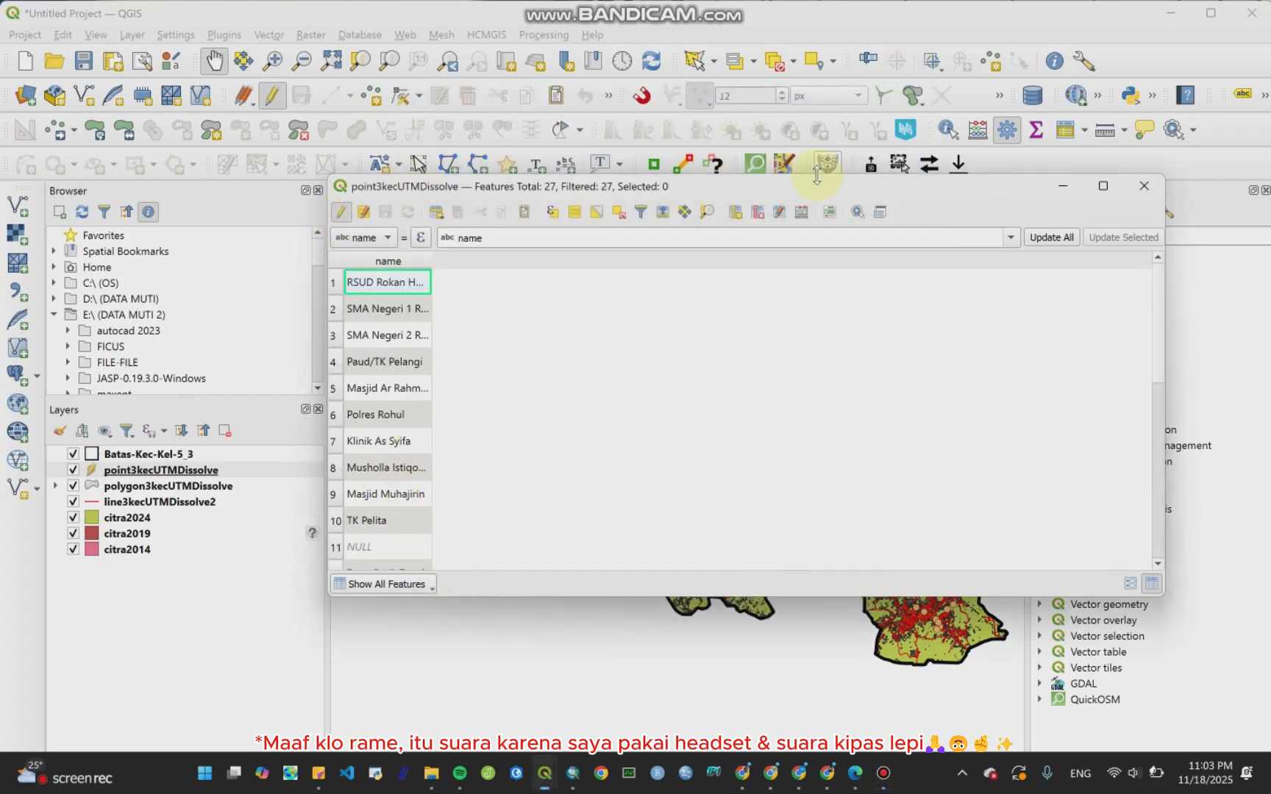
pyautogui.click(736, 212)
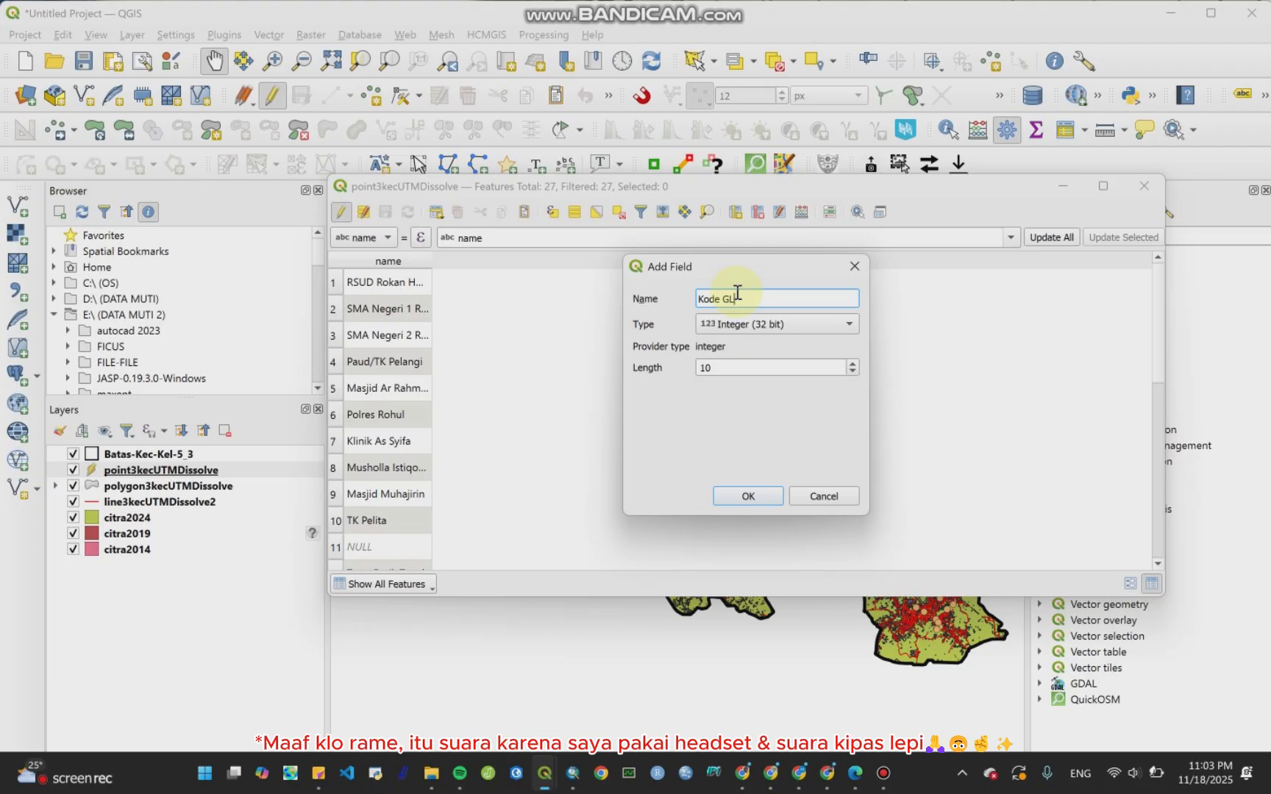
pyautogui.click(746, 496)
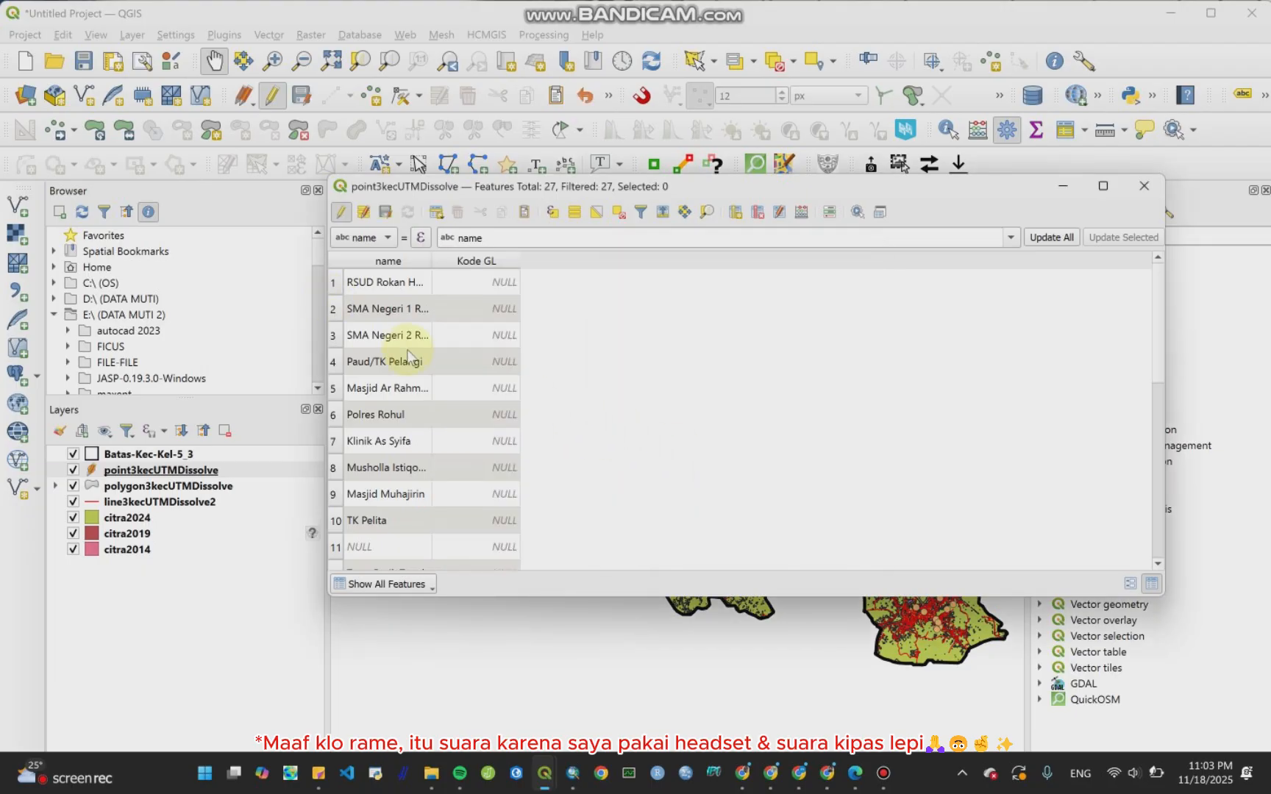
# Step: Scroll through the point layer's attribute table to review all features and the new Kode GL column
pyautogui.scroll(-3, 412, 382)
pyautogui.scroll(-3, 427, 442)
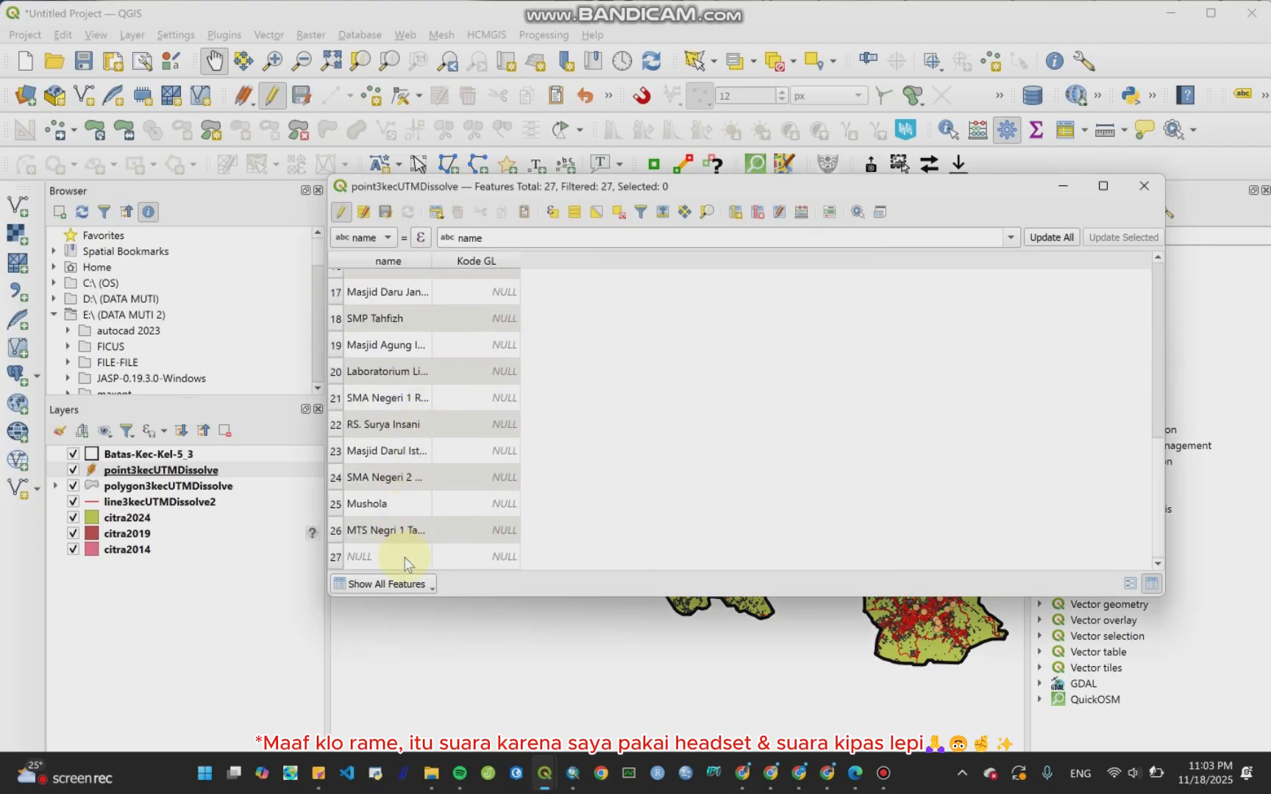
pyautogui.scroll(4, 412, 441)
pyautogui.scroll(2, 411, 414)
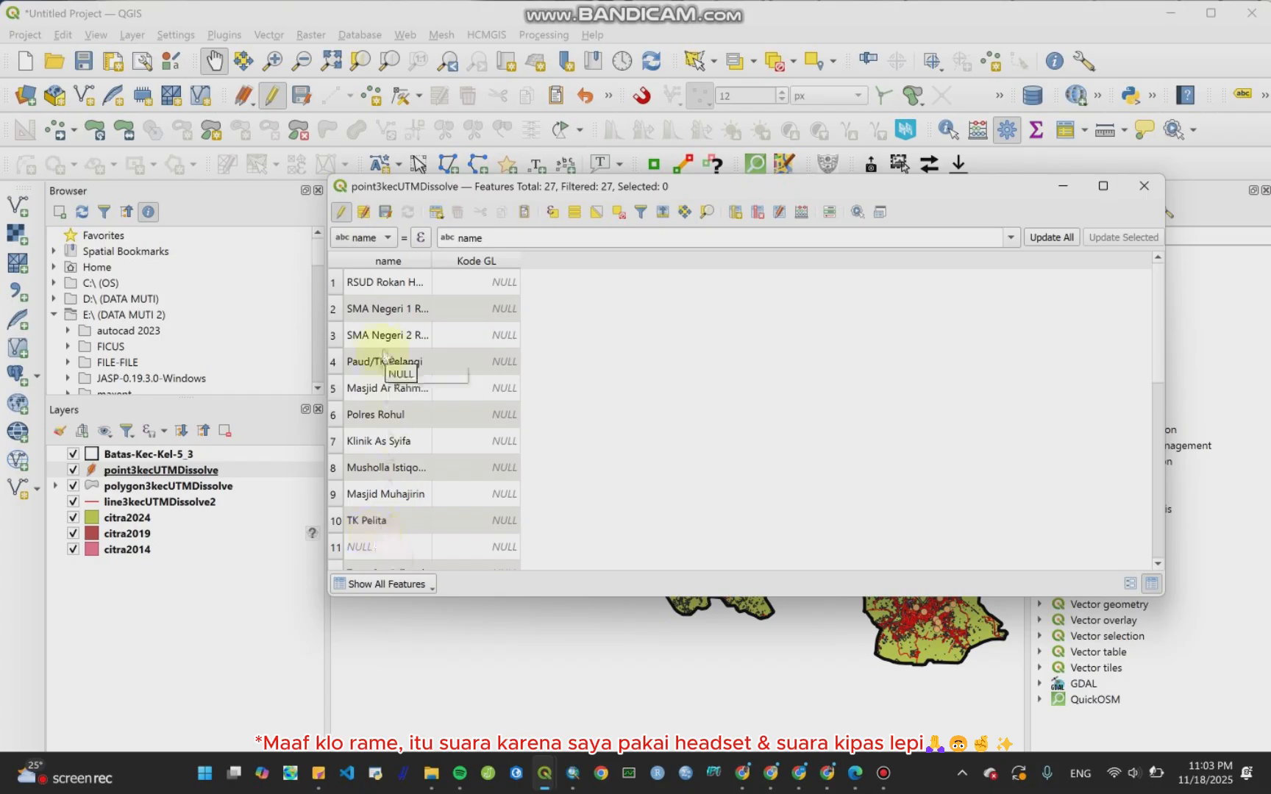
pyautogui.scroll(-1, 403, 450)
pyautogui.scroll(-4, 403, 450)
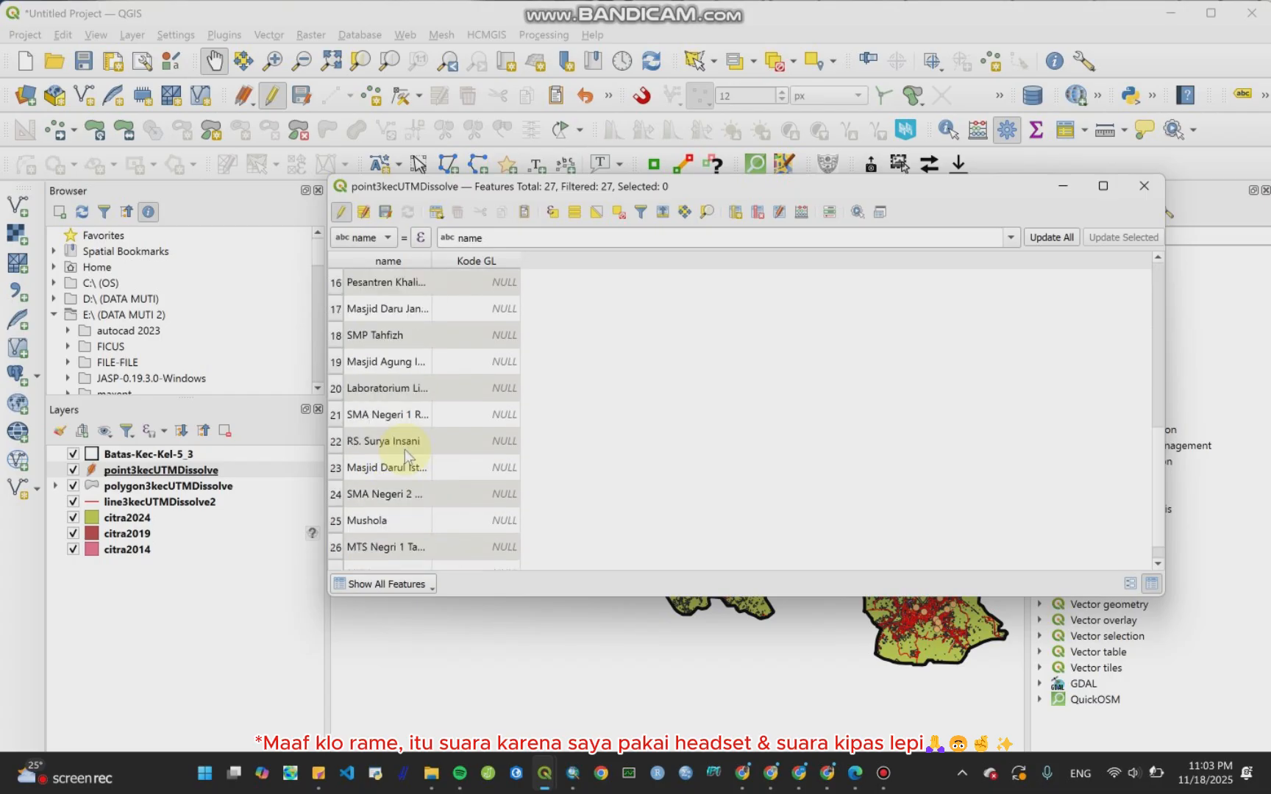
pyautogui.scroll(-1, 404, 458)
pyautogui.scroll(4, 403, 548)
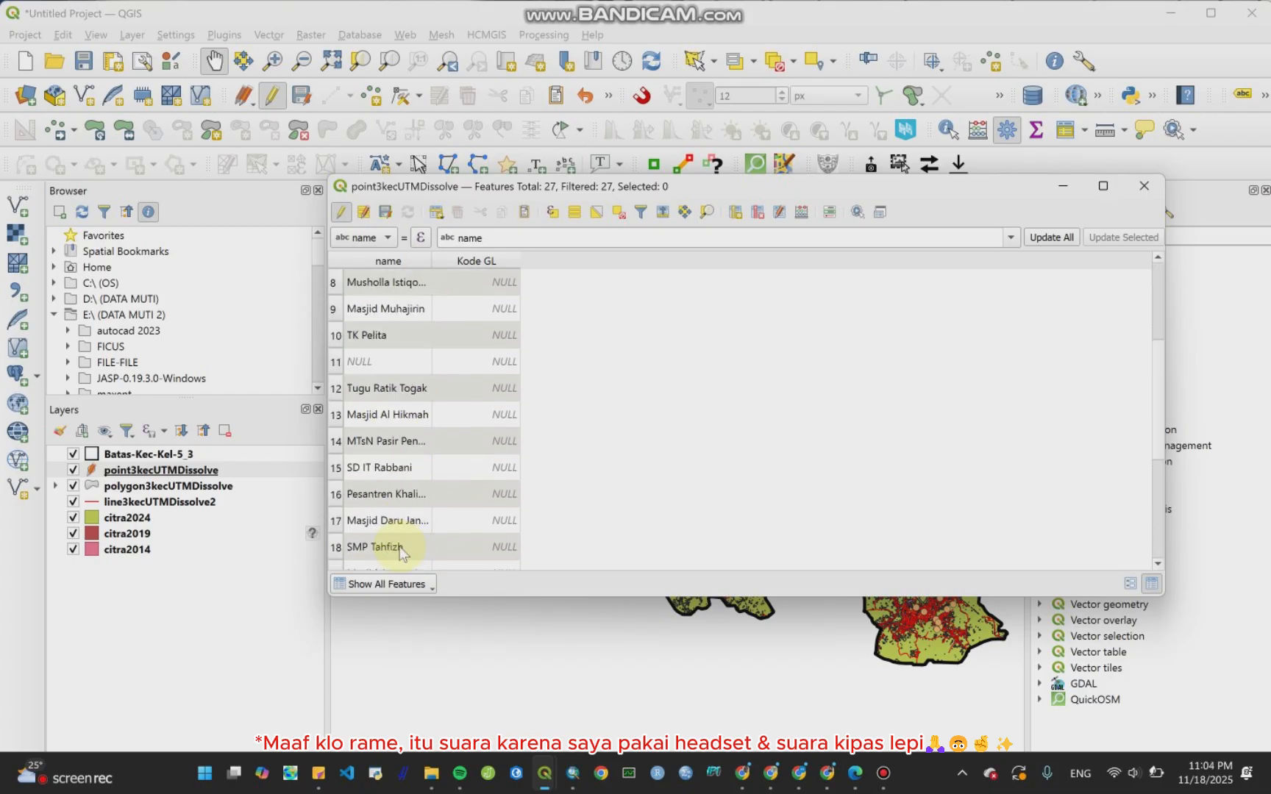
pyautogui.scroll(2, 397, 442)
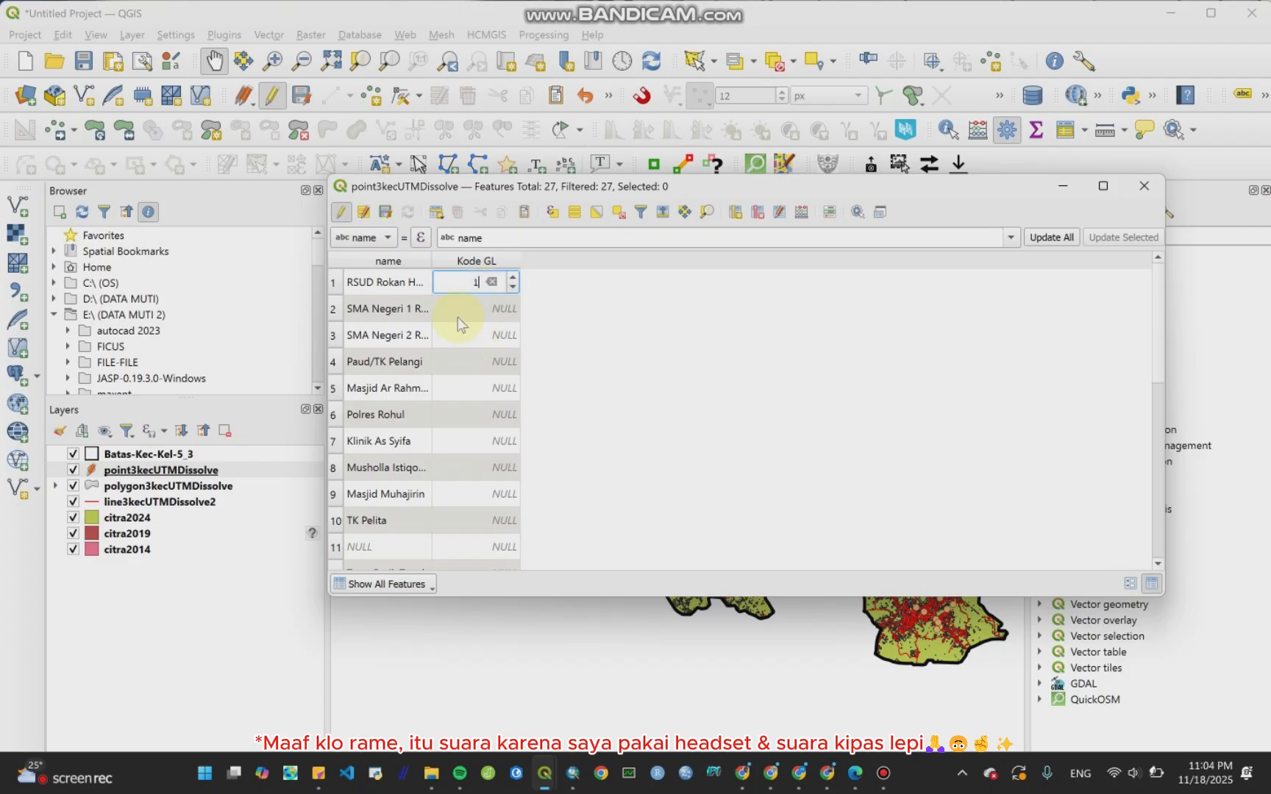
# Step: Fill the Kode GL values of the first ten point features with sequential codes 1 to 10
pyautogui.doubleClick(456, 317)
pyautogui.write('2')
pyautogui.doubleClick(455, 338)
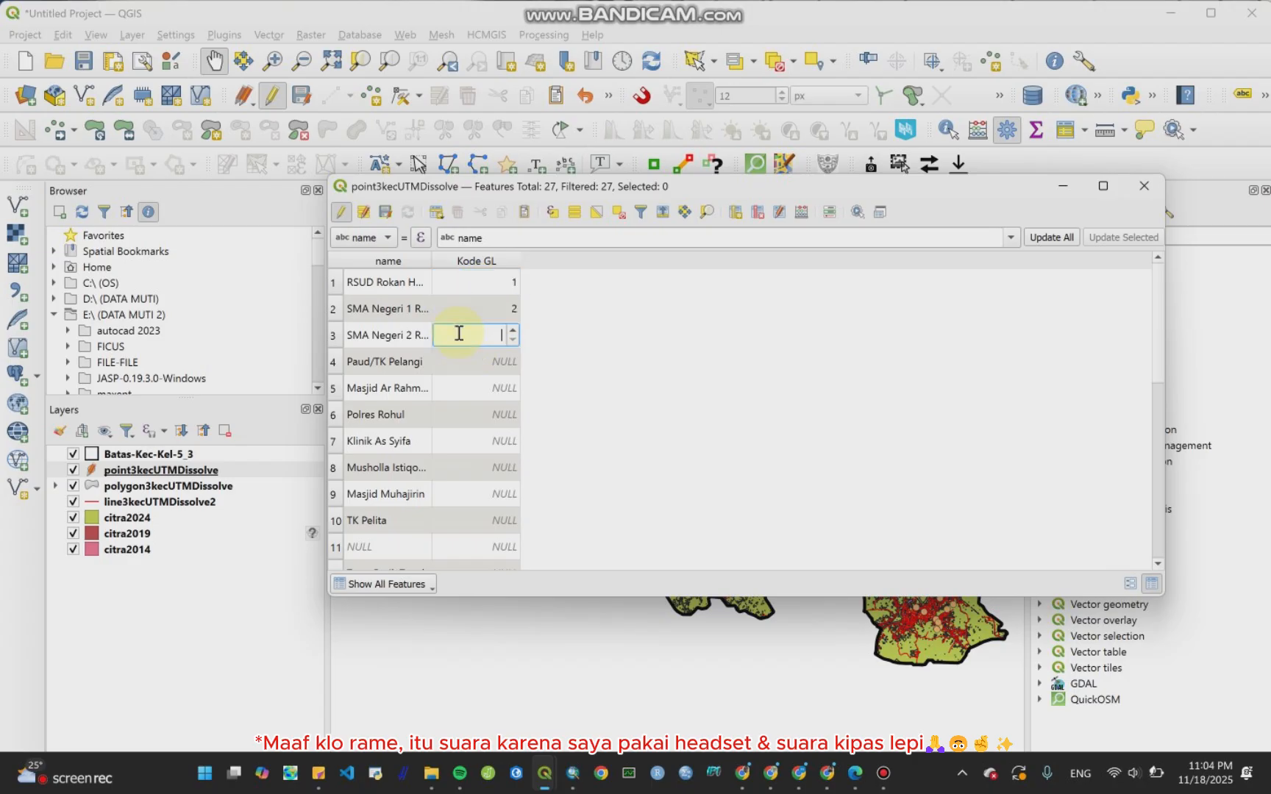
pyautogui.write('3')
pyautogui.doubleClick(469, 363)
pyautogui.doubleClick(471, 414)
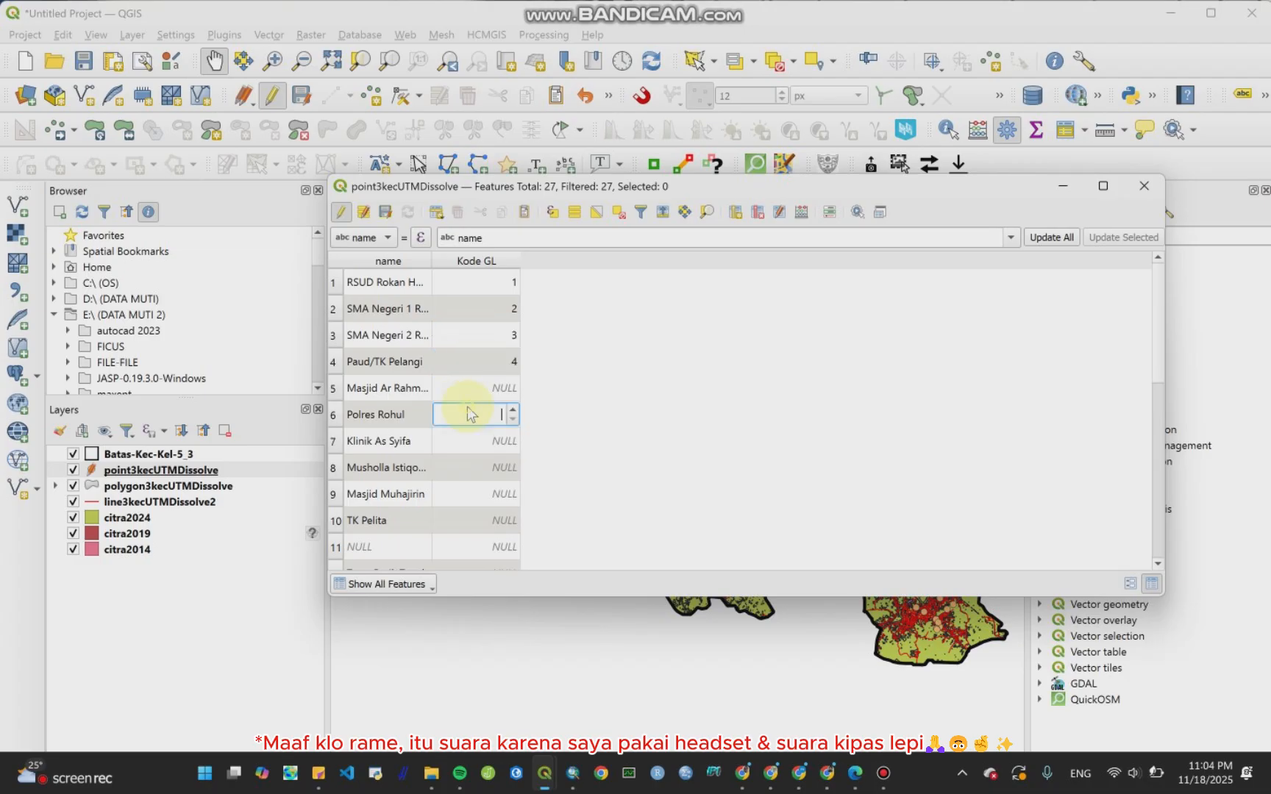
pyautogui.doubleClick(477, 389)
pyautogui.write('5')
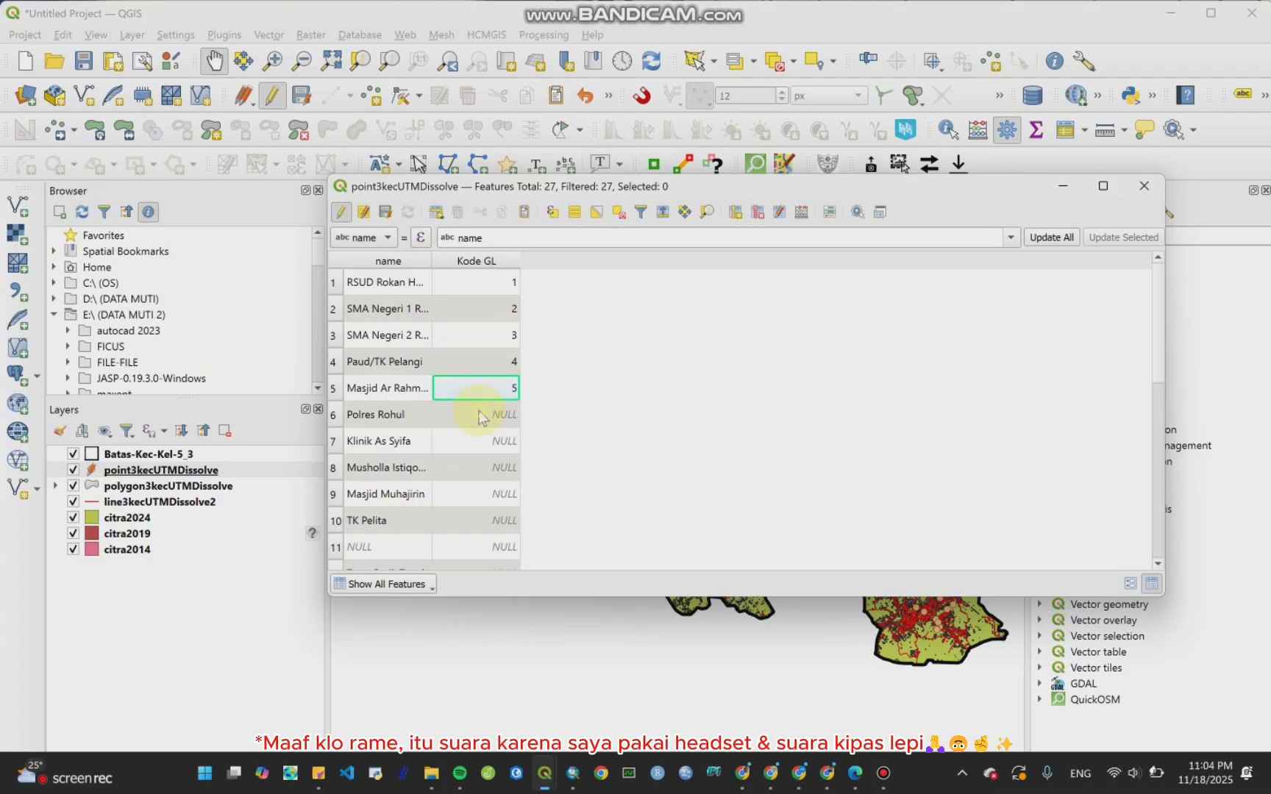
pyautogui.doubleClick(479, 416)
pyautogui.doubleClick(485, 440)
pyautogui.write('7')
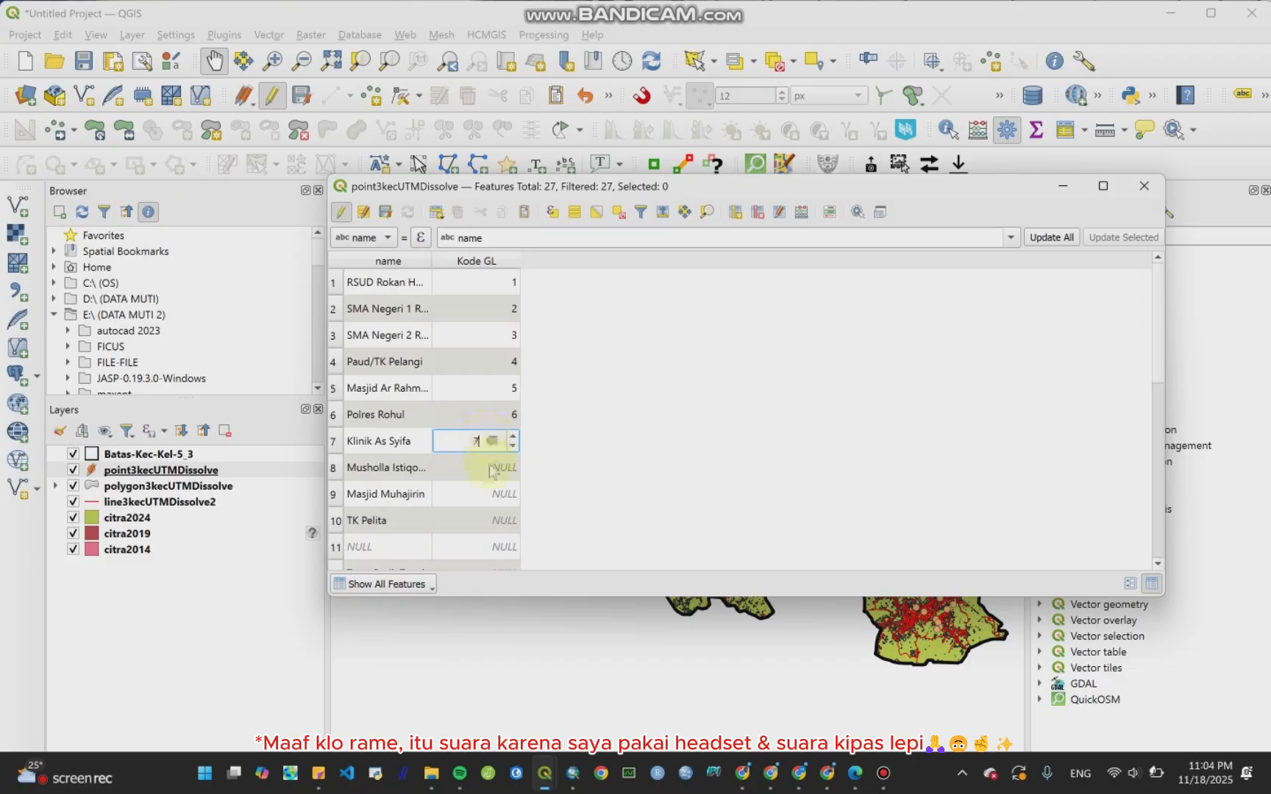
pyautogui.doubleClick(494, 468)
pyautogui.write('8')
pyautogui.doubleClick(493, 494)
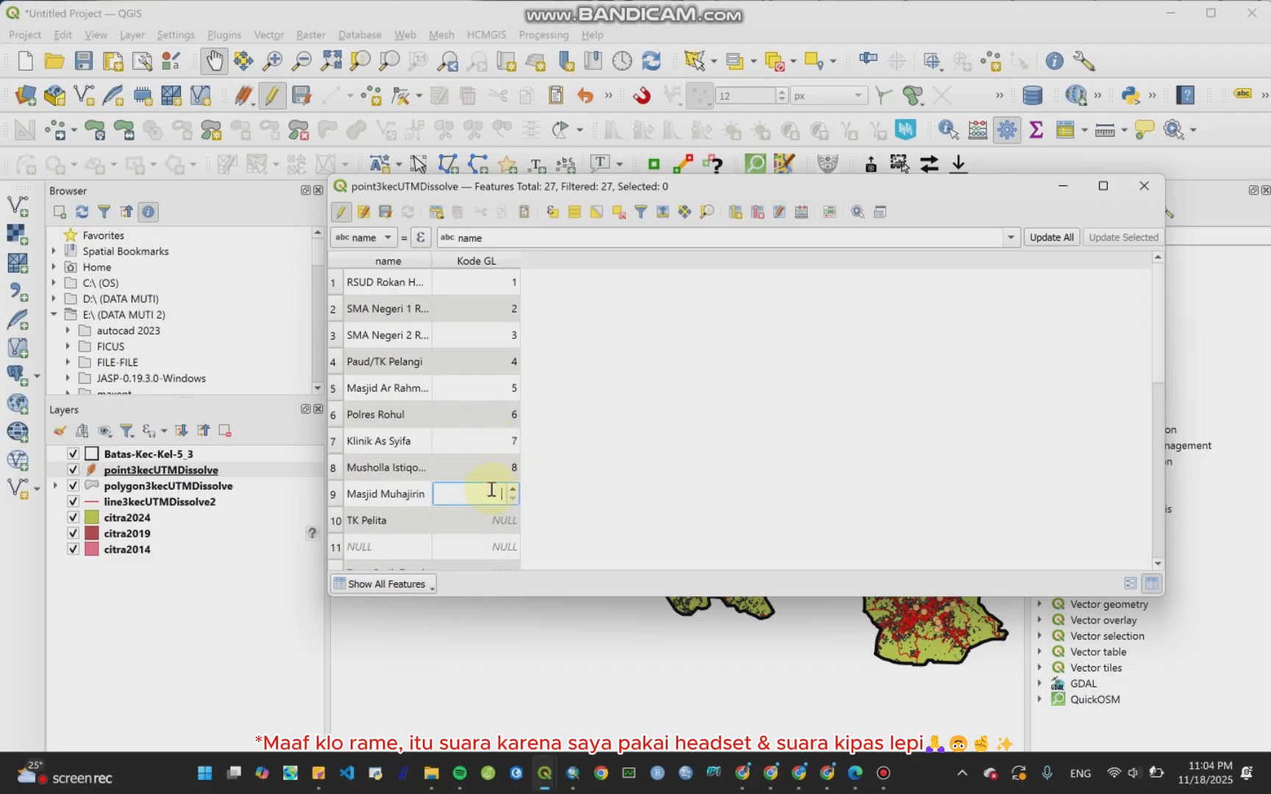
pyautogui.write('9')
pyautogui.doubleClick(491, 519)
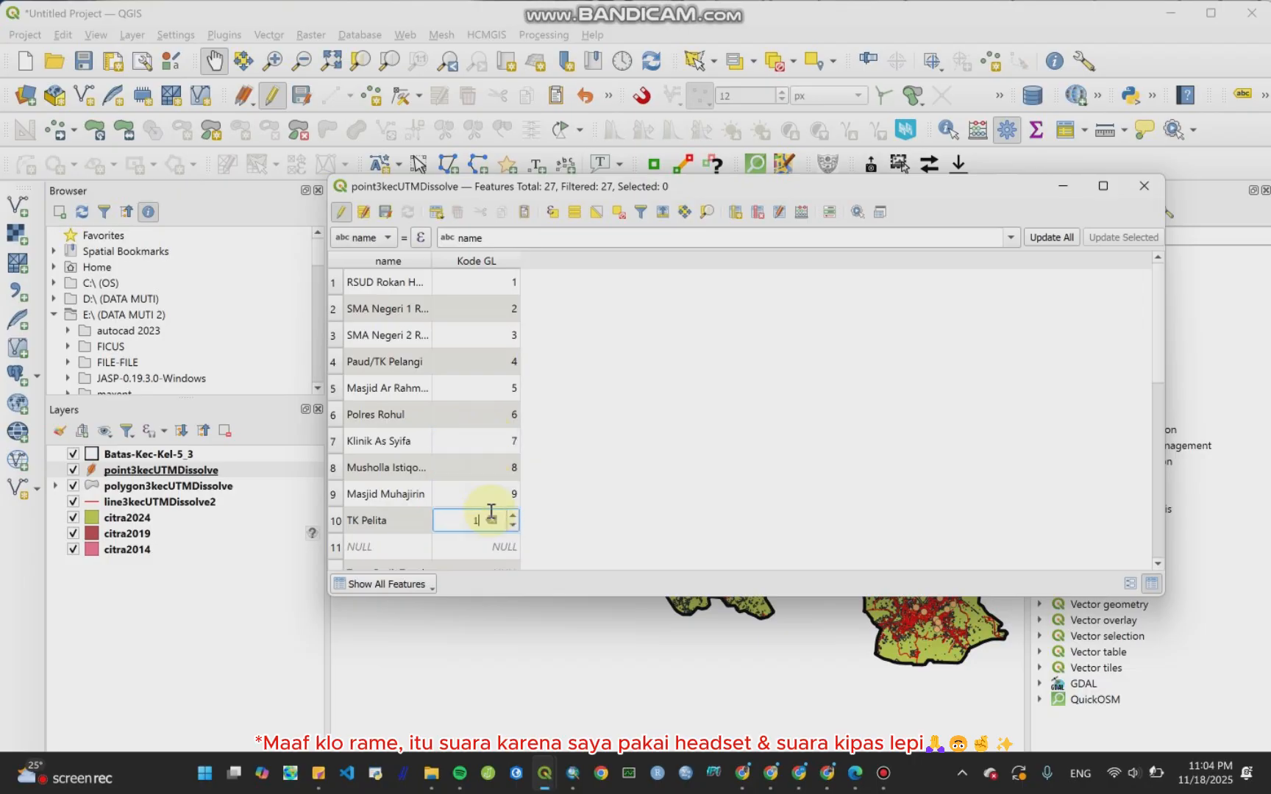
# Step: Fill the Kode GL values of point features 11 to 17 with sequential codes 11 to 17
pyautogui.scroll(-1, 487, 542)
pyautogui.doubleClick(489, 467)
pyautogui.write('11')
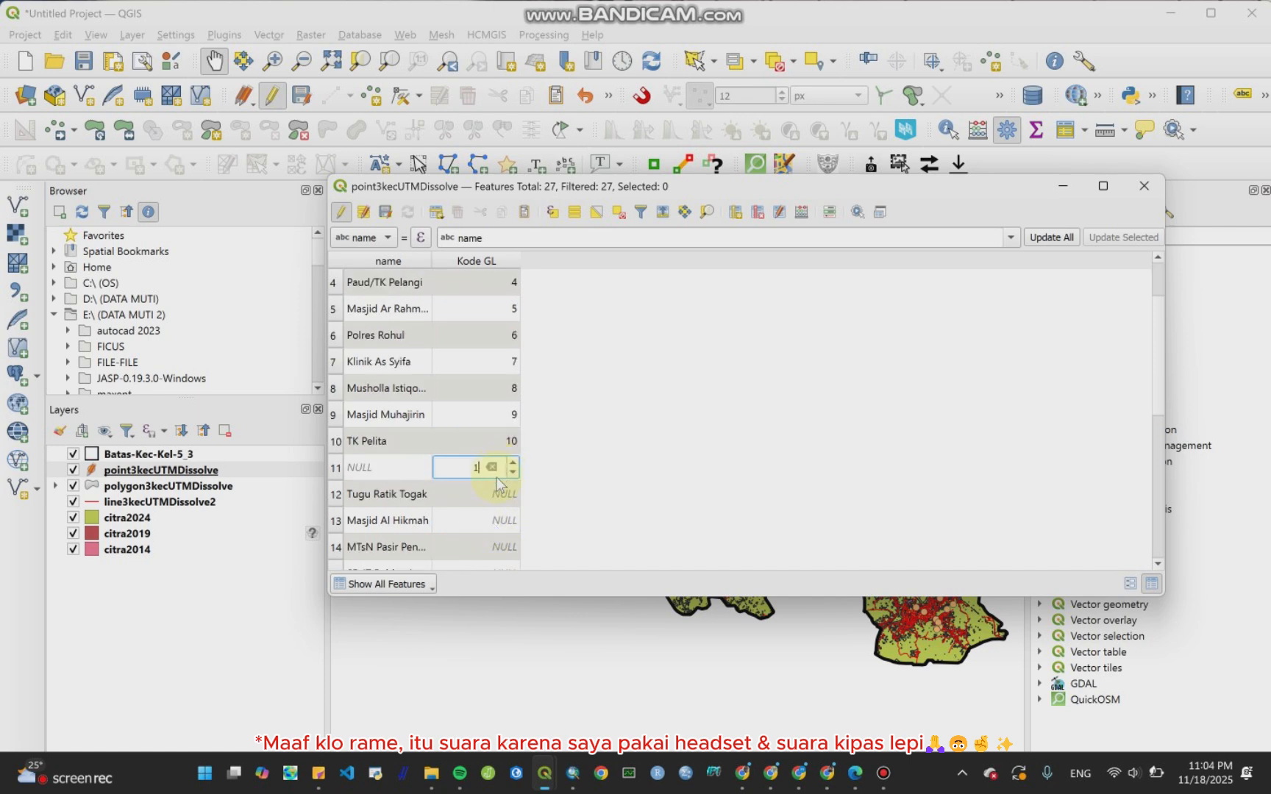
pyautogui.doubleClick(495, 493)
pyautogui.write('12')
pyautogui.doubleClick(478, 521)
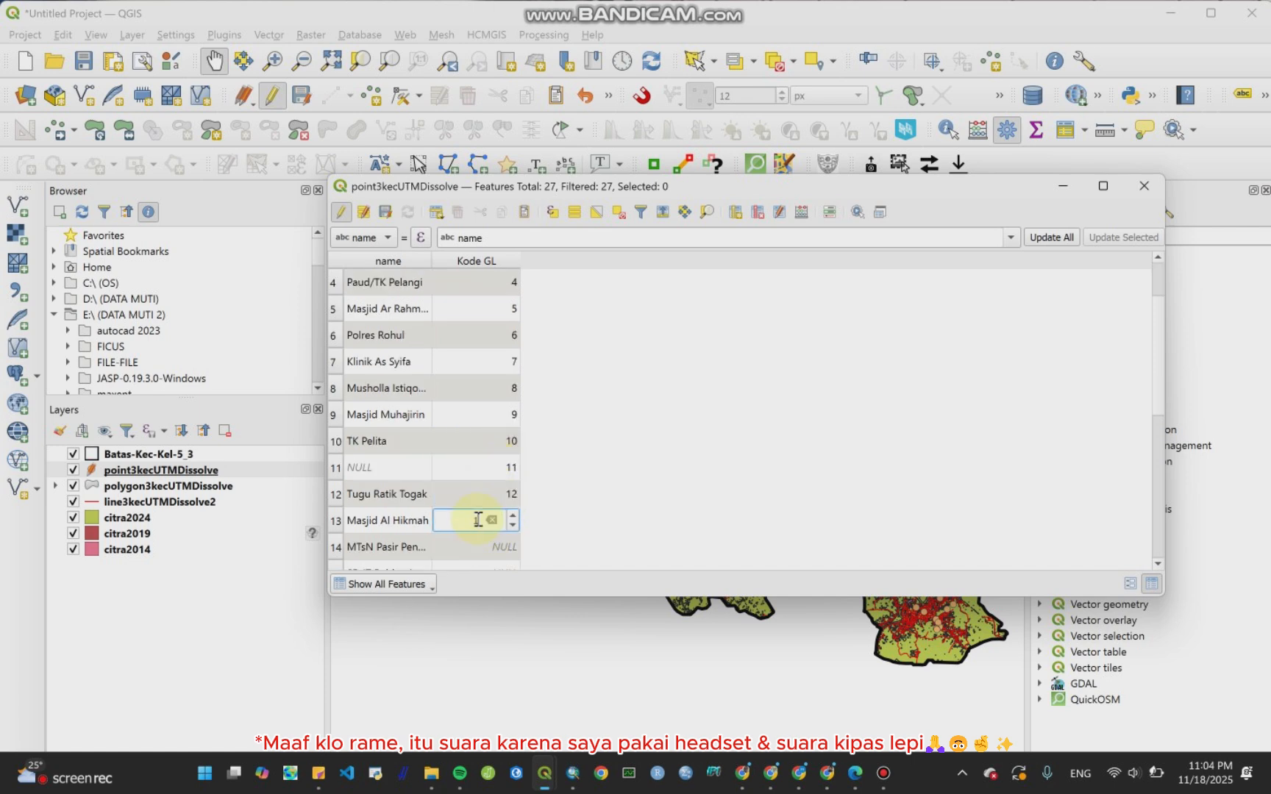
pyautogui.write('13')
pyautogui.scroll(-2, 477, 540)
pyautogui.doubleClick(485, 387)
pyautogui.write('1')
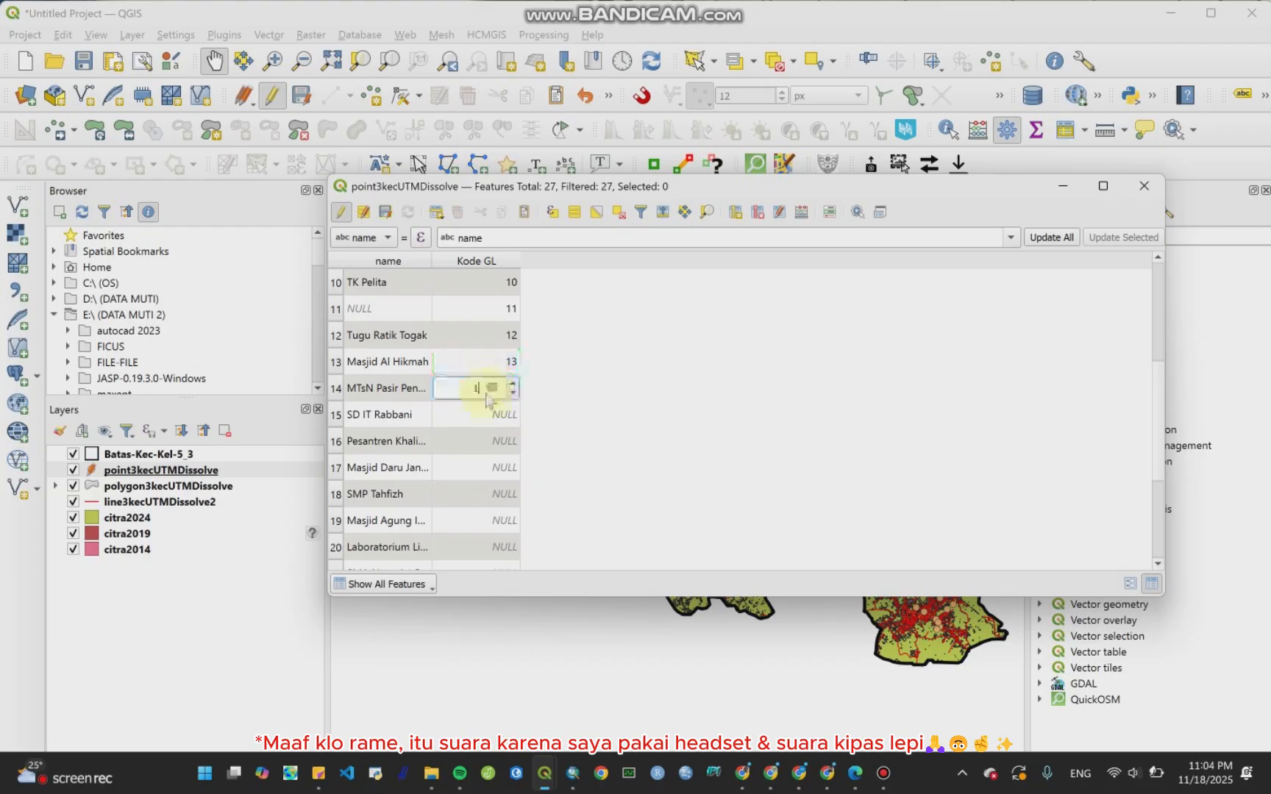
pyautogui.write('4')
pyautogui.doubleClick(478, 425)
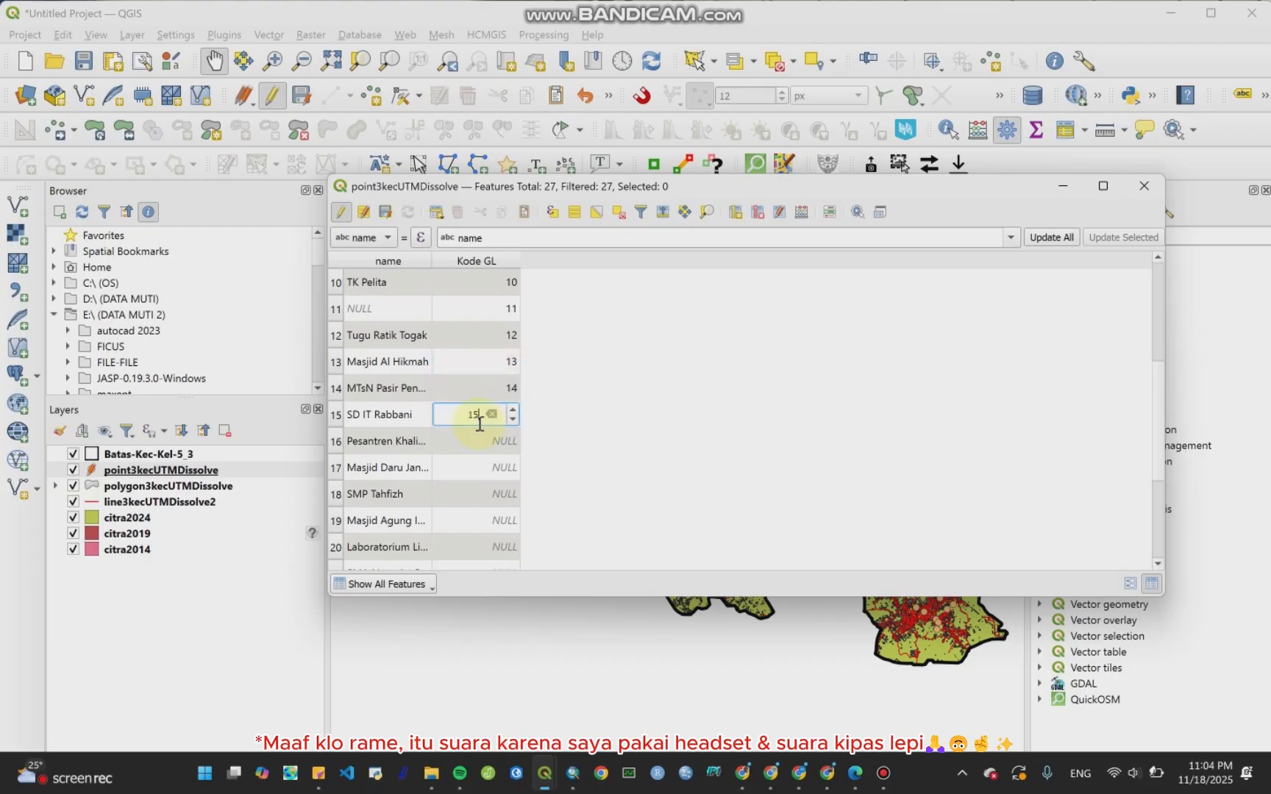
pyautogui.doubleClick(476, 442)
pyautogui.write('16')
pyautogui.doubleClick(472, 468)
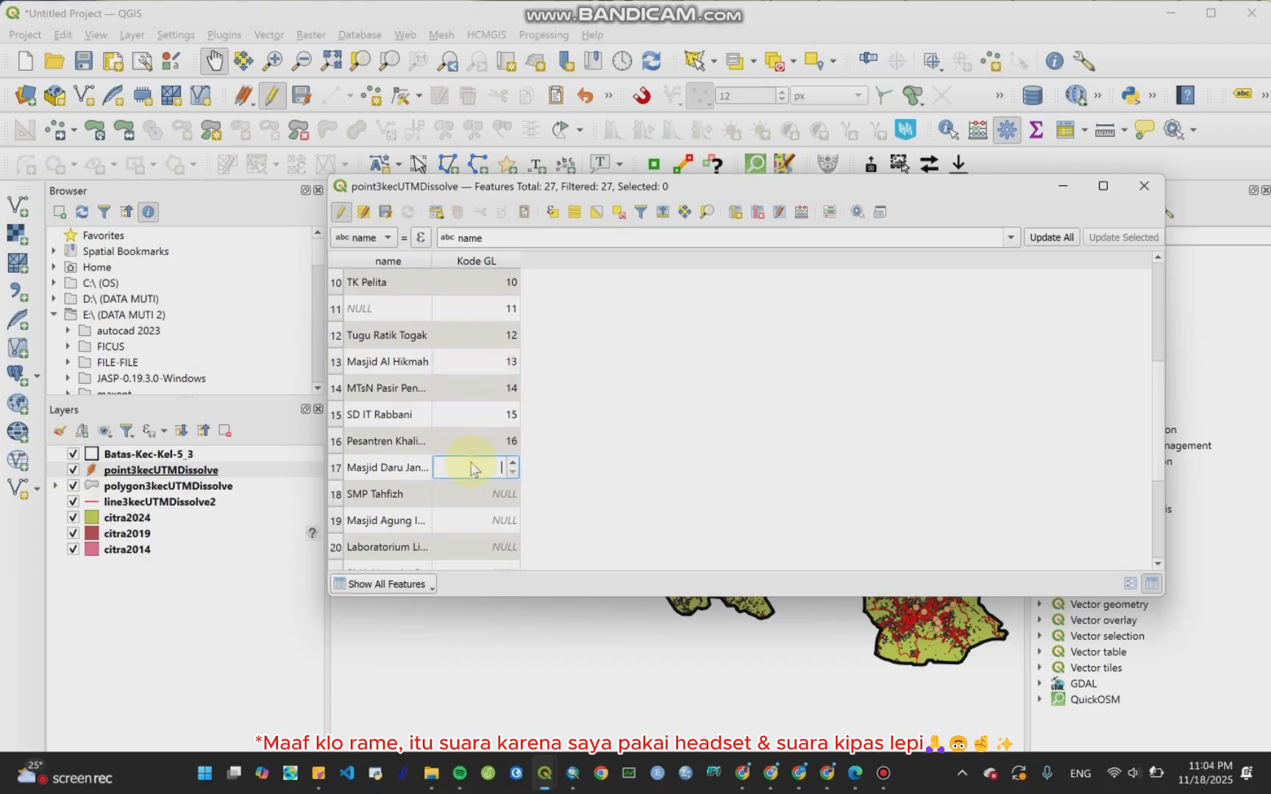
# Step: Fill the Kode GL values of point features 18 to 27 with sequential codes 18 to 27
pyautogui.doubleClick(472, 489)
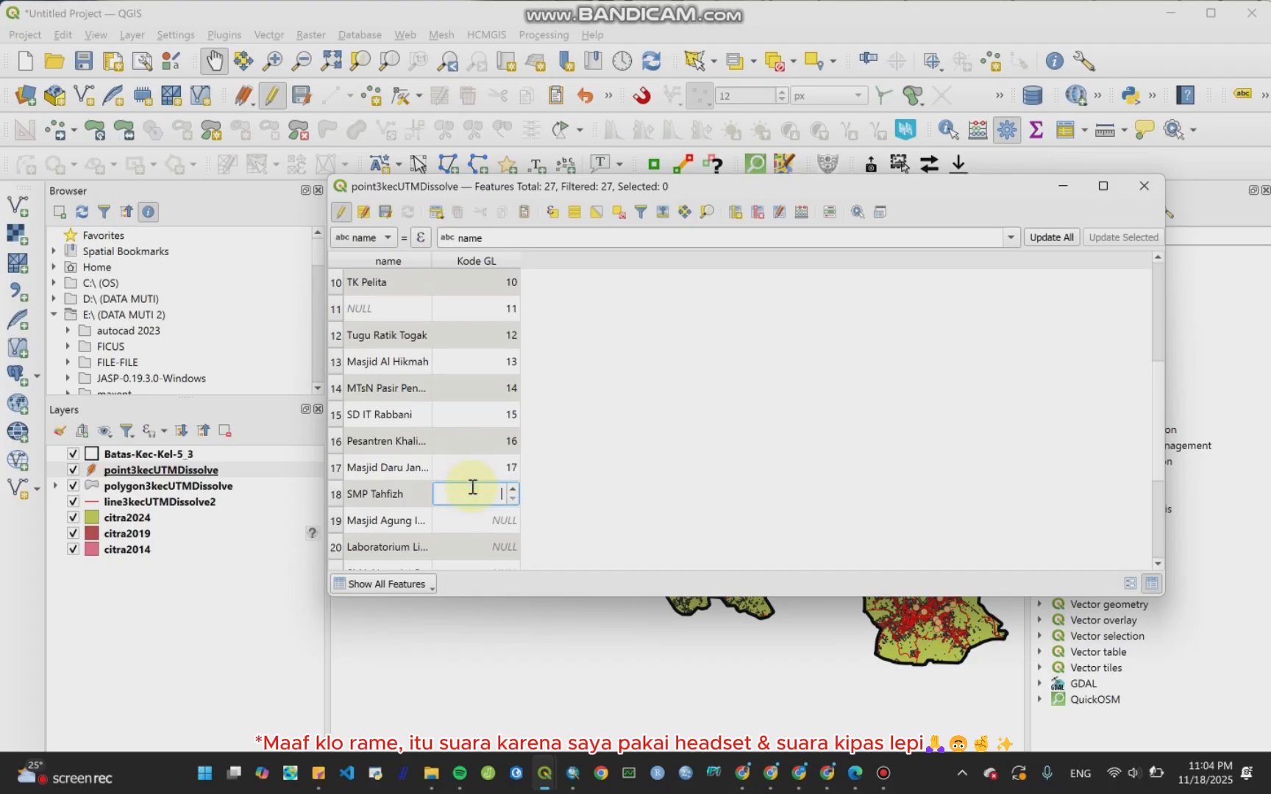
pyautogui.scroll(-1, 473, 520)
pyautogui.doubleClick(487, 443)
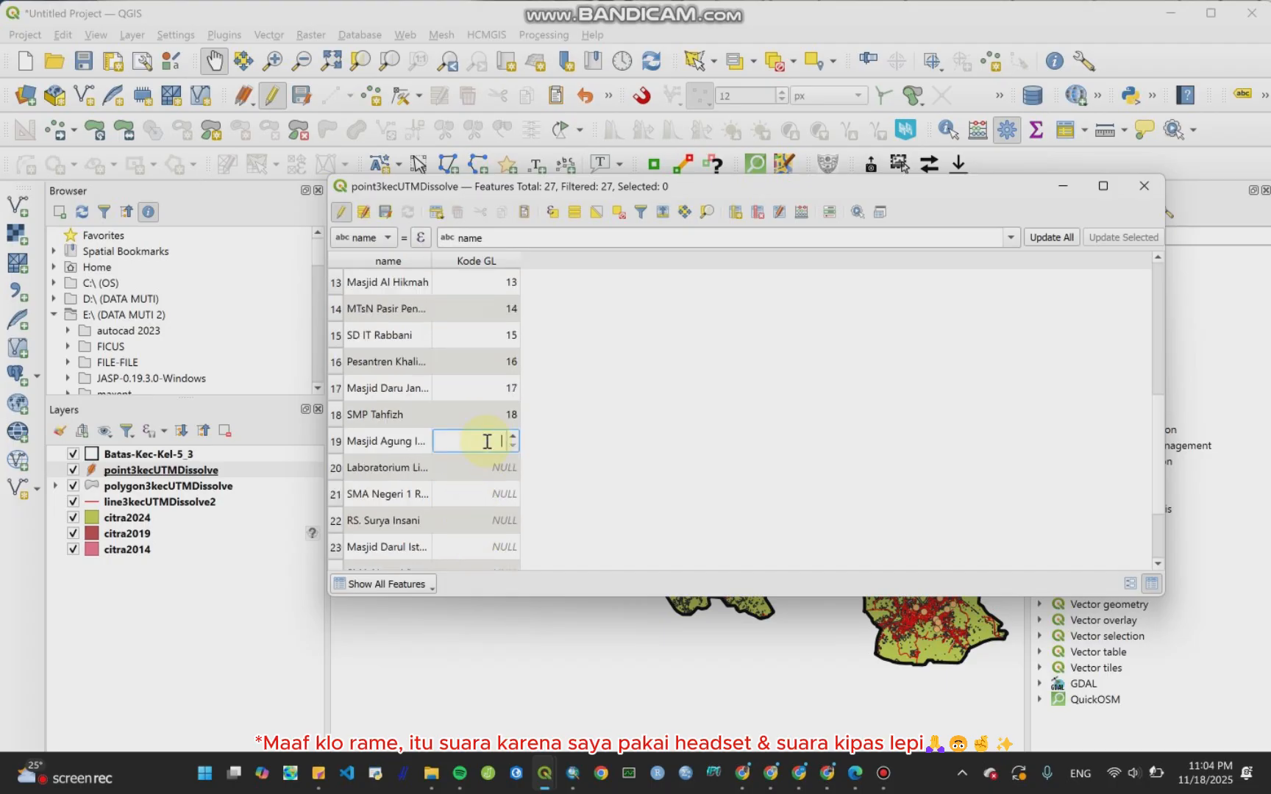
pyautogui.write('19')
pyautogui.scroll(-1, 487, 485)
pyautogui.doubleClick(490, 394)
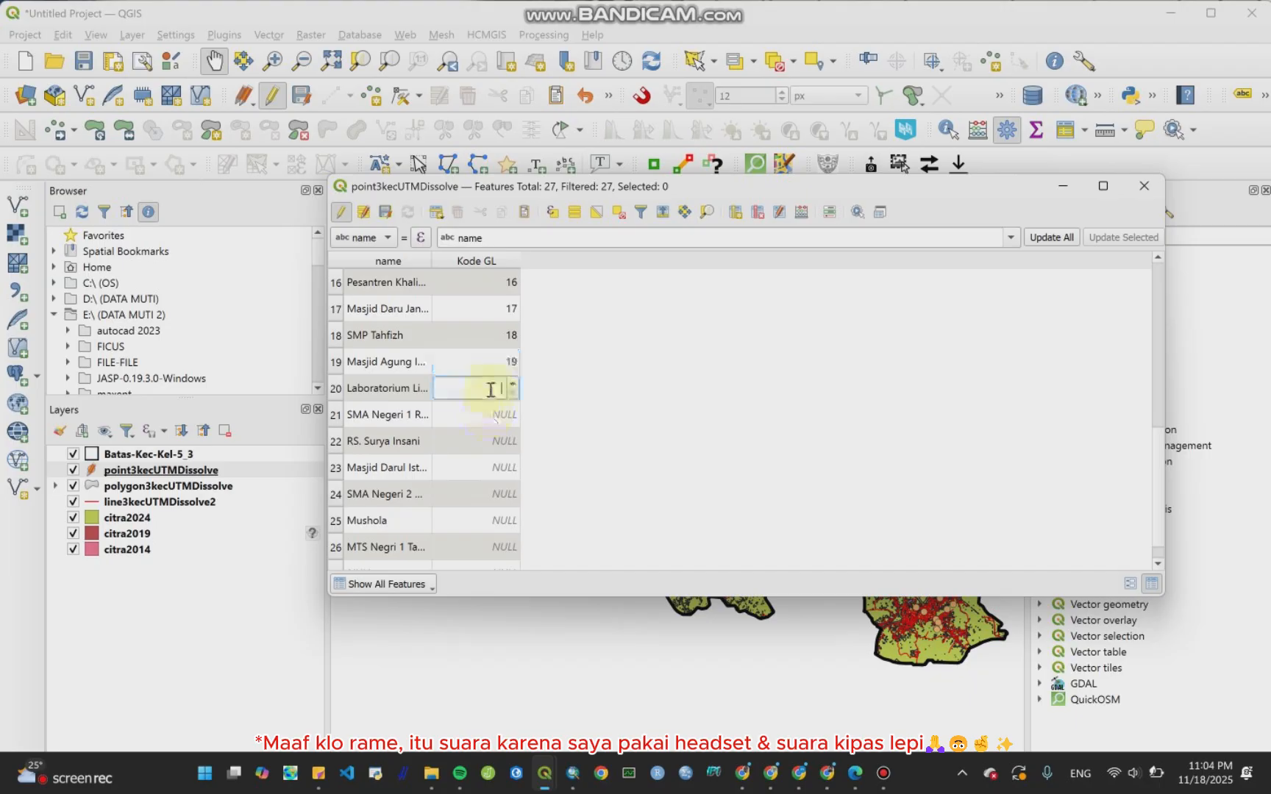
pyautogui.write('20')
pyautogui.doubleClick(483, 414)
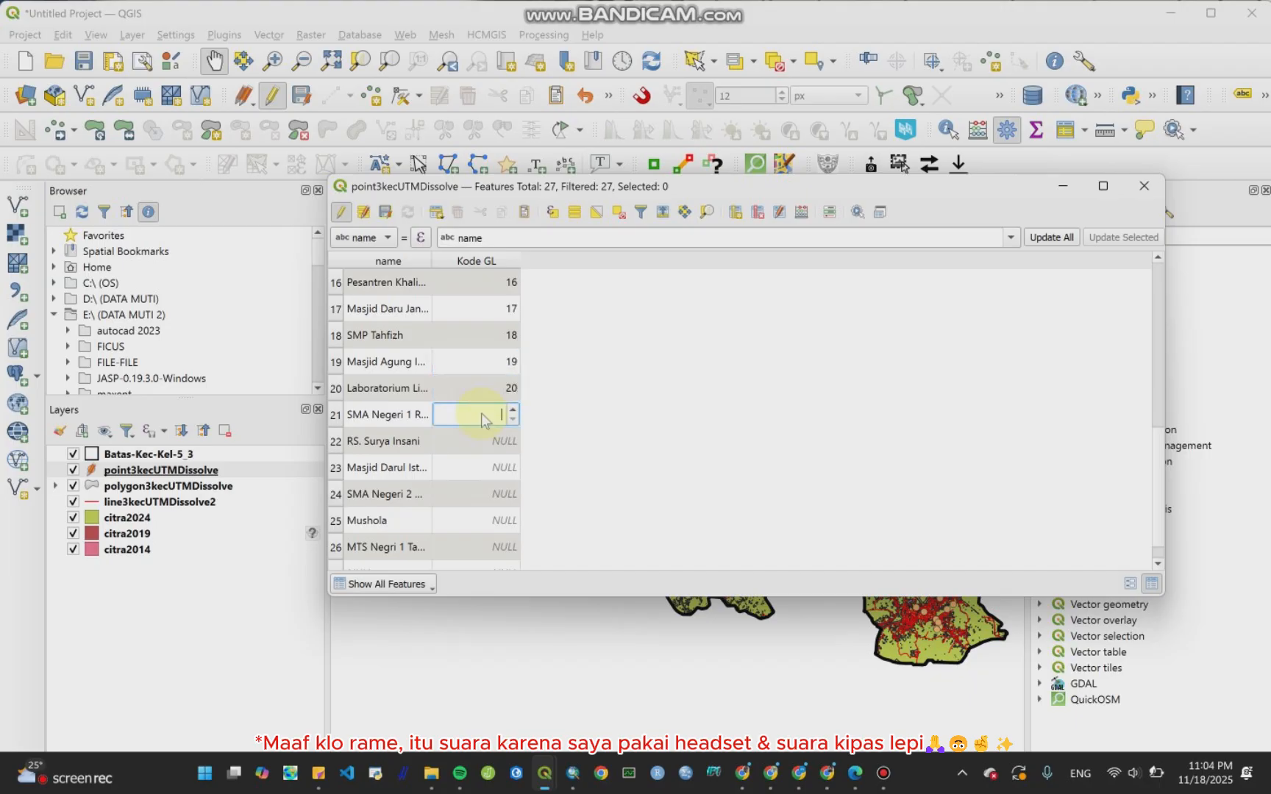
pyautogui.write('21')
pyautogui.doubleClick(479, 441)
pyautogui.write('22')
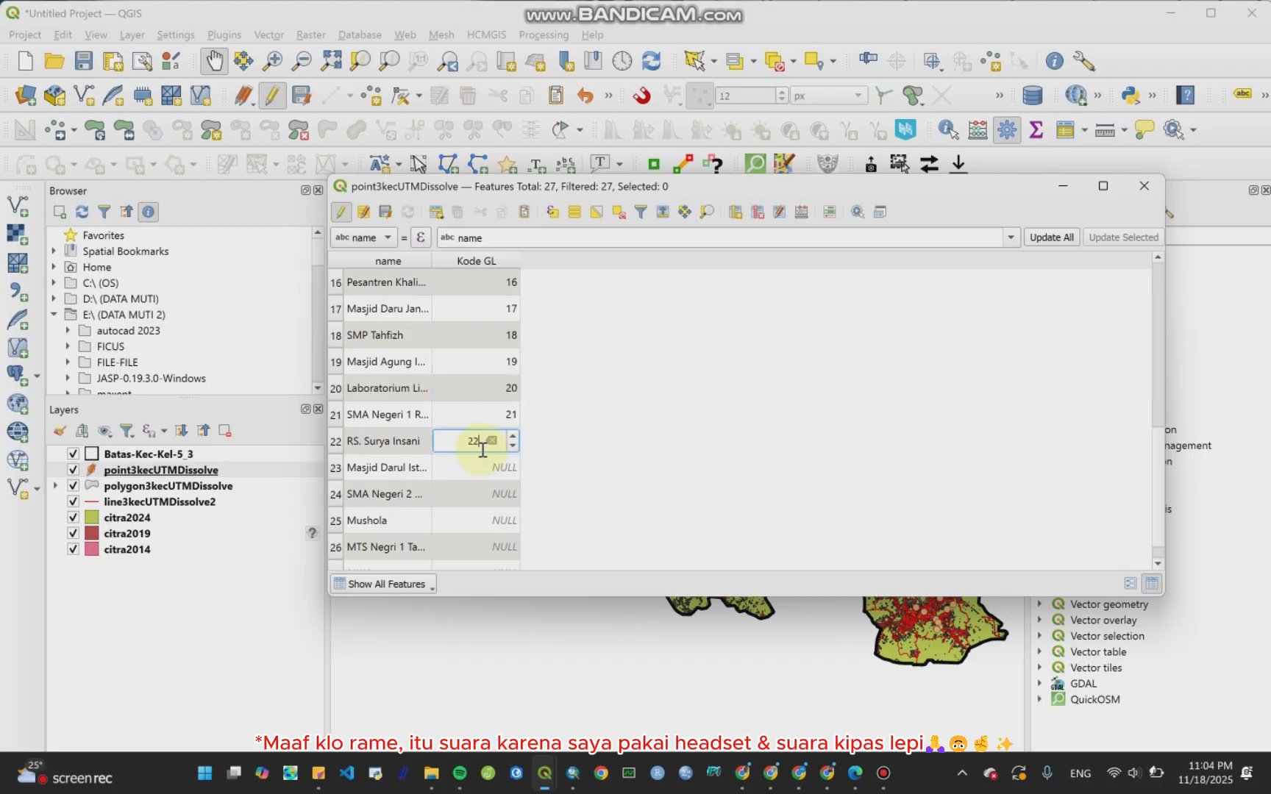
pyautogui.doubleClick(483, 468)
pyautogui.write('23')
pyautogui.doubleClick(485, 493)
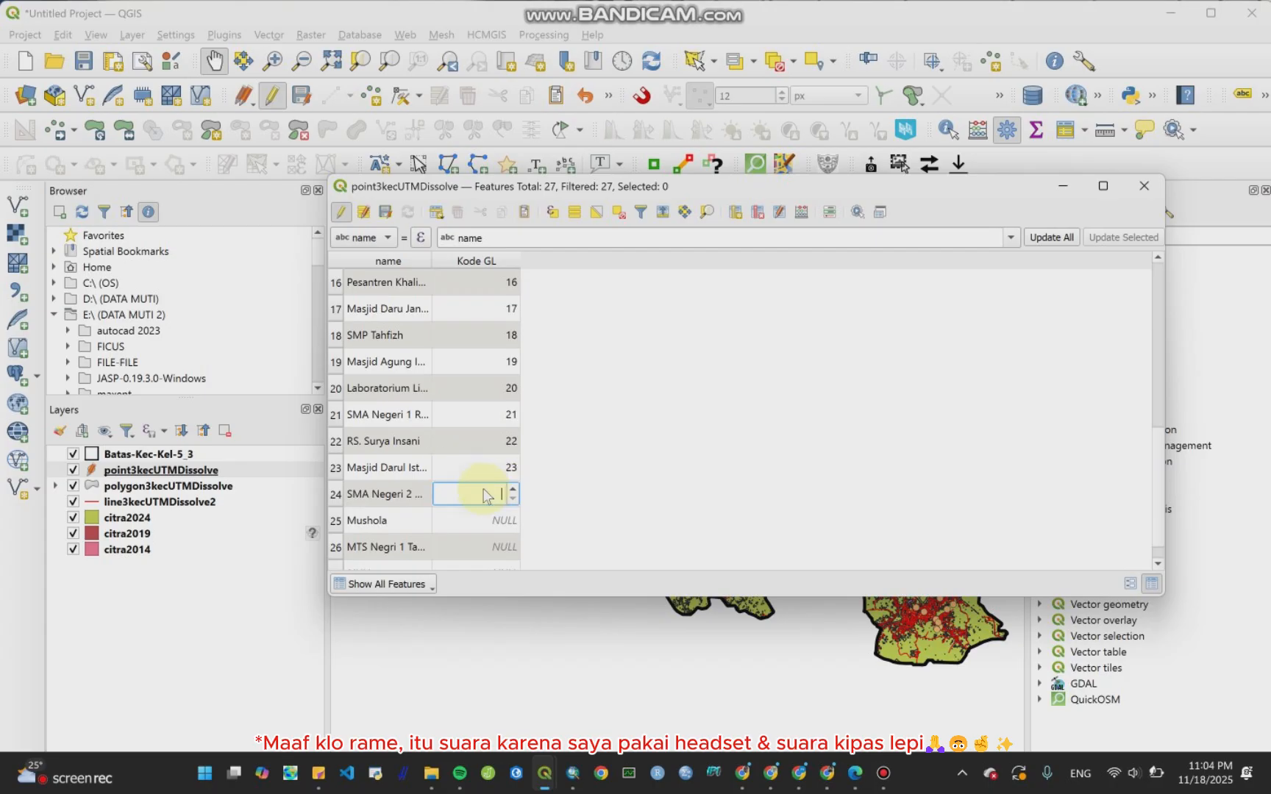
pyautogui.write('24')
pyautogui.doubleClick(484, 519)
pyautogui.write('2')
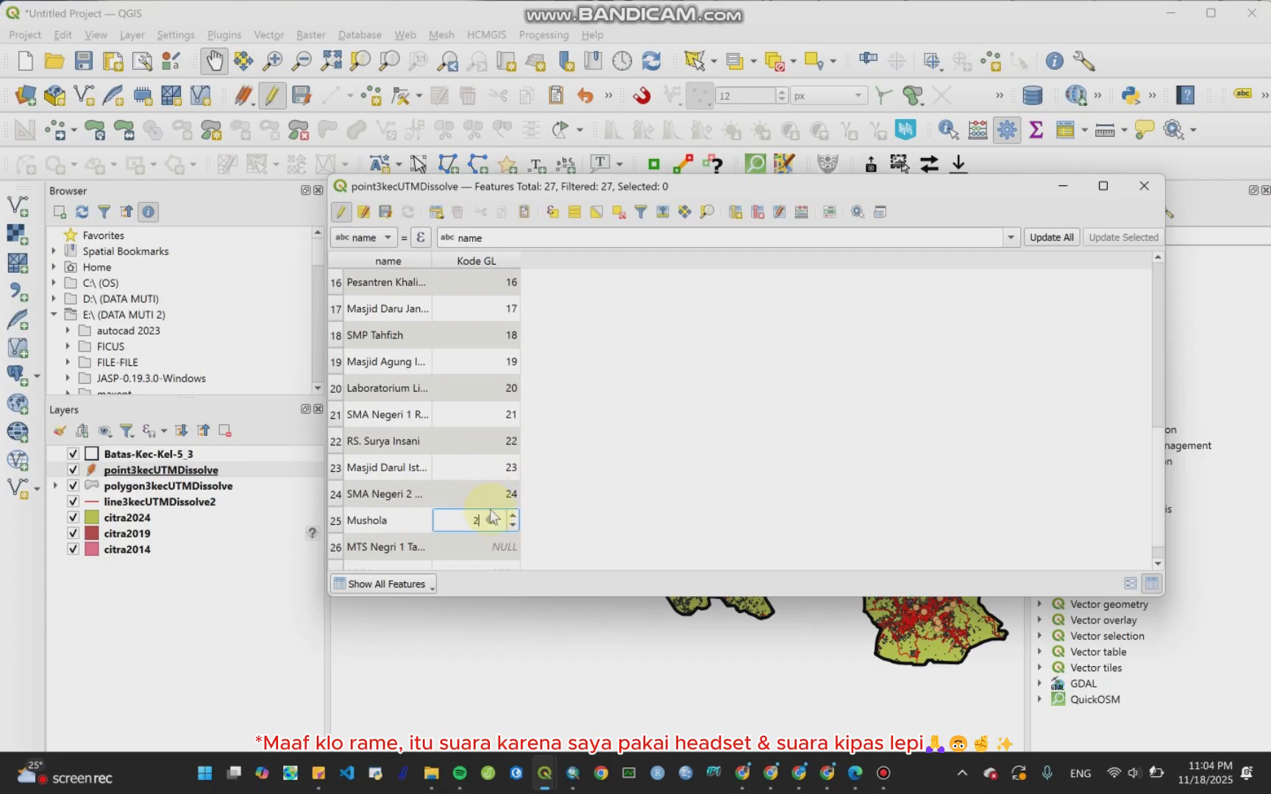
pyautogui.write('5')
pyautogui.doubleClick(484, 546)
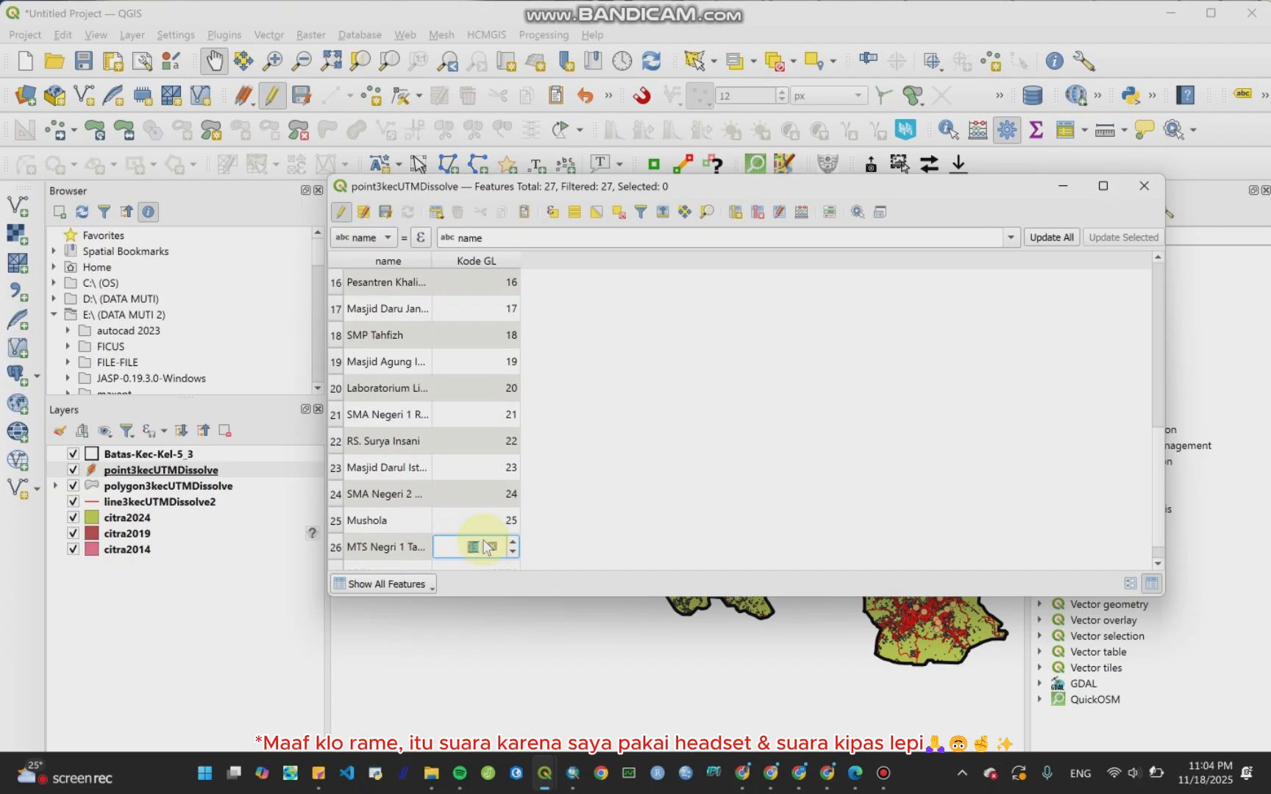
pyautogui.write('26')
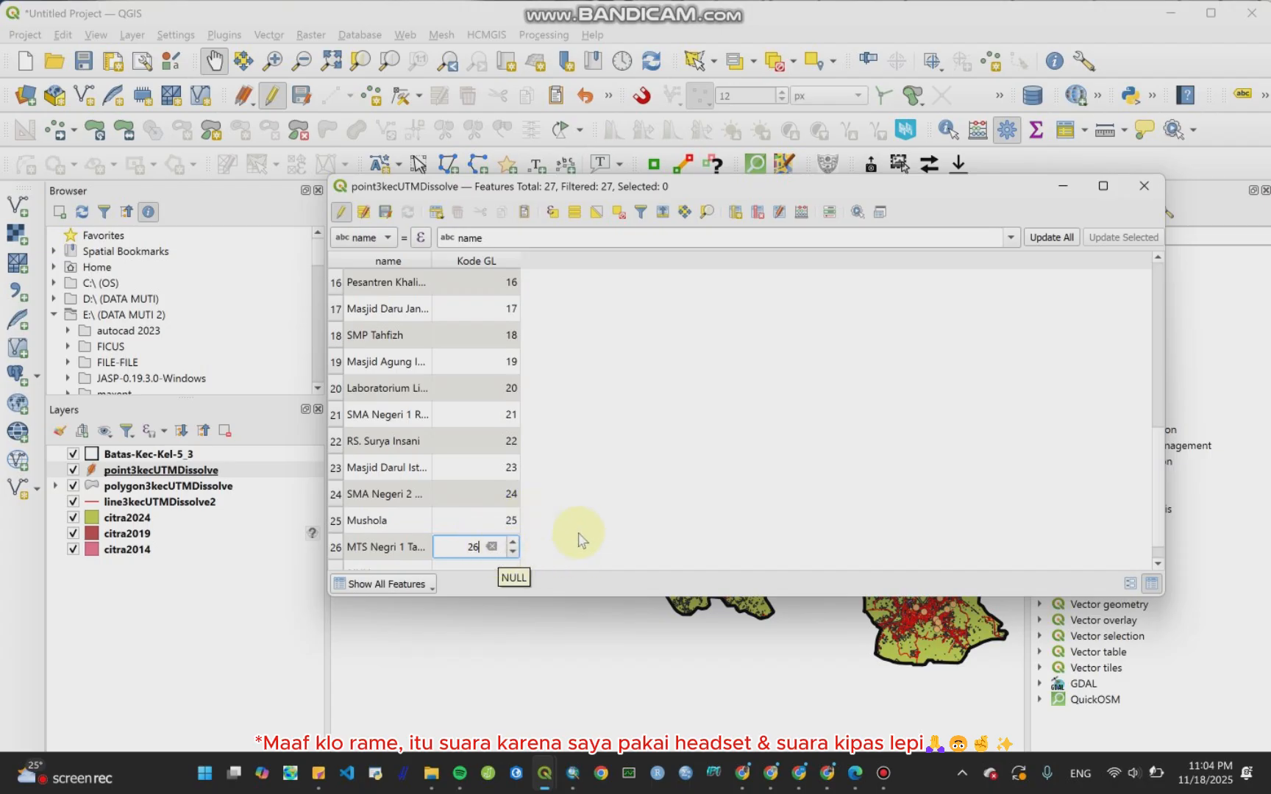
pyautogui.scroll(-1, 582, 537)
pyautogui.doubleClick(508, 559)
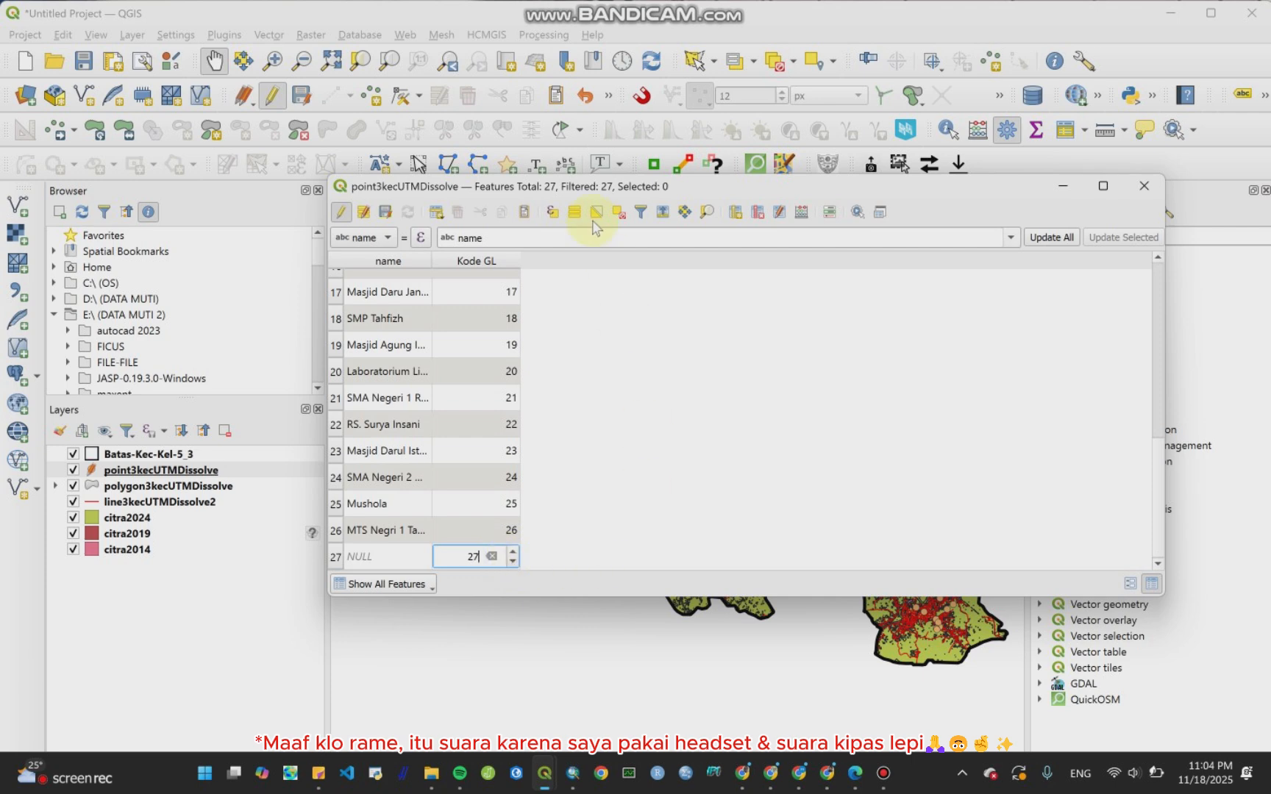
# Step: Stop editing the point layer, save its Kode GL changes and close the attribute table
pyautogui.click(342, 215)
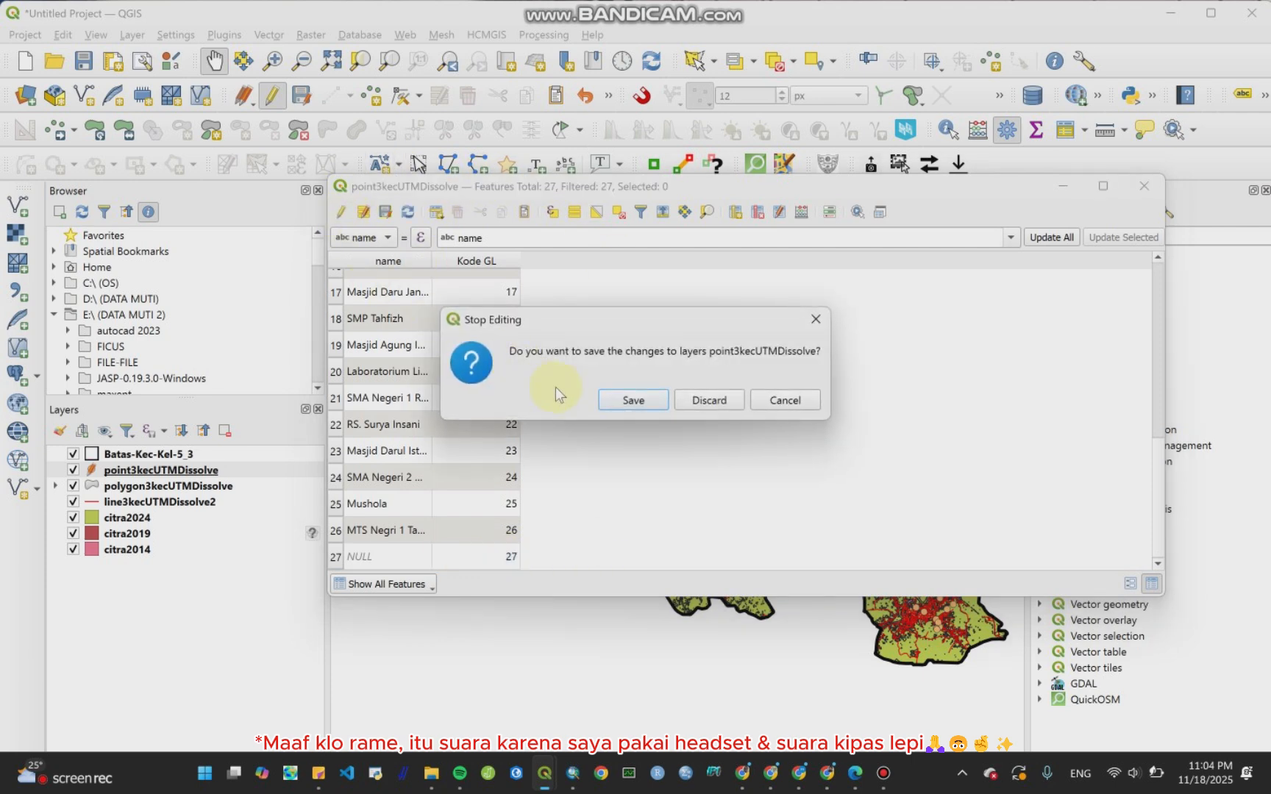
pyautogui.click(631, 401)
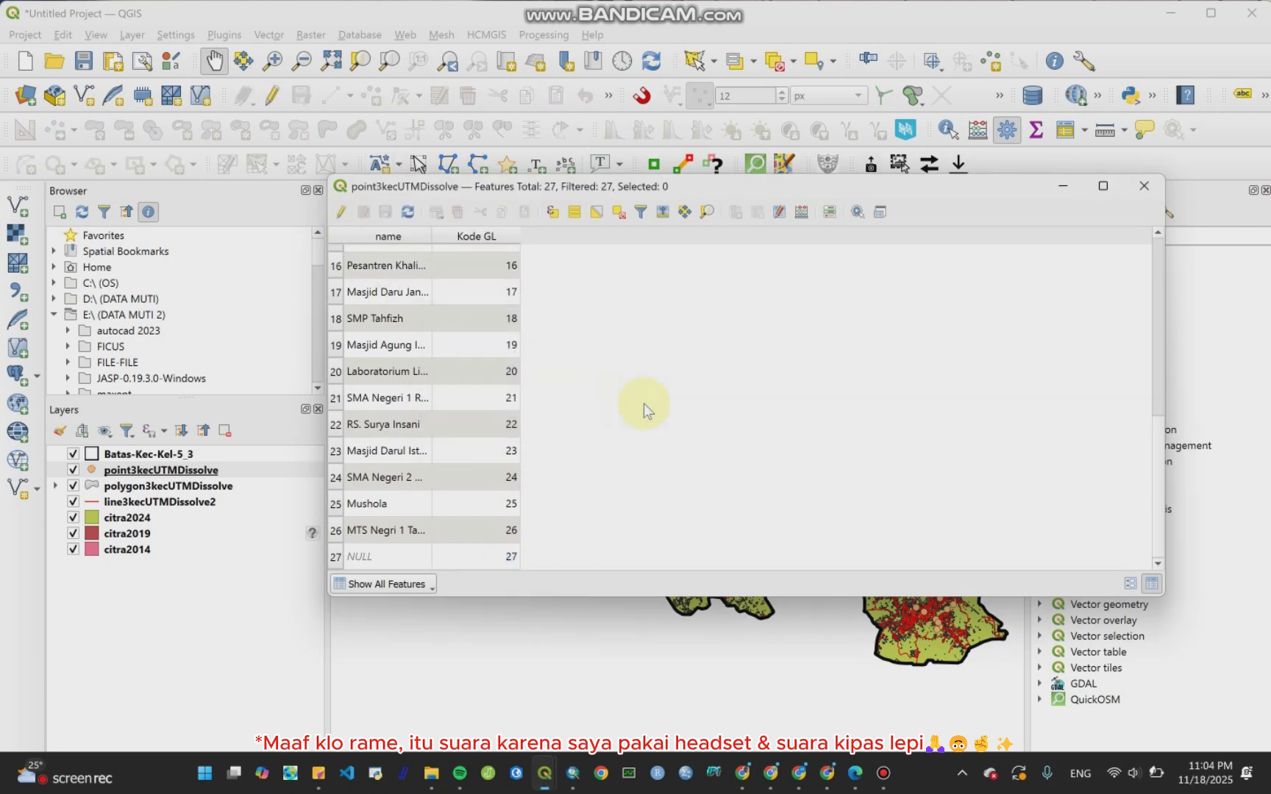
pyautogui.click(1144, 186)
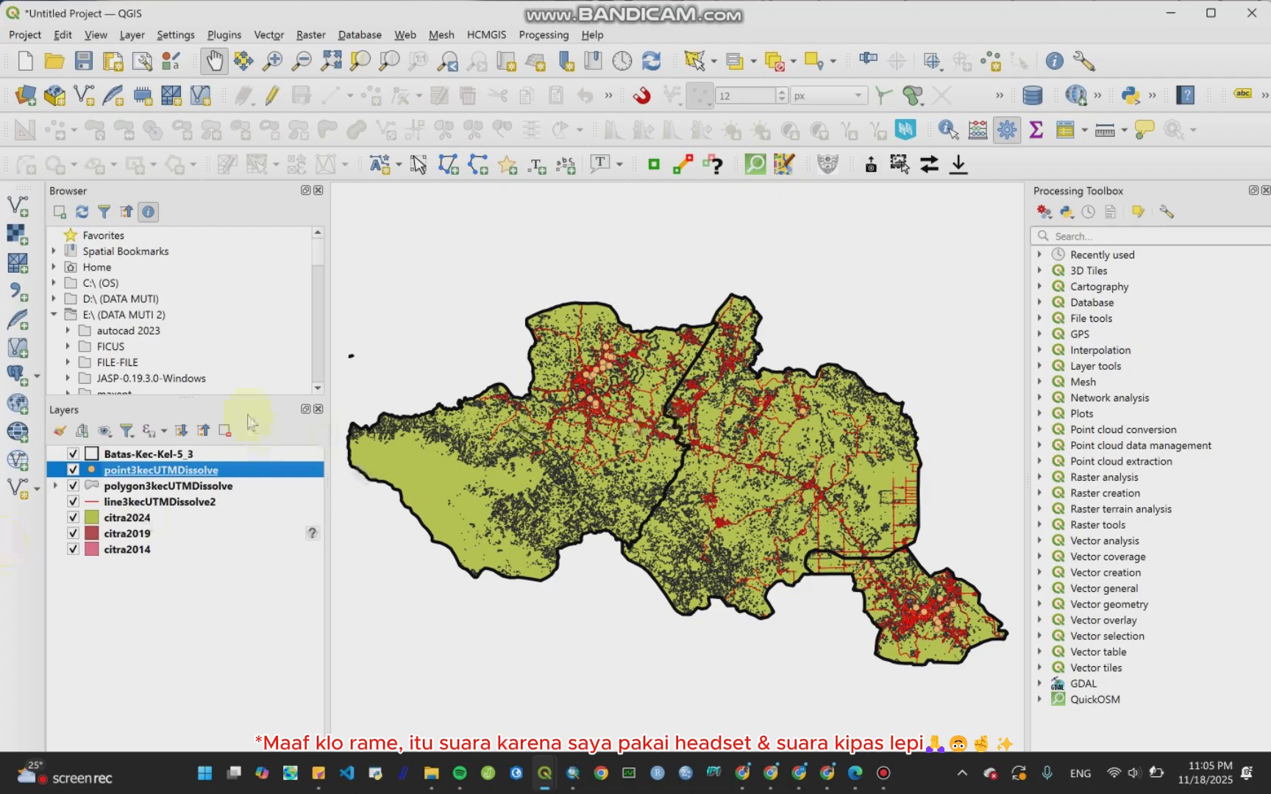
pyautogui.click(884, 773)
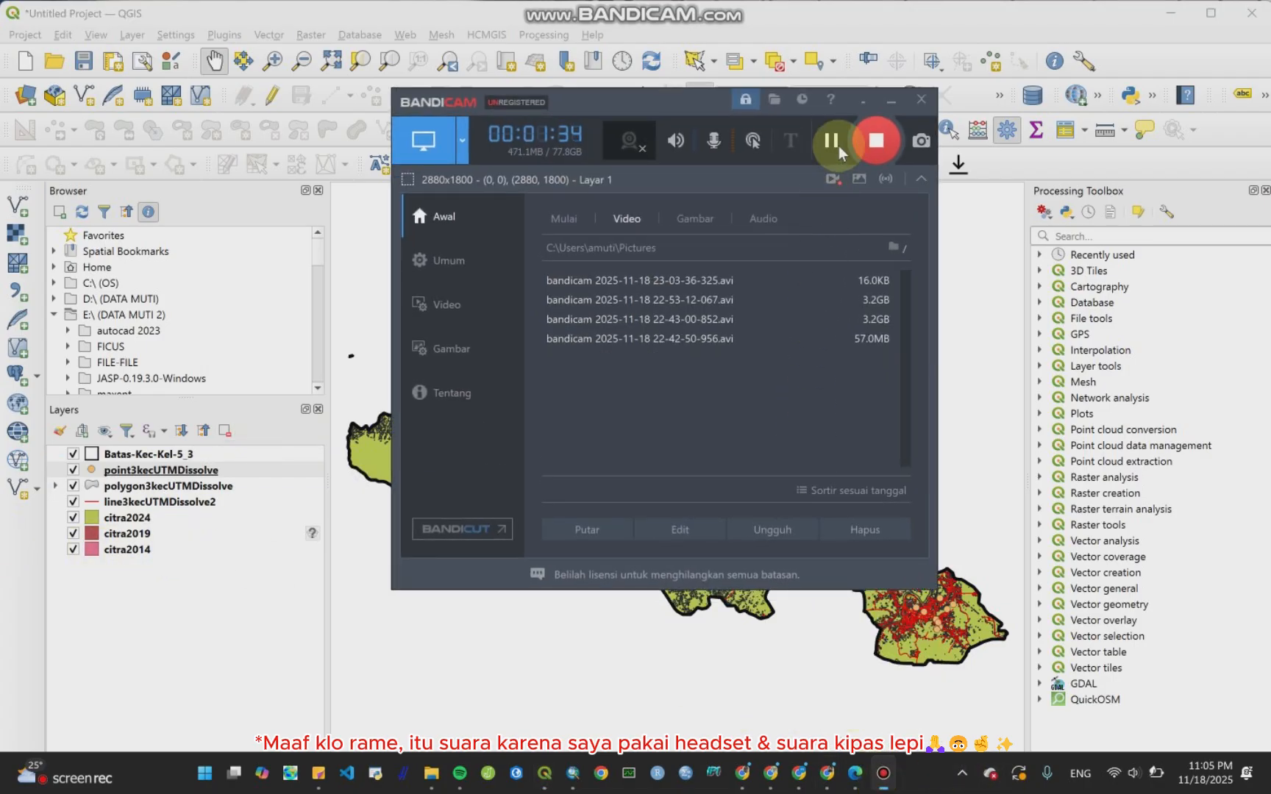
pyautogui.click(833, 141)
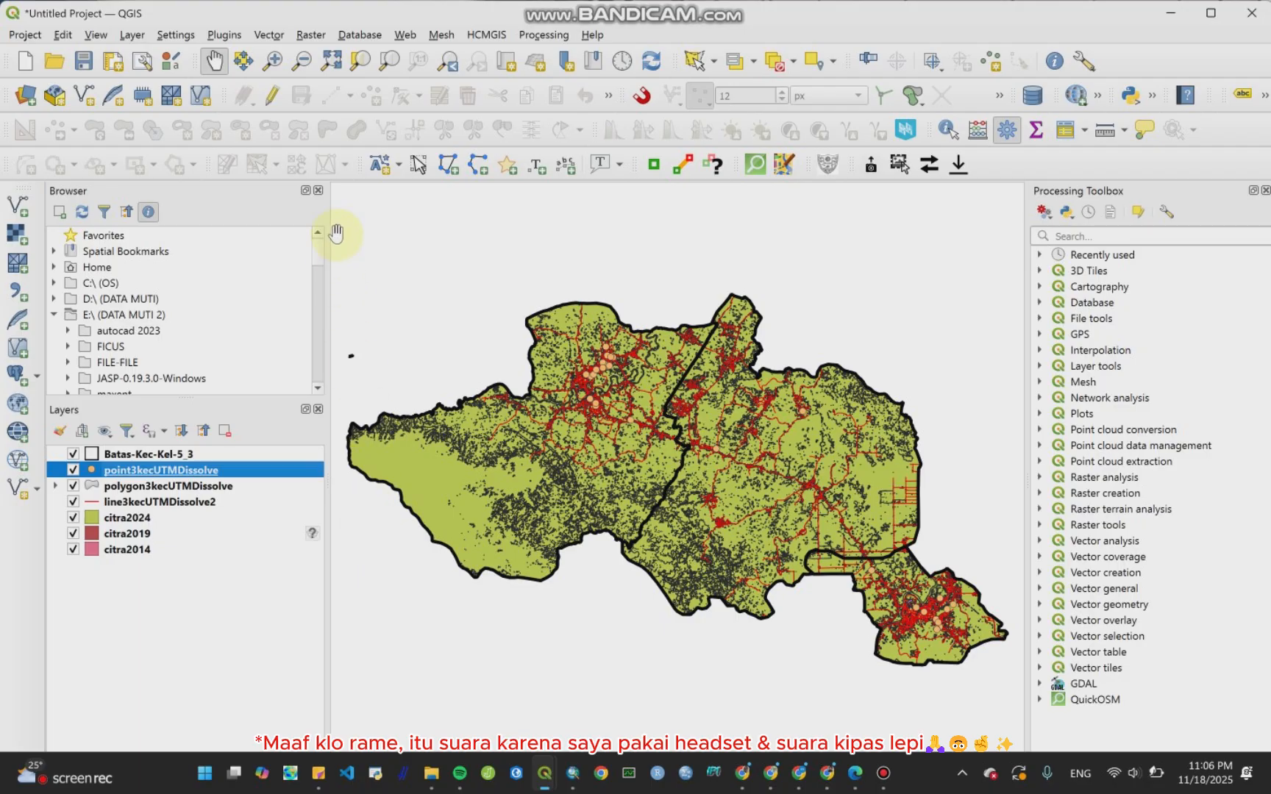
# Step: Open the Rasterize (Vector to Raster) tool and set its input layer to citra2014
pyautogui.click(315, 36)
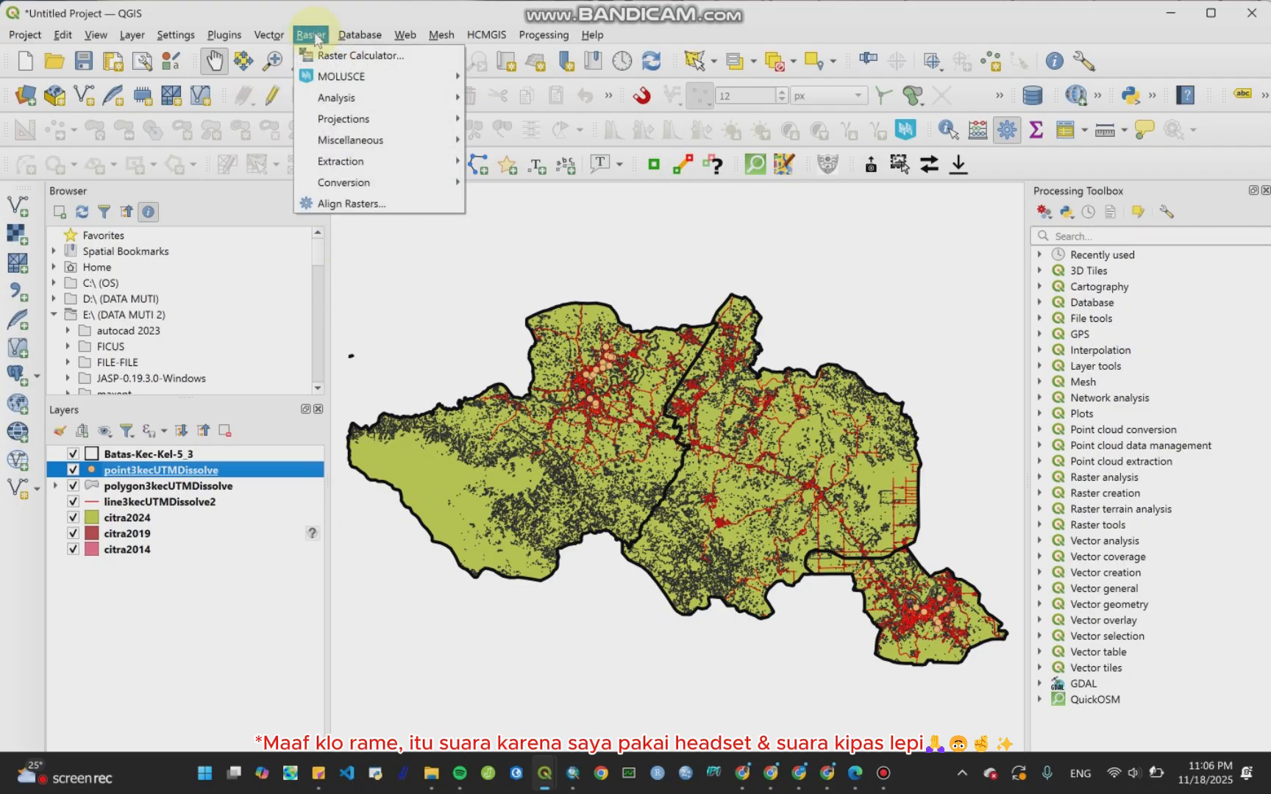
pyautogui.moveTo(343, 127)
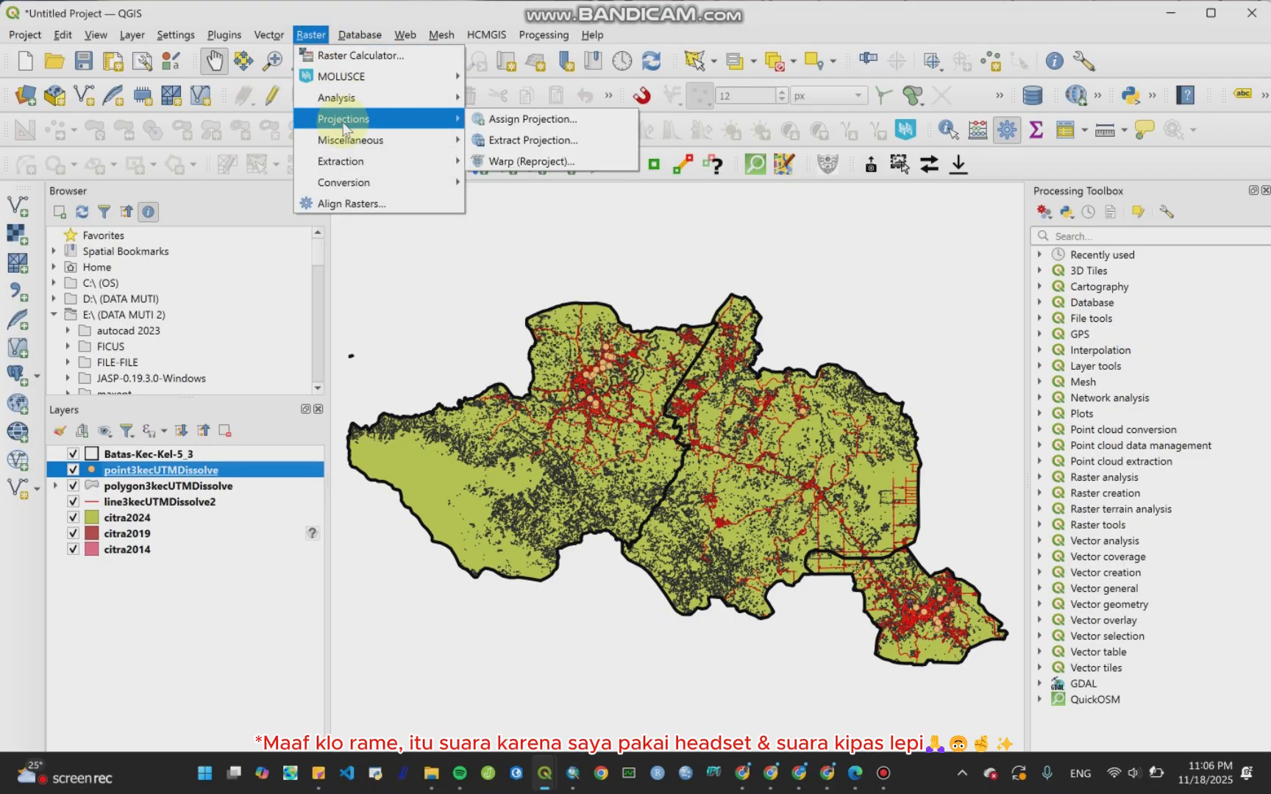
pyautogui.moveTo(347, 184)
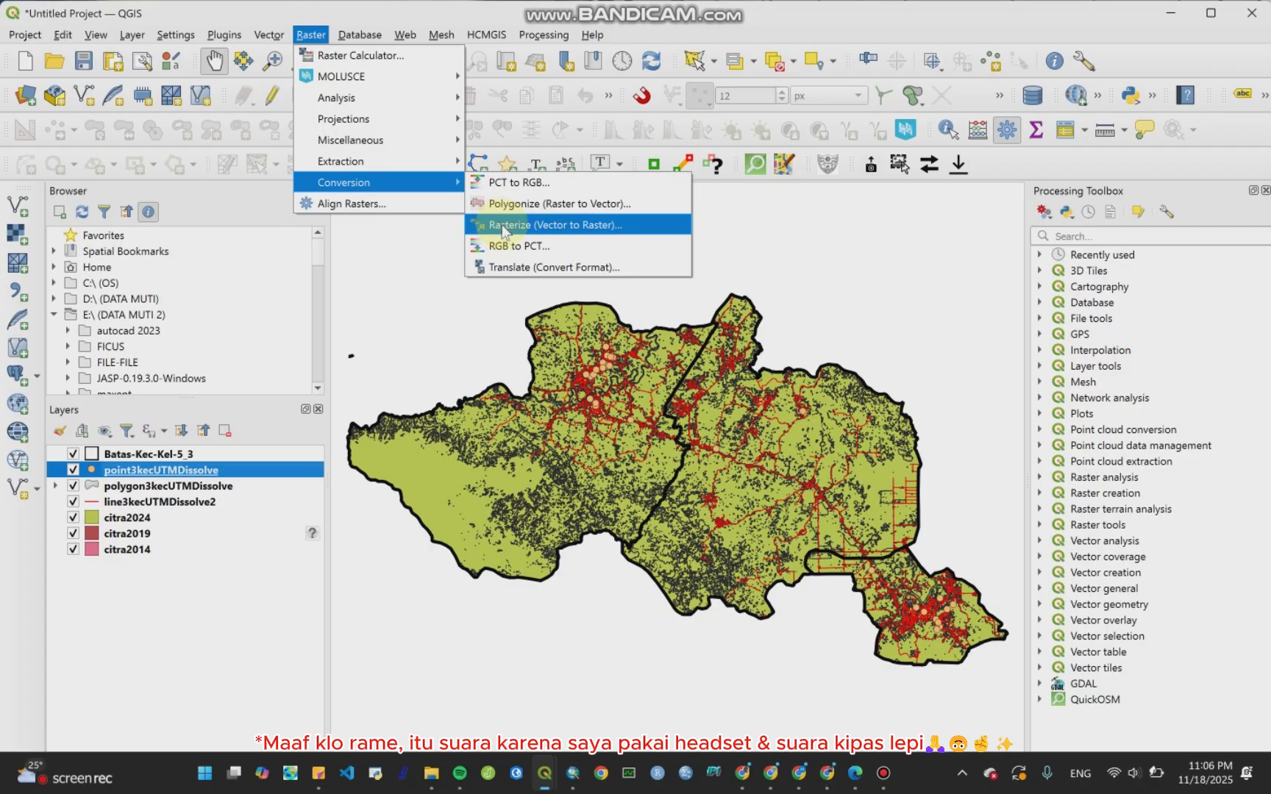
pyautogui.click(548, 234)
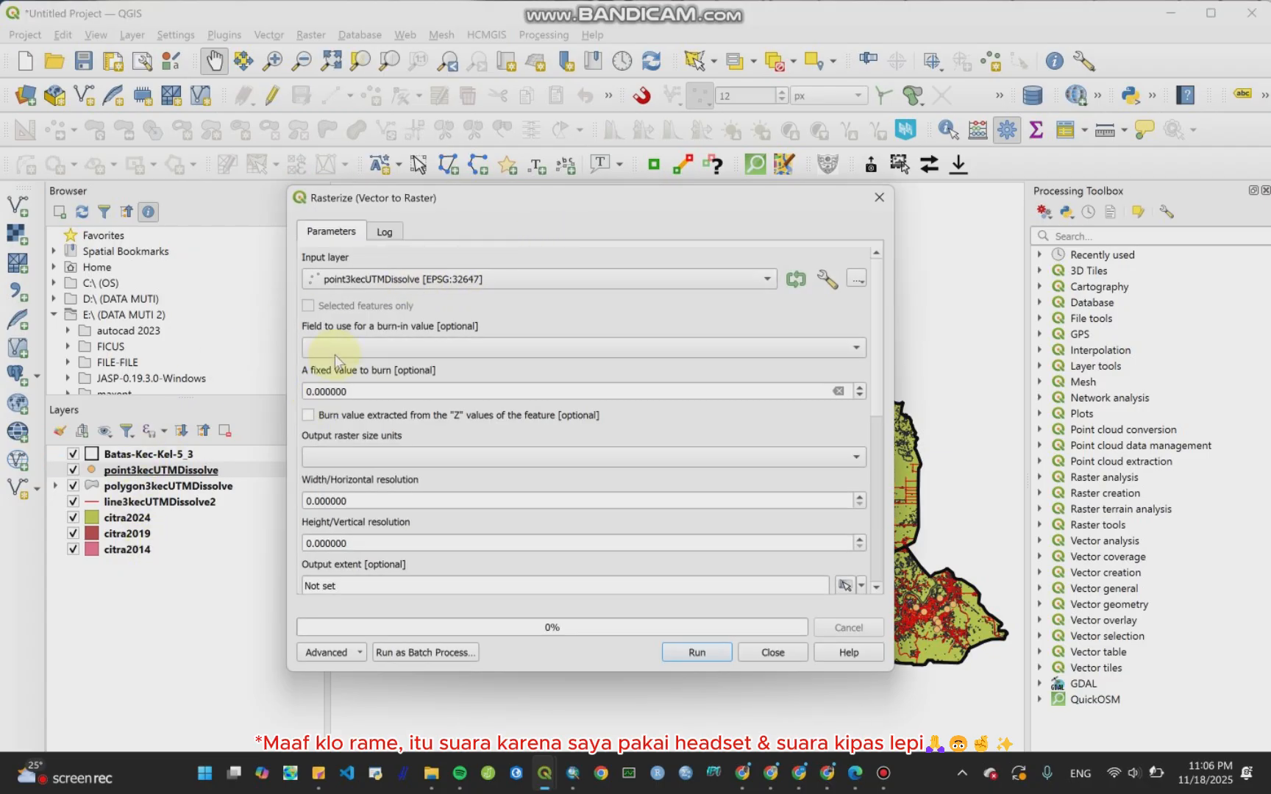
pyautogui.click(405, 281)
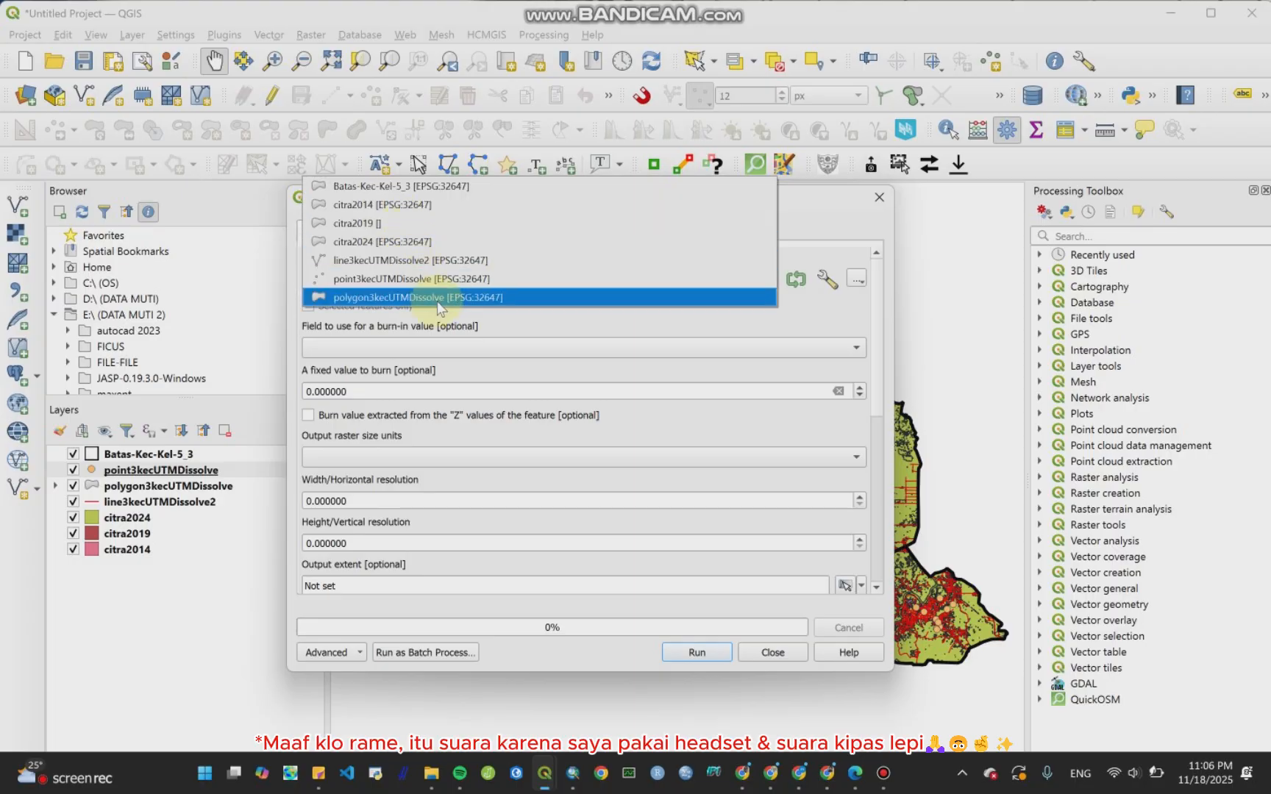
pyautogui.click(439, 206)
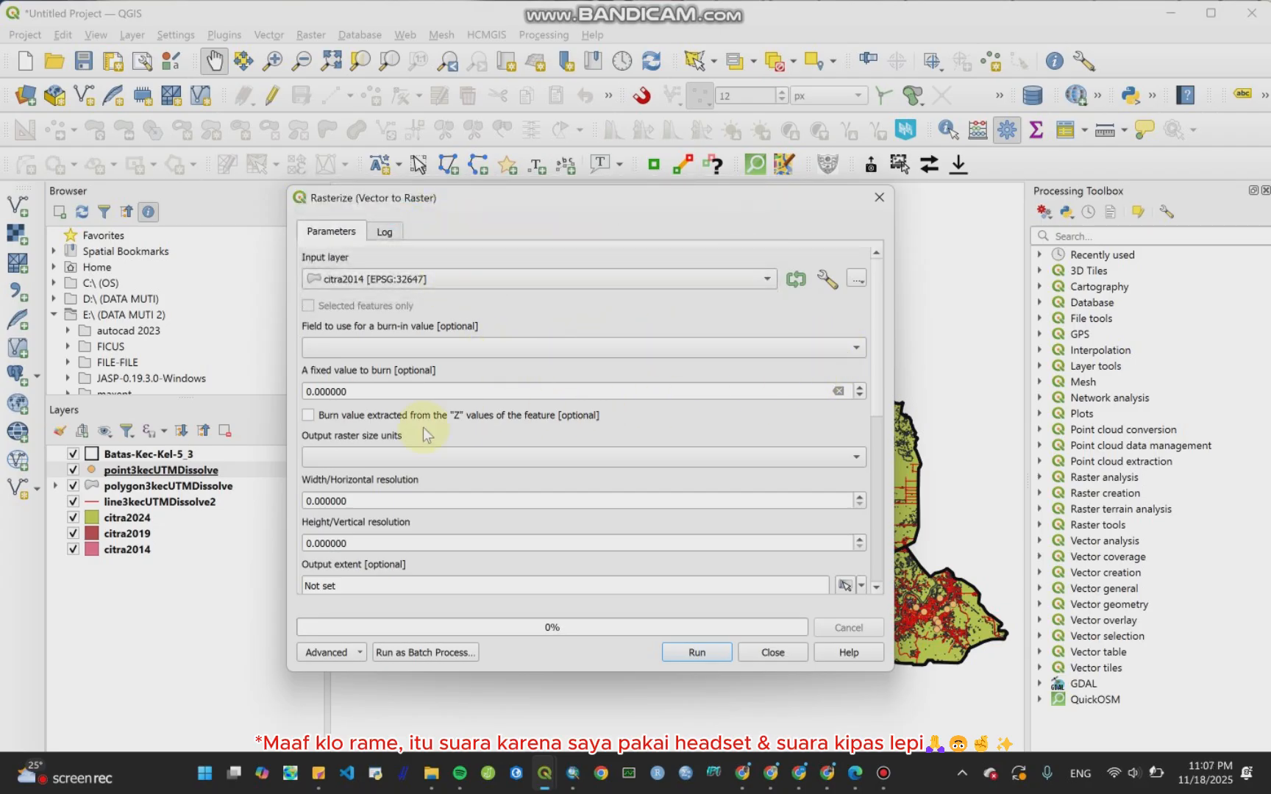
# Step: Set the output raster size units to Georeferenced units and the burn-in field to Kode GL
pyautogui.click(371, 465)
pyautogui.click(375, 457)
pyautogui.click(375, 459)
pyautogui.click(371, 475)
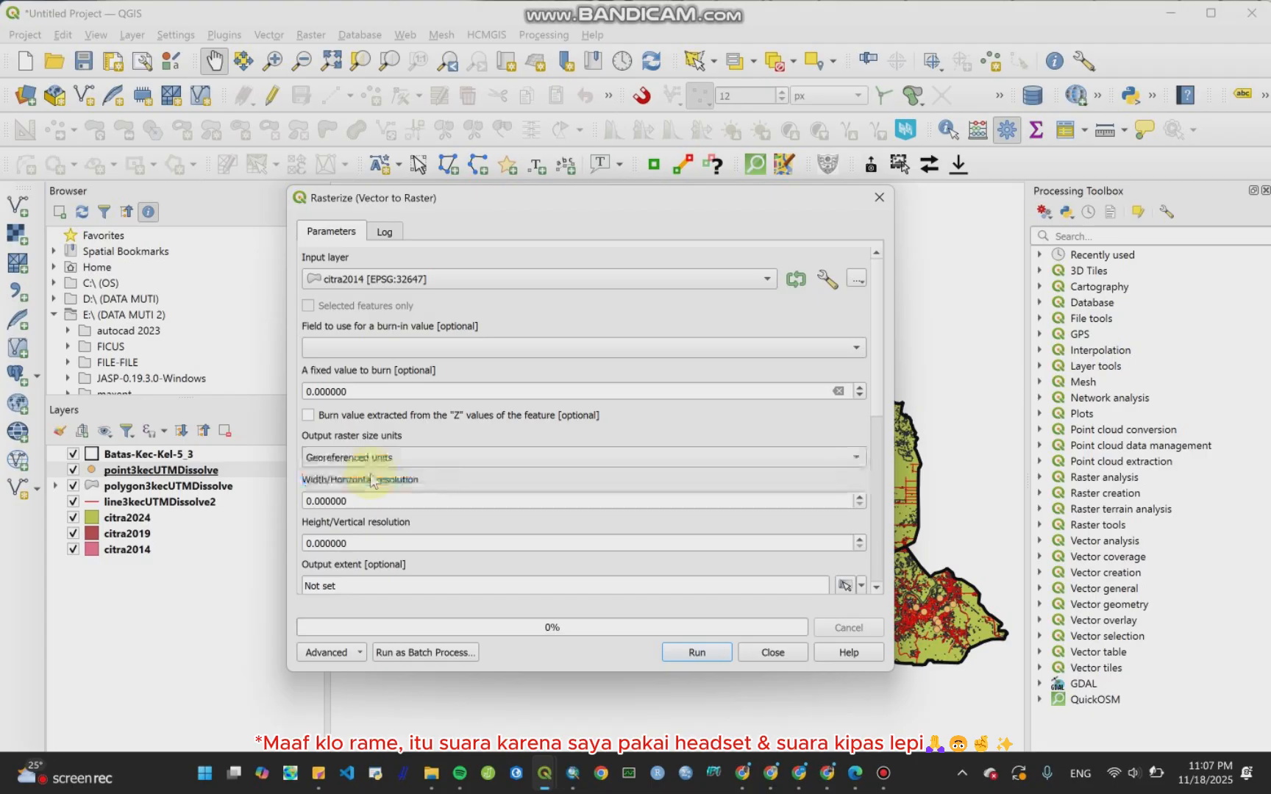
pyautogui.click(808, 356)
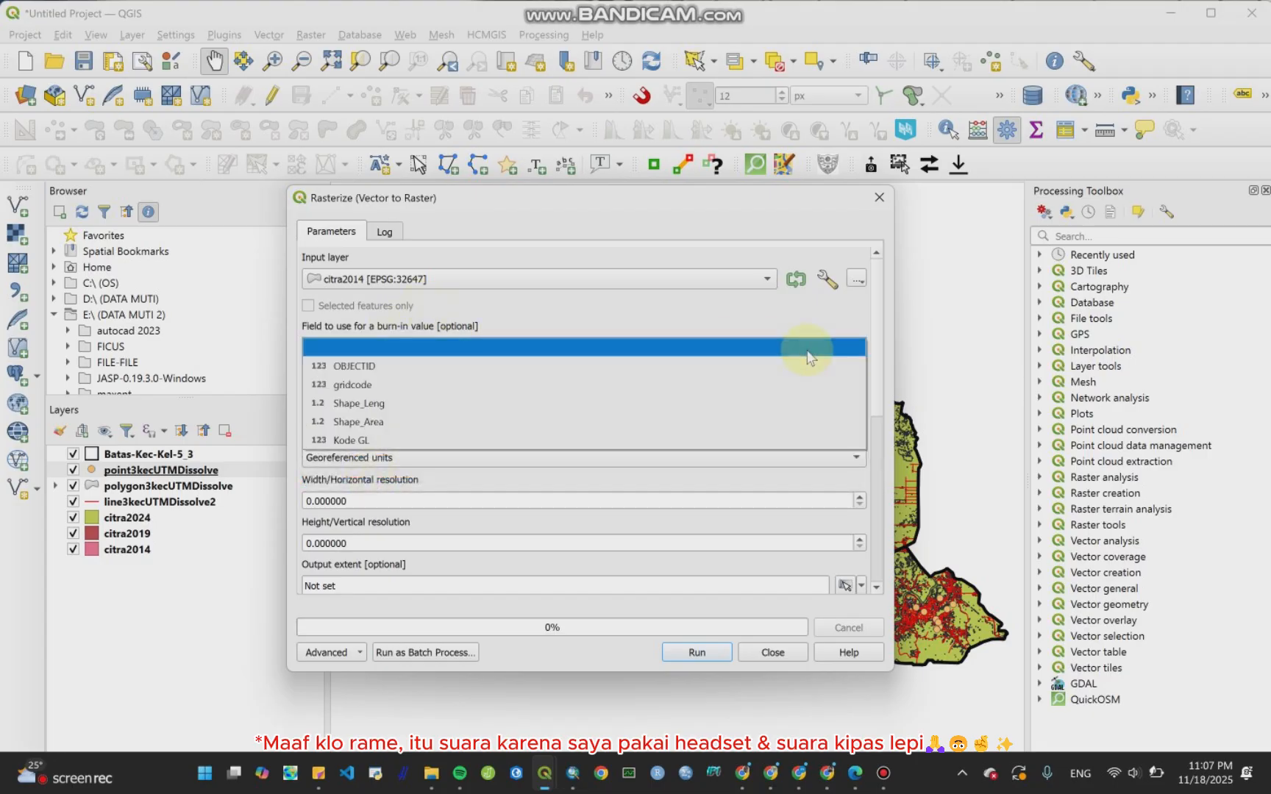
pyautogui.click(807, 350)
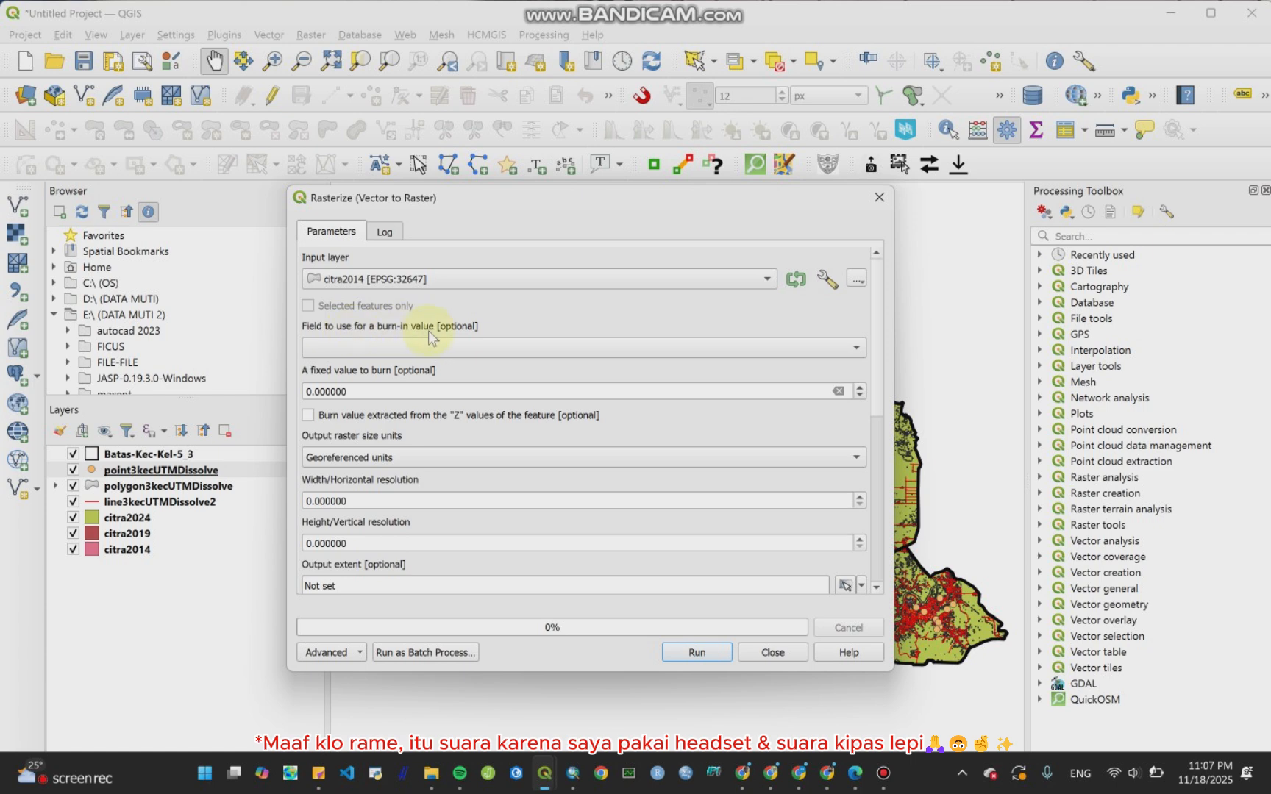
pyautogui.click(518, 347)
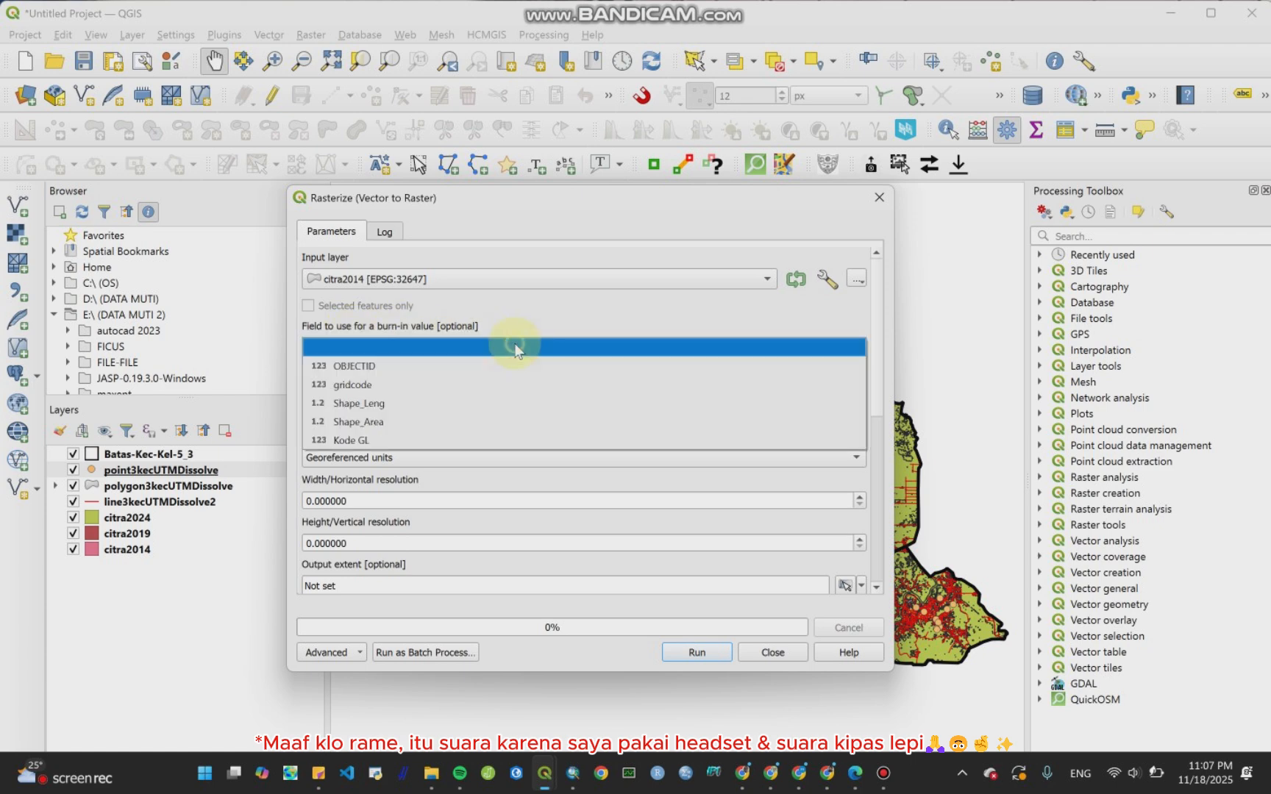
pyautogui.click(444, 440)
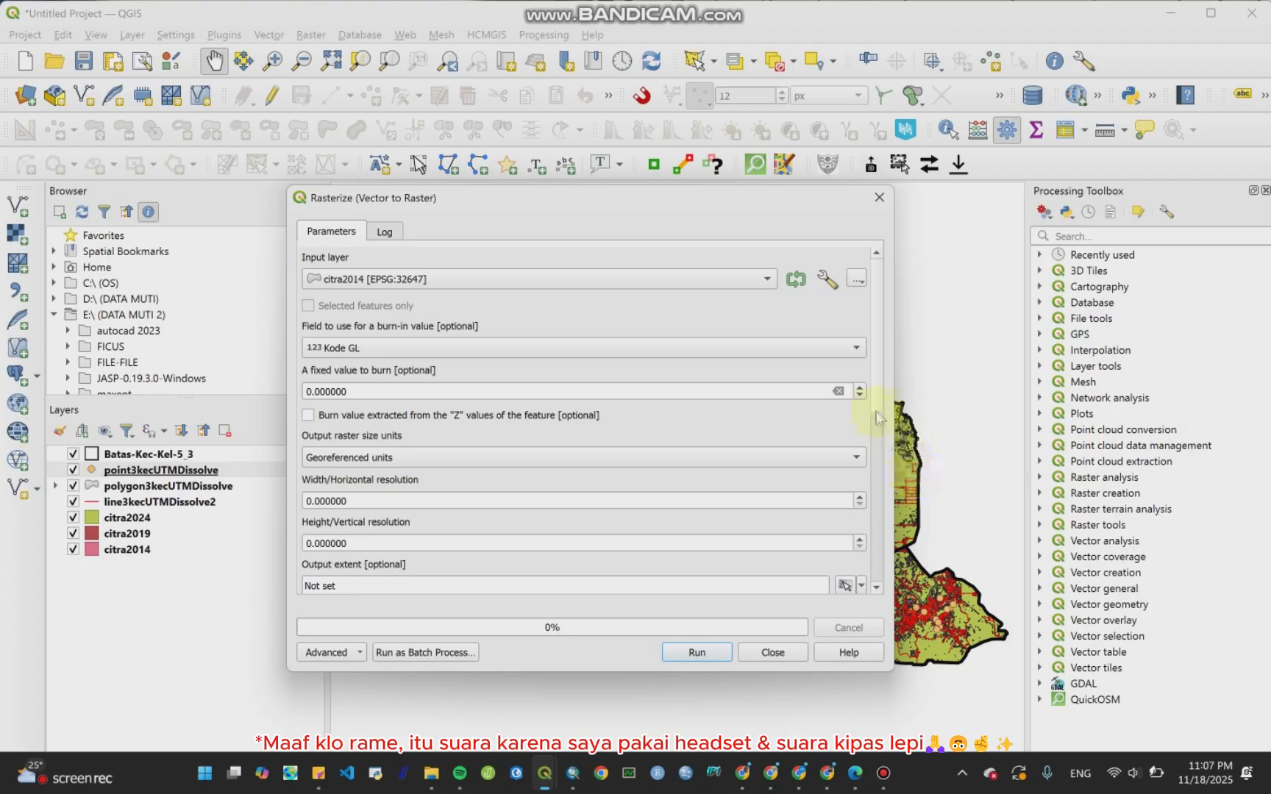
# Step: Set the width and height resolution of the output raster to 30
pyautogui.scroll(-3, 876, 411)
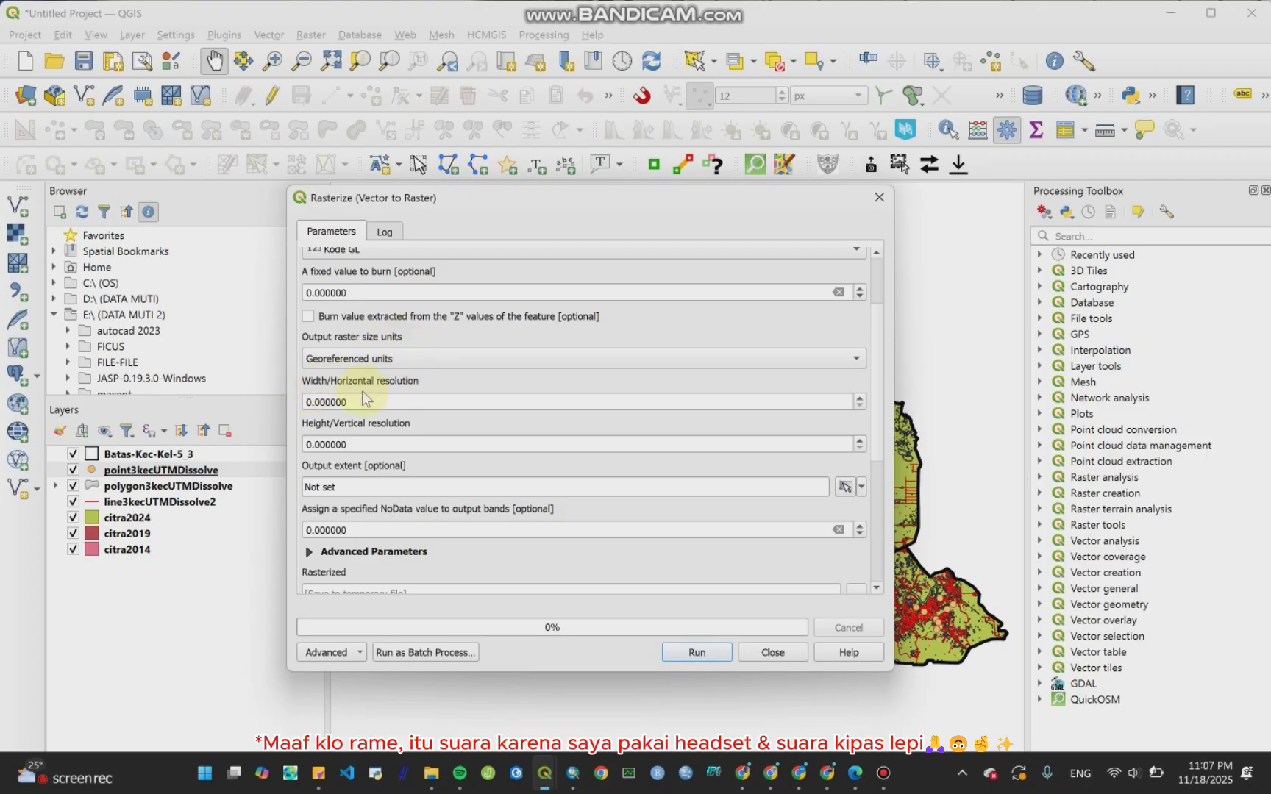
pyautogui.click(306, 401)
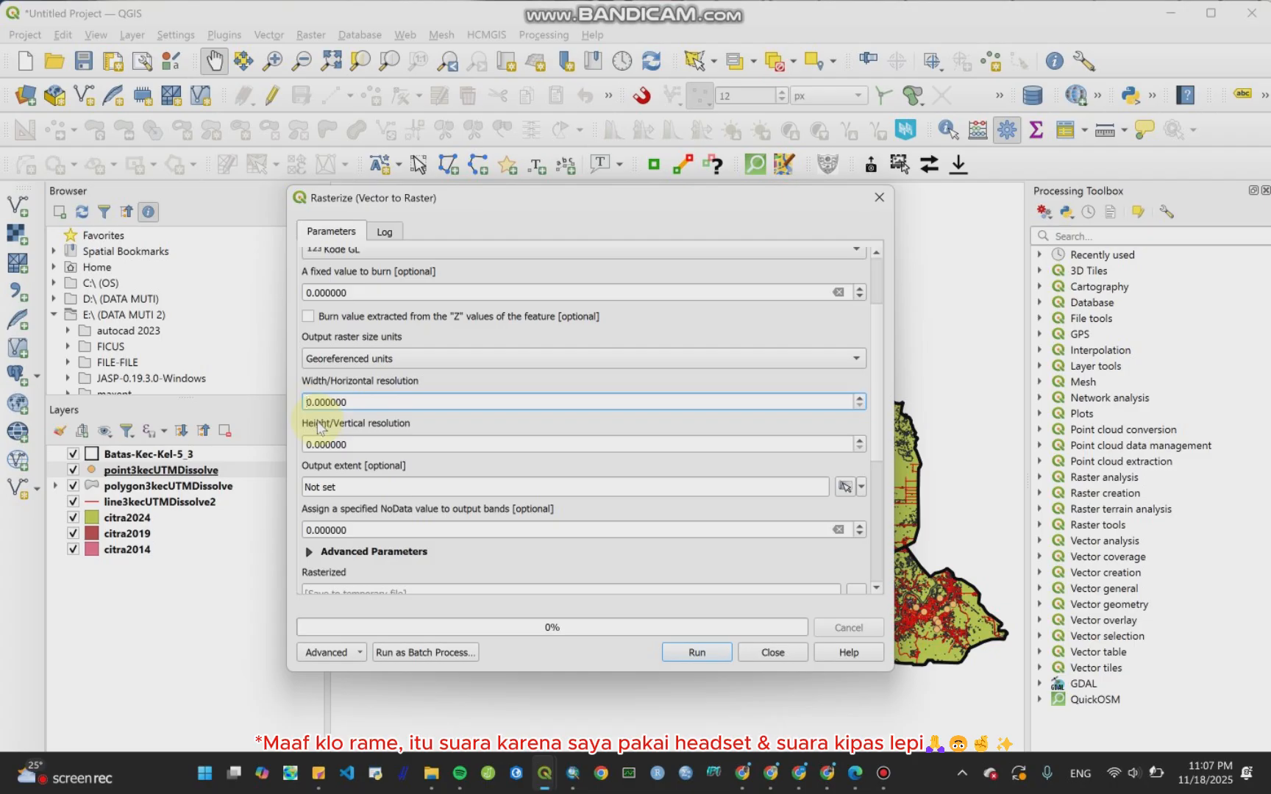
pyautogui.write('3')
pyautogui.scroll(-2, 878, 348)
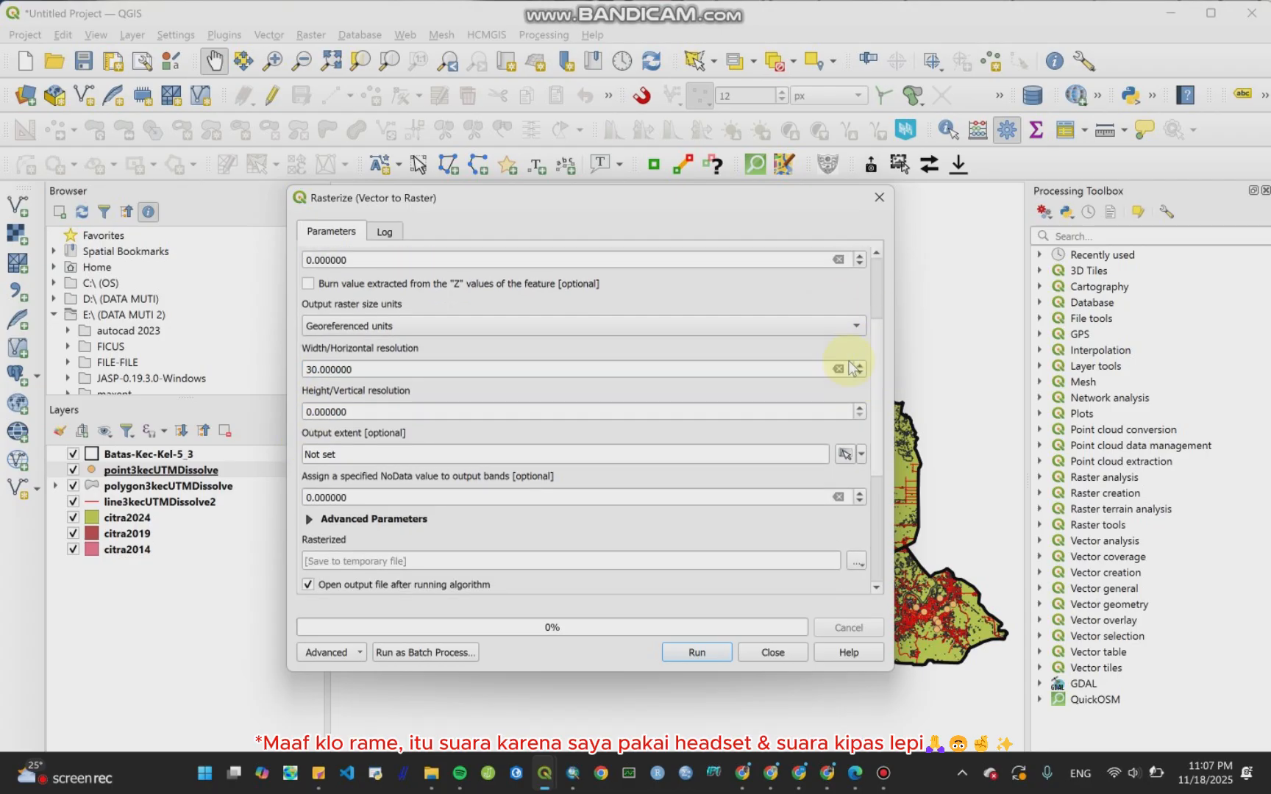
pyautogui.click(309, 412)
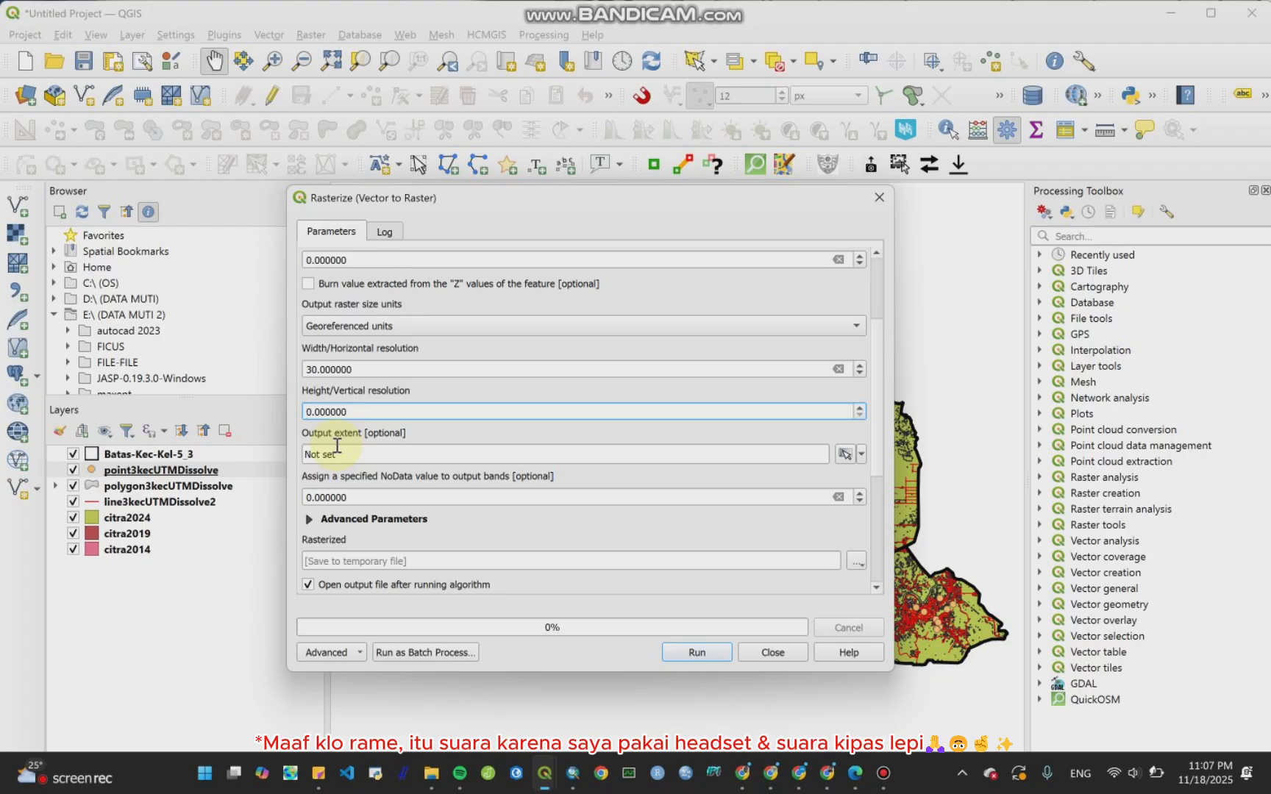
pyautogui.write('3')
# Step: Save the rasterized output to a file named raster2014.tif and run the tool
pyautogui.moveTo(877, 348); pyautogui.dragTo(882, 364)
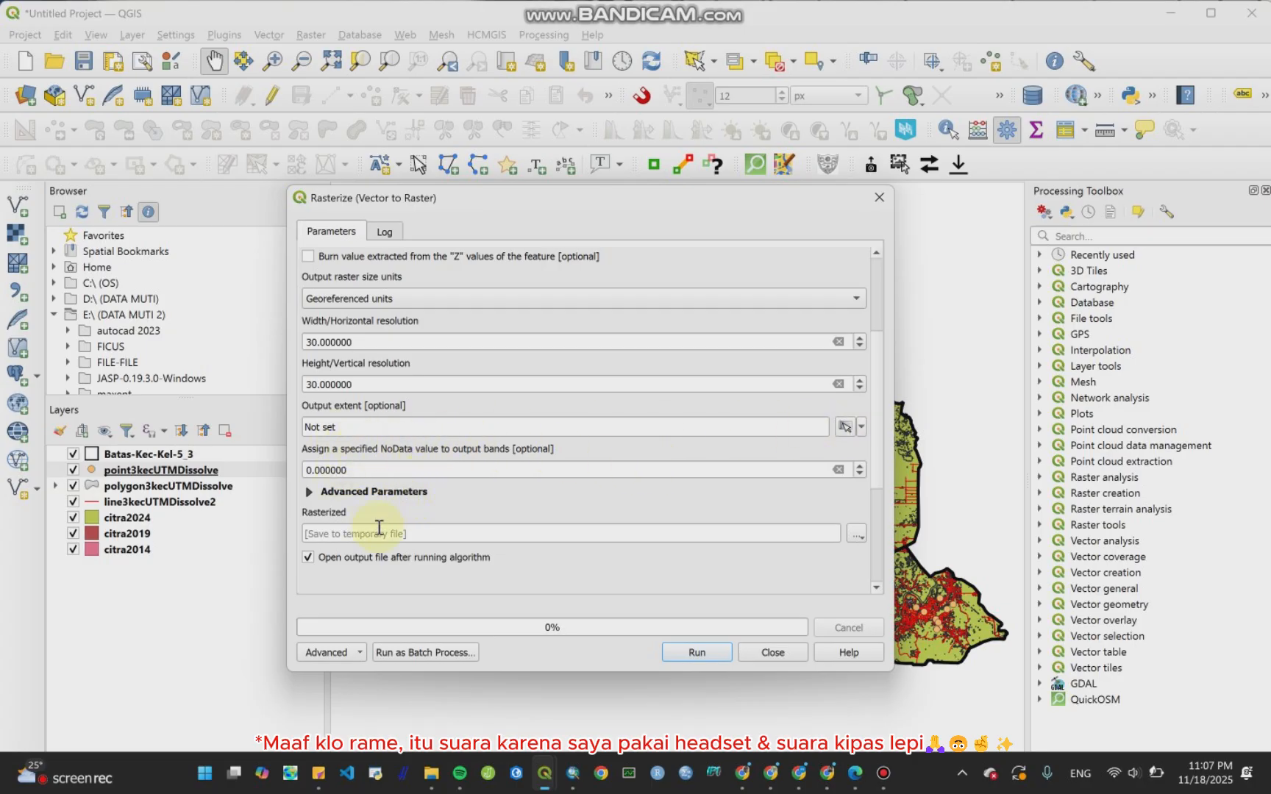
pyautogui.click(856, 534)
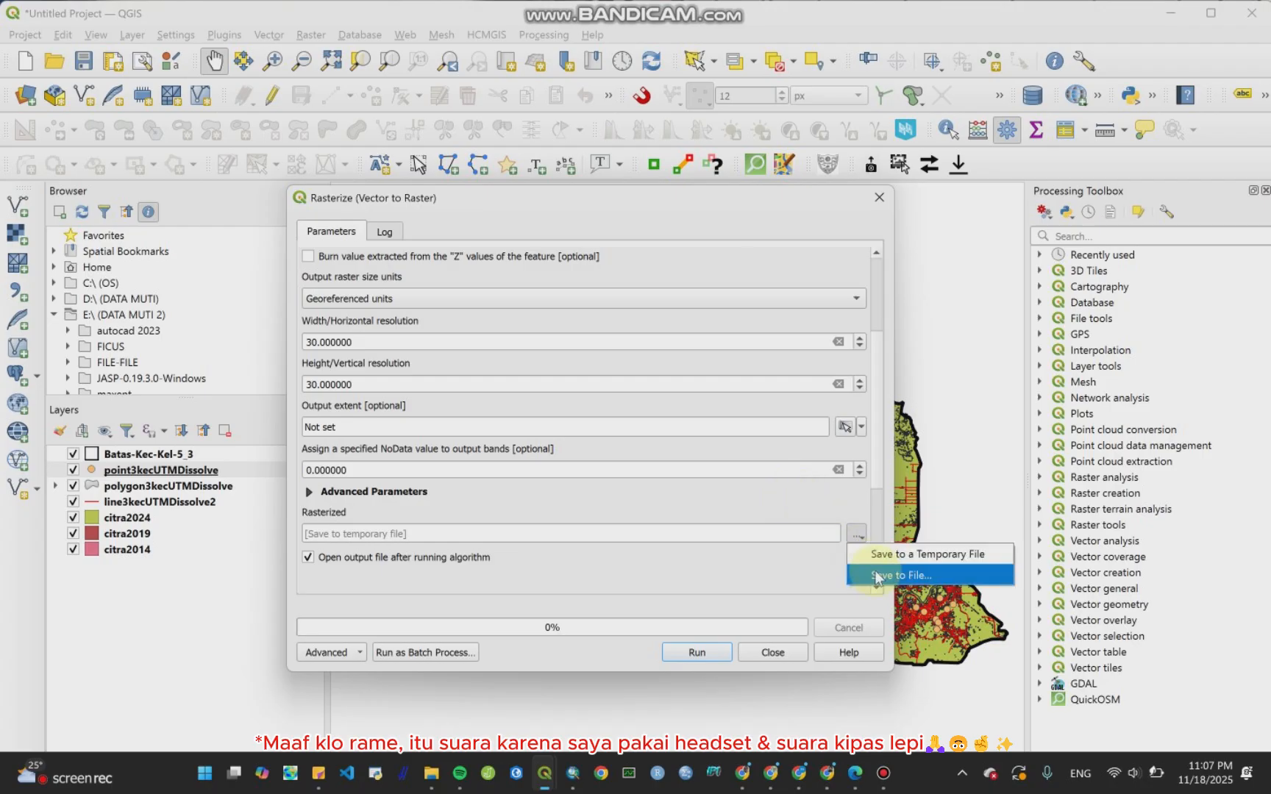
pyautogui.click(875, 577)
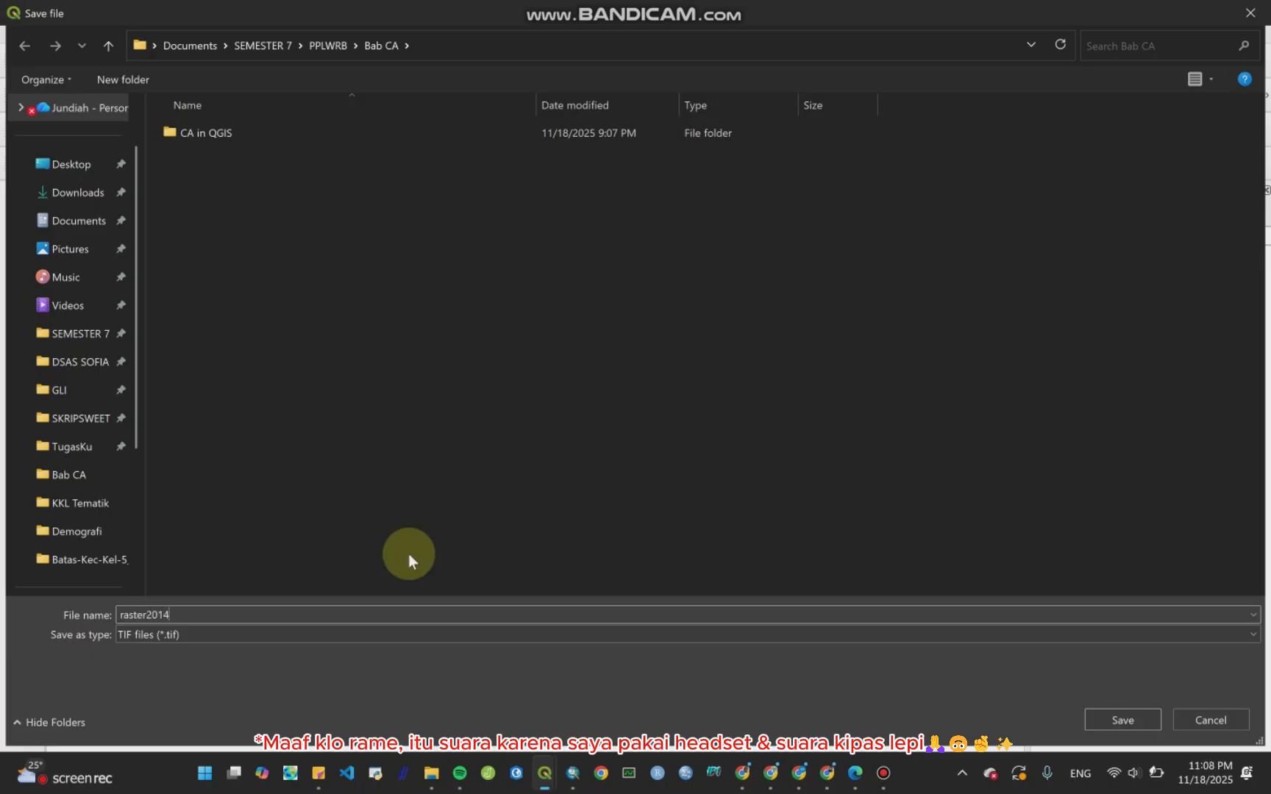
pyautogui.press('Return')
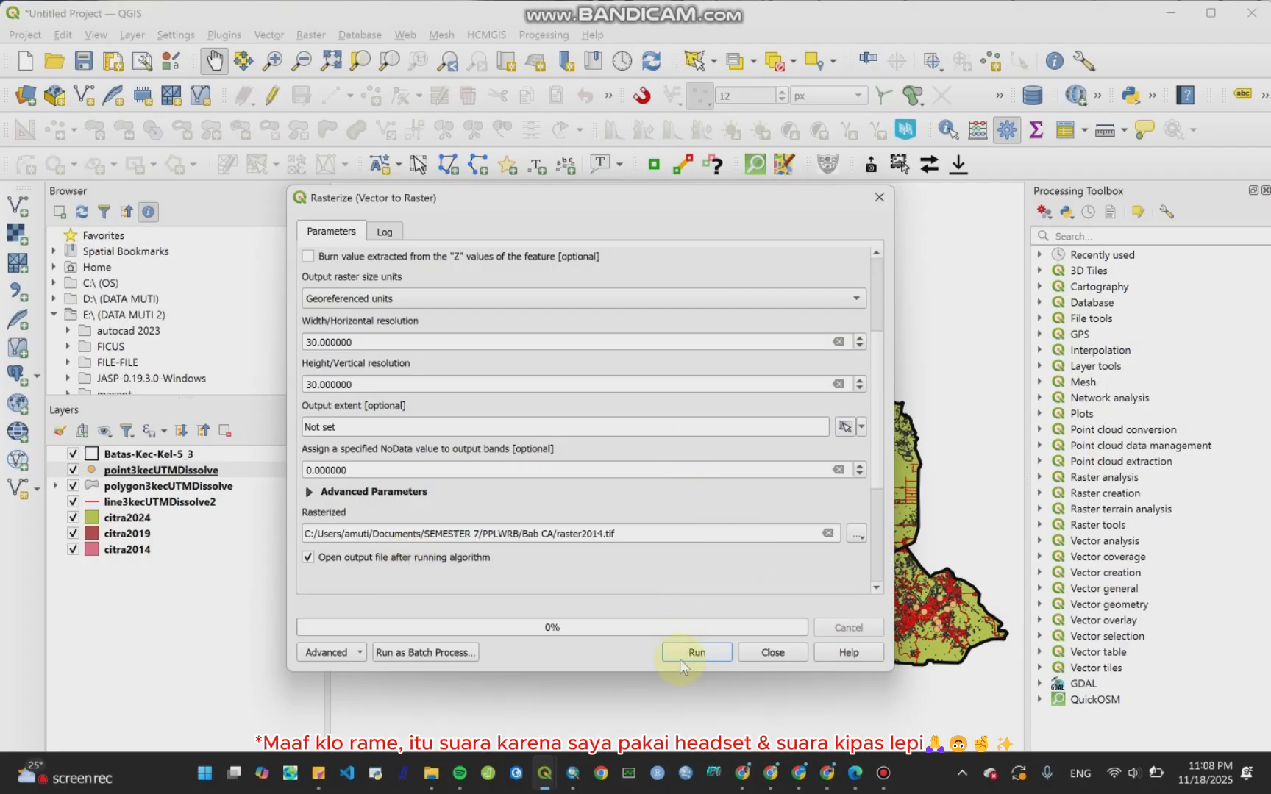
pyautogui.click(695, 651)
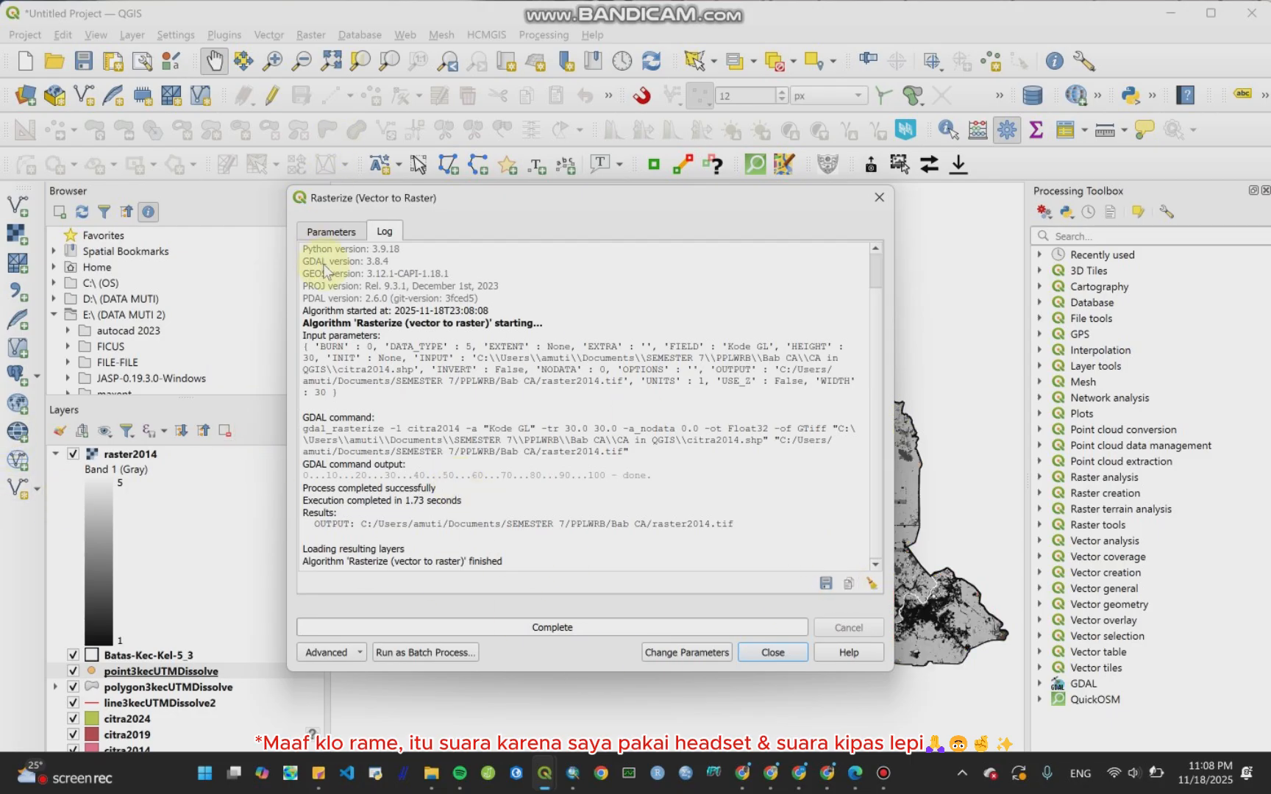
# Step: Return to the parameters and change the input layer to citra2019, keeping Kode GL as the burn-in field
pyautogui.click(330, 231)
pyautogui.scroll(3, 483, 326)
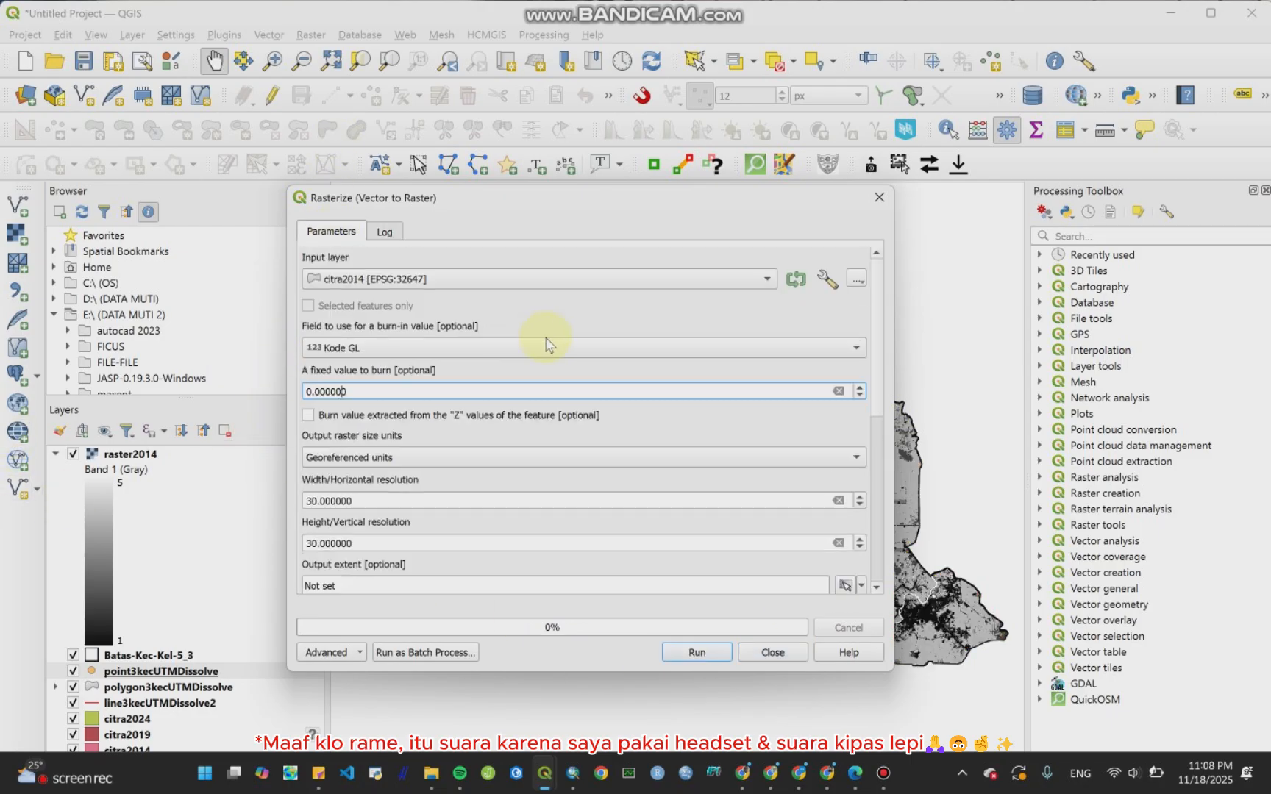
pyautogui.click(660, 287)
pyautogui.click(645, 295)
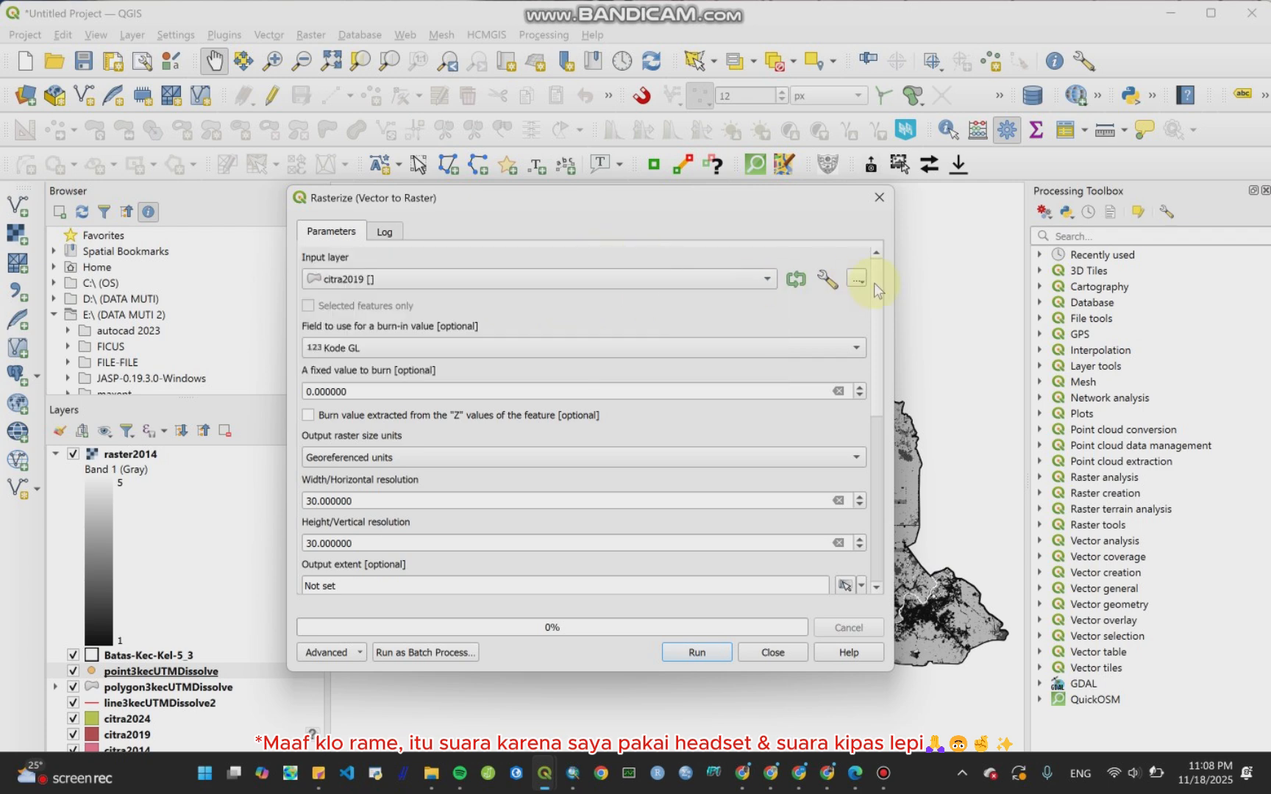
pyautogui.click(530, 348)
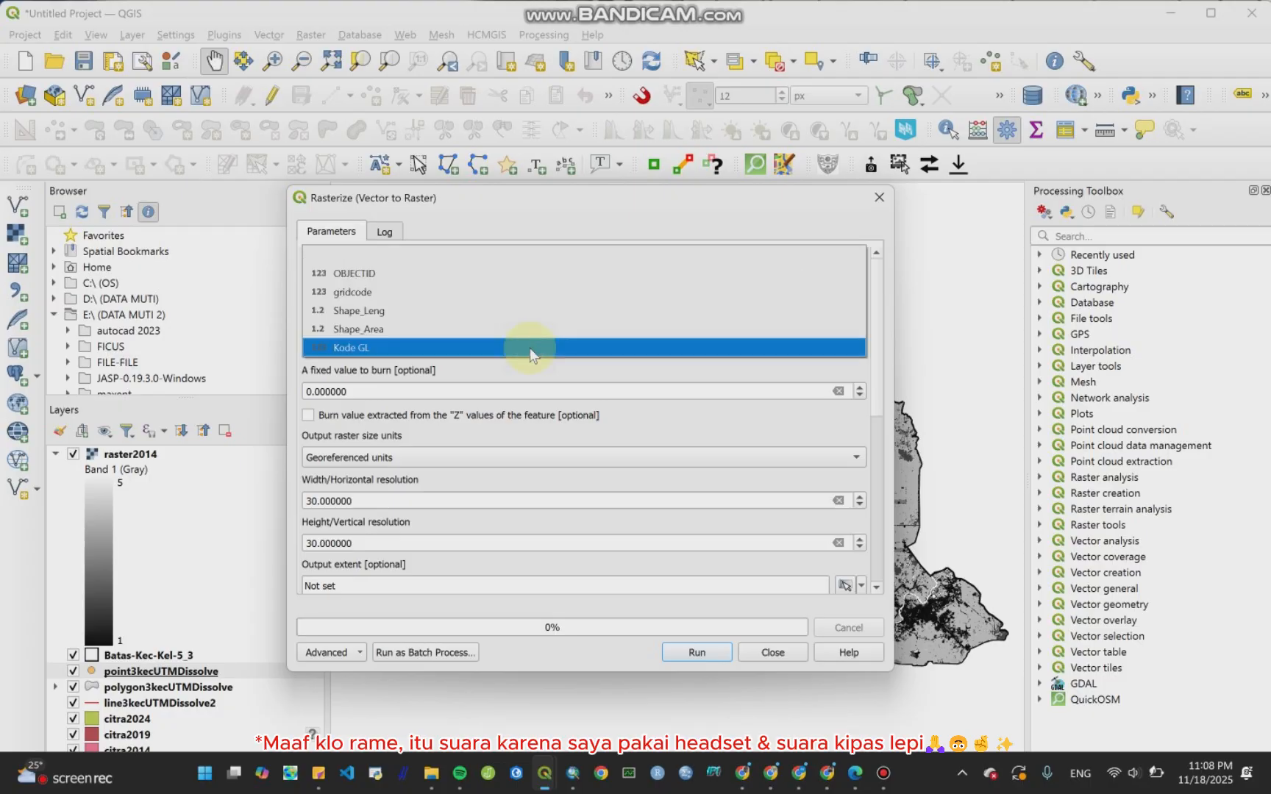
pyautogui.click(529, 347)
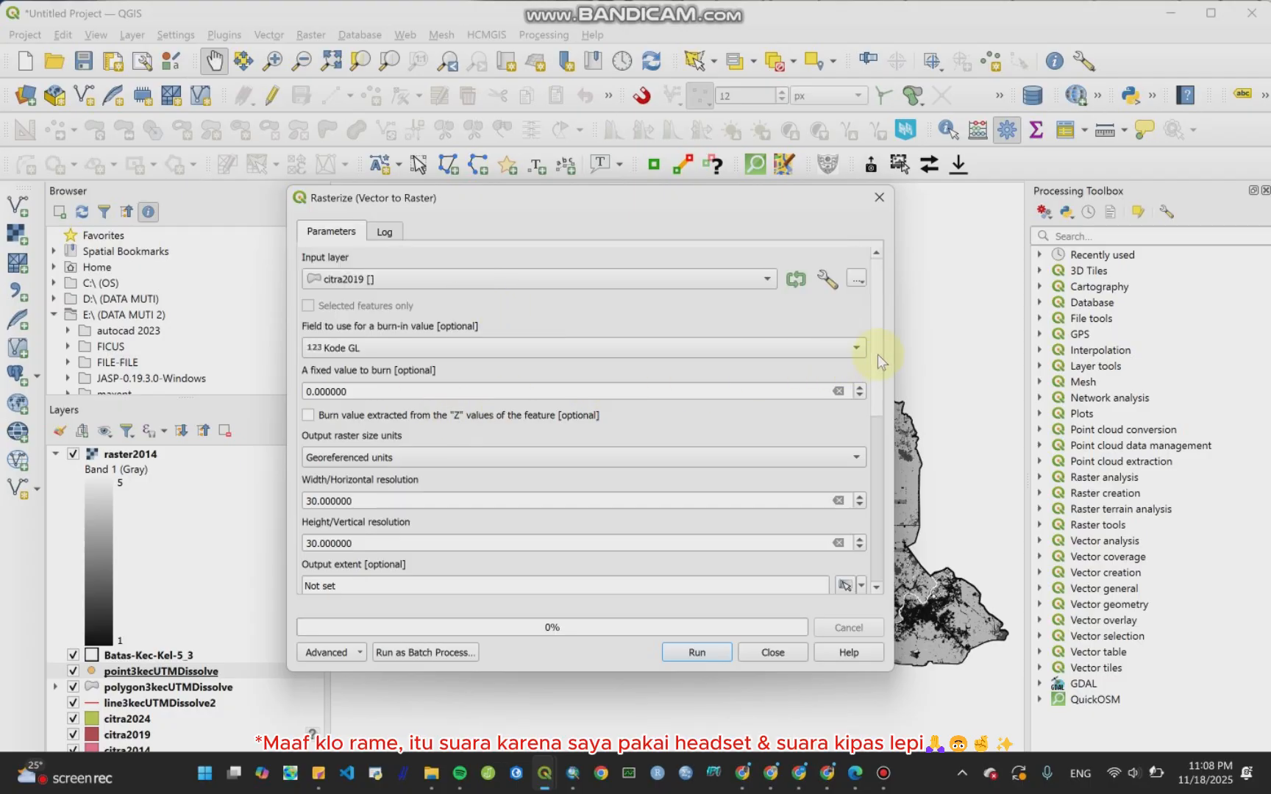
# Step: Rename the output file to raster2019.tif and run the rasterization
pyautogui.scroll(-2, 877, 357)
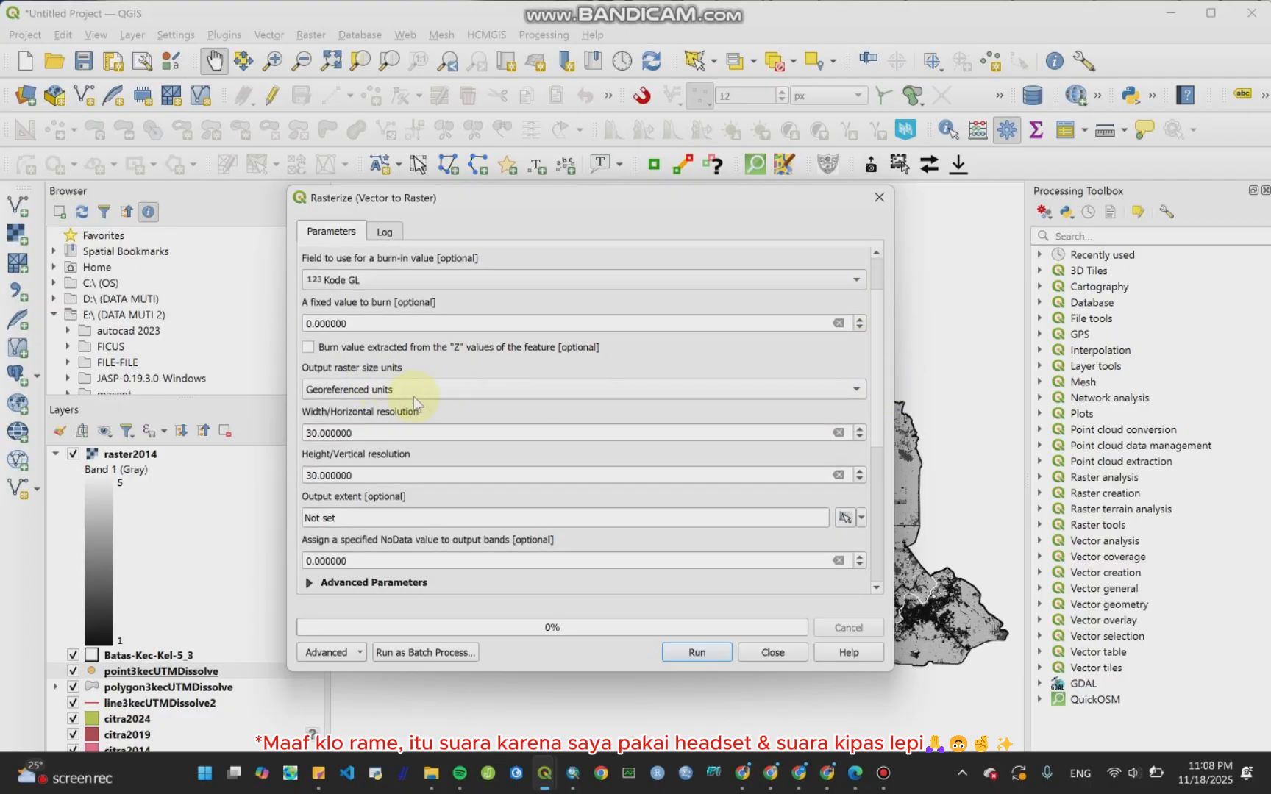
pyautogui.click(414, 397)
pyautogui.click(413, 396)
pyautogui.scroll(-1, 415, 401)
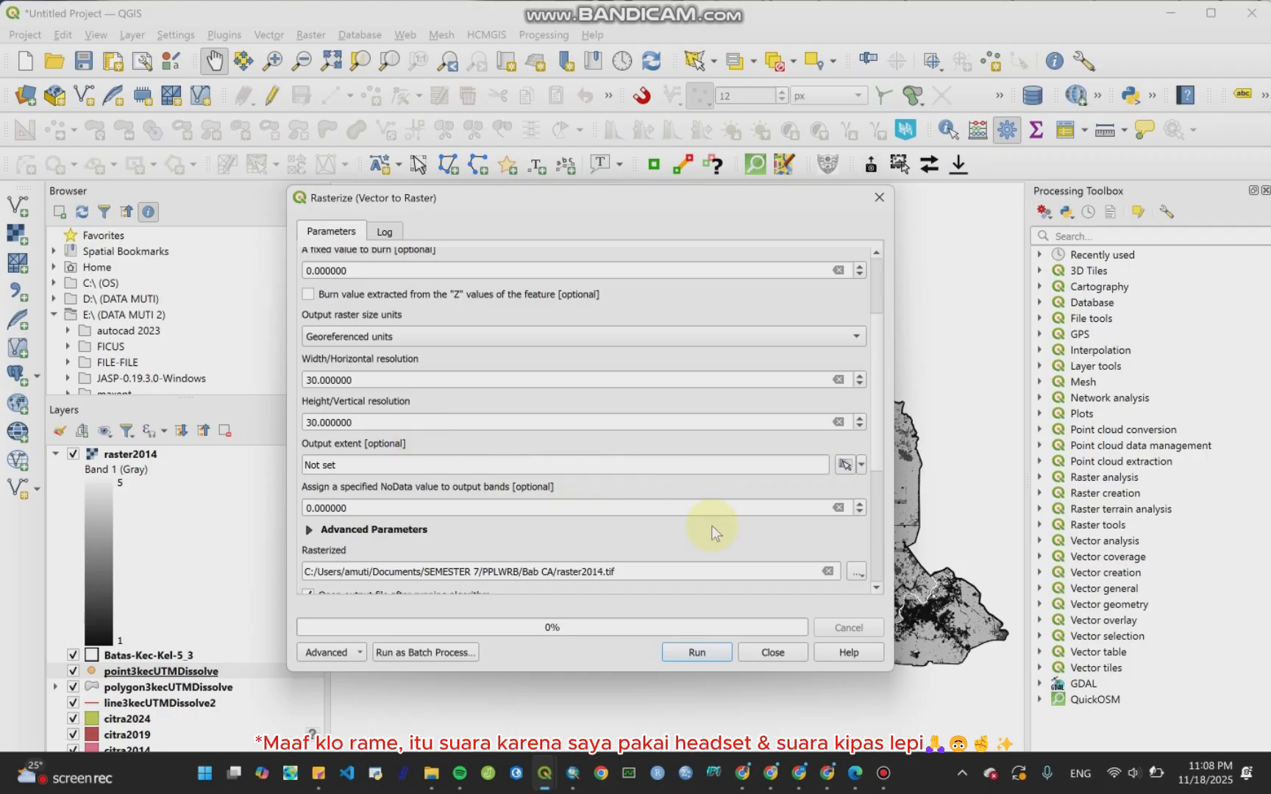
pyautogui.scroll(-1, 720, 553)
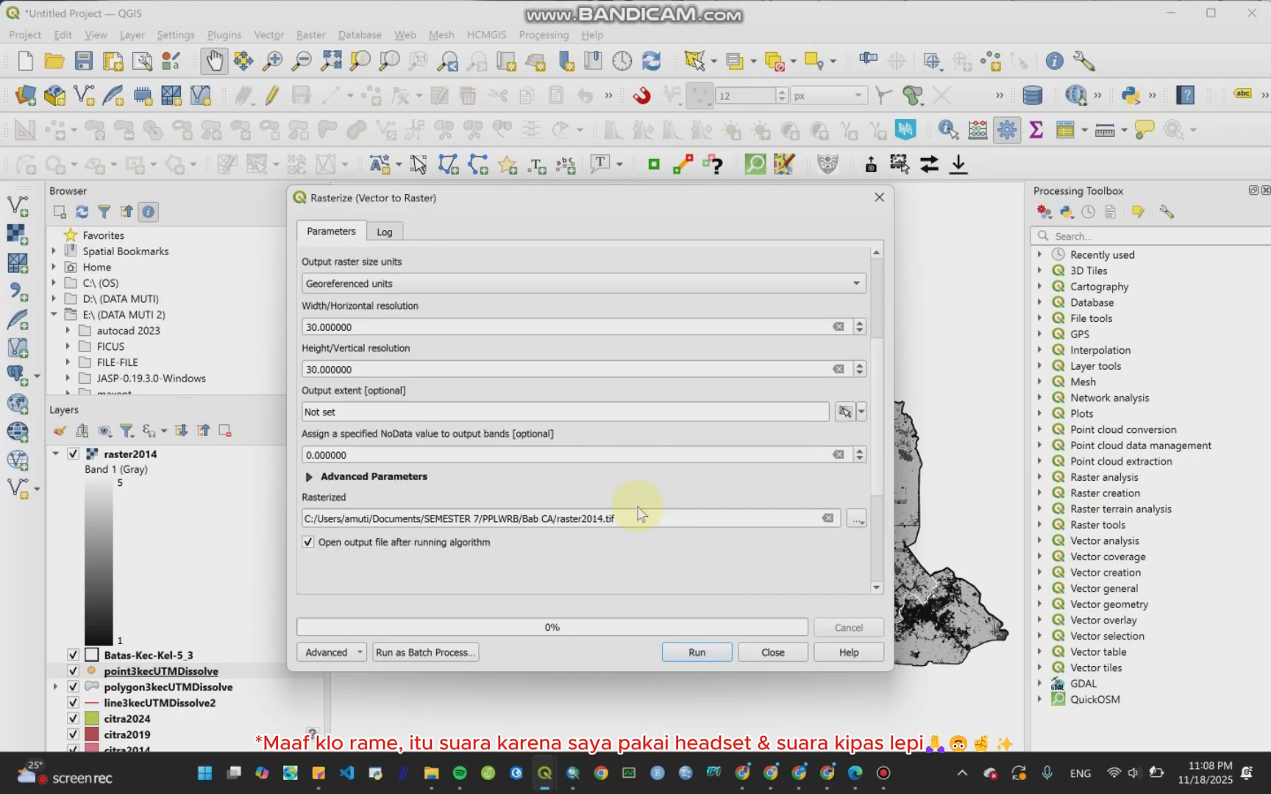
pyautogui.click(601, 520)
pyautogui.press('BackSpace')
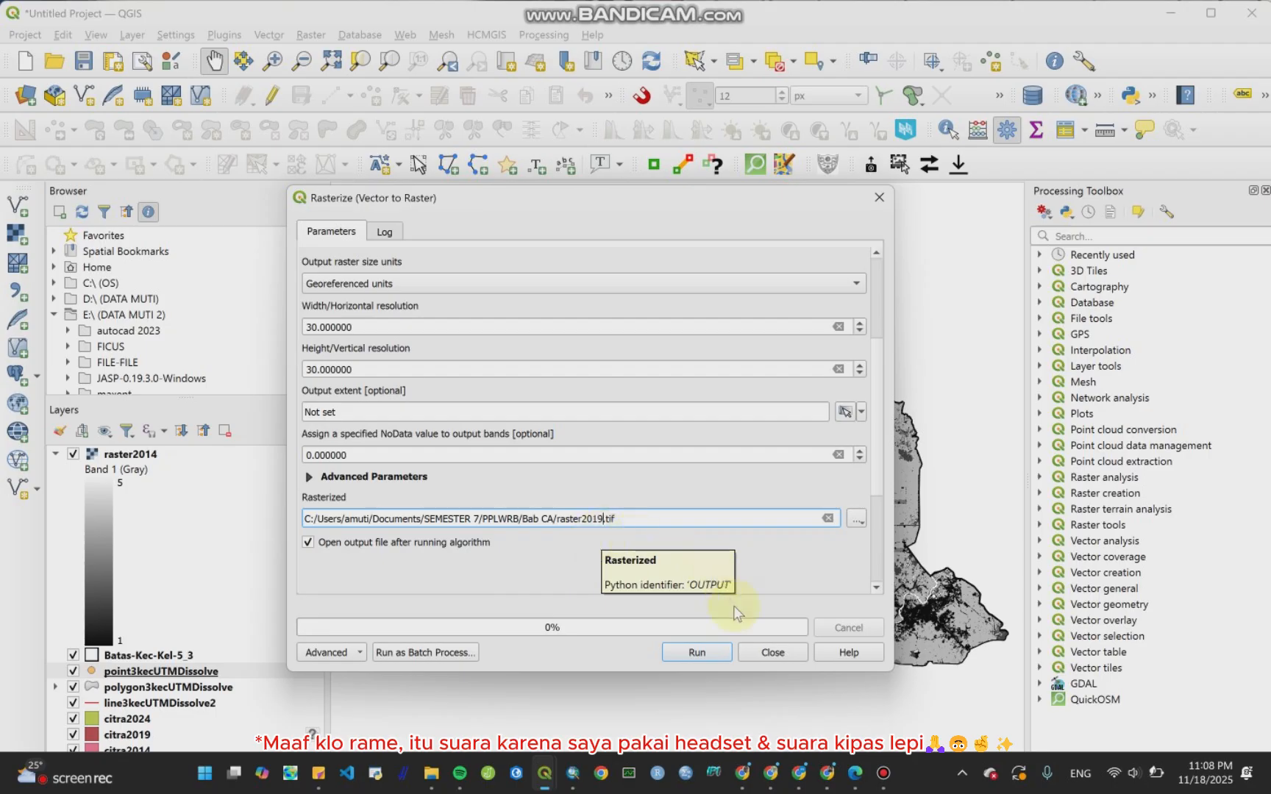
pyautogui.click(709, 650)
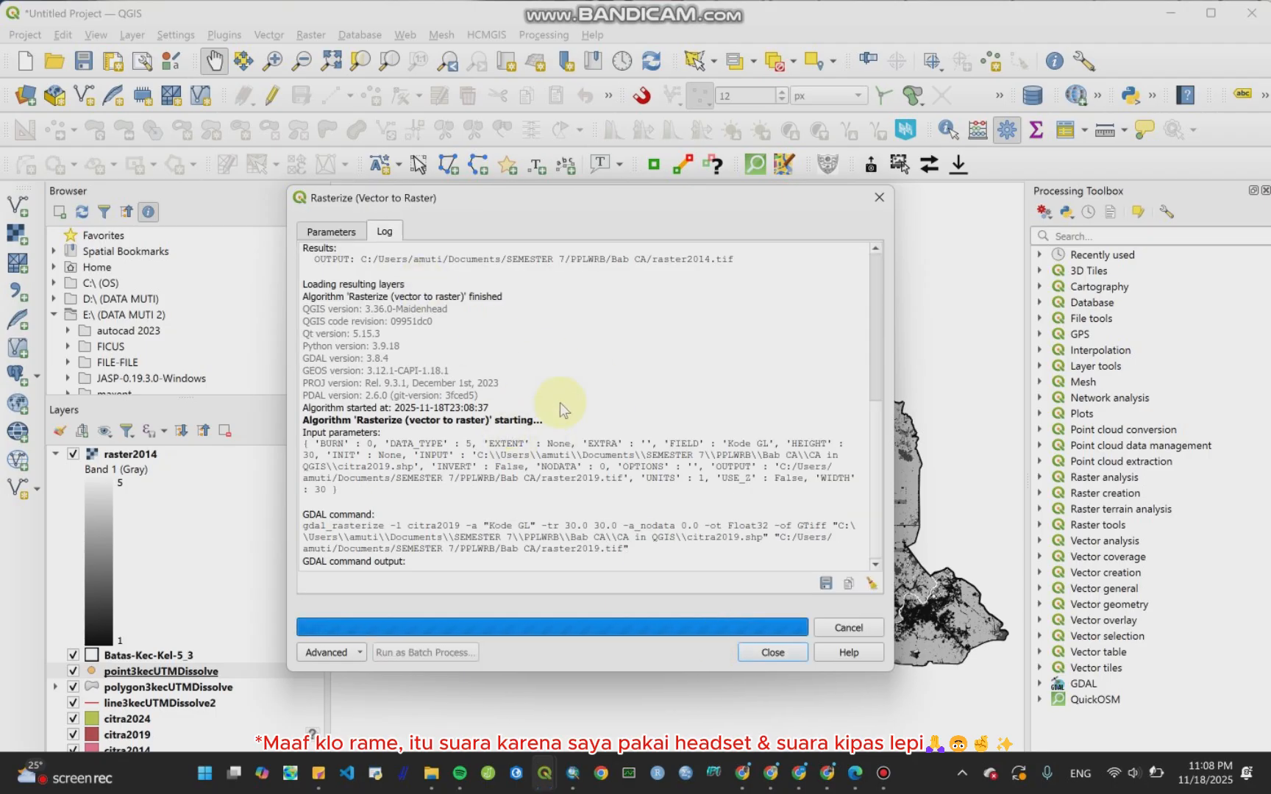
# Step: Return to the parameters and change the input layer to citra2024
pyautogui.click(331, 232)
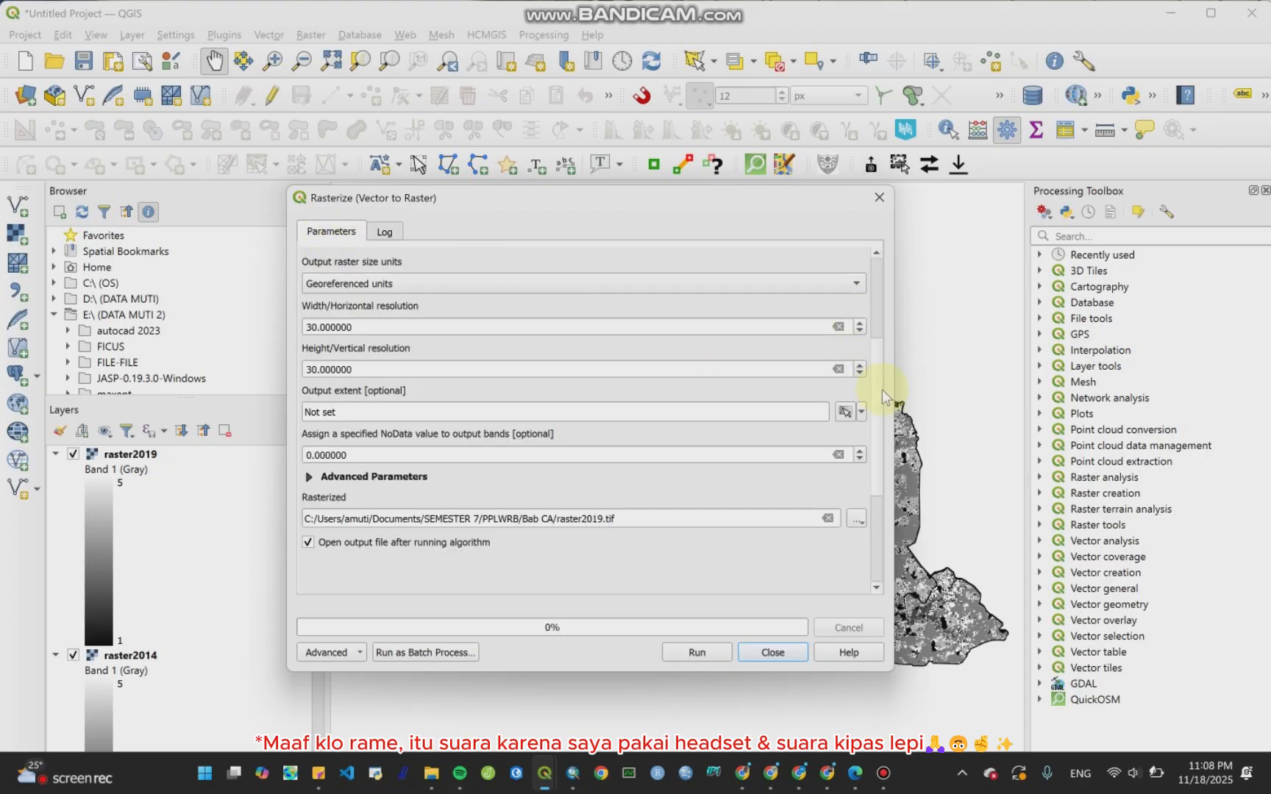
pyautogui.moveTo(875, 381); pyautogui.dragTo(780, 296)
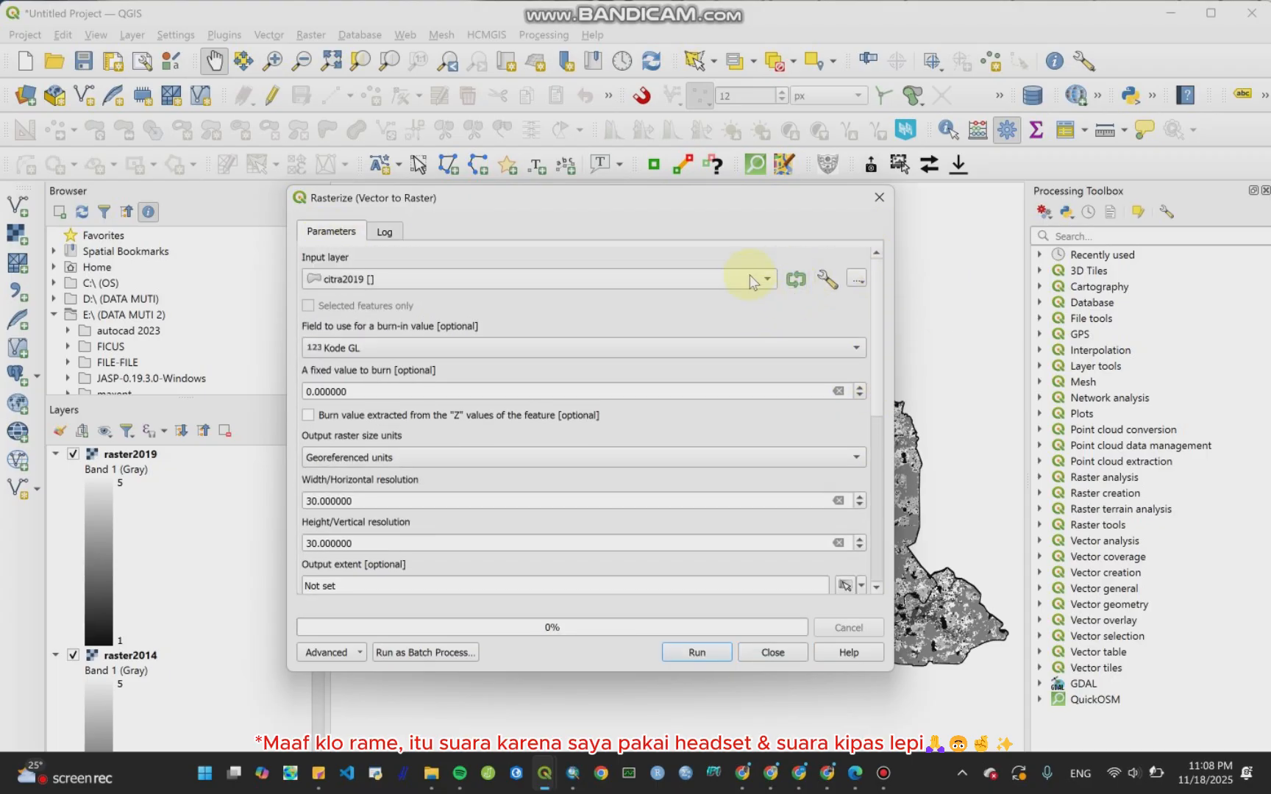
pyautogui.click(752, 281)
pyautogui.click(689, 303)
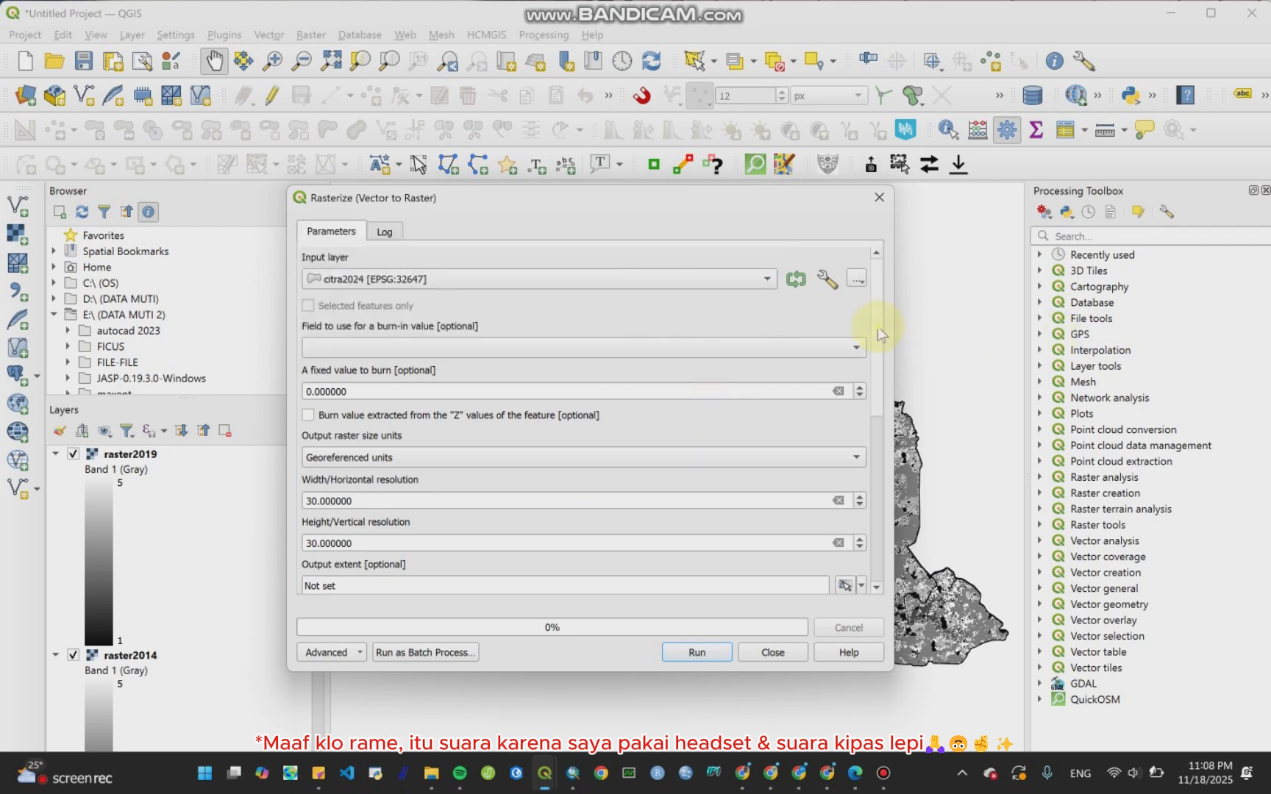
# Step: Rename the rasterized output file to raster2024.tif and run the rasterization
pyautogui.scroll(-2, 878, 339)
pyautogui.scroll(-1, 878, 360)
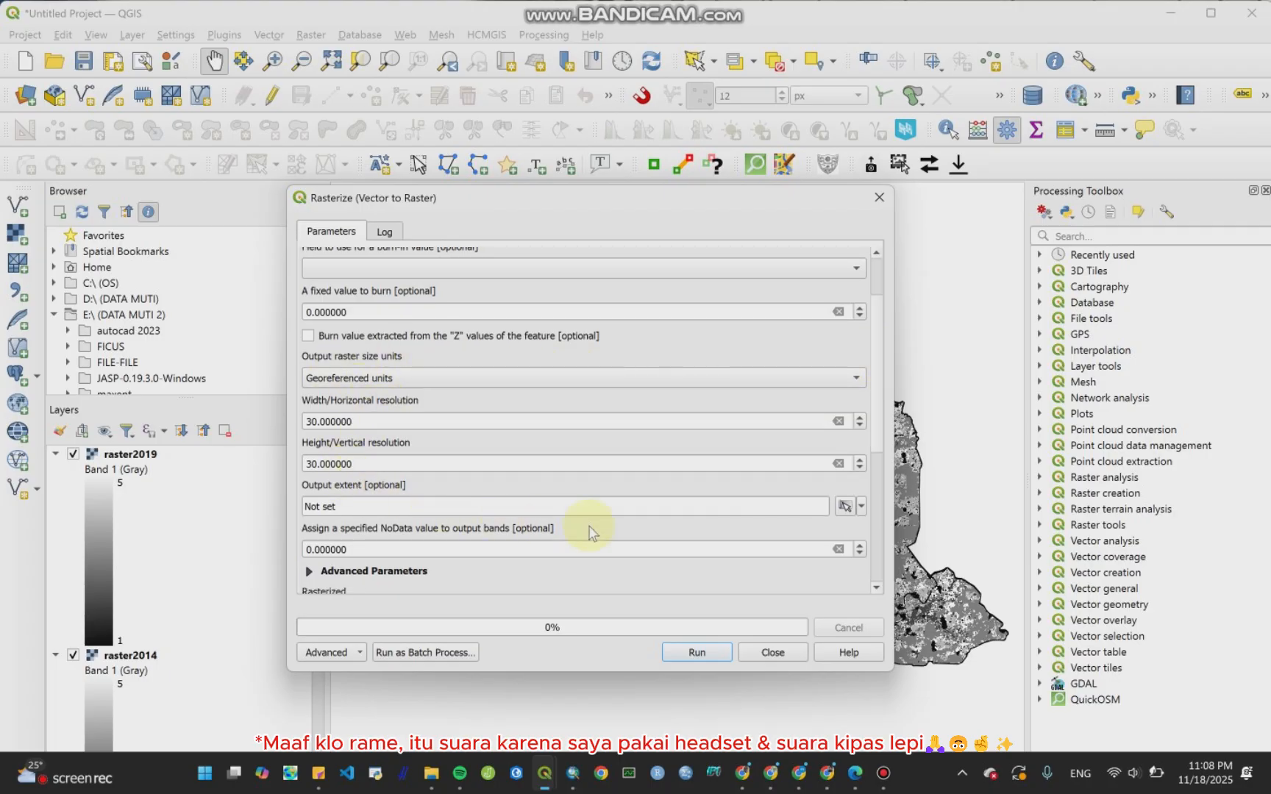
pyautogui.moveTo(877, 387); pyautogui.dragTo(875, 463)
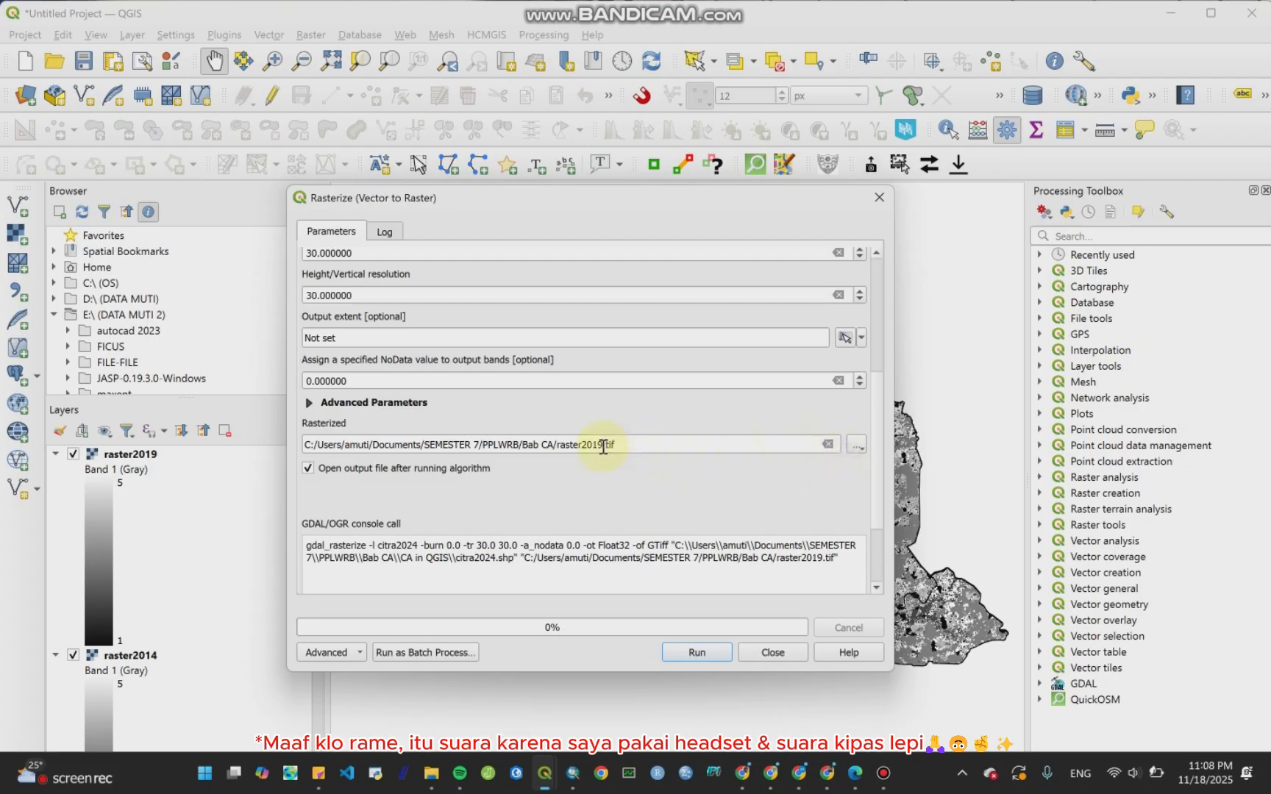
pyautogui.press('BackSpace')
pyautogui.press('BackSpace')
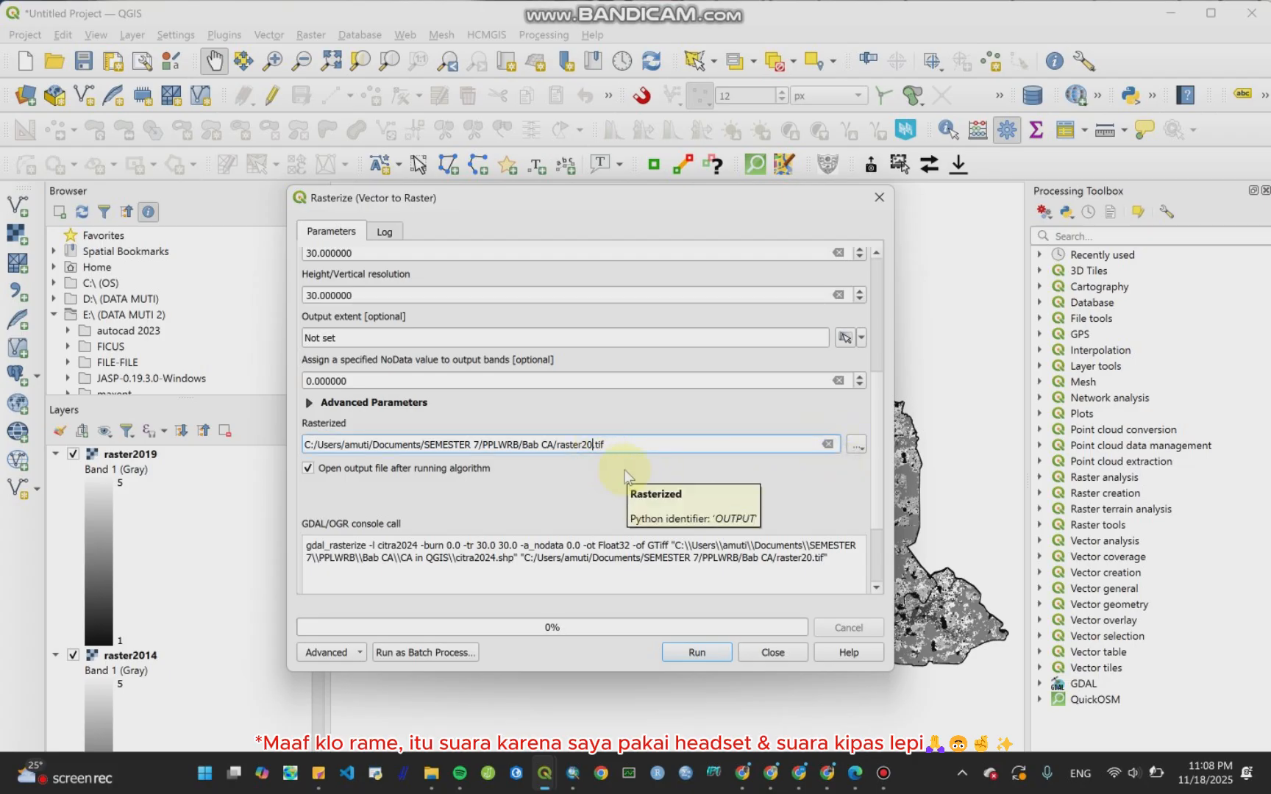
pyautogui.write('24')
pyautogui.click(696, 653)
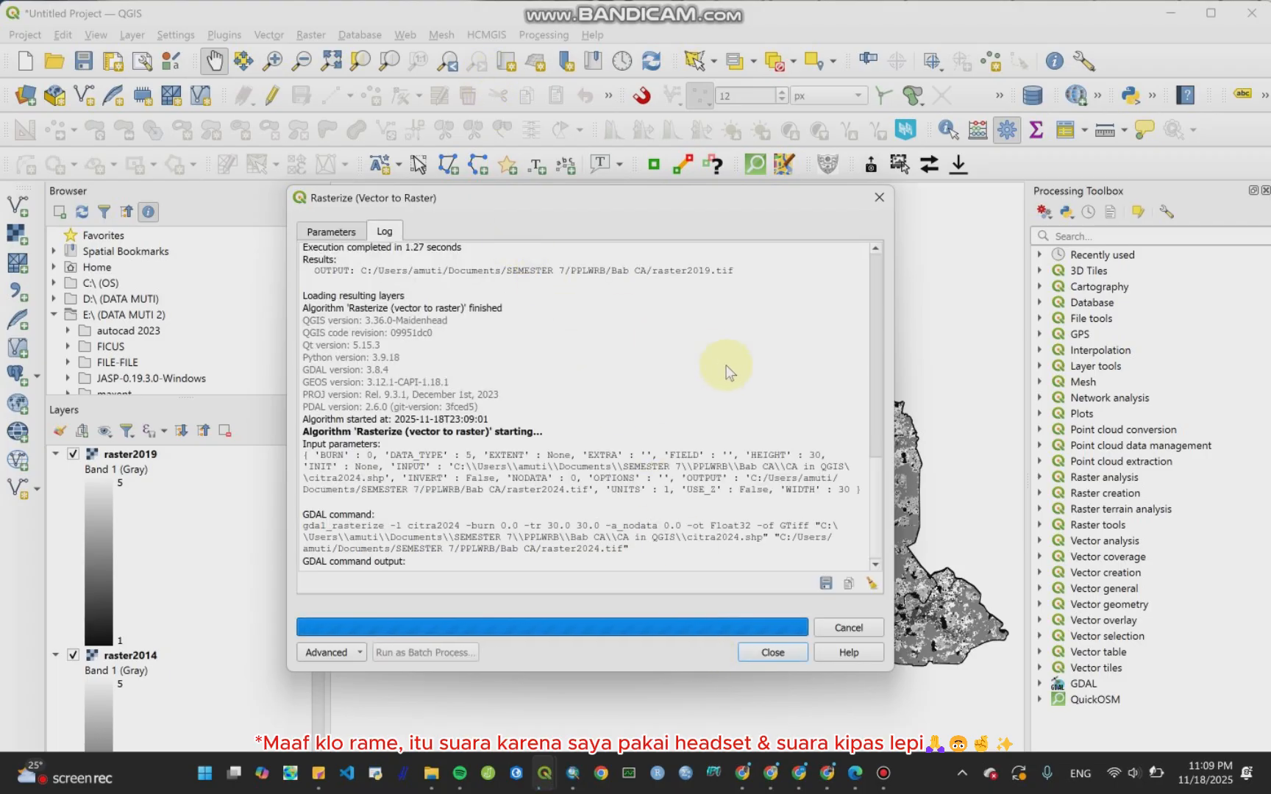
# Step: Close the Rasterize (Vector to Raster) dialog
pyautogui.click(331, 231)
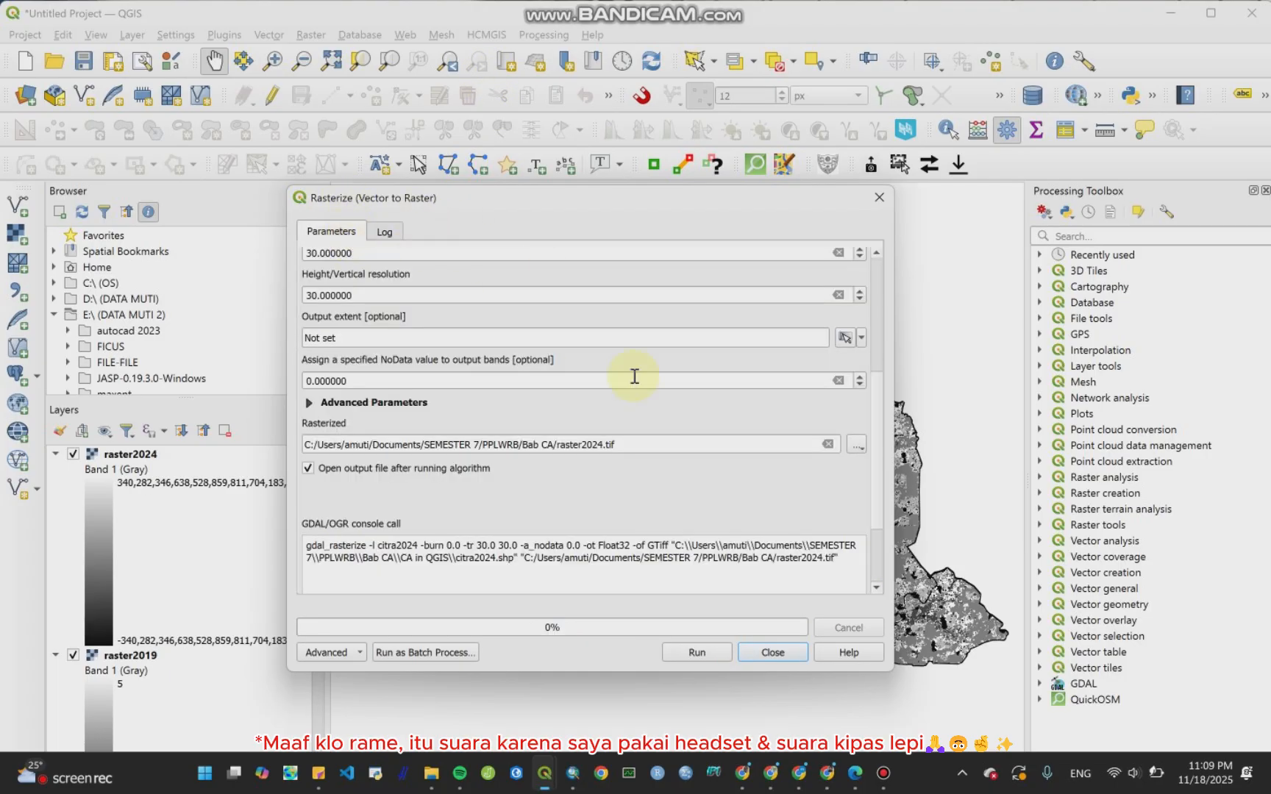
pyautogui.click(773, 652)
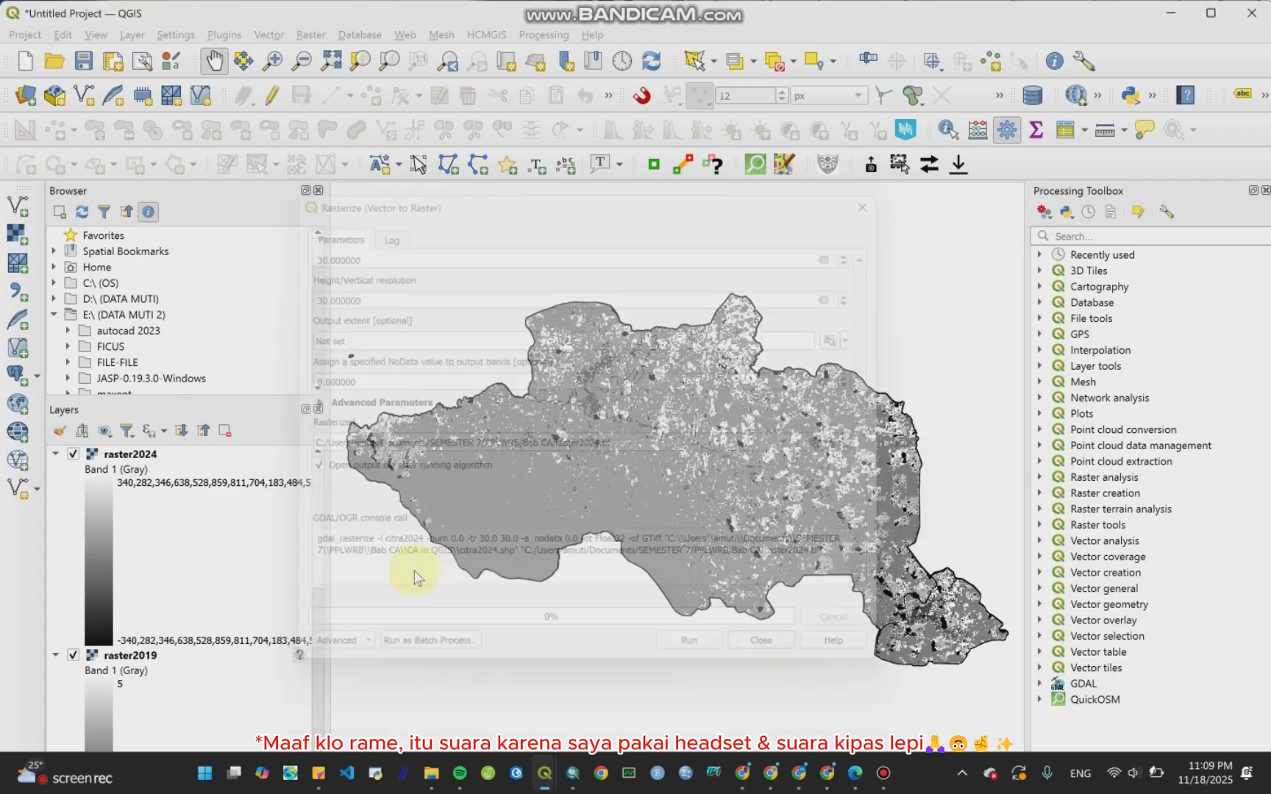
pyautogui.scroll(-3, 198, 595)
pyautogui.scroll(3, 199, 596)
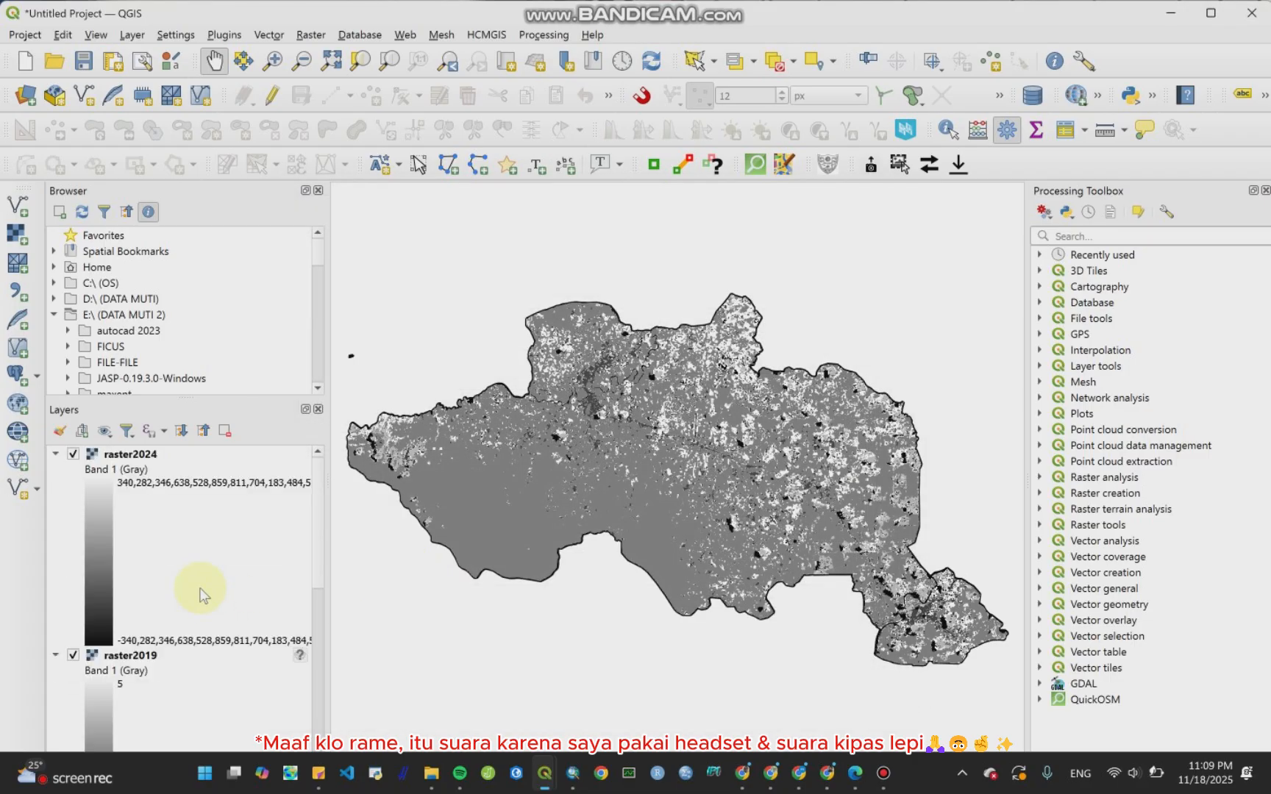
# Step: Collapse the legends of raster2024, raster2019 and raster2014, and hide the citra2024, citra2019 and citra2014 layers
pyautogui.click(56, 453)
pyautogui.click(55, 470)
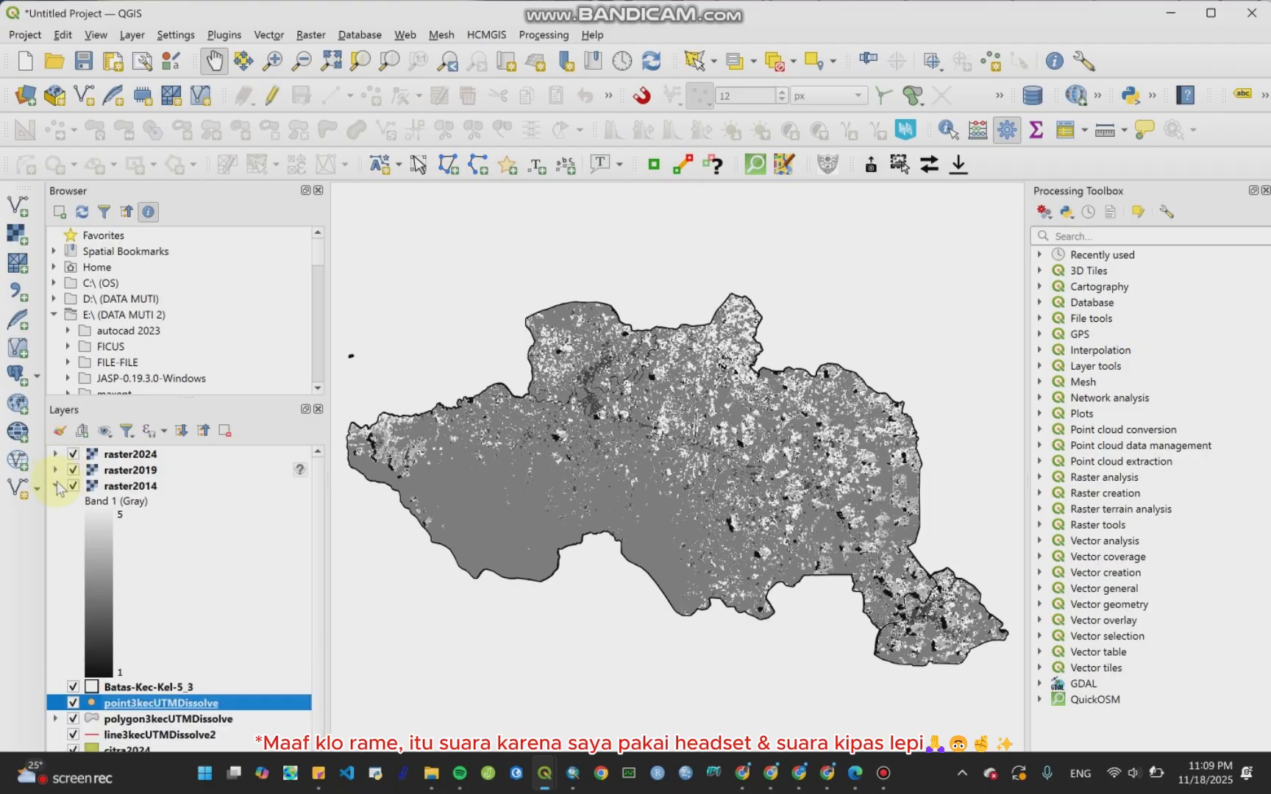
pyautogui.click(56, 486)
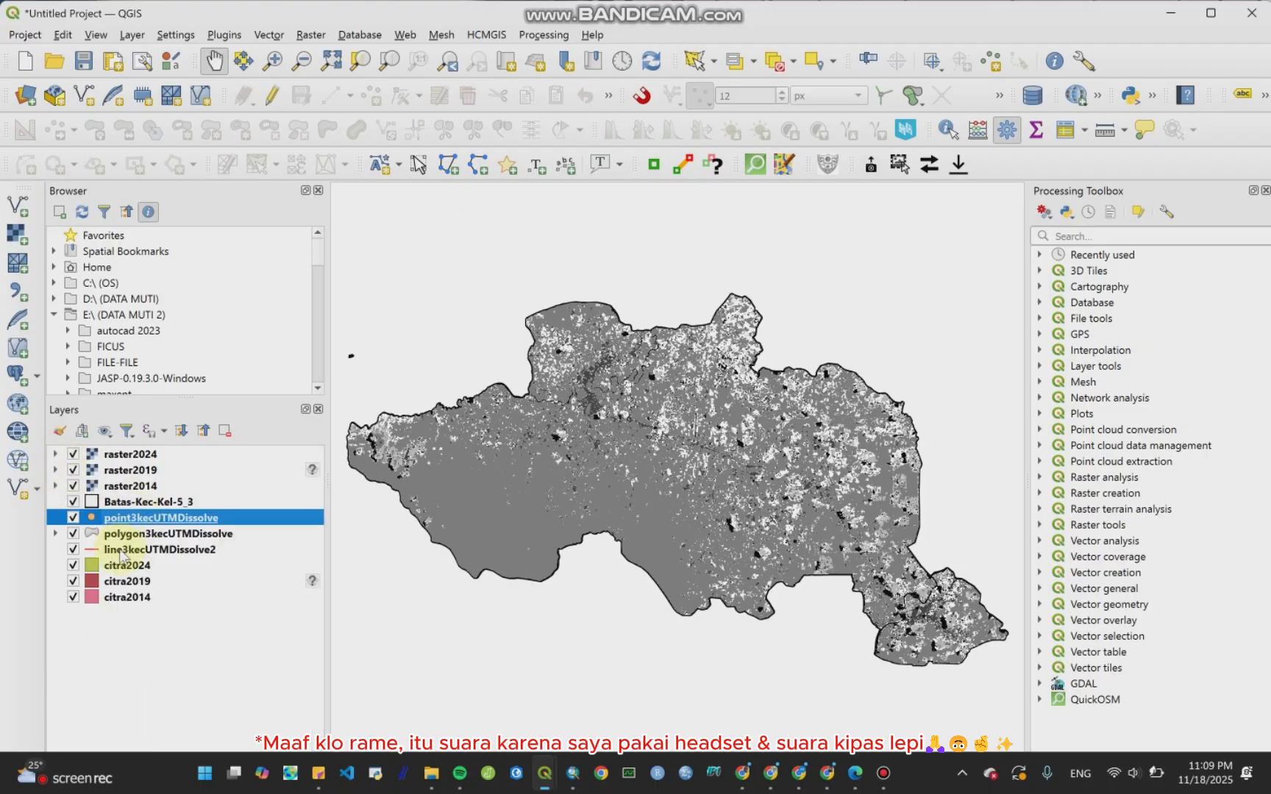
pyautogui.click(72, 565)
pyautogui.click(73, 581)
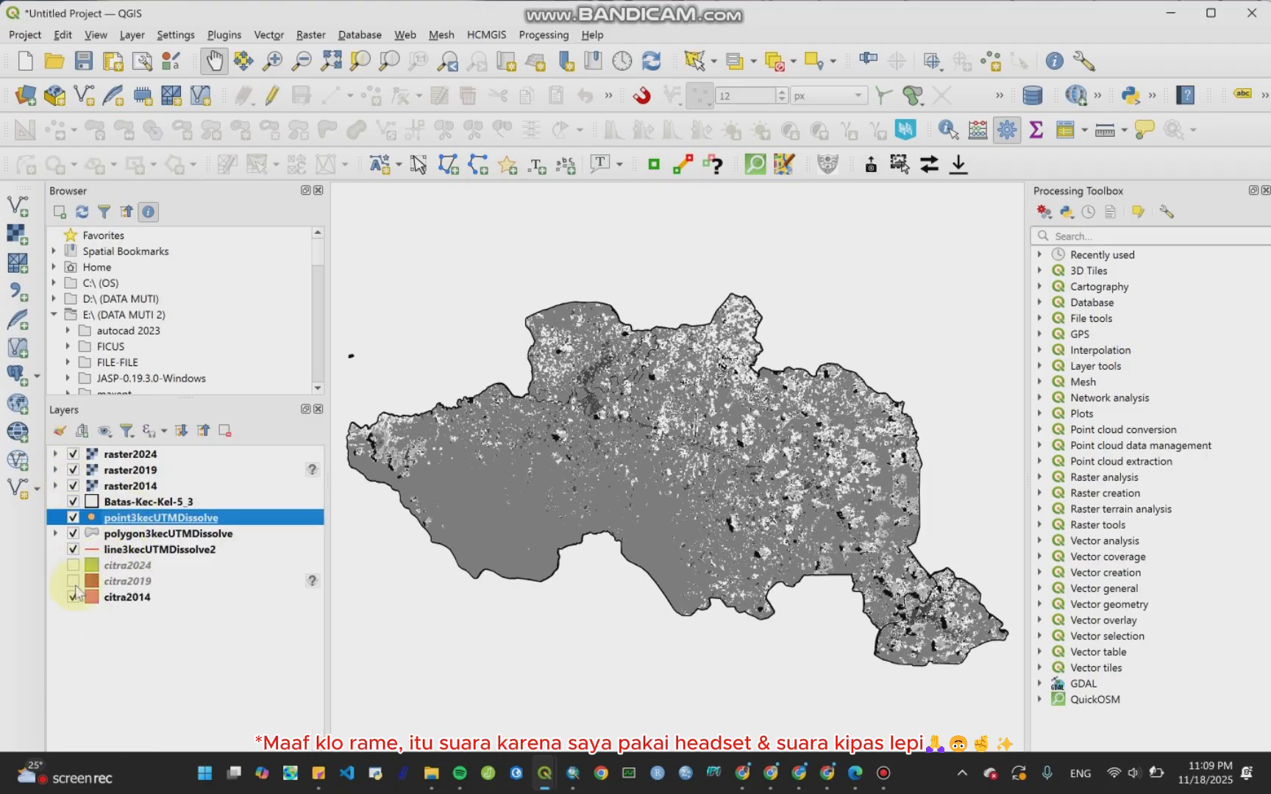
pyautogui.click(73, 597)
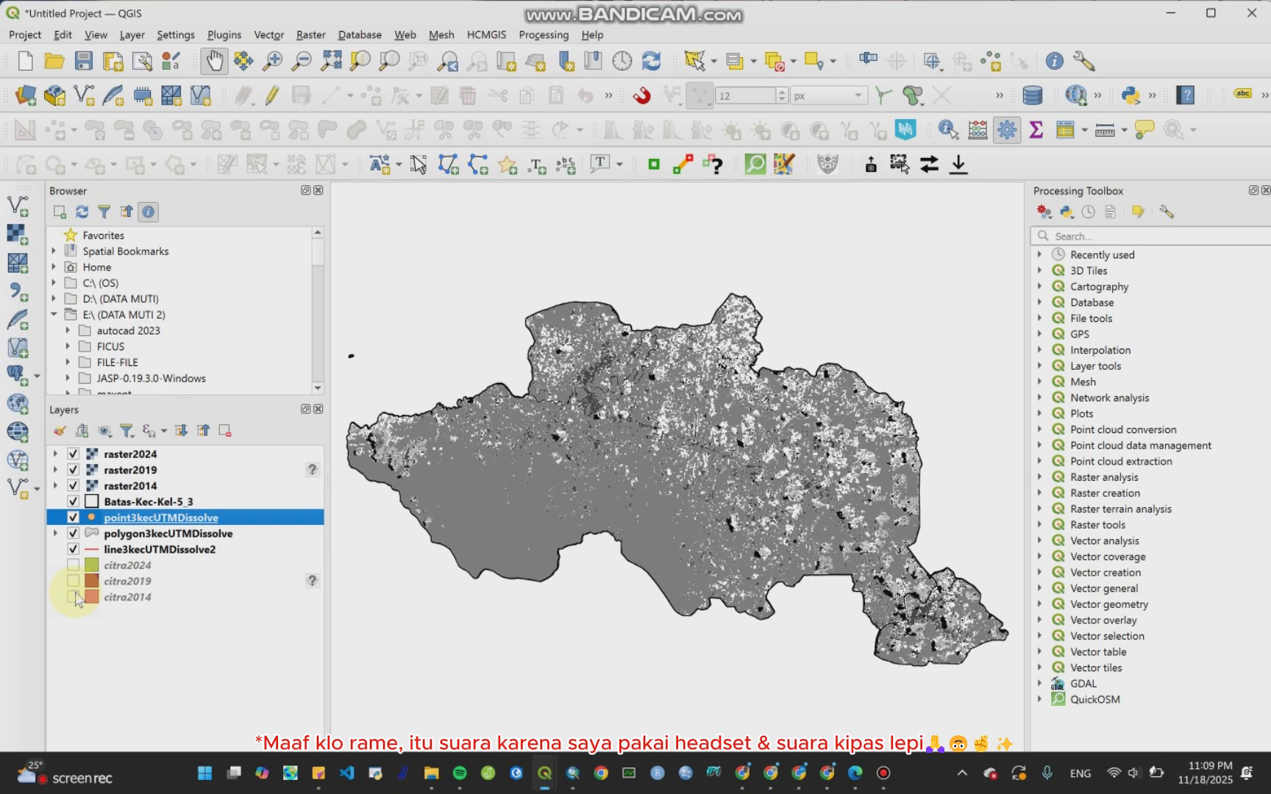
# Step: Move the Batas-Kec-Kel-5_3 layer to the top of the layer list
pyautogui.click(152, 503)
pyautogui.moveTo(152, 503); pyautogui.dragTo(156, 455)
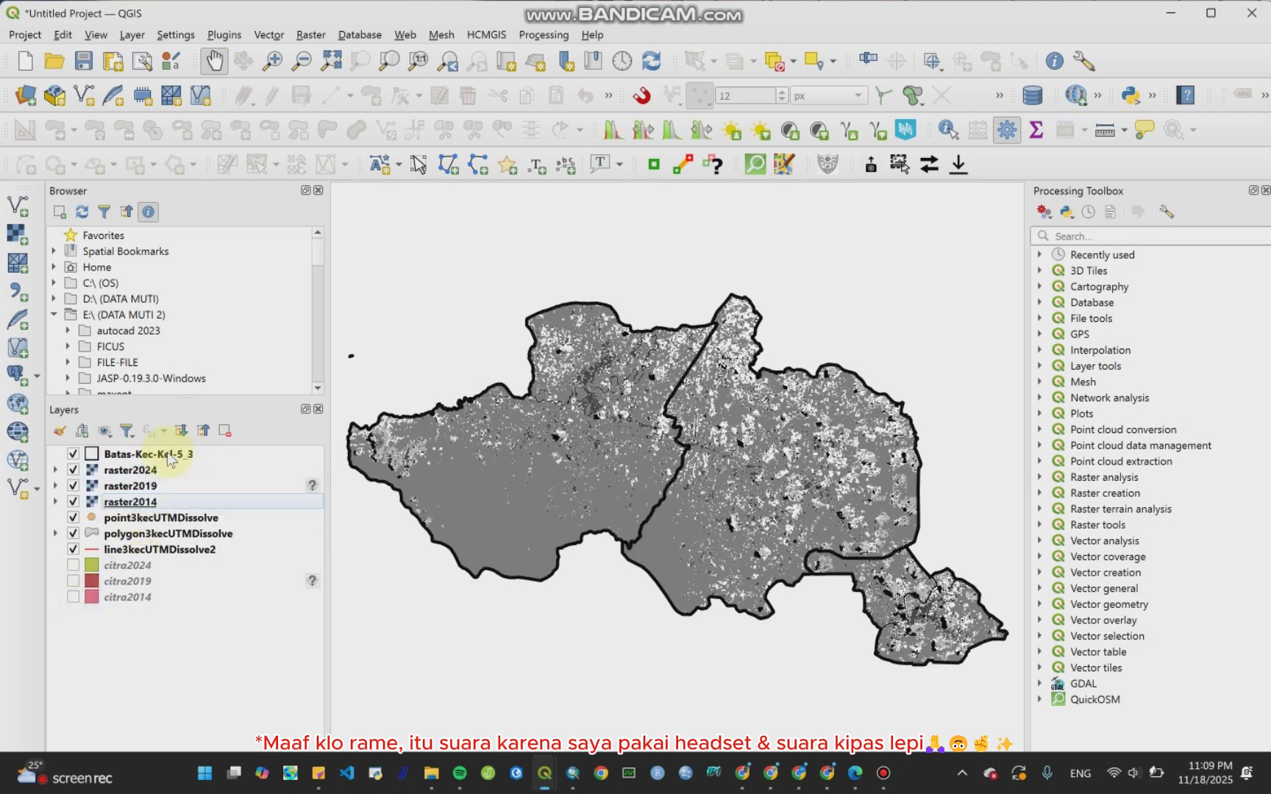
pyautogui.click(883, 773)
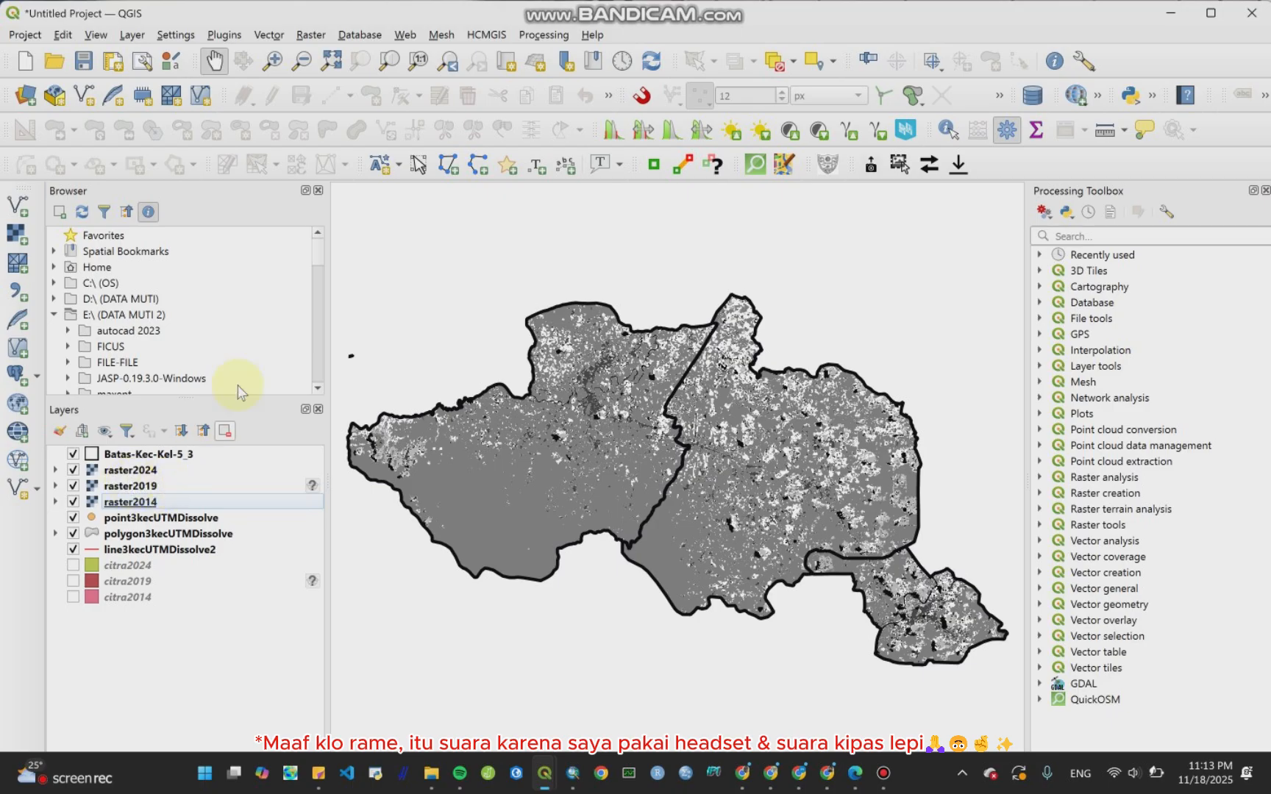
# Step: Open the Proximity (Raster Distance) tool with raster2014 as input and set the distance units to Georeferenced coordinates
pyautogui.click(310, 35)
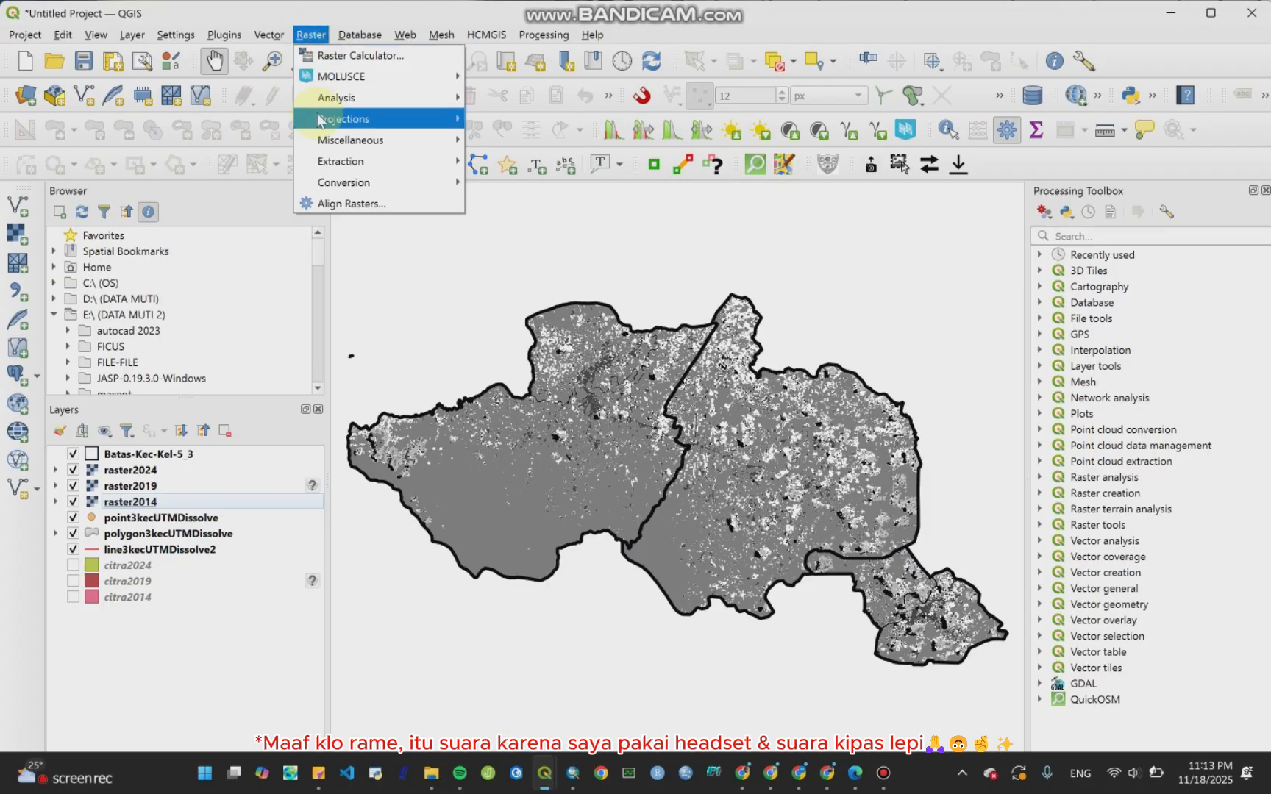
pyautogui.moveTo(330, 99)
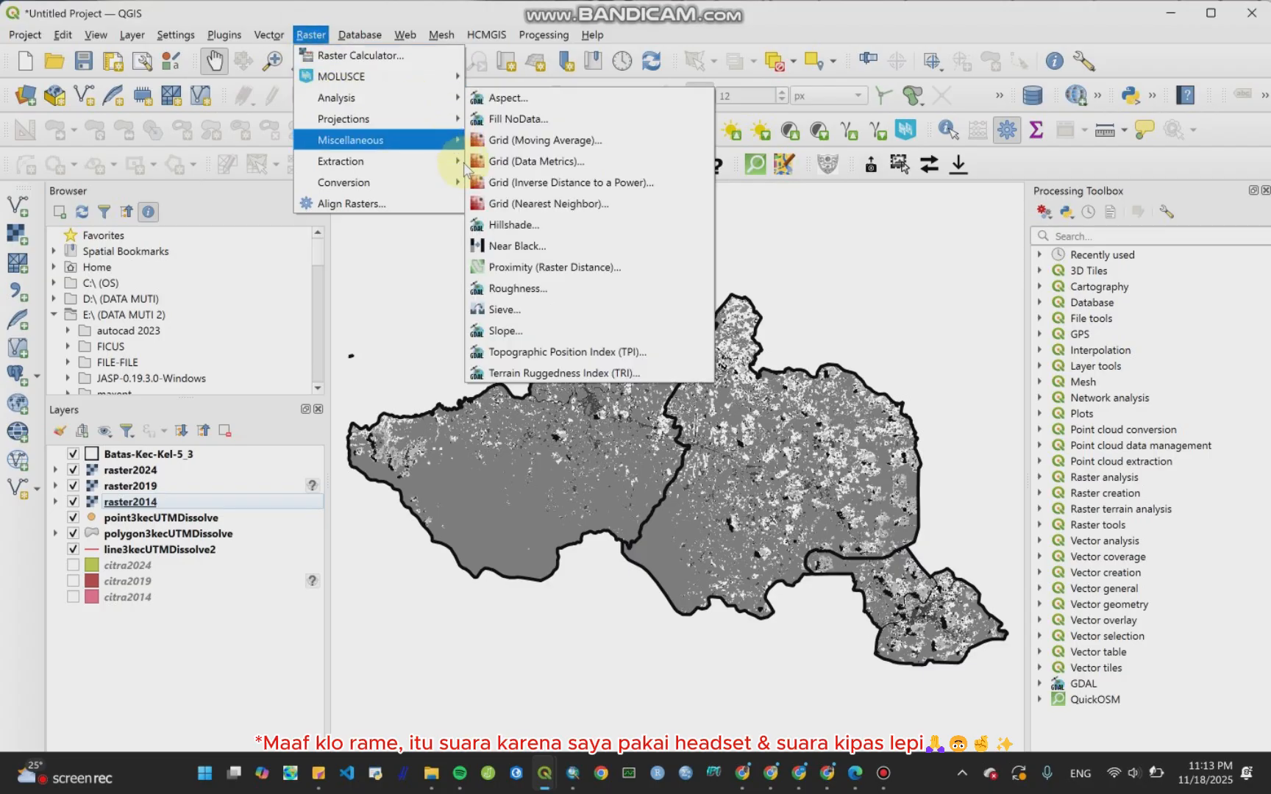
pyautogui.click(504, 268)
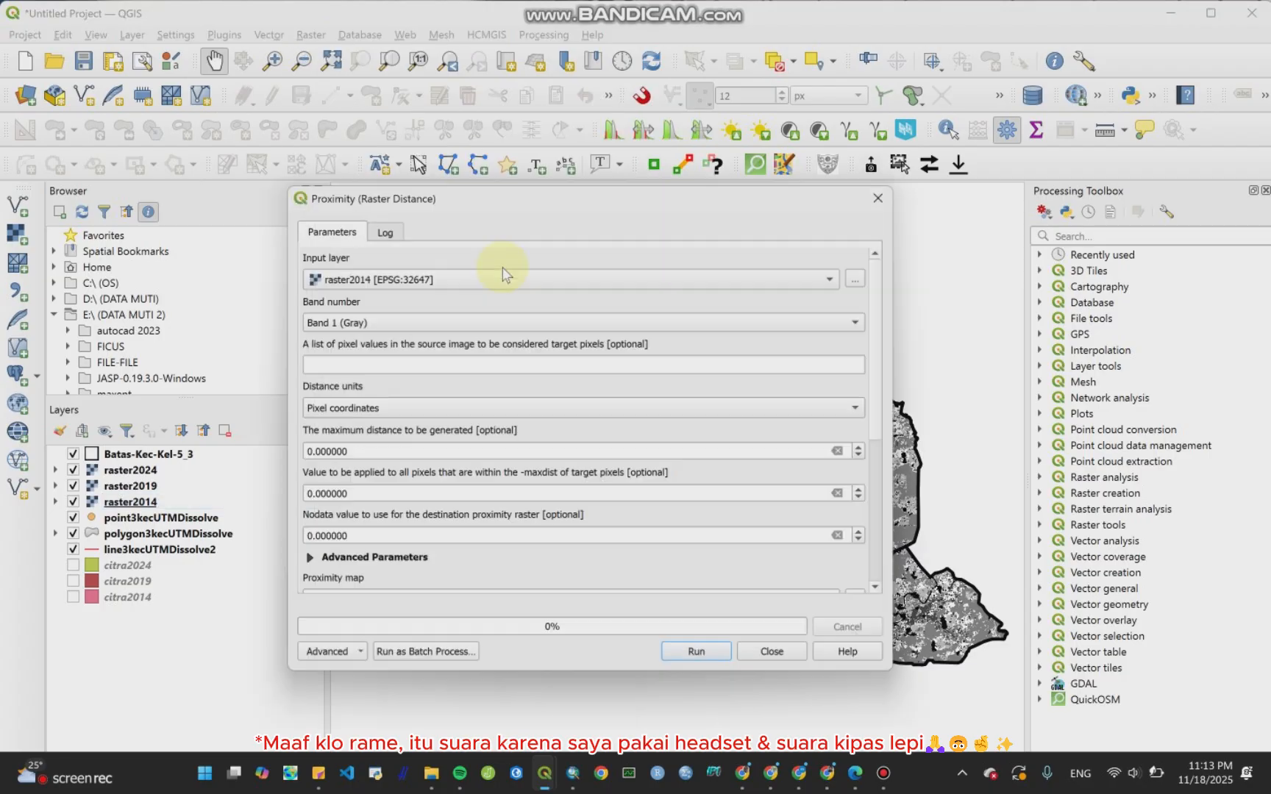
pyautogui.click(433, 281)
pyautogui.click(430, 279)
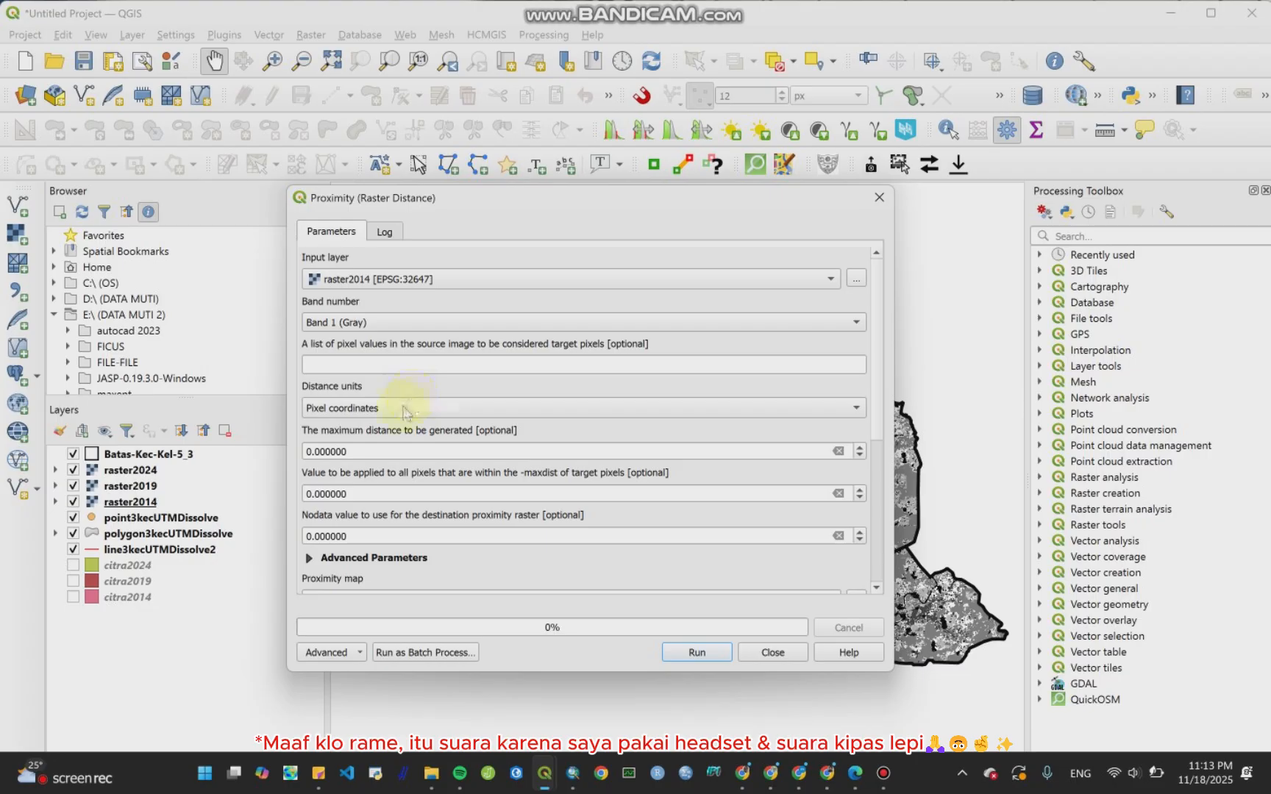
pyautogui.click(368, 408)
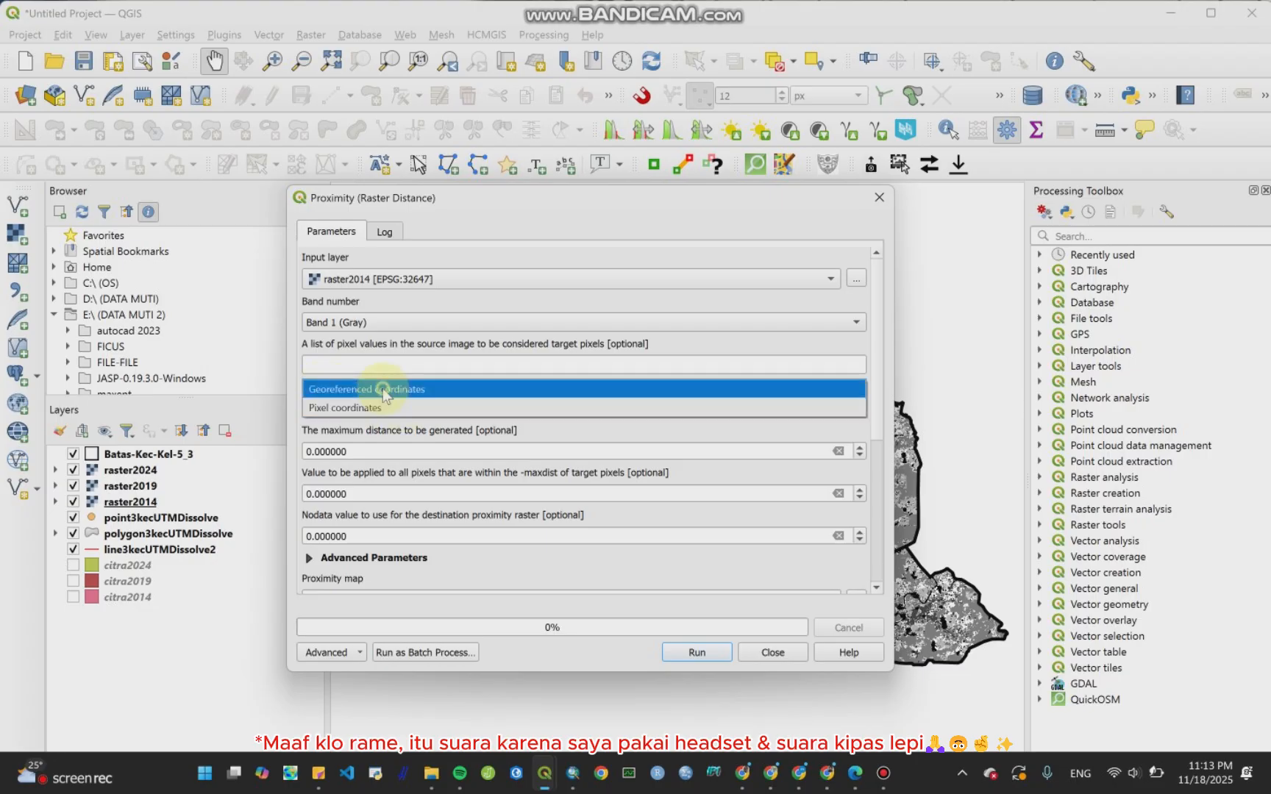
pyautogui.click(384, 389)
# Step: Save the proximity map to a file named proximity2014.tif and run the tool
pyautogui.moveTo(873, 372); pyautogui.dragTo(878, 470)
pyautogui.click(854, 414)
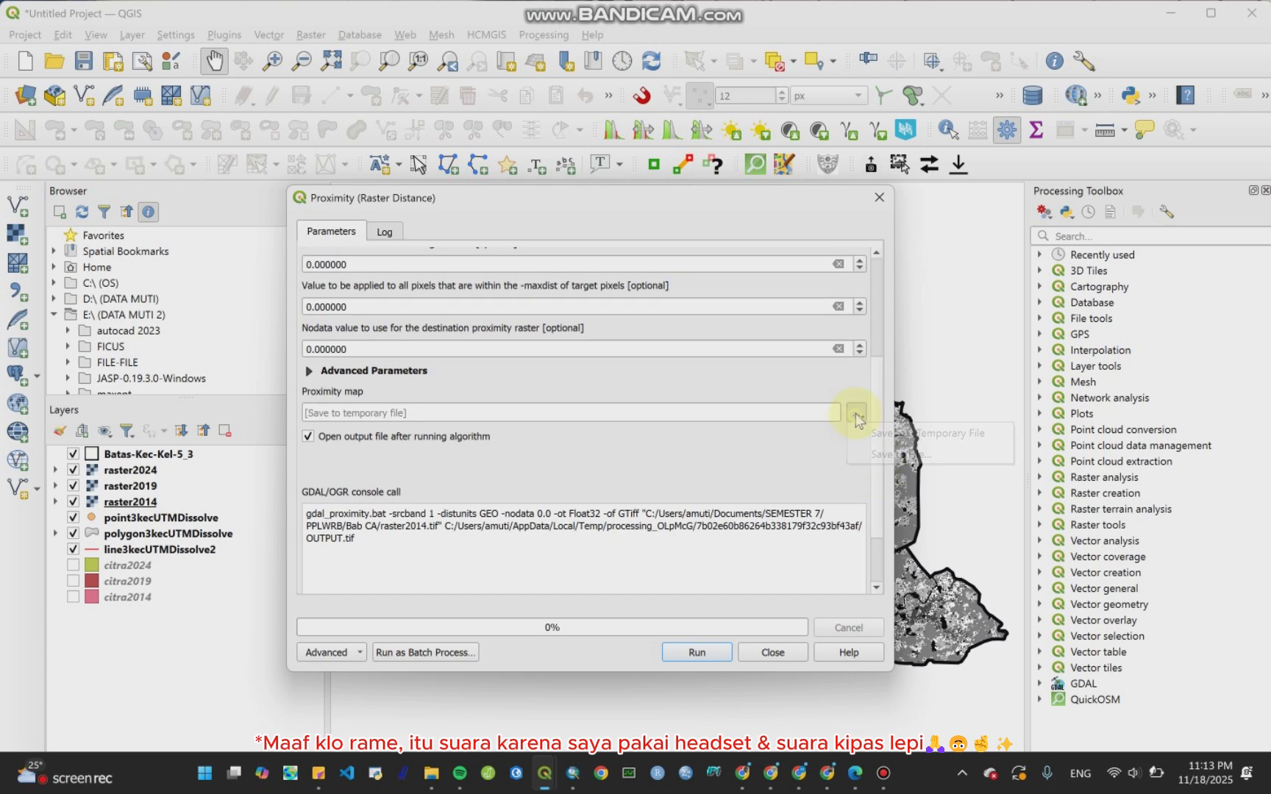
pyautogui.click(877, 450)
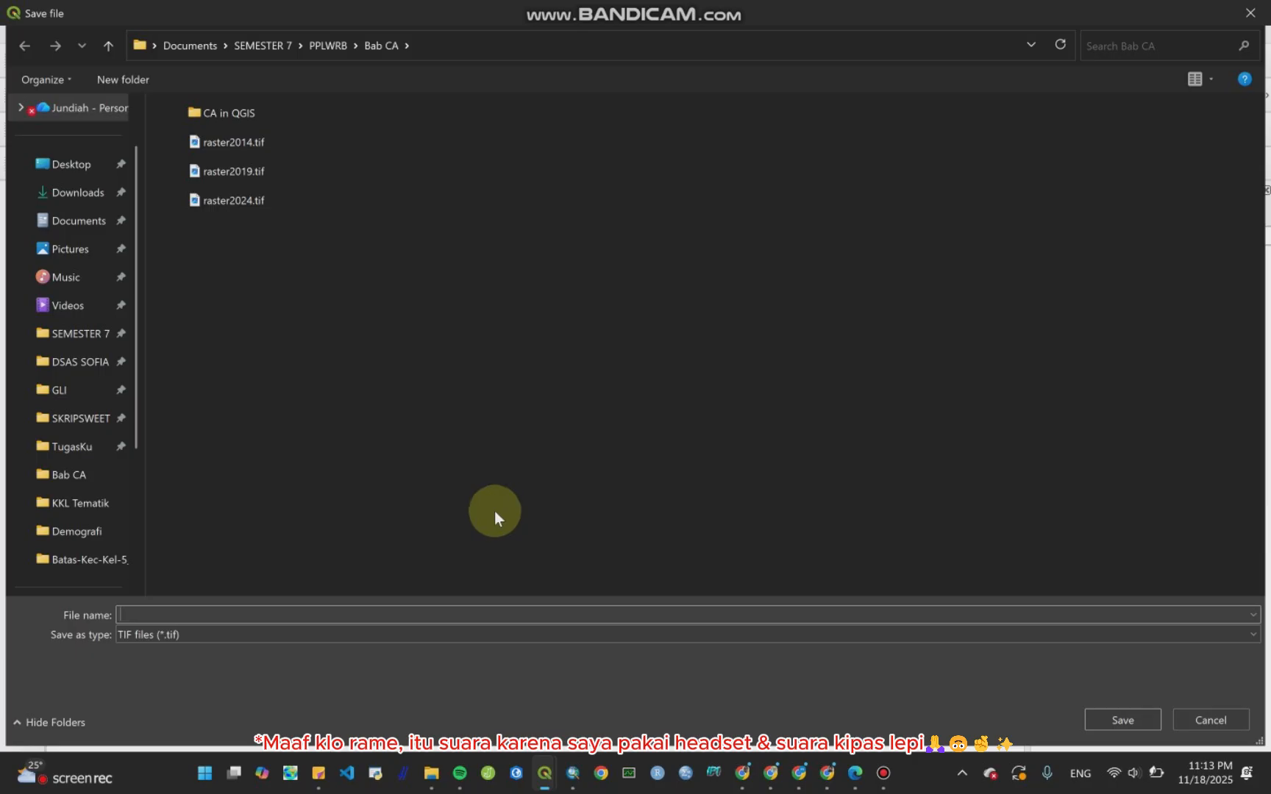
pyautogui.write('proximity2014')
pyautogui.press('Return')
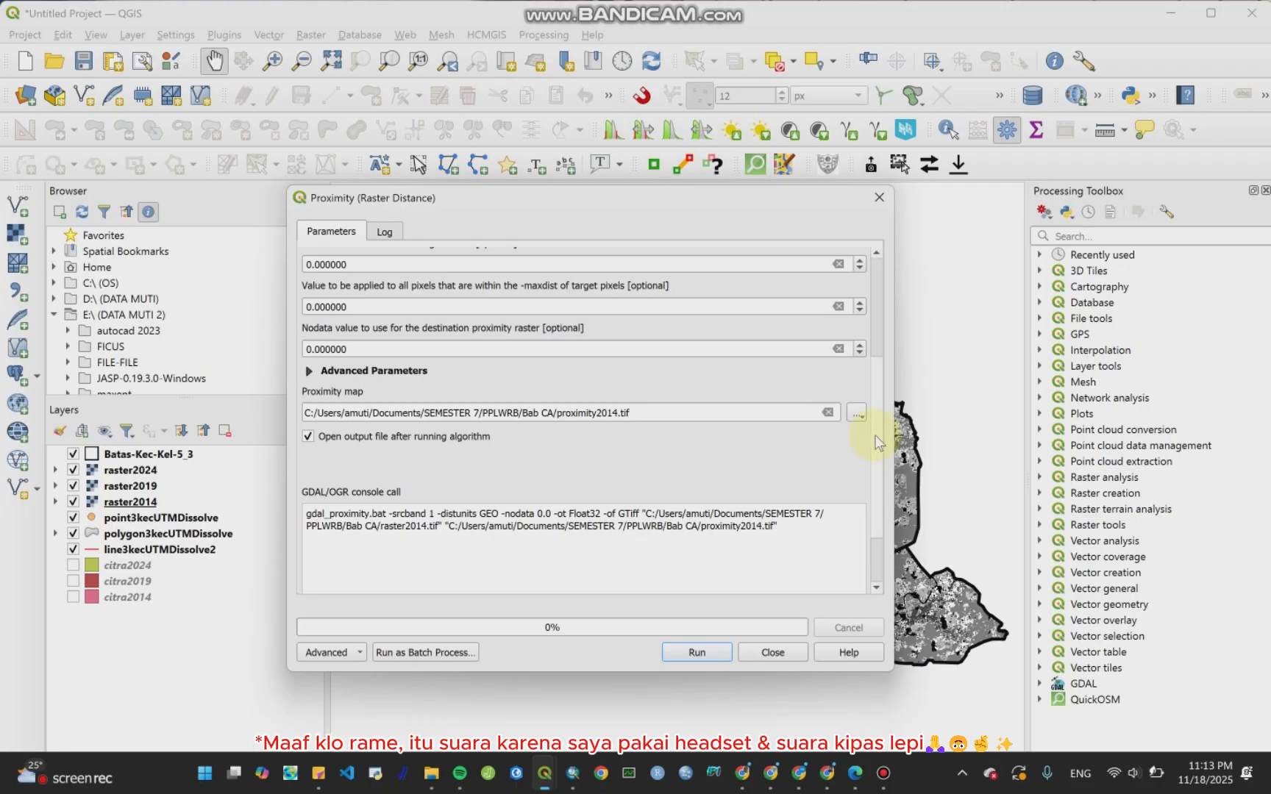
pyautogui.moveTo(877, 442); pyautogui.dragTo(882, 338)
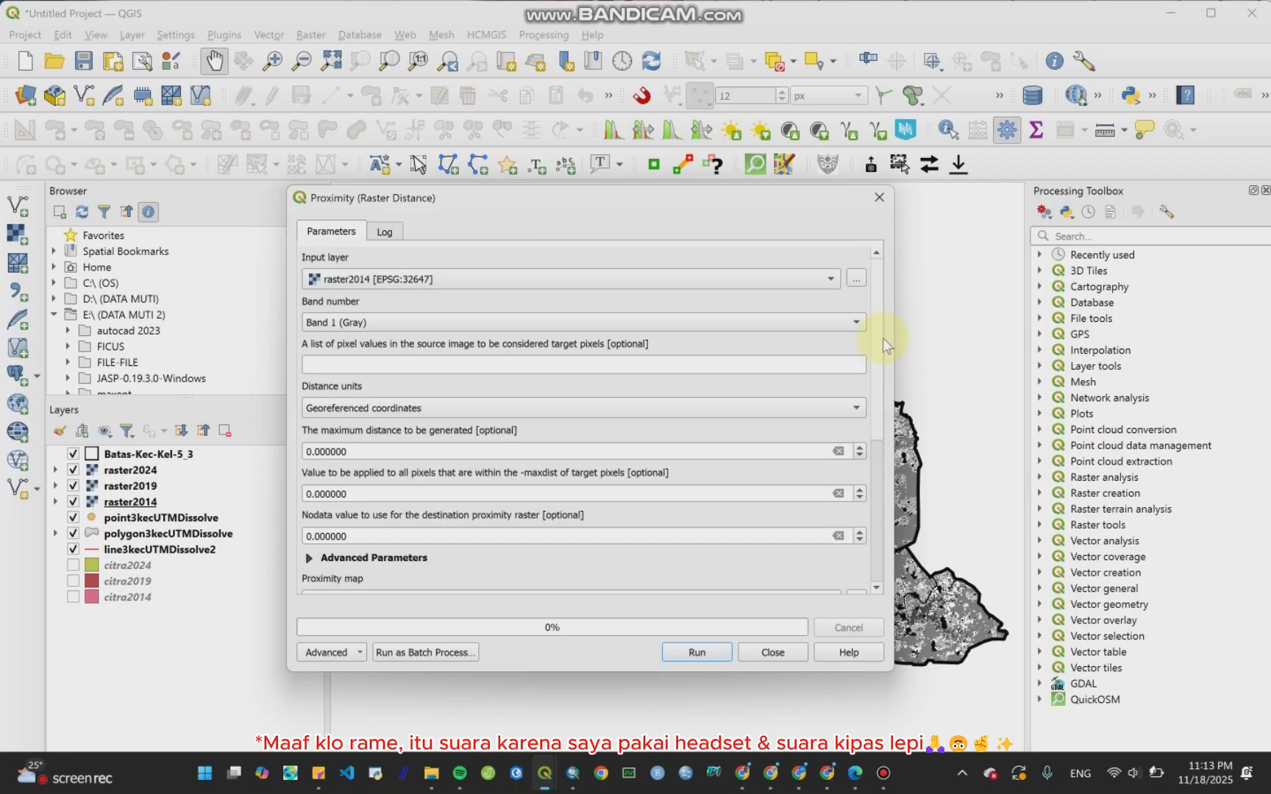
pyautogui.click(713, 656)
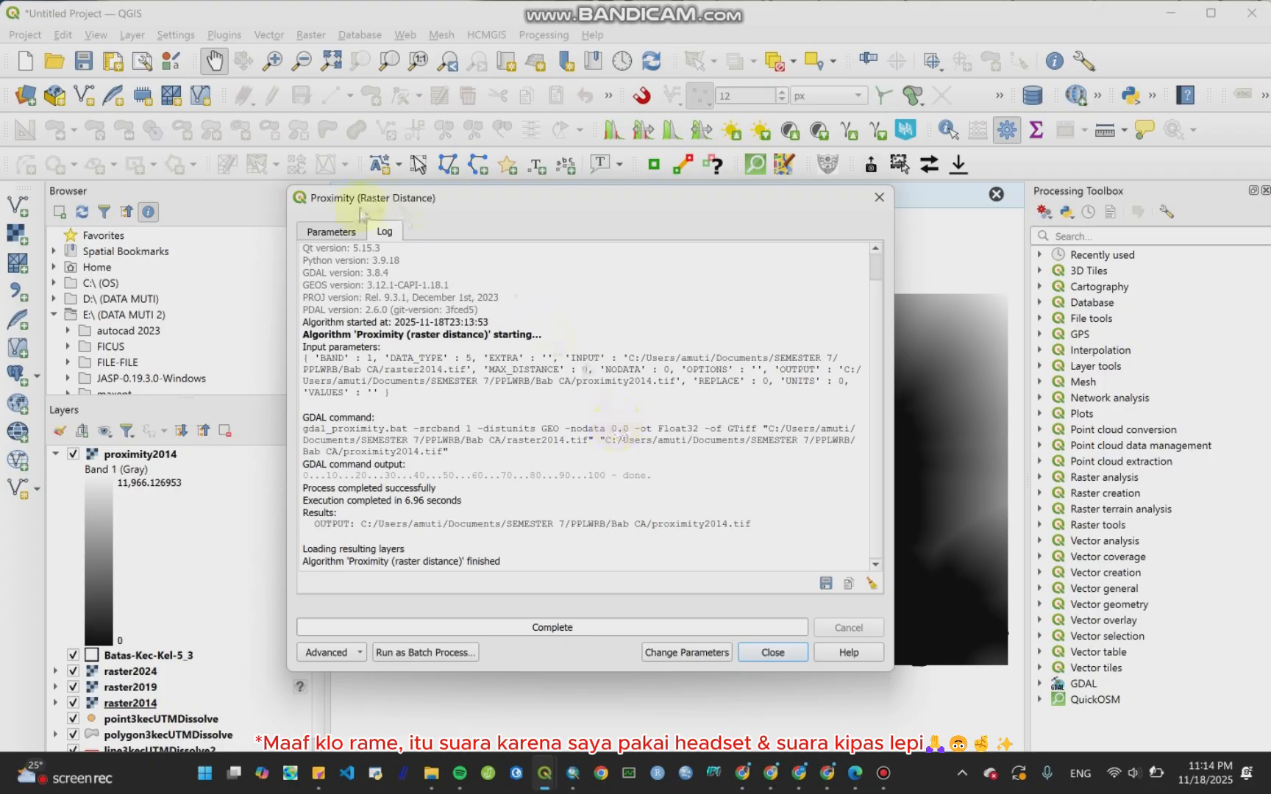
# Step: Return to the parameters and change the input layer to raster2019
pyautogui.click(338, 233)
pyautogui.click(392, 279)
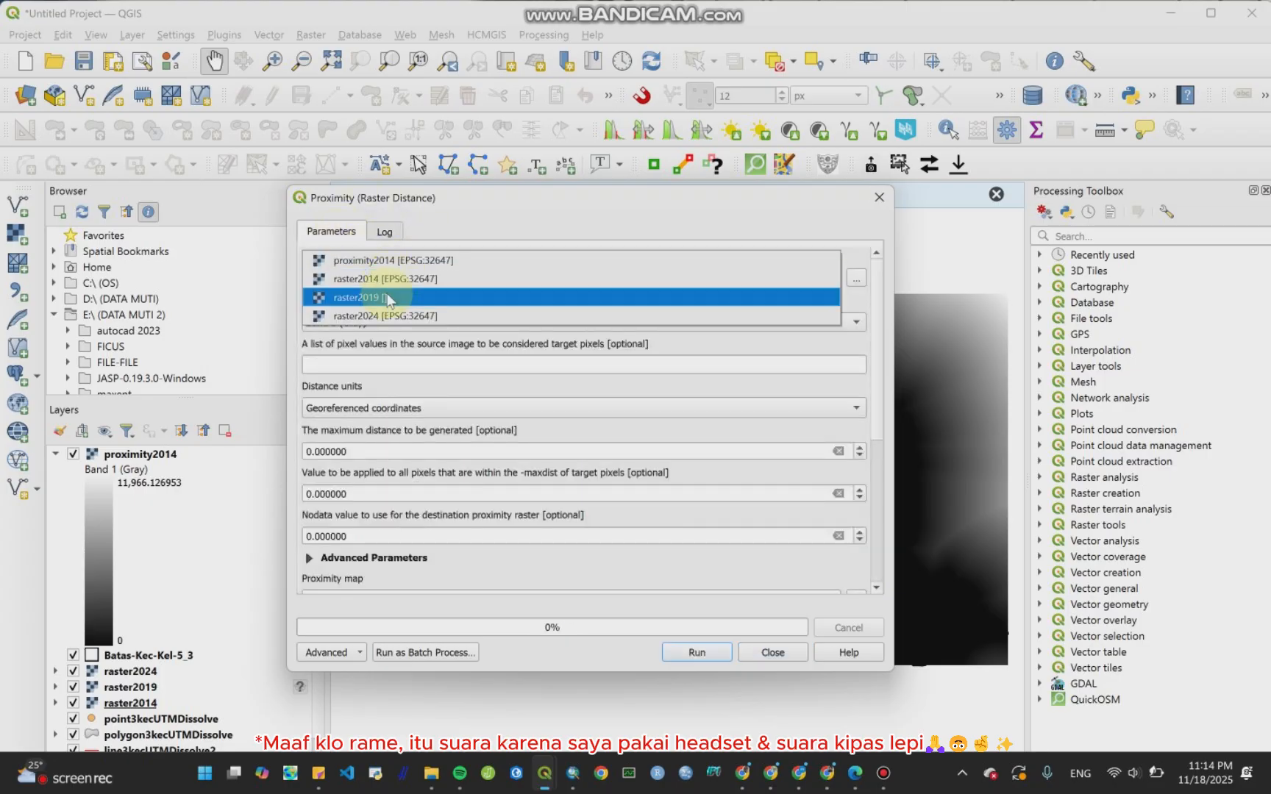
pyautogui.click(387, 297)
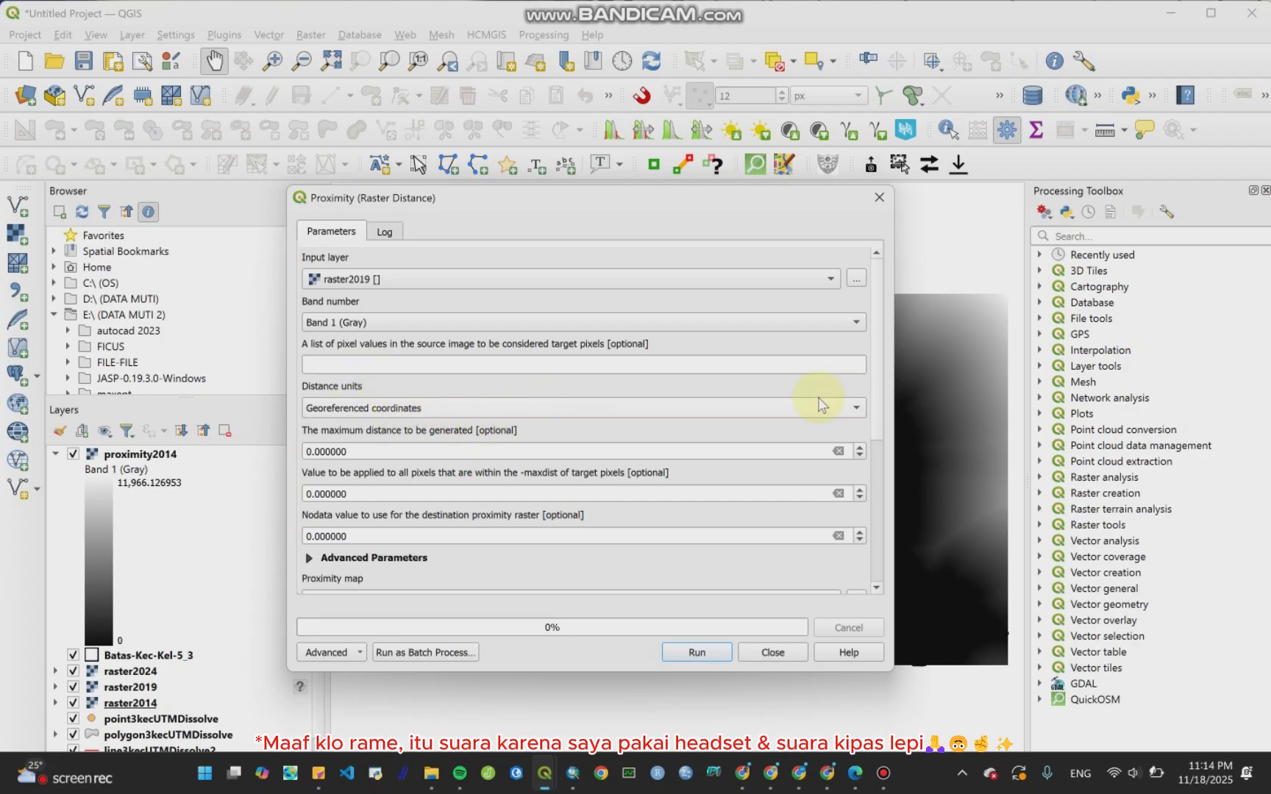
# Step: Rename the proximity map output to proximity2019.tif and run the tool
pyautogui.scroll(-5, 873, 353)
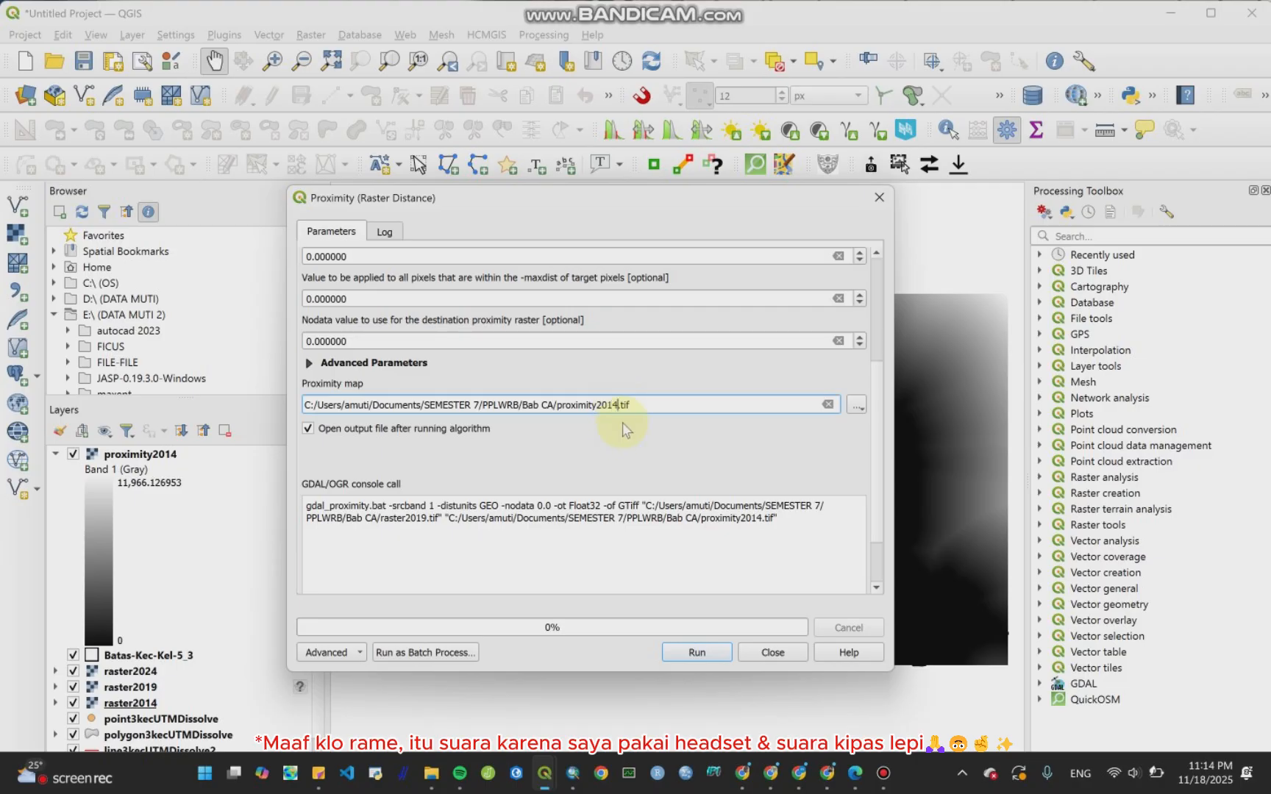
pyautogui.press('BackSpace')
pyautogui.write('9')
pyautogui.click(704, 654)
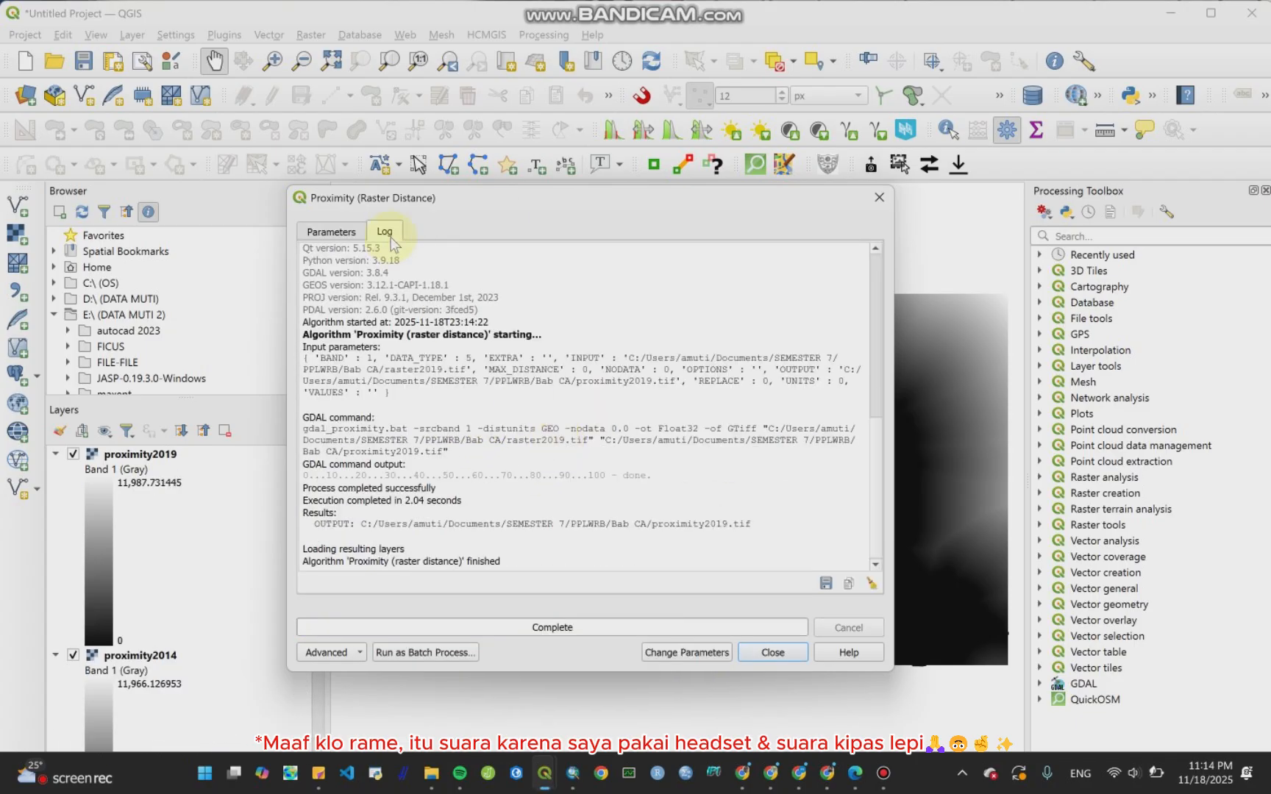
# Step: Return to the parameters and change the input layer to raster2024
pyautogui.click(331, 232)
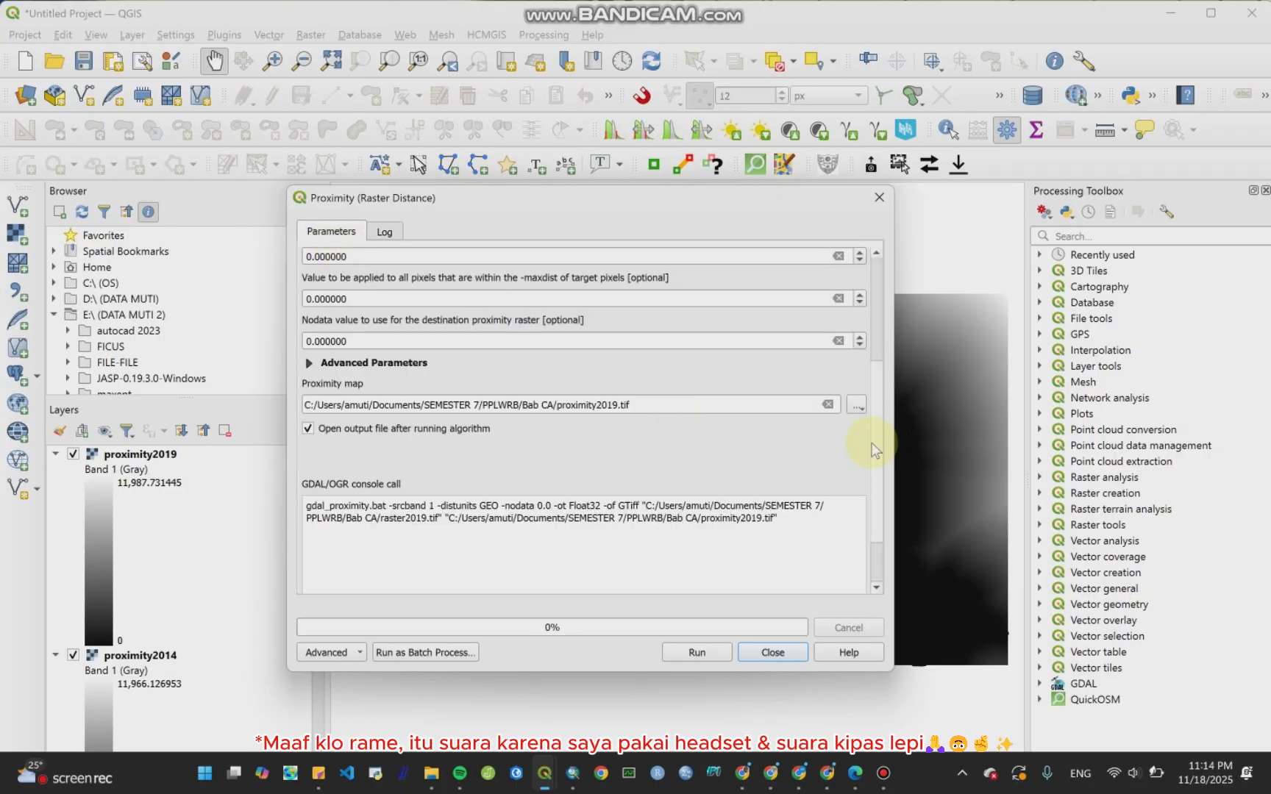
pyautogui.moveTo(878, 432); pyautogui.dragTo(877, 261)
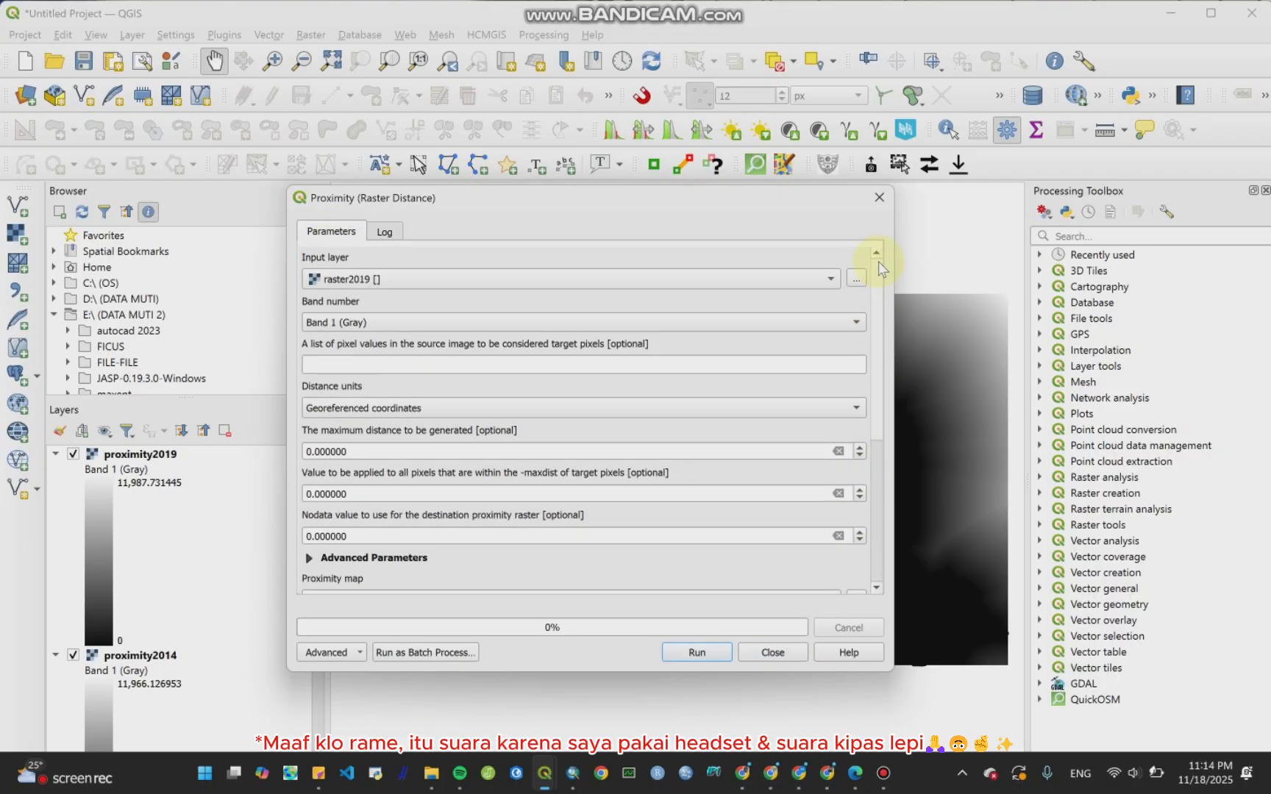
pyautogui.click(644, 283)
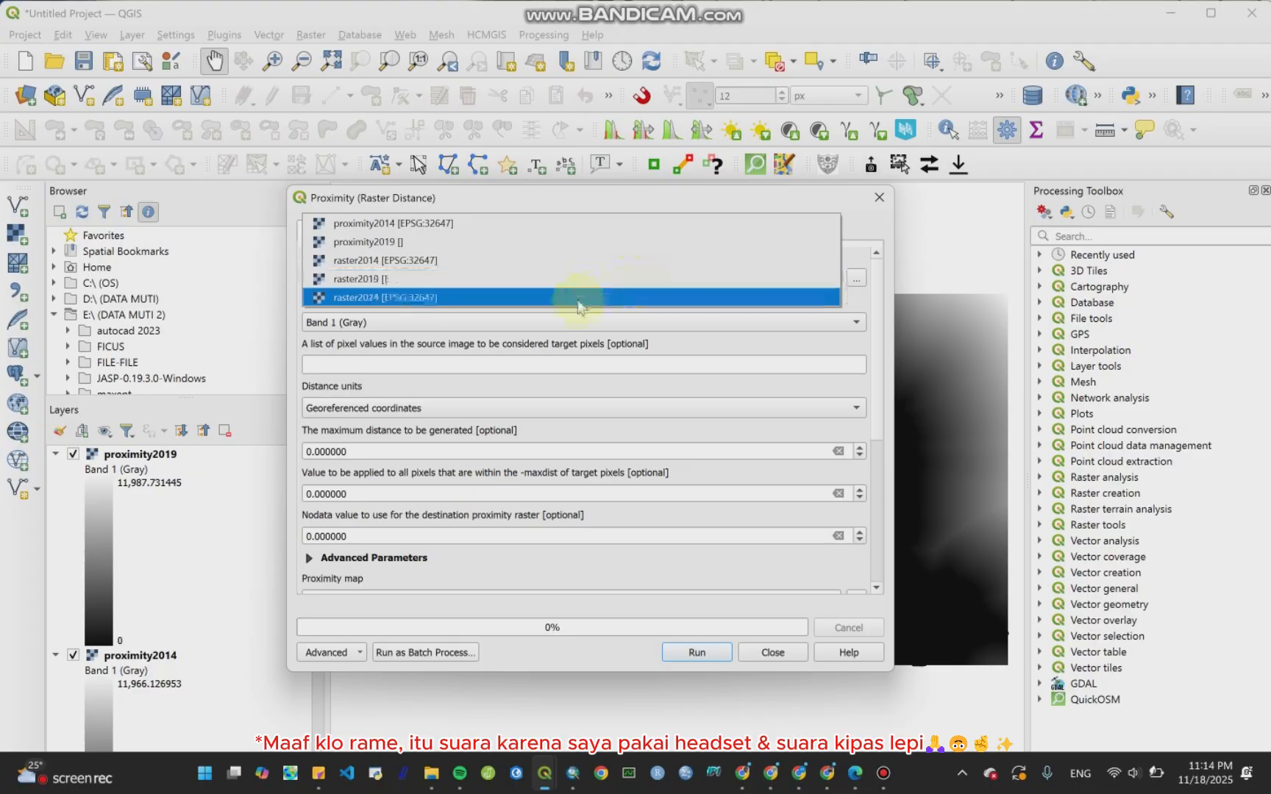
pyautogui.click(577, 303)
# Step: Rename the proximity map output to proximity2024.tif and run the tool
pyautogui.moveTo(878, 333); pyautogui.dragTo(879, 393)
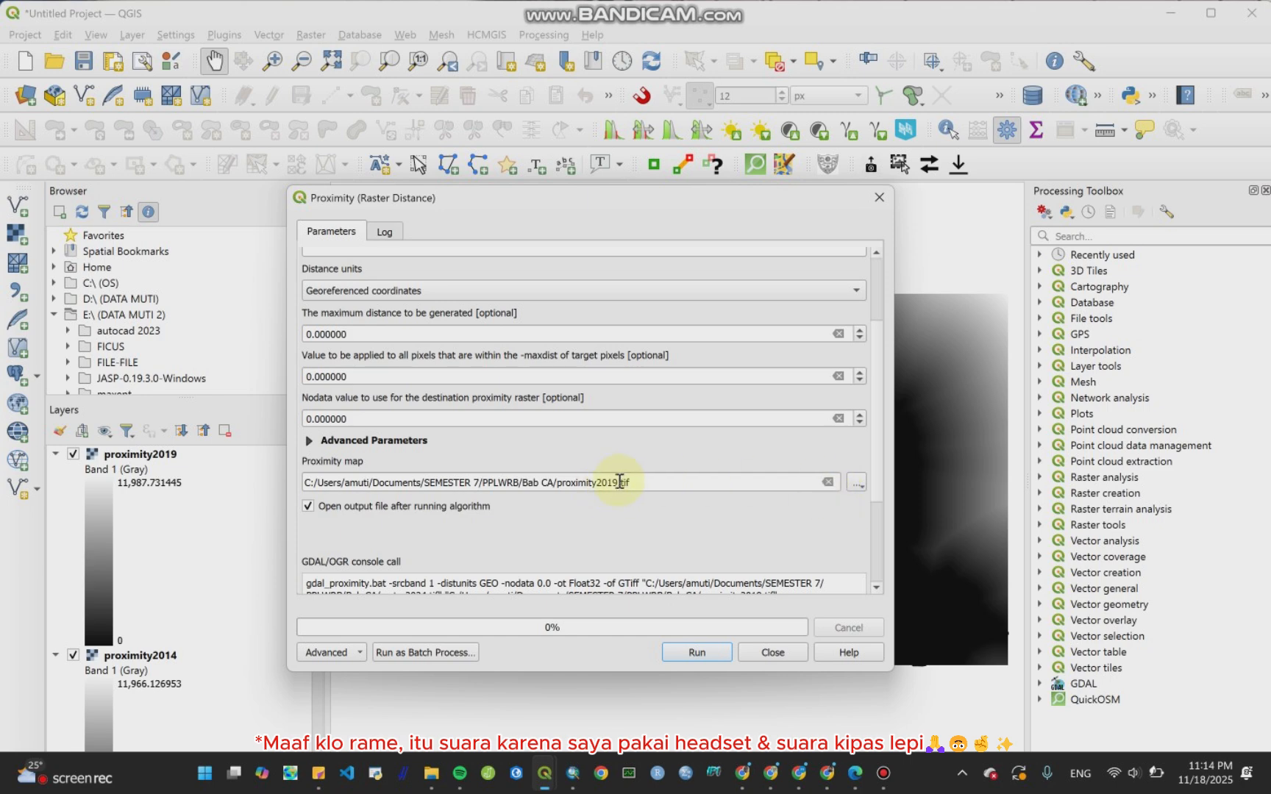
pyautogui.press('BackSpace')
pyautogui.press('BackSpace')
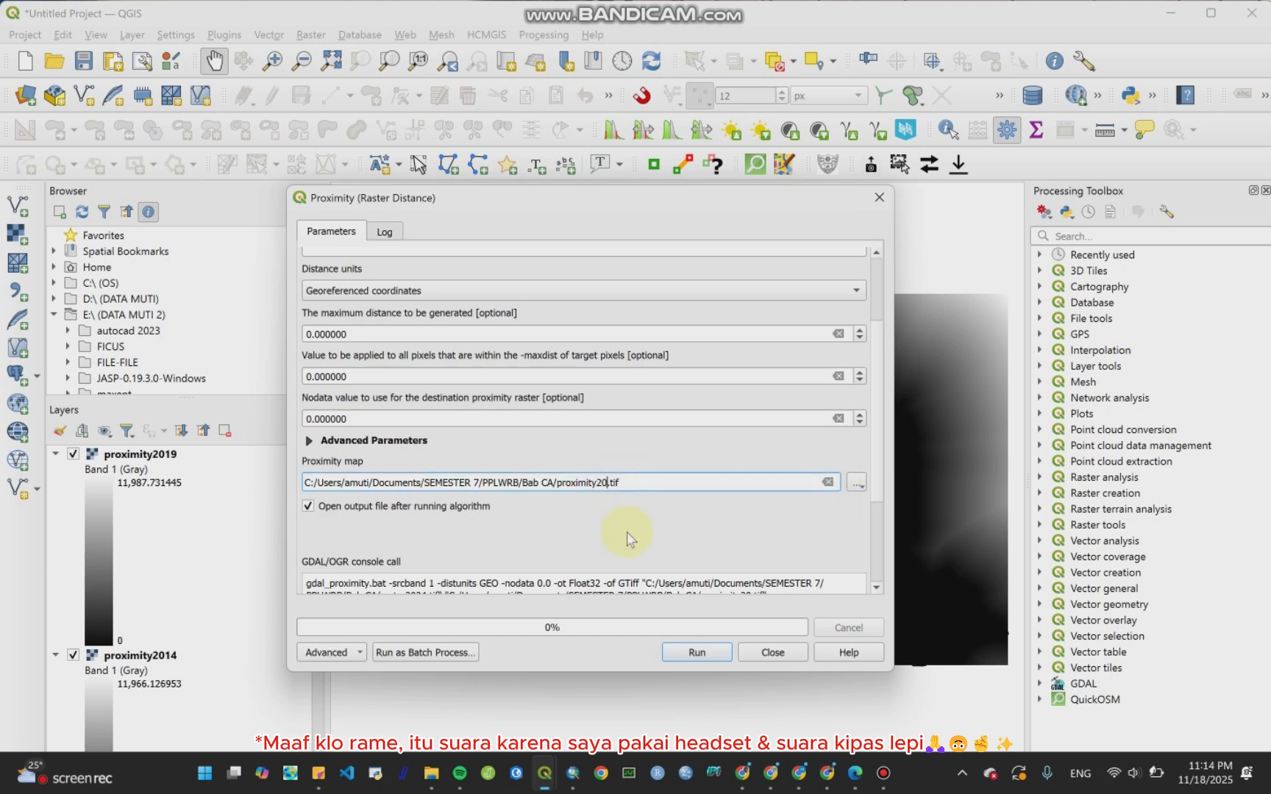
pyautogui.write('24')
pyautogui.click(704, 652)
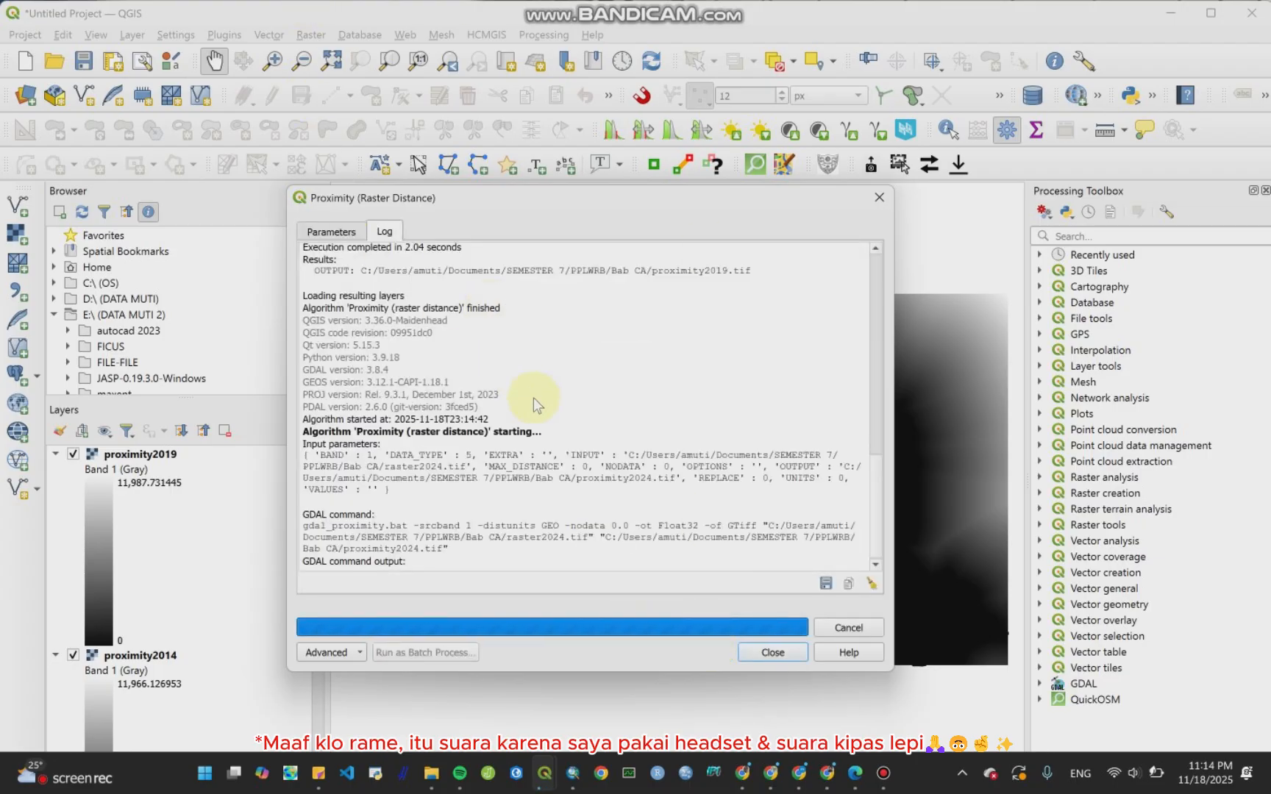
# Step: Close the Proximity dialog and collapse the legends of proximity2024, proximity2019 and proximity2014
pyautogui.click(337, 232)
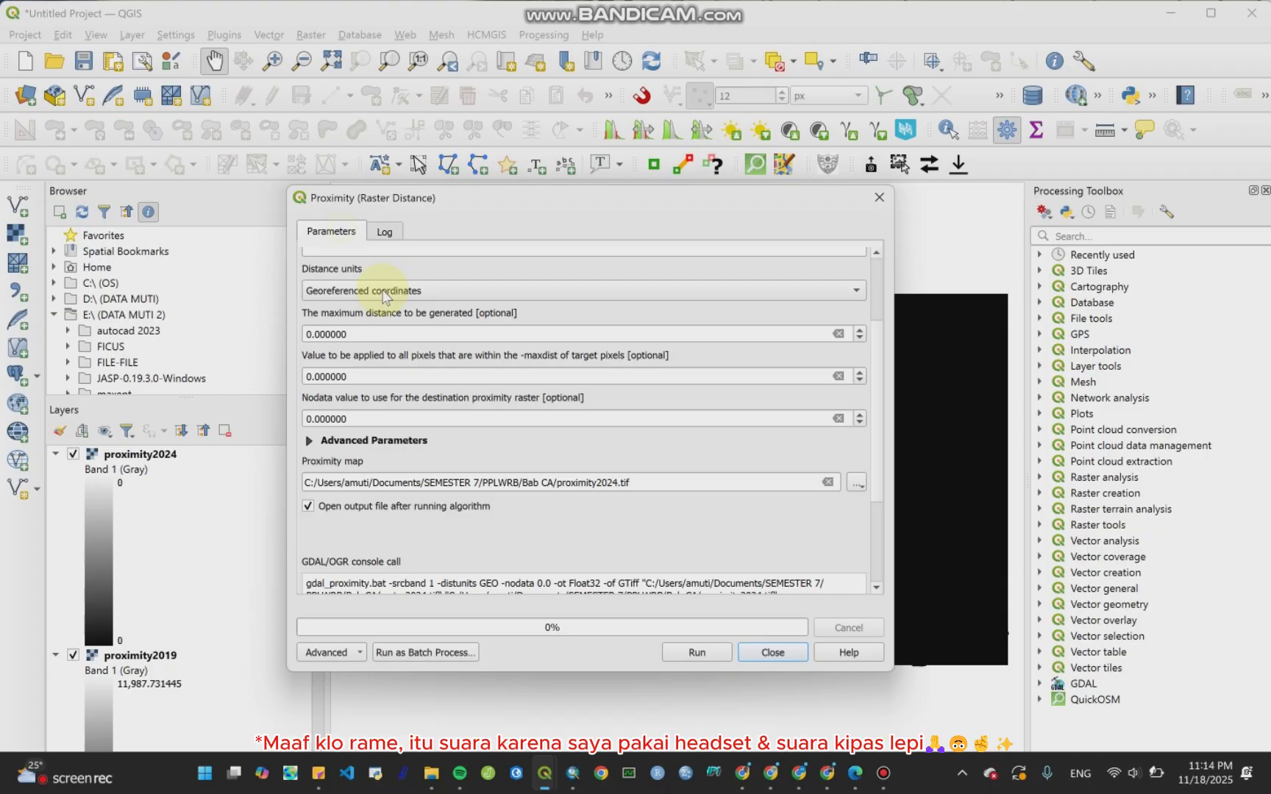
pyautogui.click(772, 653)
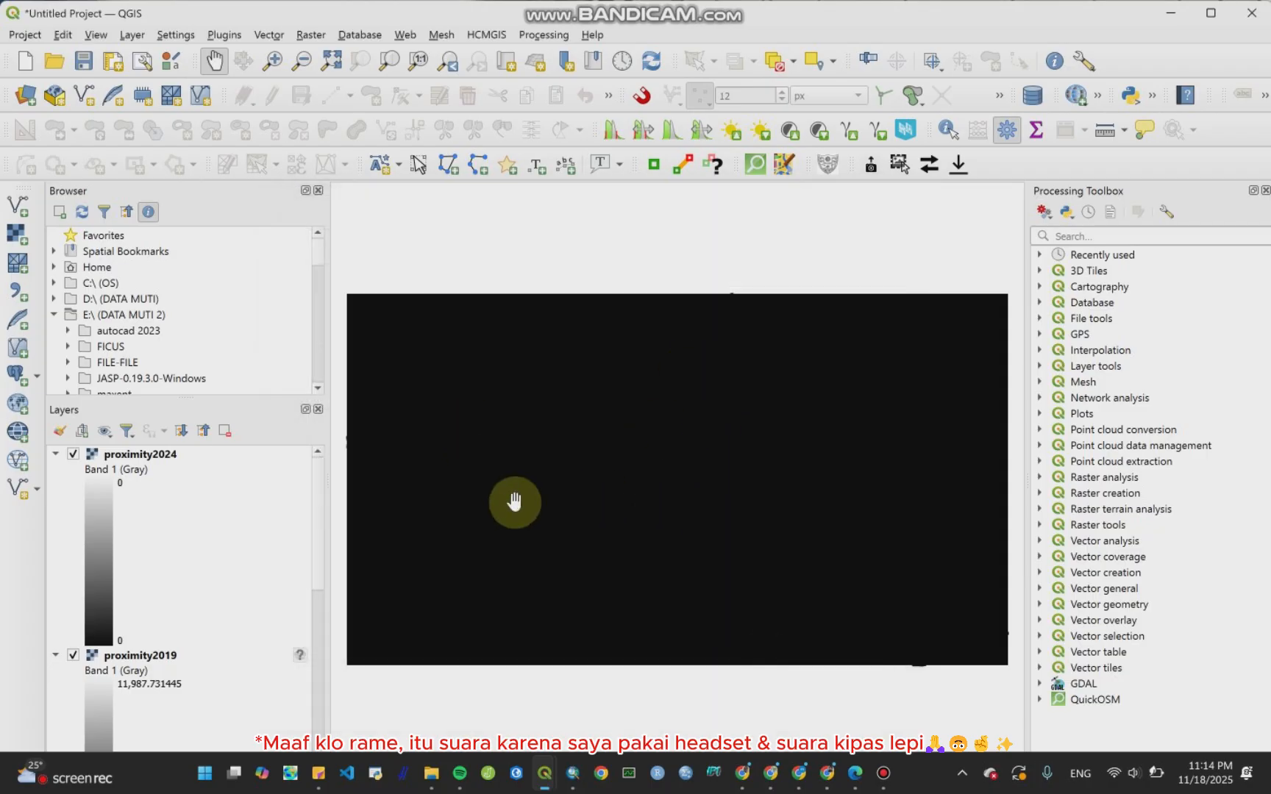
pyautogui.click(55, 453)
pyautogui.click(55, 470)
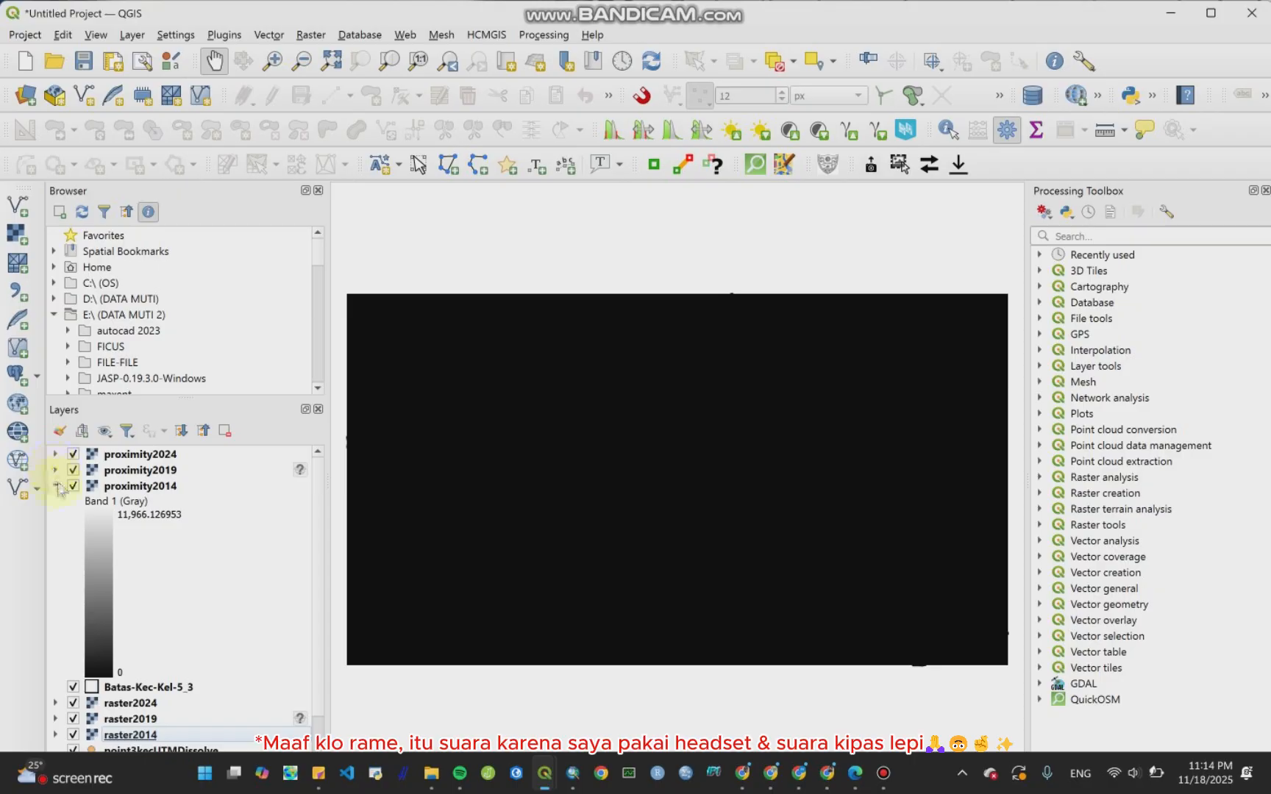
pyautogui.click(57, 486)
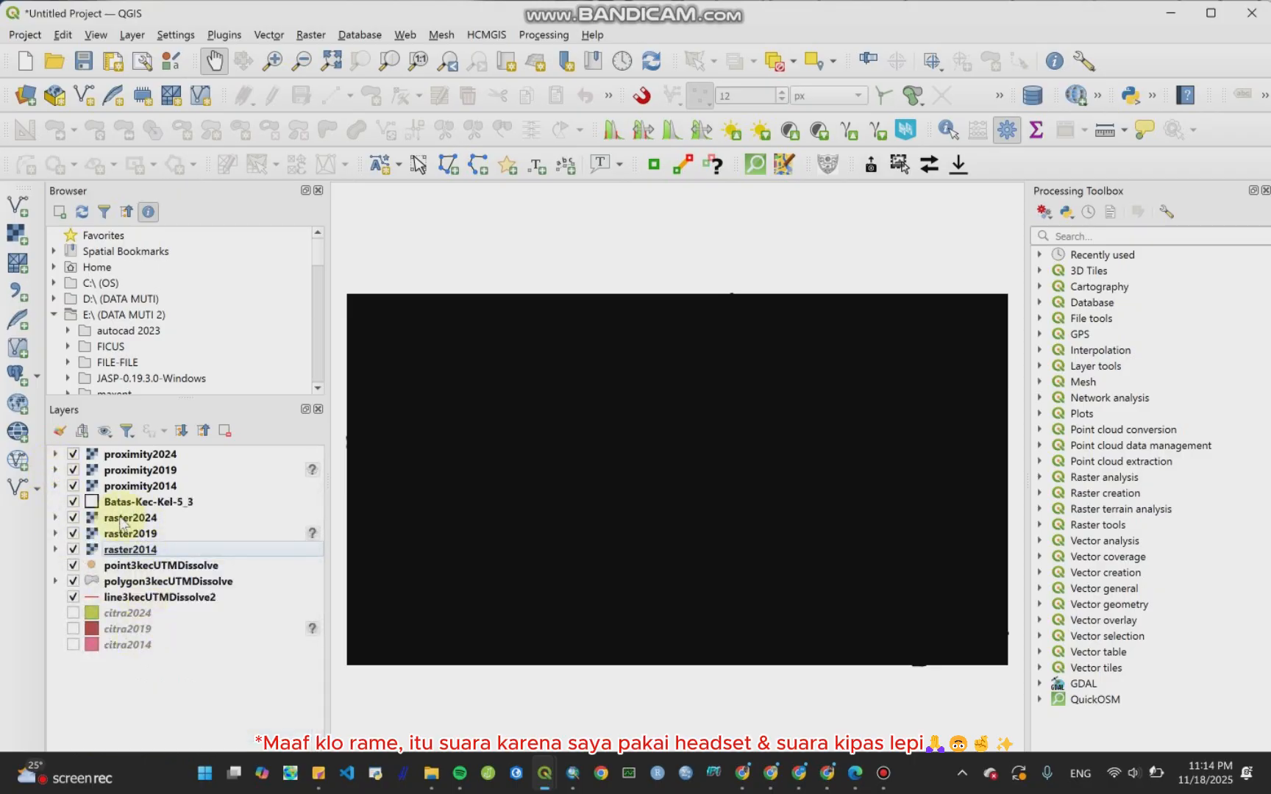
# Step: Hide the raster2024, raster2019 and raster2014 layers and move the Batas-Kec-Kel-5_3 boundary layer to the top
pyautogui.click(73, 518)
pyautogui.click(73, 534)
pyautogui.click(90, 548)
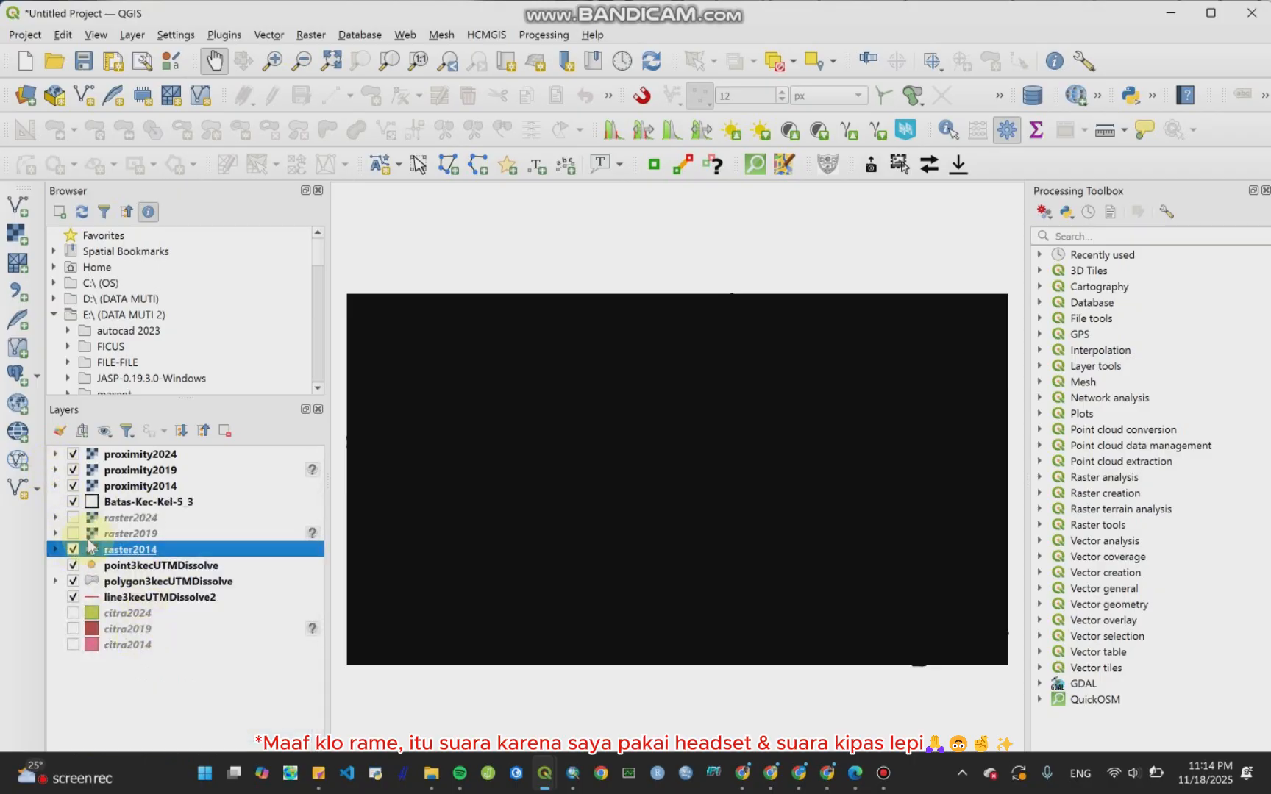
pyautogui.click(73, 549)
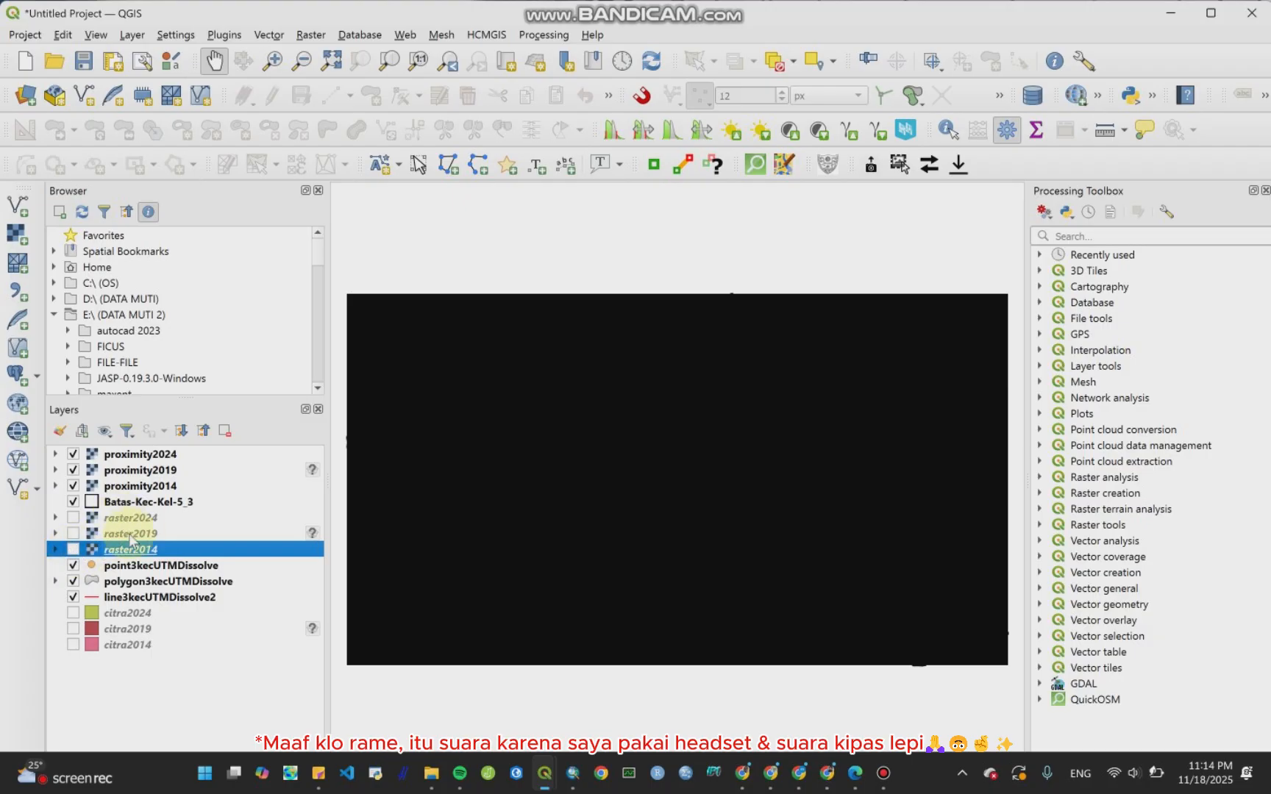
pyautogui.moveTo(125, 510); pyautogui.dragTo(136, 454)
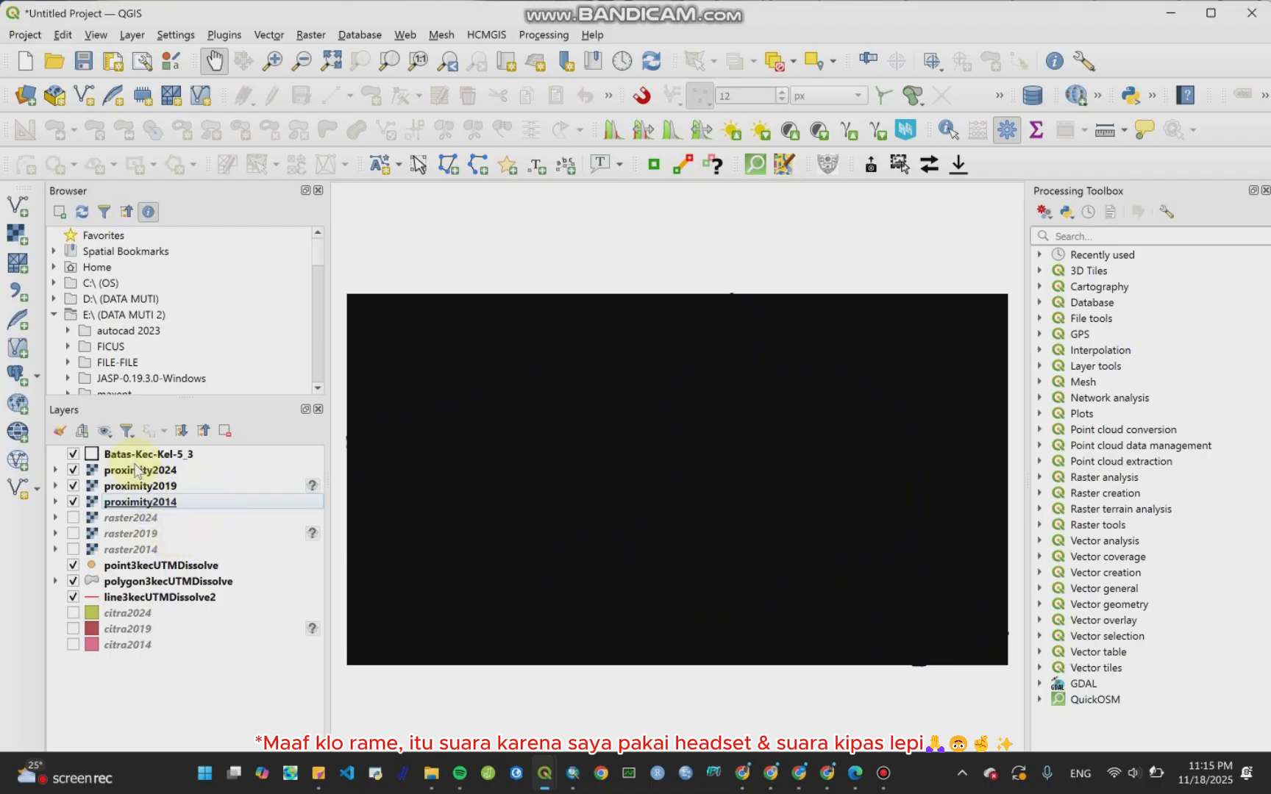
# Step: Open Clip Raster by Mask Layer with proximity2014 as input and Batas-Kec-Kel-5_3 as the mask layer
pyautogui.click(311, 36)
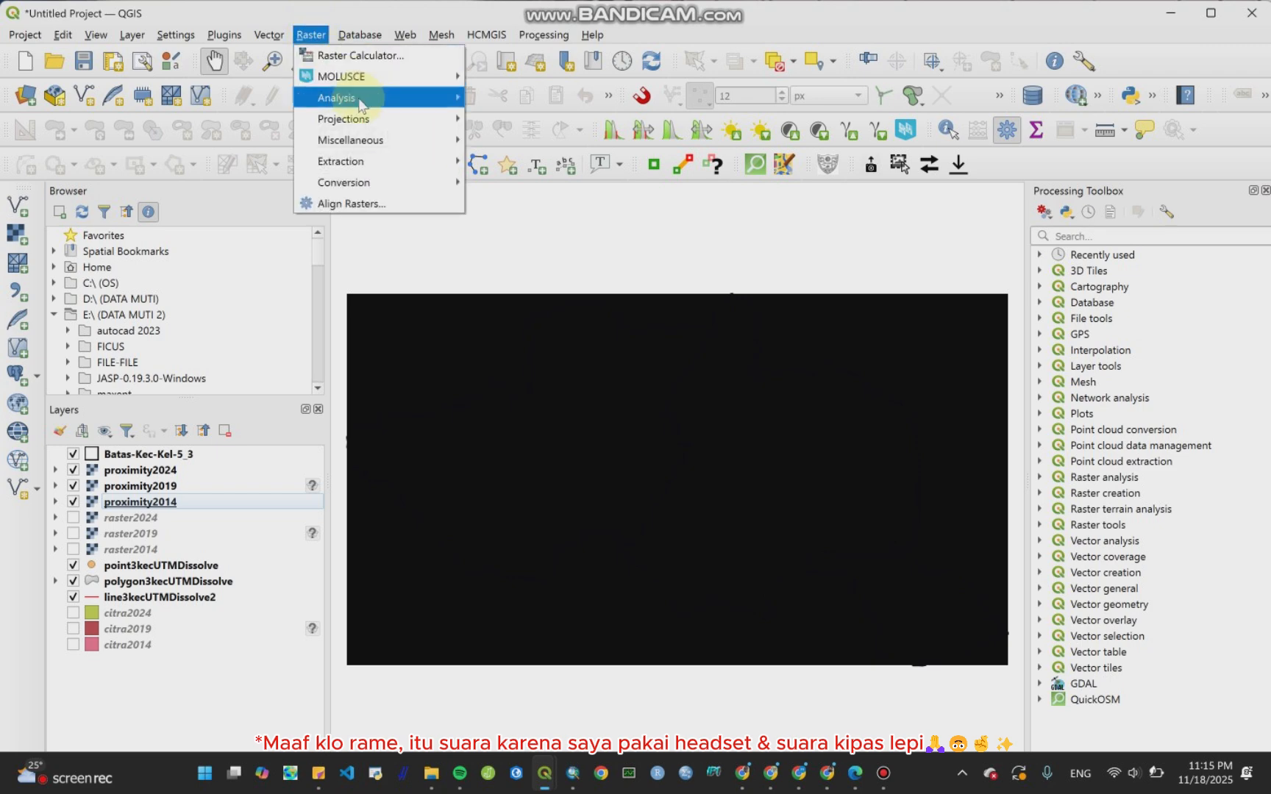
pyautogui.moveTo(361, 103)
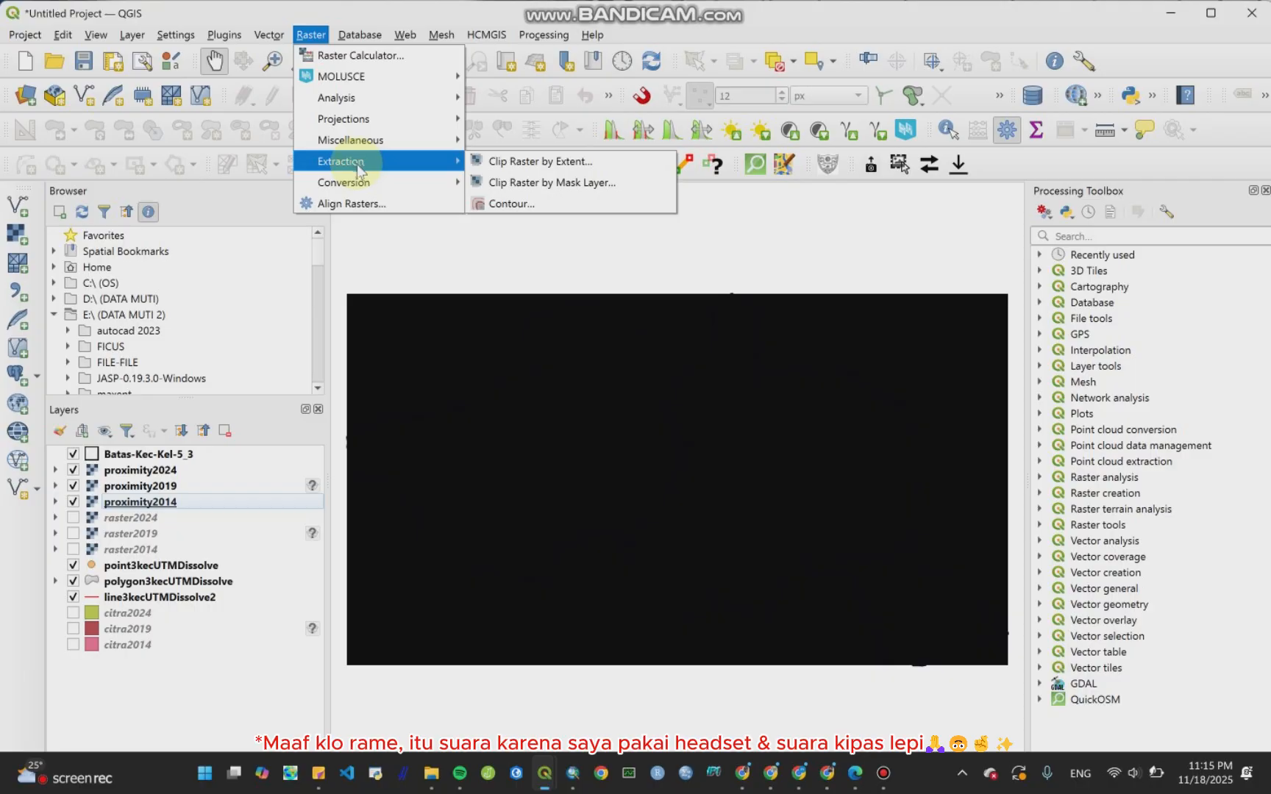
pyautogui.click(513, 183)
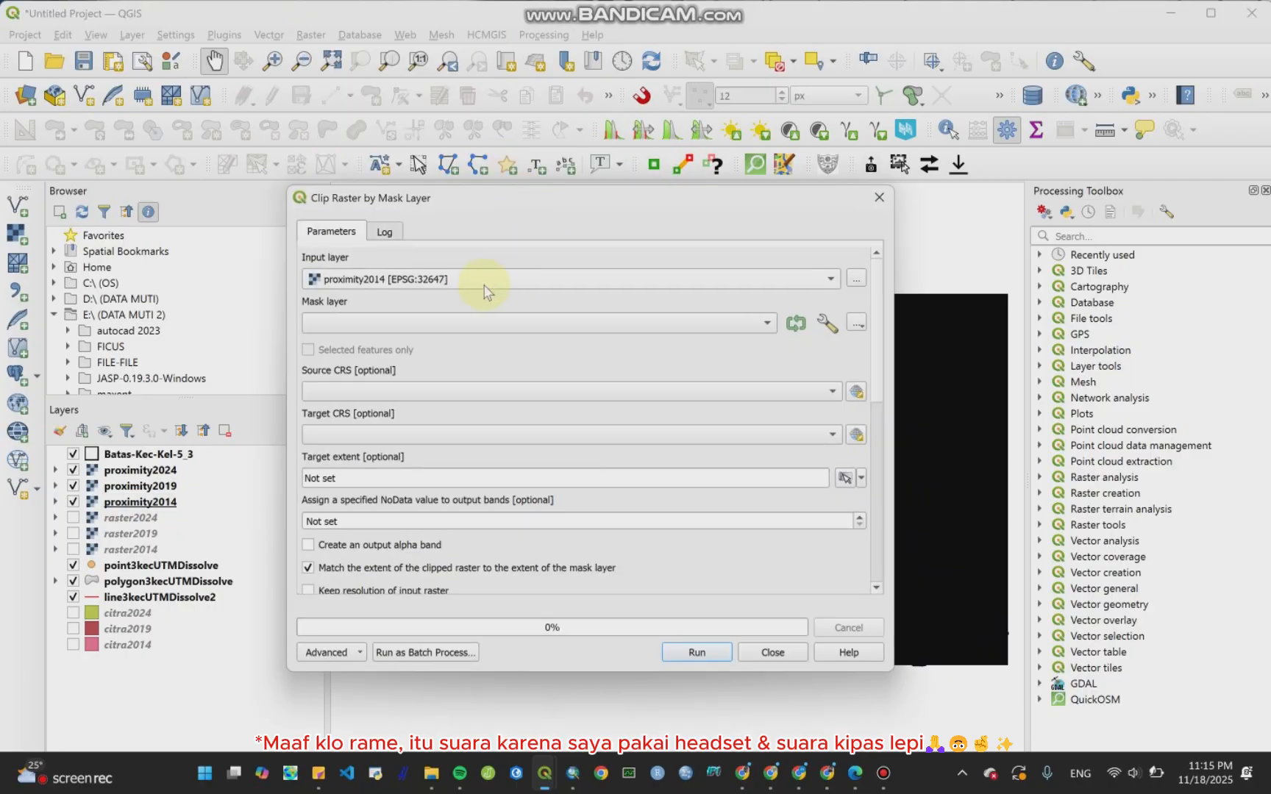
pyautogui.click(374, 281)
pyautogui.click(371, 279)
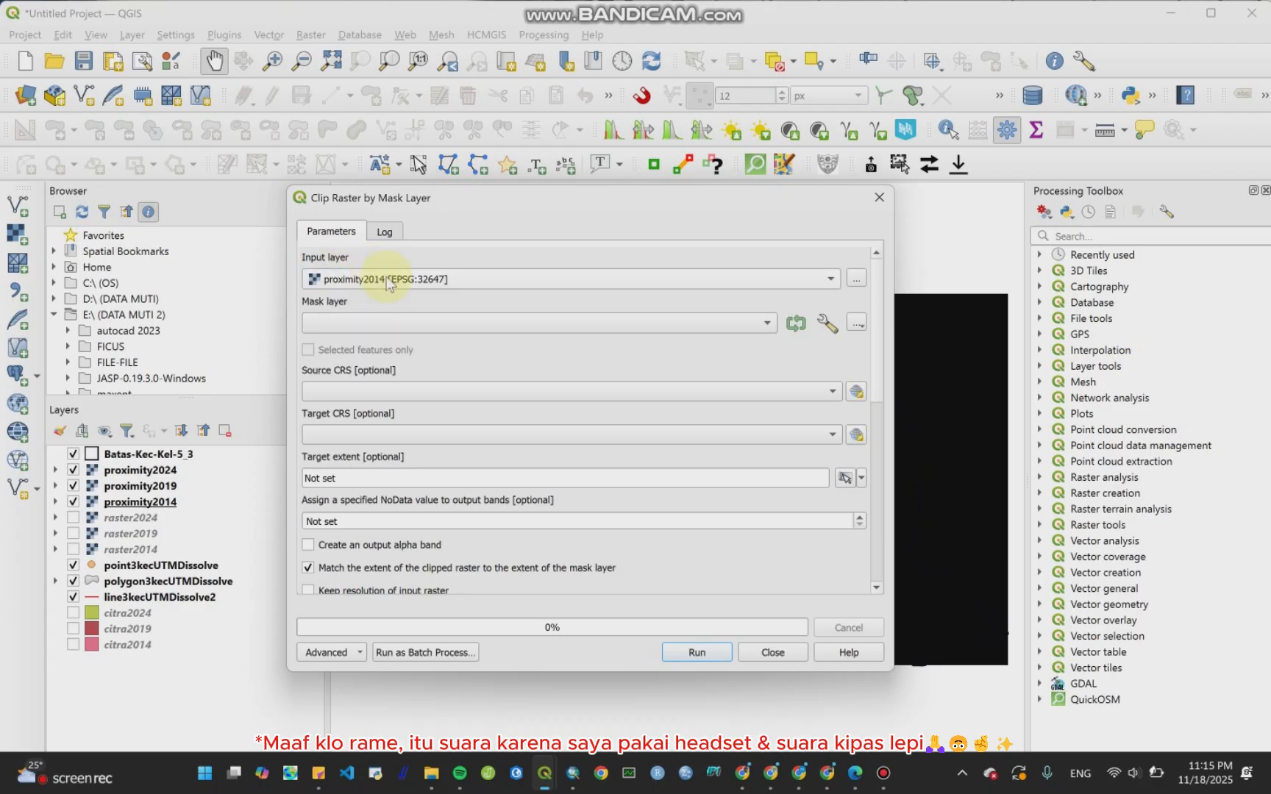
pyautogui.click(462, 328)
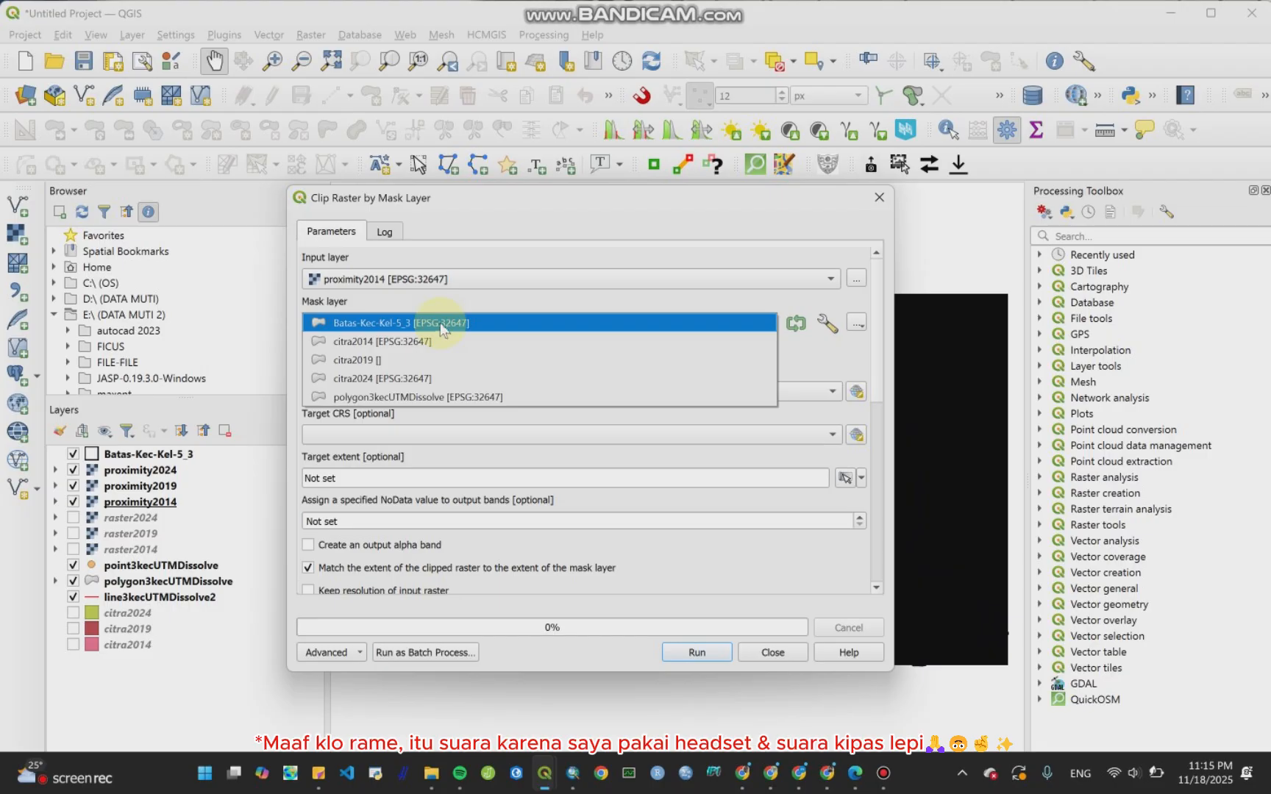
pyautogui.click(440, 325)
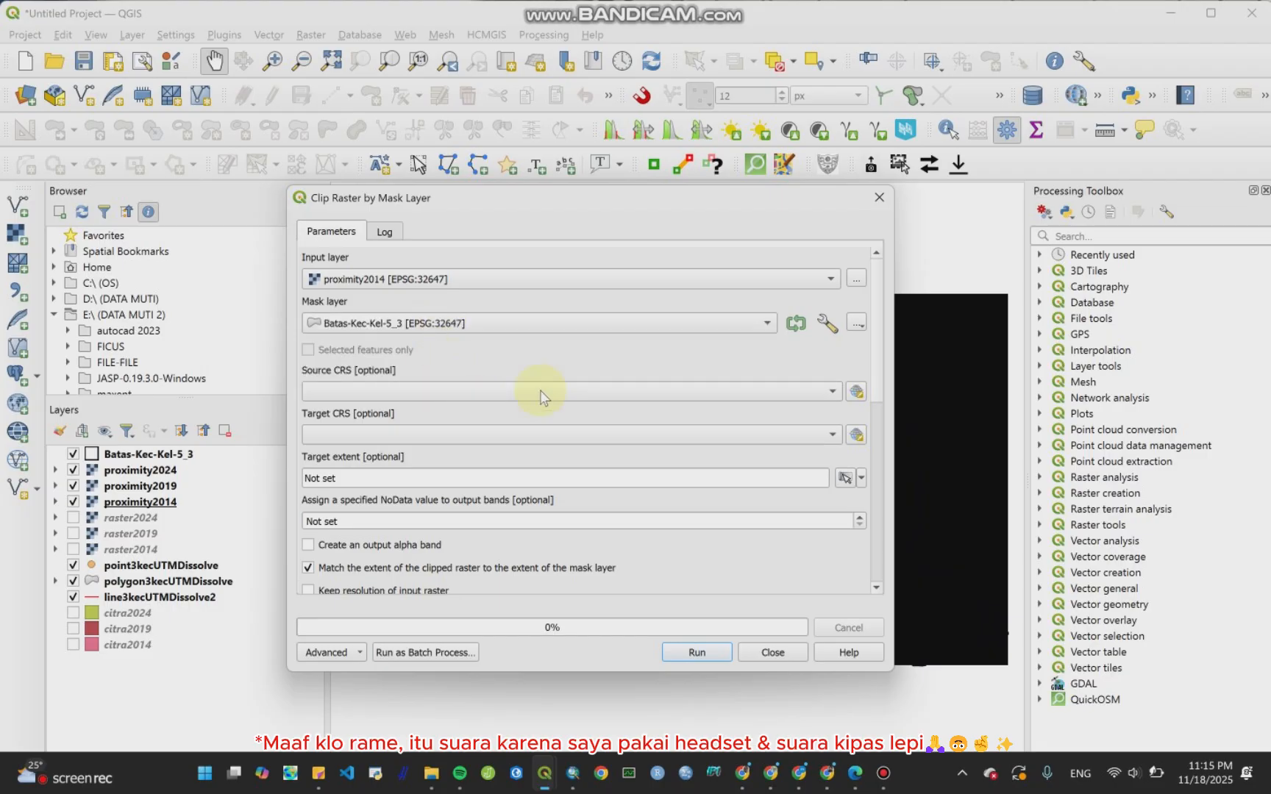
# Step: Enable creating an output alpha band, keeping the input raster resolution, and setting the output file resolution
pyautogui.scroll(-3, 885, 360)
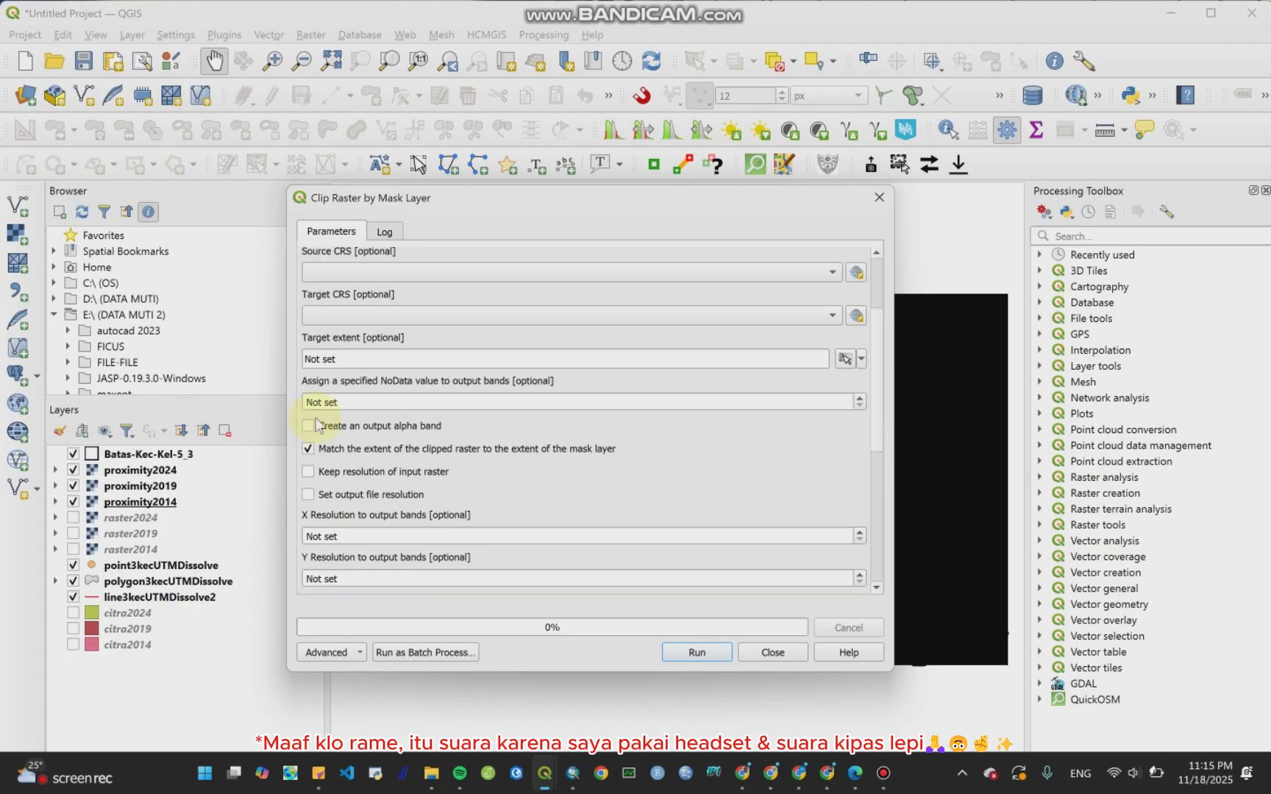
pyautogui.click(316, 425)
pyautogui.click(310, 472)
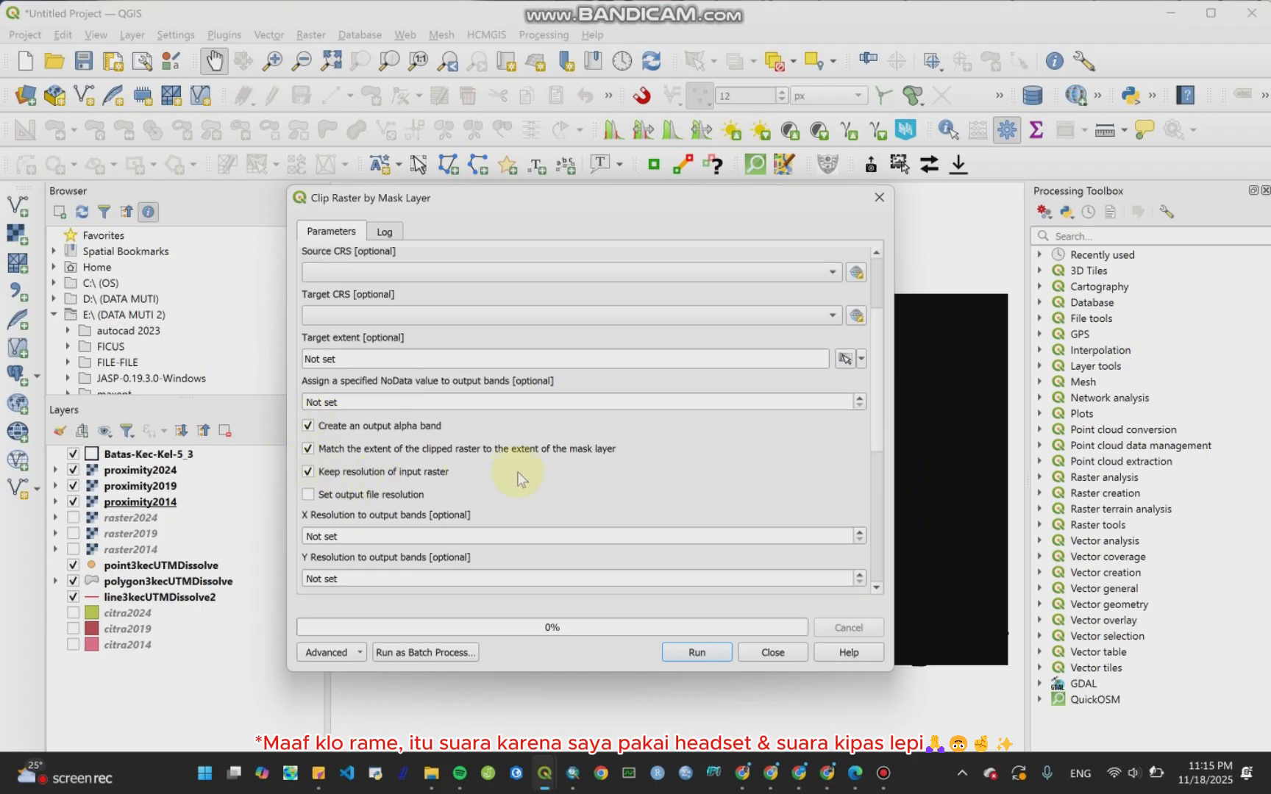
pyautogui.scroll(-1, 525, 475)
pyautogui.scroll(-1, 525, 480)
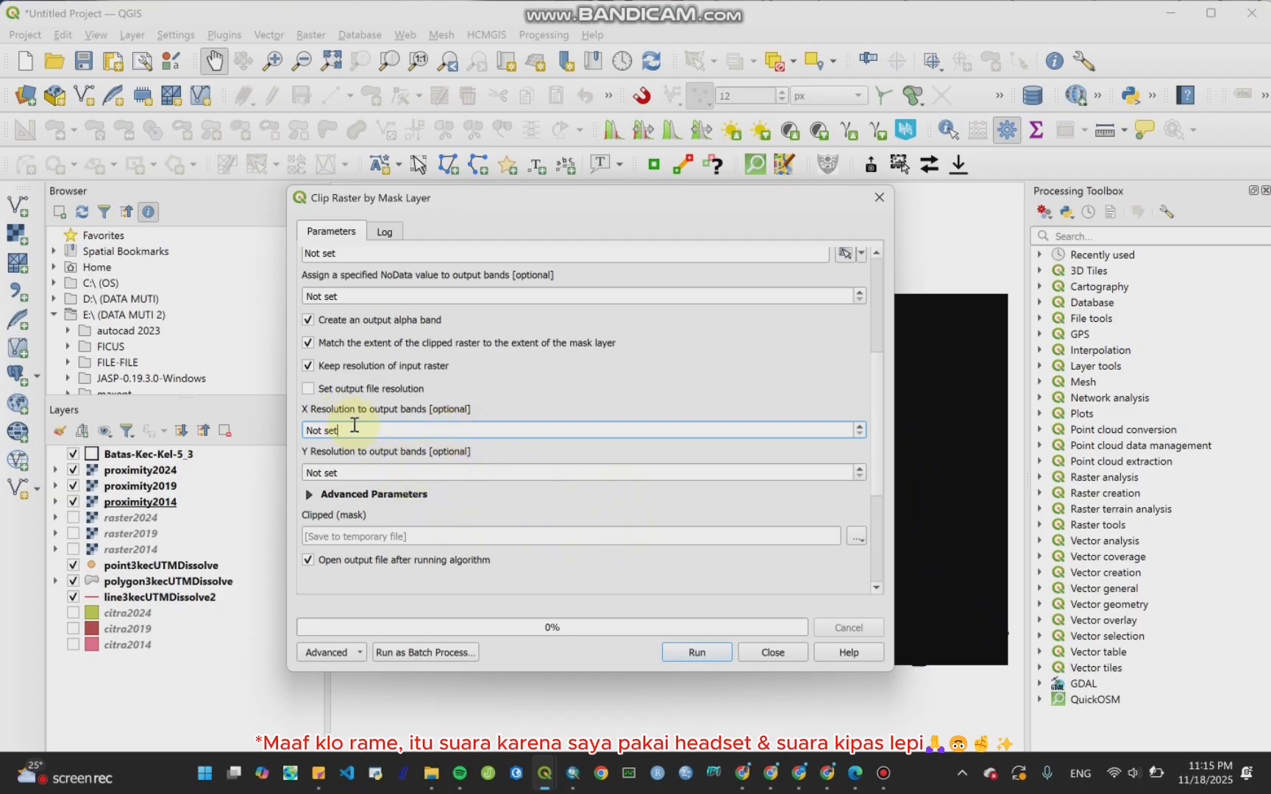
pyautogui.click(310, 390)
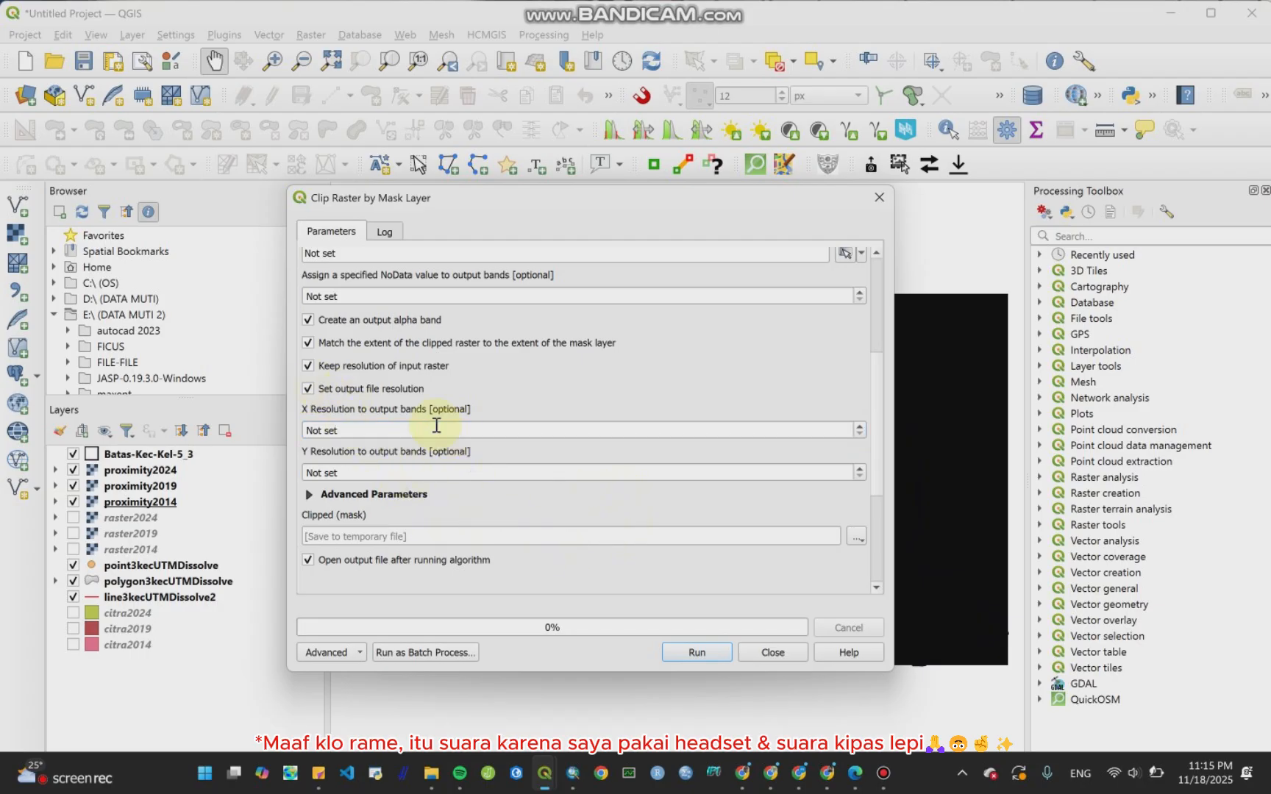
# Step: Save the clipped output in the Bab CA folder as rasterFIX2014.tif
pyautogui.scroll(-1, 530, 418)
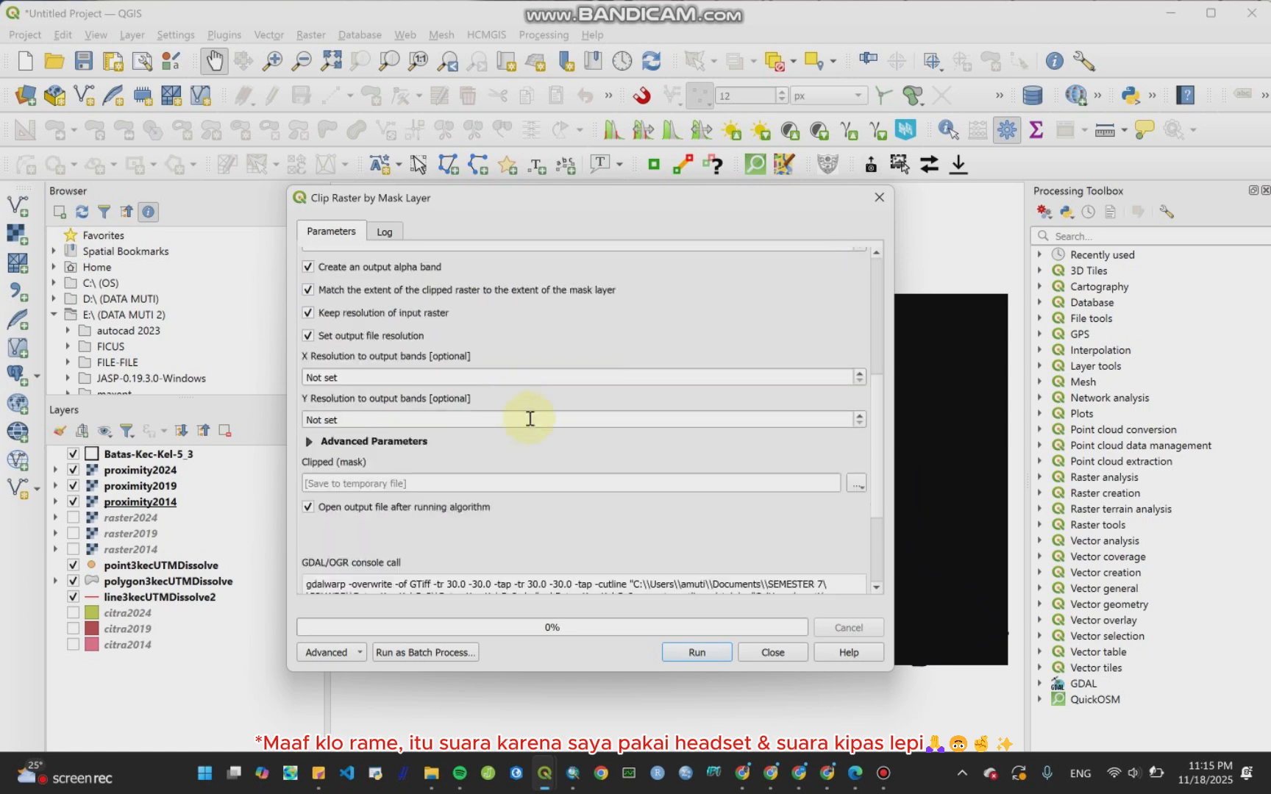
pyautogui.click(859, 486)
pyautogui.click(879, 519)
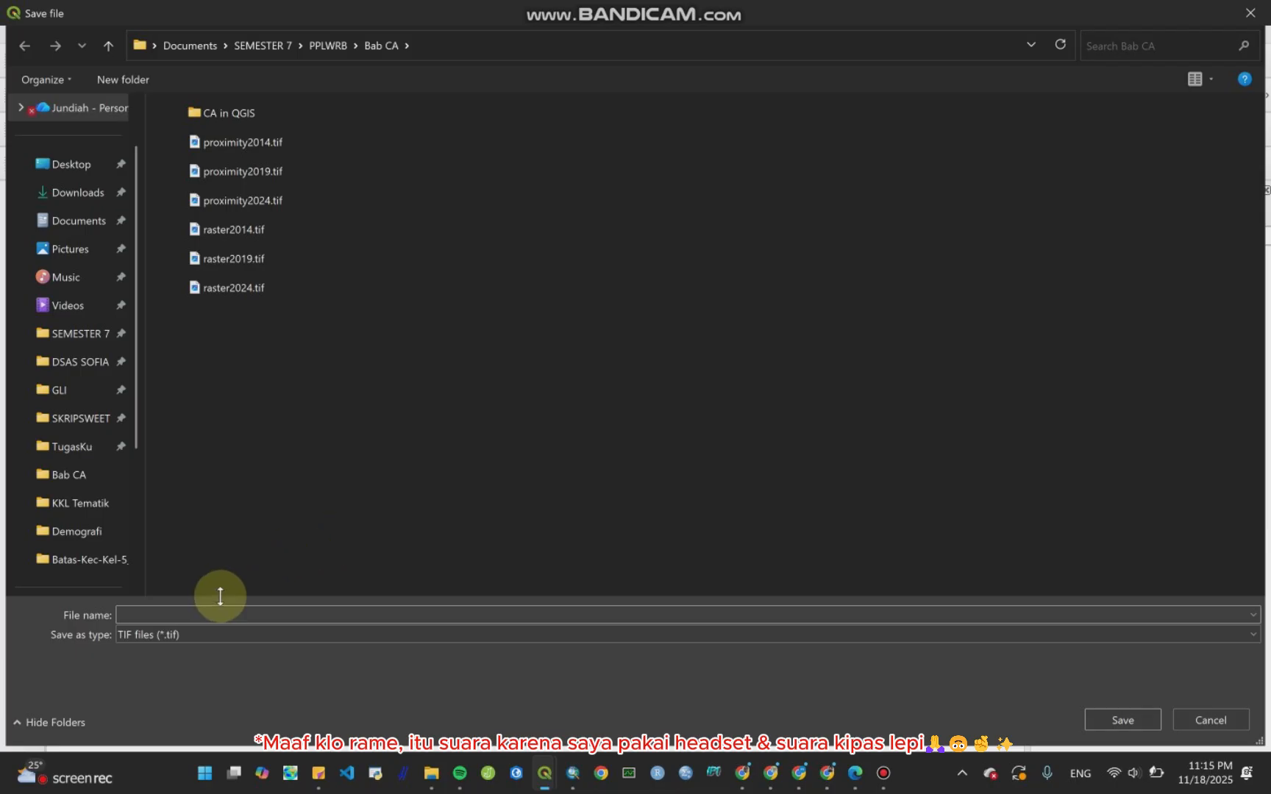
pyautogui.write('rasterFIX2014')
pyautogui.press('Return')
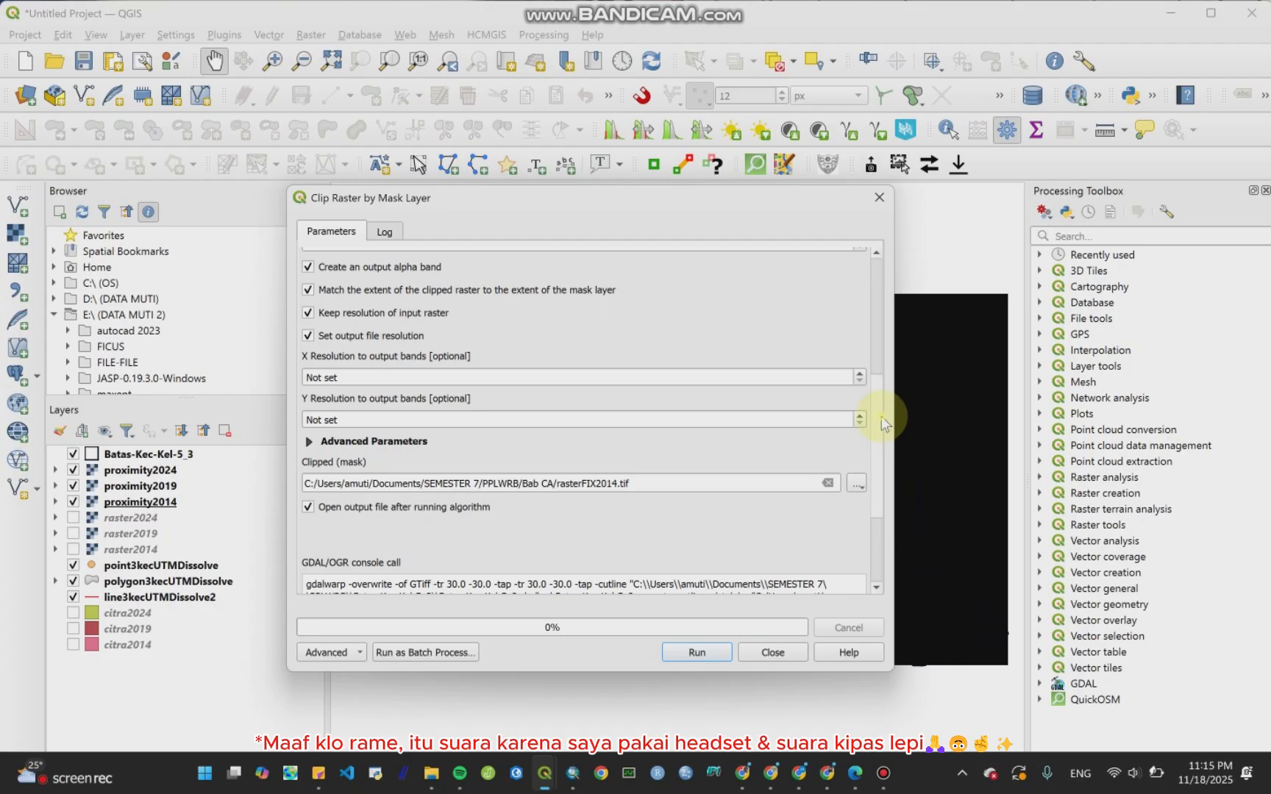
# Step: Run the clip and close the Clip Raster by Mask Layer dialog
pyautogui.moveTo(880, 416); pyautogui.dragTo(908, 368)
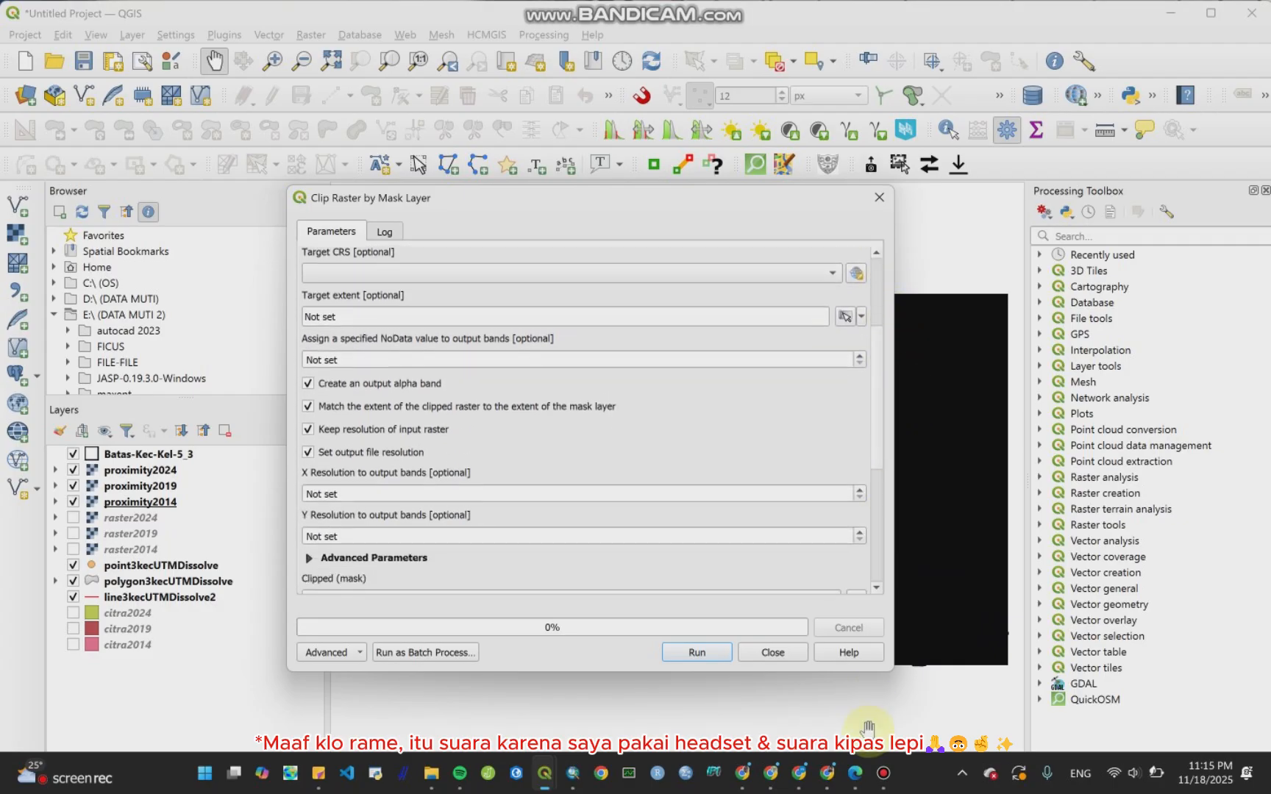
pyautogui.click(880, 774)
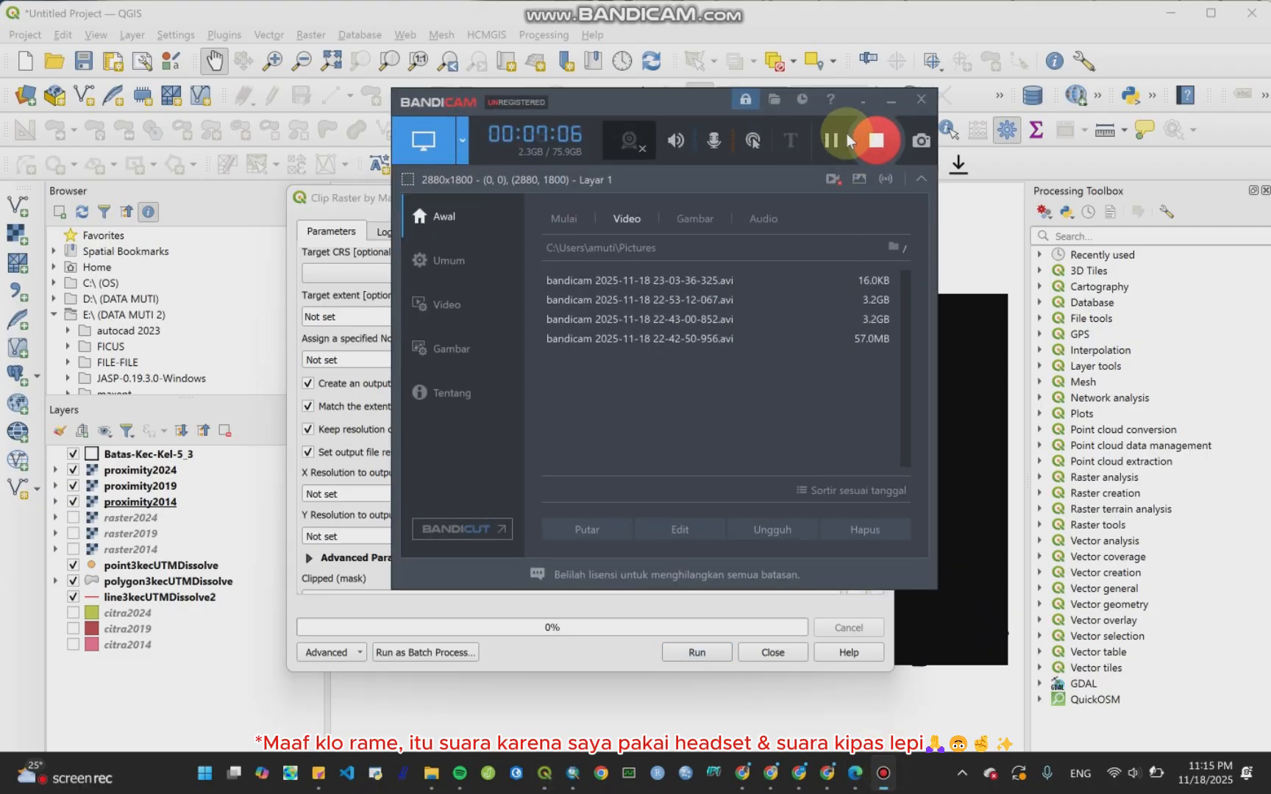
pyautogui.click(719, 22)
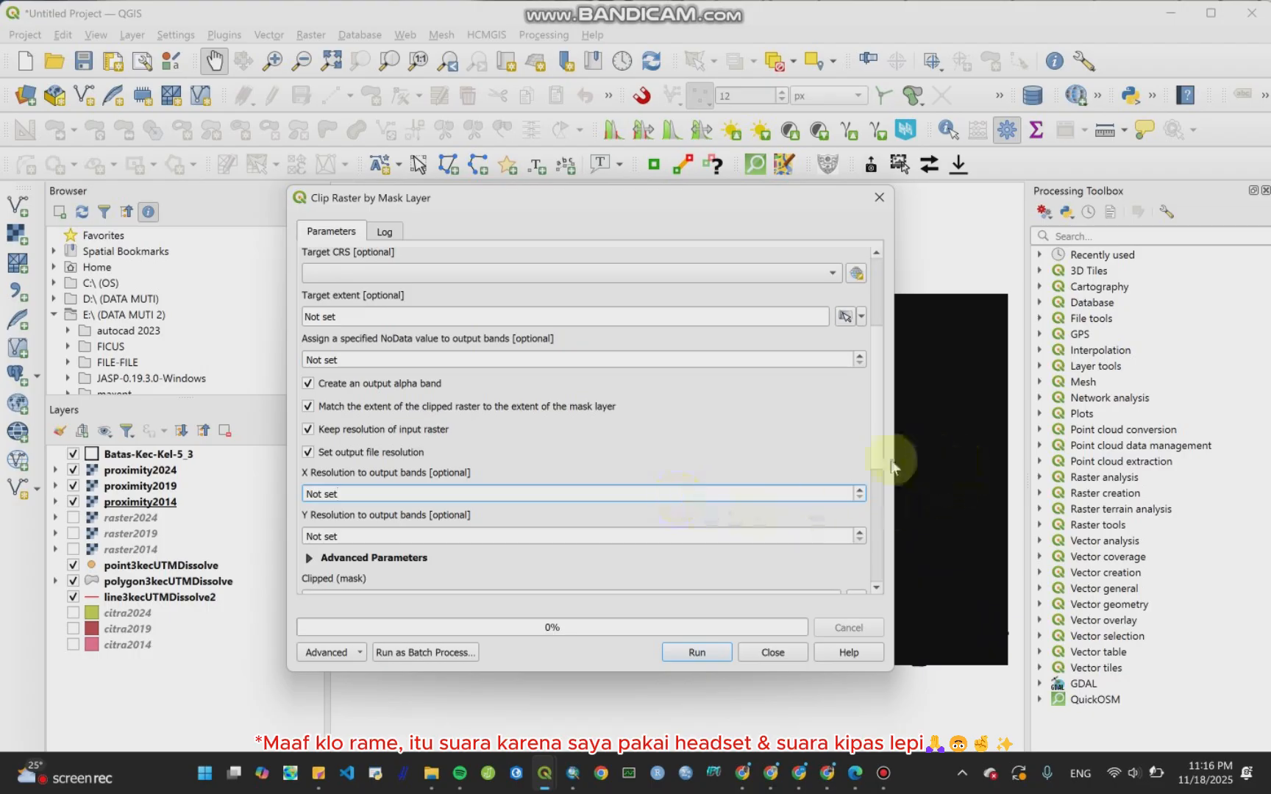
pyautogui.moveTo(877, 460); pyautogui.dragTo(875, 517)
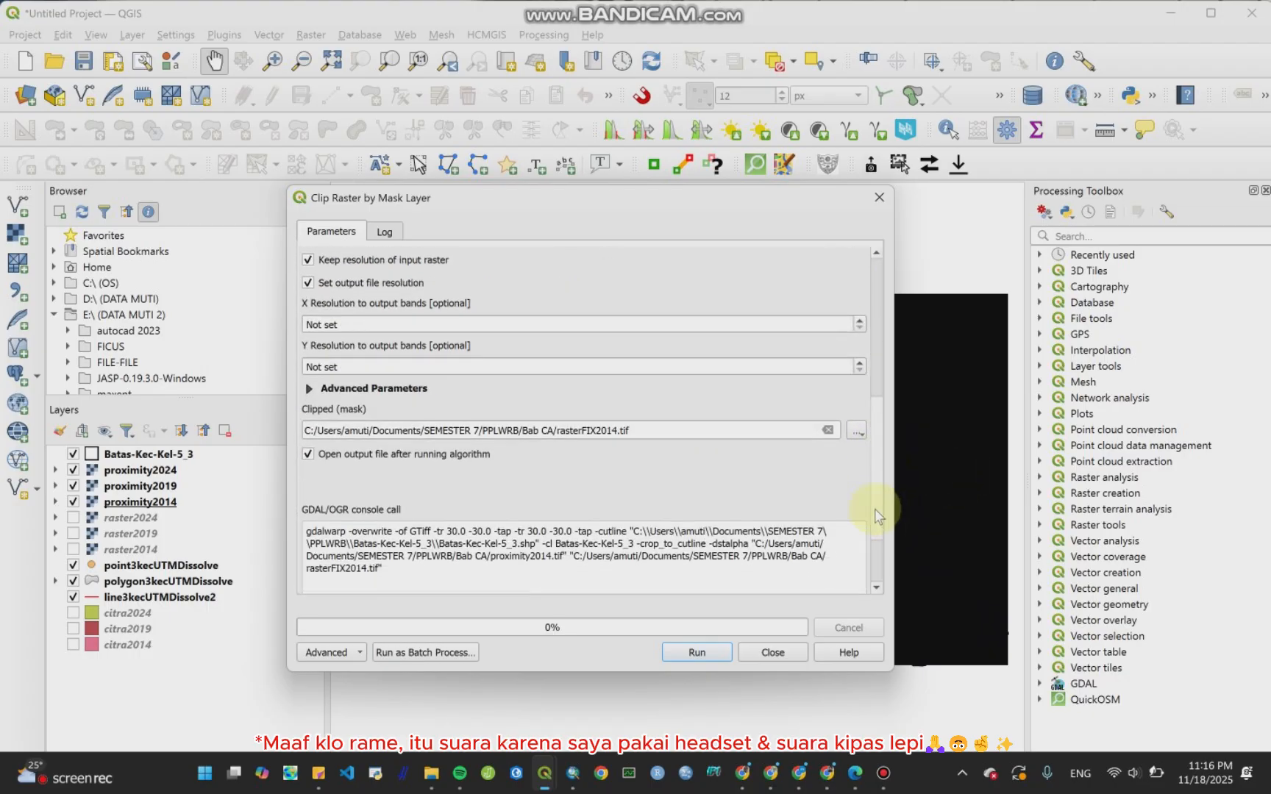
pyautogui.click(678, 651)
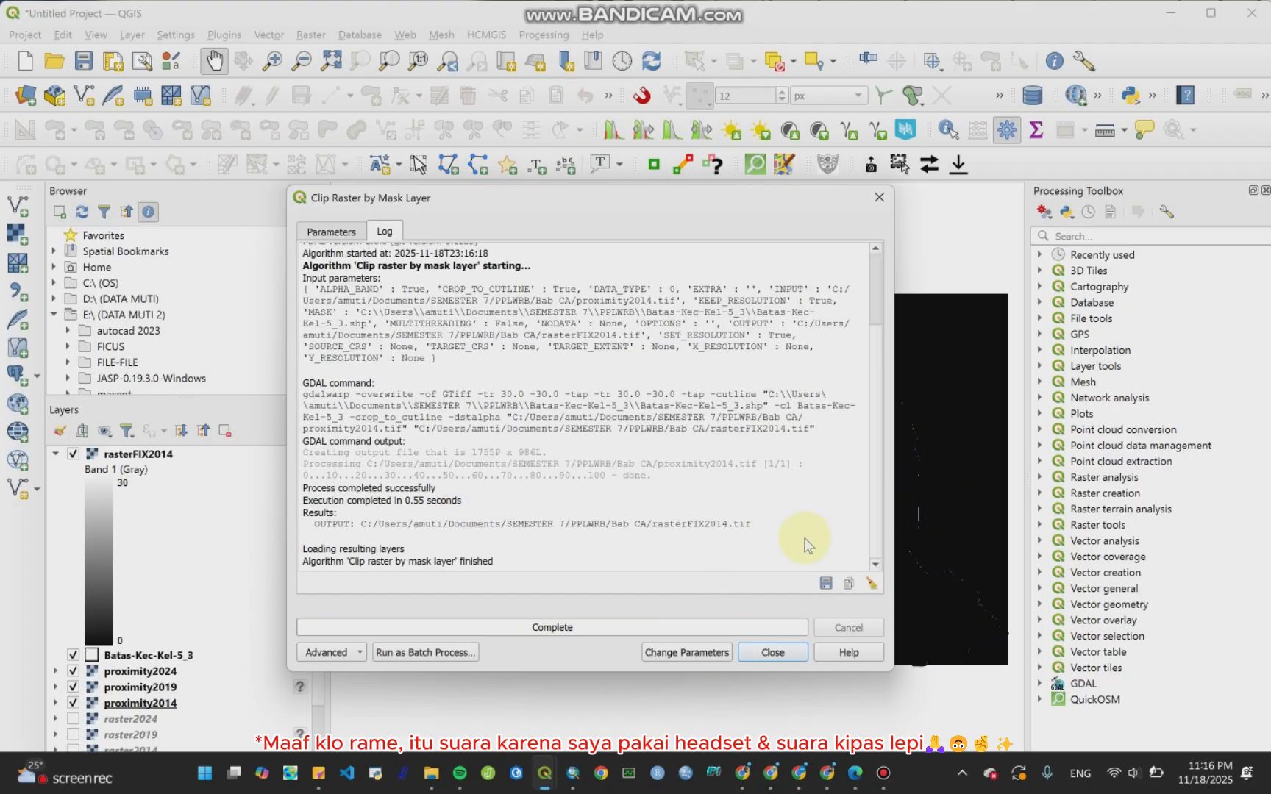
pyautogui.click(770, 653)
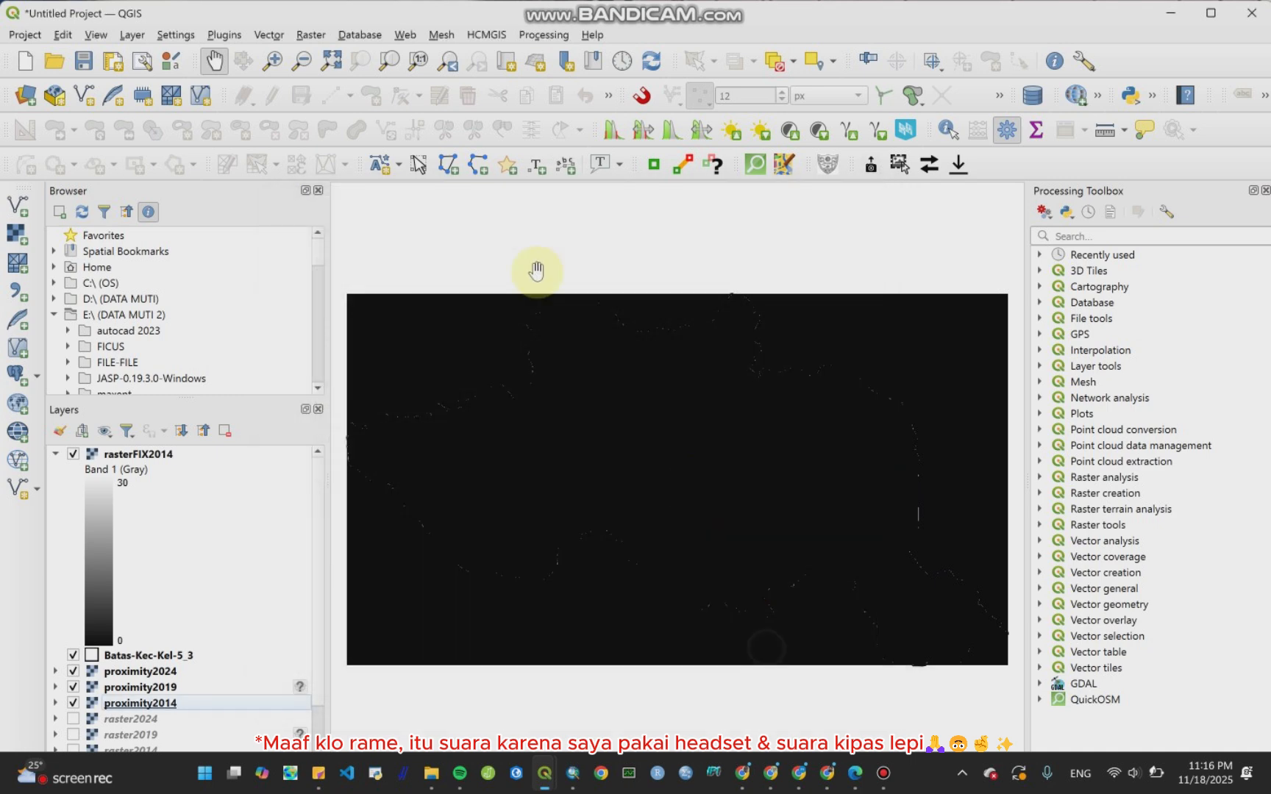
# Step: Collapse the rasterFIX2014 legend and move the Batas-Kec-Kel-5_3 layer back to the top
pyautogui.click(58, 456)
pyautogui.moveTo(147, 471); pyautogui.dragTo(151, 450)
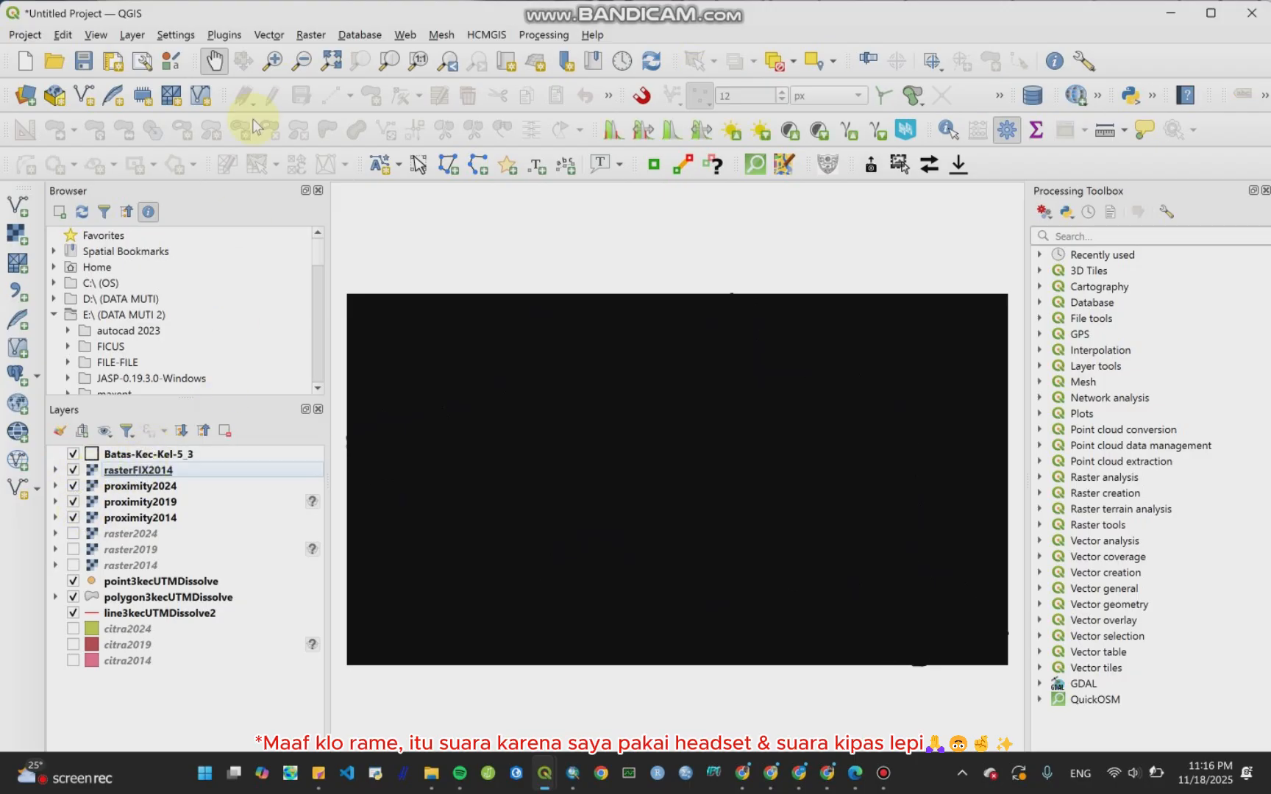
pyautogui.click(311, 34)
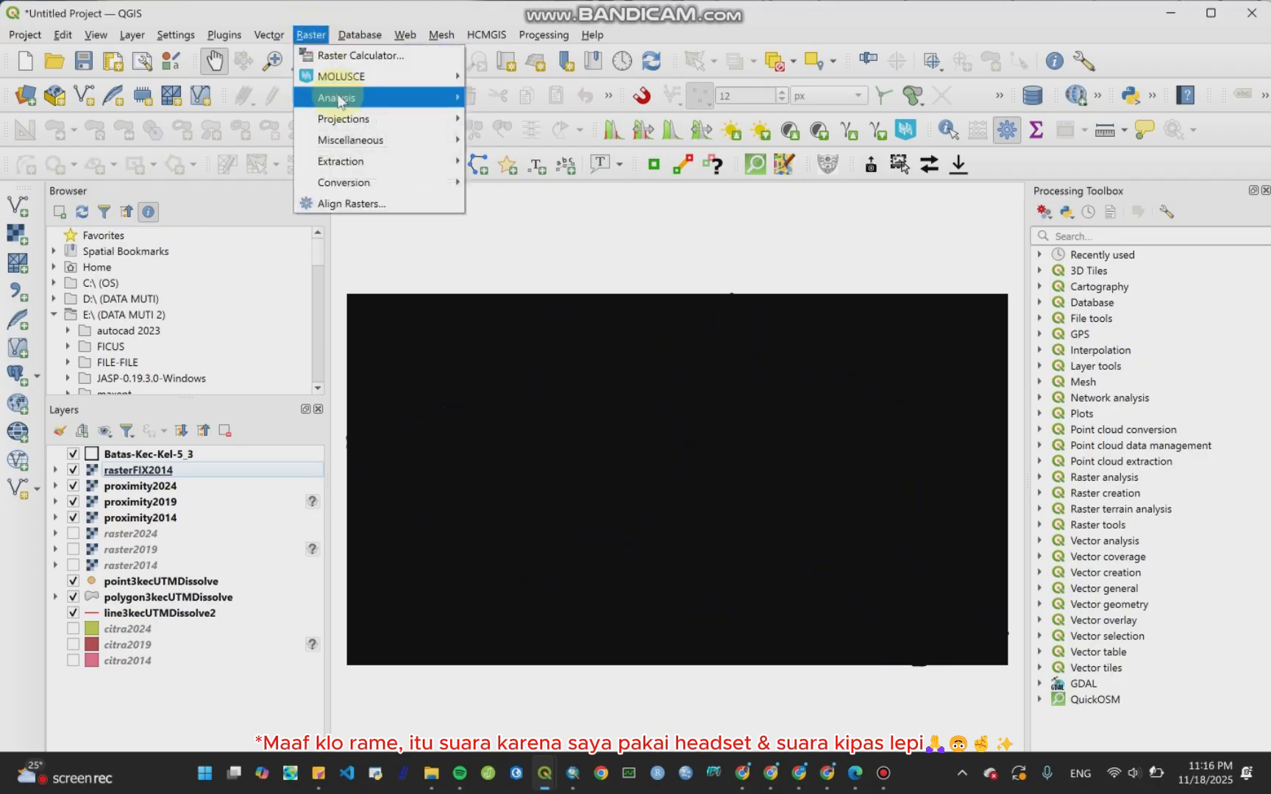
pyautogui.moveTo(344, 129)
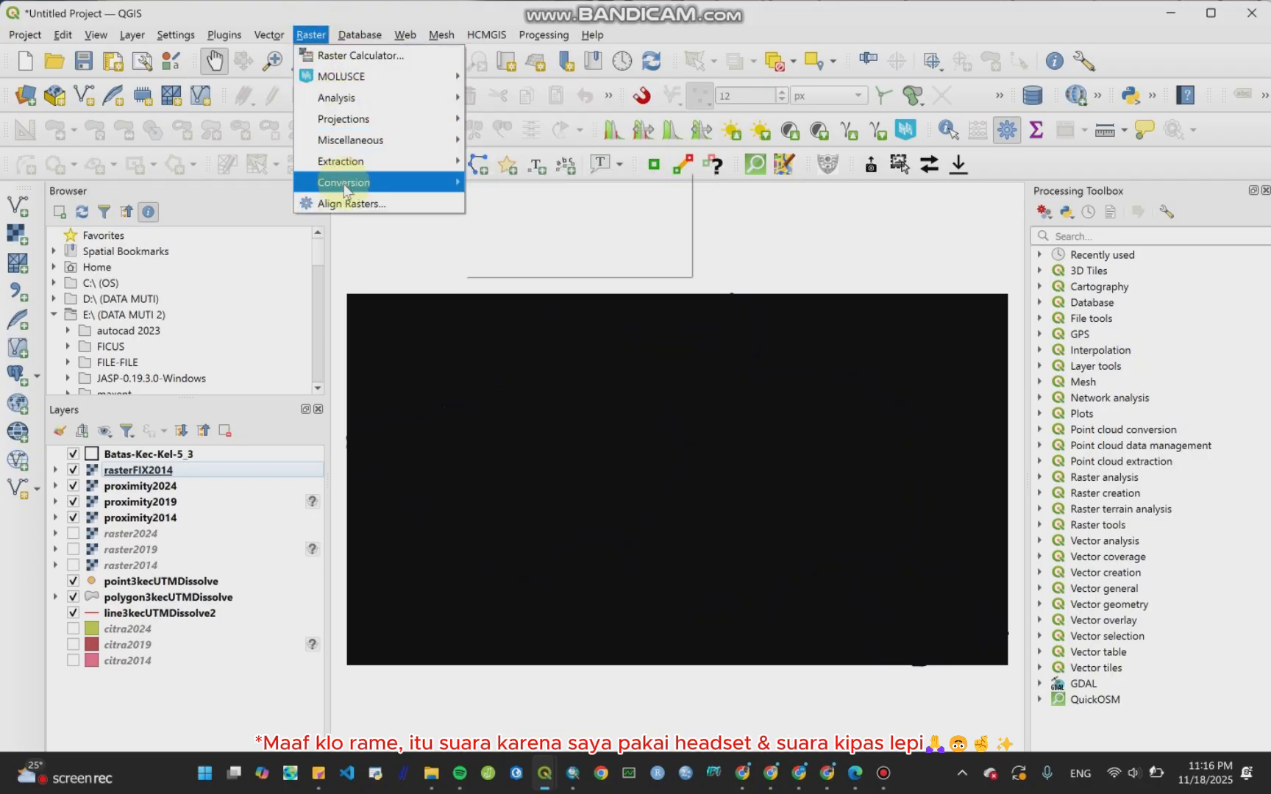
pyautogui.moveTo(345, 183)
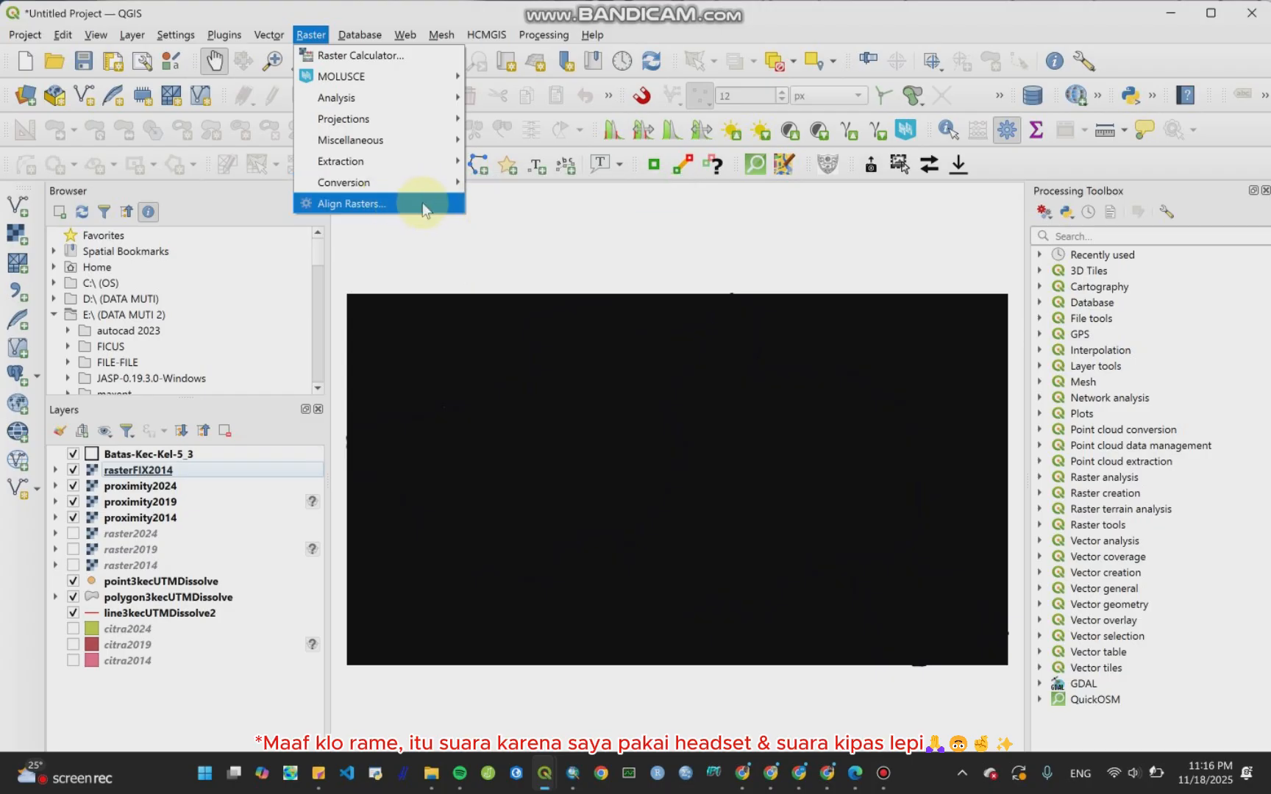
pyautogui.click(424, 211)
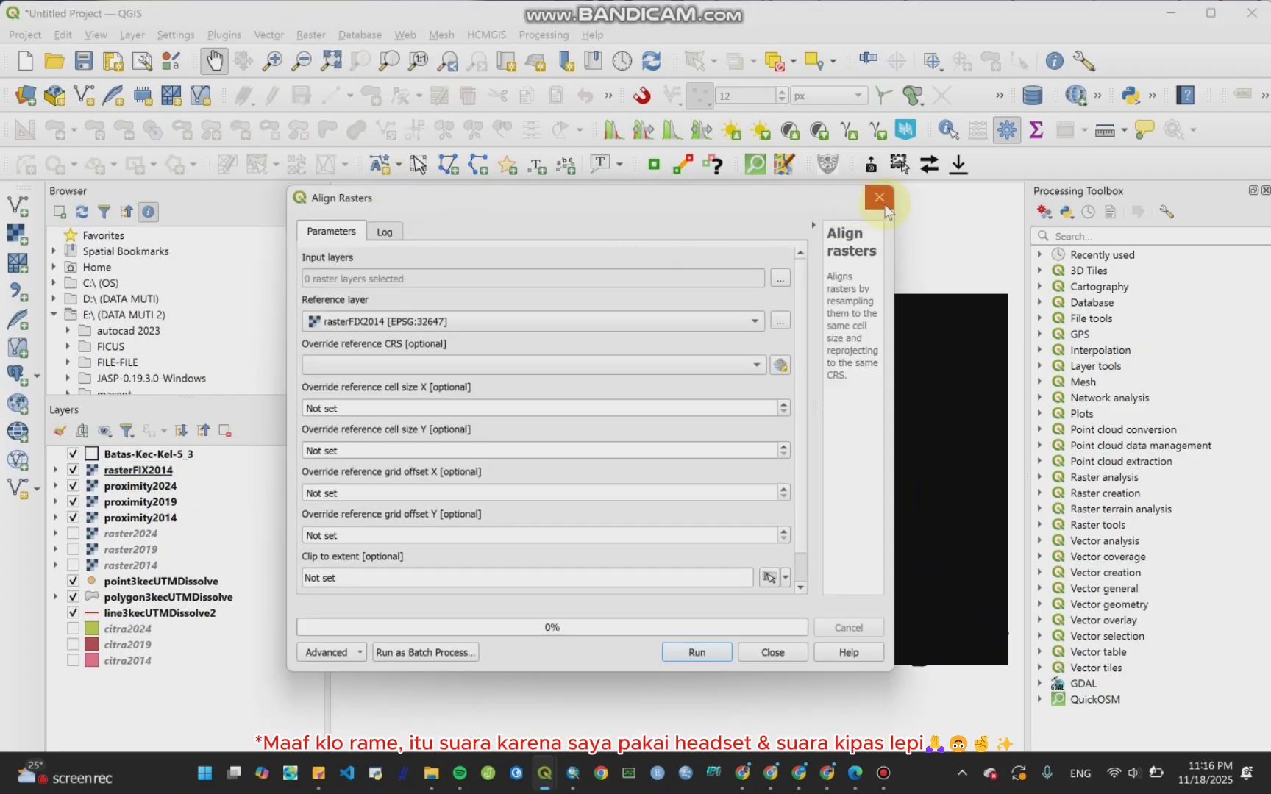
pyautogui.click(882, 198)
pyautogui.click(311, 34)
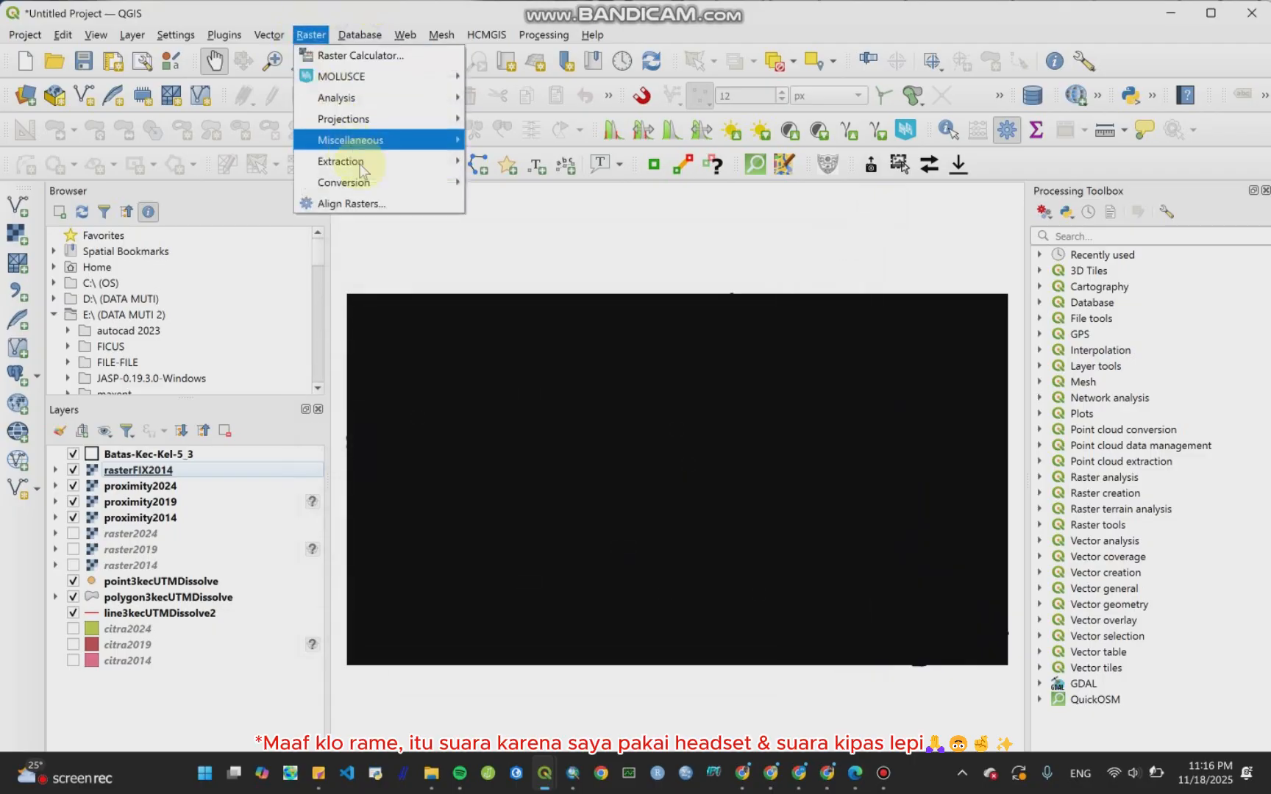
pyautogui.moveTo(371, 187)
pyautogui.moveTo(382, 163)
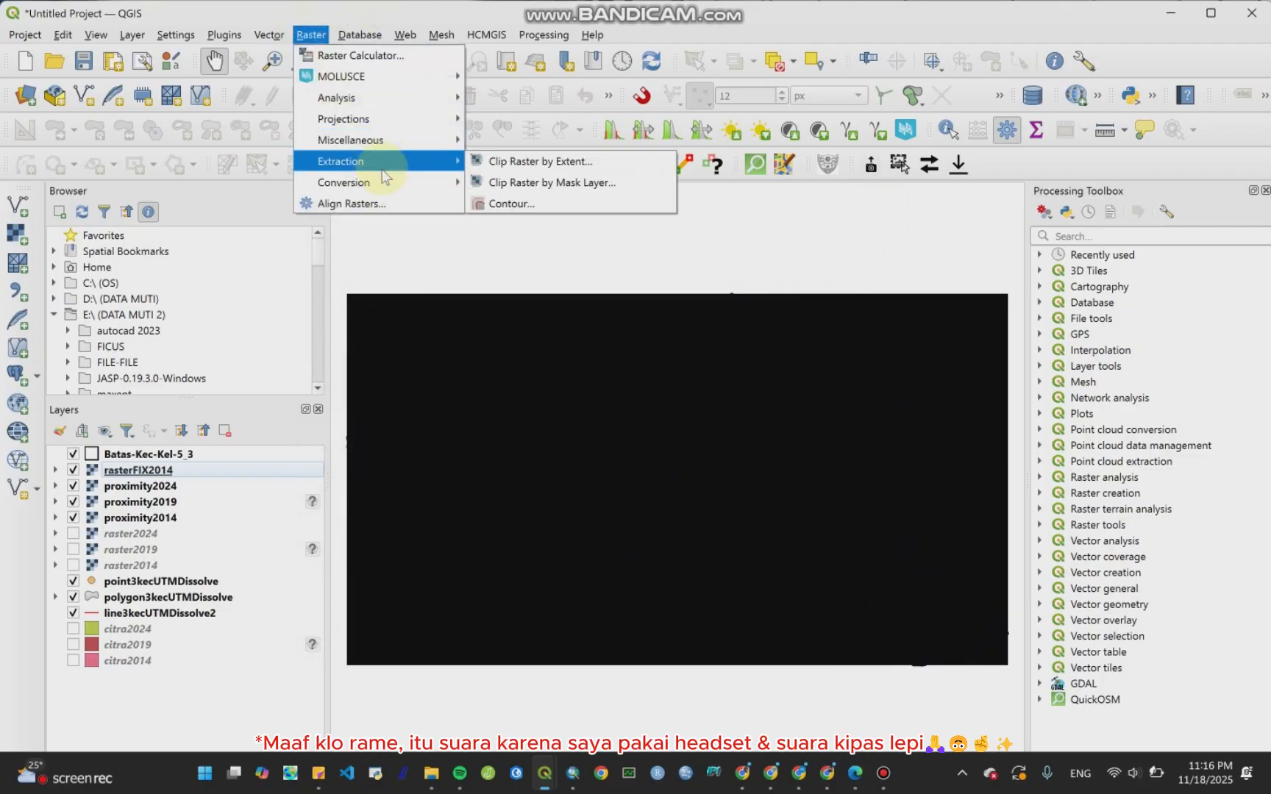
pyautogui.click(526, 182)
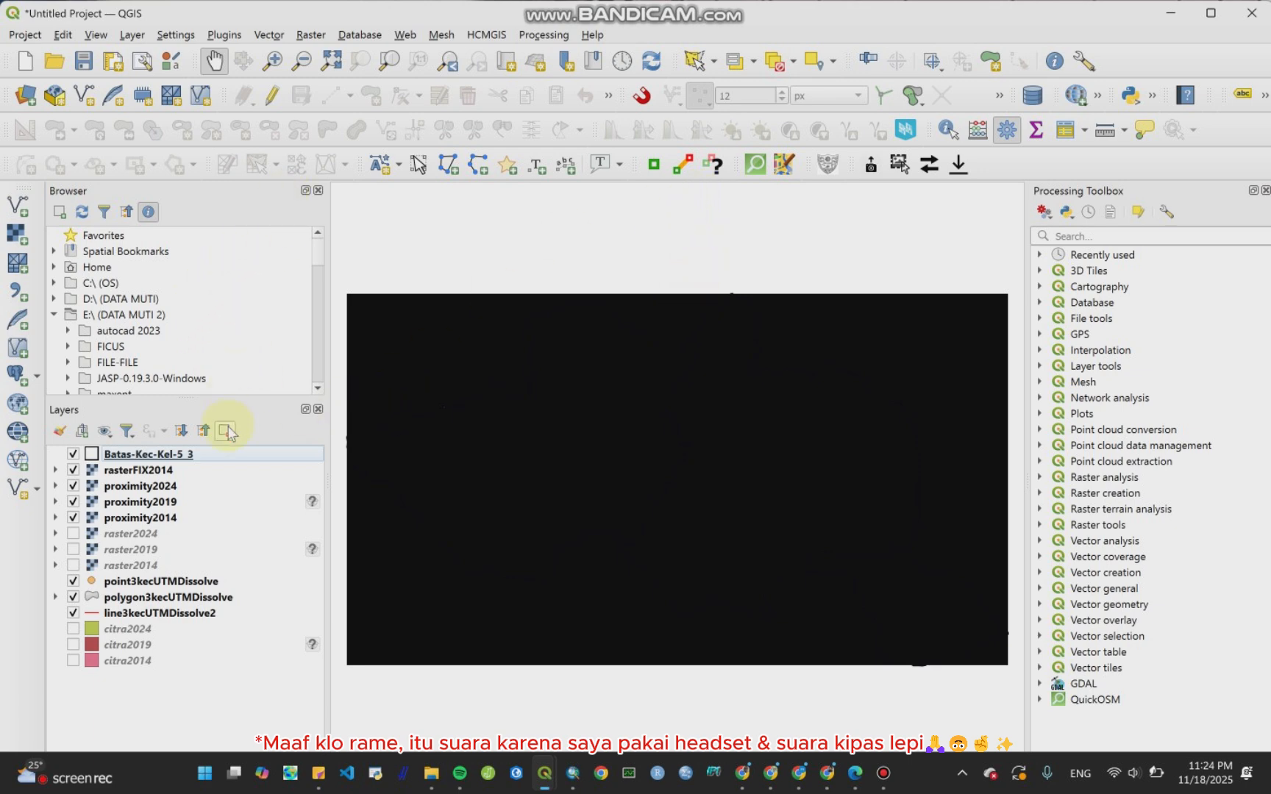
# Step: Open Clip Raster by Mask Layer and set proximity2019 as the input layer
pyautogui.click(321, 36)
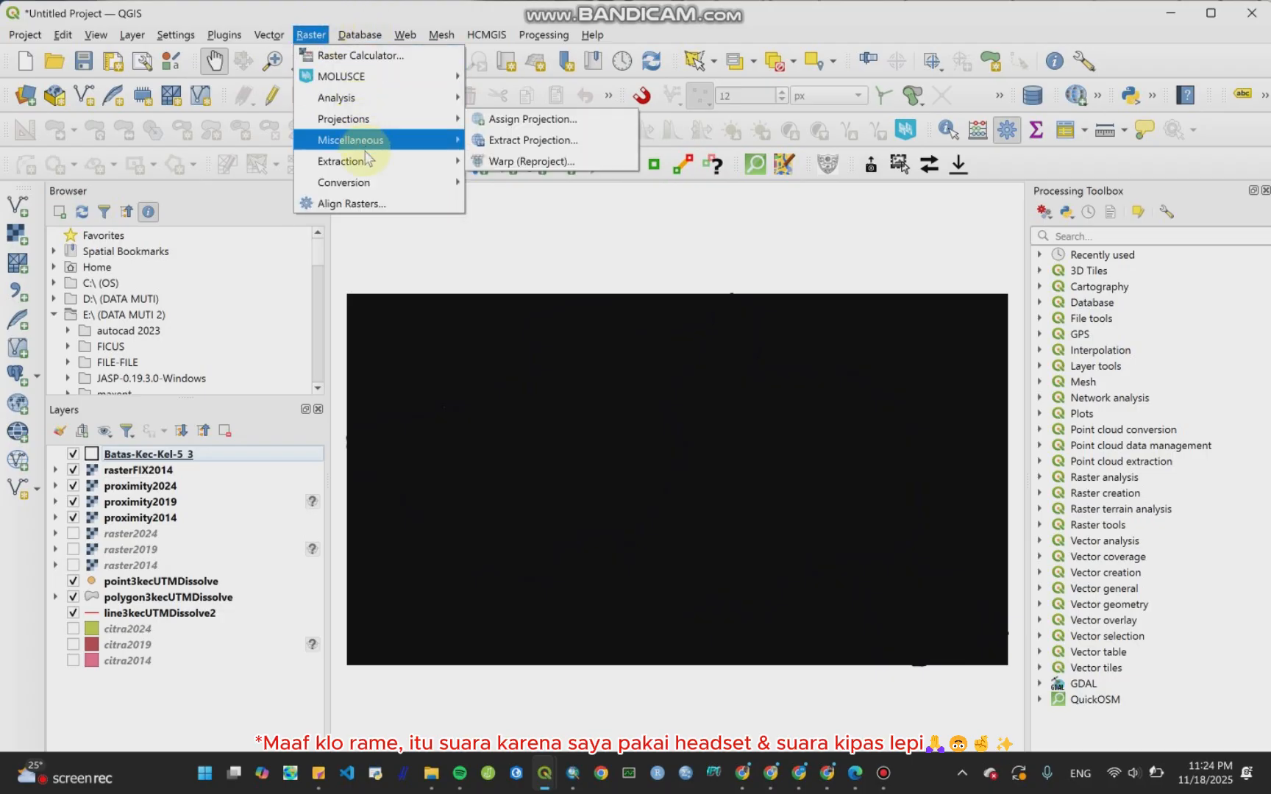
pyautogui.moveTo(370, 161)
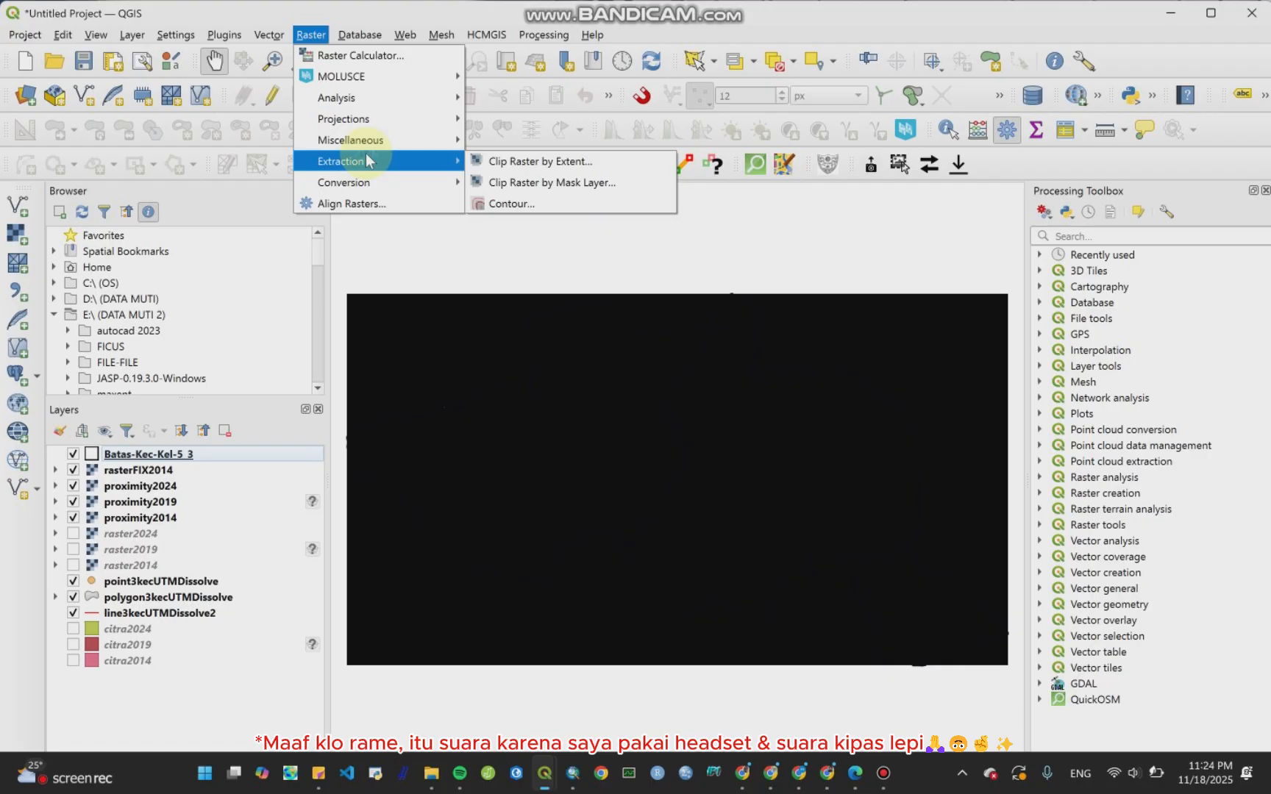
pyautogui.click(508, 187)
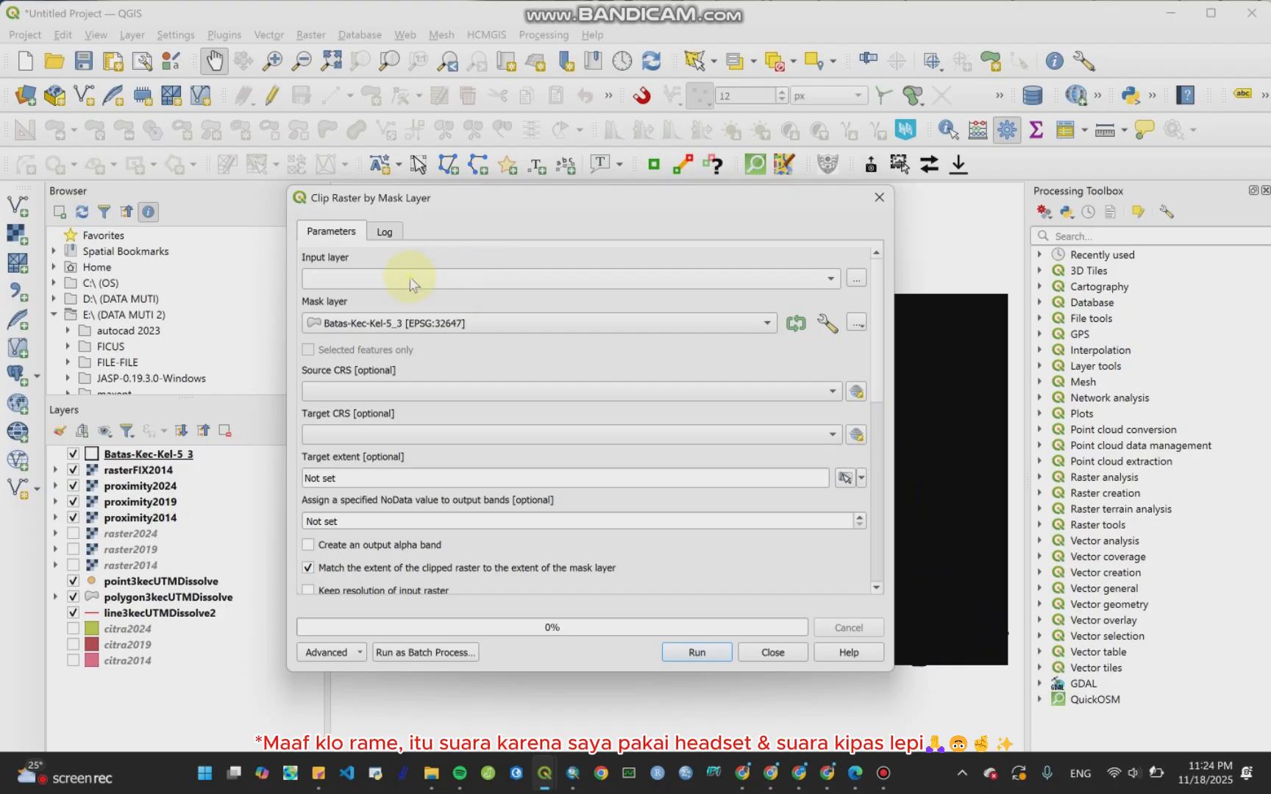
pyautogui.click(411, 281)
pyautogui.click(413, 298)
pyautogui.click(418, 324)
pyautogui.click(418, 324)
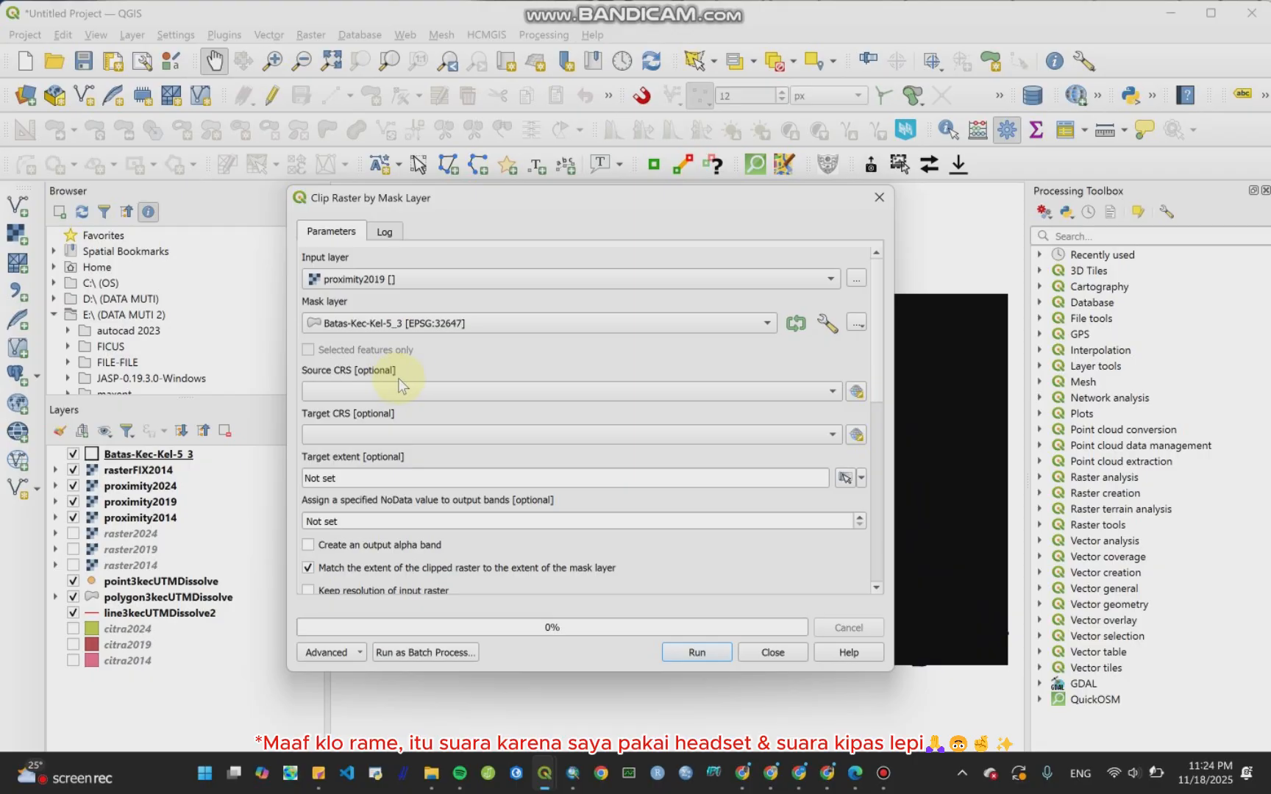
# Step: Set both the source and target CRS to the project CRS EPSG:32647 - WGS 84 / UTM zone 47N
pyautogui.click(732, 395)
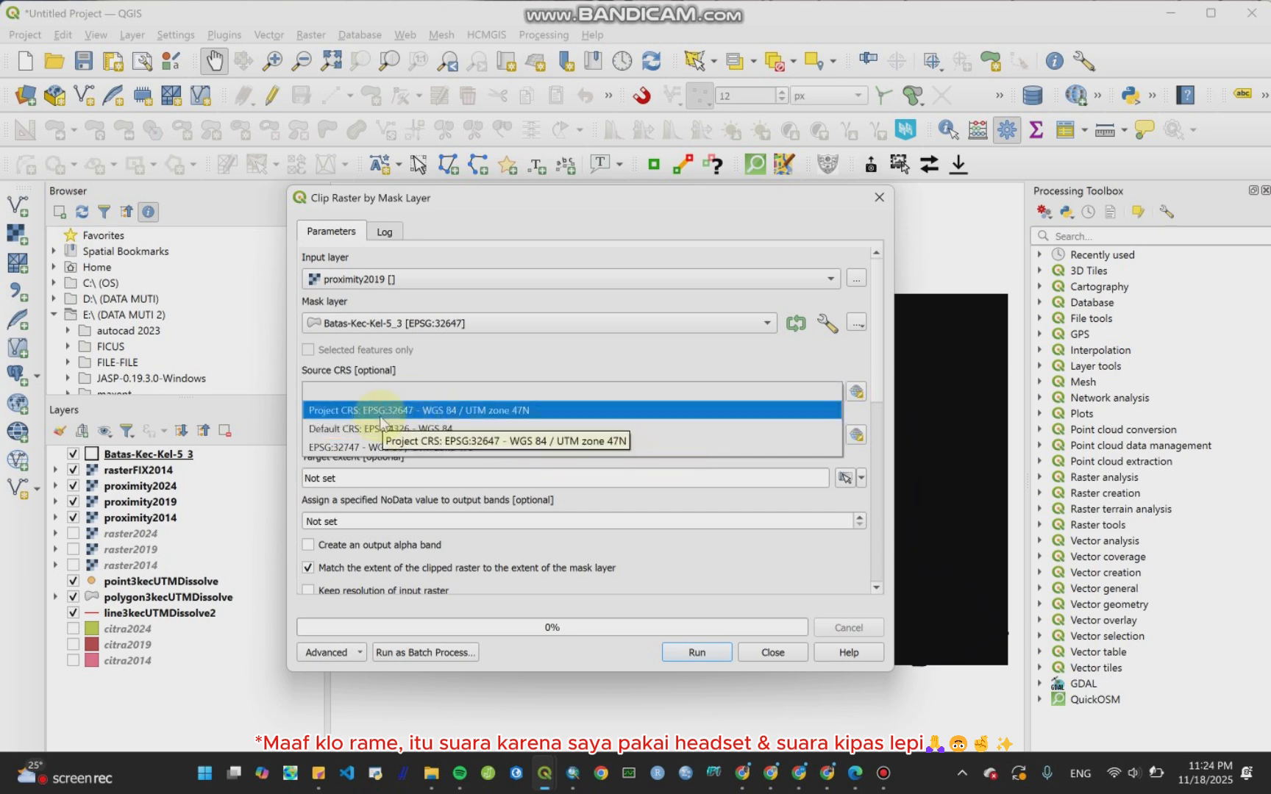
pyautogui.click(476, 412)
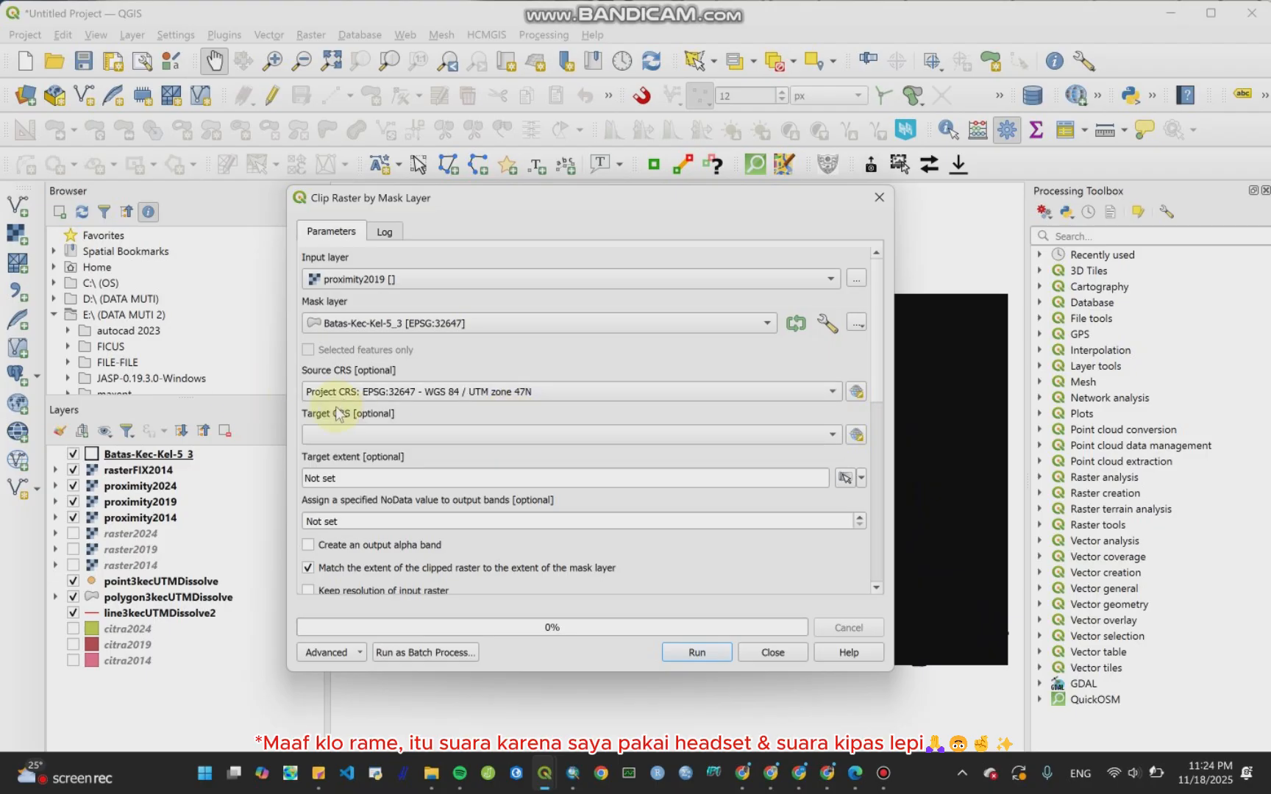
pyautogui.click(381, 433)
pyautogui.click(395, 450)
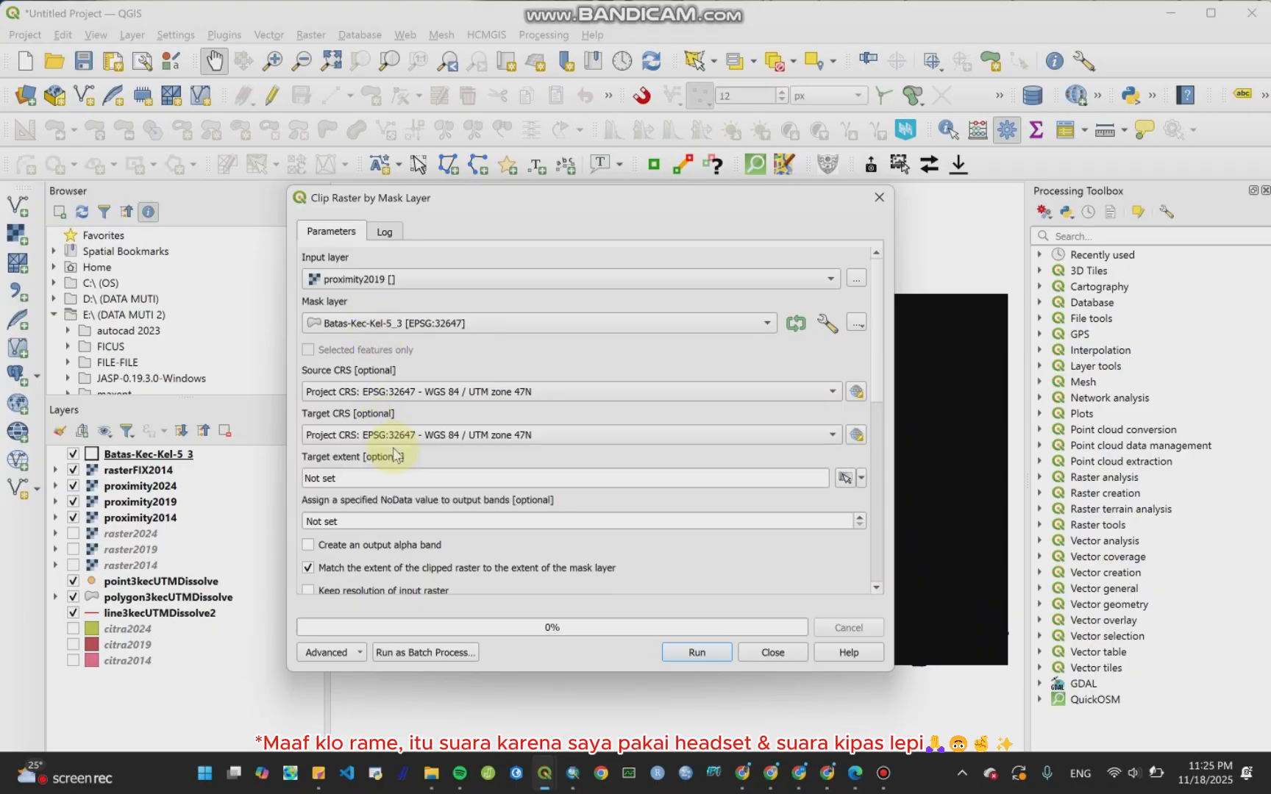
# Step: Enable creating an output alpha band and keeping the input raster resolution
pyautogui.scroll(-5, 868, 434)
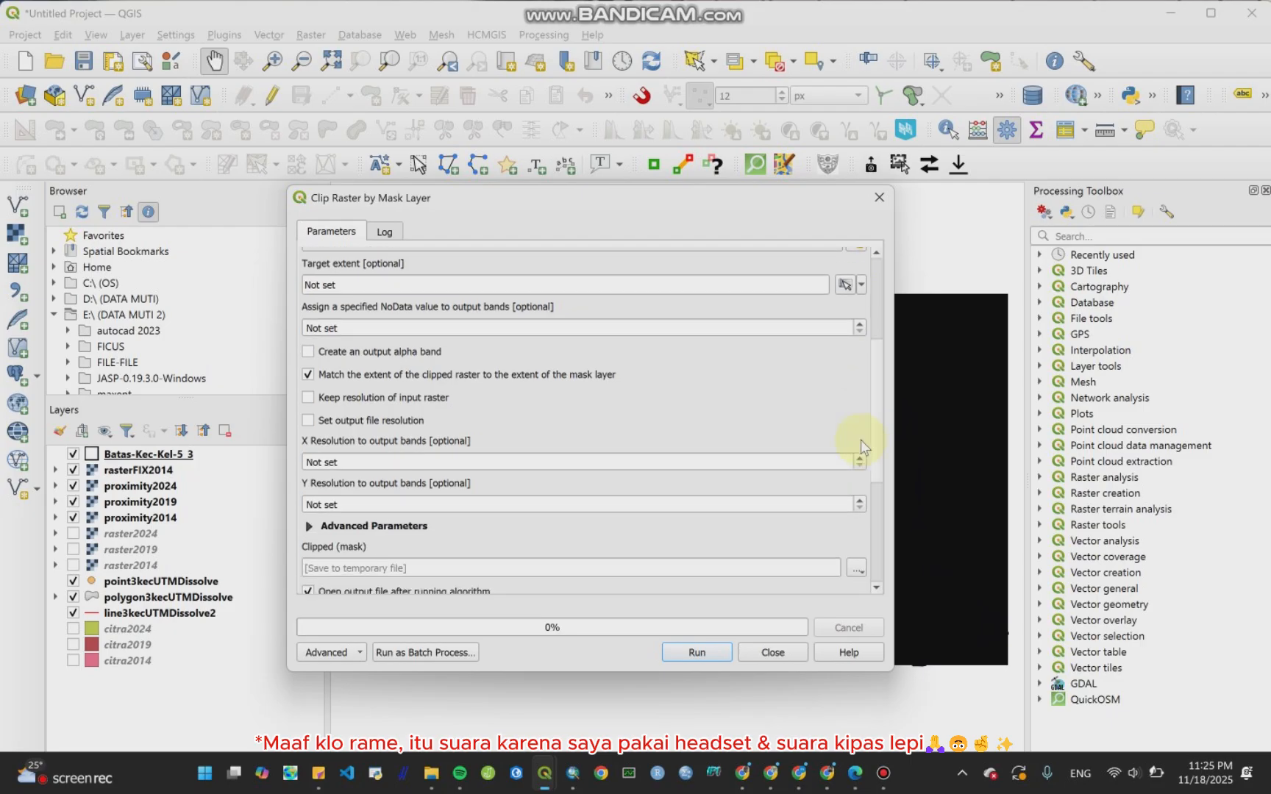
pyautogui.click(307, 351)
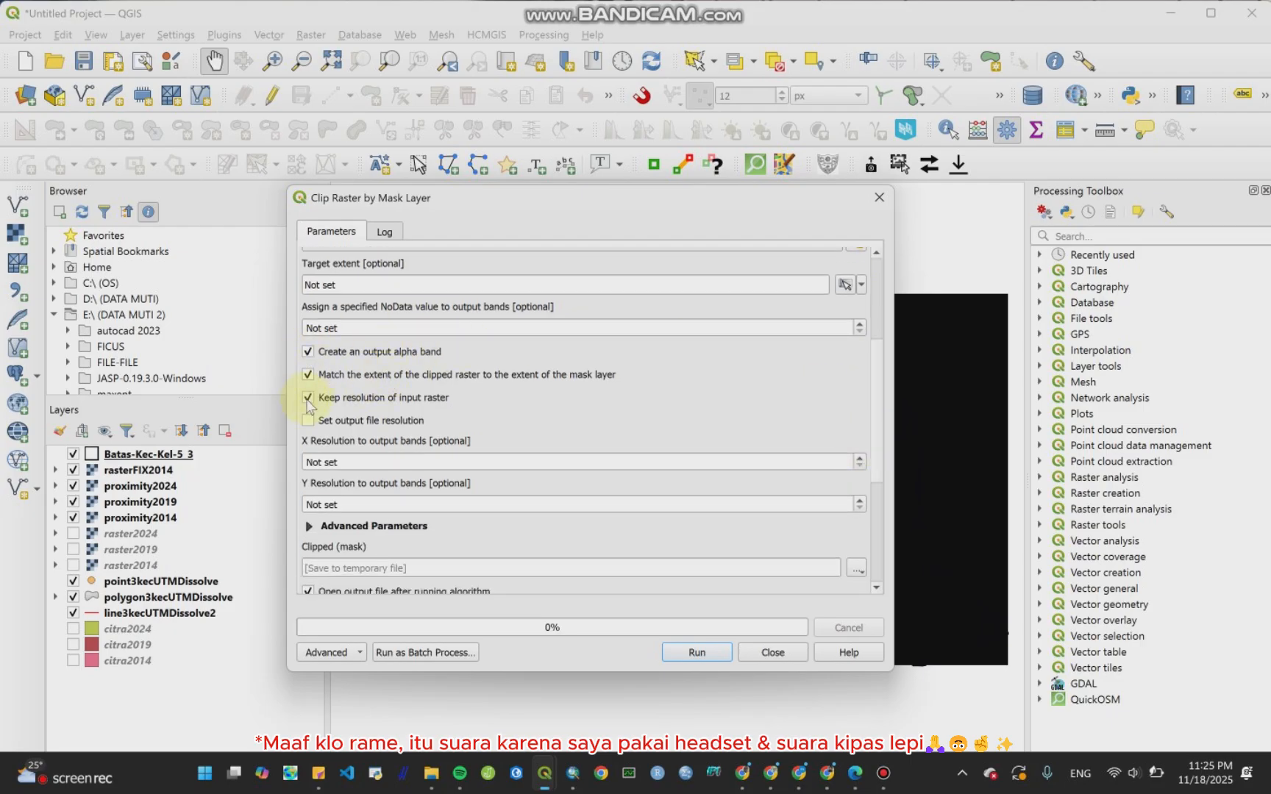
pyautogui.scroll(-1, 876, 378)
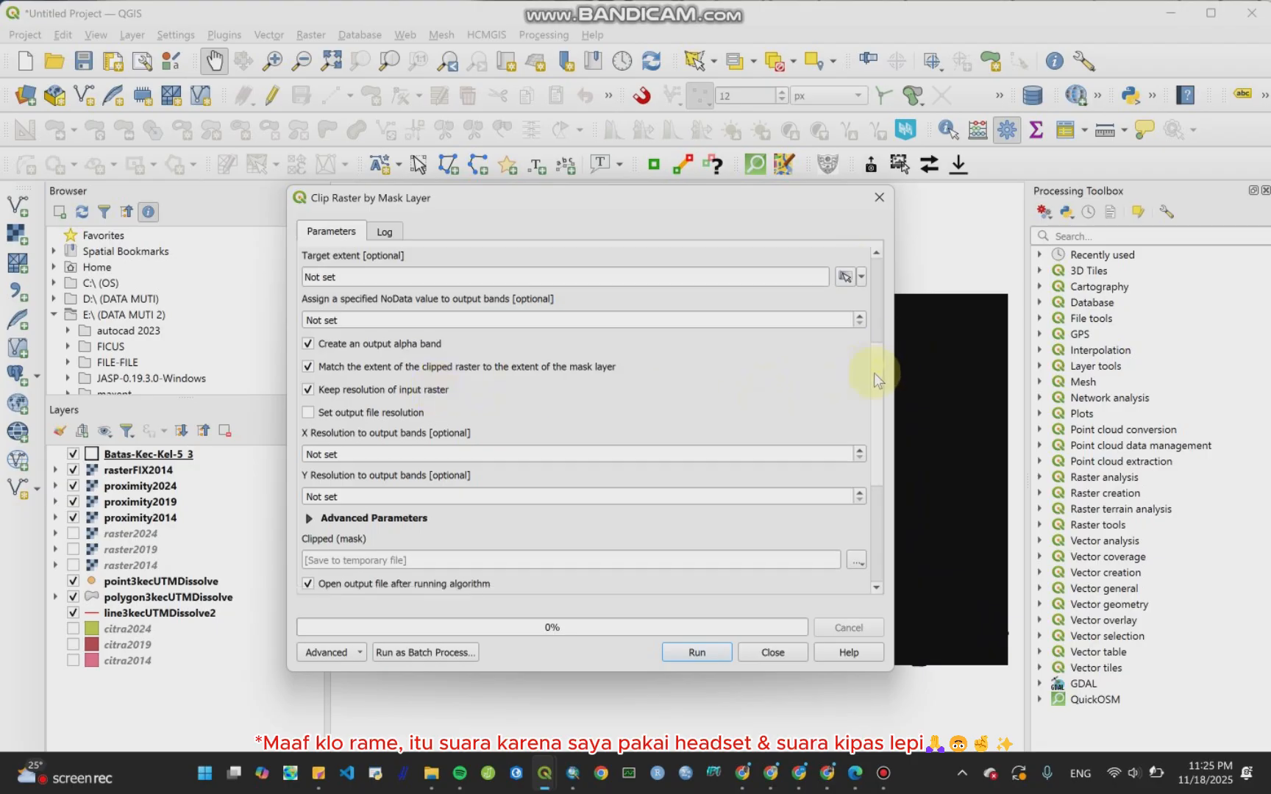
pyautogui.scroll(-5, 876, 379)
# Step: Save the clipped output in the Bab CA folder as rasterFIX2019.tif and run the clip
pyautogui.click(856, 363)
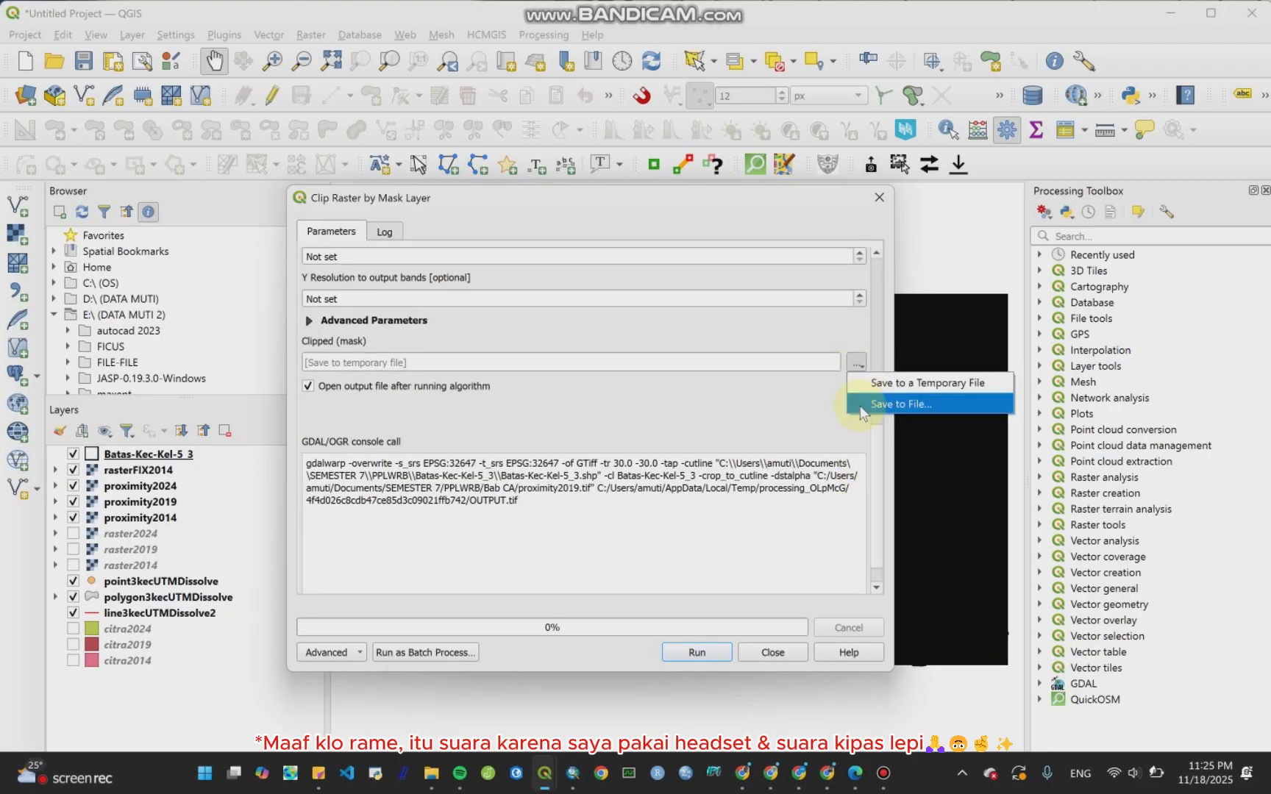
pyautogui.click(889, 403)
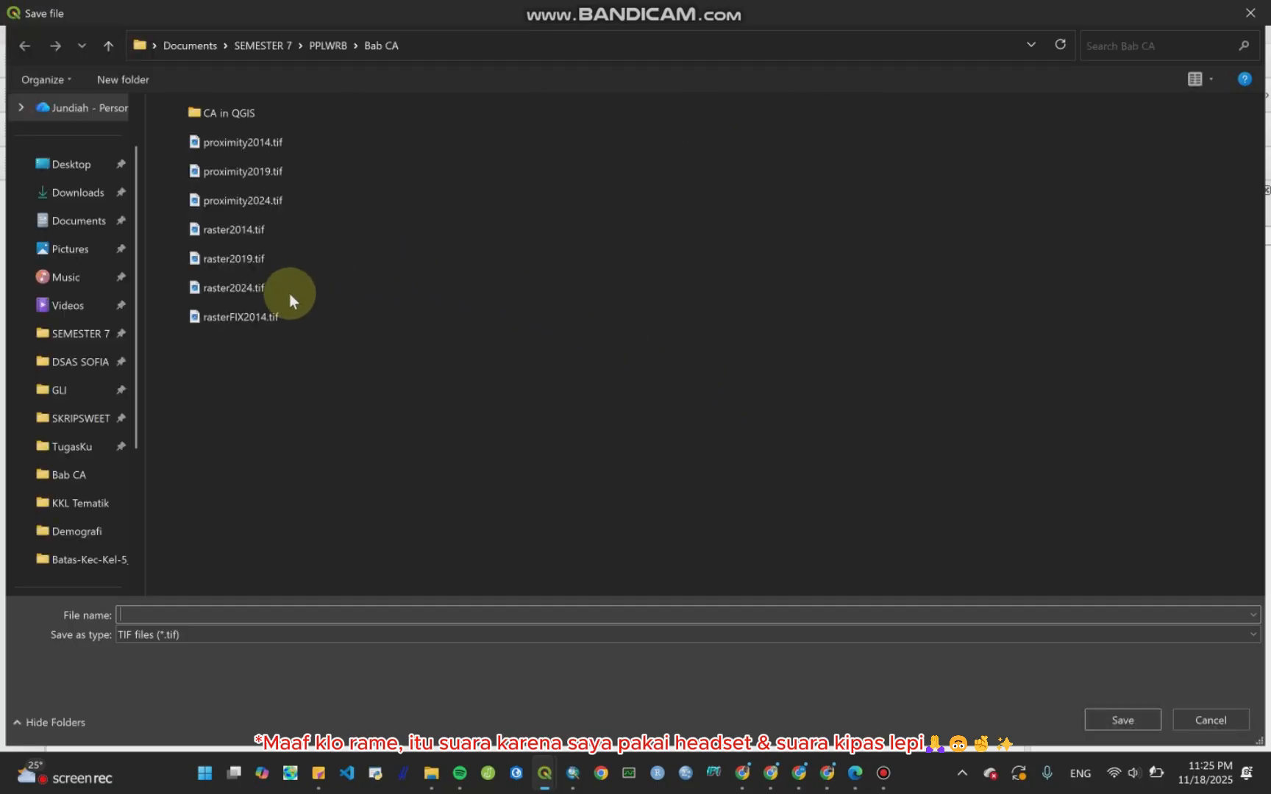
pyautogui.click(251, 312)
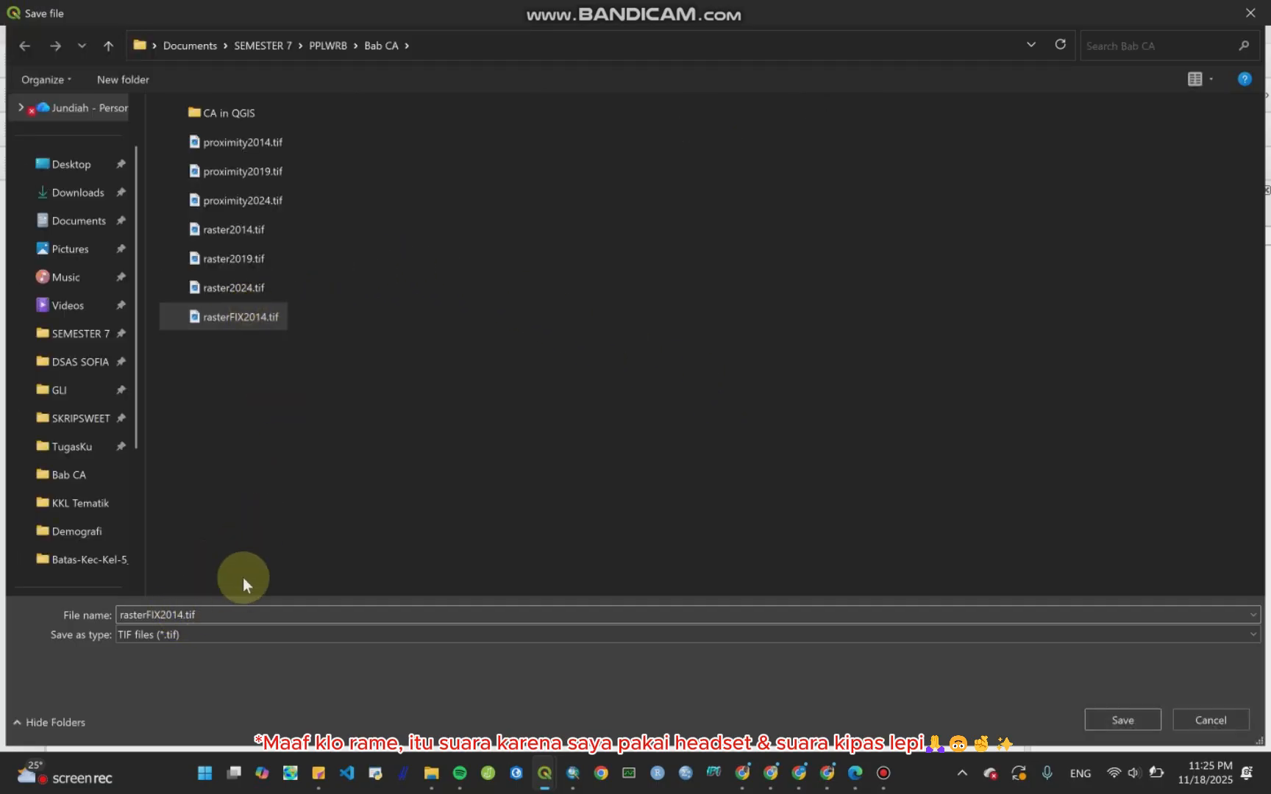
pyautogui.press('BackSpace')
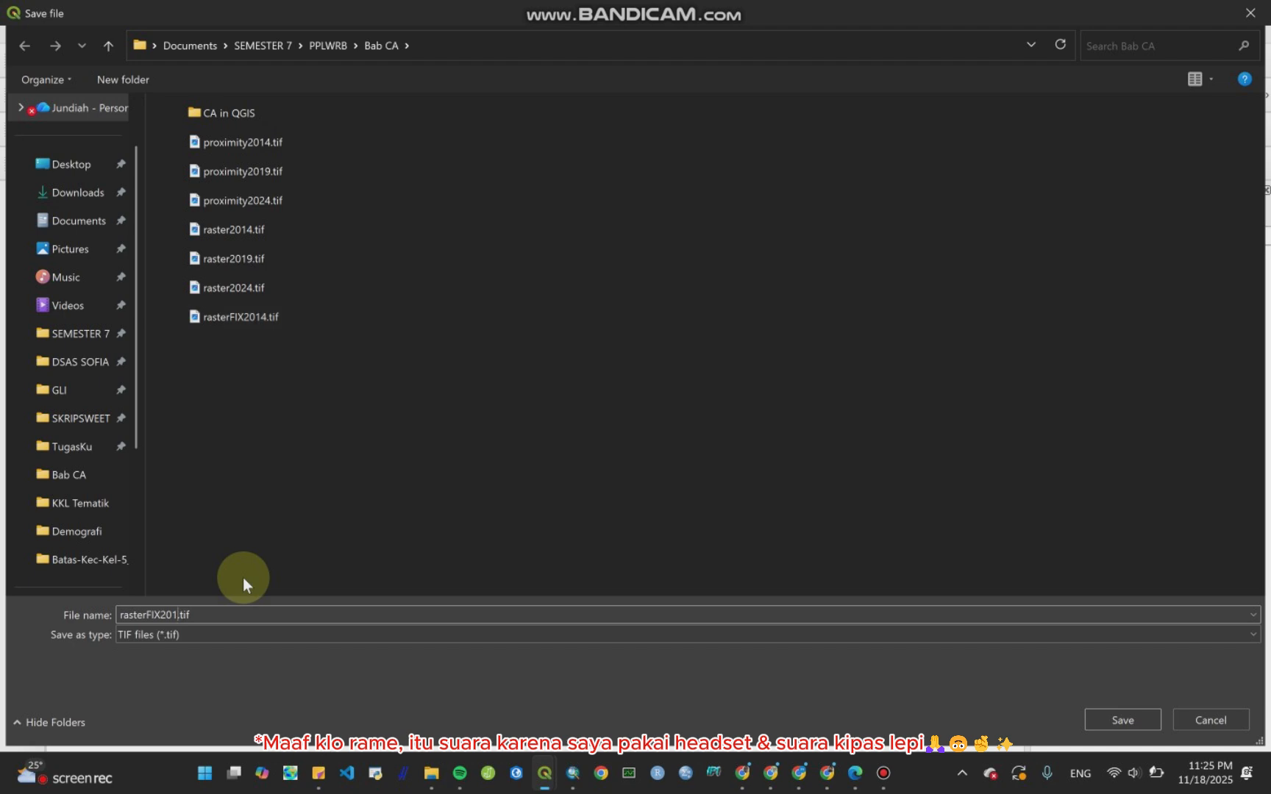
pyautogui.write('9')
pyautogui.press('Return')
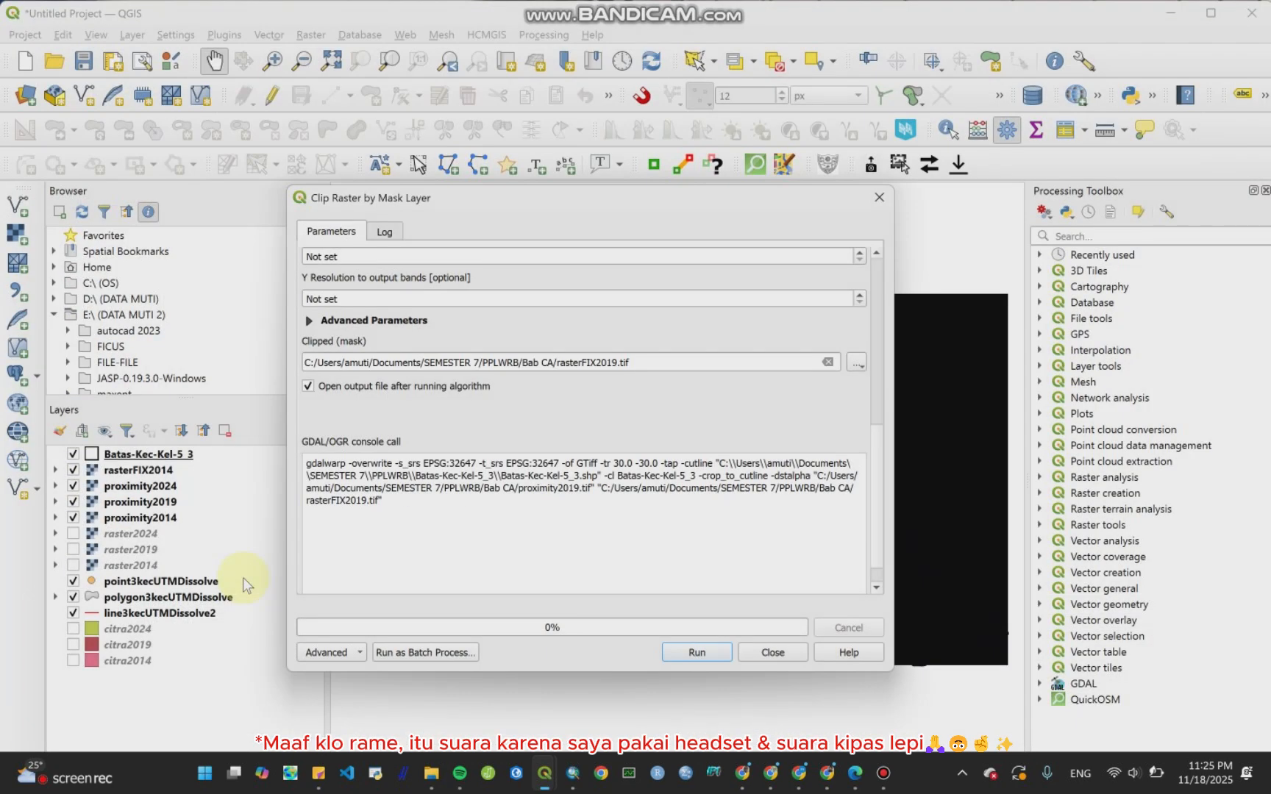
pyautogui.click(717, 657)
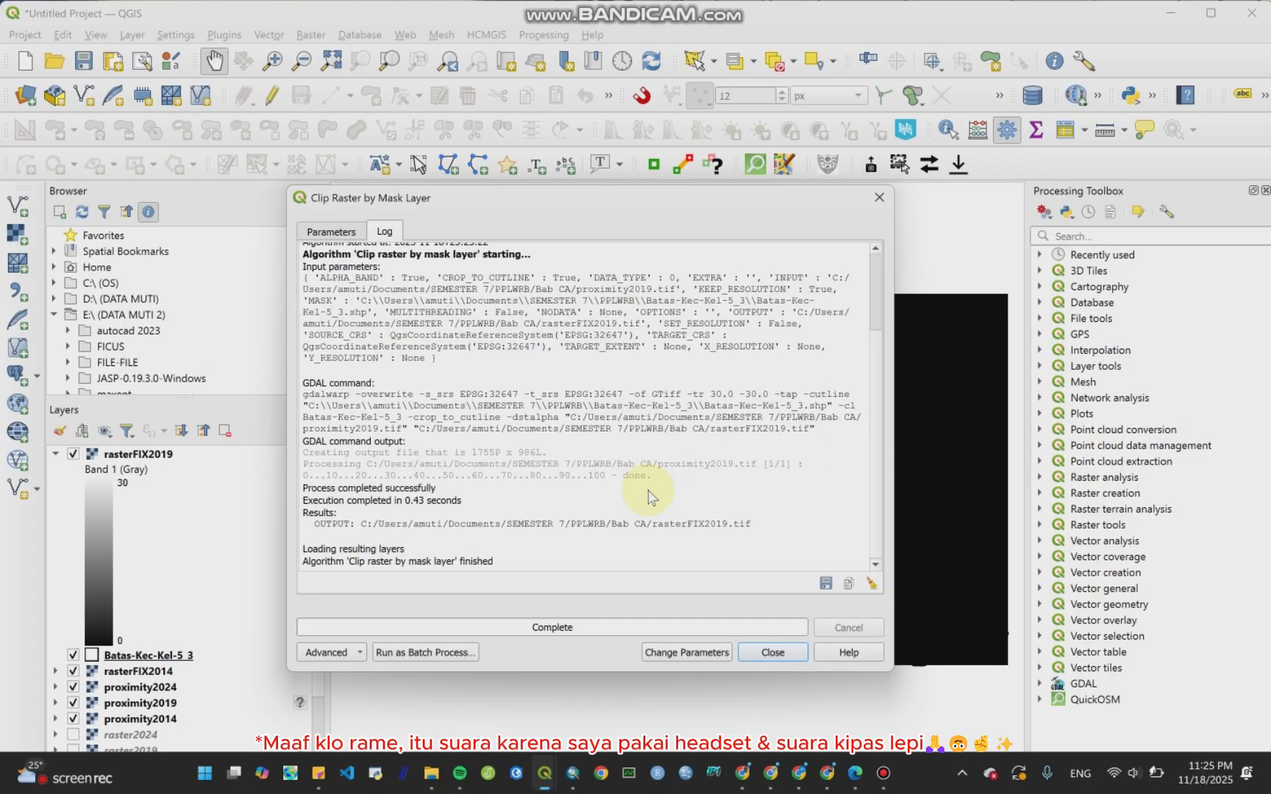
# Step: Return to the clip parameters and switch the input layer to proximity2024
pyautogui.click(331, 232)
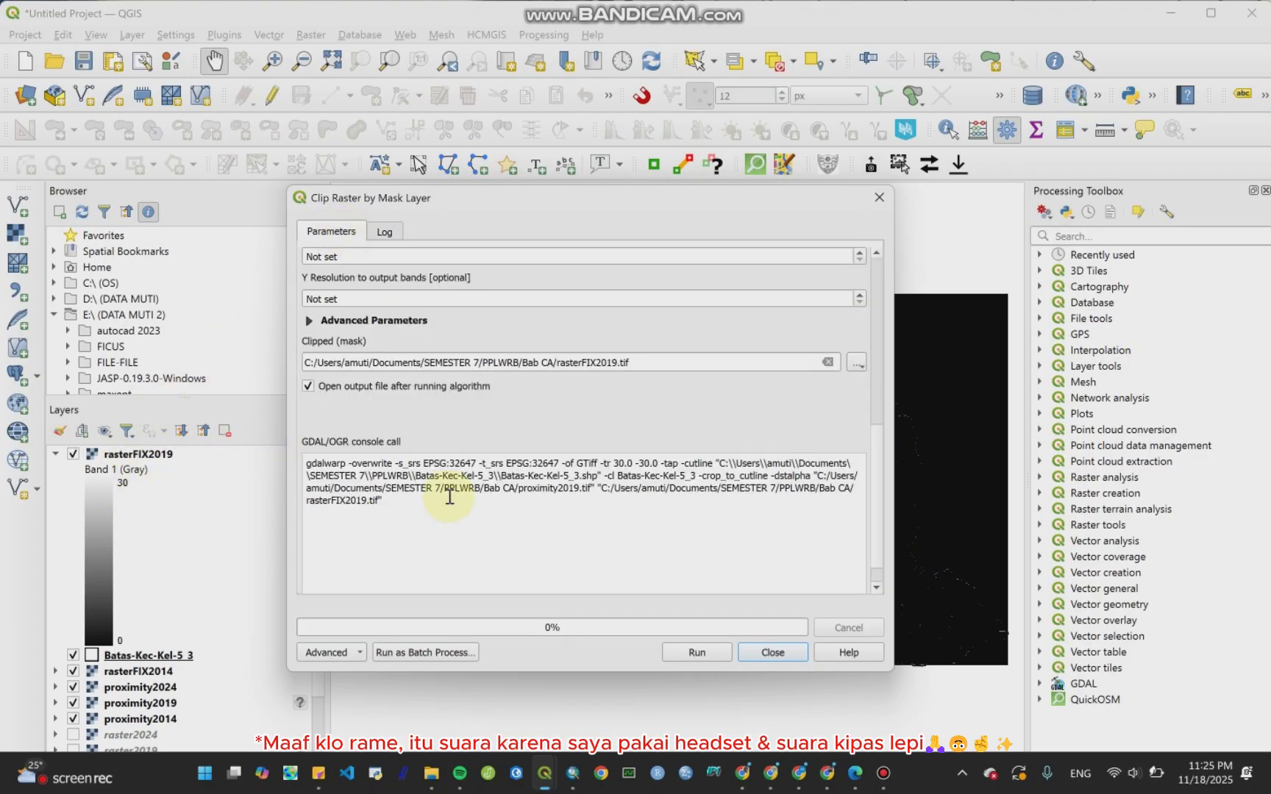
pyautogui.scroll(10, 647, 363)
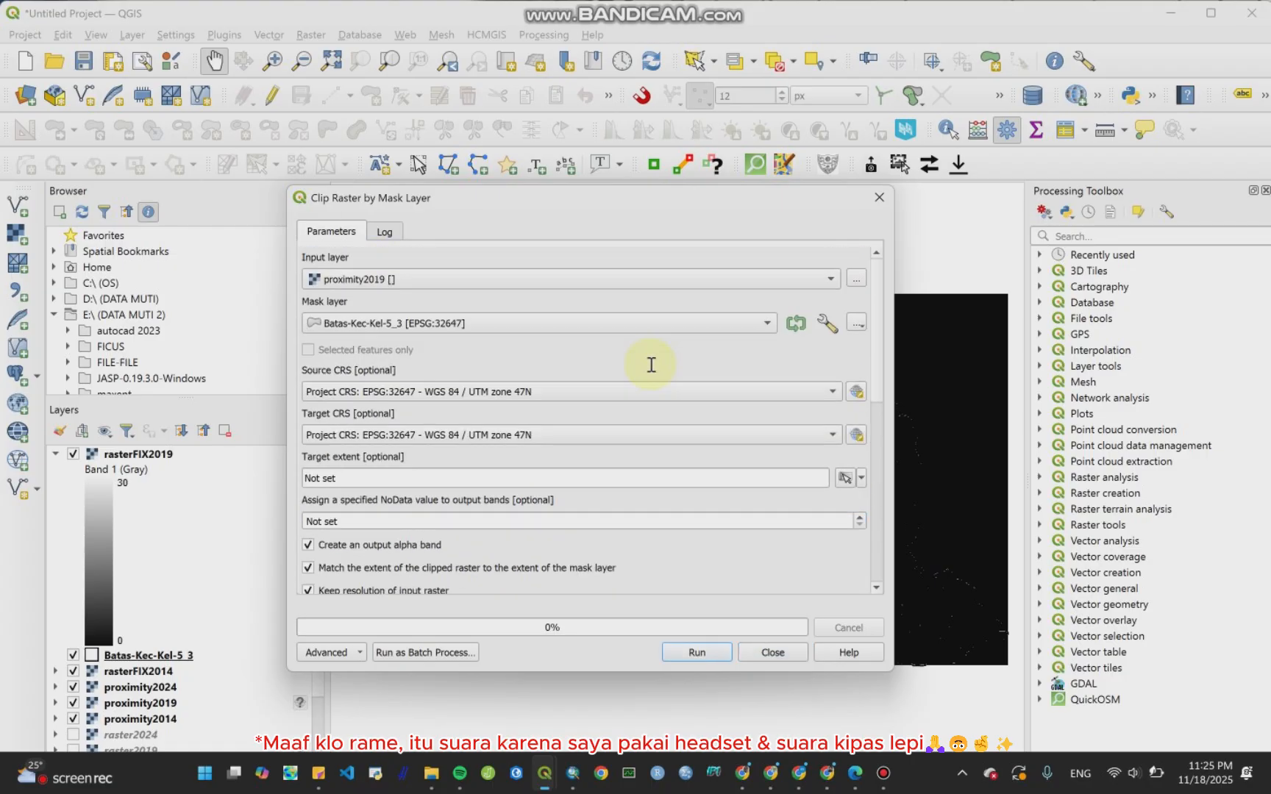
pyautogui.click(661, 283)
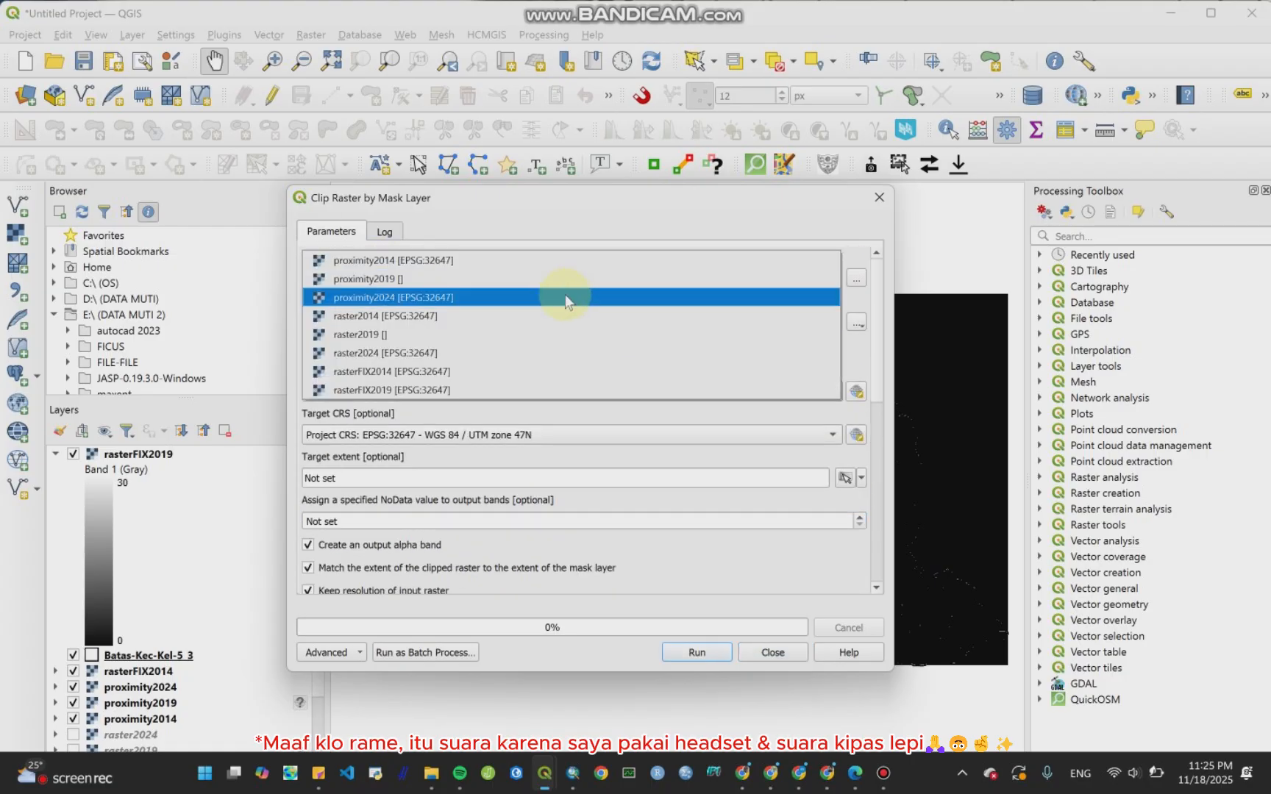
pyautogui.click(565, 297)
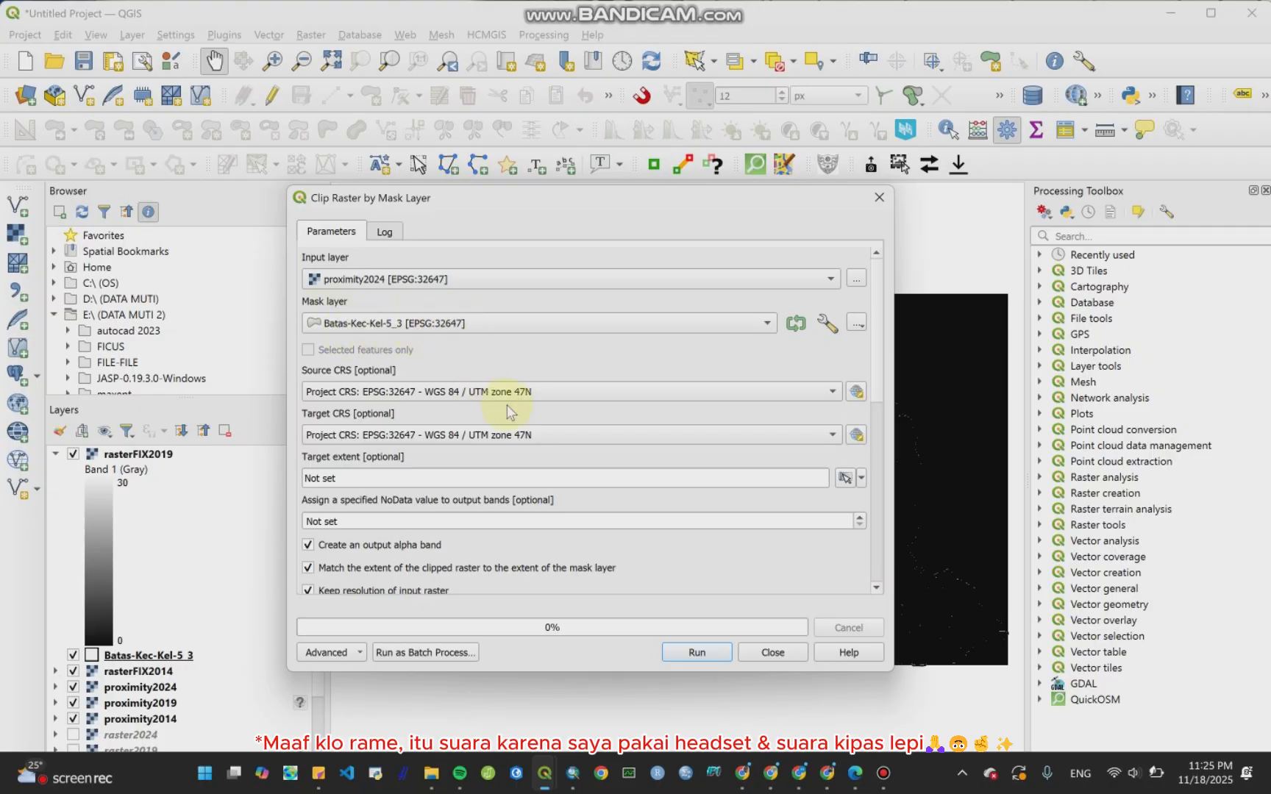
# Step: Clear the NoData value for output bands back to Not set
pyautogui.scroll(-1, 614, 406)
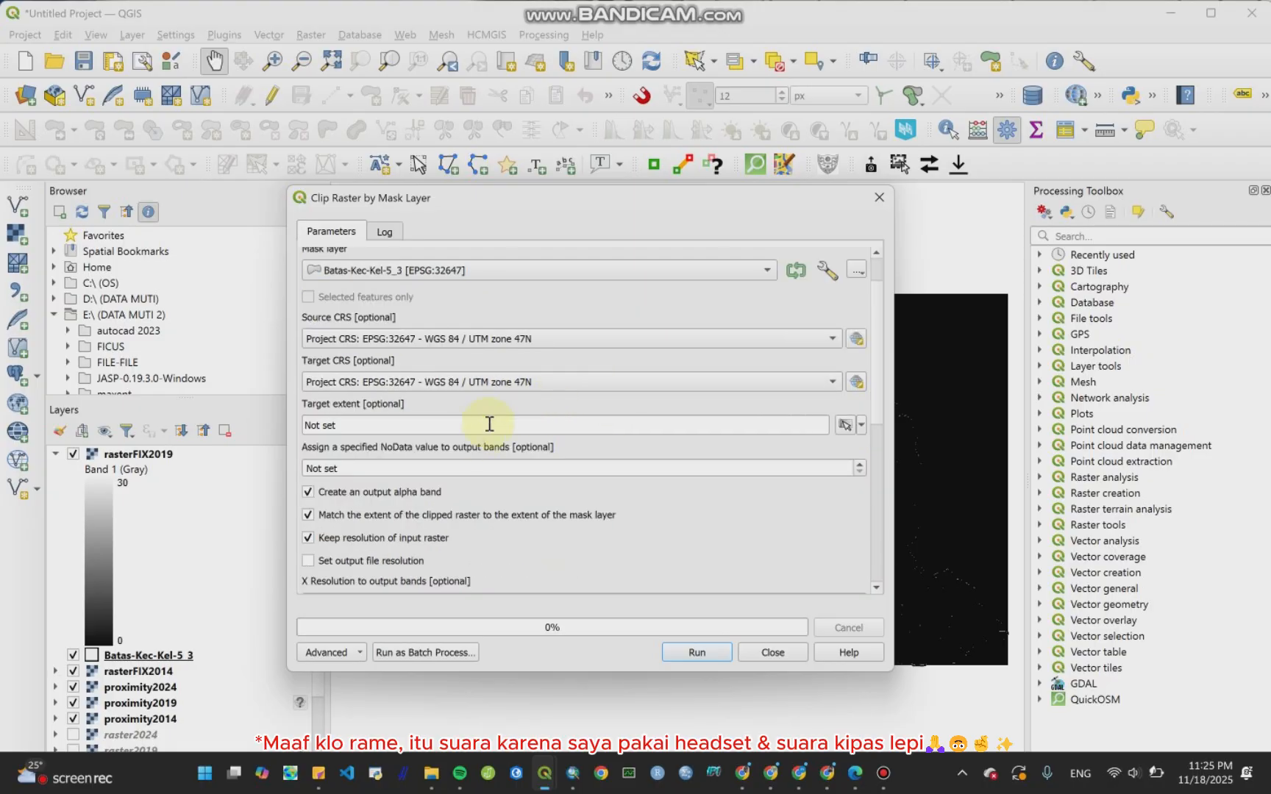
pyautogui.scroll(-1, 485, 434)
pyautogui.scroll(-1, 479, 485)
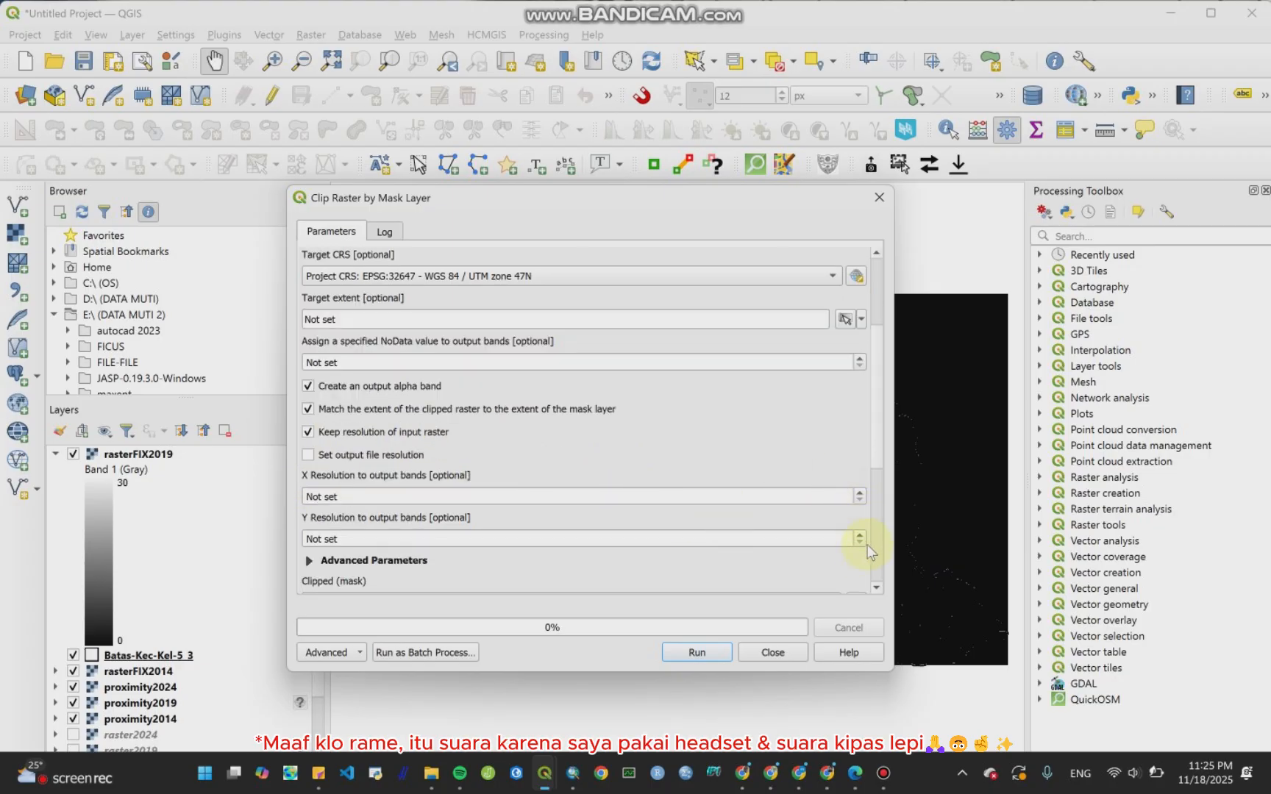
pyautogui.scroll(-3, 867, 545)
pyautogui.scroll(3, 775, 454)
pyautogui.scroll(2, 567, 364)
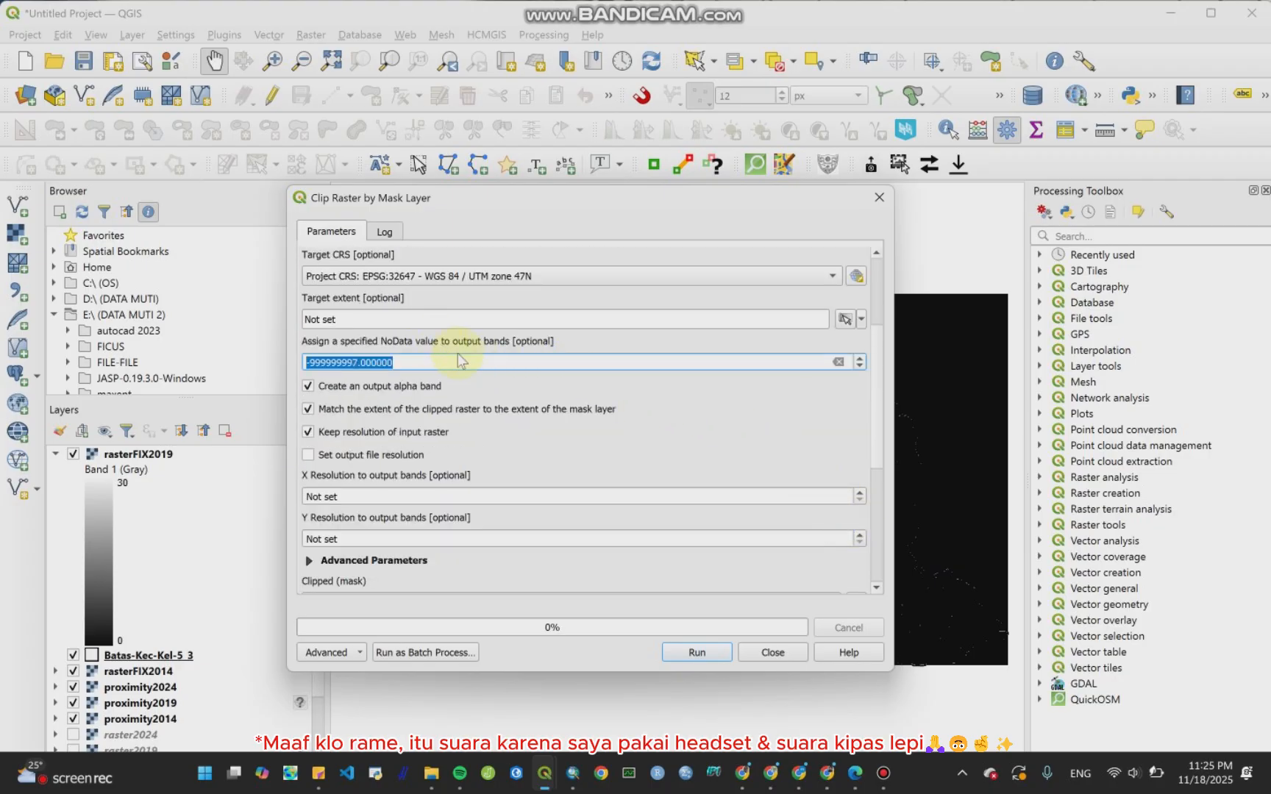
pyautogui.click(837, 361)
# Step: Rename the clipped output file to rasterFIX2024.tif
pyautogui.scroll(-3, 735, 440)
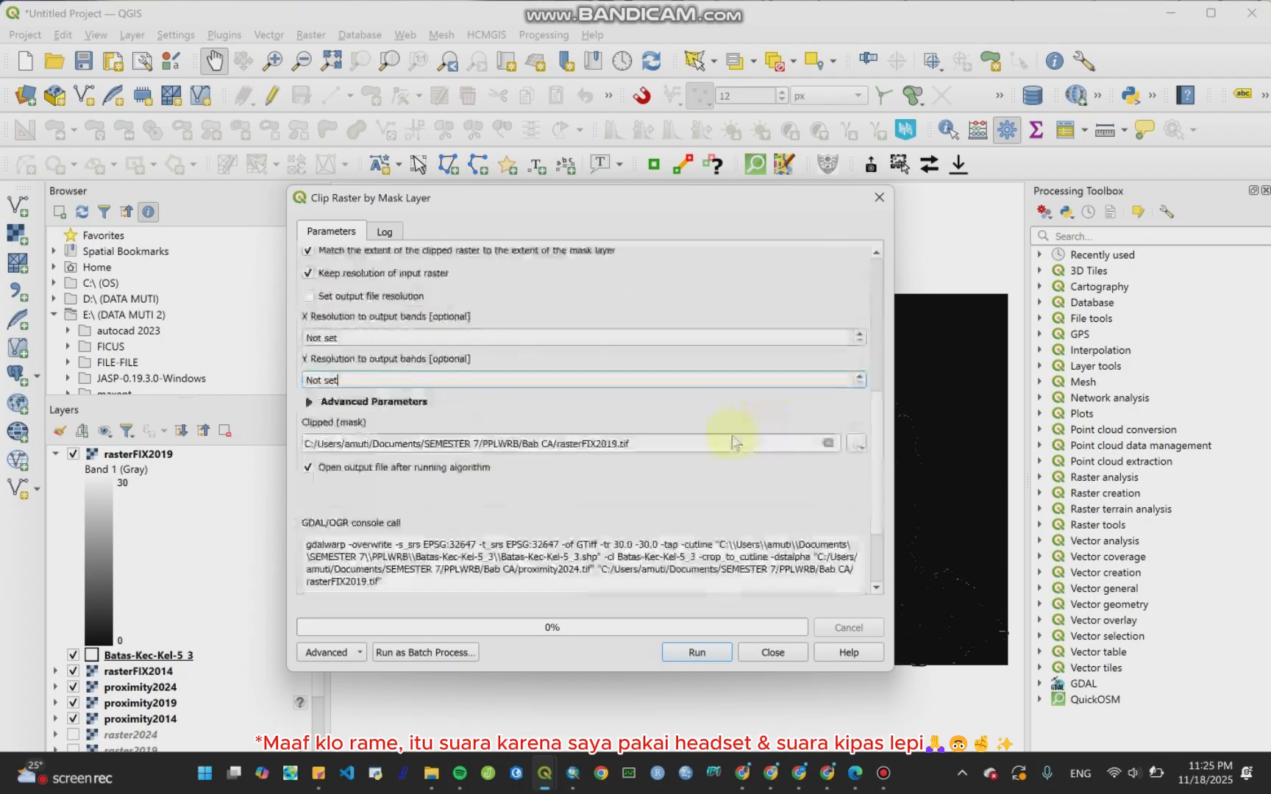
pyautogui.click(856, 444)
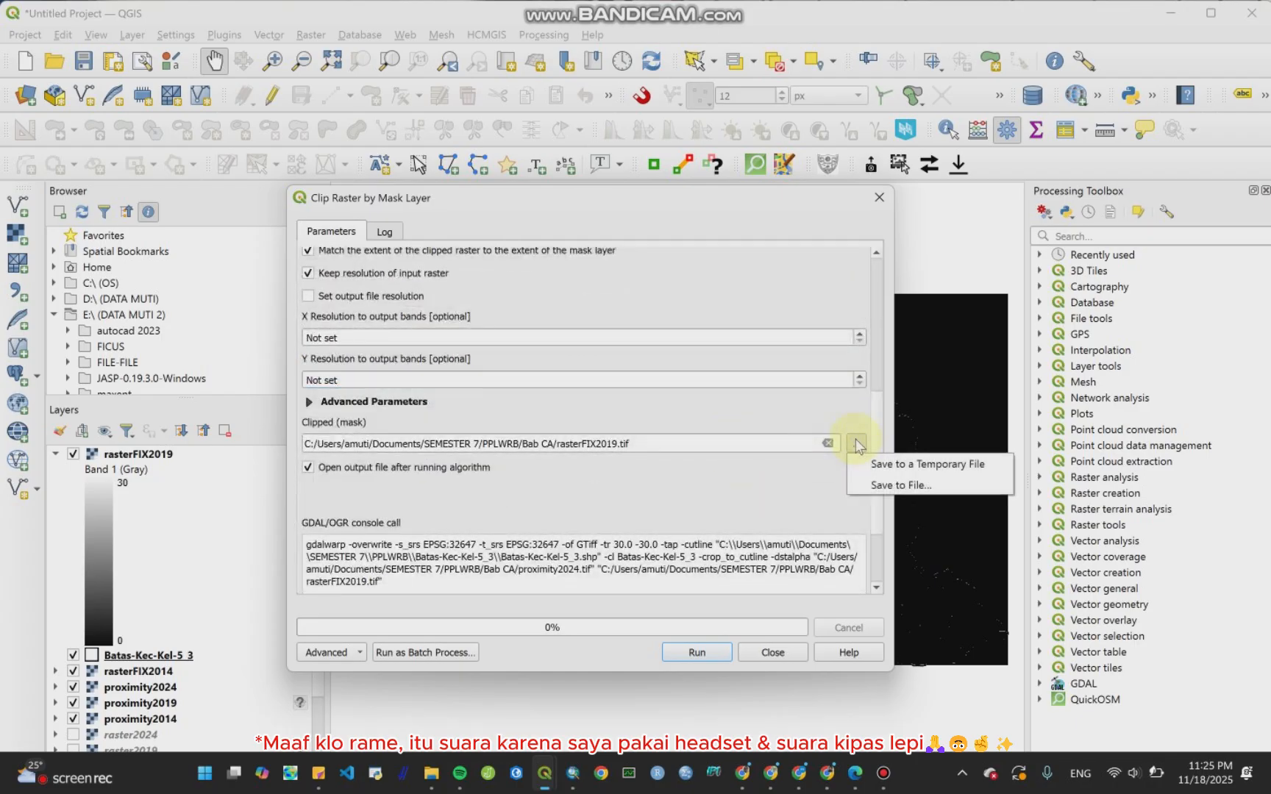
pyautogui.click(615, 445)
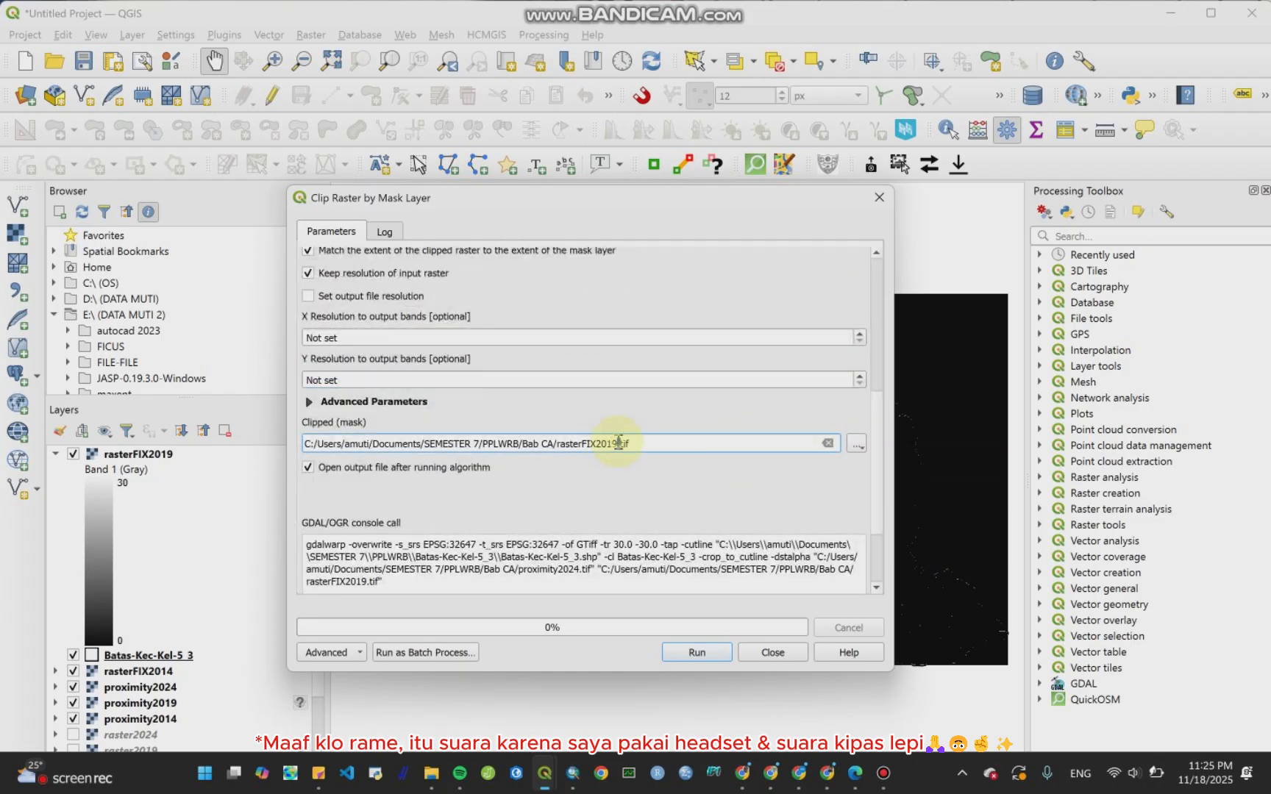
pyautogui.doubleClick(618, 443)
pyautogui.press('BackSpace')
pyautogui.press('BackSpace')
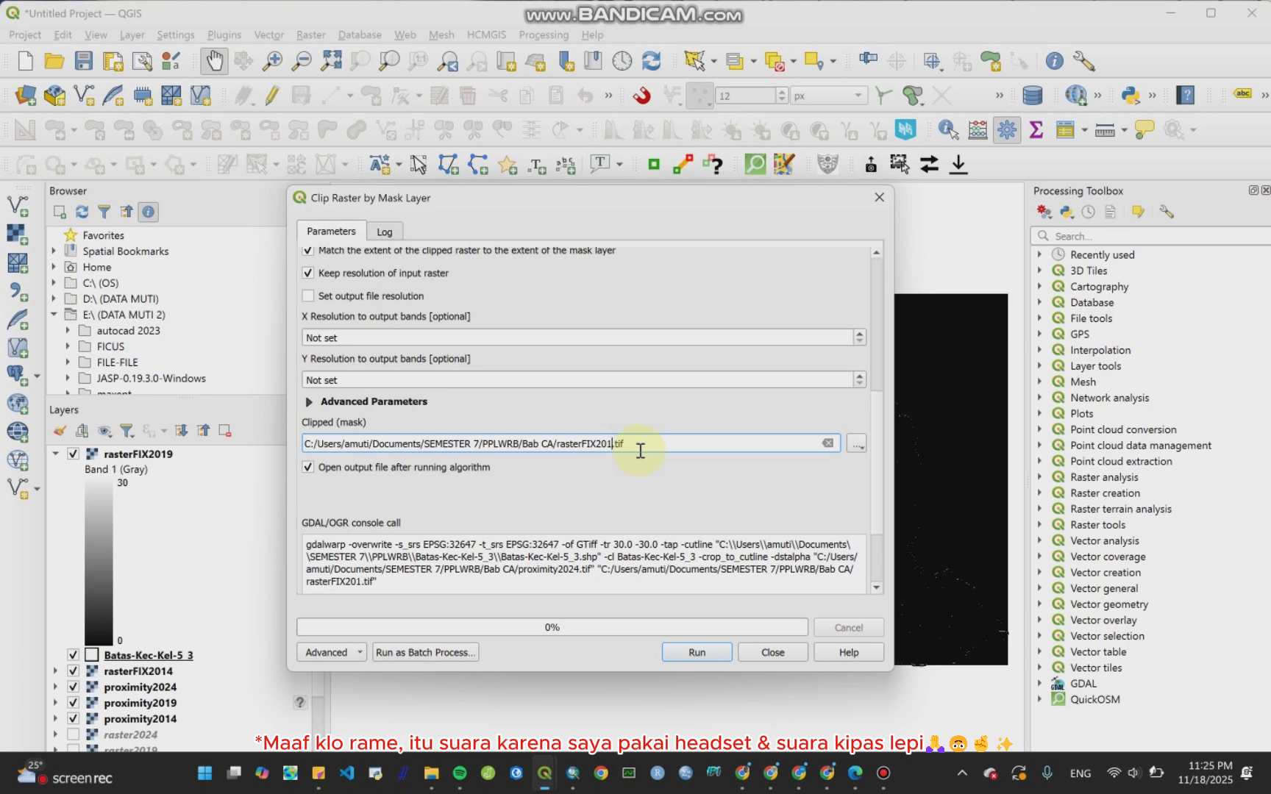
pyautogui.write('24')
# Step: Run the clip for proximity2024 and close the Clip Raster by Mask Layer dialog
pyautogui.click(687, 653)
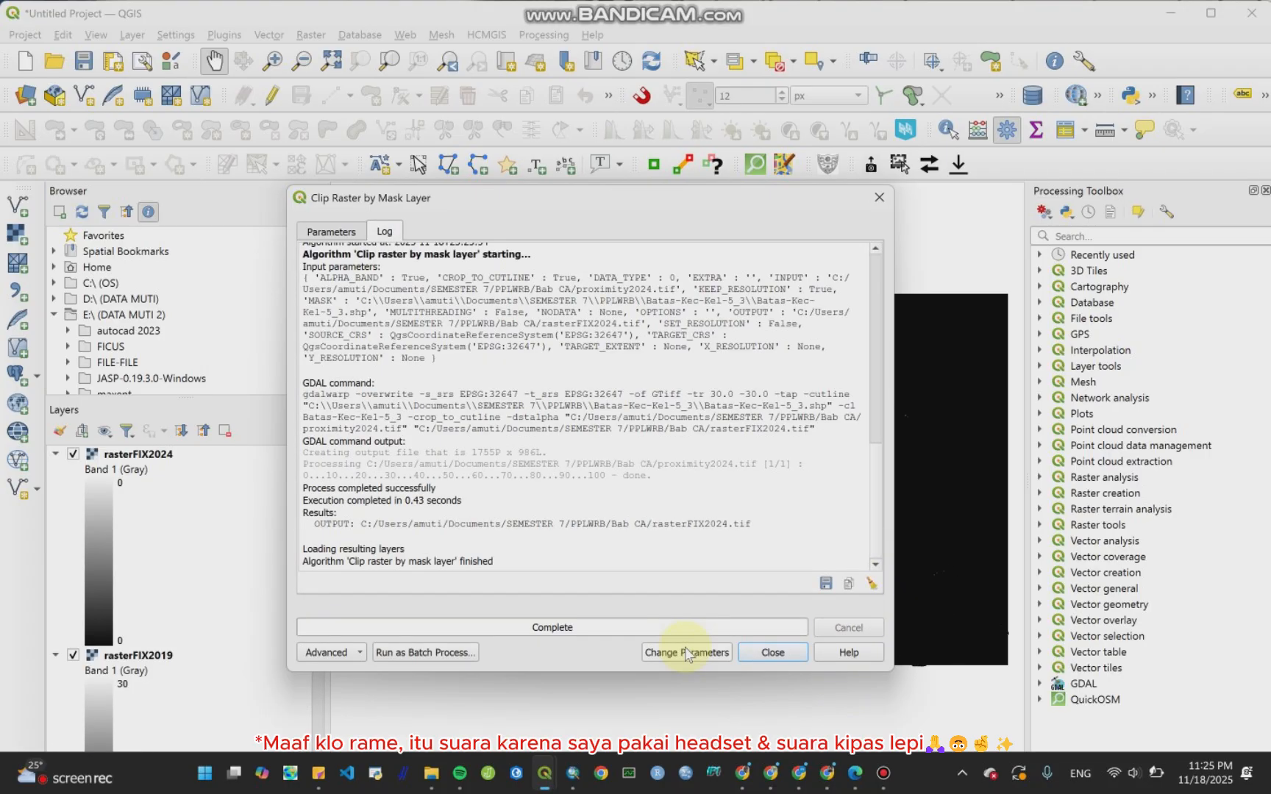
pyautogui.click(772, 652)
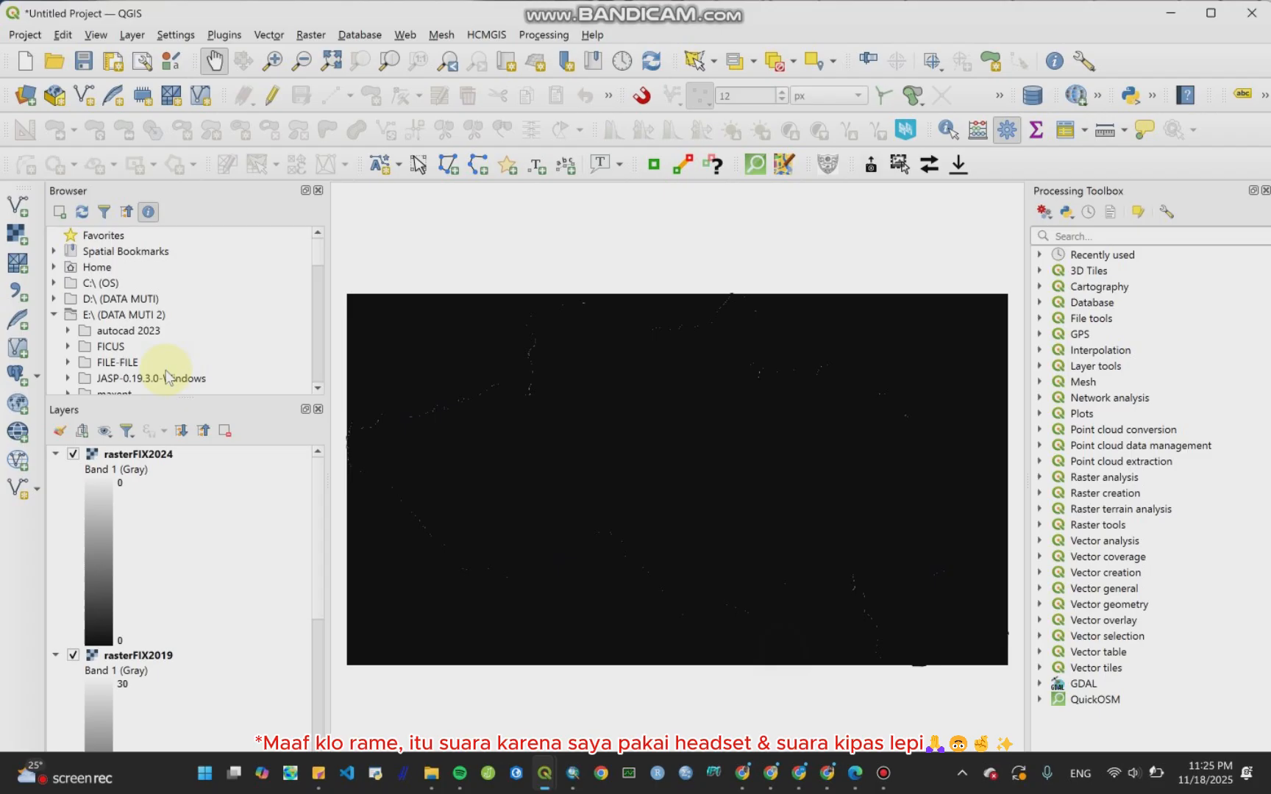
pyautogui.click(55, 453)
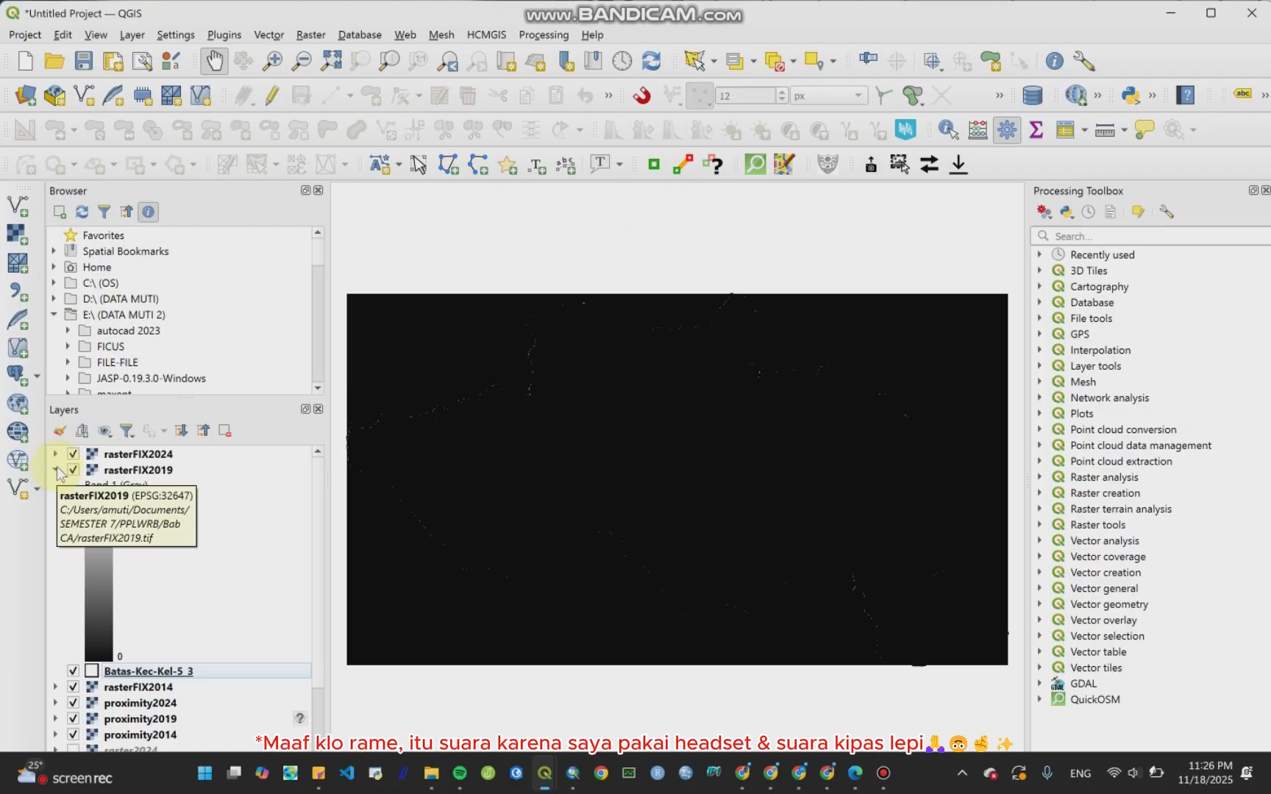
pyautogui.click(56, 454)
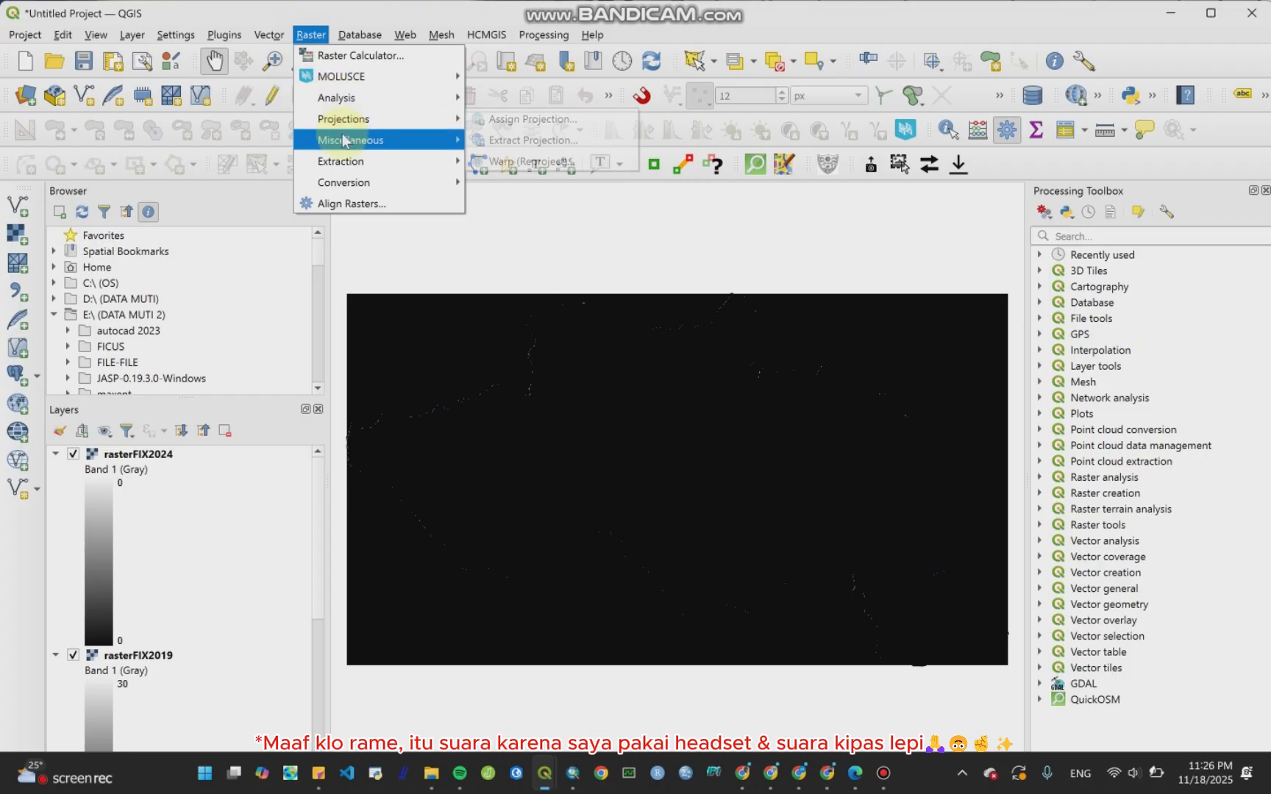
# Step: Open Clip Raster by Mask Layer again and set proximity2024 as the input layer
pyautogui.moveTo(347, 183)
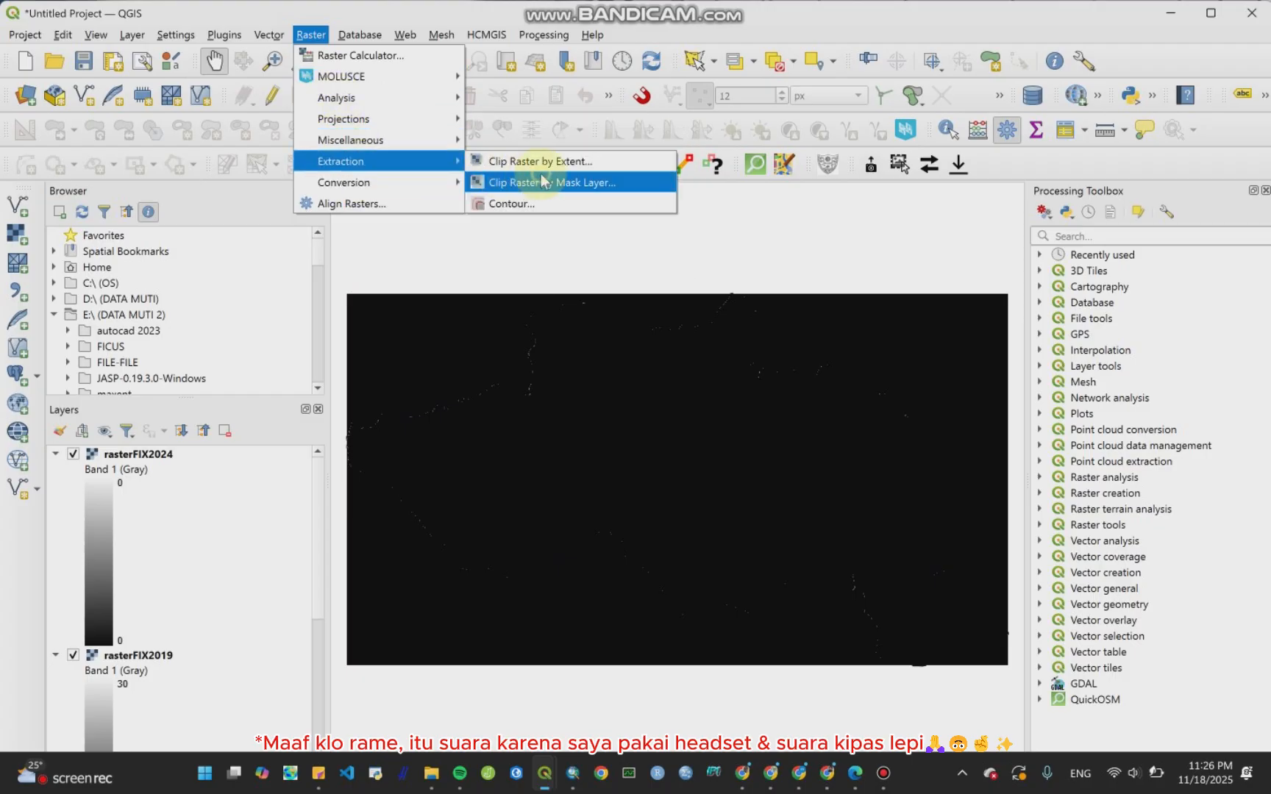
pyautogui.click(543, 181)
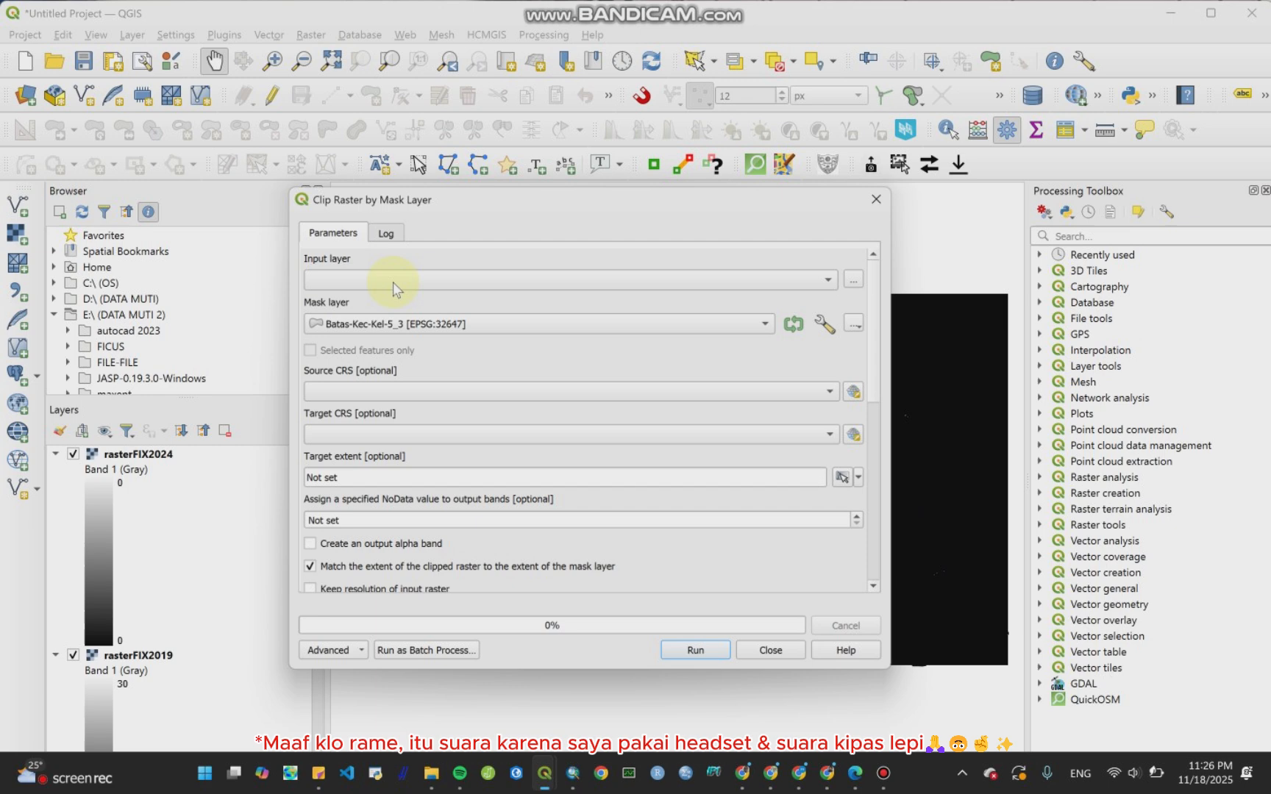
pyautogui.click(823, 279)
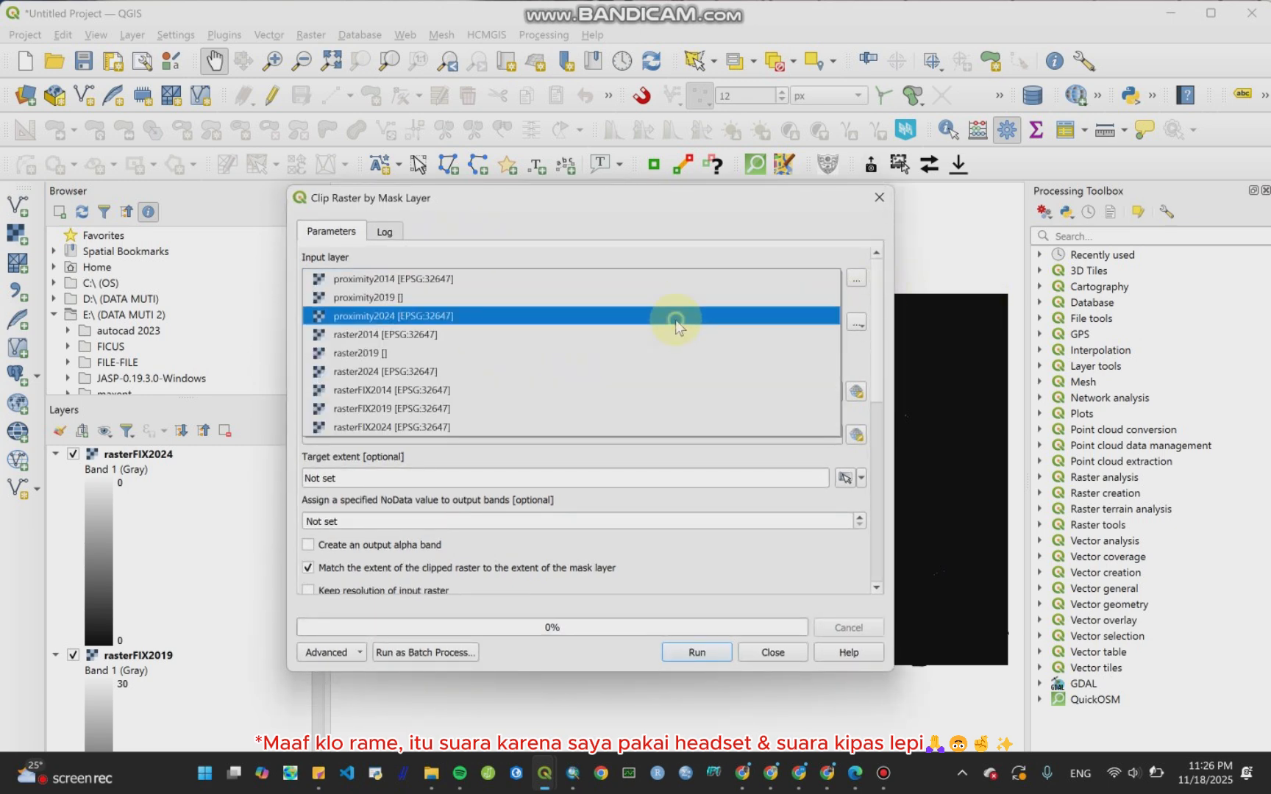
pyautogui.click(676, 322)
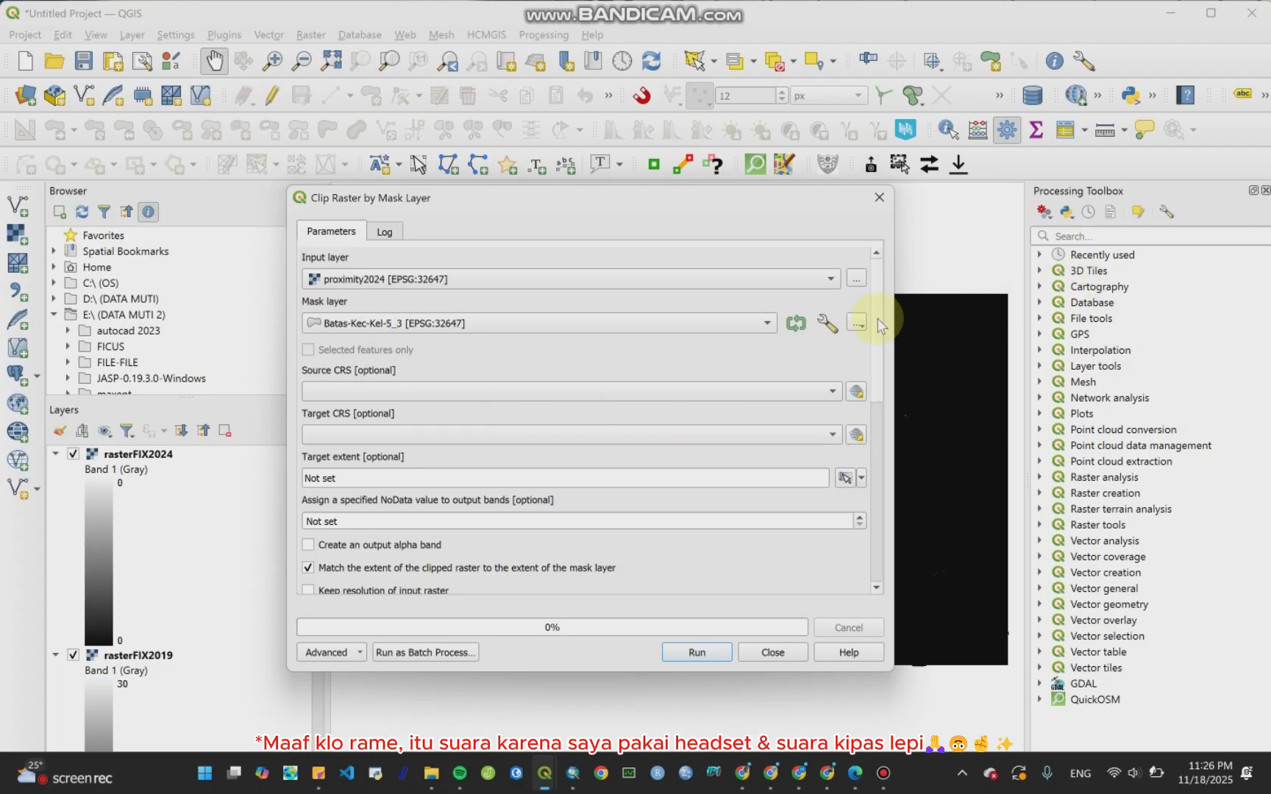
# Step: Enable creating an output alpha band and keeping the resolution of the input raster
pyautogui.scroll(-1, 883, 346)
pyautogui.scroll(-5, 865, 338)
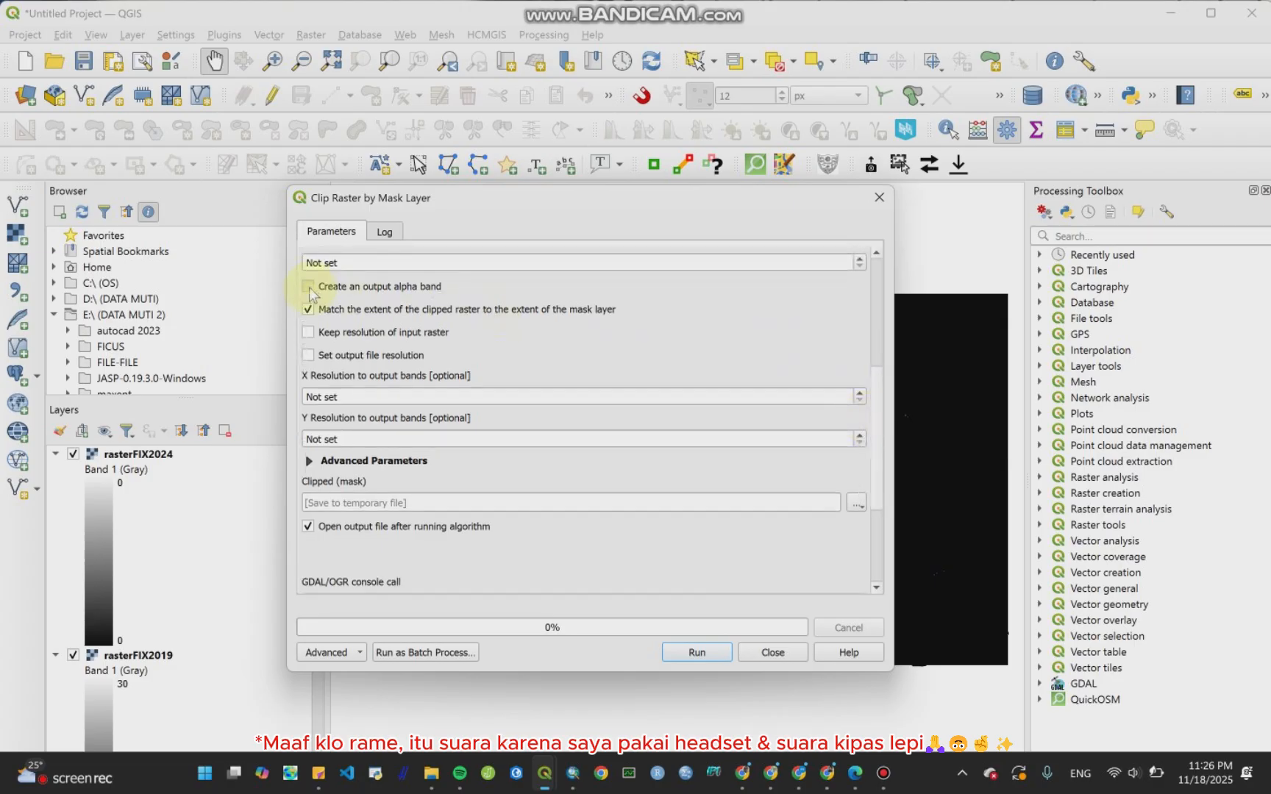
pyautogui.click(309, 288)
pyautogui.click(310, 333)
# Step: Try to run the clip with the output saved to file as rasterFIX2024.tif
pyautogui.click(856, 504)
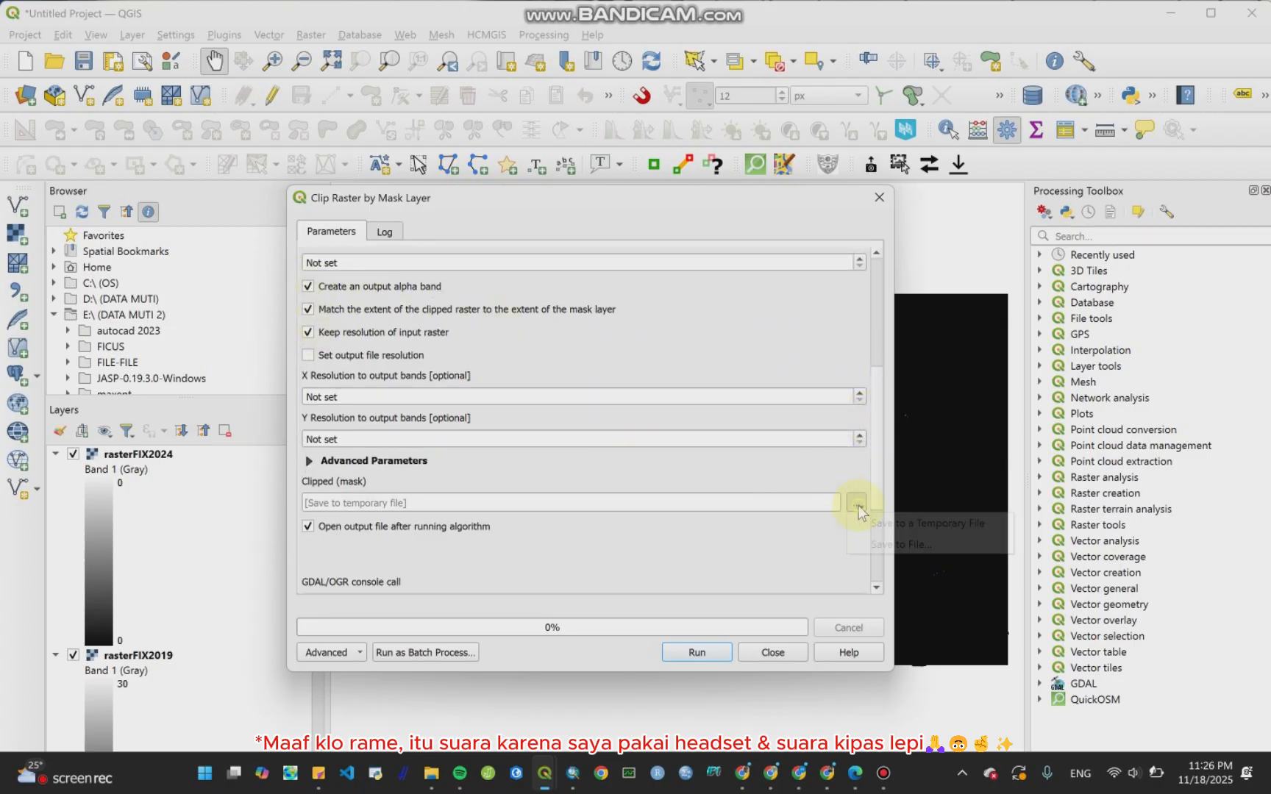
pyautogui.click(874, 542)
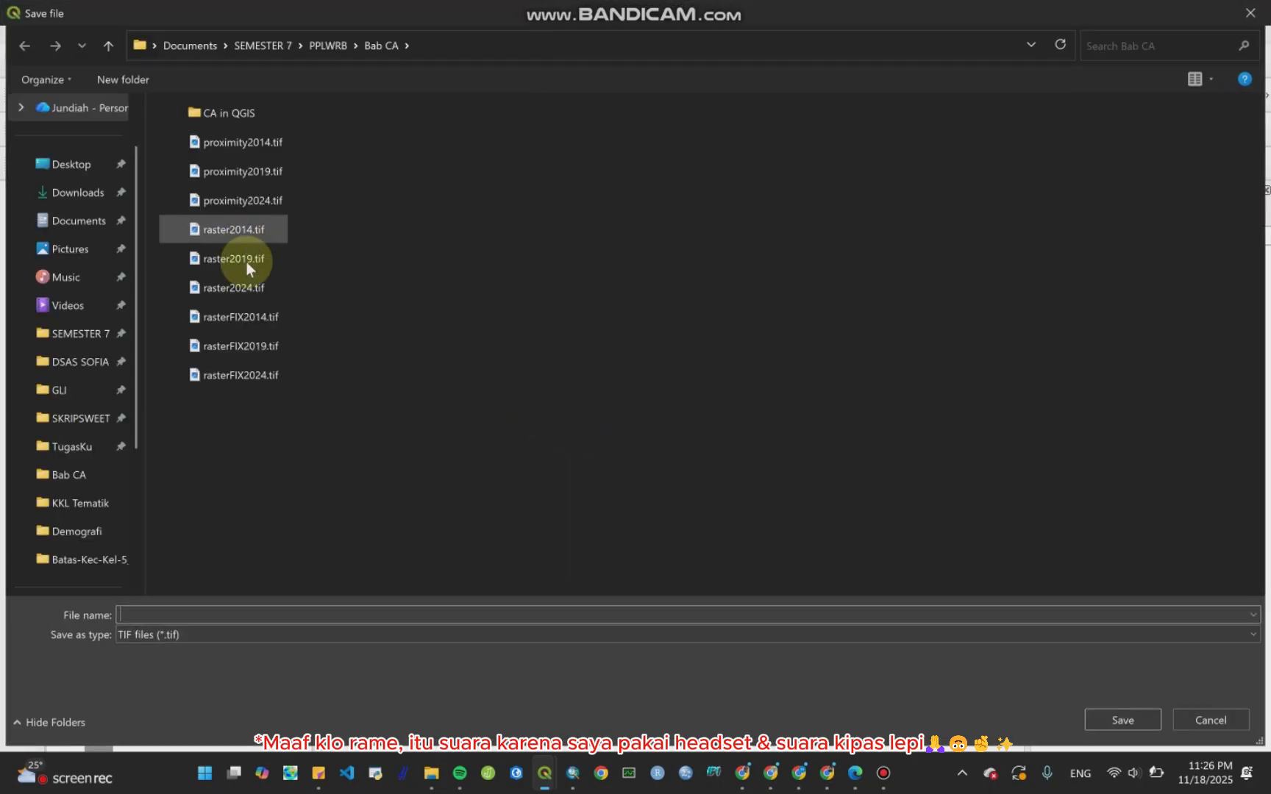
pyautogui.click(269, 373)
pyautogui.click(1142, 719)
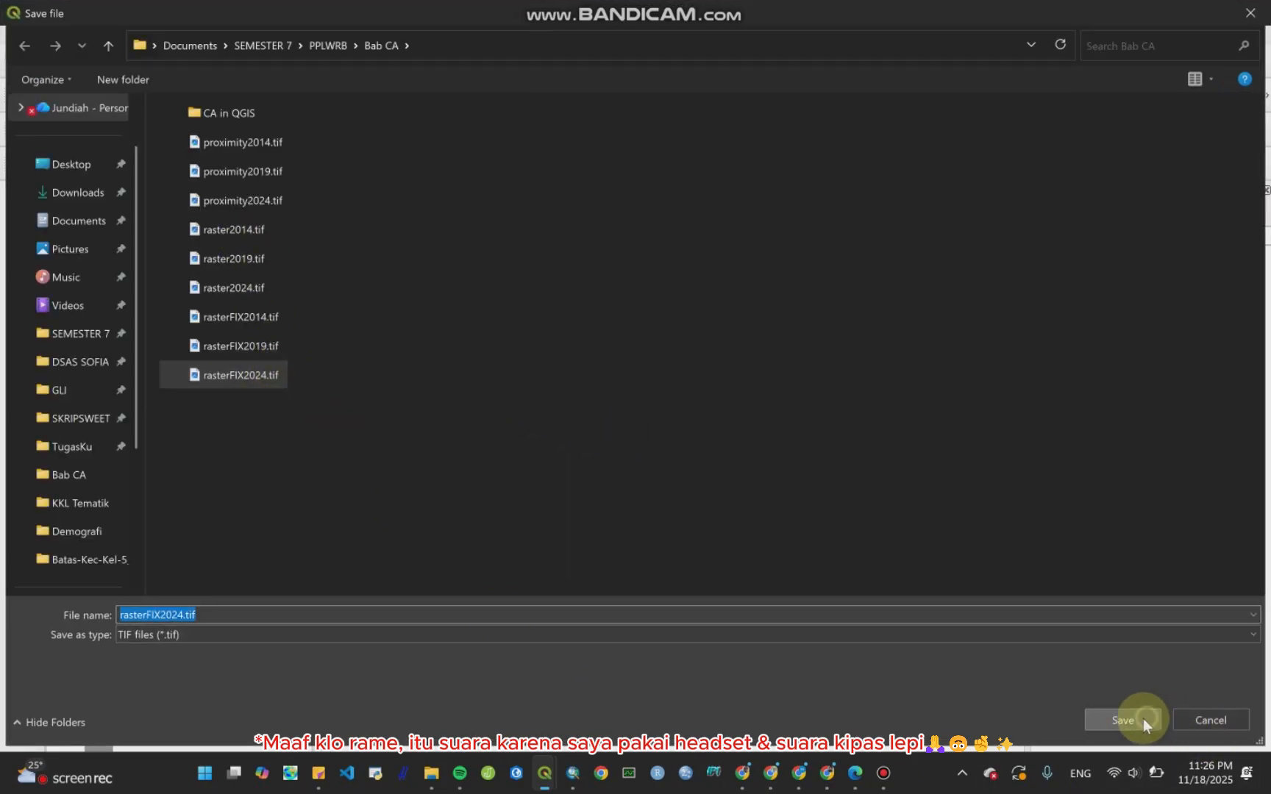
pyautogui.click(680, 388)
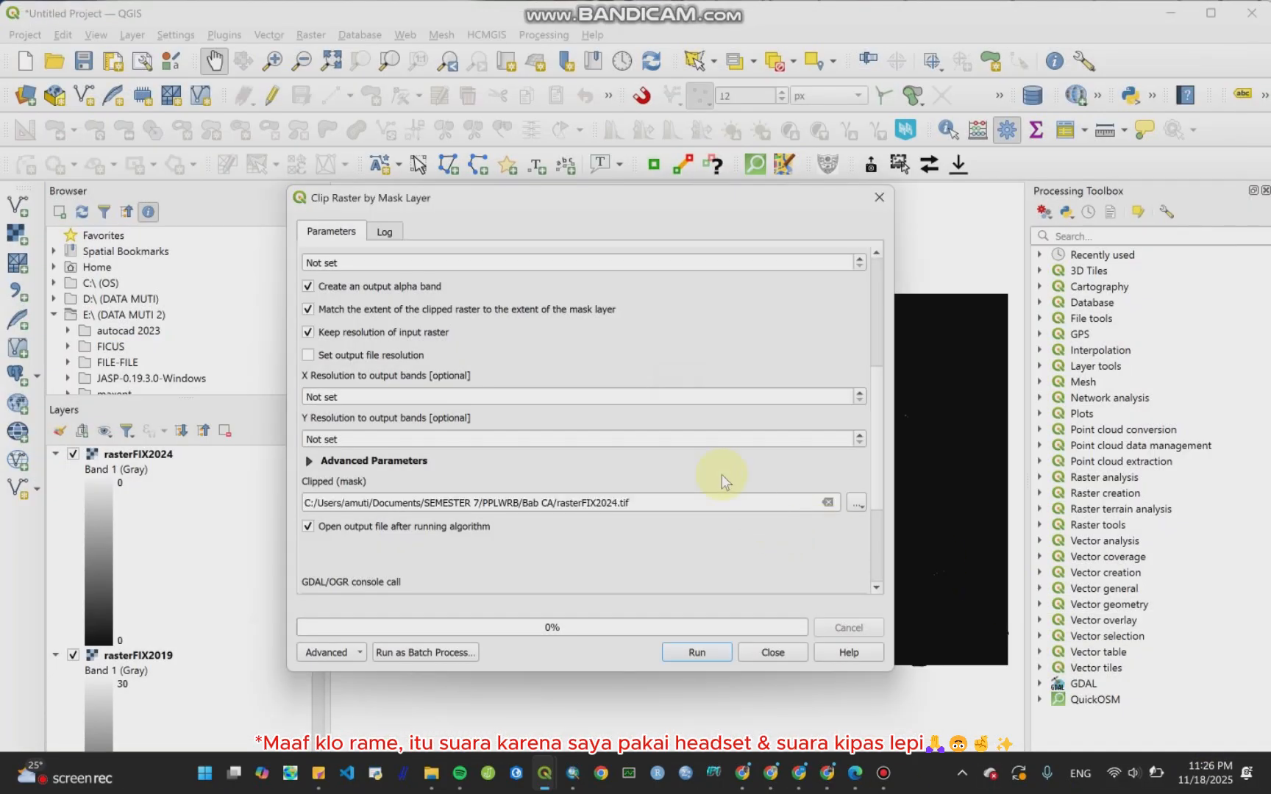
pyautogui.click(697, 653)
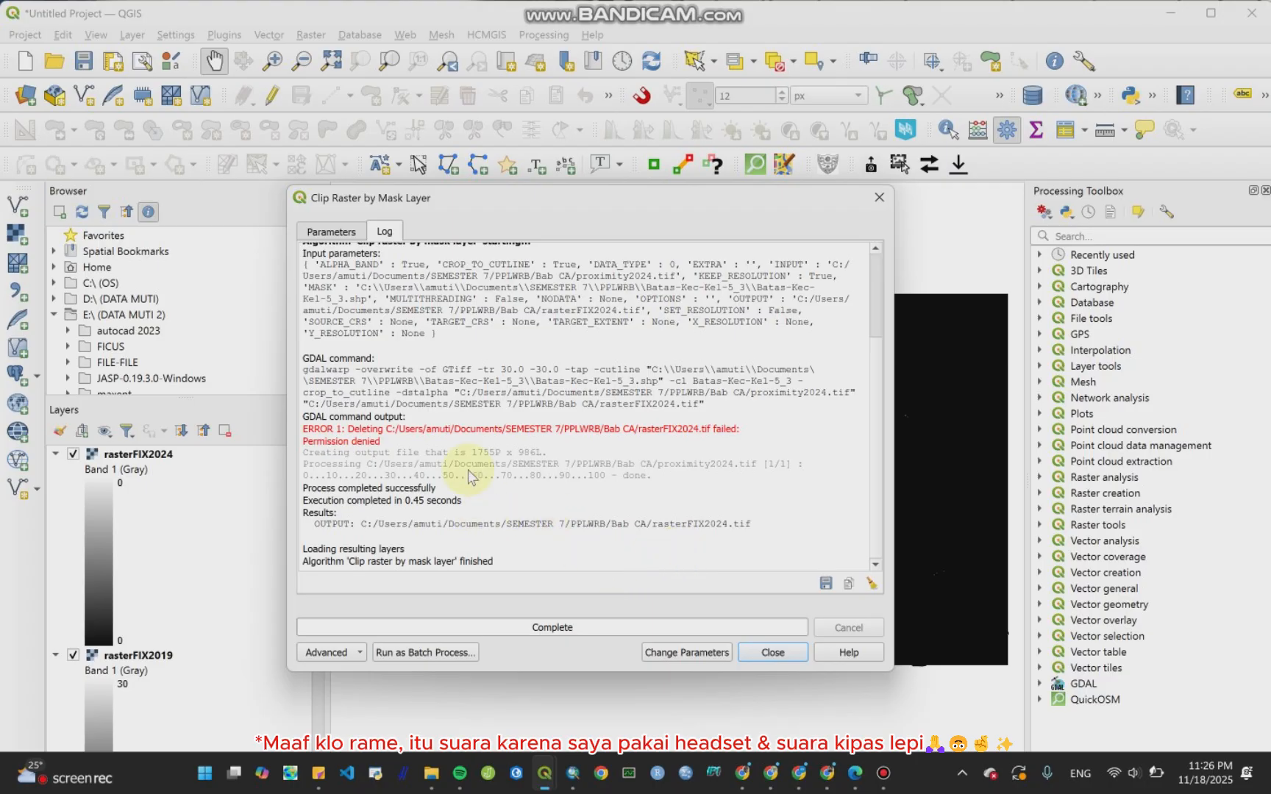
# Step: Rename the output file to rasterFIX2024-2.tif, rerun the clip and close the dialog
pyautogui.click(340, 232)
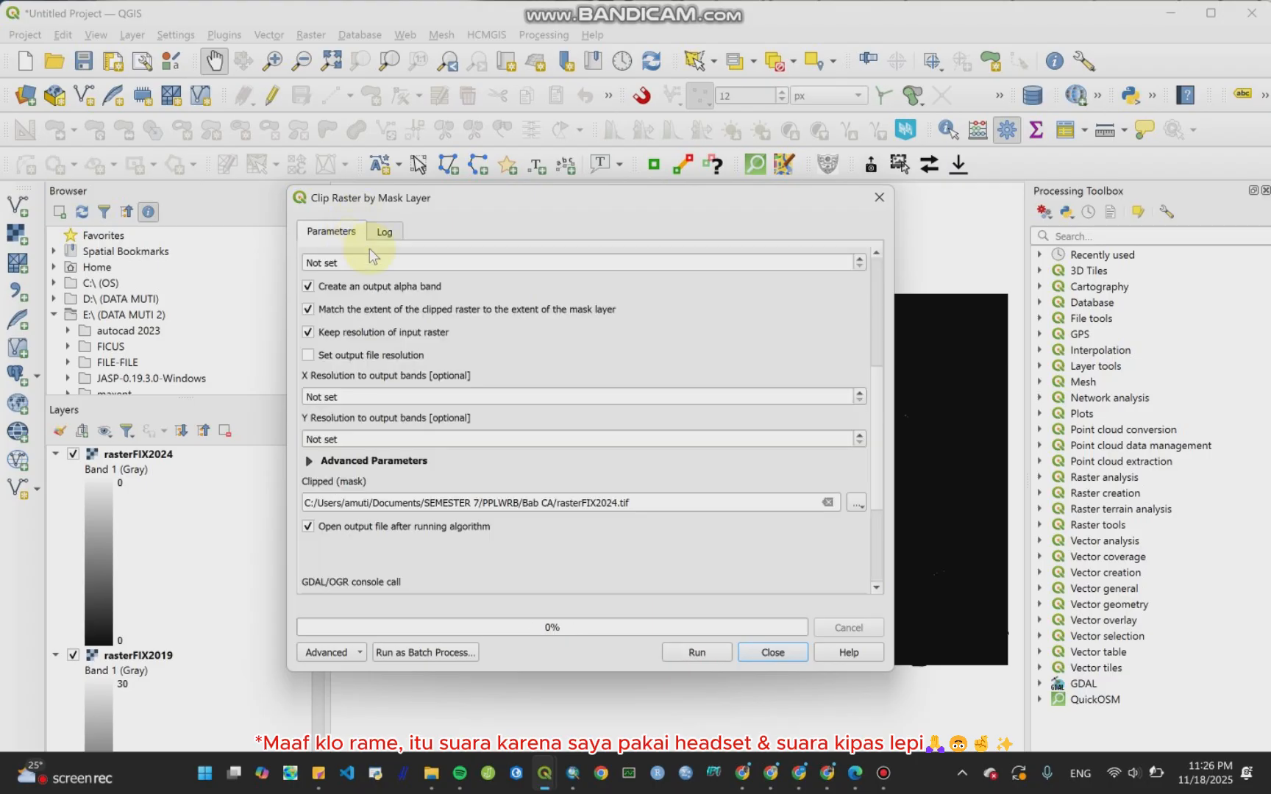
pyautogui.click(619, 503)
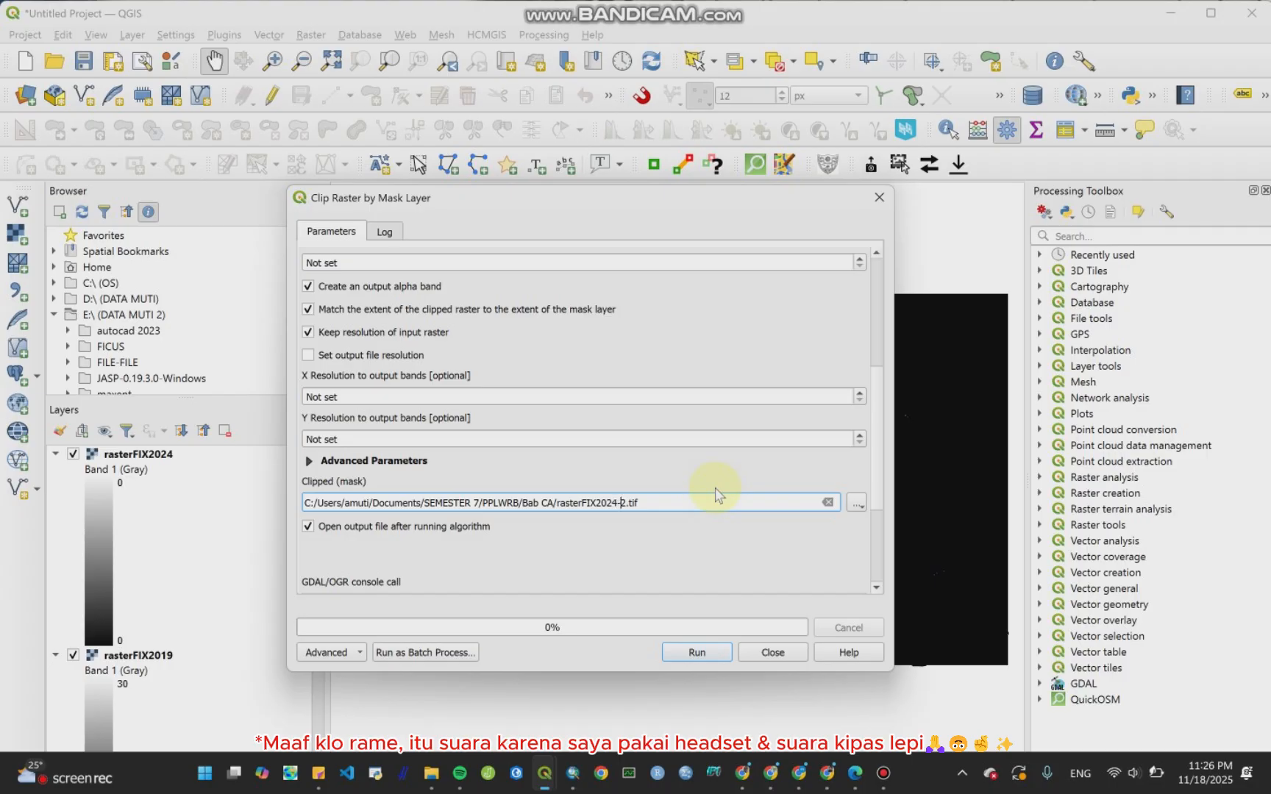
pyautogui.click(698, 655)
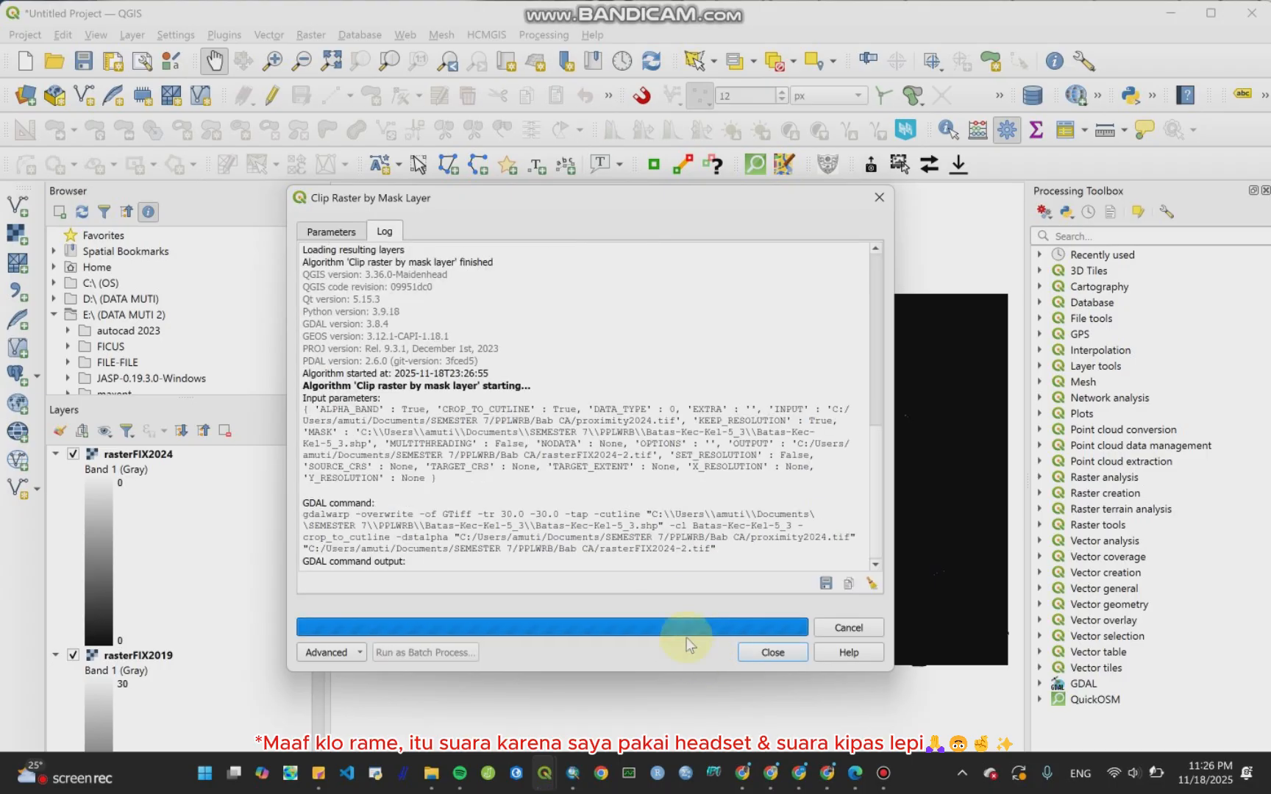
pyautogui.click(795, 659)
# Step: Remove the rasterFIX2024-2 layer from the project
pyautogui.scroll(-2, 136, 629)
pyautogui.scroll(3, 136, 625)
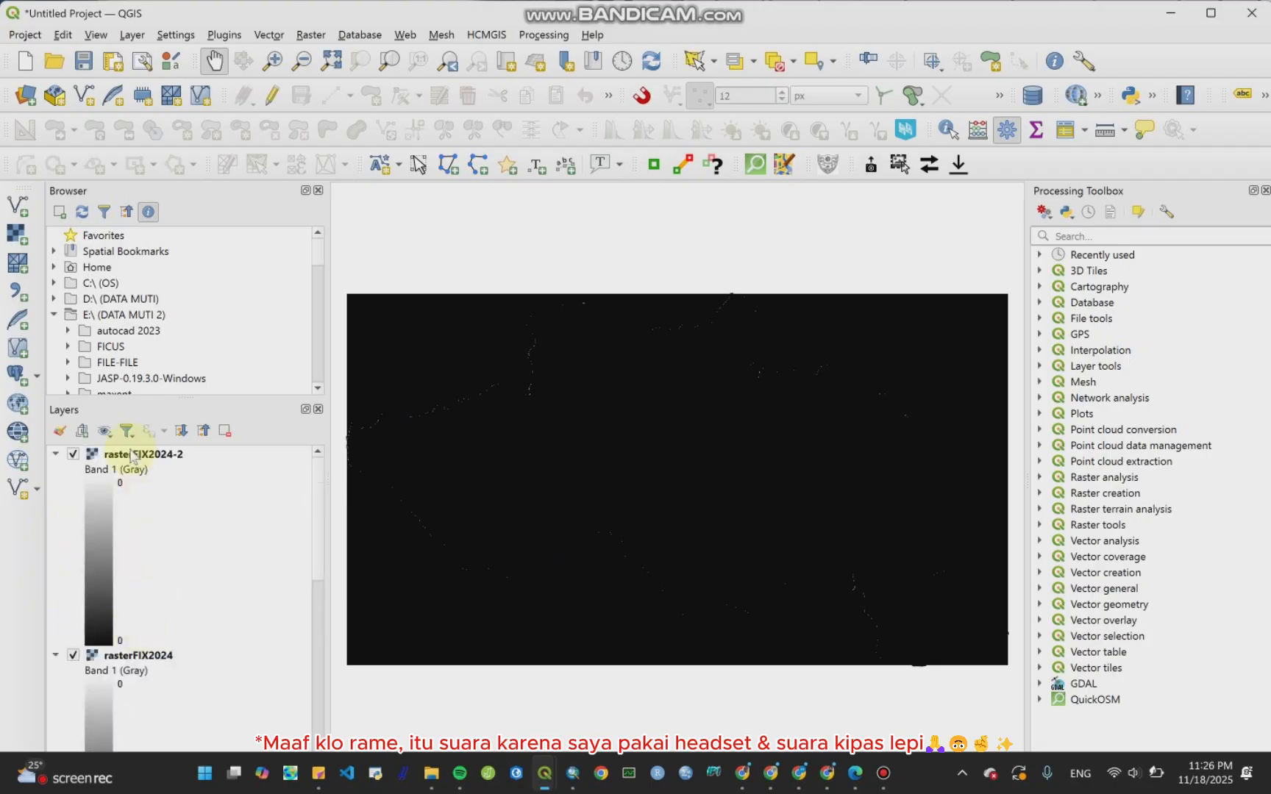
pyautogui.click(123, 455)
pyautogui.rightClick(124, 457)
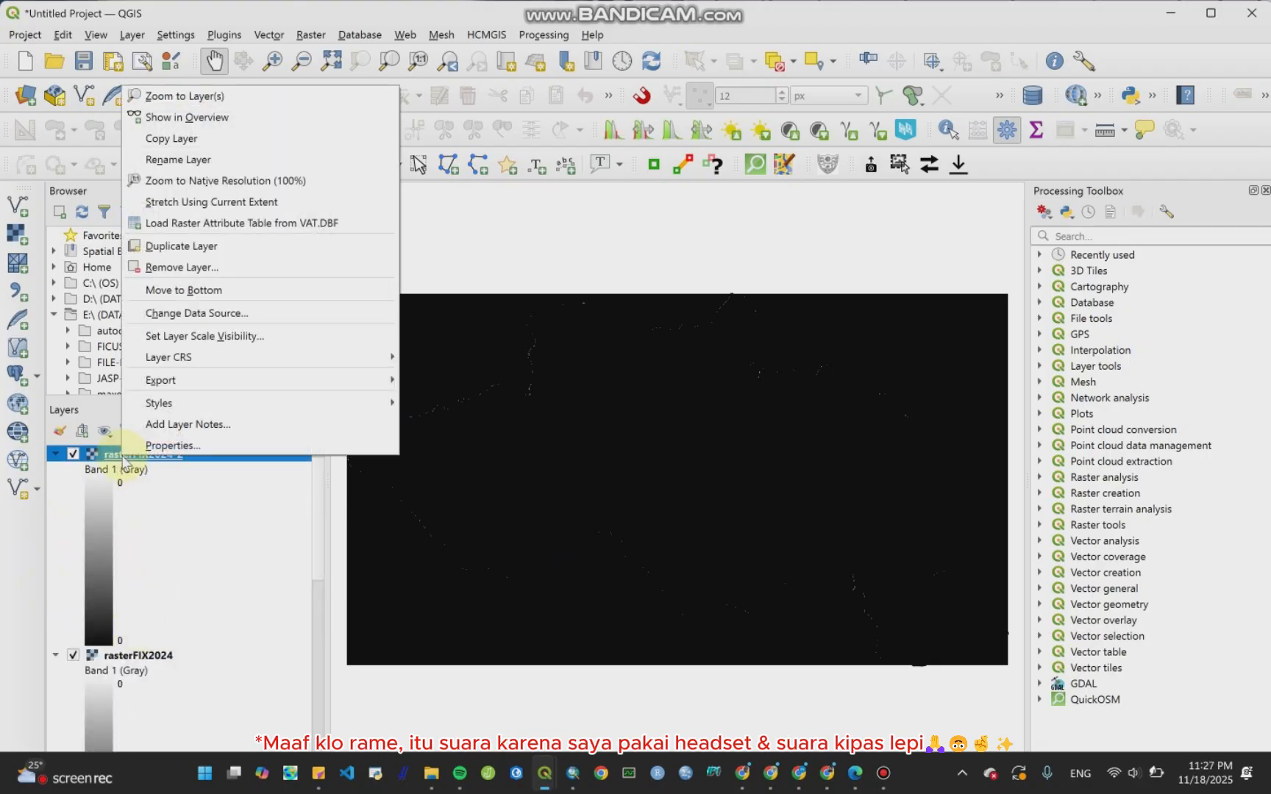
pyautogui.click(163, 266)
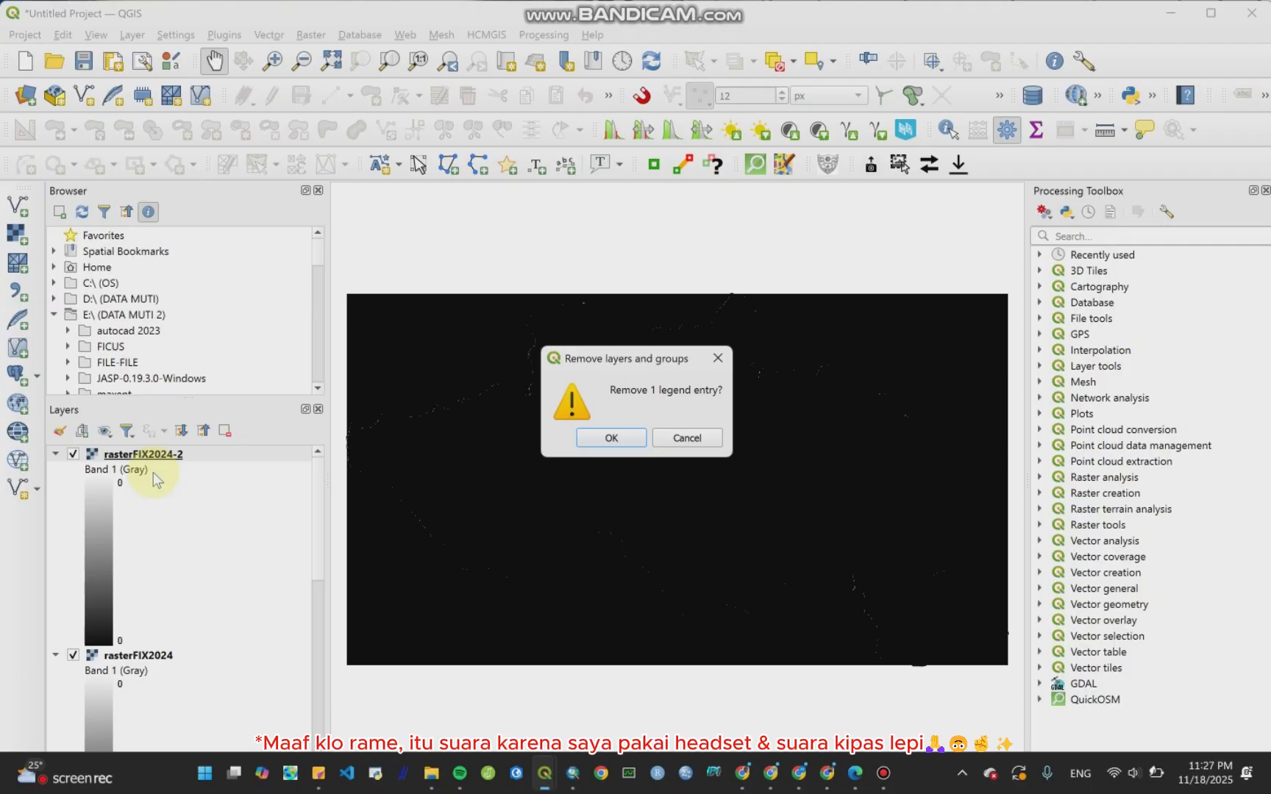
pyautogui.click(611, 438)
# Step: Collapse the rasterFIX2024 and rasterFIX2019 legends and move Batas-Kec-Kel-5_3 to the top of the layer list
pyautogui.click(55, 454)
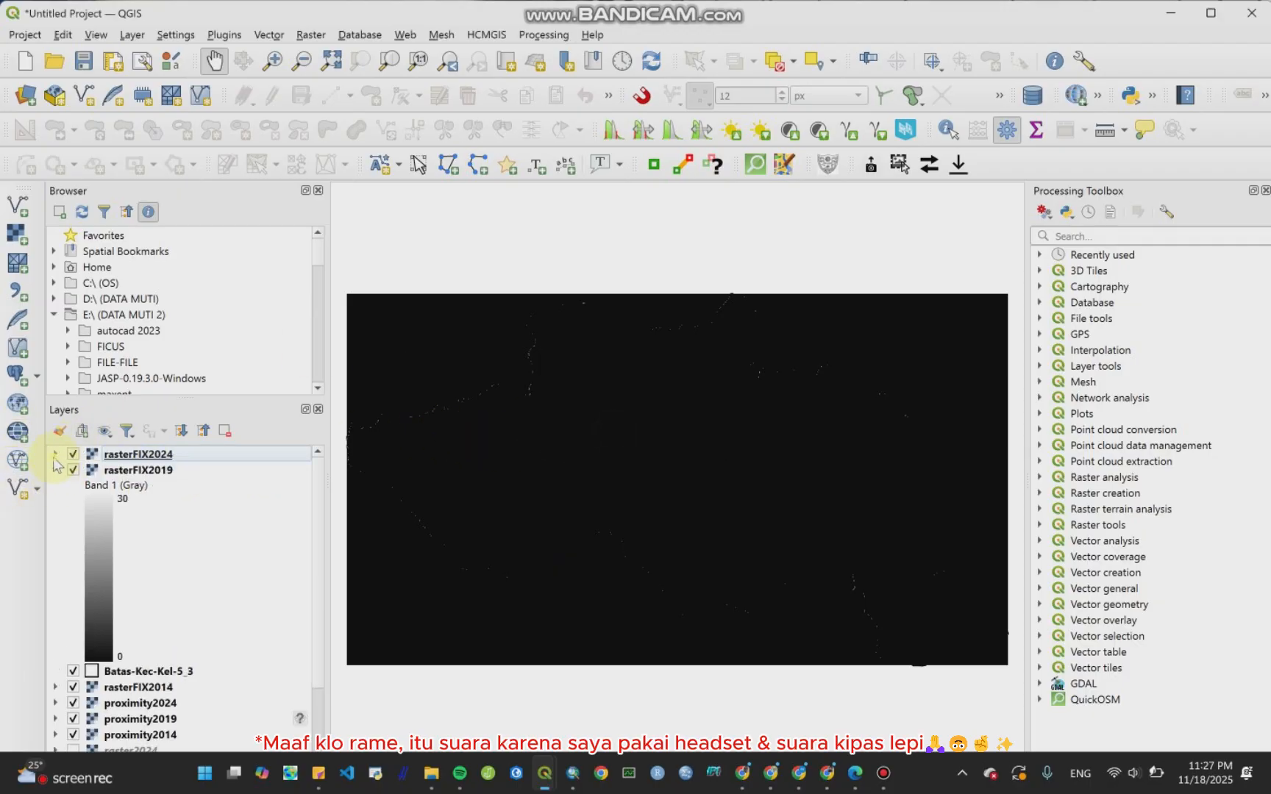
pyautogui.click(56, 470)
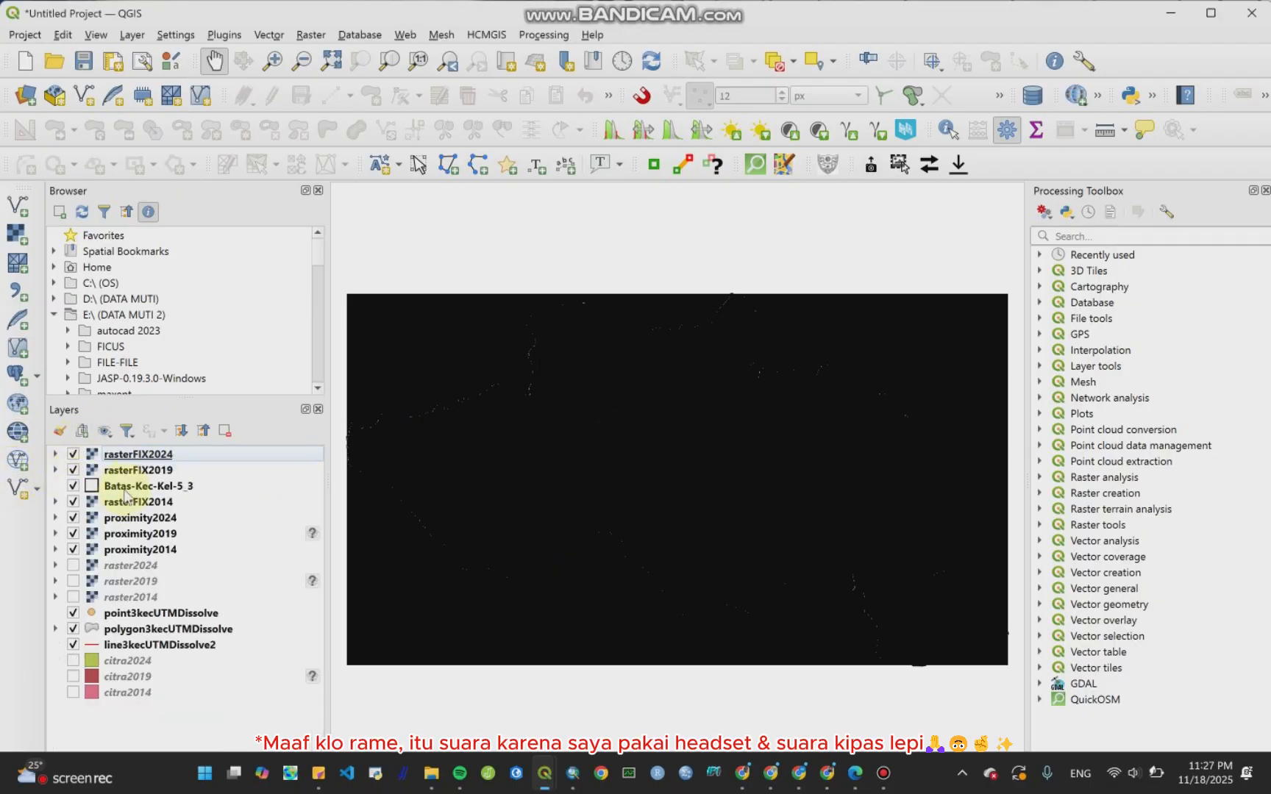
pyautogui.moveTo(133, 487); pyautogui.dragTo(142, 453)
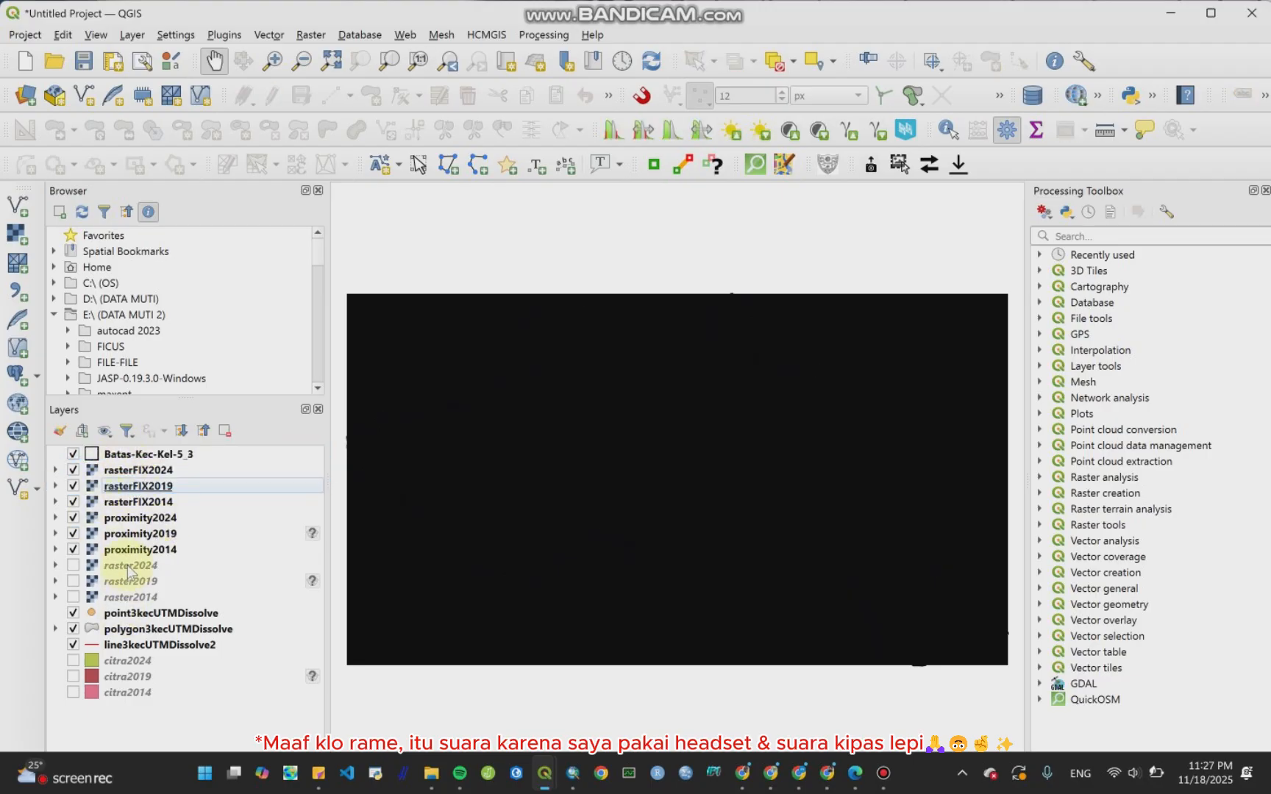
# Step: Hide the proximity2014, proximity2019 and proximity2024 layers
pyautogui.click(73, 549)
pyautogui.click(73, 533)
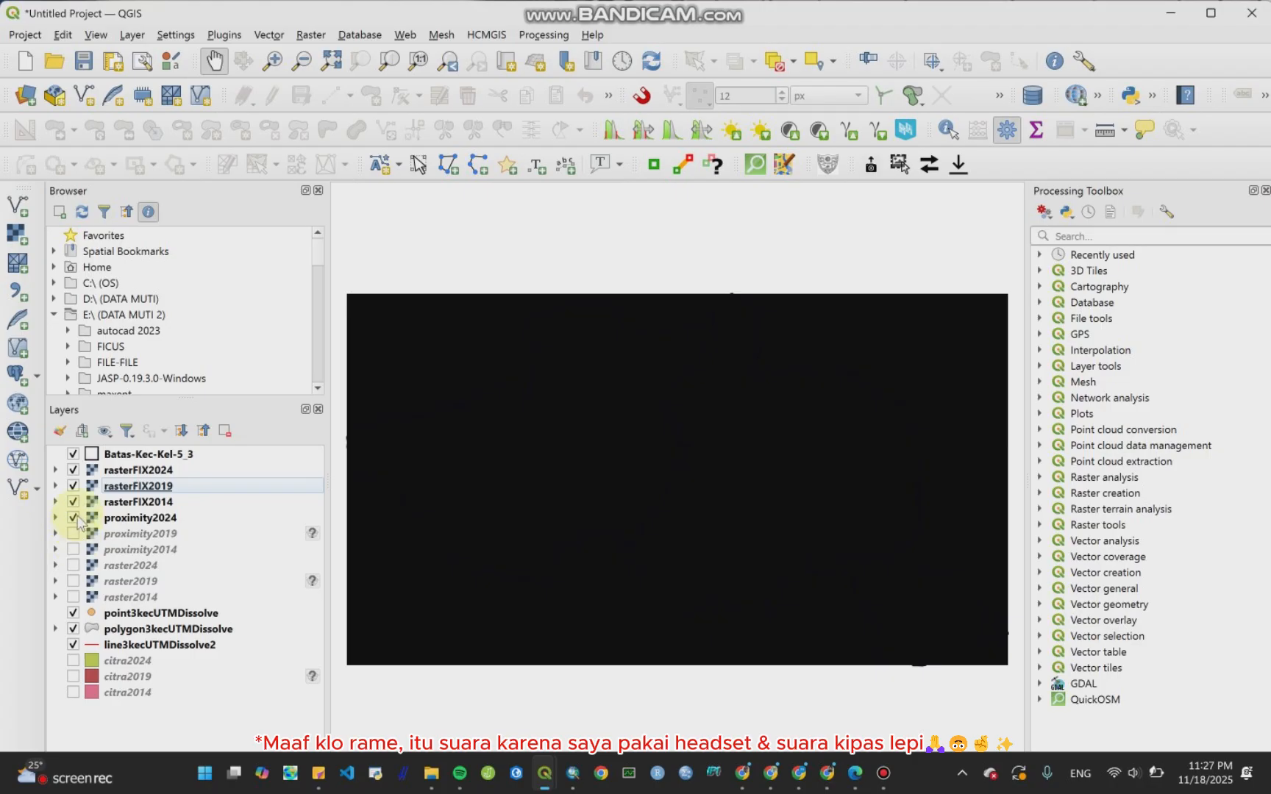
pyautogui.click(73, 517)
pyautogui.click(72, 502)
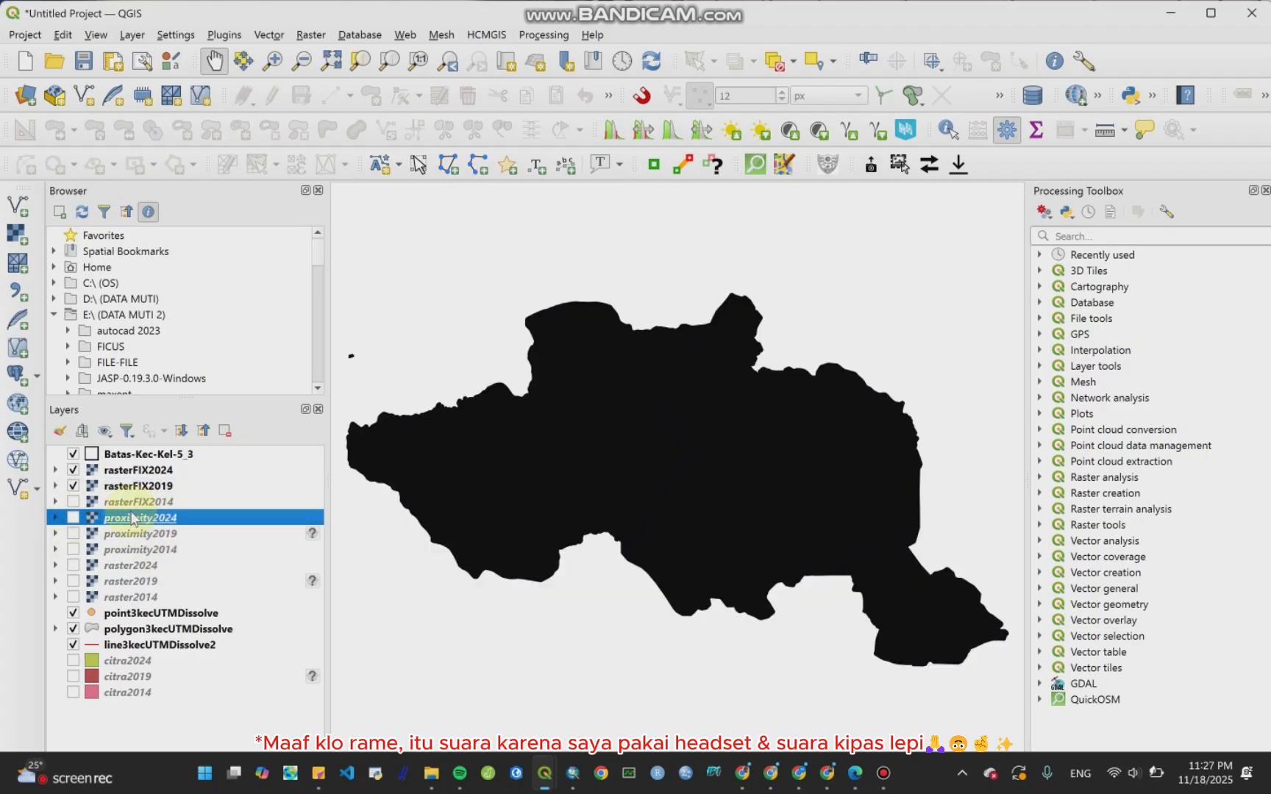
pyautogui.click(73, 502)
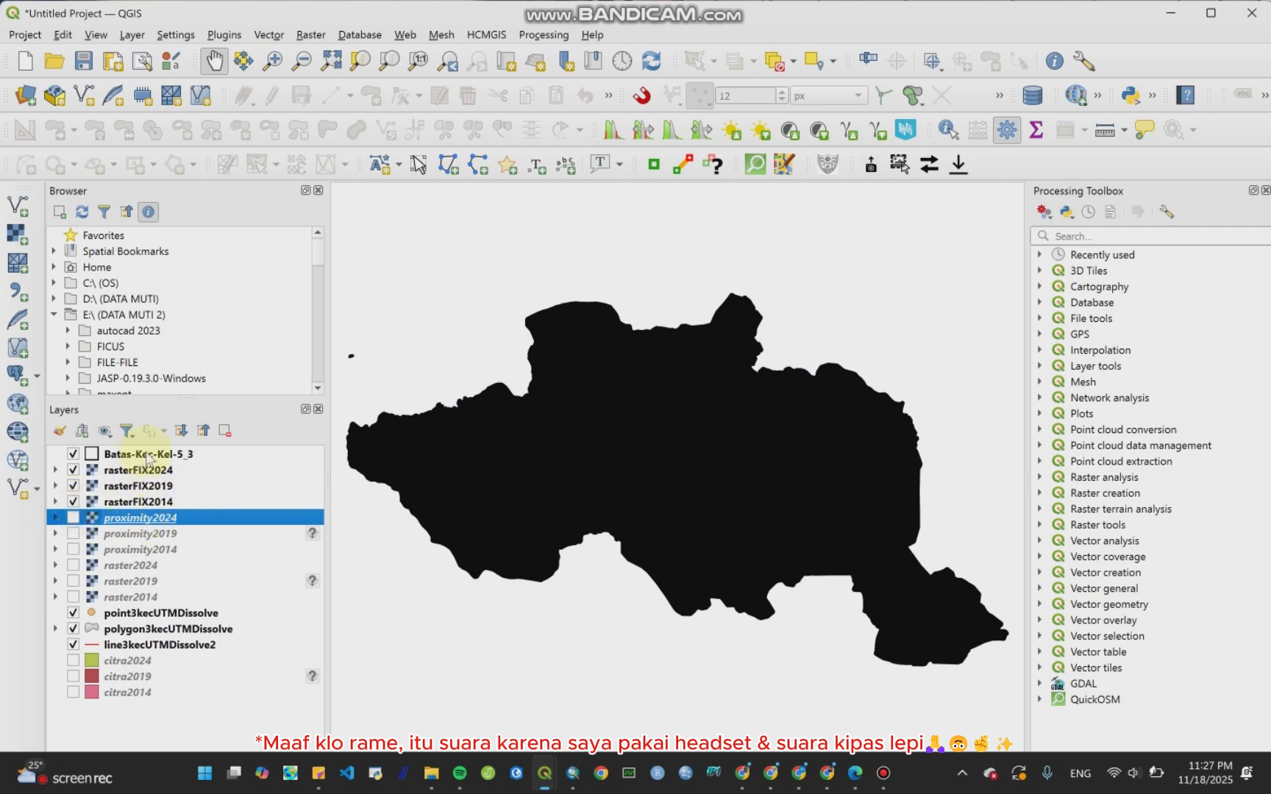
# Step: Change the Batas-Kec-Kel-5_3 layer's symbol colour to red in its properties
pyautogui.rightClick(97, 456)
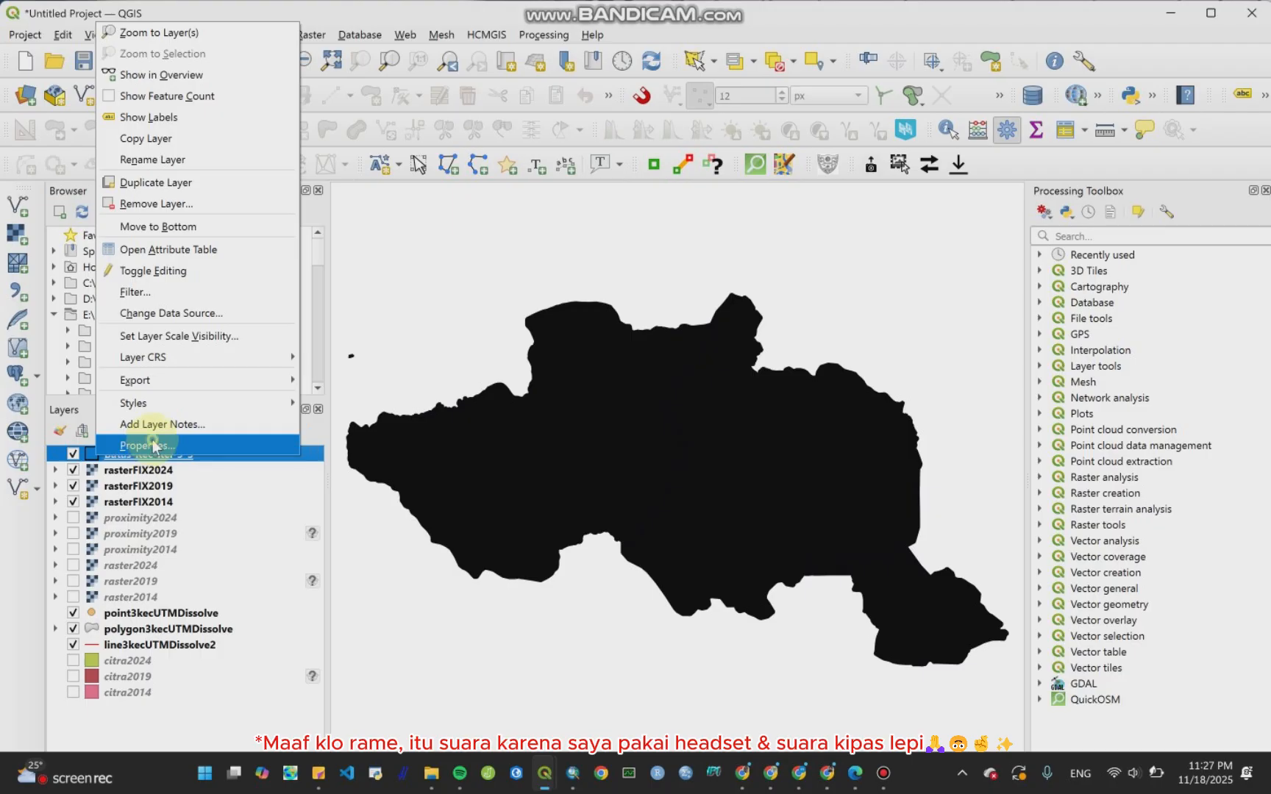
pyautogui.click(153, 446)
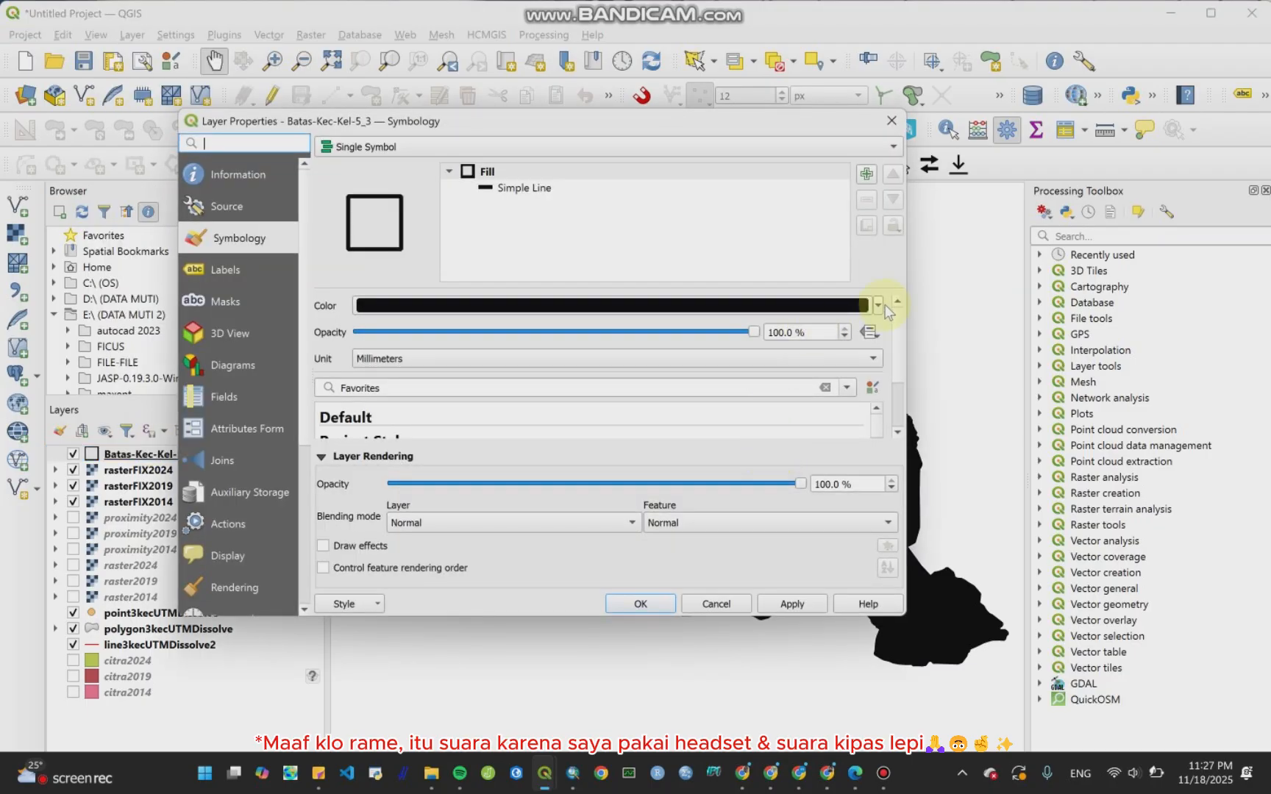
pyautogui.click(877, 305)
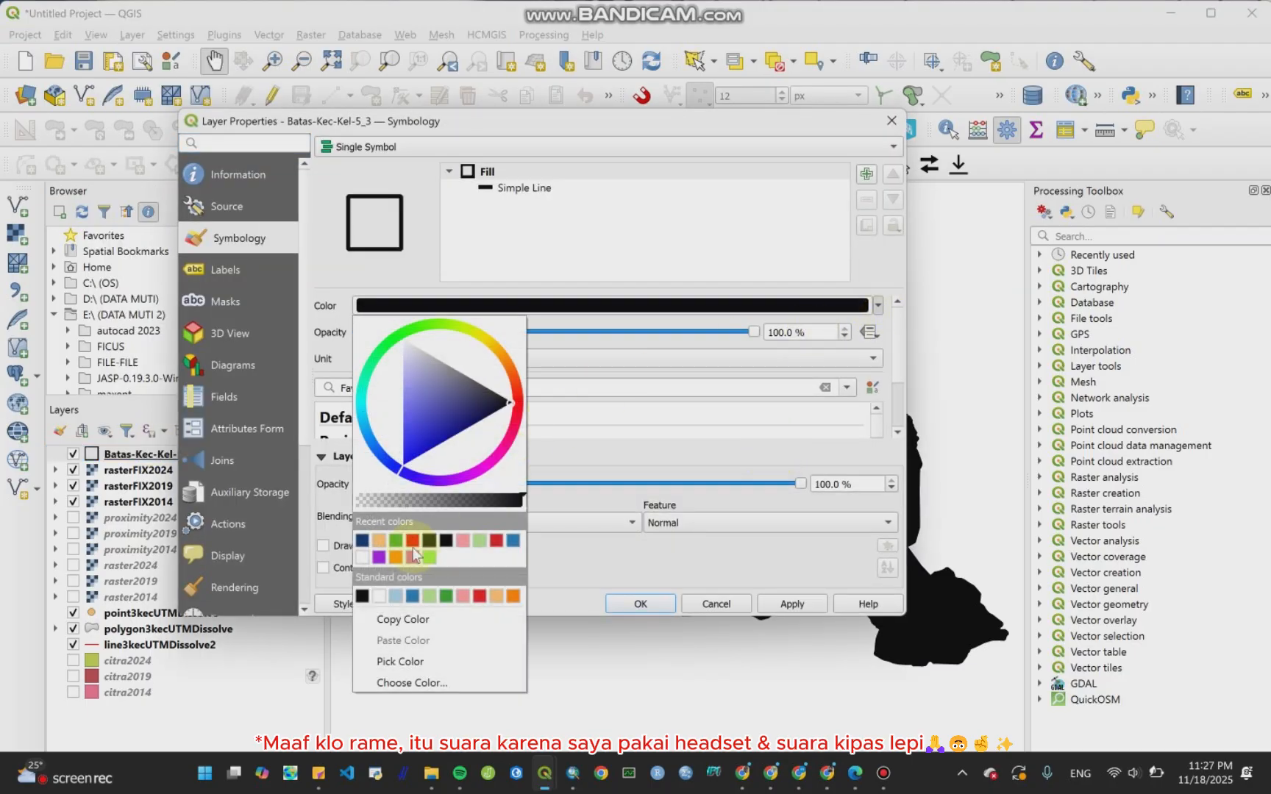
pyautogui.click(497, 541)
pyautogui.click(637, 604)
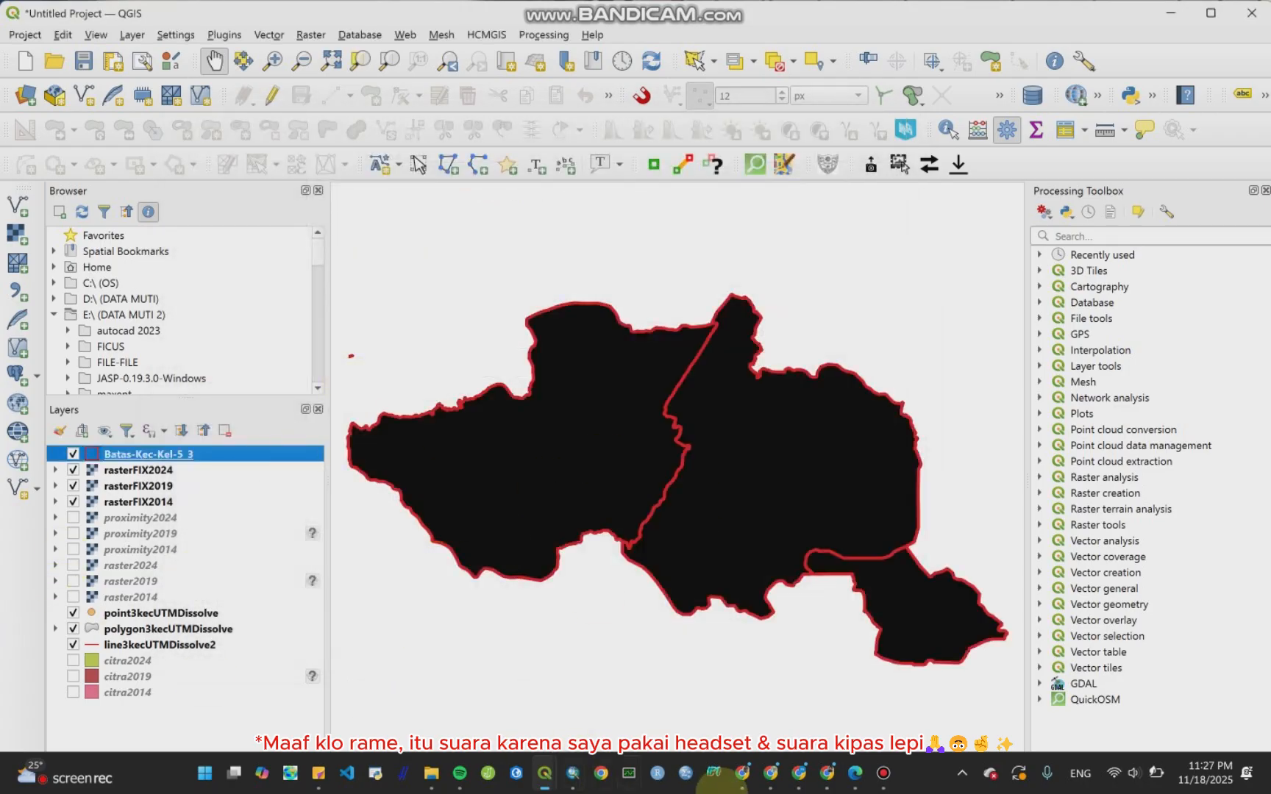
pyautogui.click(883, 773)
pyautogui.click(838, 144)
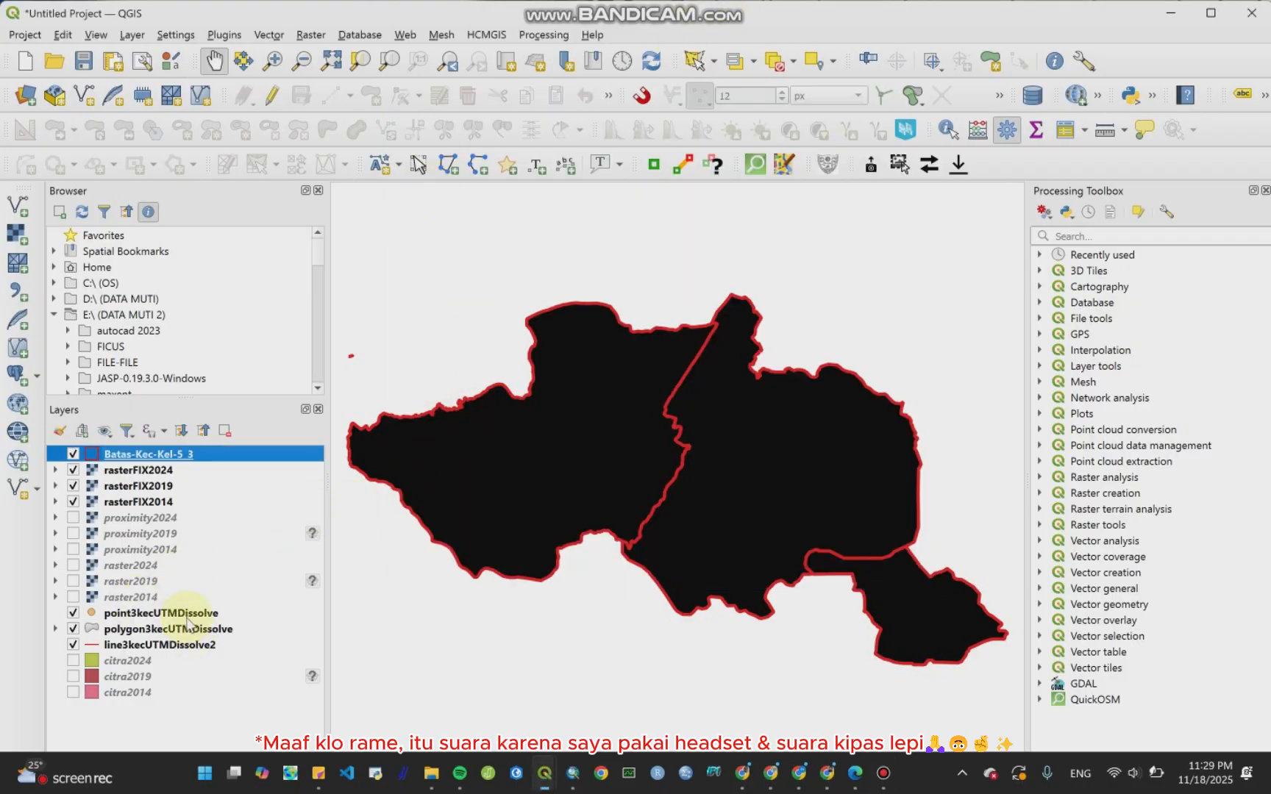
# Step: Open Rasterize (Vector to Raster) and set polygon3kecUTMDissolve as the input layer
pyautogui.click(322, 39)
pyautogui.moveTo(339, 98)
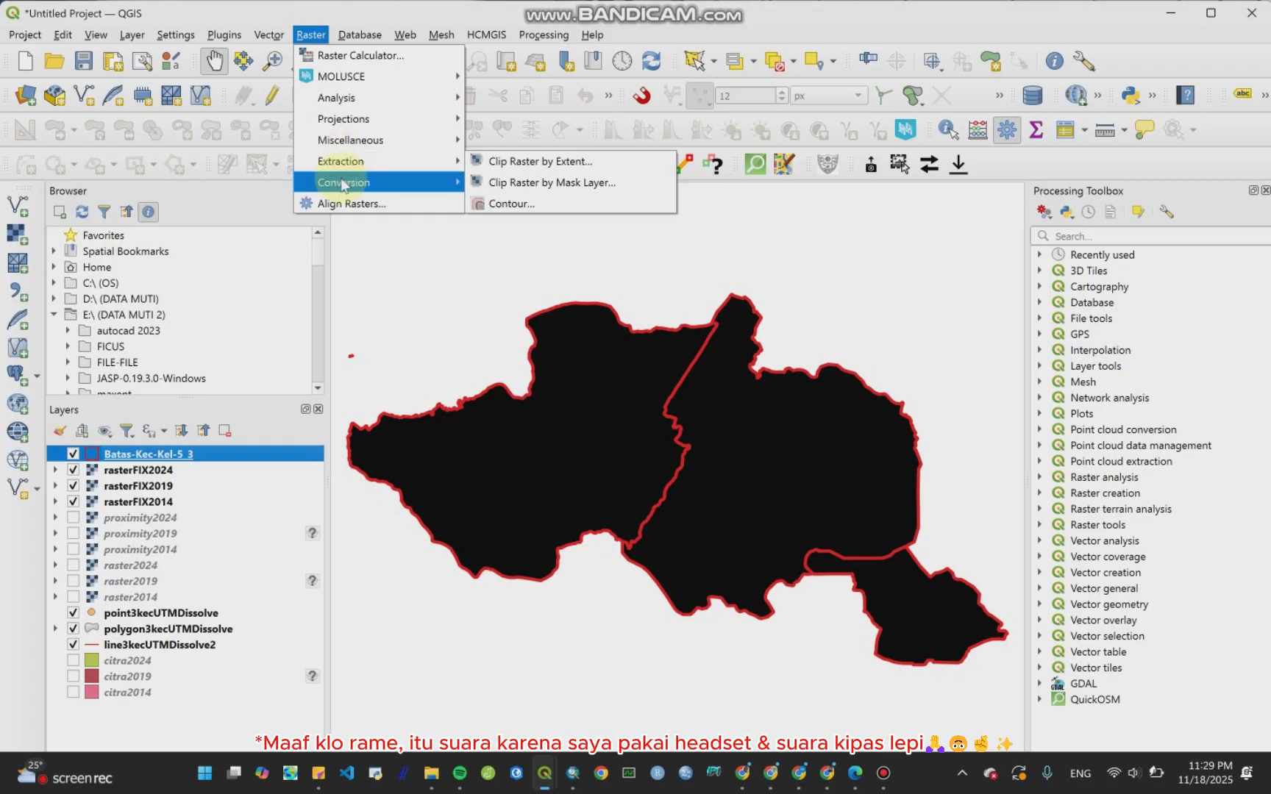
pyautogui.moveTo(343, 184)
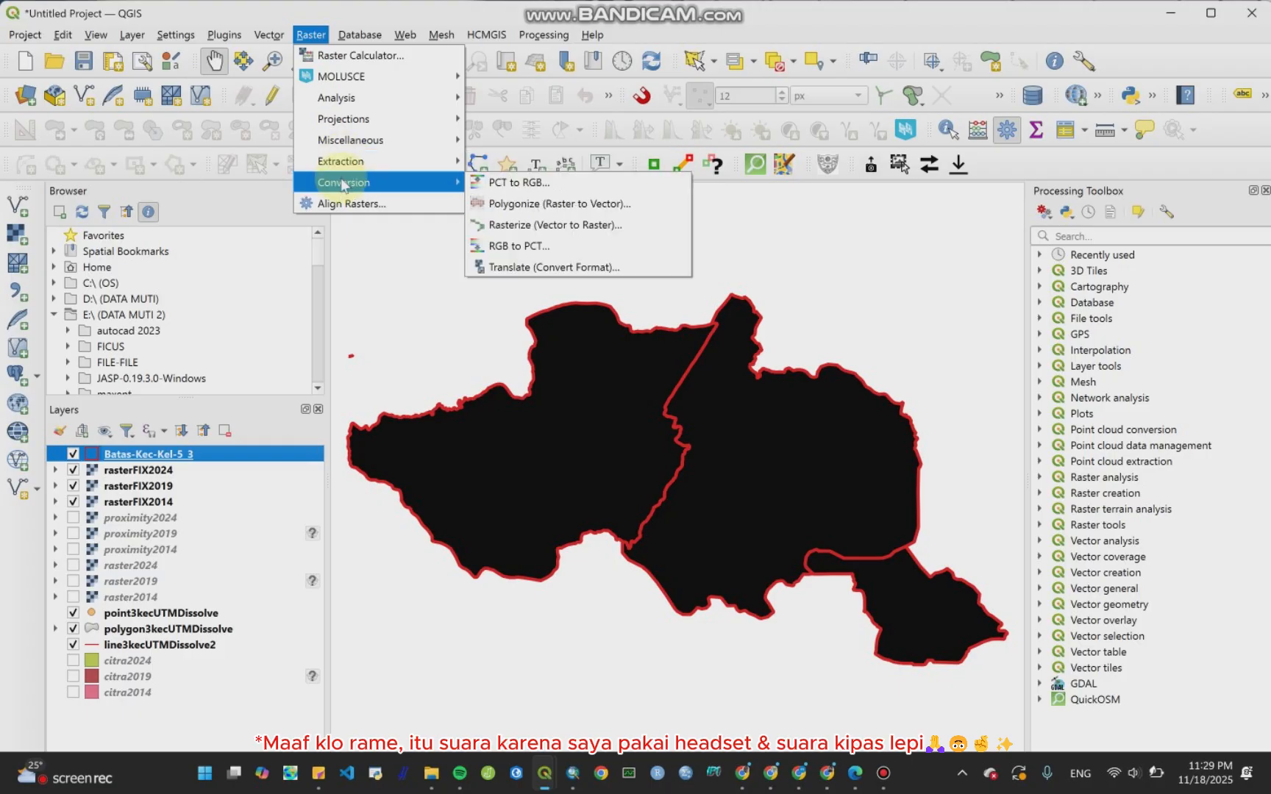
pyautogui.click(491, 228)
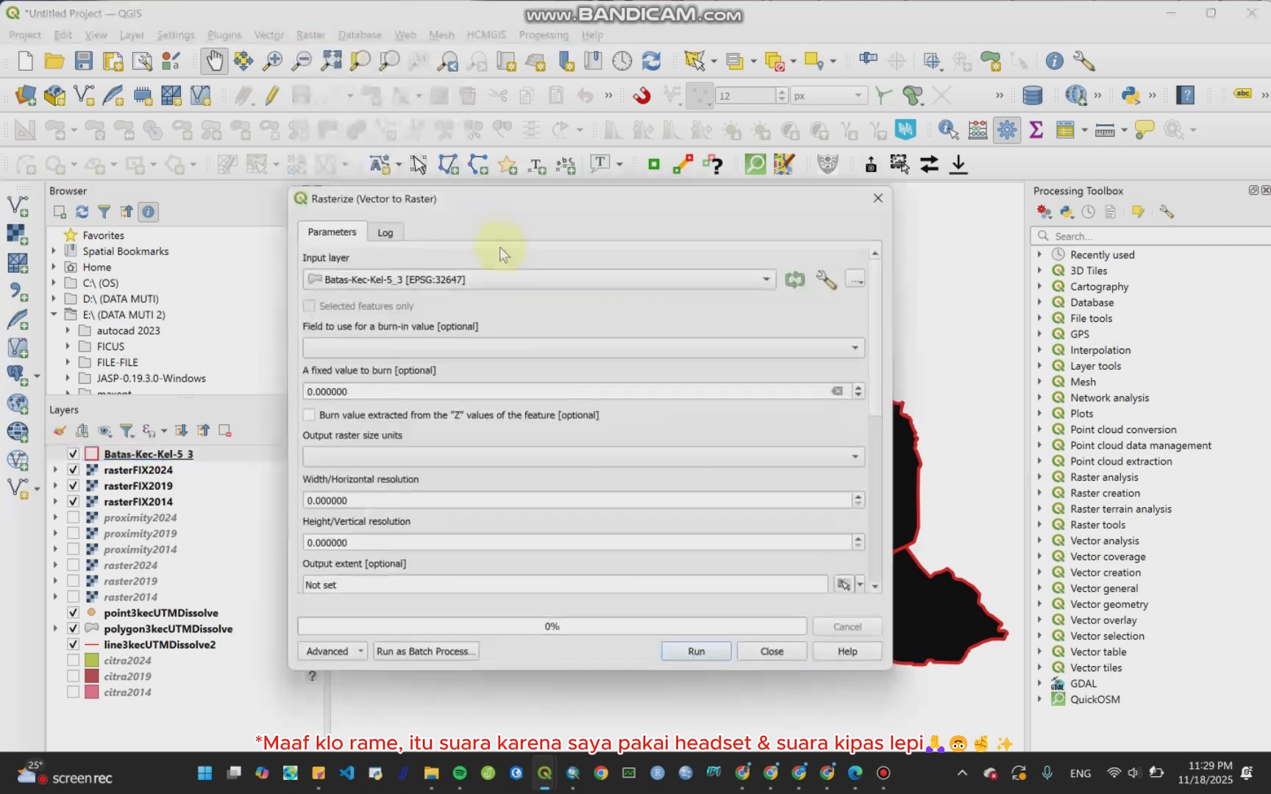
pyautogui.click(453, 283)
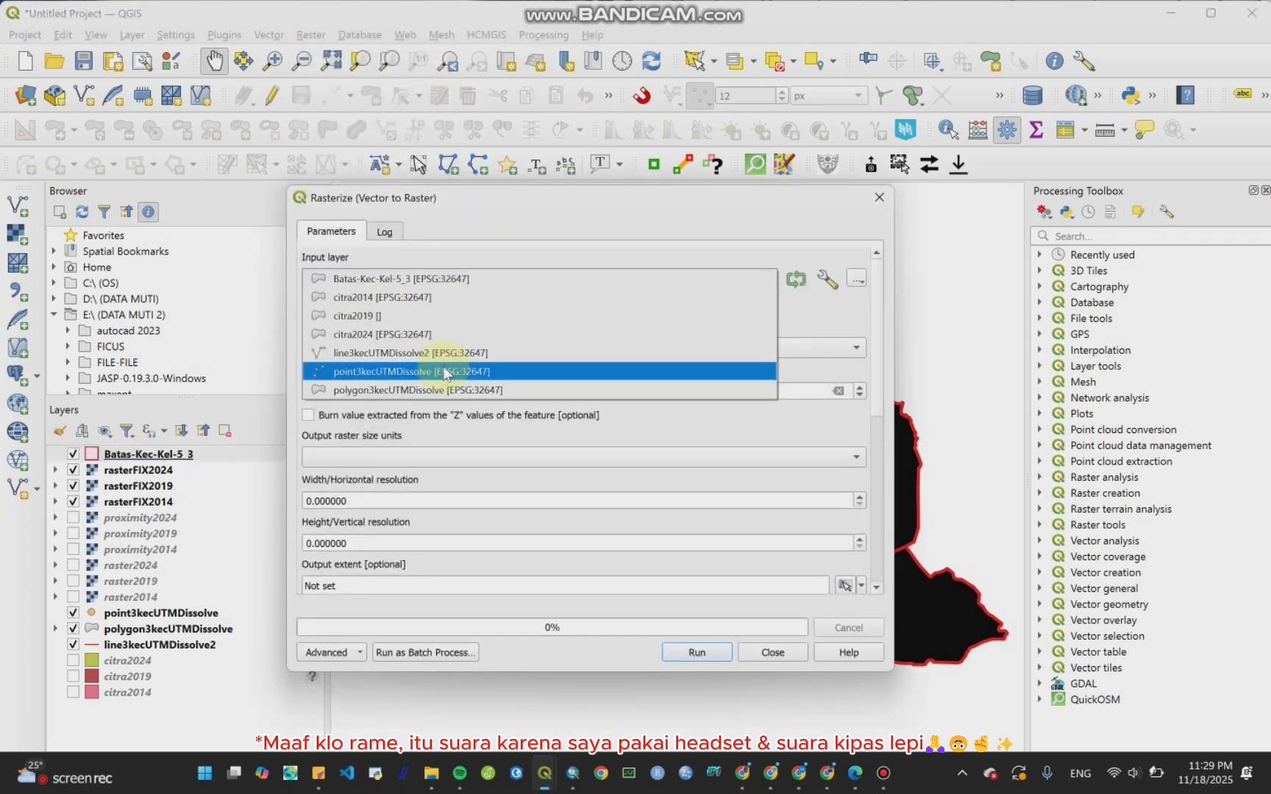
pyautogui.click(446, 390)
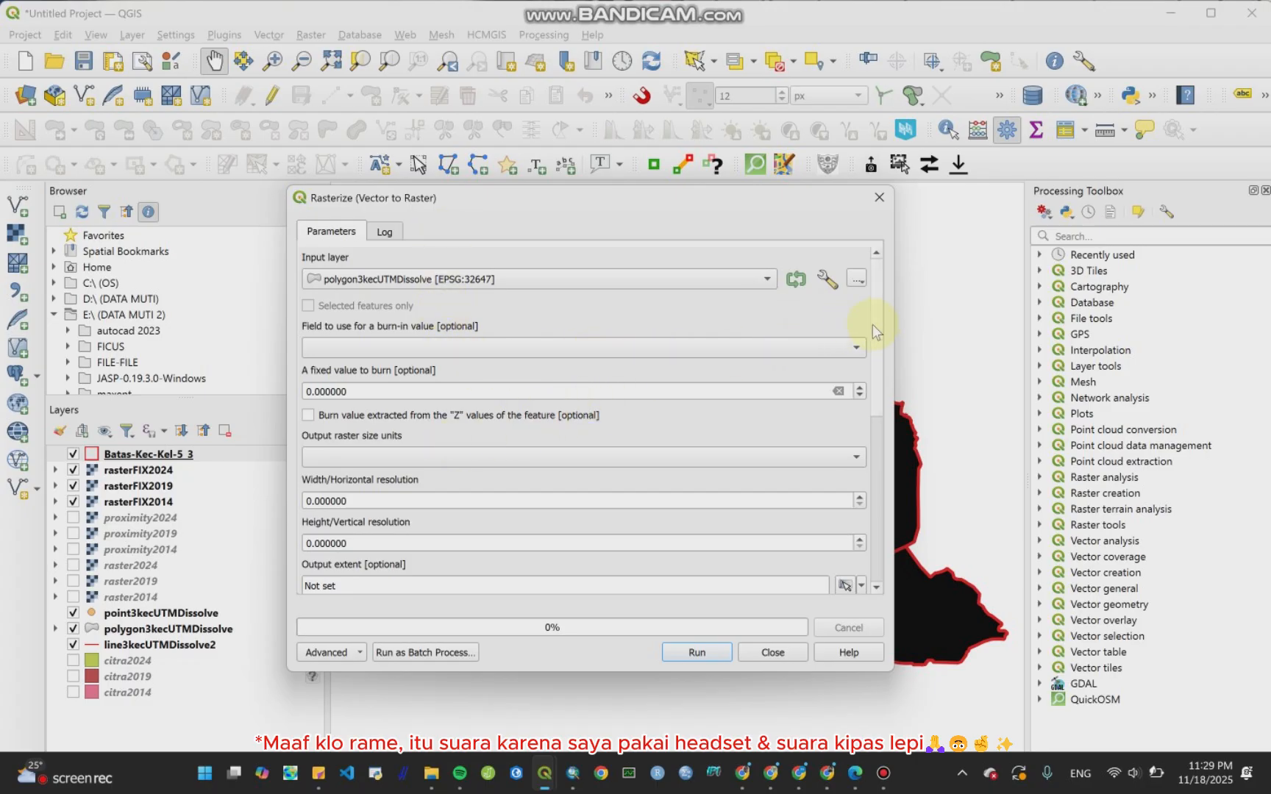
# Step: Set the burn-in field to Kode GL and the output raster size units to Georeferenced units
pyautogui.moveTo(877, 327)
pyautogui.mouseDown()
pyautogui.moveTo(885, 353)
pyautogui.moveTo(886, 337)
pyautogui.mouseUp()
pyautogui.click(844, 339)
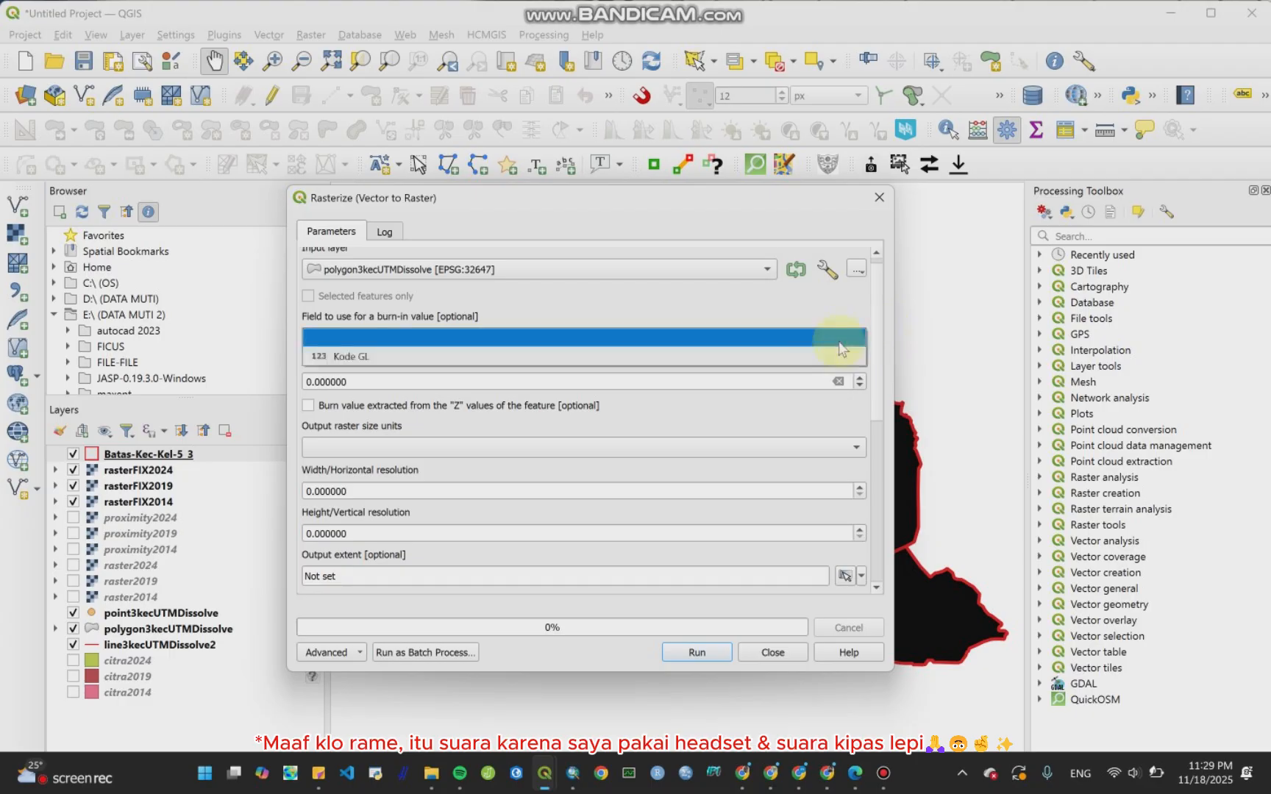
pyautogui.click(785, 357)
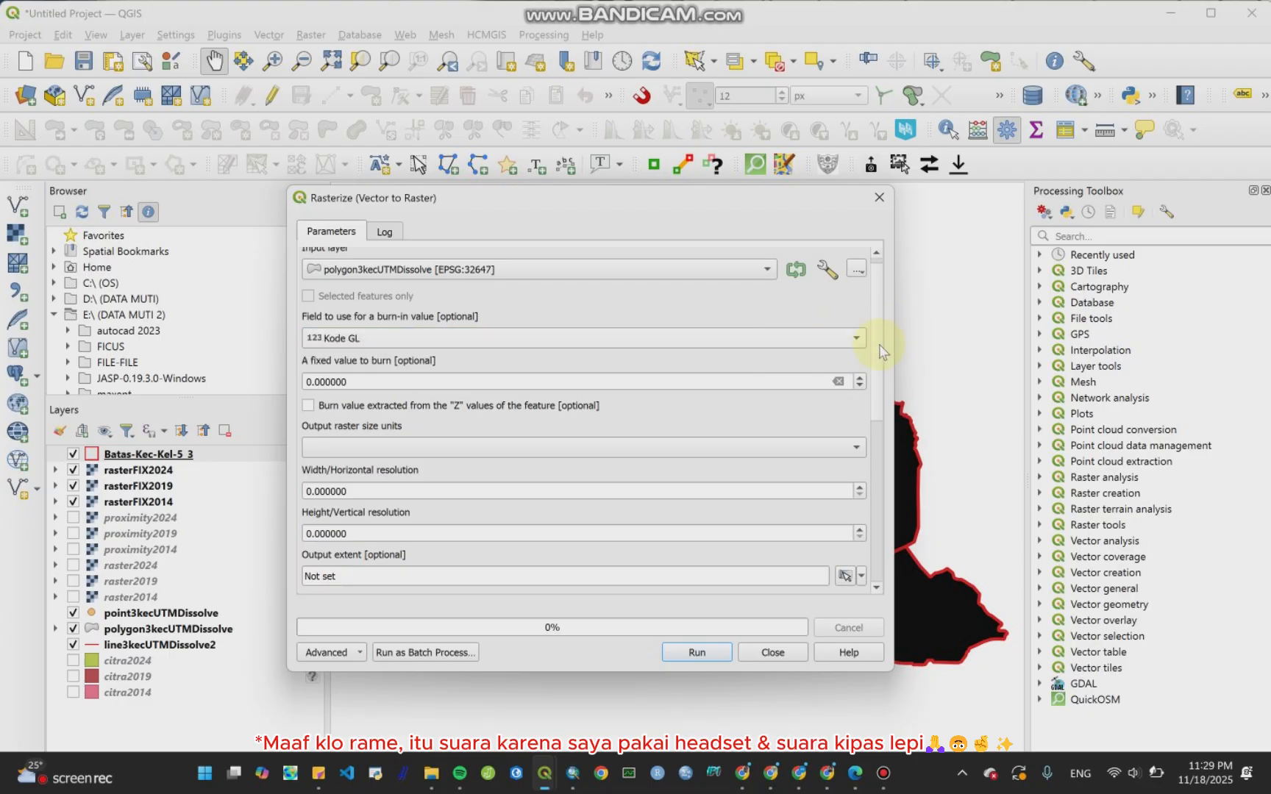
pyautogui.scroll(-5, 877, 357)
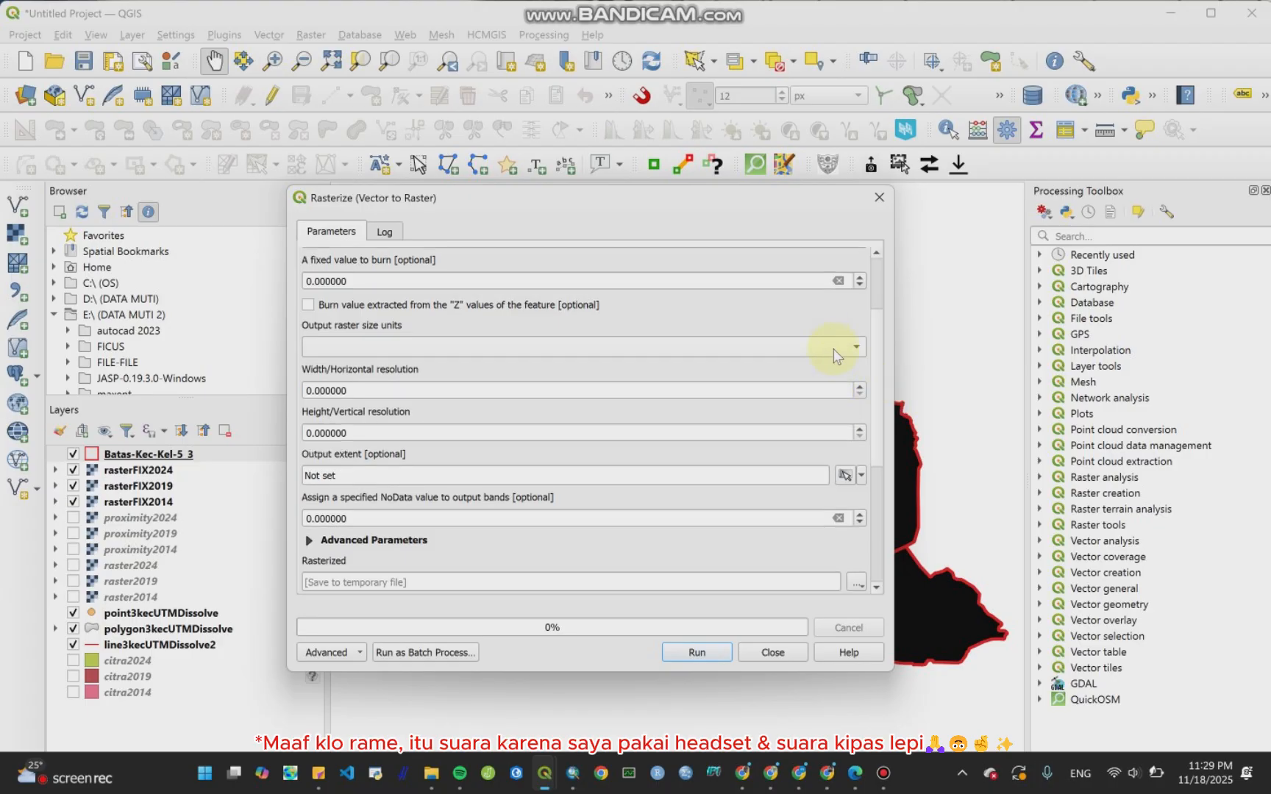
pyautogui.click(813, 347)
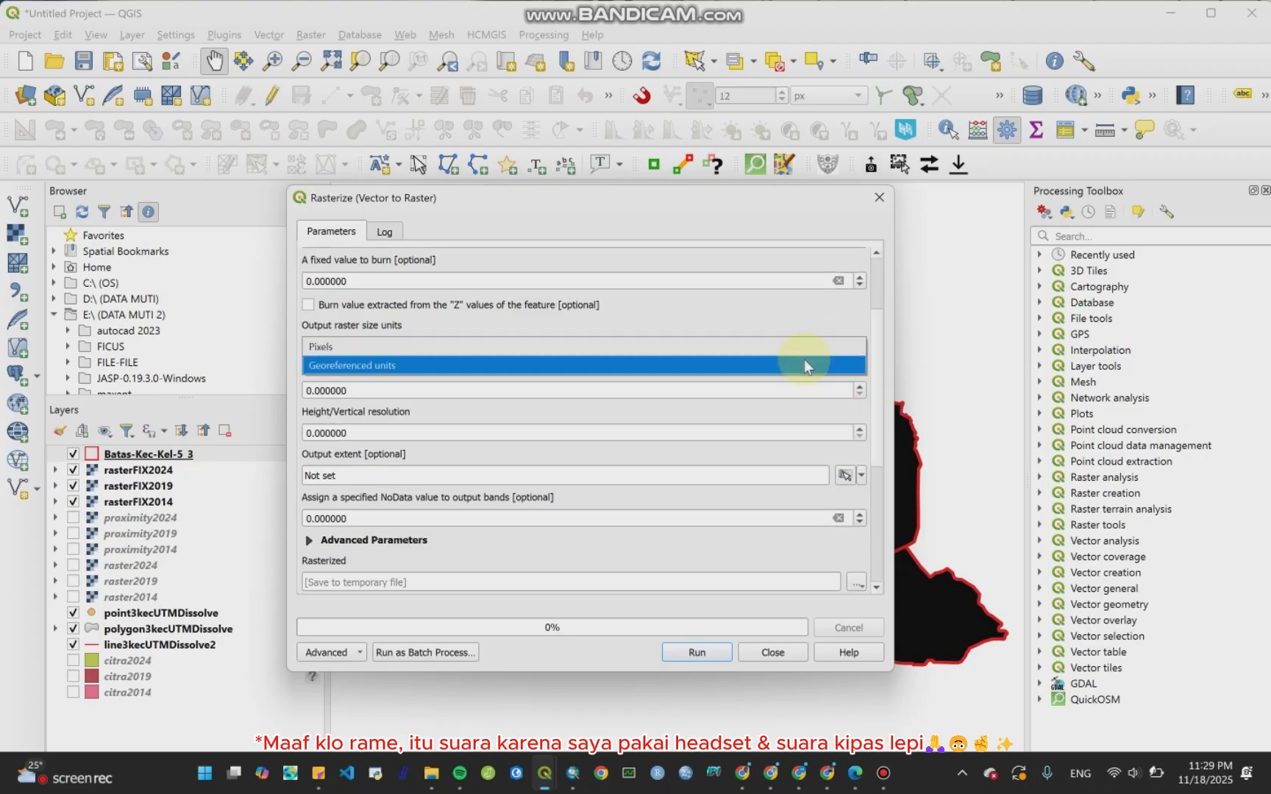
pyautogui.click(805, 360)
# Step: Set the width/horizontal resolution to 30
pyautogui.scroll(-2, 882, 360)
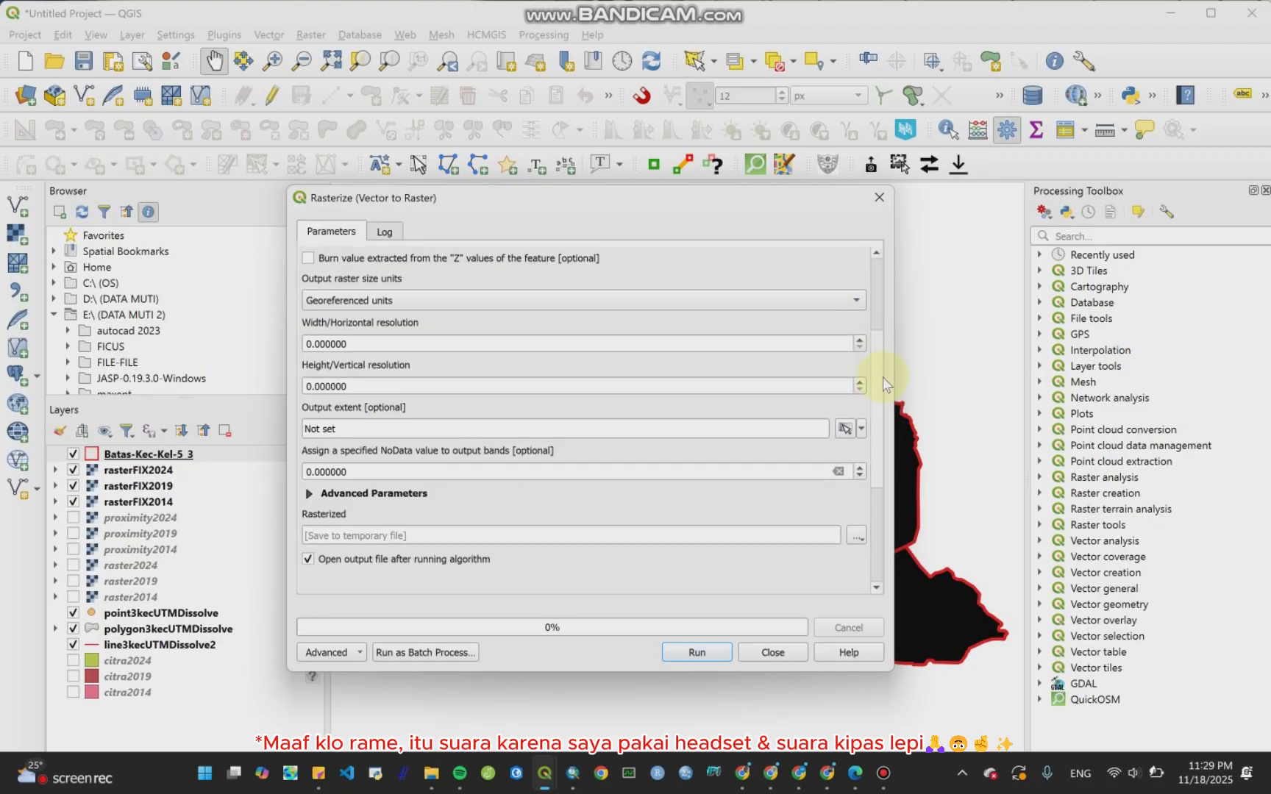
pyautogui.moveTo(883, 378); pyautogui.dragTo(883, 383)
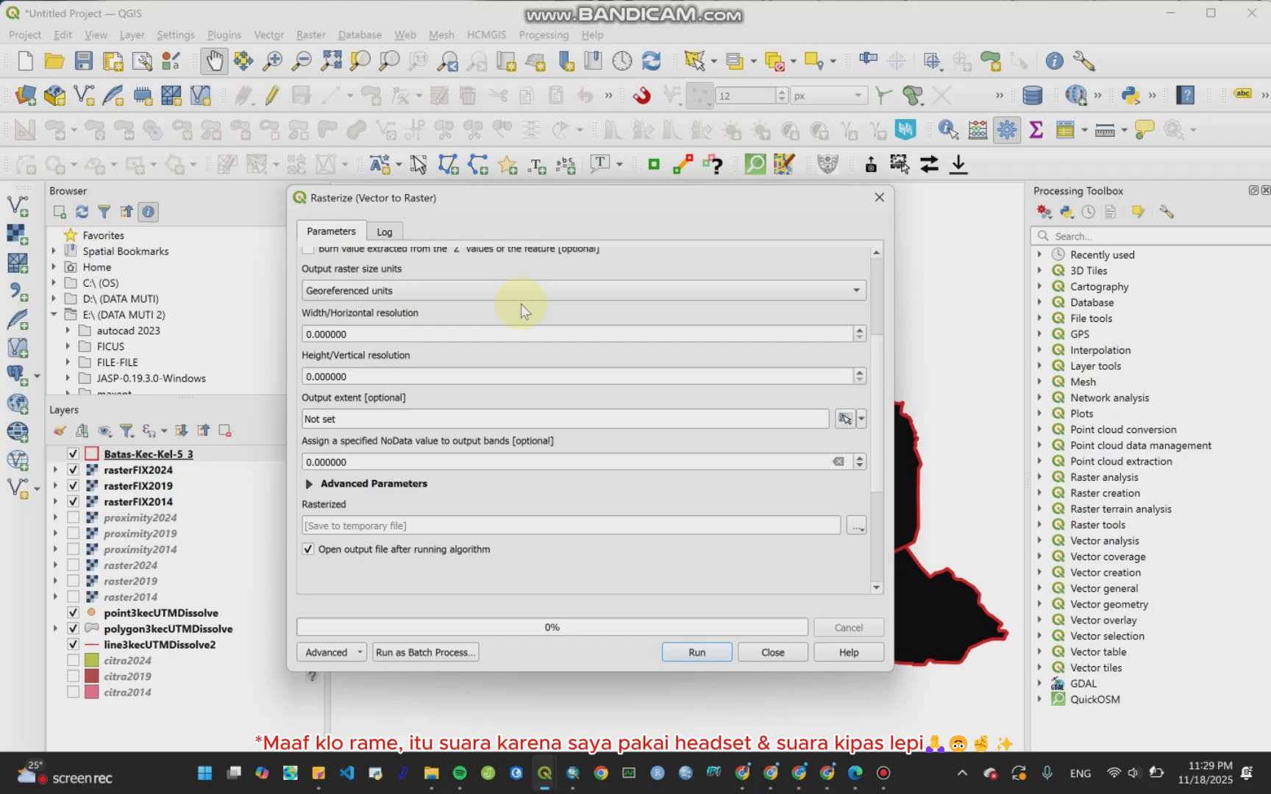
pyautogui.click(306, 334)
pyautogui.write('3')
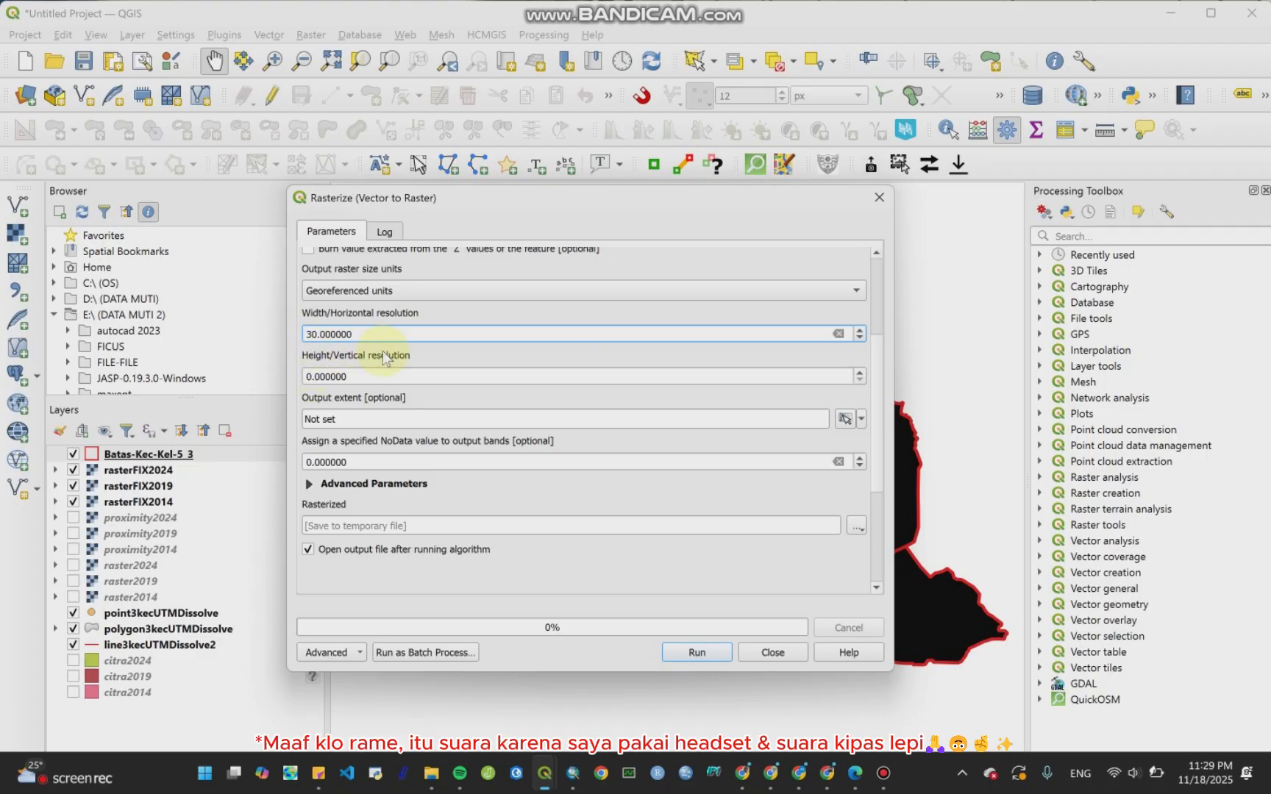
# Step: Set the height/vertical resolution to 30
pyautogui.click(307, 376)
pyautogui.write('3')
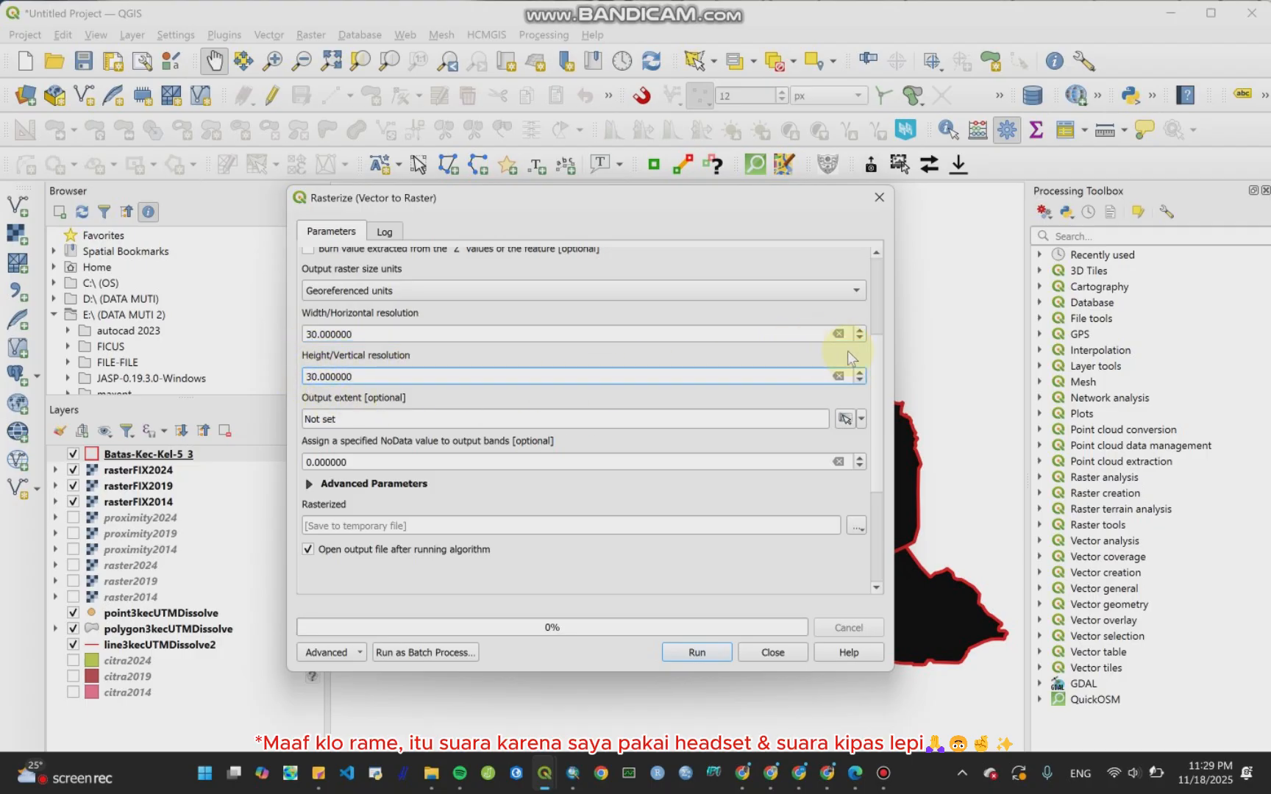
# Step: Save the rasterized output as polygon-DF-P.tif in the Bab CA folder and run the rasterization
pyautogui.scroll(-2, 871, 398)
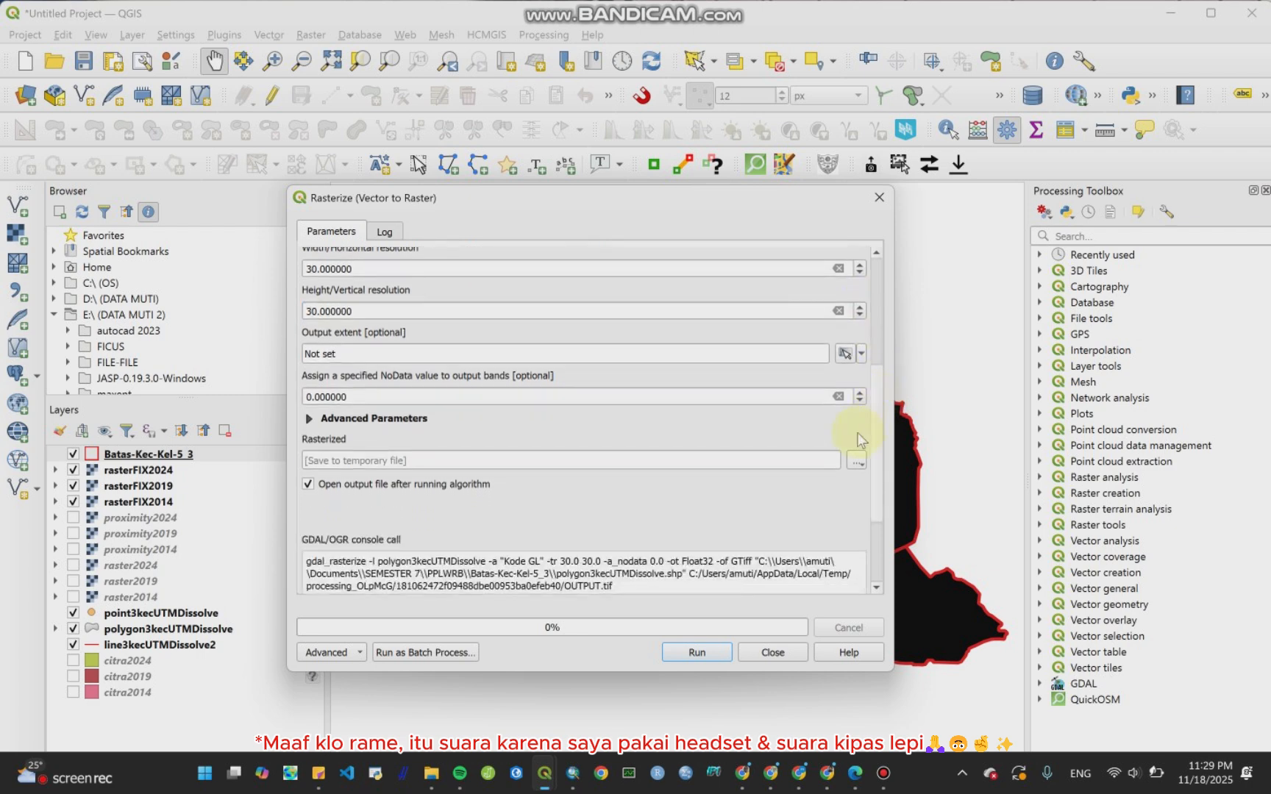
pyautogui.click(855, 462)
pyautogui.click(861, 494)
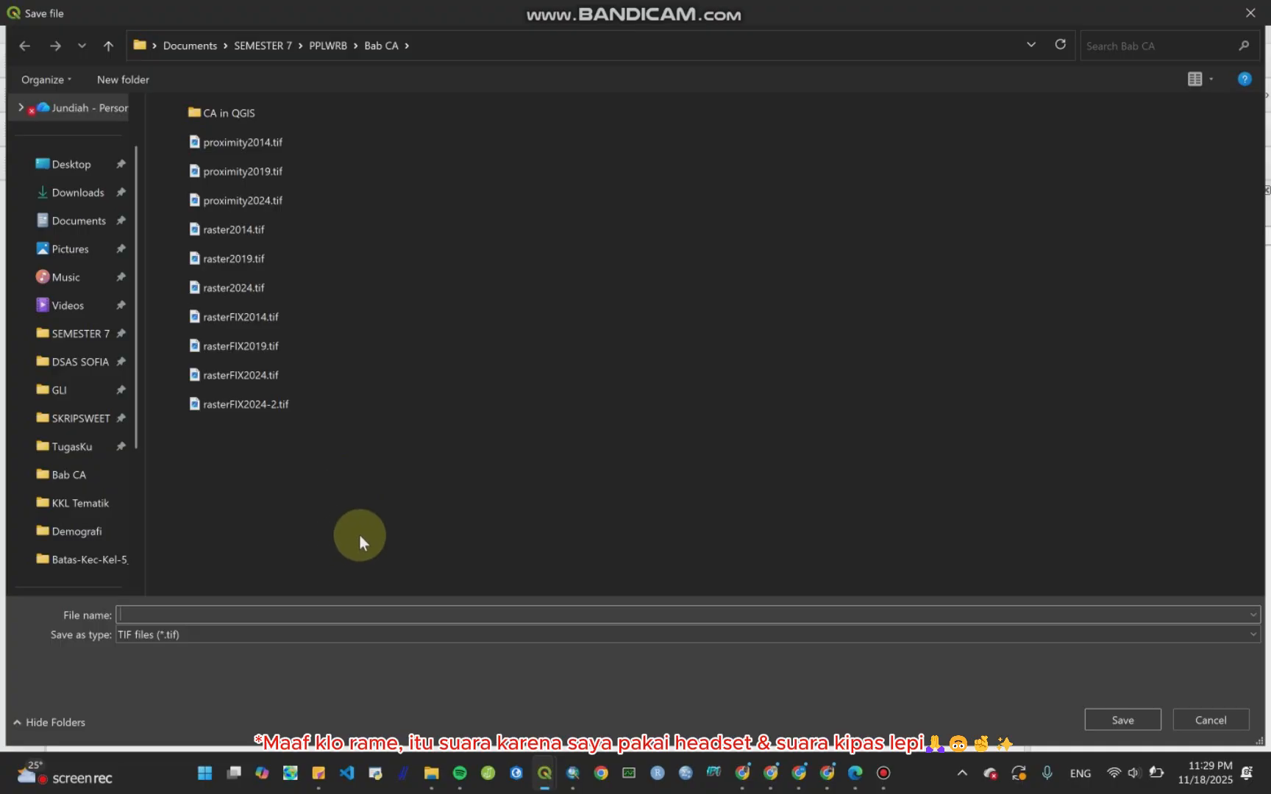
pyautogui.write('po')
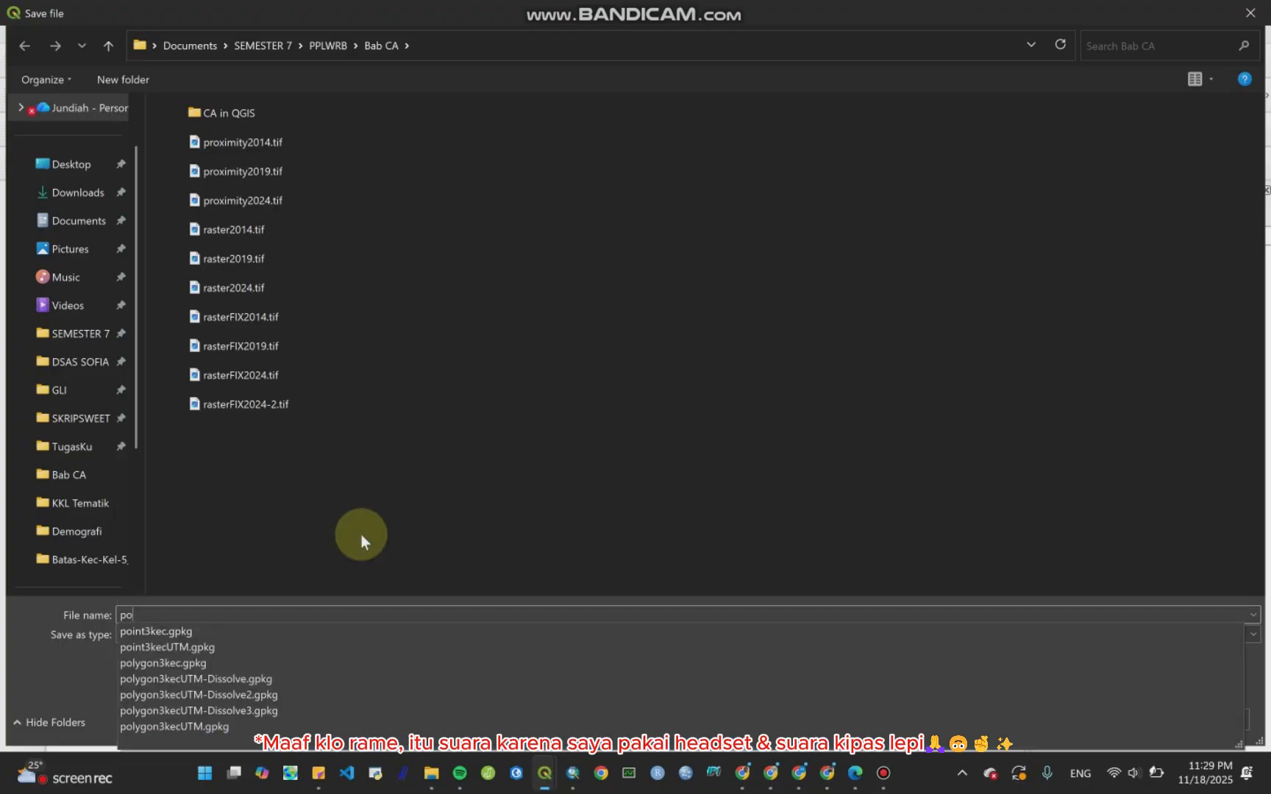
pyautogui.write('lyog')
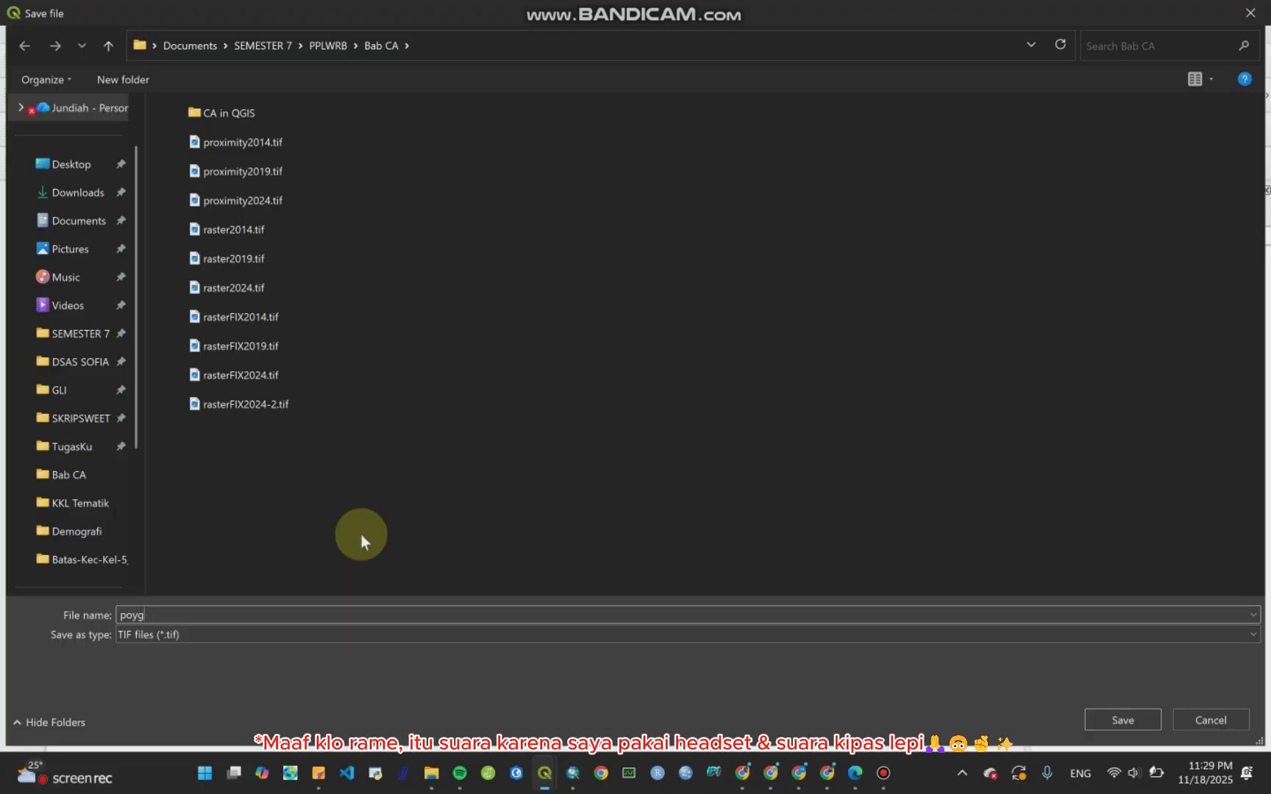
pyautogui.press('BackSpace')
pyautogui.press('BackSpace')
pyautogui.write('lyog')
pyautogui.press('BackSpace')
pyautogui.press('BackSpace')
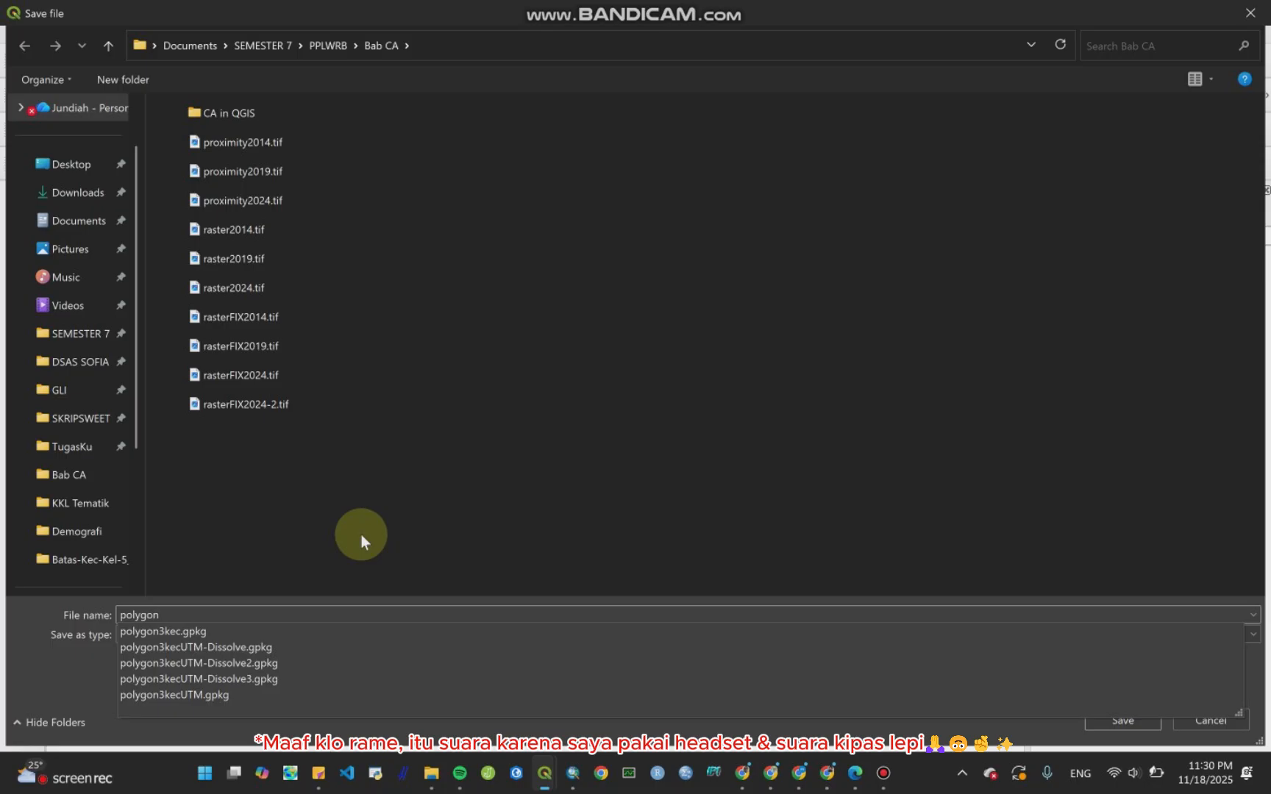
pyautogui.write('gon-')
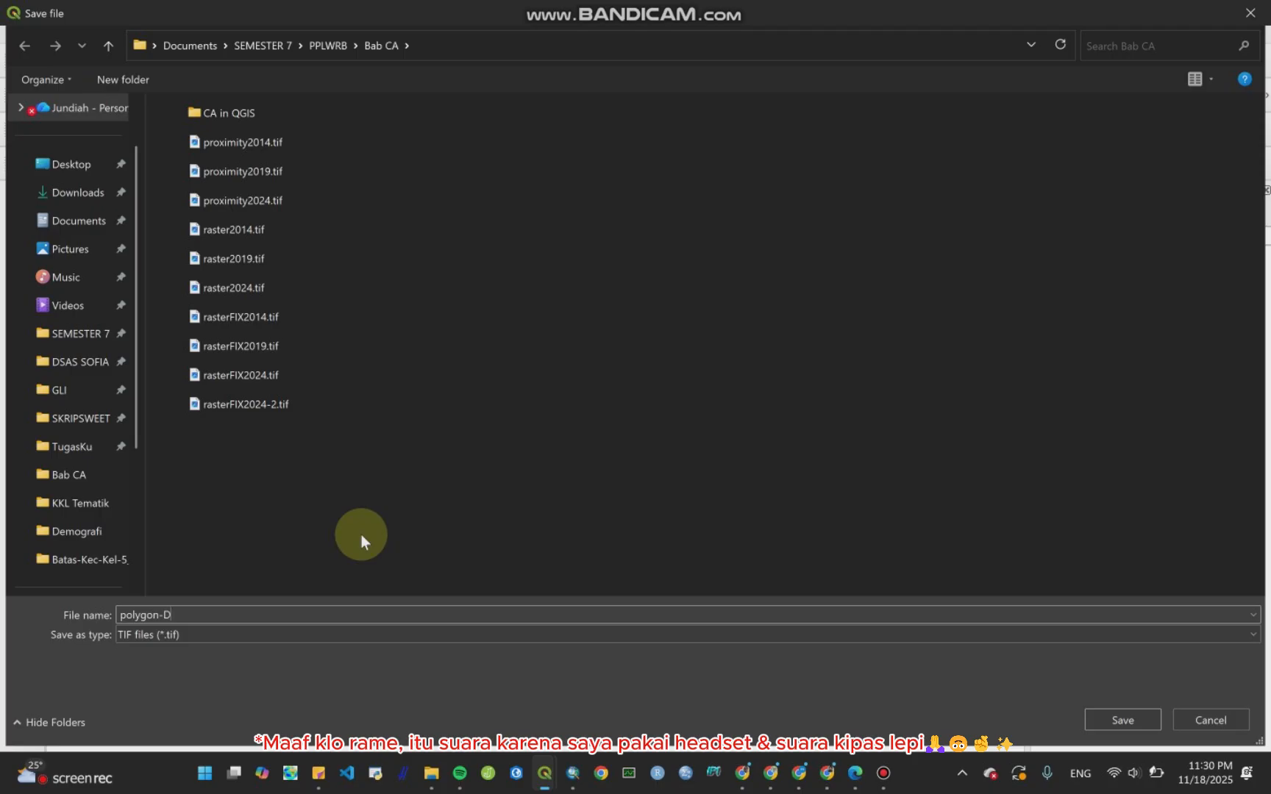
pyautogui.write('DF-P')
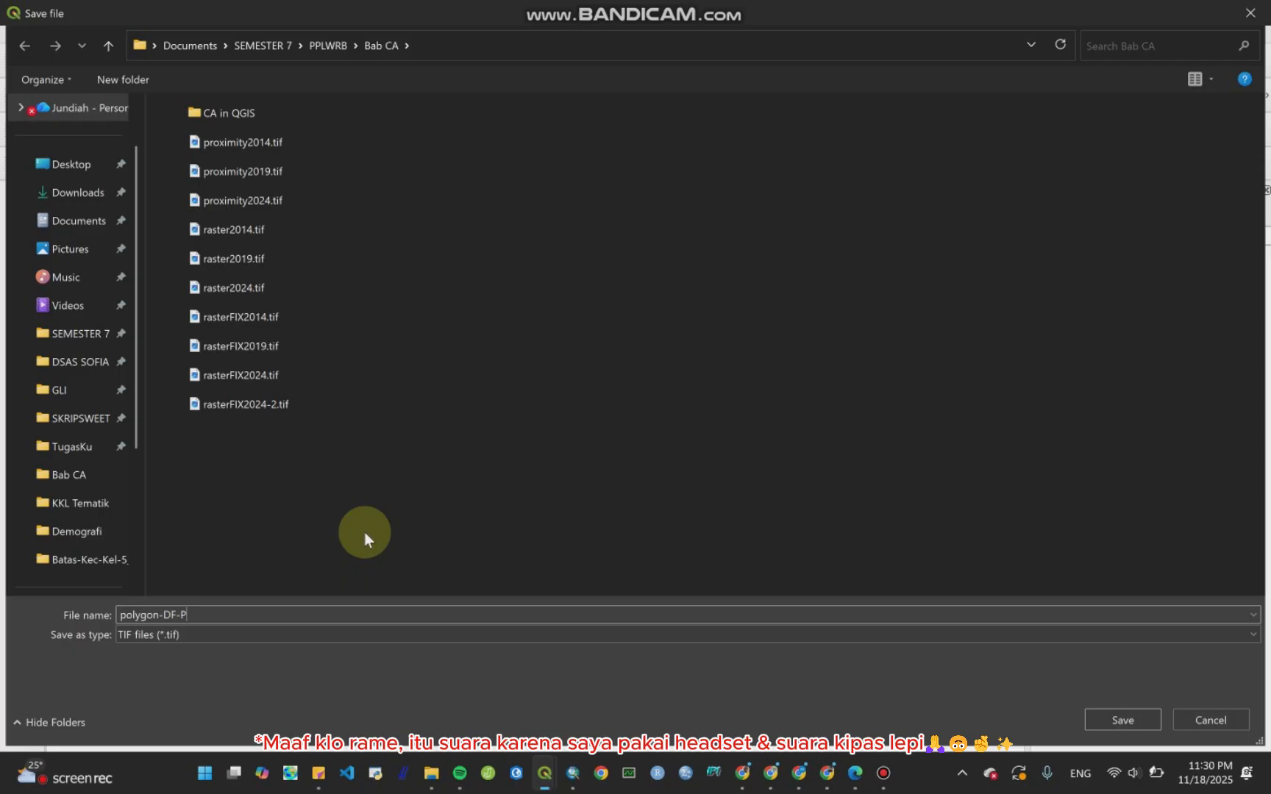
pyautogui.click(1095, 717)
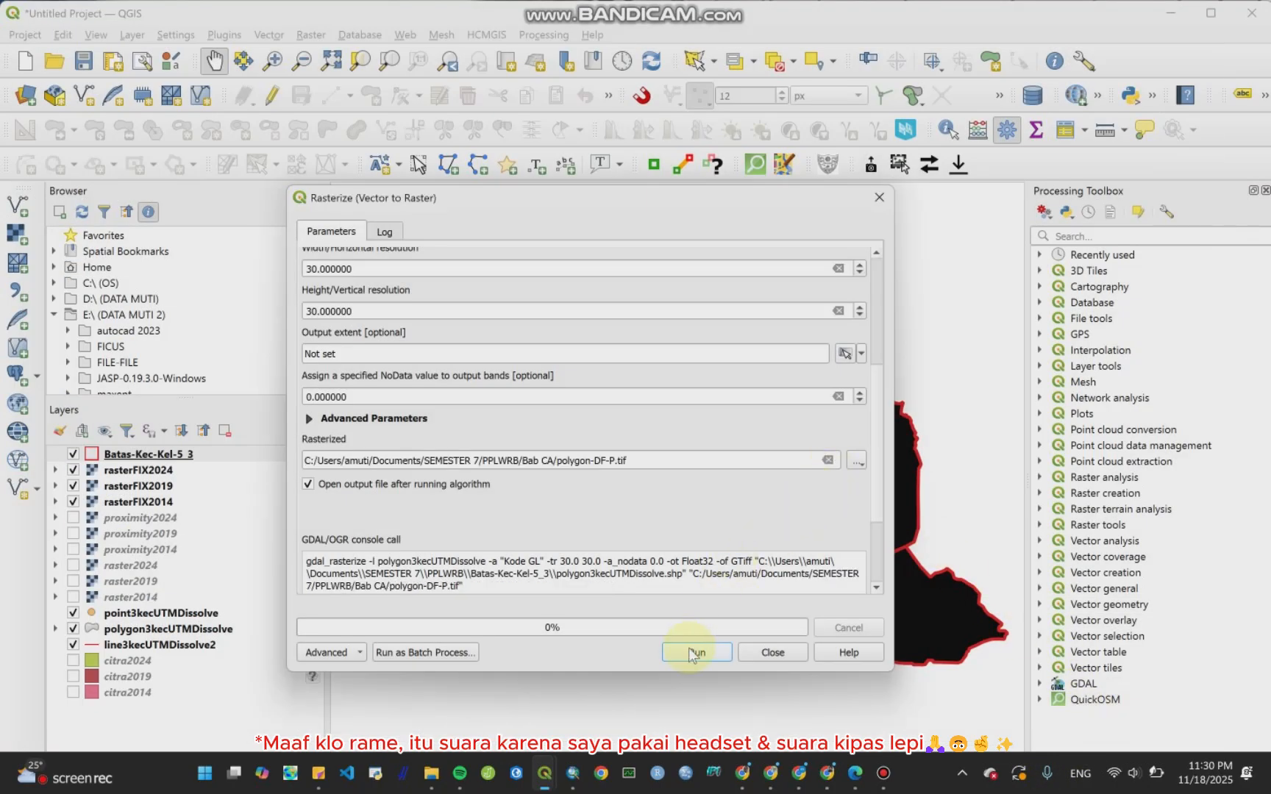
pyautogui.click(691, 653)
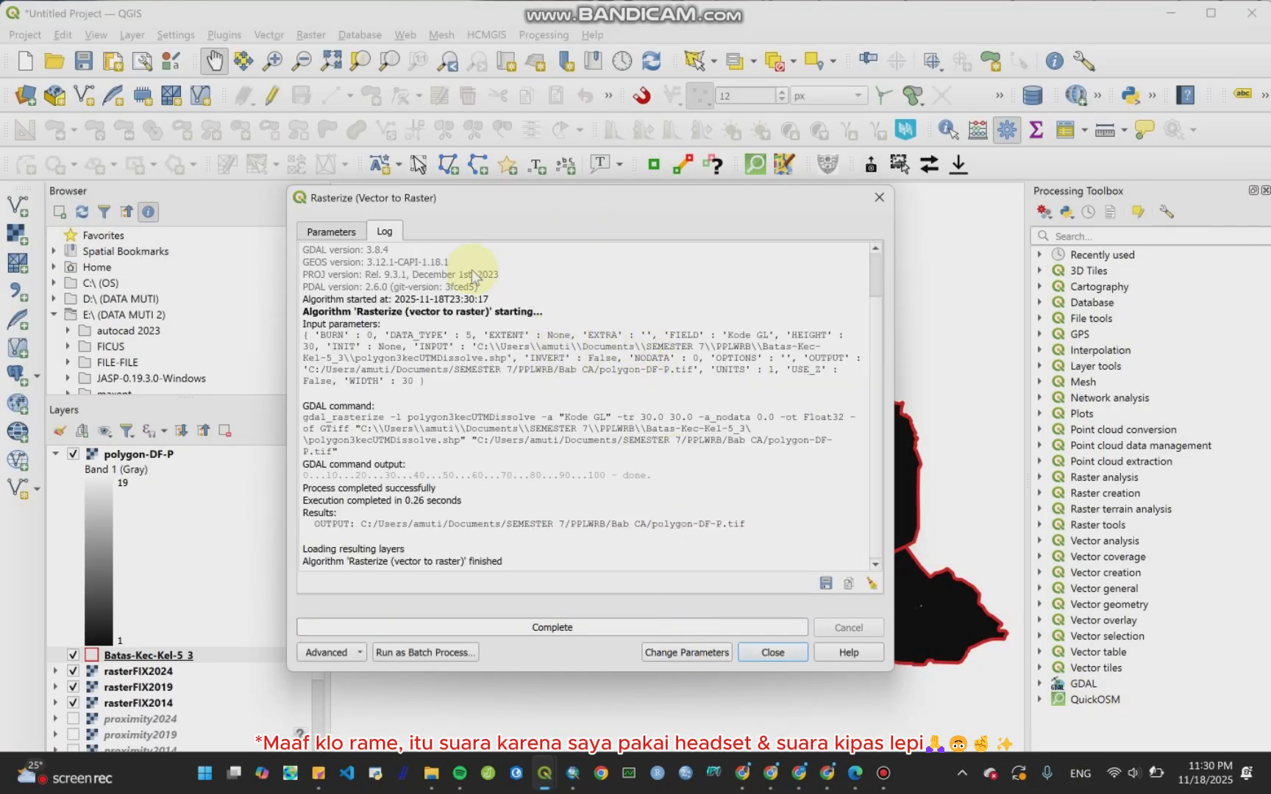
# Step: Return to the Rasterize parameters and change the input layer to point3kecUTMDissolve
pyautogui.click(329, 232)
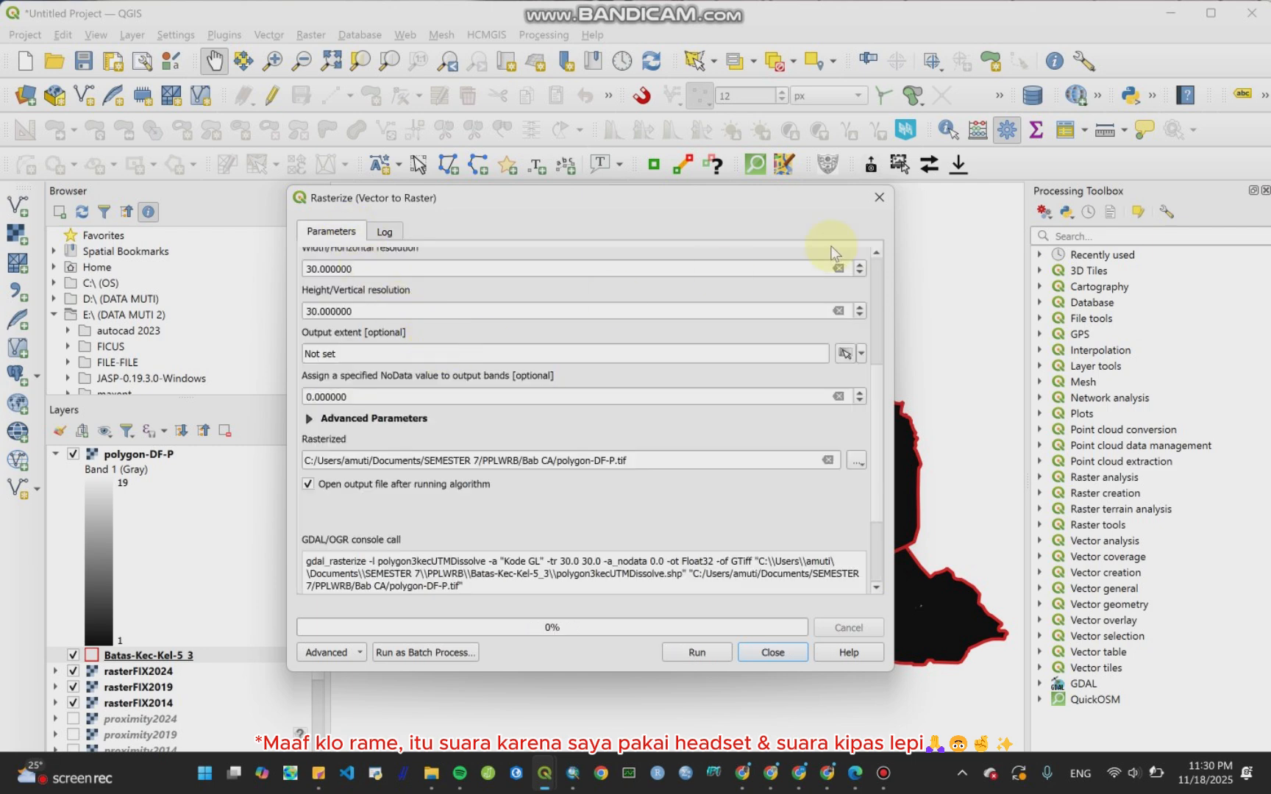
pyautogui.moveTo(876, 399)
pyautogui.mouseDown()
pyautogui.moveTo(878, 295)
pyautogui.moveTo(865, 291)
pyautogui.mouseUp()
pyautogui.click(764, 262)
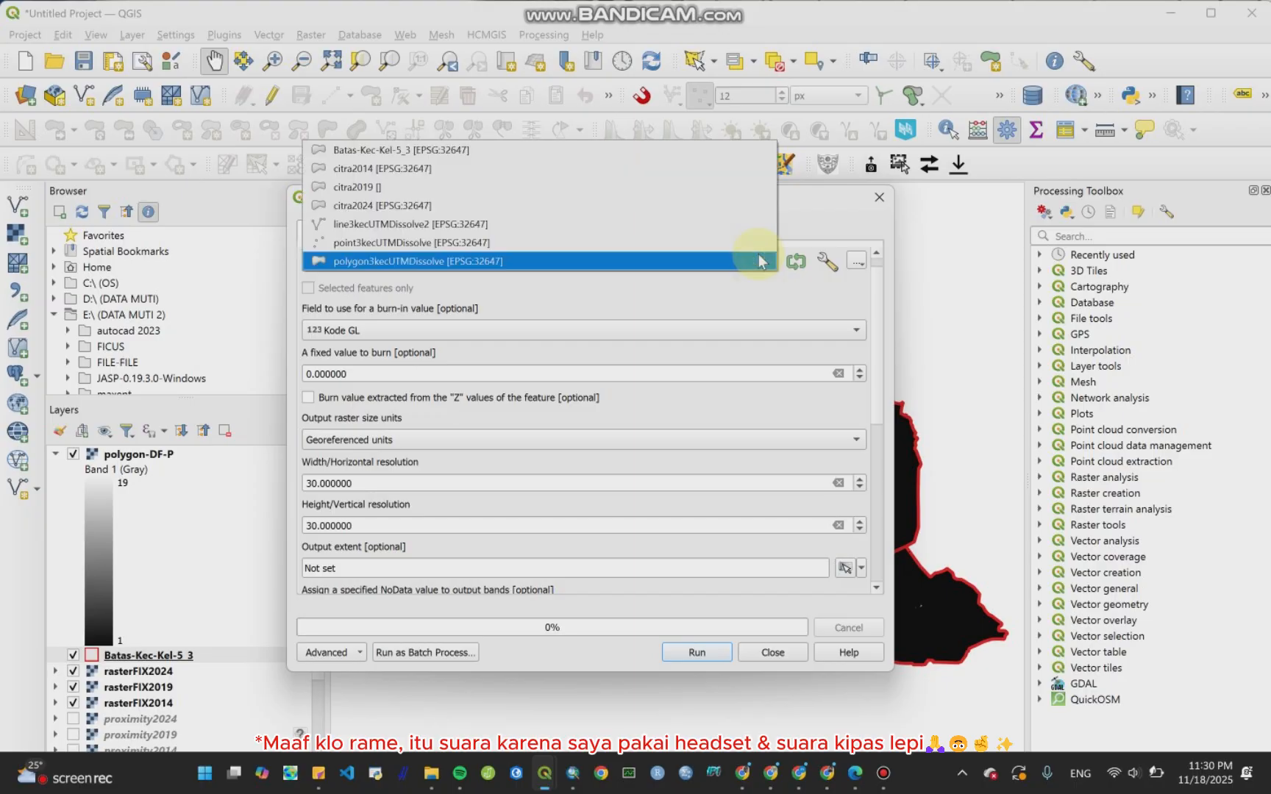
pyautogui.click(740, 244)
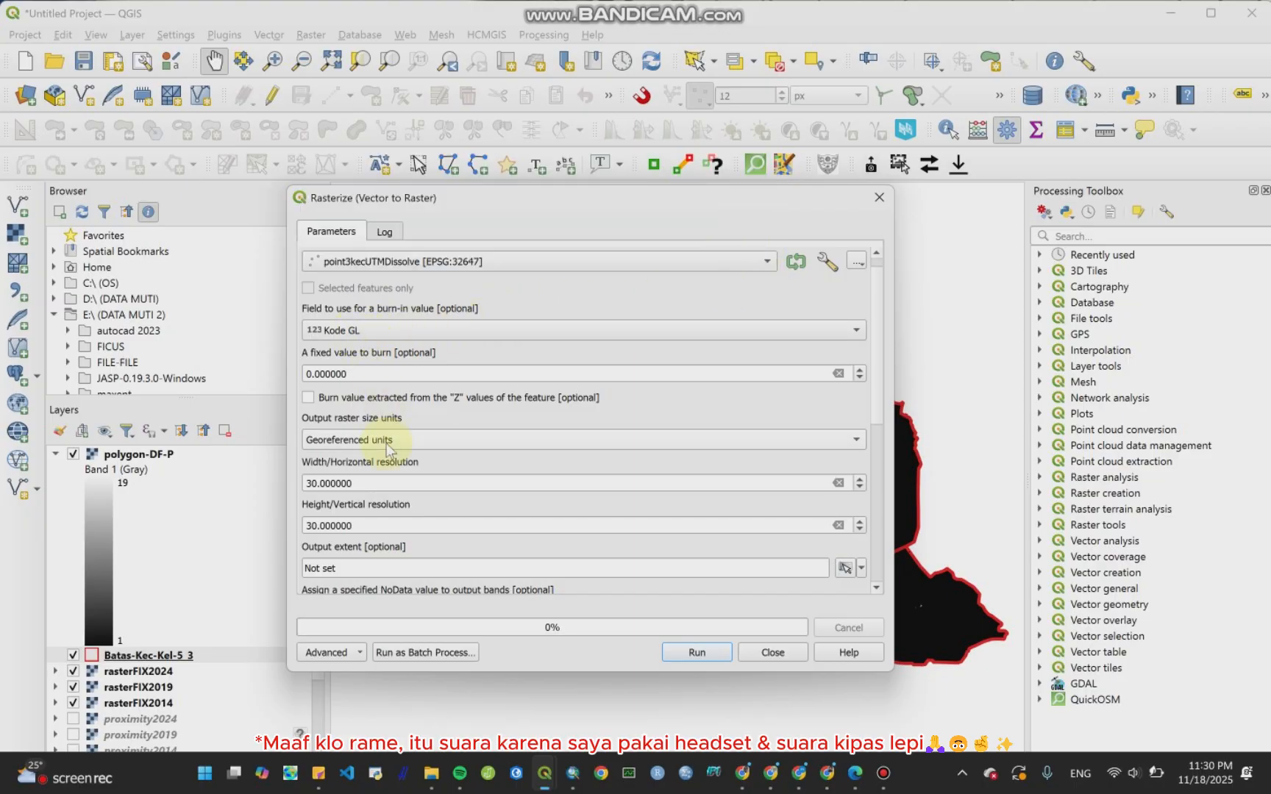
pyautogui.scroll(-3, 878, 423)
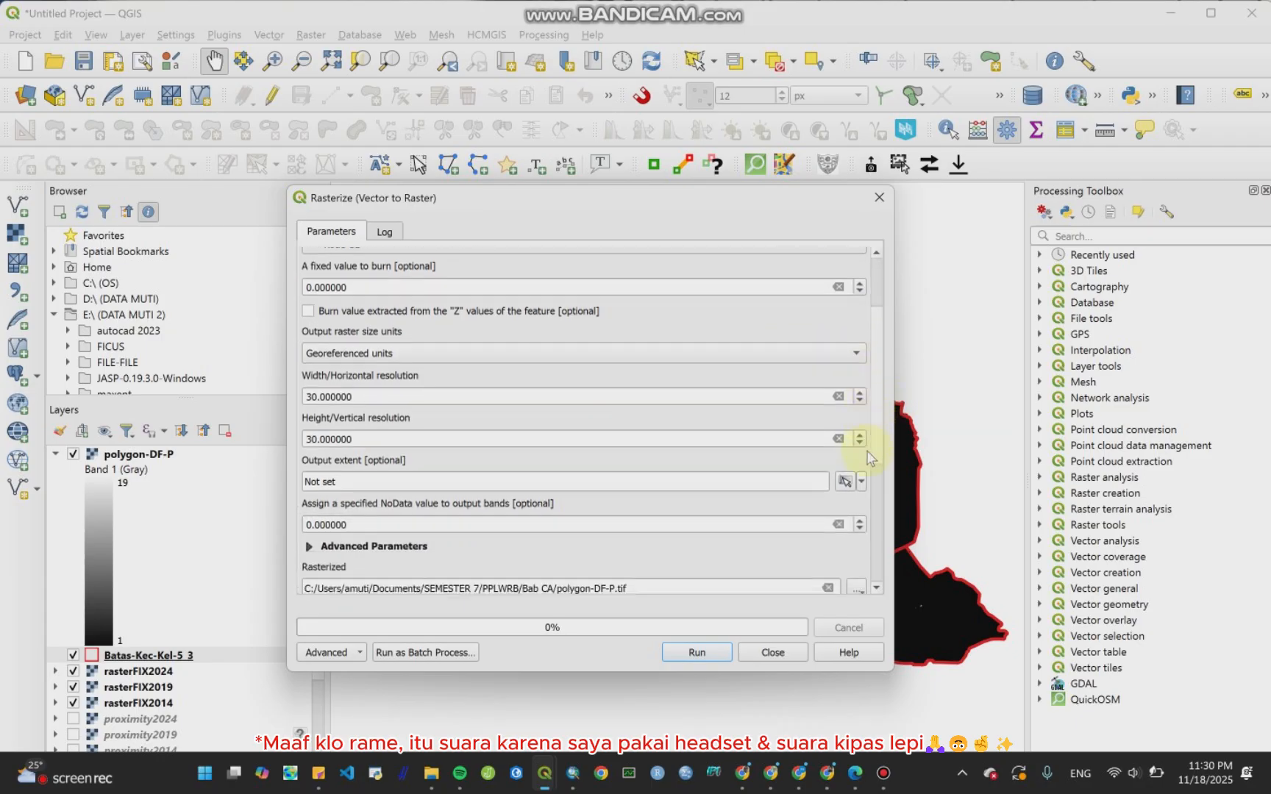
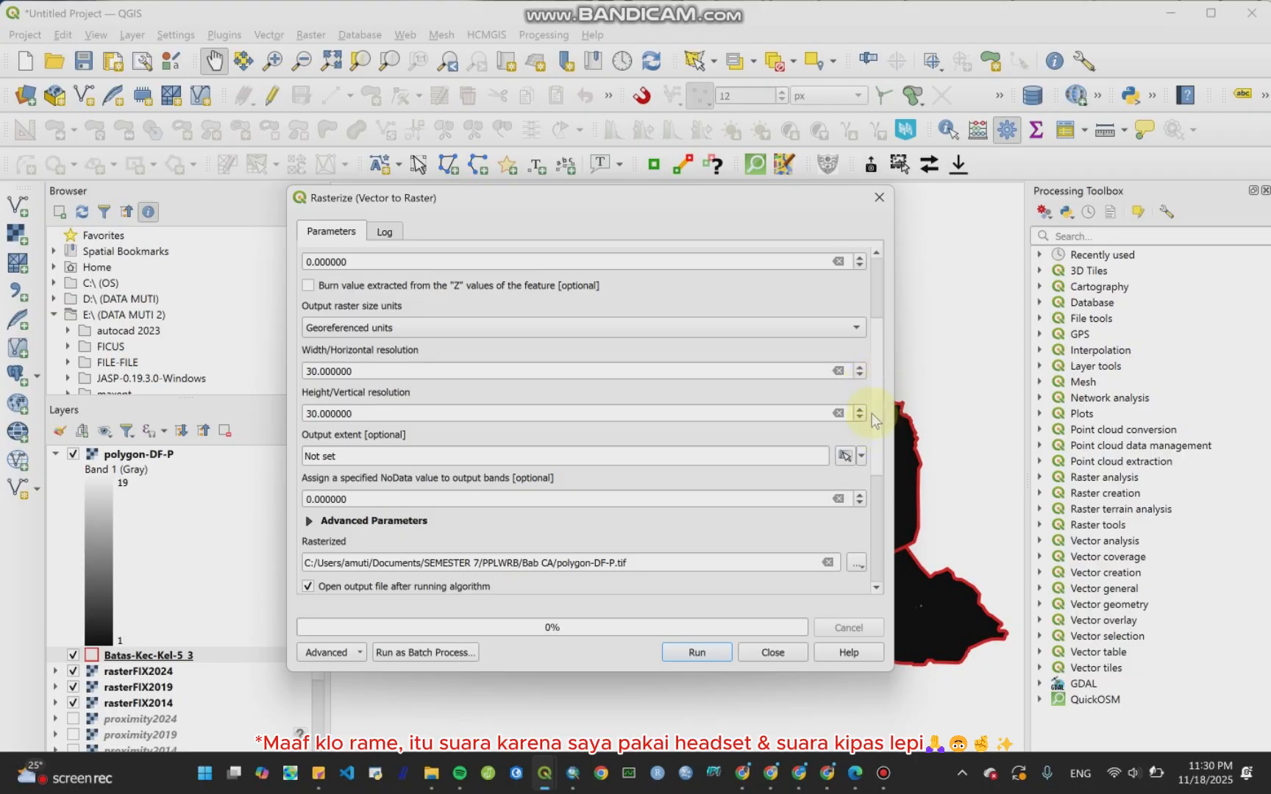
# Step: Rename the rasterize output to point-DF-P.tif and run the rasterization of the point layer
pyautogui.moveTo(872, 414); pyautogui.dragTo(883, 455)
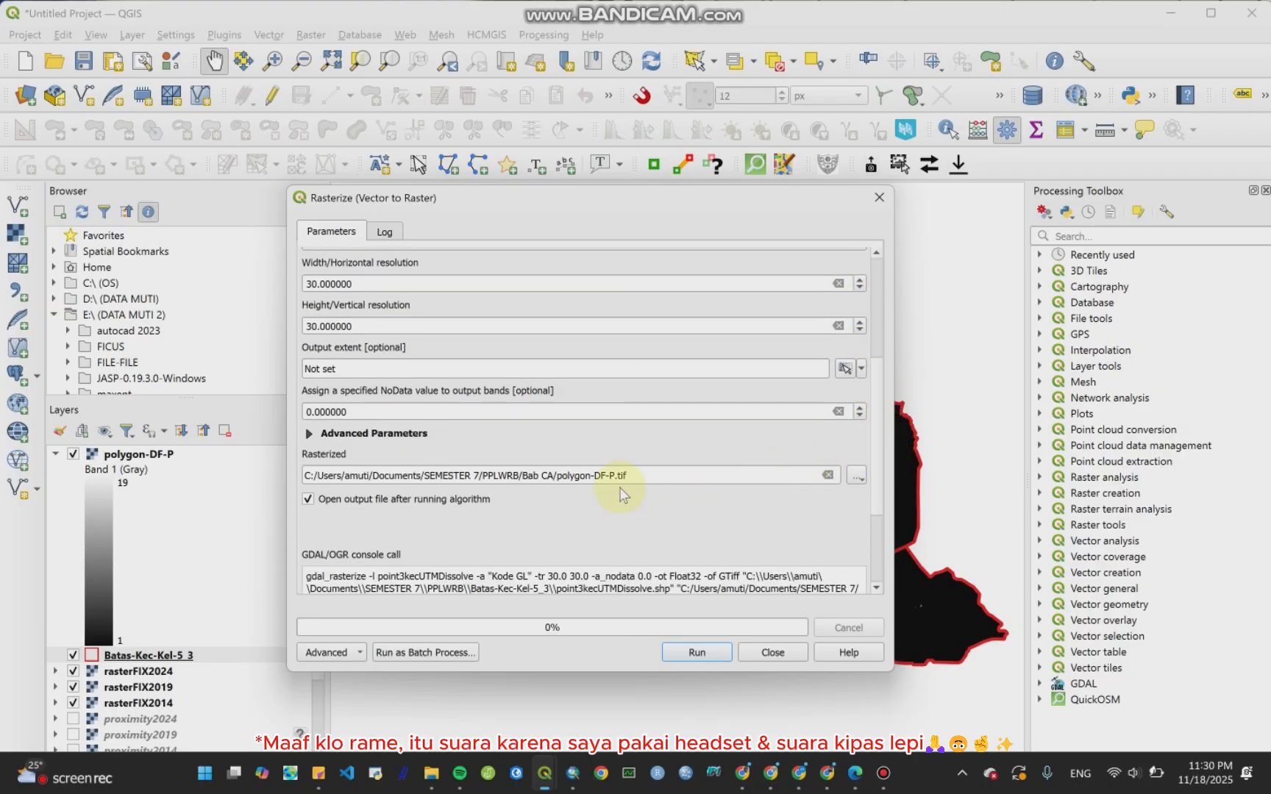
pyautogui.click(591, 475)
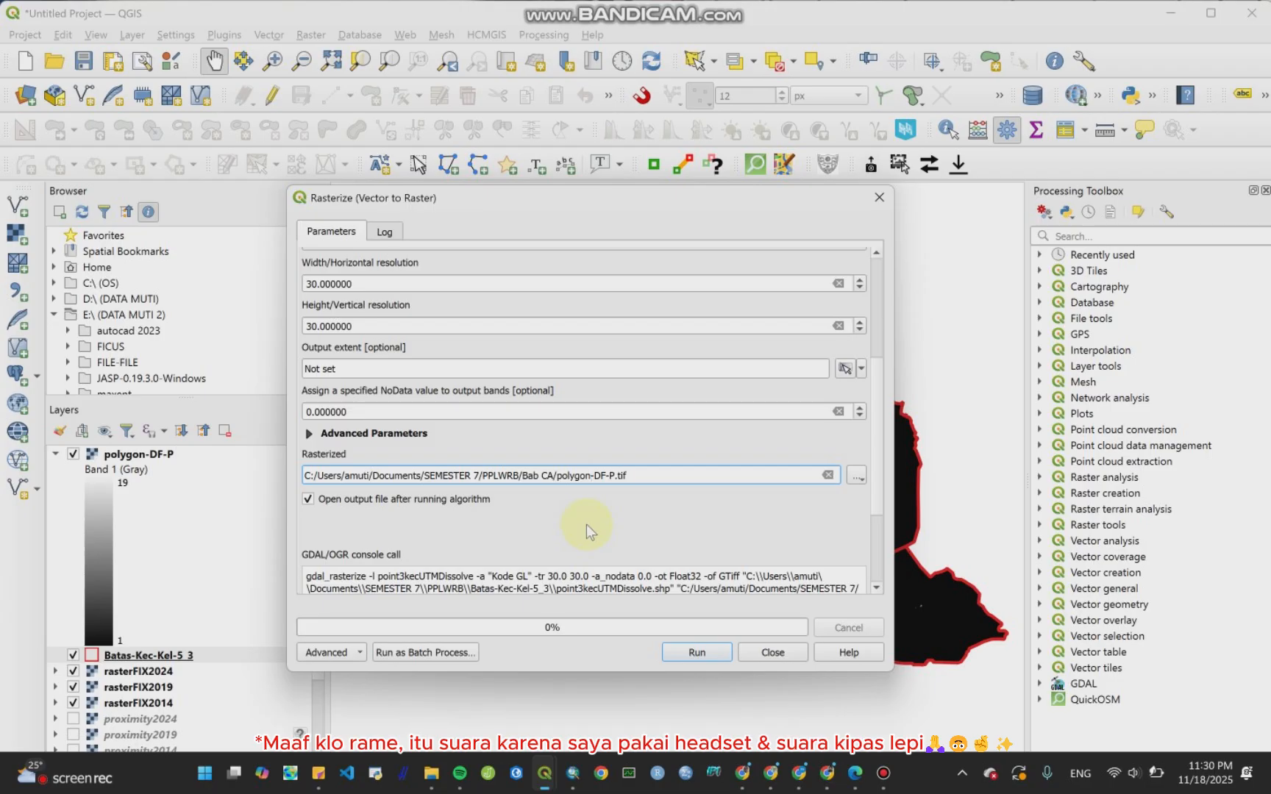
pyautogui.press('BackSpace')
pyautogui.press('BackSpace')
pyautogui.press('BackSpace')
pyautogui.press('BackSpace')
pyautogui.press('BackSpace')
pyautogui.press('BackSpace')
pyautogui.press('BackSpace')
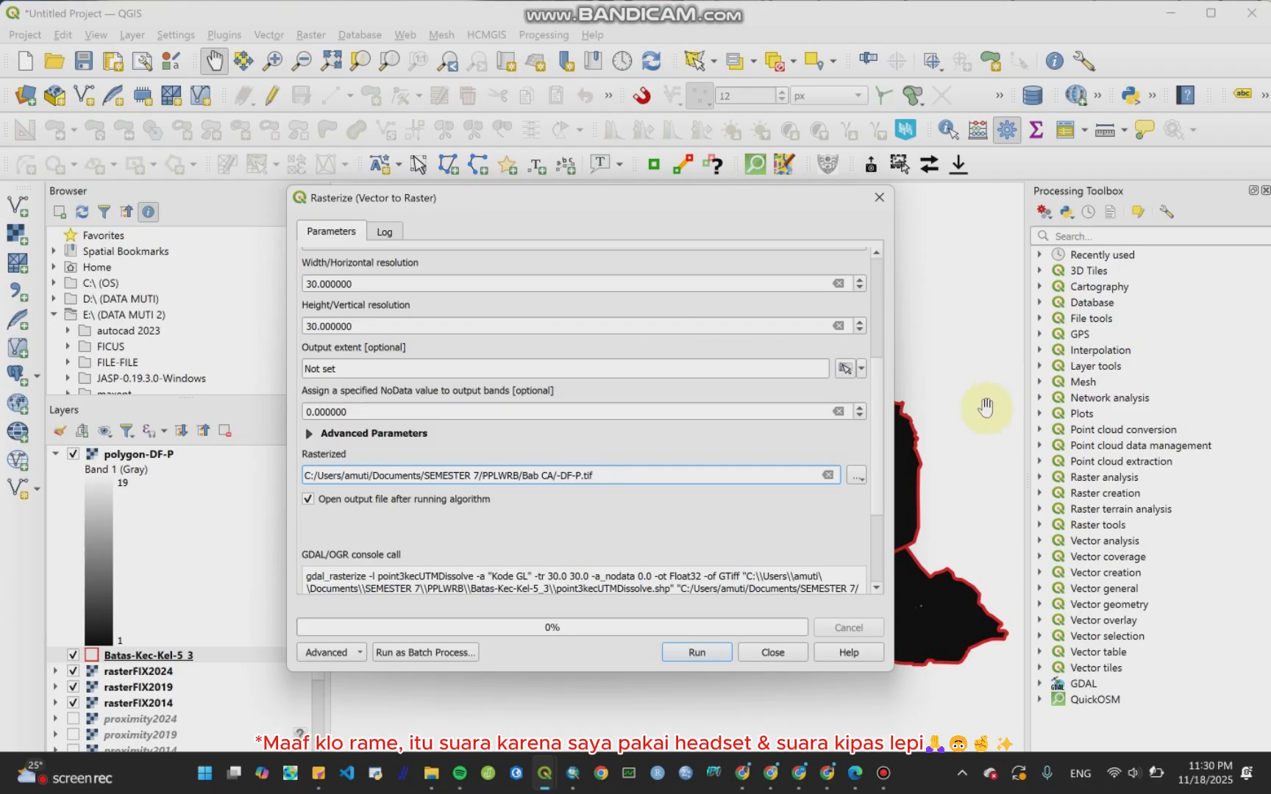
pyautogui.scroll(3, 881, 411)
pyautogui.scroll(2, 893, 303)
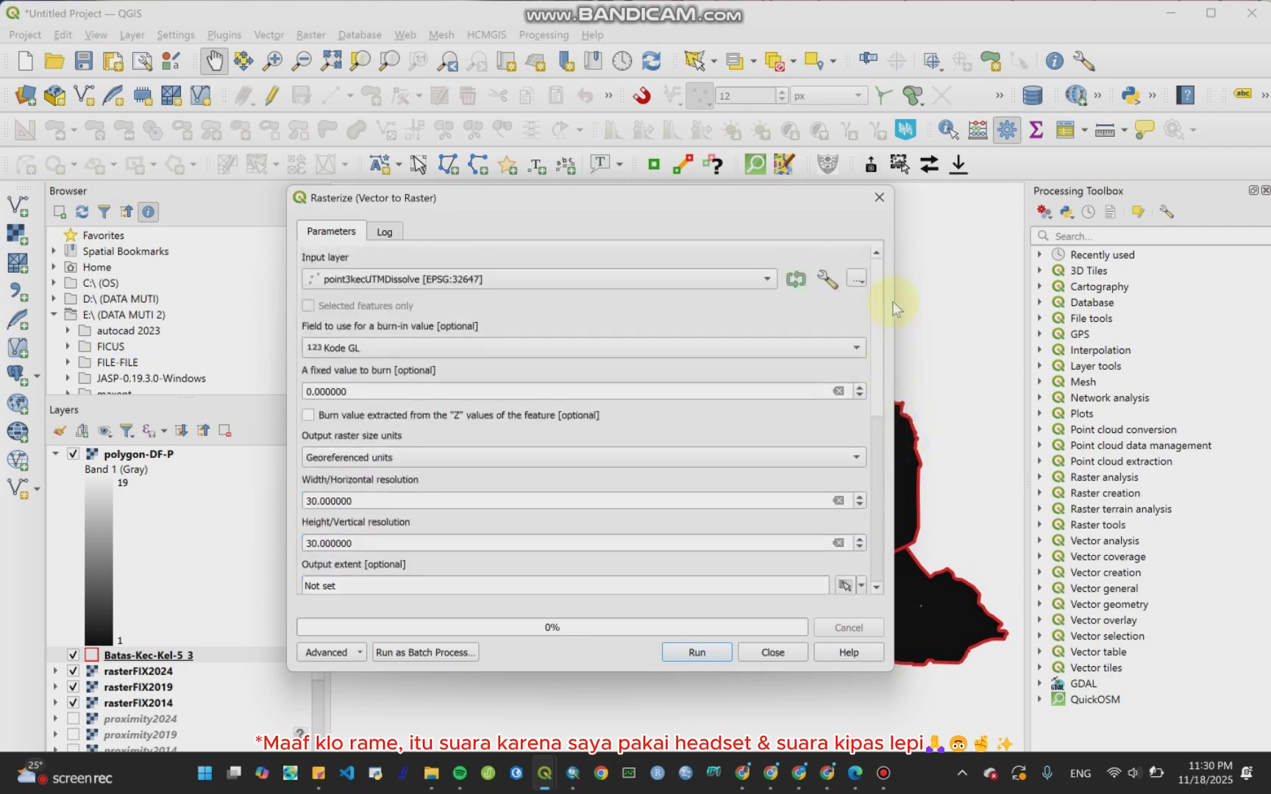
pyautogui.scroll(-5, 875, 383)
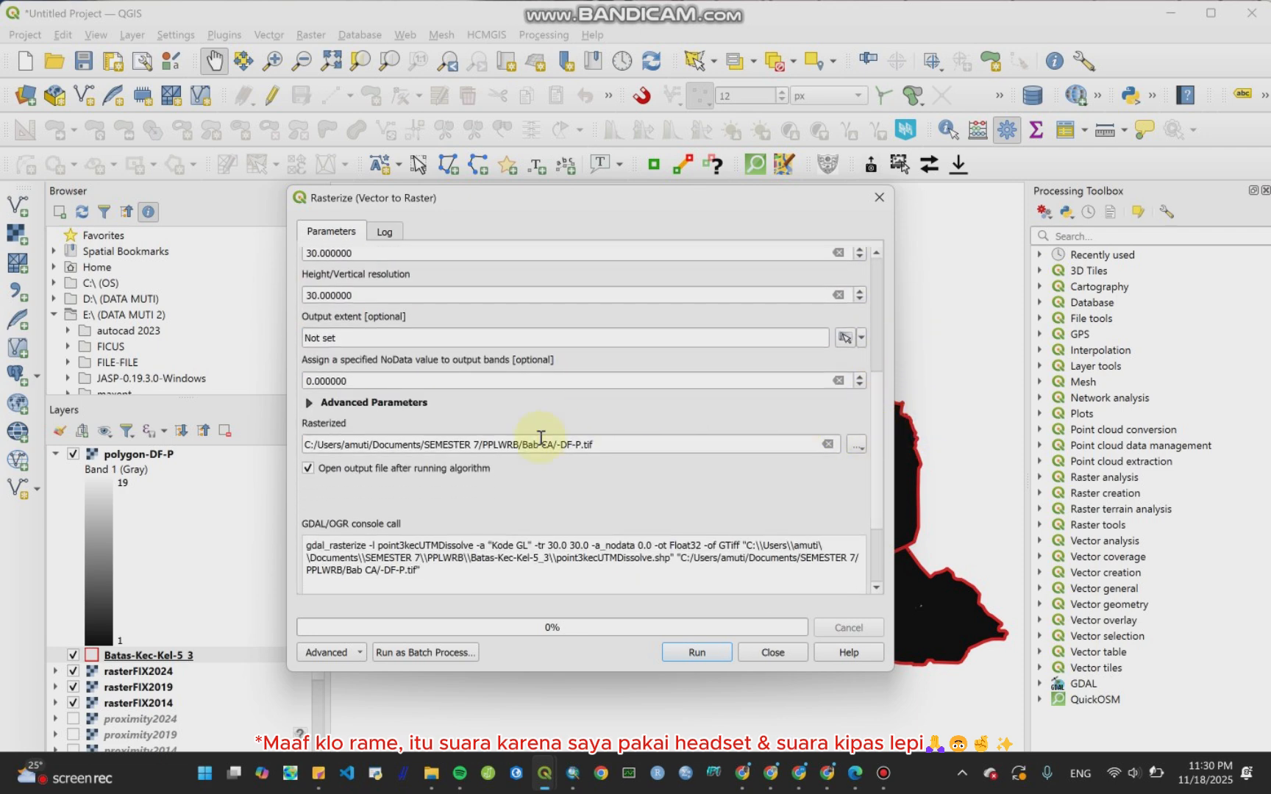
pyautogui.write('point')
pyautogui.click(700, 652)
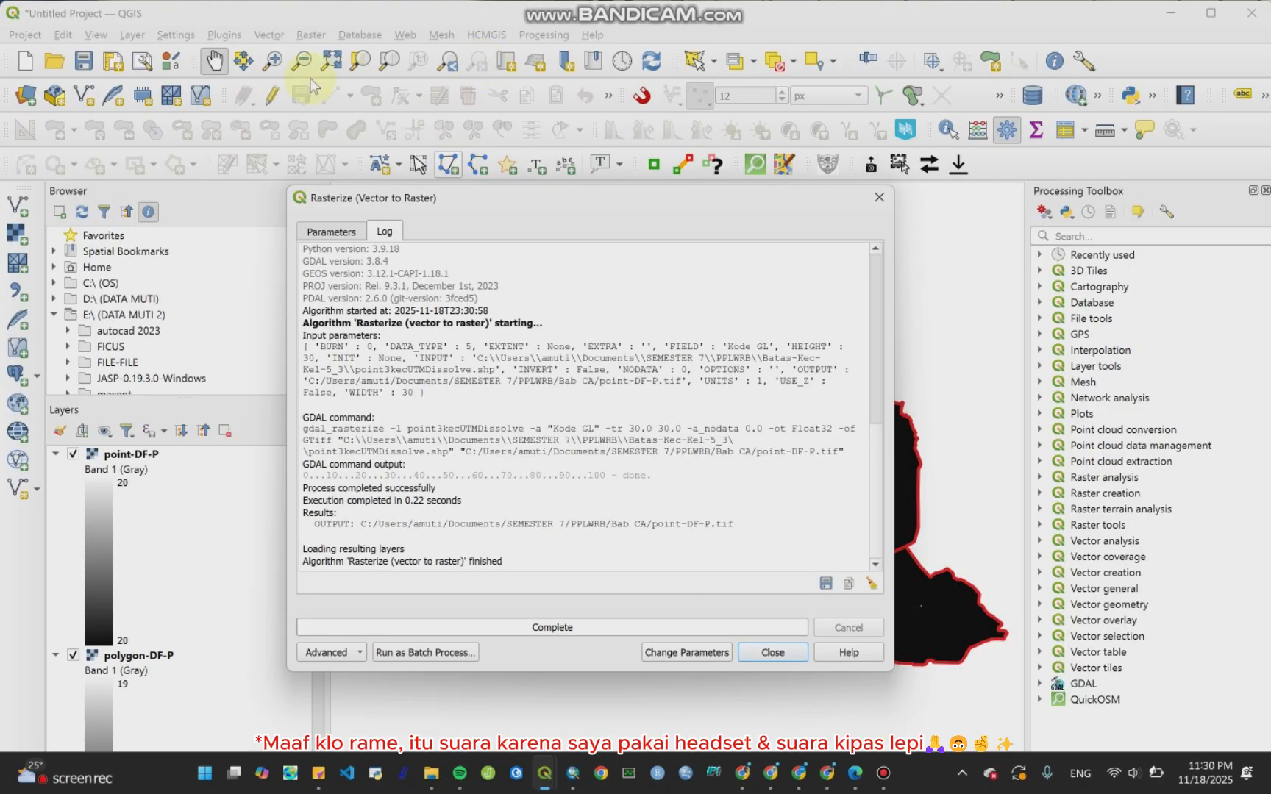
# Step: Return to the Rasterize parameters, switch the input layer to line3kecUTMDissolve2 and set the burn-in field to Kode Jl
pyautogui.click(309, 232)
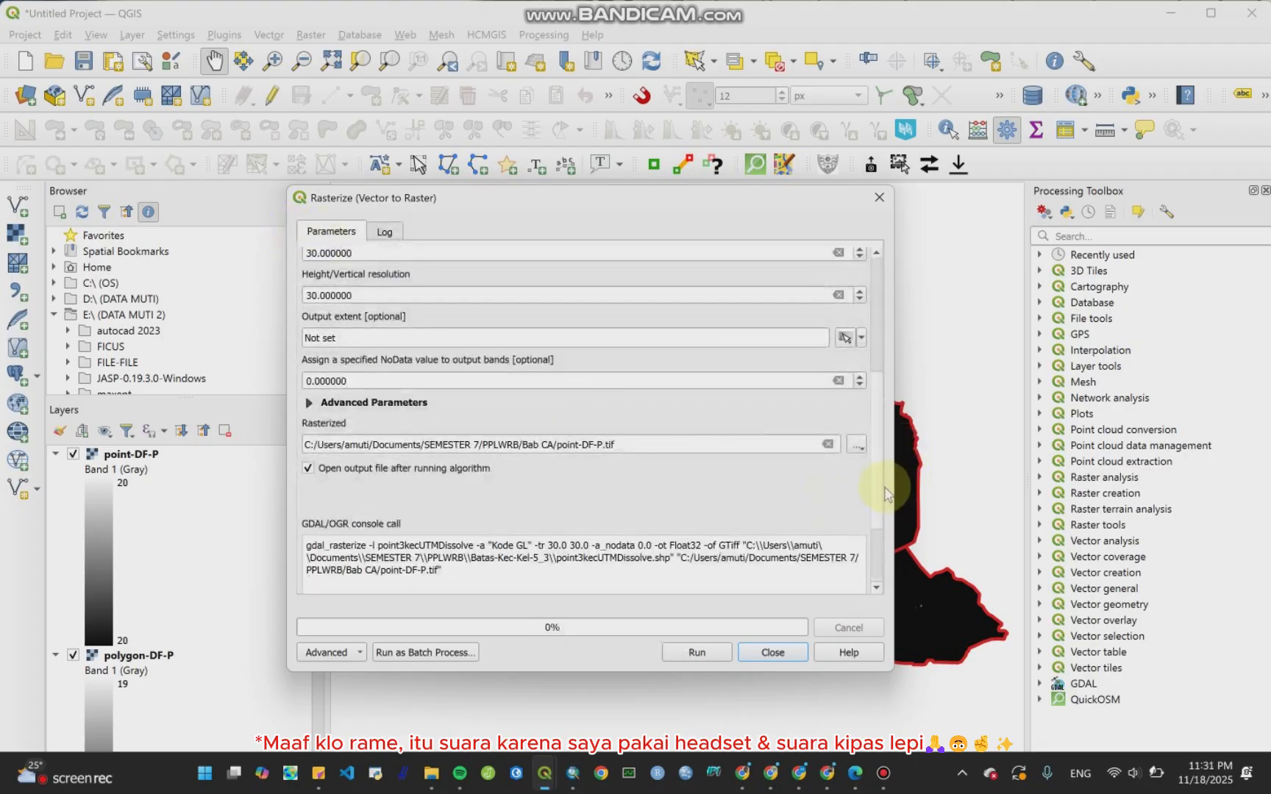
pyautogui.moveTo(877, 458); pyautogui.dragTo(886, 334)
pyautogui.click(731, 279)
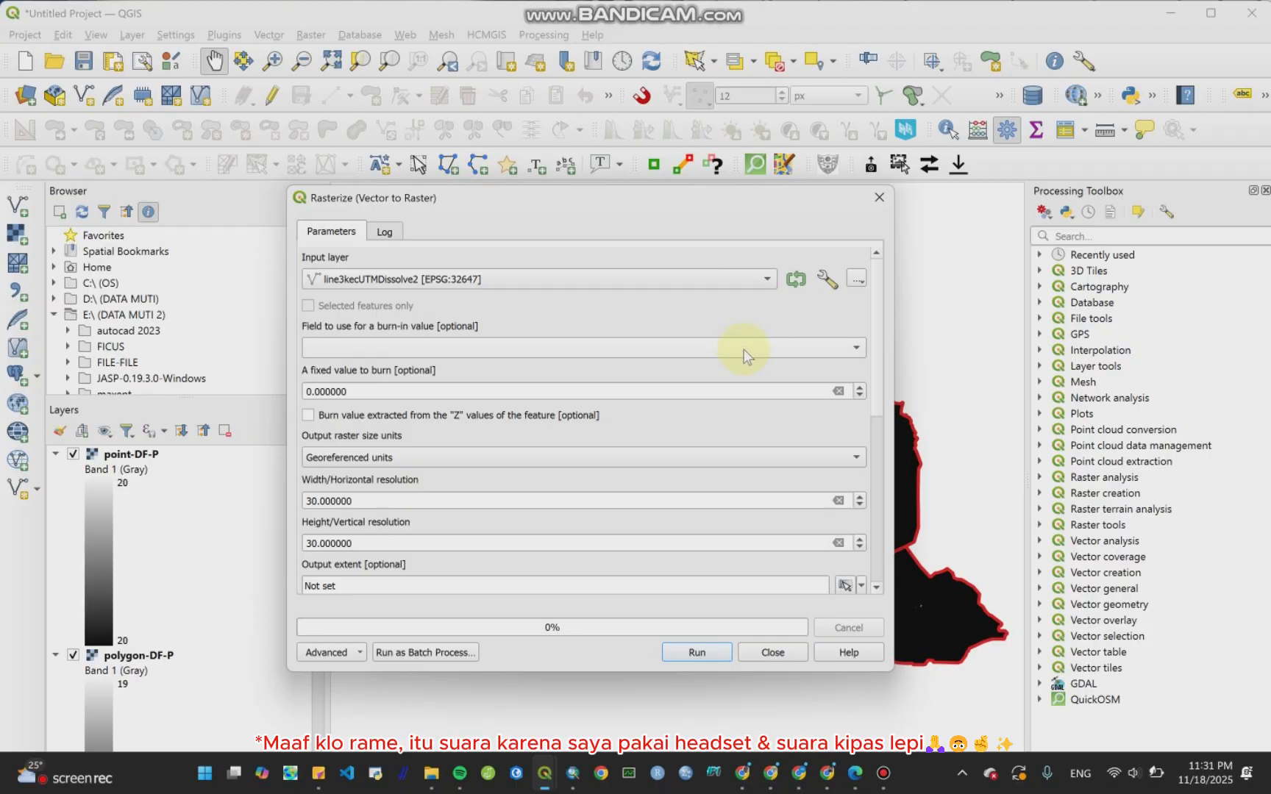
pyautogui.moveTo(882, 329)
pyautogui.mouseDown()
pyautogui.moveTo(881, 379)
pyautogui.moveTo(883, 349)
pyautogui.moveTo(822, 326)
pyautogui.moveTo(876, 311)
pyautogui.moveTo(886, 414)
pyautogui.mouseUp()
pyautogui.click(823, 326)
pyautogui.click(783, 366)
pyautogui.scroll(-2, 865, 407)
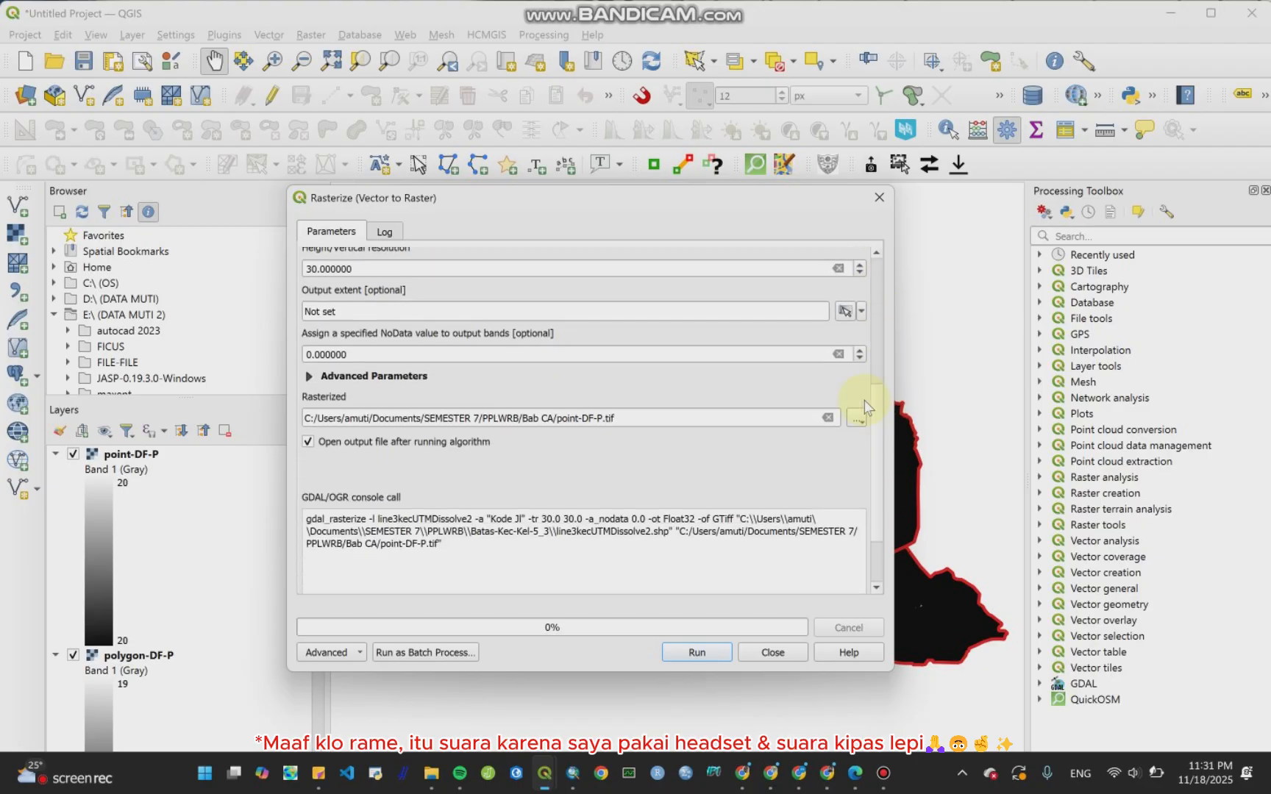
# Step: Rename the rasterize output to line-DF-P.tif and run the rasterization of the line layer
pyautogui.click(578, 422)
pyautogui.press('BackSpace')
pyautogui.press('BackSpace')
pyautogui.press('BackSpace')
pyautogui.press('BackSpace')
pyautogui.press('BackSpace')
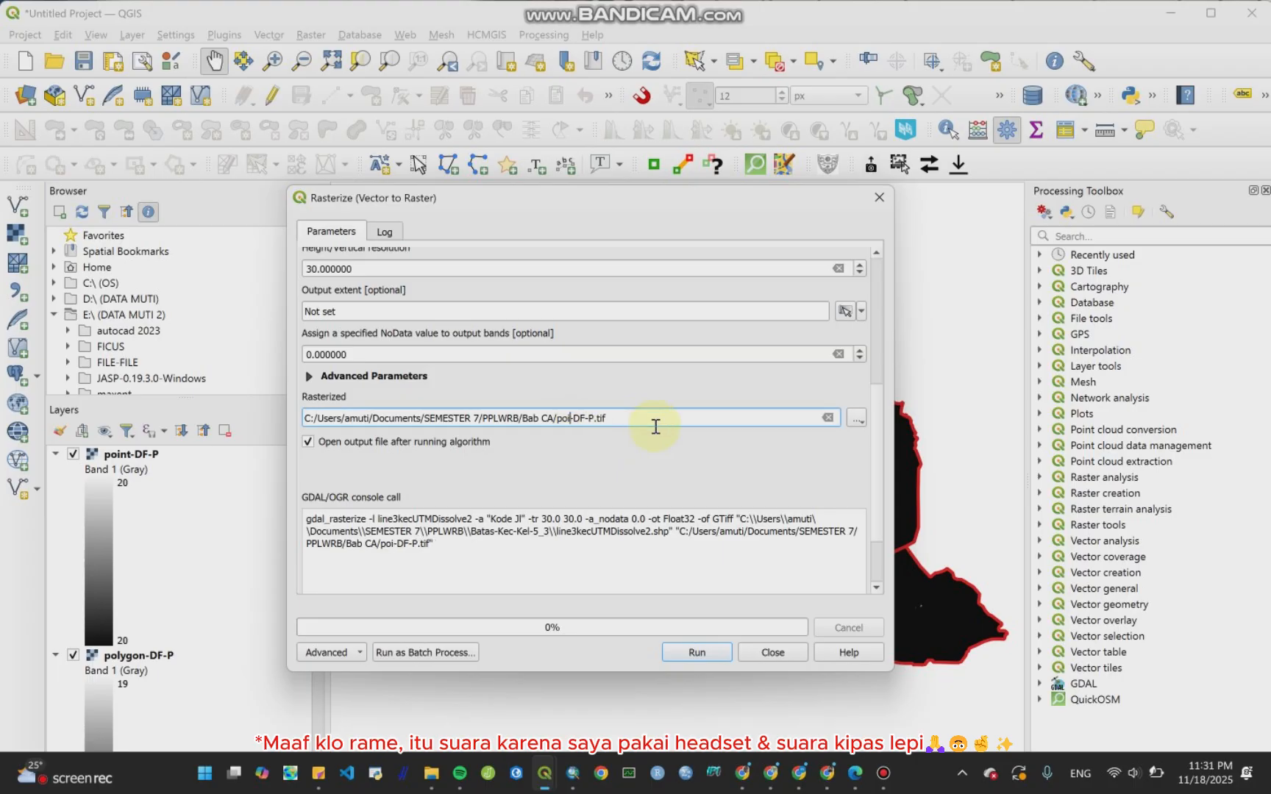
pyautogui.write('line')
pyautogui.click(697, 652)
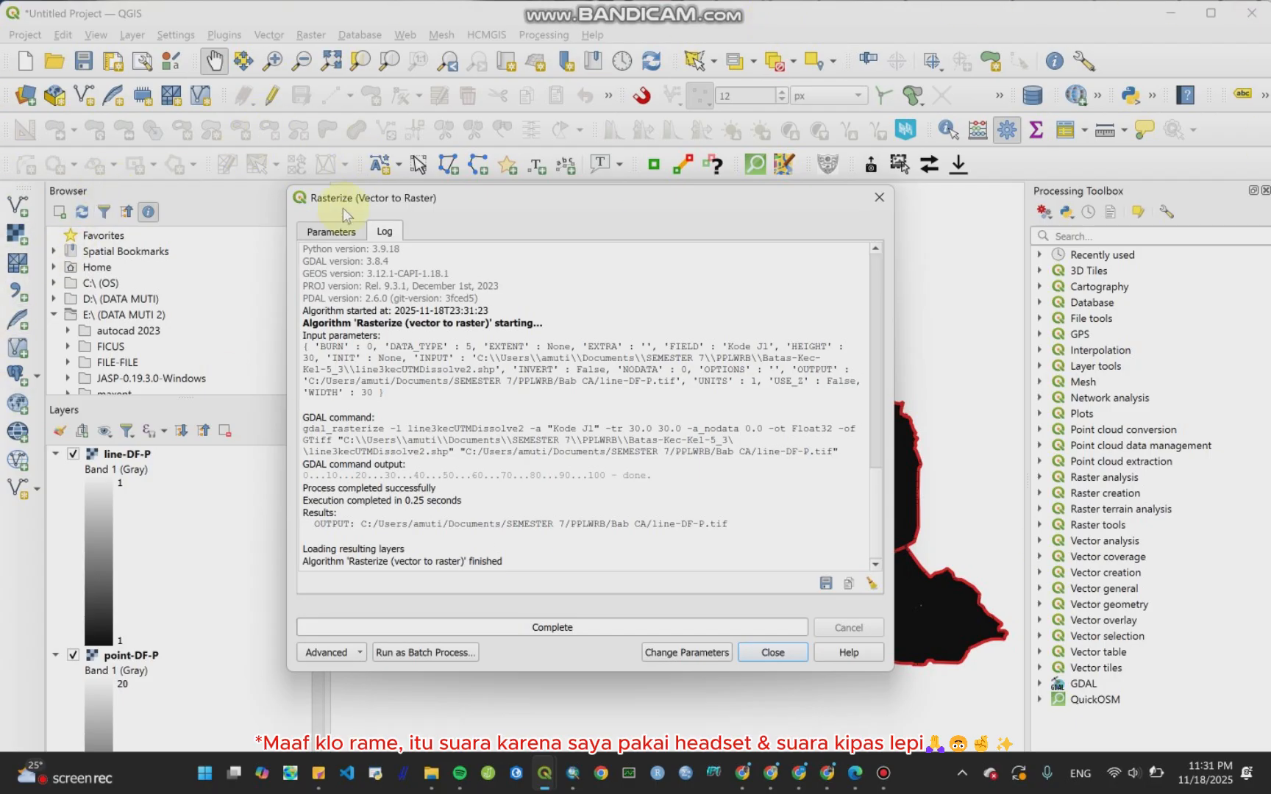
# Step: Close the Rasterize dialog and collapse the legends of the line-DF-P, point-DF-P and polygon-DF-P layers
pyautogui.click(331, 231)
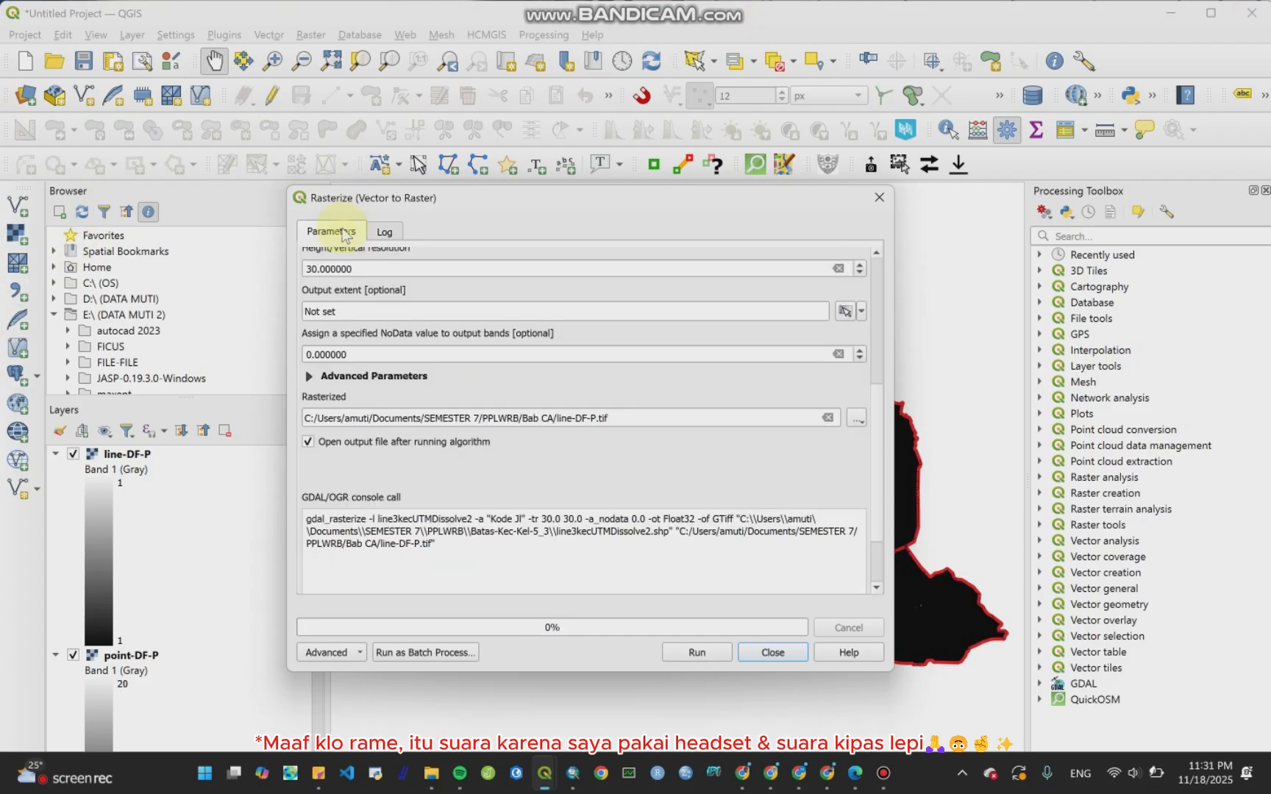
pyautogui.click(771, 653)
pyautogui.click(56, 455)
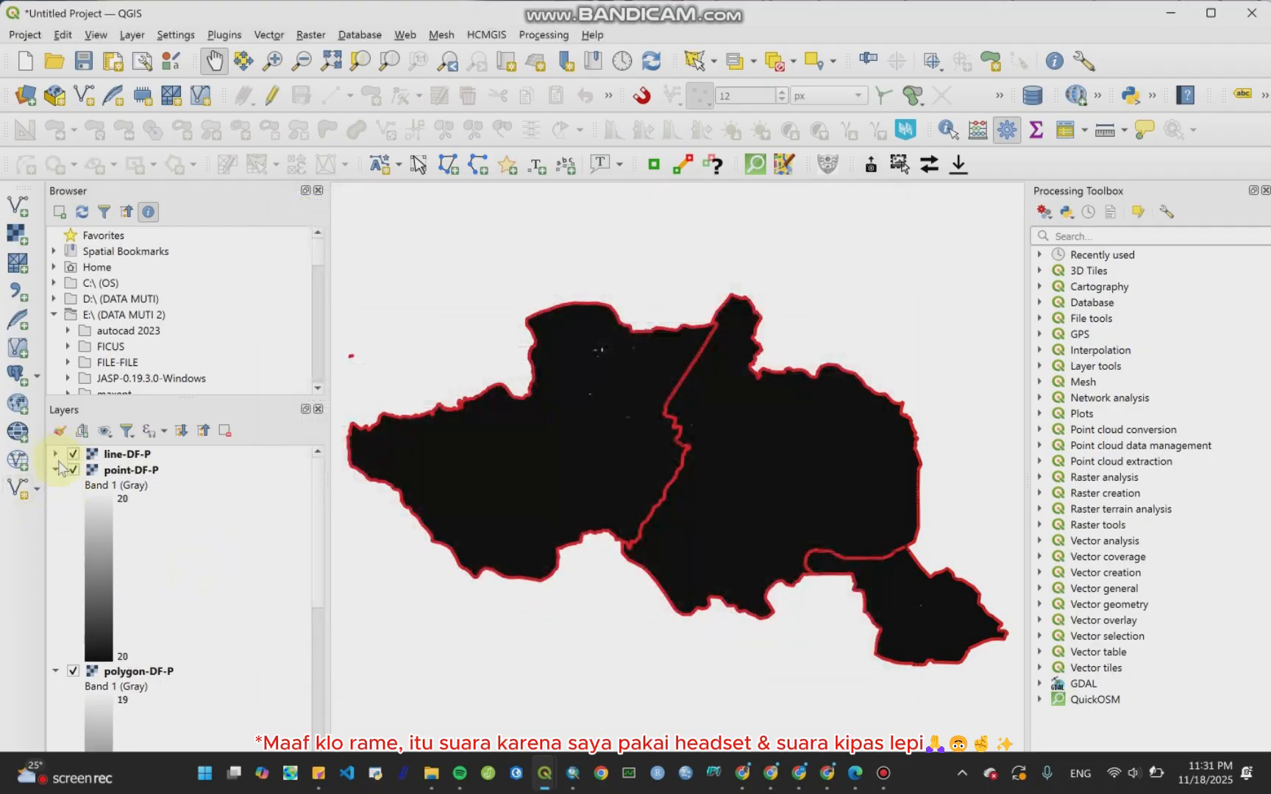
pyautogui.click(56, 470)
pyautogui.click(57, 487)
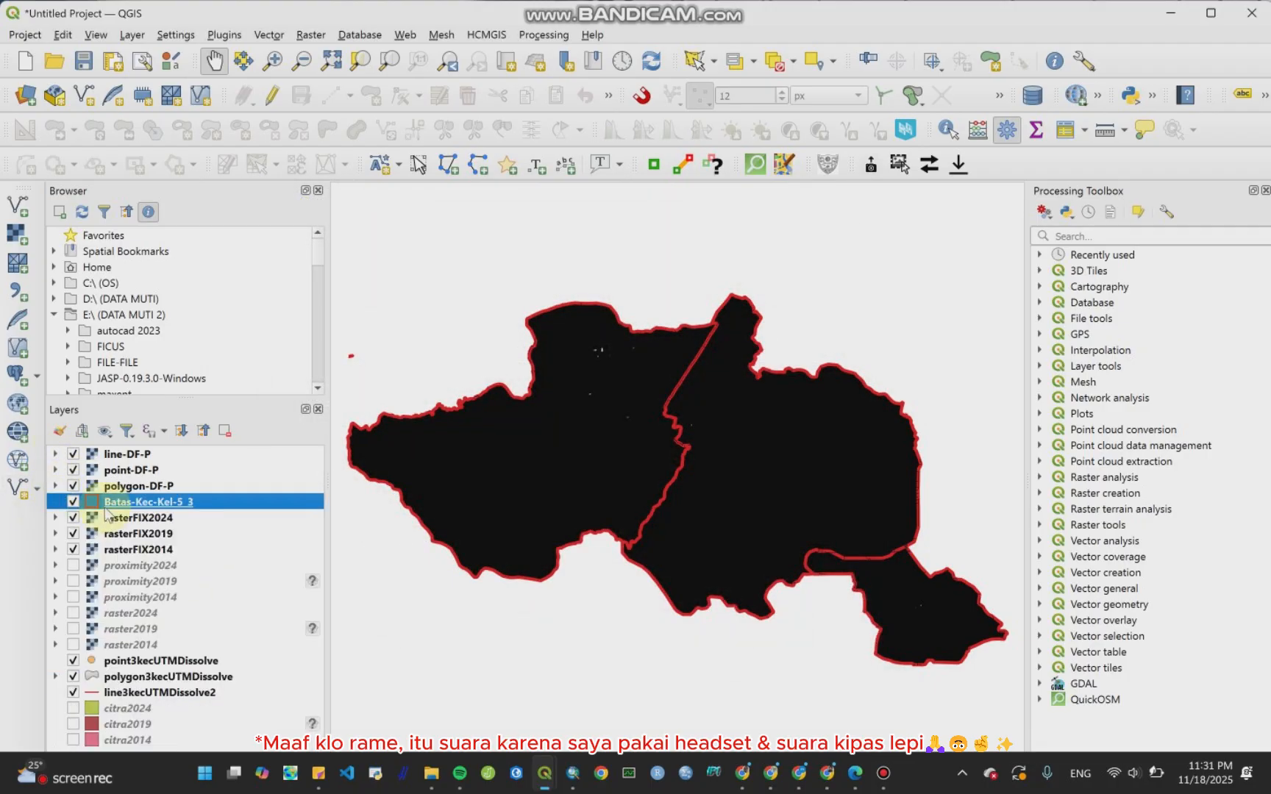
# Step: Move Batas-Kec-Kel-5_3 to the top of the layer list and hide the three dissolved point, polygon and line layers
pyautogui.moveTo(161, 507); pyautogui.dragTo(158, 451)
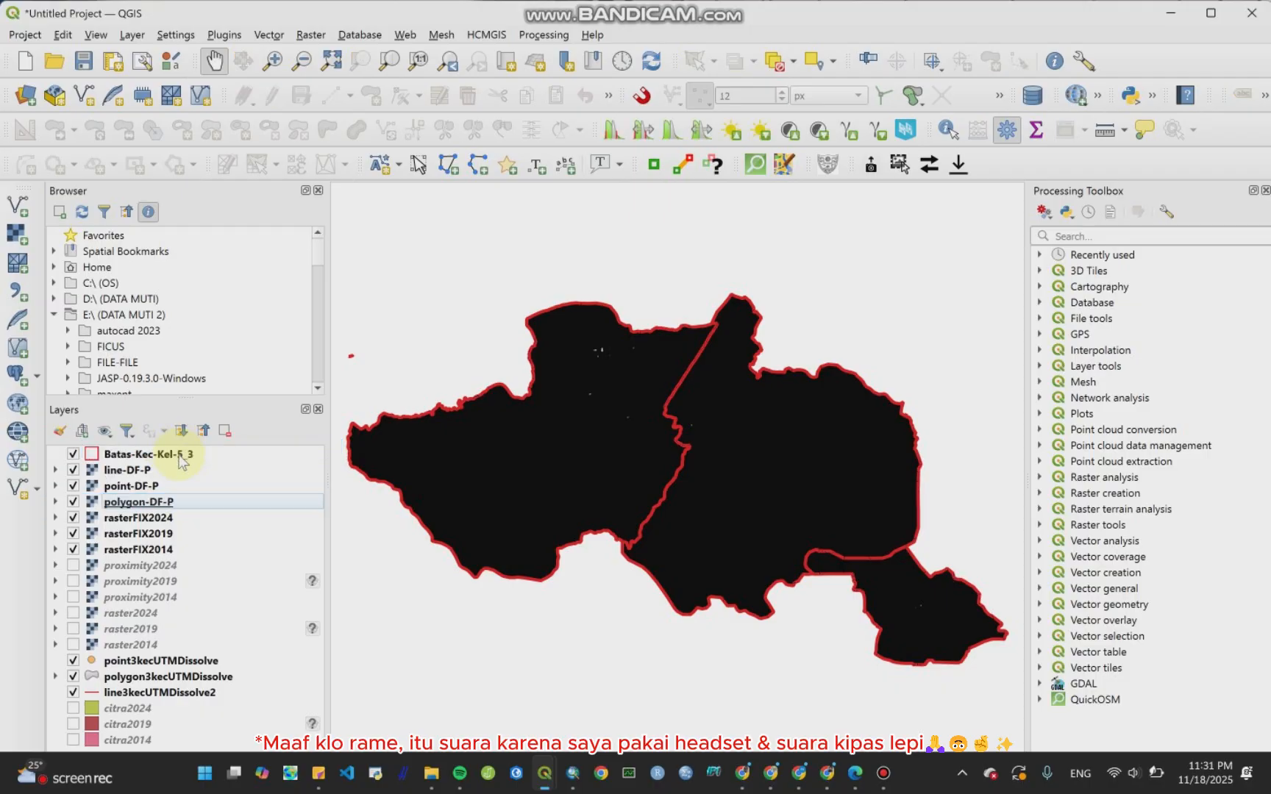
pyautogui.click(73, 661)
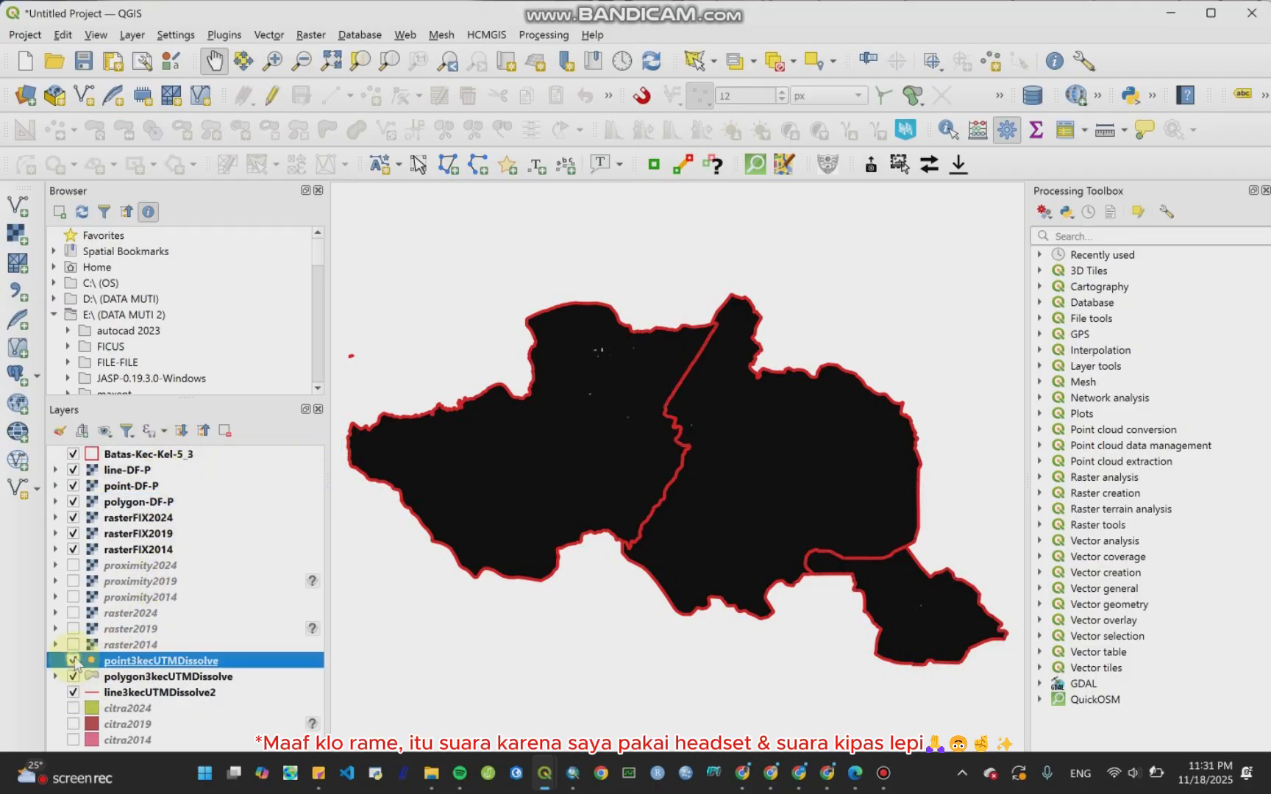
pyautogui.click(73, 677)
pyautogui.click(72, 692)
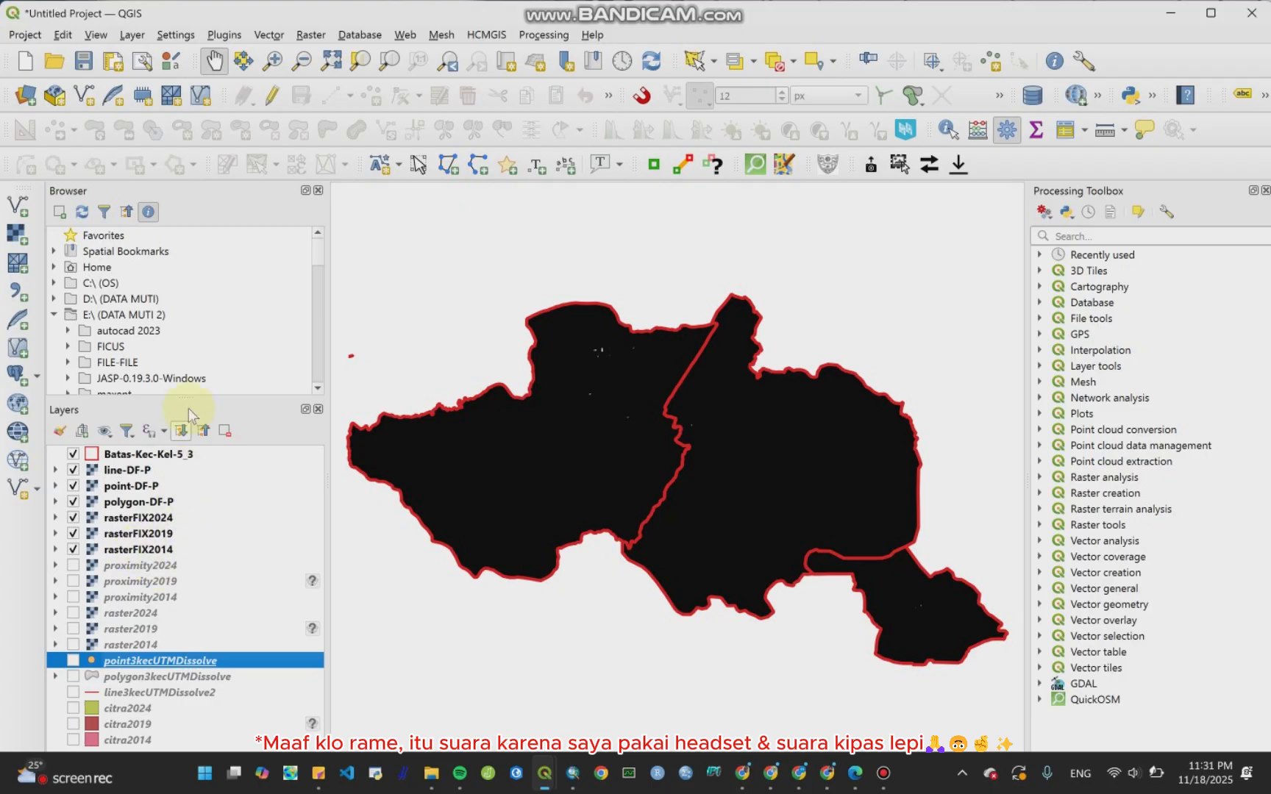
# Step: Open the Proximity (Raster Distance) tool with line-DF-P as input, Band 1 (Gray), and georeferenced coordinates as distance units
pyautogui.click(311, 34)
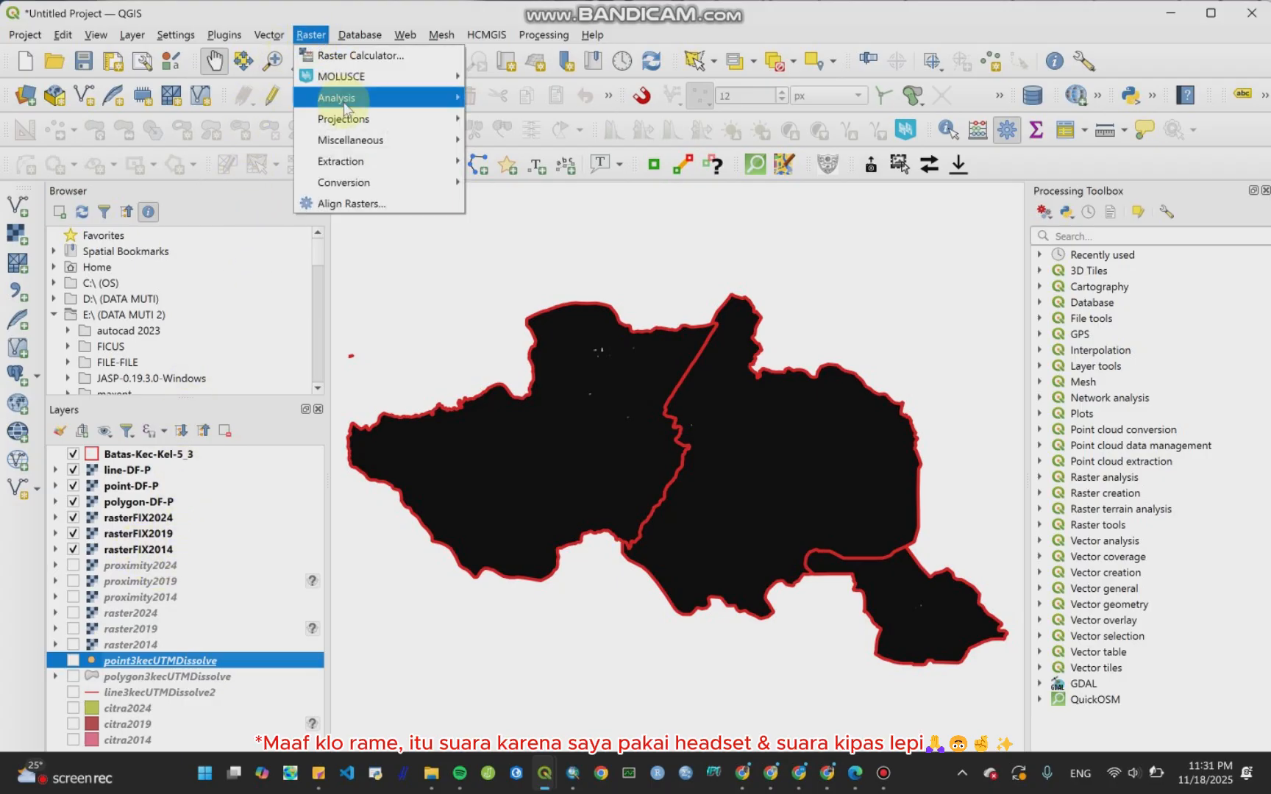
pyautogui.moveTo(345, 105)
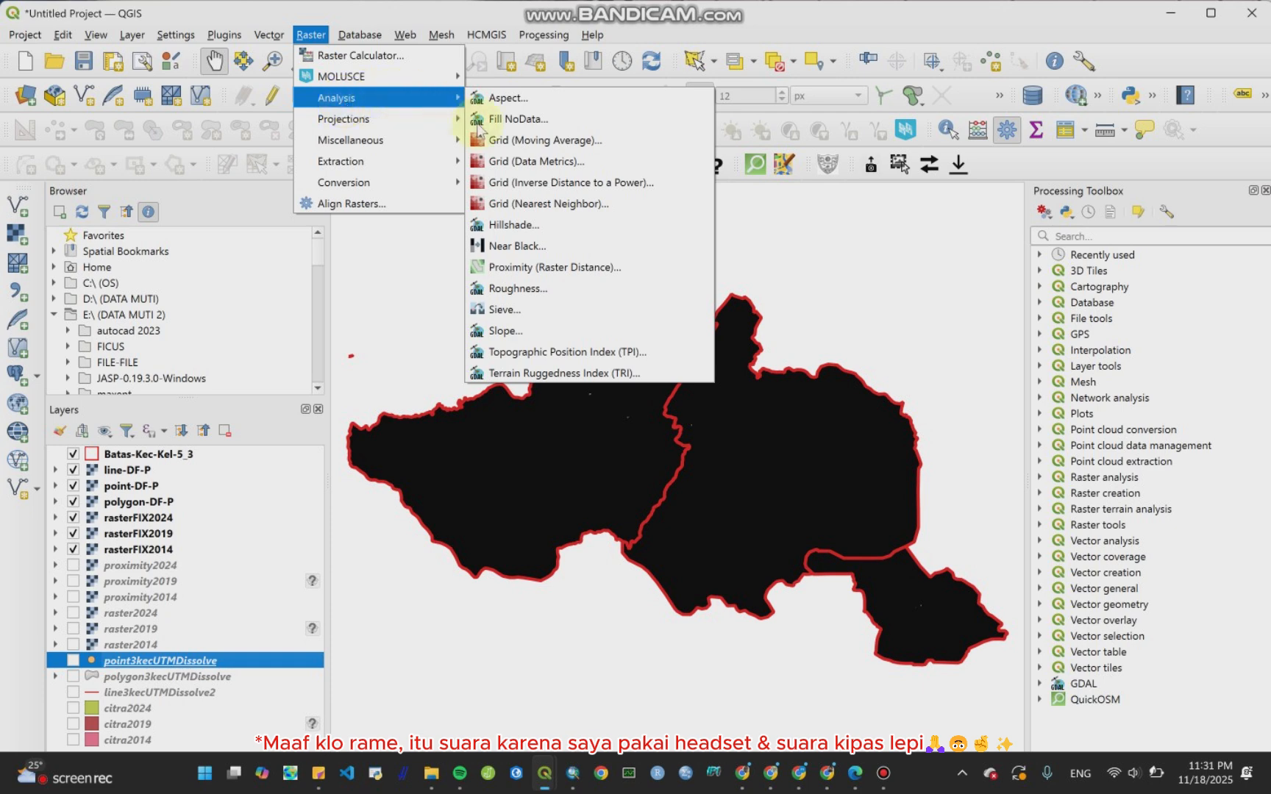
pyautogui.click(528, 279)
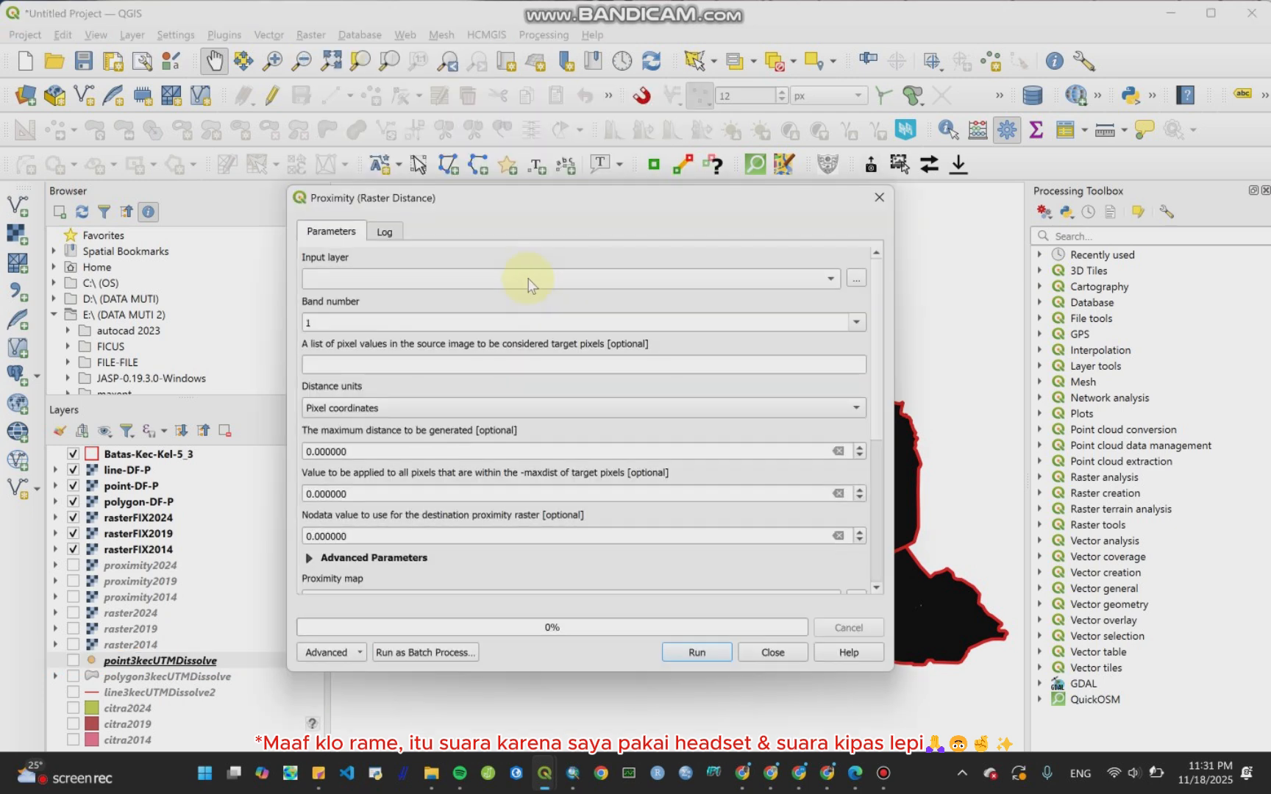
pyautogui.click(450, 280)
pyautogui.click(353, 279)
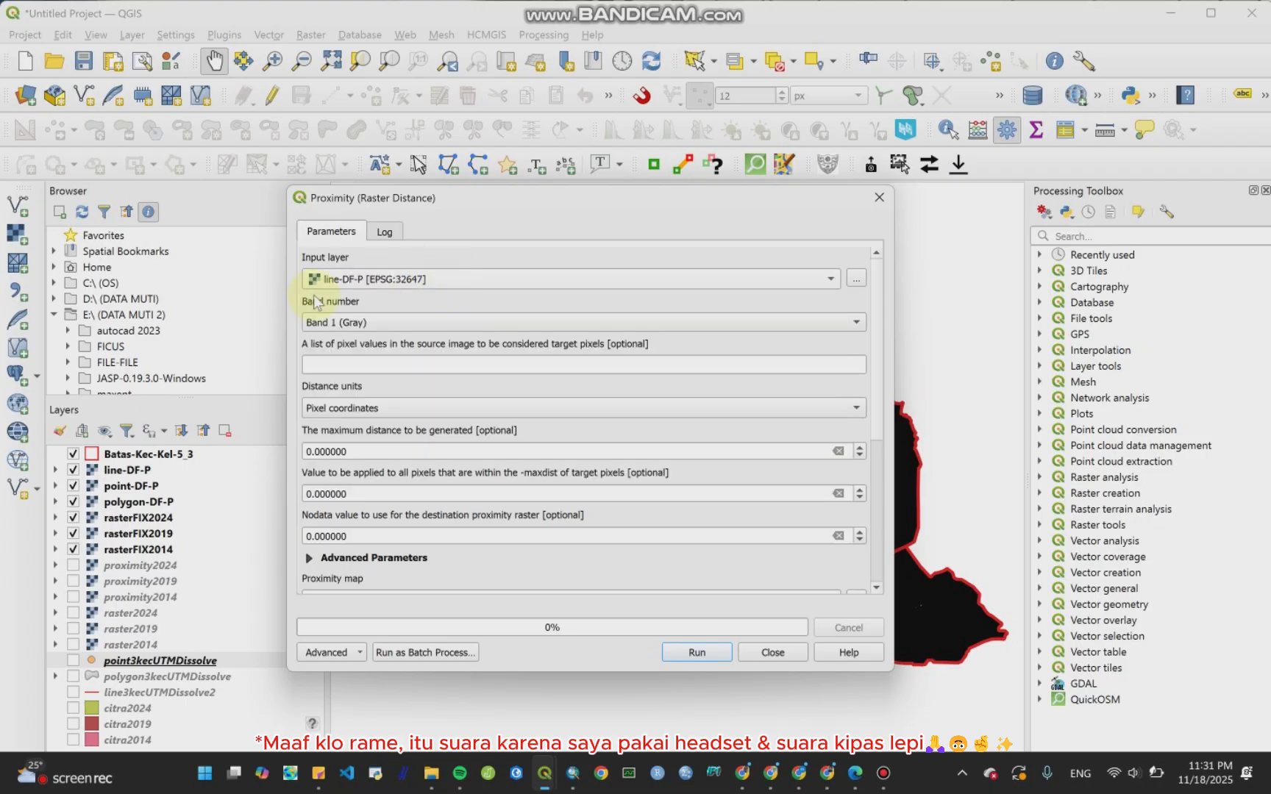
pyautogui.click(375, 324)
pyautogui.click(375, 324)
pyautogui.click(469, 408)
pyautogui.click(463, 388)
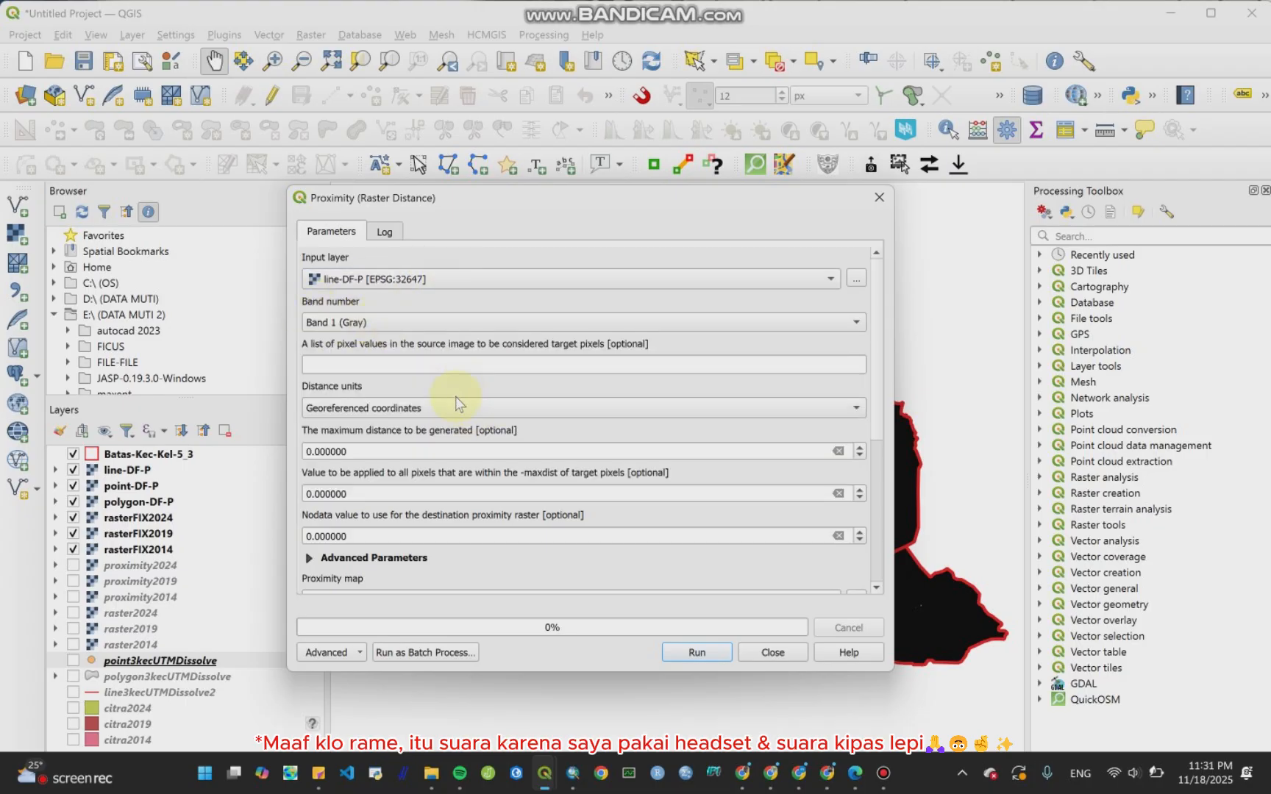
pyautogui.scroll(-3, 879, 356)
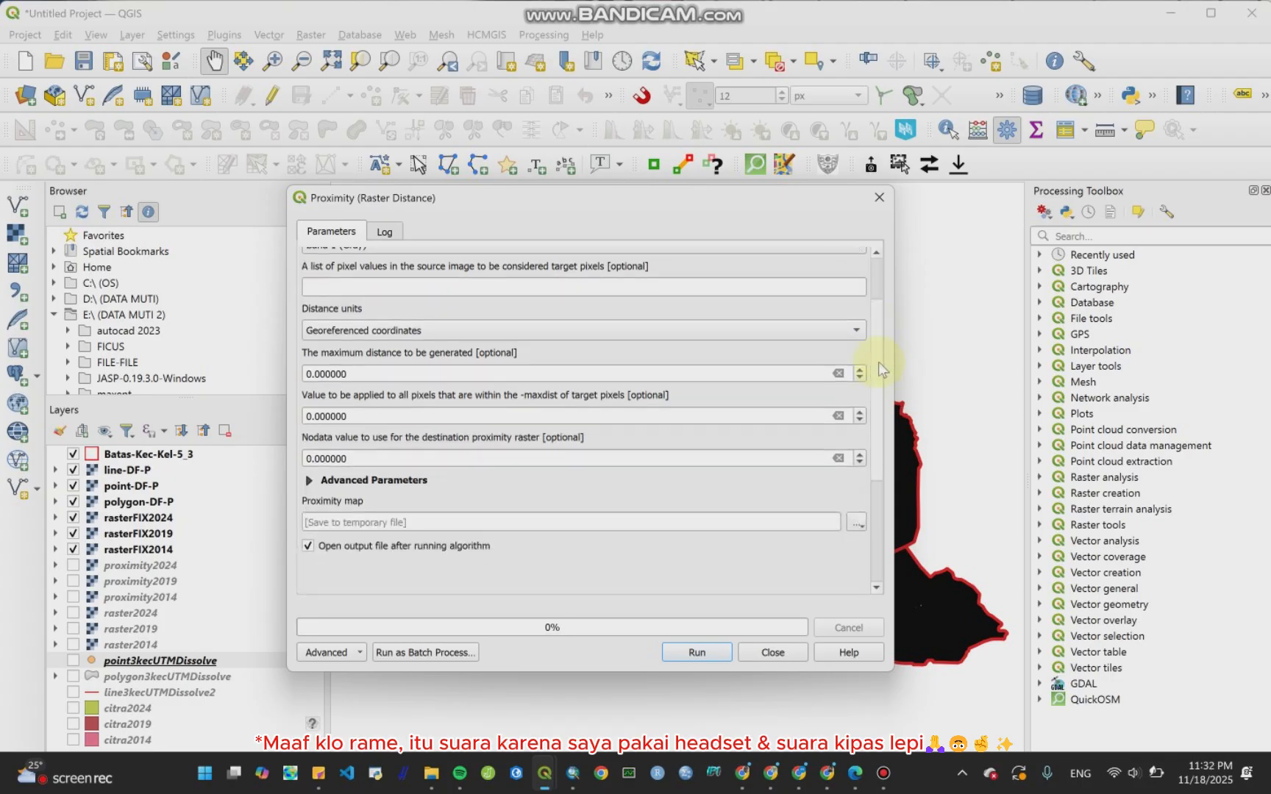
pyautogui.scroll(3, 875, 346)
pyautogui.moveTo(873, 327); pyautogui.dragTo(869, 420)
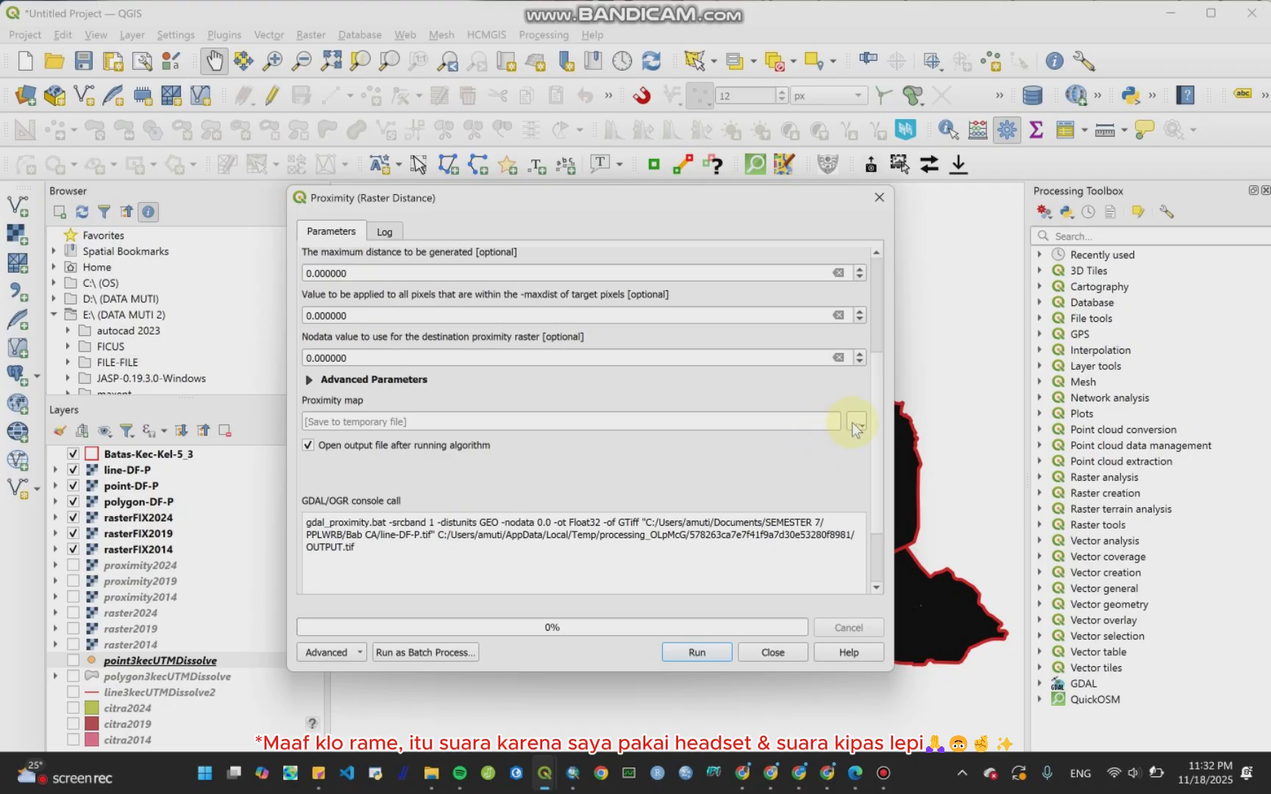
pyautogui.click(856, 427)
pyautogui.click(883, 462)
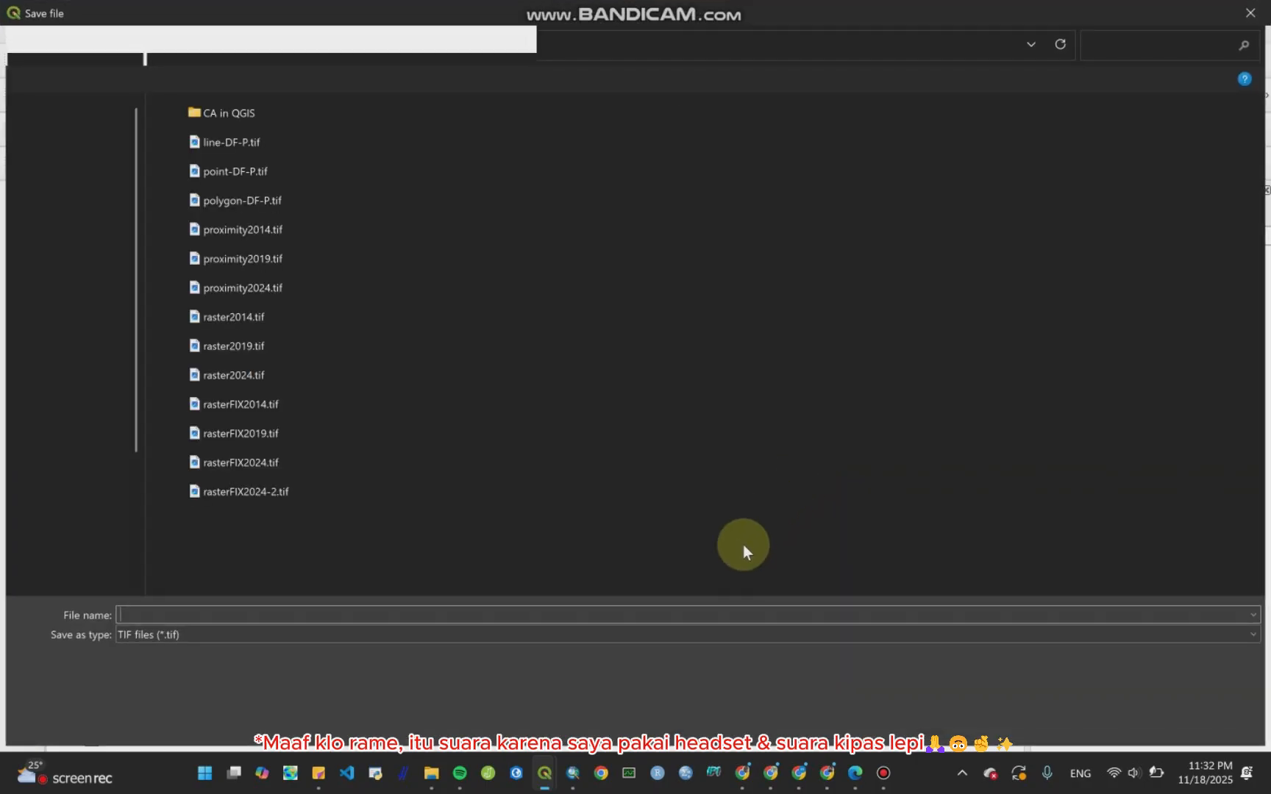
pyautogui.write('proximity')
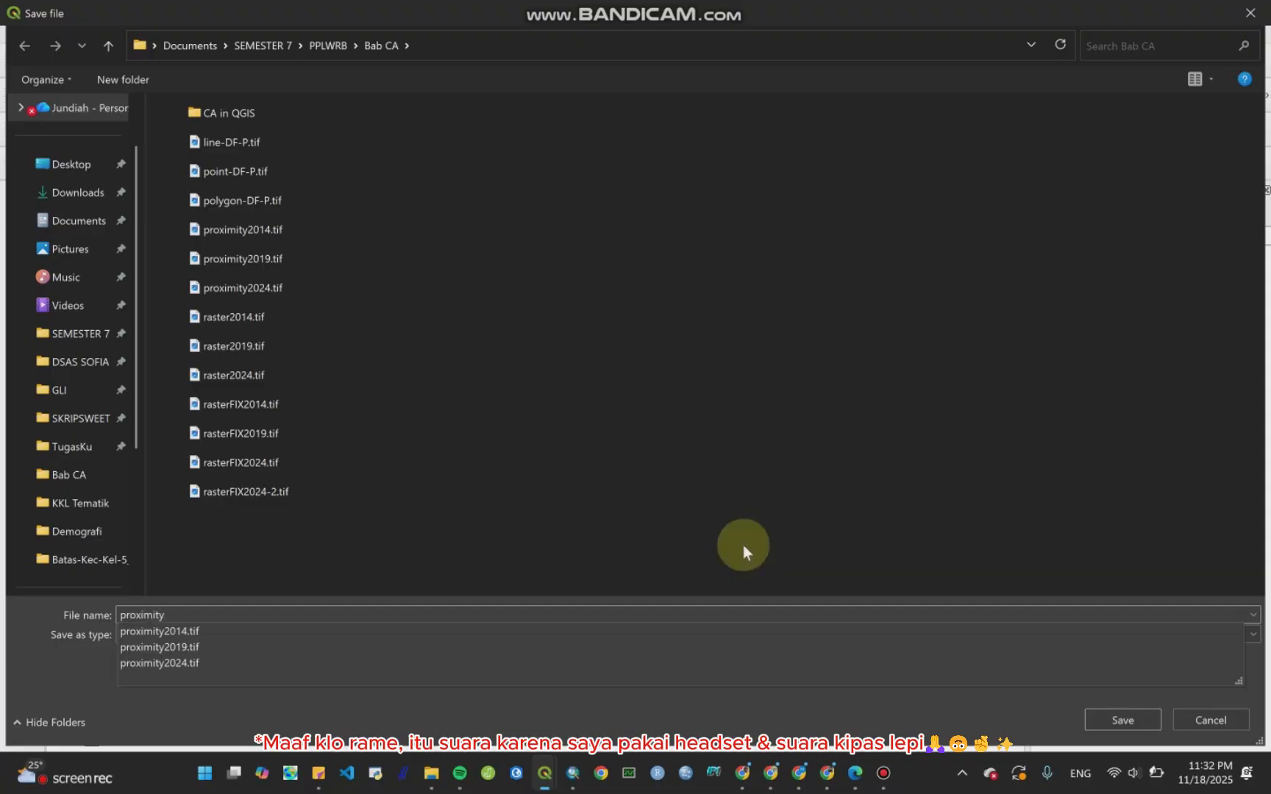
pyautogui.click(1210, 720)
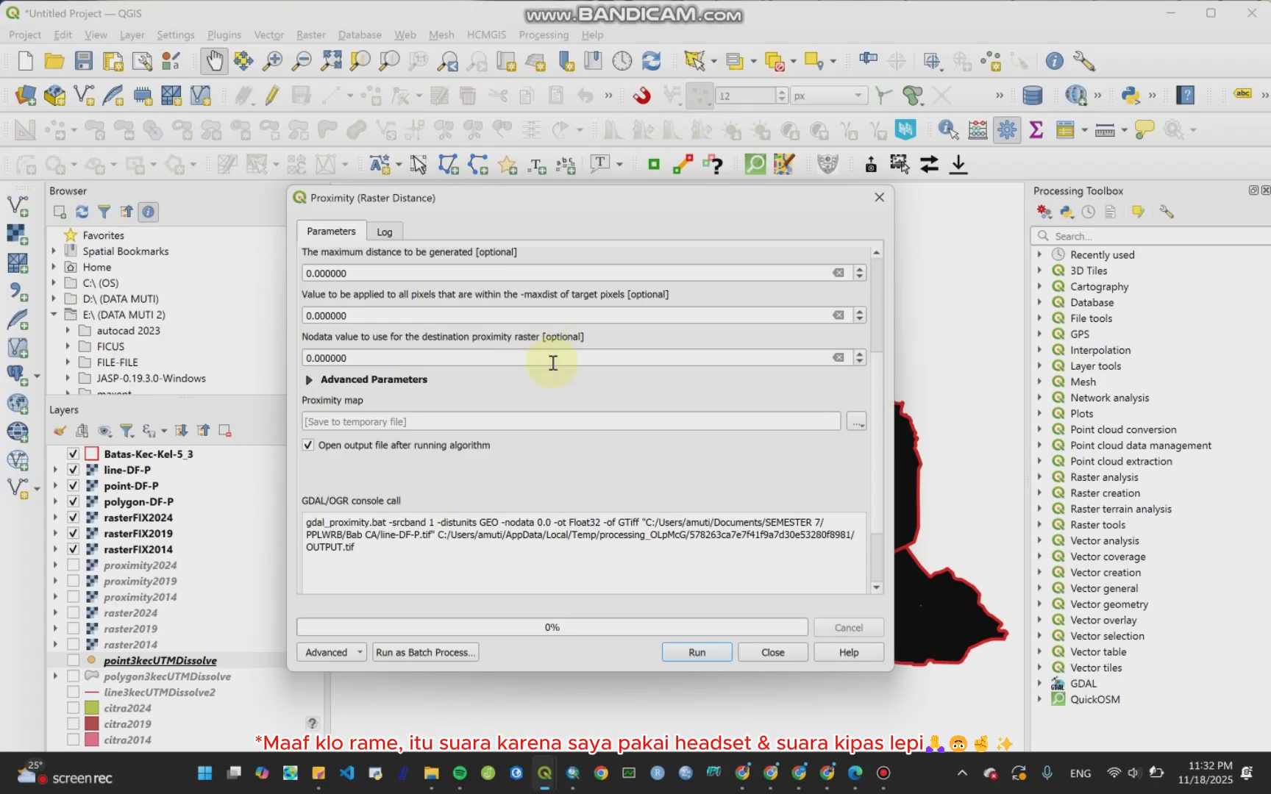
# Step: Save the proximity map as proximity-line.tif in the Bab CA folder and run the tool
pyautogui.scroll(4, 881, 451)
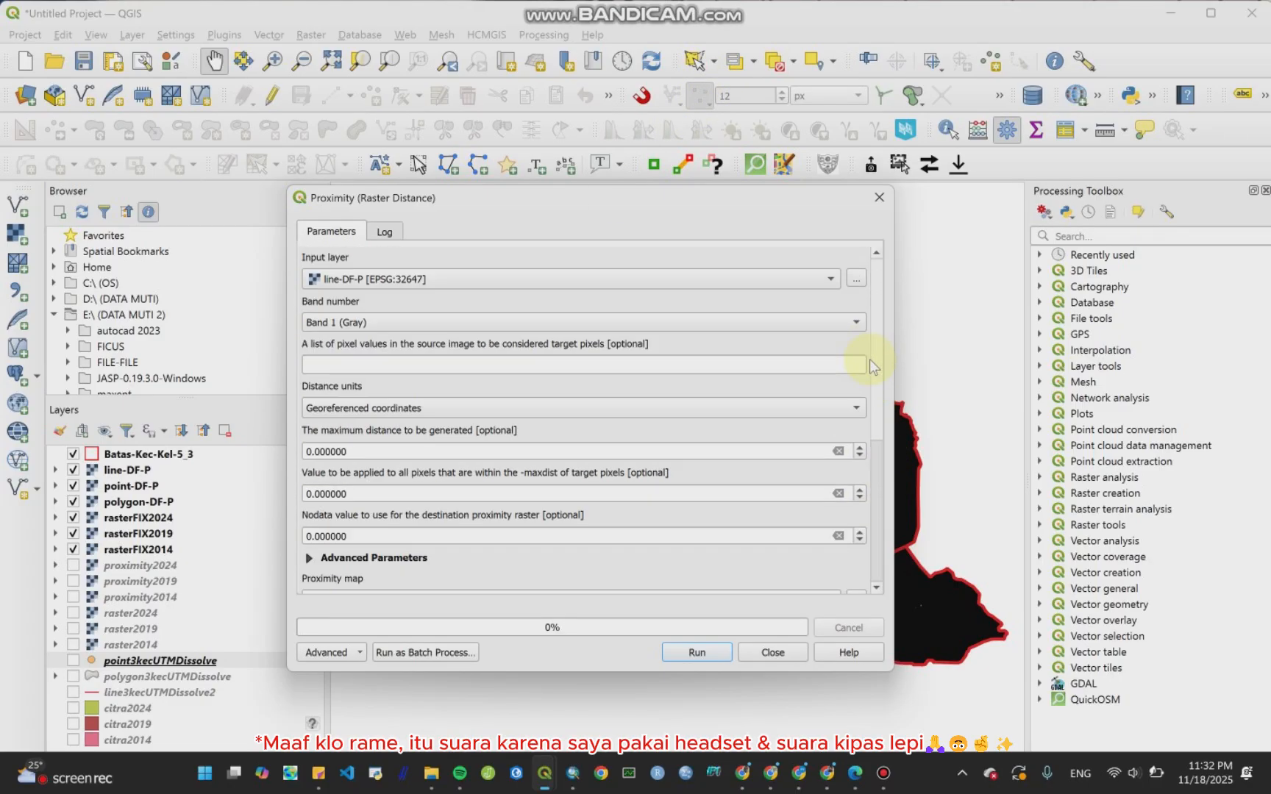
pyautogui.scroll(-5, 870, 358)
pyautogui.click(856, 395)
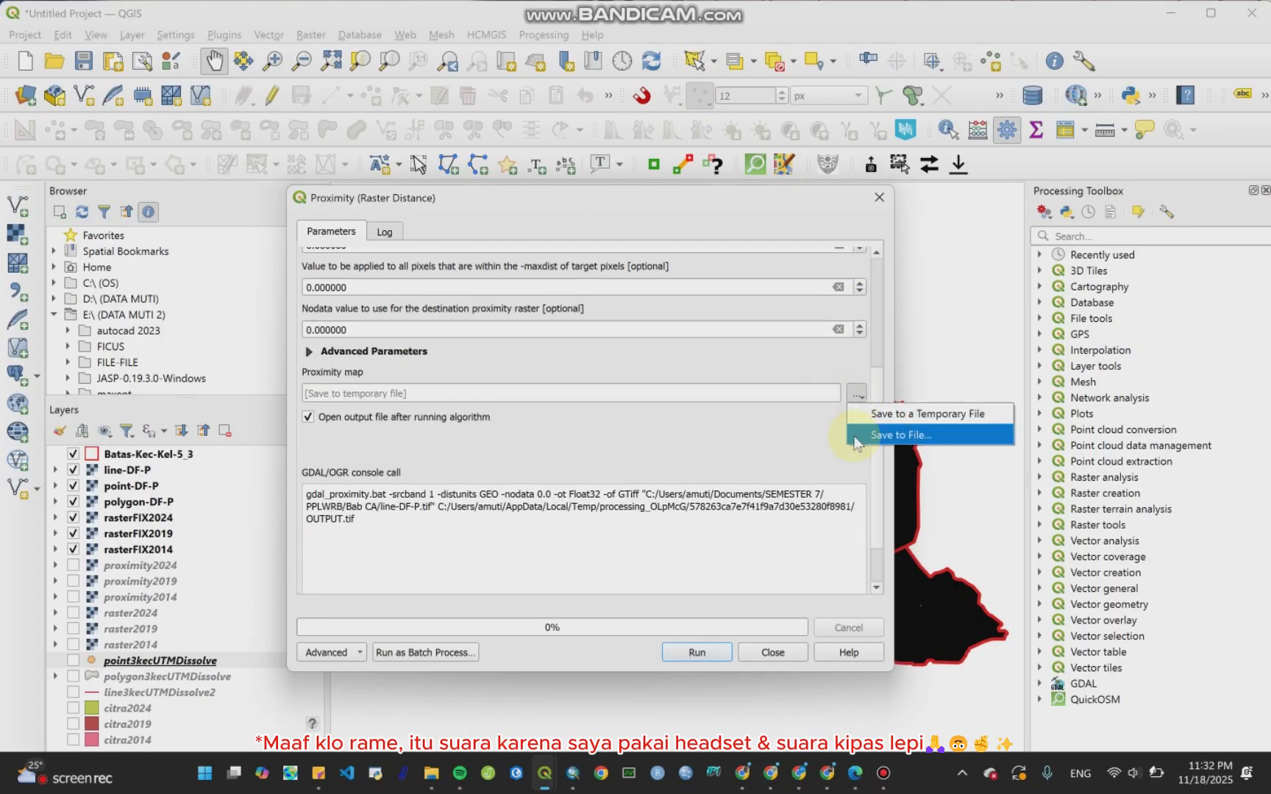
pyautogui.click(860, 438)
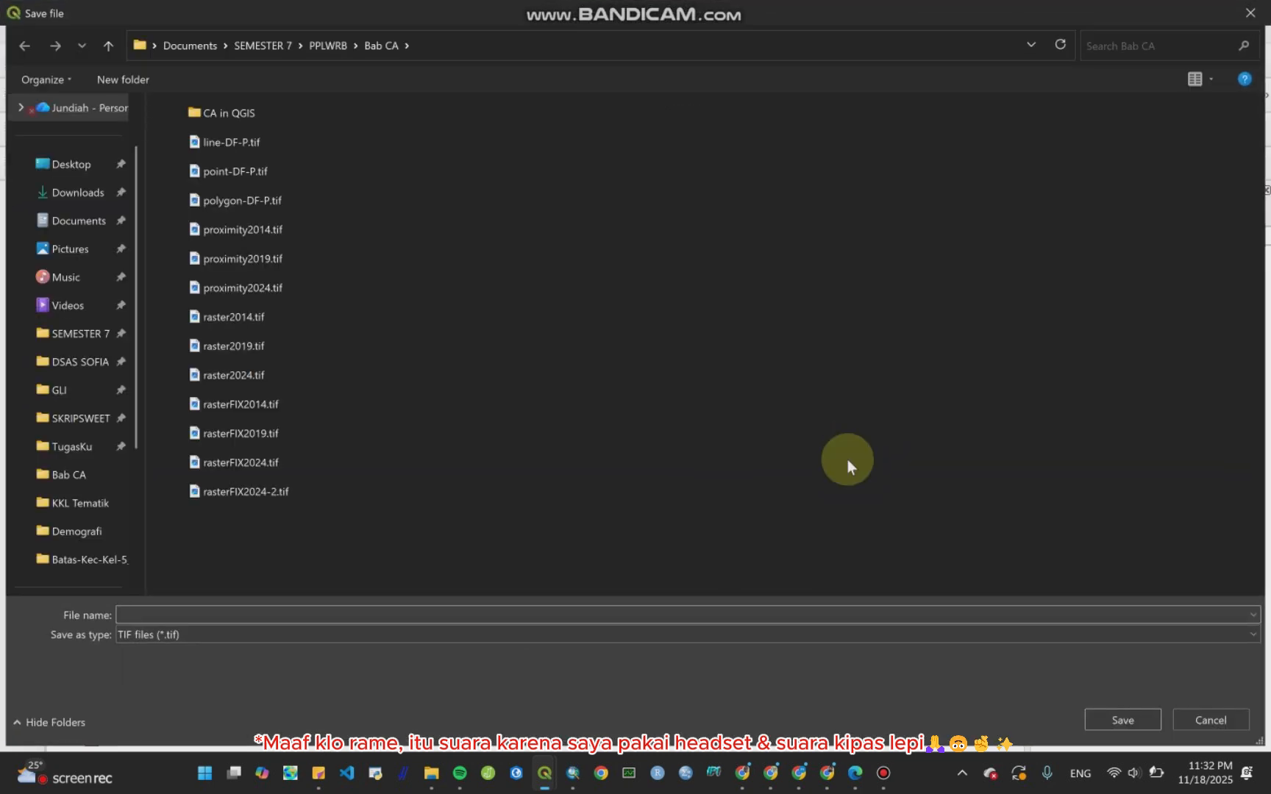
pyautogui.write('proxi')
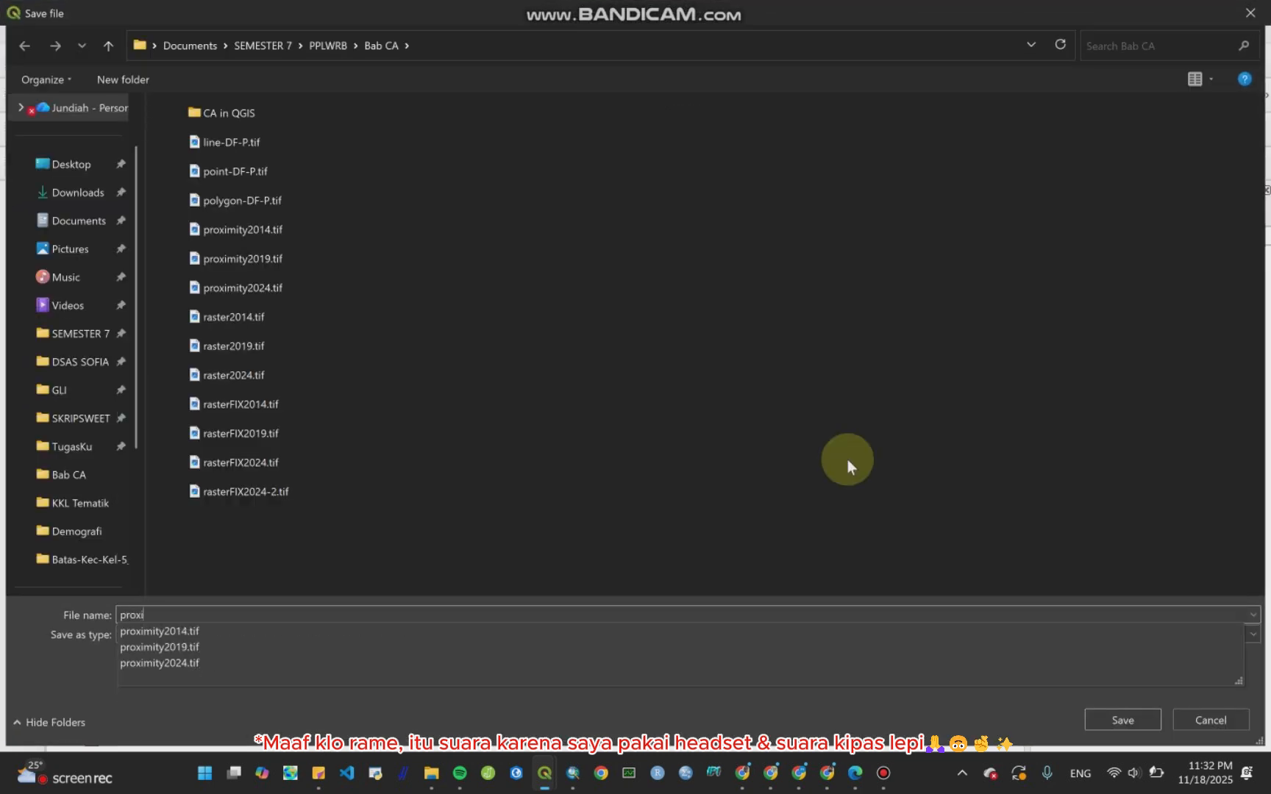
pyautogui.write('mity-line')
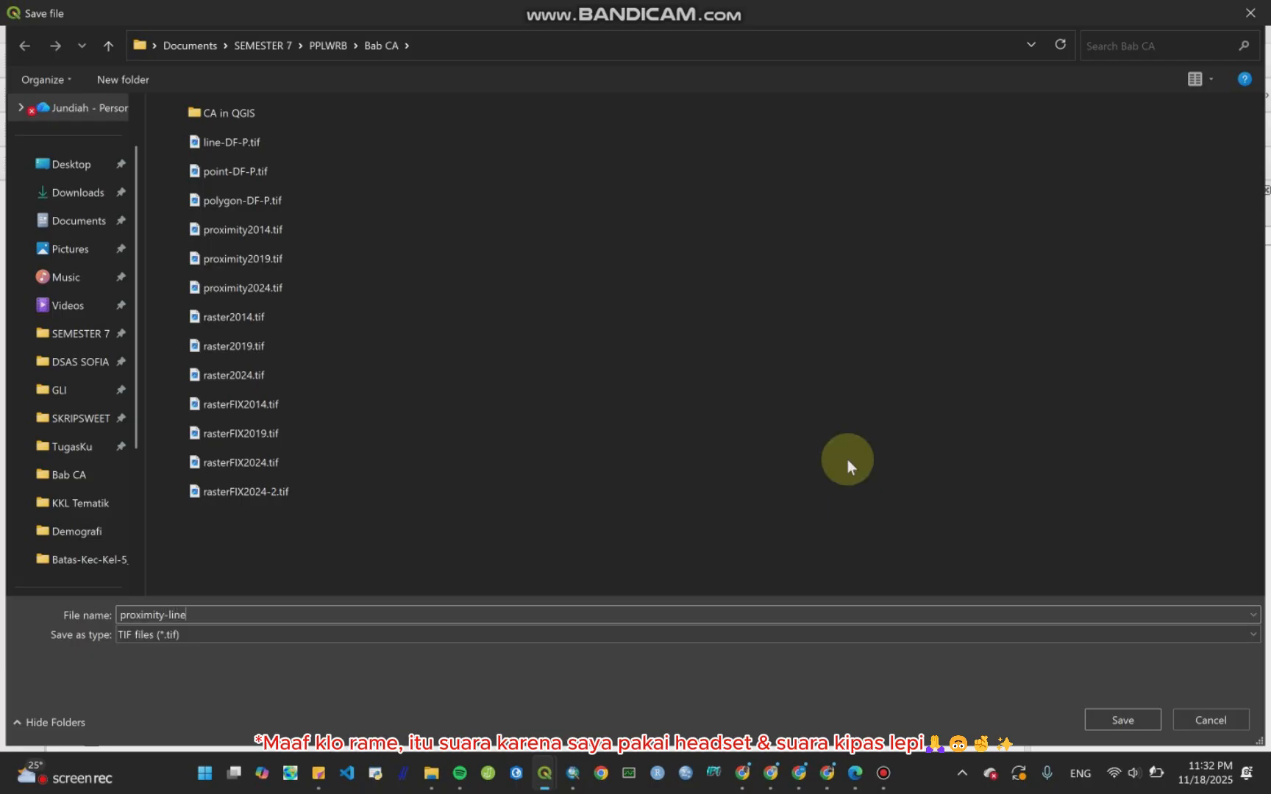
pyautogui.press('Return')
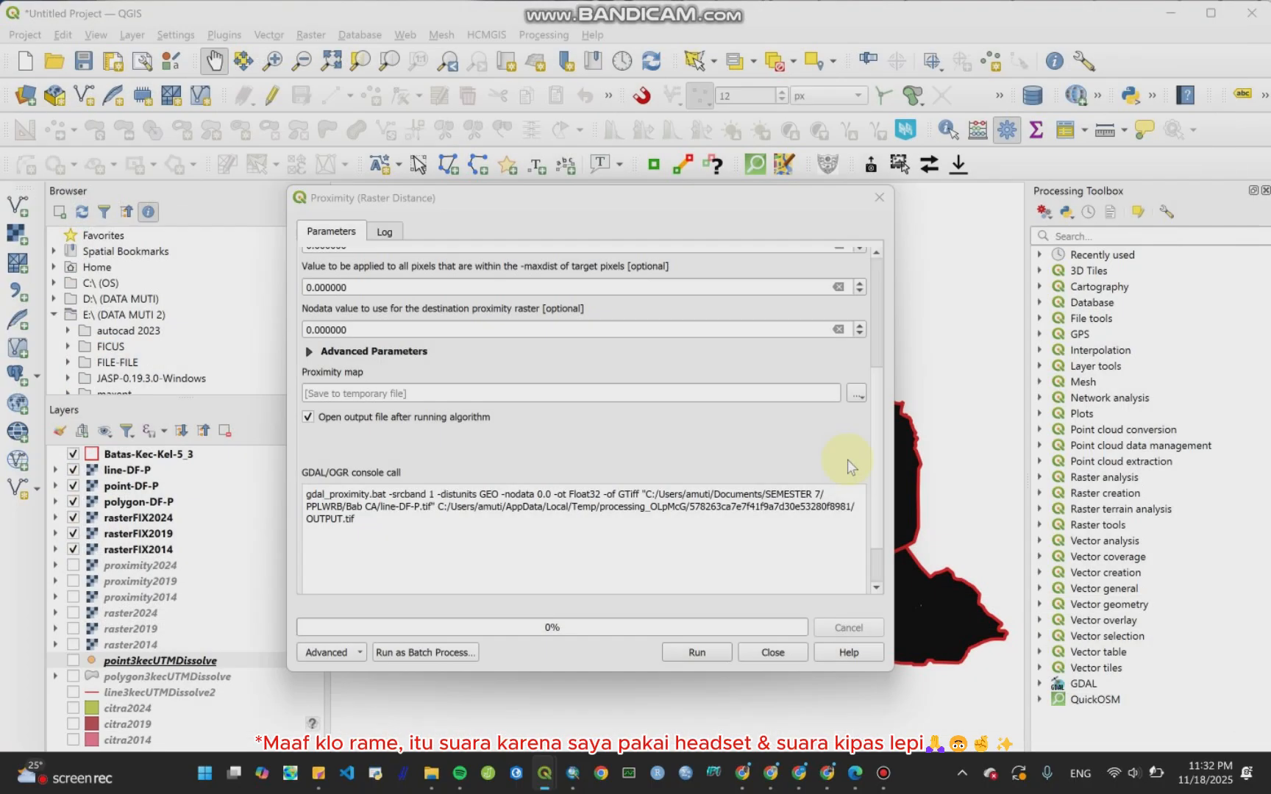
pyautogui.click(700, 653)
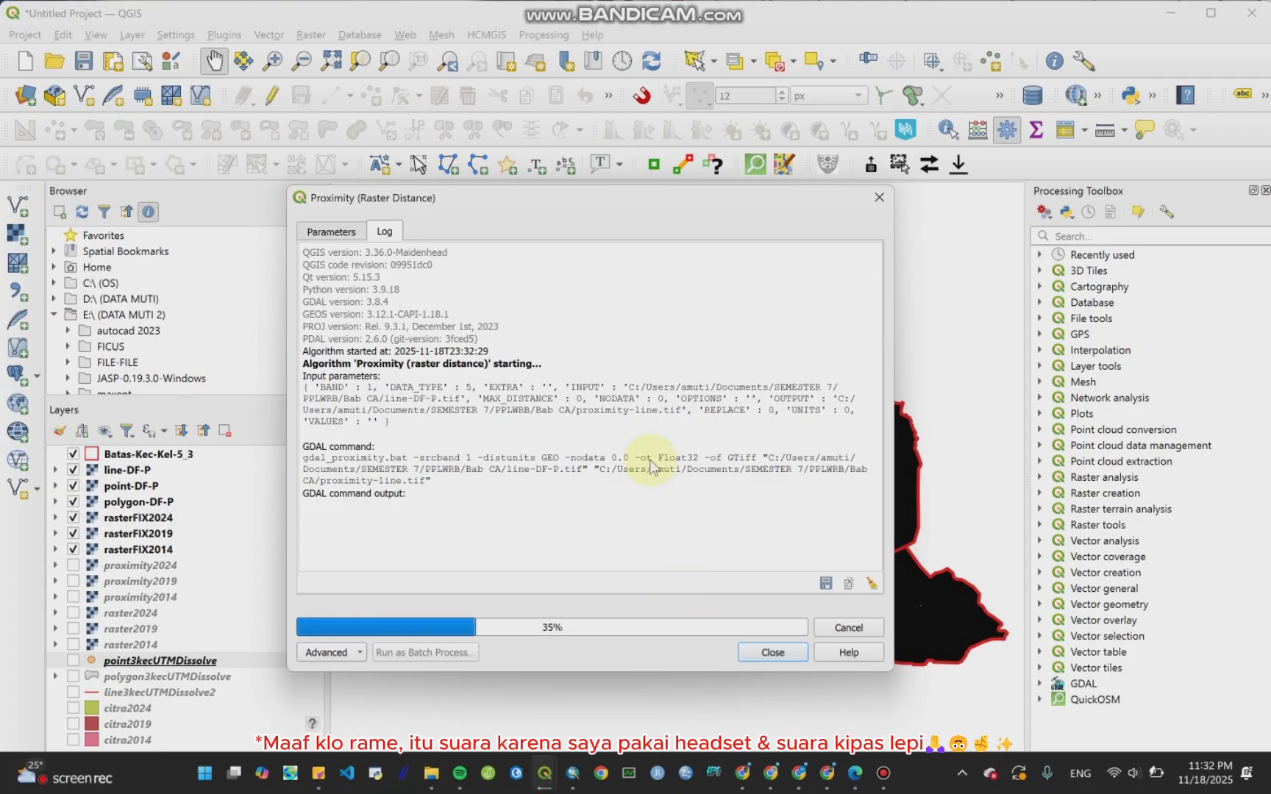
# Step: Rerun Proximity with point-DF-P as input, saving the map as proximity-point.tif in the same folder
pyautogui.click(351, 234)
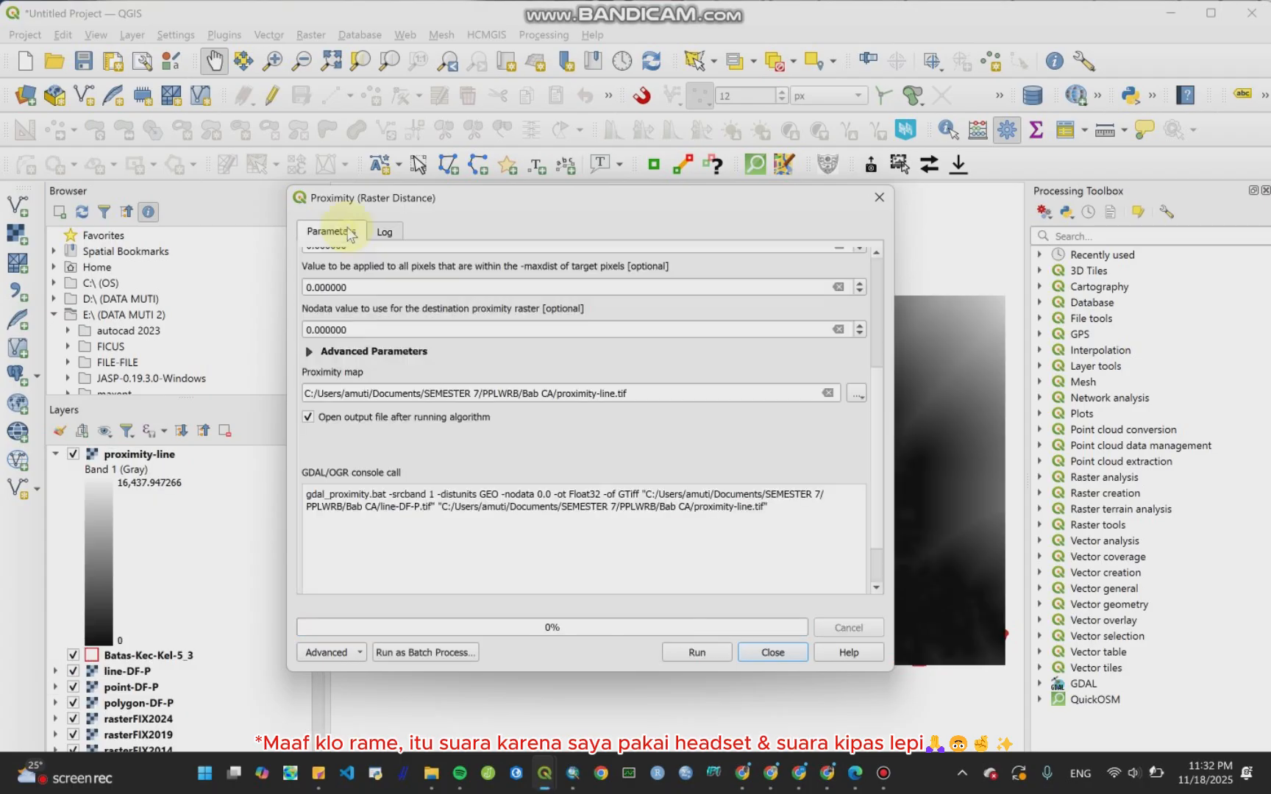
pyautogui.scroll(5, 879, 414)
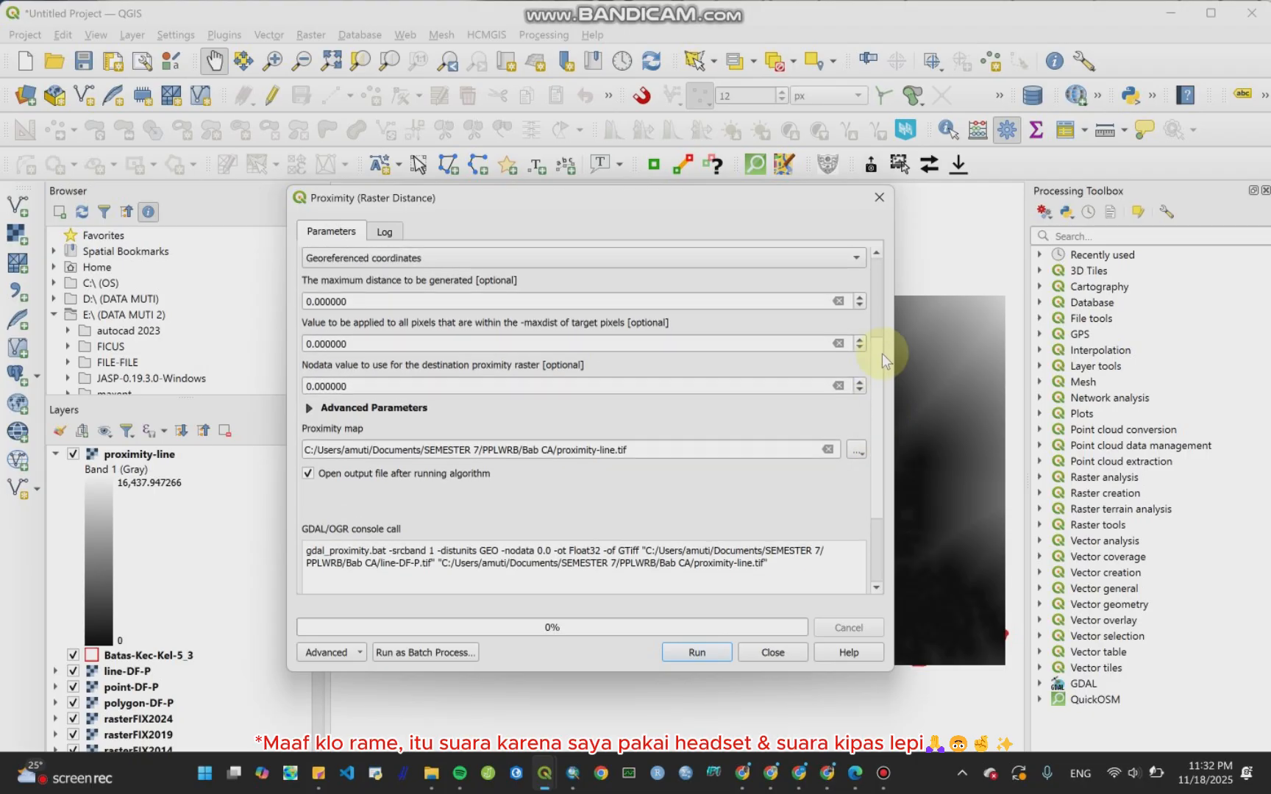
pyautogui.click(813, 278)
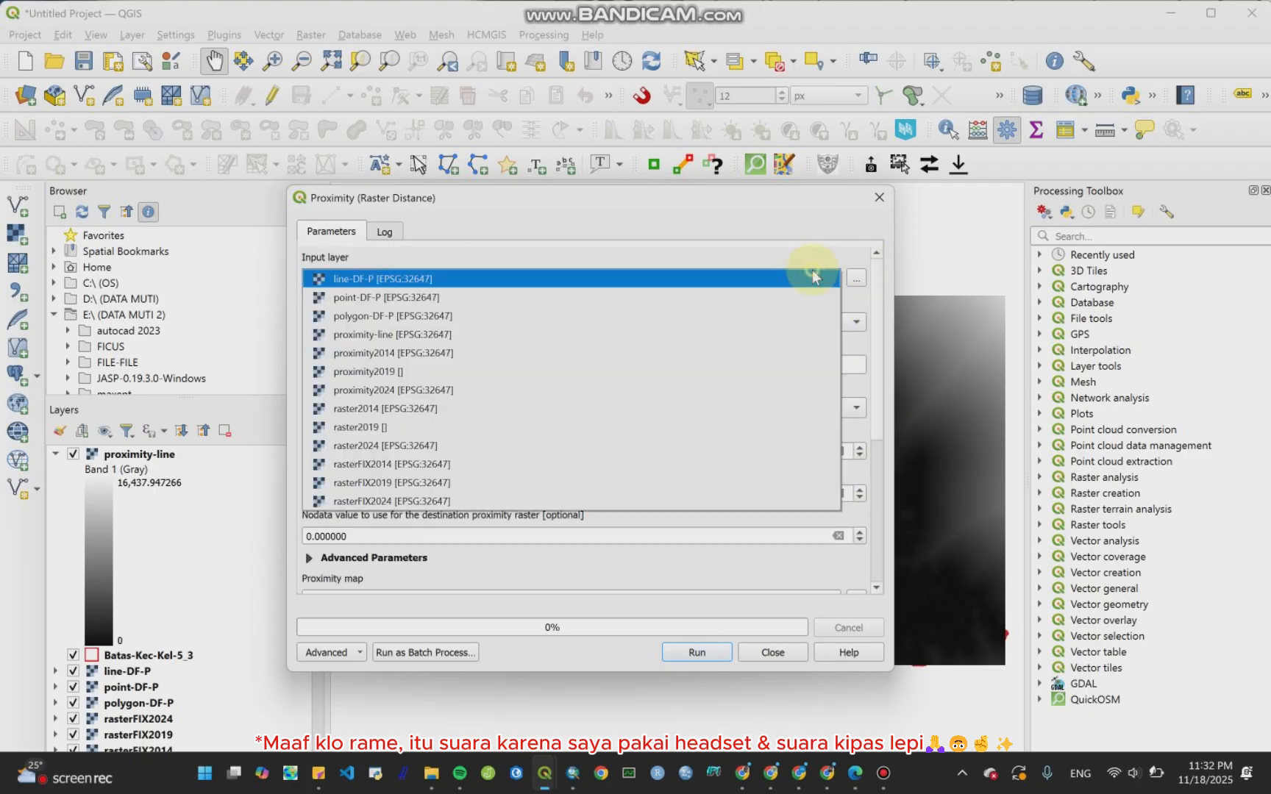
pyautogui.click(766, 297)
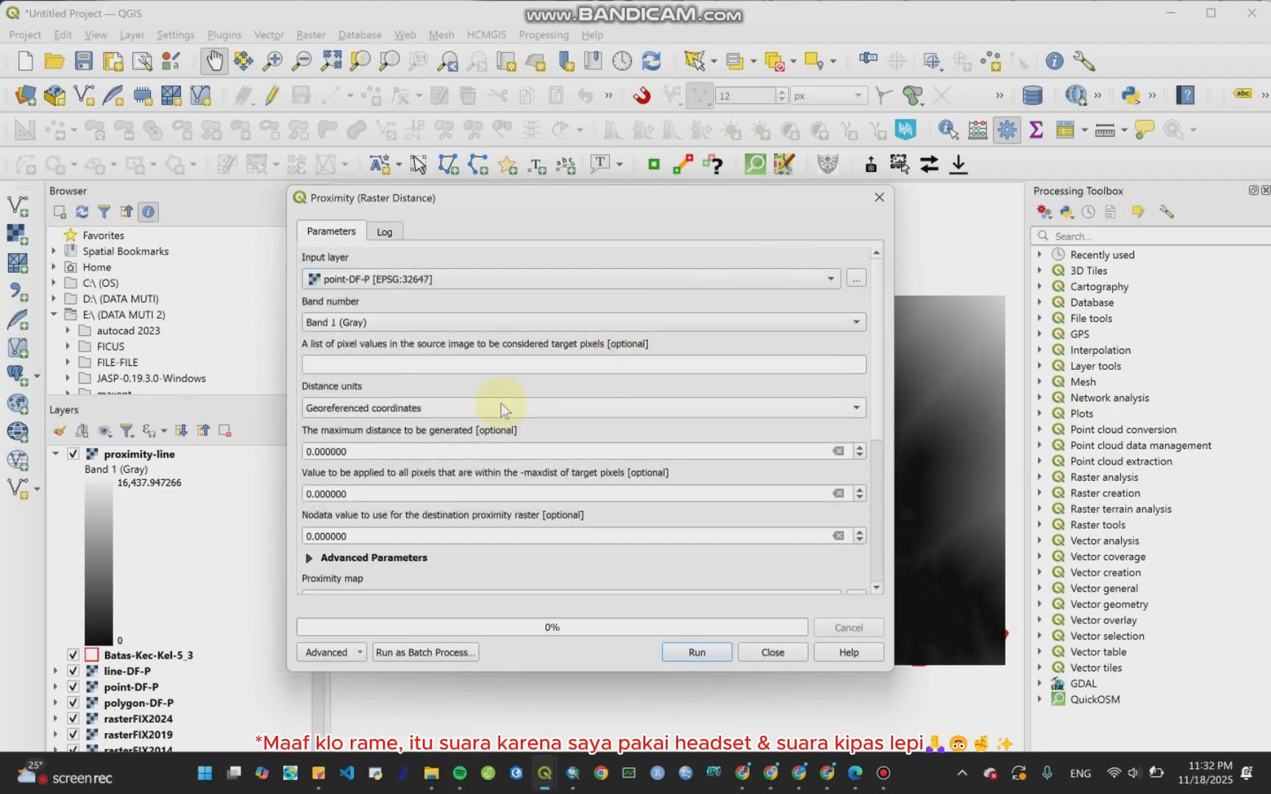
pyautogui.scroll(-5, 876, 342)
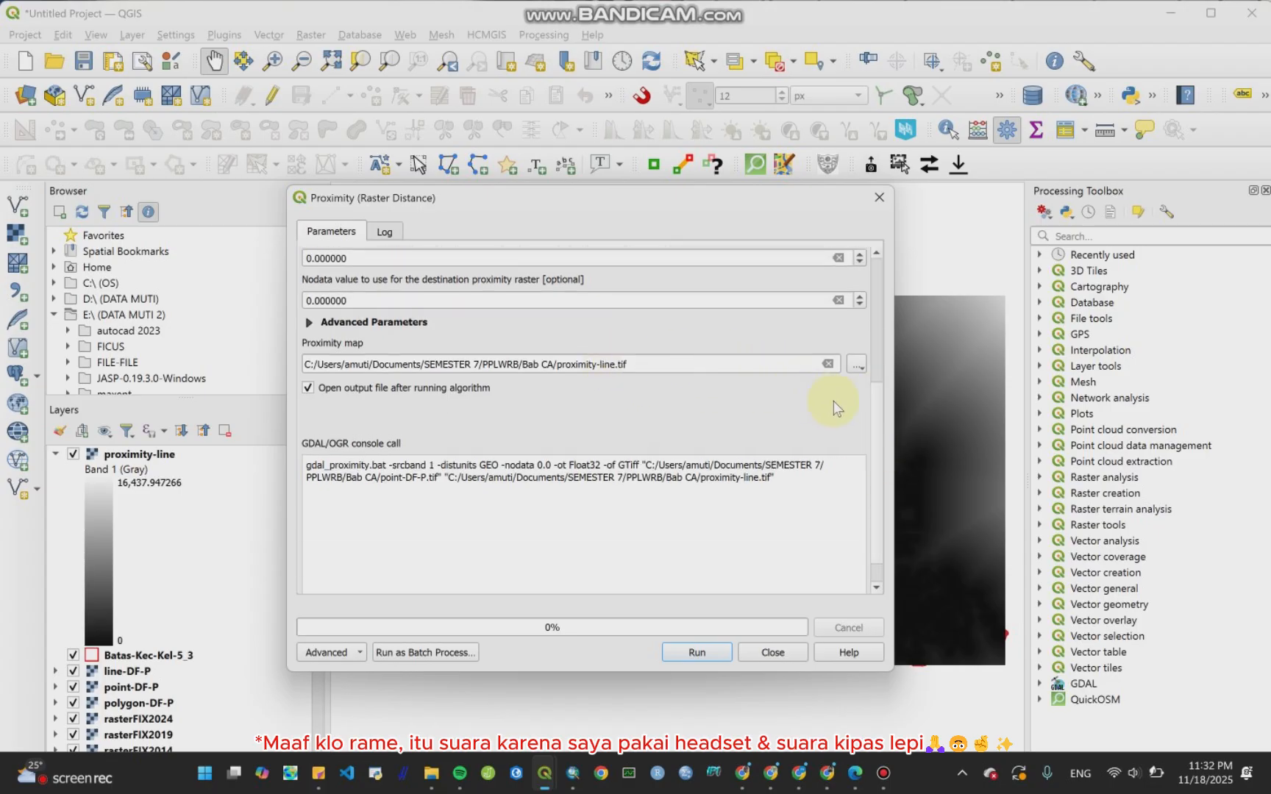
pyautogui.moveTo(873, 423)
pyautogui.mouseDown()
pyautogui.moveTo(899, 262)
pyautogui.moveTo(873, 445)
pyautogui.mouseUp()
pyautogui.click(614, 331)
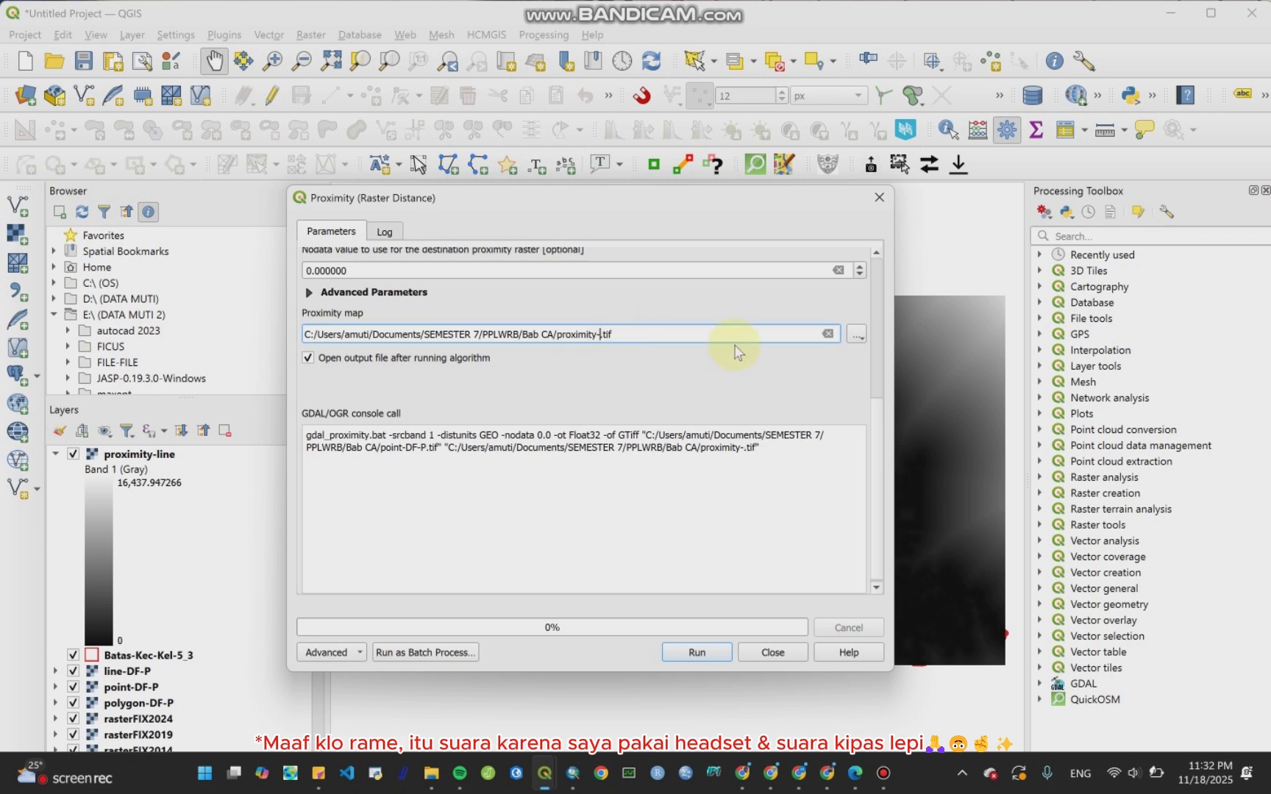
pyautogui.write('point')
pyautogui.click(698, 653)
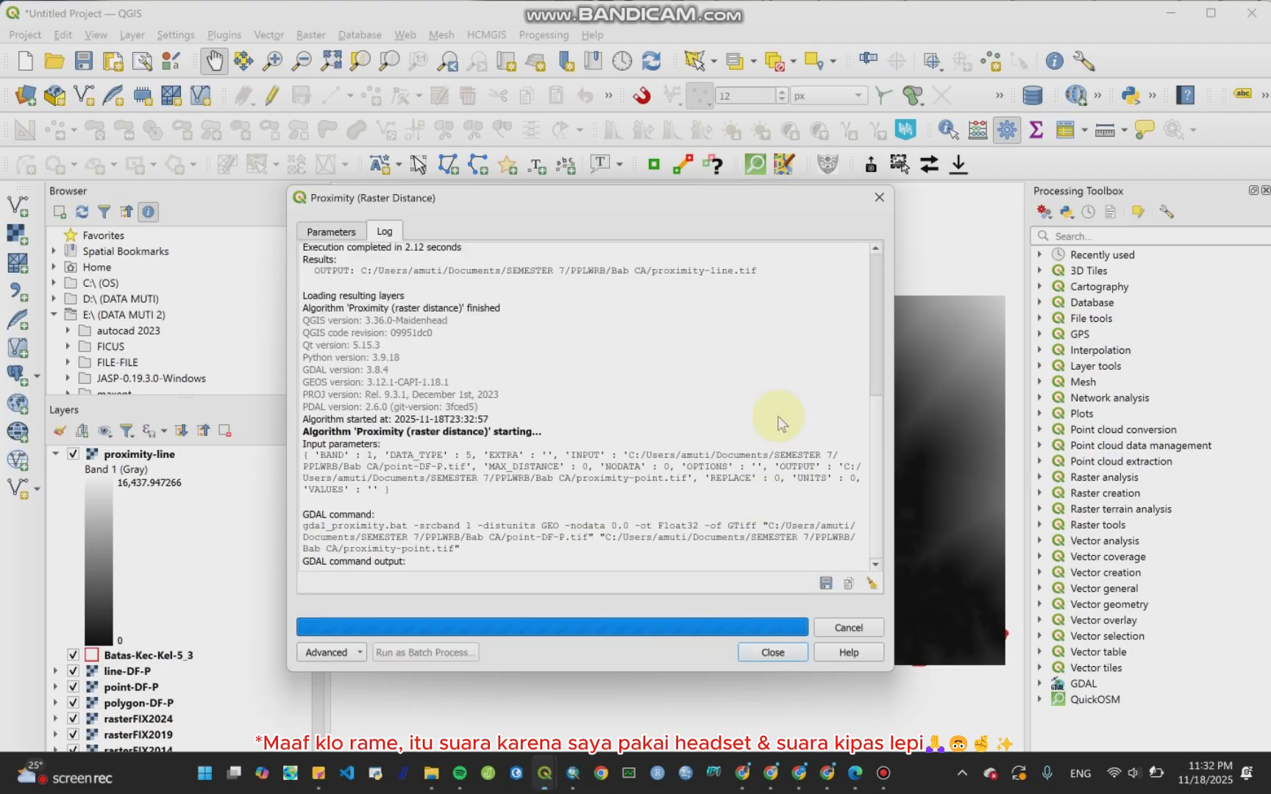
# Step: Rerun Proximity with polygon-DF-P as input, saving the map as proximity-polygon.tif
pyautogui.click(343, 234)
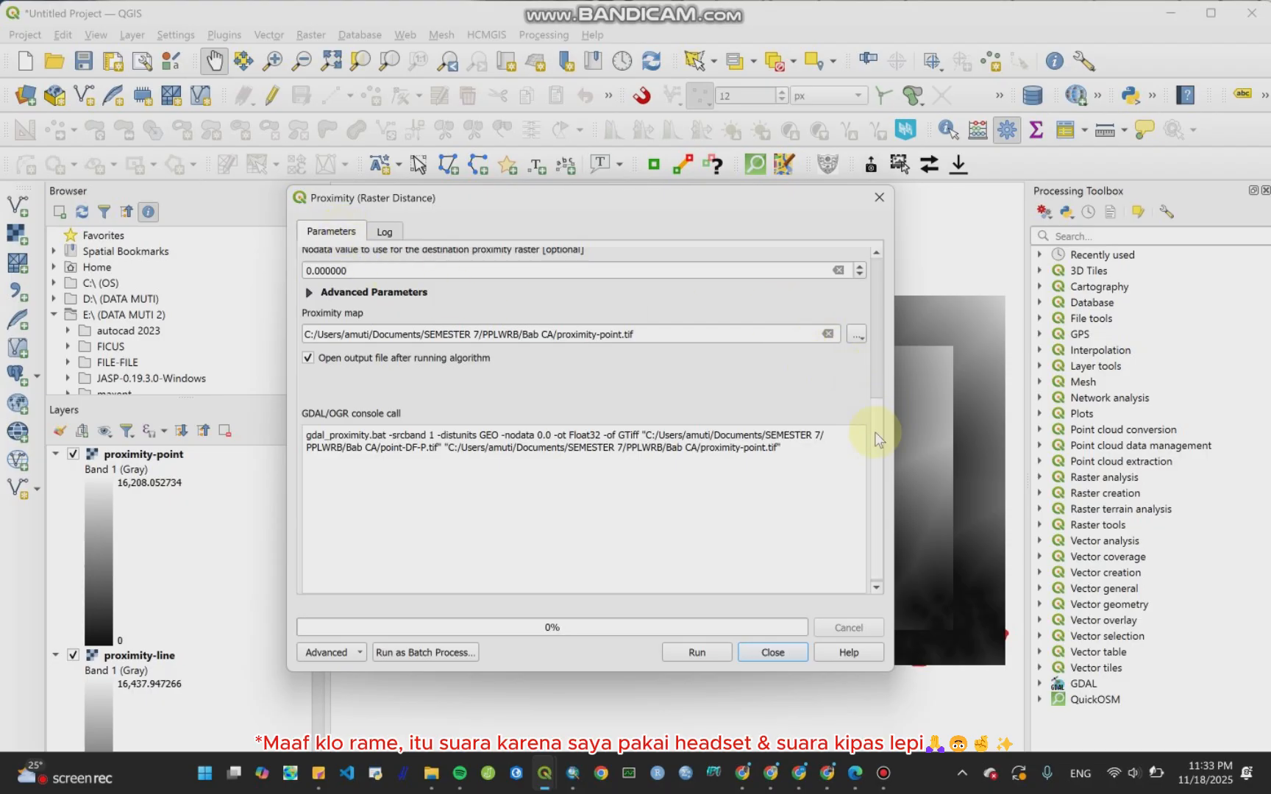
pyautogui.moveTo(875, 439); pyautogui.dragTo(762, 257)
pyautogui.click(741, 279)
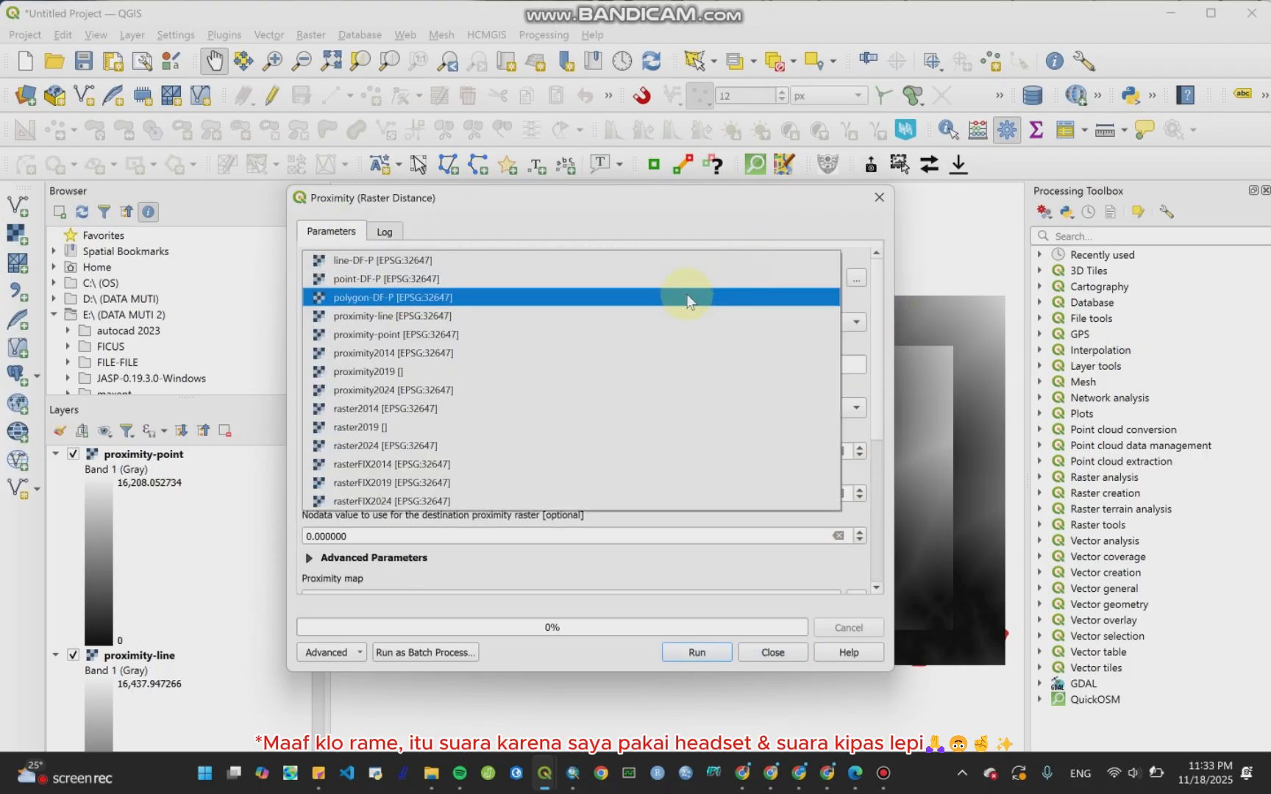
pyautogui.click(689, 298)
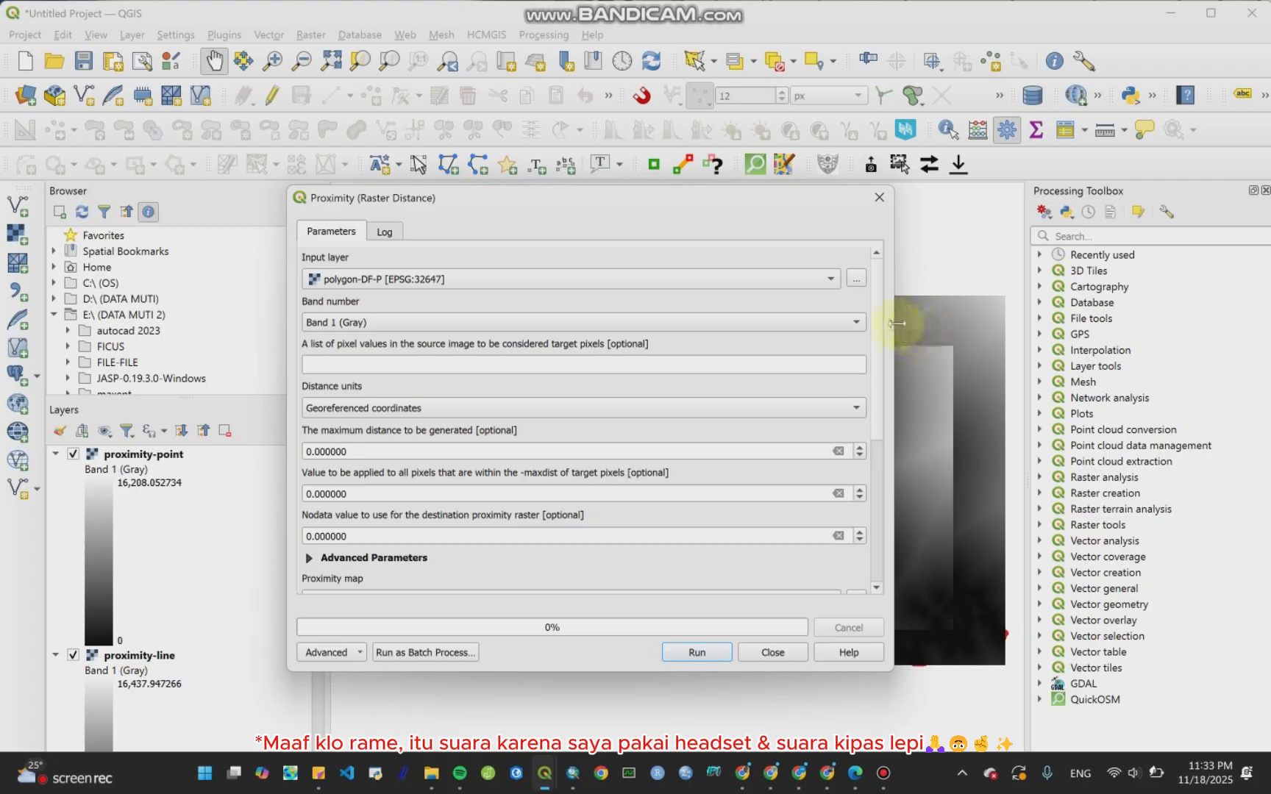
pyautogui.moveTo(878, 335); pyautogui.dragTo(888, 417)
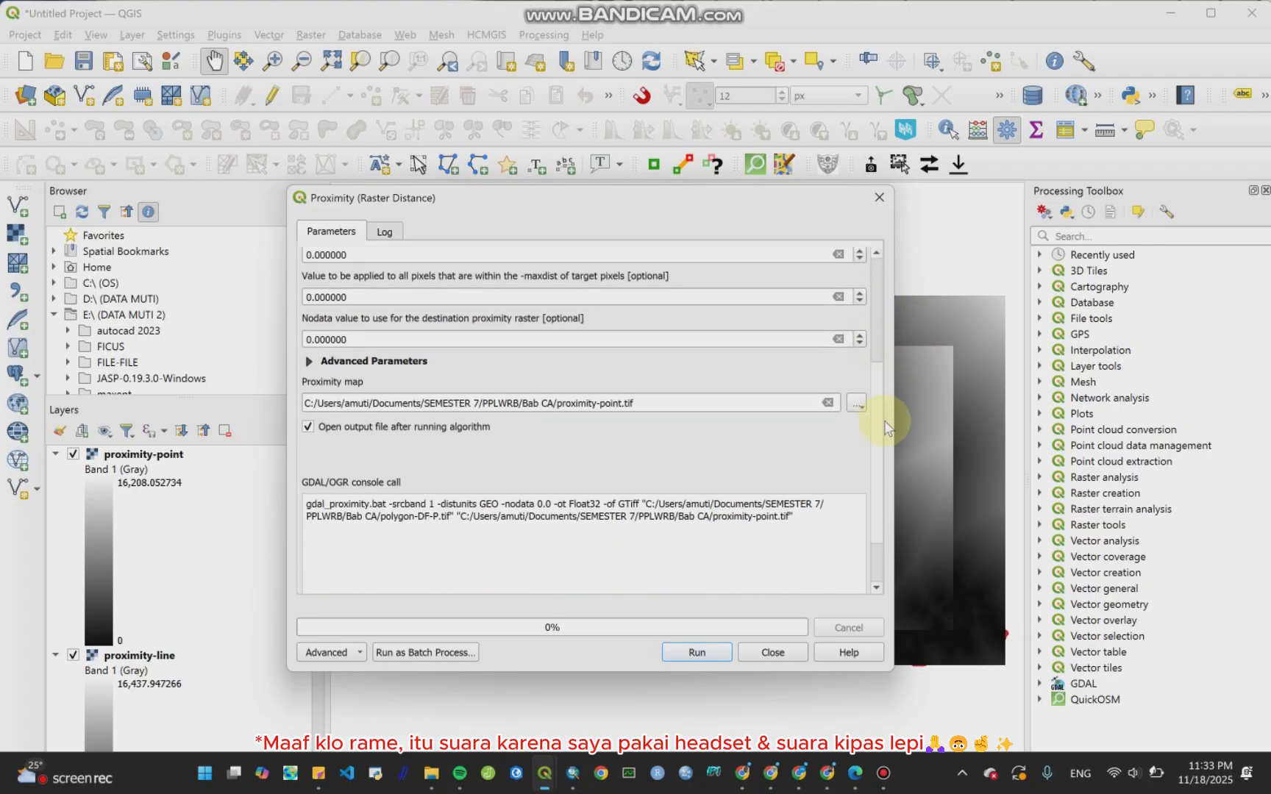
pyautogui.click(622, 403)
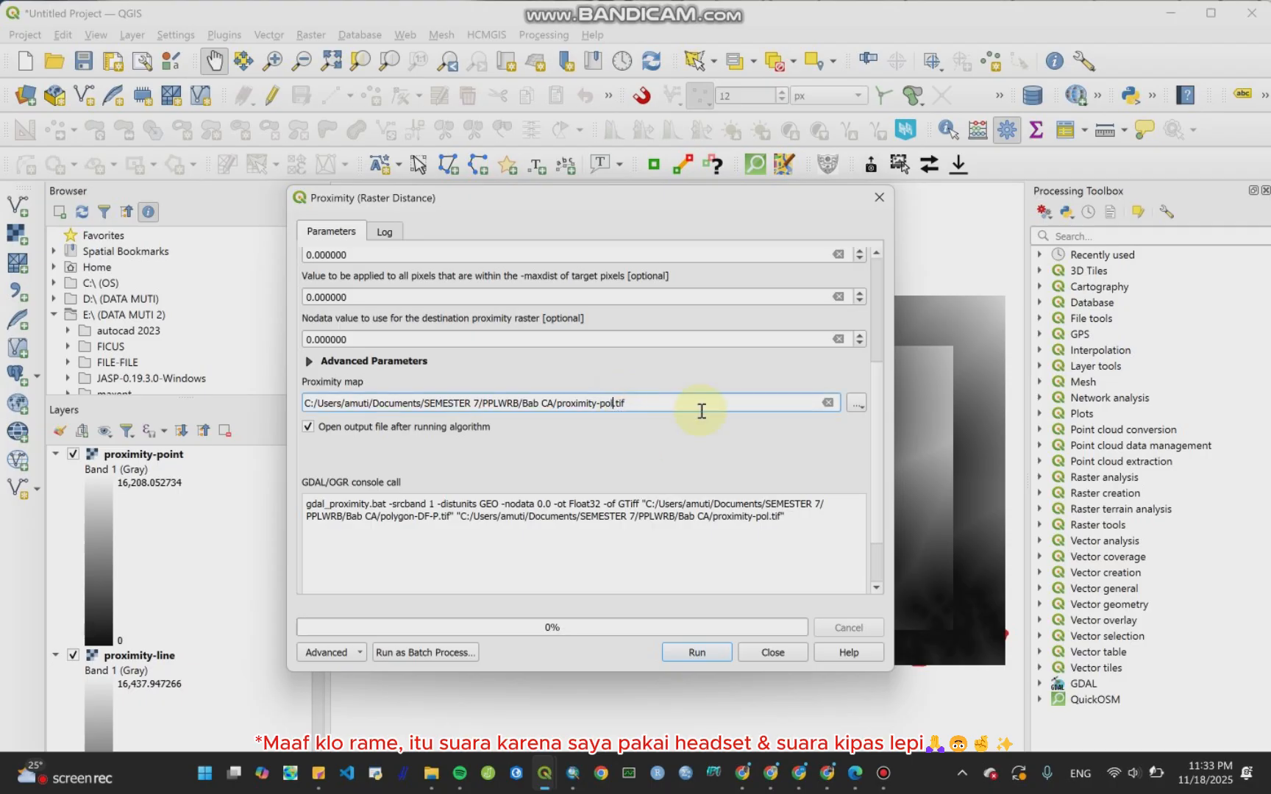
pyautogui.write('ygon')
pyautogui.click(696, 652)
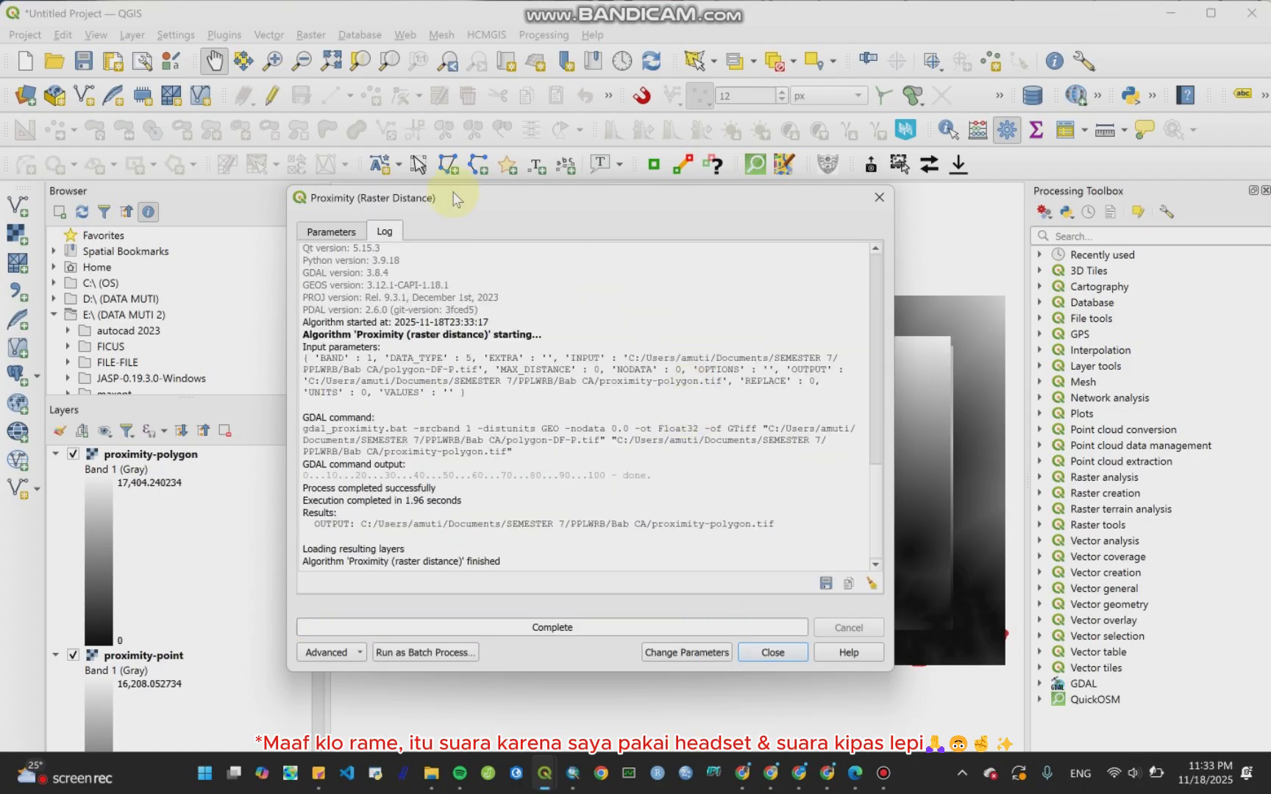
# Step: Close the Proximity dialog and collapse the legends of the three proximity layers
pyautogui.click(351, 234)
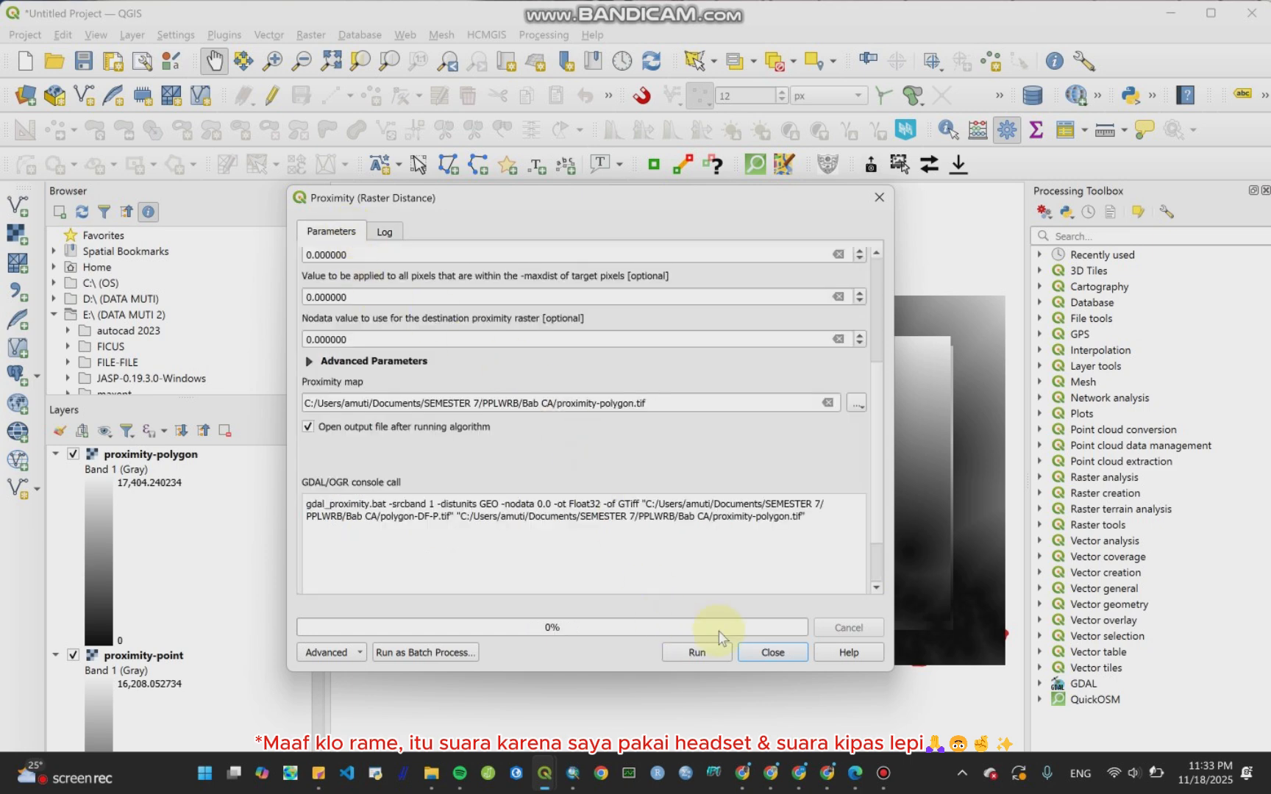
pyautogui.click(759, 647)
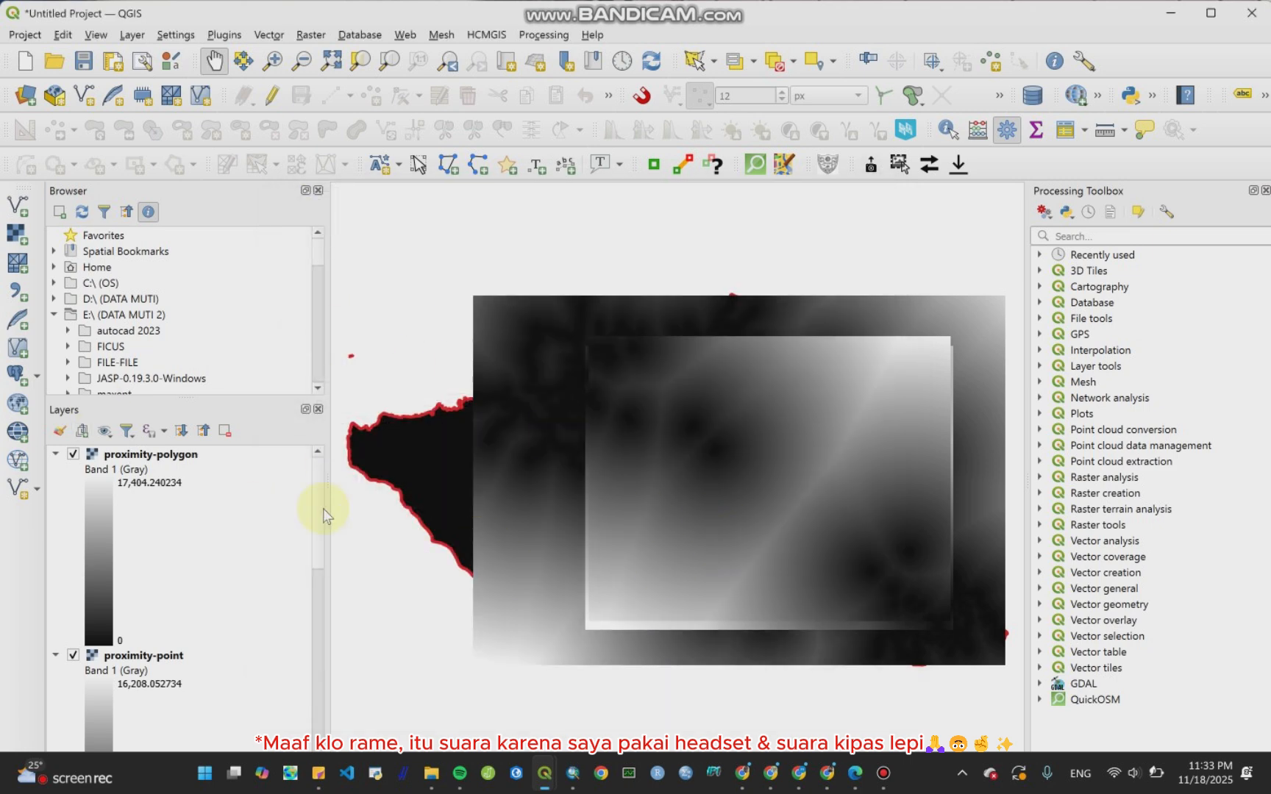
pyautogui.click(54, 455)
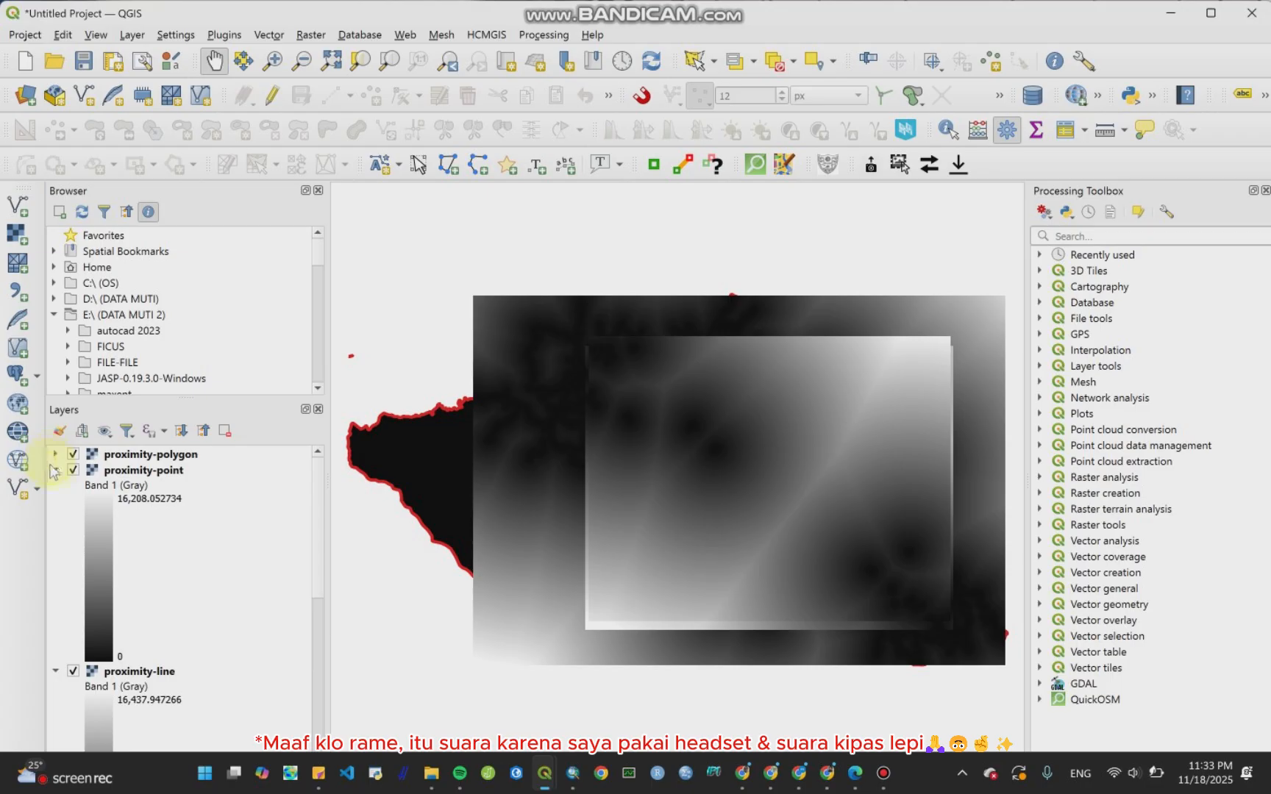
pyautogui.click(55, 471)
pyautogui.click(54, 486)
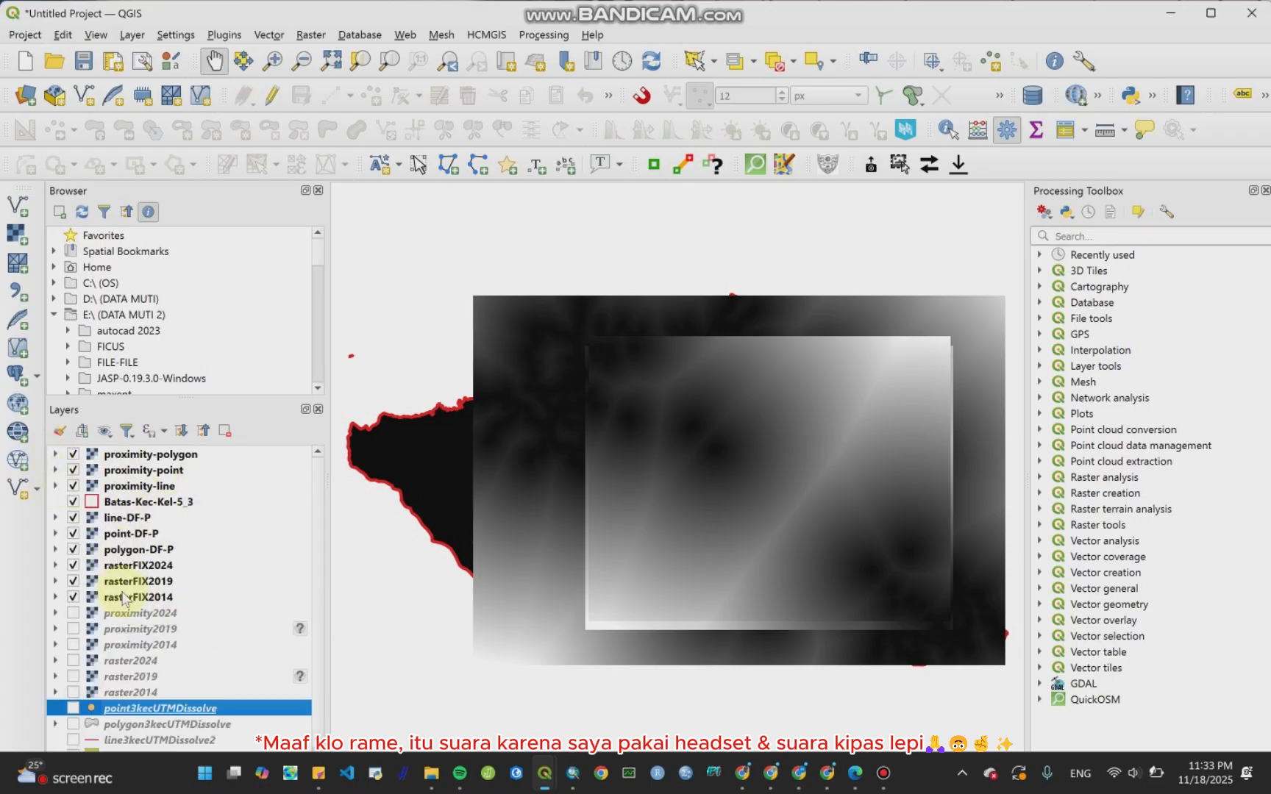
# Step: Hide line-DF-P, point-DF-P and polygon-DF-P, and move Batas-Kec-Kel-5_3 to the top of the layer list
pyautogui.click(124, 519)
pyautogui.click(74, 518)
pyautogui.click(74, 534)
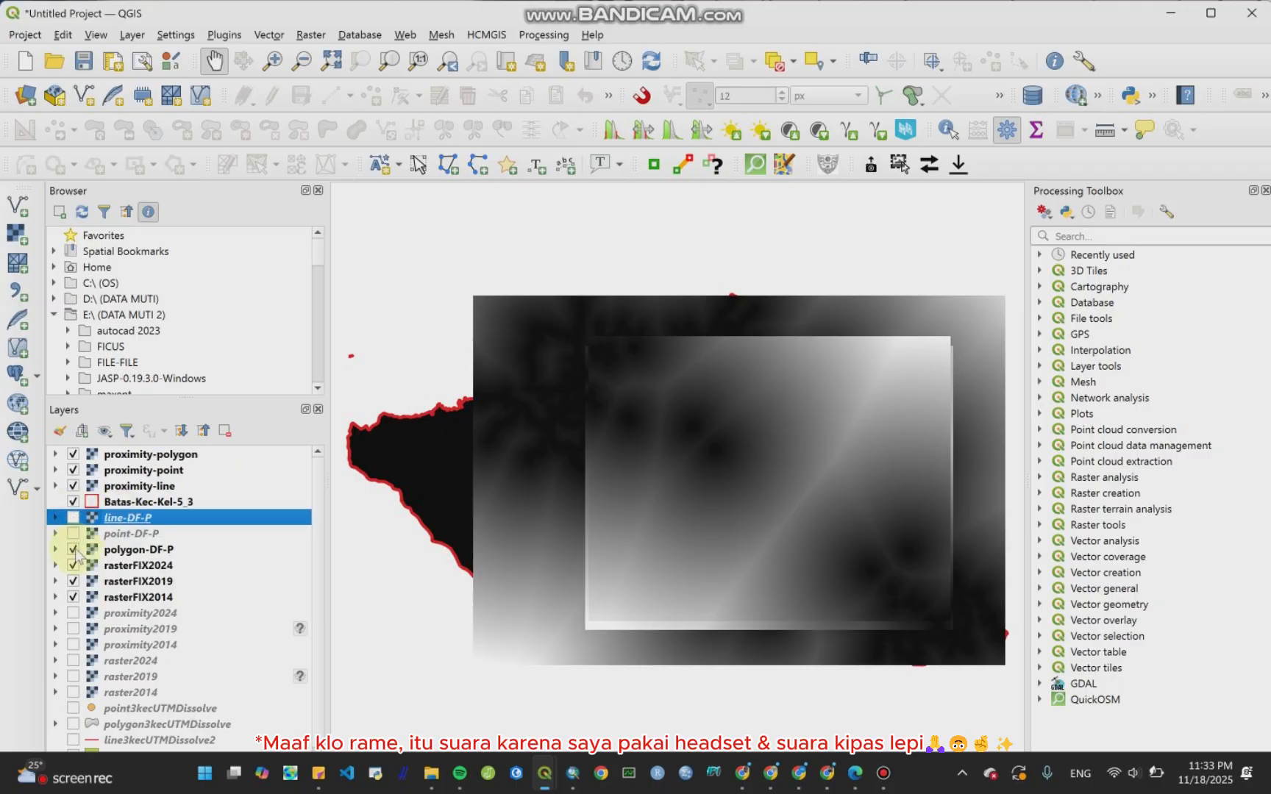
pyautogui.click(71, 552)
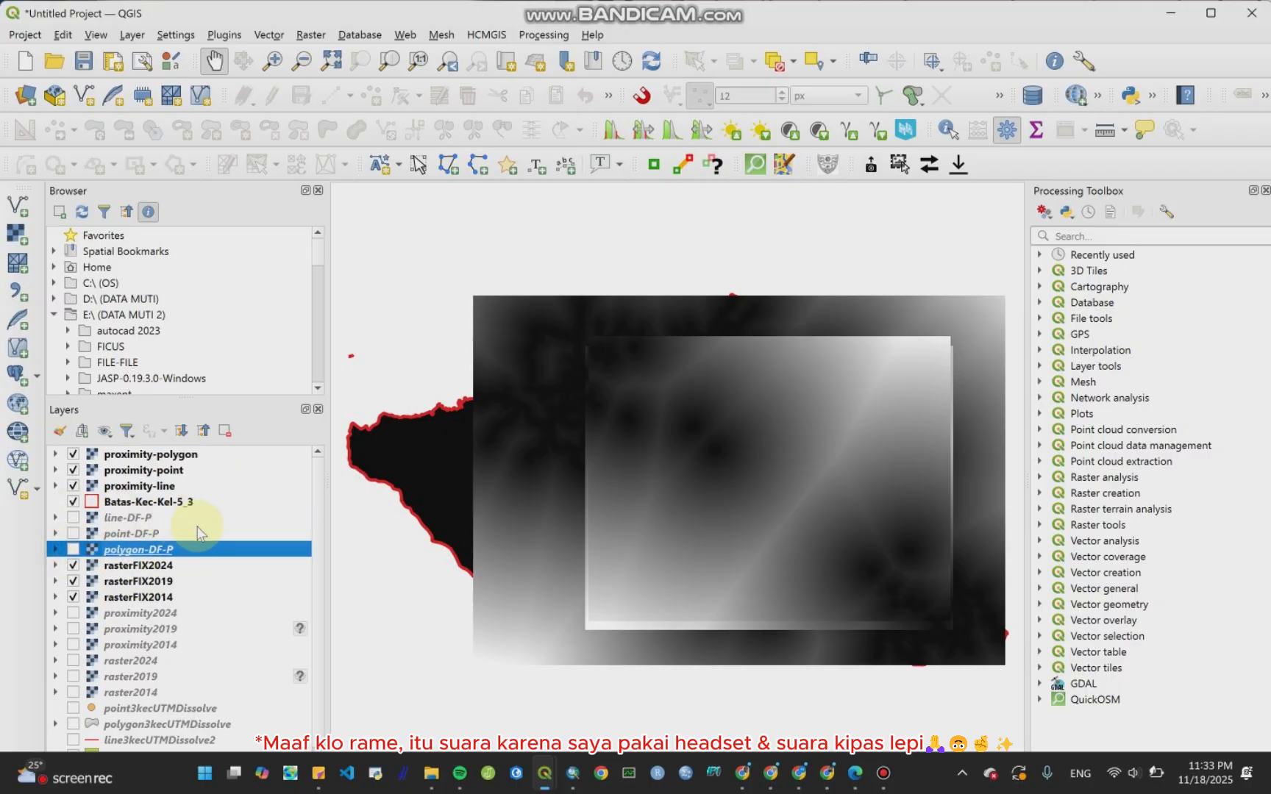
pyautogui.moveTo(147, 502); pyautogui.dragTo(157, 454)
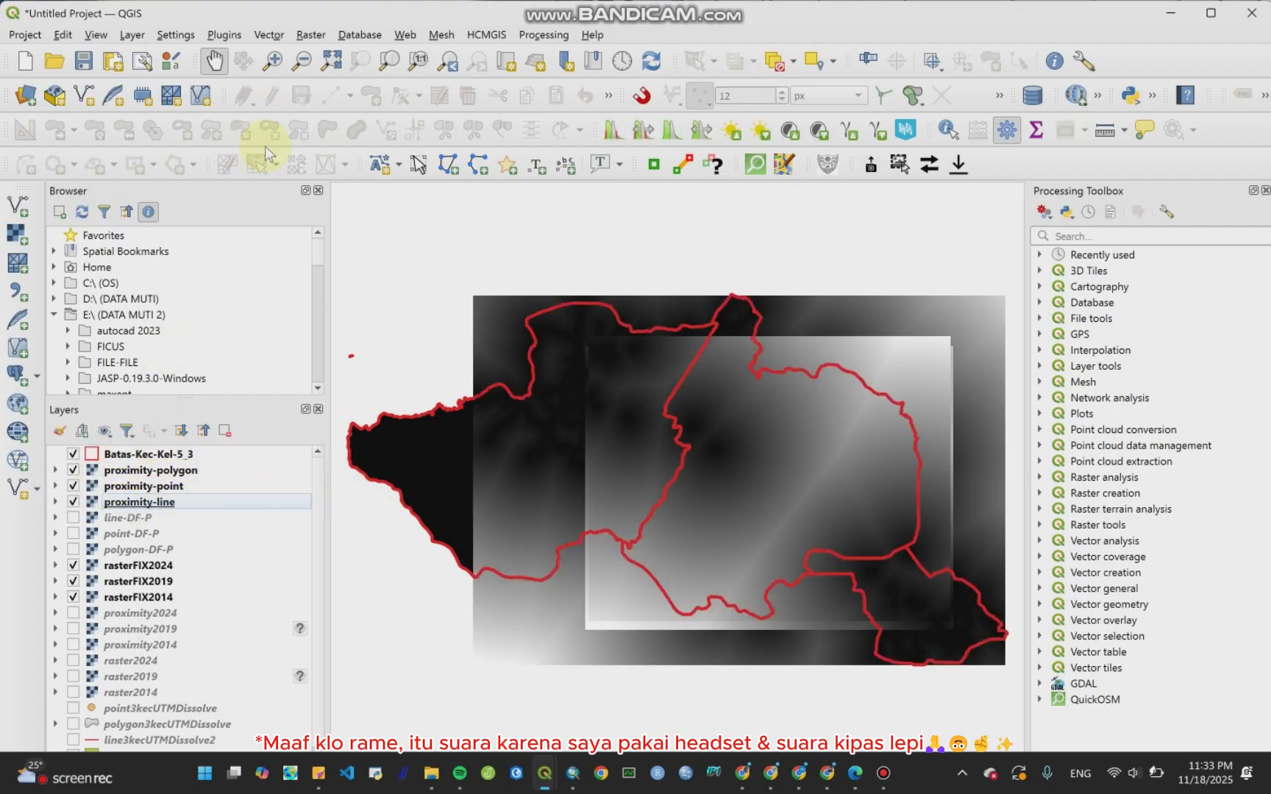
# Step: Open Clip Raster by Mask Layer with proximity-line as input and Batas-Kec-Kel-5_3 as mask layer
pyautogui.click(301, 35)
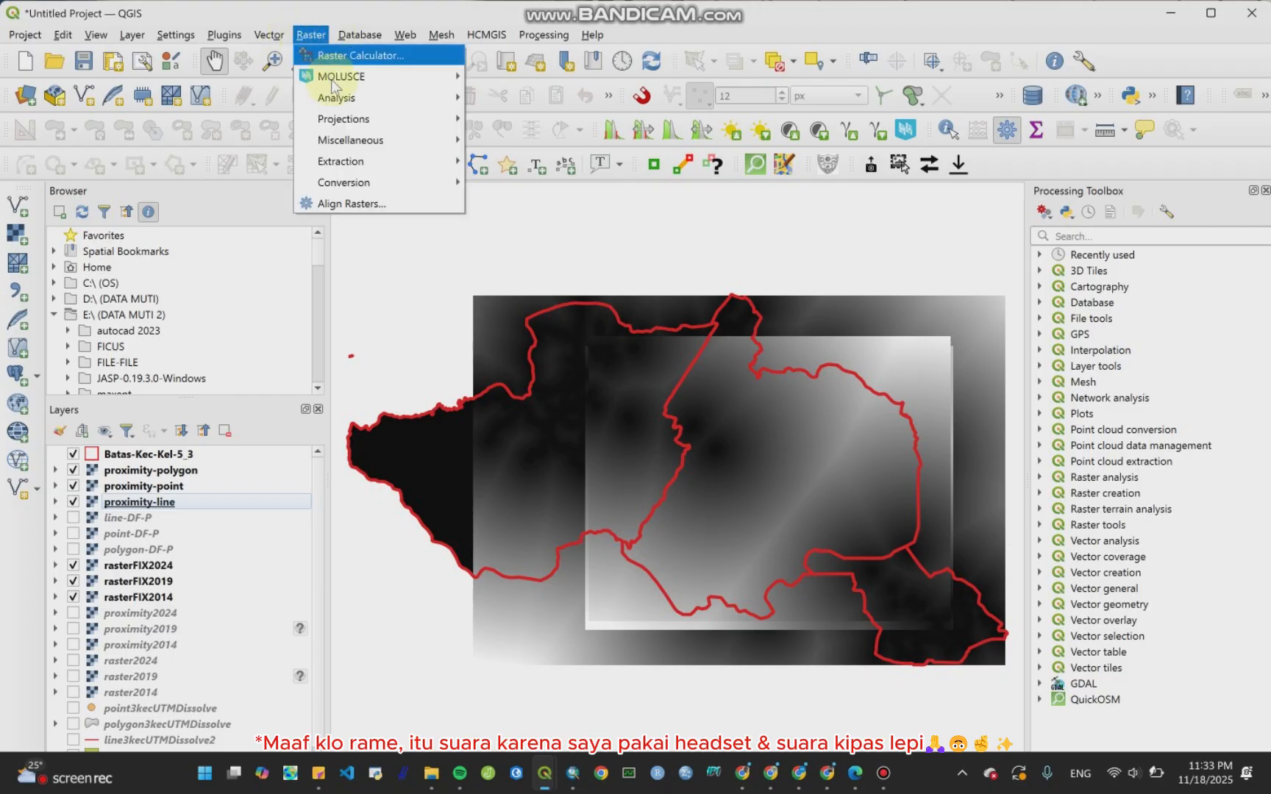
pyautogui.moveTo(352, 162)
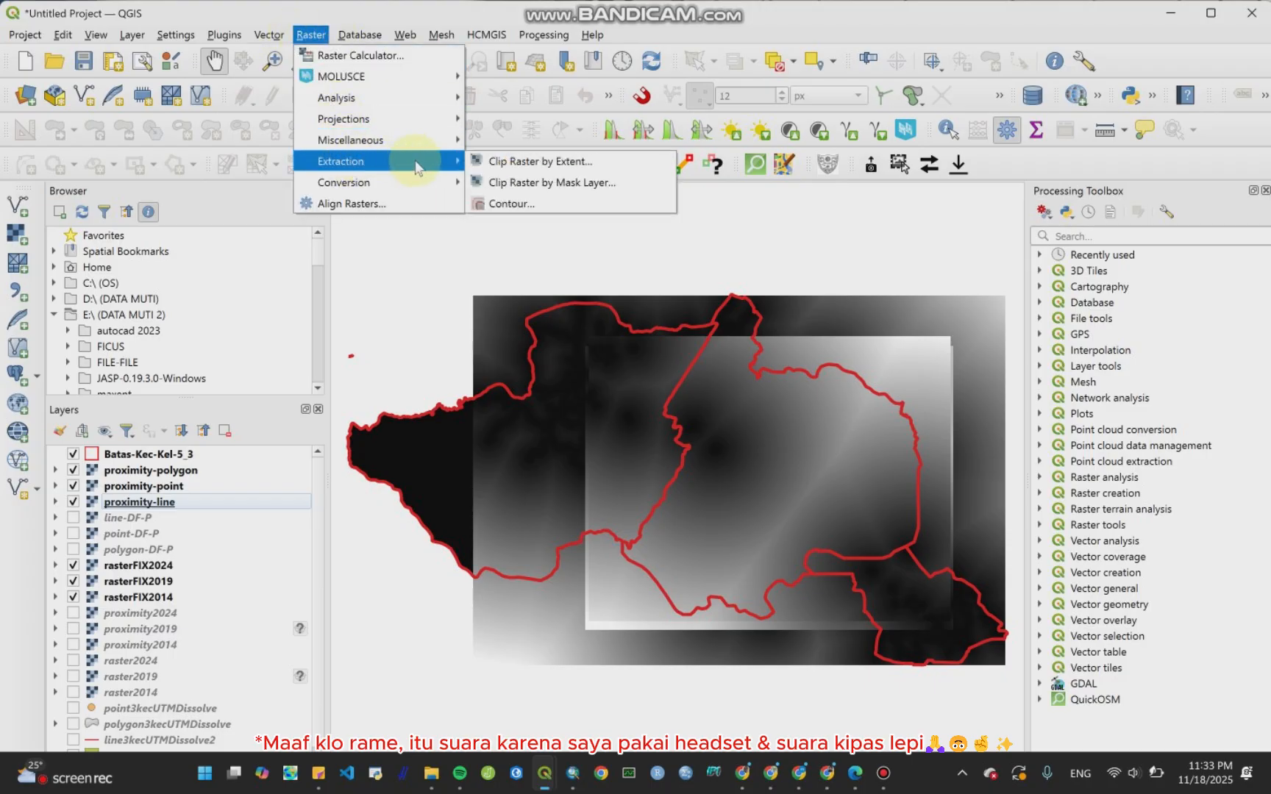
pyautogui.click(548, 182)
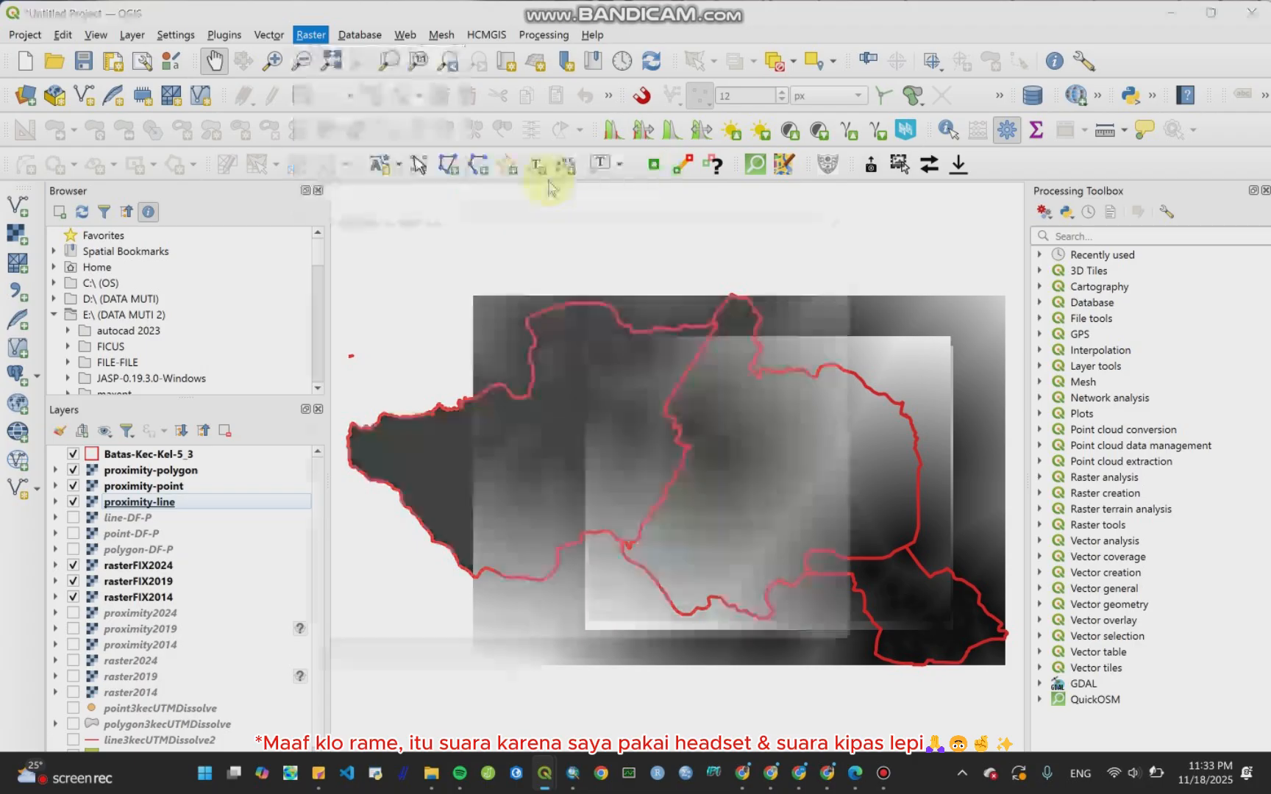
pyautogui.click(533, 281)
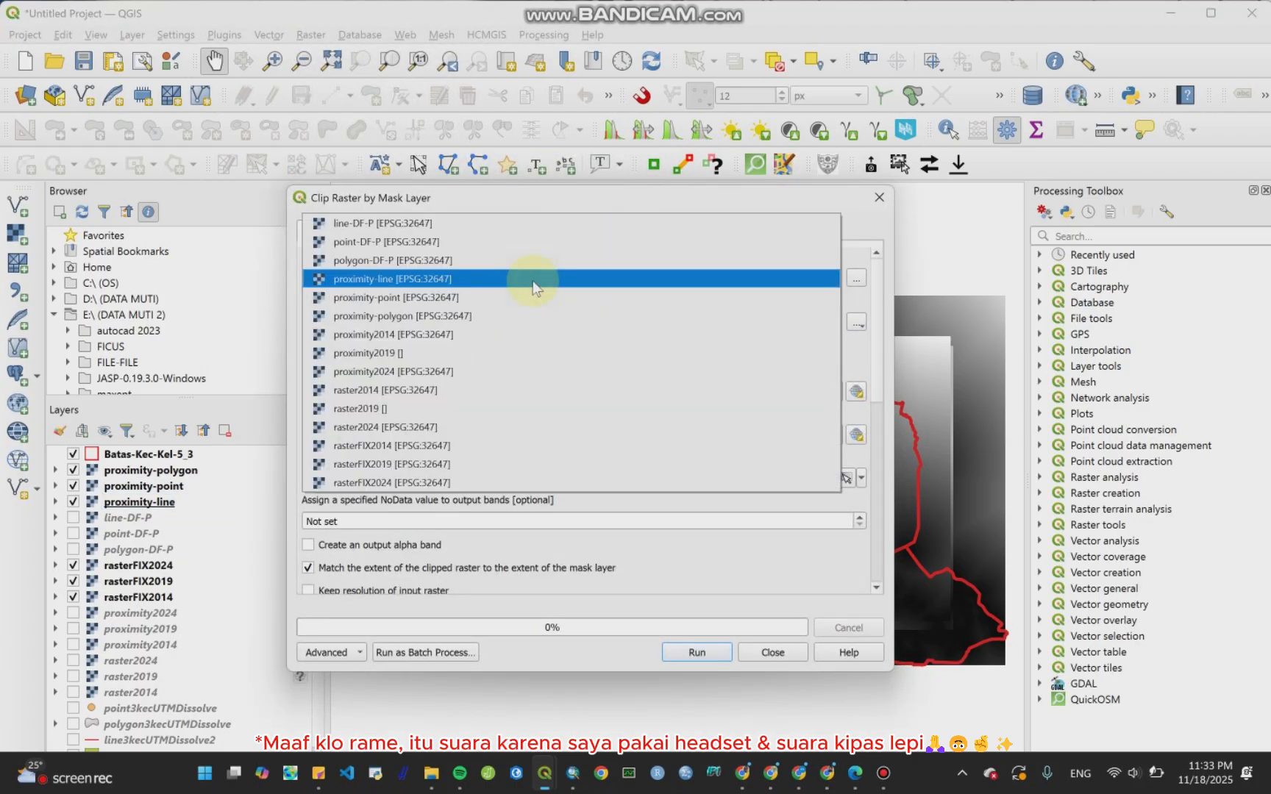
pyautogui.click(532, 279)
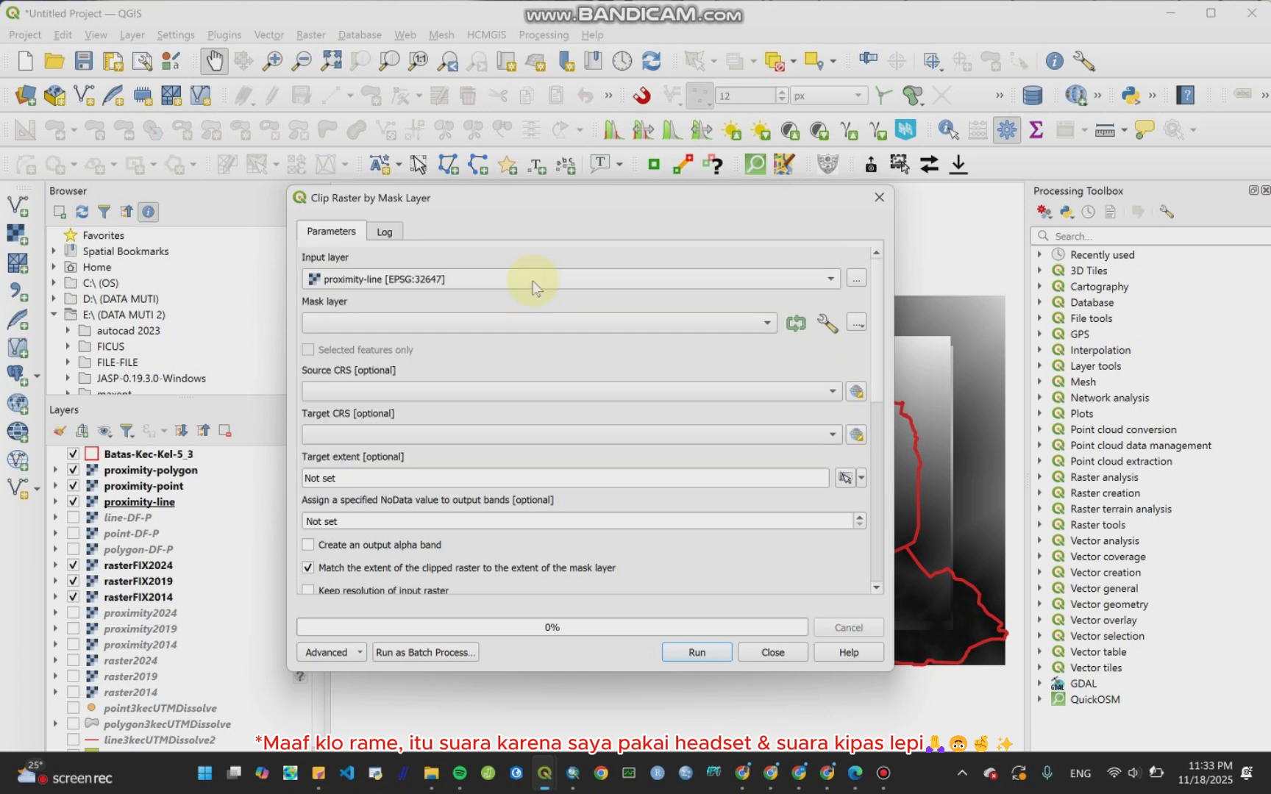
pyautogui.click(603, 328)
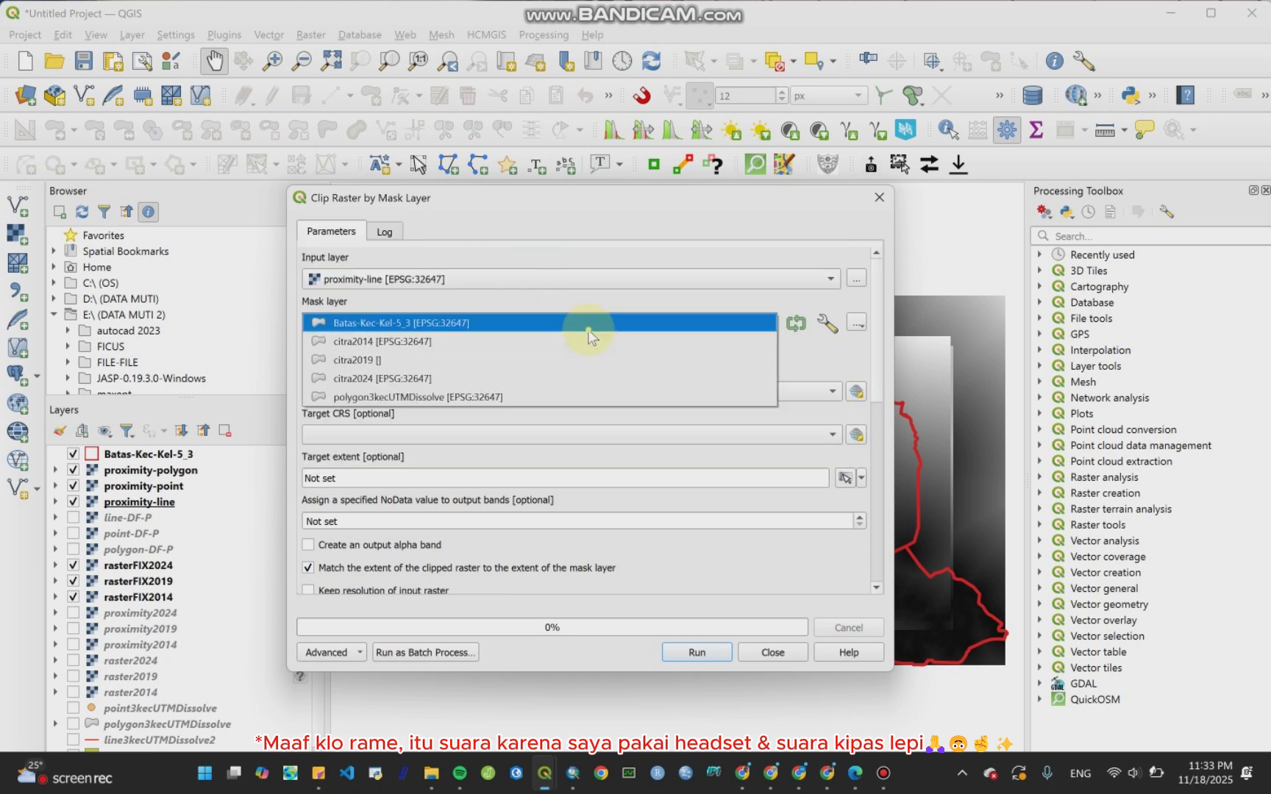
pyautogui.click(589, 331)
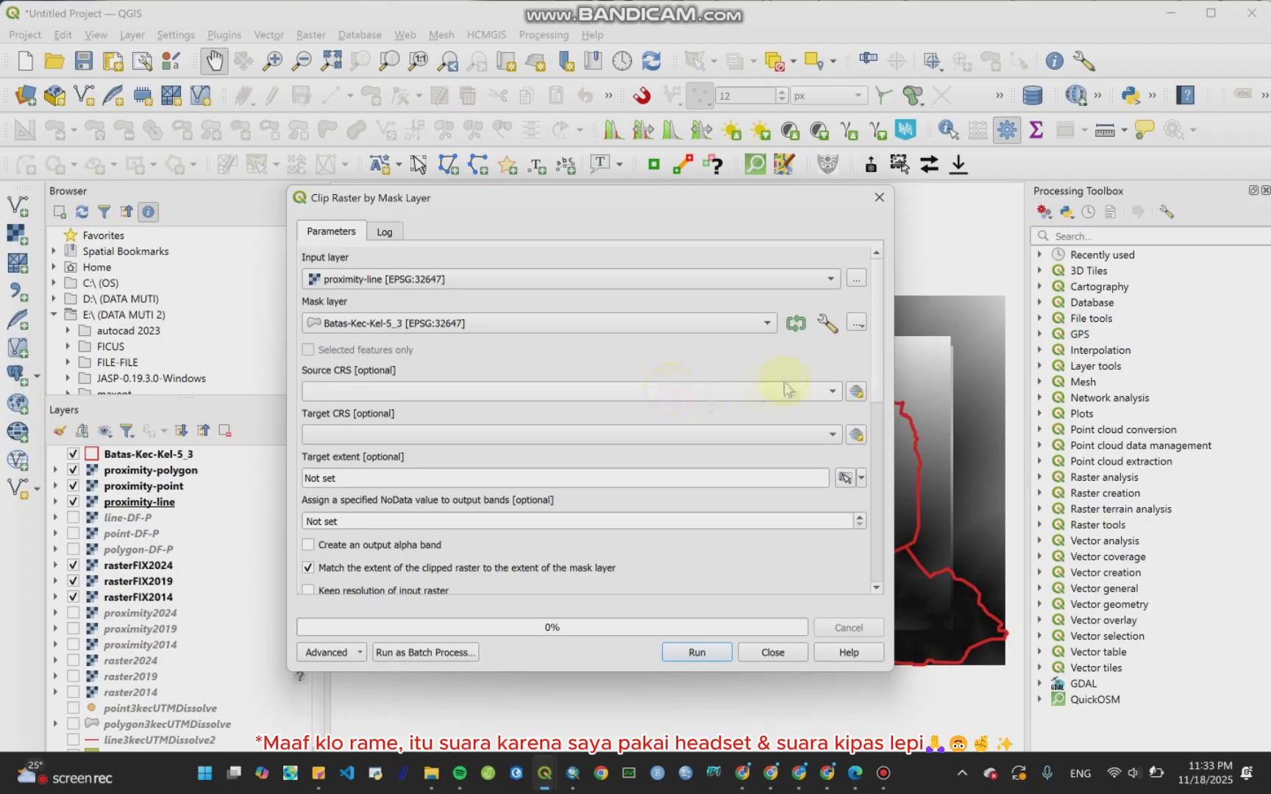
# Step: Enable creating an output alpha band and keeping the input raster's resolution
pyautogui.scroll(-3, 883, 353)
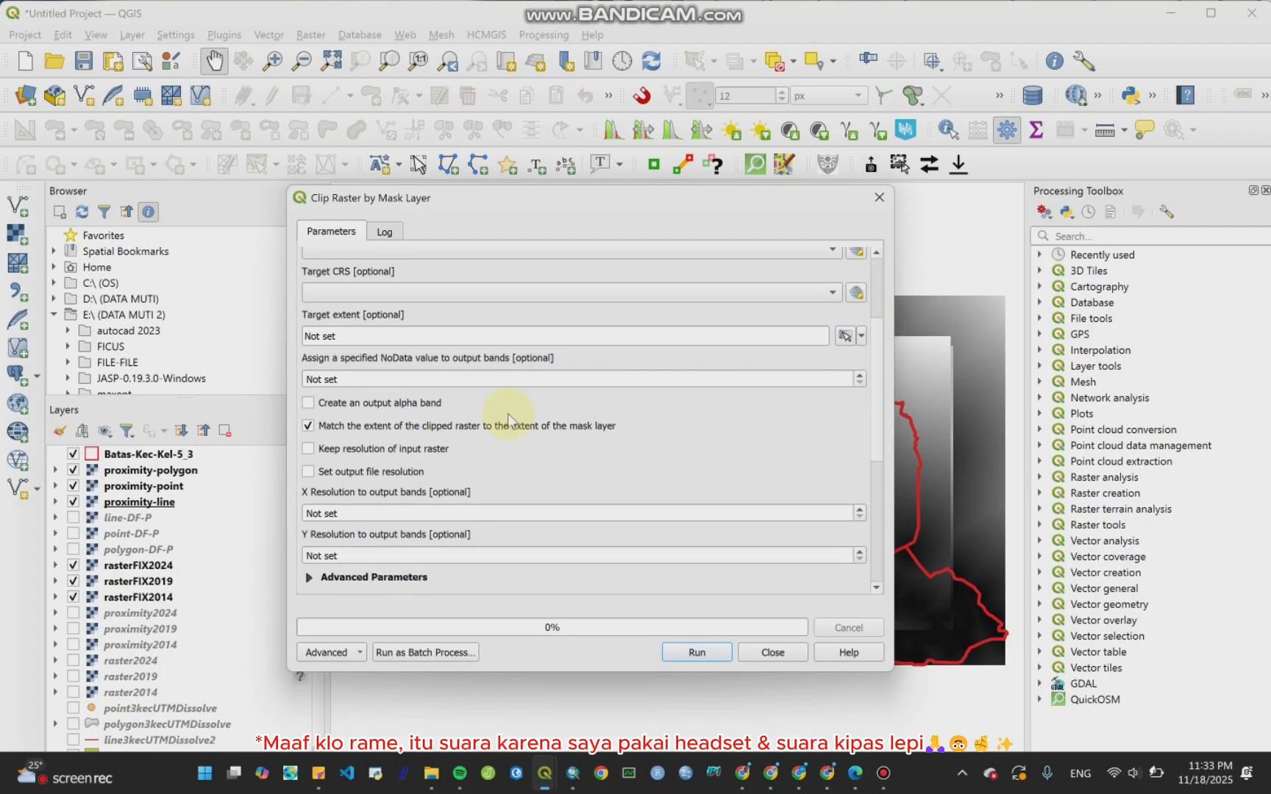
pyautogui.click(309, 404)
pyautogui.click(309, 450)
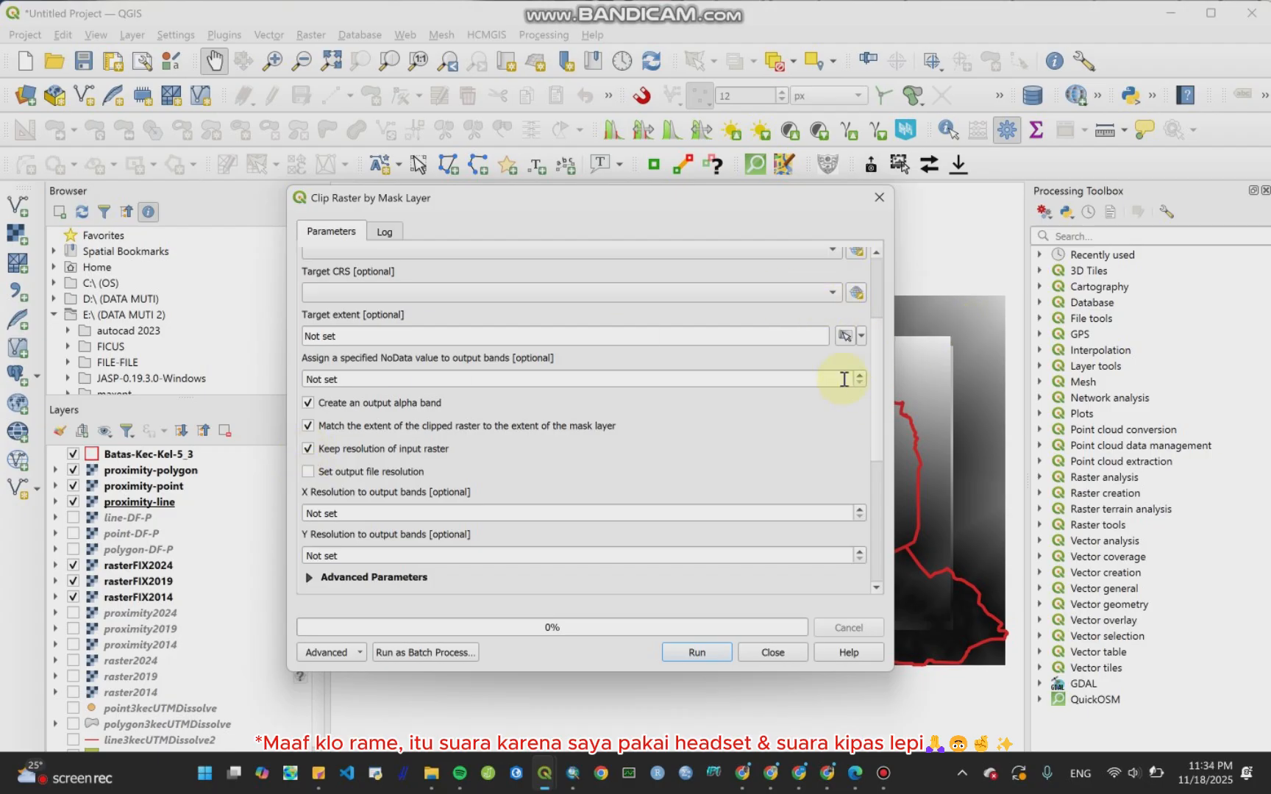
# Step: Save the clipped output as line-FIX in the Bab CA folder and run the clip
pyautogui.moveTo(877, 378); pyautogui.dragTo(887, 447)
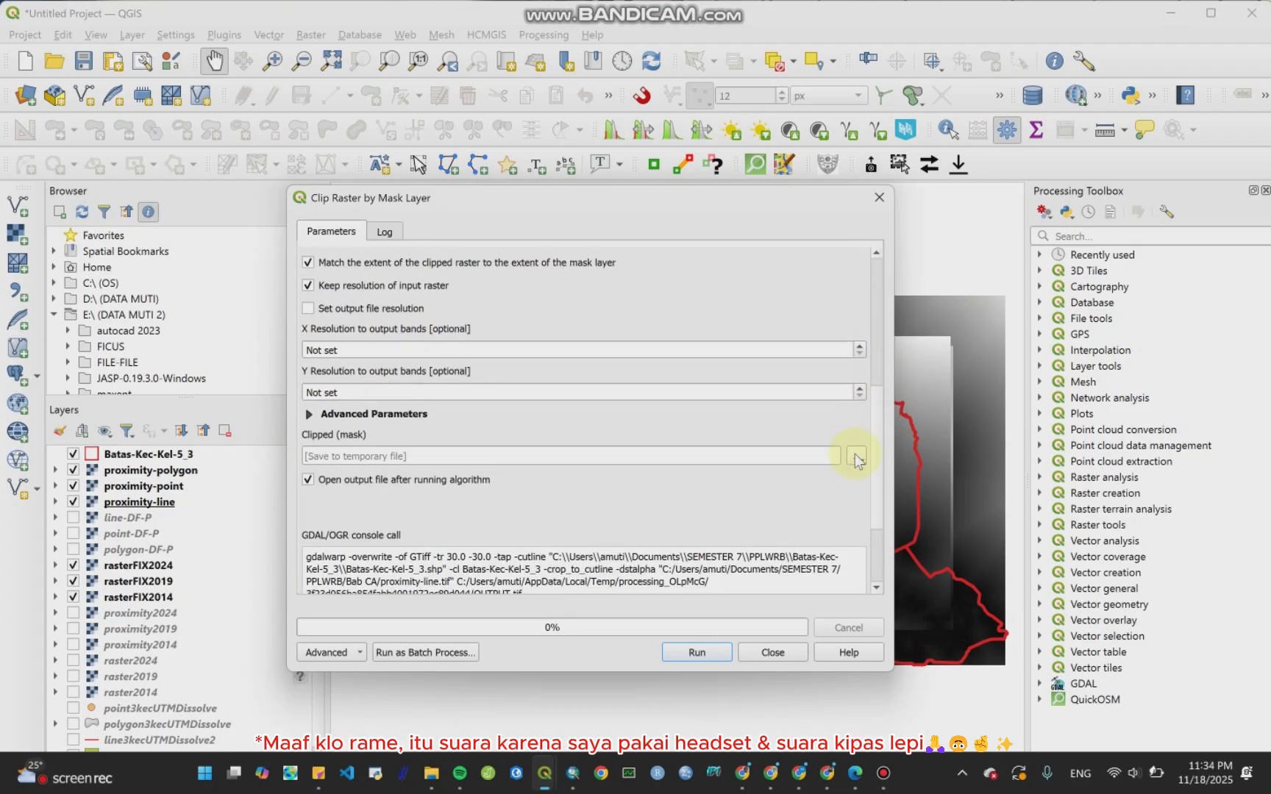
pyautogui.click(856, 460)
pyautogui.click(884, 395)
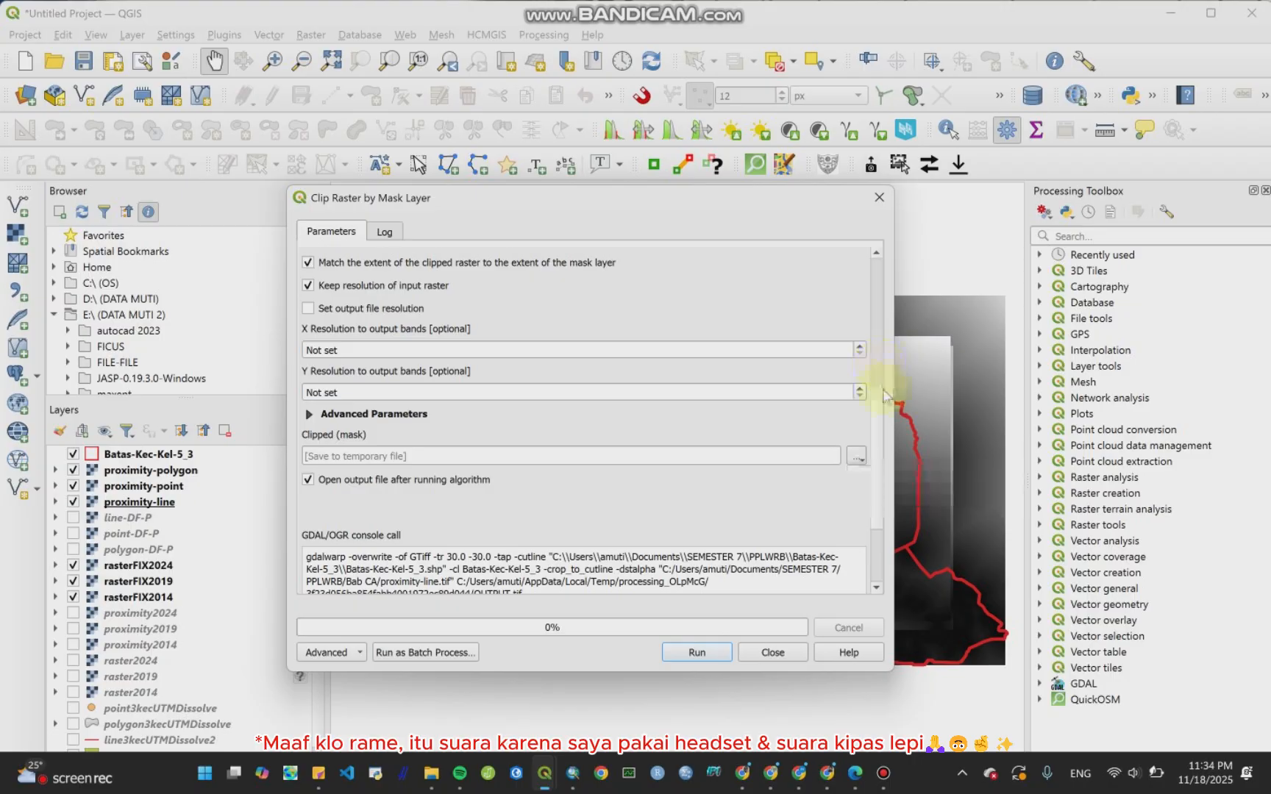
pyautogui.moveTo(885, 395); pyautogui.dragTo(867, 425)
pyautogui.click(853, 397)
pyautogui.click(868, 437)
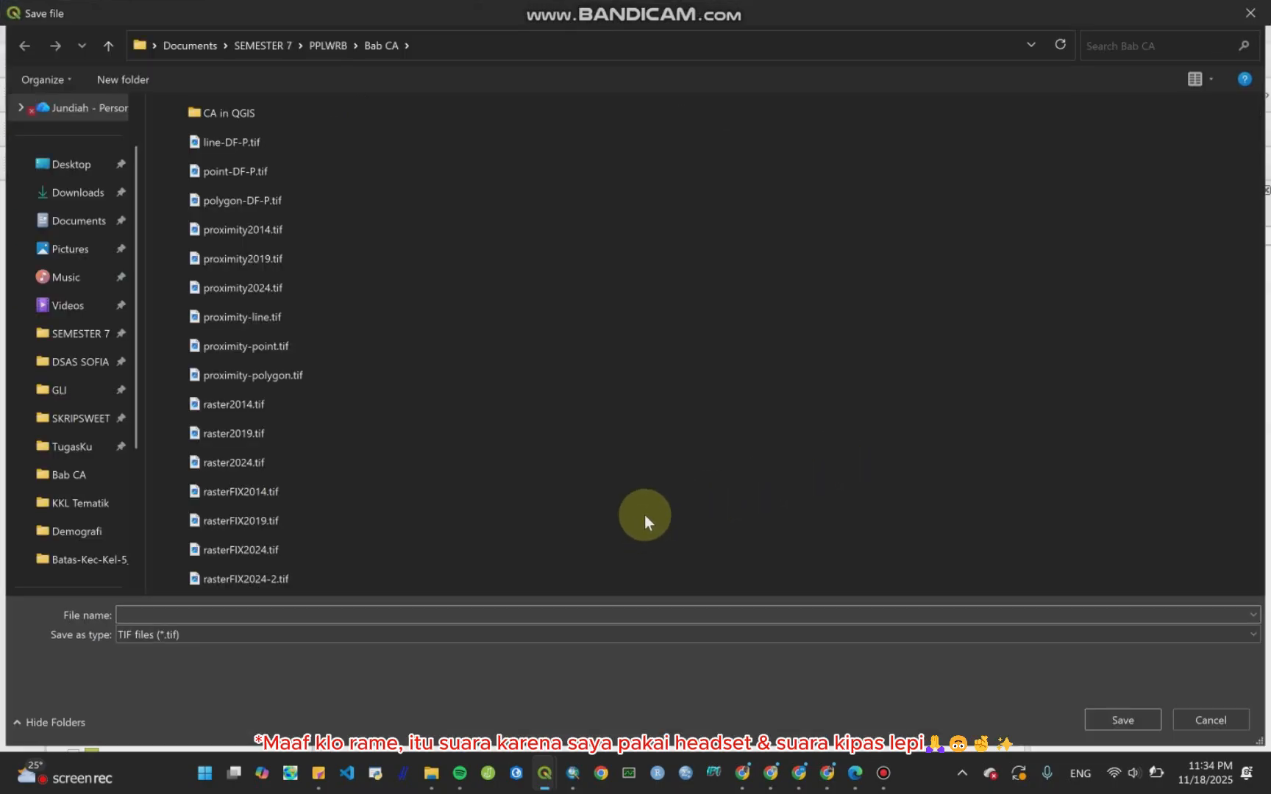
pyautogui.write('line-FIX')
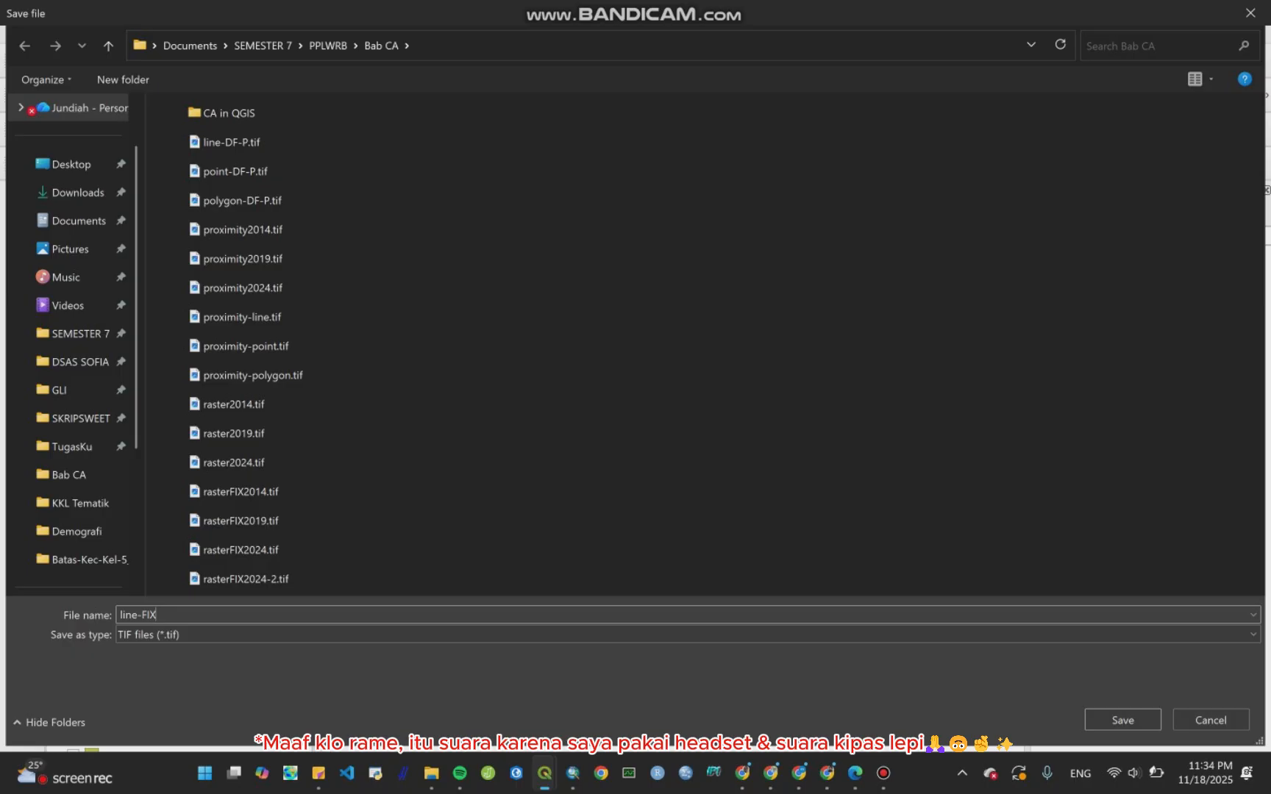
pyautogui.press('Return')
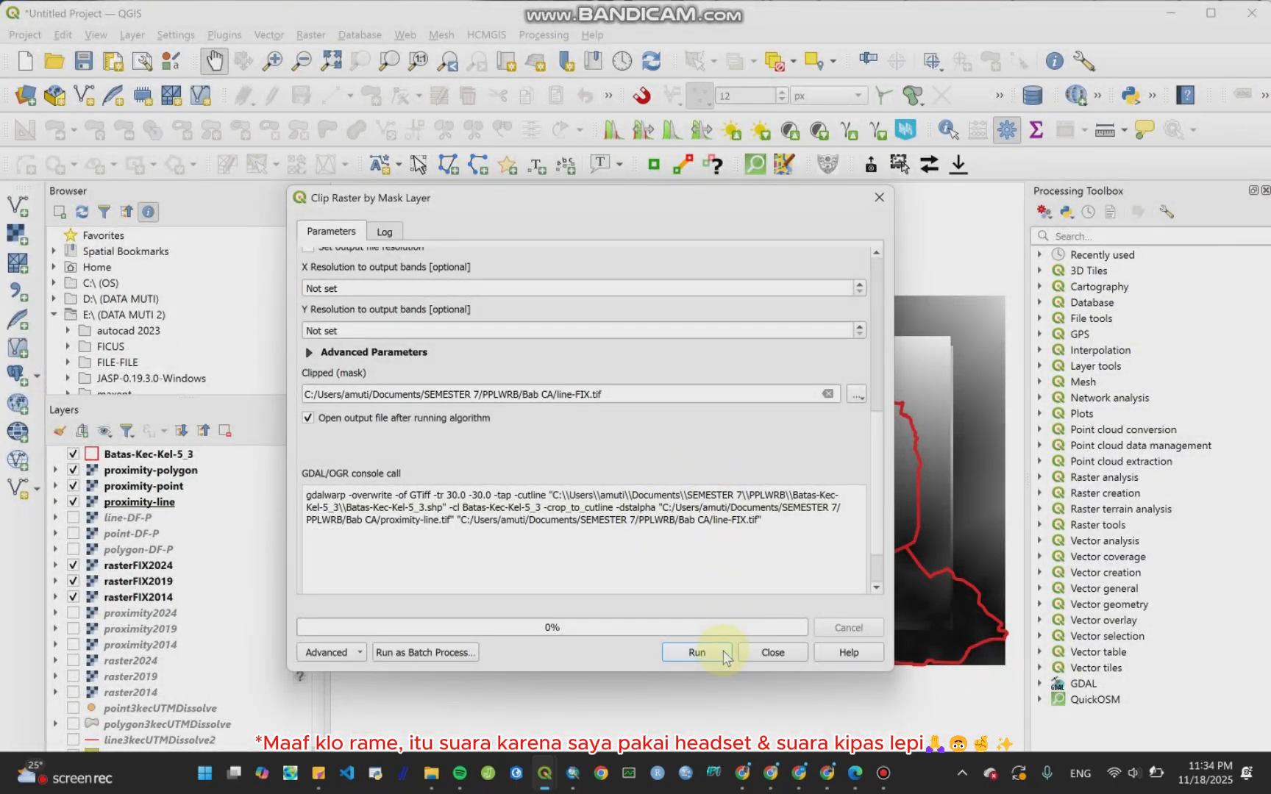
pyautogui.click(697, 652)
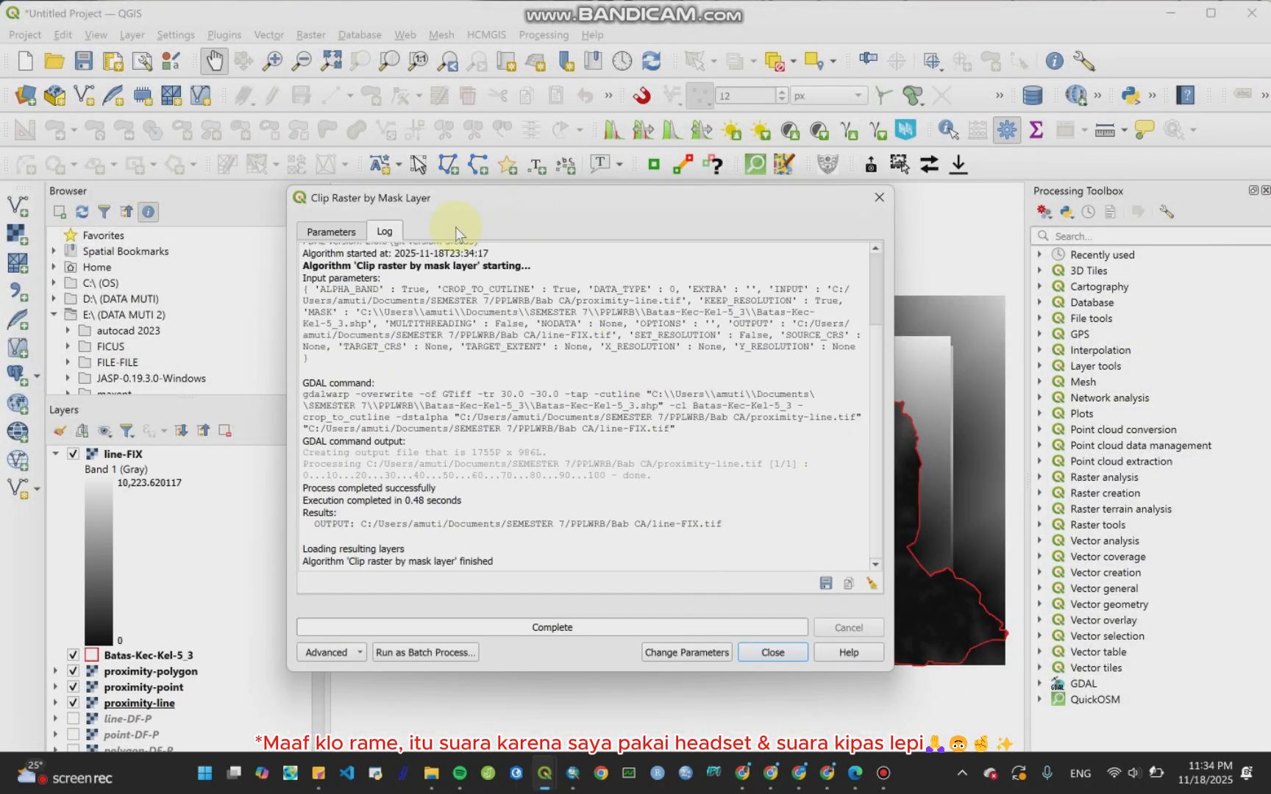
# Step: Return to the clip parameters and set the input layer to proximity-point
pyautogui.click(356, 234)
pyautogui.moveTo(876, 478); pyautogui.dragTo(878, 272)
pyautogui.click(820, 278)
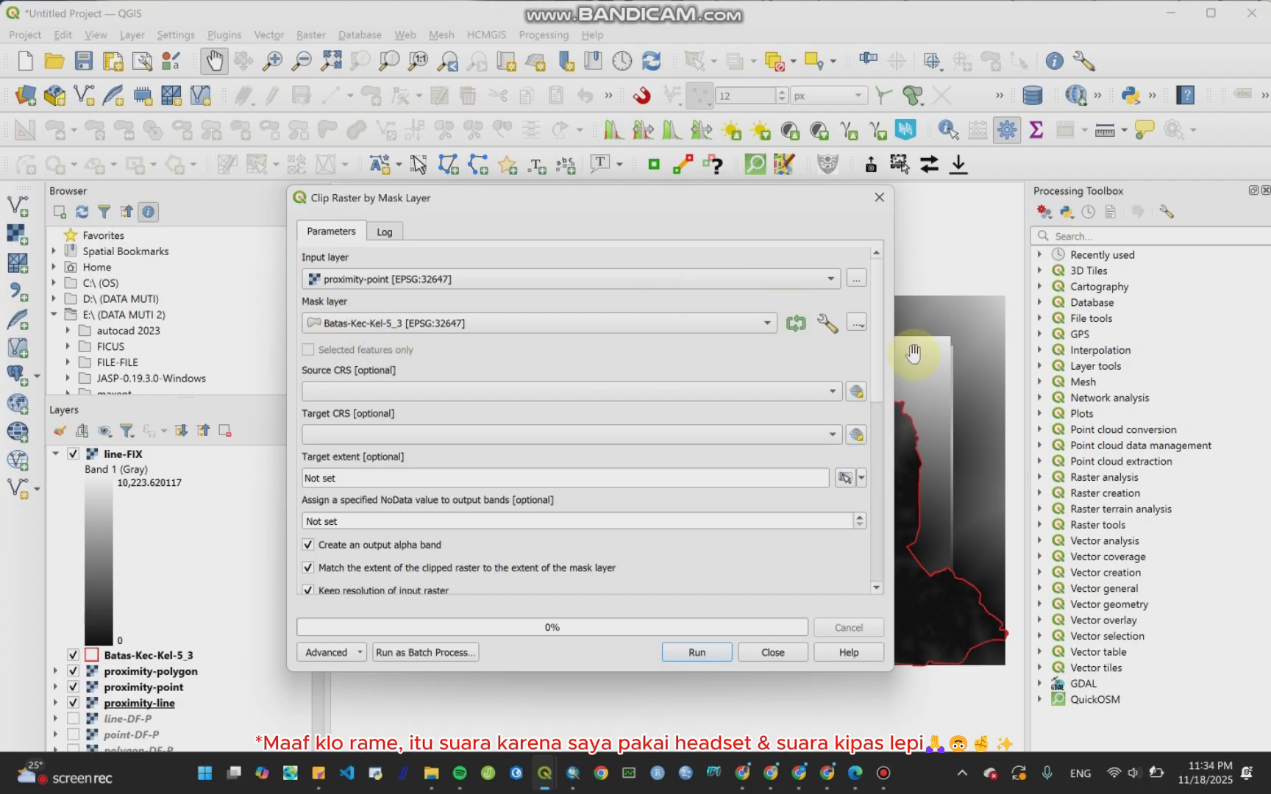
pyautogui.scroll(-4, 870, 382)
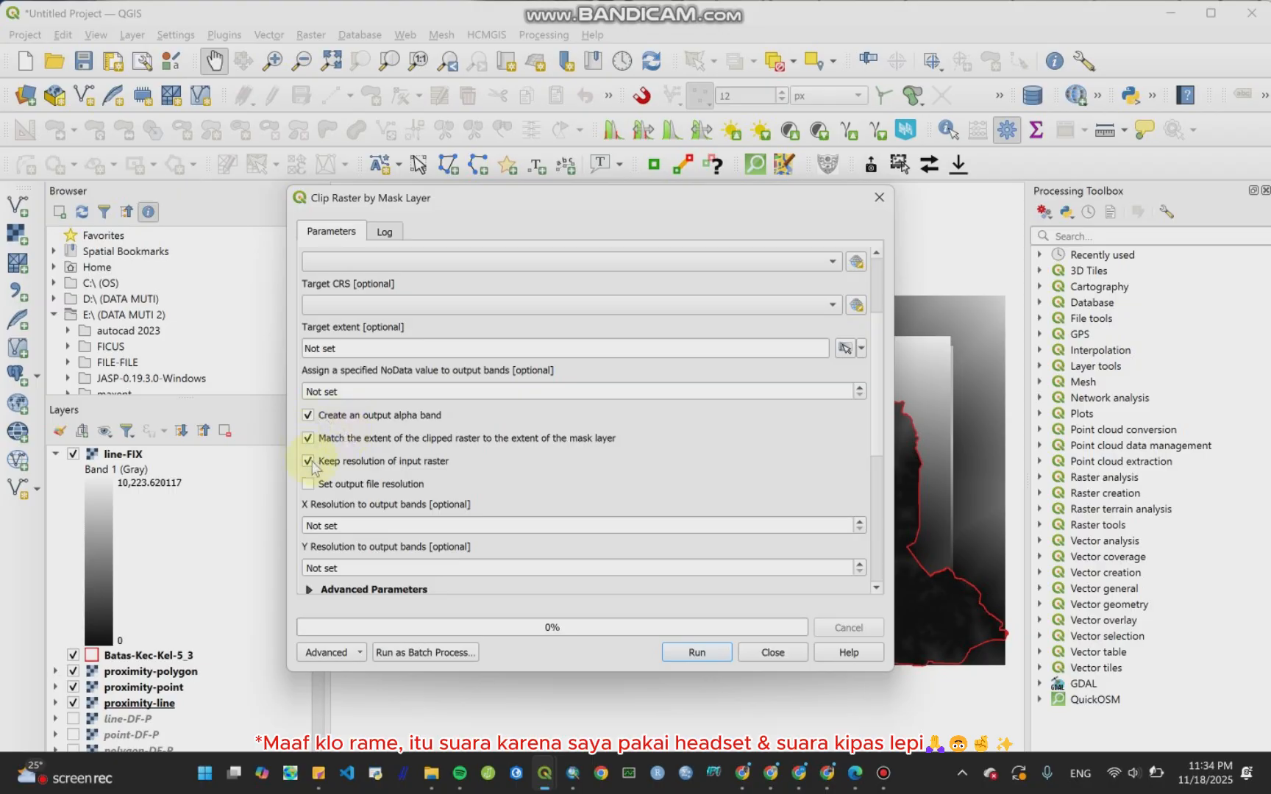
pyautogui.scroll(-3, 881, 434)
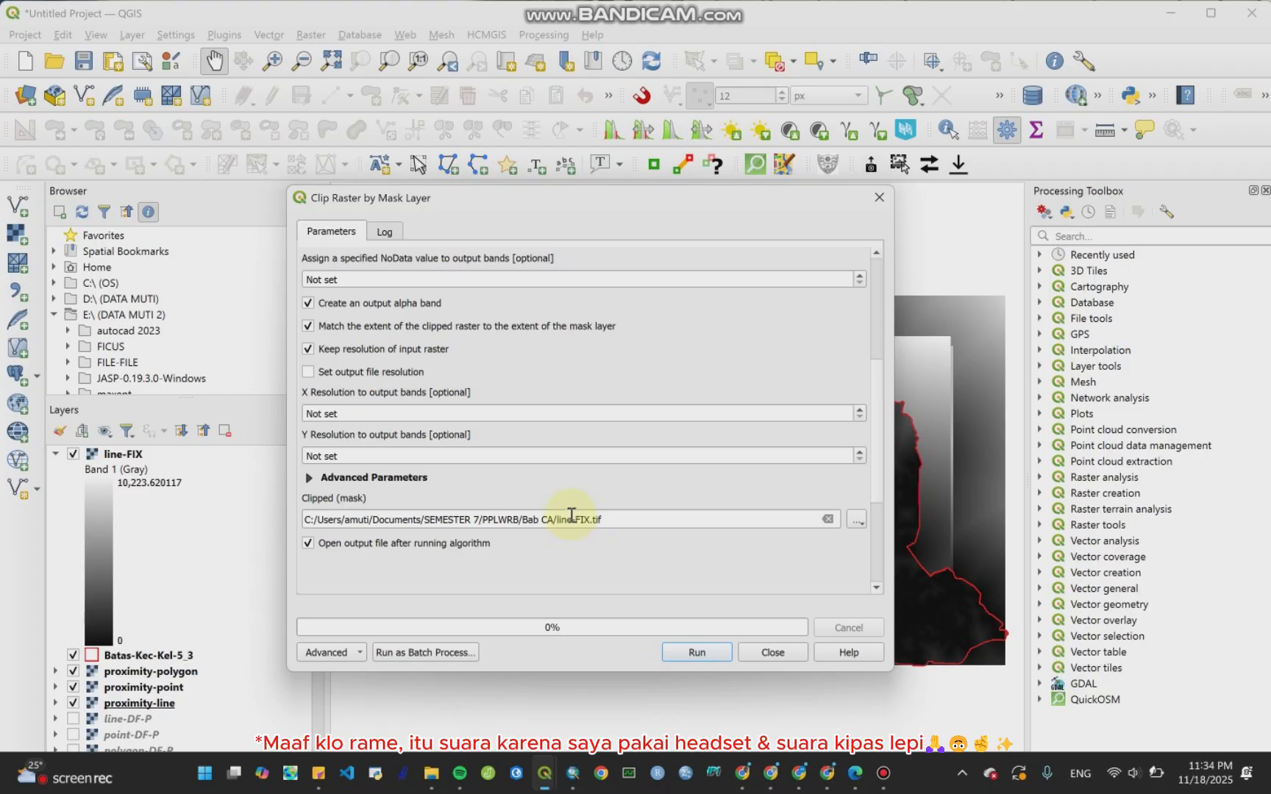
# Step: Rename the clipped output file to point-FIX and run the clip
pyautogui.click(571, 518)
pyautogui.press('BackSpace')
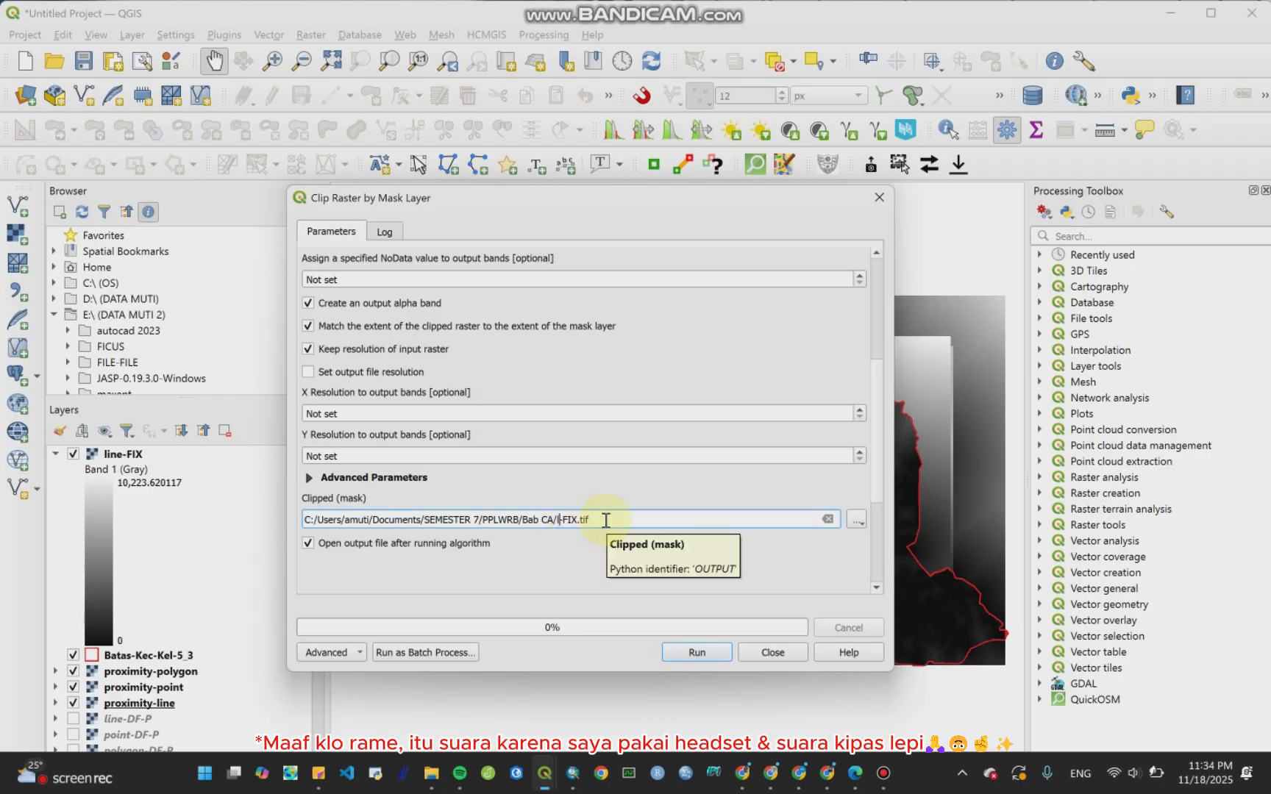
pyautogui.write('OI')
pyautogui.press('BackSpace')
pyautogui.press('BackSpace')
pyautogui.click(699, 652)
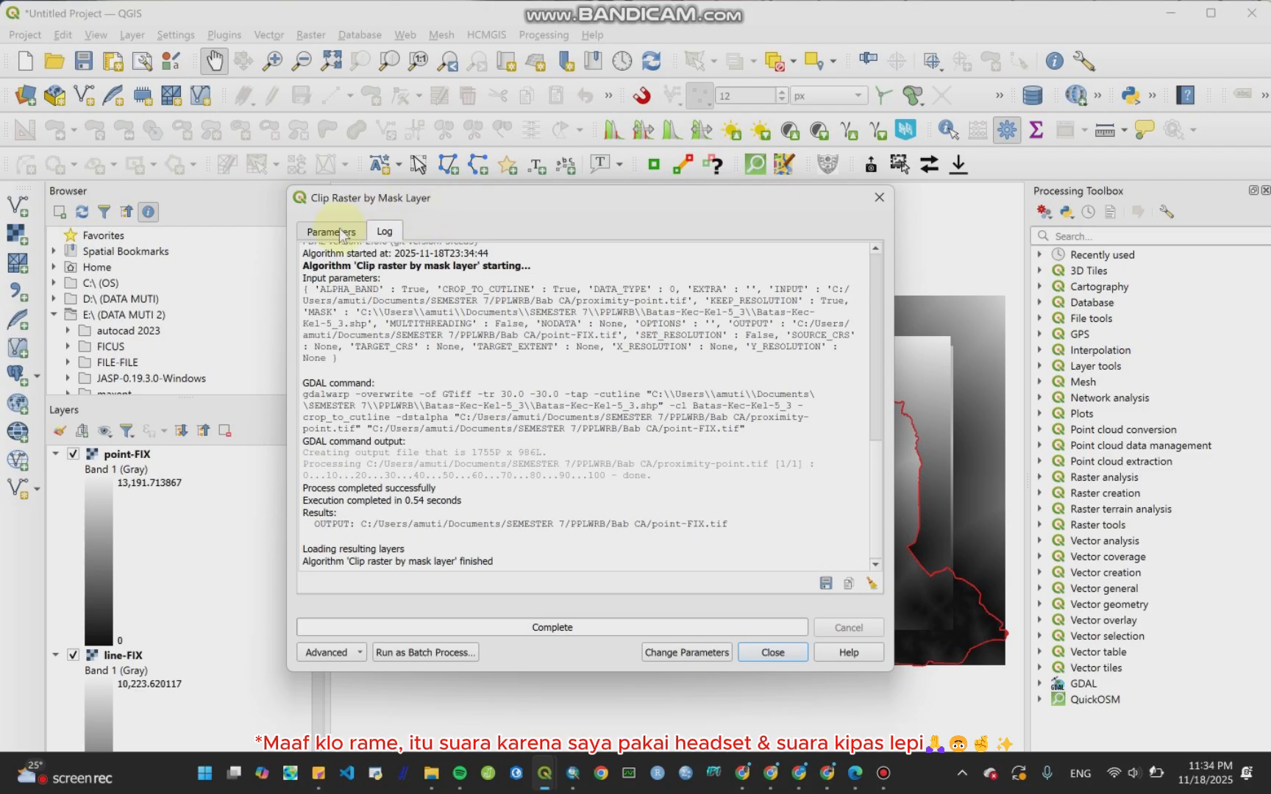
# Step: Return to the clip parameters and set the input layer to proximity-polygon
pyautogui.click(331, 232)
pyautogui.moveTo(878, 386); pyautogui.dragTo(890, 252)
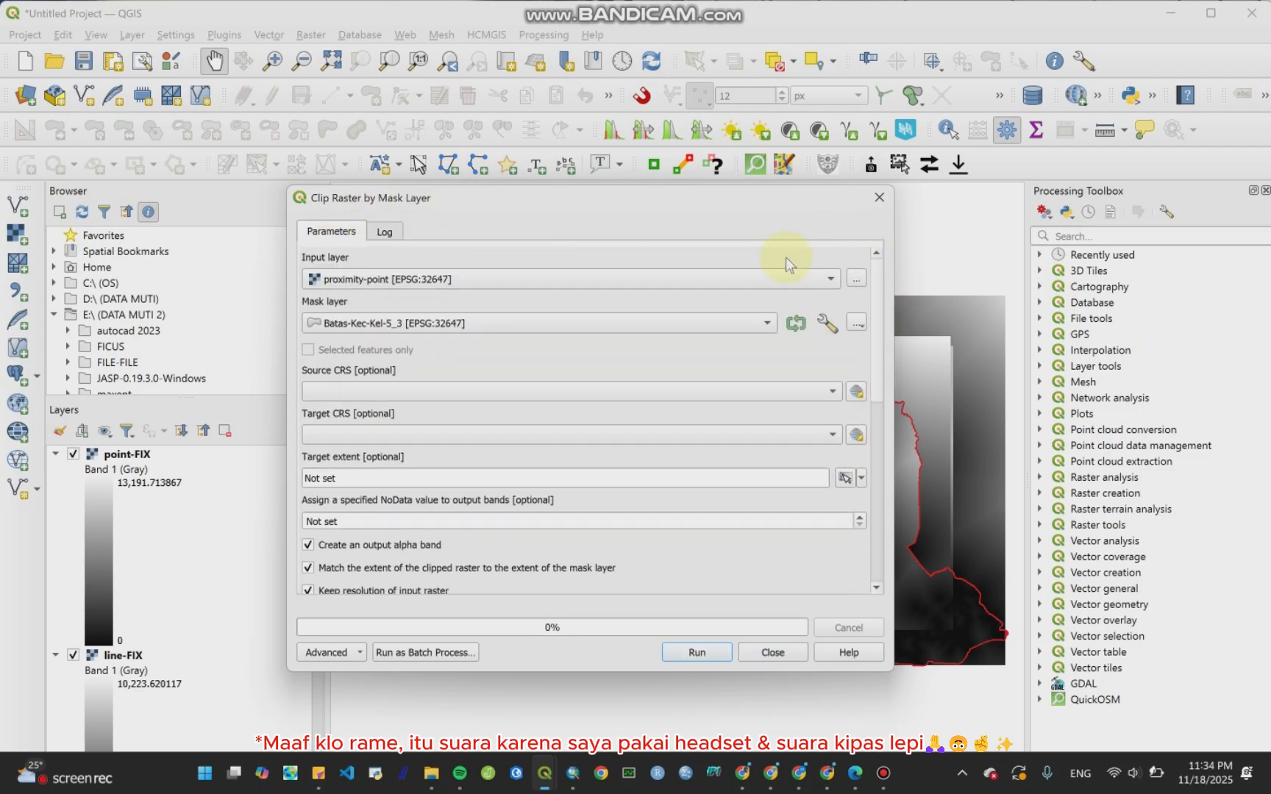
pyautogui.click(777, 280)
pyautogui.click(760, 294)
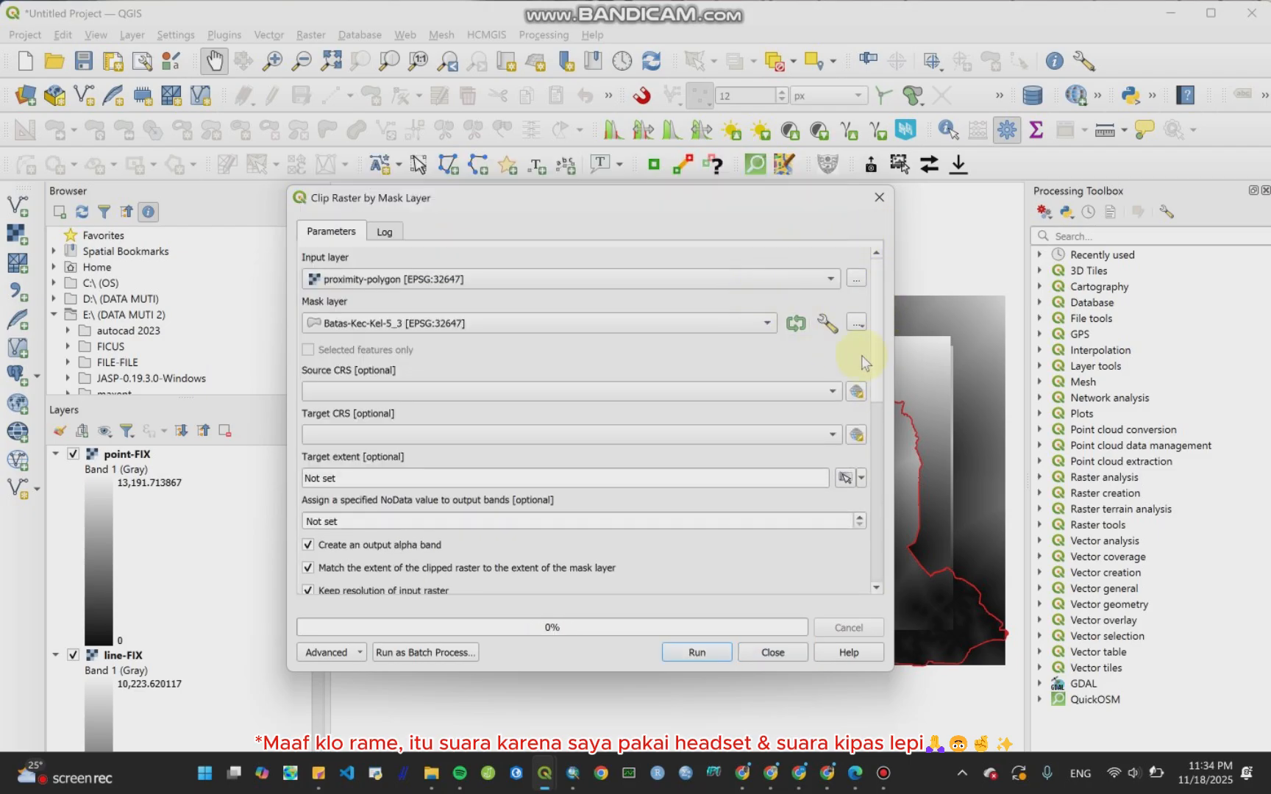
pyautogui.moveTo(881, 355); pyautogui.dragTo(887, 485)
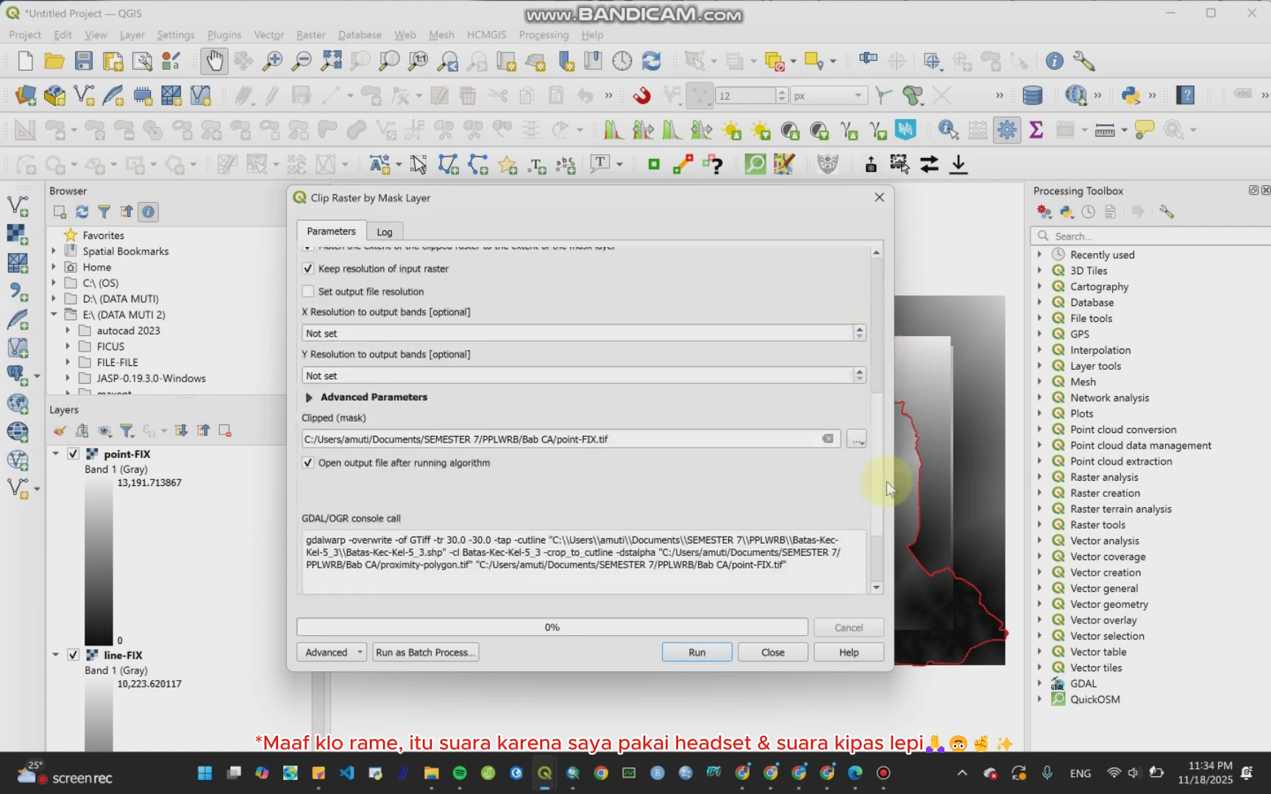
# Step: Rename the clipped output file to polygon-FIX, run the clip, and close the dialog
pyautogui.click(578, 439)
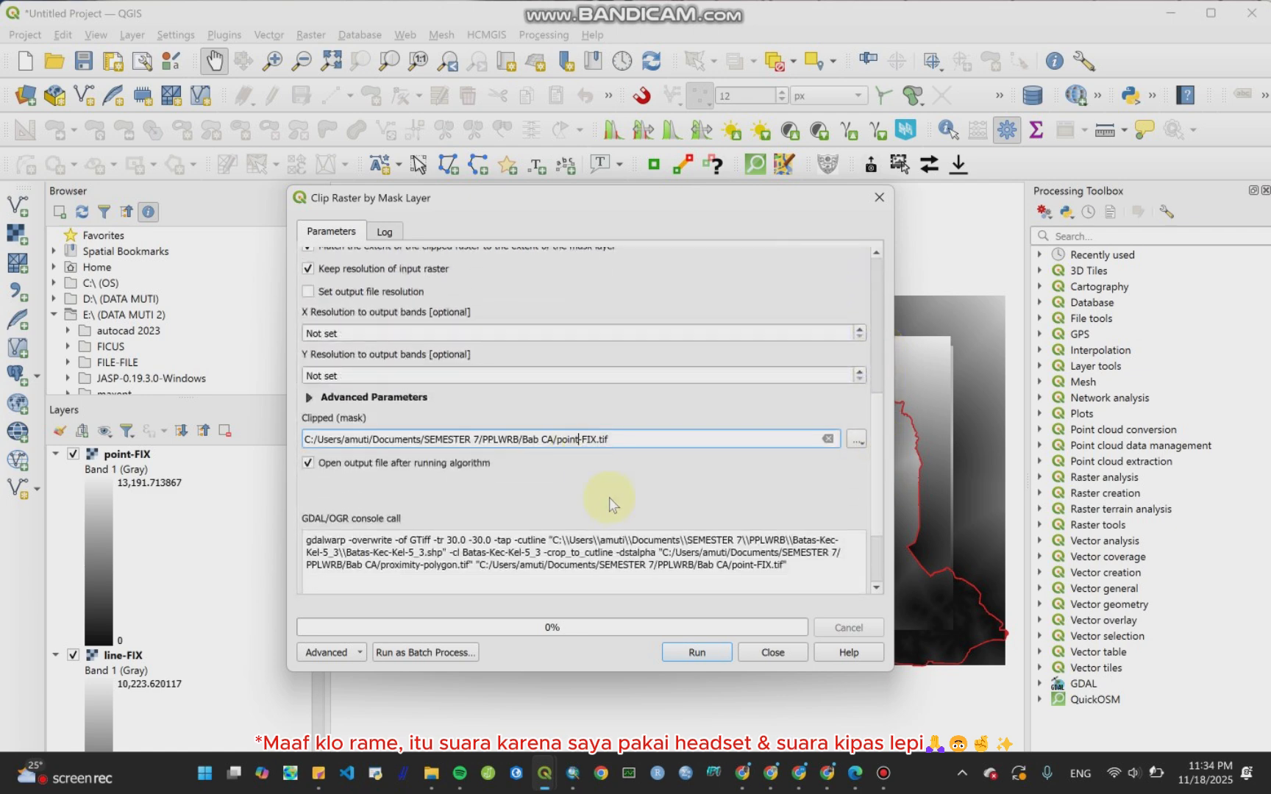
pyautogui.press('BackSpace')
pyautogui.press('BackSpace')
pyautogui.press('BackSpace')
pyautogui.write('lygon')
pyautogui.click(696, 652)
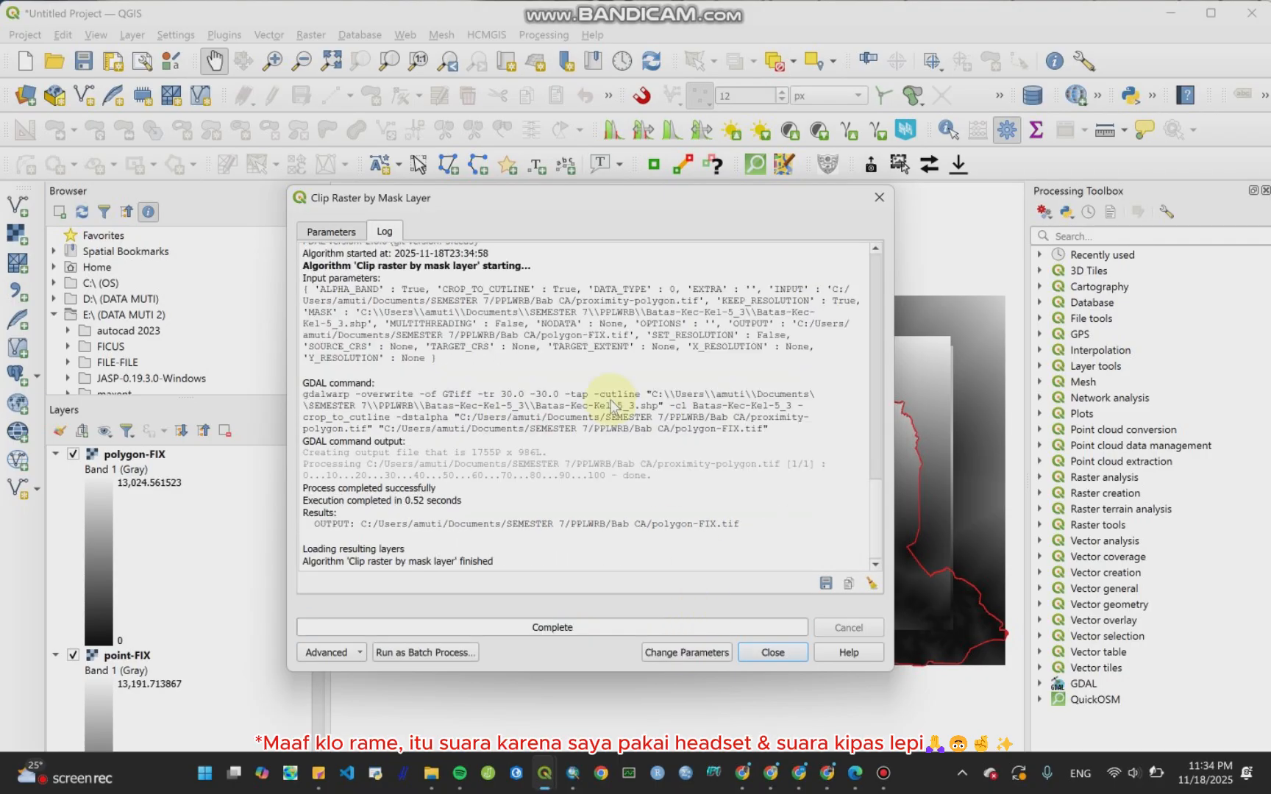
pyautogui.click(356, 234)
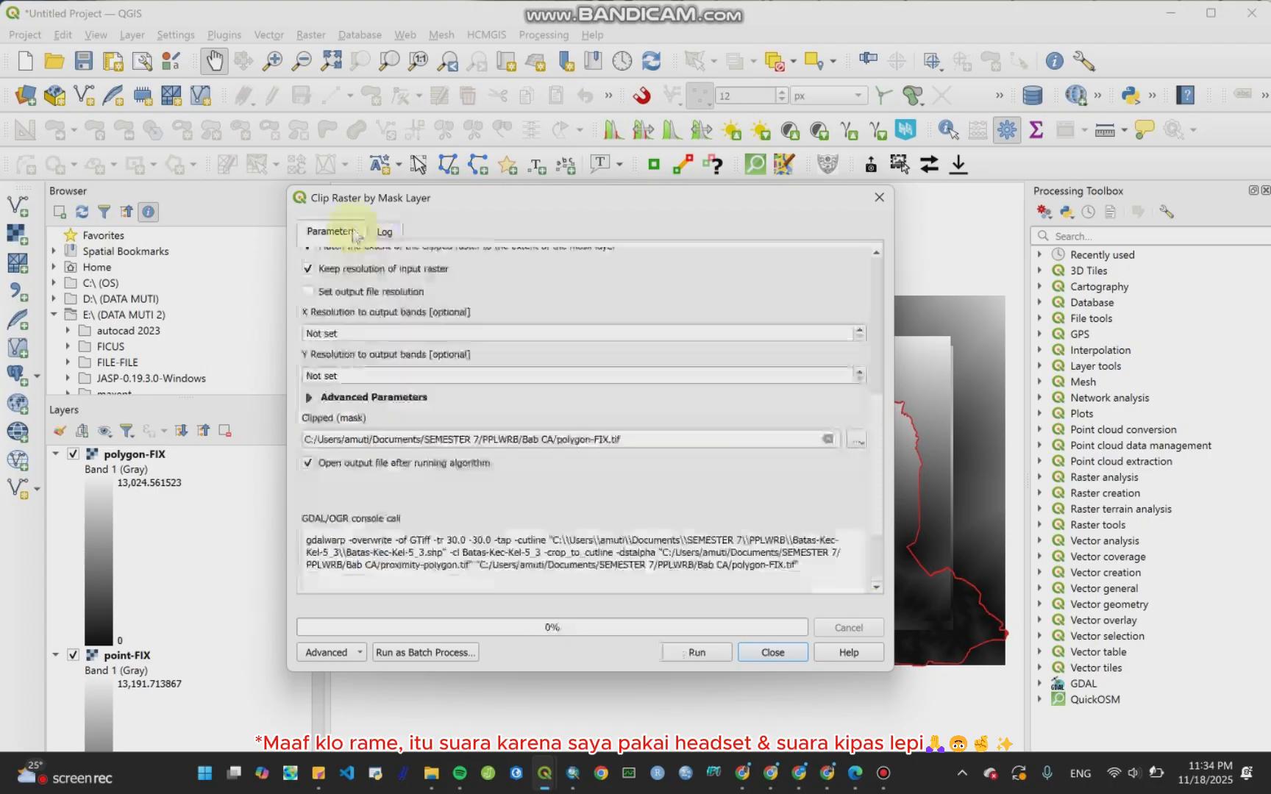
pyautogui.click(772, 652)
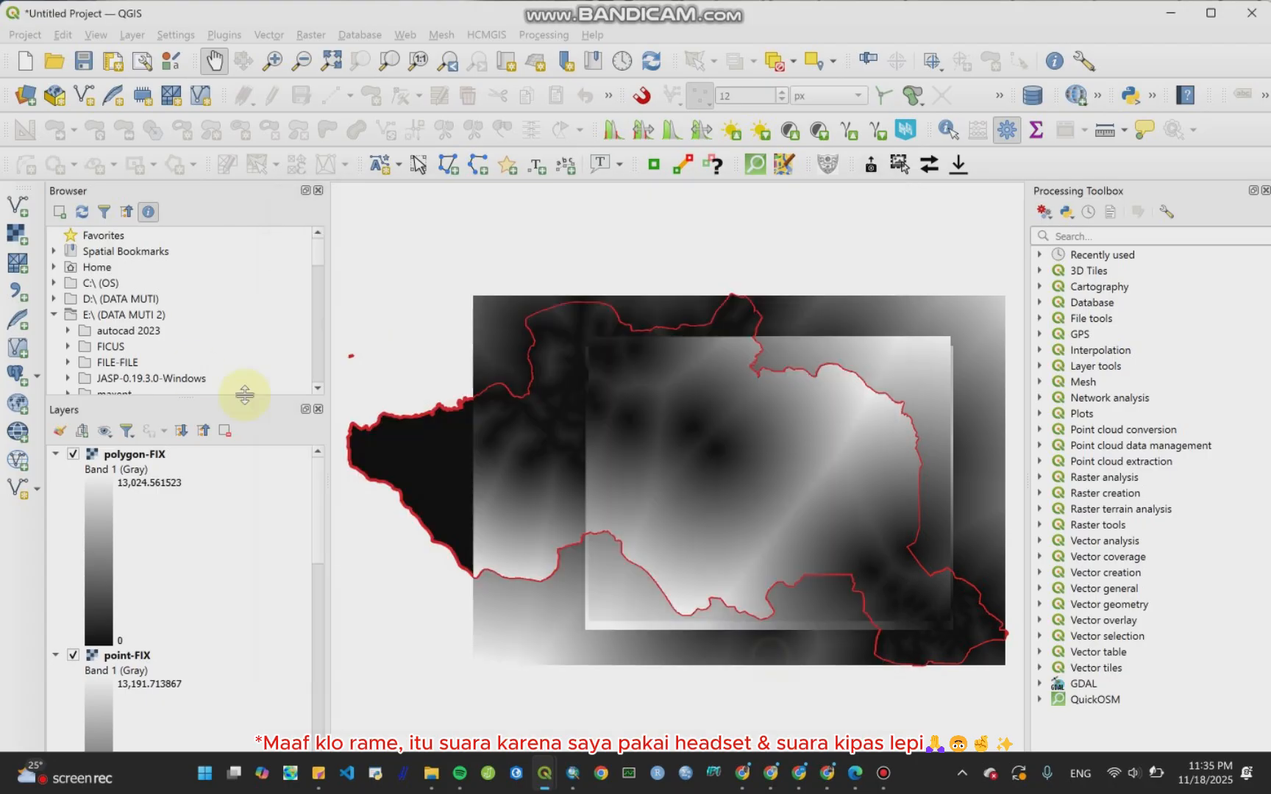
# Step: Collapse the legends of the three FIX rasters and move Batas-Kec-Kel-5_3 back to the top
pyautogui.click(54, 454)
pyautogui.click(56, 470)
pyautogui.click(56, 486)
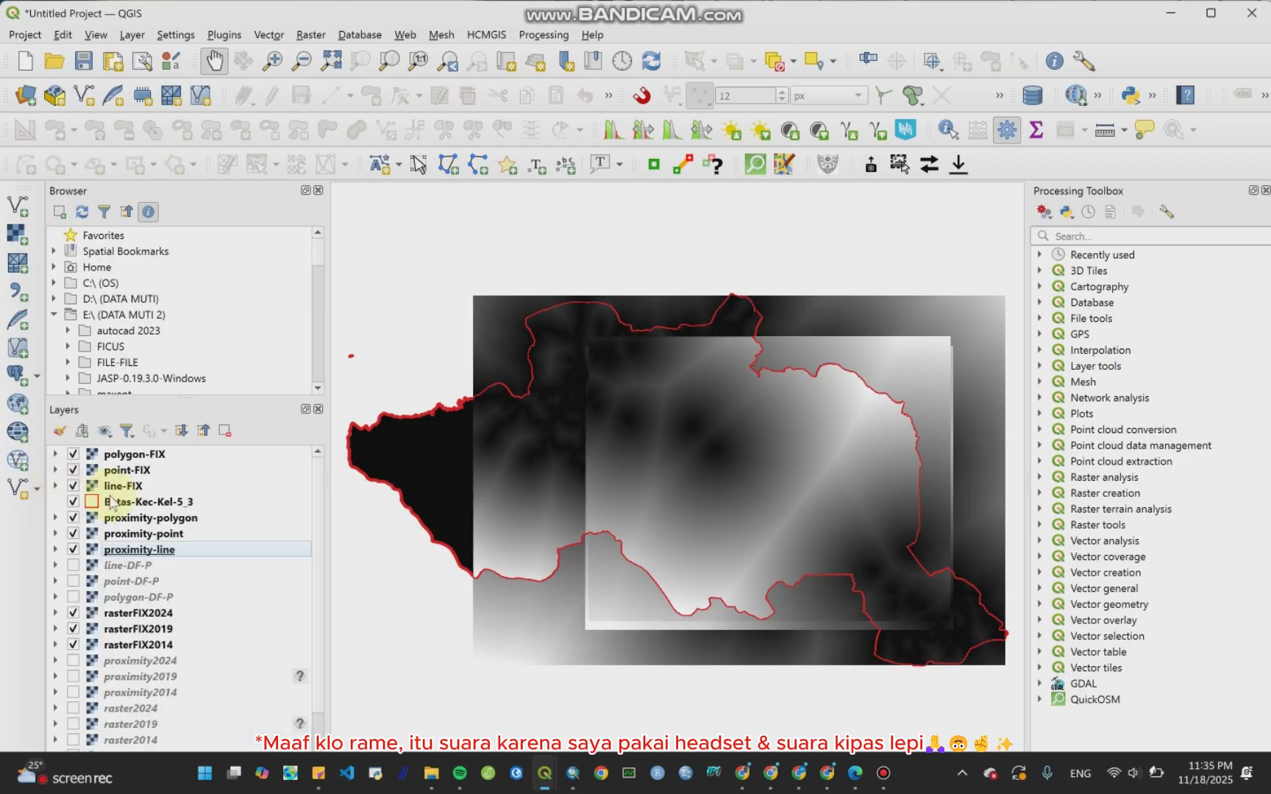
pyautogui.moveTo(131, 502)
pyautogui.mouseDown()
pyautogui.moveTo(136, 438)
pyautogui.moveTo(129, 453)
pyautogui.mouseUp()
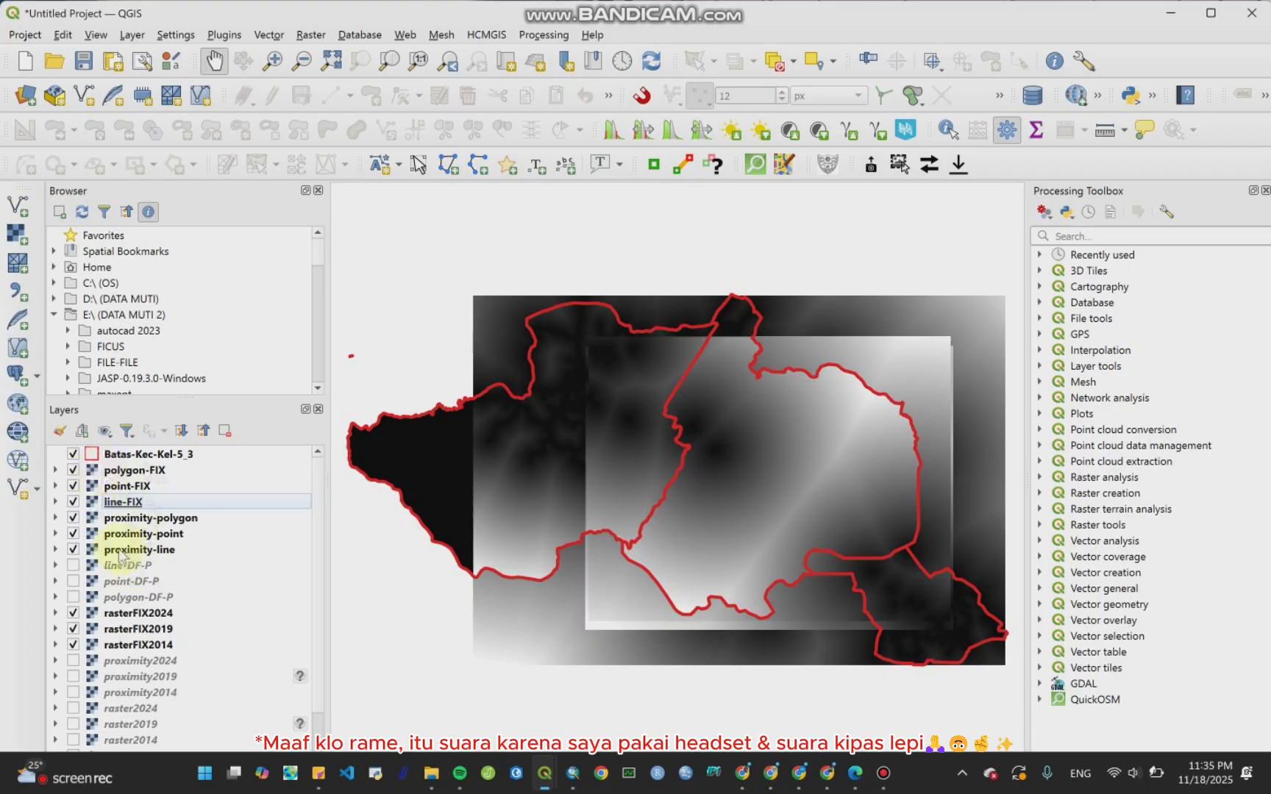
# Step: Hide proximity-polygon, proximity-point and proximity-line
pyautogui.click(72, 518)
pyautogui.click(73, 534)
pyautogui.click(73, 550)
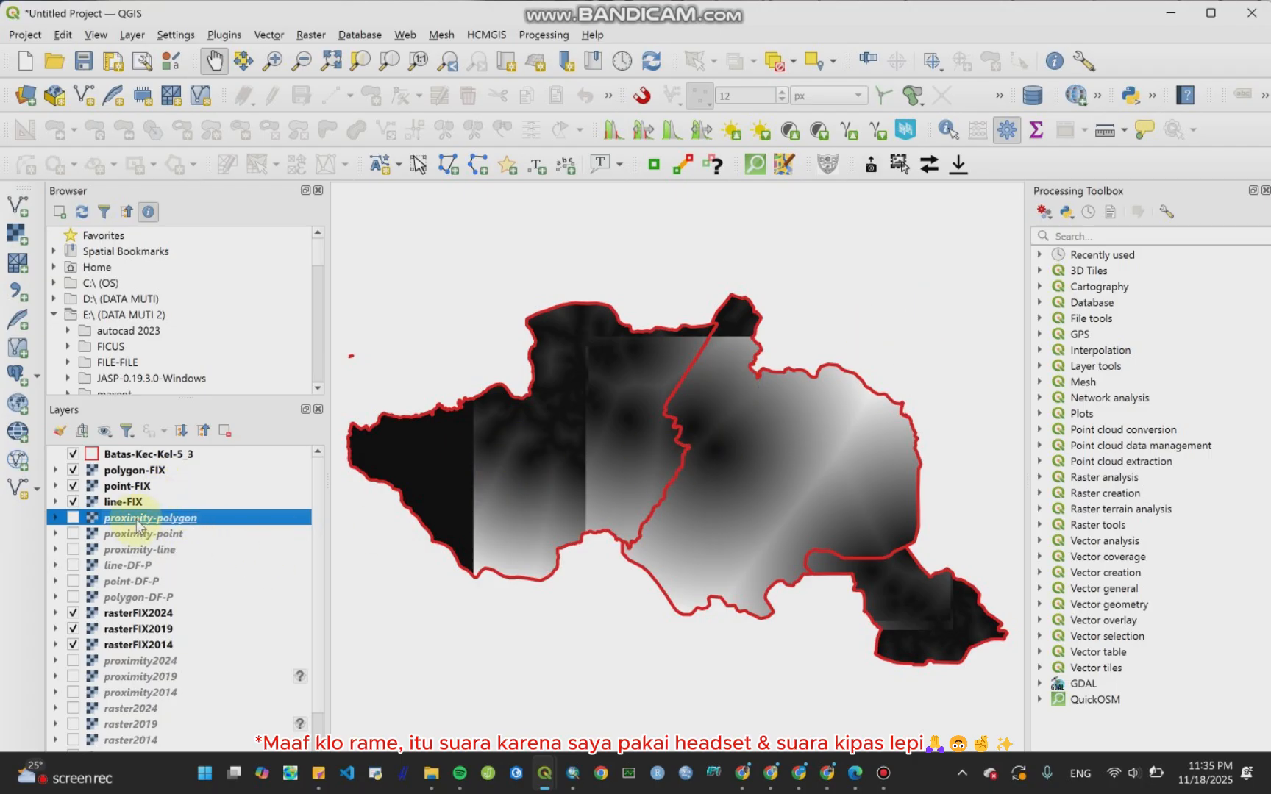
# Step: Remove the three proximity layers and the three DF-P layers from the project
pyautogui.scroll(-1, 140, 548)
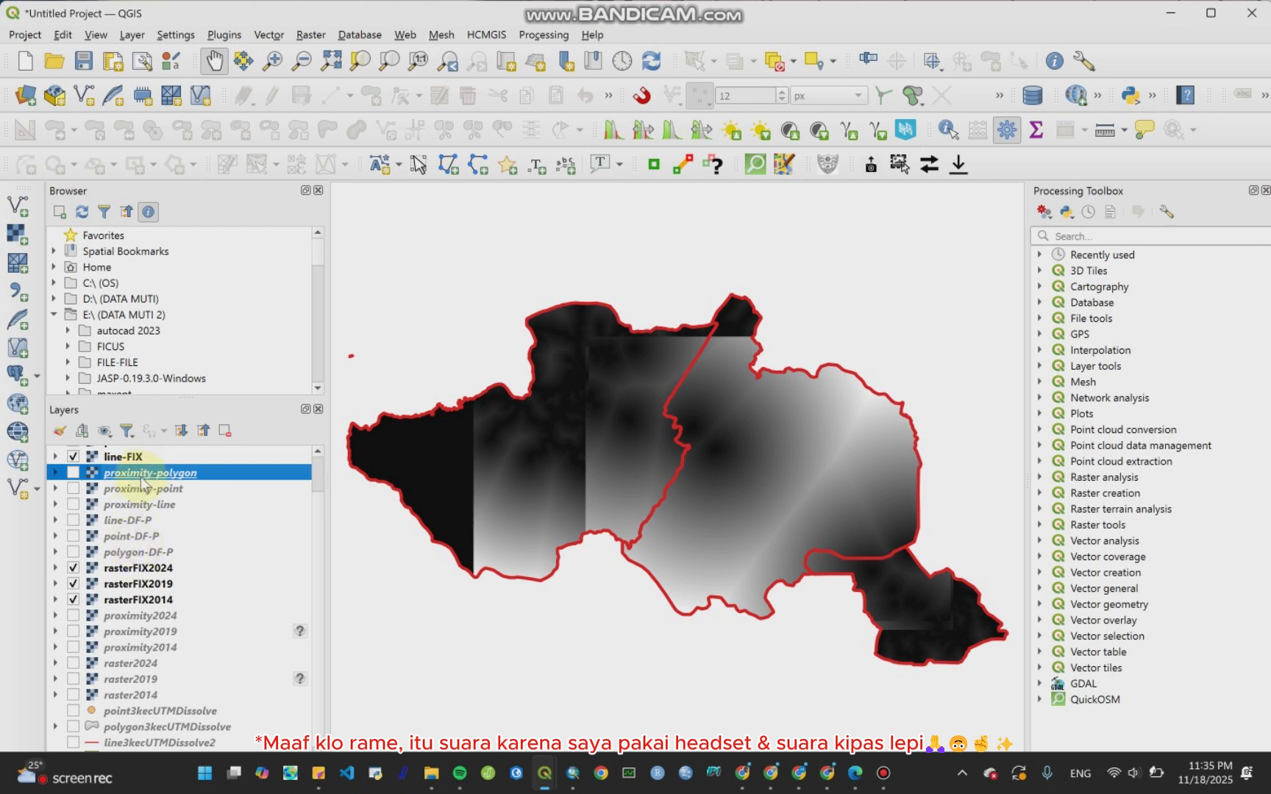
pyautogui.moveTo(145, 478); pyautogui.dragTo(126, 552)
pyautogui.rightClick(121, 524)
pyautogui.click(197, 288)
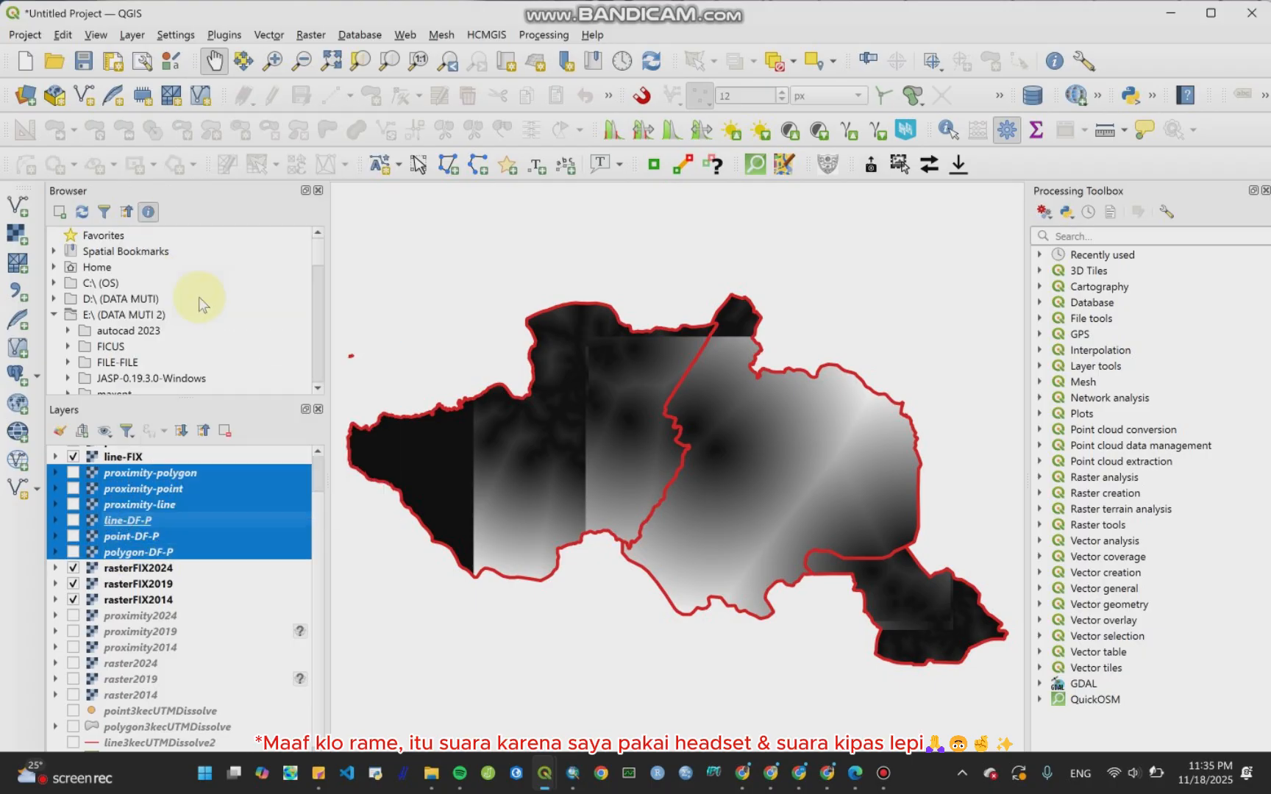
pyautogui.click(603, 438)
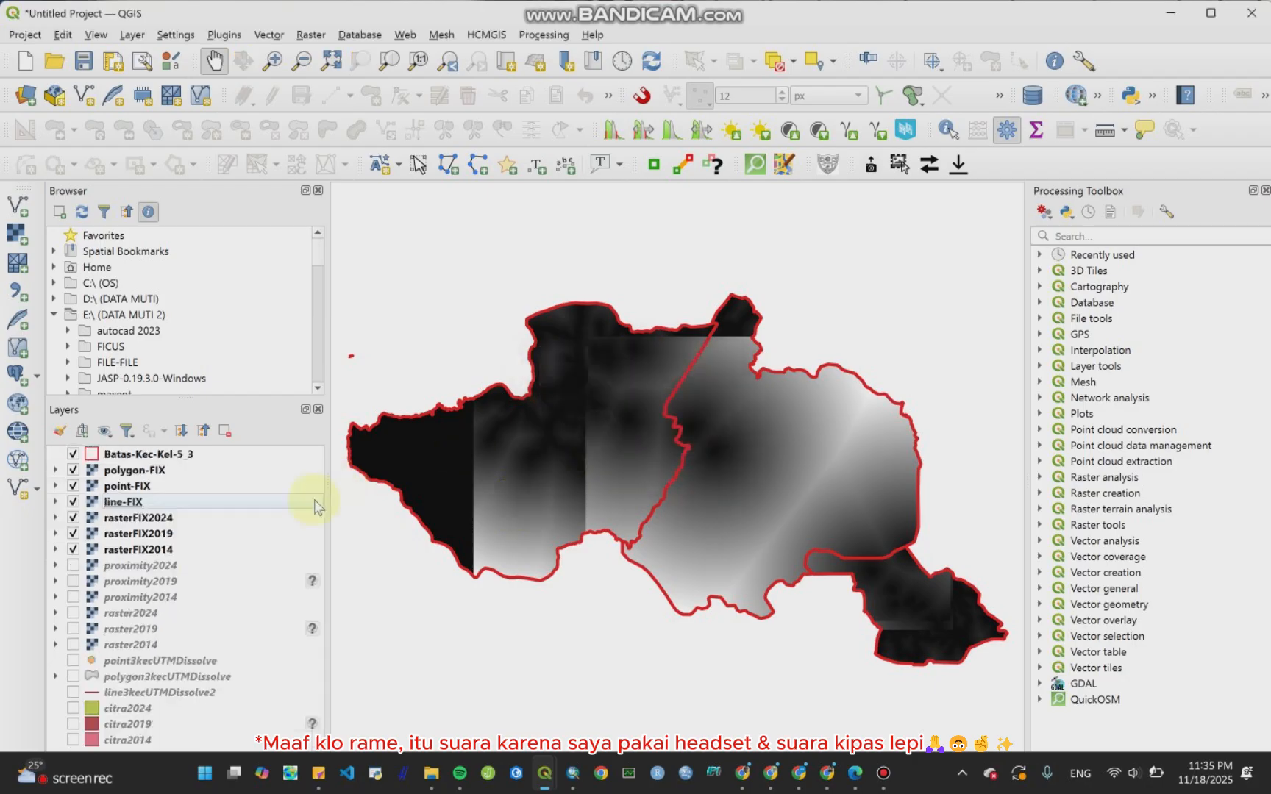
# Step: Remove all layers from proximity2024 down to citra2014, keeping only the boundary and FIX rasters
pyautogui.click(129, 565)
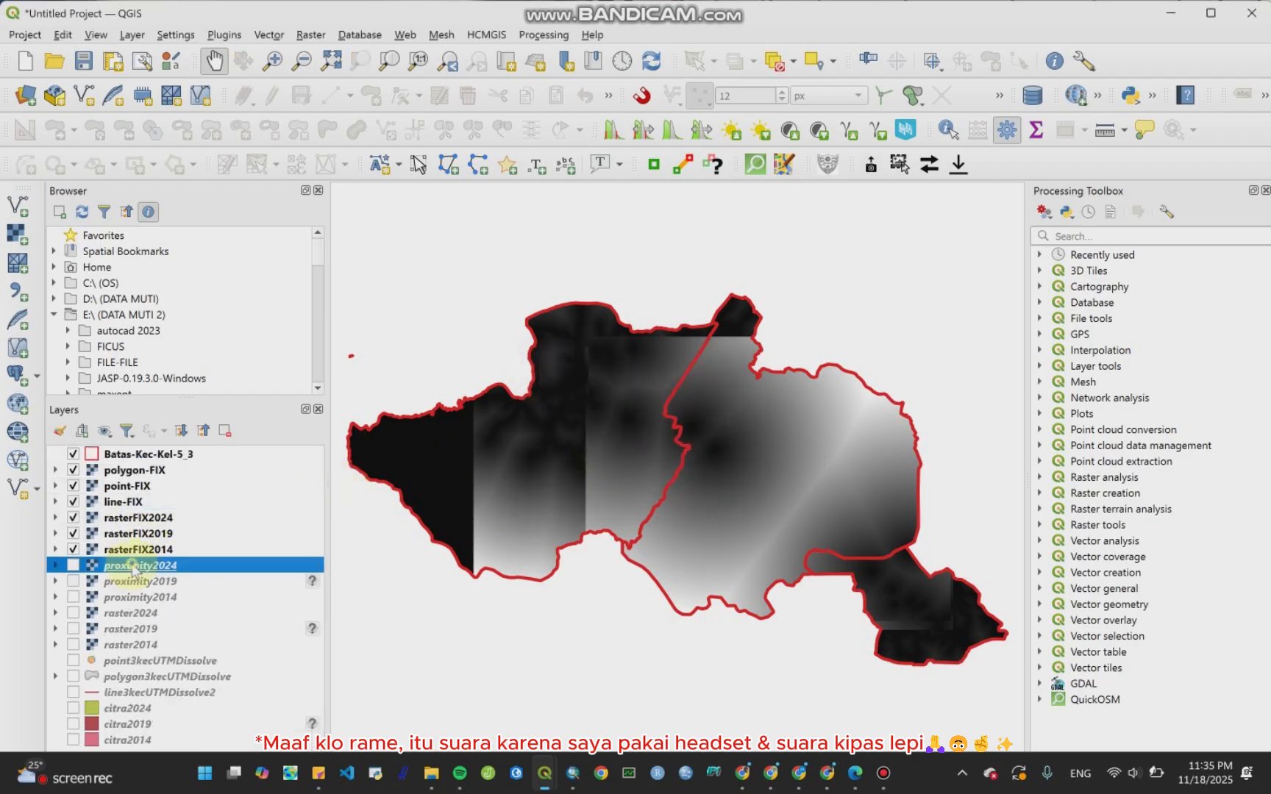
pyautogui.keyDown('shift'); pyautogui.click(132, 650); pyautogui.keyUp('shift')
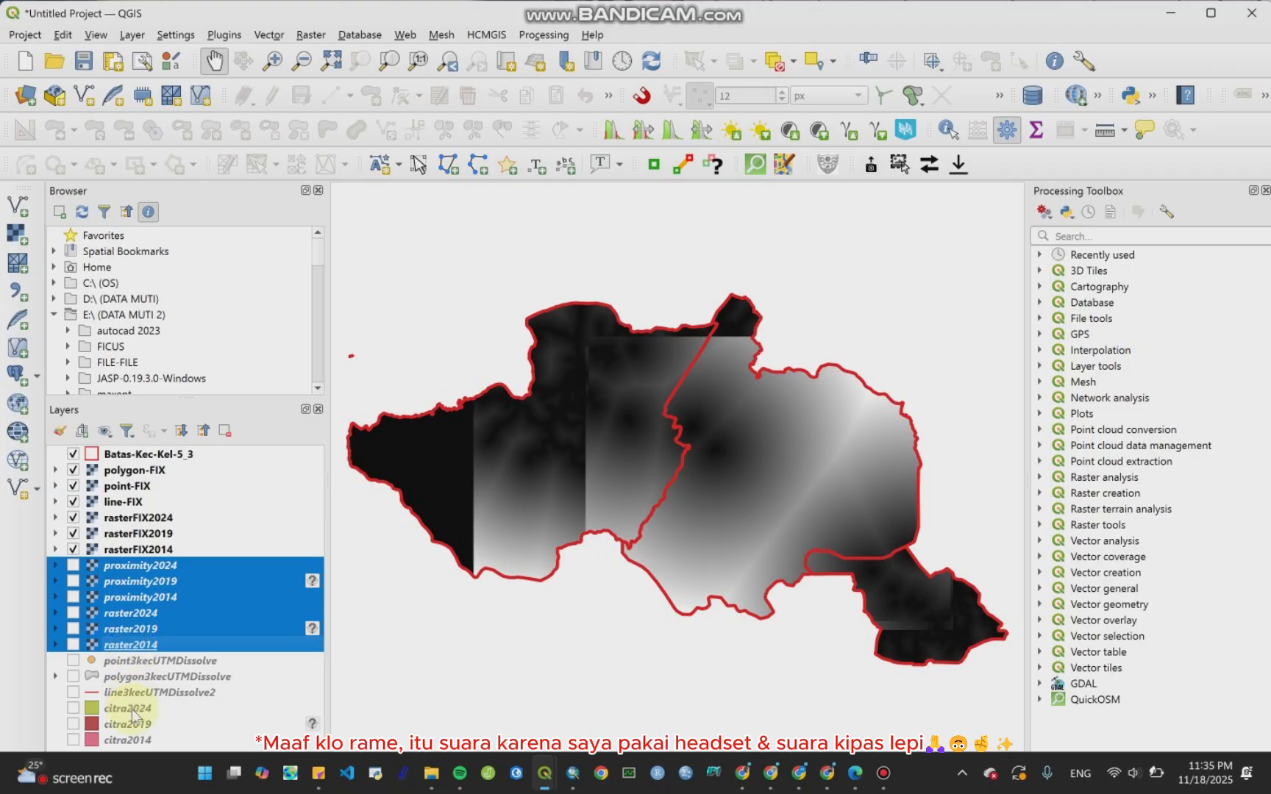
pyautogui.keyDown('shift'); pyautogui.click(153, 738); pyautogui.keyUp('shift')
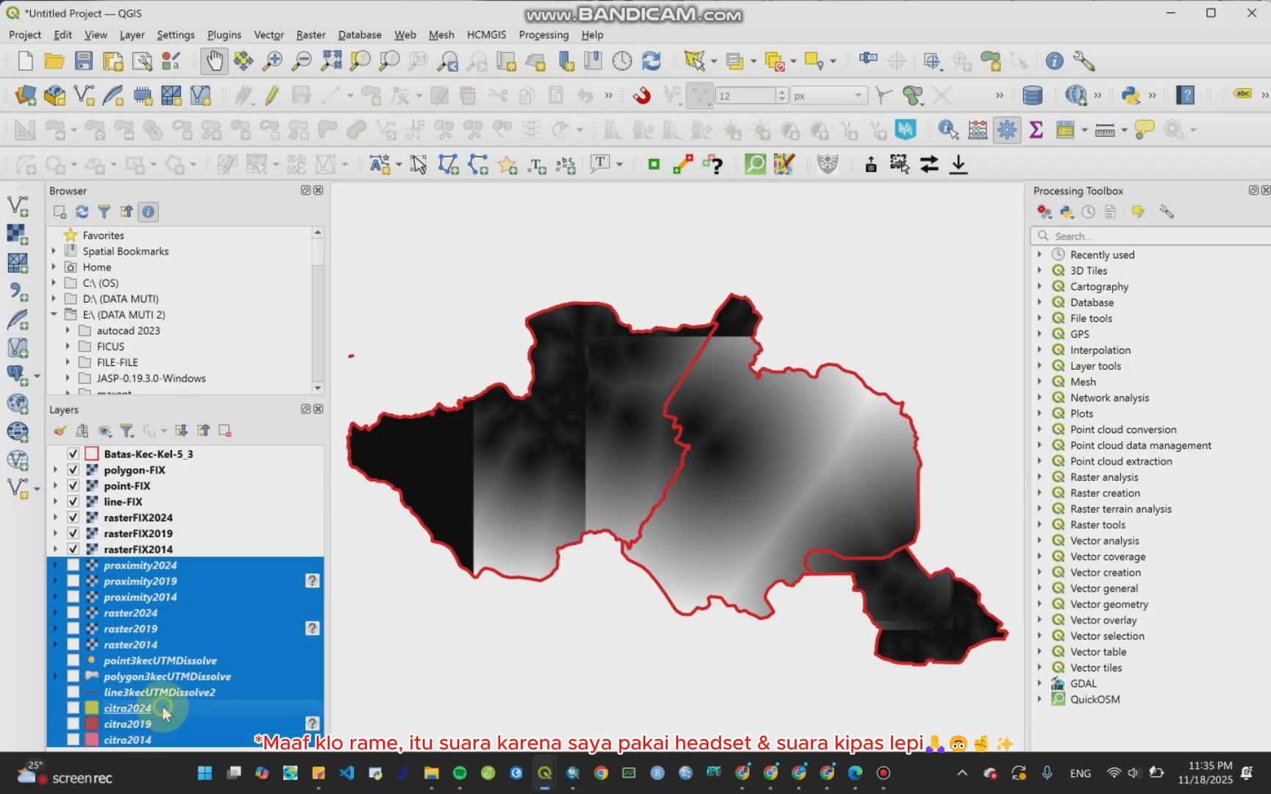
pyautogui.rightClick(158, 710)
pyautogui.click(269, 415)
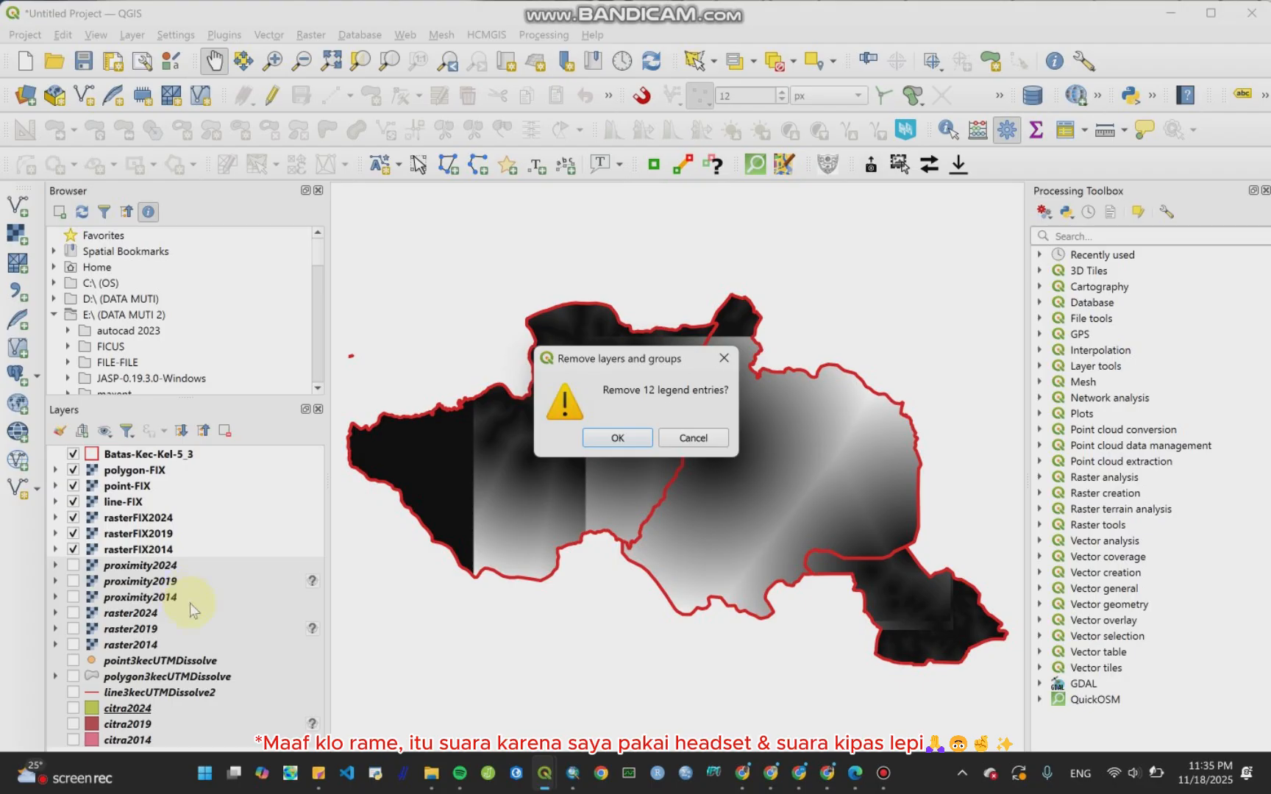
pyautogui.click(599, 441)
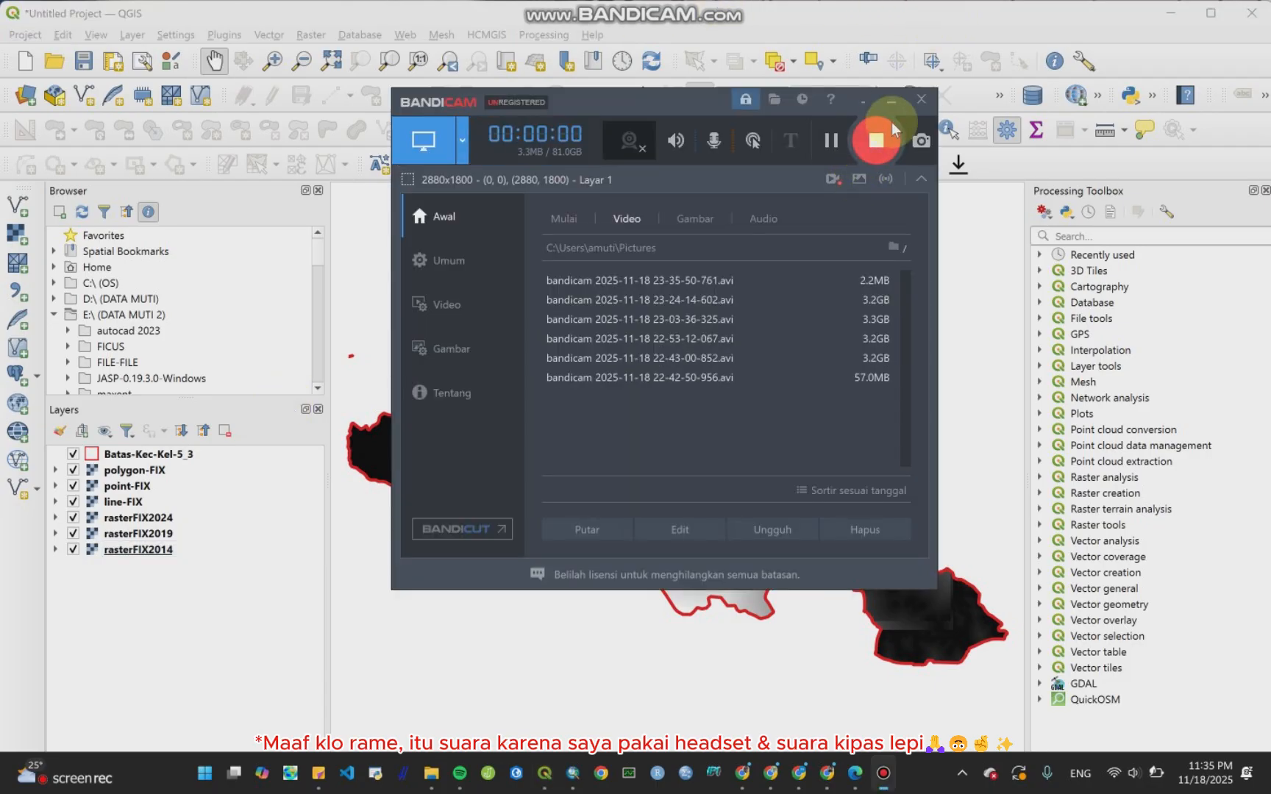
# Step: Open the plugin manager and search all plugins for molusce
pyautogui.click(891, 103)
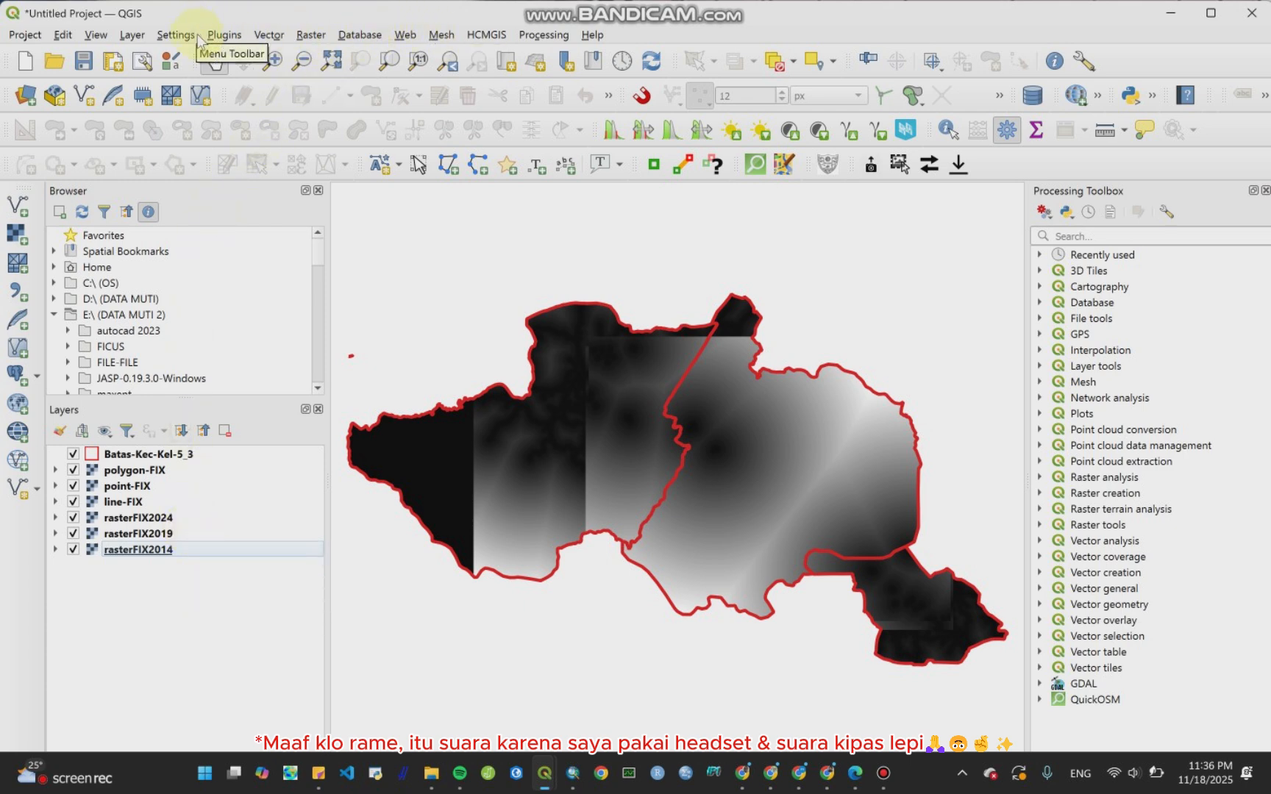
pyautogui.click(226, 35)
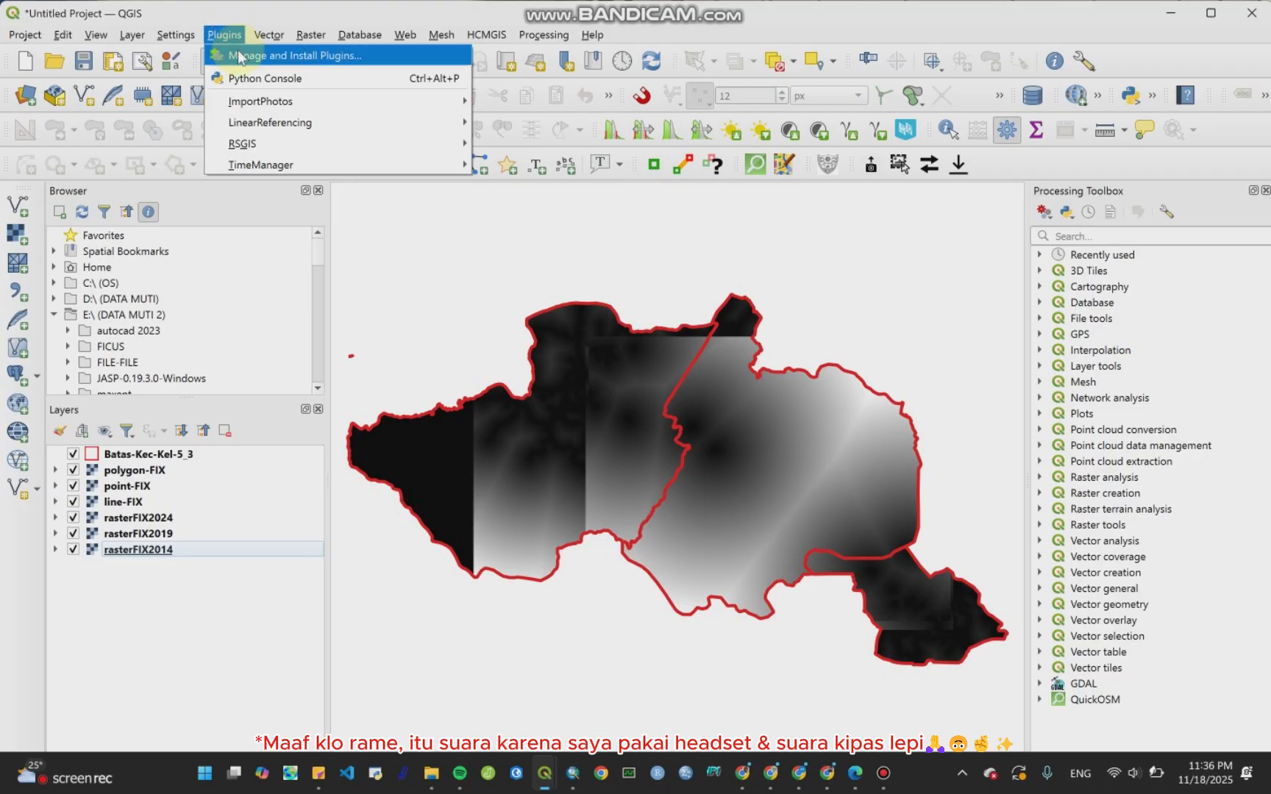
pyautogui.click(245, 57)
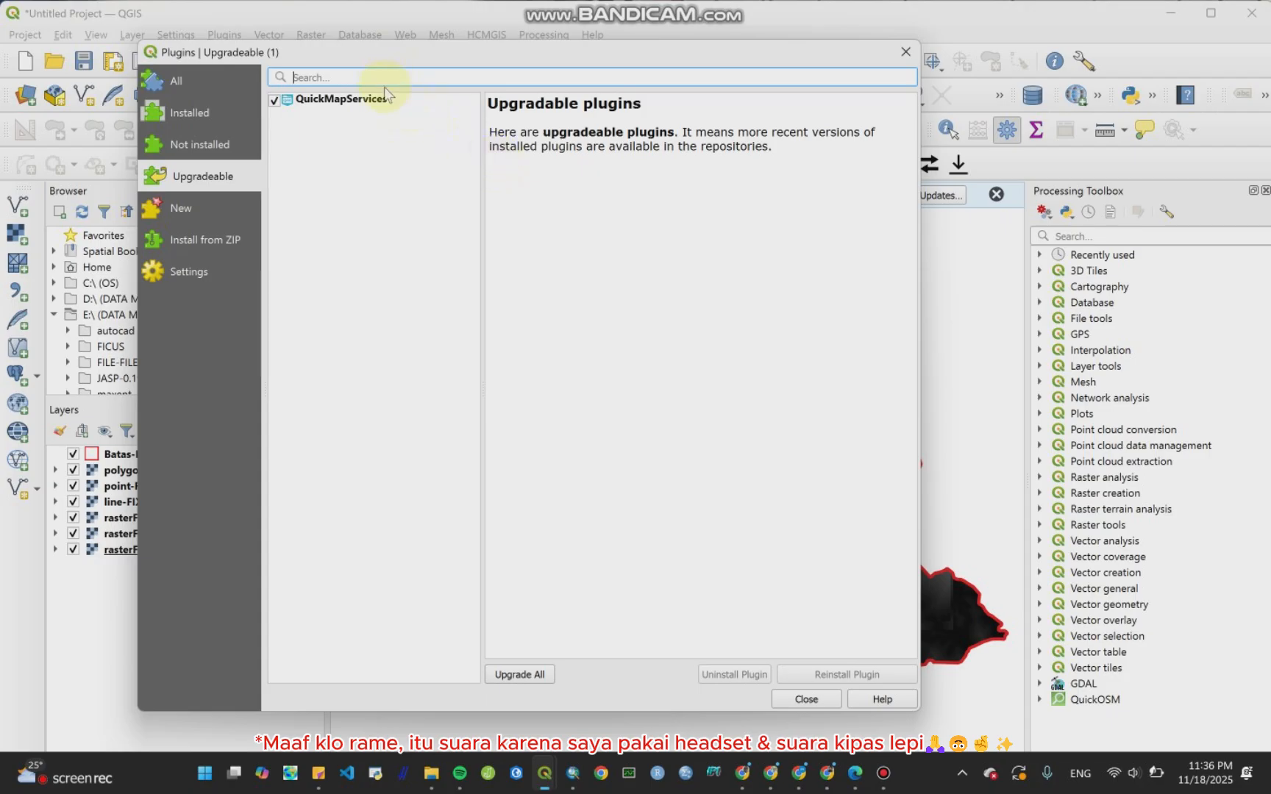
pyautogui.write('molu')
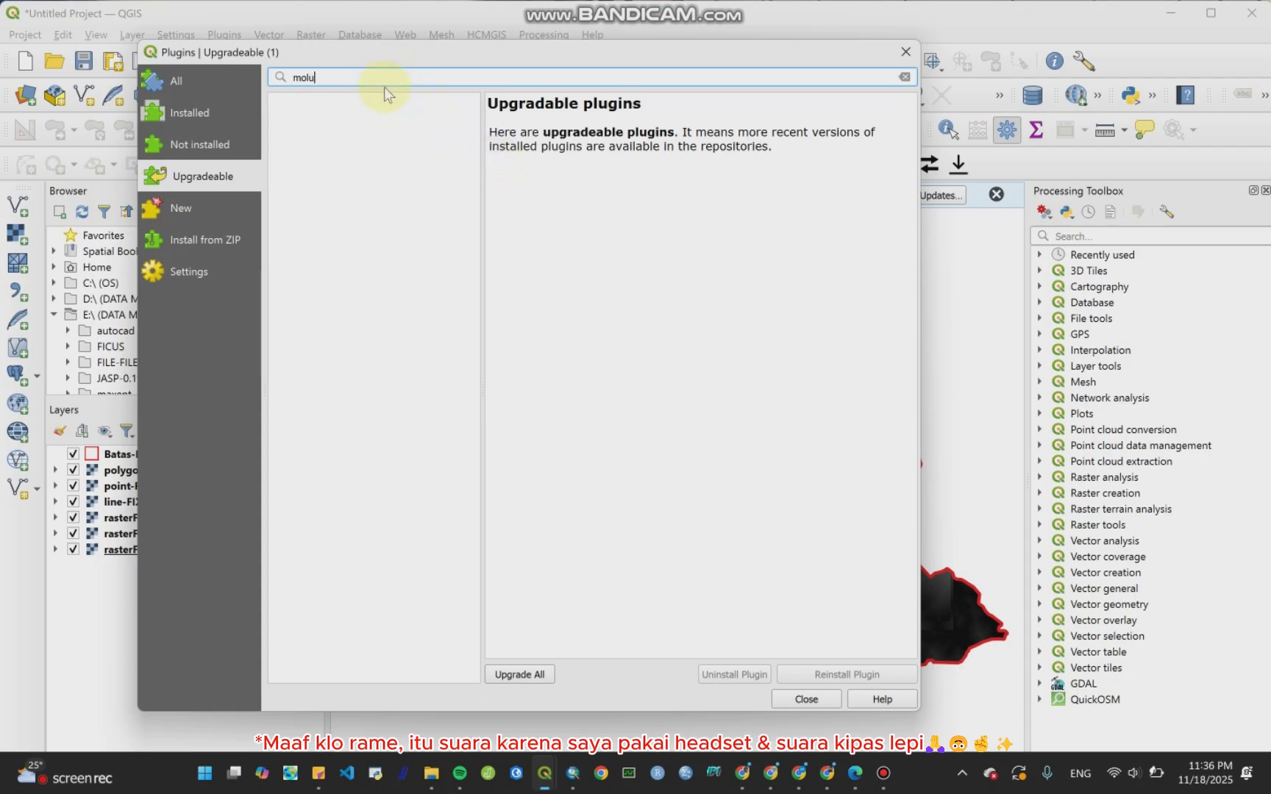
pyautogui.write('sce')
pyautogui.doubleClick(393, 76)
pyautogui.click(393, 75)
pyautogui.click(213, 83)
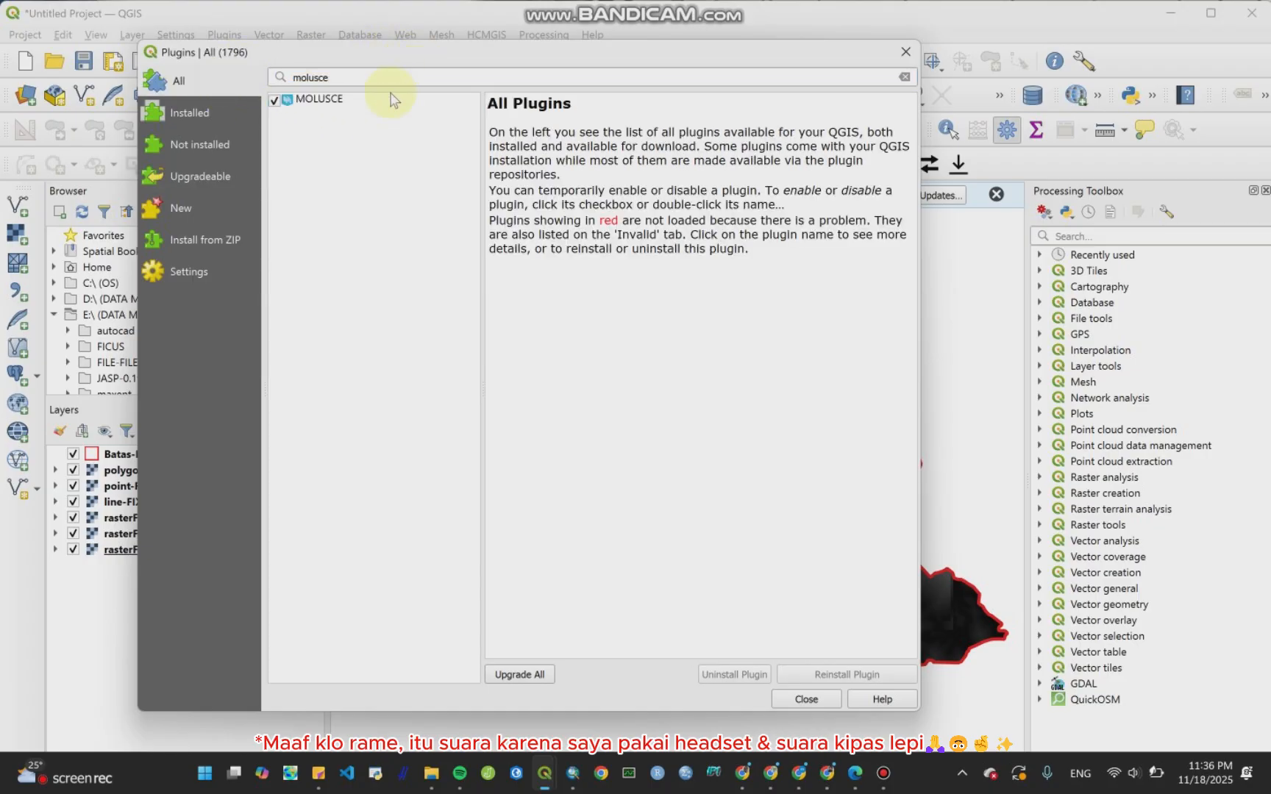
# Step: Review the MOLUSCE plugin details, then close the plugin manager
pyautogui.click(318, 99)
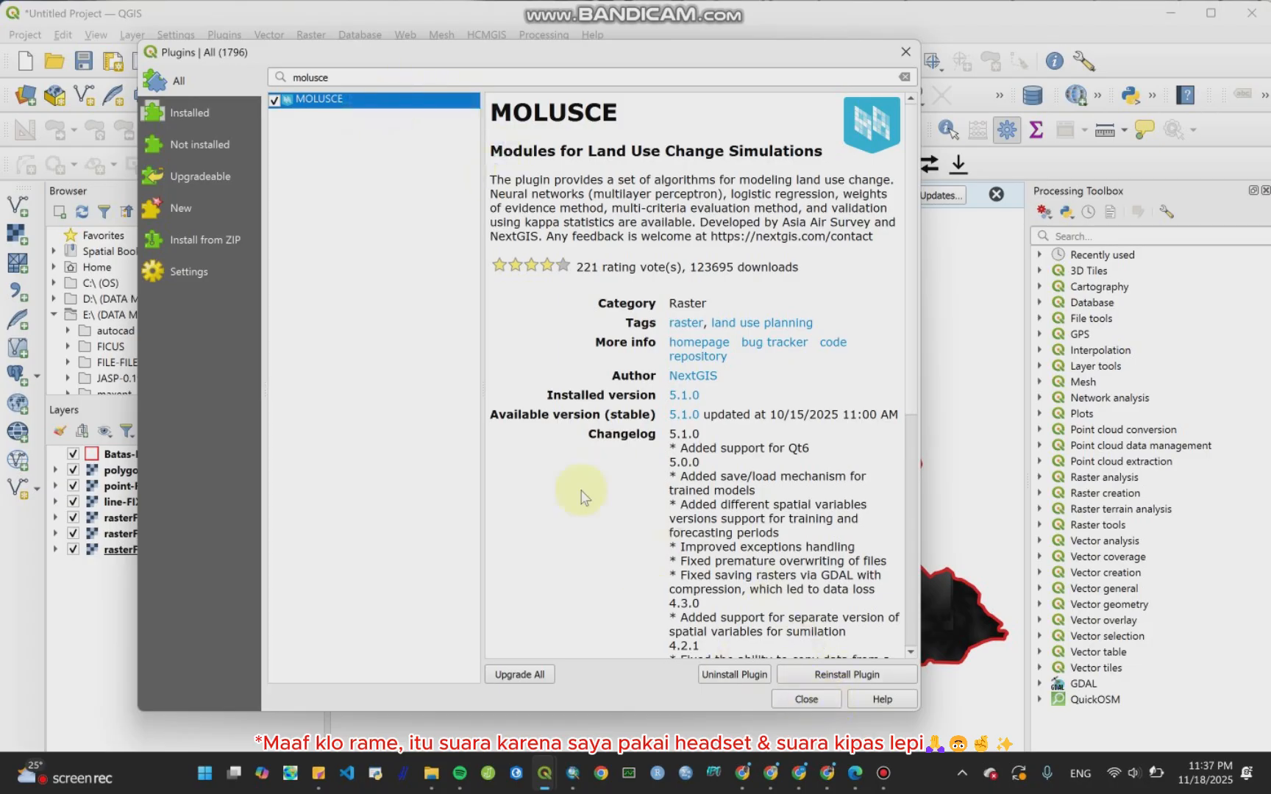
pyautogui.scroll(-3, 727, 496)
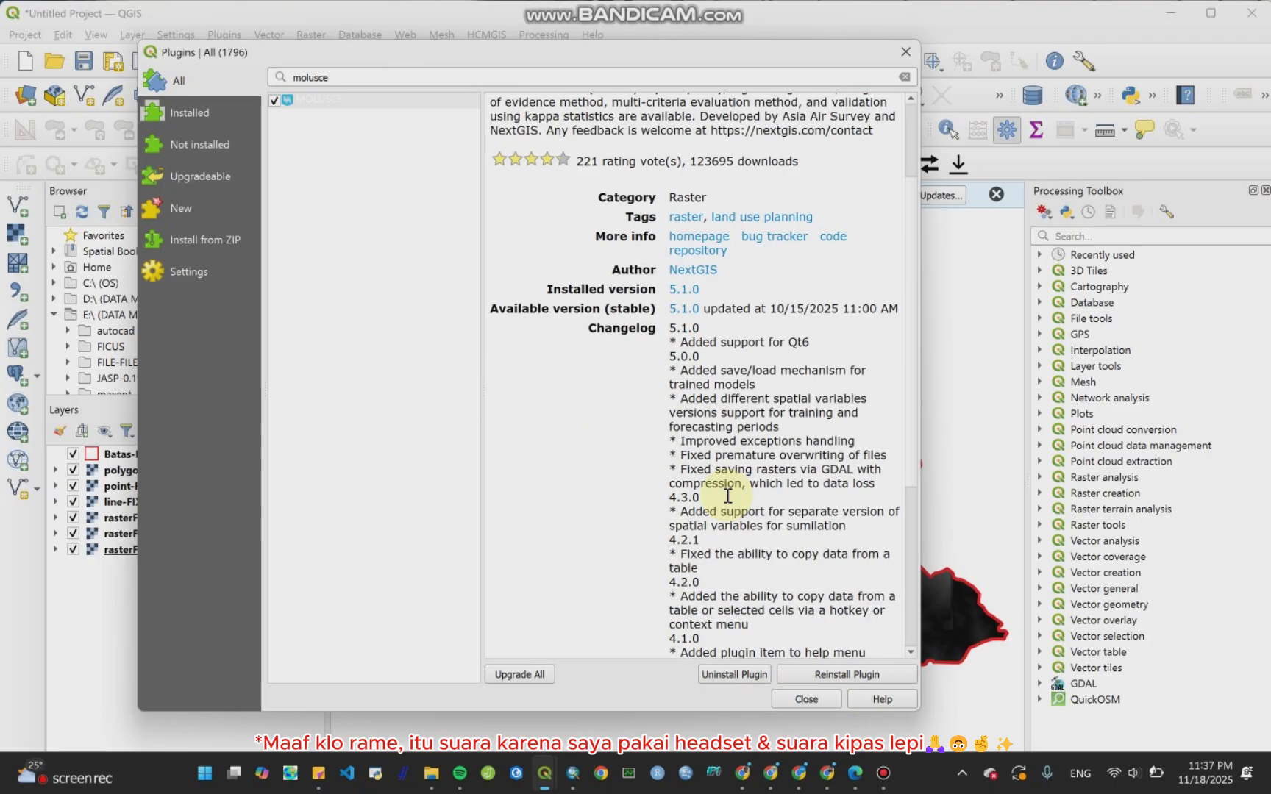
pyautogui.scroll(3, 728, 496)
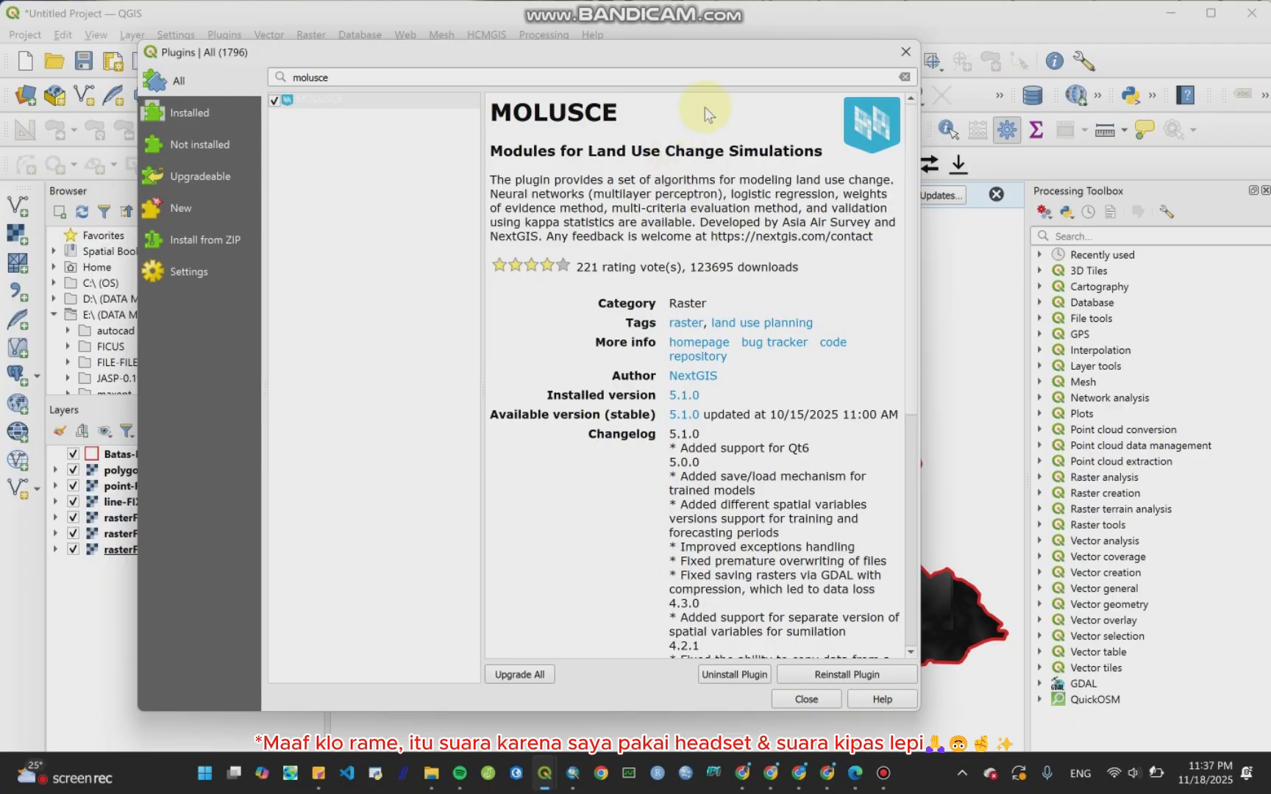
pyautogui.click(806, 699)
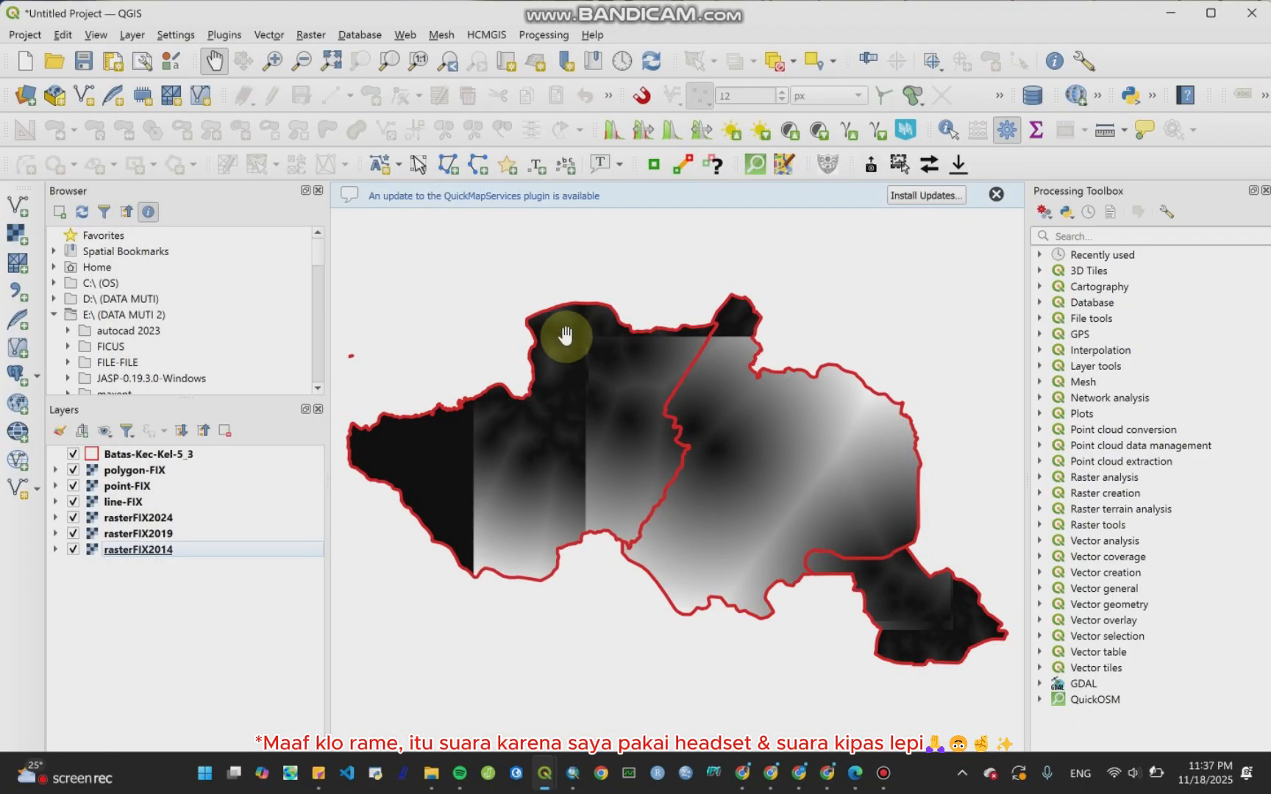
# Step: Launch the MOLUSCE plugin from the Raster menu
pyautogui.click(309, 37)
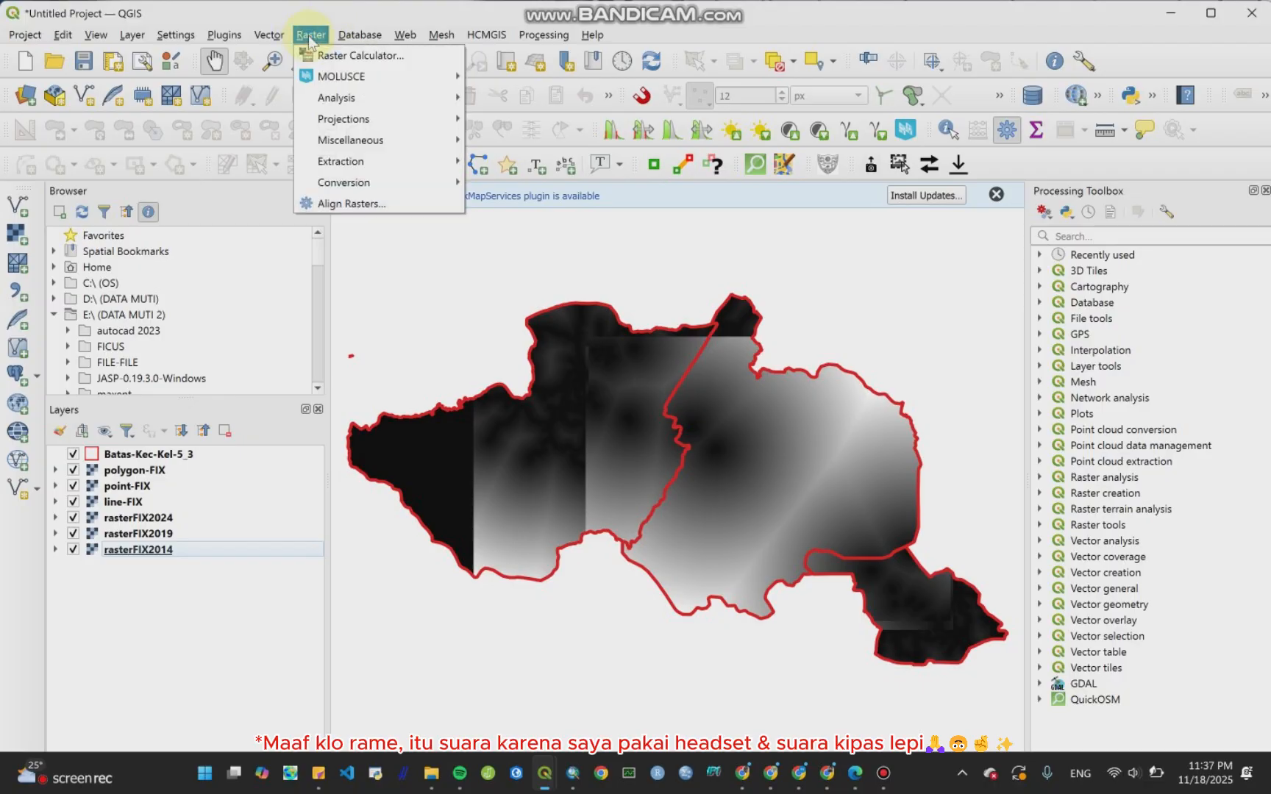
pyautogui.moveTo(326, 77)
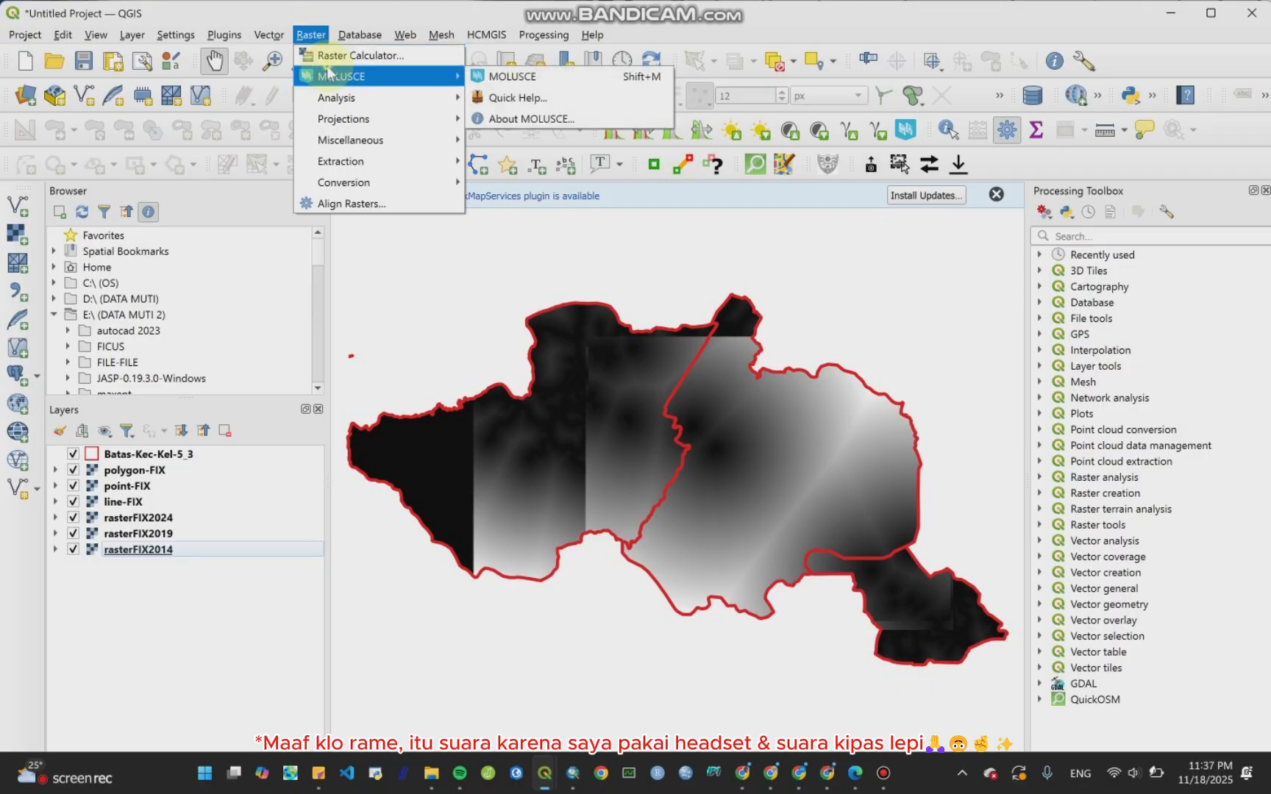
pyautogui.click(507, 77)
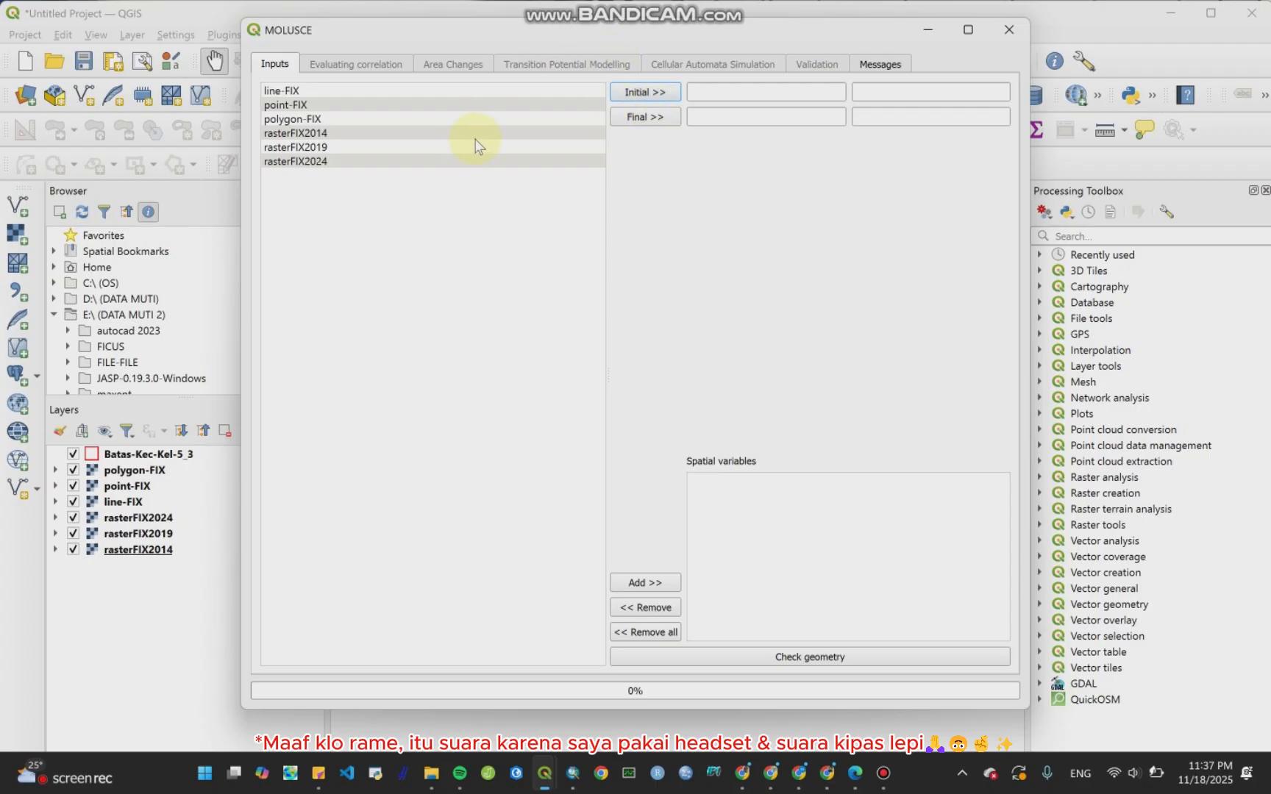
# Step: Set rasterFIX2014 as the initial land use map and rasterFIX2024 as the final map
pyautogui.click(401, 130)
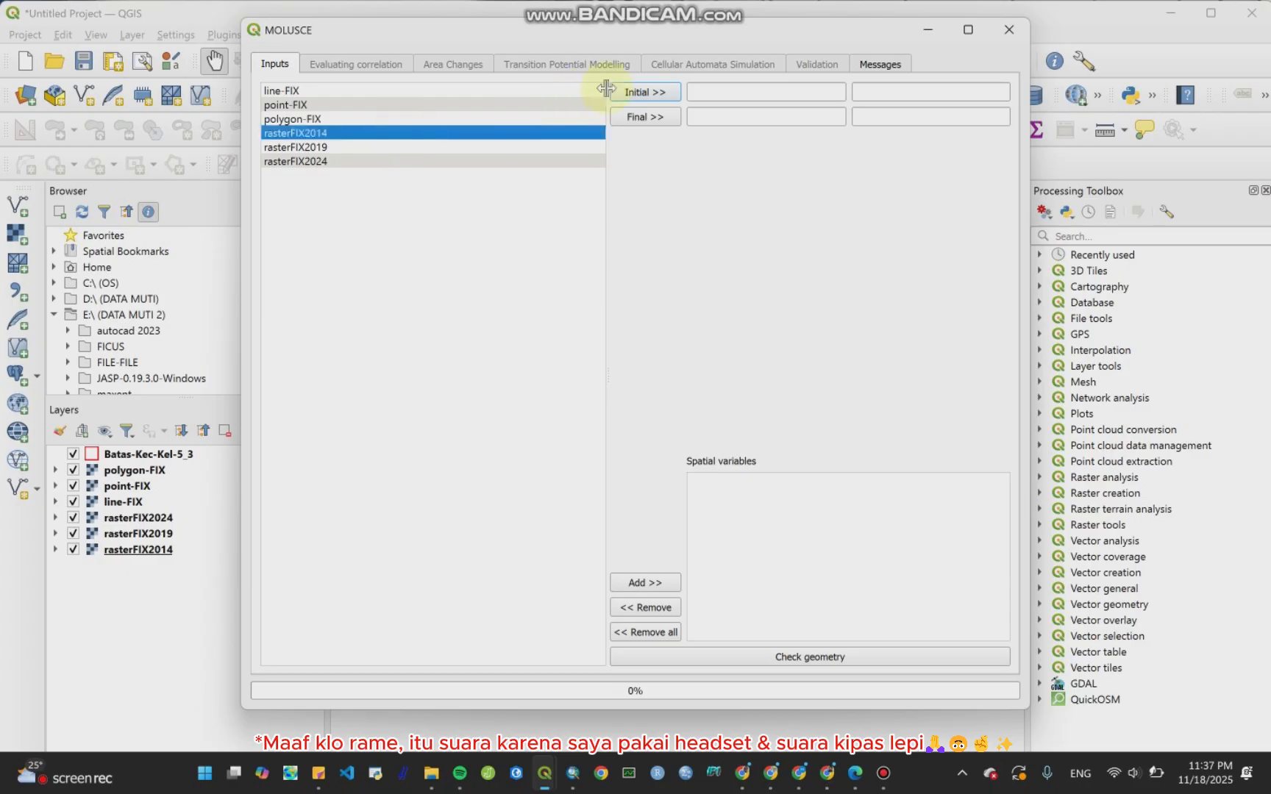
pyautogui.click(653, 89)
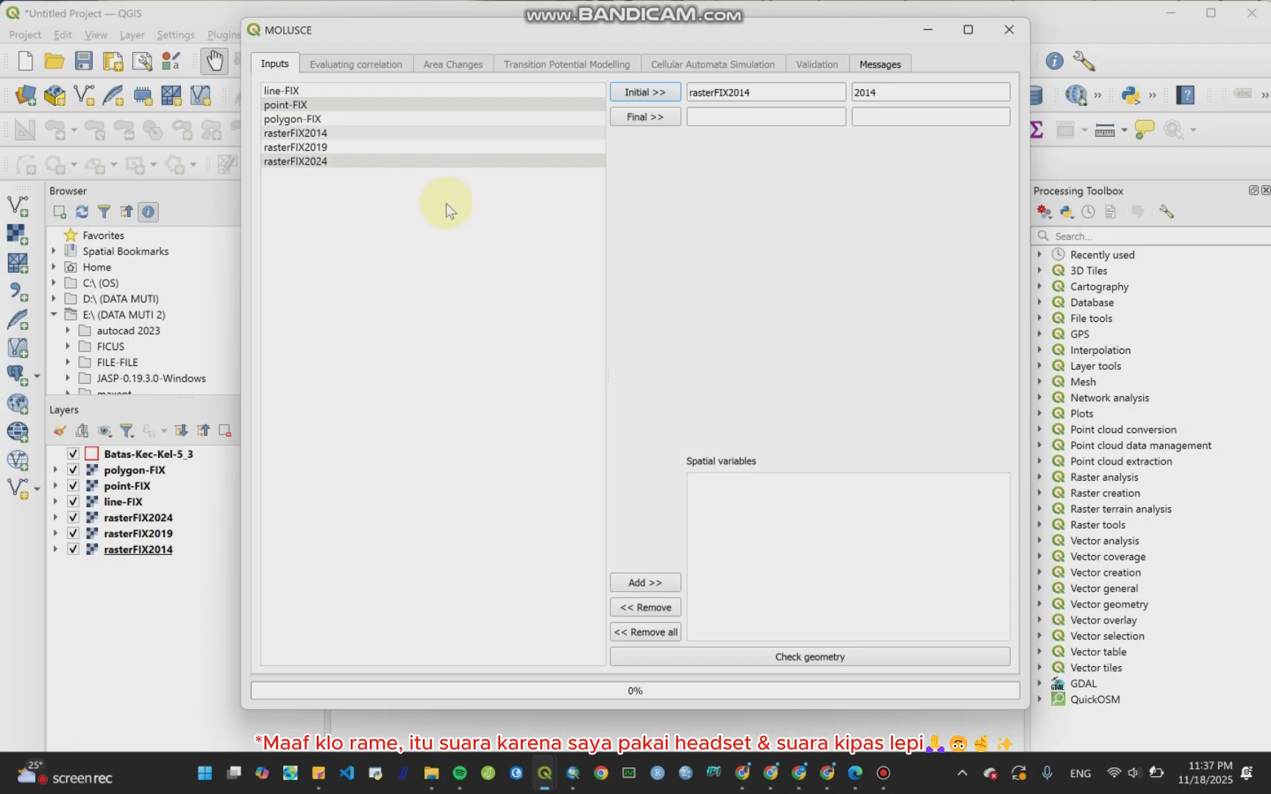
pyautogui.click(485, 161)
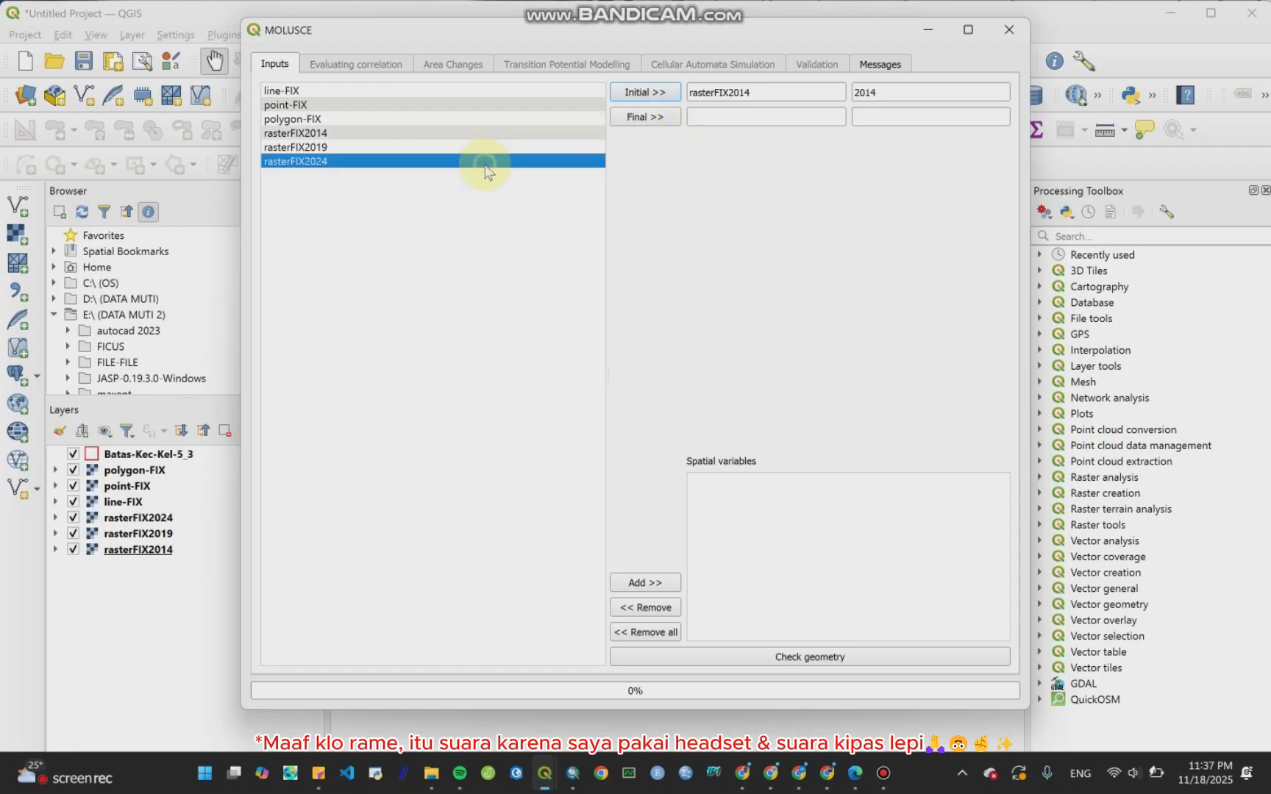
pyautogui.click(664, 114)
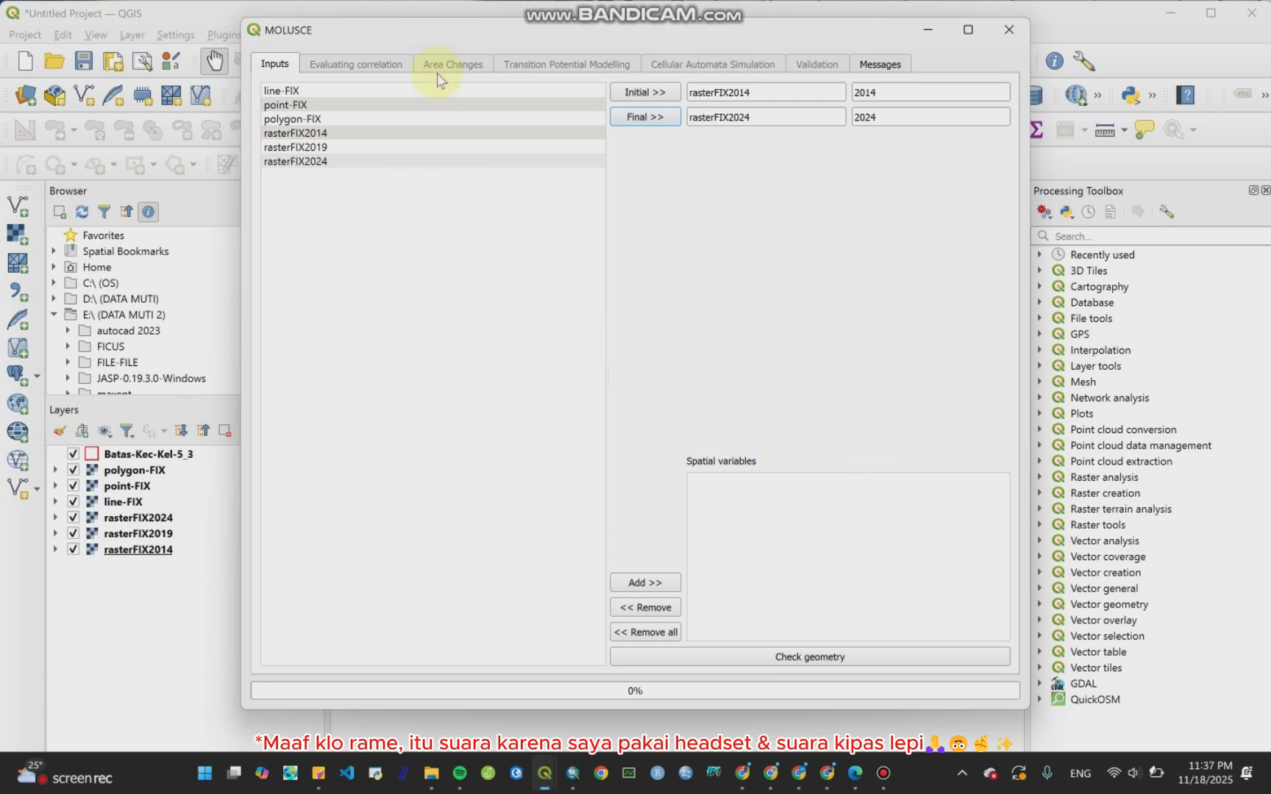
# Step: Add line-FIX, point-FIX and polygon-FIX together as spatial variables
pyautogui.click(427, 91)
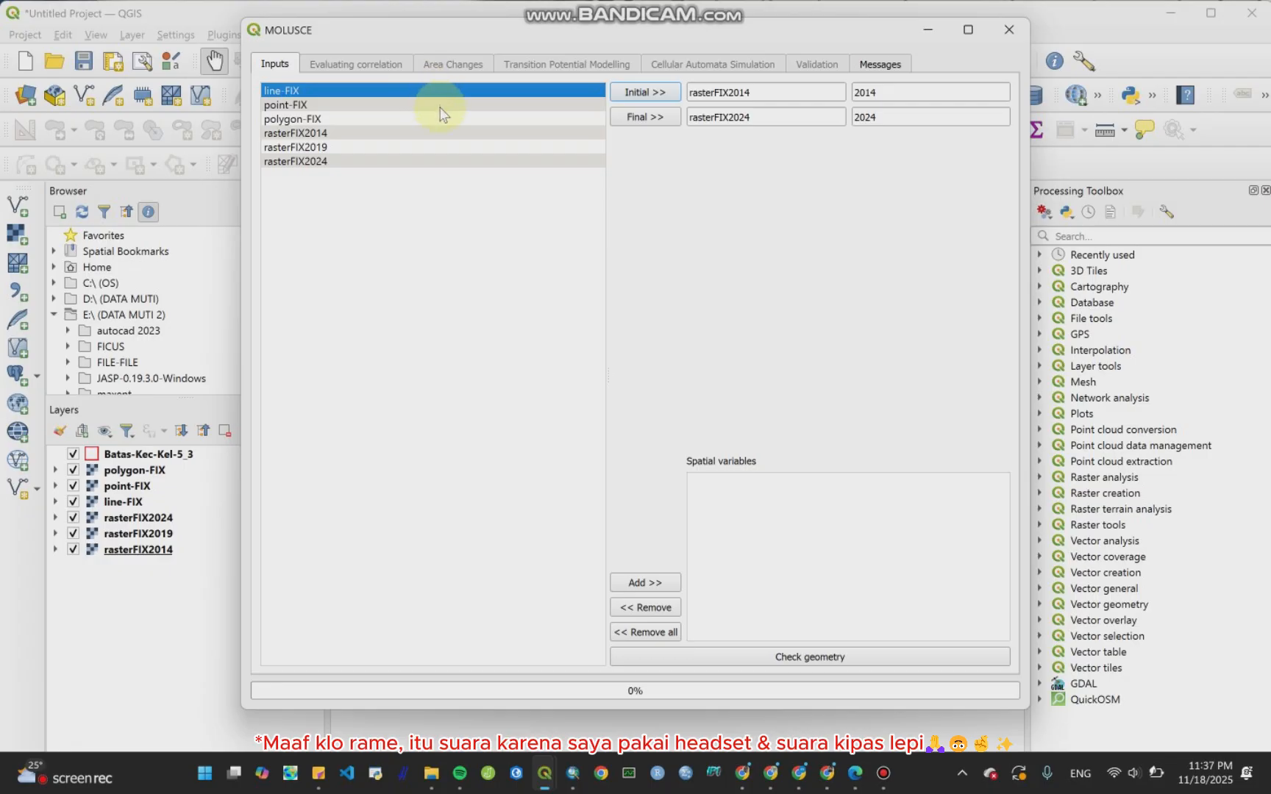
pyautogui.keyDown('shift'); pyautogui.click(429, 115); pyautogui.keyUp('shift')
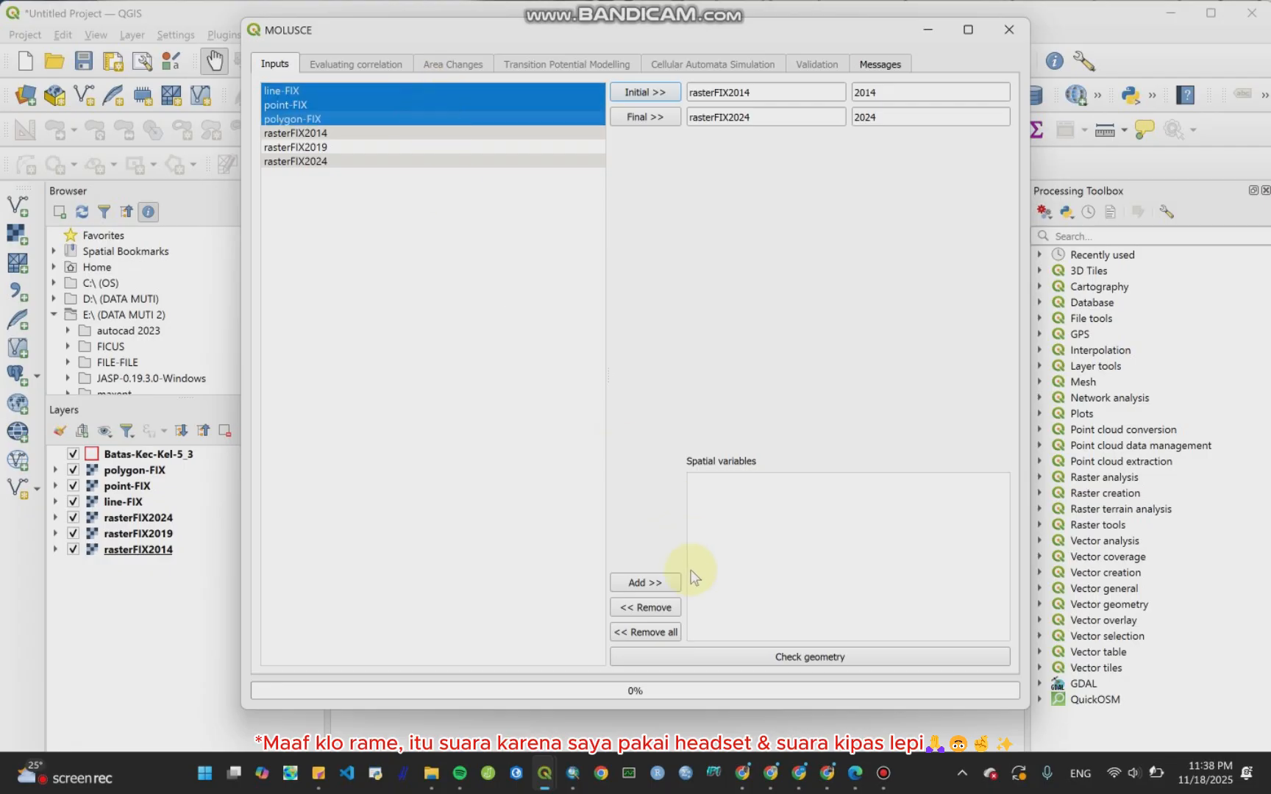
pyautogui.click(658, 585)
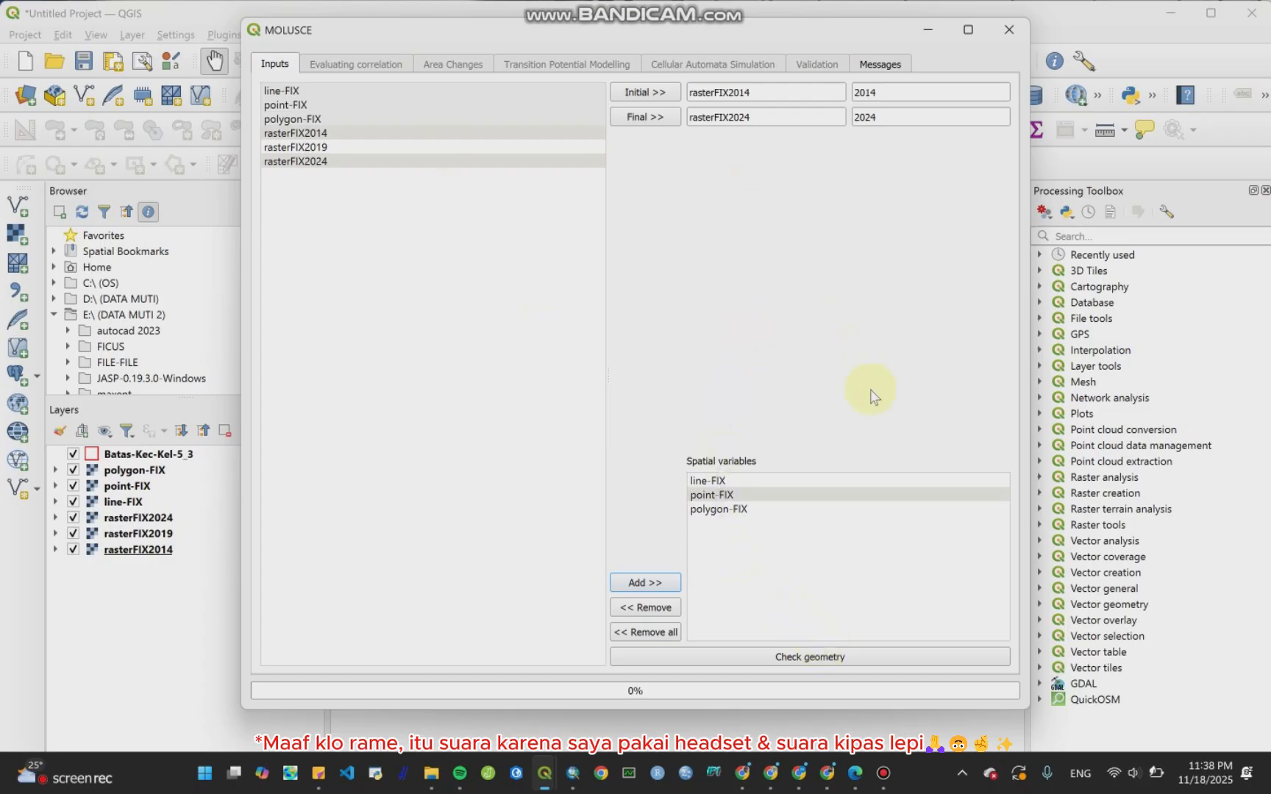
# Step: Check the geometry of the input rasters and acknowledge the result twice
pyautogui.click(896, 655)
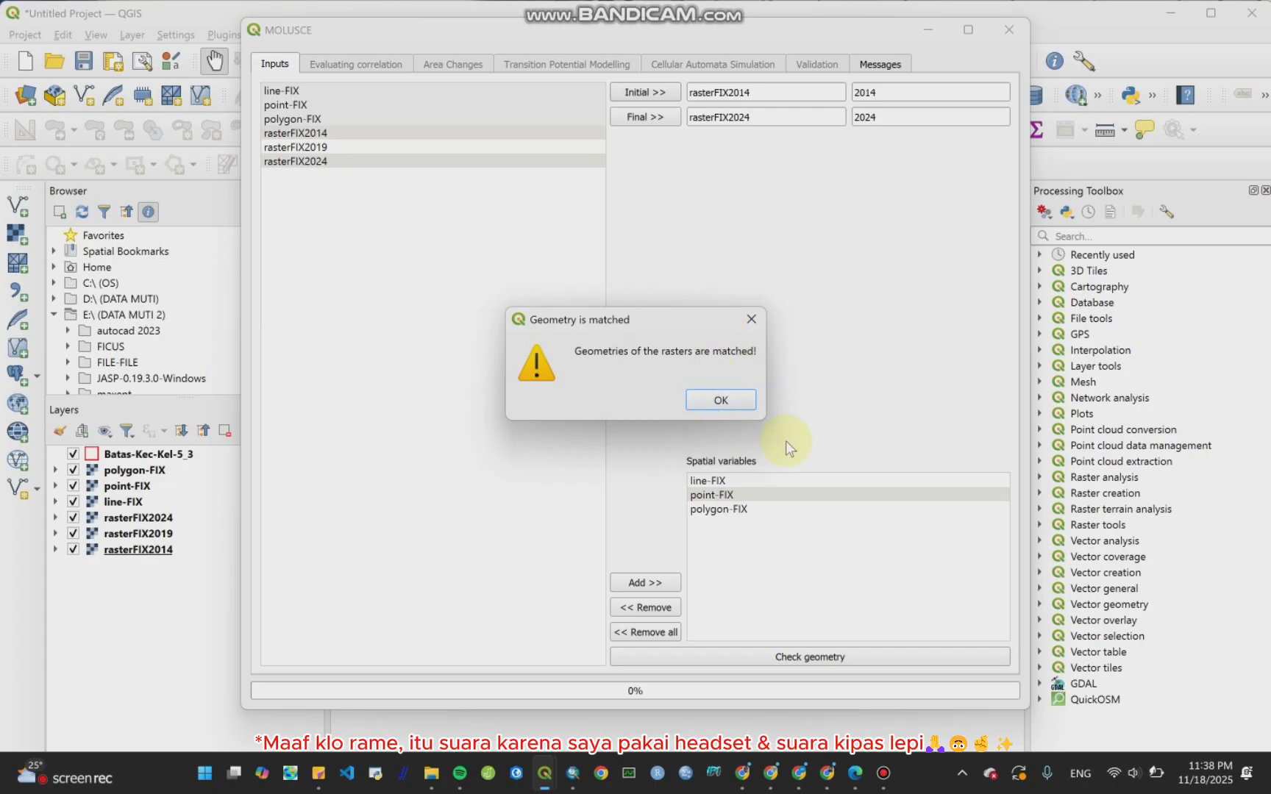
pyautogui.click(721, 399)
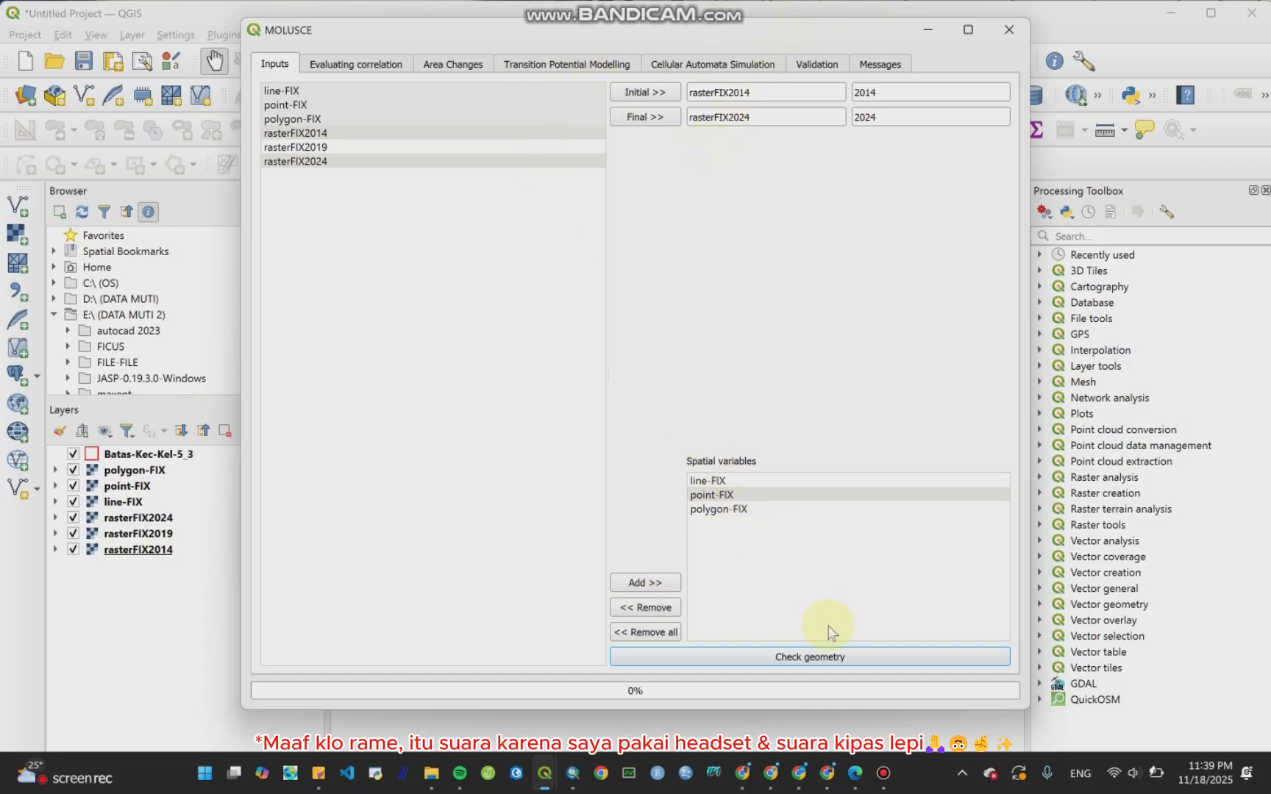
pyautogui.click(827, 654)
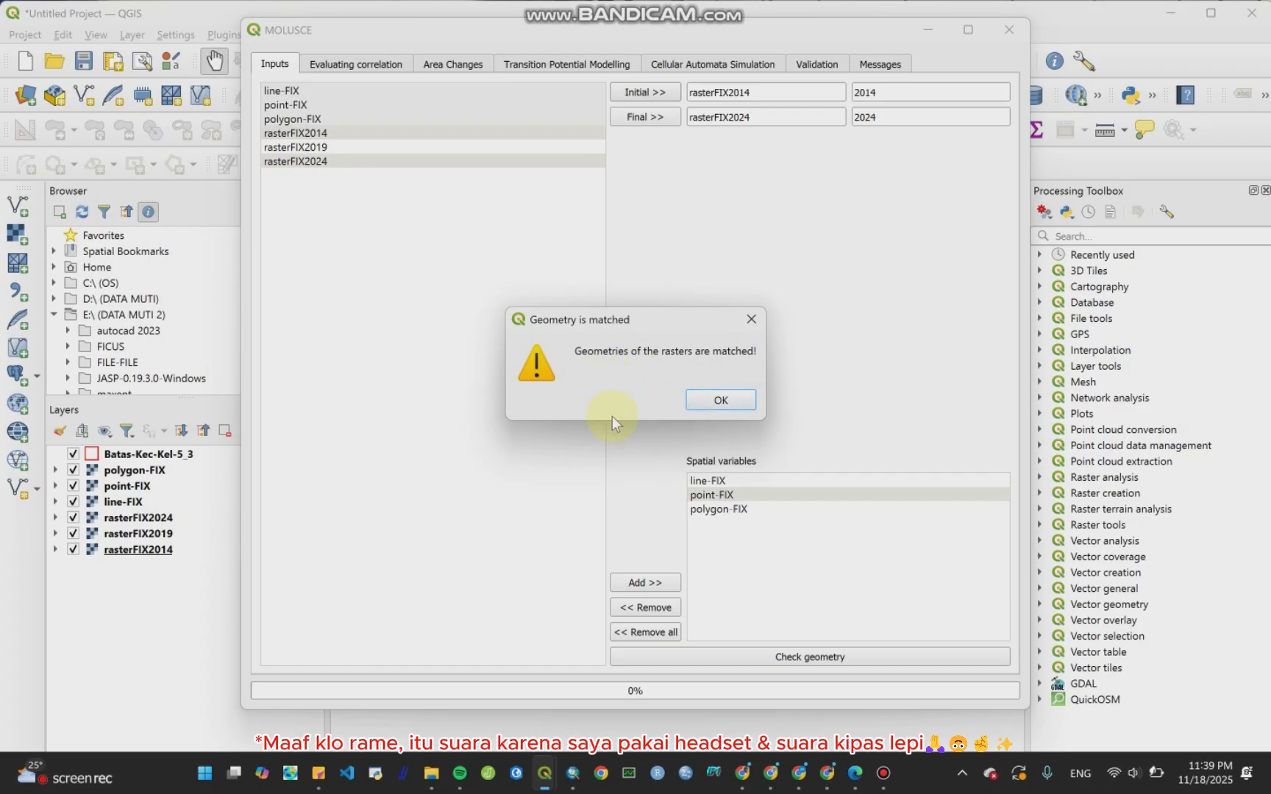
pyautogui.click(719, 403)
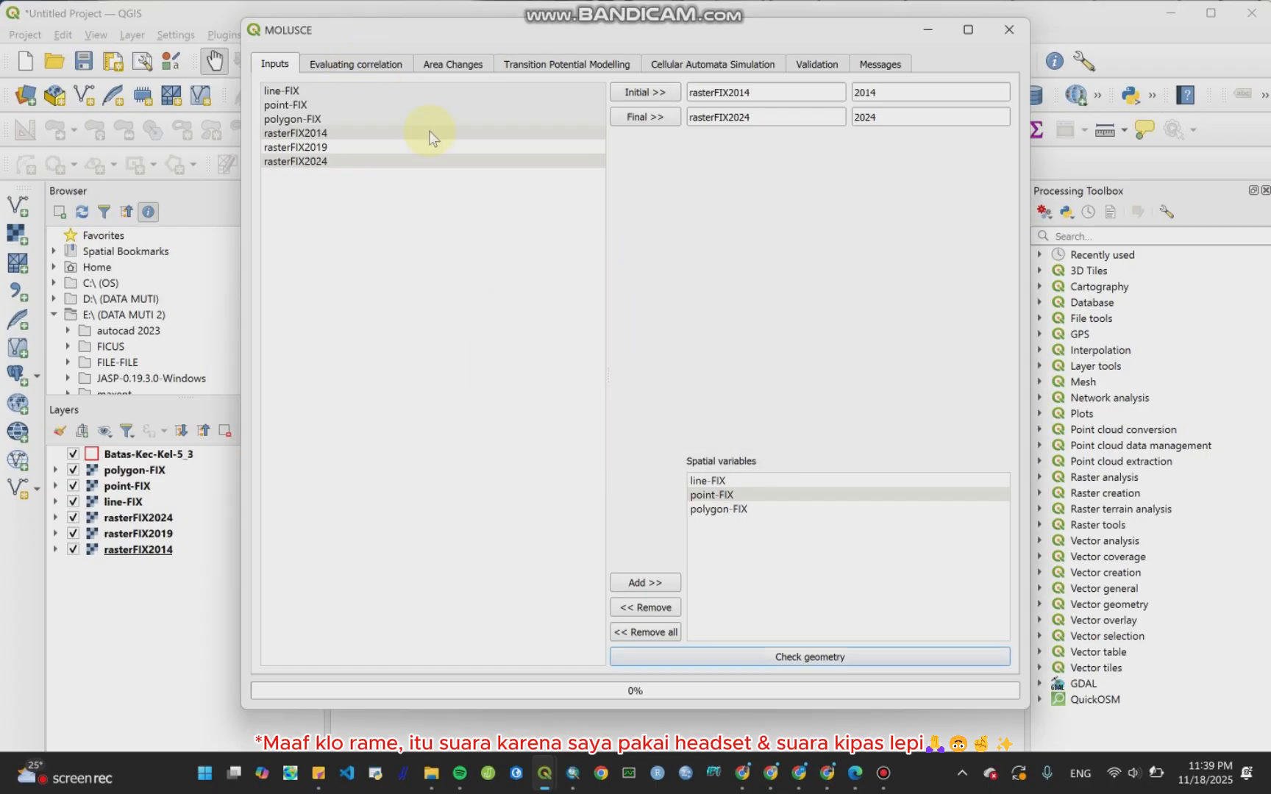
# Step: Evaluate correlation across all spatial variable rasters with Pearson's Correlation and scroll through the result table
pyautogui.click(366, 66)
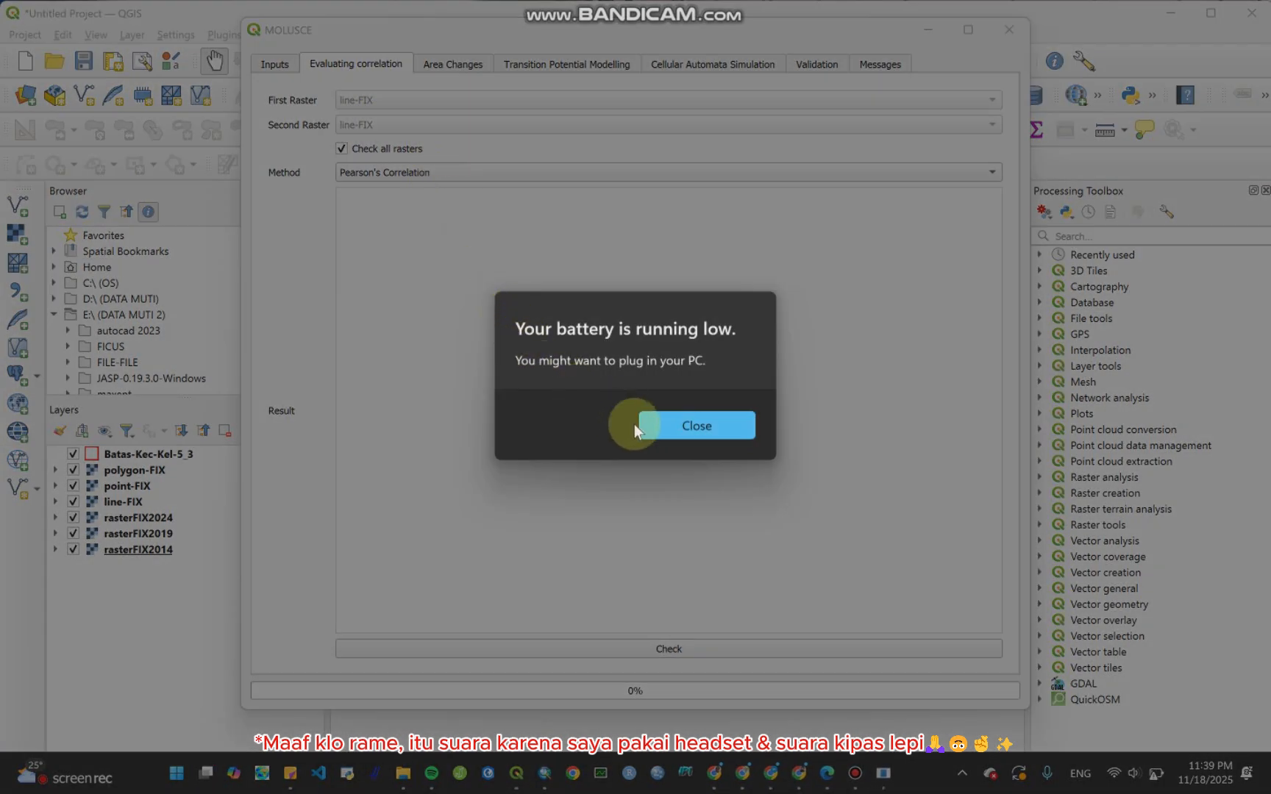
pyautogui.click(701, 426)
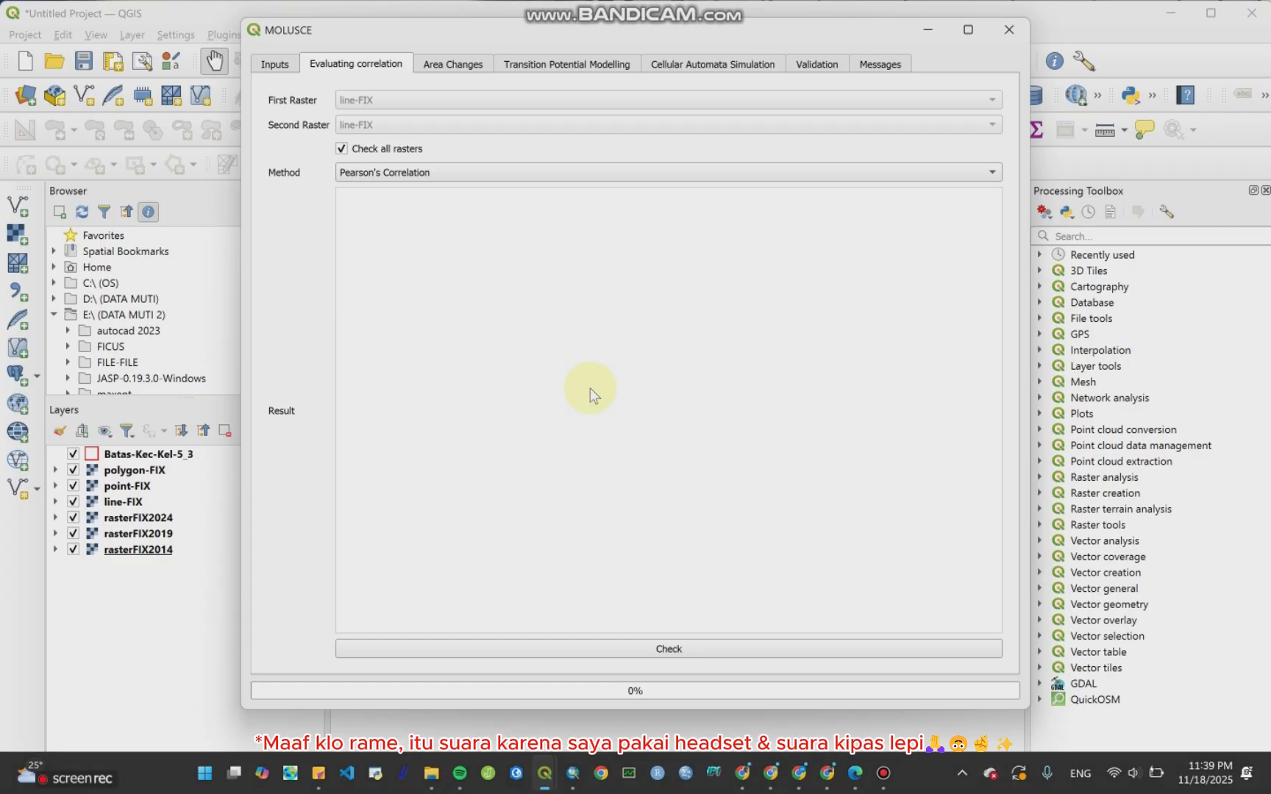
pyautogui.click(457, 173)
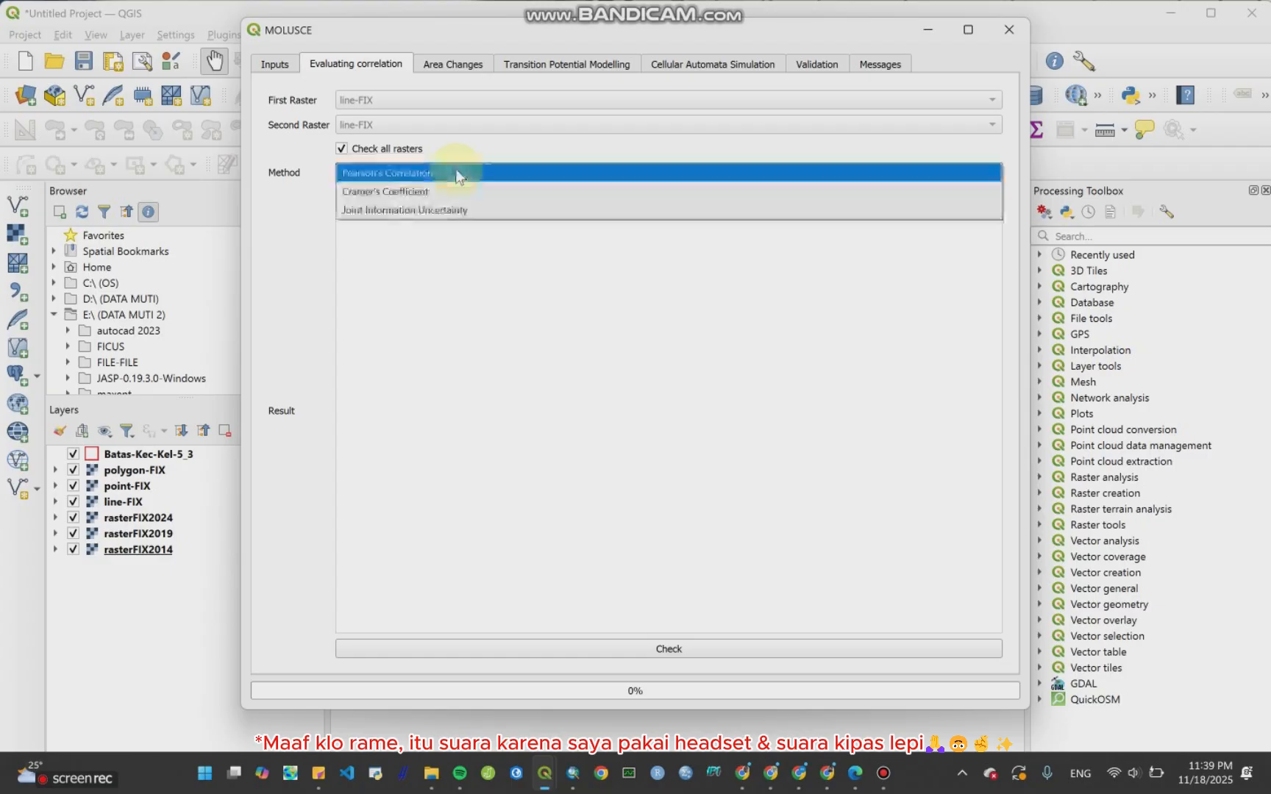
pyautogui.click(454, 171)
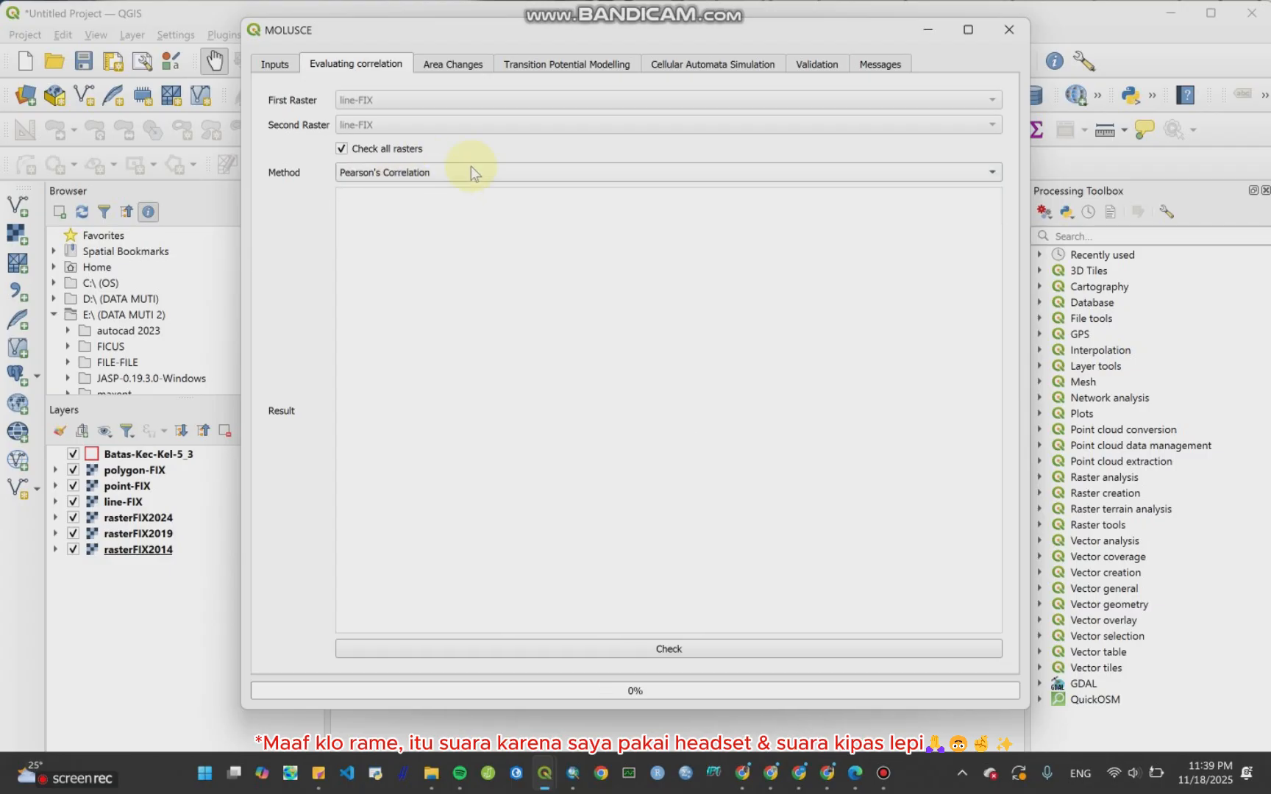
pyautogui.click(425, 175)
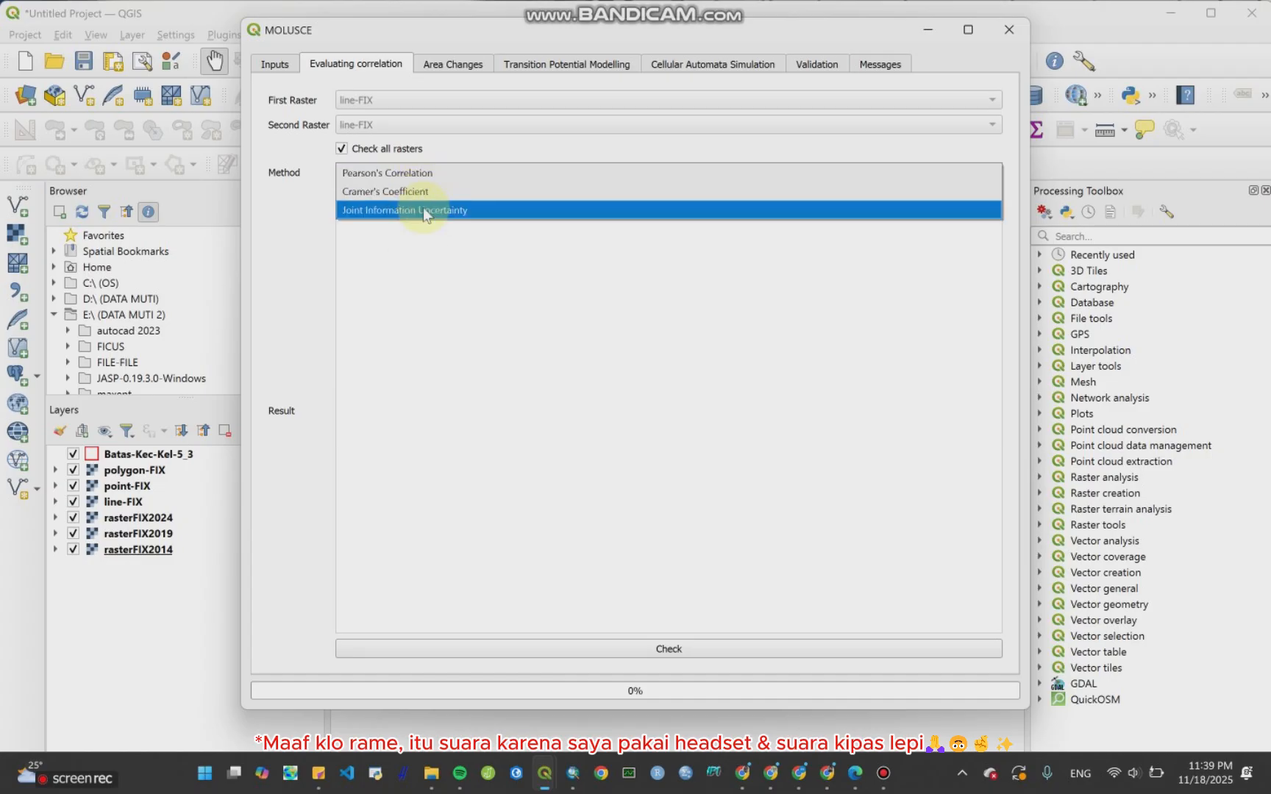
pyautogui.click(427, 175)
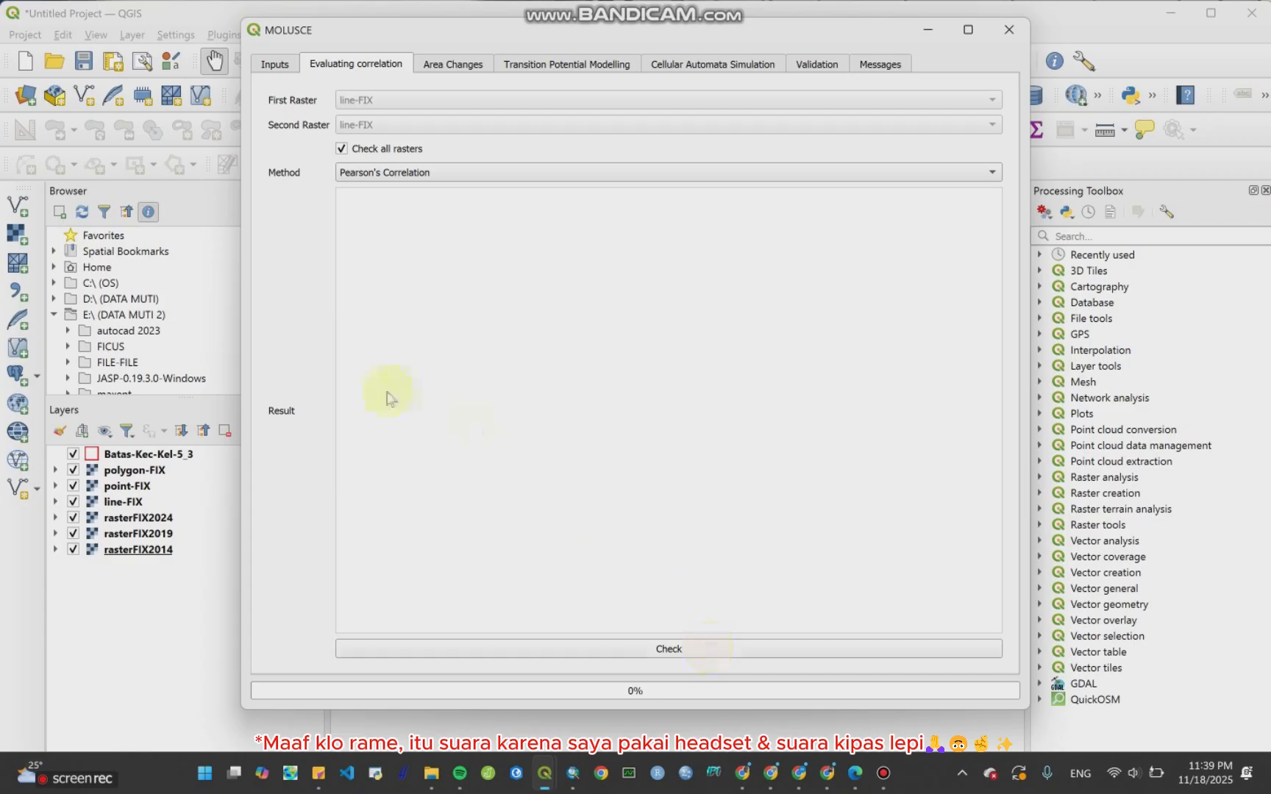
pyautogui.click(710, 645)
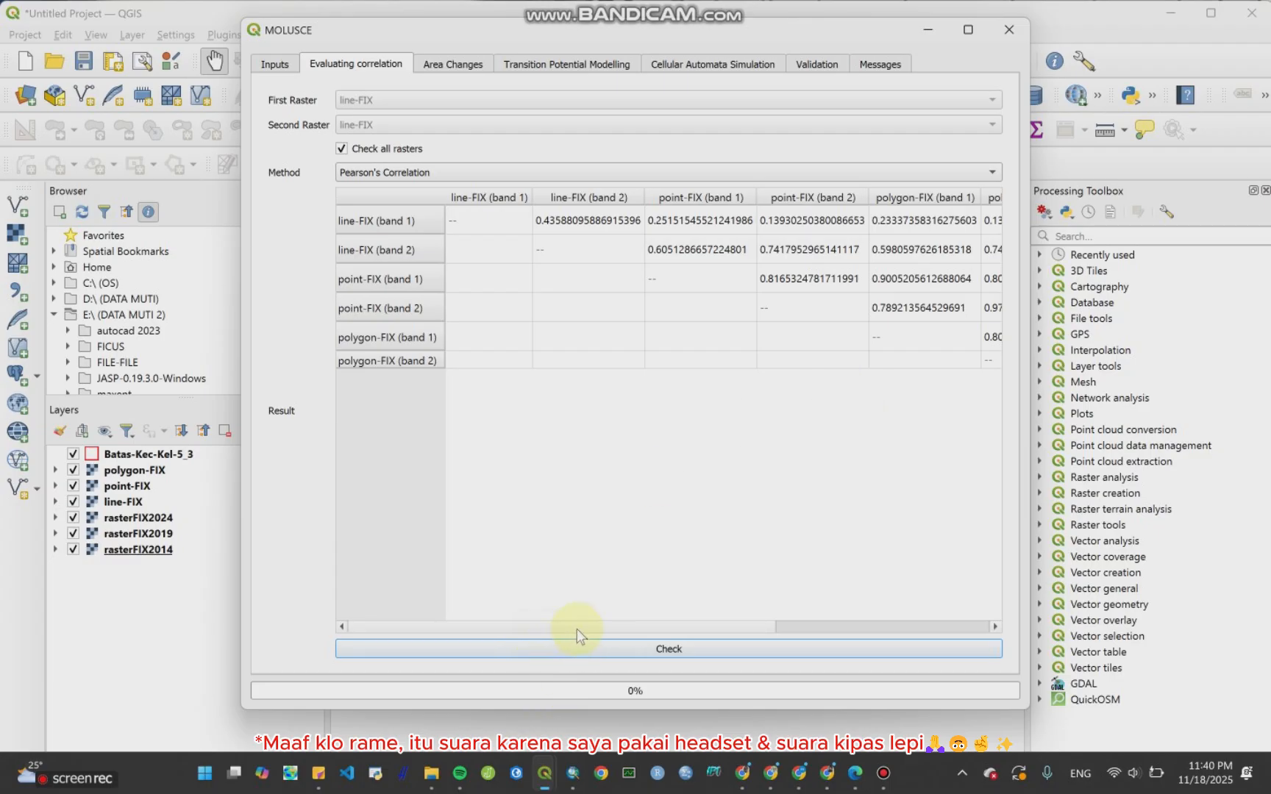
pyautogui.moveTo(577, 629); pyautogui.dragTo(743, 630)
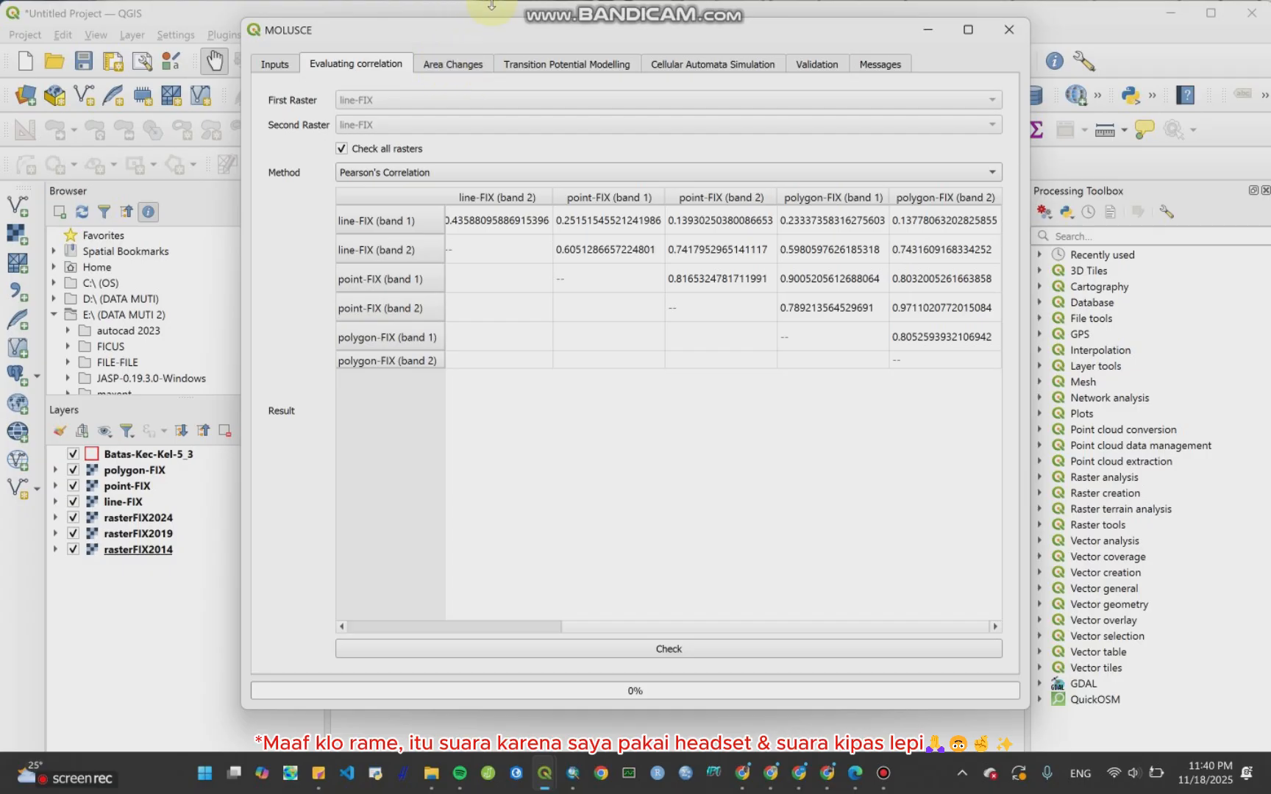
# Step: Set the Area Changes class statistics unit to ha
pyautogui.click(437, 71)
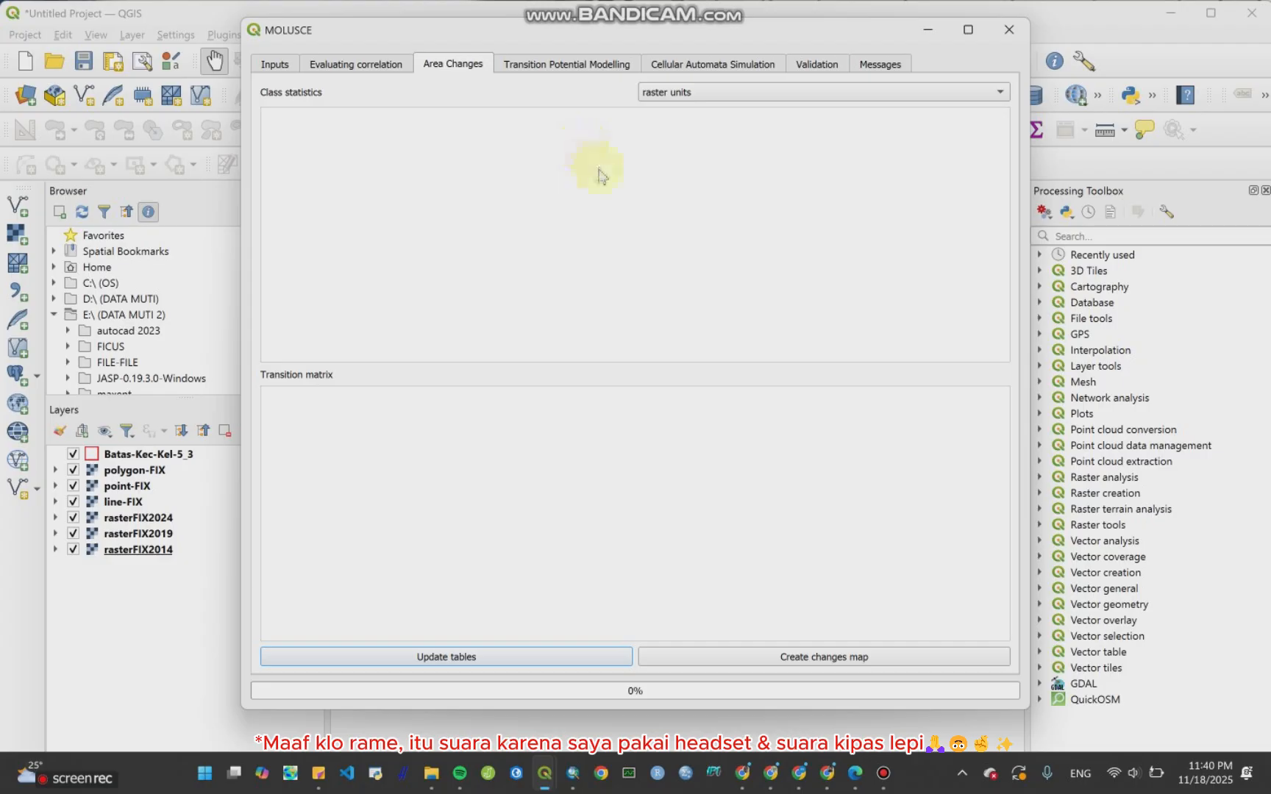
pyautogui.click(705, 93)
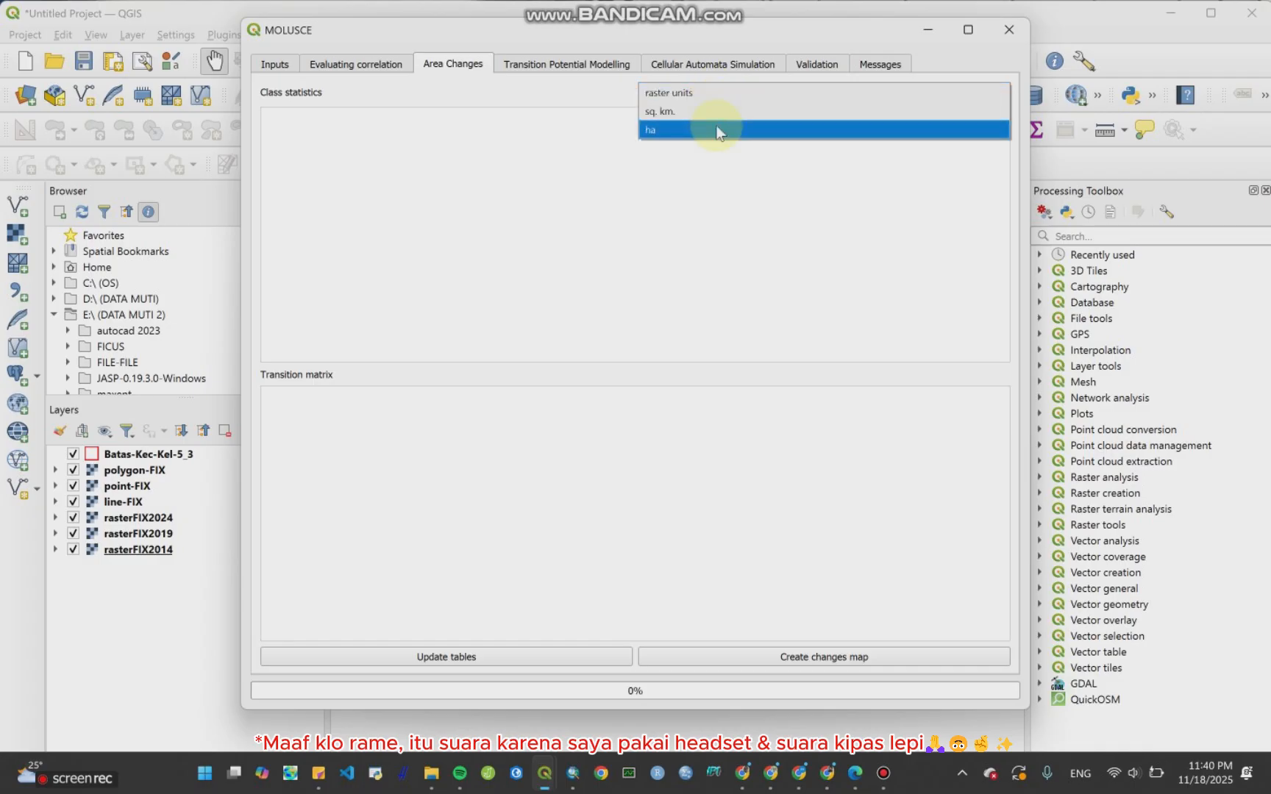
pyautogui.click(714, 126)
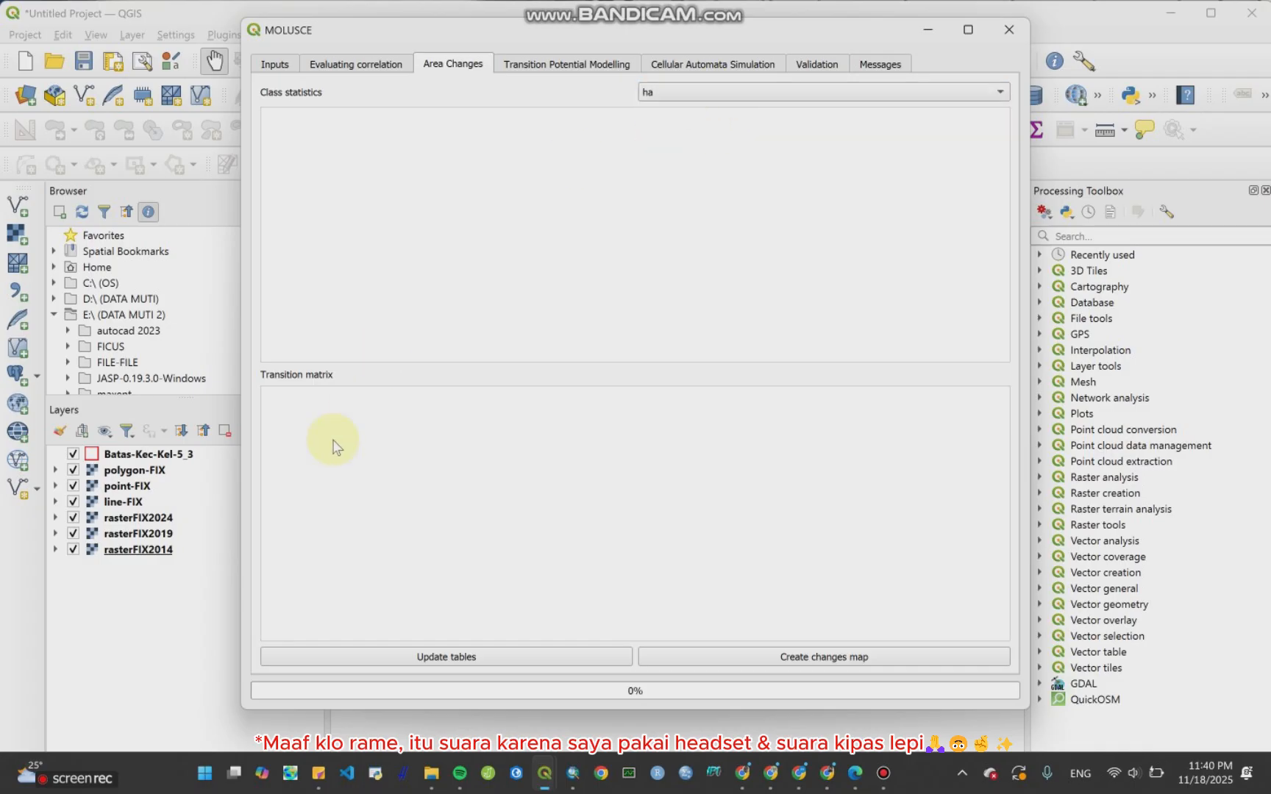
# Step: Try to update the area change tables and create the changes map
pyautogui.click(577, 656)
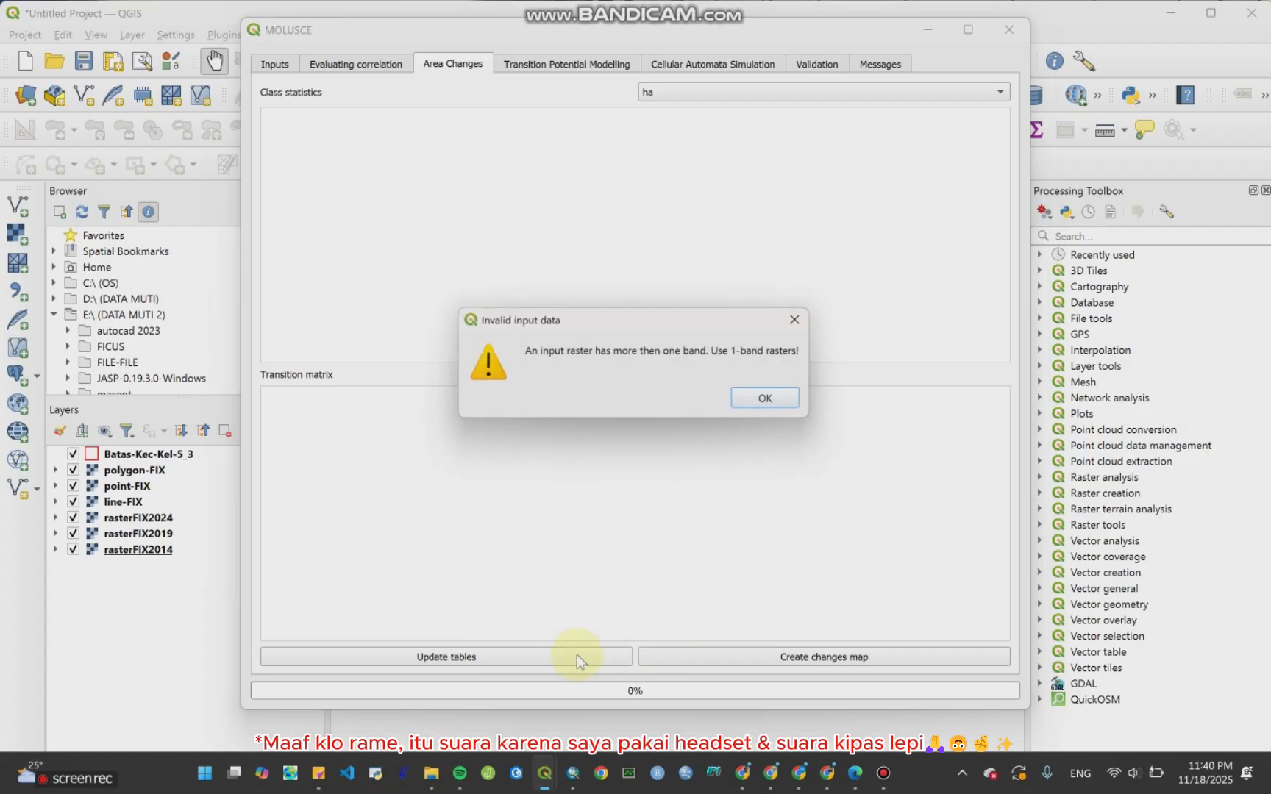
pyautogui.click(791, 403)
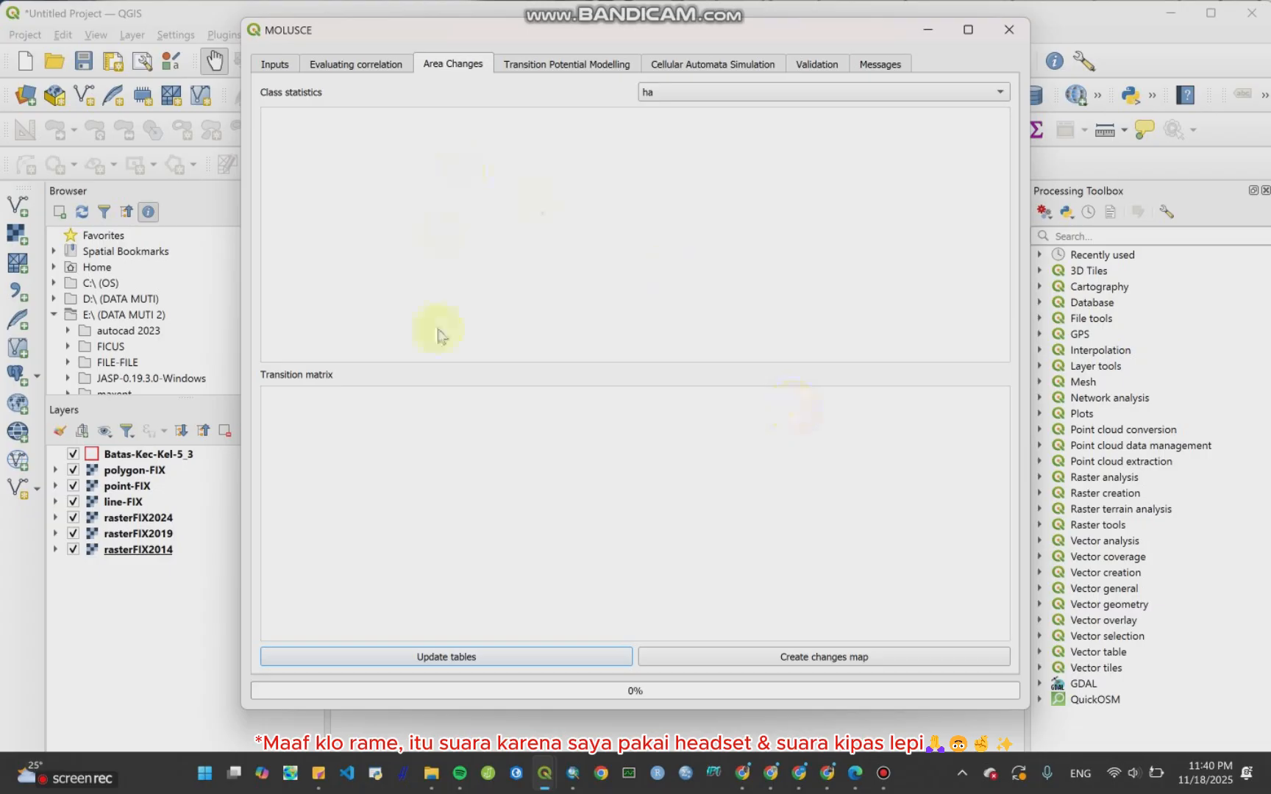
pyautogui.click(755, 657)
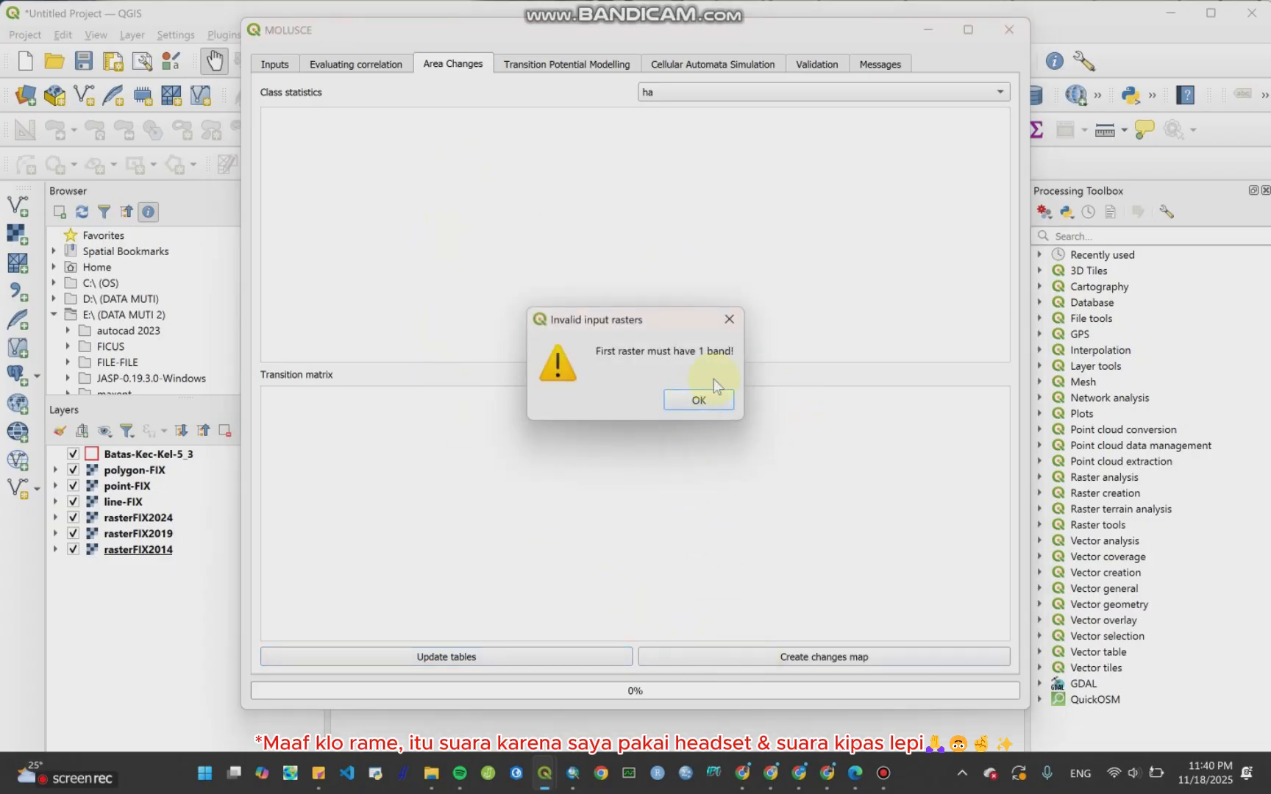
pyautogui.click(713, 400)
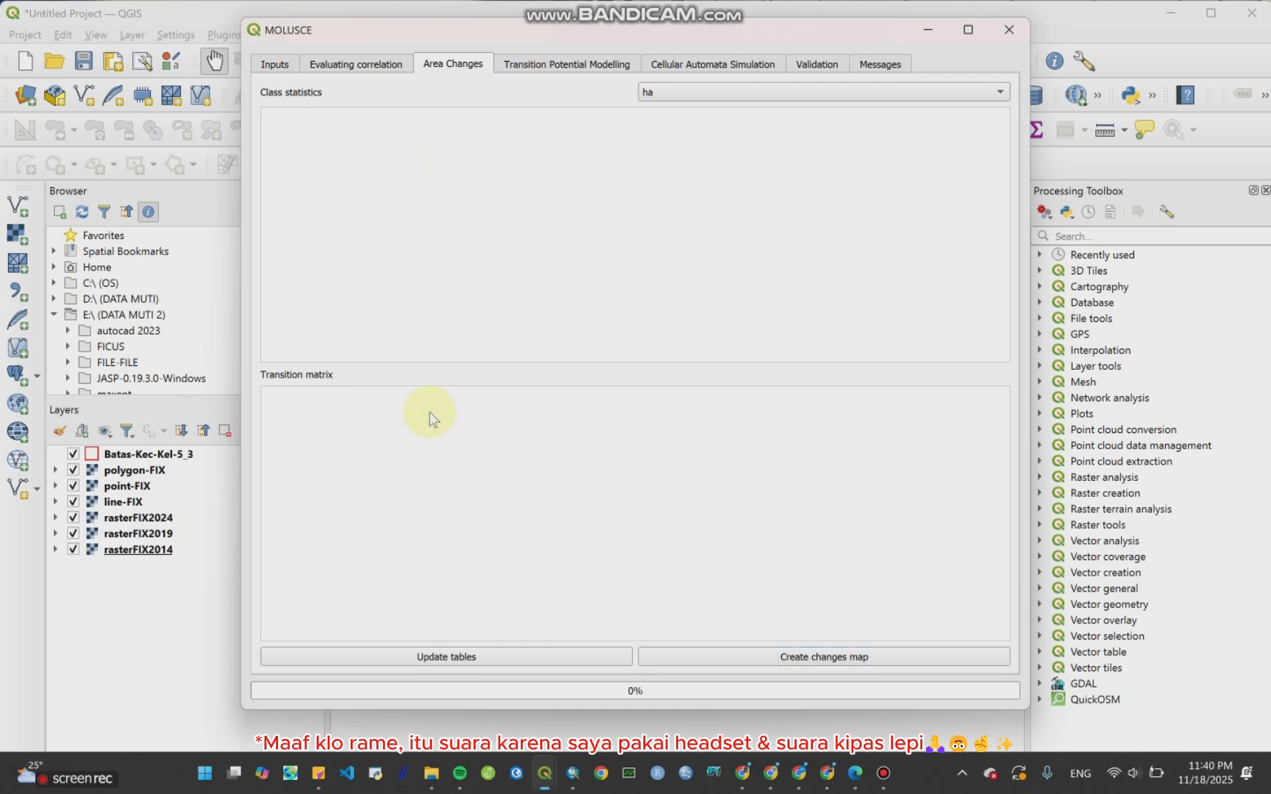
pyautogui.click(558, 655)
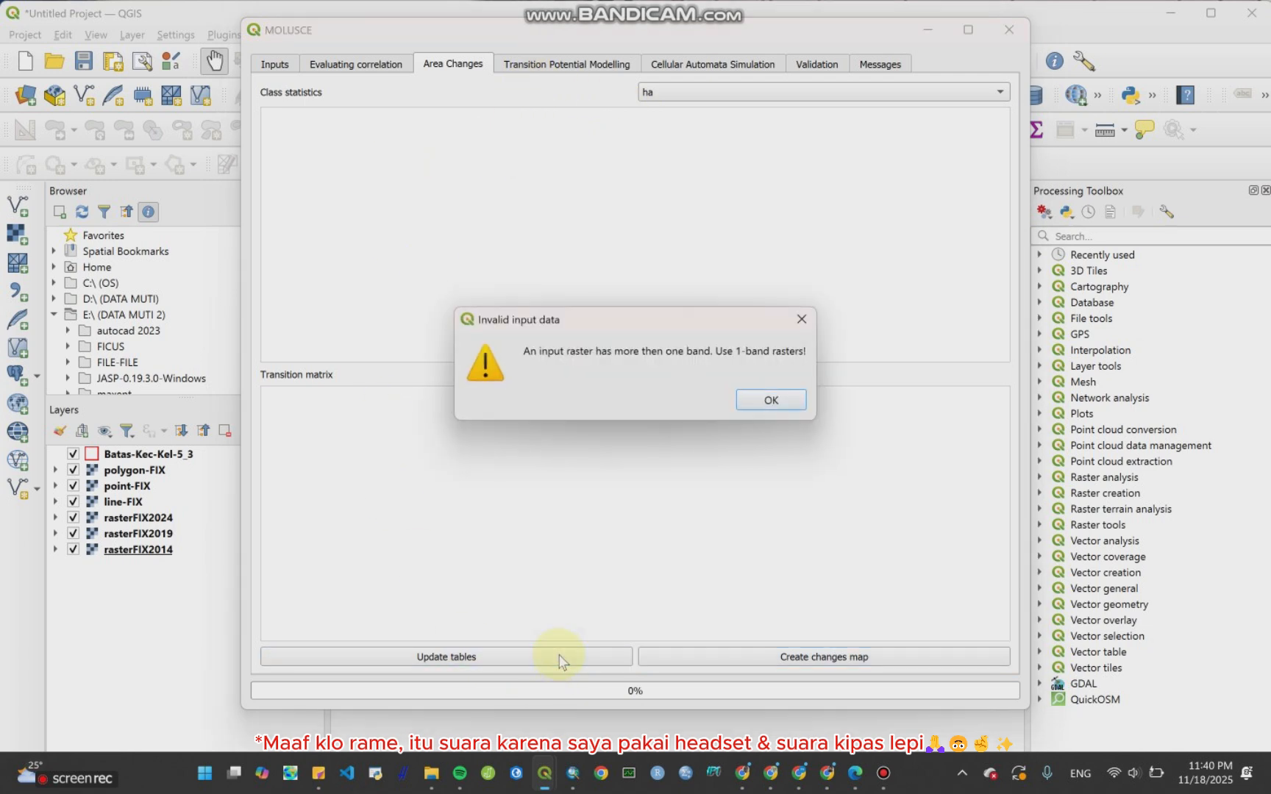
pyautogui.click(779, 409)
pyautogui.click(778, 409)
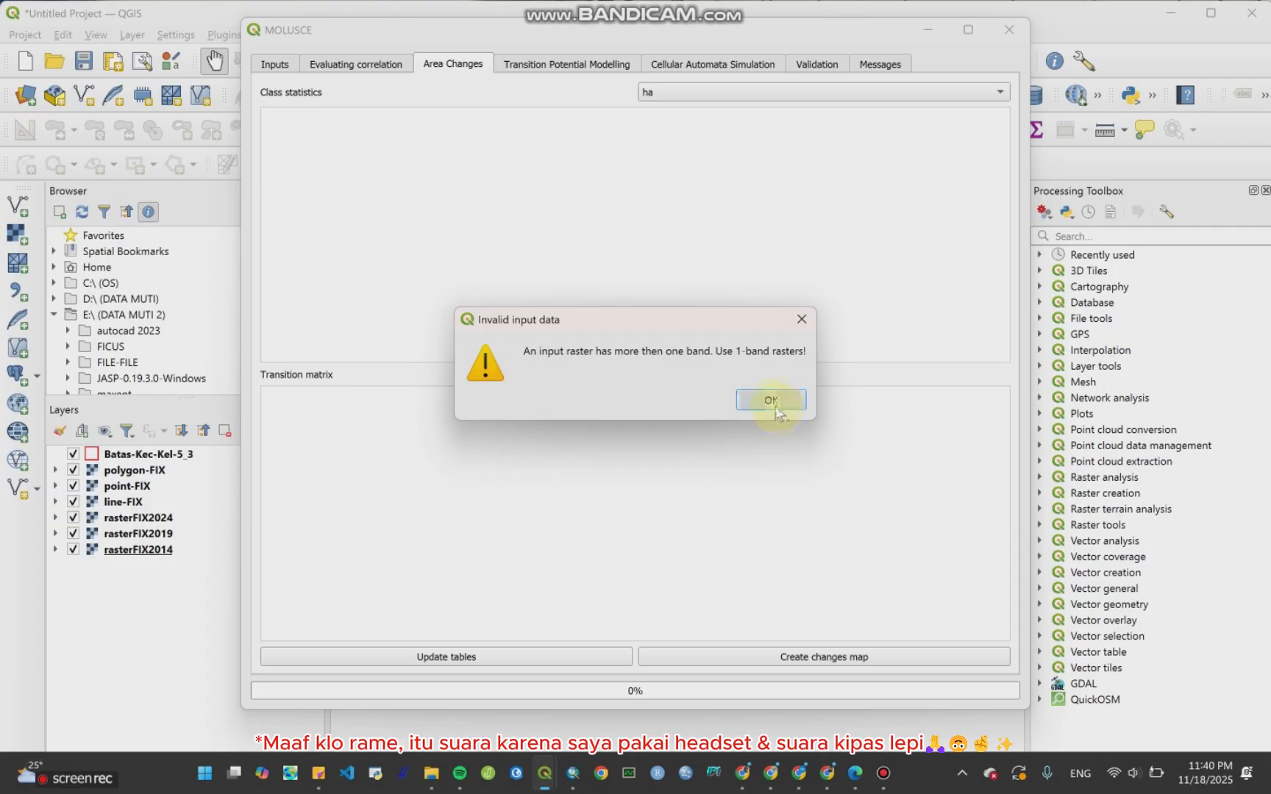
# Step: Dismiss the raster band warning and rerun the Pearson's Correlation check across all spatial variable rasters, scrolling the result table
pyautogui.click(701, 94)
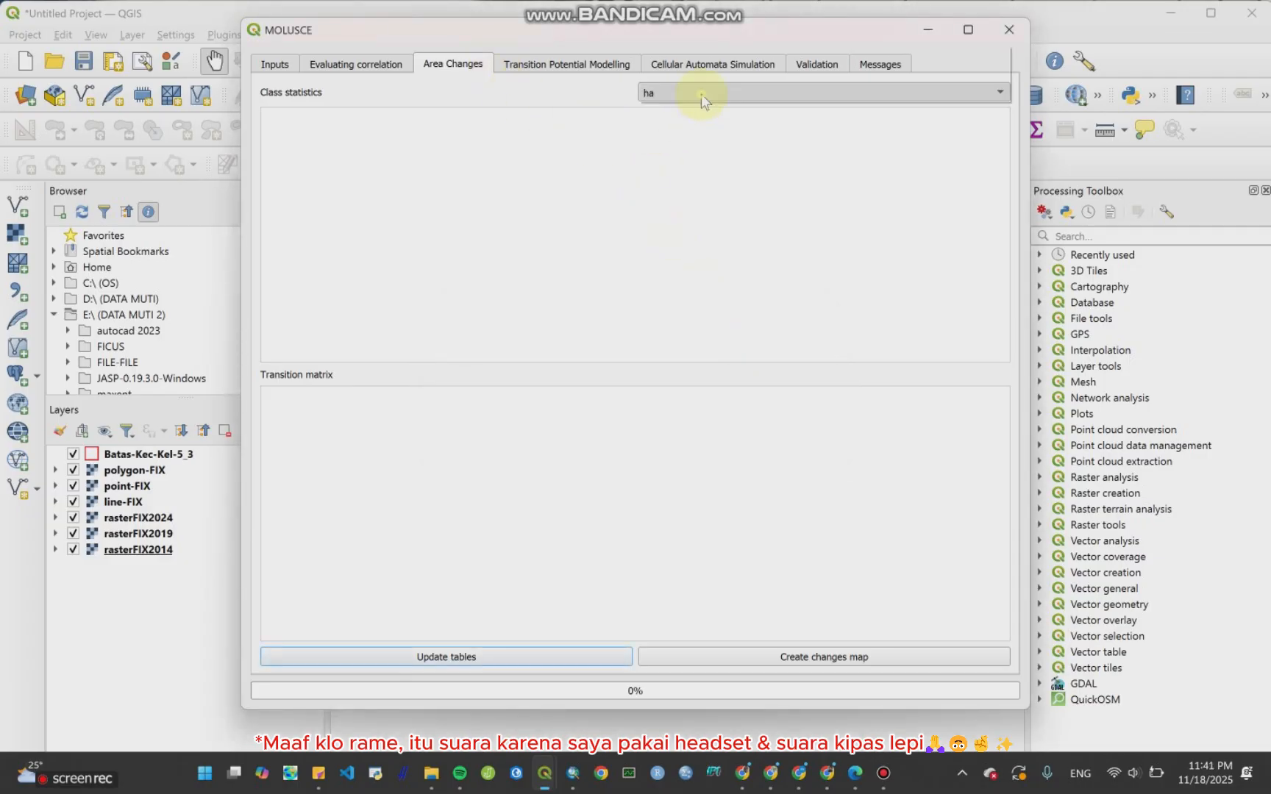
pyautogui.click(701, 91)
pyautogui.click(381, 66)
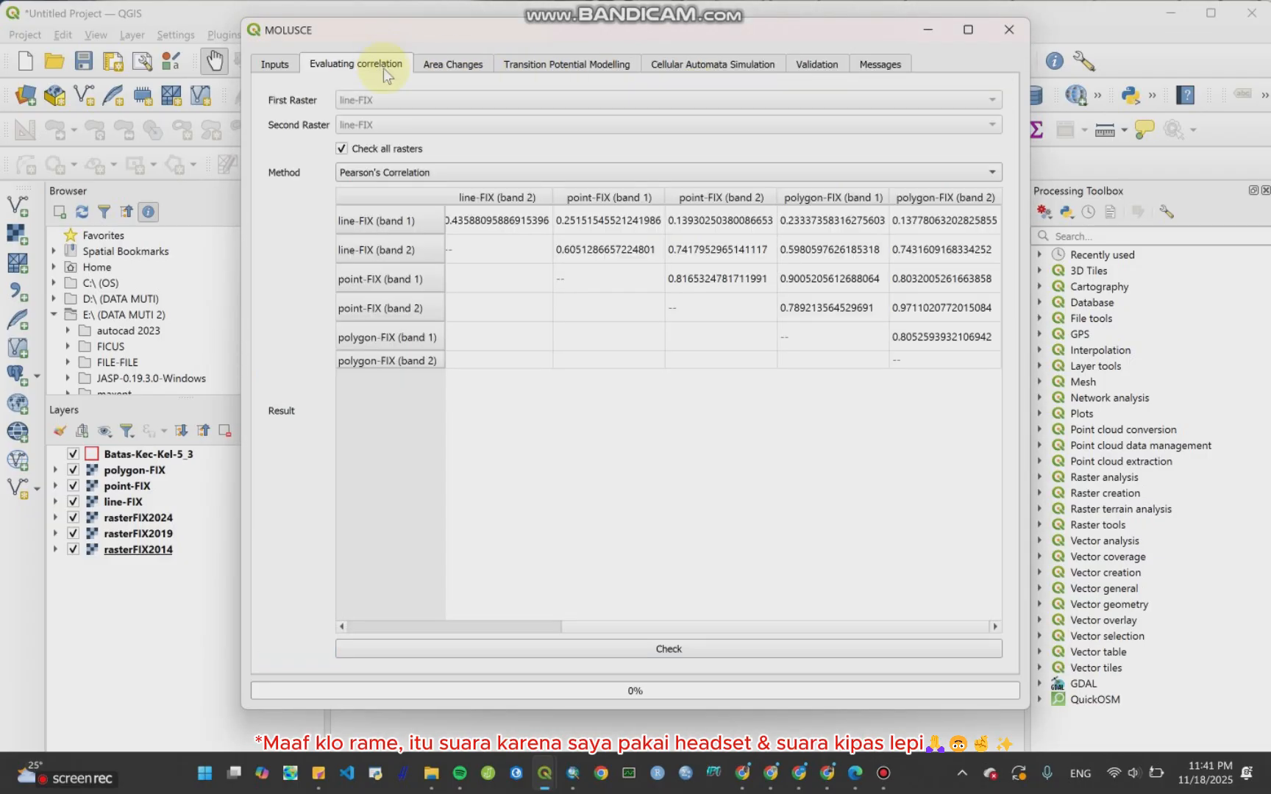
pyautogui.click(675, 654)
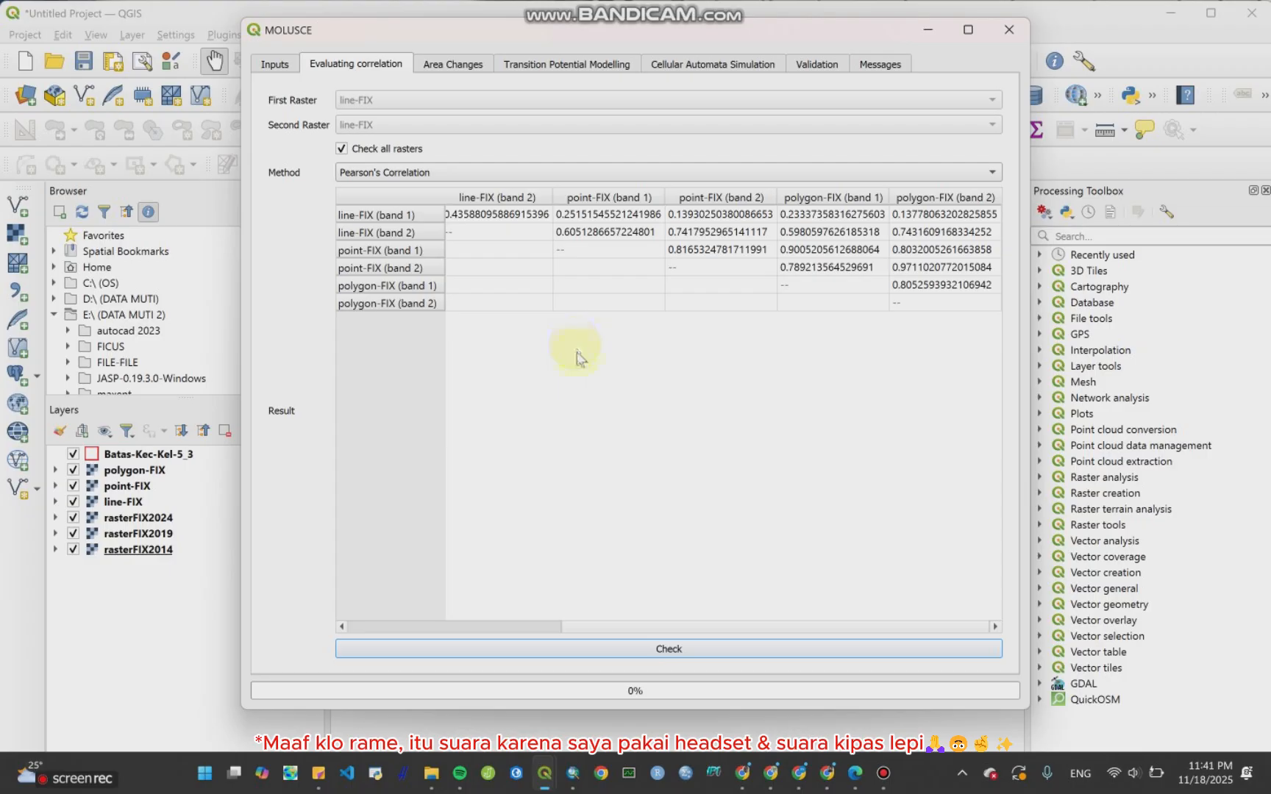
pyautogui.click(546, 627)
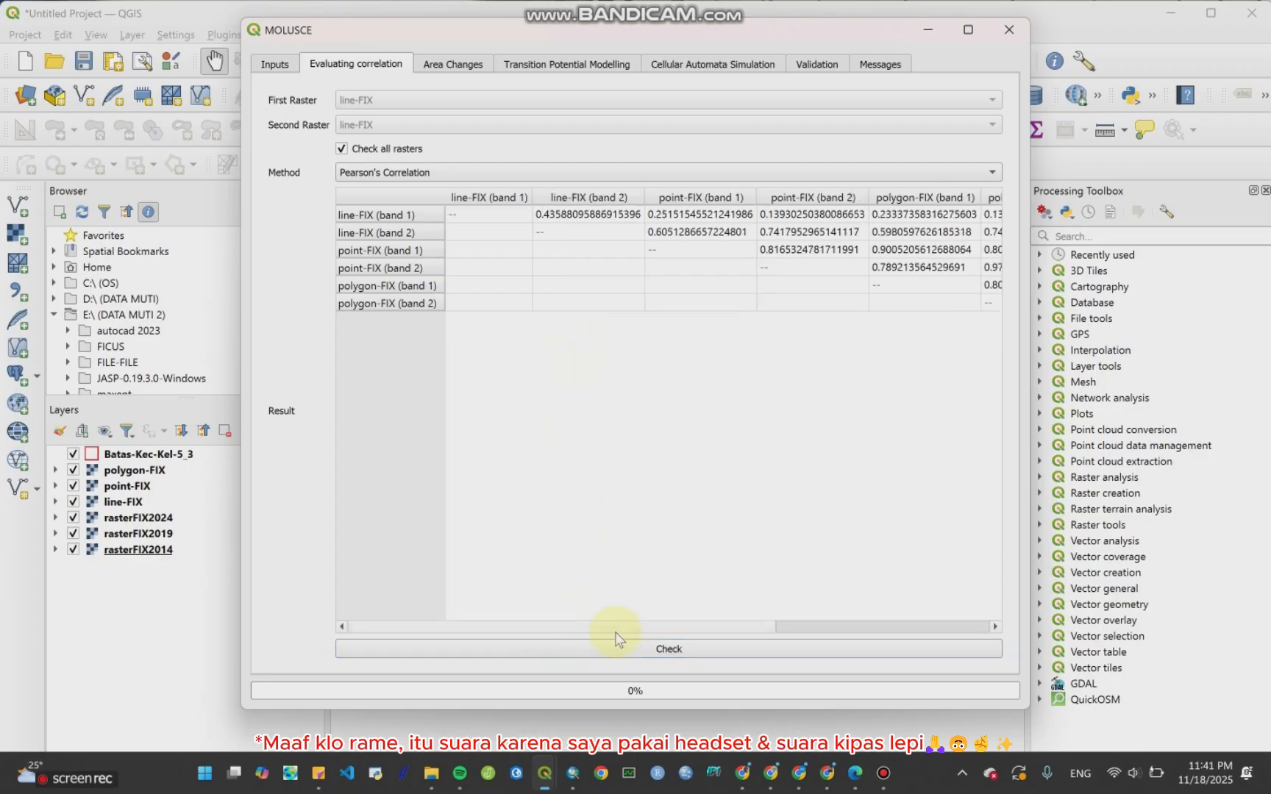
# Step: Review the Inputs, Area Changes and Evaluating correlation tabs, scrolling across the correlation result table
pyautogui.click(273, 64)
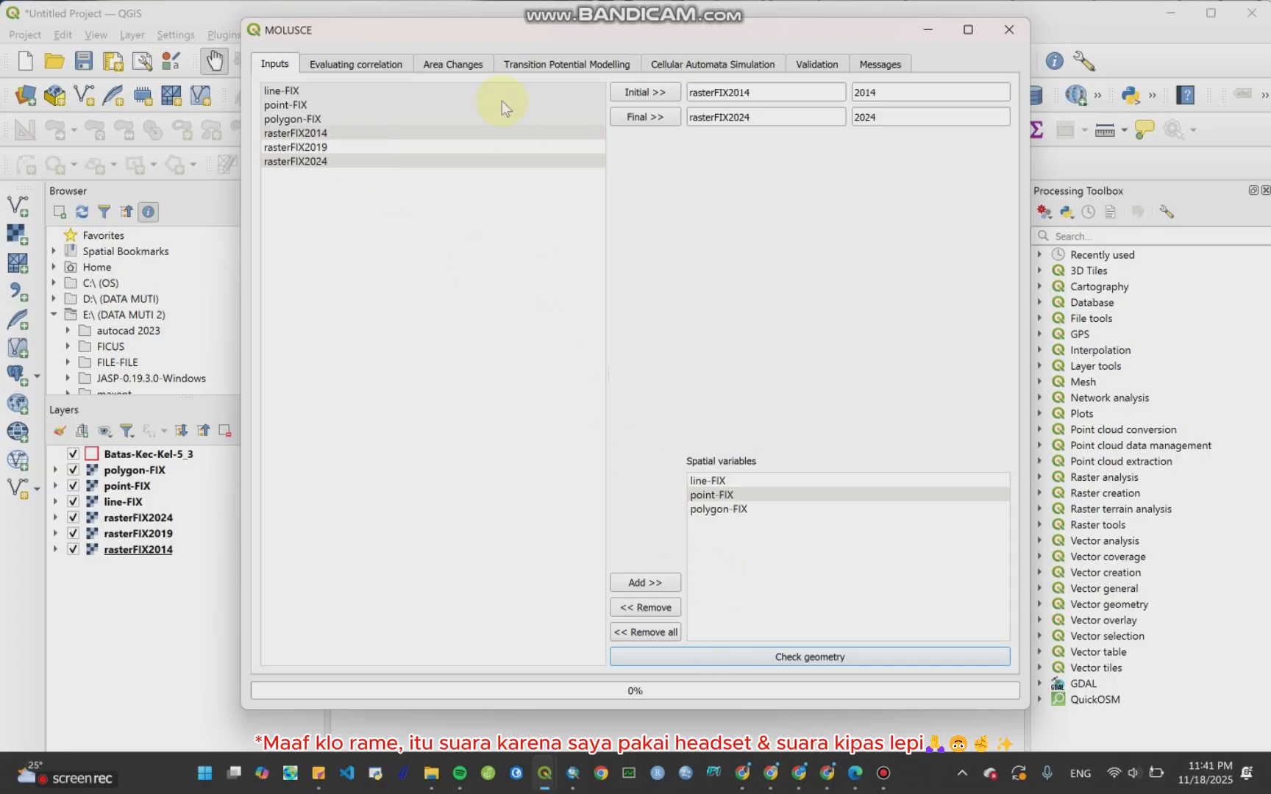
pyautogui.click(339, 68)
pyautogui.click(440, 64)
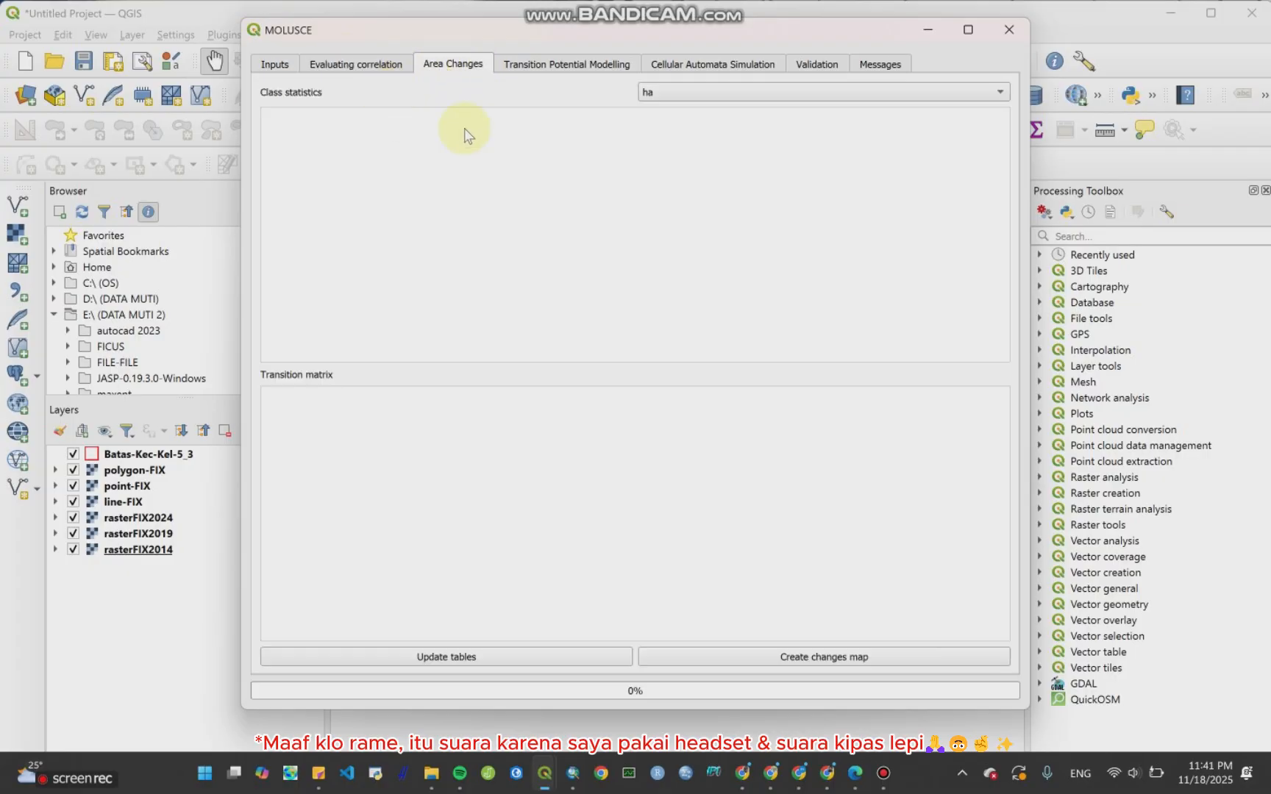
pyautogui.click(692, 92)
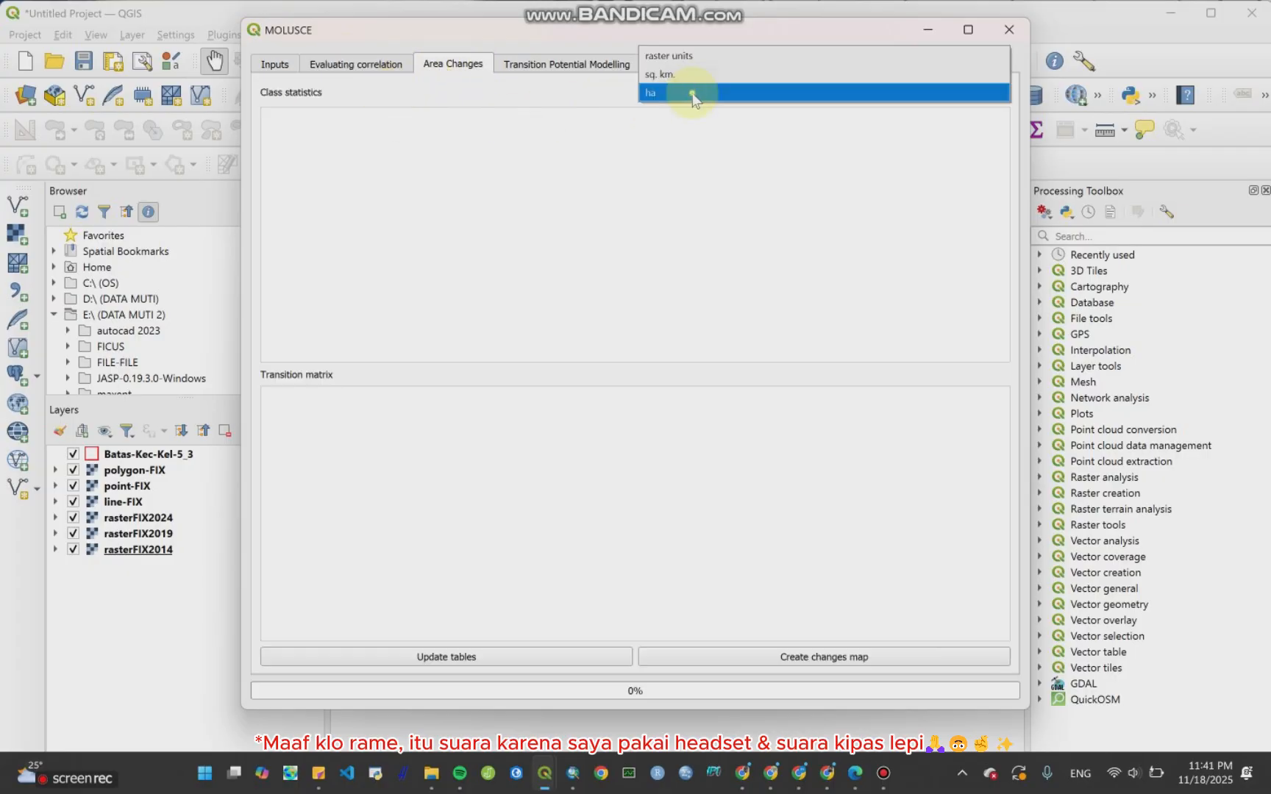
pyautogui.click(375, 64)
pyautogui.hscroll(2, 581, 627)
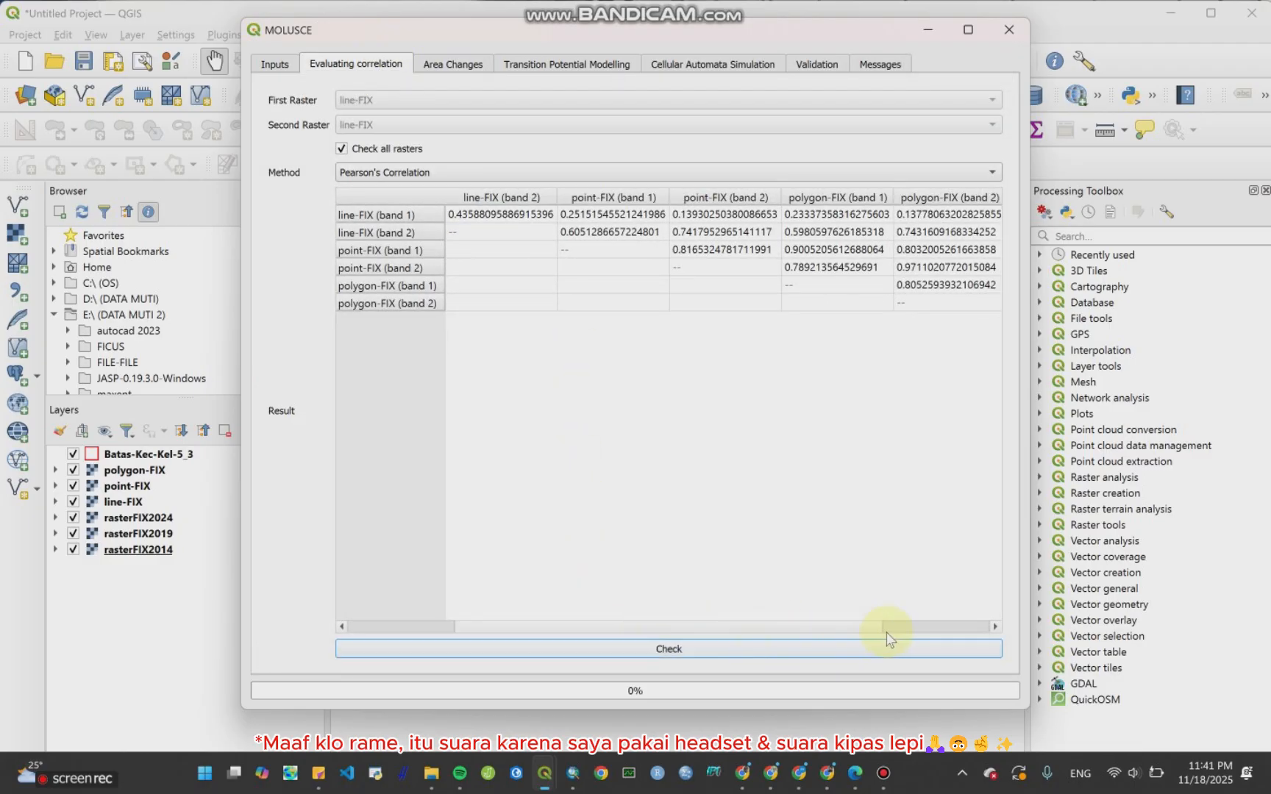
pyautogui.moveTo(855, 627); pyautogui.dragTo(997, 611)
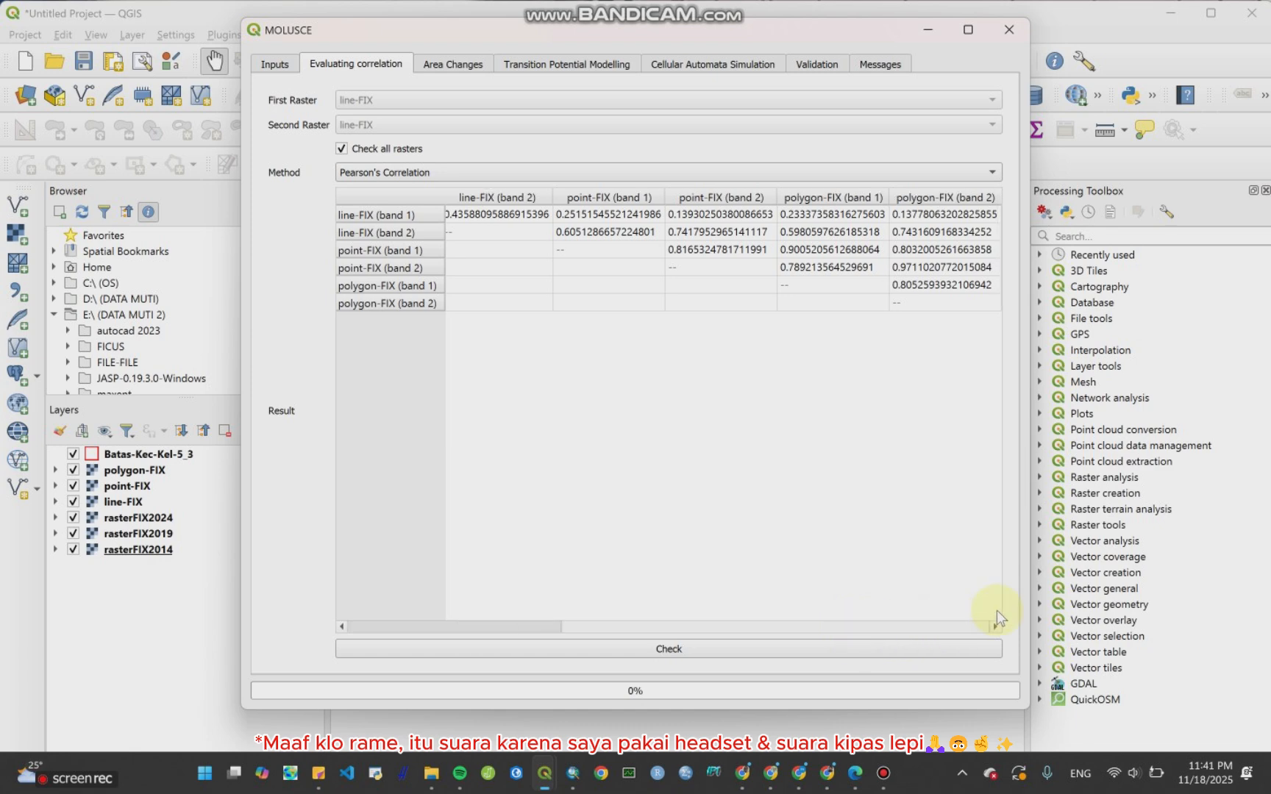
# Step: Set the class statistics unit to raster units and try to update the area change tables
pyautogui.click(476, 63)
pyautogui.click(651, 90)
pyautogui.click(691, 54)
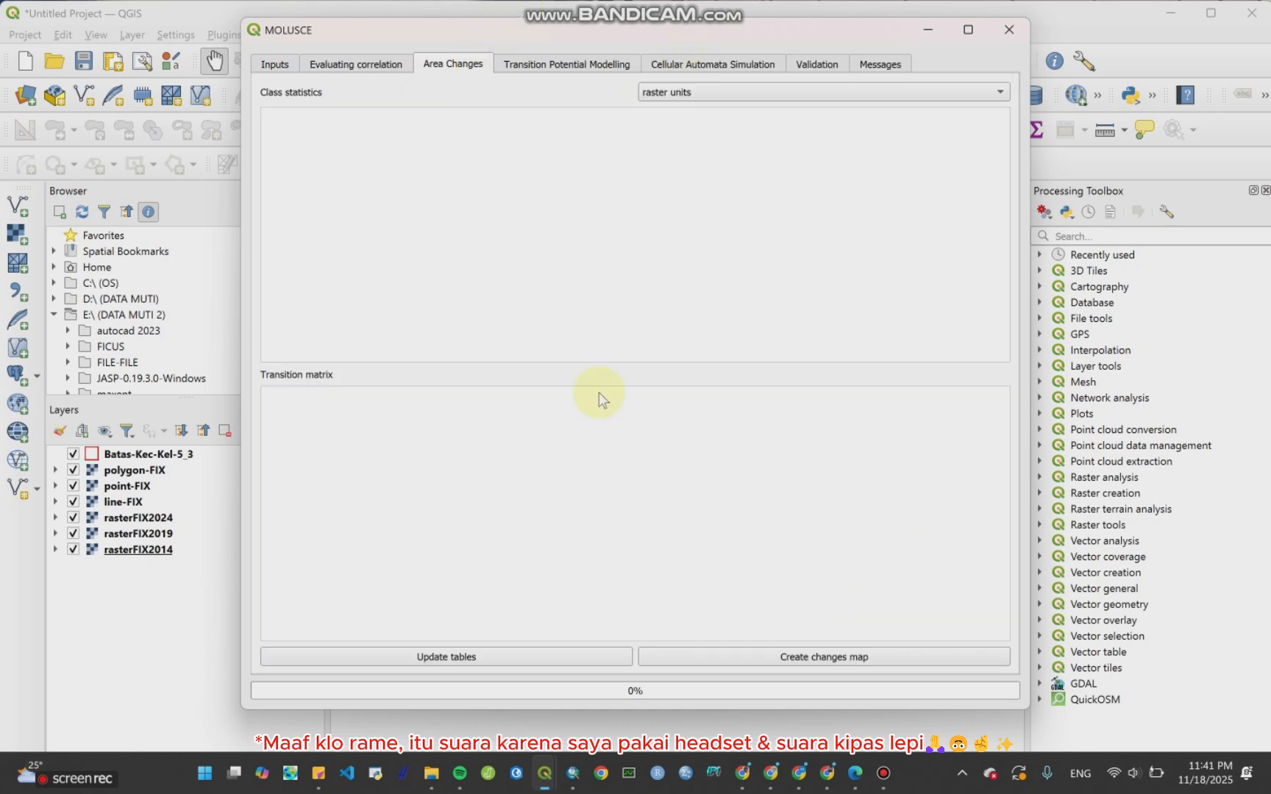
pyautogui.click(600, 664)
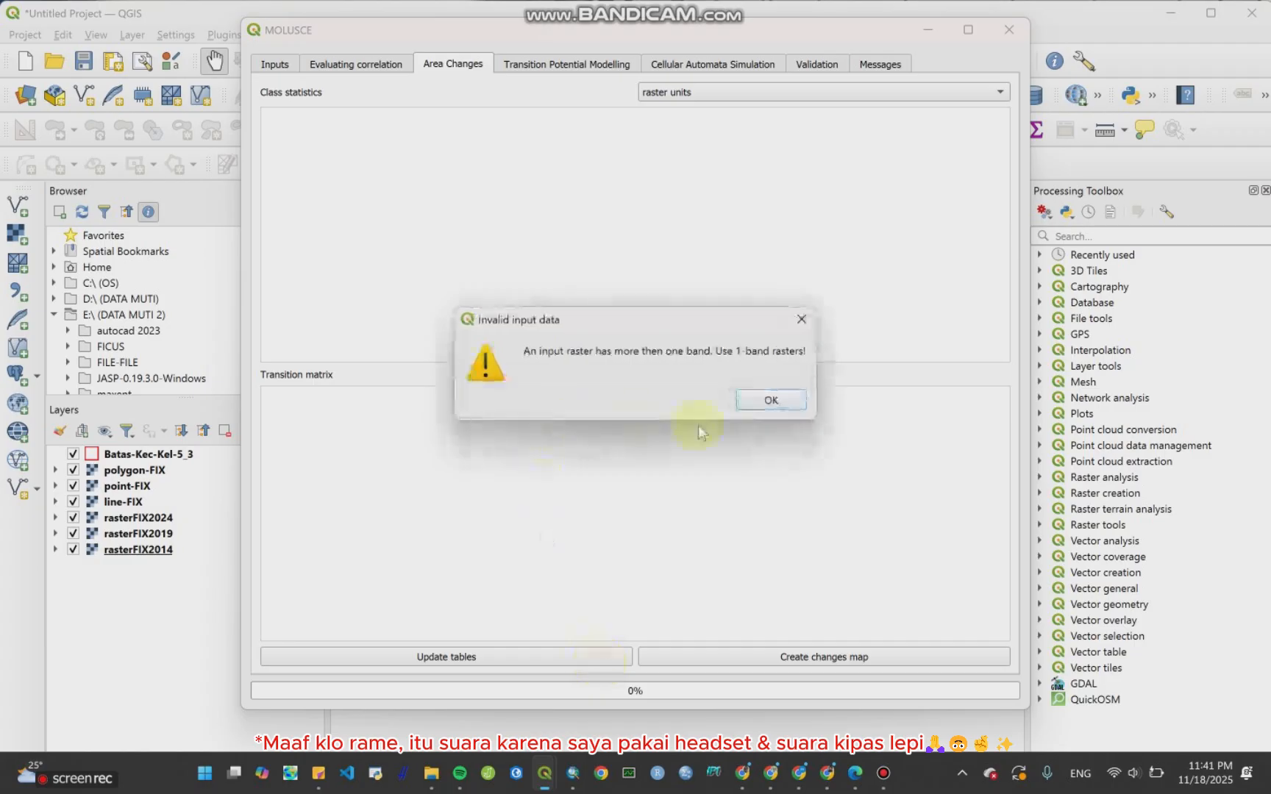
pyautogui.click(771, 402)
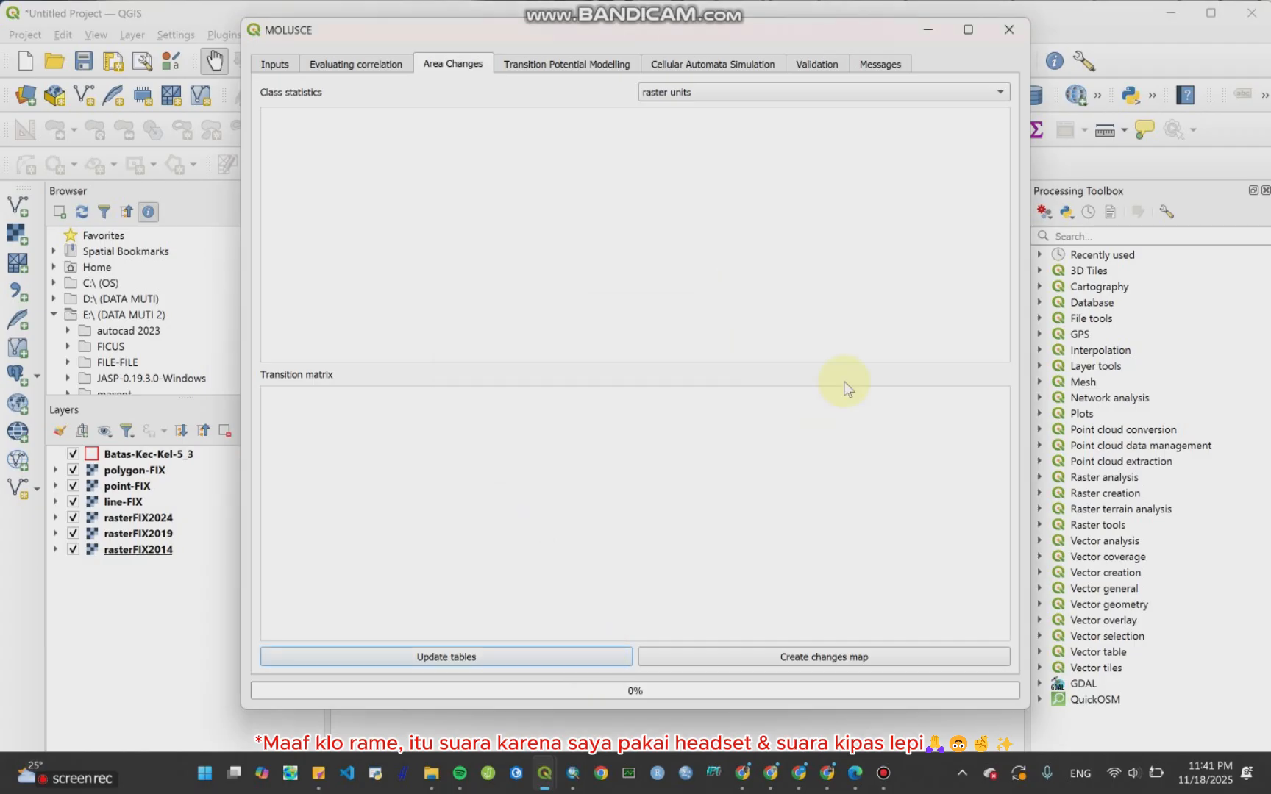
# Step: Try to create the changes map, dismiss the warning, and minimize the MOLUSCE window
pyautogui.click(881, 667)
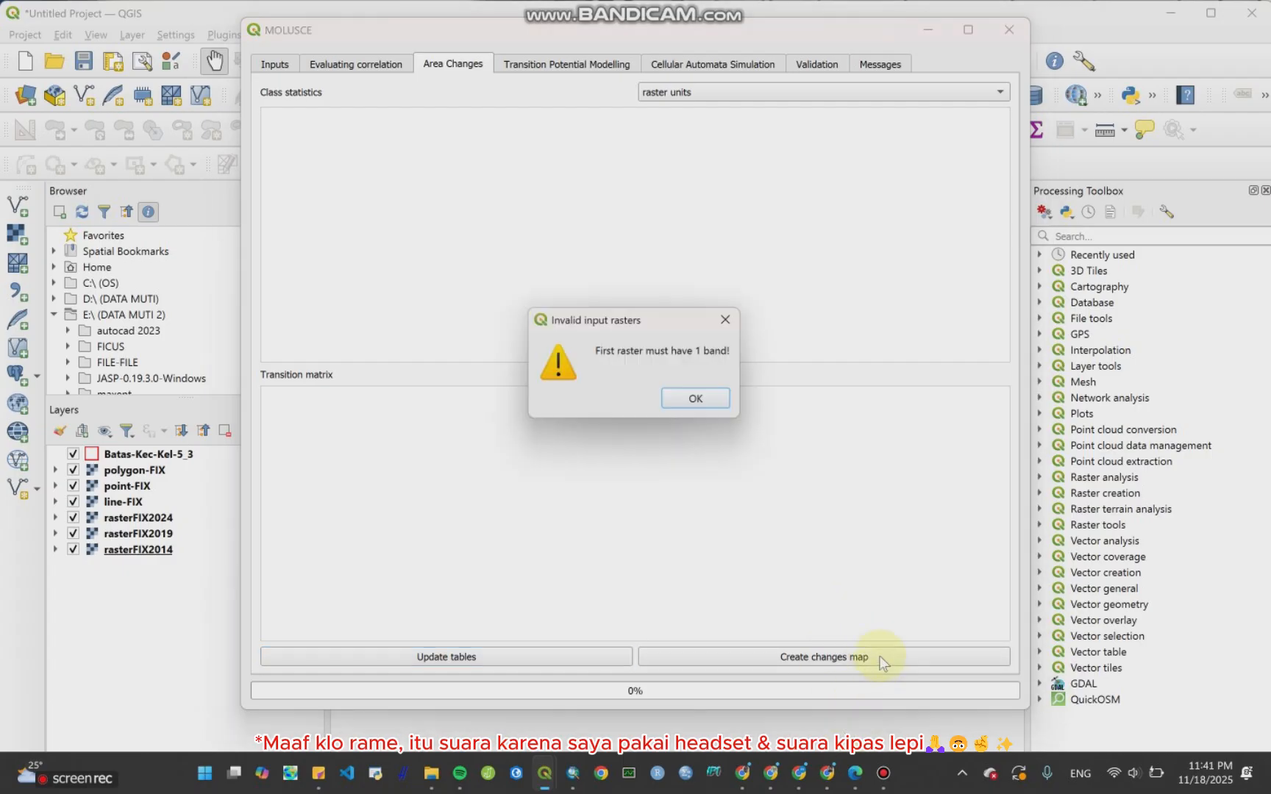
pyautogui.click(703, 400)
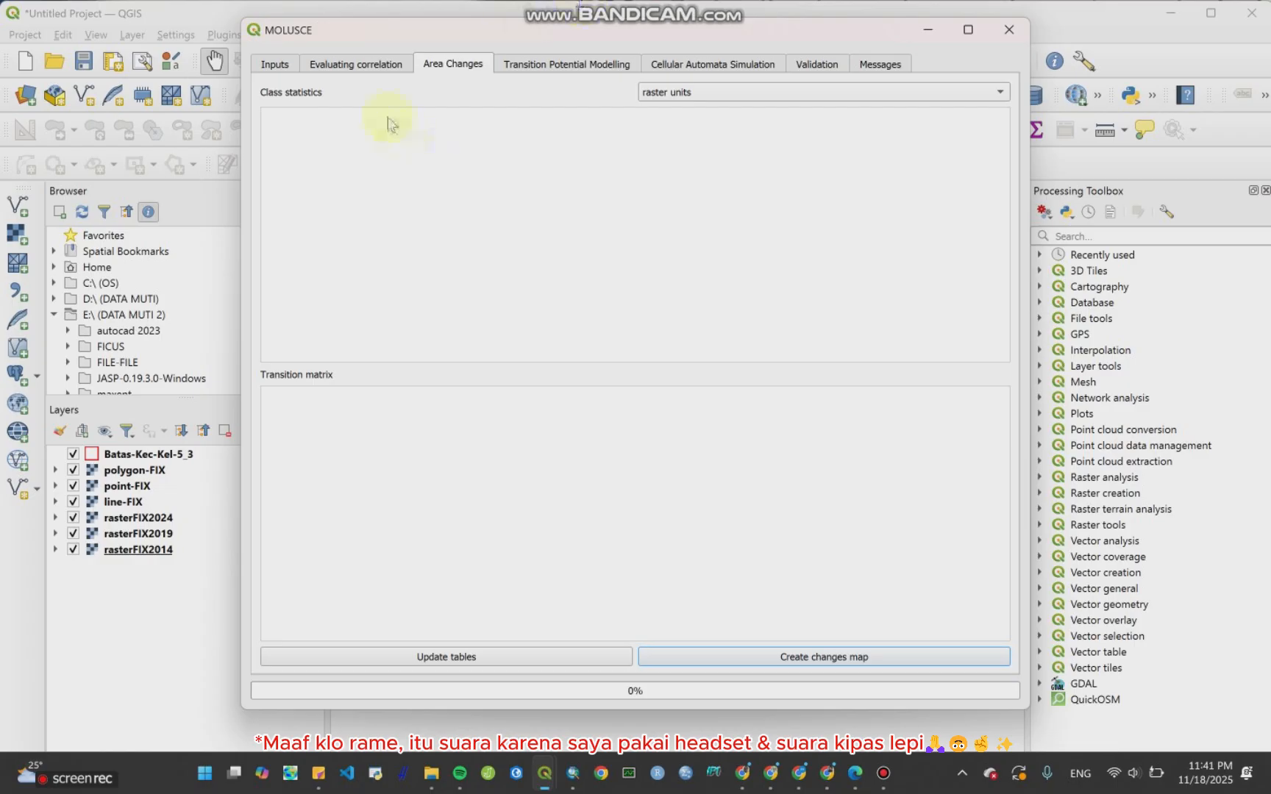
pyautogui.click(371, 64)
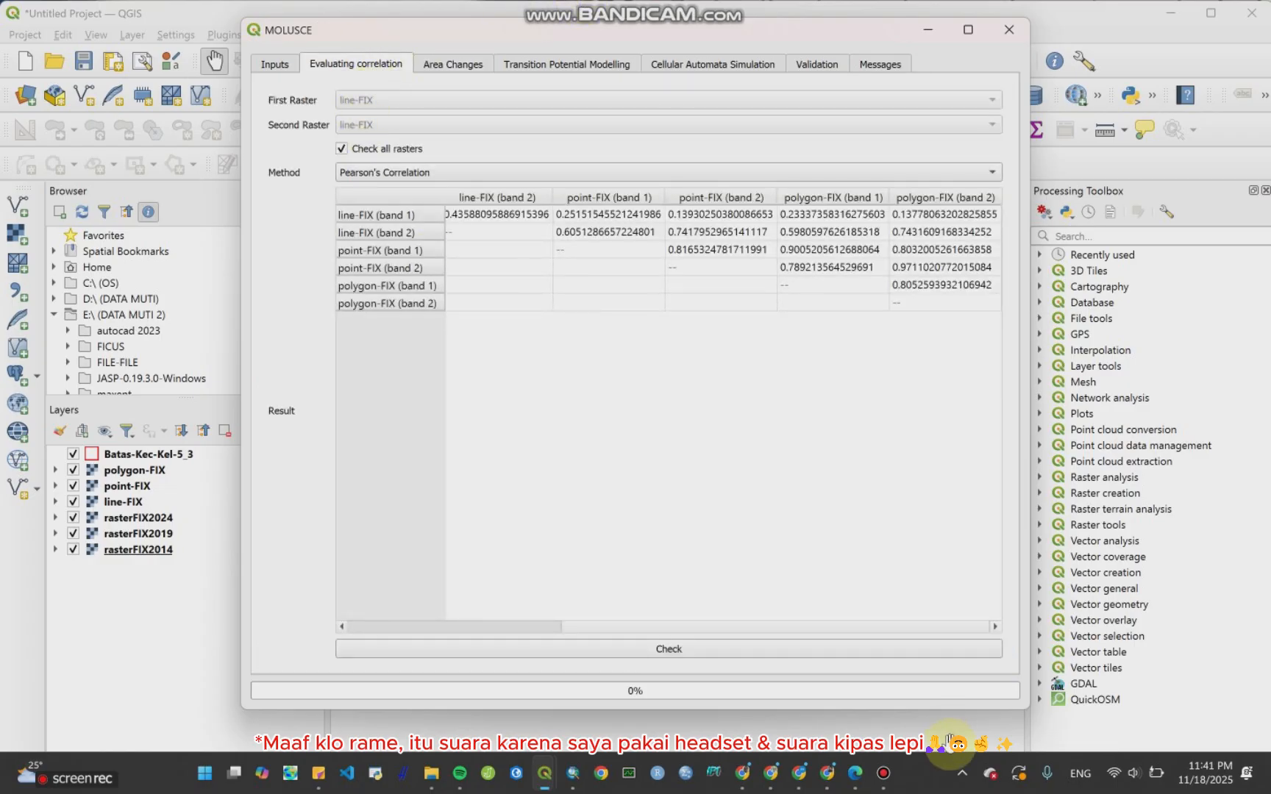
pyautogui.click(883, 772)
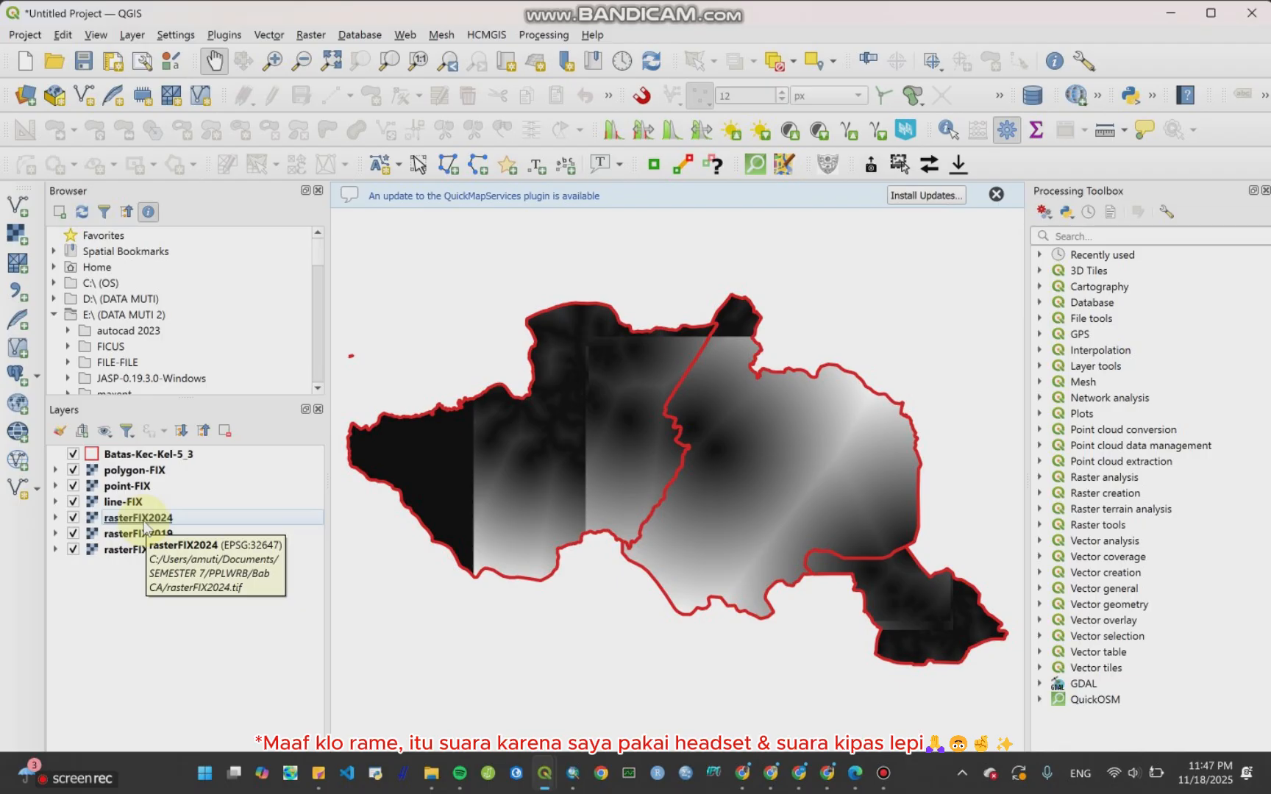
# Step: Classify rasterFIX2024 with Paletted/Unique values symbology in its layer properties, then close without applying
pyautogui.rightClick(151, 518)
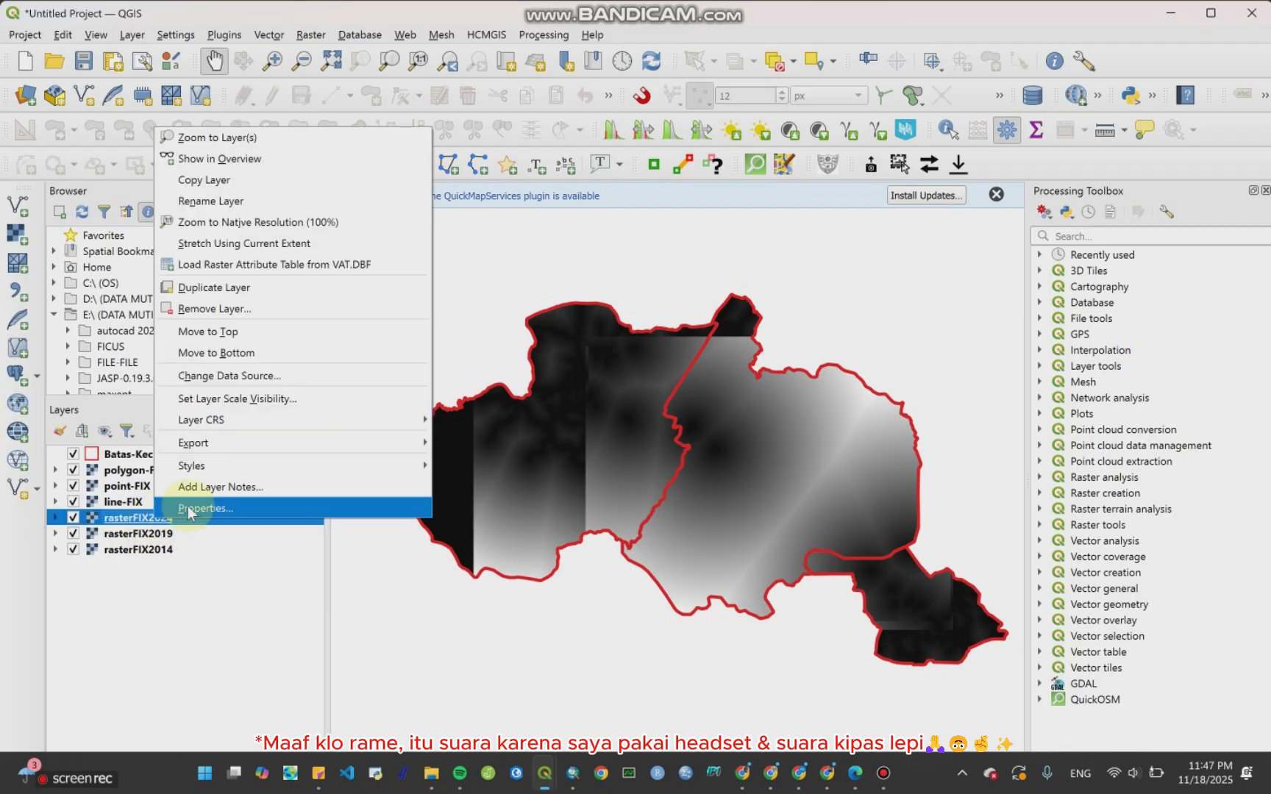
pyautogui.click(190, 508)
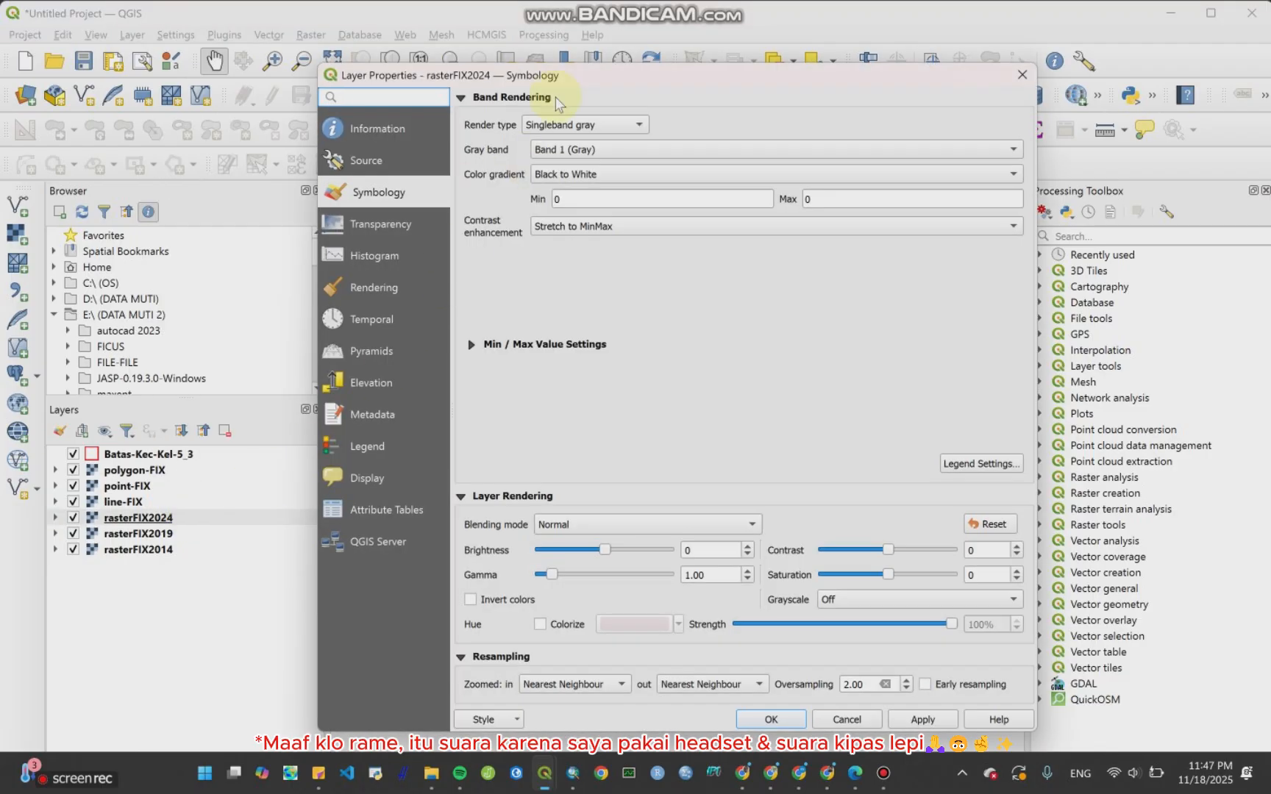
pyautogui.click(588, 125)
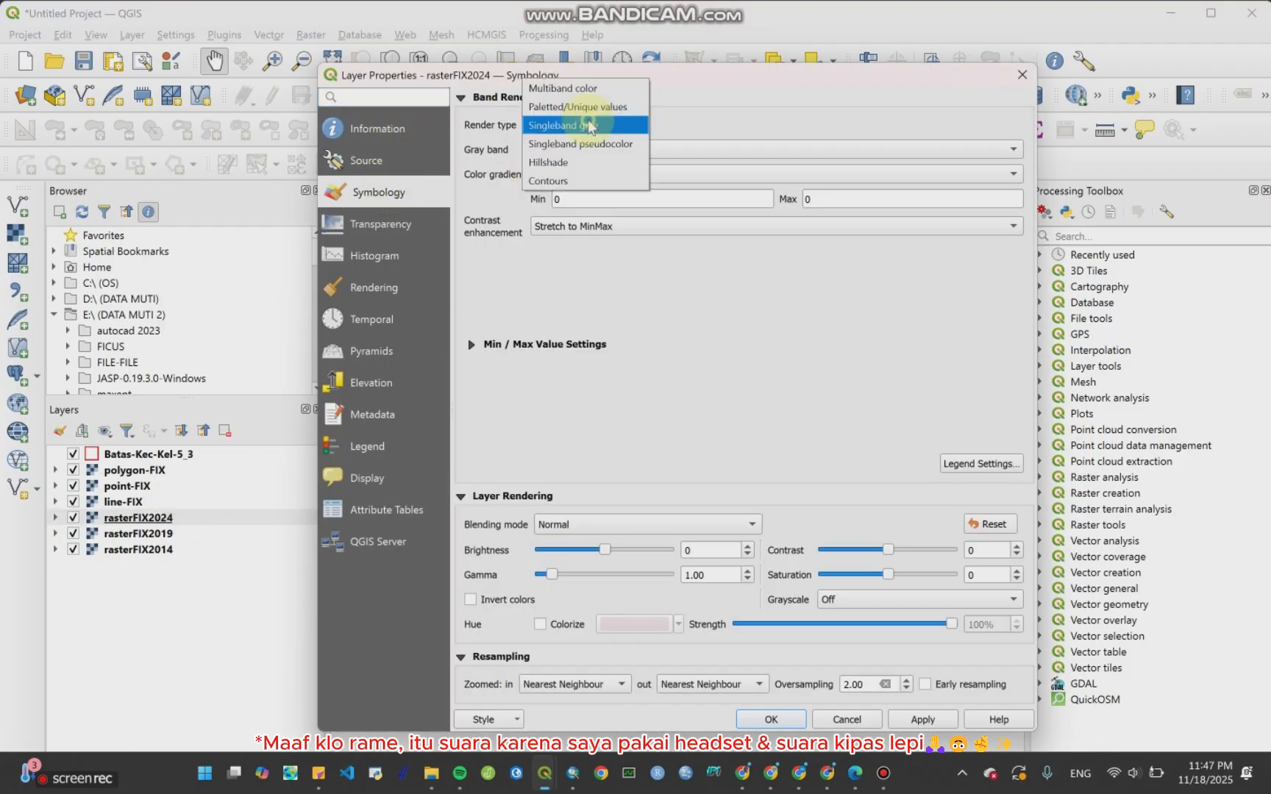
pyautogui.click(577, 106)
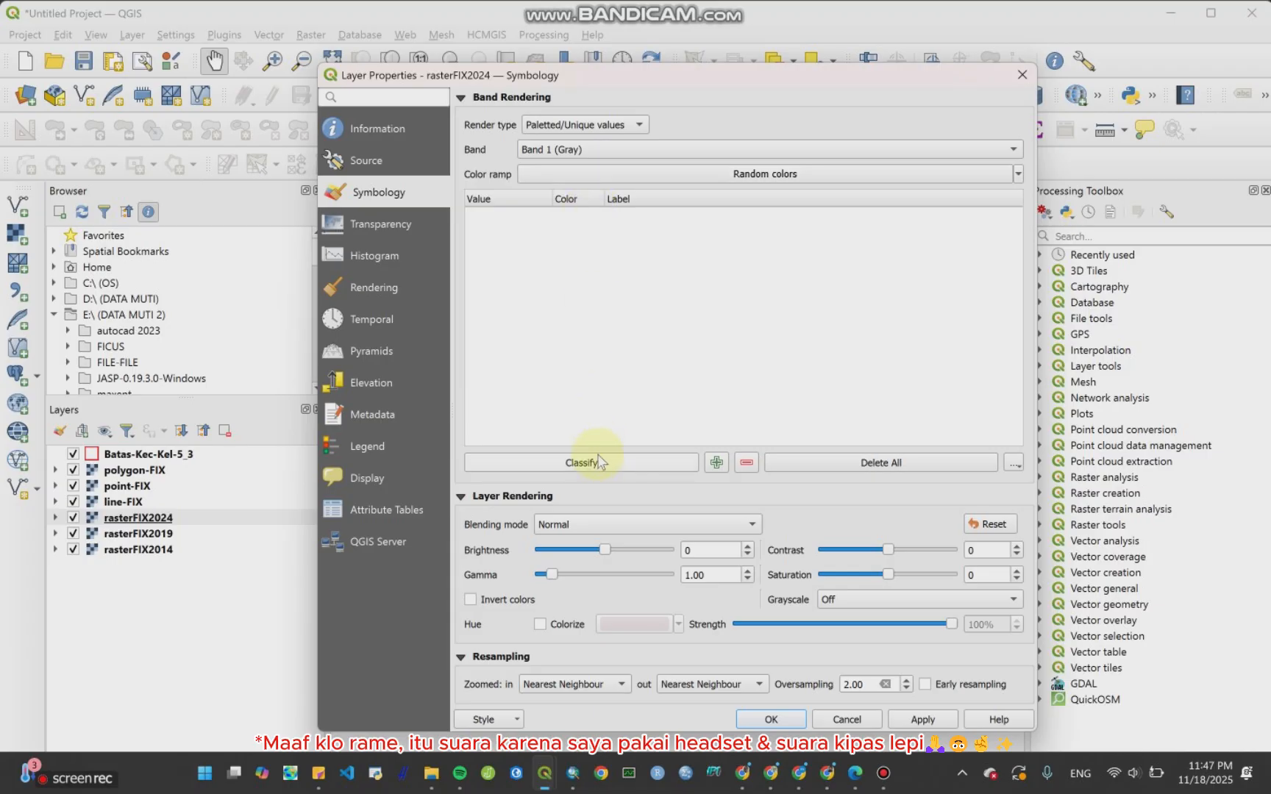
pyautogui.click(598, 461)
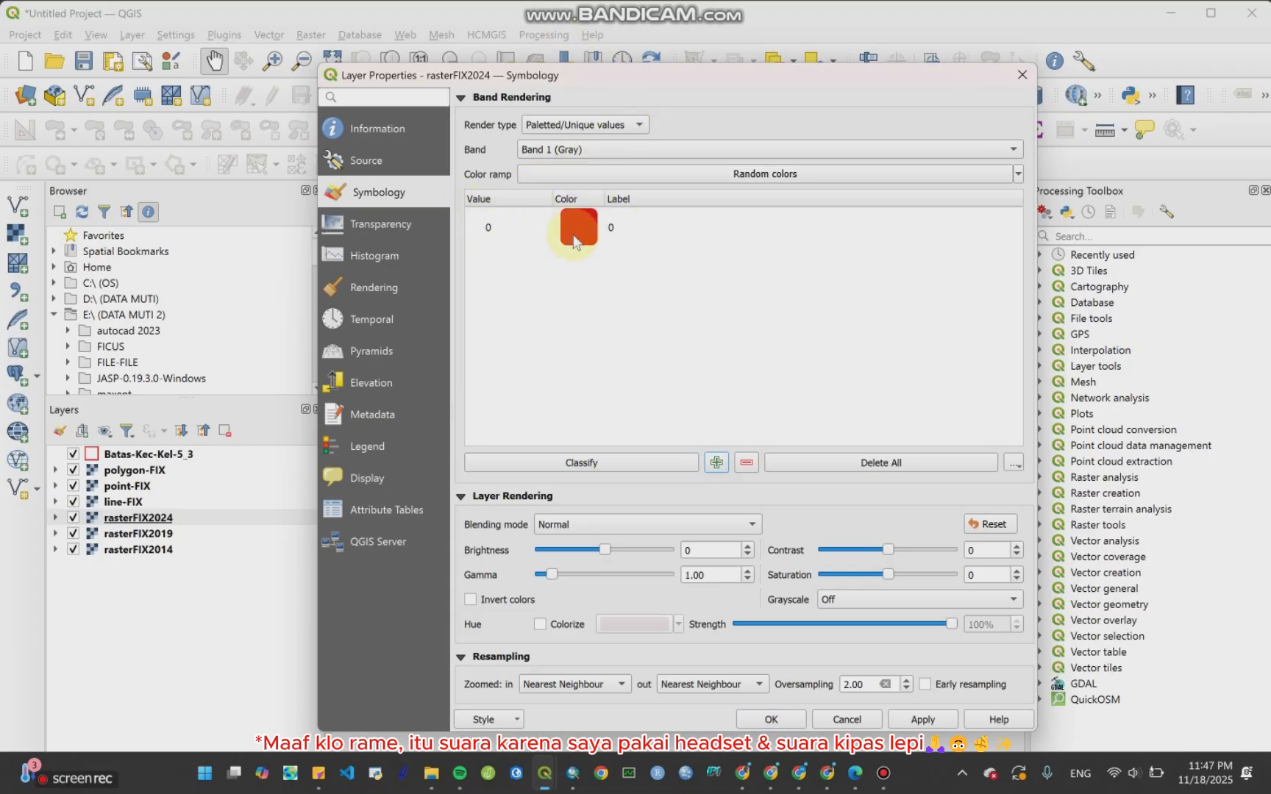
pyautogui.click(1022, 75)
# Step: Classify rasterFIX2019 with Paletted/Unique values symbology in its layer properties, then close without applying
pyautogui.click(136, 534)
pyautogui.rightClick(142, 535)
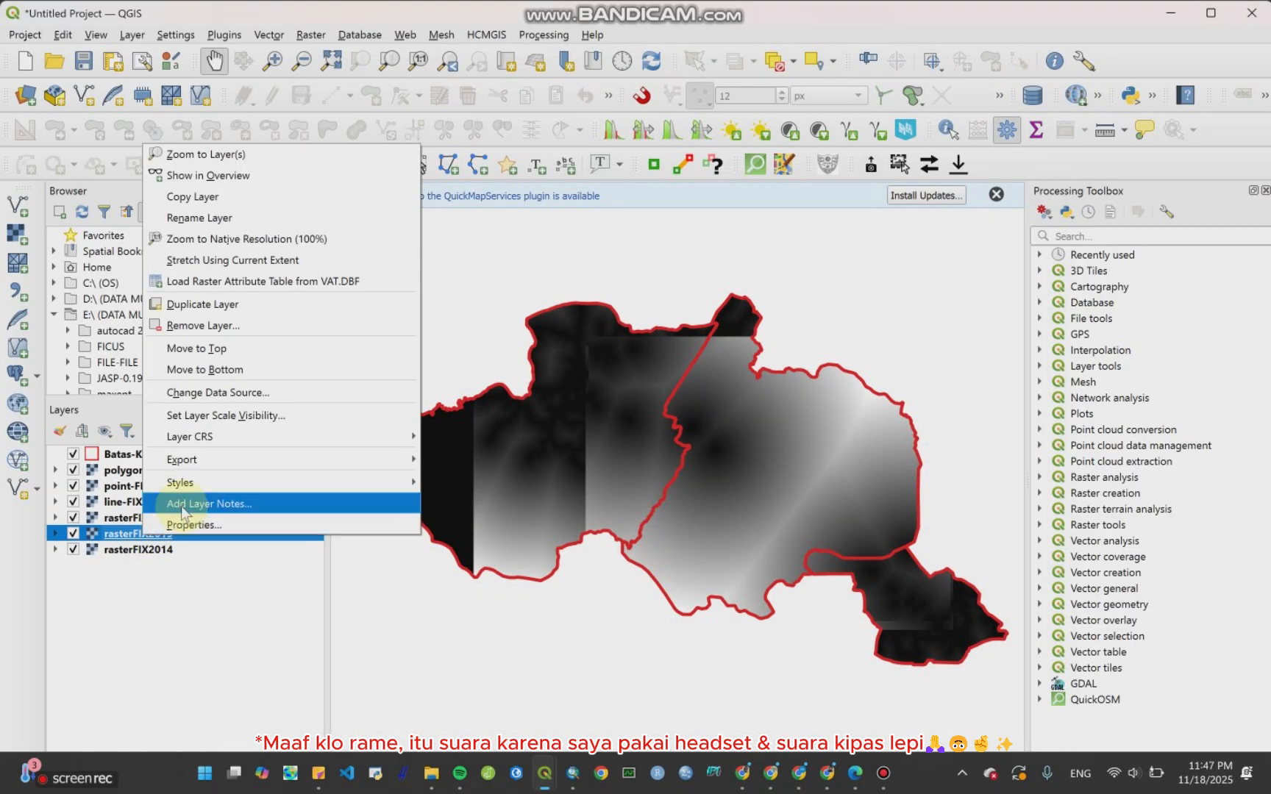
pyautogui.click(184, 525)
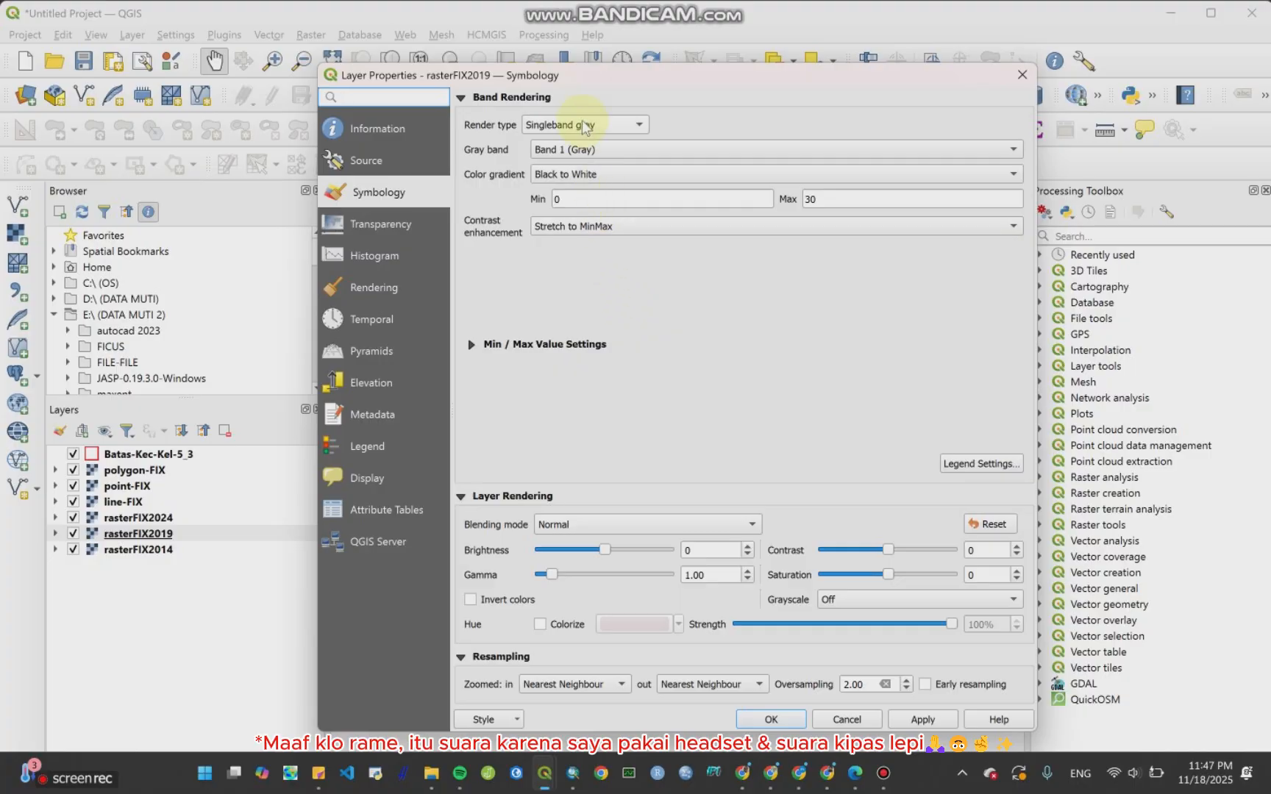
pyautogui.click(586, 124)
pyautogui.click(584, 110)
pyautogui.click(580, 458)
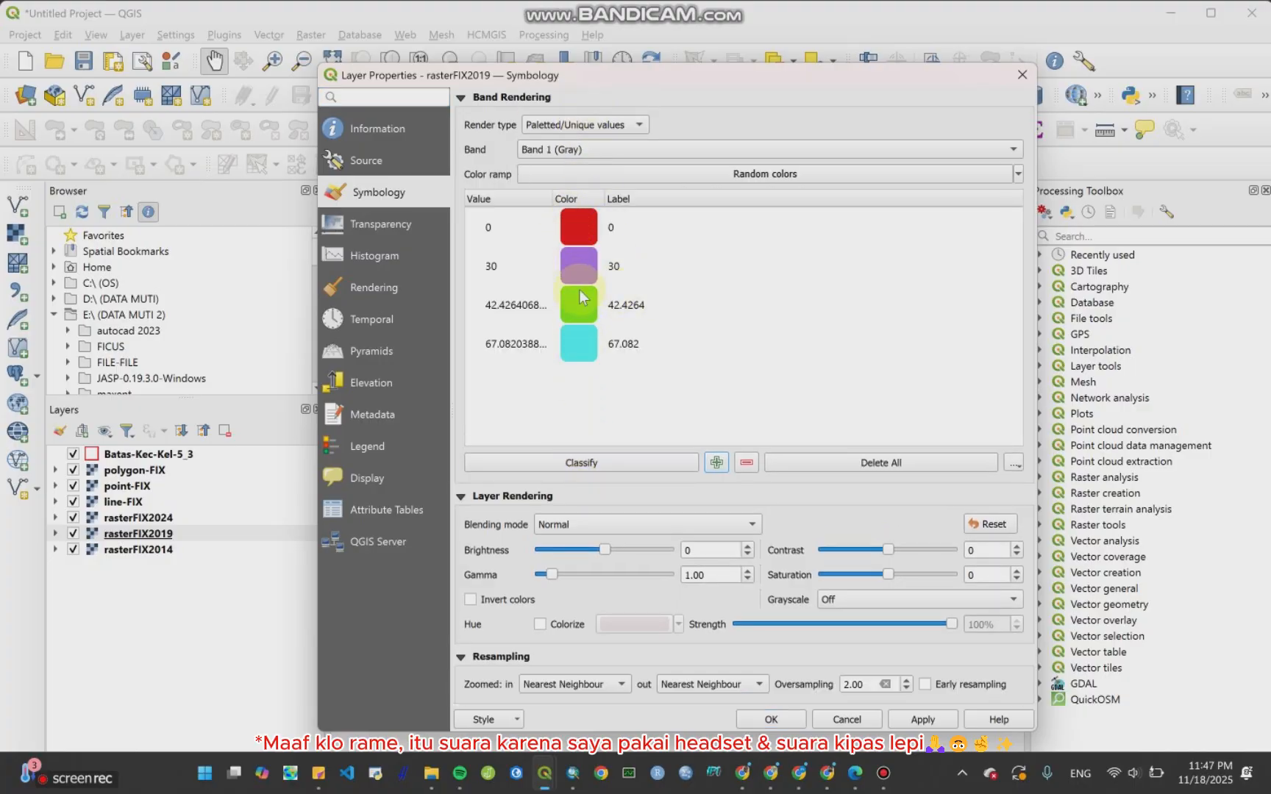
pyautogui.click(1023, 74)
# Step: Classify rasterFIX2014 with Paletted/Unique values symbology in its layer properties, then close without applying
pyautogui.click(211, 549)
pyautogui.rightClick(211, 548)
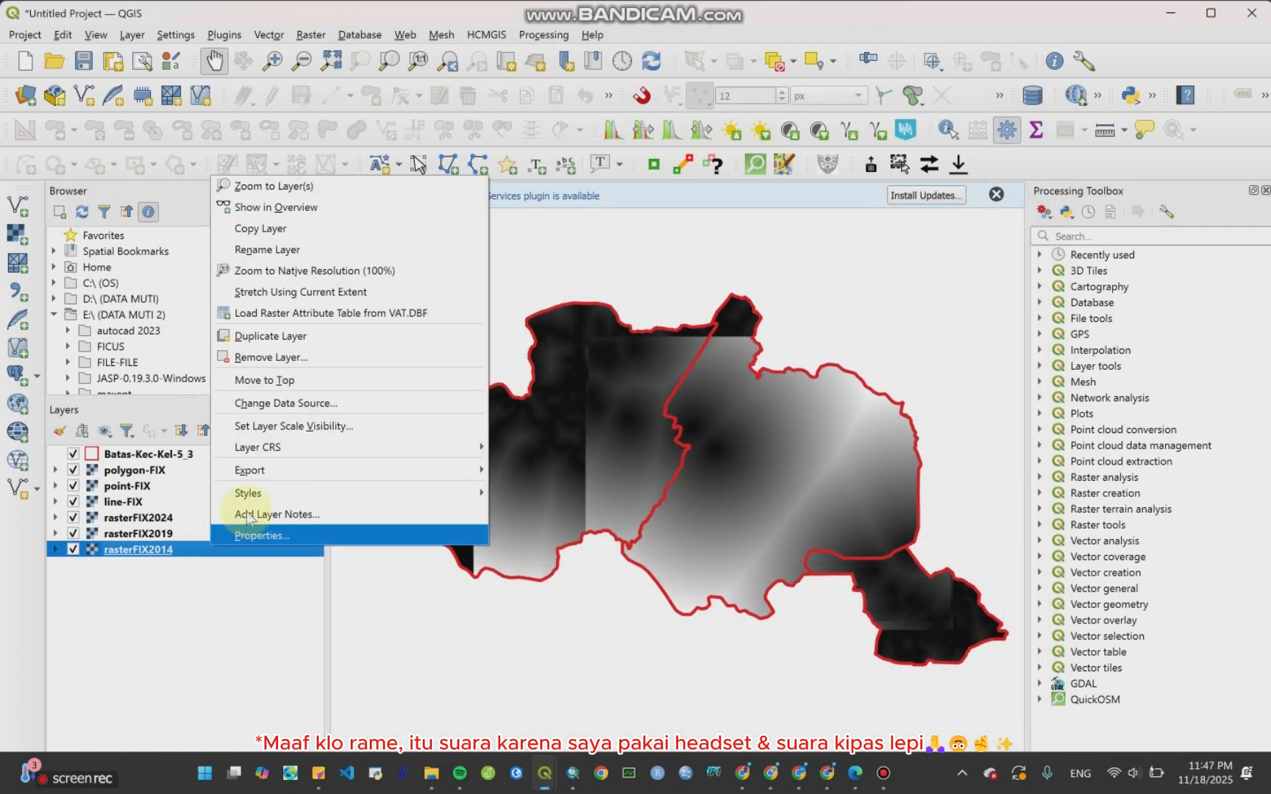
pyautogui.click(304, 536)
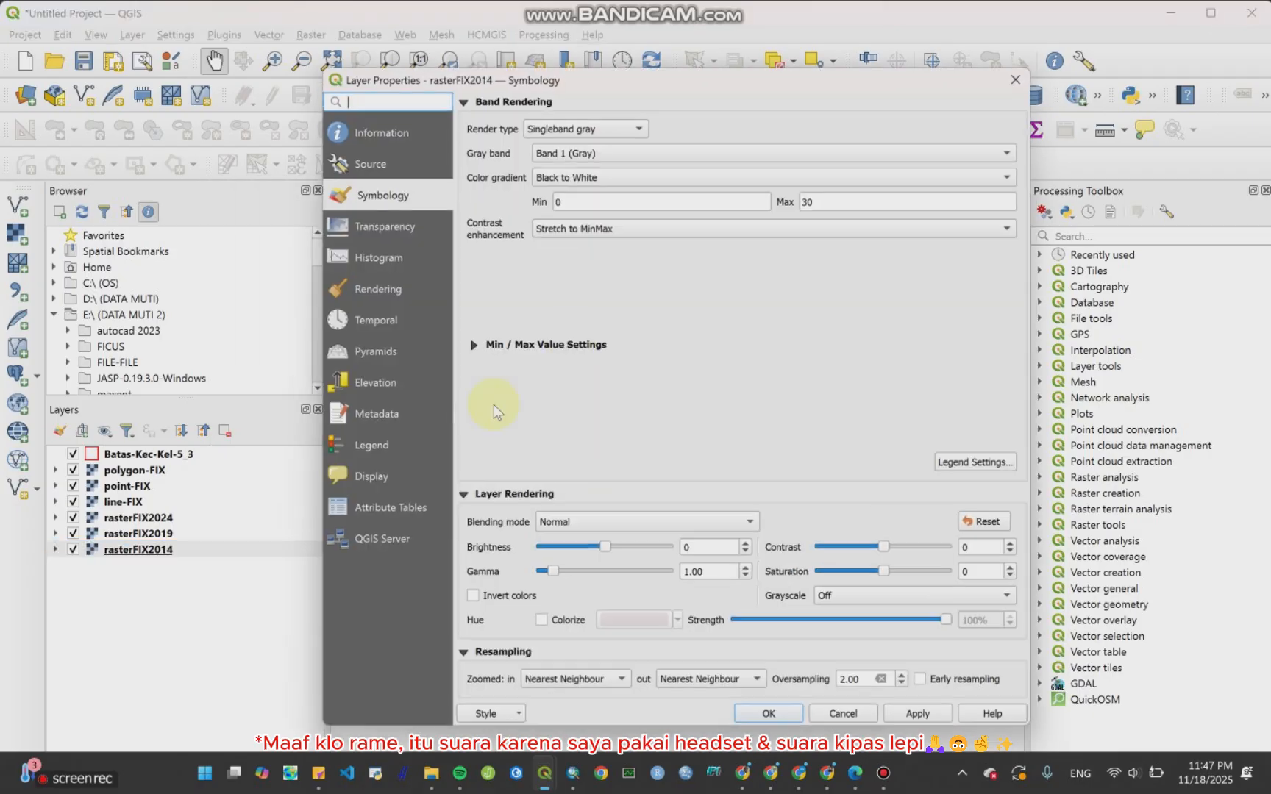
pyautogui.click(621, 126)
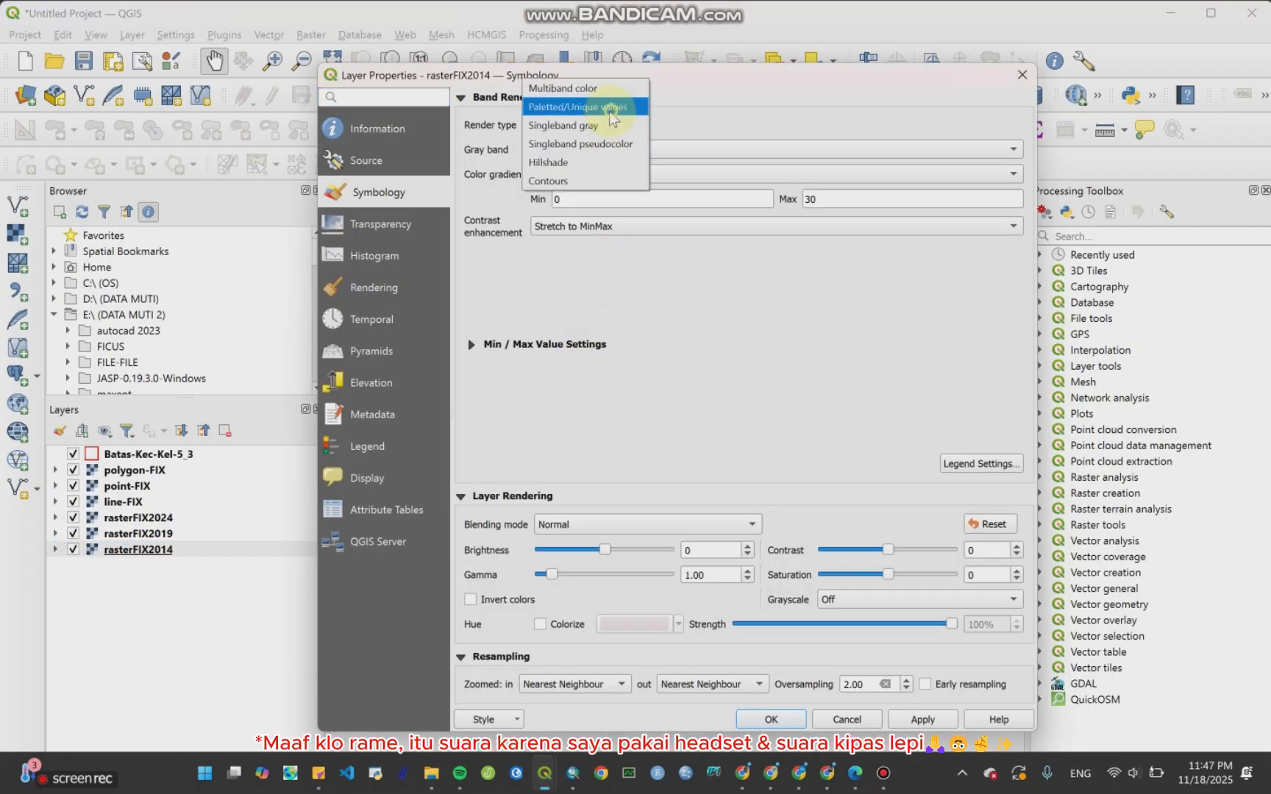
pyautogui.click(613, 105)
pyautogui.click(523, 459)
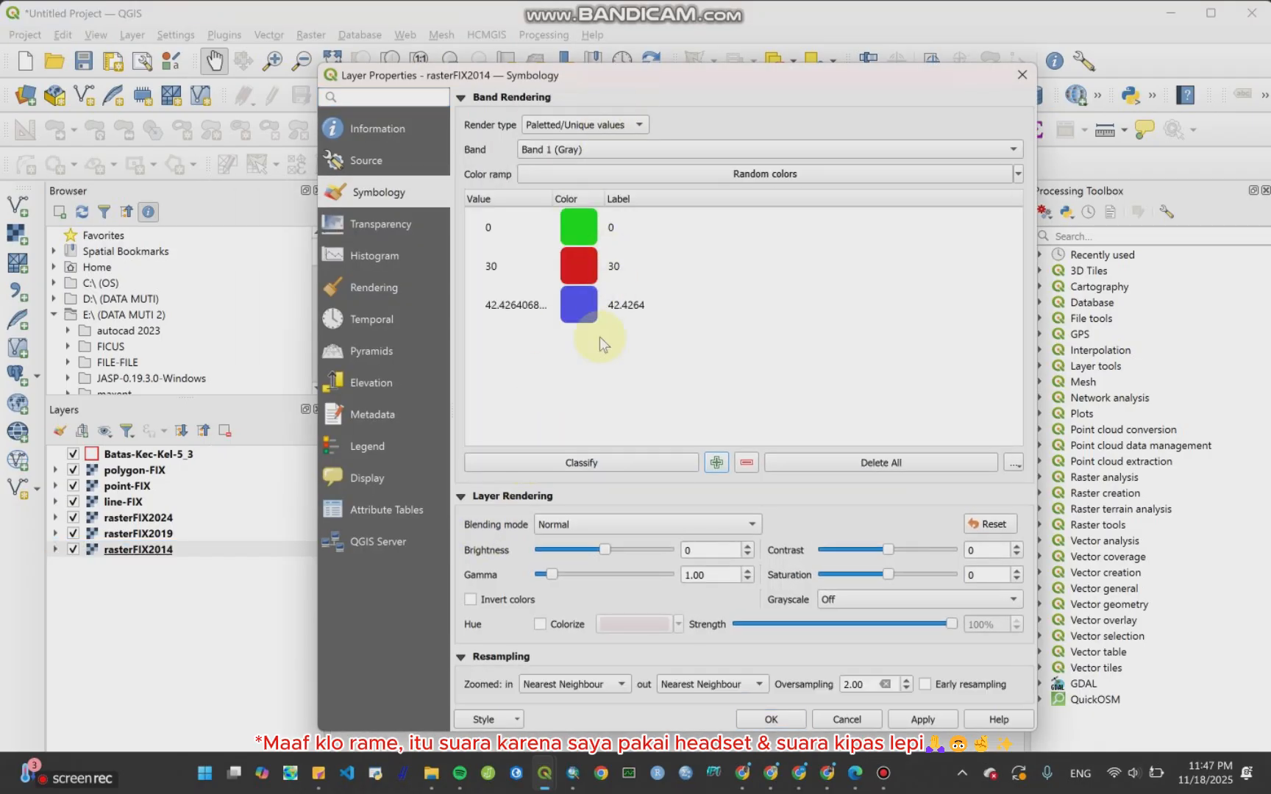
pyautogui.click(1022, 76)
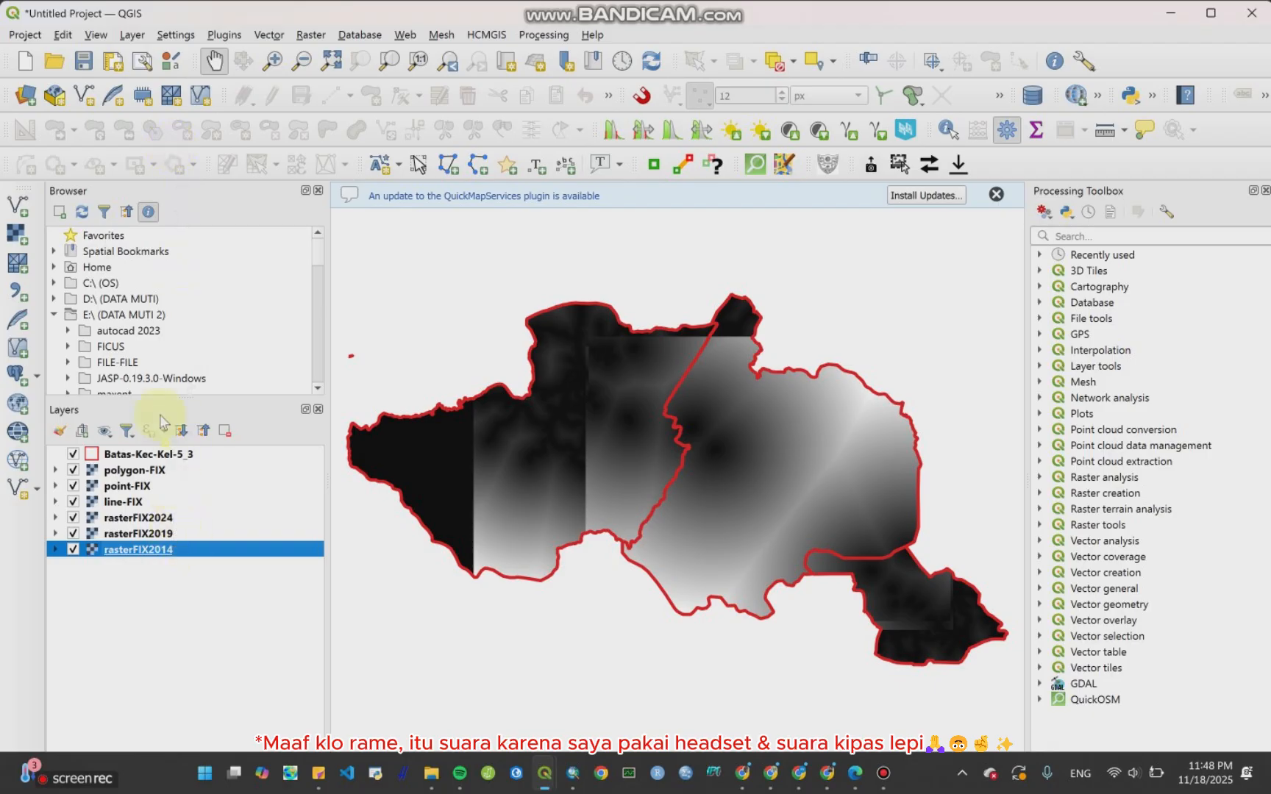
# Step: Add the citra2014, citra2019 and citra2024 shapefiles from the CA in QGIS folder as vector layers
pyautogui.click(132, 34)
pyautogui.moveTo(159, 98)
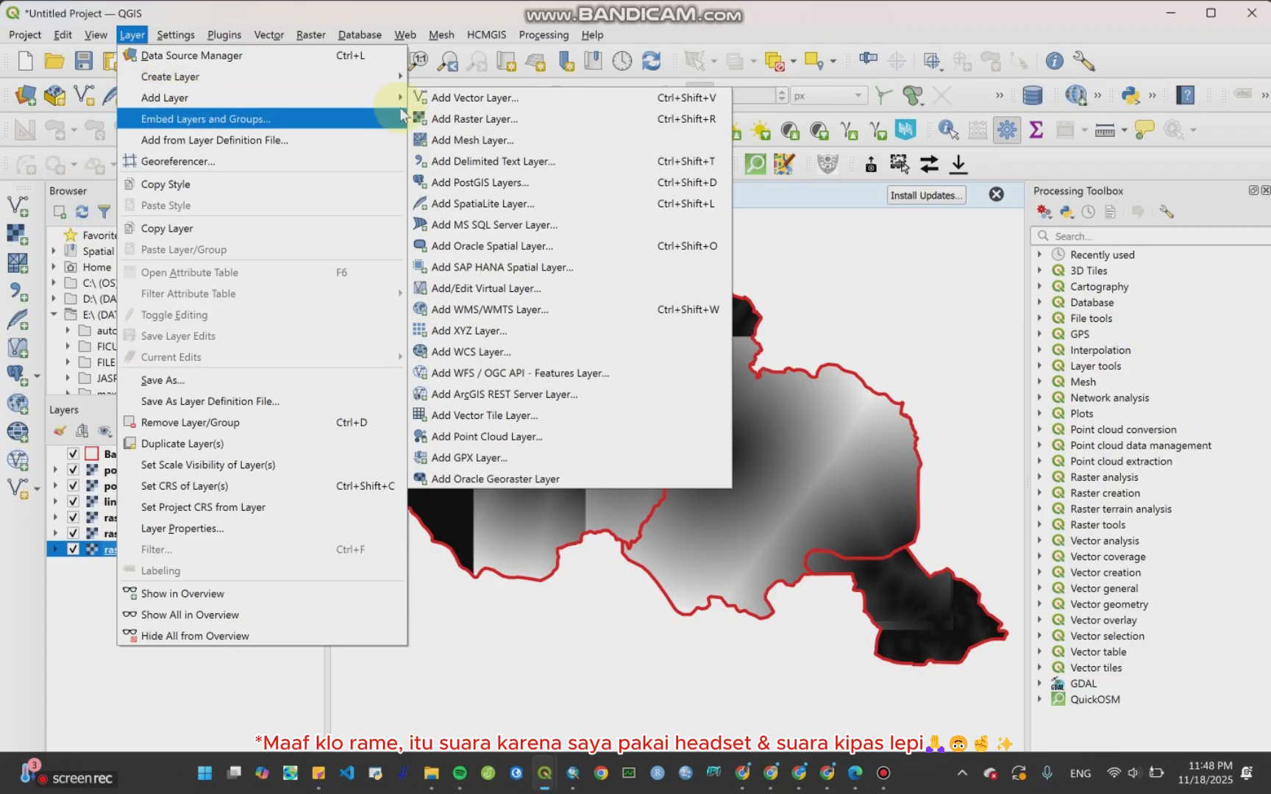
pyautogui.click(425, 100)
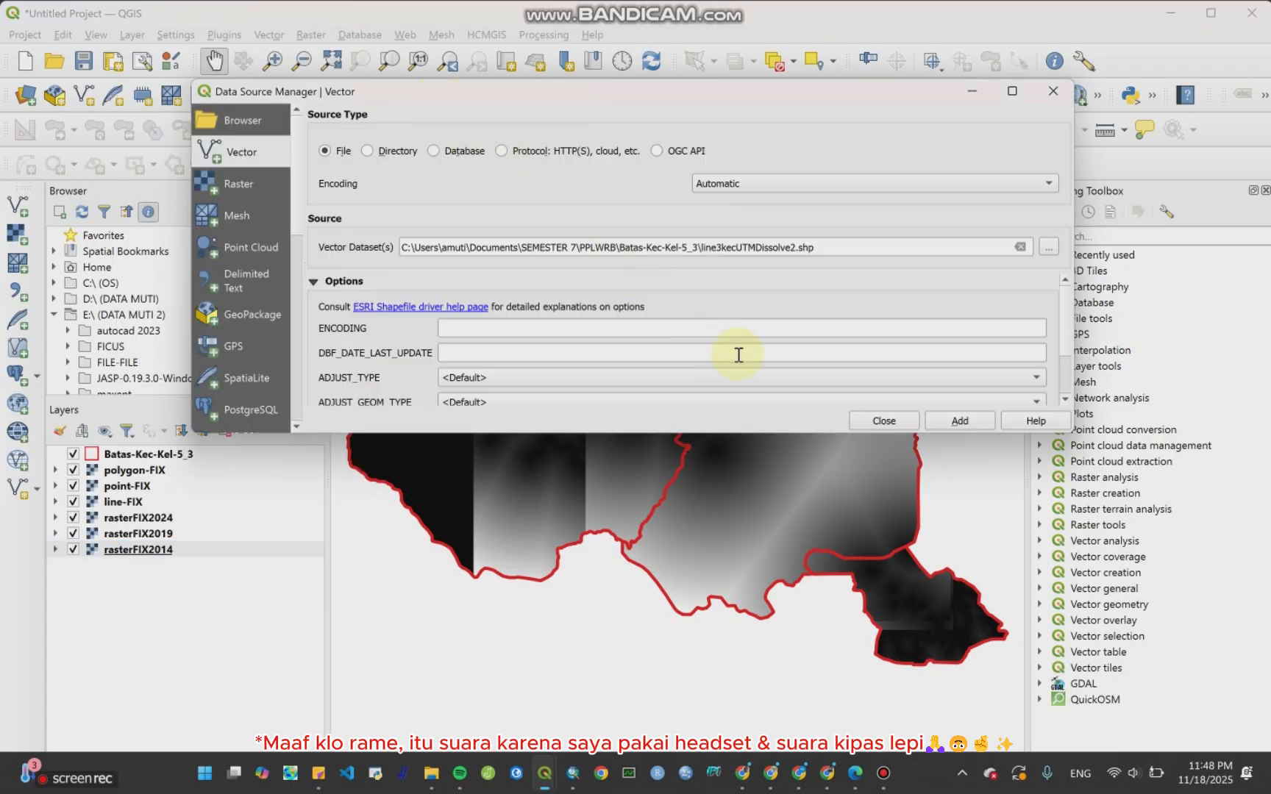
pyautogui.click(1048, 248)
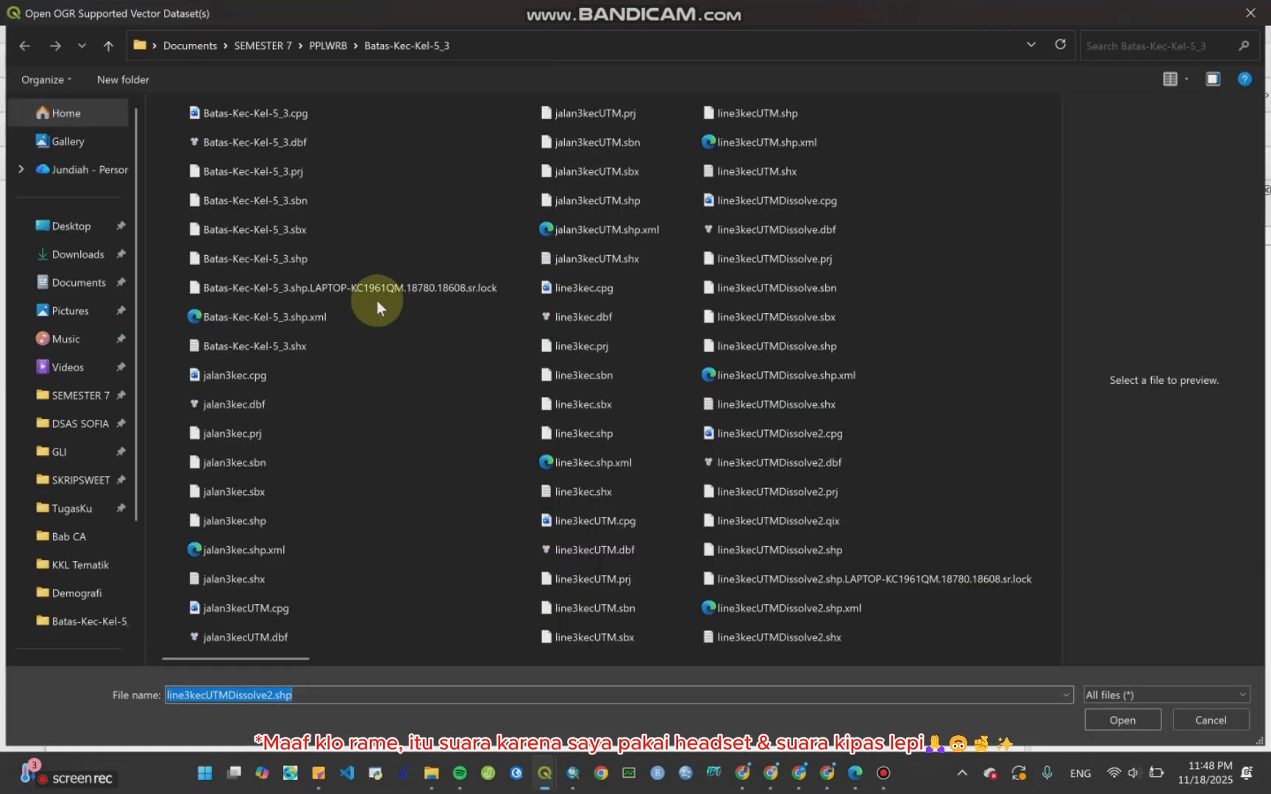
pyautogui.hscroll(2, 790, 459)
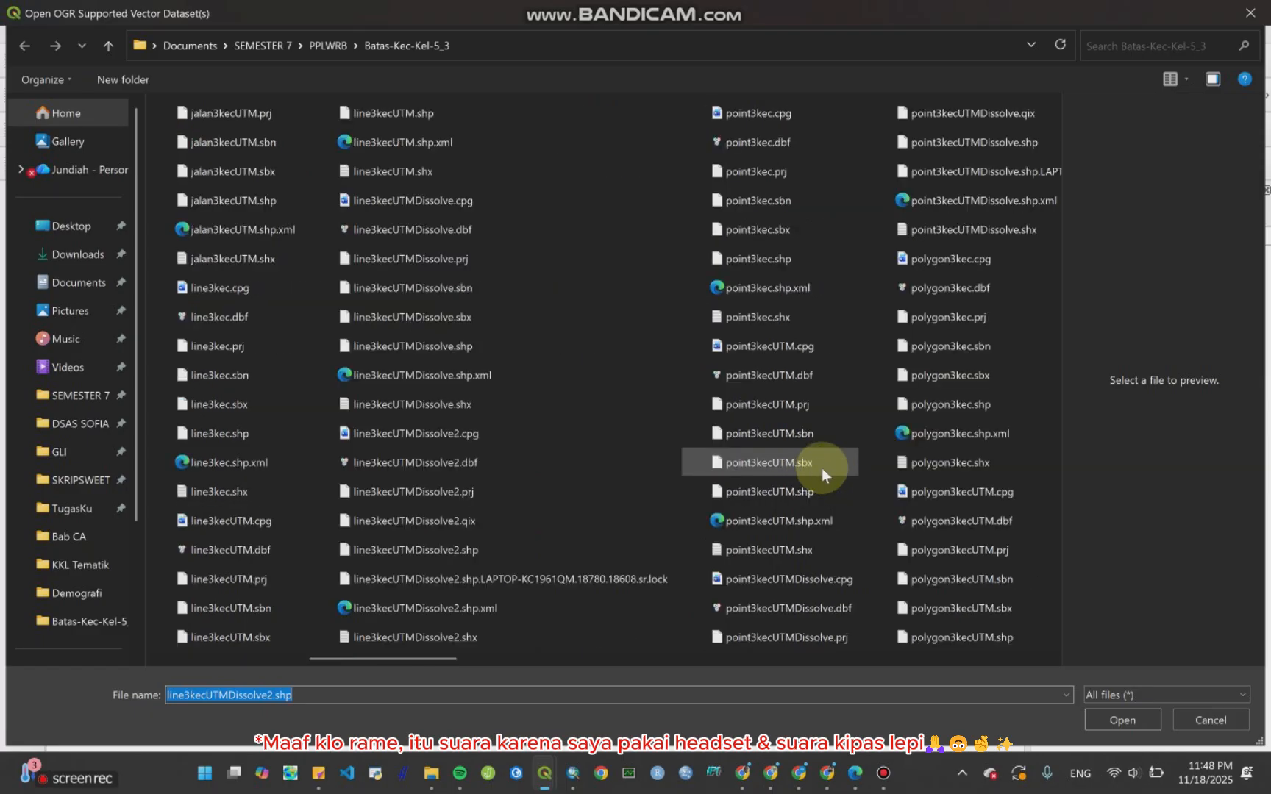
pyautogui.hscroll(1, 827, 470)
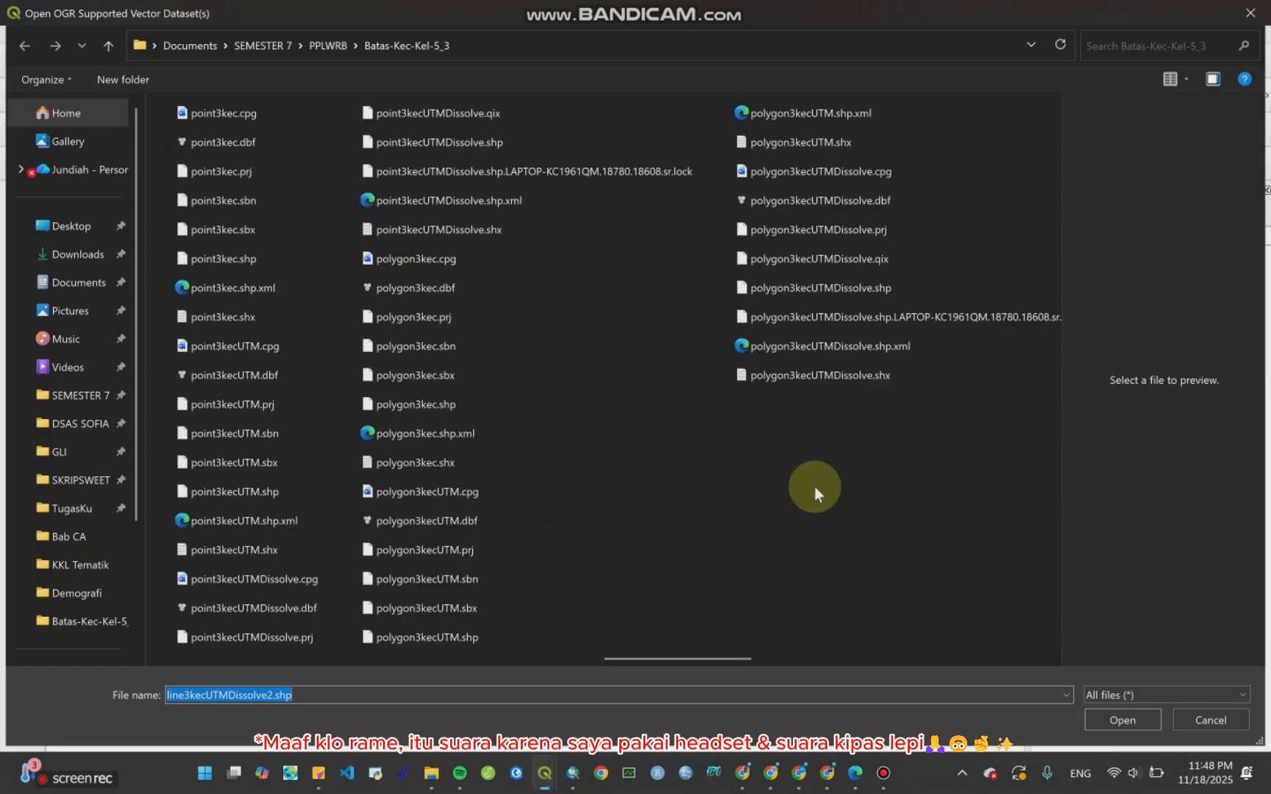
pyautogui.hscroll(-3, 814, 487)
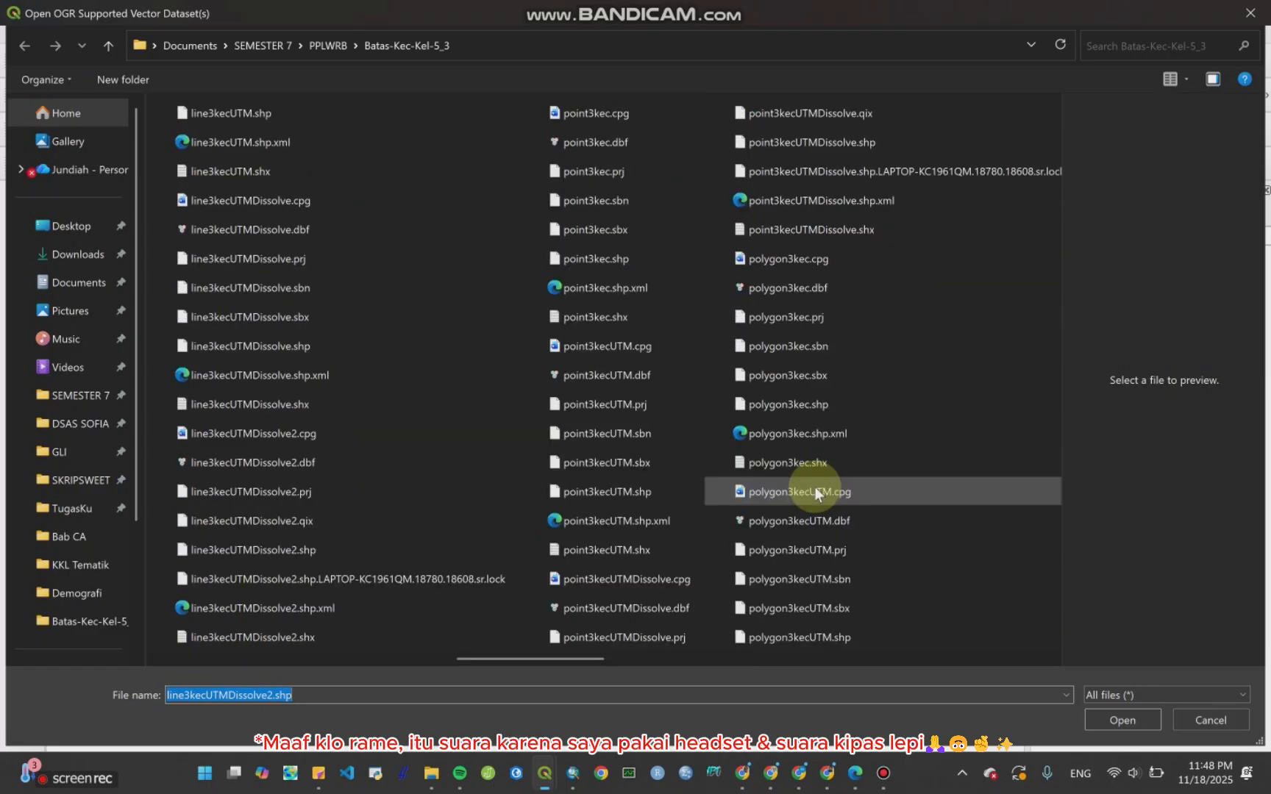
pyautogui.click(114, 46)
pyautogui.doubleClick(264, 228)
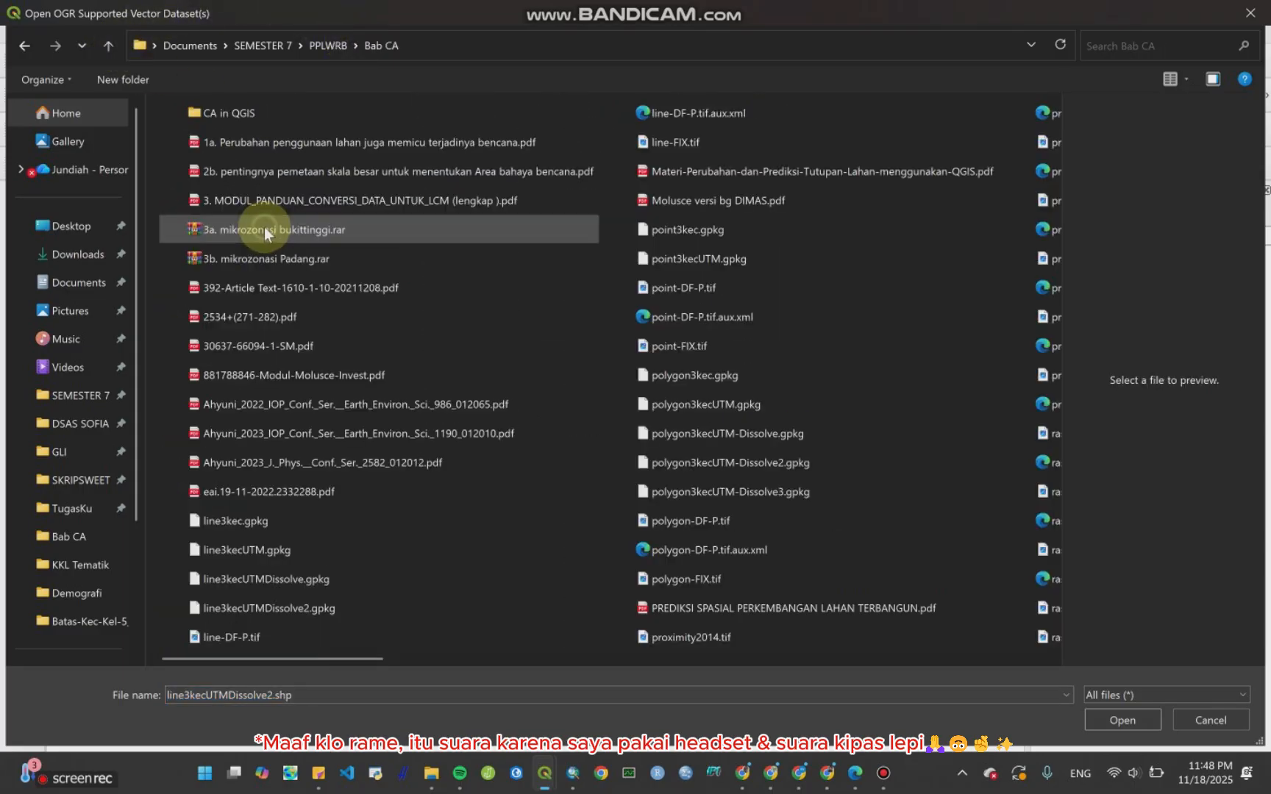
pyautogui.doubleClick(280, 112)
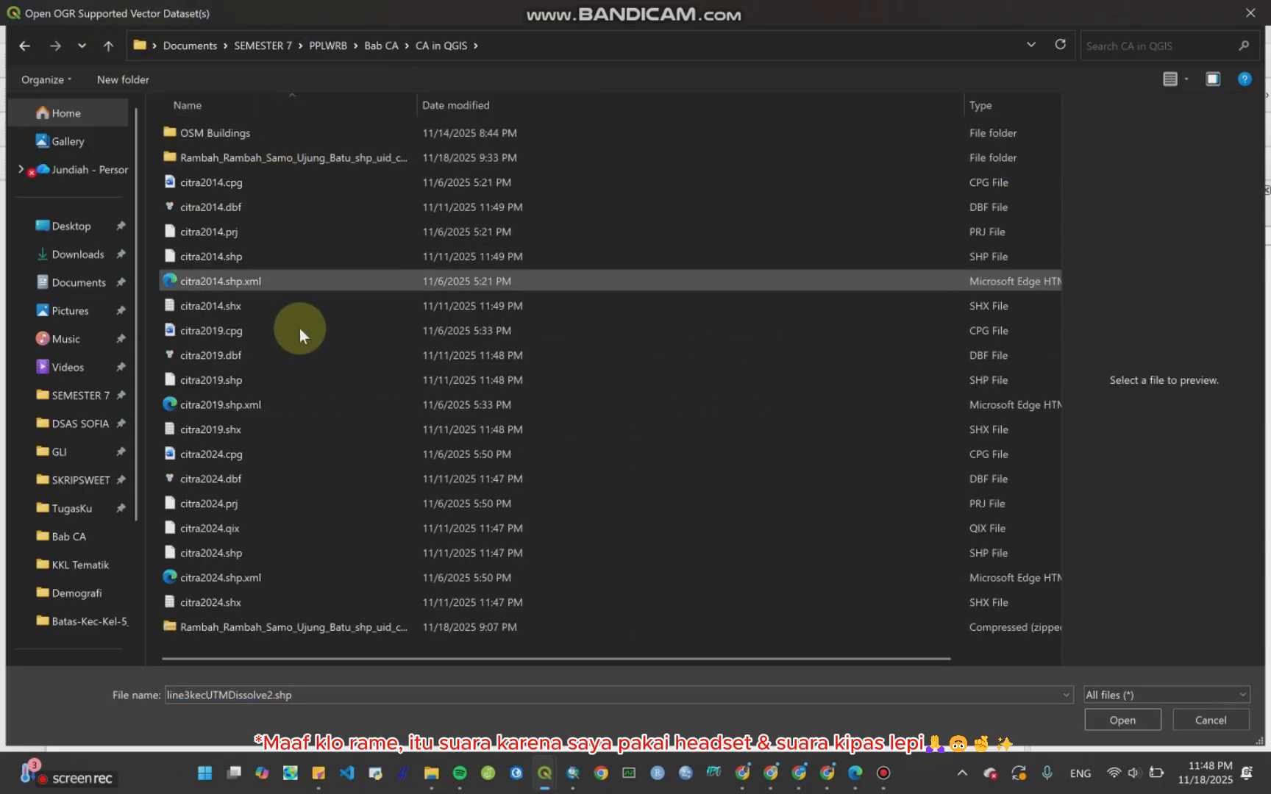
pyautogui.click(283, 255)
pyautogui.keyDown('ctrl'); pyautogui.click(289, 374); pyautogui.keyUp('ctrl')
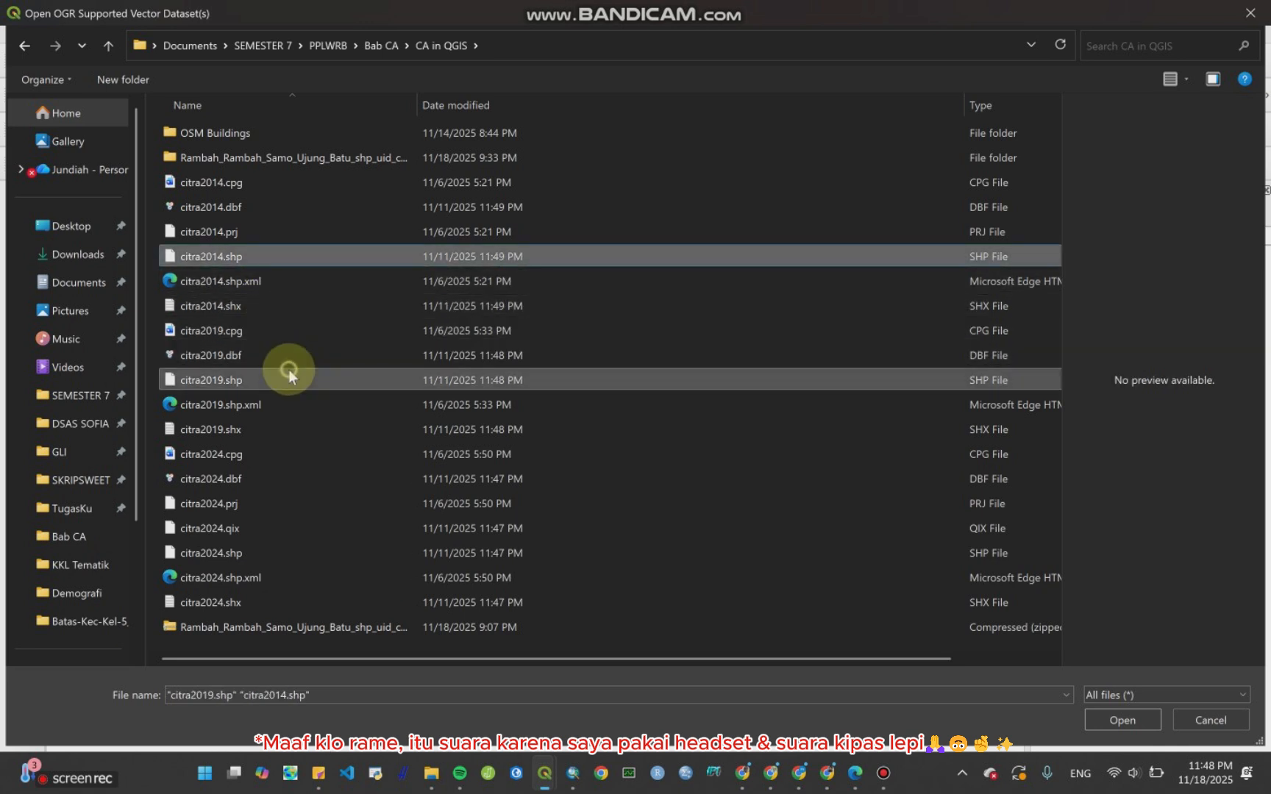
pyautogui.keyDown('ctrl'); pyautogui.click(311, 556); pyautogui.keyUp('ctrl')
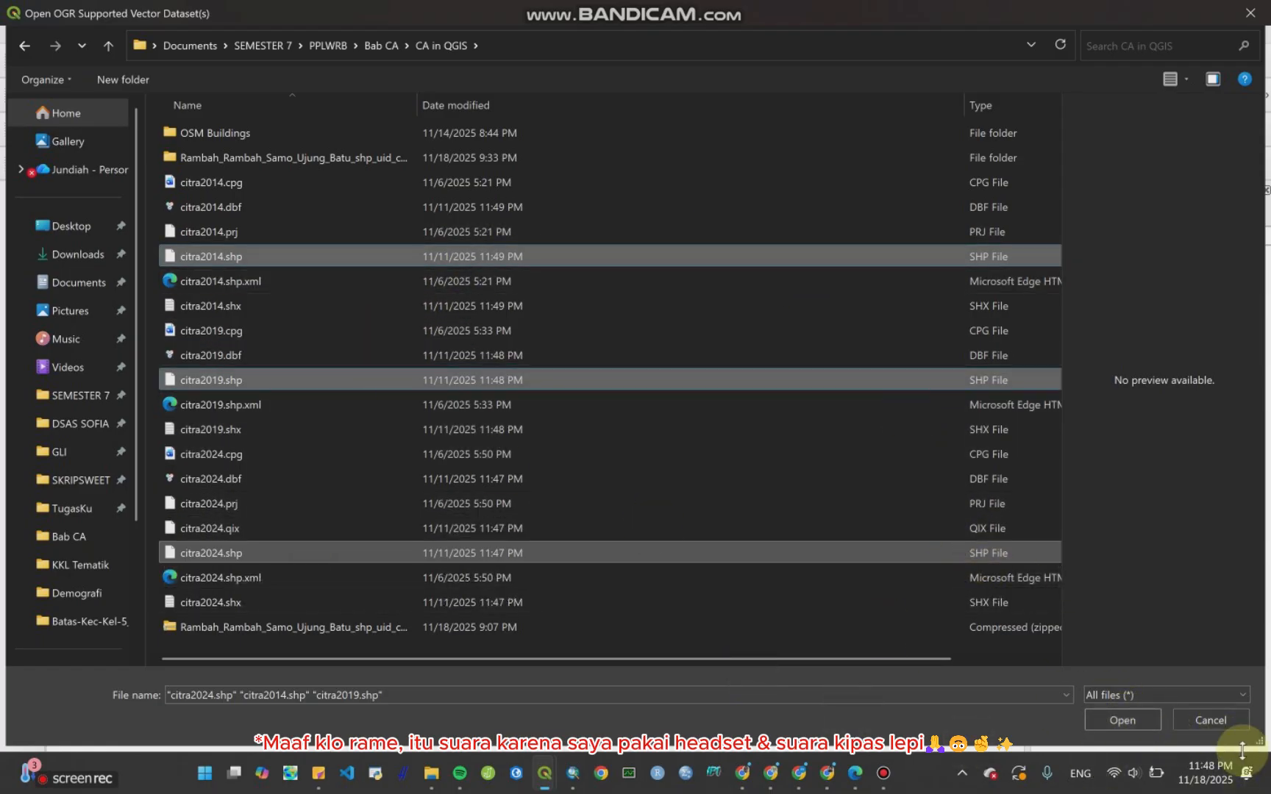
pyautogui.click(1142, 720)
pyautogui.click(961, 421)
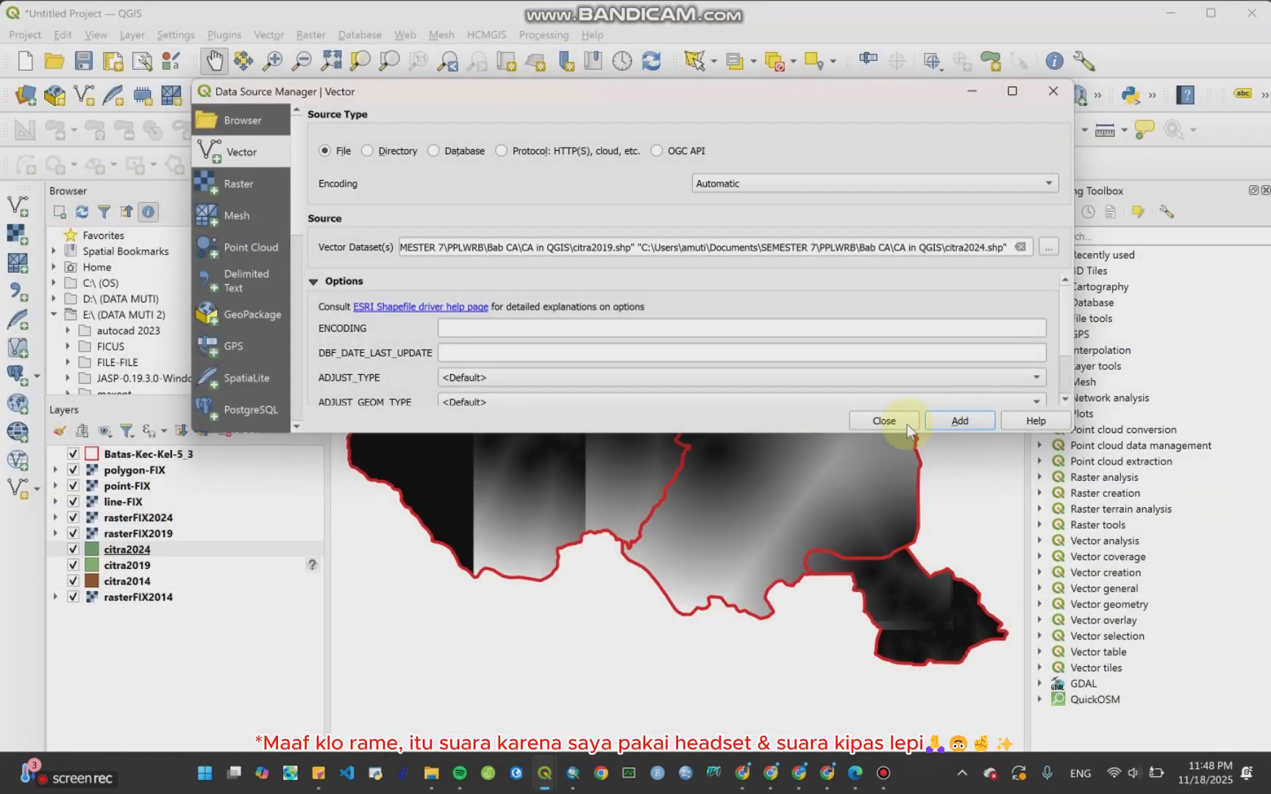
pyautogui.click(885, 420)
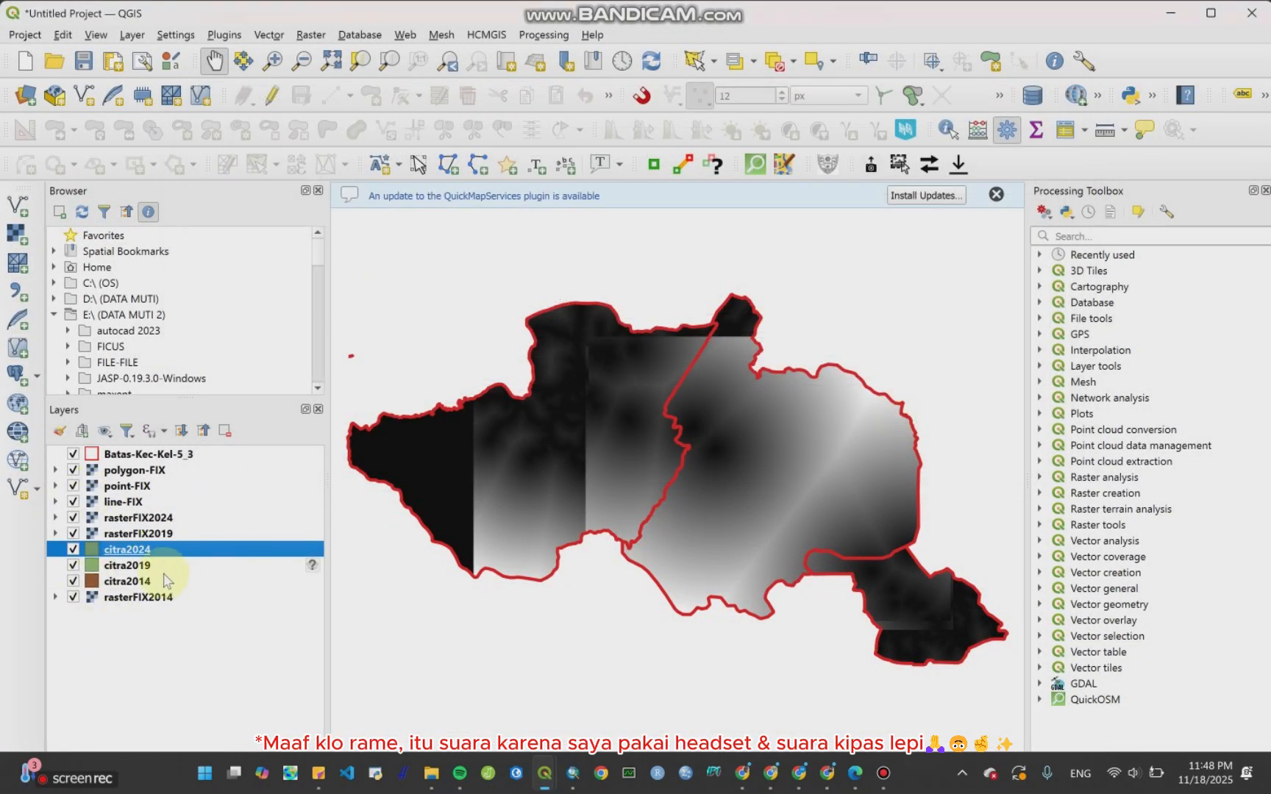
# Step: Inspect the attribute tables of the citra2024, citra2019 and citra2014 layers
pyautogui.rightClick(151, 549)
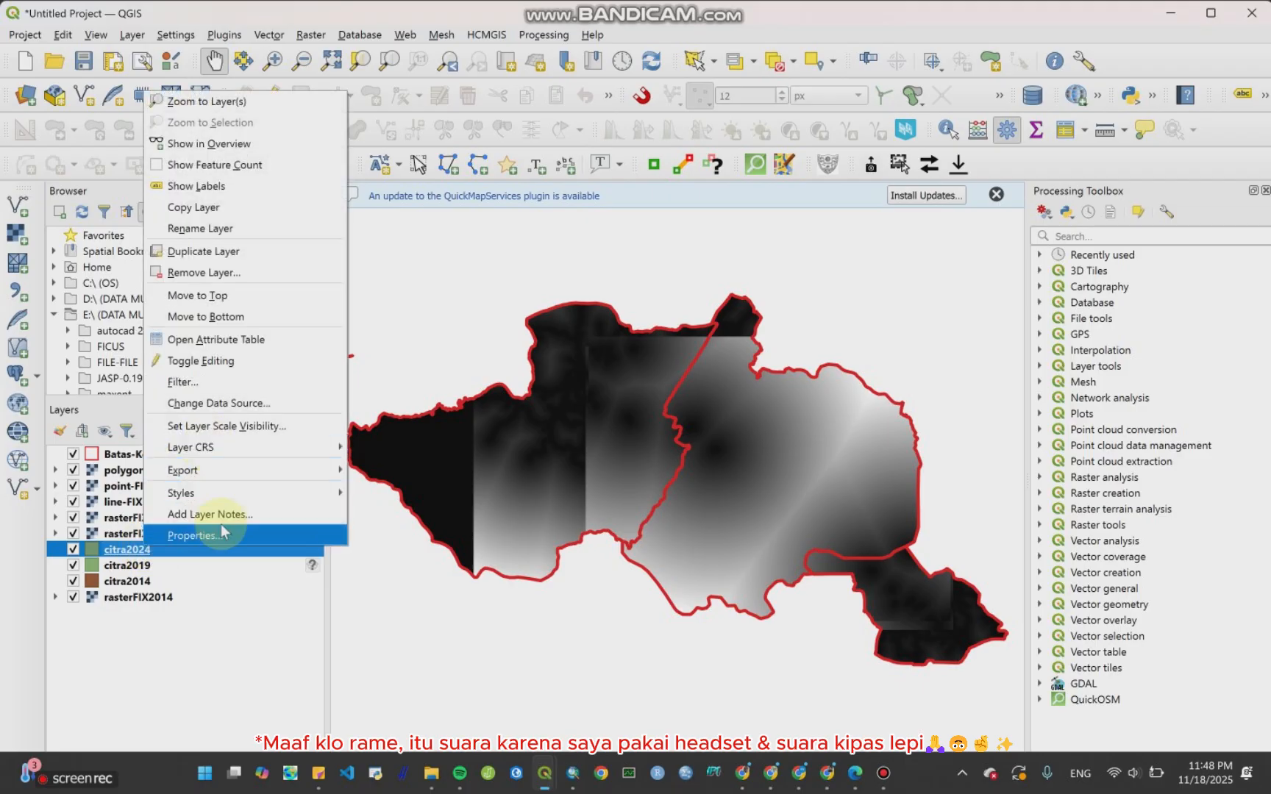
pyautogui.click(253, 339)
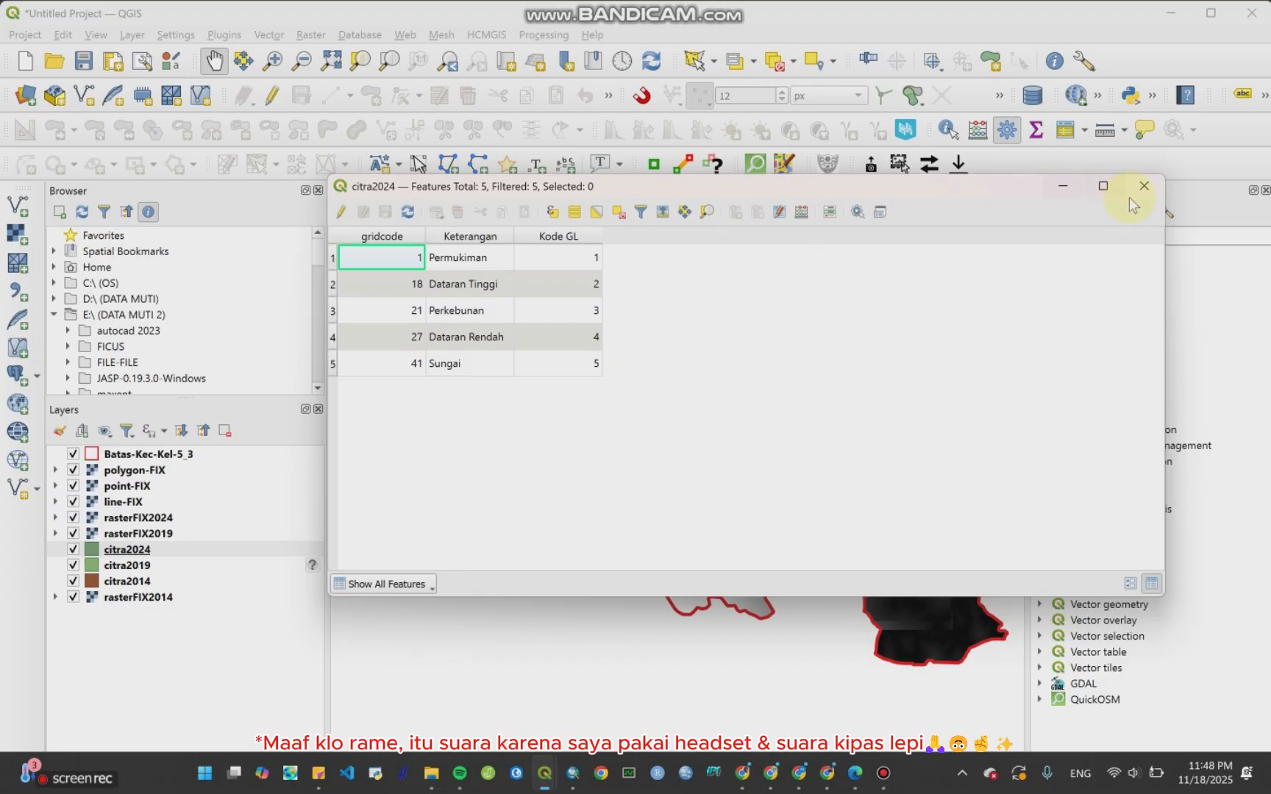
pyautogui.click(1145, 187)
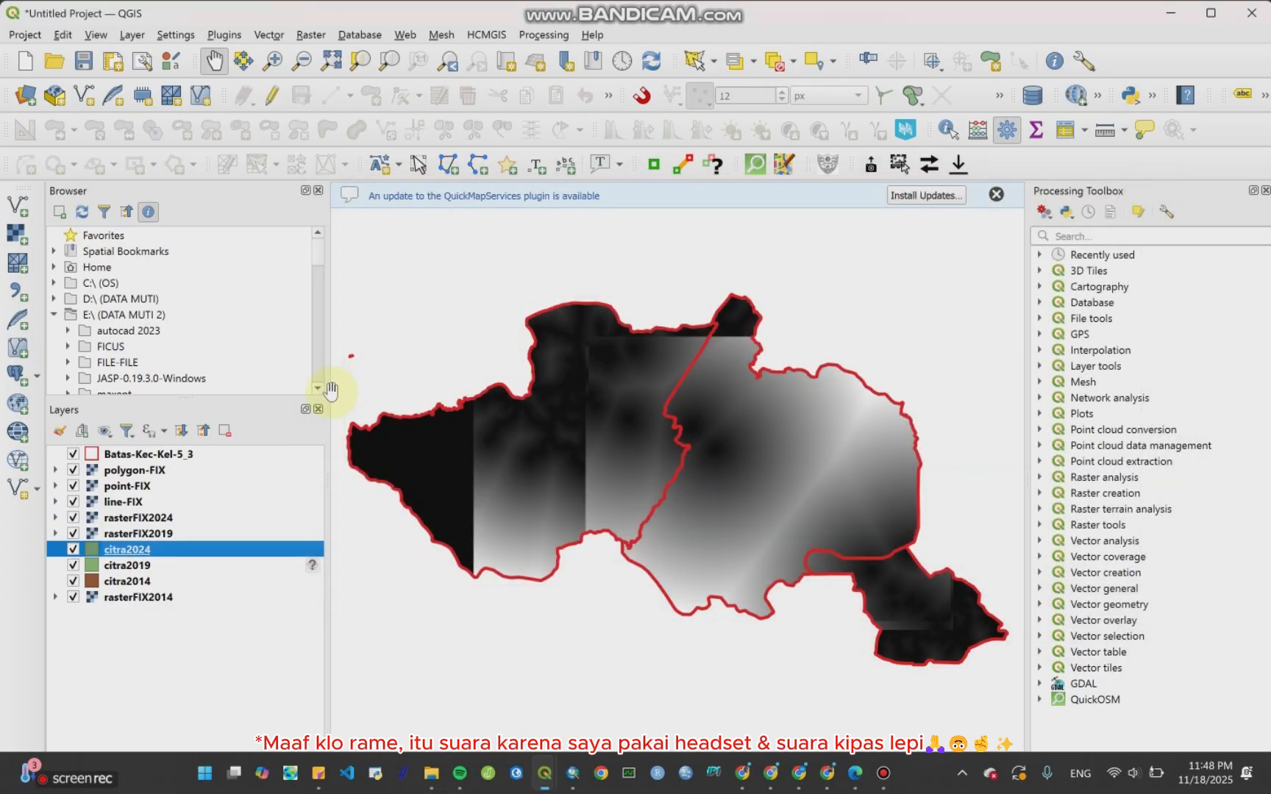
pyautogui.click(131, 565)
pyautogui.rightClick(136, 572)
pyautogui.click(221, 360)
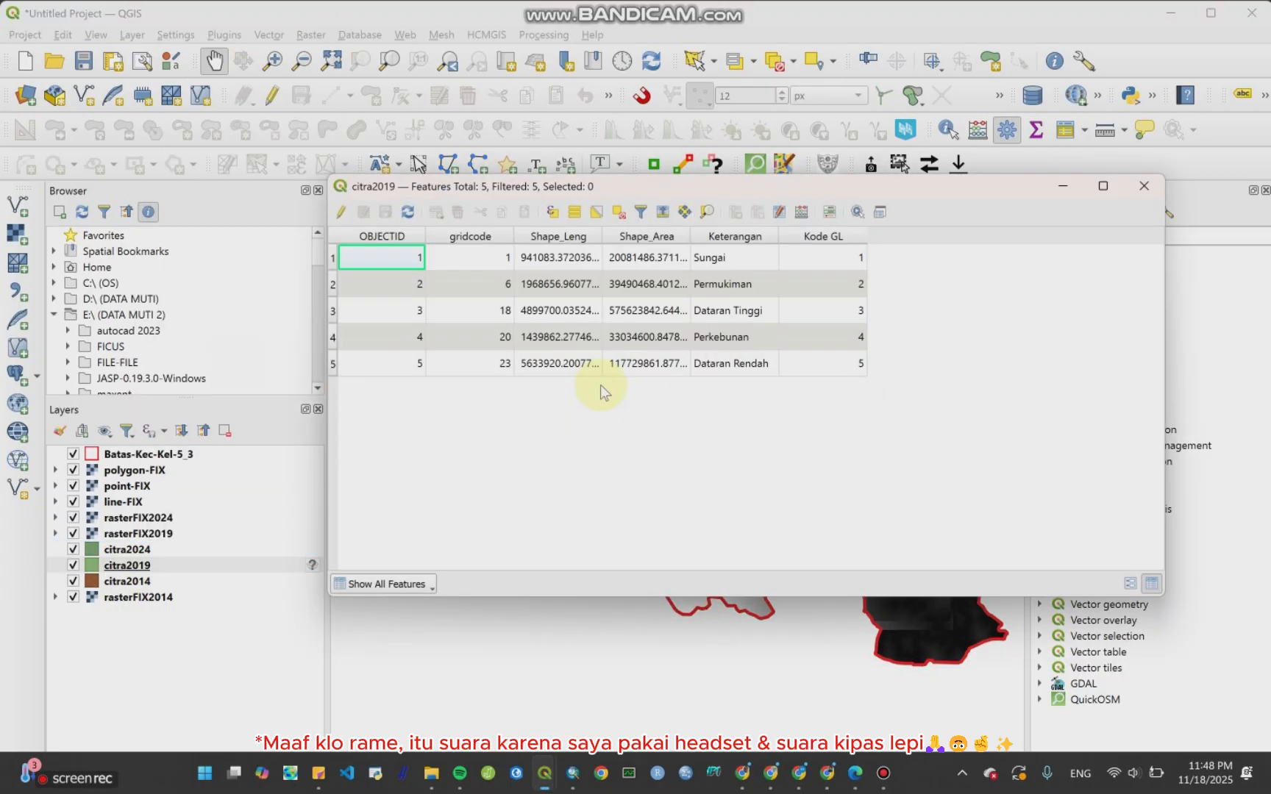
pyautogui.click(1142, 188)
pyautogui.click(140, 551)
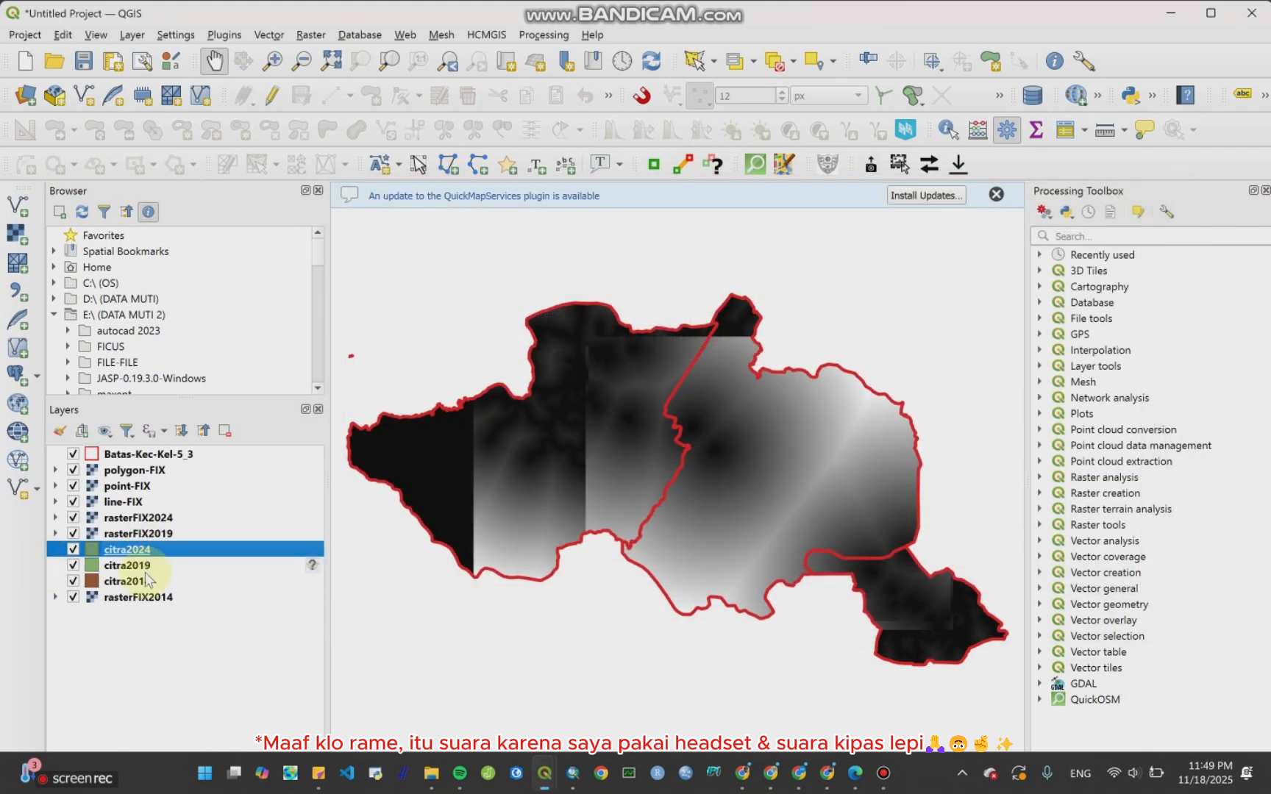
pyautogui.click(140, 583)
pyautogui.rightClick(141, 586)
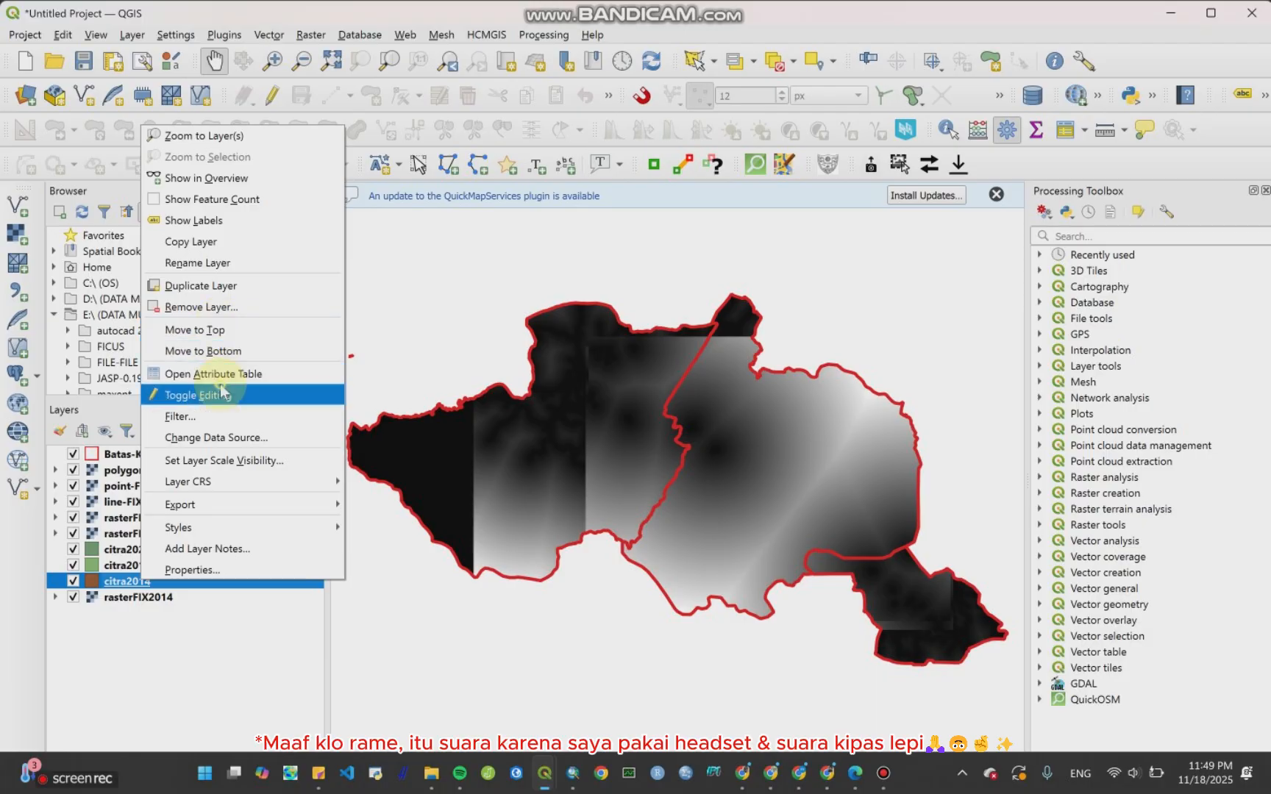
pyautogui.click(228, 381)
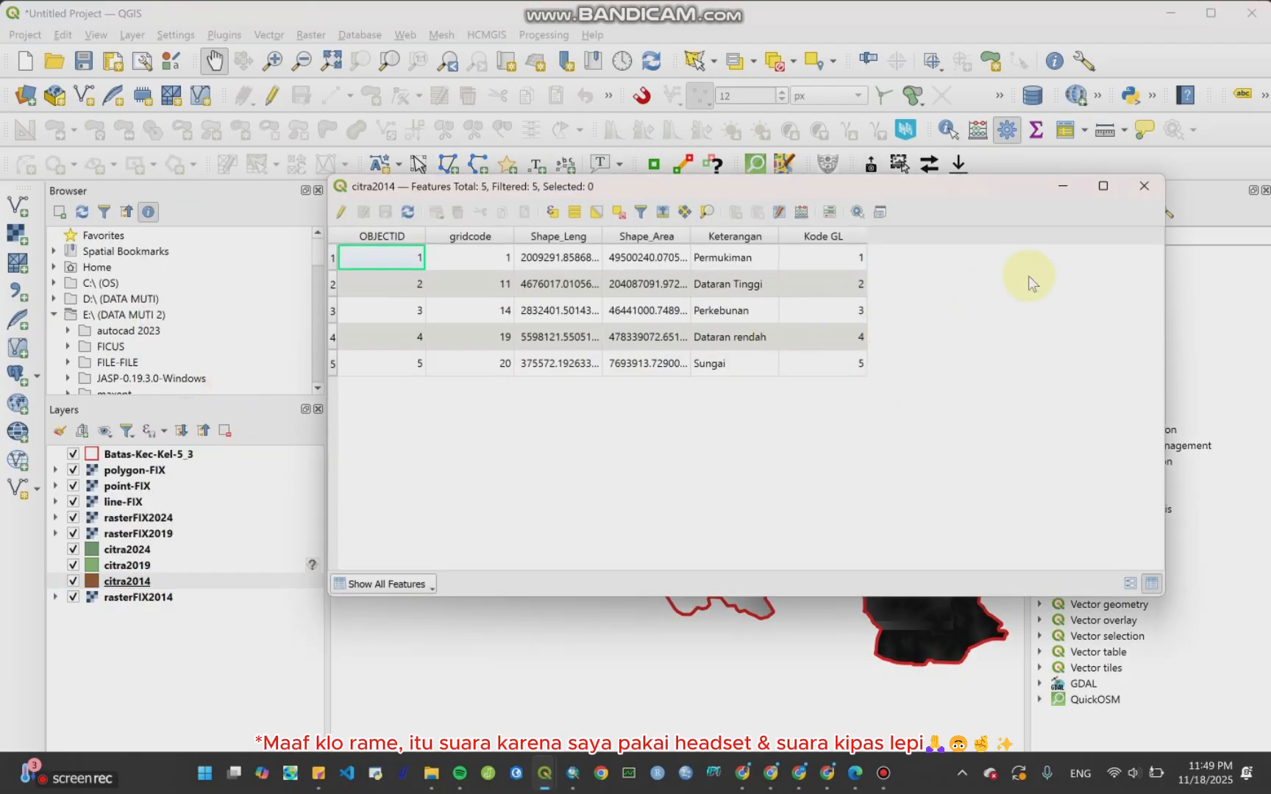
pyautogui.click(1144, 186)
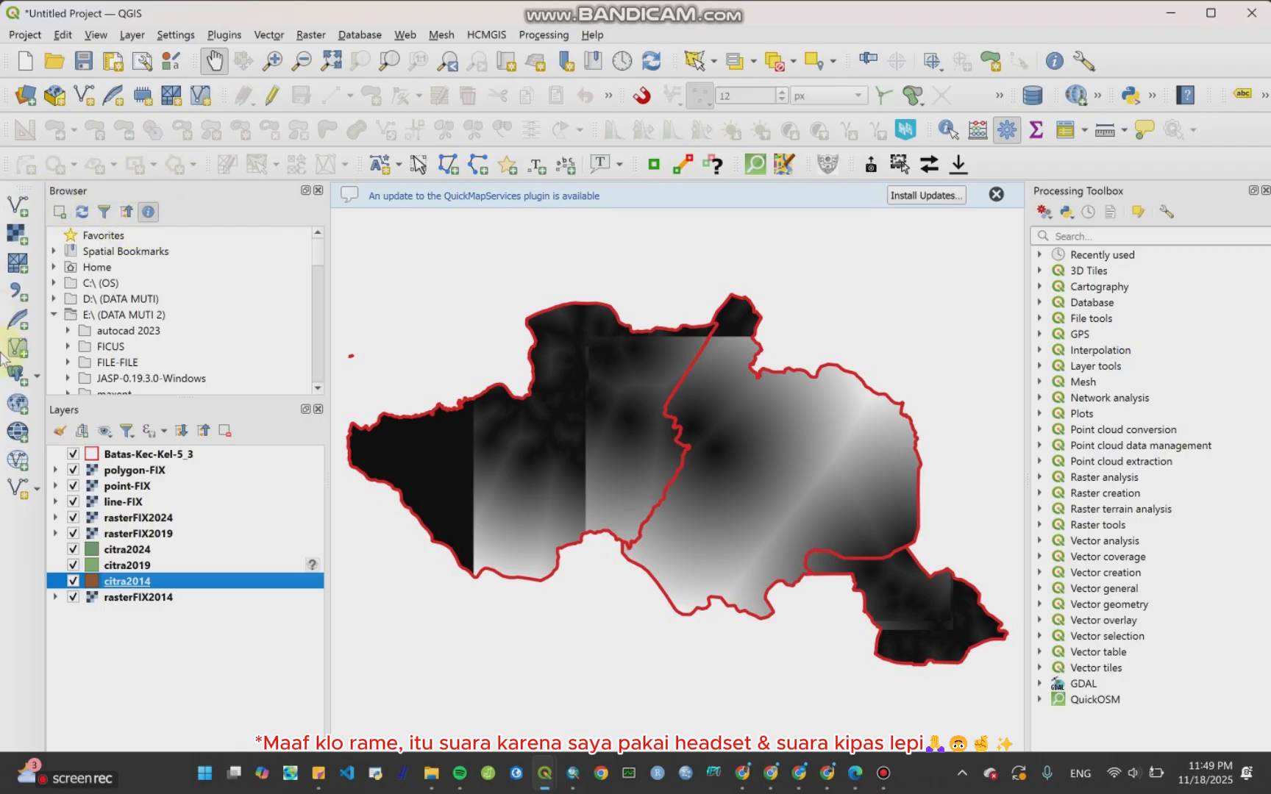
# Step: Move rasterFIX2014 up in the layer list, above the citra layers
pyautogui.moveTo(176, 597); pyautogui.dragTo(187, 562)
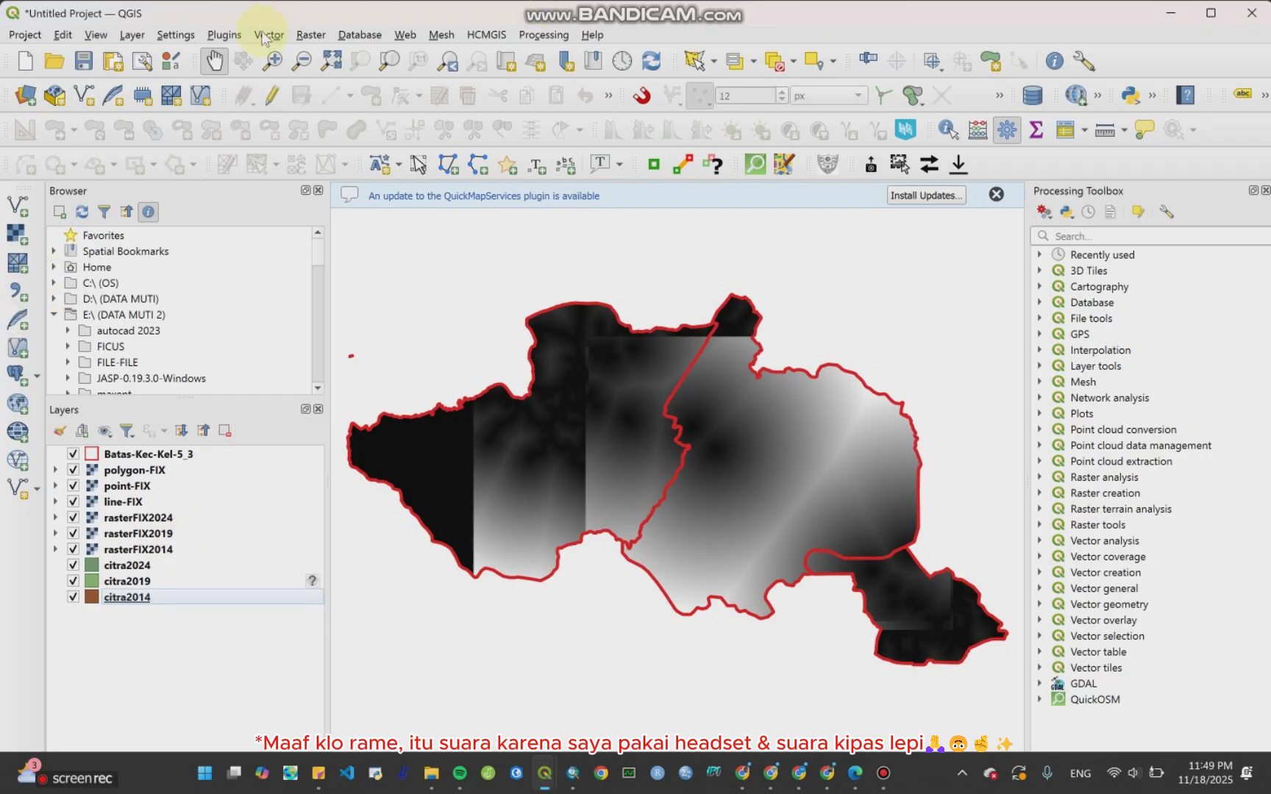
pyautogui.click(311, 37)
pyautogui.moveTo(349, 102)
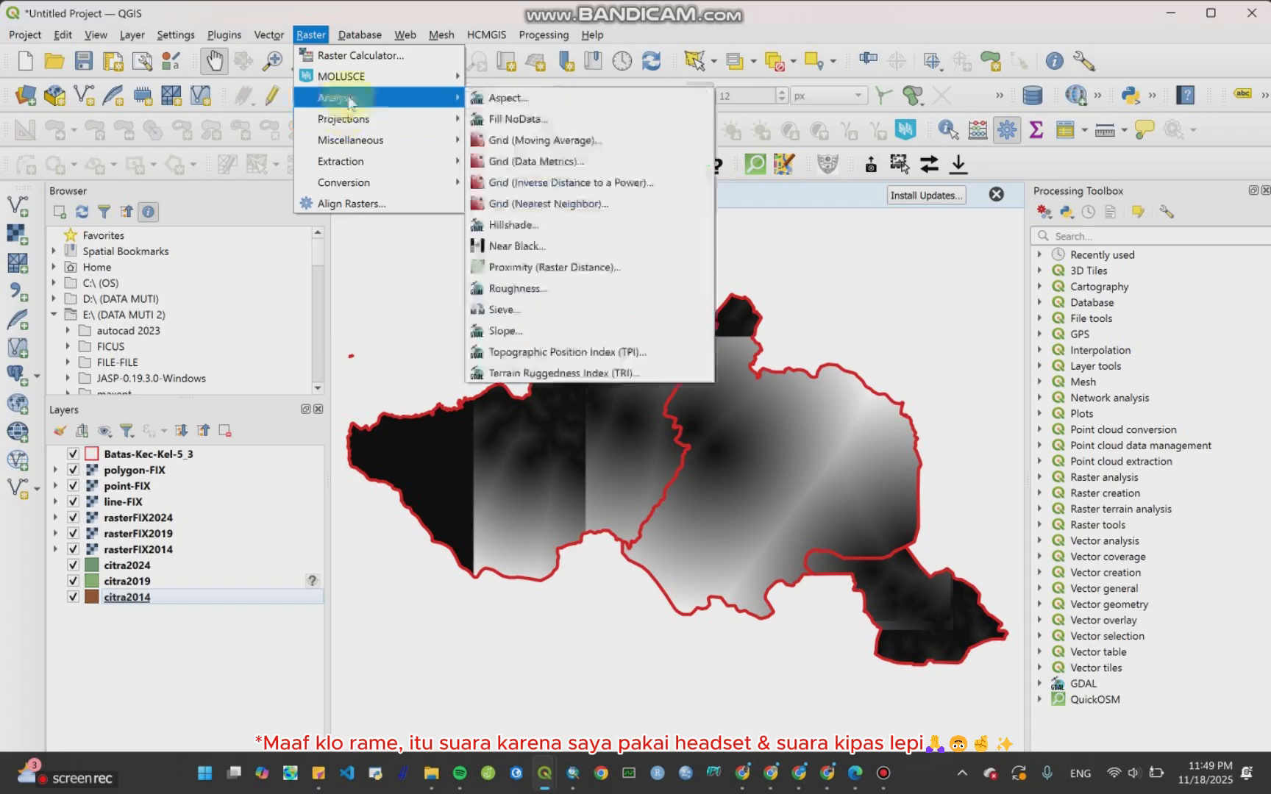
pyautogui.click(533, 267)
pyautogui.click(774, 278)
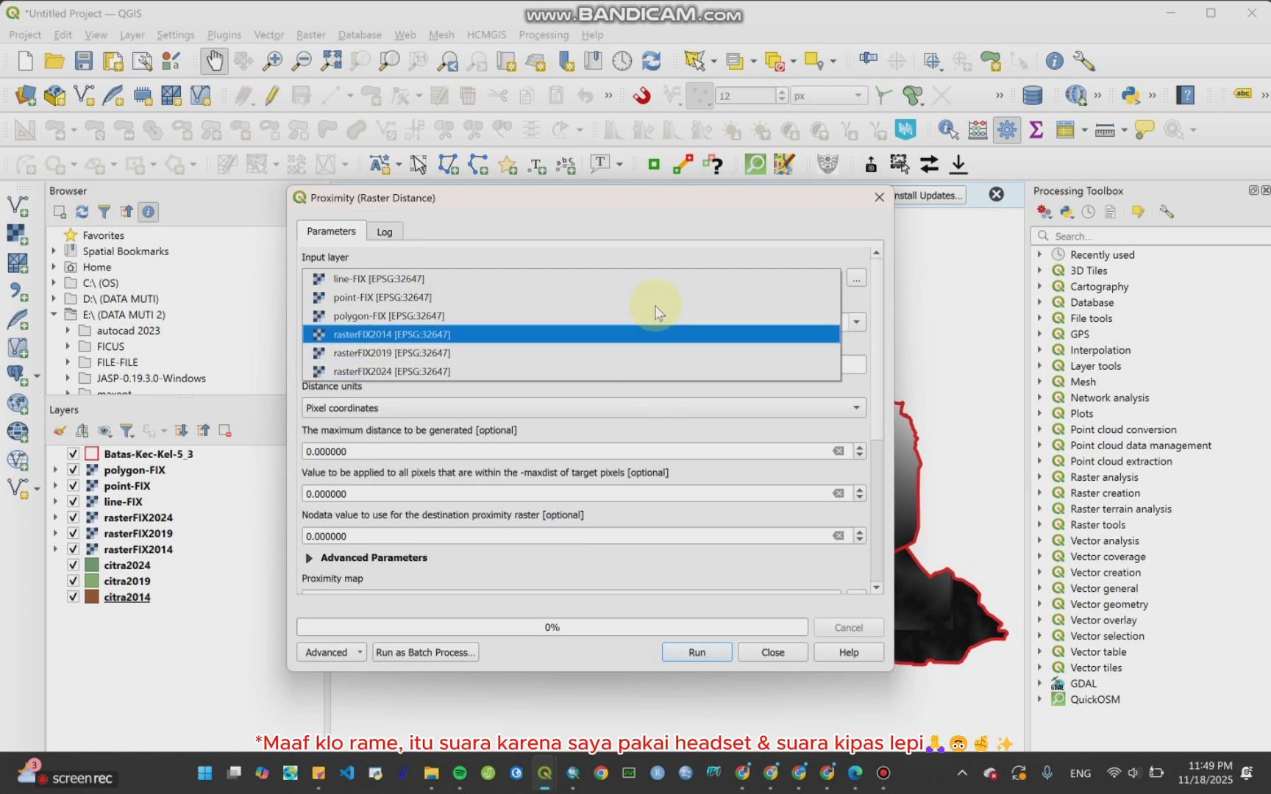
pyautogui.click(879, 197)
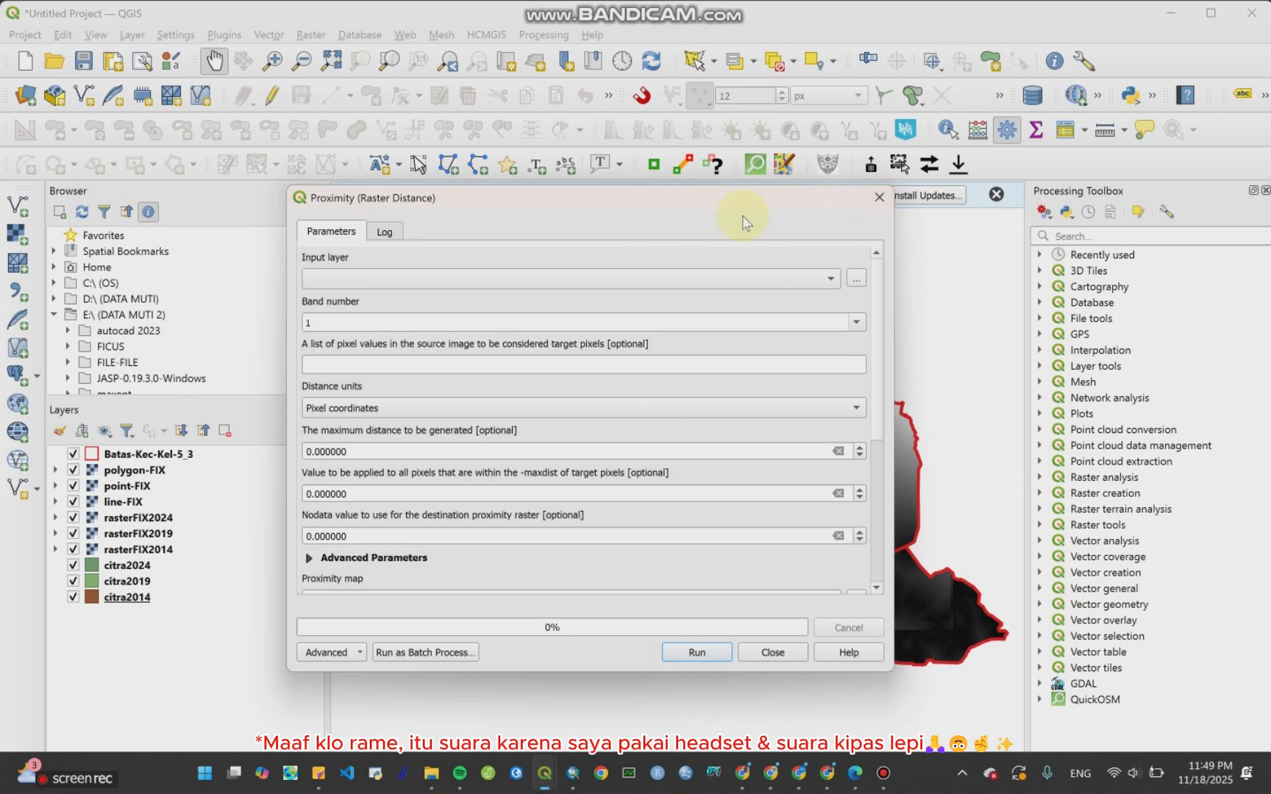
pyautogui.click(879, 198)
# Step: Open the Rasterize (Vector to Raster) tool with citra2014 as input and Kode GL as the burn-in field
pyautogui.click(310, 37)
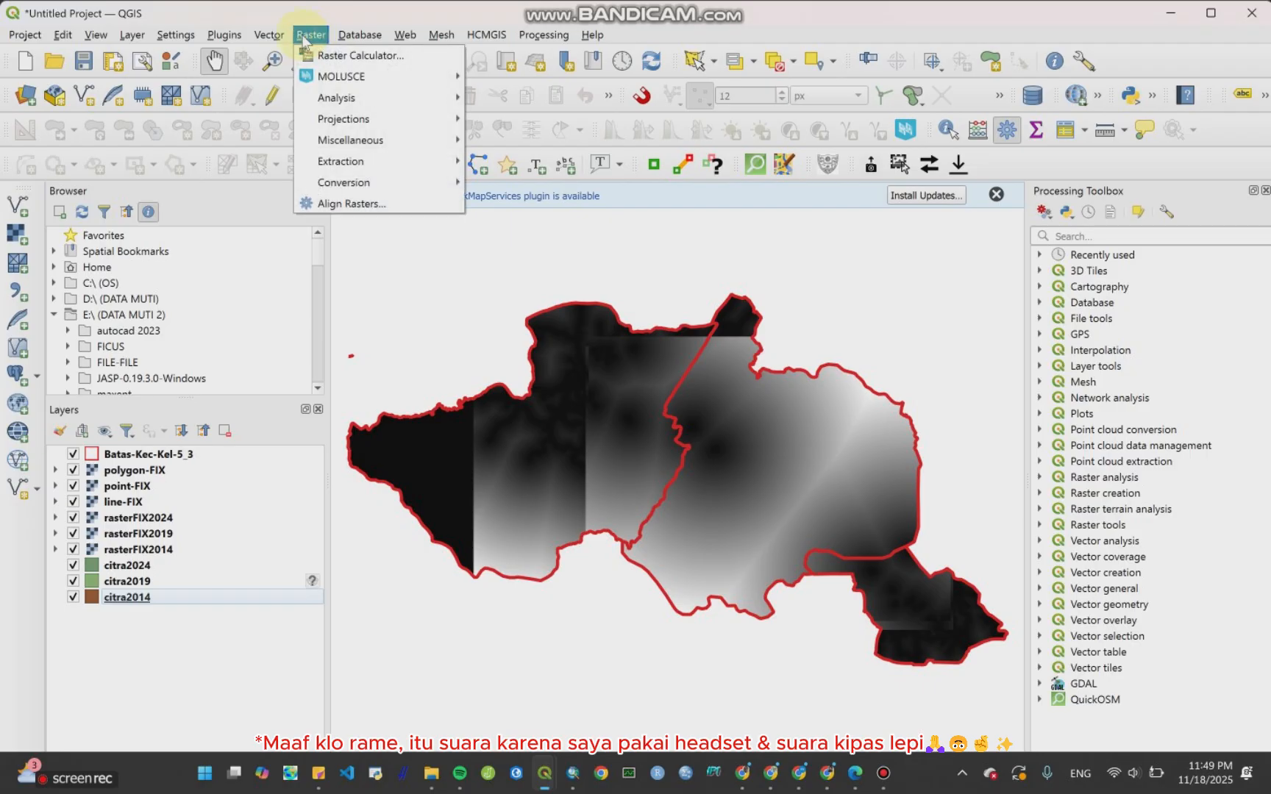
pyautogui.moveTo(355, 98)
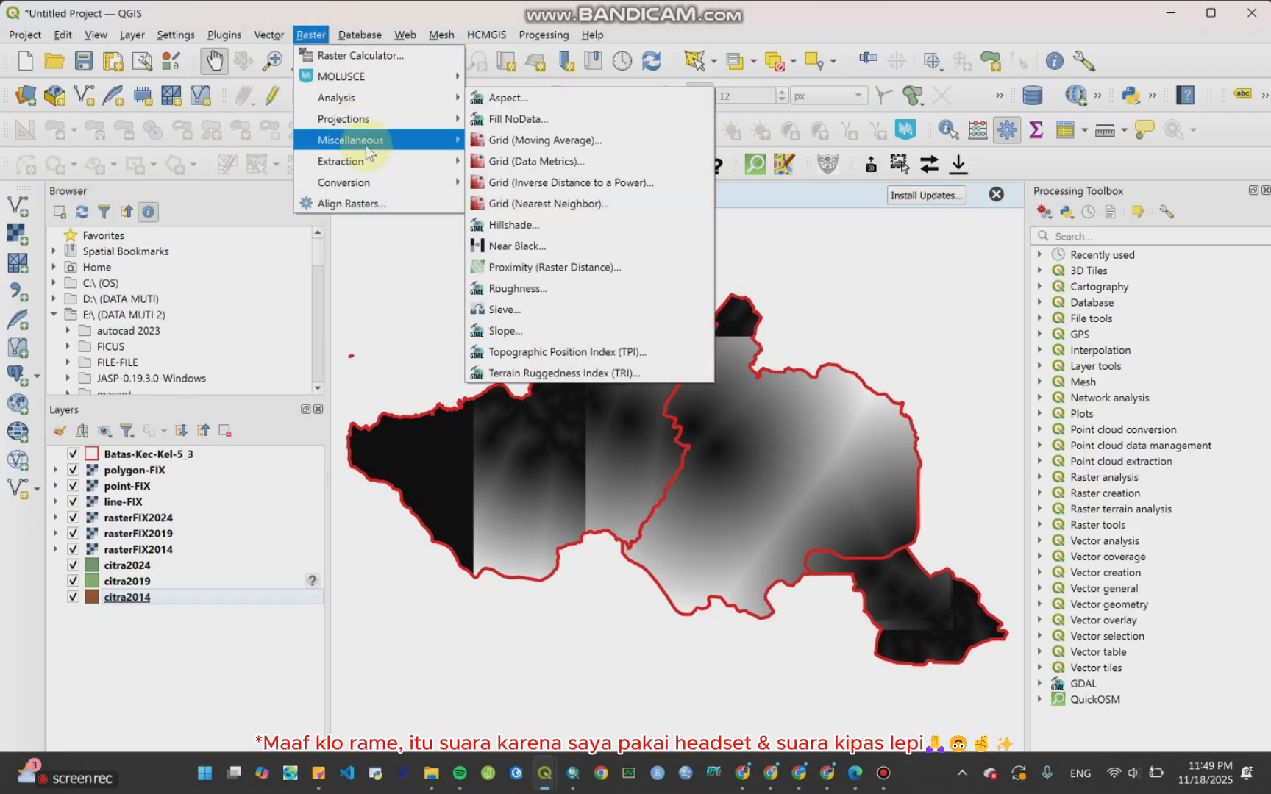
pyautogui.moveTo(374, 186)
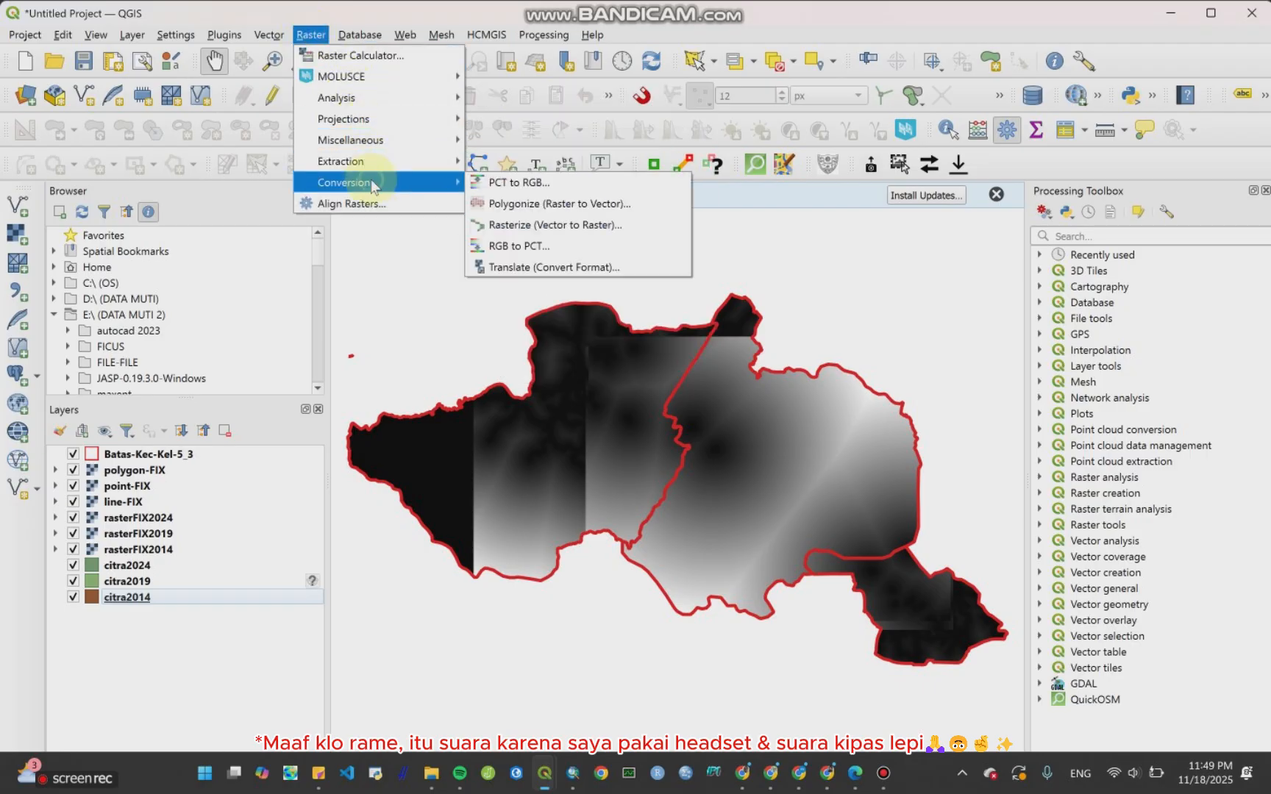
pyautogui.click(512, 224)
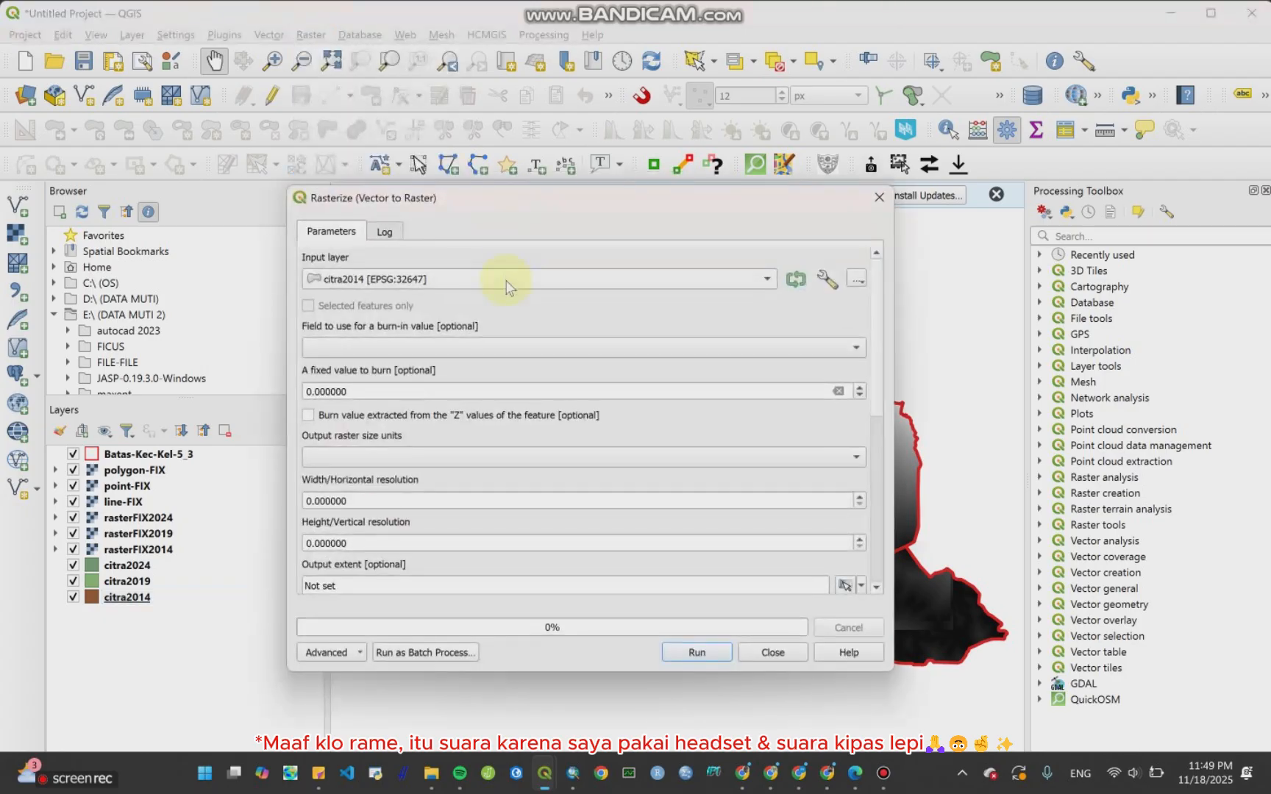
pyautogui.click(506, 287)
pyautogui.click(500, 283)
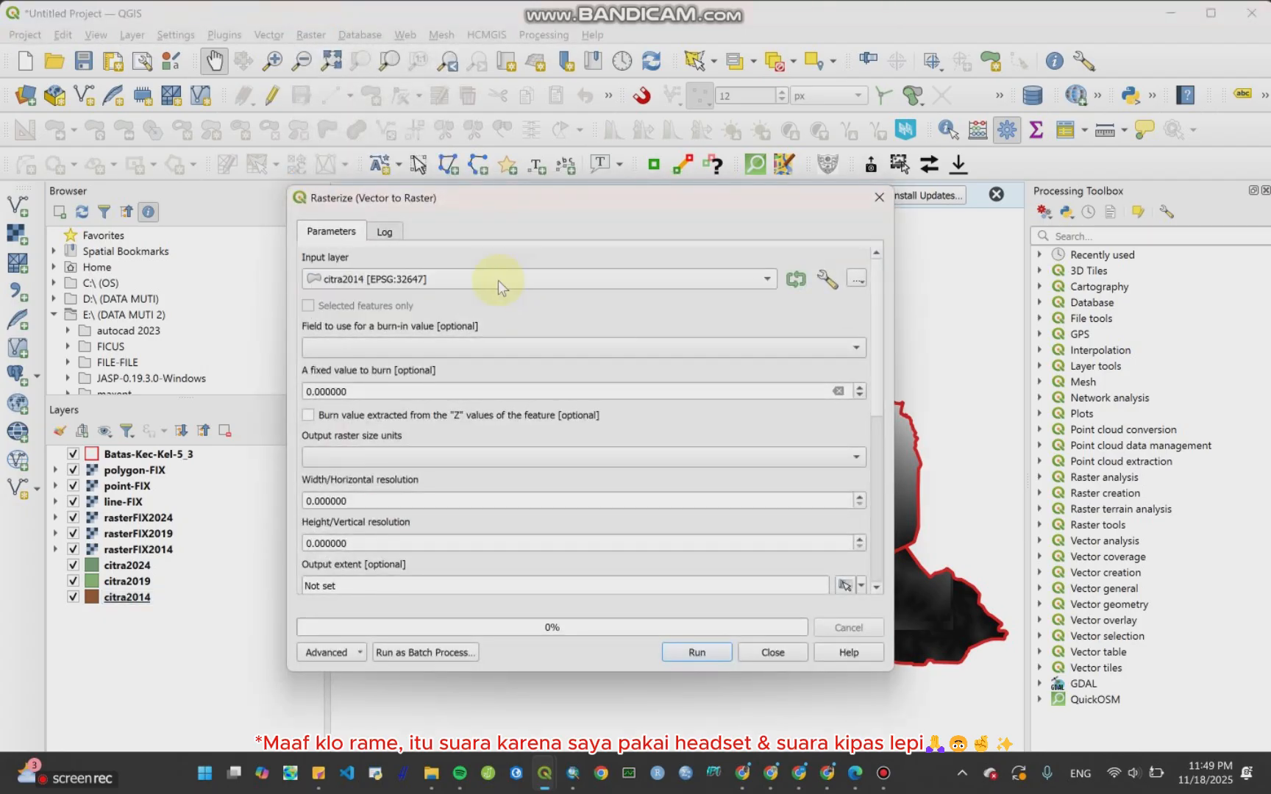
pyautogui.click(448, 352)
pyautogui.click(440, 431)
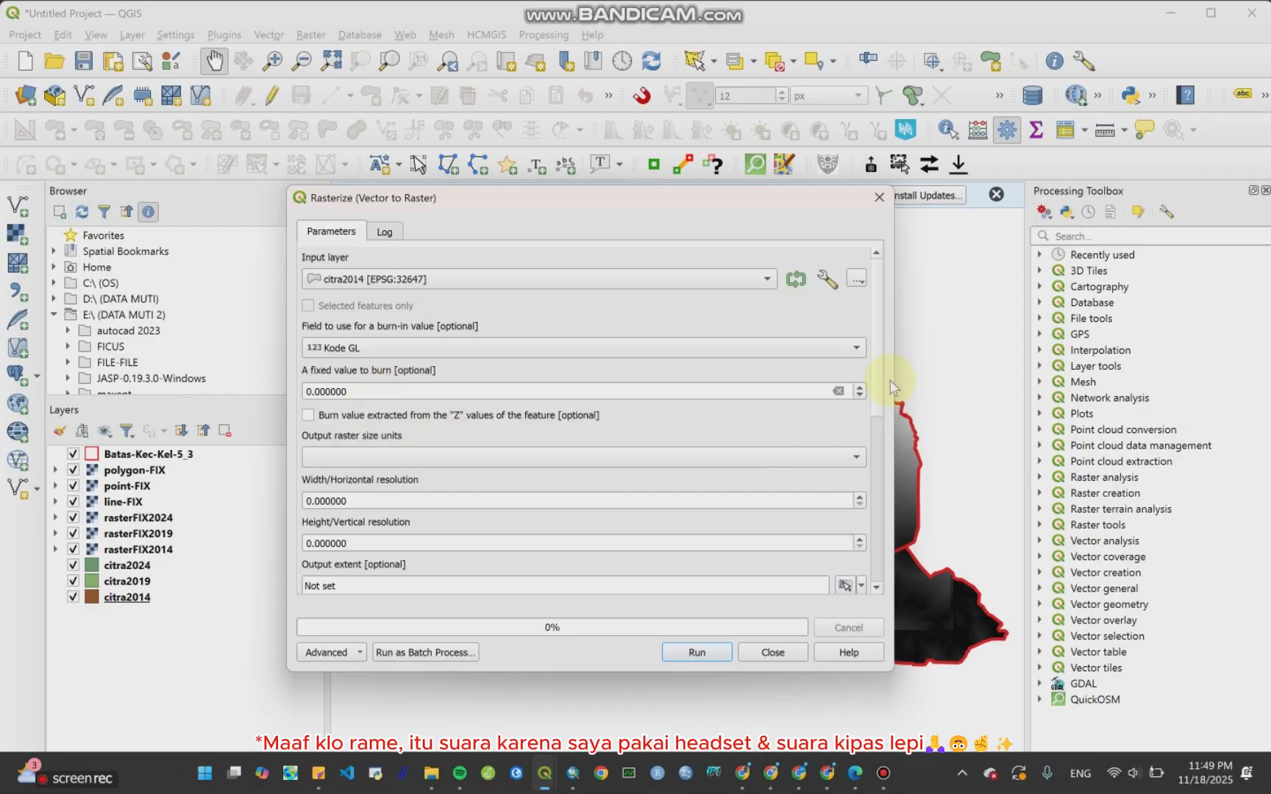
# Step: Set the output raster size units to Georeferenced units and the horizontal and vertical resolution to 30
pyautogui.click(796, 452)
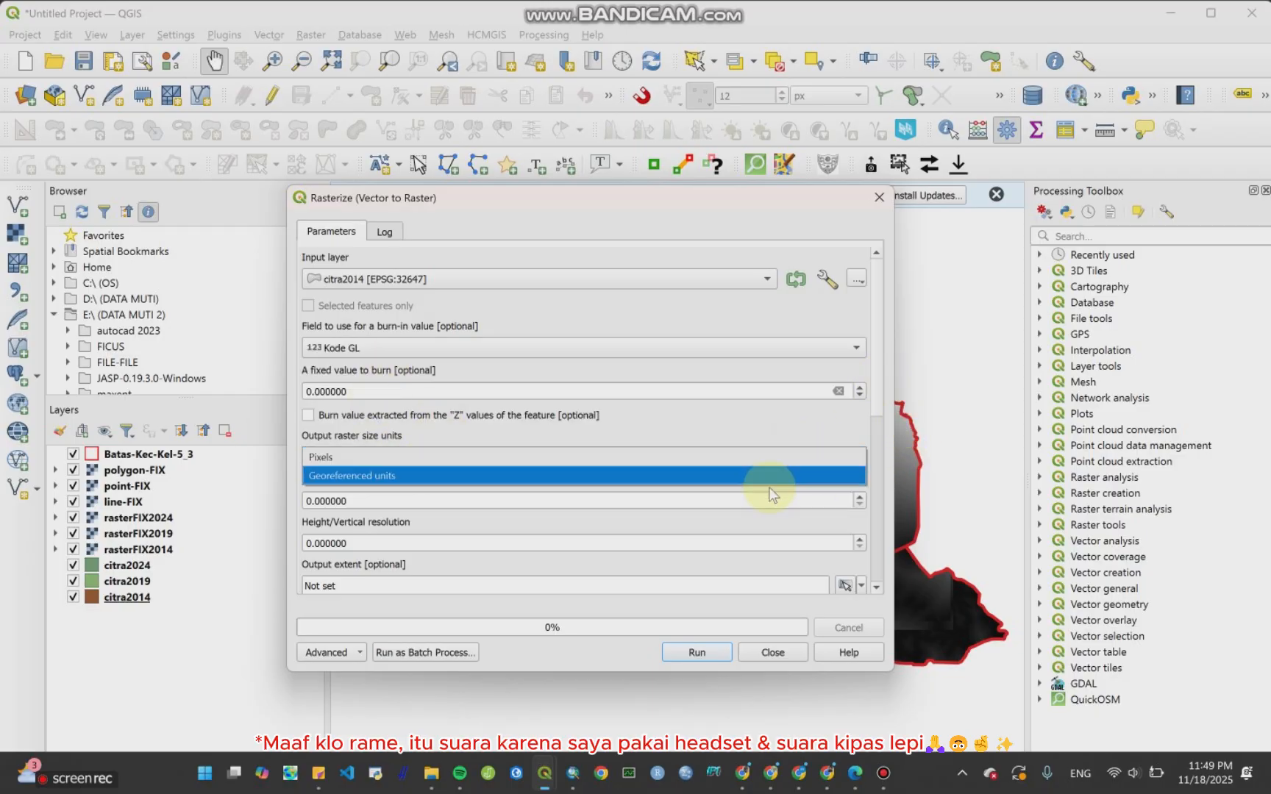
pyautogui.click(770, 491)
pyautogui.click(783, 465)
pyautogui.click(761, 474)
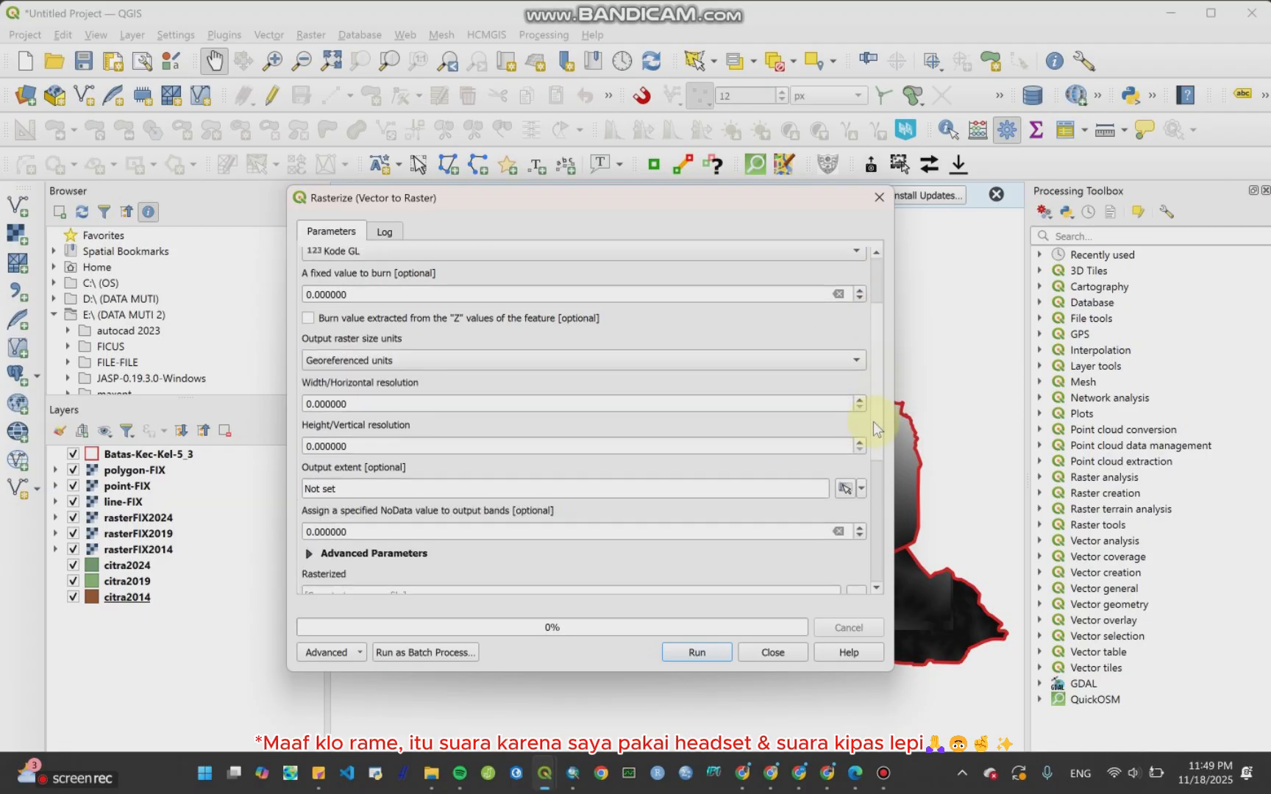
pyautogui.scroll(-5, 873, 421)
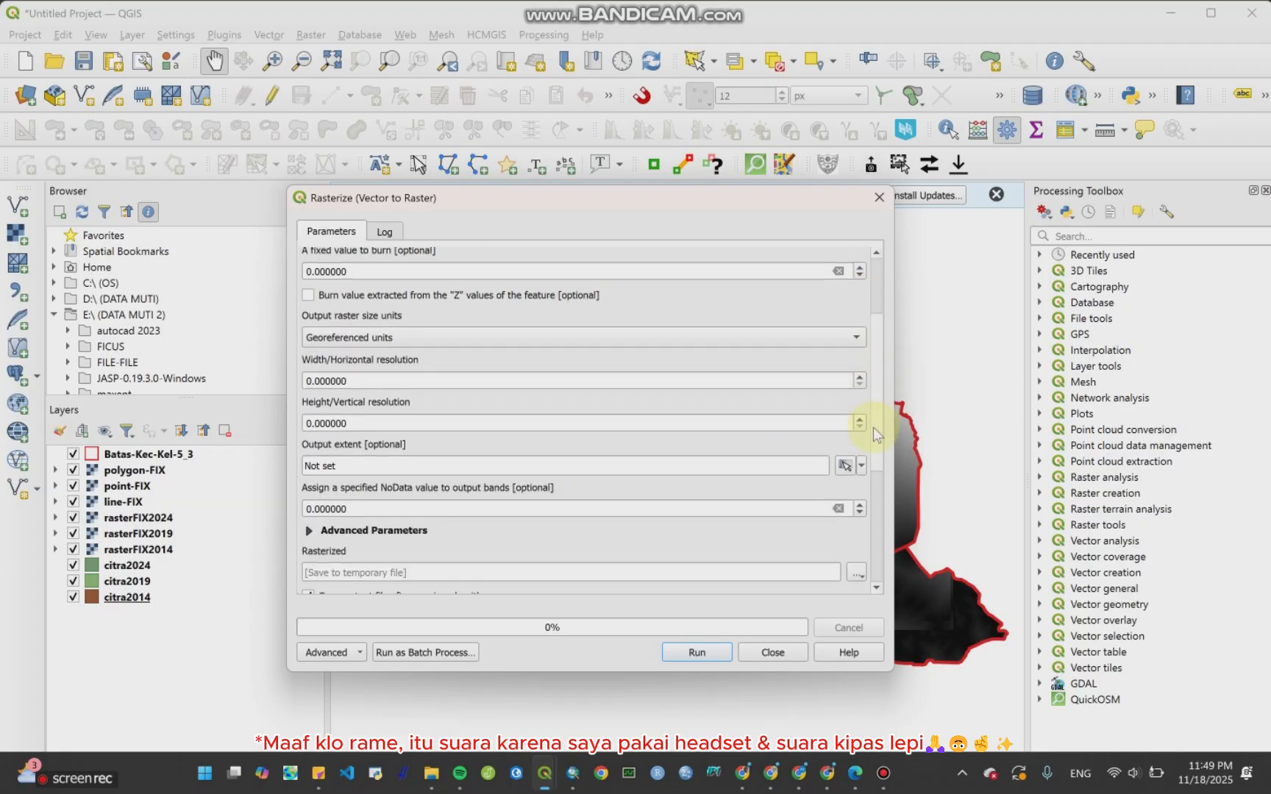
pyautogui.click(310, 381)
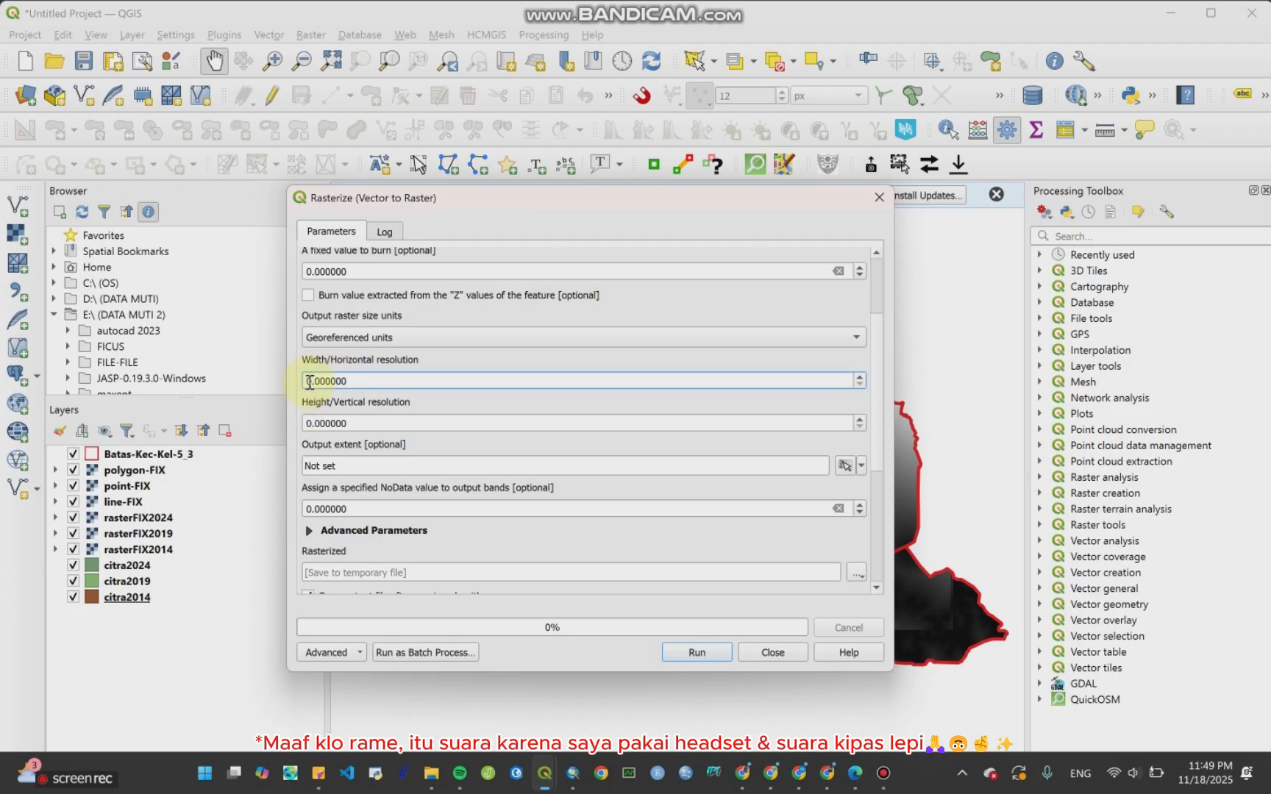
pyautogui.write('3')
pyautogui.click(306, 423)
pyautogui.write('3')
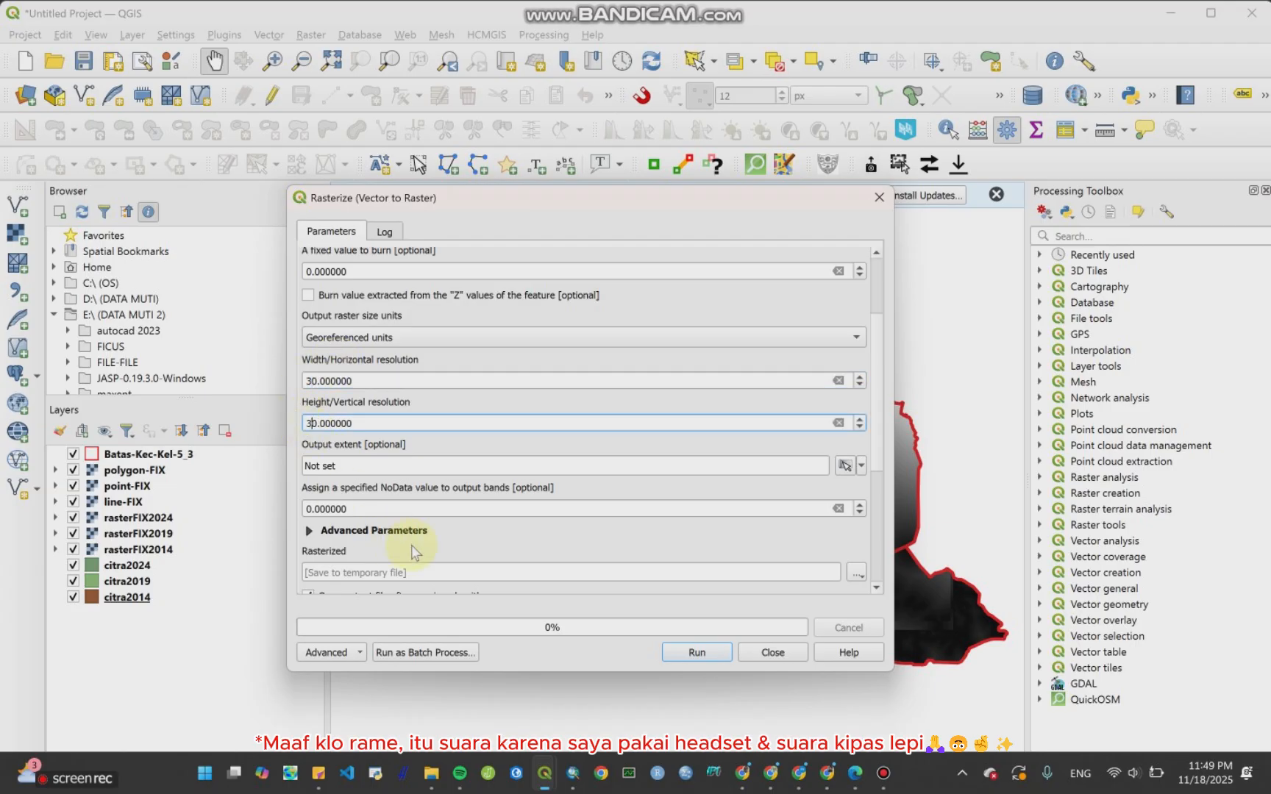
# Step: Save the rasterized output as 2014.tif in the Bab CA folder, run the tool and close it
pyautogui.scroll(-3, 882, 464)
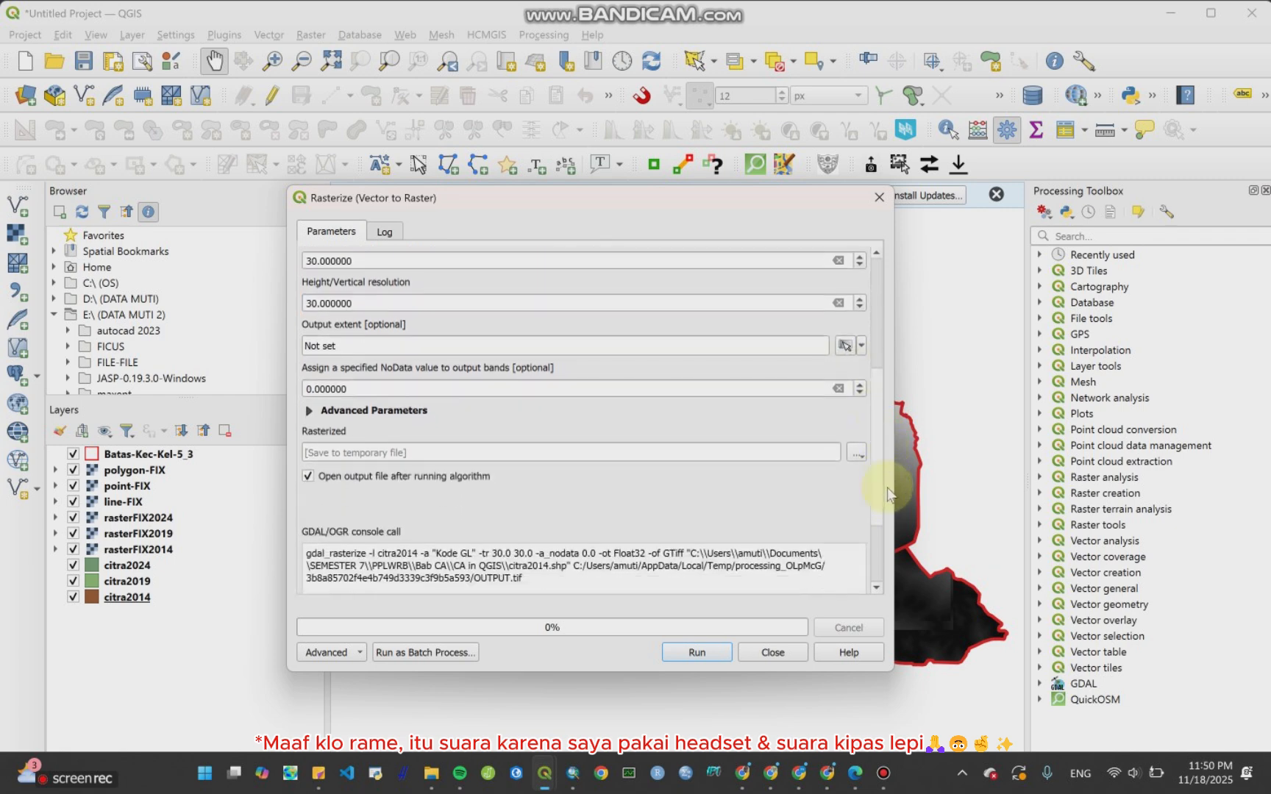
pyautogui.click(857, 453)
pyautogui.click(863, 492)
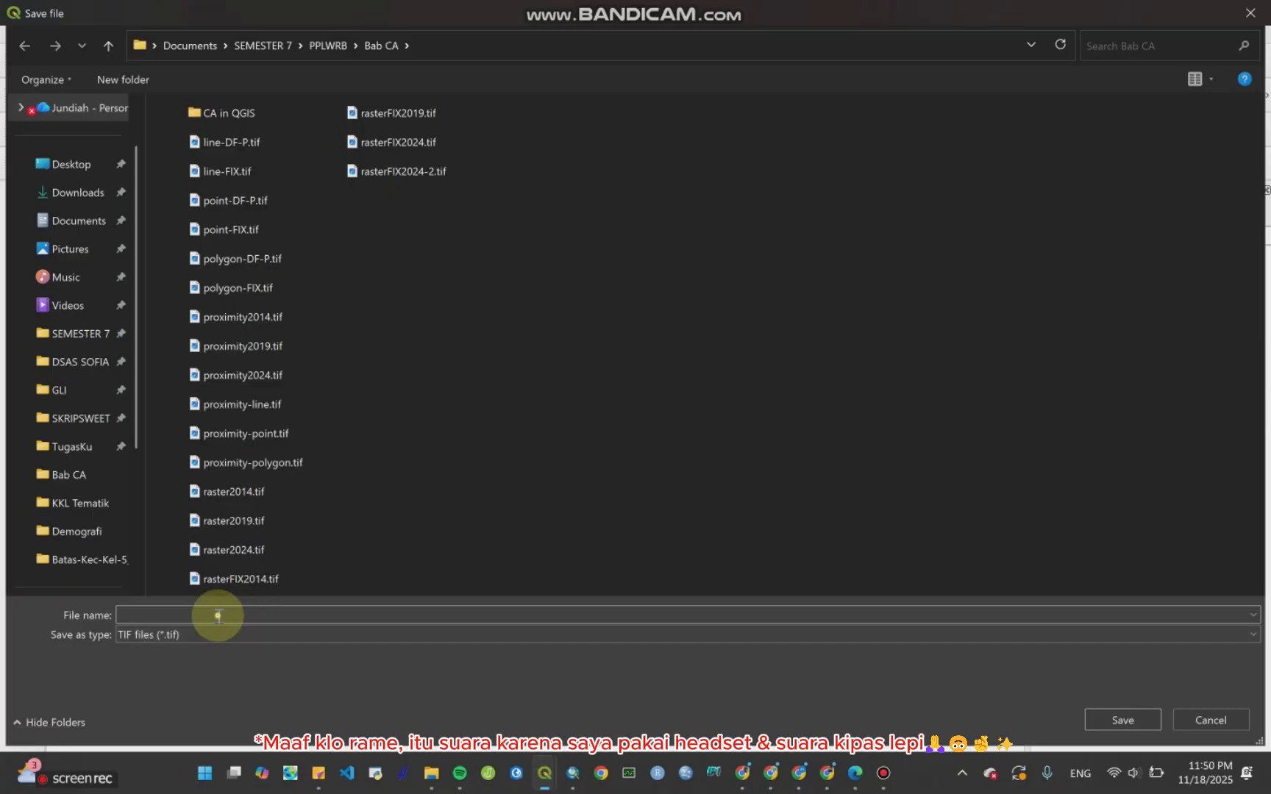
pyautogui.write('2')
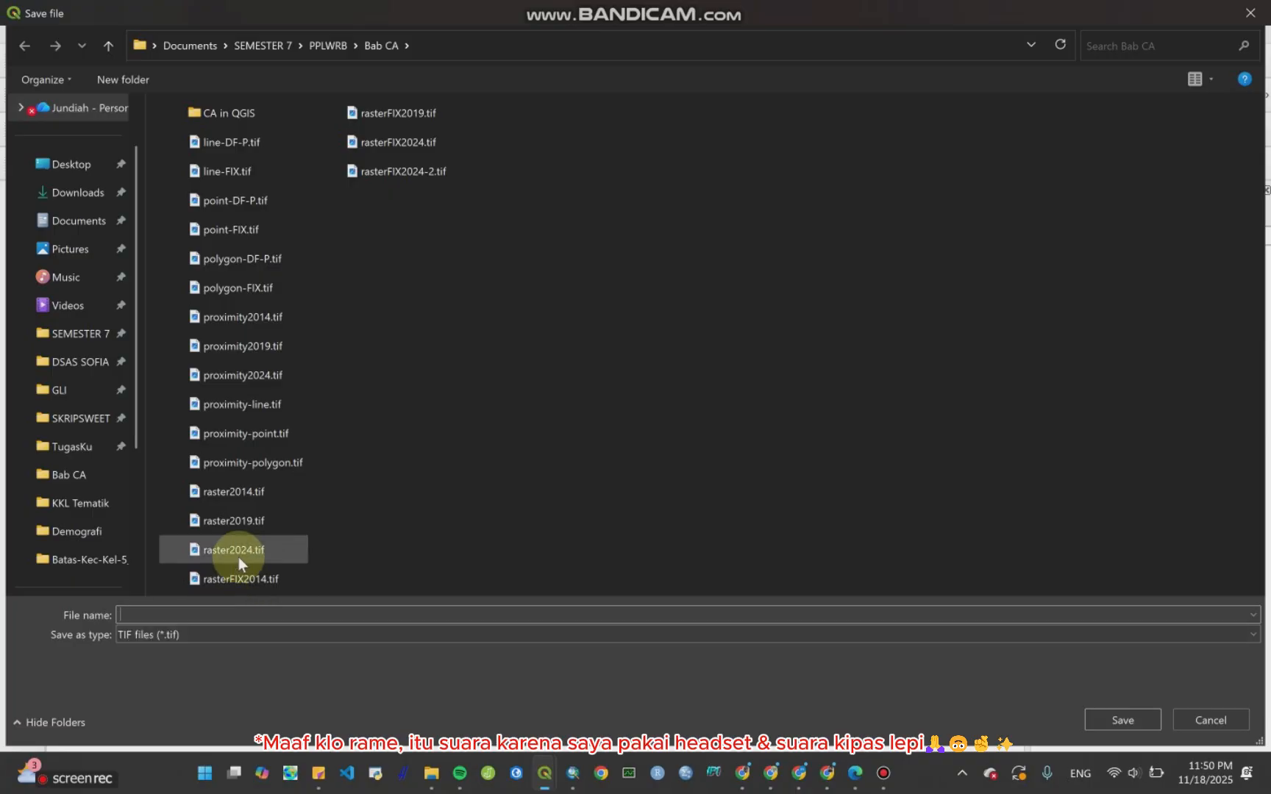
pyautogui.write('014')
pyautogui.press('Return')
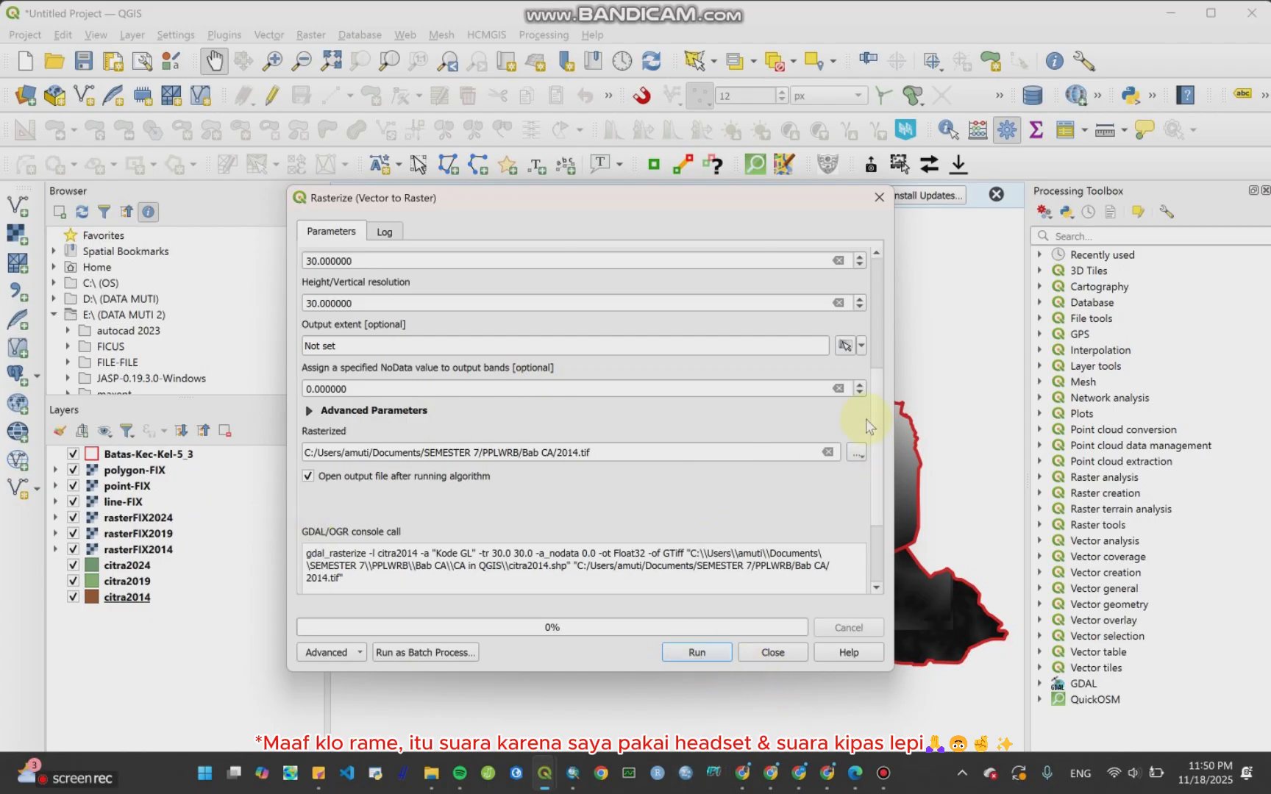
pyautogui.scroll(4, 884, 373)
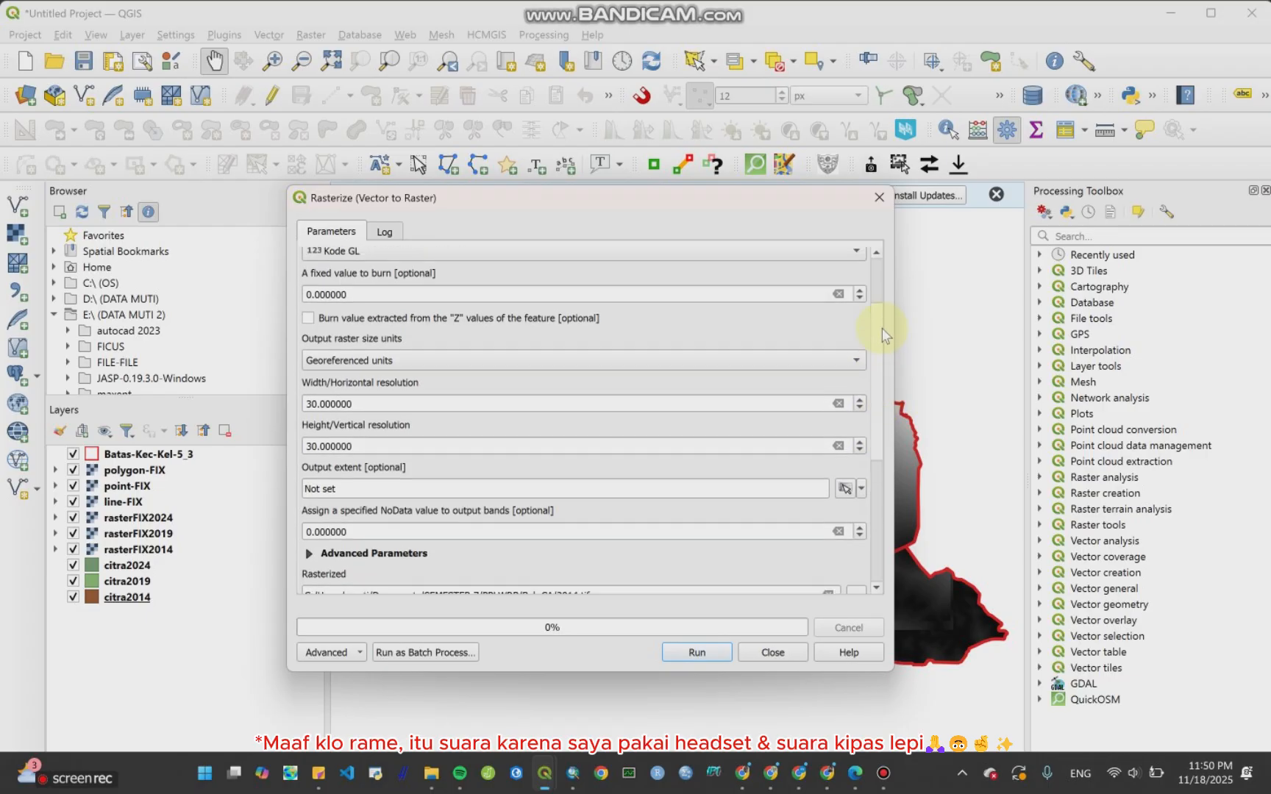
pyautogui.scroll(-8, 882, 329)
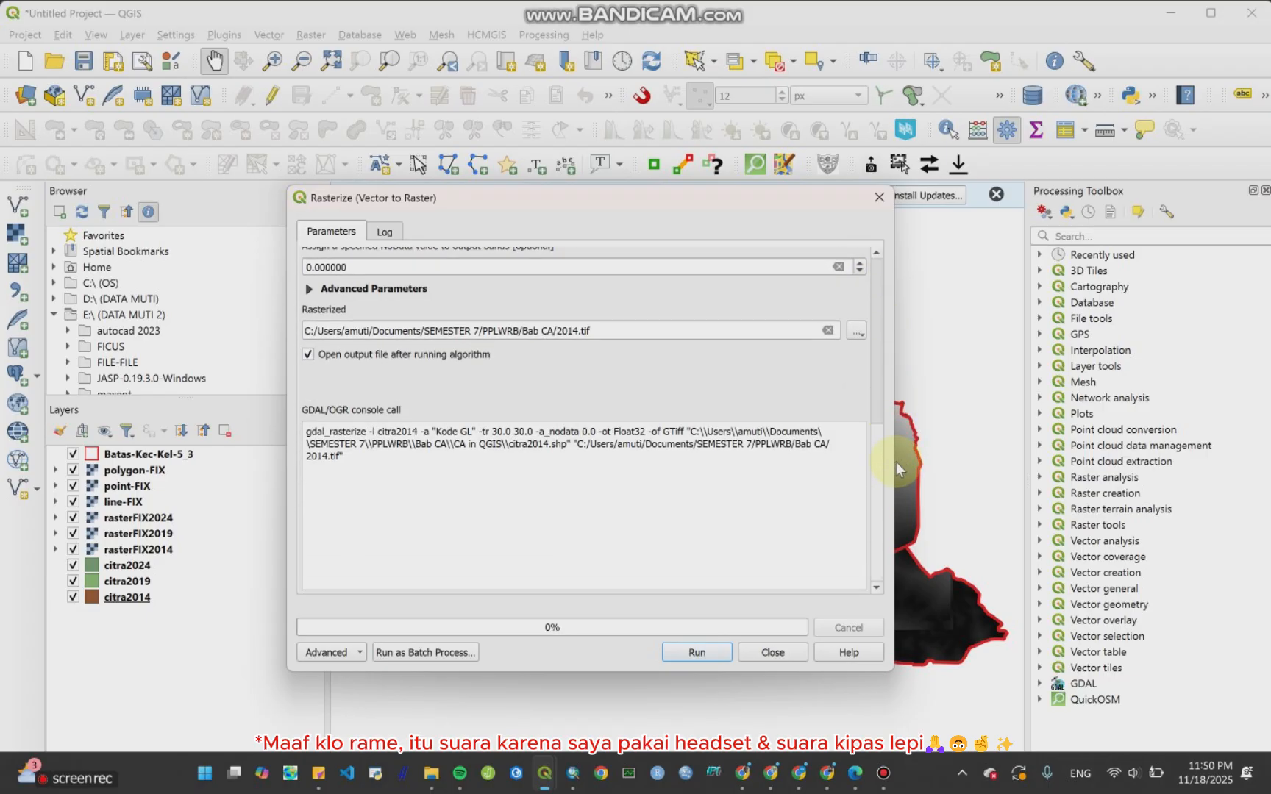
pyautogui.click(697, 652)
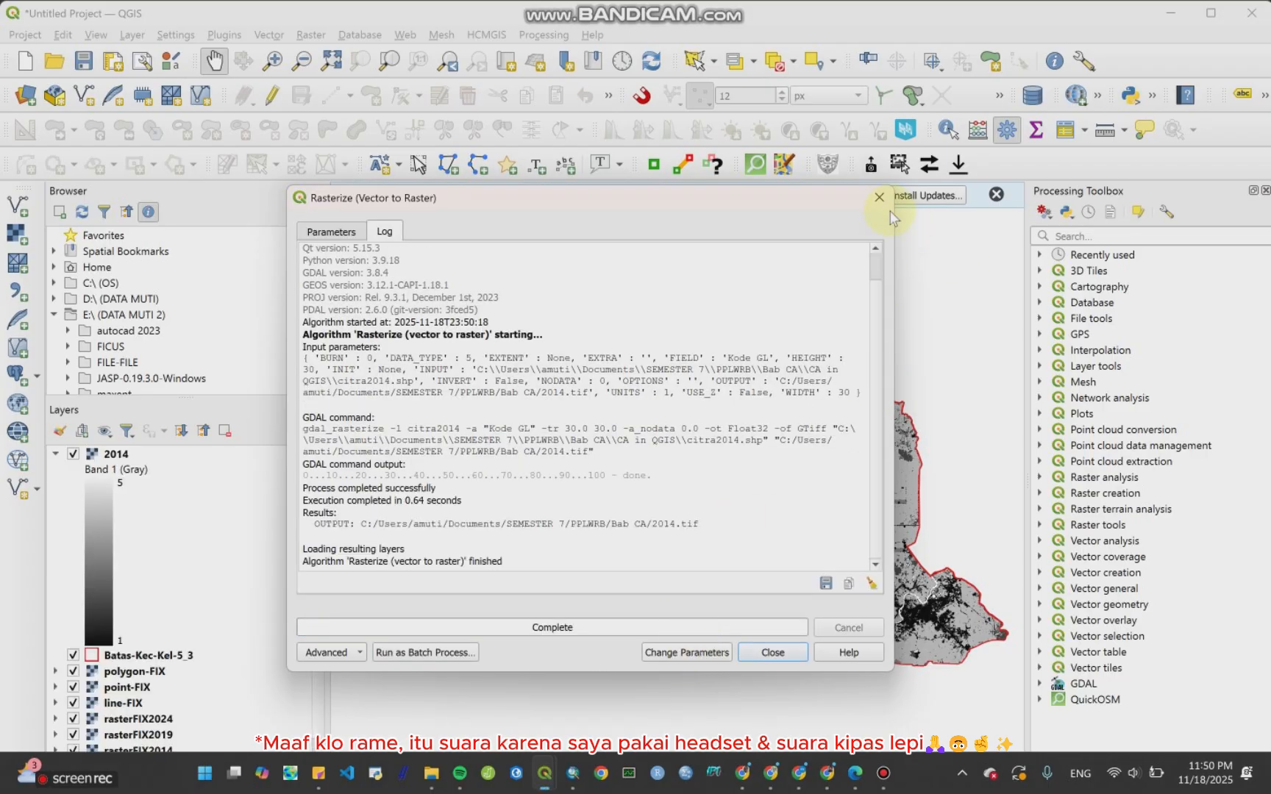
pyautogui.click(879, 197)
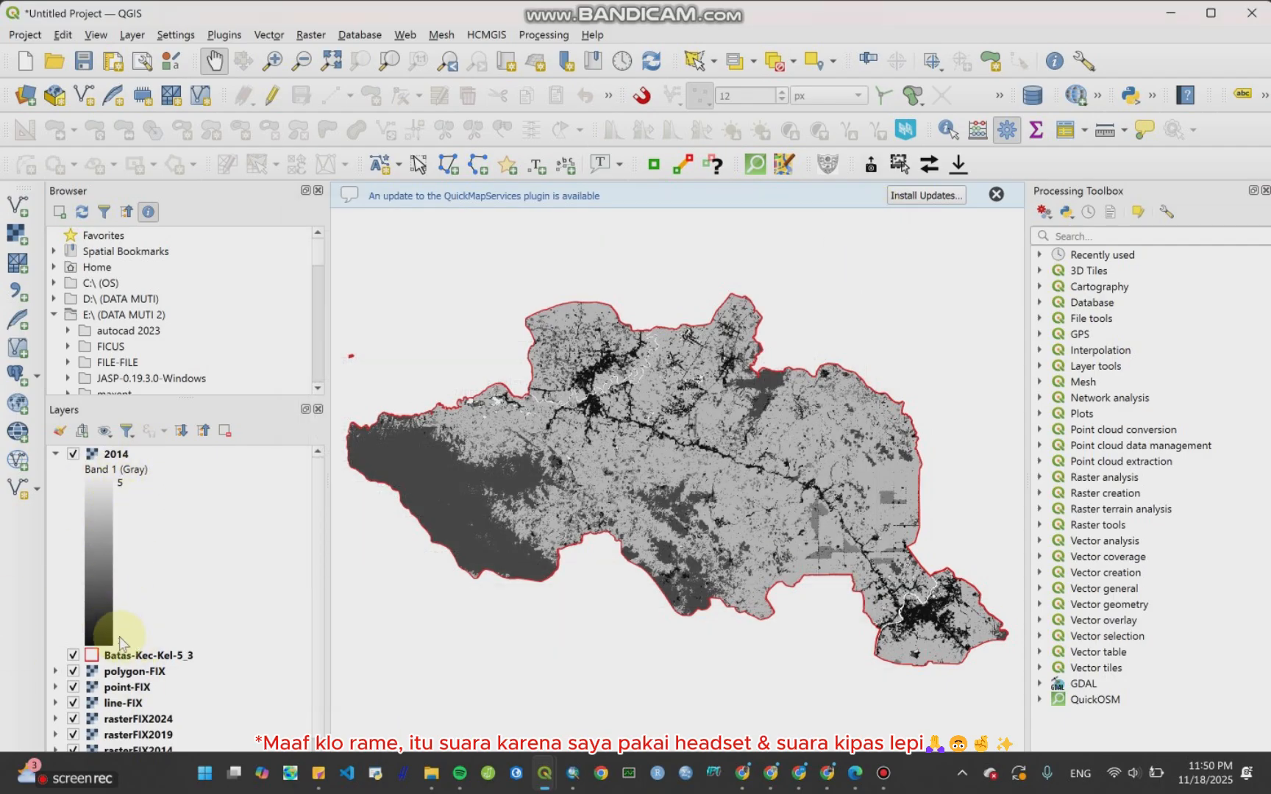
# Step: Style the 2014 raster with Paletted/Unique values, classify its values and apply
pyautogui.rightClick(118, 456)
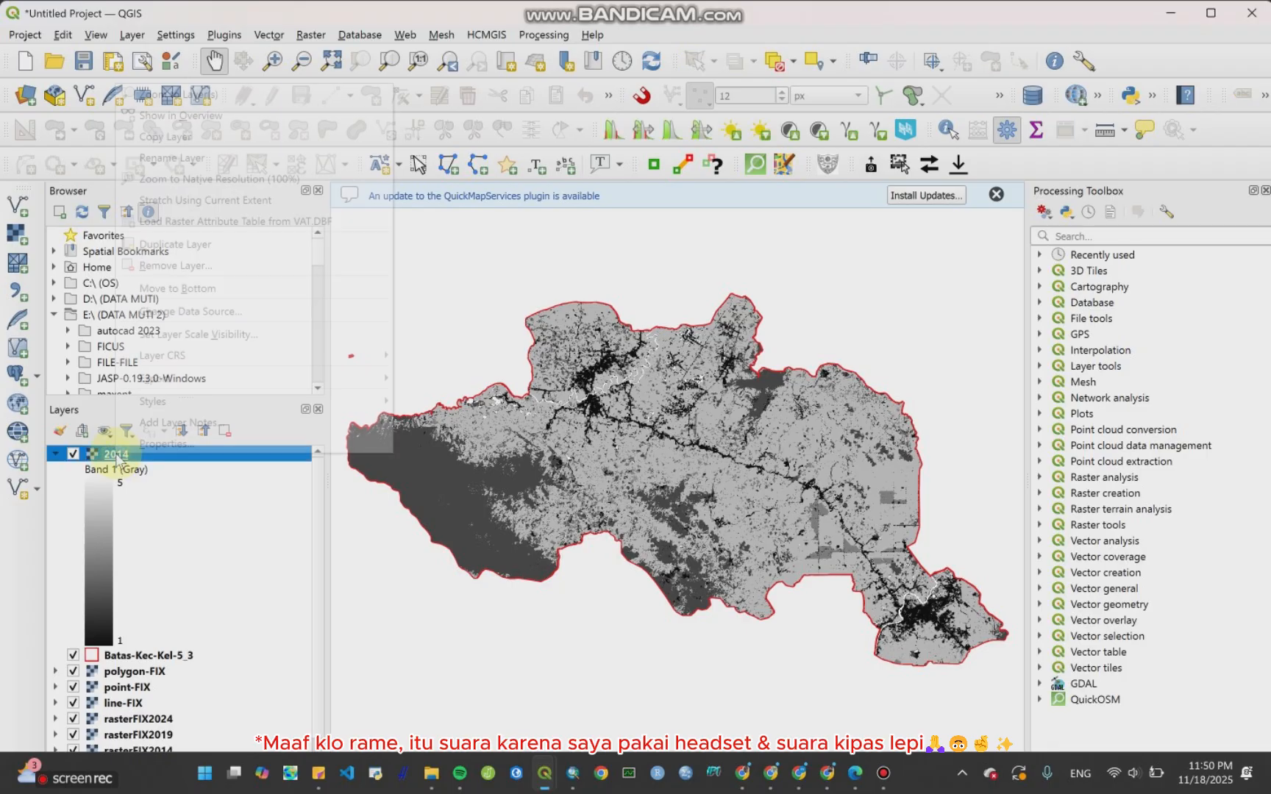
pyautogui.click(140, 442)
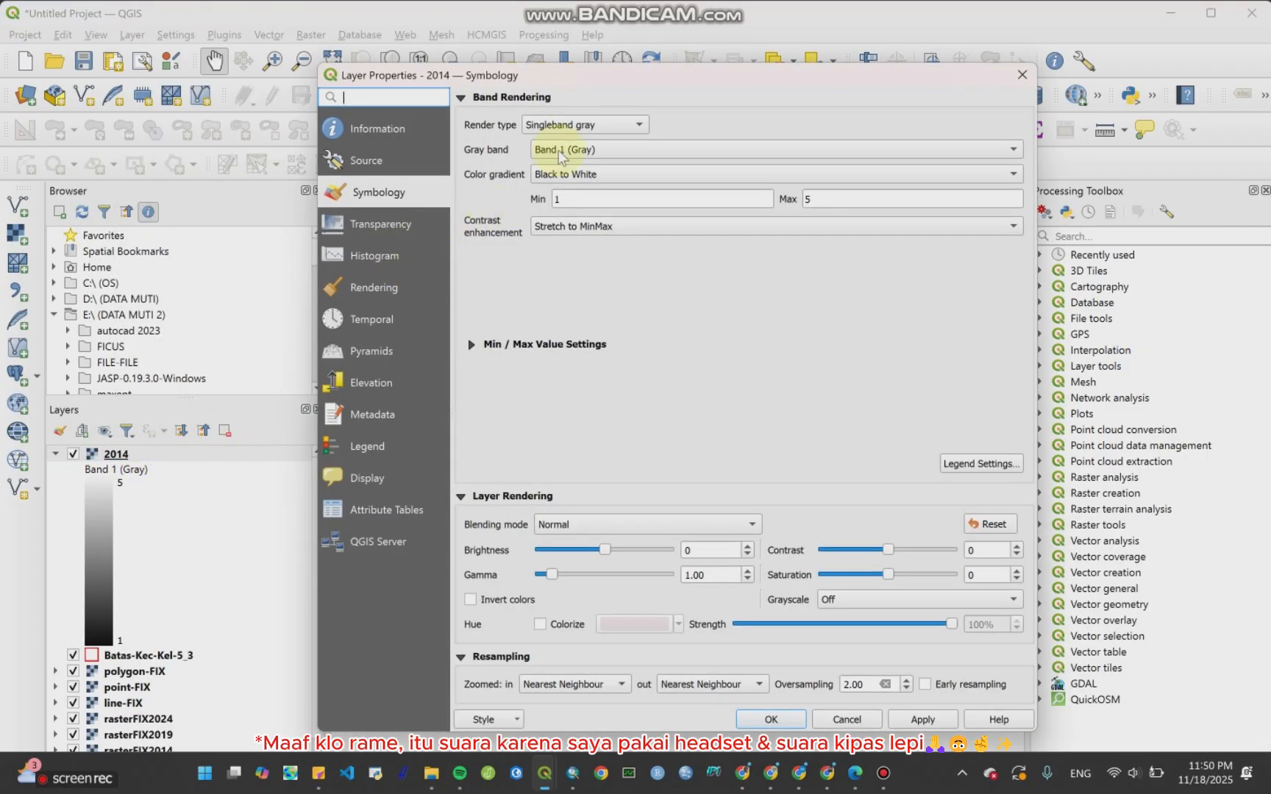
pyautogui.click(568, 127)
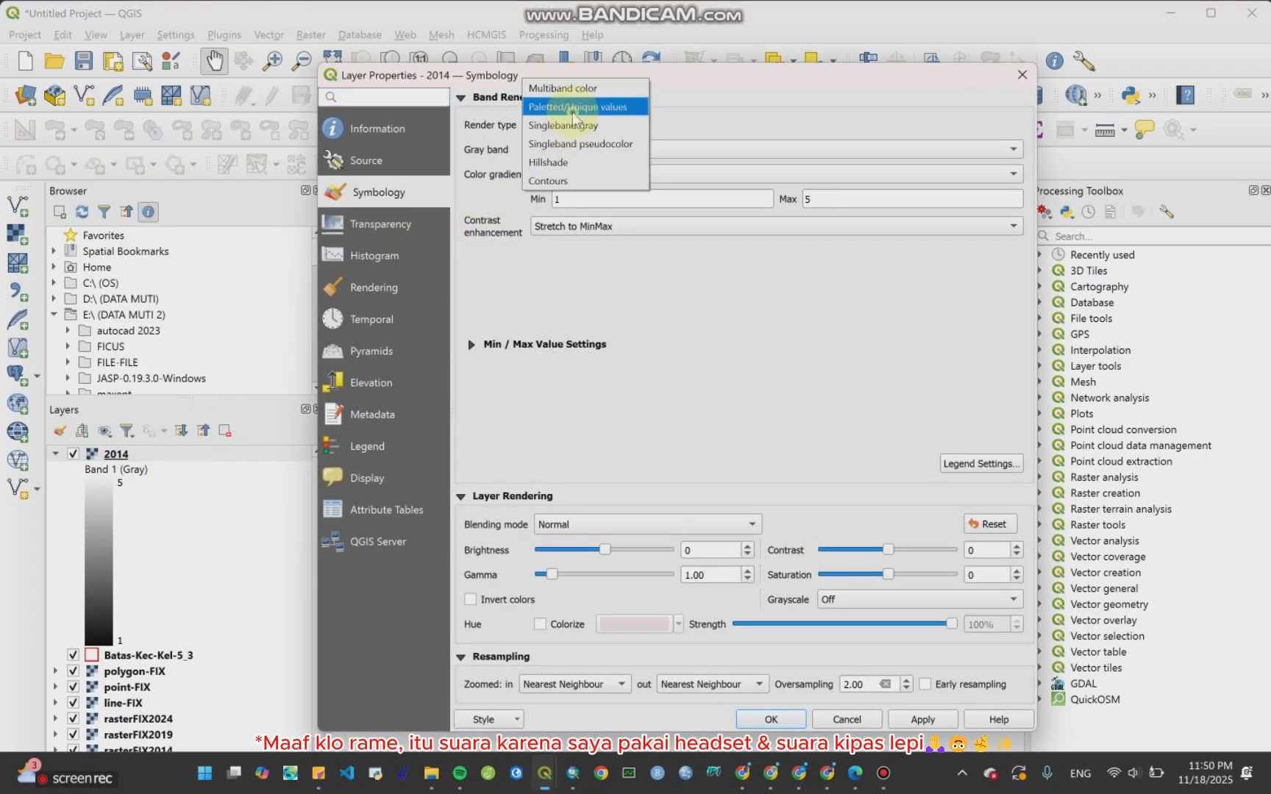
pyautogui.click(573, 110)
pyautogui.click(571, 463)
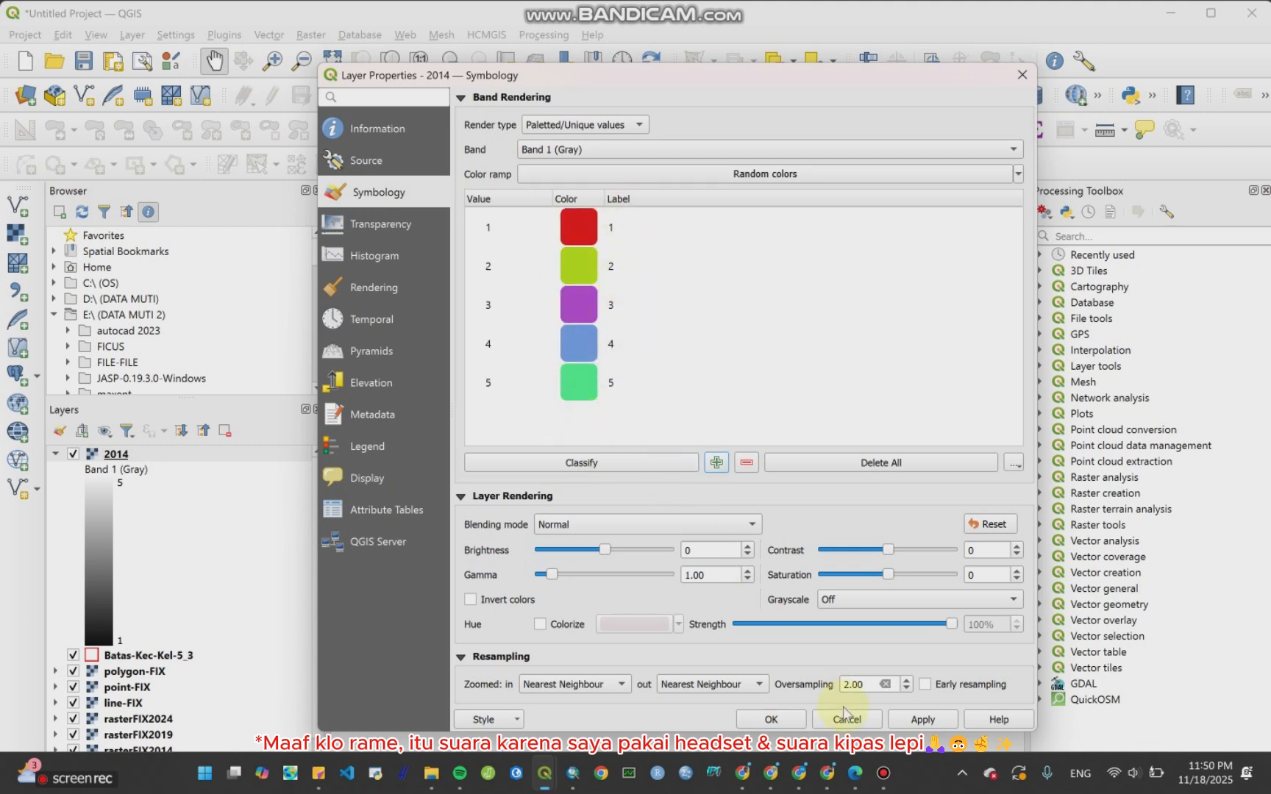
pyautogui.click(922, 720)
pyautogui.click(787, 728)
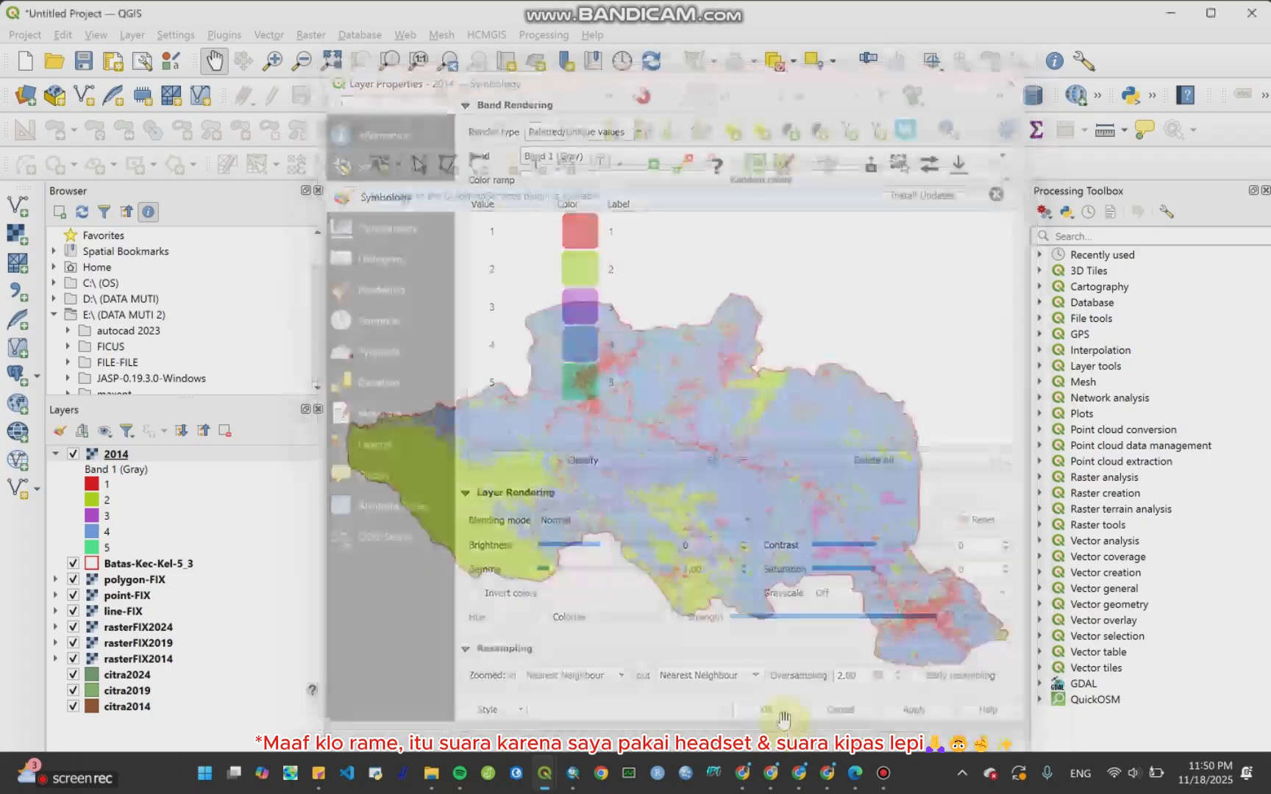
# Step: Collapse the 2014 layer's legend and move it below Batas-Kec-Kel-5_3 in the layer list
pyautogui.click(56, 455)
pyautogui.moveTo(138, 470); pyautogui.dragTo(140, 452)
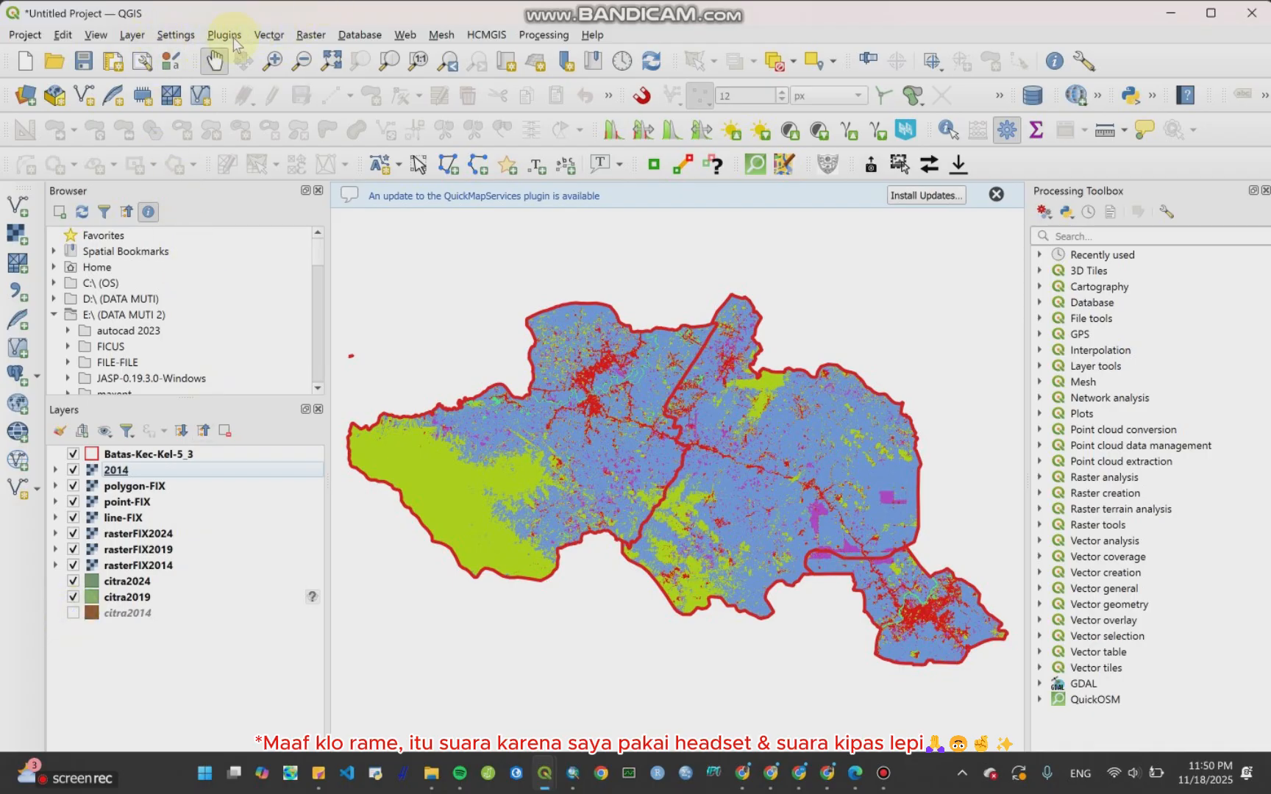
# Step: Open Rasterize (Vector to Raster) with citra2019 as input and Kode GL as the burn-in field
pyautogui.click(310, 35)
pyautogui.moveTo(389, 184)
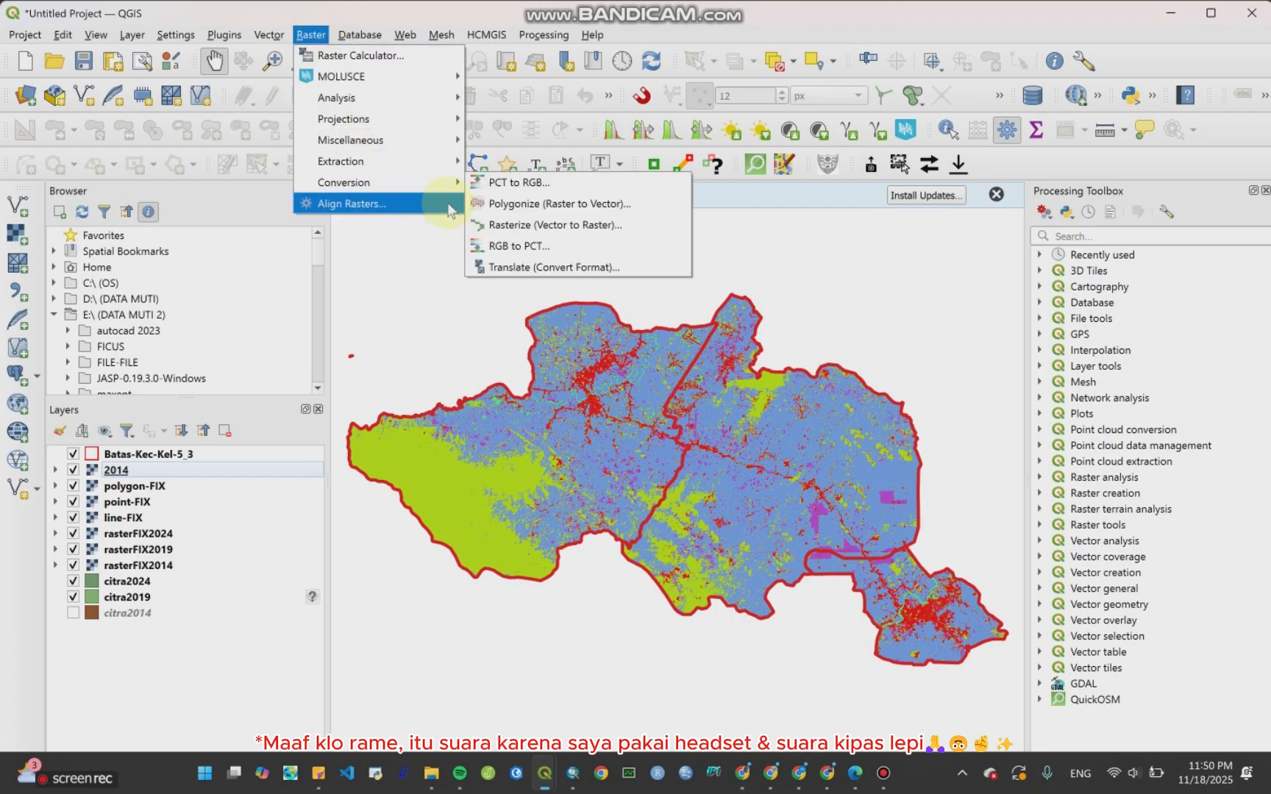
pyautogui.click(530, 225)
pyautogui.click(588, 280)
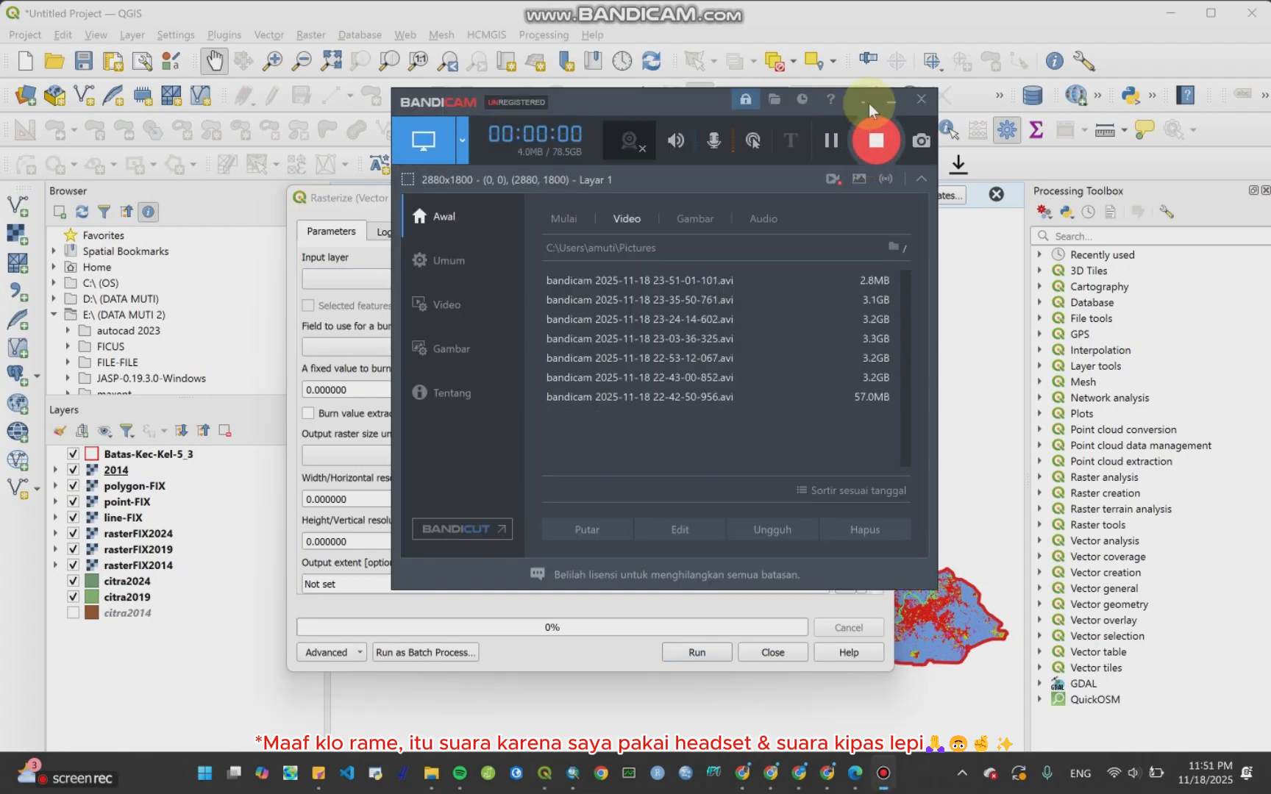
pyautogui.click(887, 111)
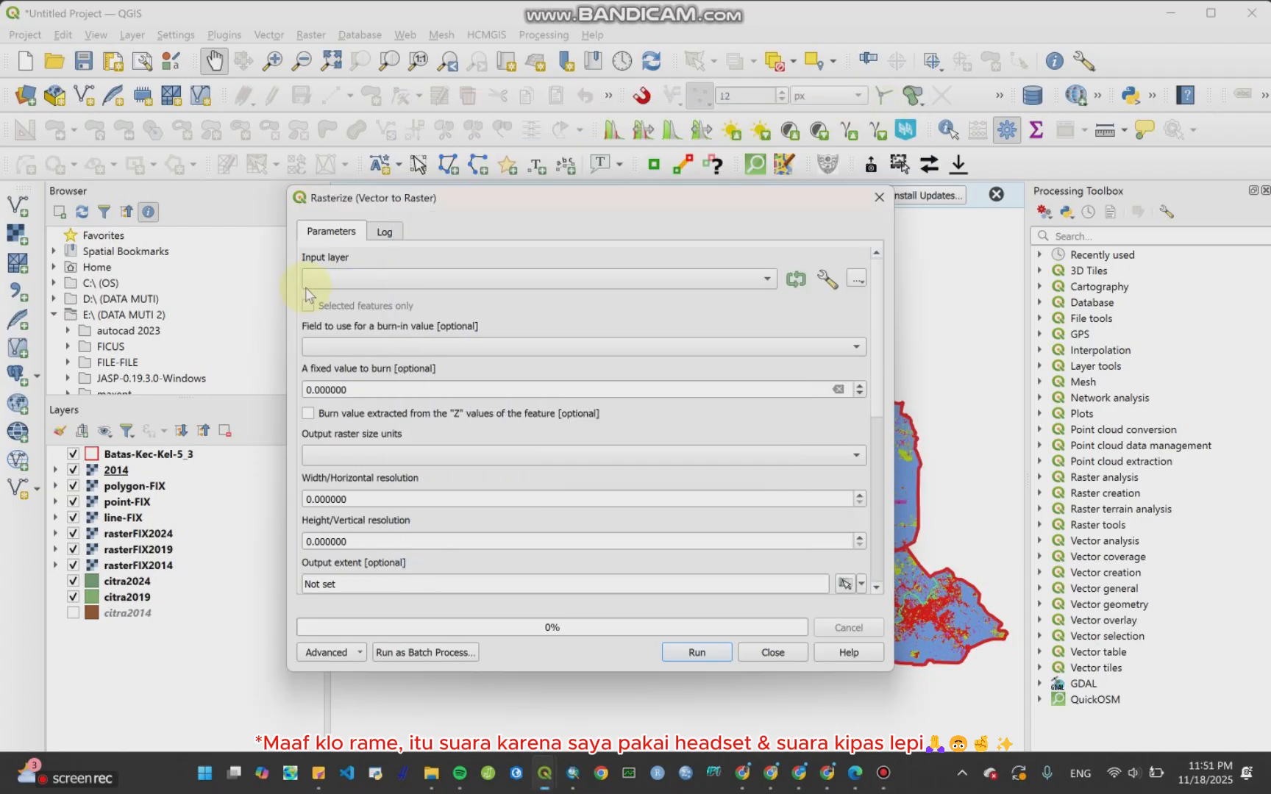
pyautogui.click(504, 279)
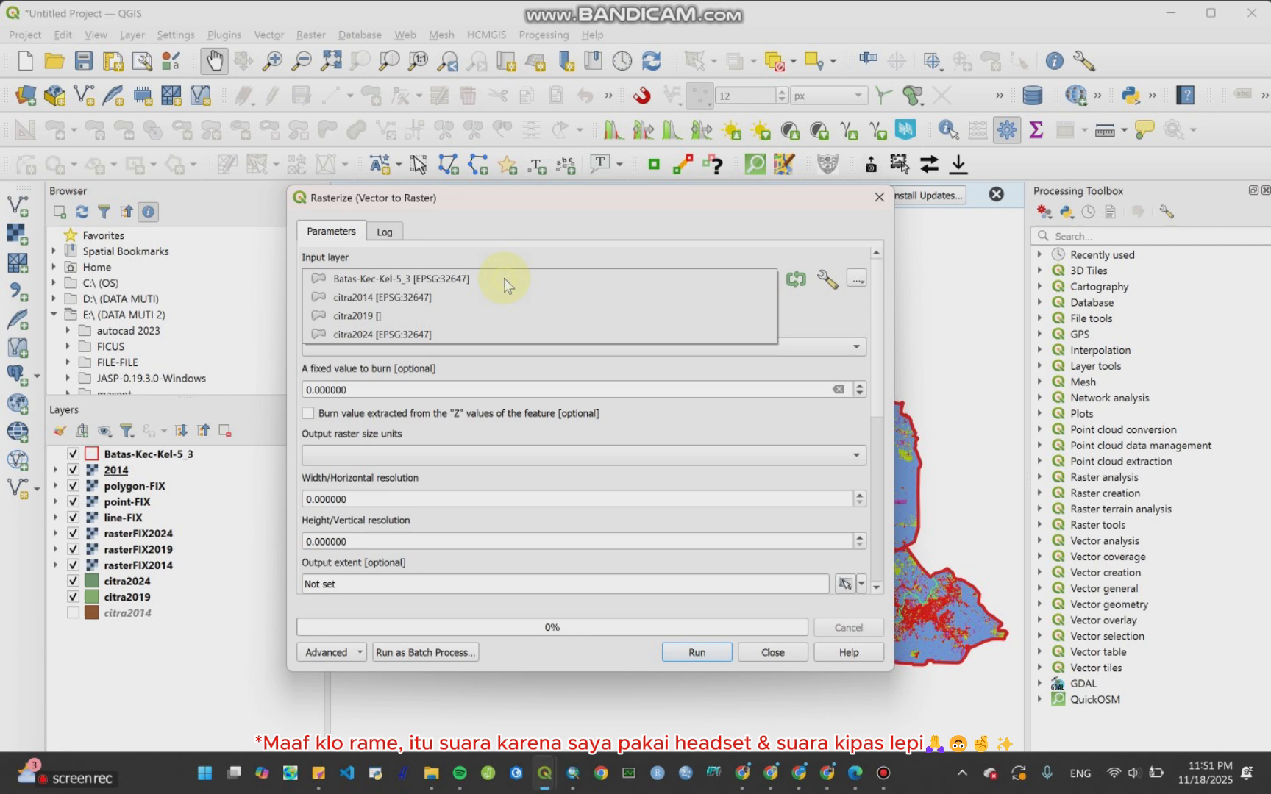
pyautogui.click(471, 316)
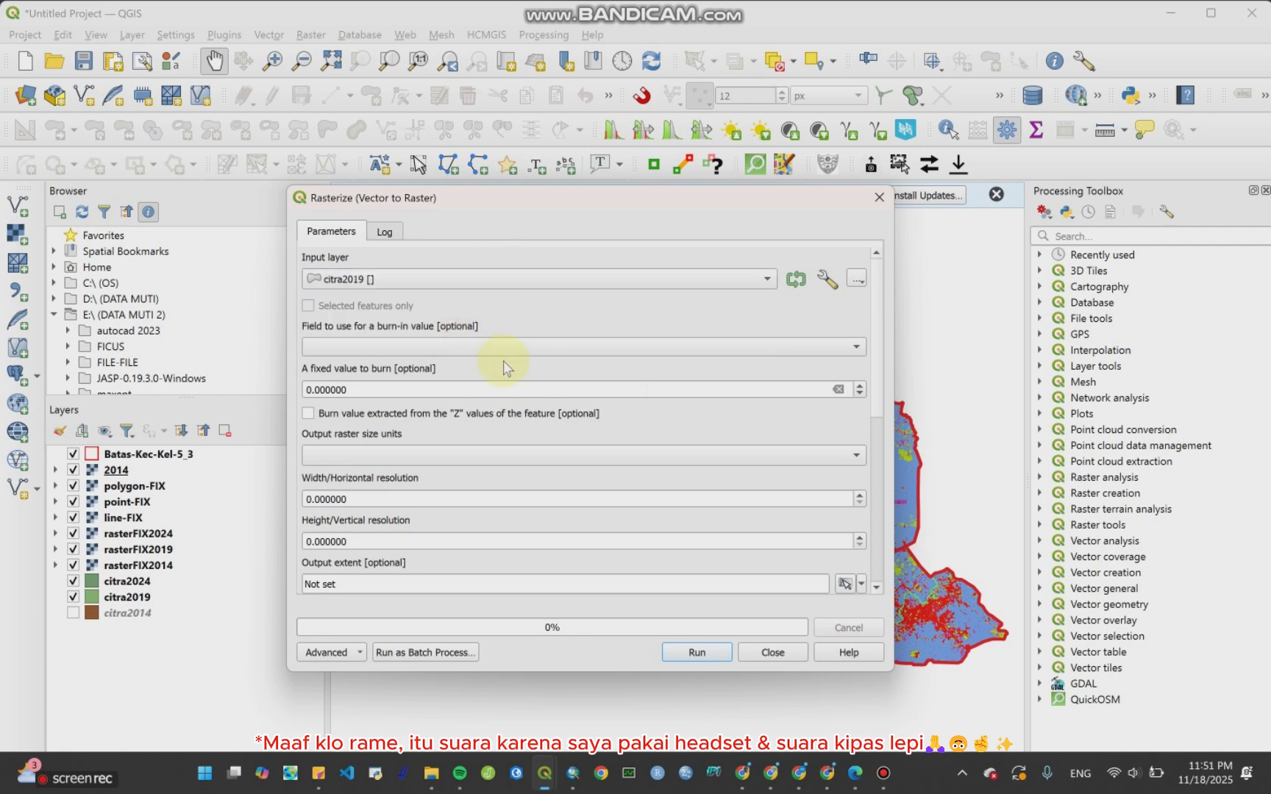
pyautogui.click(515, 347)
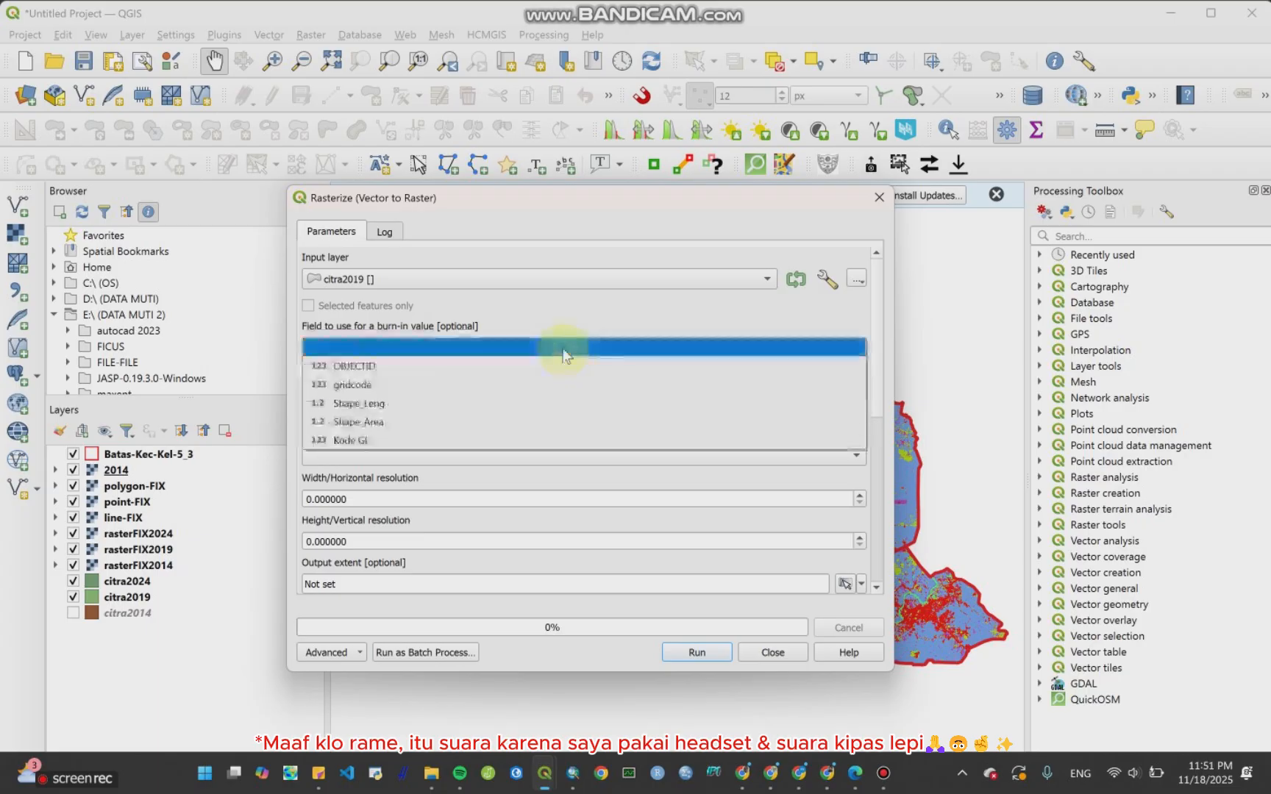
pyautogui.click(519, 441)
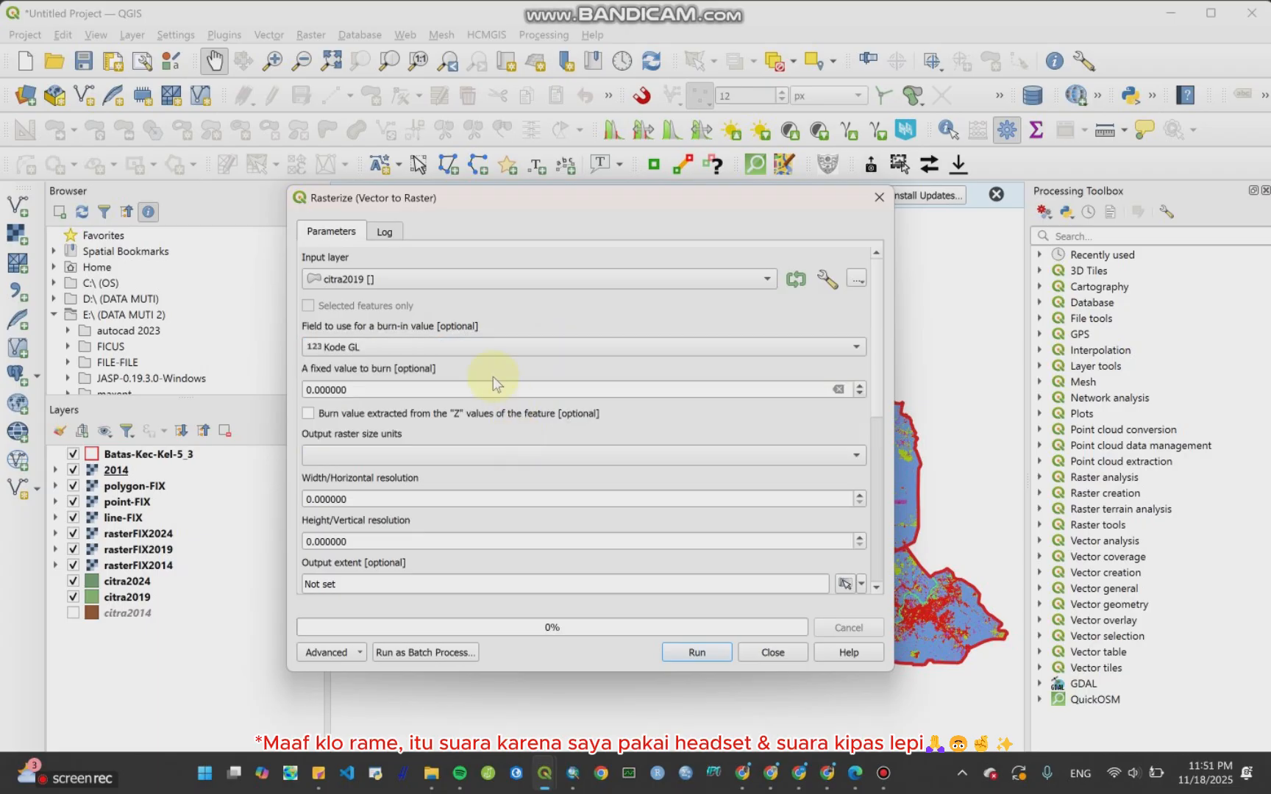
# Step: Set the output raster size units to Georeferenced units and the horizontal and vertical resolution to 30
pyautogui.scroll(-3, 875, 378)
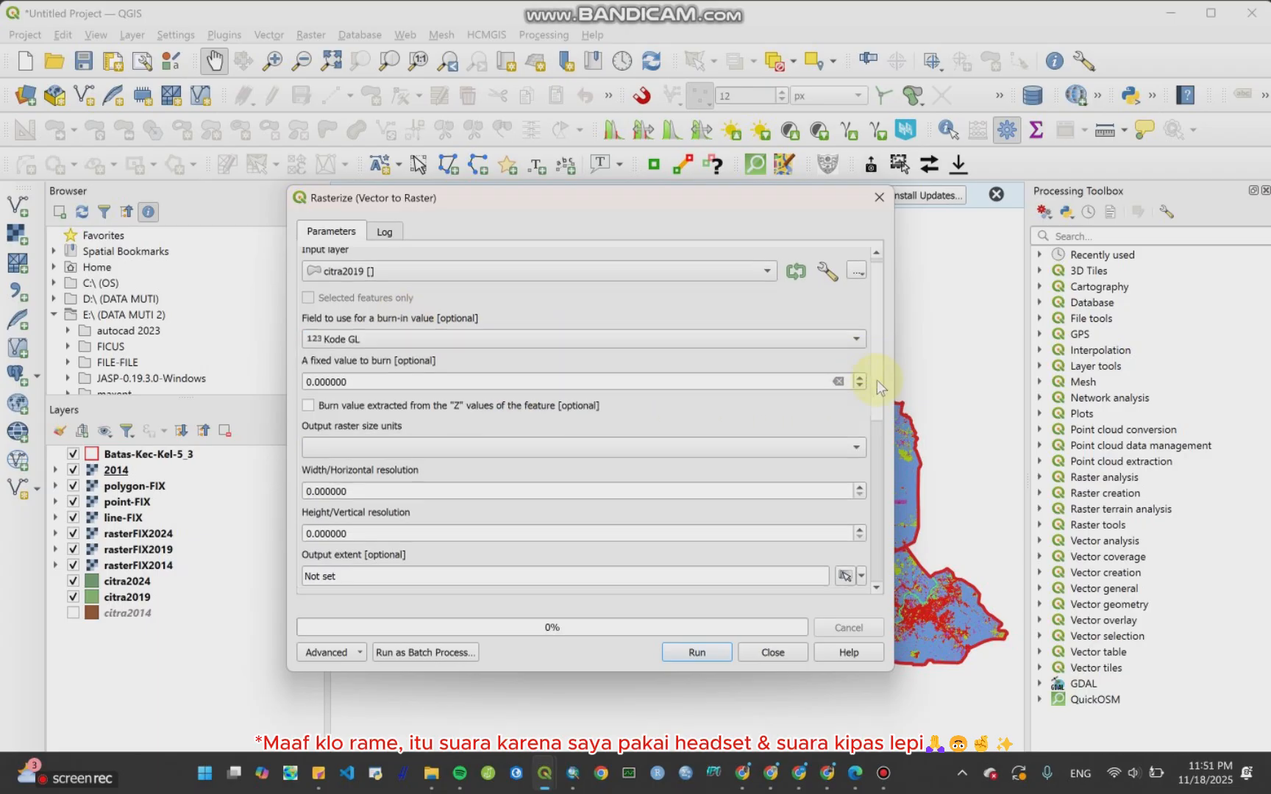
pyautogui.click(758, 363)
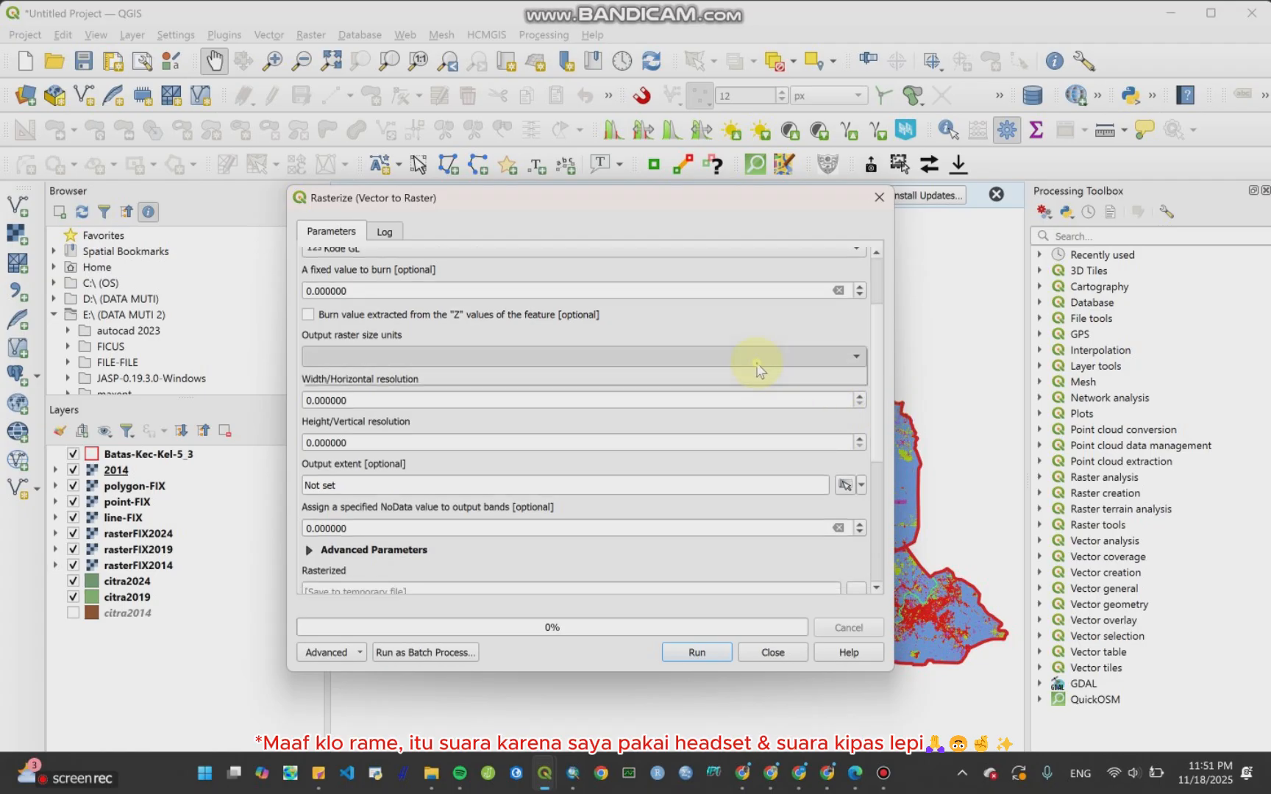
pyautogui.click(736, 378)
pyautogui.scroll(-5, 879, 398)
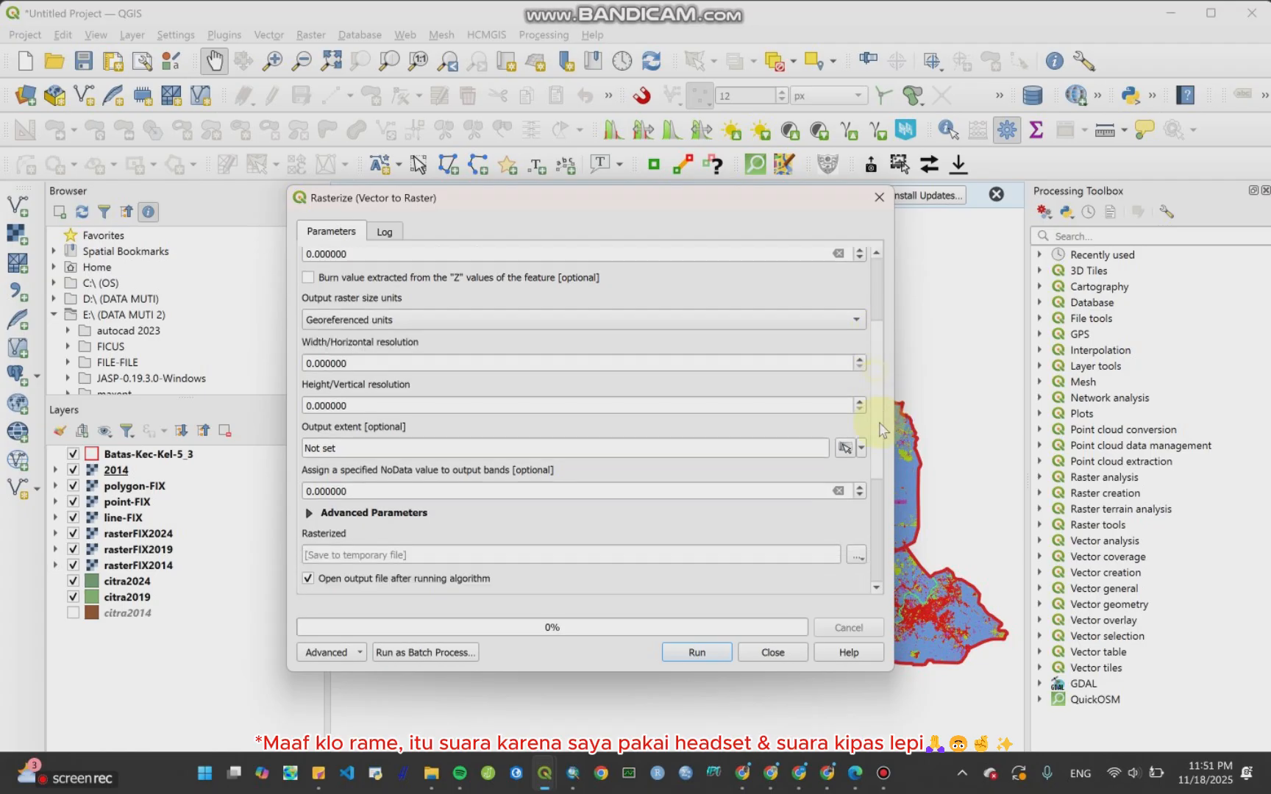
pyautogui.scroll(3, 822, 364)
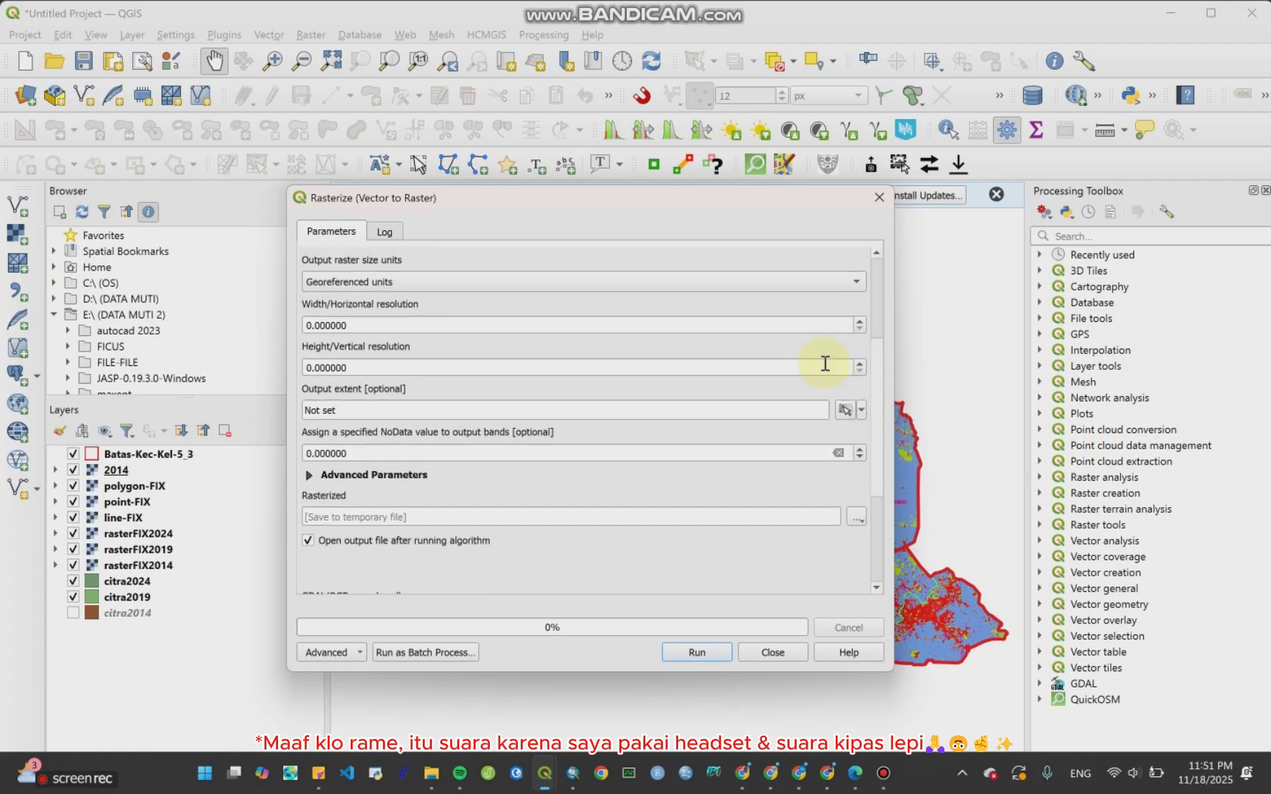
pyautogui.click(306, 326)
pyautogui.write('3')
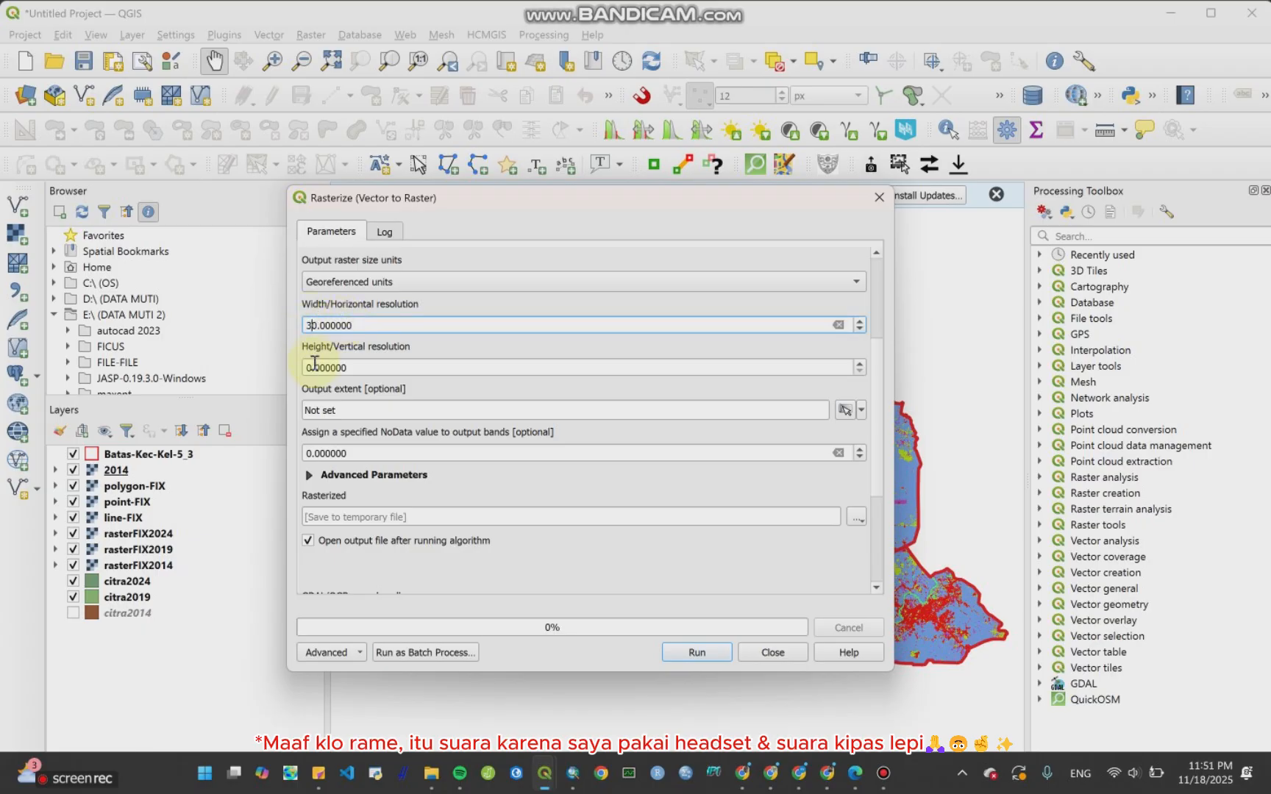
pyautogui.click(306, 368)
pyautogui.write('3')
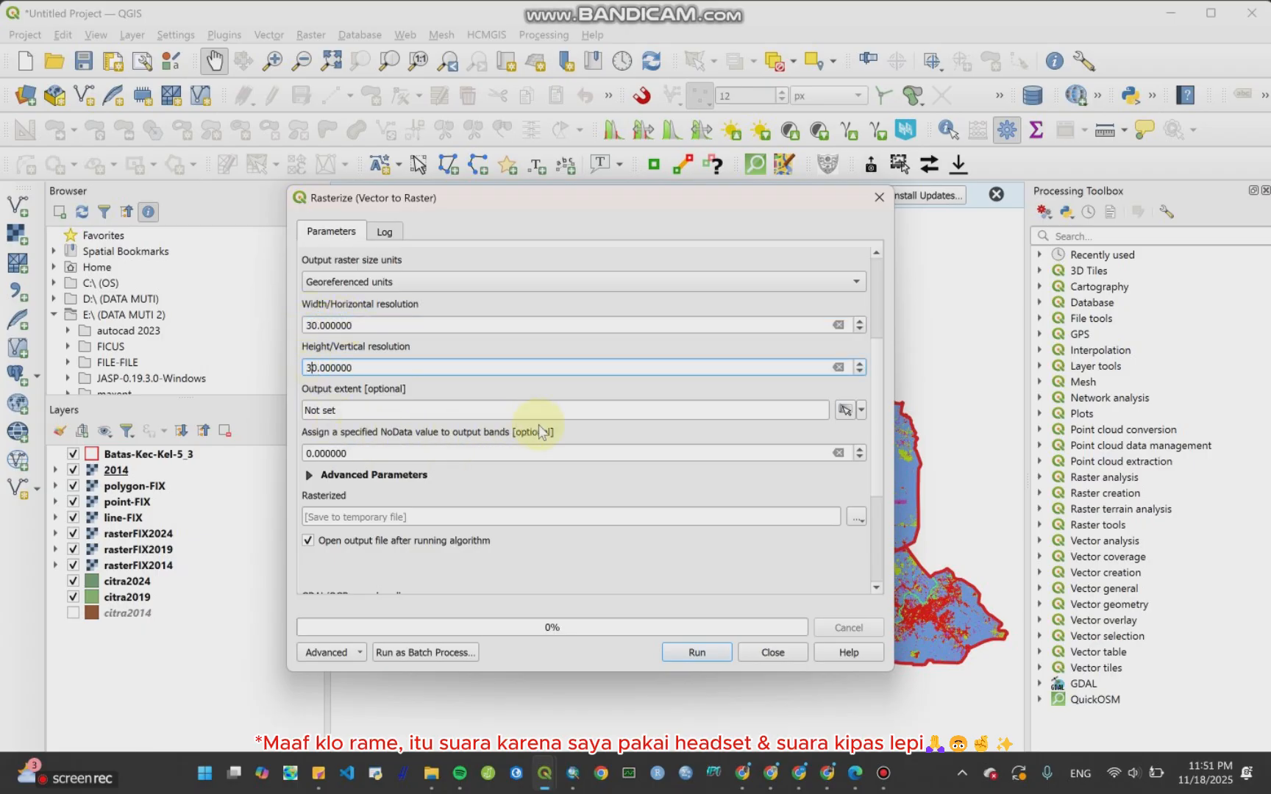
# Step: Save the rasterized output as 2019.tif in the Bab CA folder, run the tool and close it
pyautogui.scroll(-3, 877, 405)
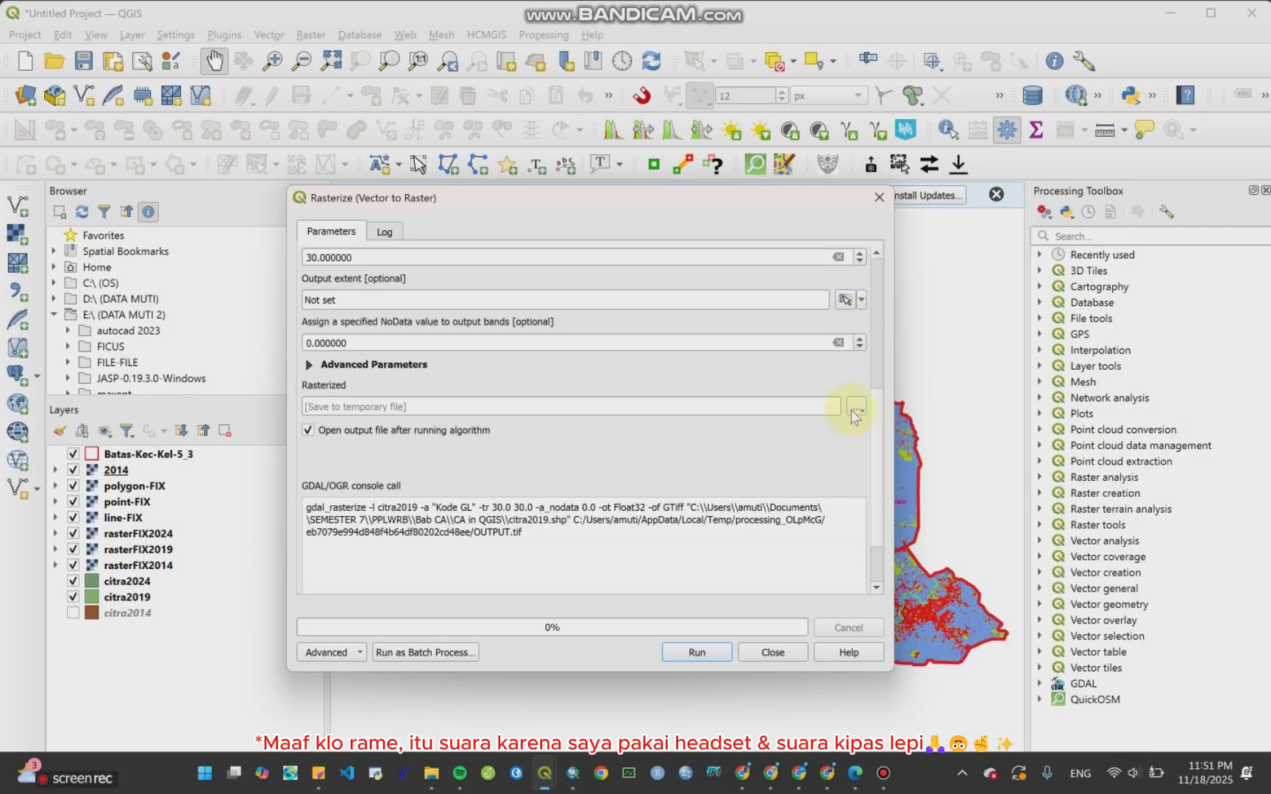
pyautogui.click(855, 408)
pyautogui.click(856, 446)
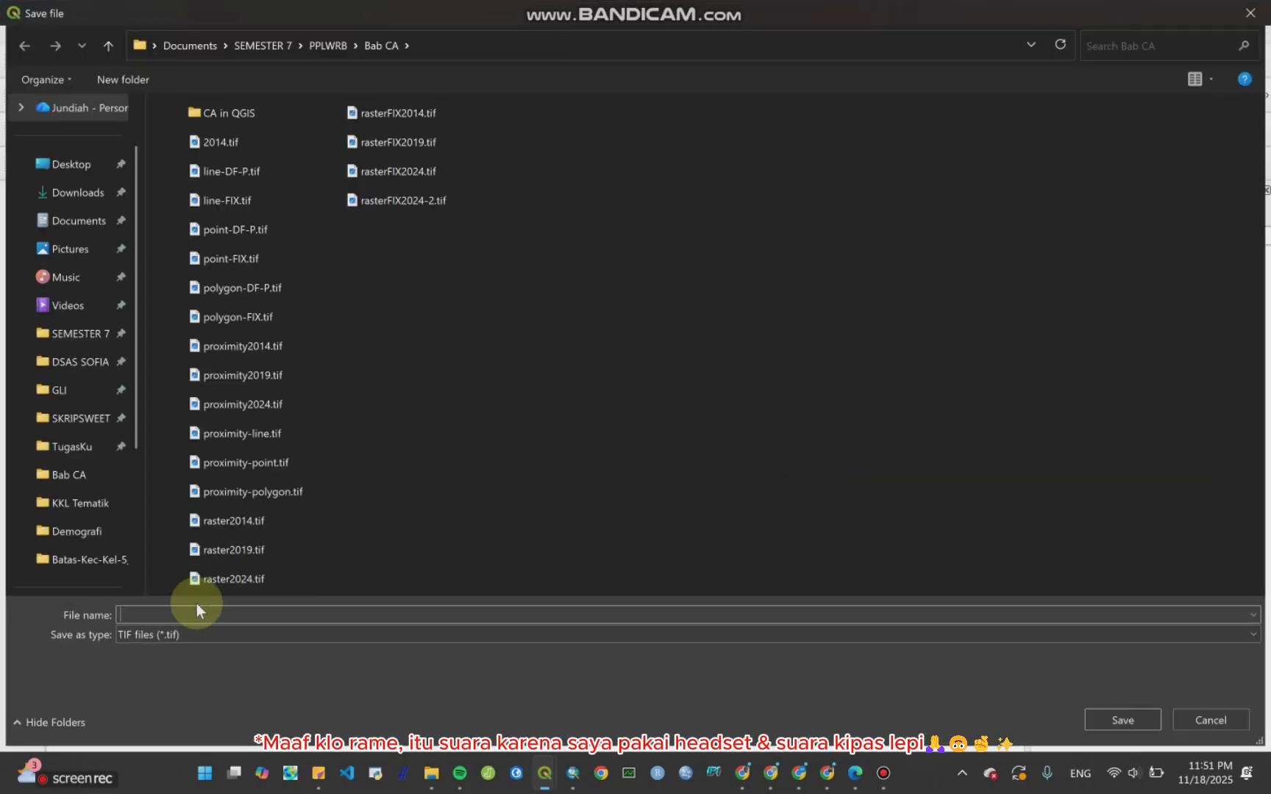
pyautogui.write('2019')
pyautogui.press('Return')
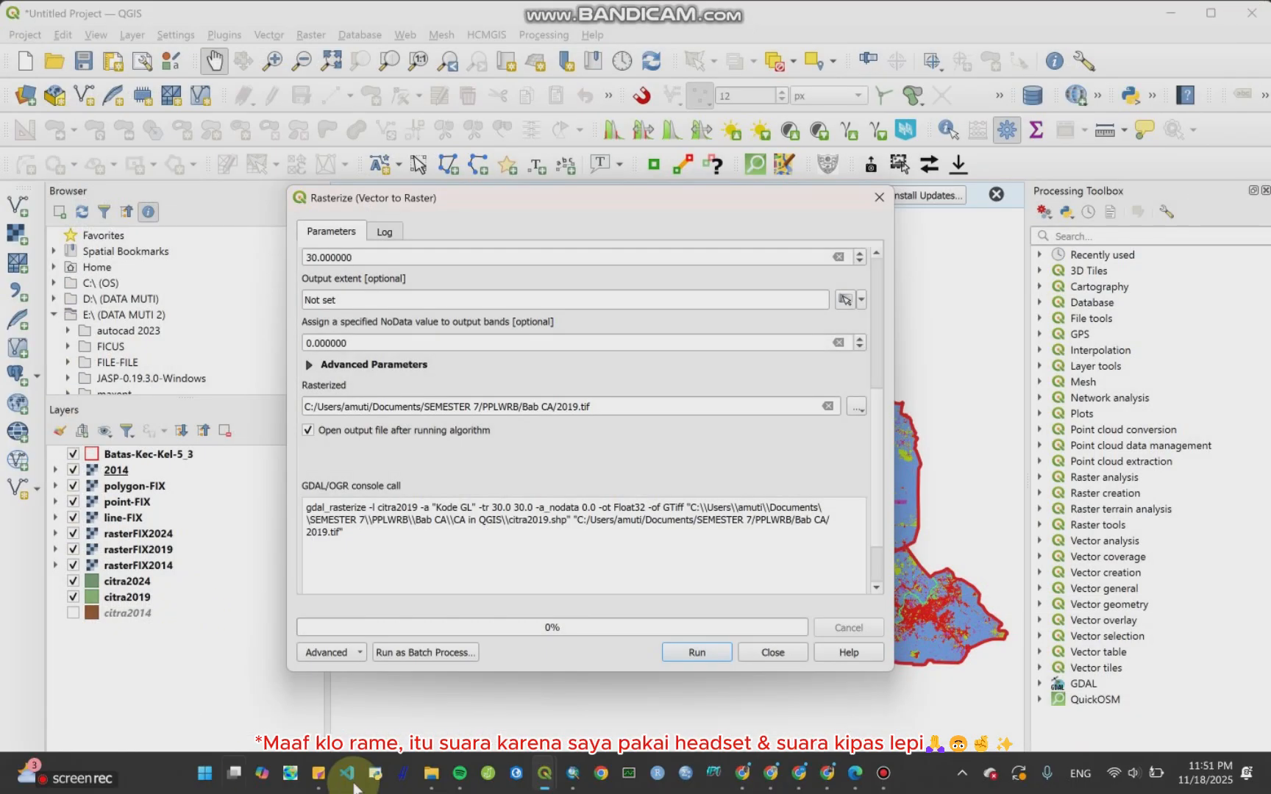
pyautogui.click(696, 653)
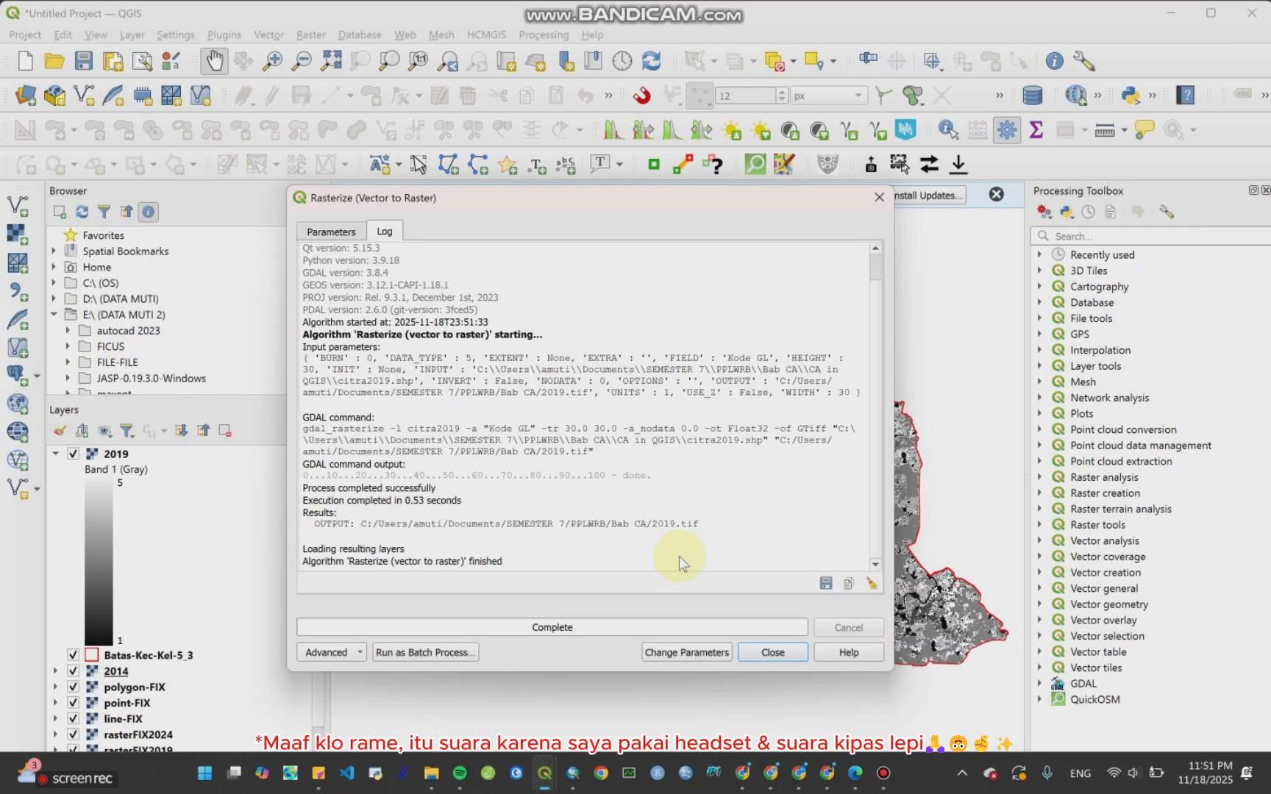
pyautogui.click(878, 197)
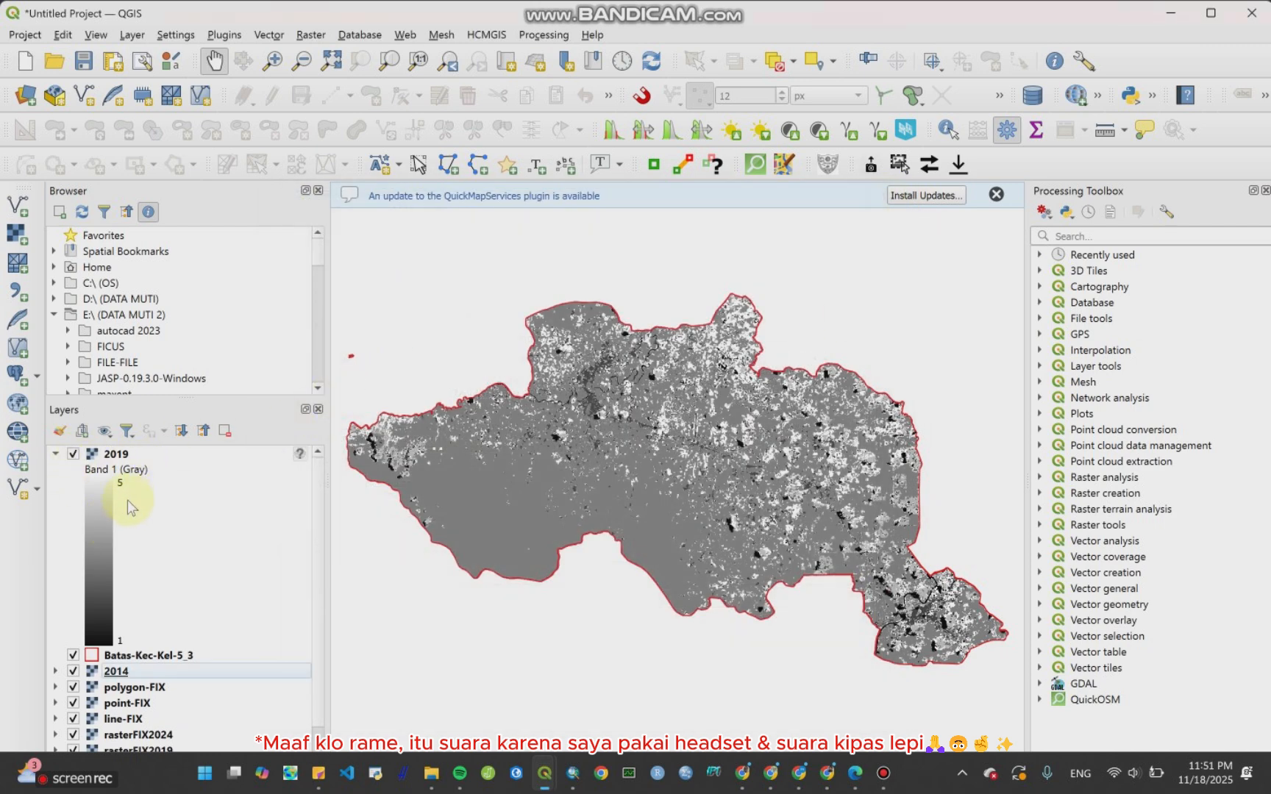
# Step: Style the 2019 raster as Paletted/Unique values, classify its values 1 to 5 with random colours and confirm
pyautogui.click(119, 455)
pyautogui.rightClick(125, 456)
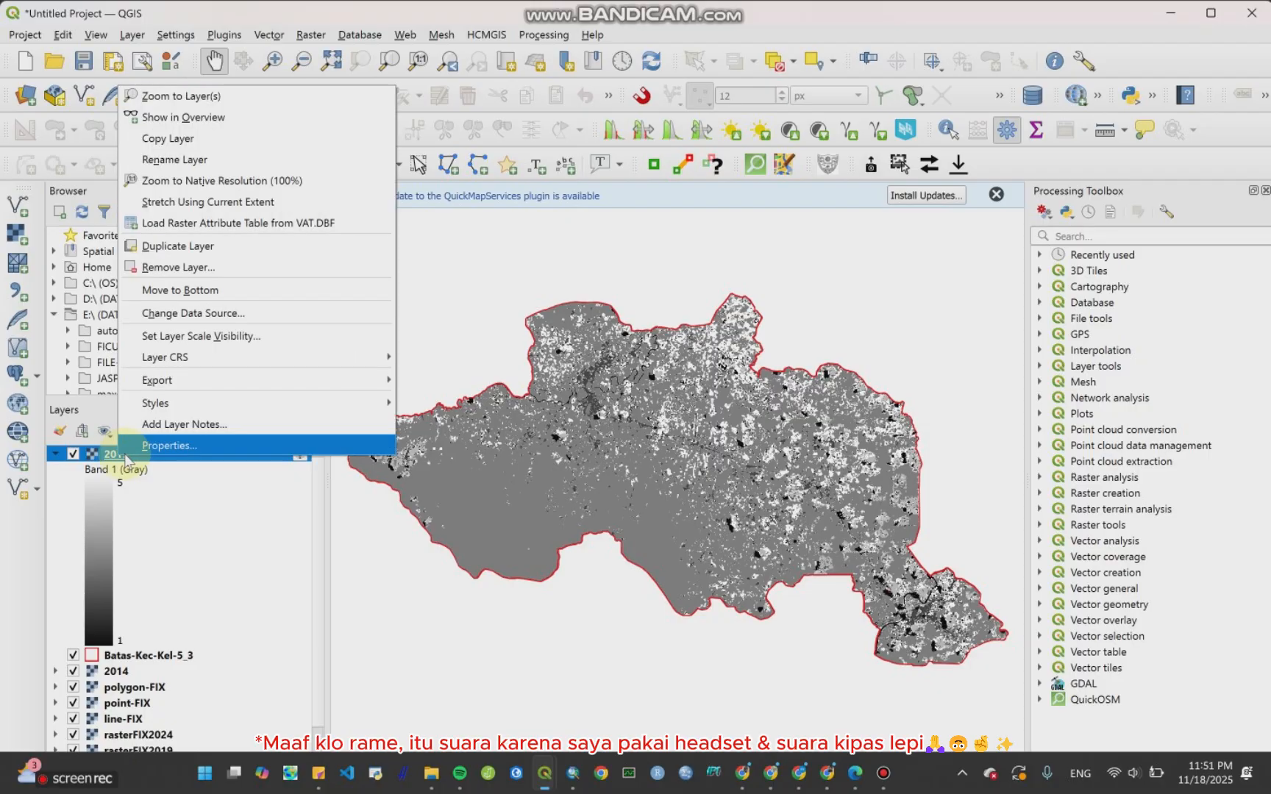
pyautogui.click(132, 450)
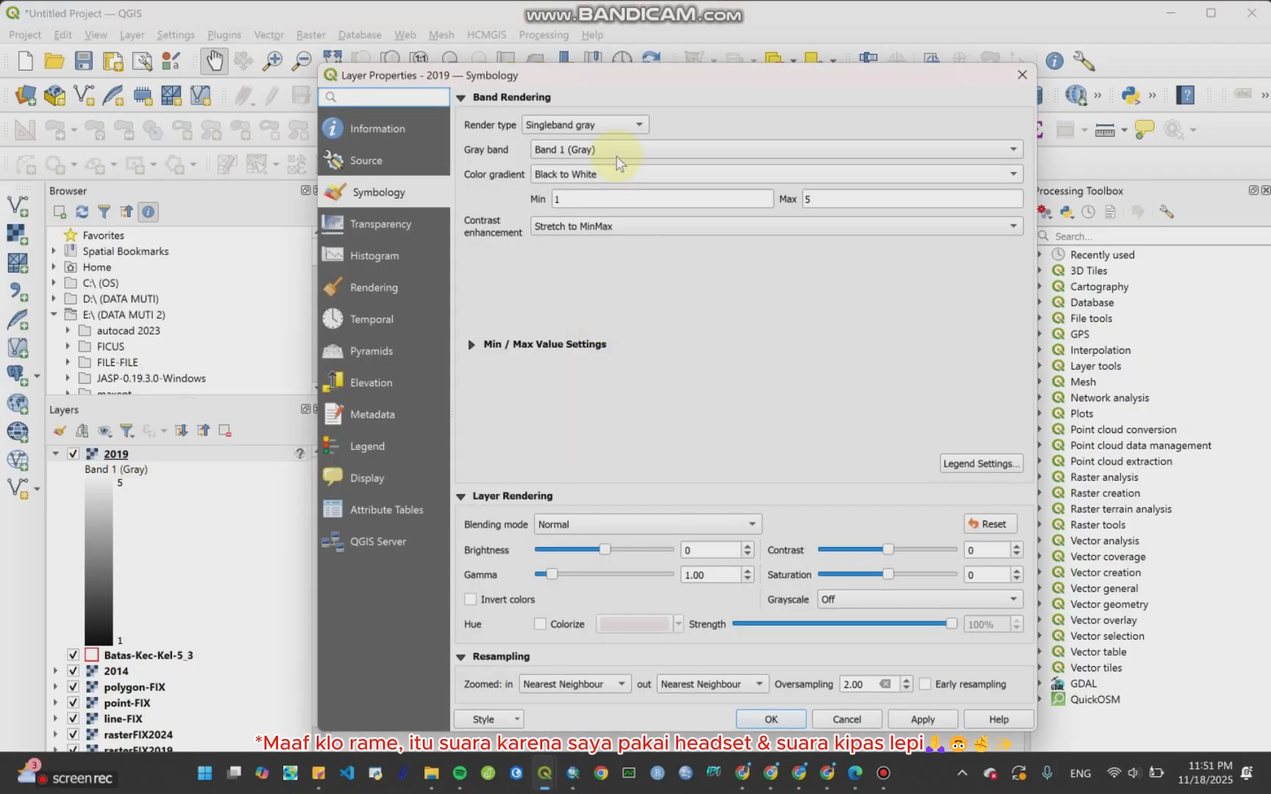
pyautogui.click(606, 130)
pyautogui.click(600, 107)
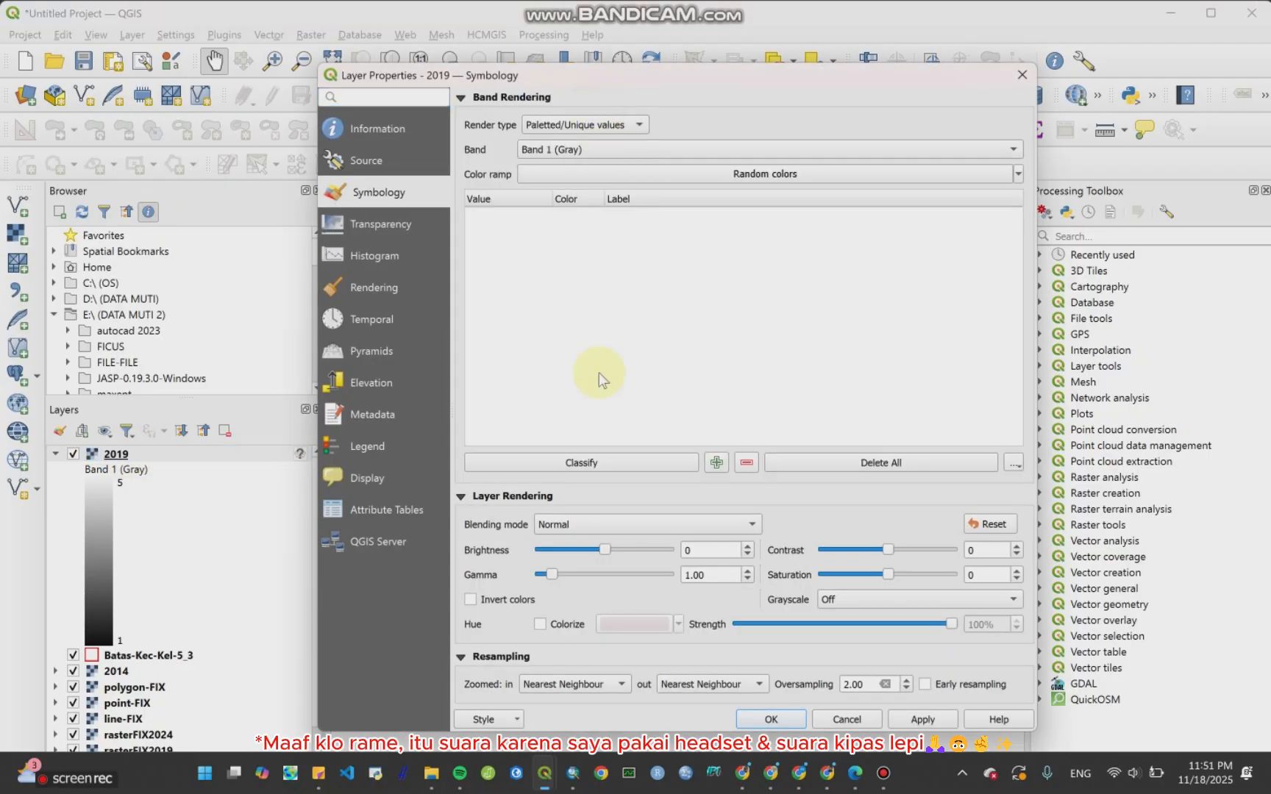
pyautogui.click(599, 459)
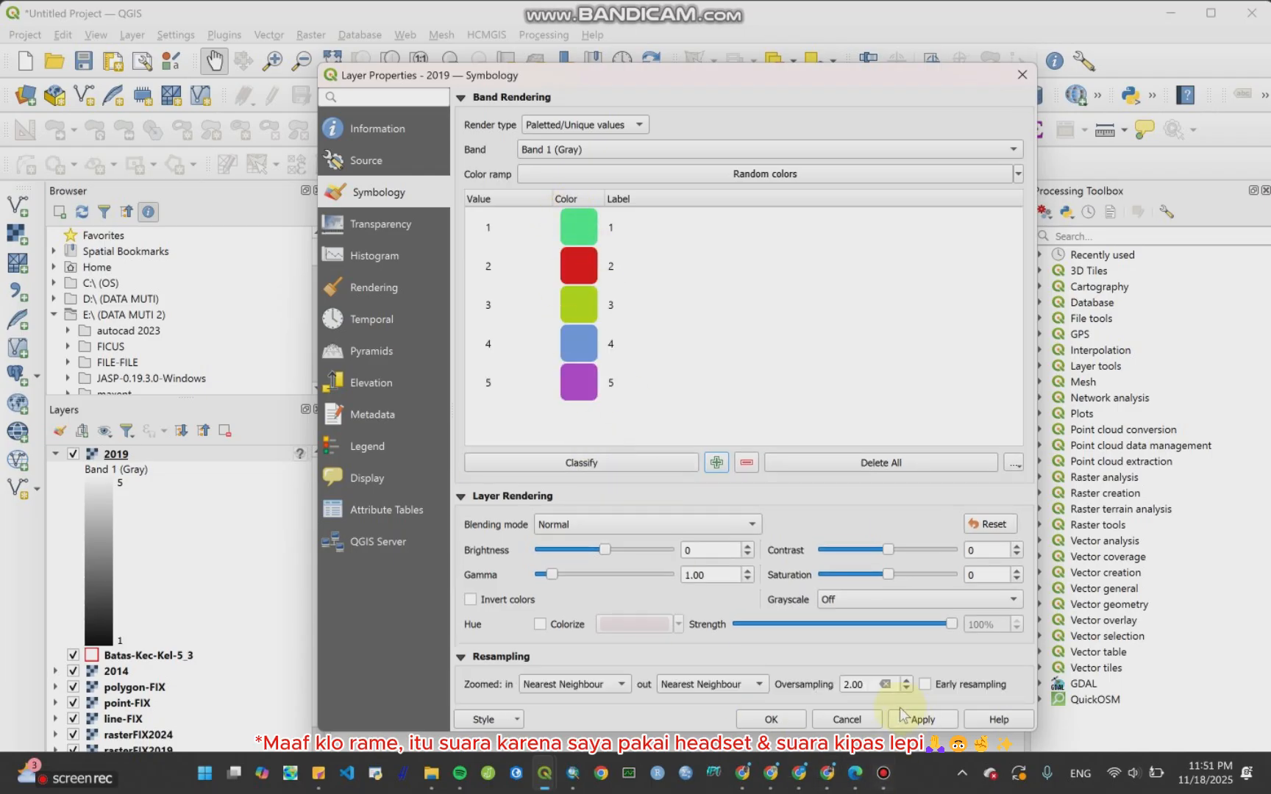
pyautogui.click(802, 717)
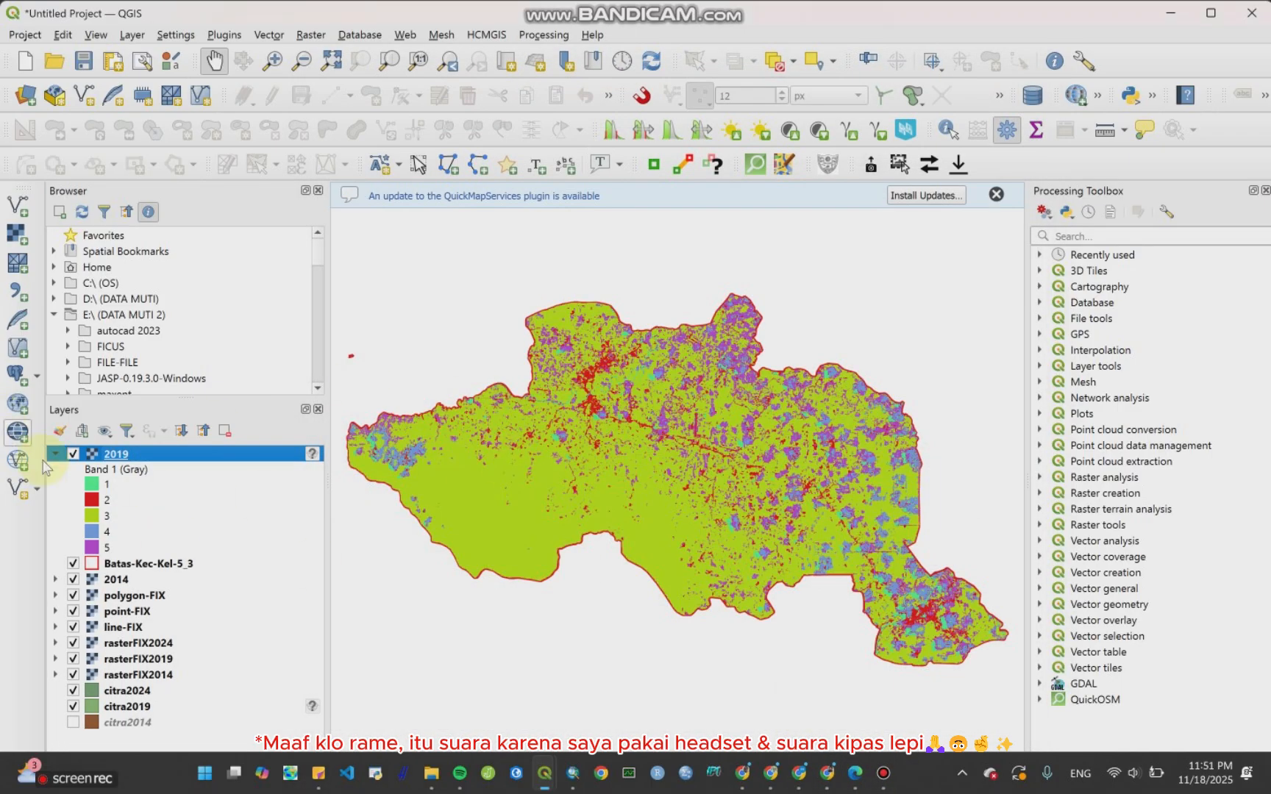
# Step: Collapse the 2019 layer's legend and move it below Batas-Kec-Kel-5_3 in the layer list
pyautogui.click(56, 454)
pyautogui.moveTo(140, 470); pyautogui.dragTo(137, 451)
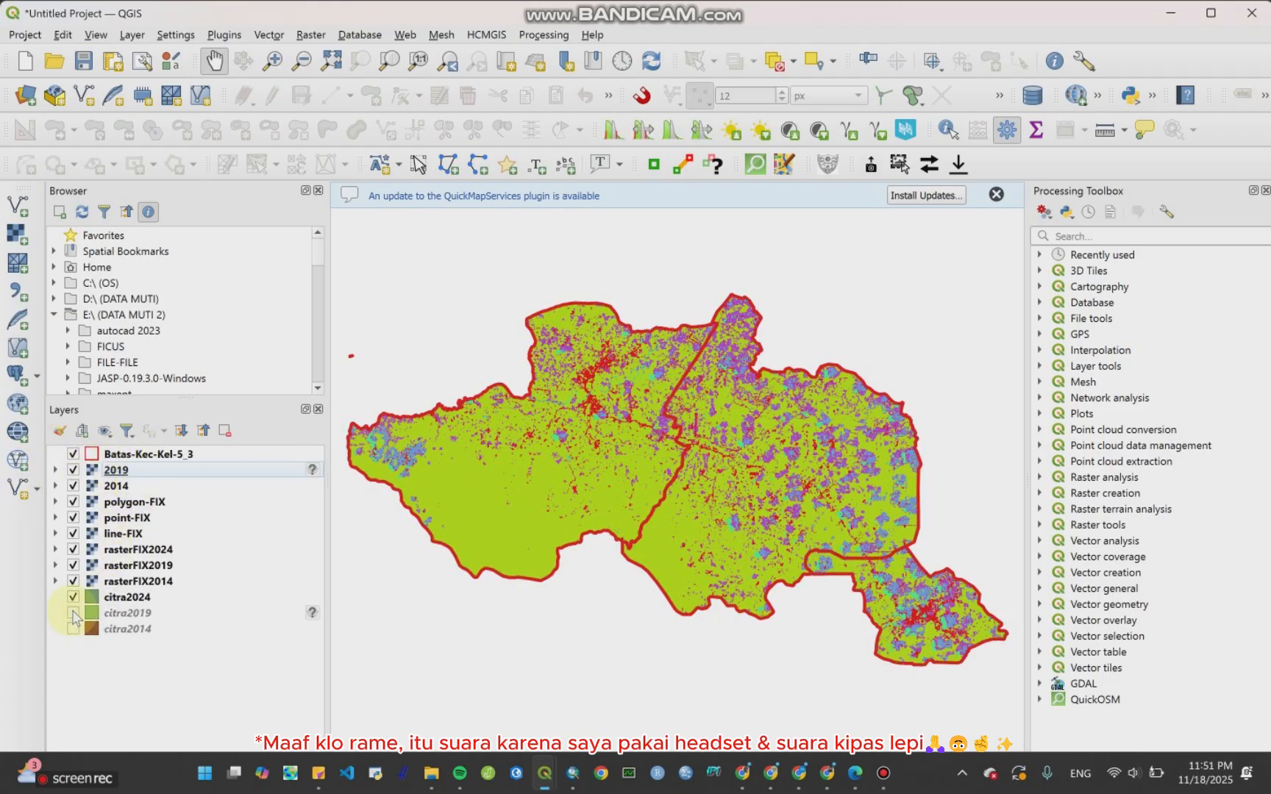
# Step: Open Rasterize (Vector to Raster) with citra2024 as input and Kode GL as the burn-in field
pyautogui.click(310, 34)
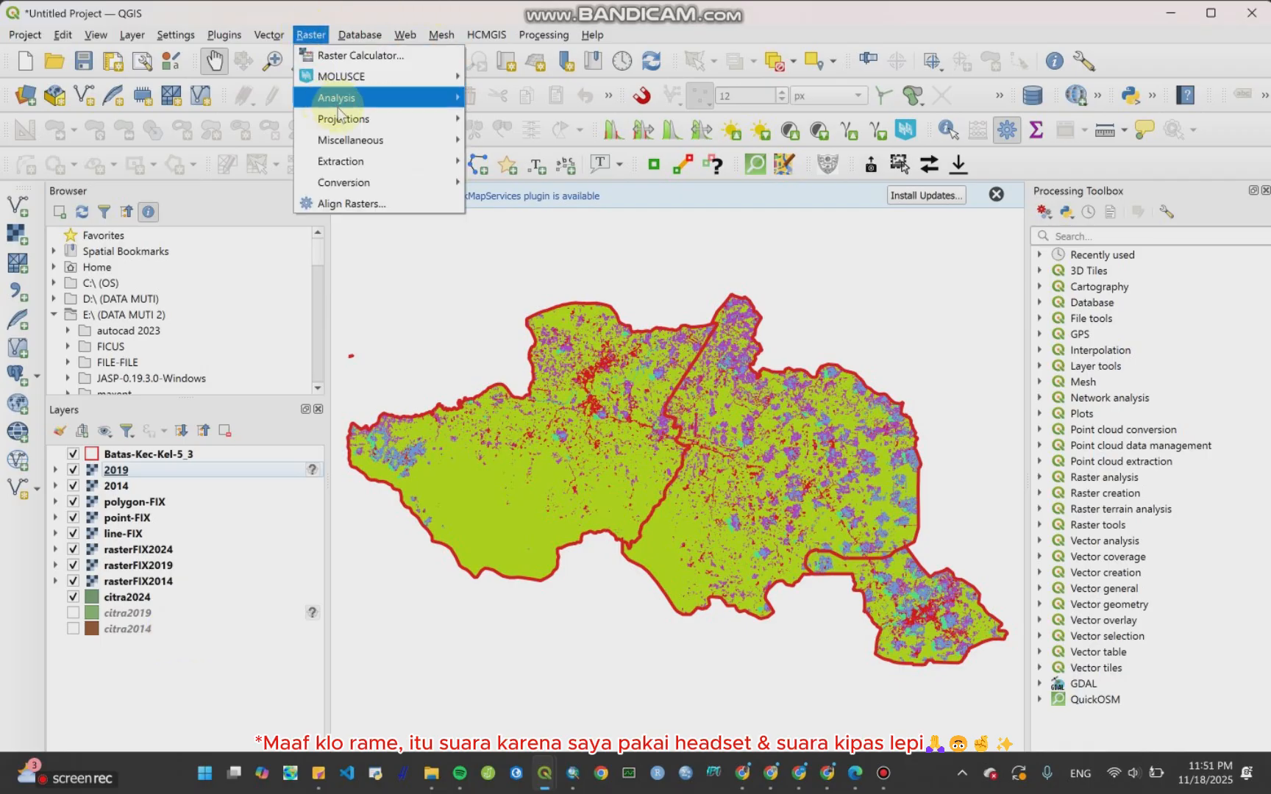
pyautogui.moveTo(346, 182)
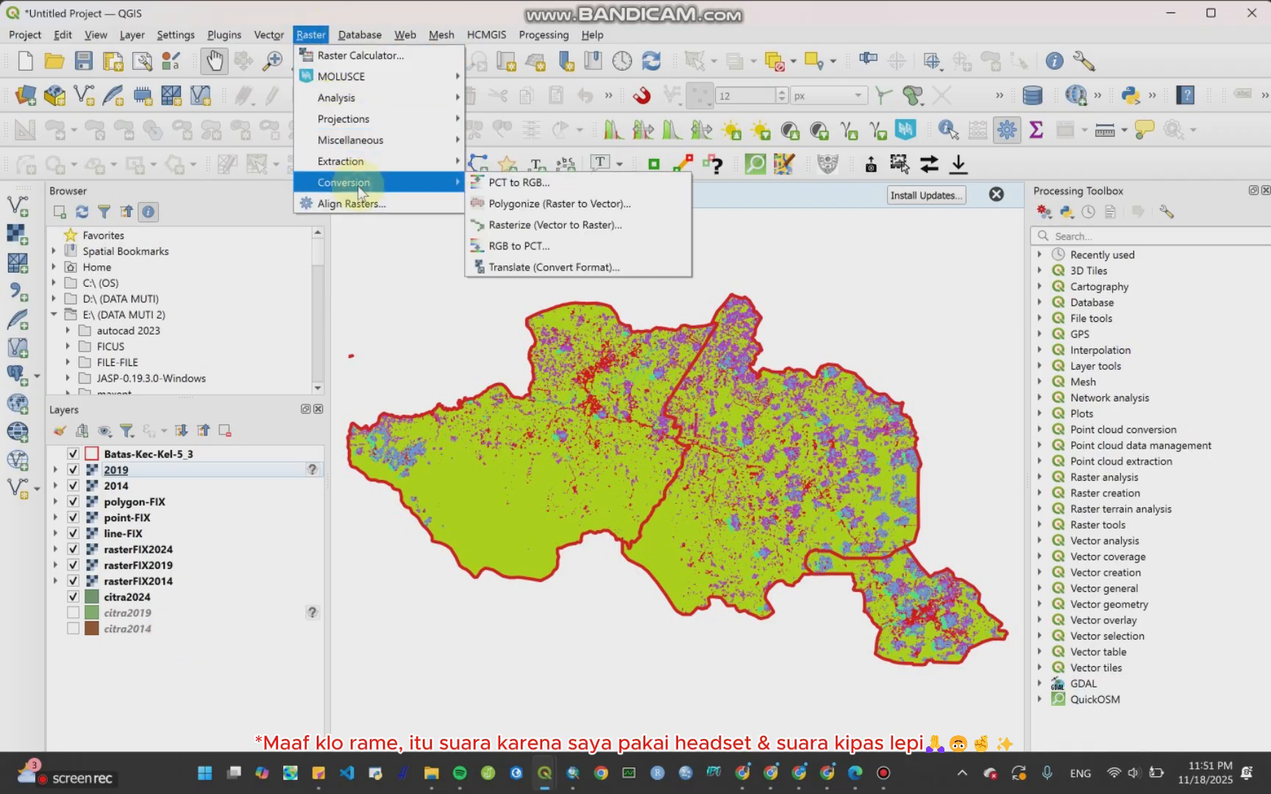
pyautogui.click(498, 223)
pyautogui.click(769, 279)
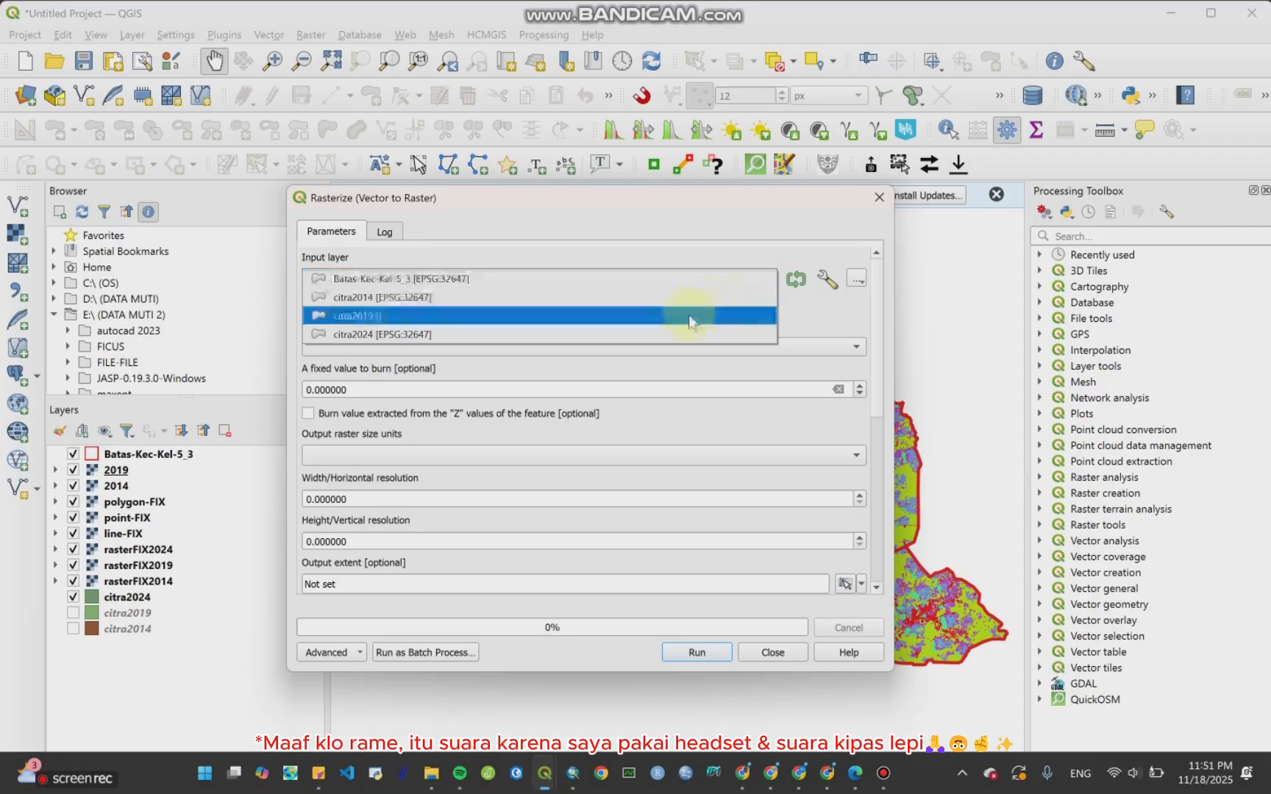
pyautogui.click(683, 339)
pyautogui.click(648, 346)
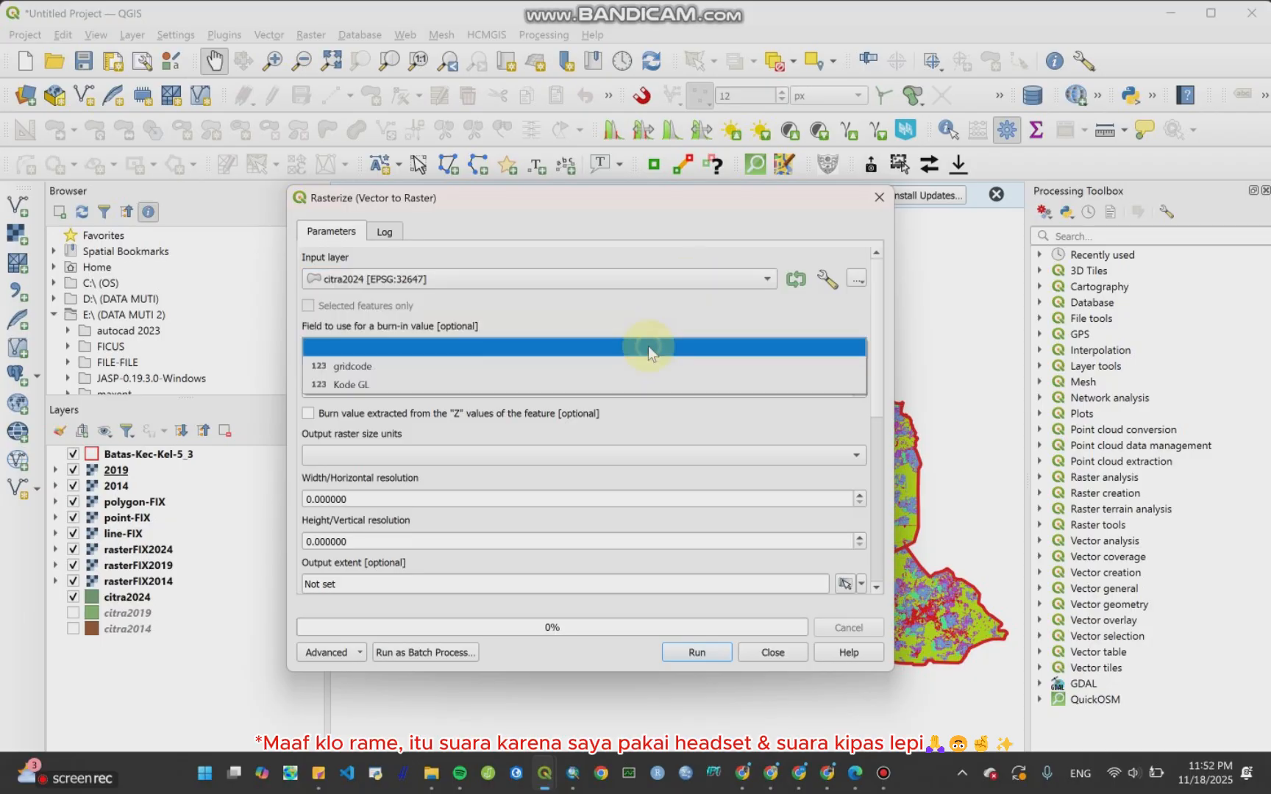
pyautogui.click(642, 385)
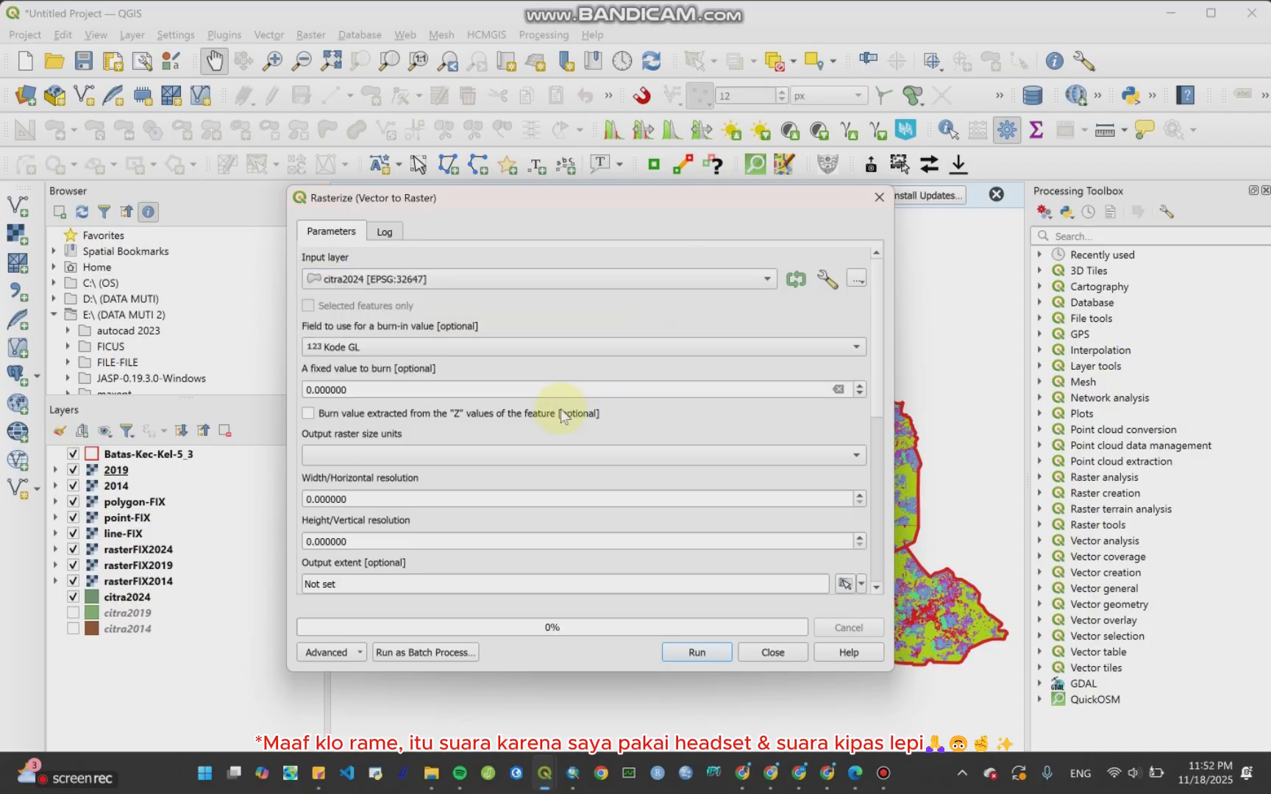
# Step: Set the output raster size units to Georeferenced units and the horizontal and vertical resolution to 30
pyautogui.click(476, 453)
pyautogui.click(475, 483)
pyautogui.click(479, 460)
pyautogui.click(486, 476)
pyautogui.click(309, 498)
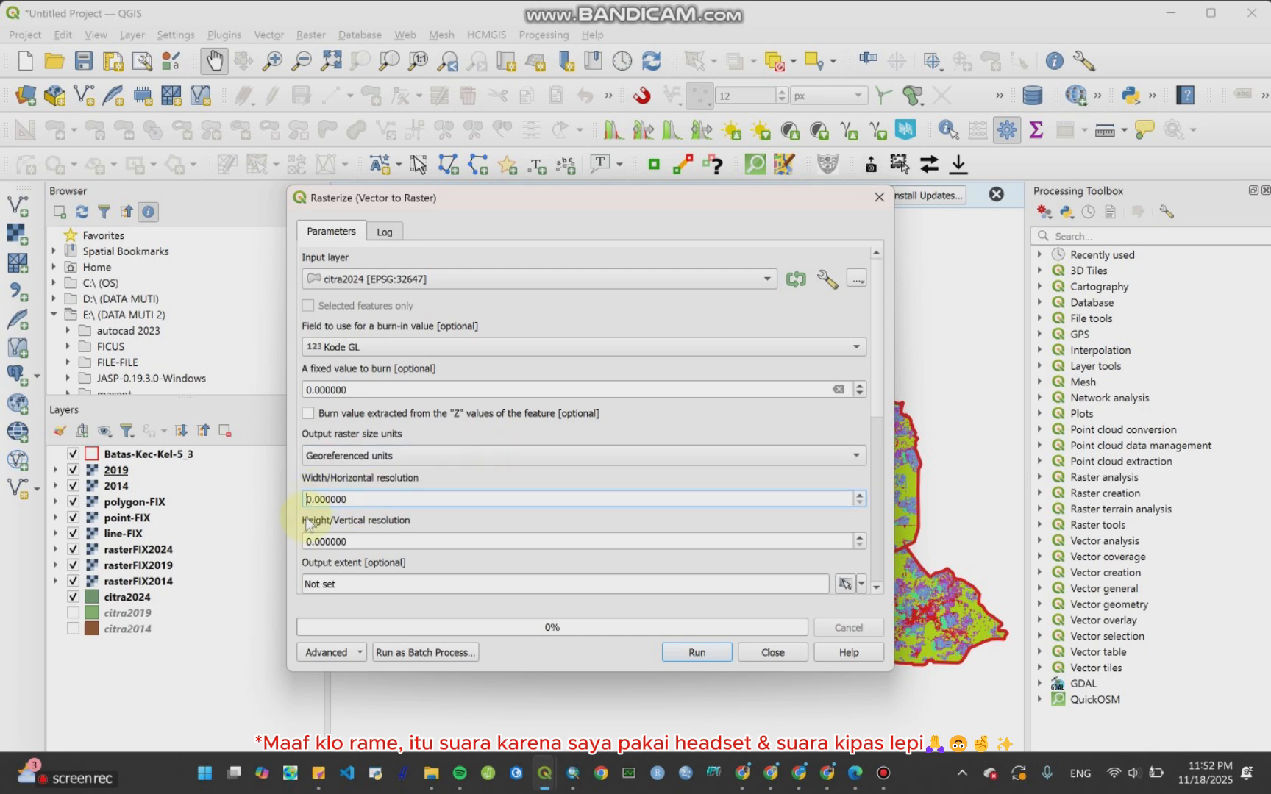
pyautogui.write('3')
pyautogui.click(309, 542)
pyautogui.write('3')
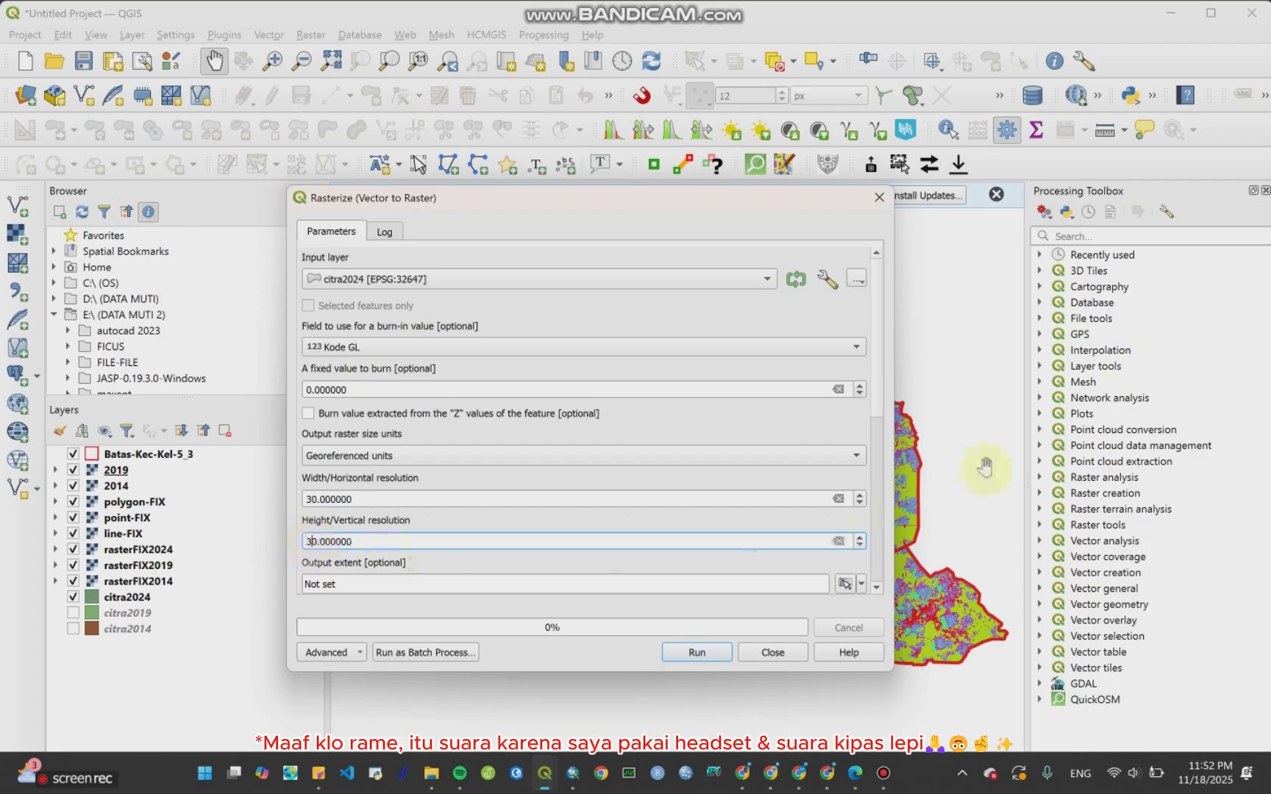
# Step: Save the rasterized output as 2024.tif in the Bab CA folder, run the tool and close it
pyautogui.scroll(-5, 883, 412)
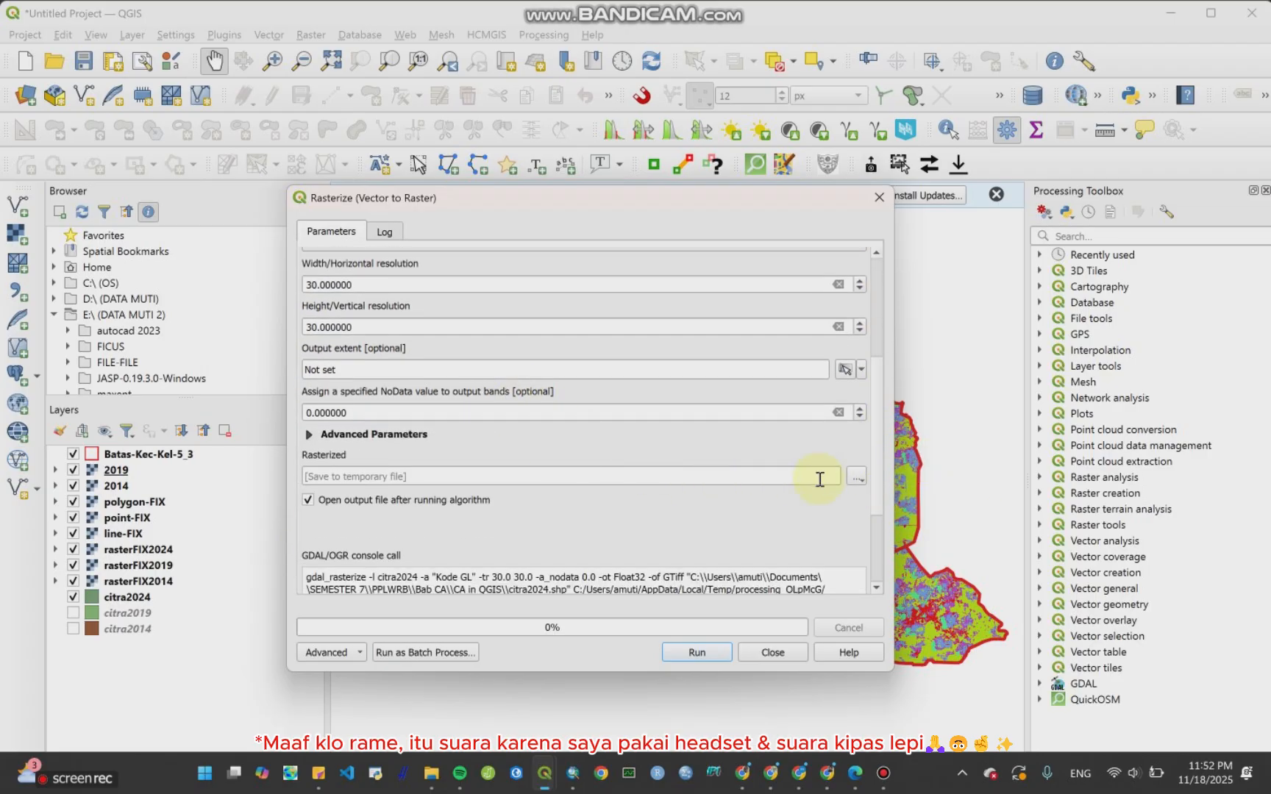
pyautogui.click(857, 478)
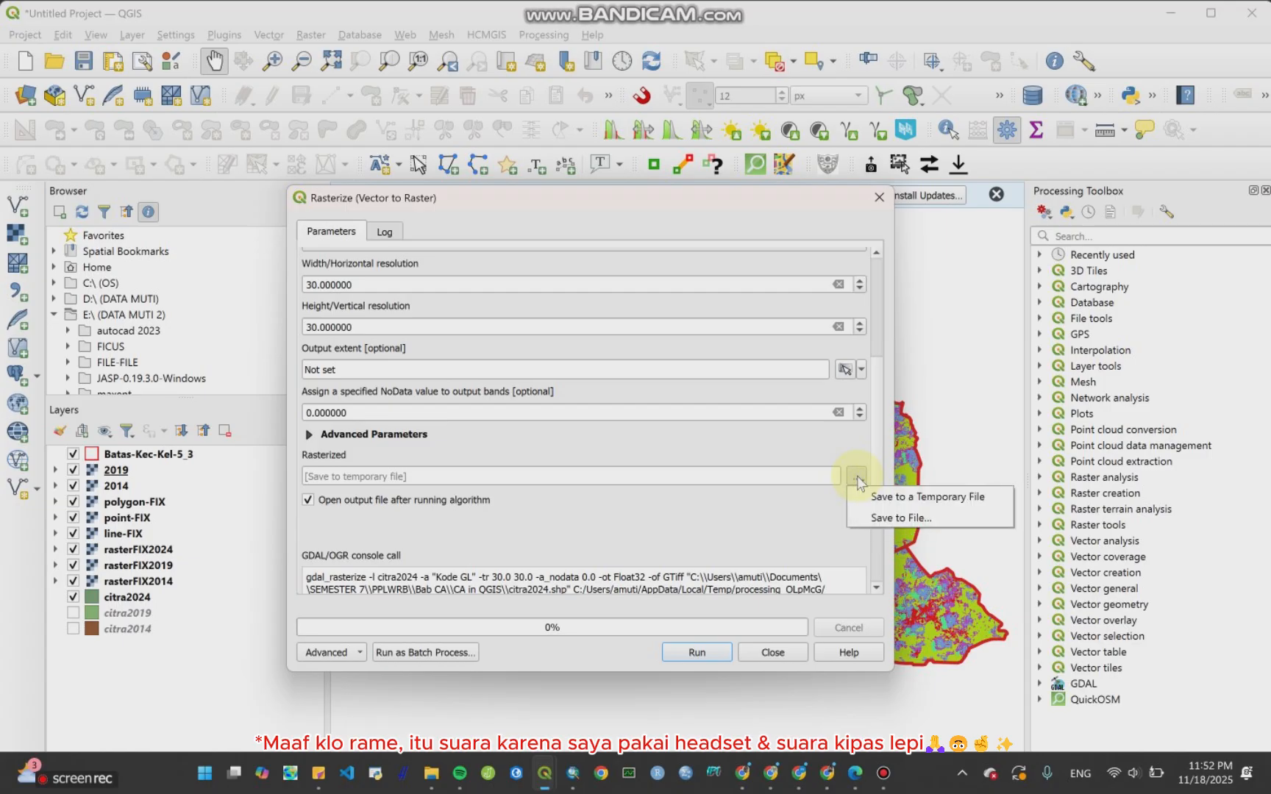
pyautogui.click(889, 518)
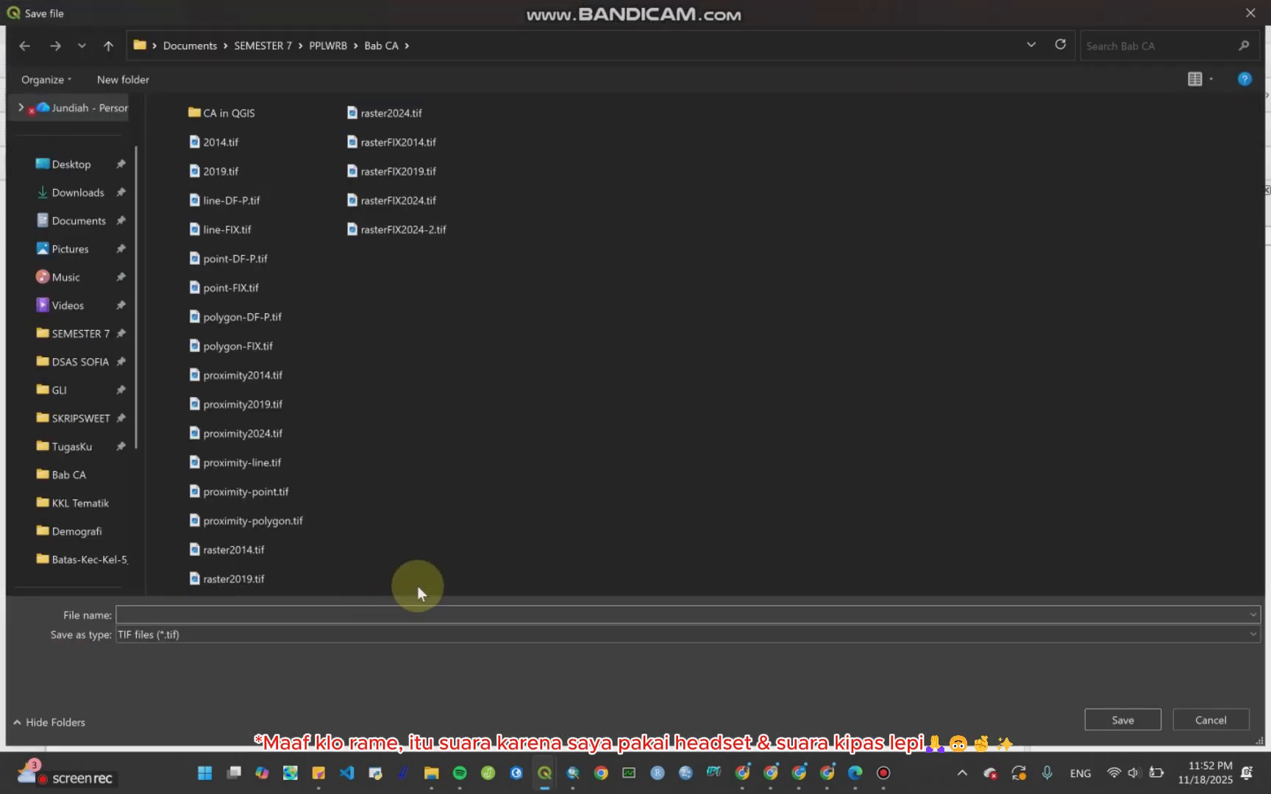
pyautogui.write('2024')
pyautogui.press('Return')
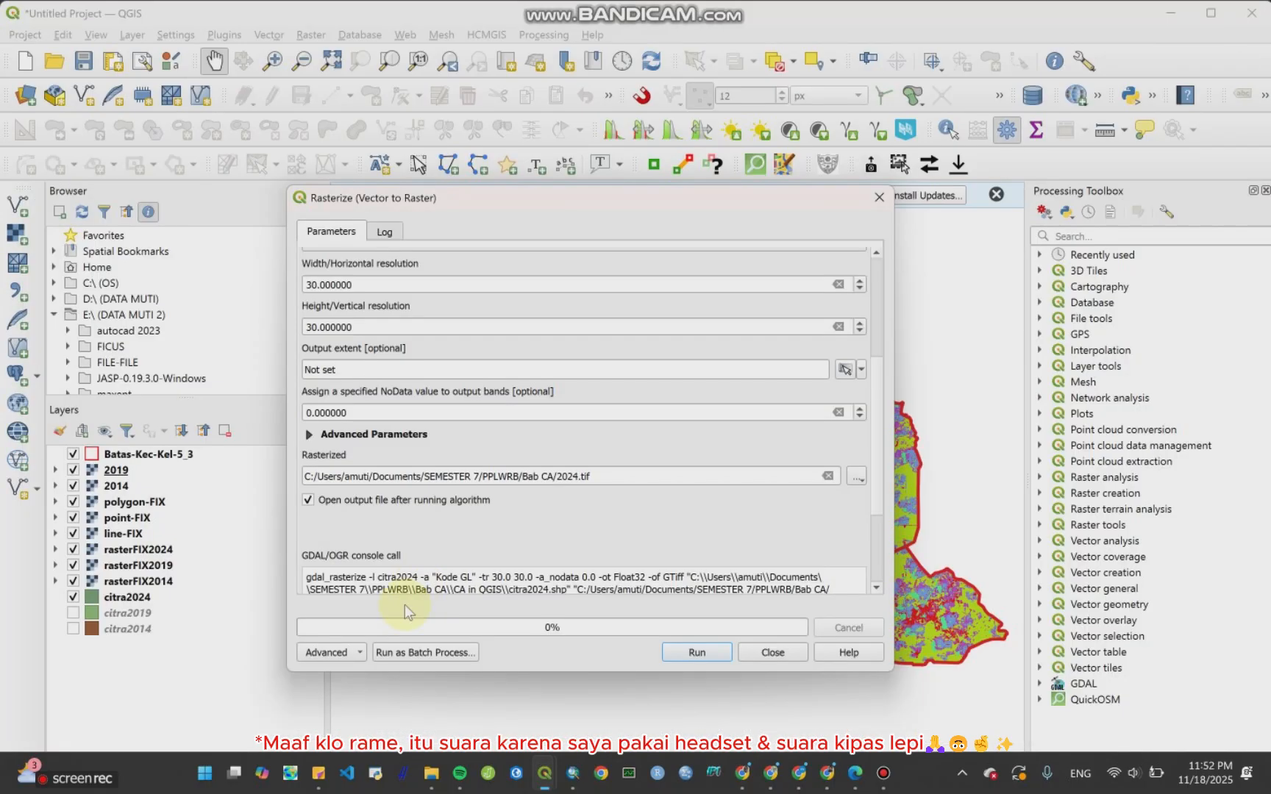
pyautogui.click(695, 651)
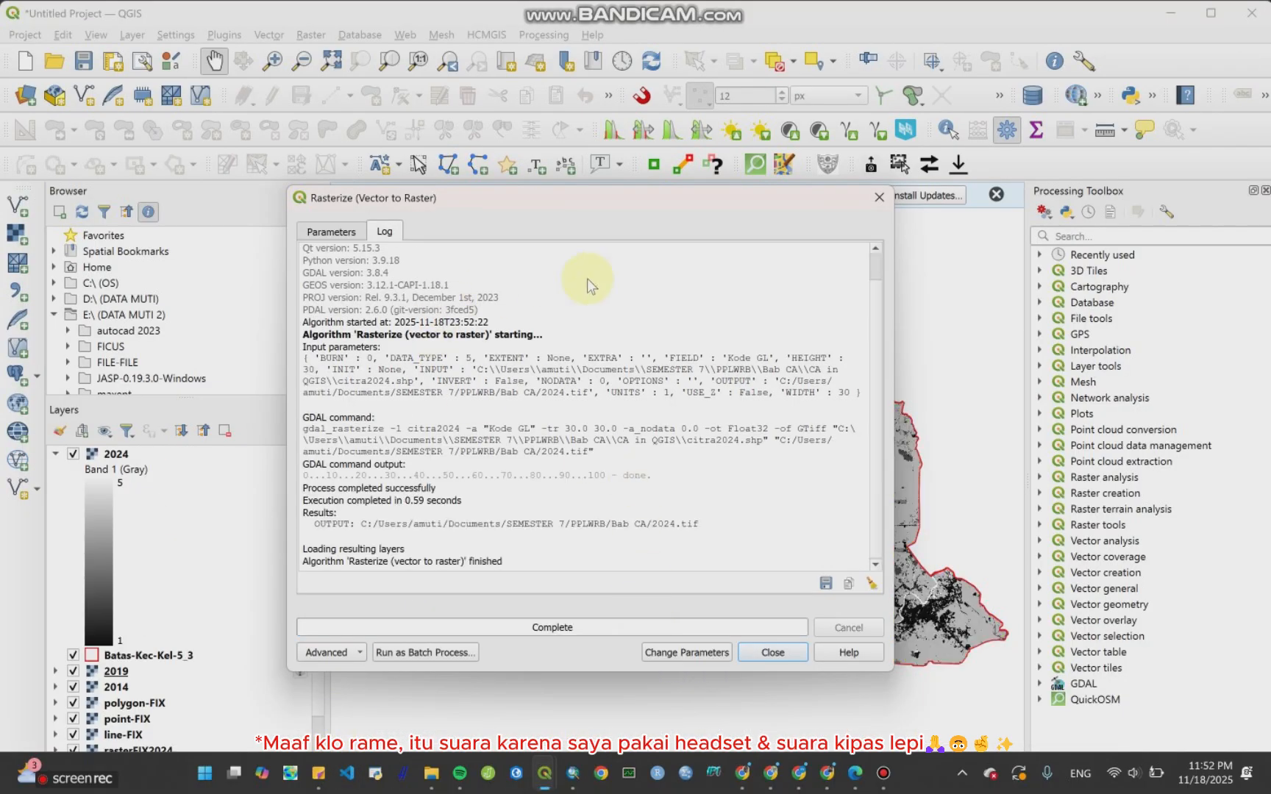
pyautogui.click(879, 197)
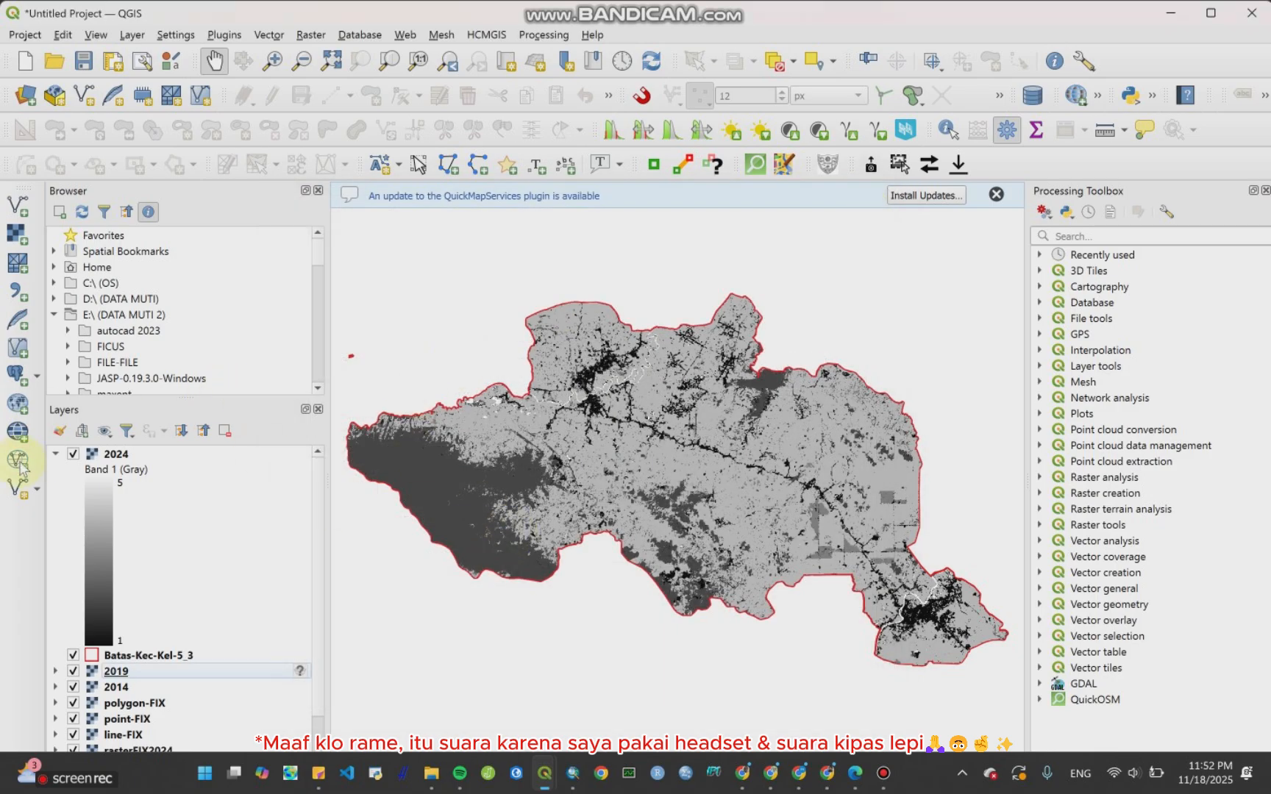
# Step: Style the 2024 raster as Paletted/Unique values, classify its values 1 to 5 with random colours, apply and confirm
pyautogui.click(125, 456)
pyautogui.rightClick(126, 456)
pyautogui.click(212, 443)
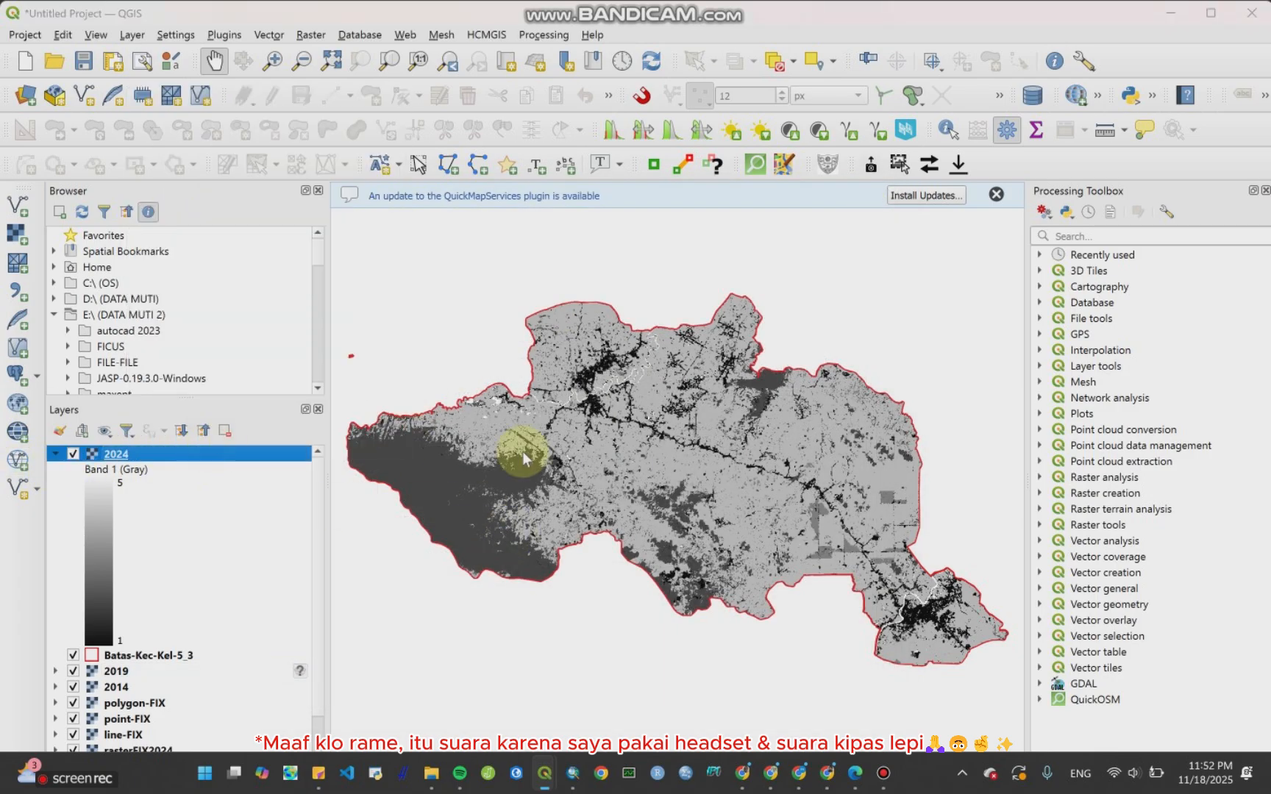
pyautogui.click(608, 129)
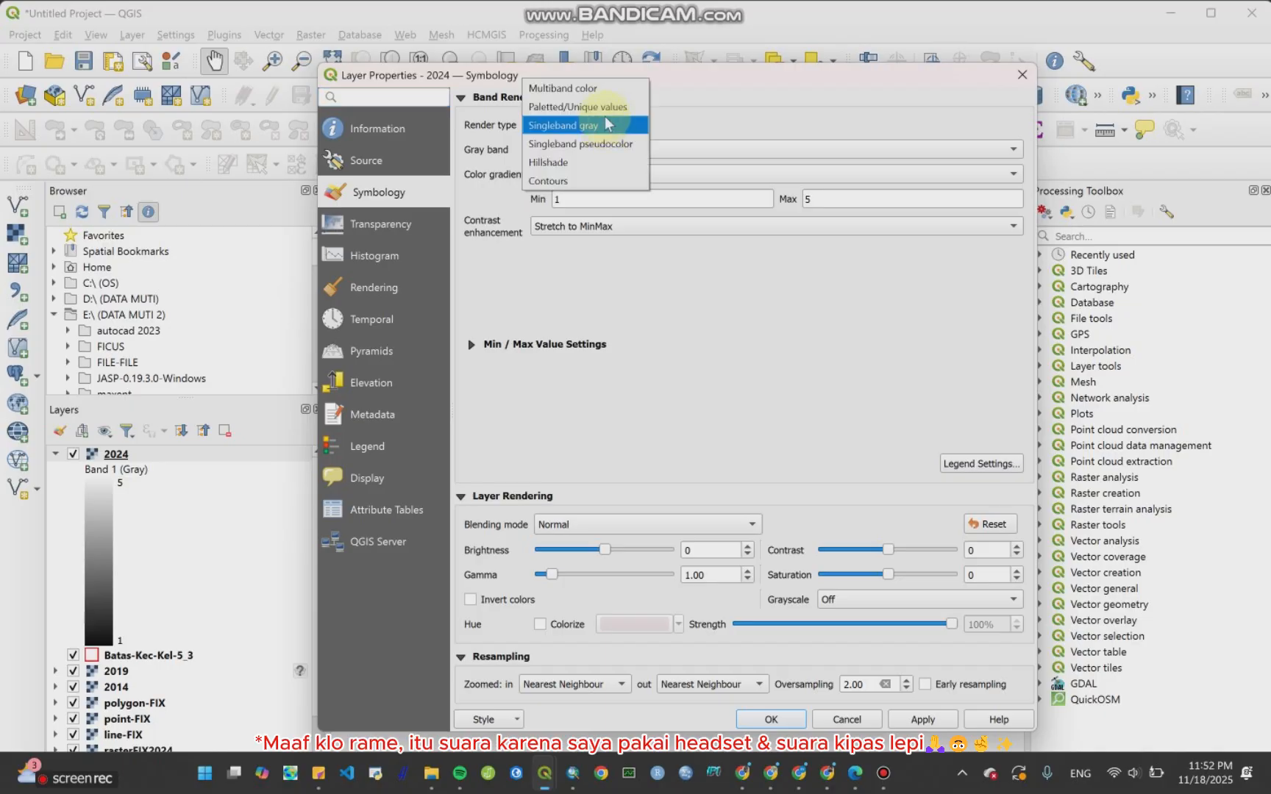
pyautogui.click(602, 110)
pyautogui.click(601, 471)
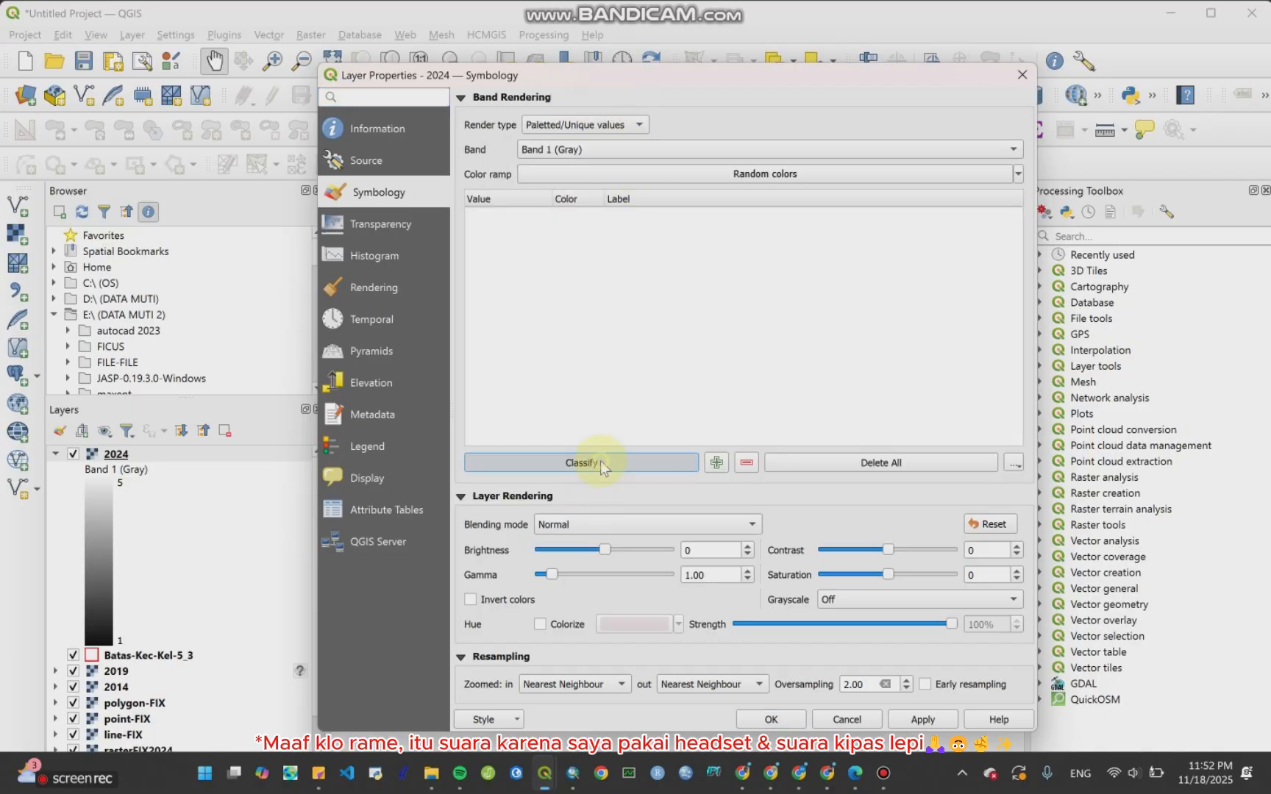
pyautogui.click(919, 719)
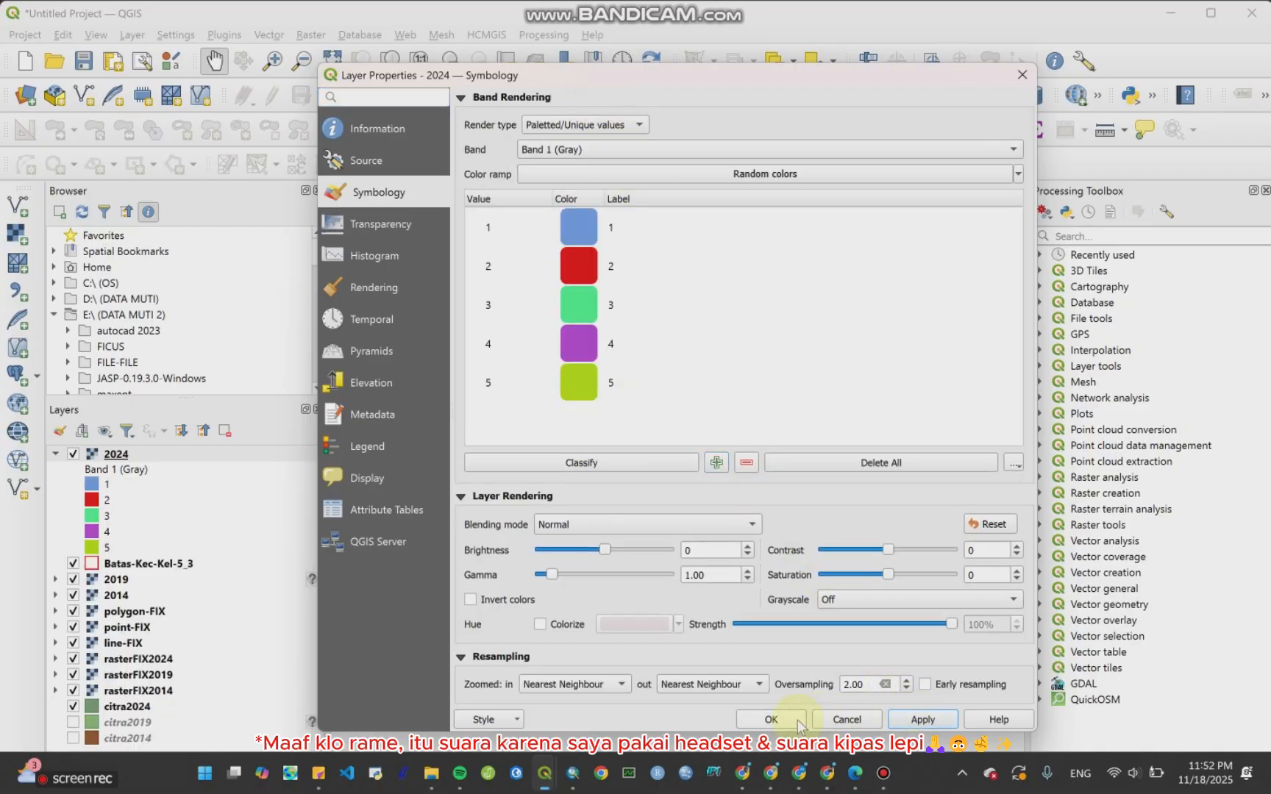
pyautogui.click(771, 719)
# Step: Collapse the 2024 layer's legend and move it below Batas-Kec-Kel-5_3 in the layer list
pyautogui.click(55, 454)
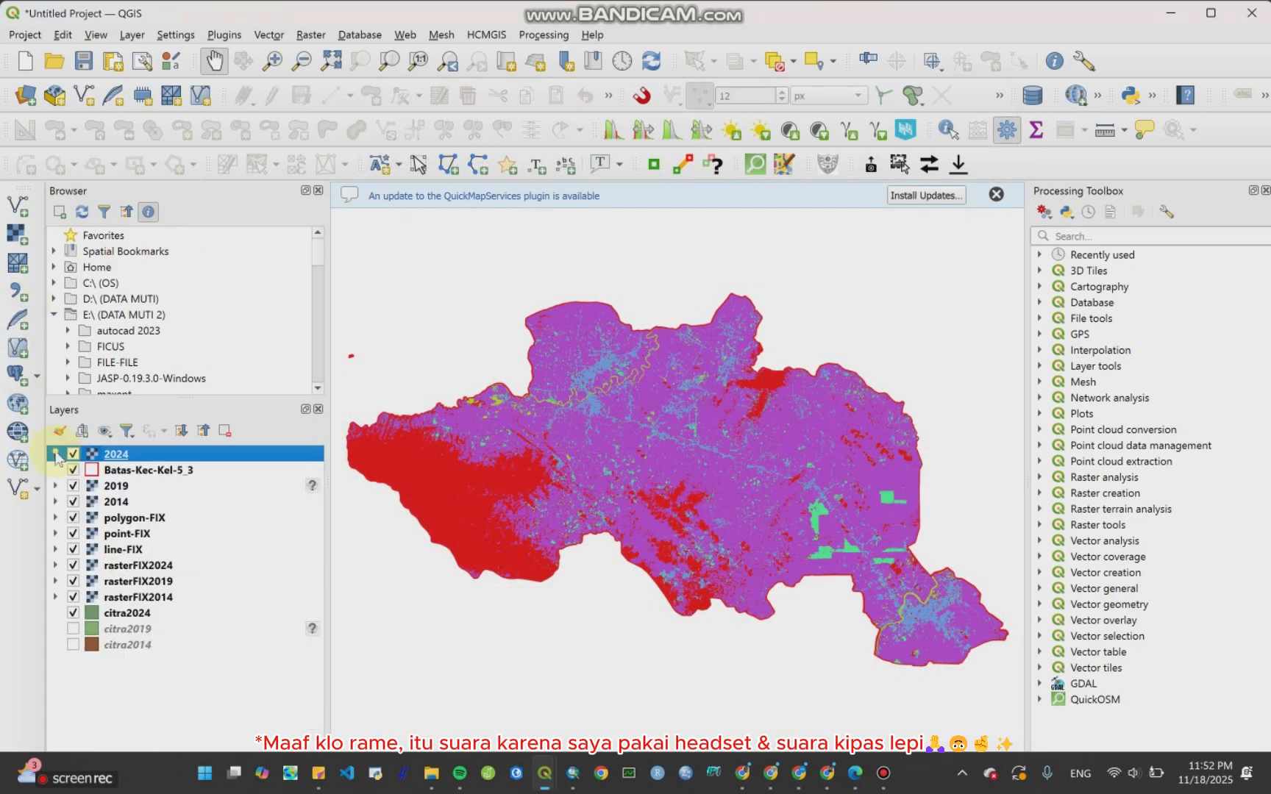
pyautogui.moveTo(139, 469); pyautogui.dragTo(135, 454)
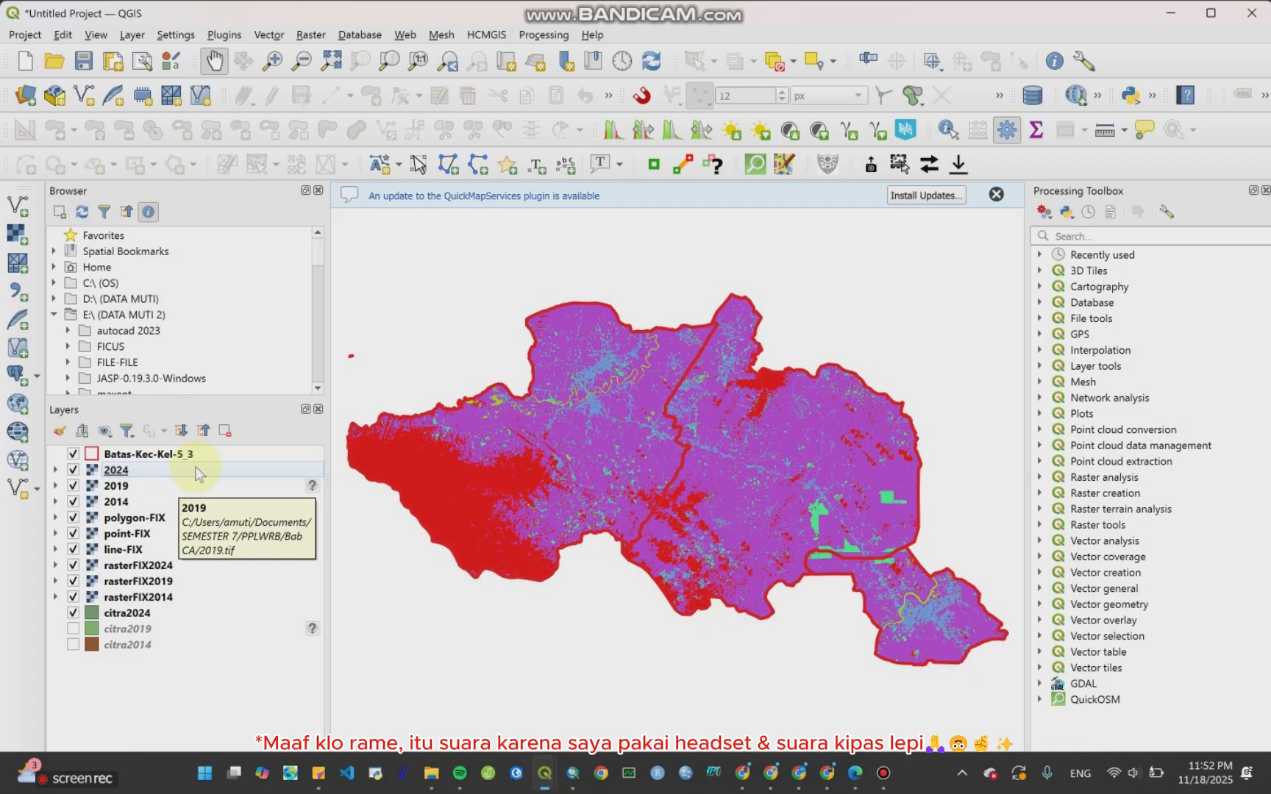
# Step: Hide the rasterFIX2014, rasterFIX2019 and rasterFIX2024 layers
pyautogui.click(73, 596)
pyautogui.click(73, 581)
pyautogui.click(73, 565)
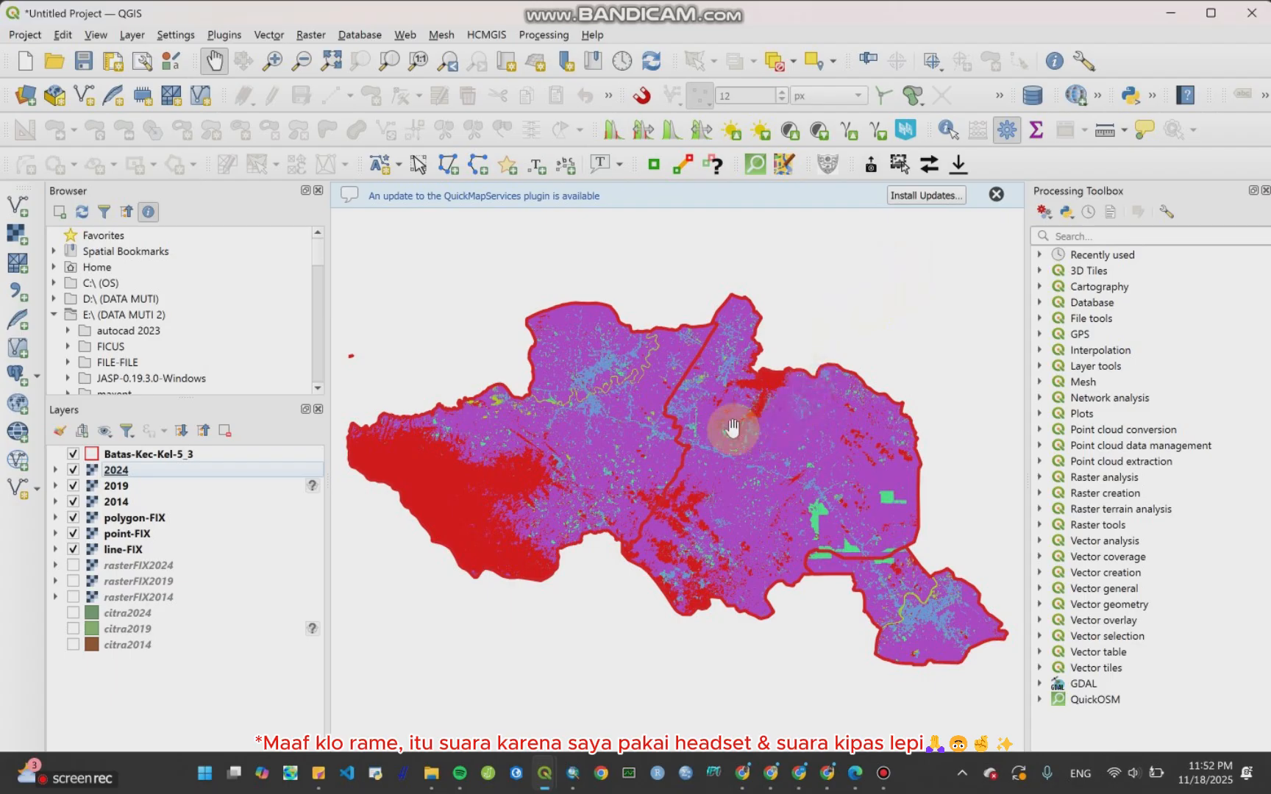
# Step: Switch to the MOLUSCE module PDF and review the Rasterize and Proximity (Raster Distance) instructions before returning to QGIS
pyautogui.click(854, 772)
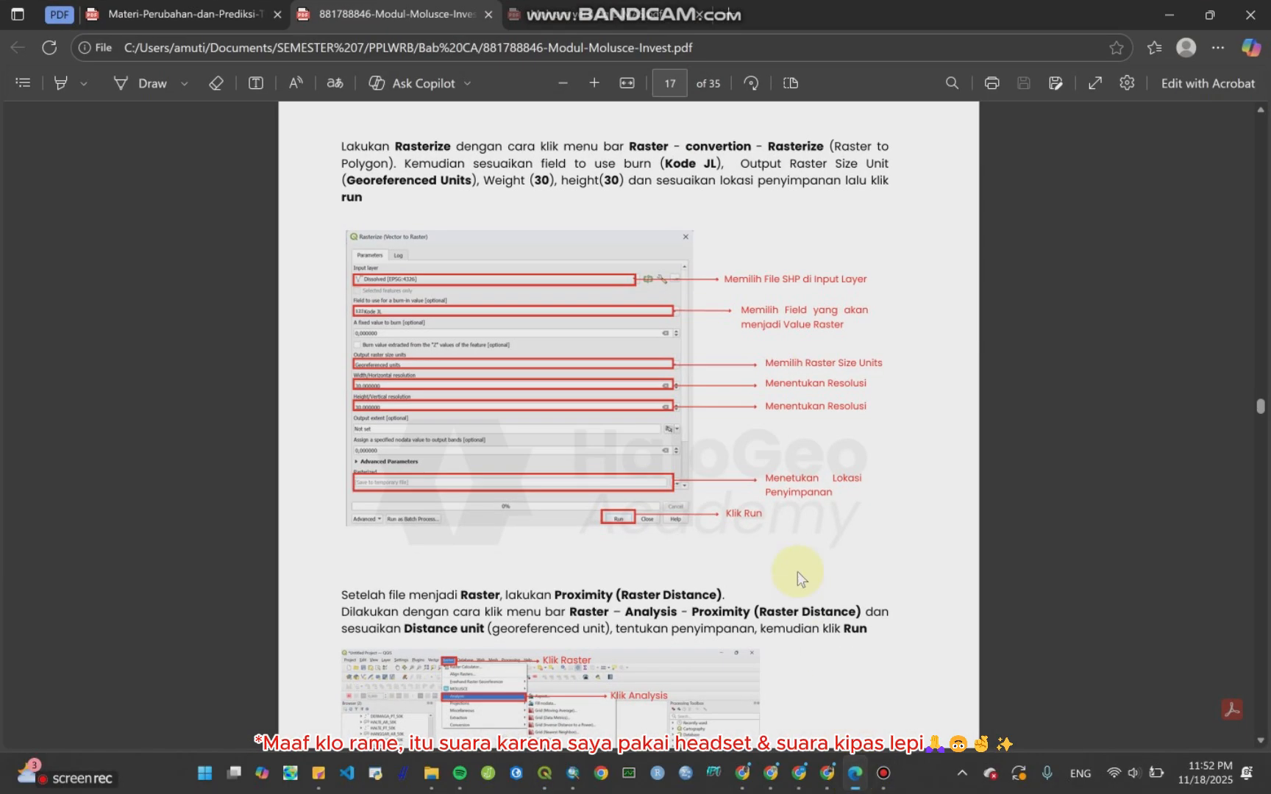
pyautogui.scroll(4, 801, 571)
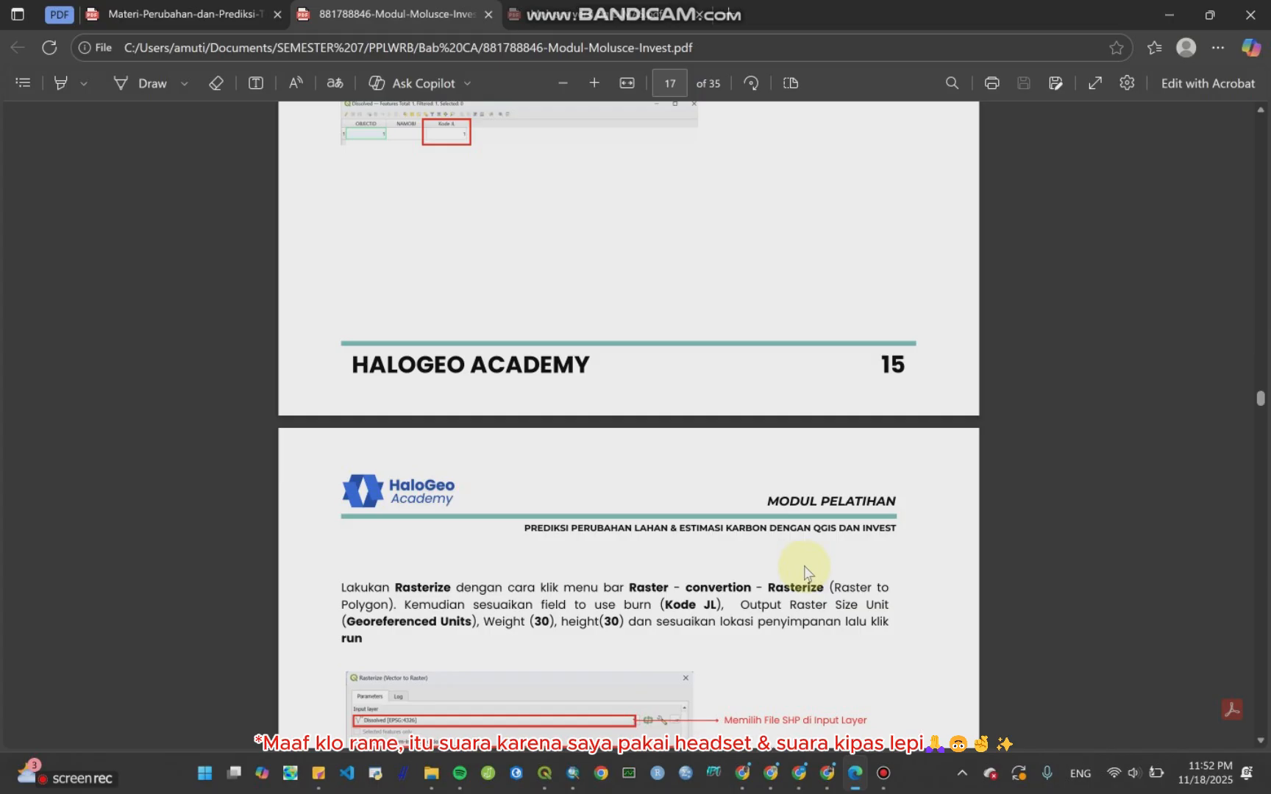
pyautogui.scroll(5, 805, 572)
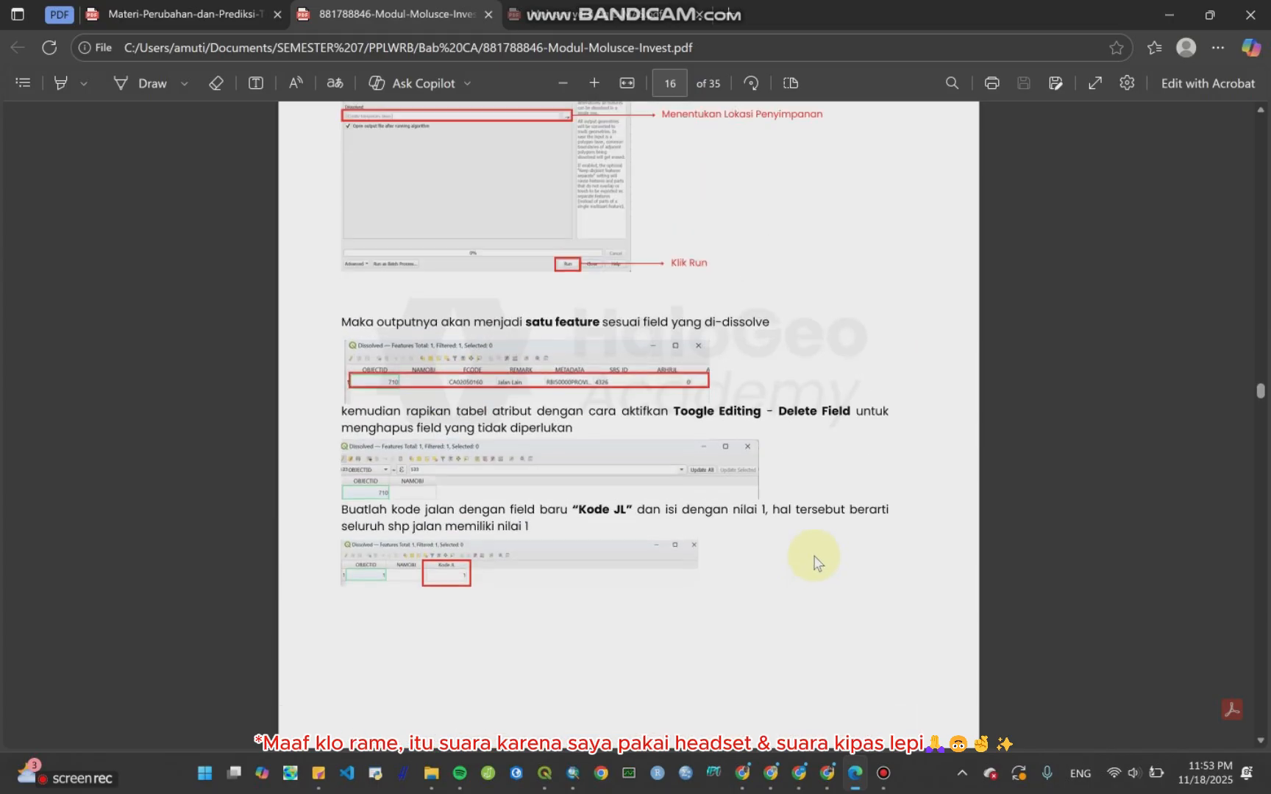
pyautogui.scroll(6, 820, 558)
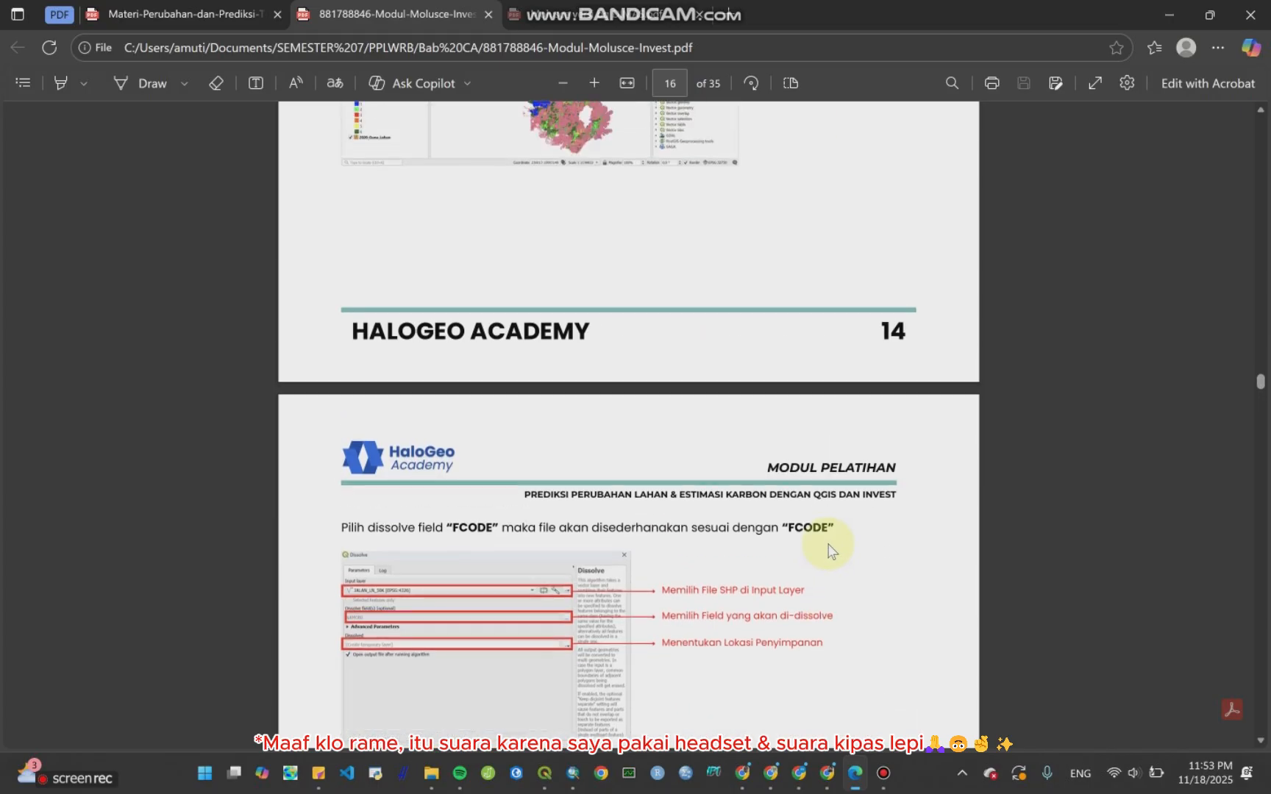
pyautogui.scroll(-2, 831, 551)
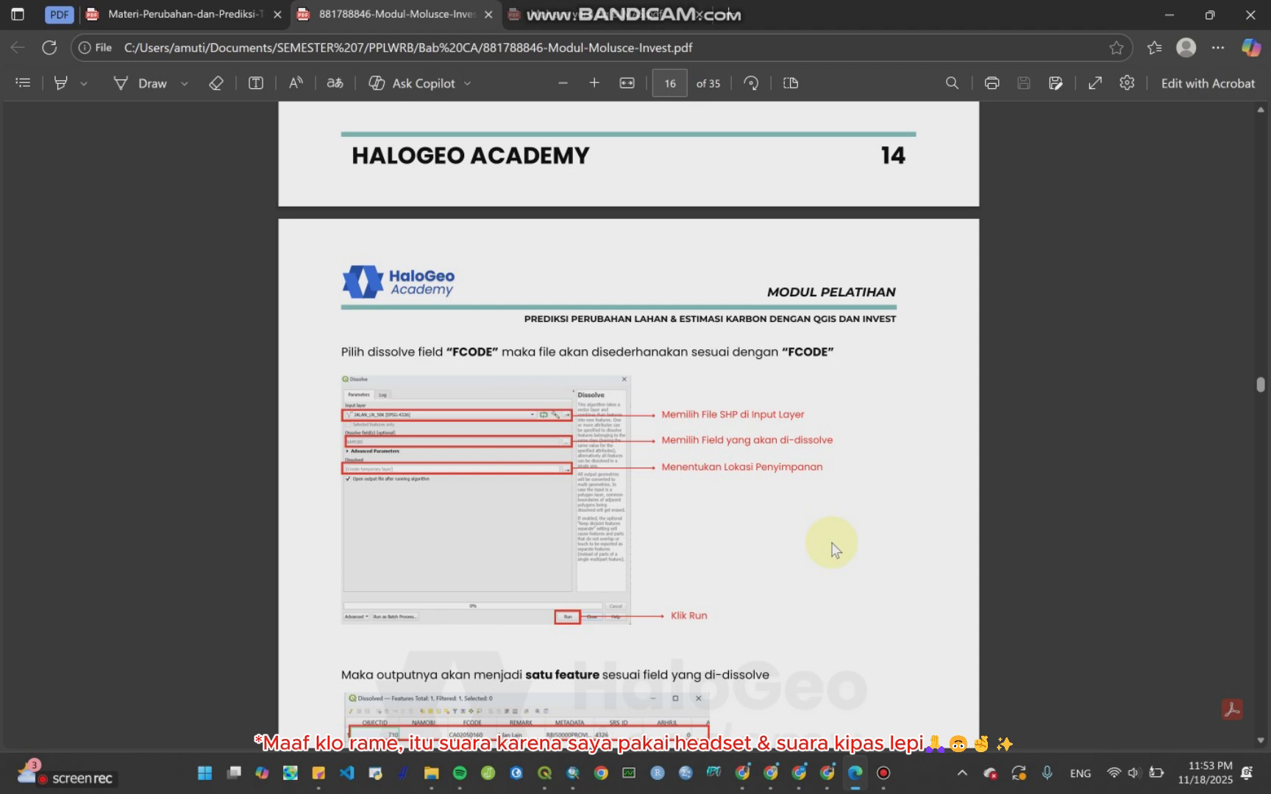
pyautogui.scroll(-13, 831, 548)
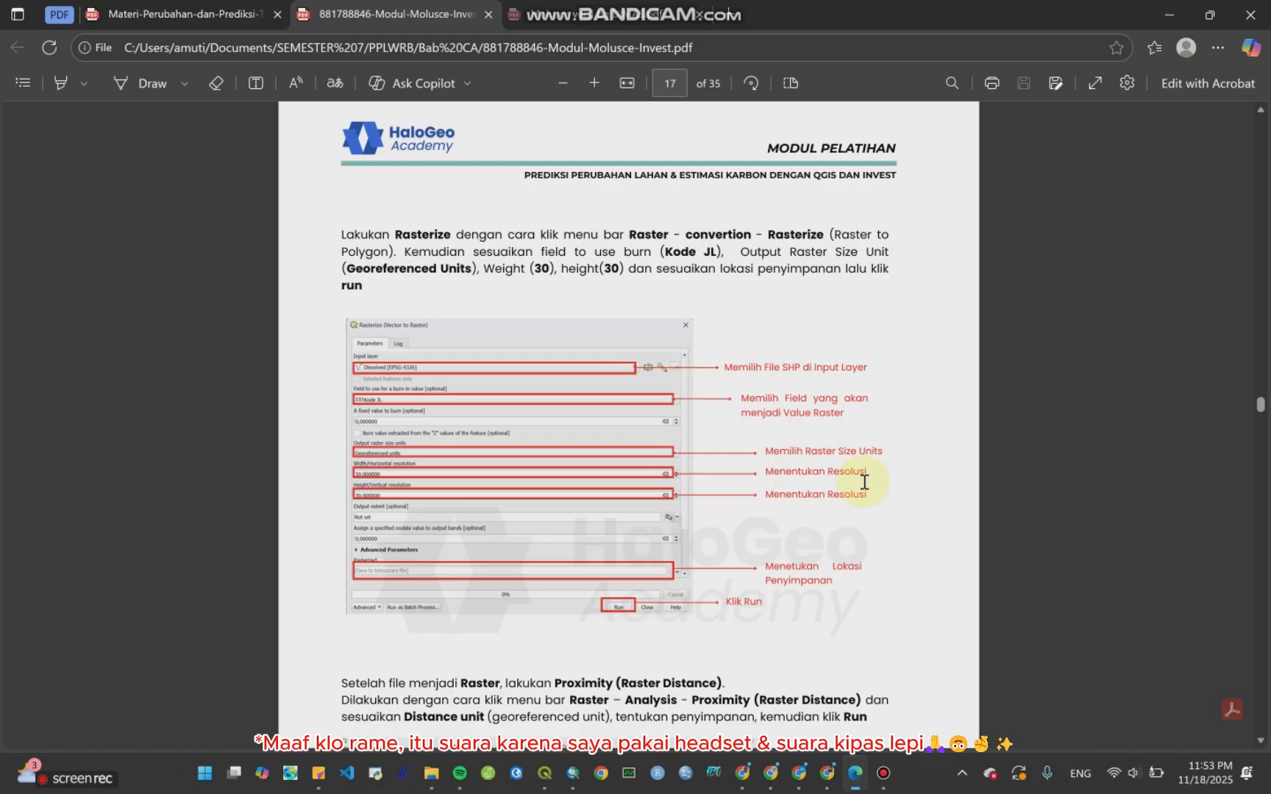
pyautogui.scroll(-3, 750, 491)
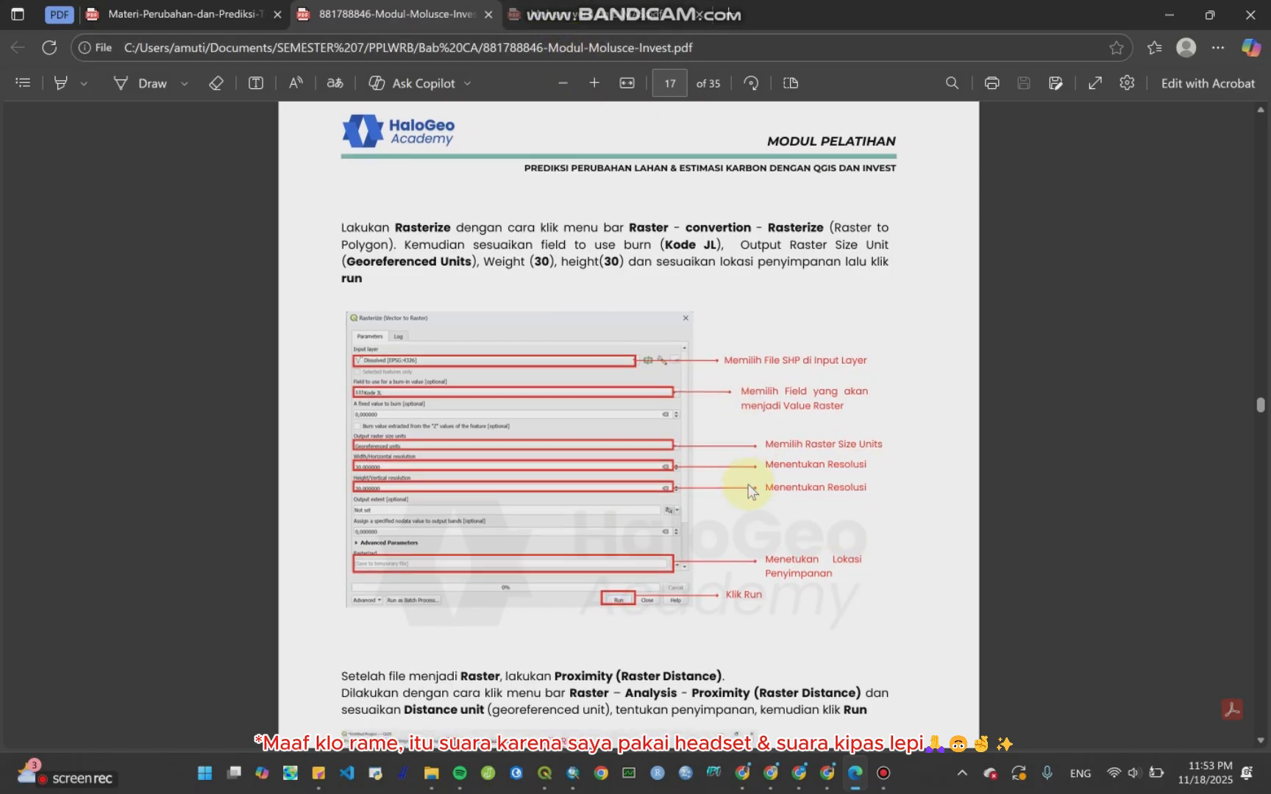
pyautogui.scroll(-3, 747, 512)
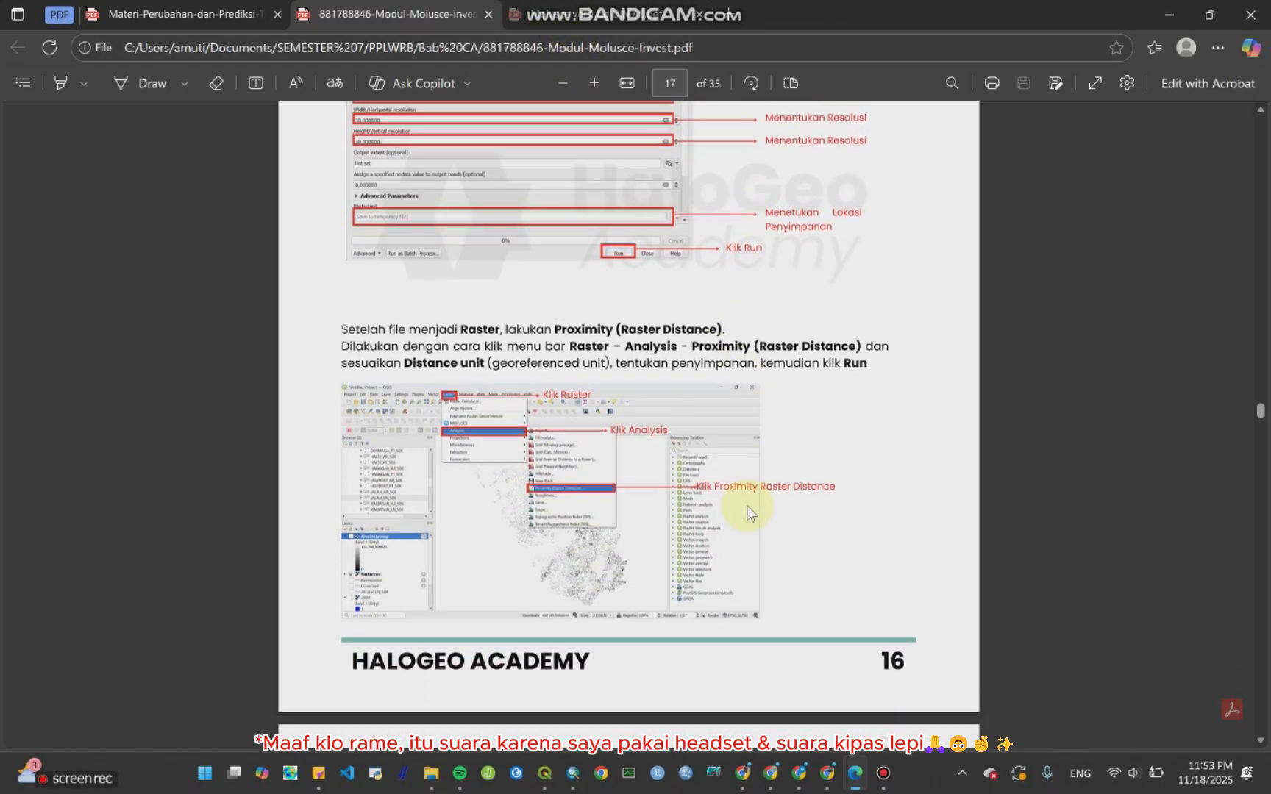
pyautogui.scroll(3, 676, 368)
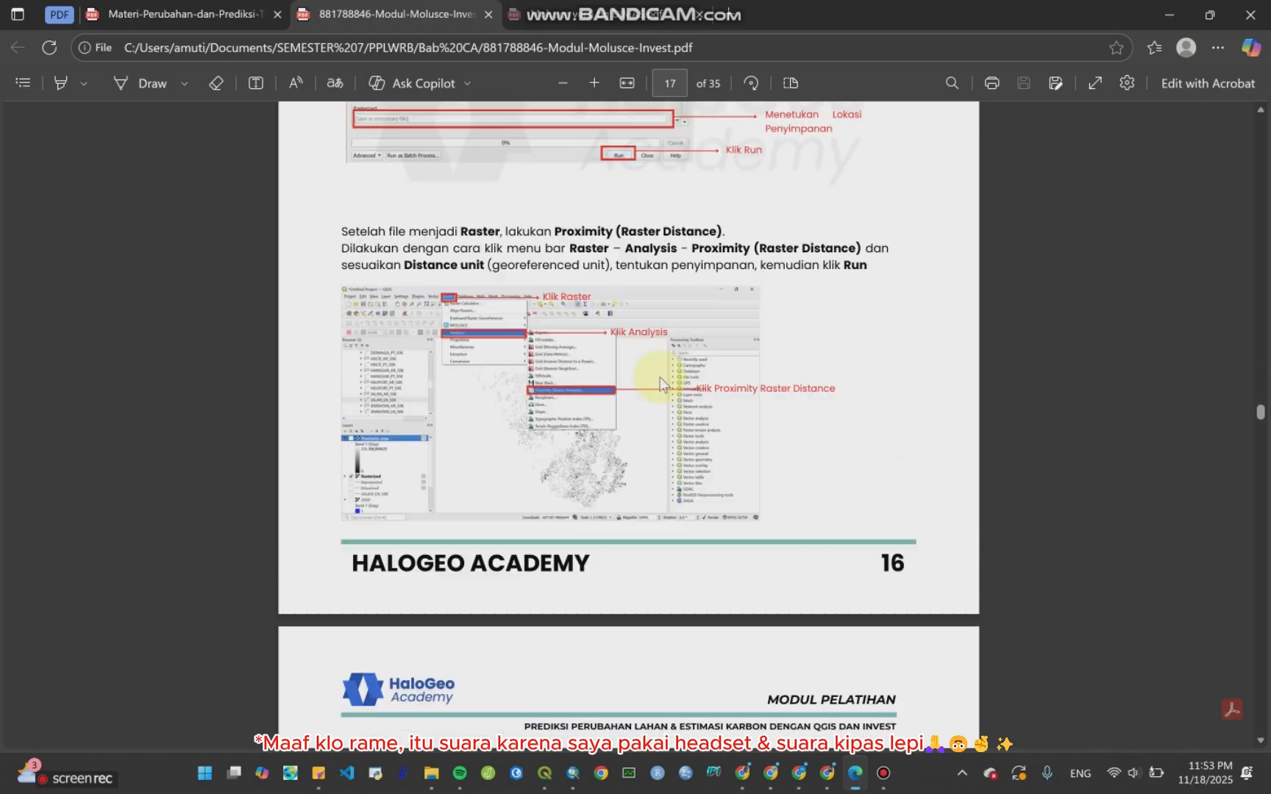
pyautogui.click(1177, 15)
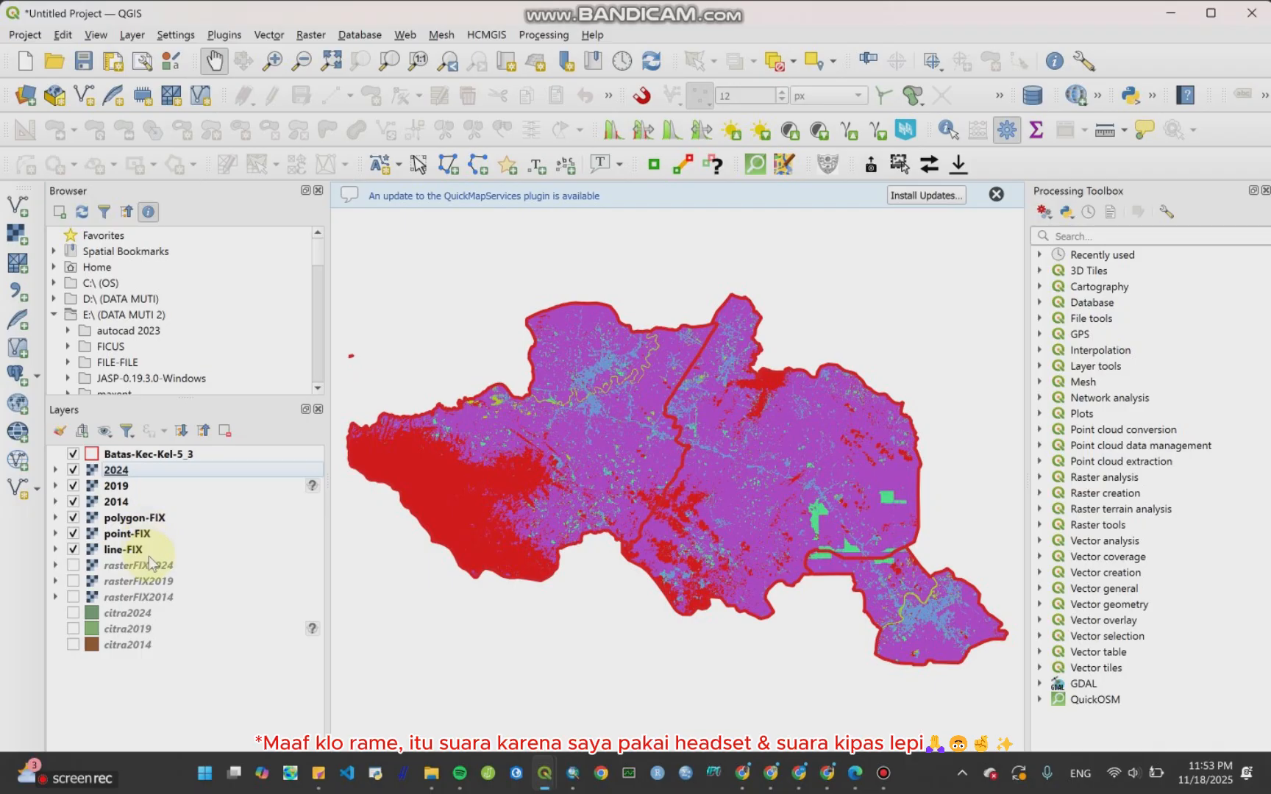
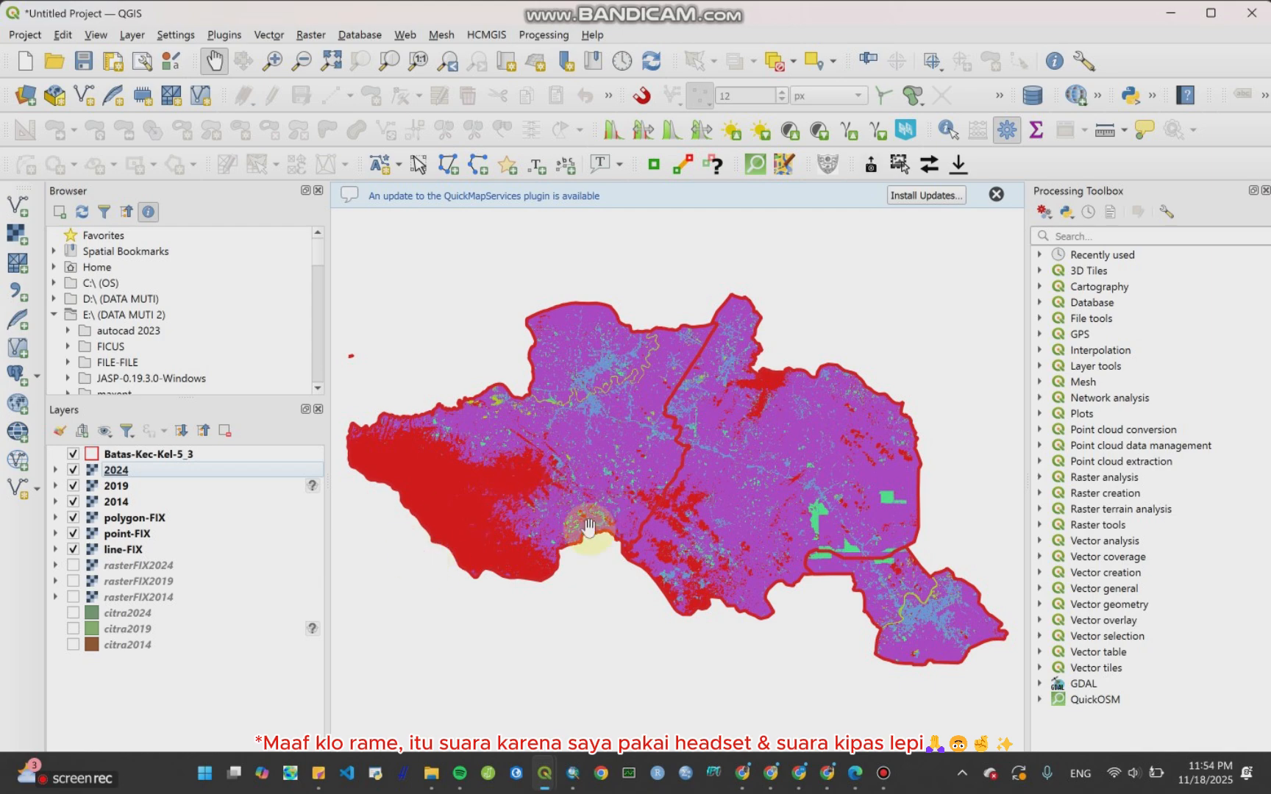
# Step: Revisit the lecture PDF and the MOLUSCE module PDF, rechecking the Rasterize settings, and return to QGIS
pyautogui.click(854, 774)
pyautogui.click(174, 10)
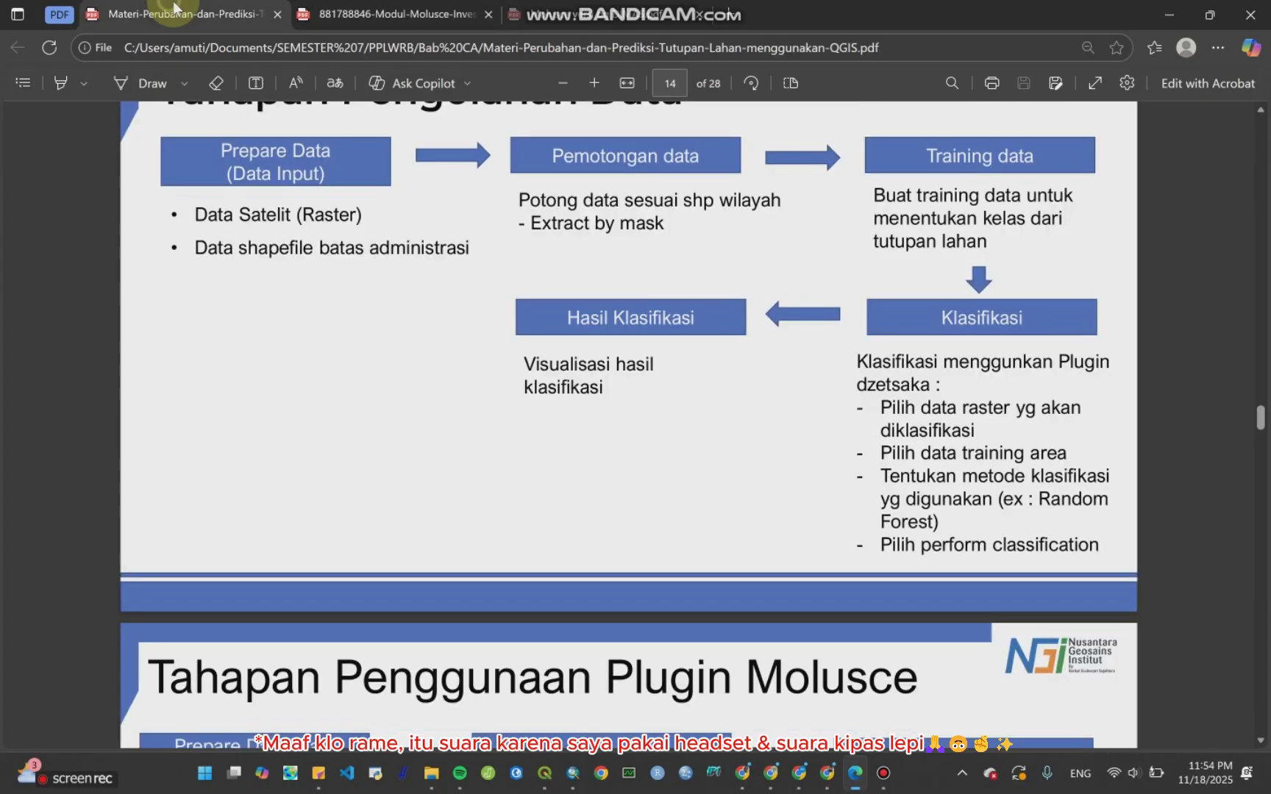
pyautogui.click(572, 14)
pyautogui.click(419, 14)
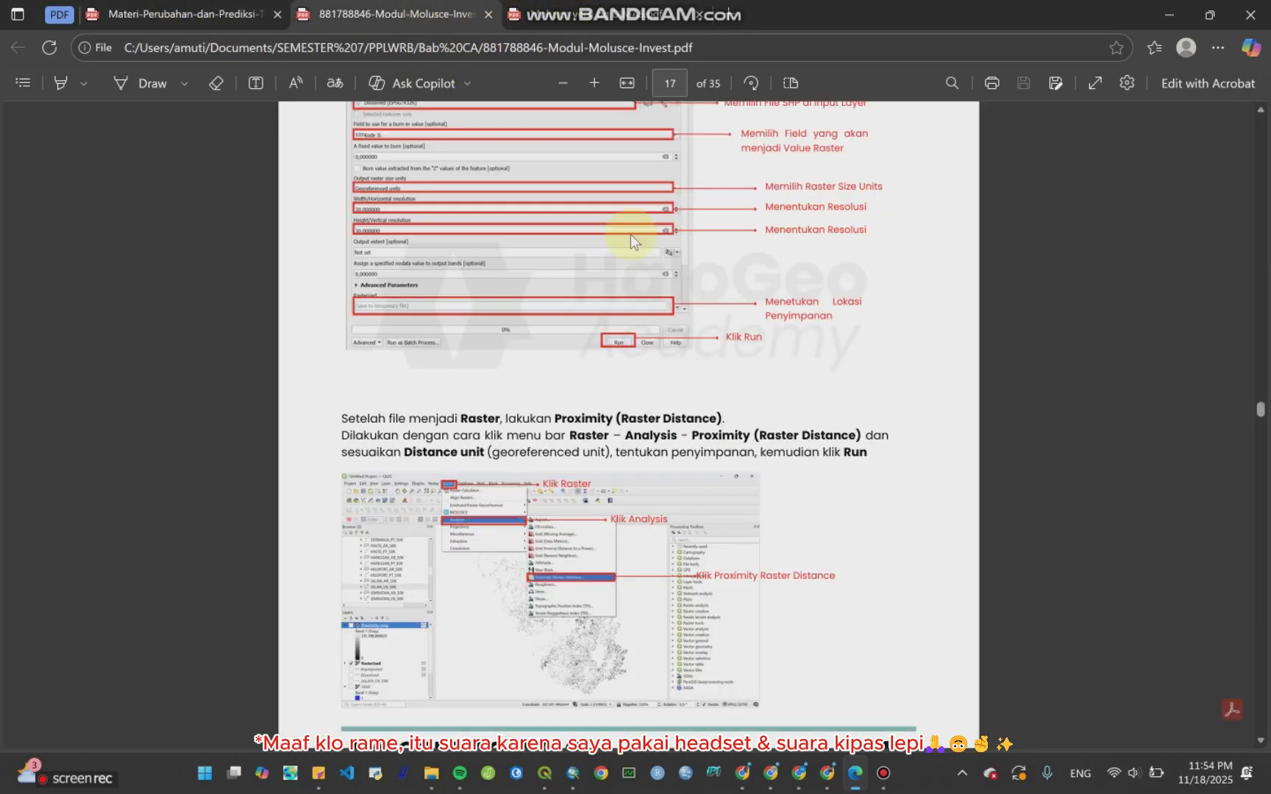
pyautogui.scroll(3, 703, 353)
pyautogui.scroll(-1, 666, 357)
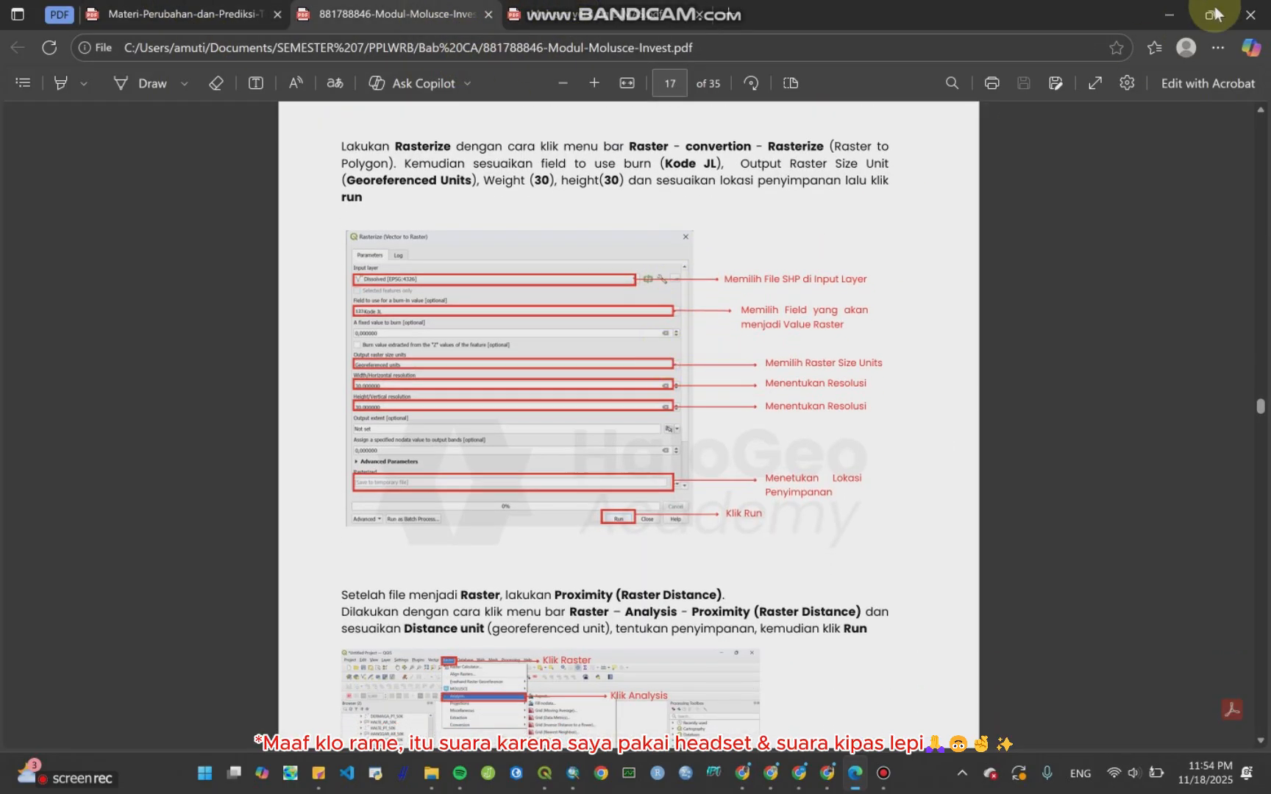
pyautogui.click(1169, 15)
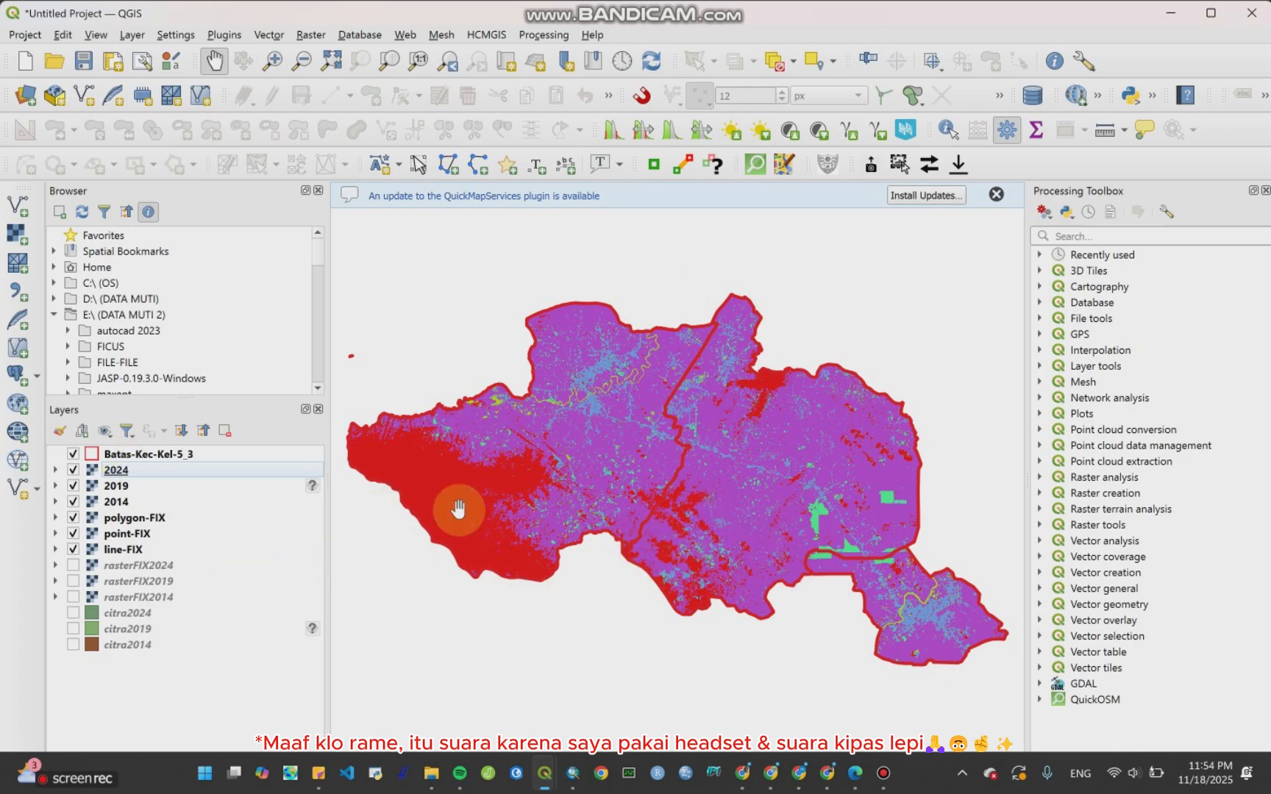
# Step: Remove the rasterFIX2024, rasterFIX2019, rasterFIX2014, citra2024, citra2019 and citra2014 layers from the project
pyautogui.click(163, 571)
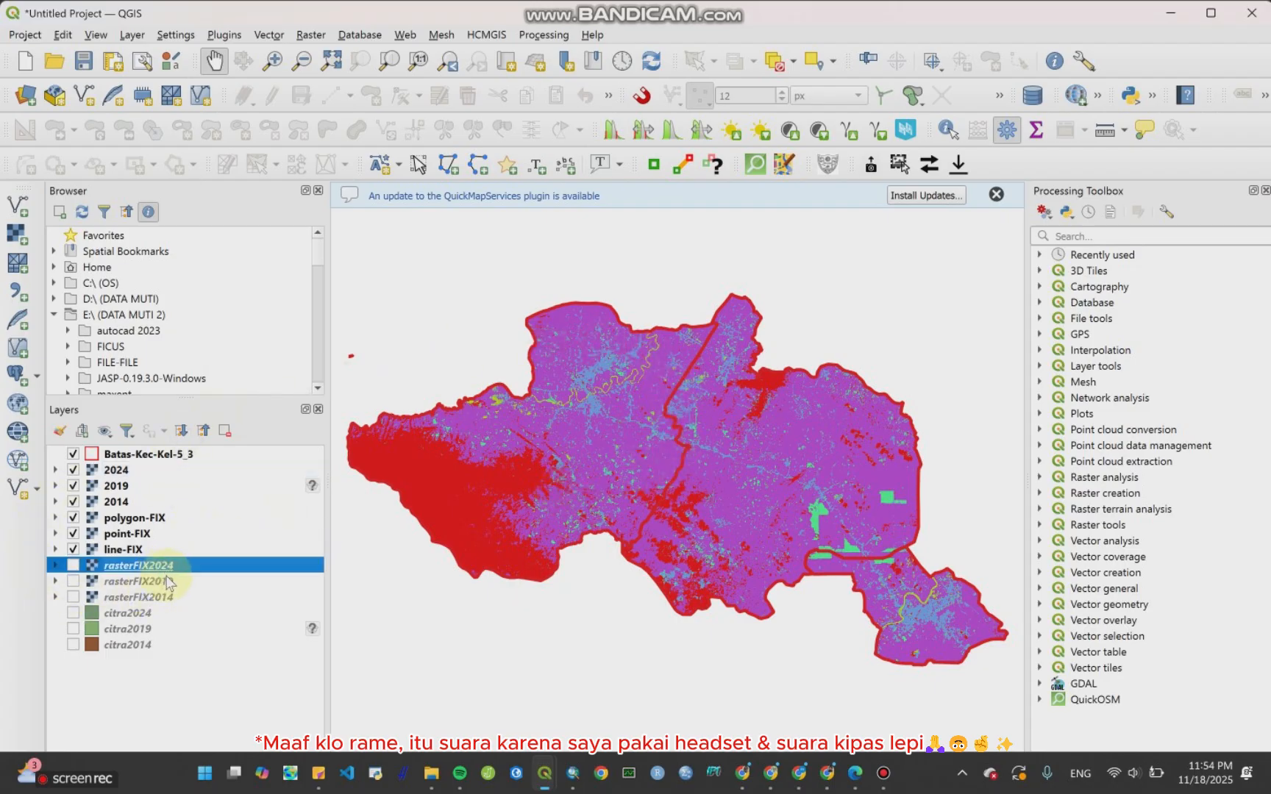
pyautogui.keyDown('ctrl'); pyautogui.click(128, 646); pyautogui.keyUp('ctrl')
pyautogui.keyDown('shift'); pyautogui.click(143, 568); pyautogui.keyUp('shift')
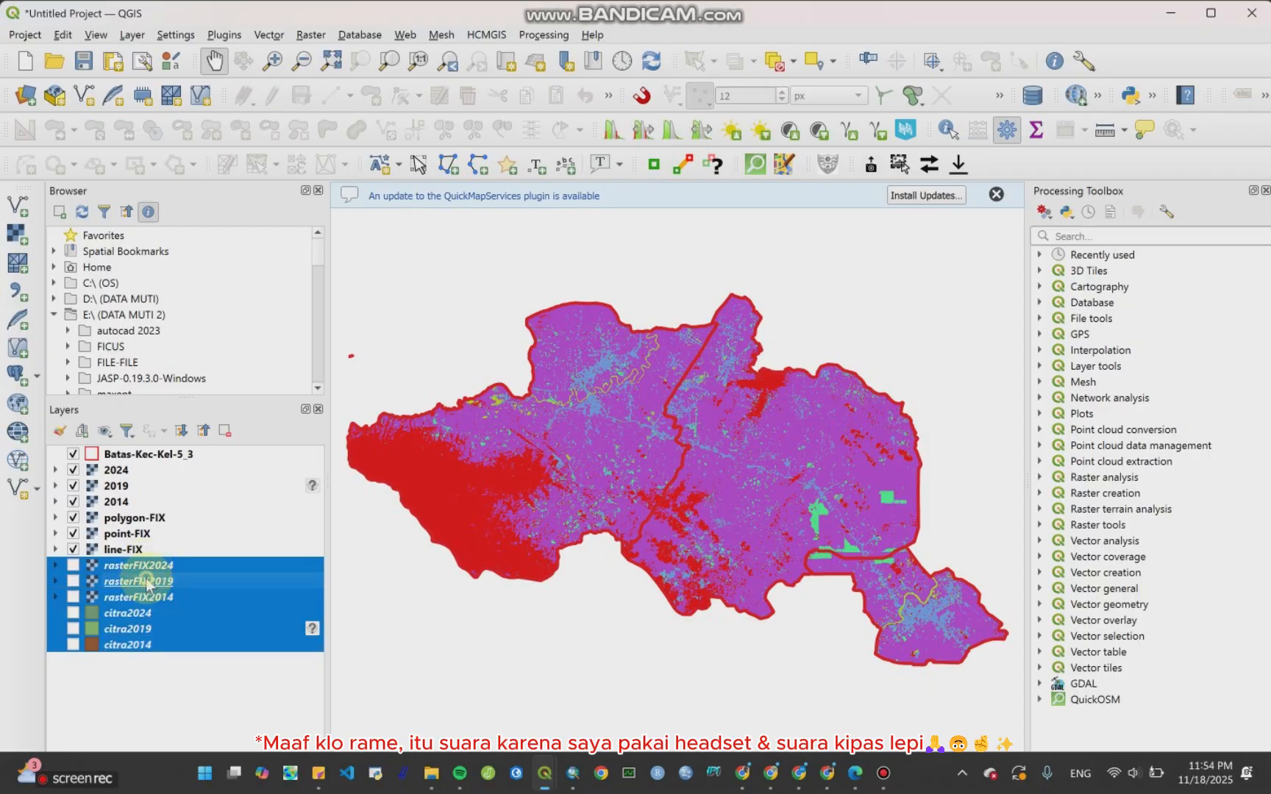
pyautogui.rightClick(149, 604)
pyautogui.click(234, 369)
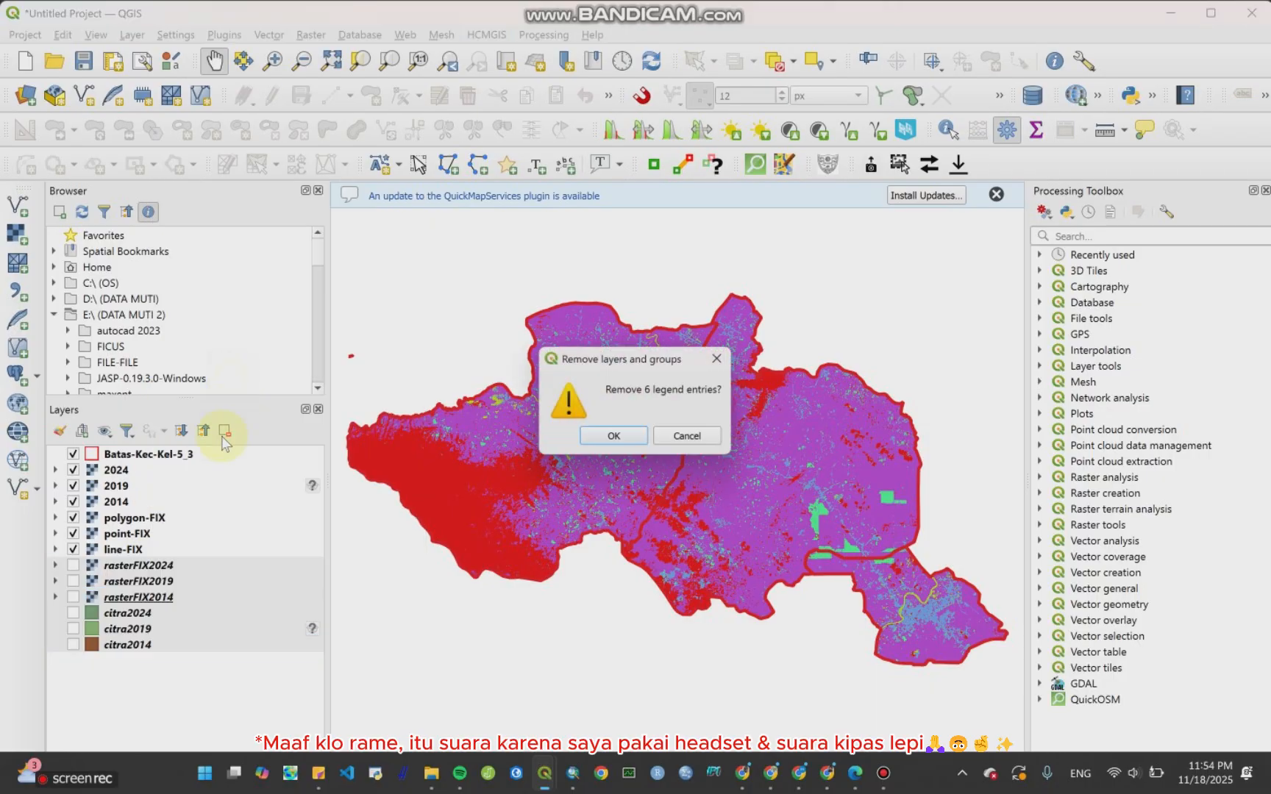
pyautogui.click(616, 438)
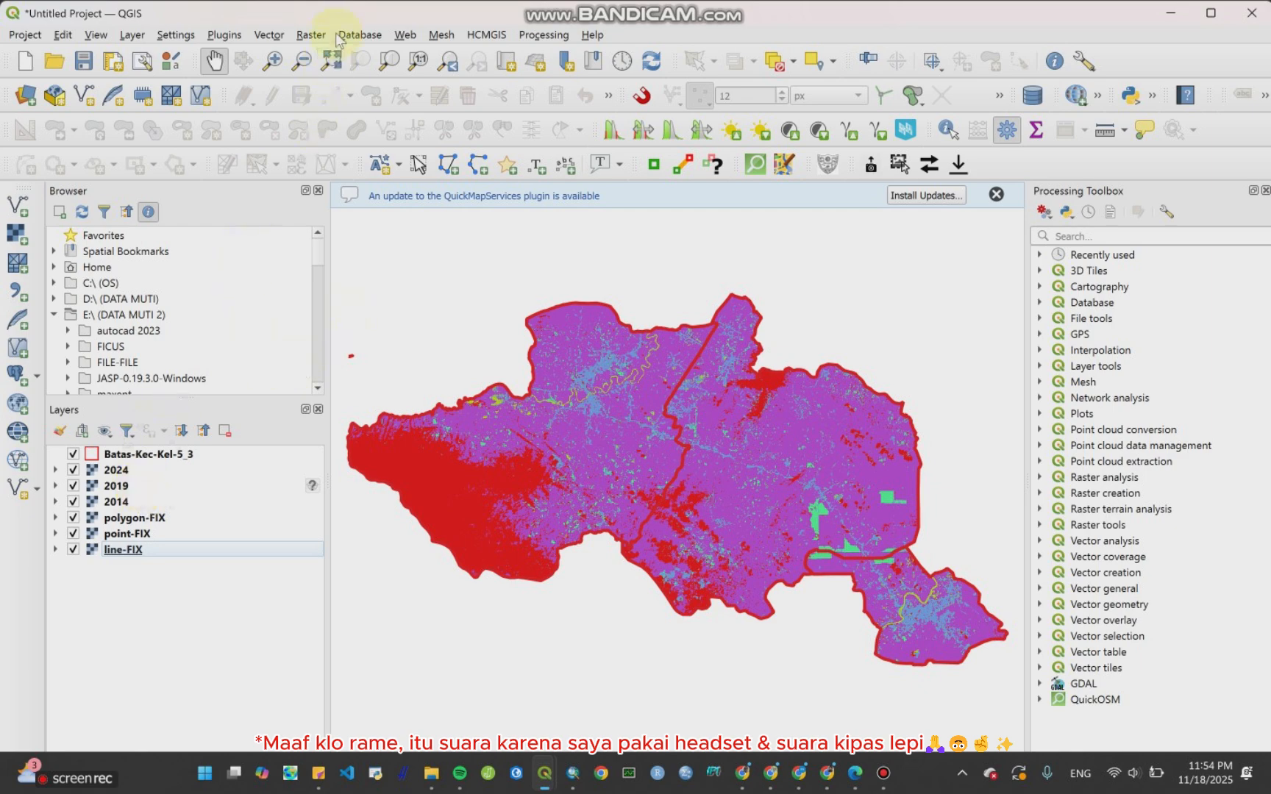
# Step: Close the previously open MOLUSCE dialog and launch the MOLUSCE plugin again
pyautogui.moveTo(544, 773)
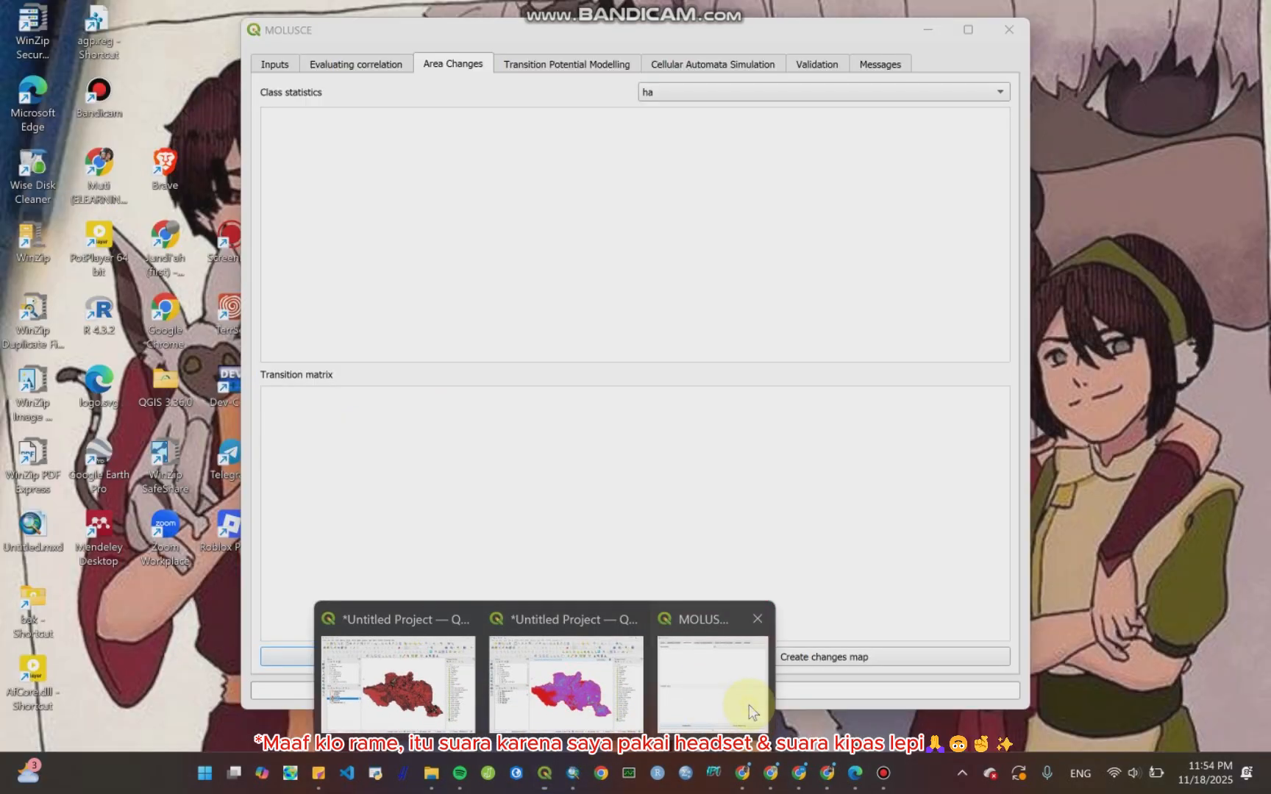
pyautogui.click(749, 705)
pyautogui.click(290, 68)
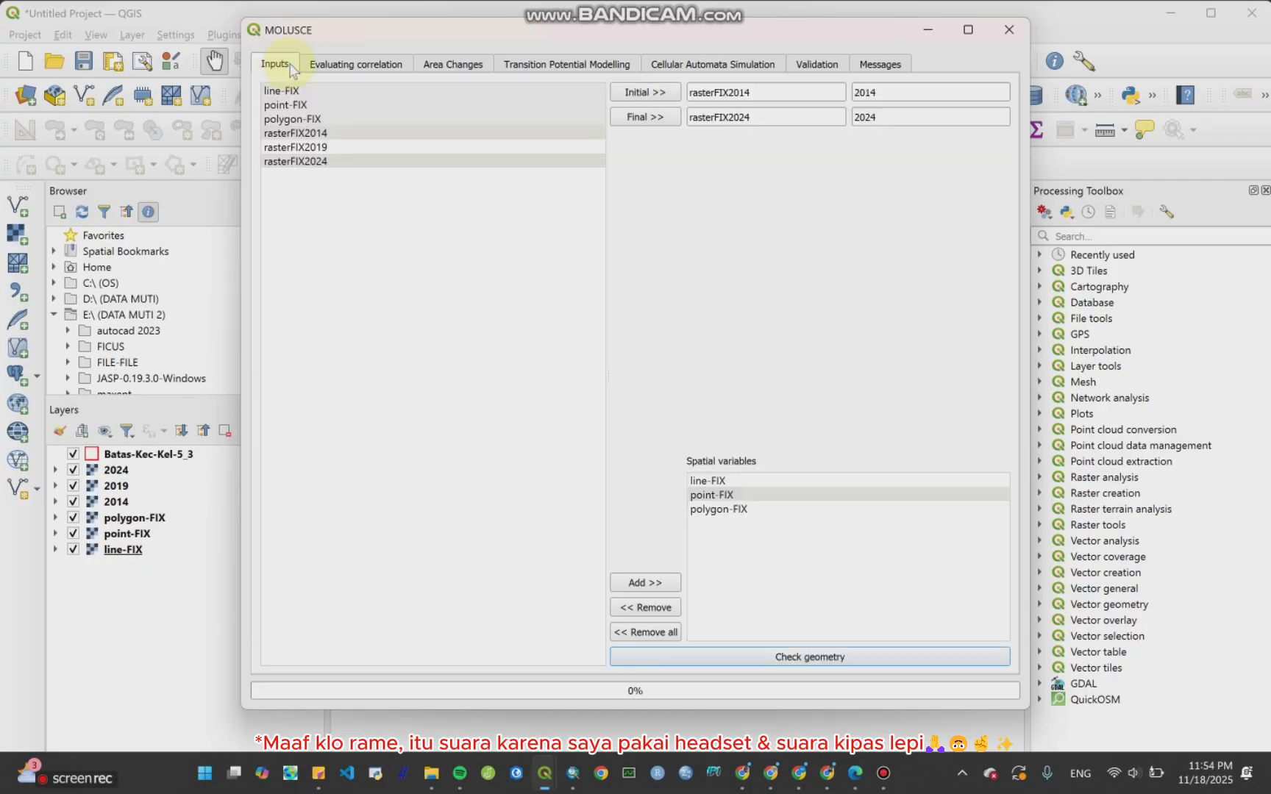
pyautogui.click(993, 28)
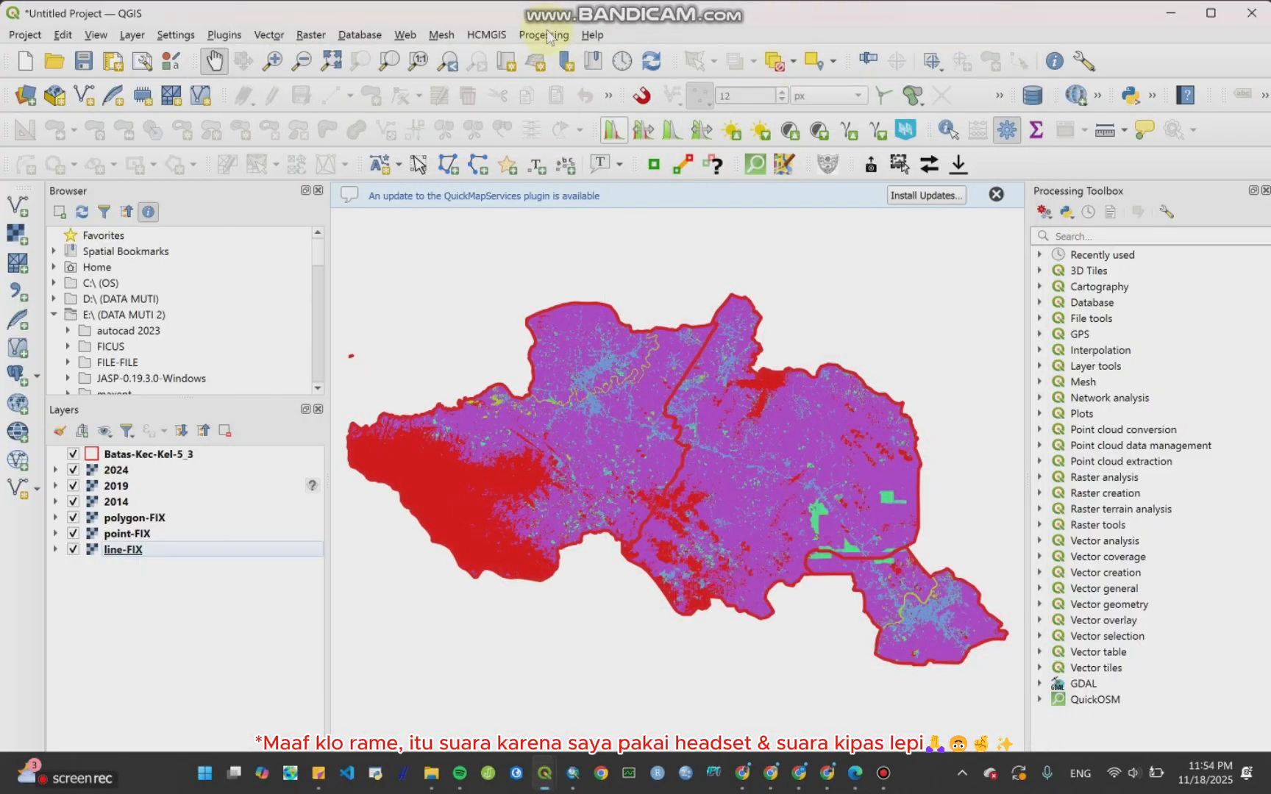
pyautogui.click(310, 36)
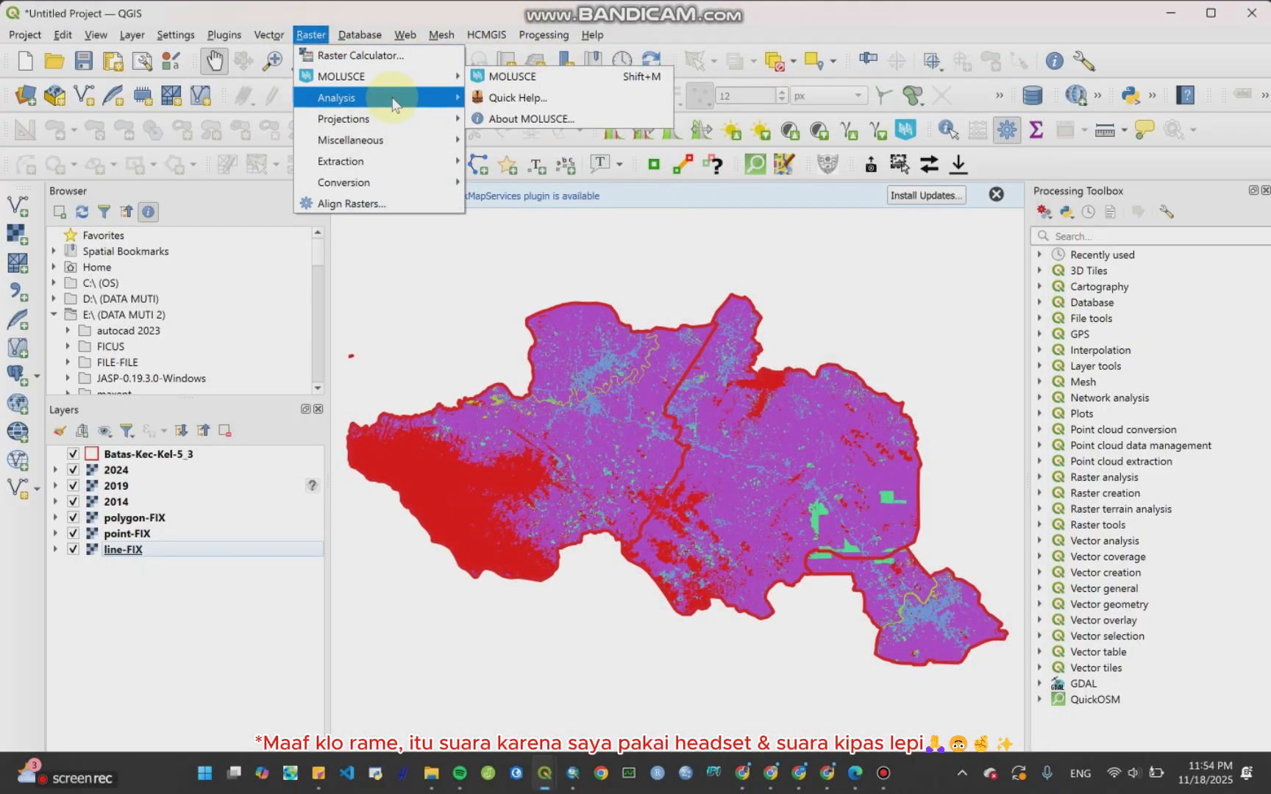
pyautogui.moveTo(395, 87)
pyautogui.click(485, 76)
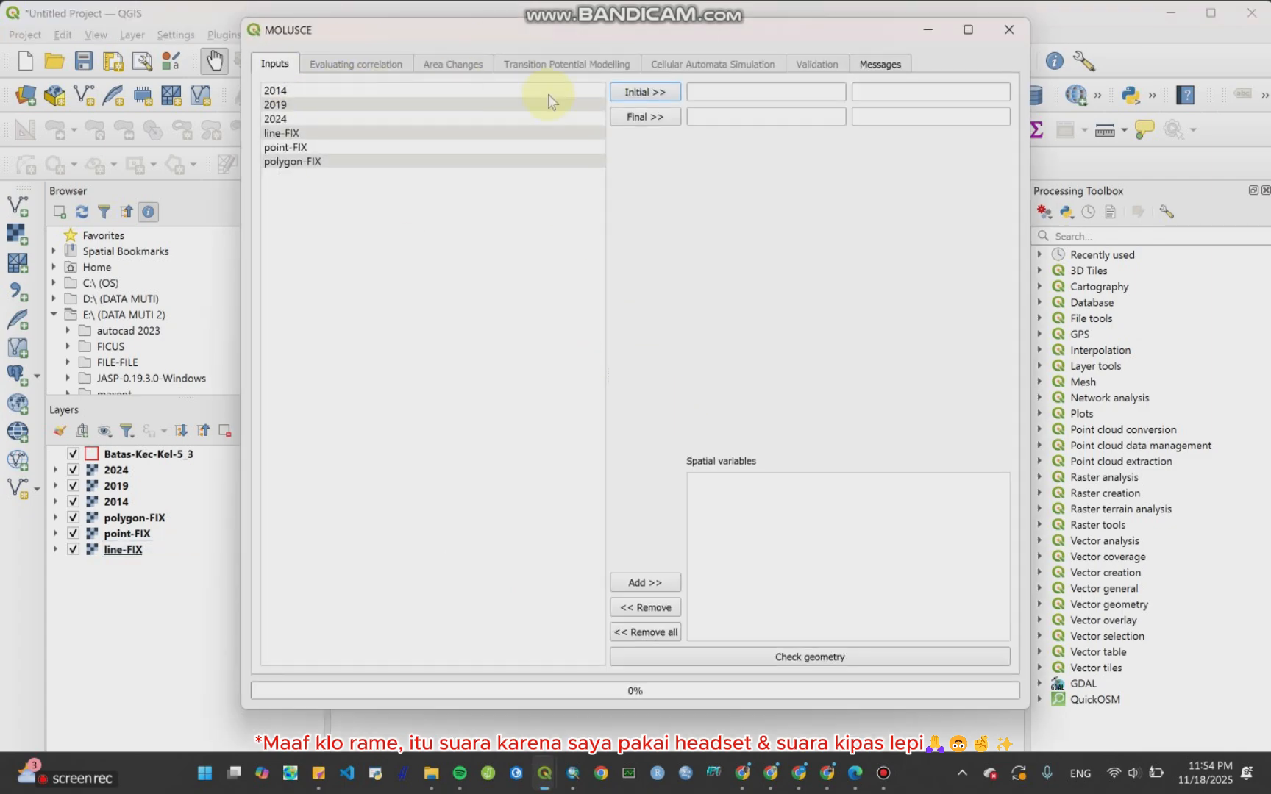
# Step: Set the 2014 raster as the initial land use map and the 2024 raster as the final map
pyautogui.click(380, 89)
pyautogui.click(645, 91)
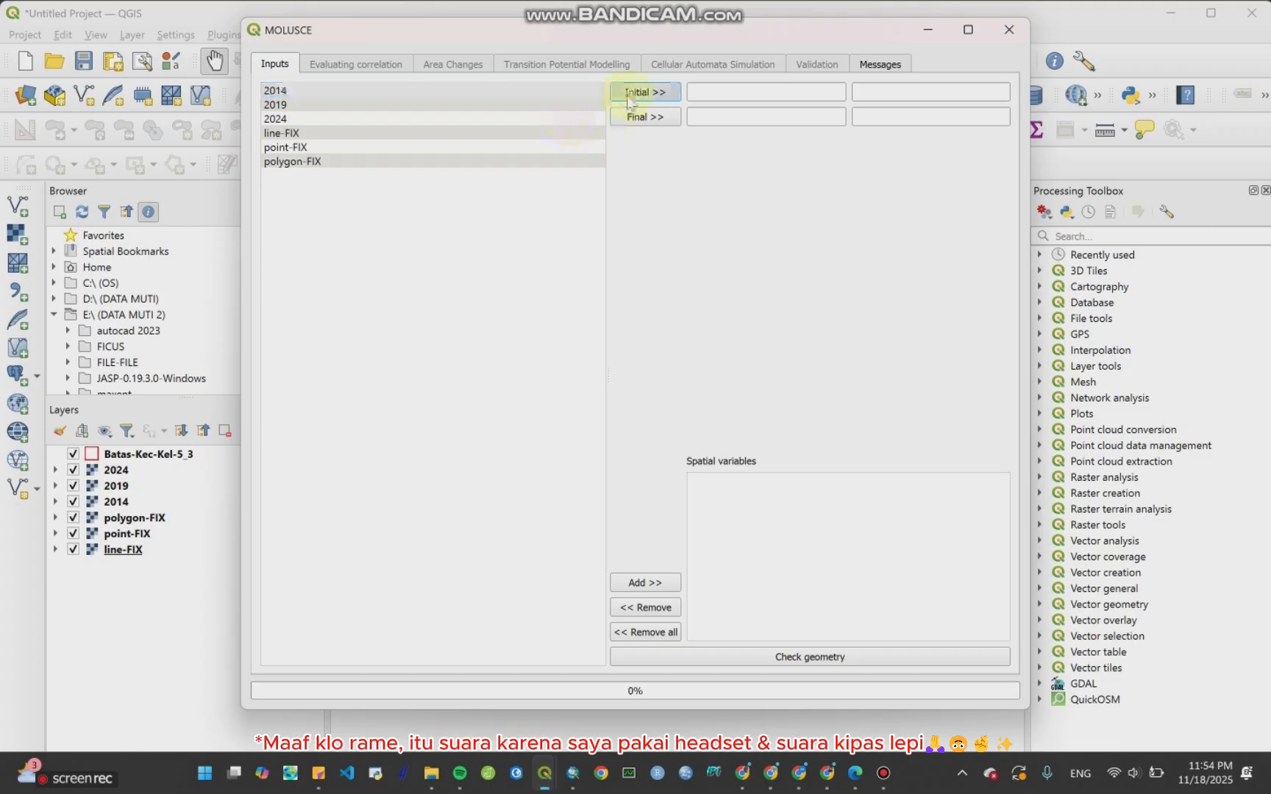
pyautogui.click(329, 119)
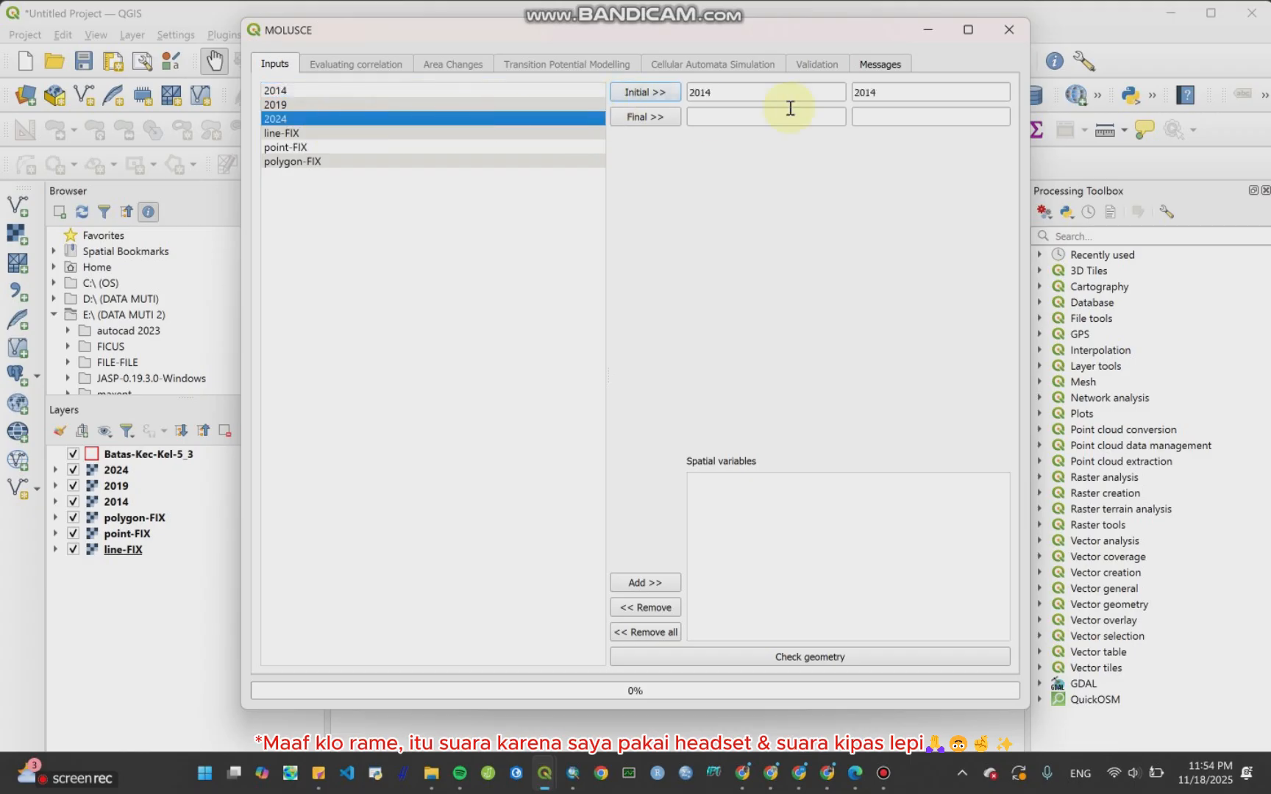
pyautogui.click(643, 117)
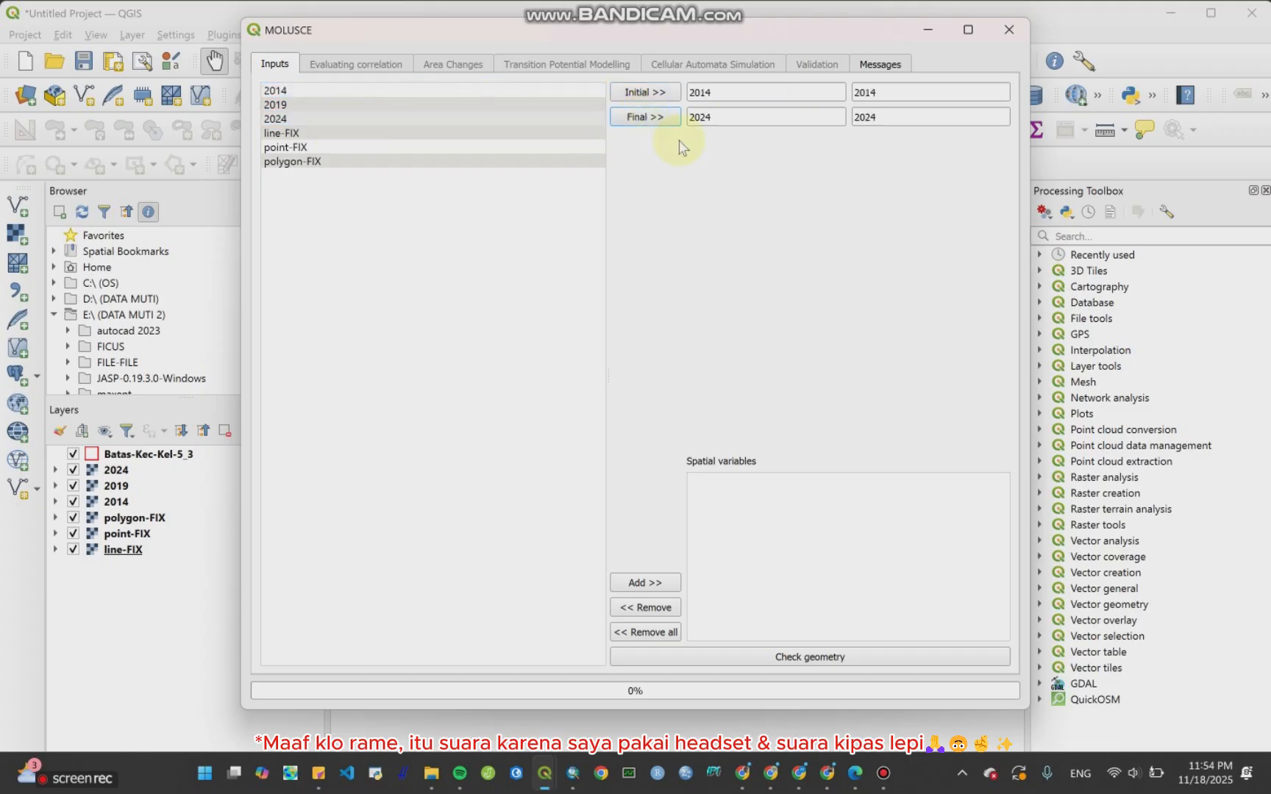
# Step: Add line-FIX, point-FIX and polygon-FIX as spatial variables and check the raster geometry
pyautogui.click(358, 132)
pyautogui.keyDown('shift'); pyautogui.click(373, 162); pyautogui.keyUp('shift')
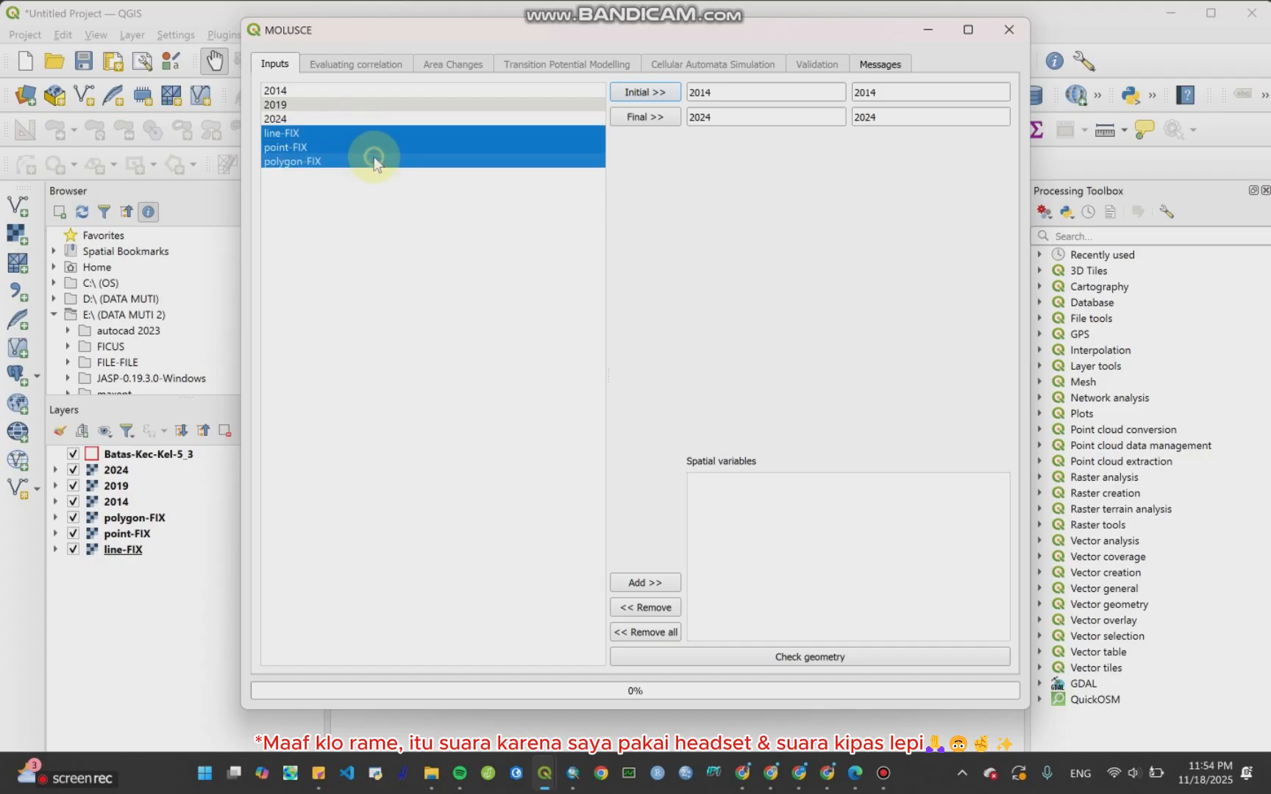
pyautogui.click(647, 582)
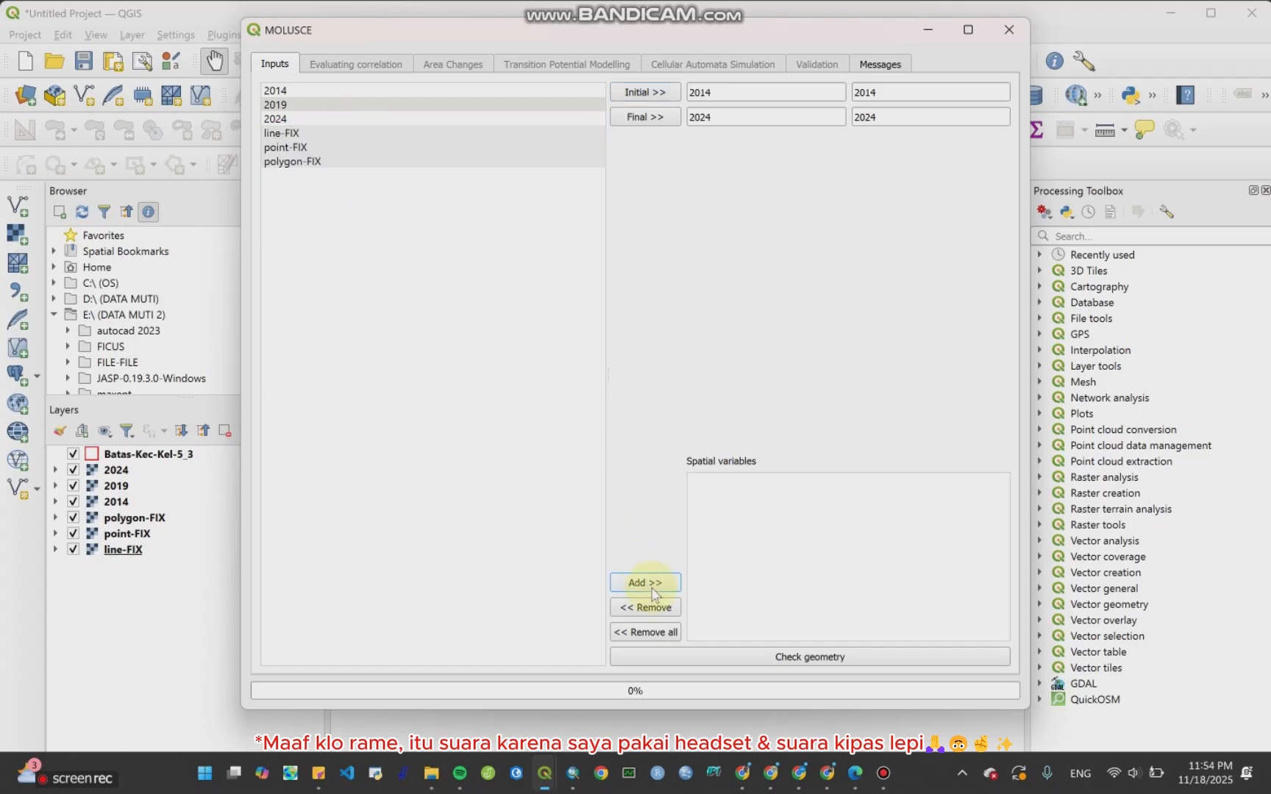
pyautogui.click(793, 660)
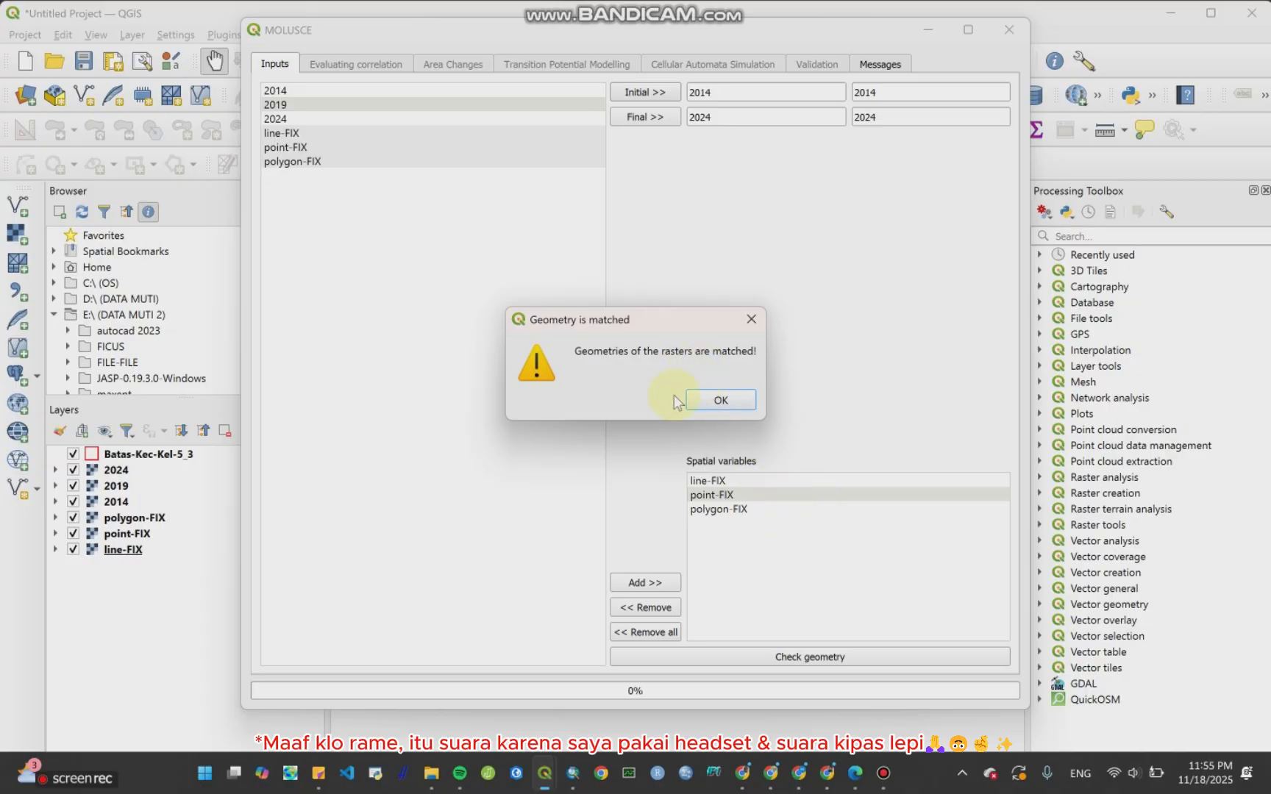
pyautogui.click(719, 401)
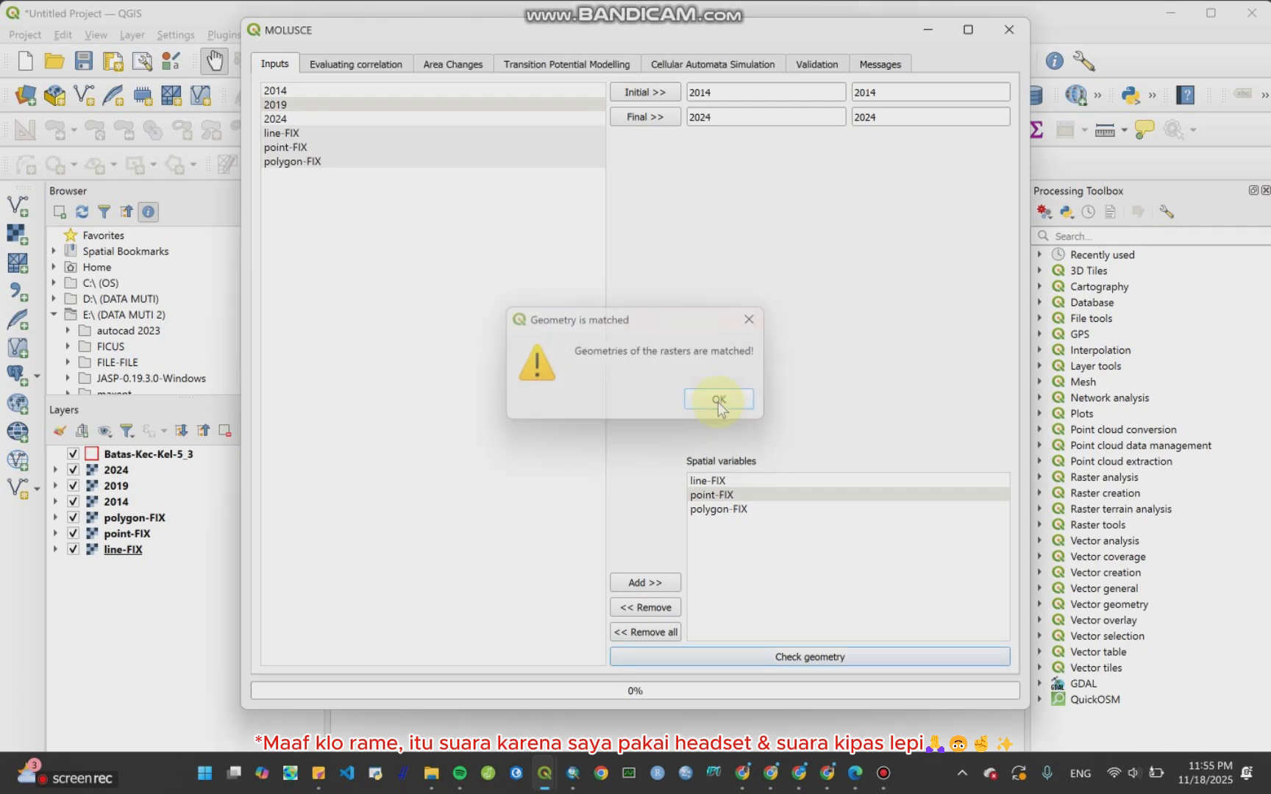
# Step: Run Pearson's correlation check across all spatial variable rasters and scroll through the results table
pyautogui.click(362, 70)
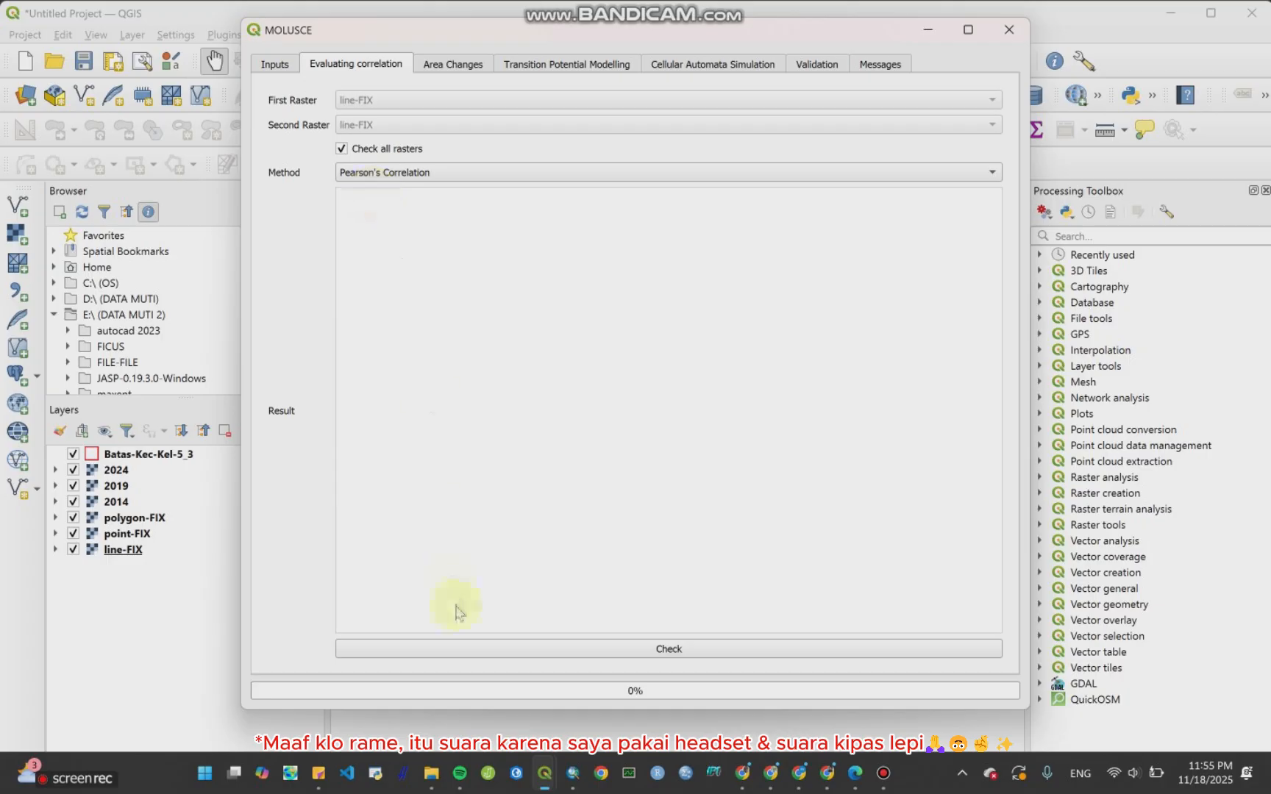
pyautogui.click(607, 653)
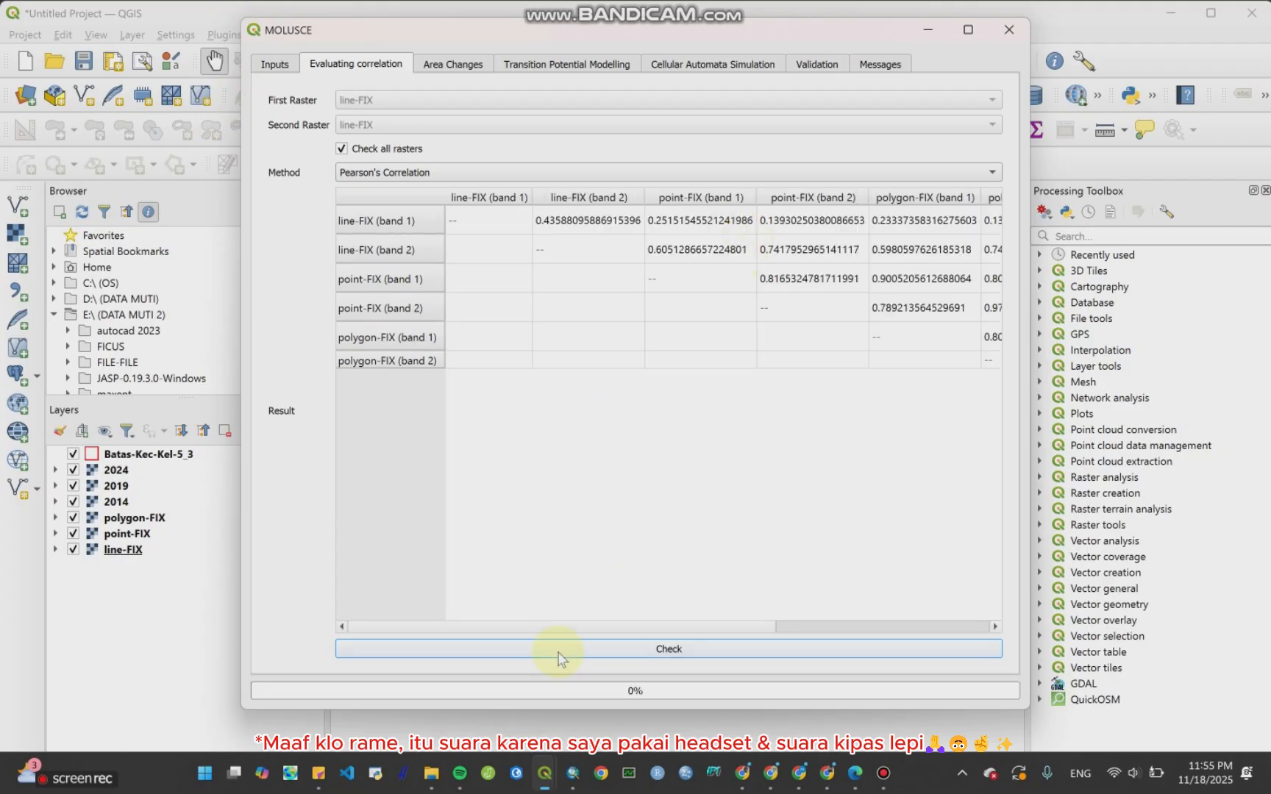
pyautogui.moveTo(735, 628); pyautogui.dragTo(804, 627)
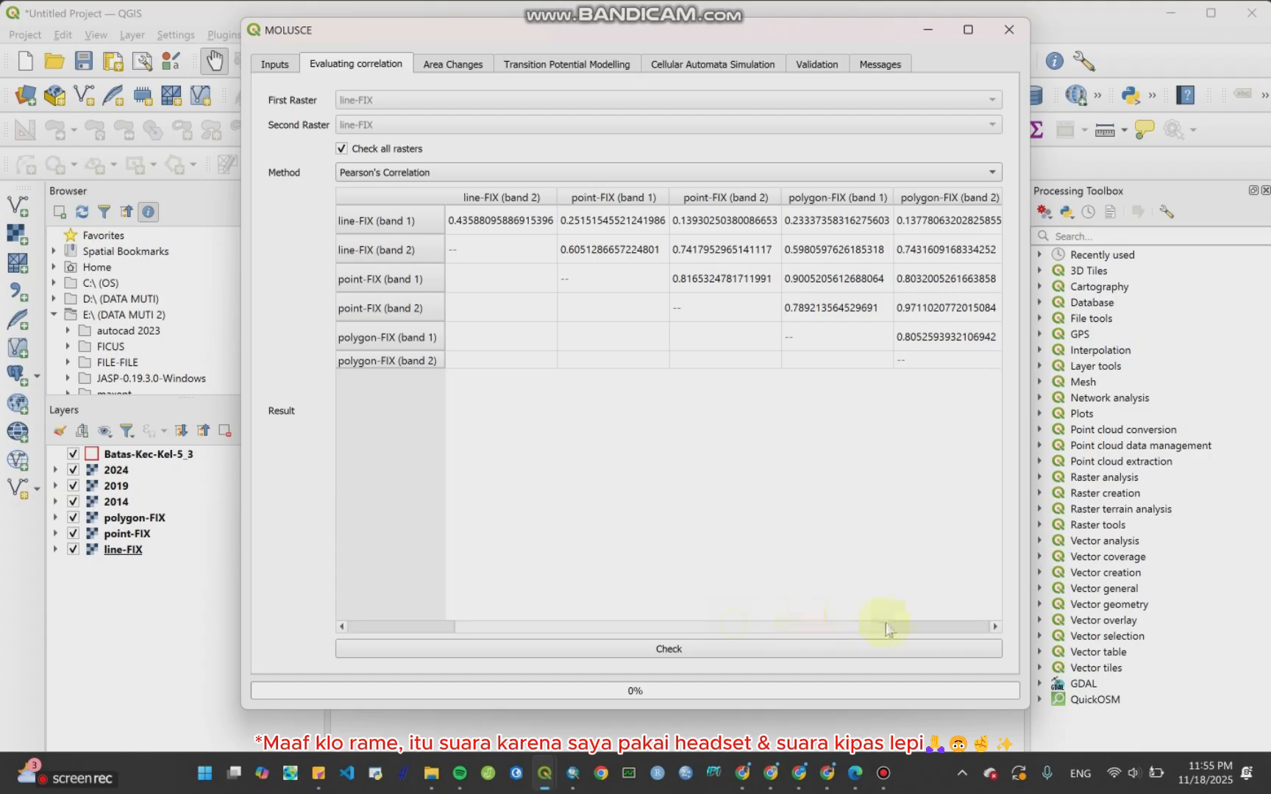
# Step: Set the class statistics unit to ha and update the area change and transition matrix tables
pyautogui.click(469, 65)
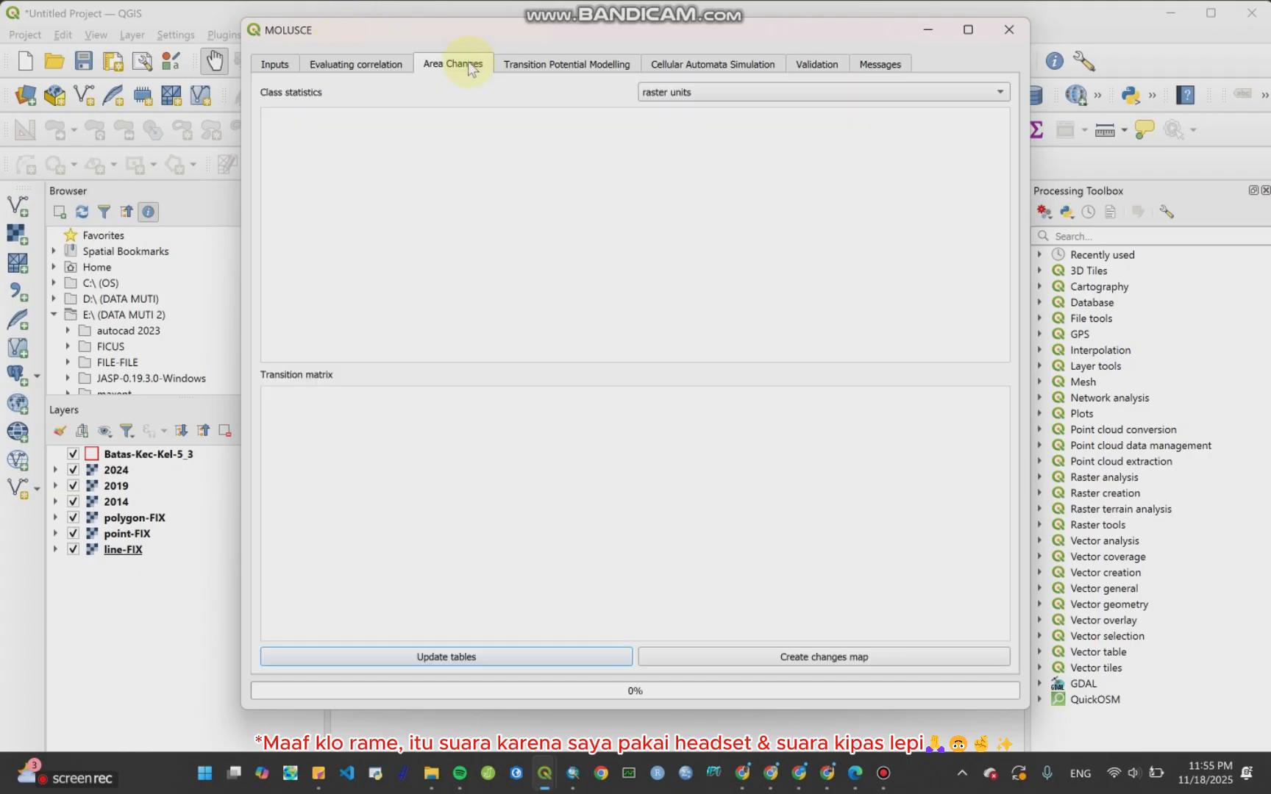
pyautogui.click(683, 96)
pyautogui.click(684, 120)
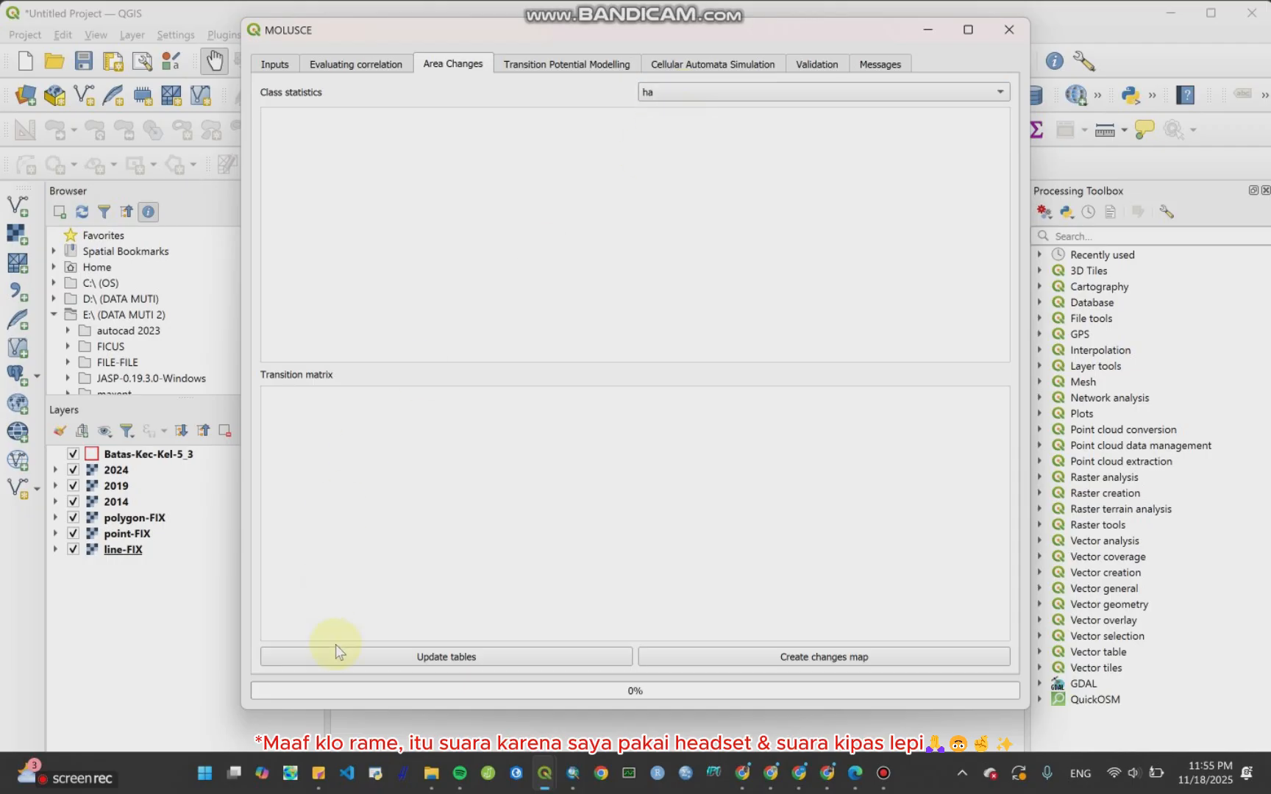
pyautogui.click(355, 658)
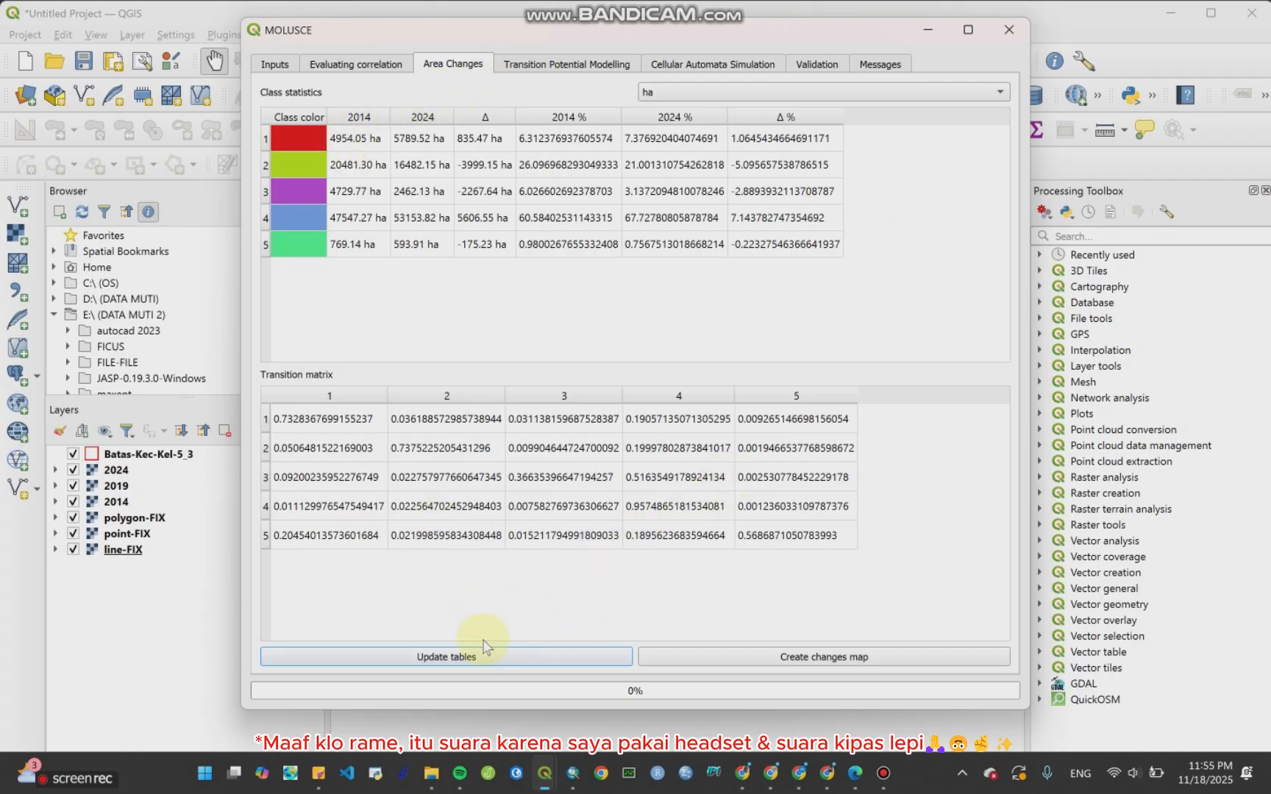
# Step: Create the changes map and save it as create-change-map-2024 in GeoTIFF format
pyautogui.click(829, 662)
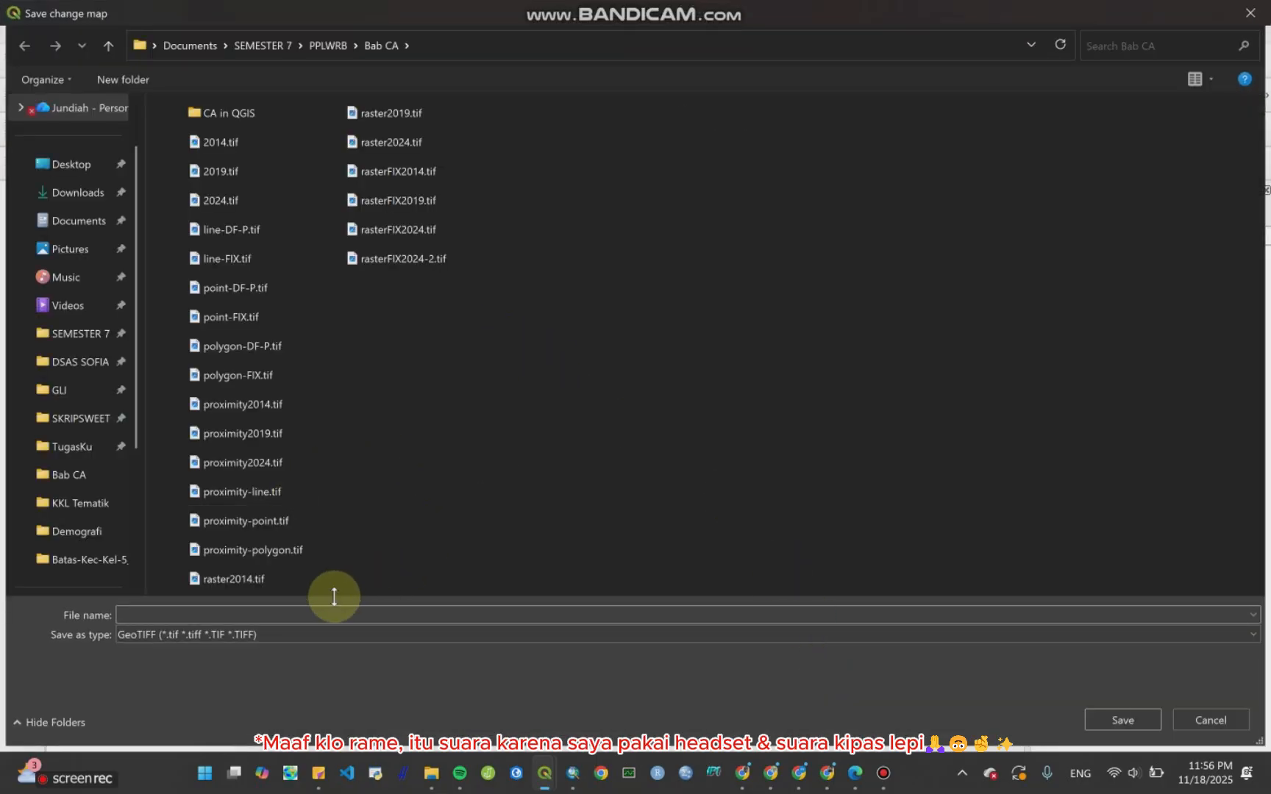
pyautogui.click(195, 615)
pyautogui.write('create-change')
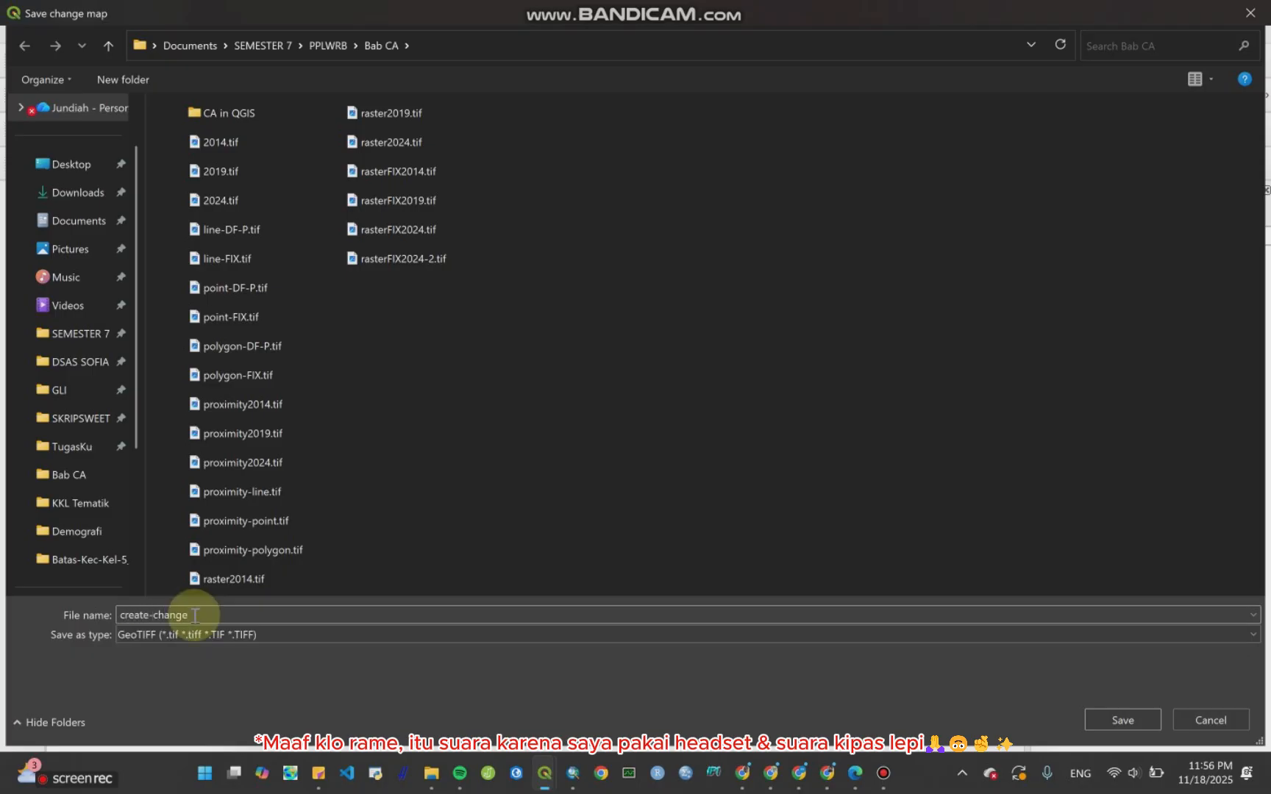
pyautogui.write('=map')
pyautogui.click(192, 615)
pyautogui.click(194, 615)
pyautogui.write('2024')
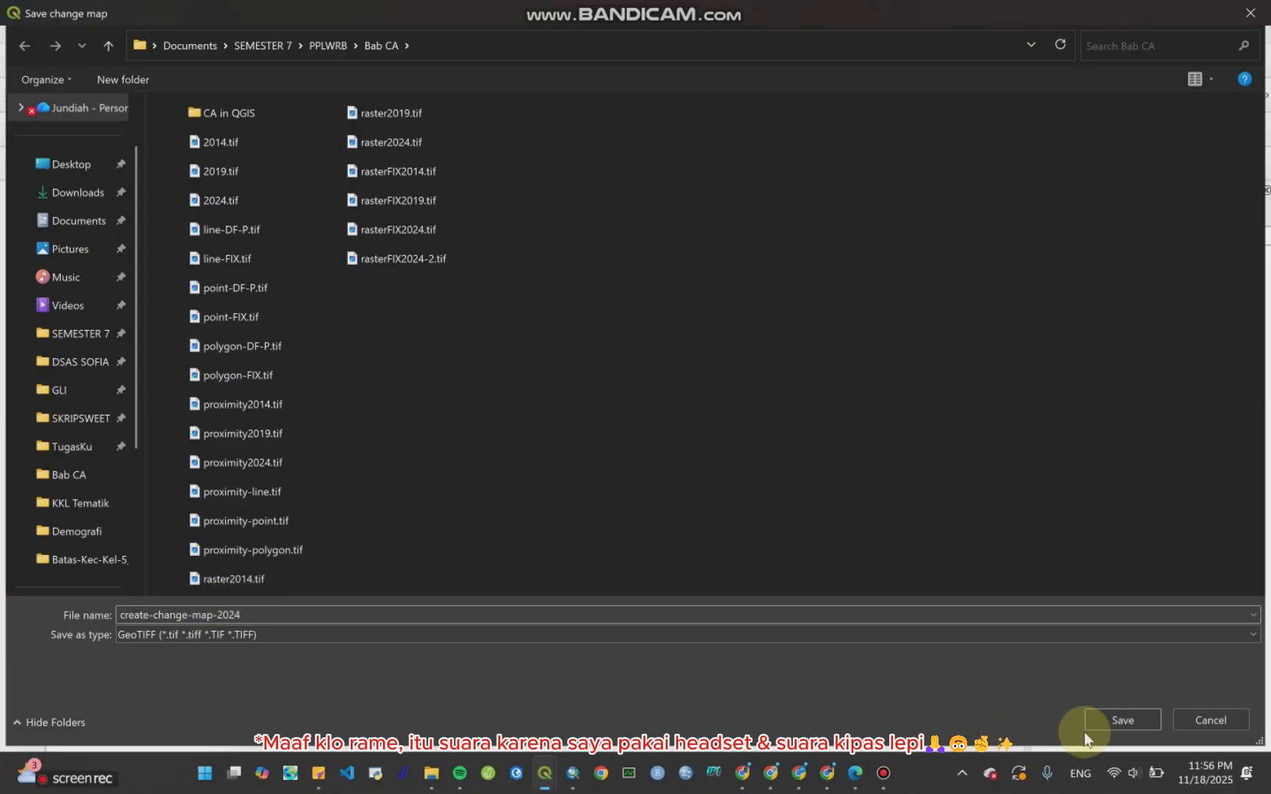
pyautogui.click(1102, 719)
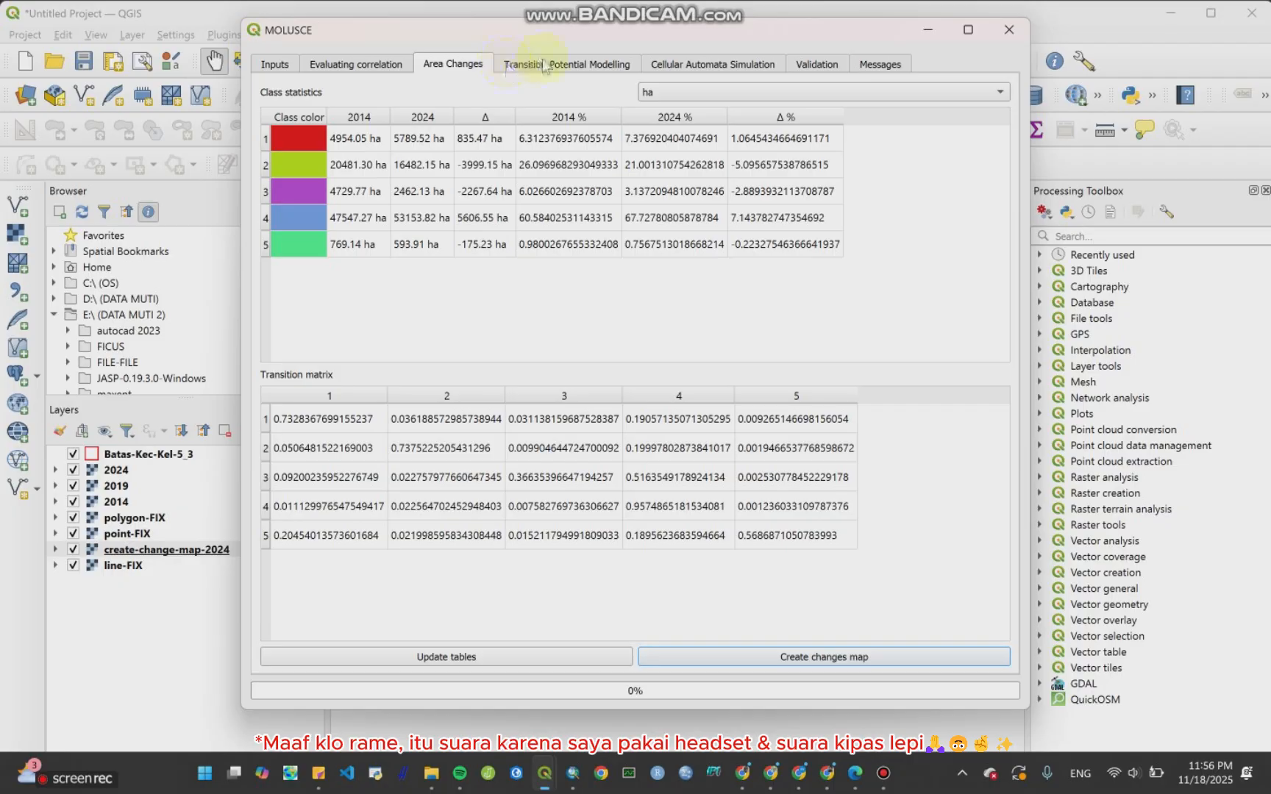
# Step: Open the Transition Potential Modelling tab and review the available modelling methods, leaving Artificial Neural Network selected
pyautogui.click(574, 63)
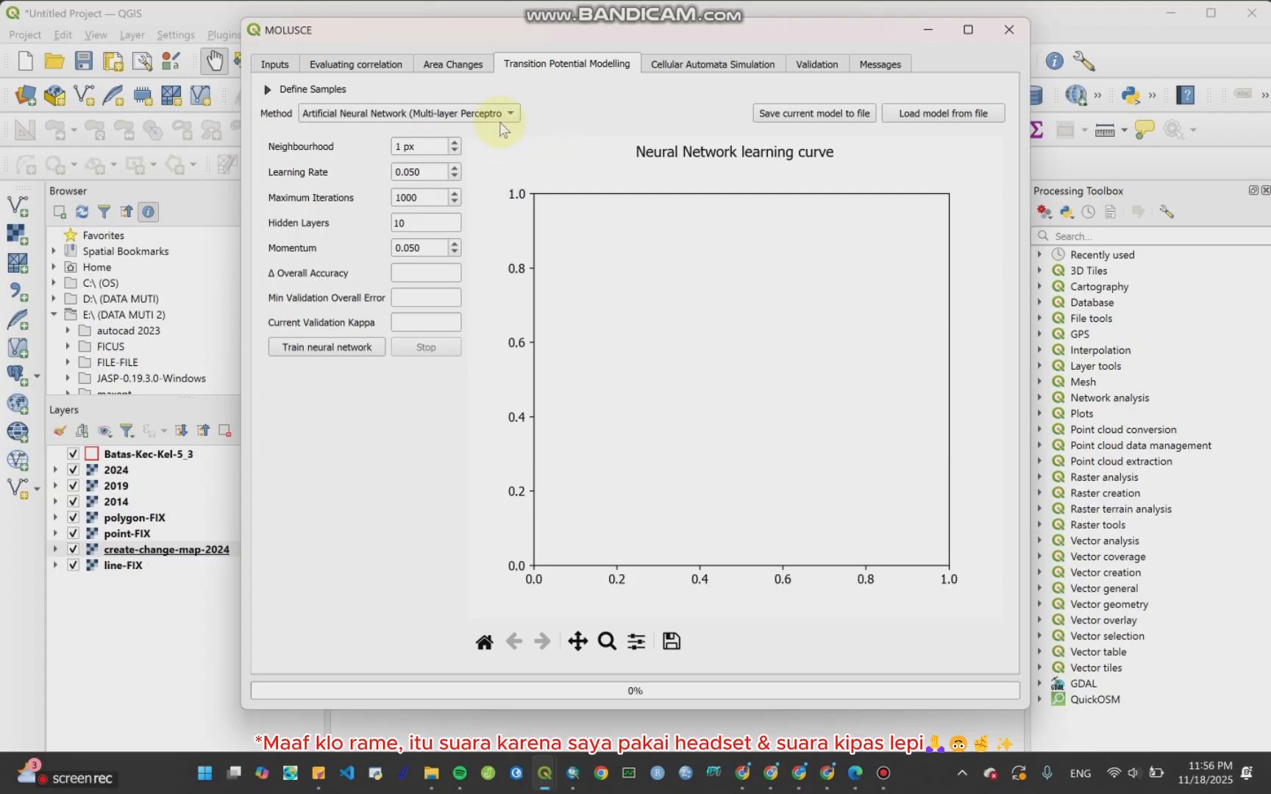
pyautogui.click(432, 114)
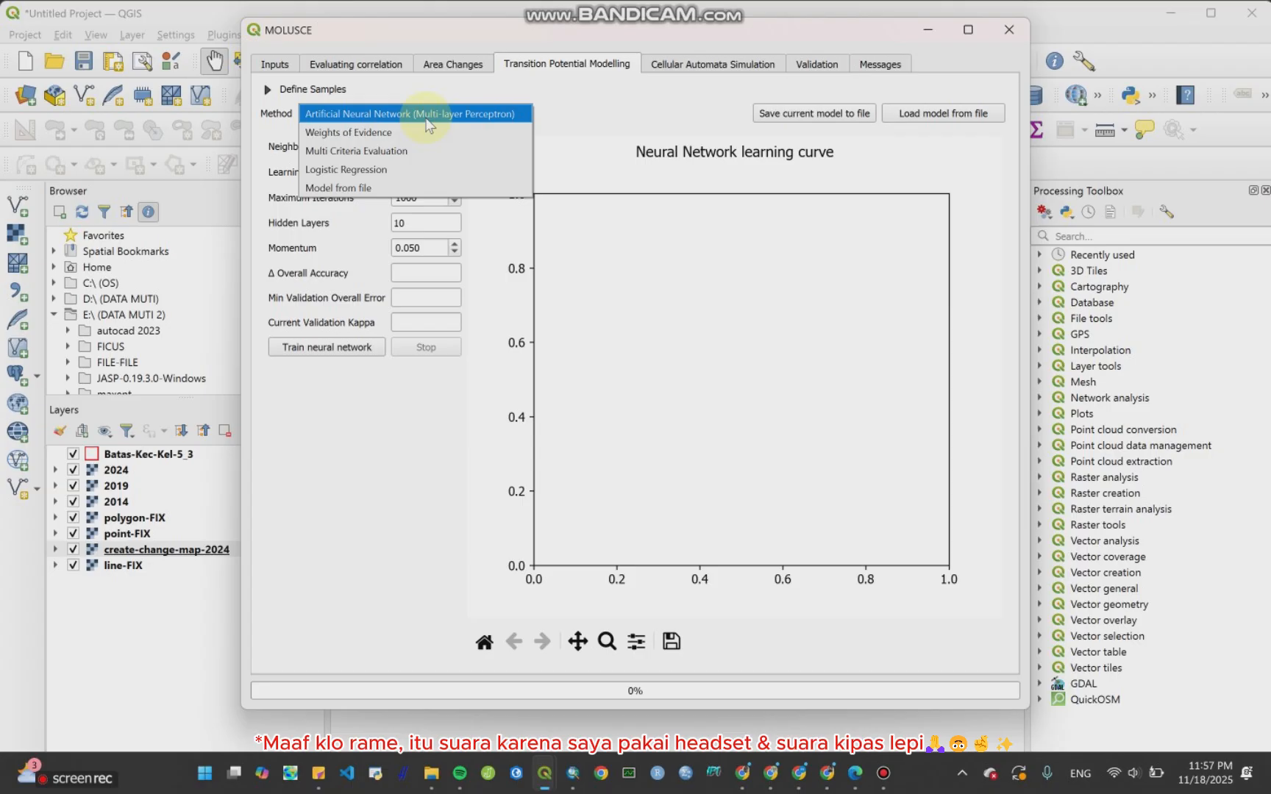
pyautogui.click(359, 119)
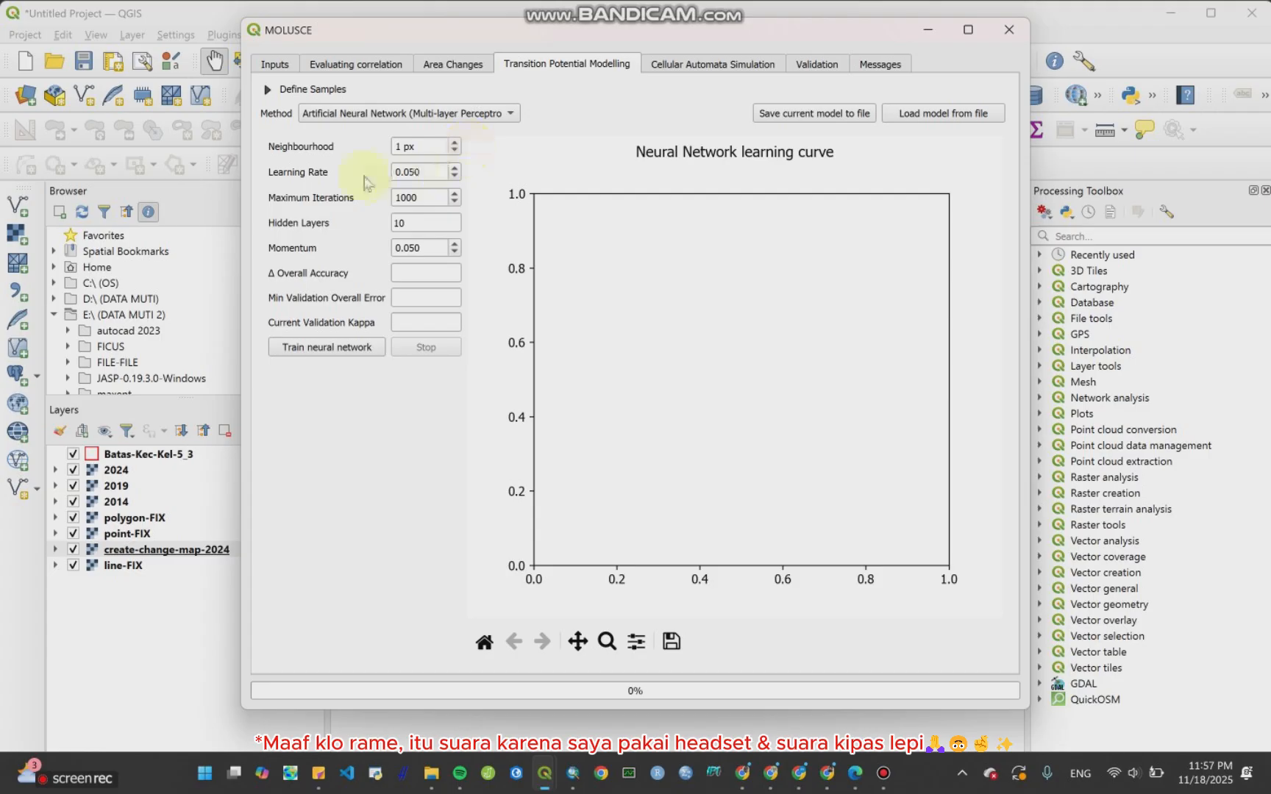
pyautogui.click(327, 118)
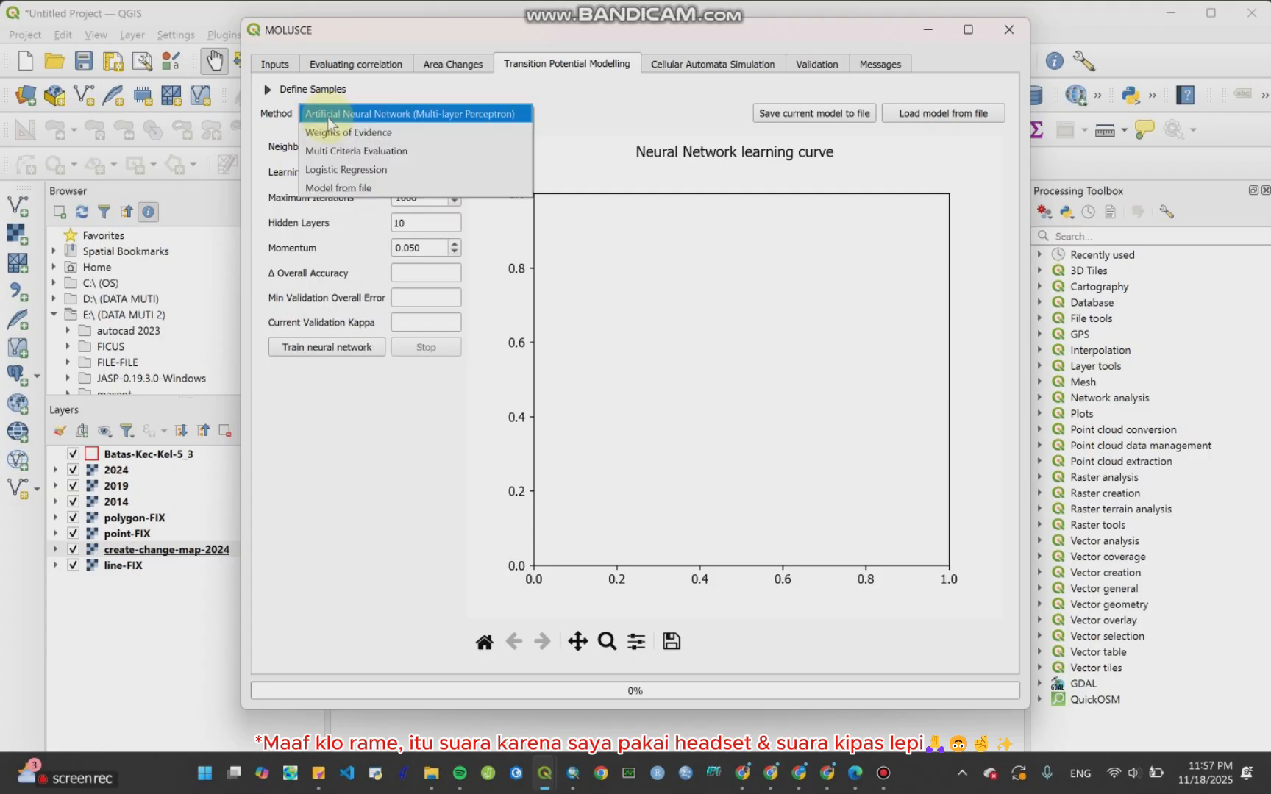
pyautogui.click(342, 139)
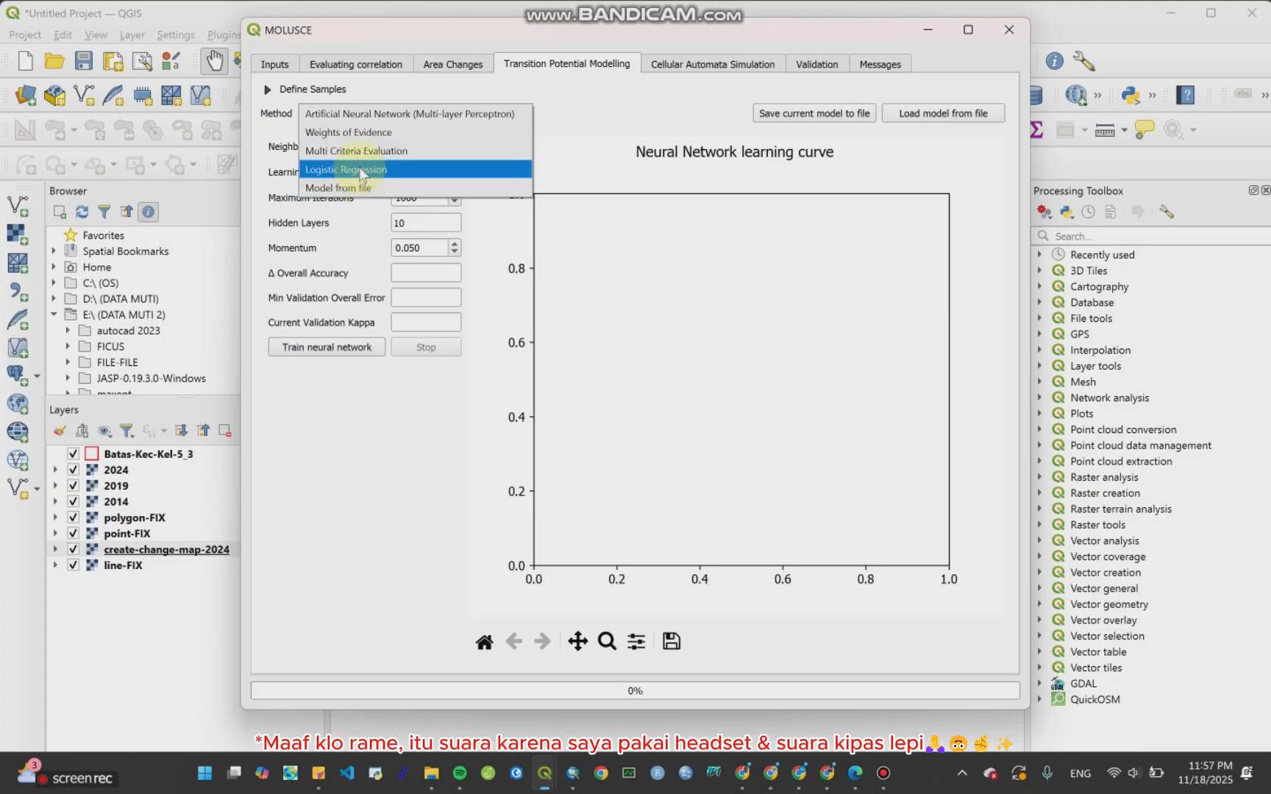
pyautogui.click(362, 114)
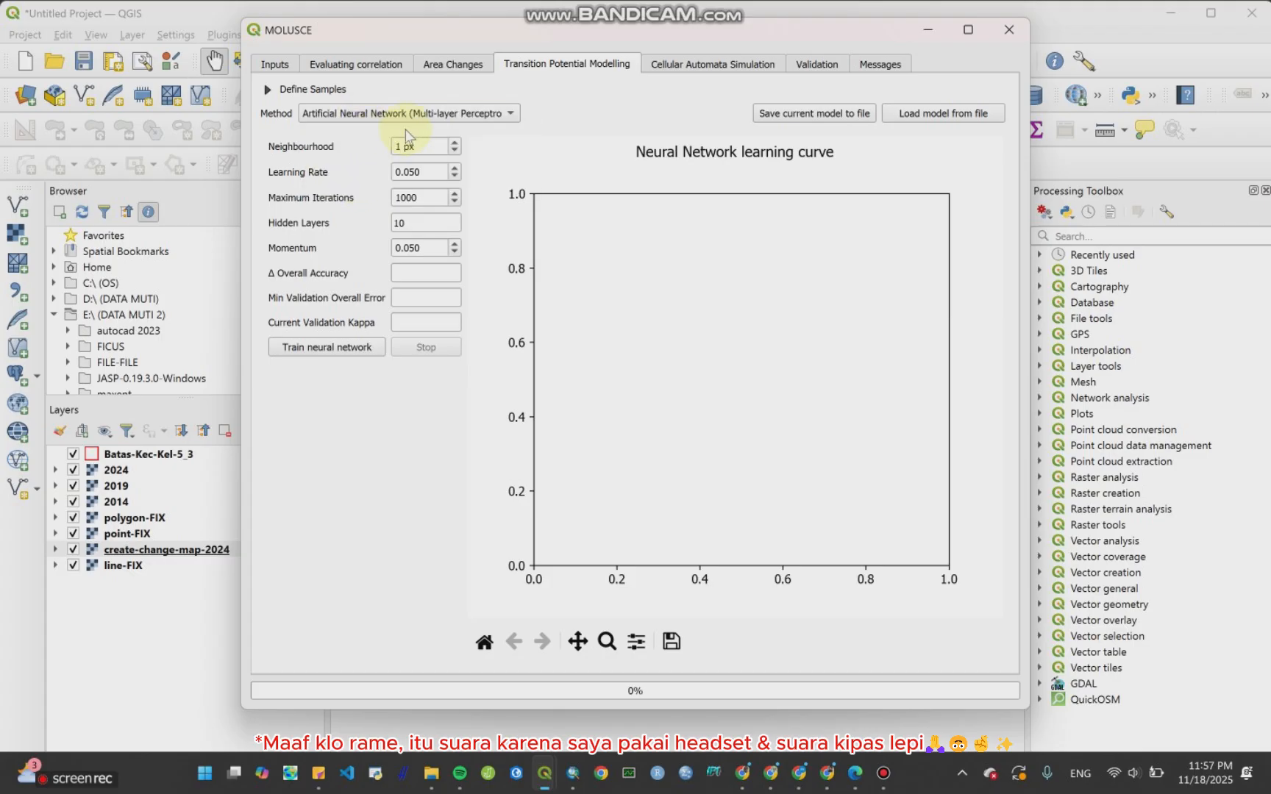
pyautogui.click(482, 117)
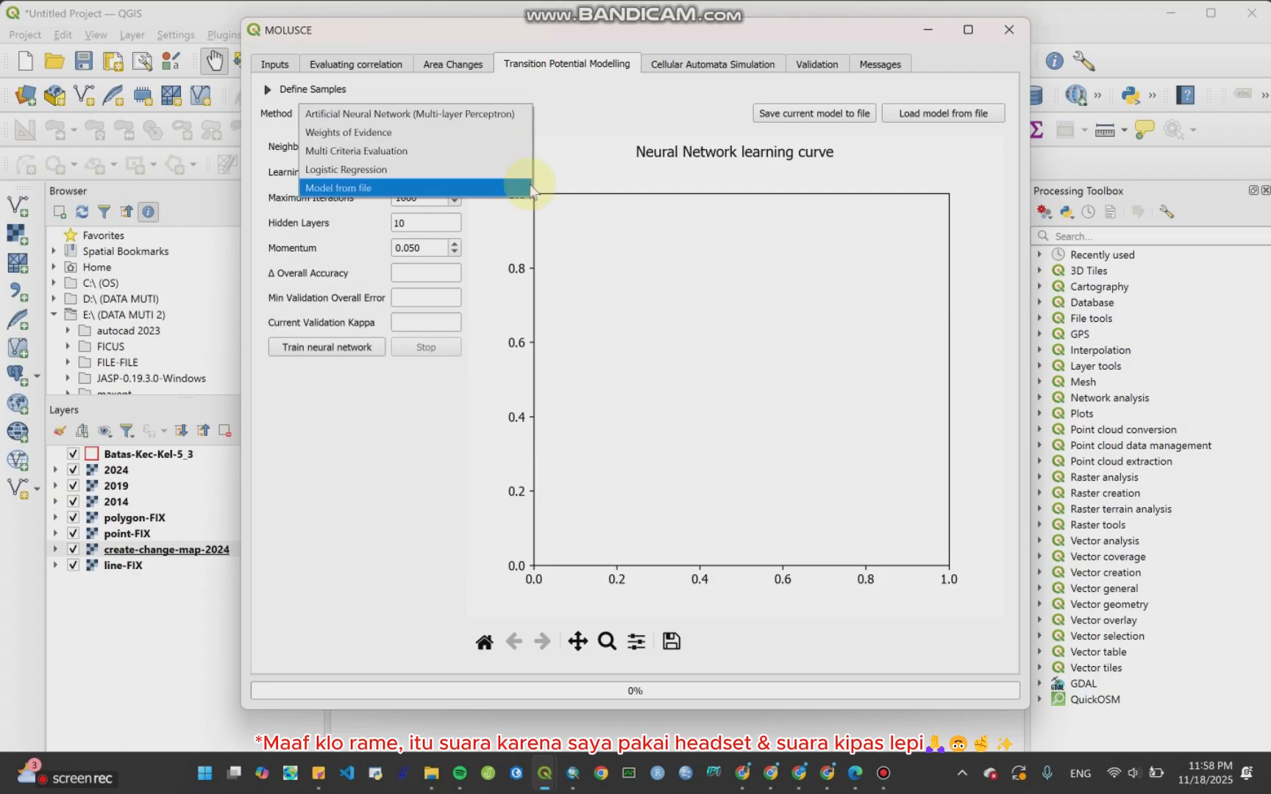
pyautogui.click(488, 117)
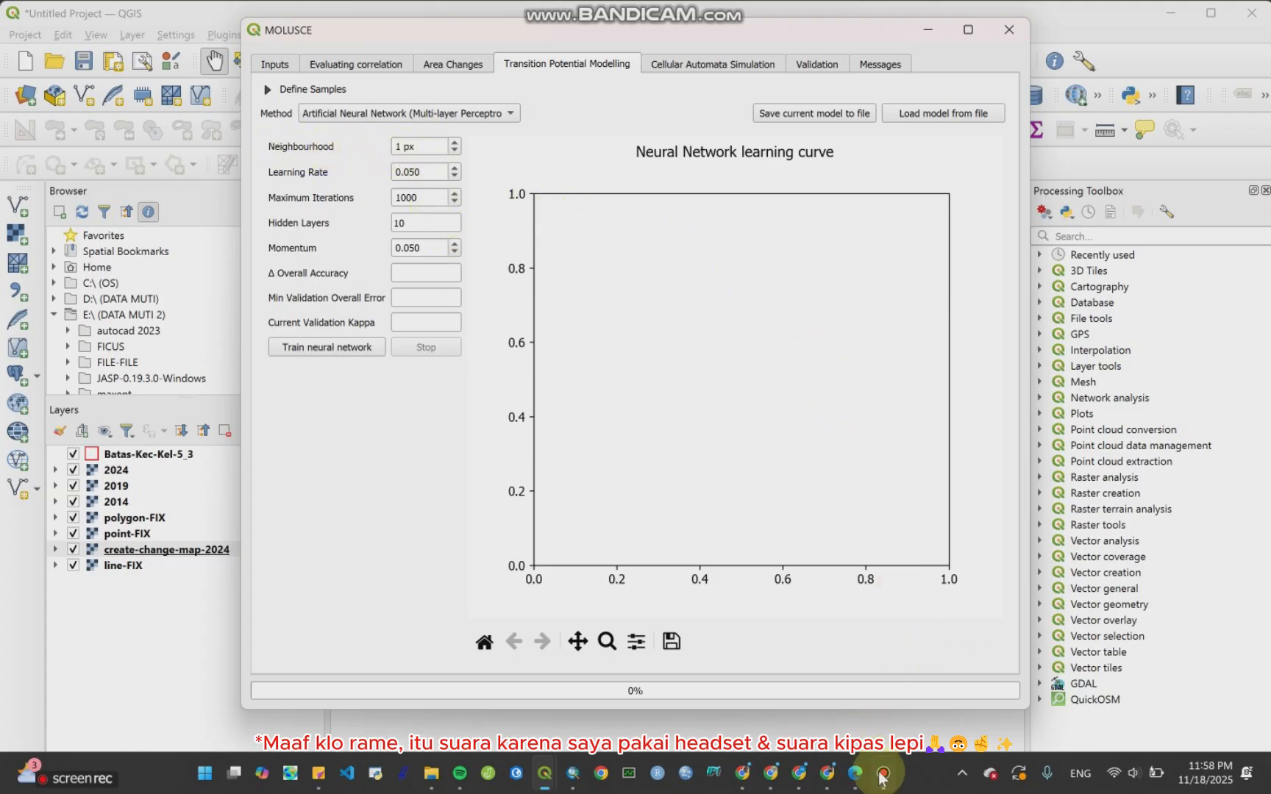
# Step: Switch to the MOLUSCE module PDF in the browser and scroll through its method descriptions and learning curve examples
pyautogui.click(854, 773)
pyautogui.click(535, 7)
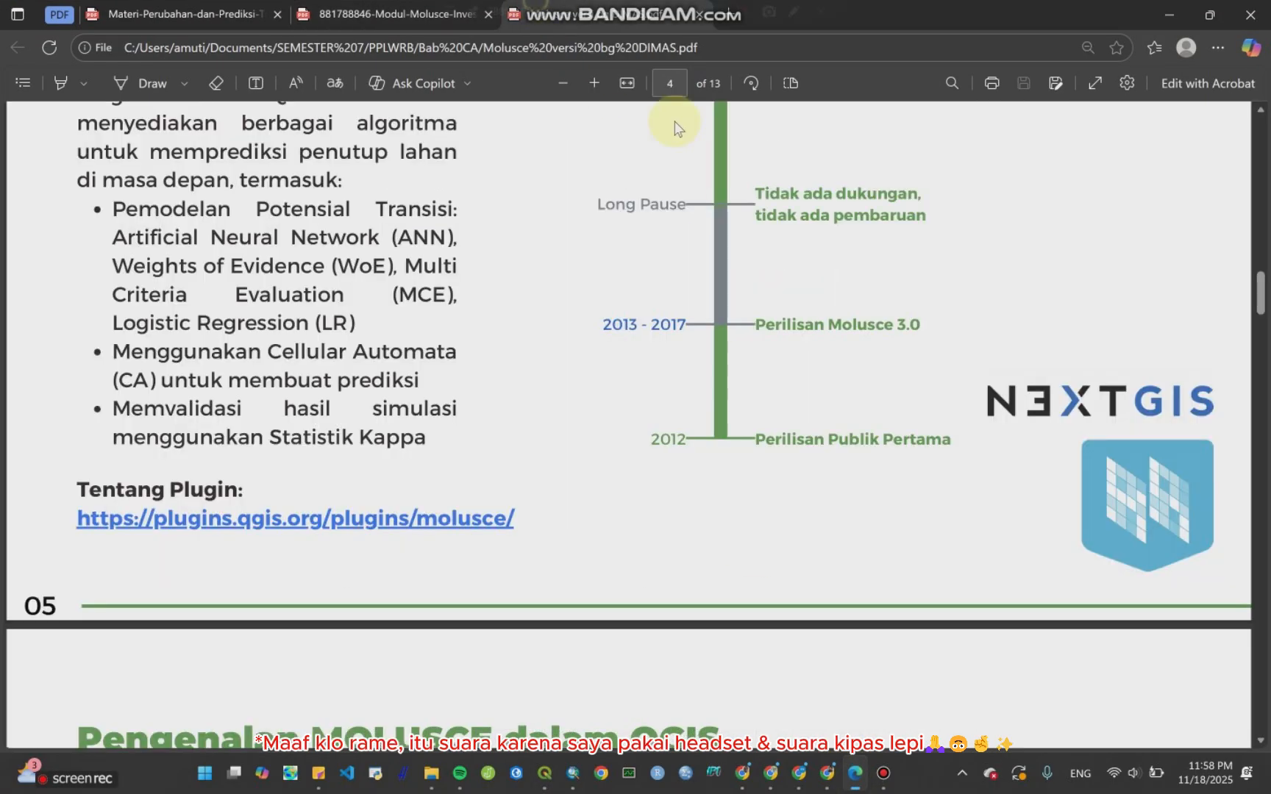
pyautogui.scroll(15, 763, 401)
pyautogui.scroll(8, 764, 398)
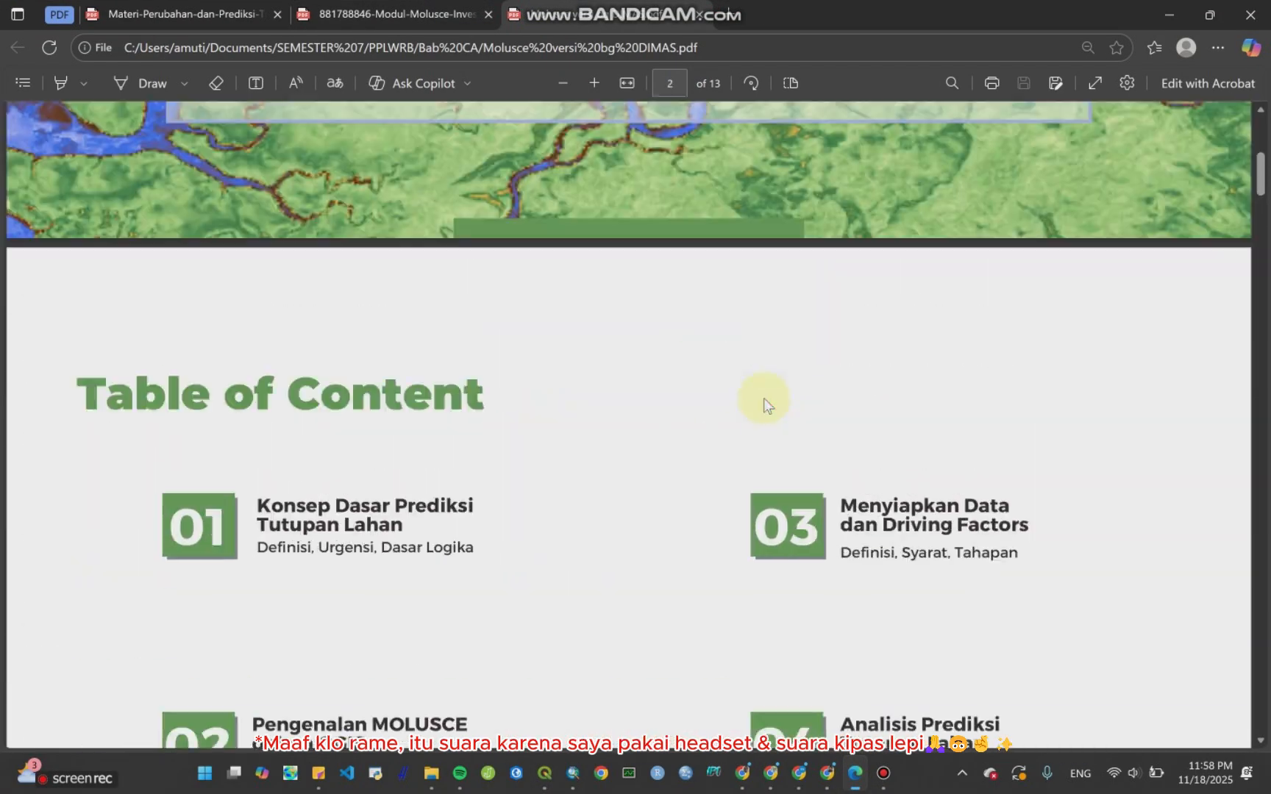
pyautogui.scroll(-15, 760, 423)
pyautogui.scroll(-20, 755, 460)
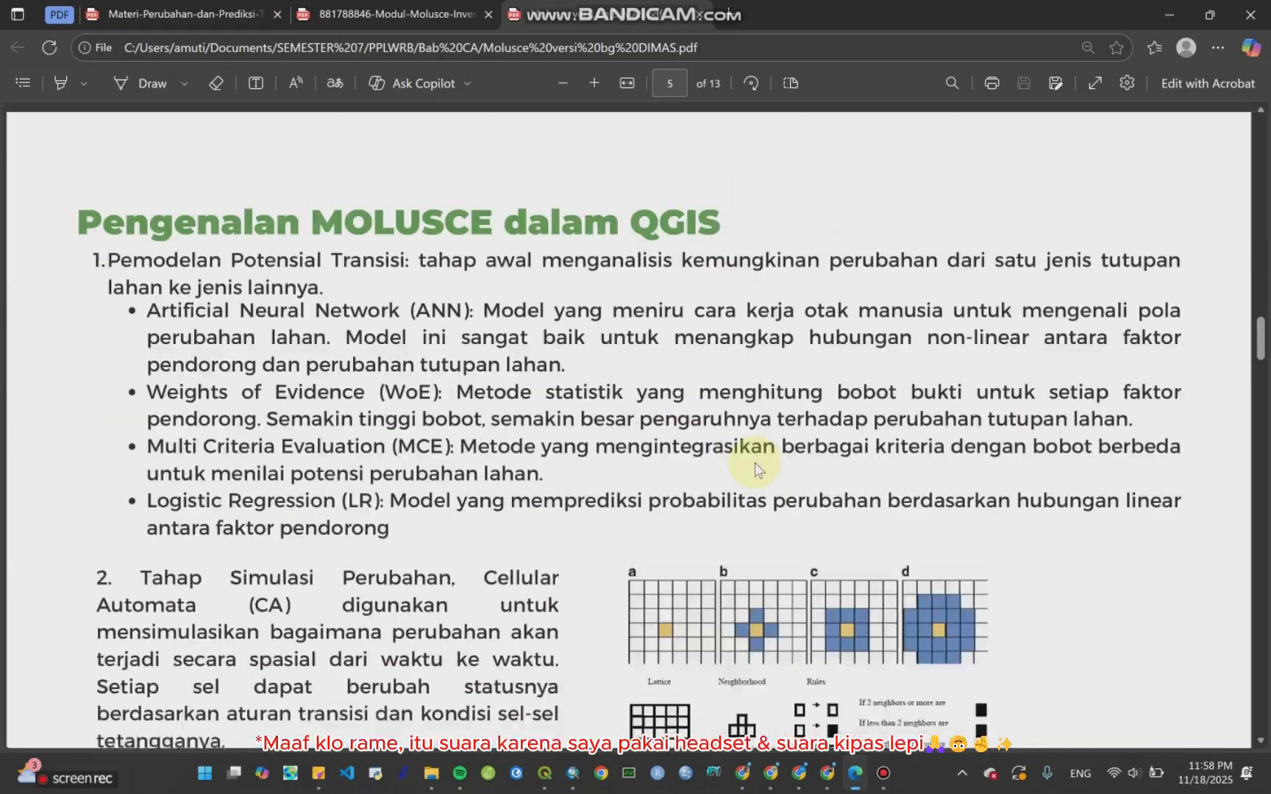
pyautogui.scroll(-6, 766, 460)
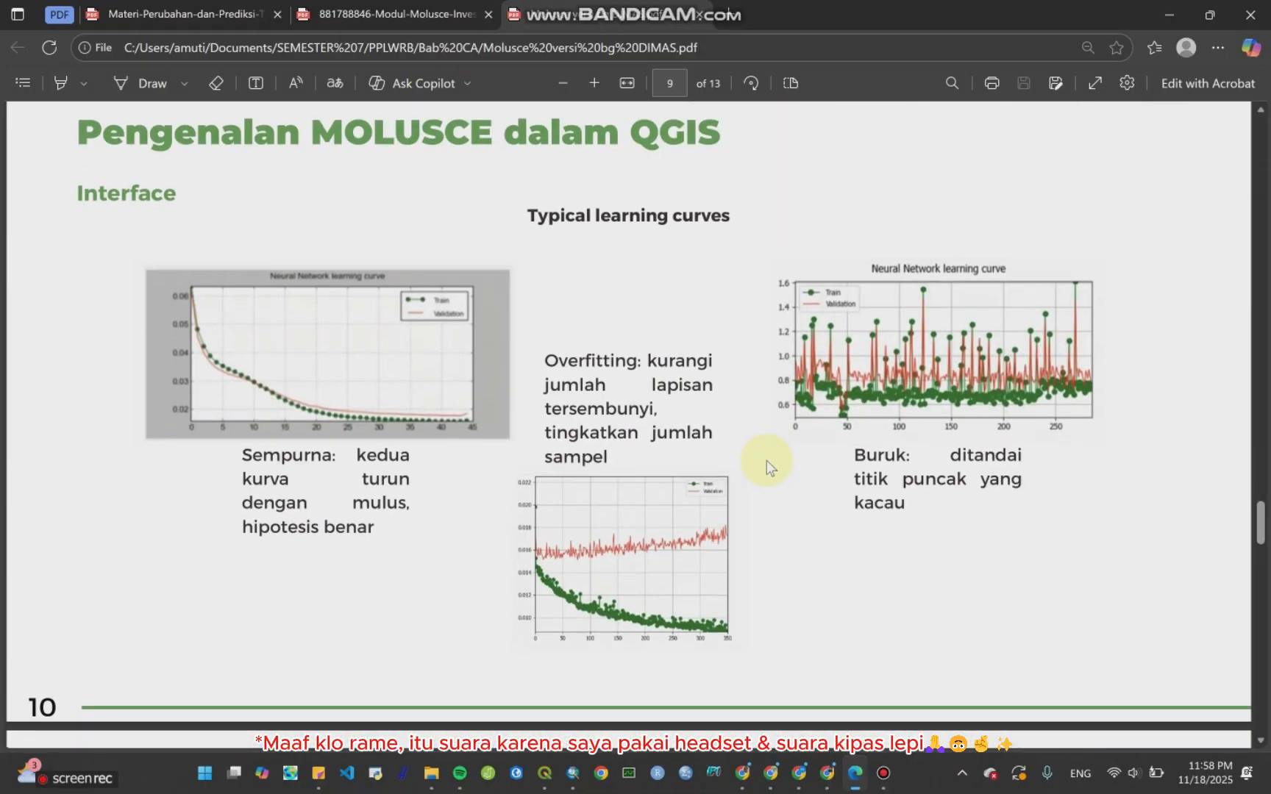
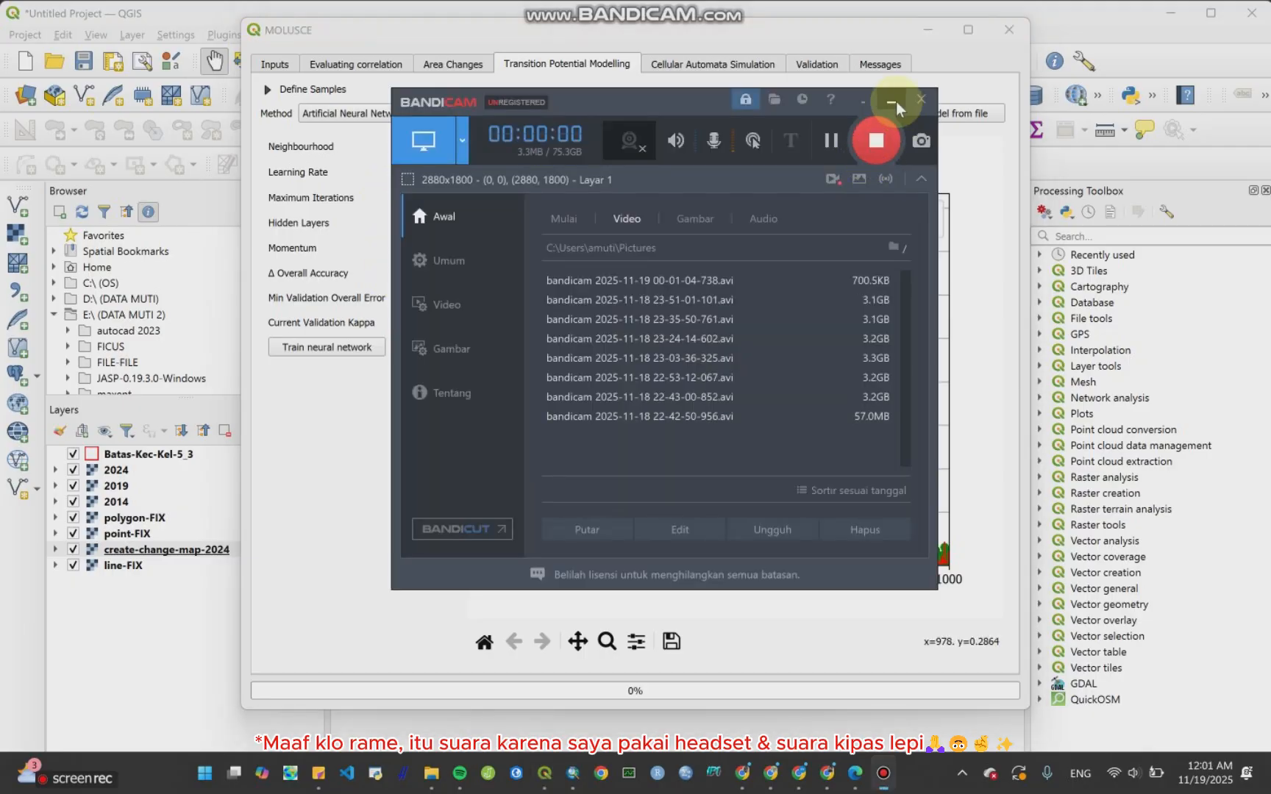
# Step: Set the learning rate to 0.100 and train the neural network, dismissing the pop-up that appears
pyautogui.click(894, 103)
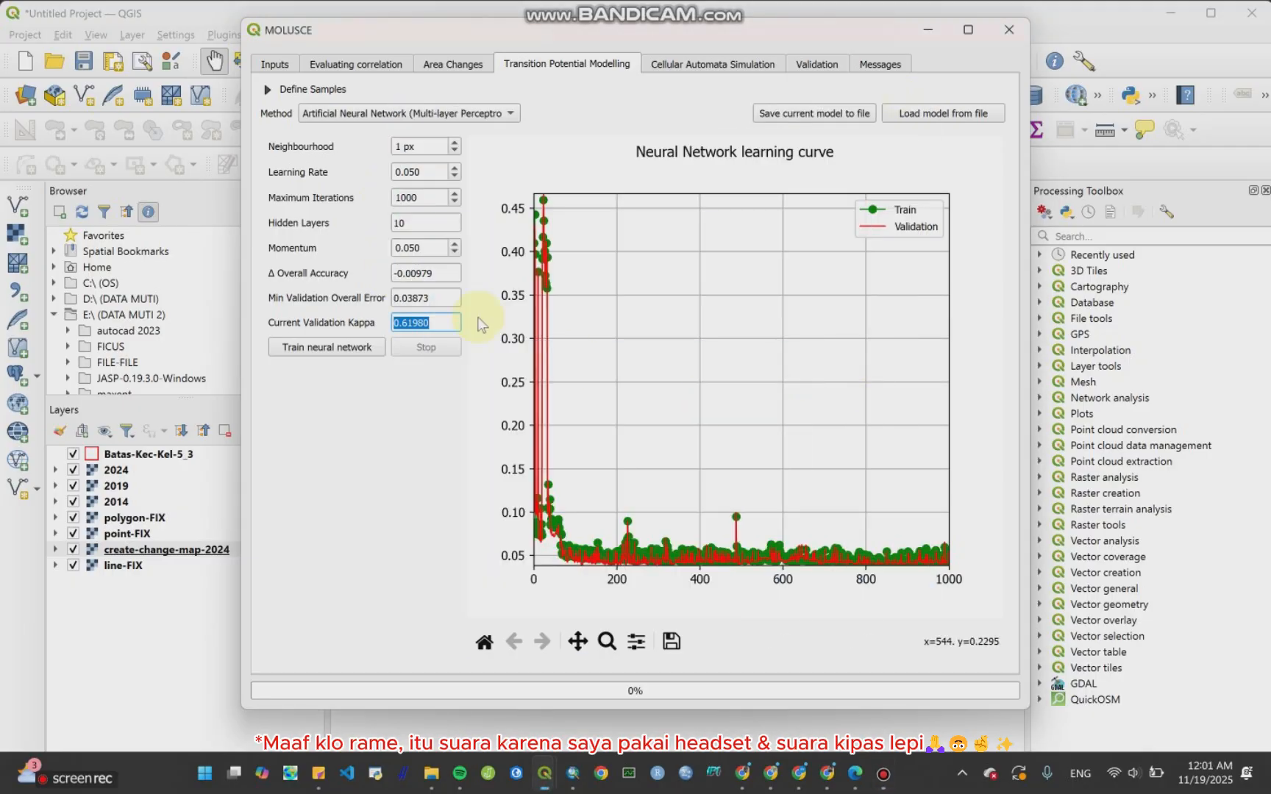
pyautogui.click(417, 174)
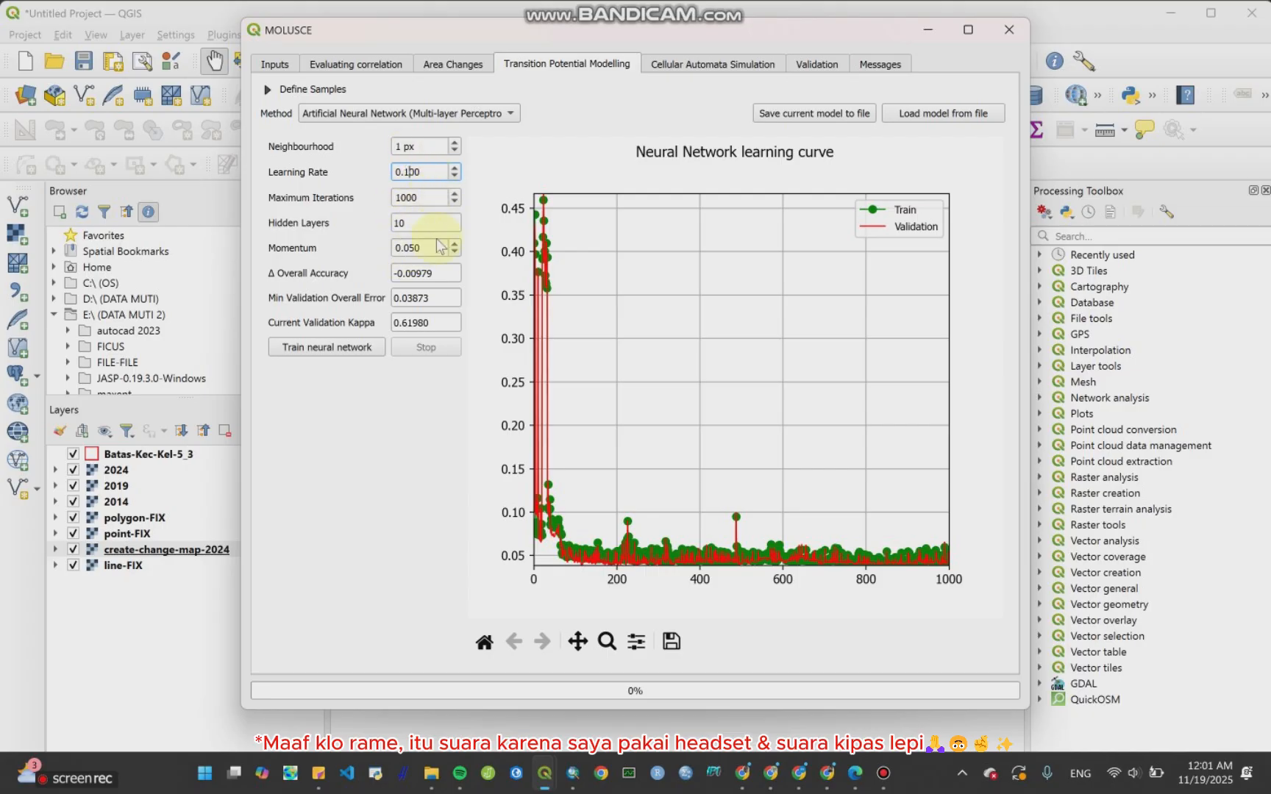
pyautogui.click(303, 349)
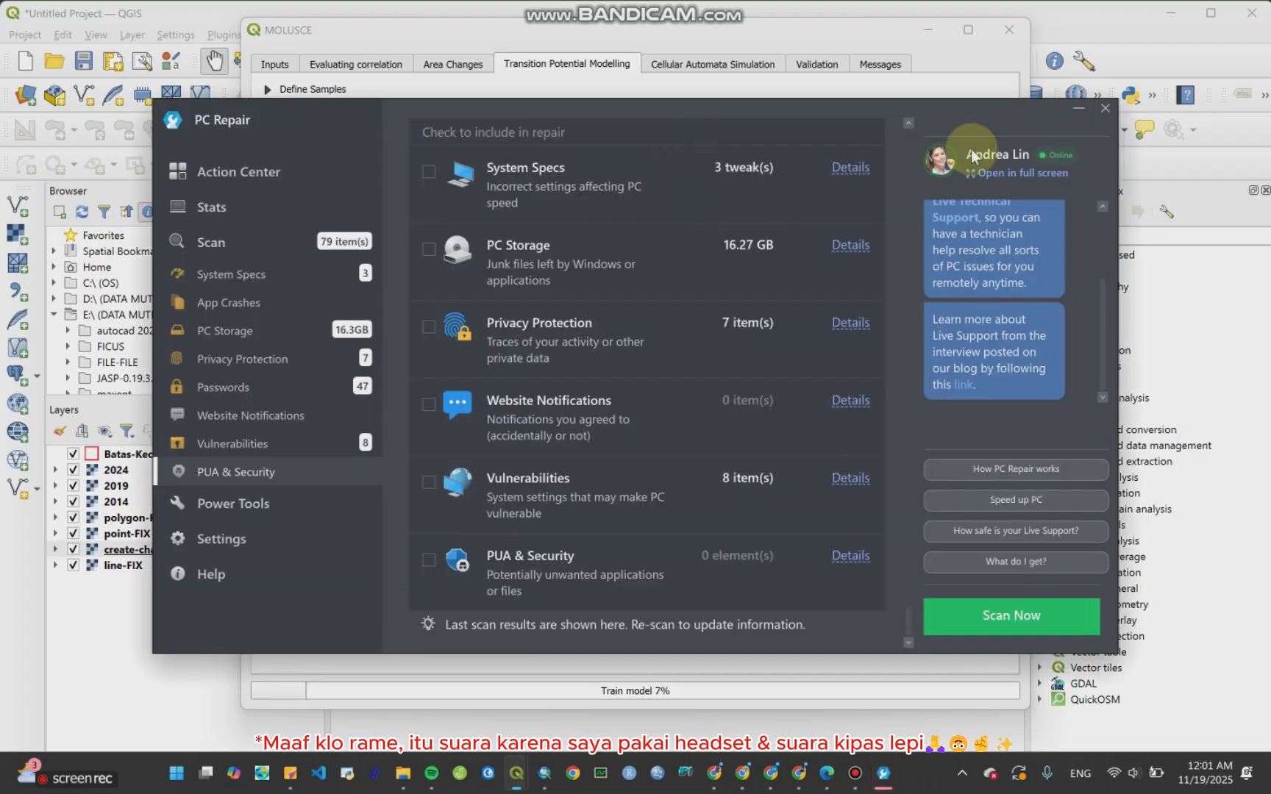
pyautogui.click(1104, 108)
pyautogui.click(713, 425)
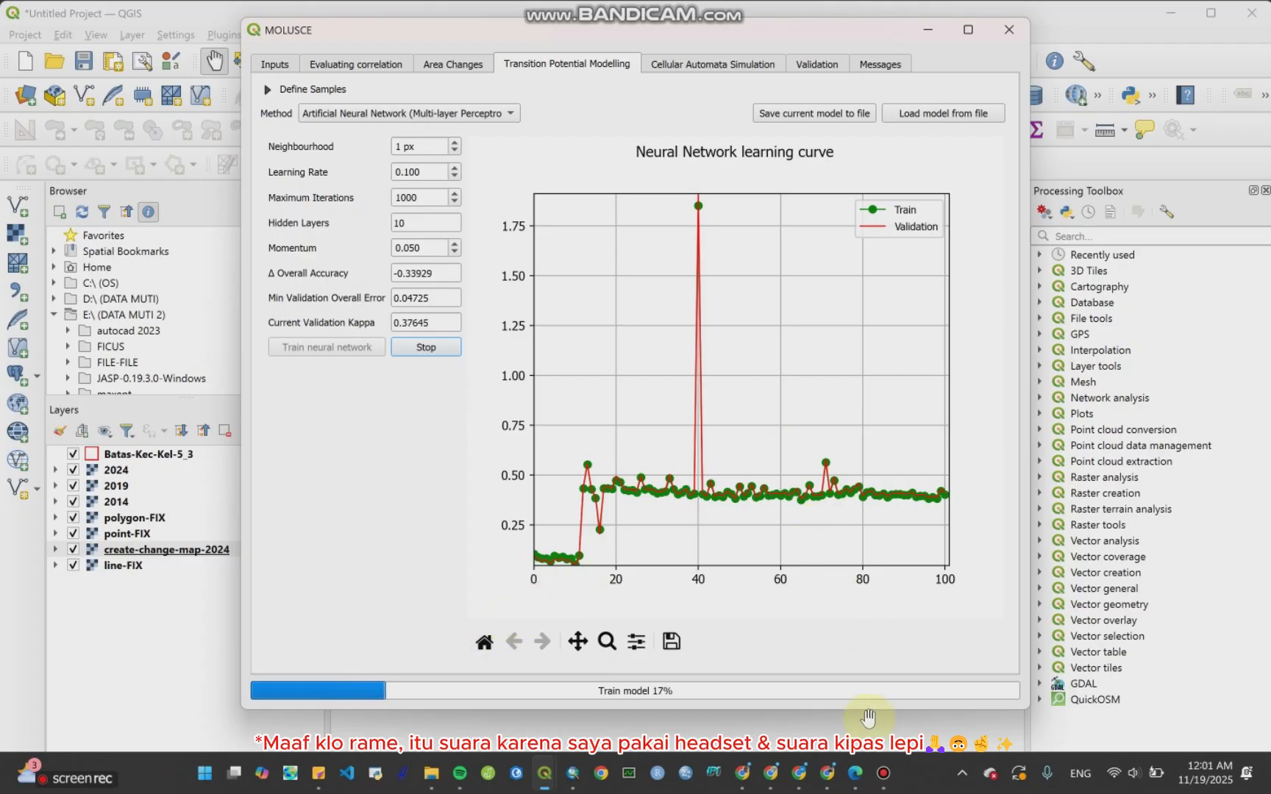
# Step: Scroll through the MOLUSCE tutorial PDFs in the browser to compare their Transition Potential Modelling settings
pyautogui.click(855, 772)
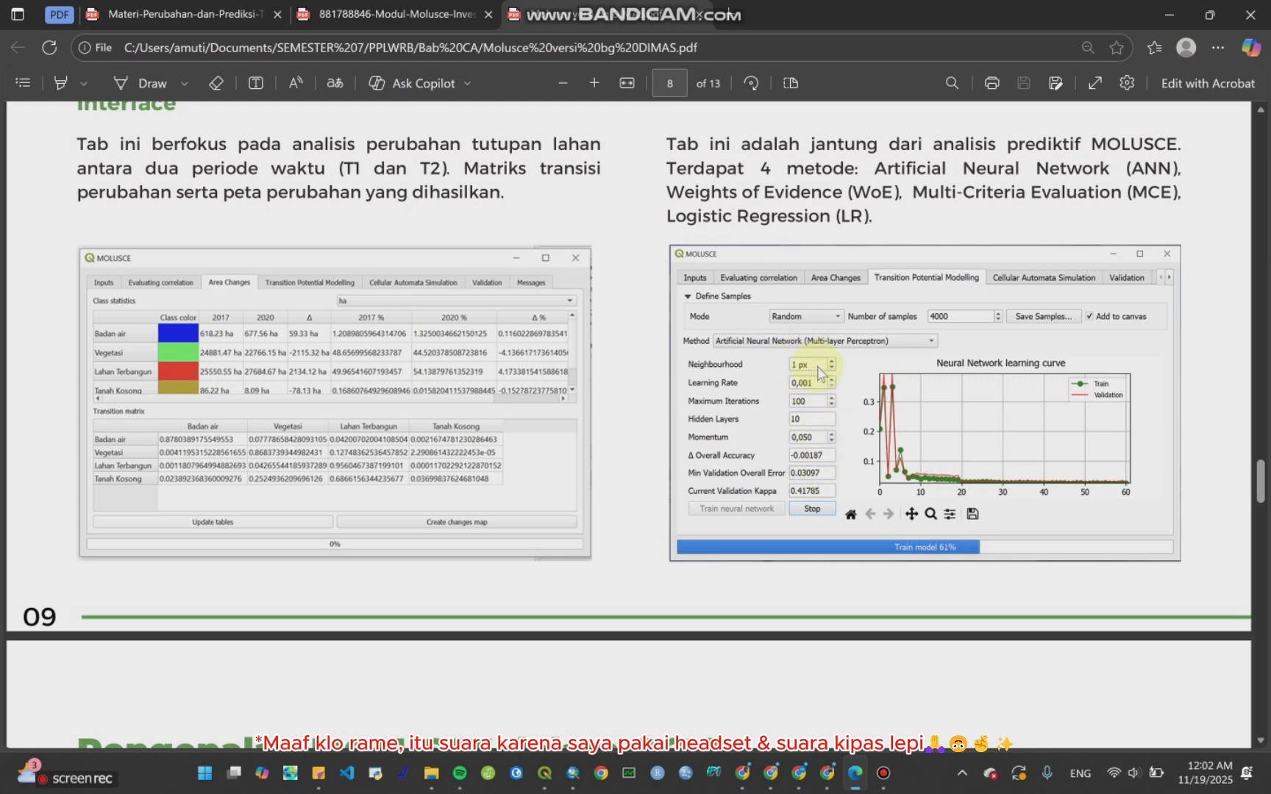
pyautogui.click(397, 15)
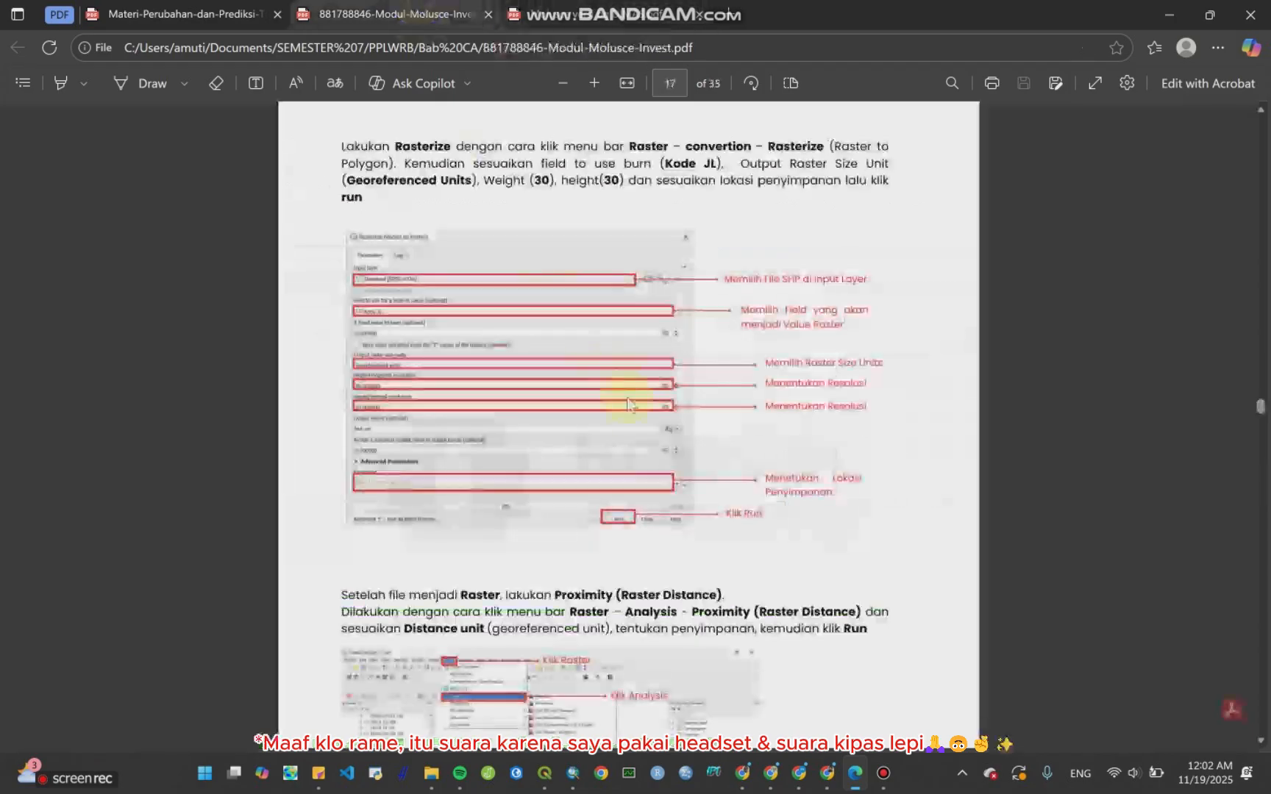
pyautogui.scroll(-15, 639, 416)
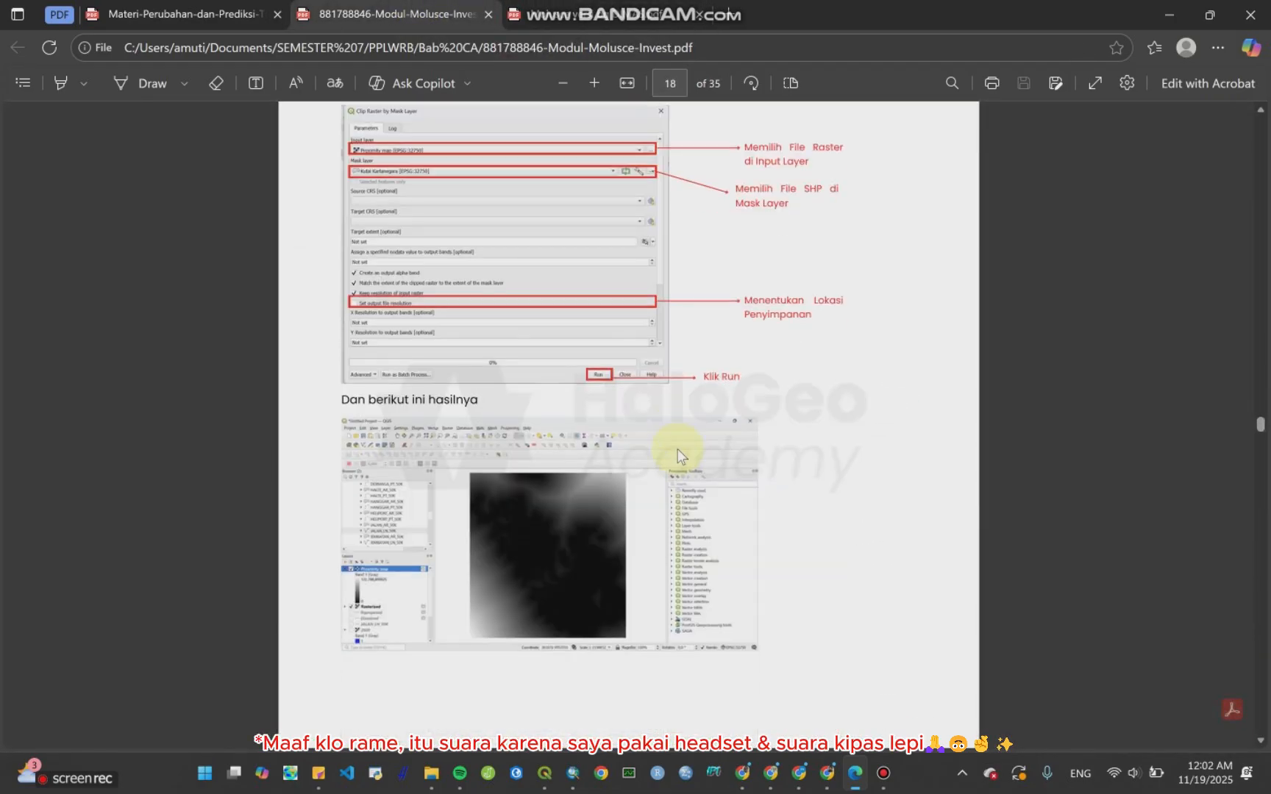
pyautogui.scroll(-15, 677, 449)
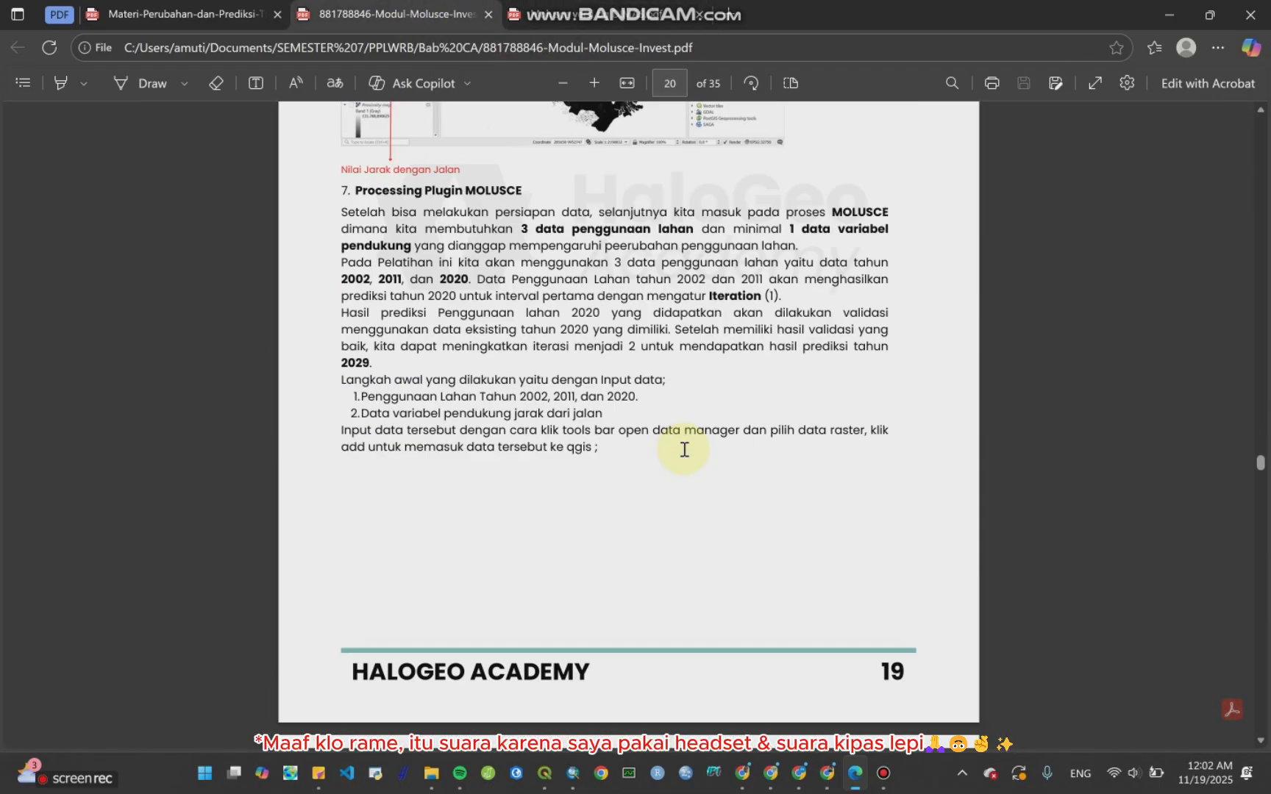
pyautogui.scroll(-15, 684, 449)
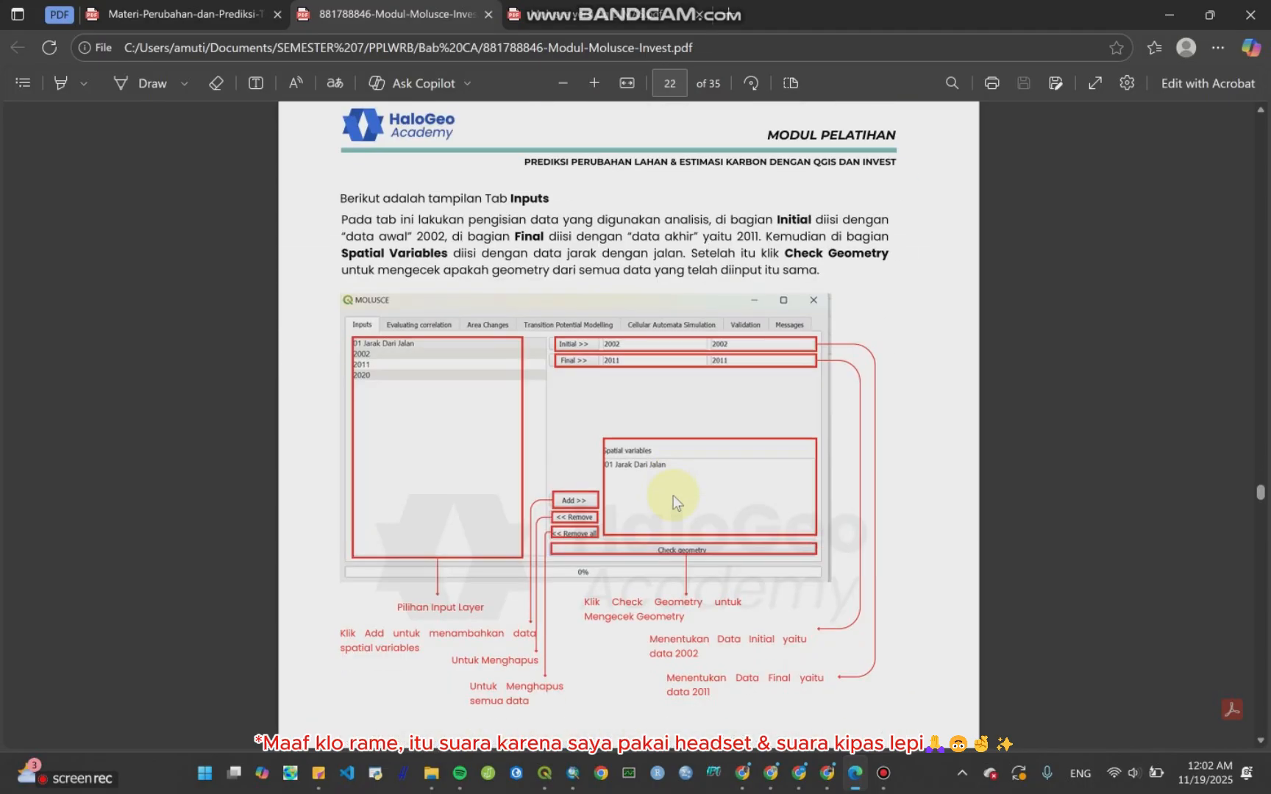
pyautogui.scroll(-15, 675, 503)
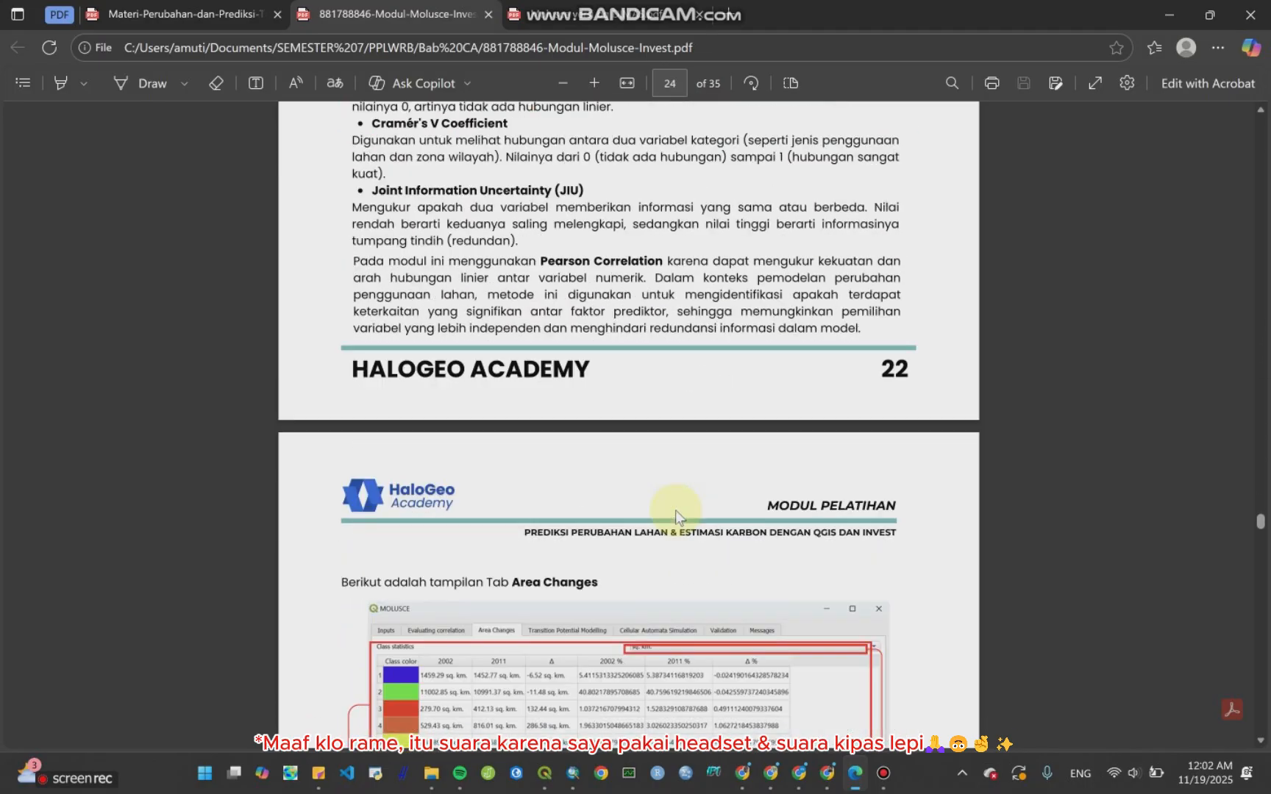
pyautogui.scroll(-15, 675, 515)
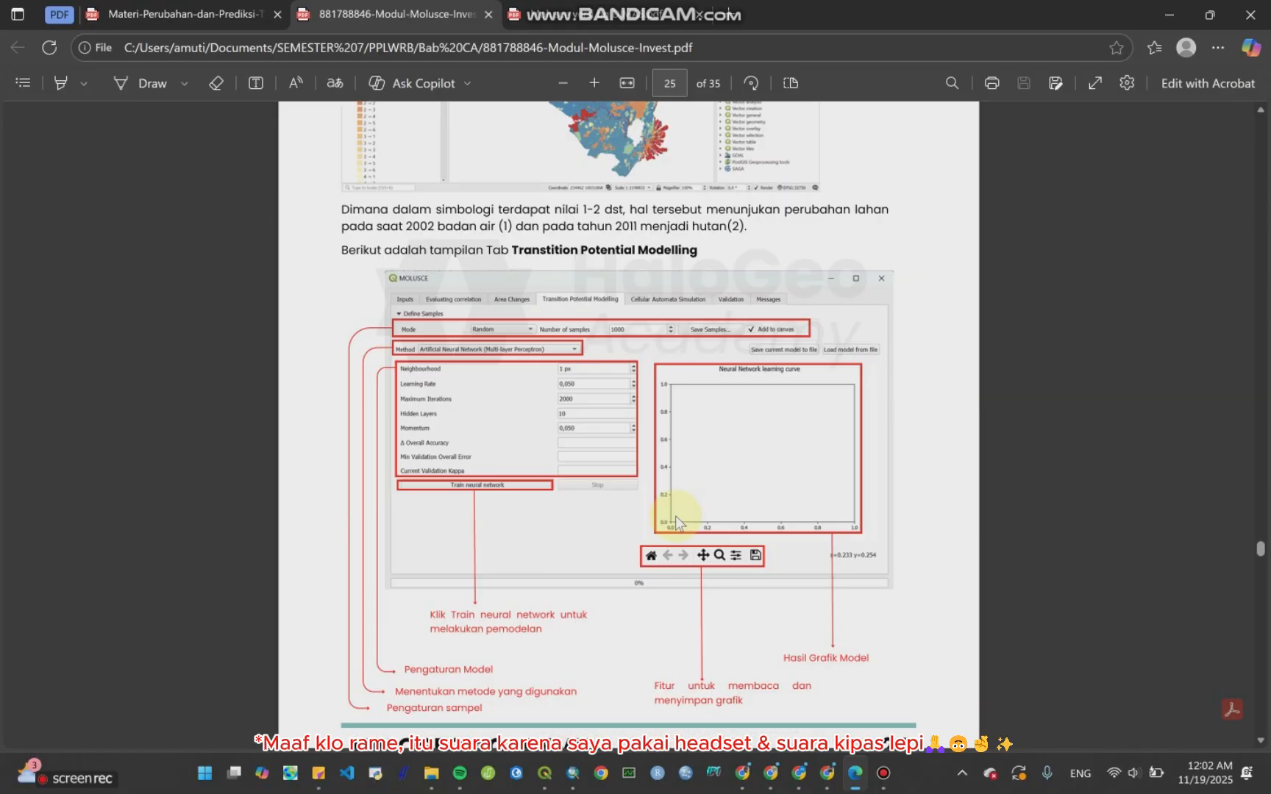
pyautogui.scroll(5, 676, 522)
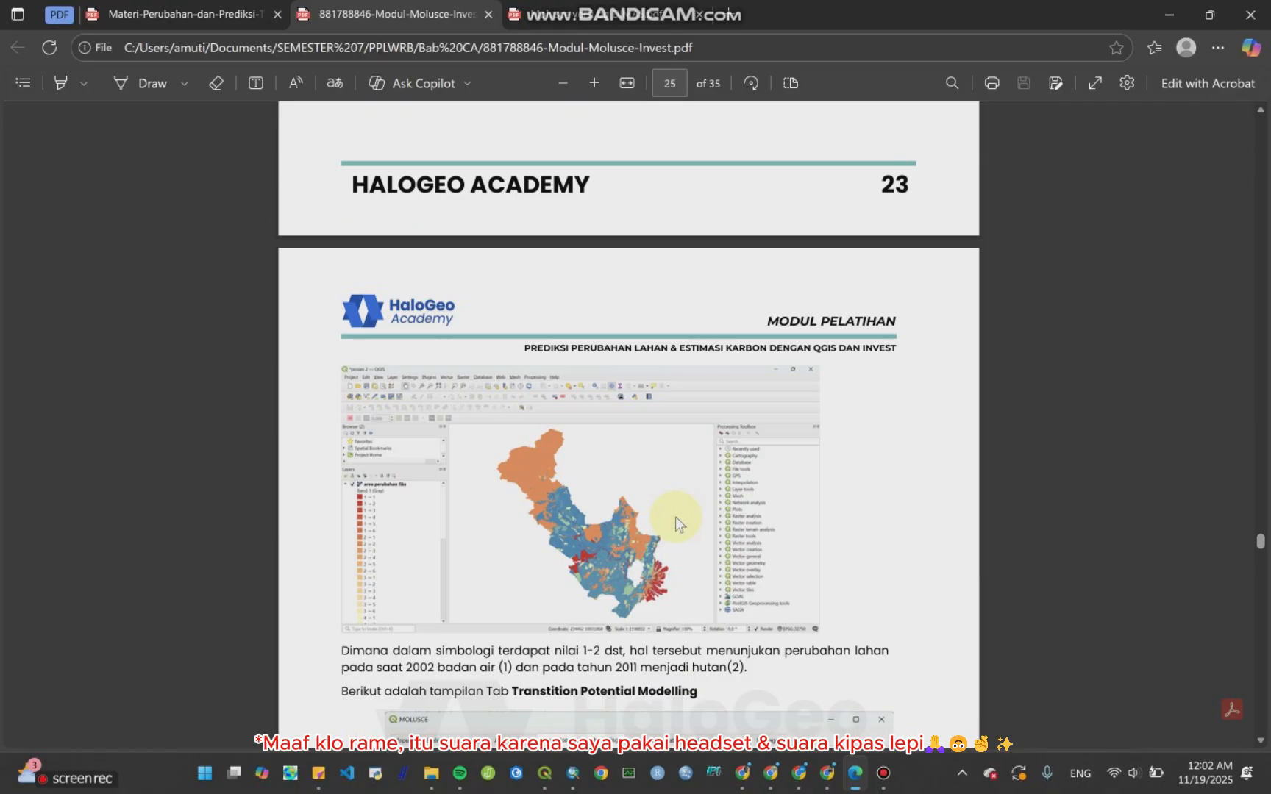
pyautogui.scroll(-5, 675, 516)
pyautogui.scroll(-10, 676, 523)
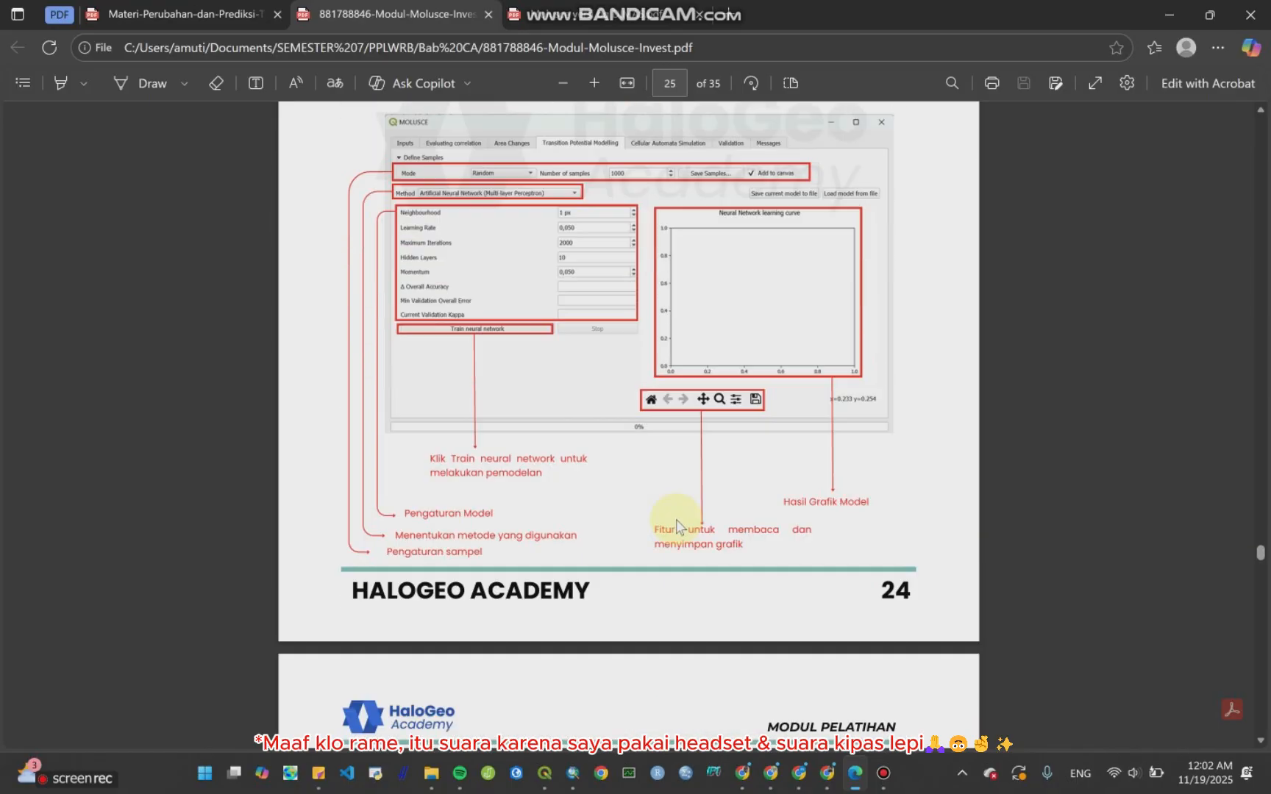
pyautogui.scroll(-8, 678, 530)
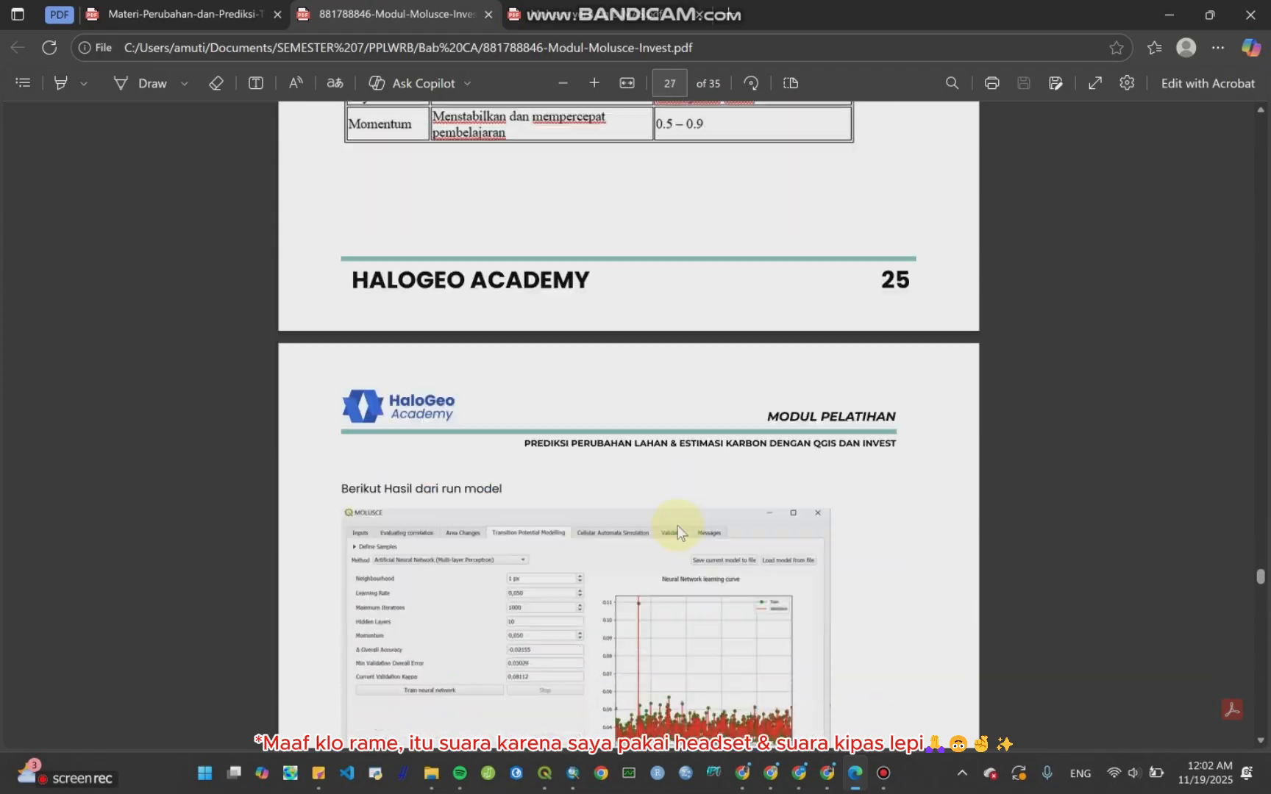
pyautogui.click(220, 13)
pyautogui.scroll(-6, 867, 441)
pyautogui.scroll(-20, 889, 457)
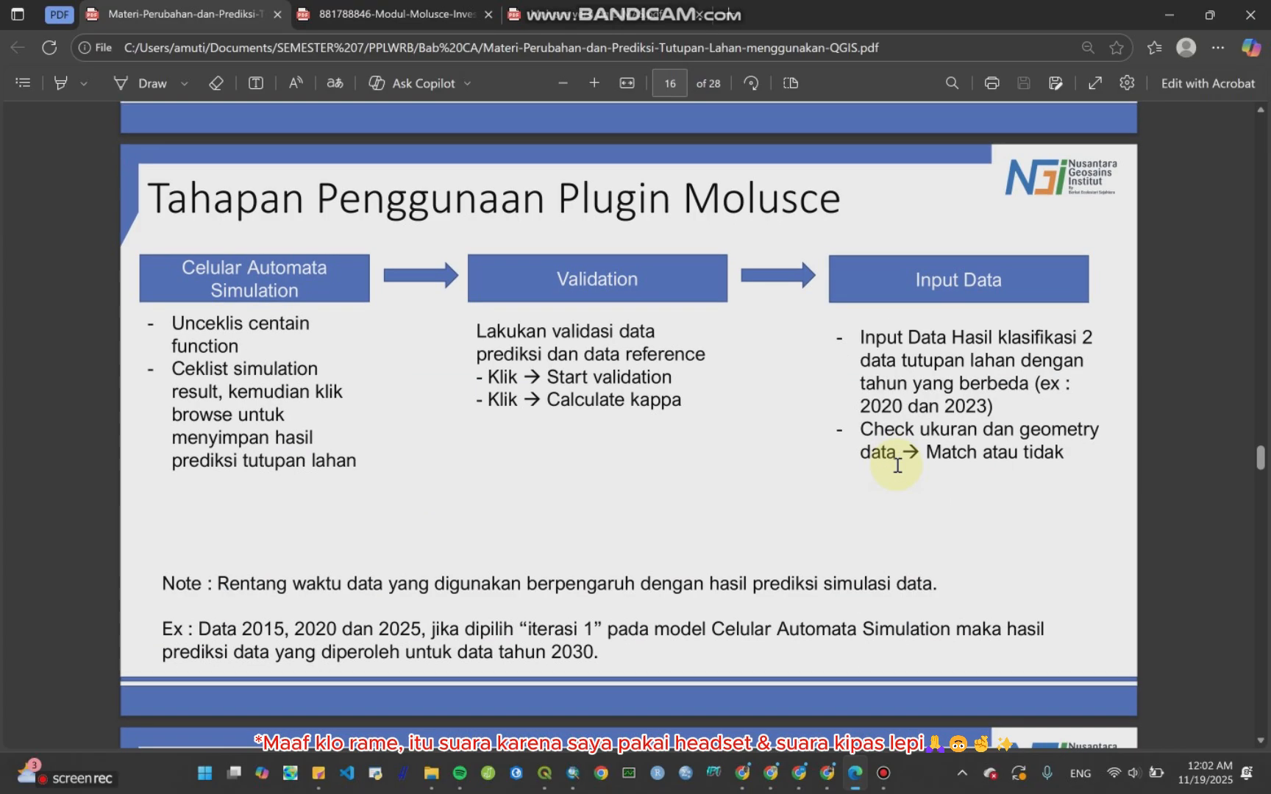
pyautogui.scroll(-20, 894, 471)
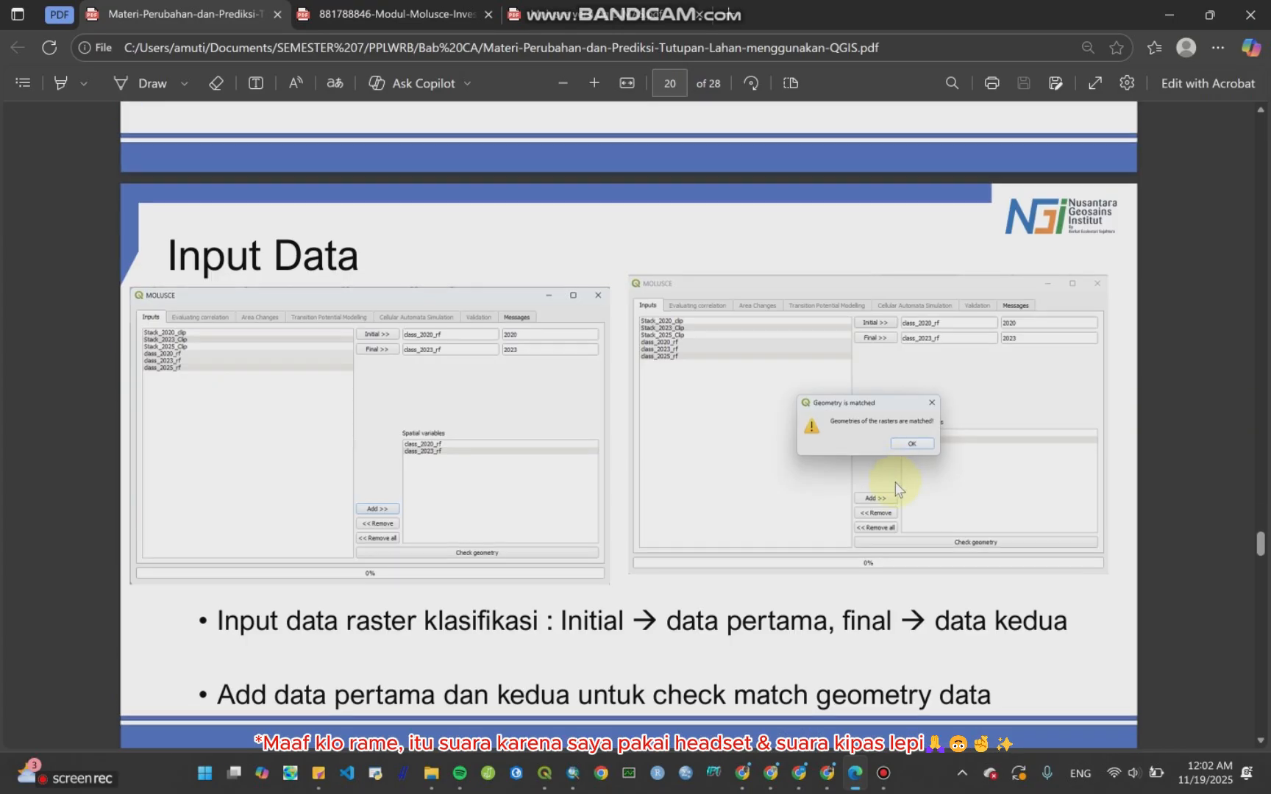
pyautogui.scroll(2, 896, 473)
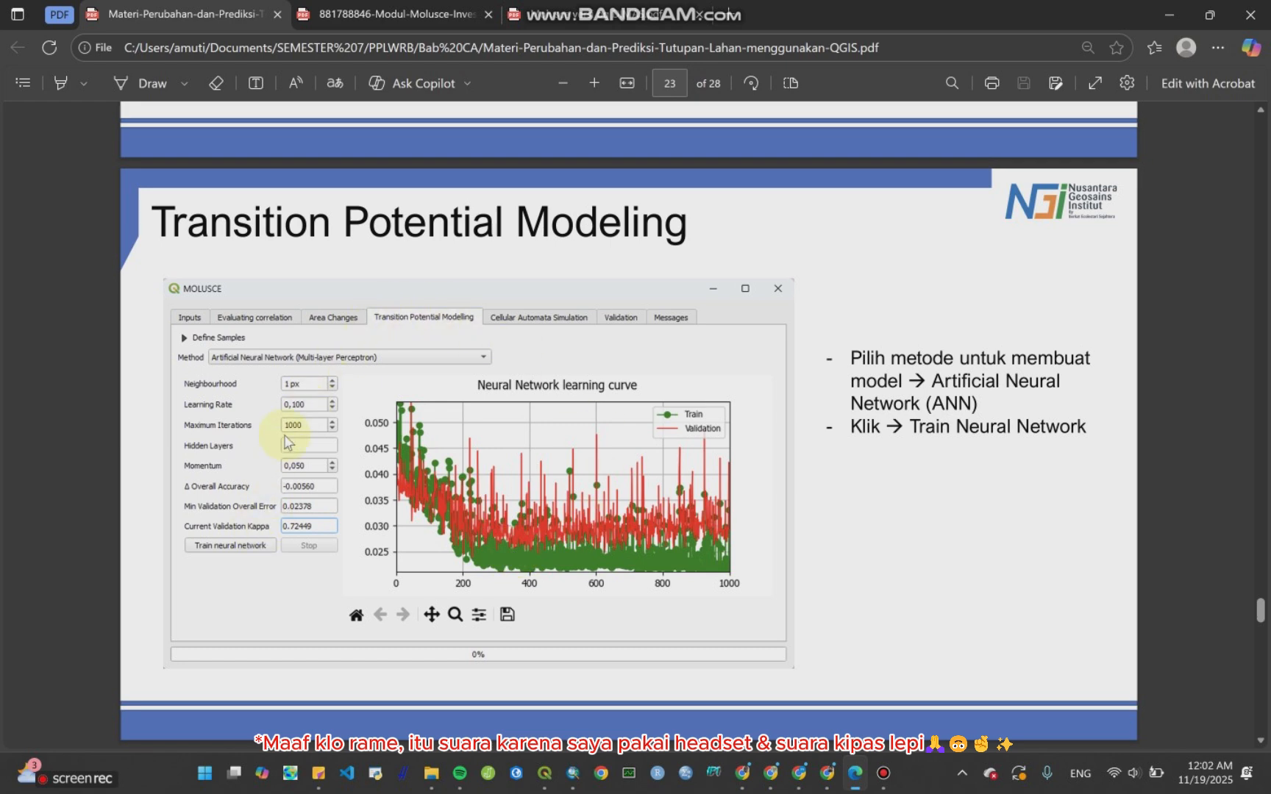
pyautogui.click(1169, 14)
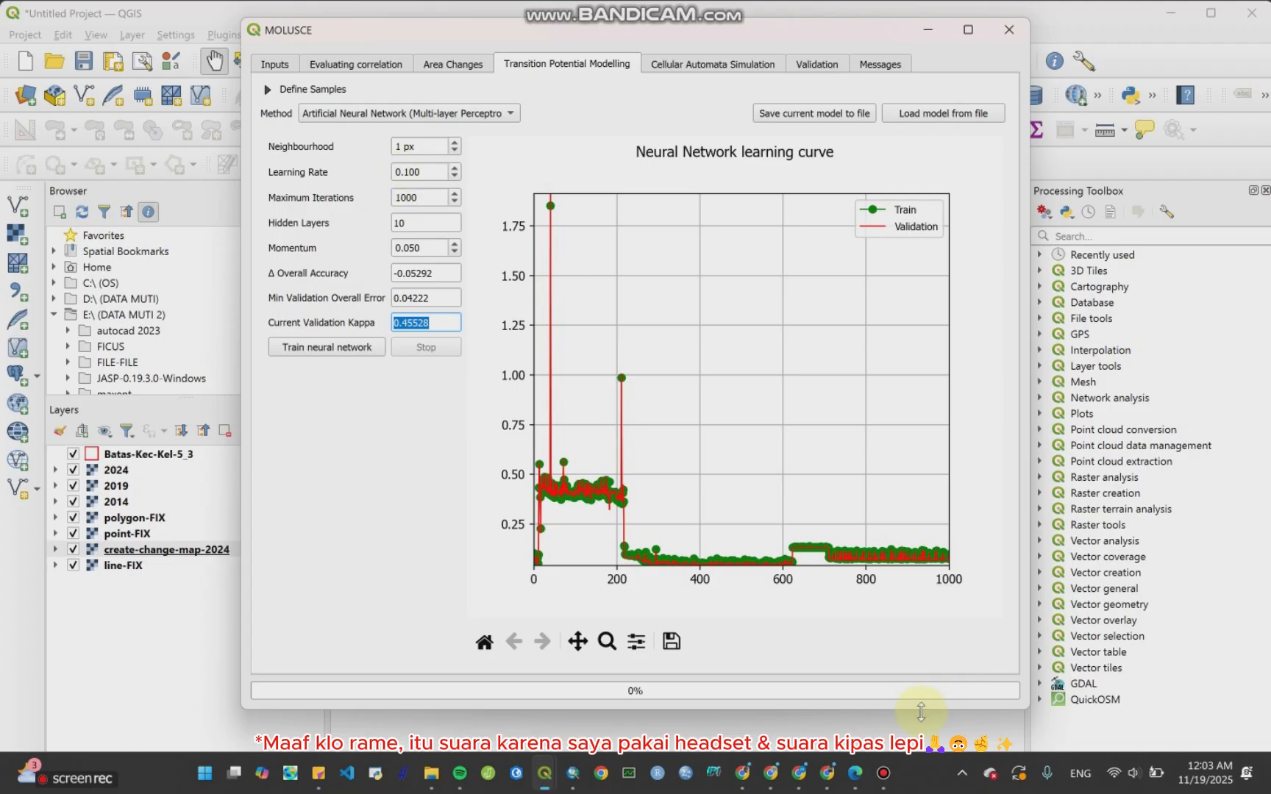
# Step: Switch back and forth between the trained model and the tutorial PDF pages to compare training parameters
pyautogui.click(854, 773)
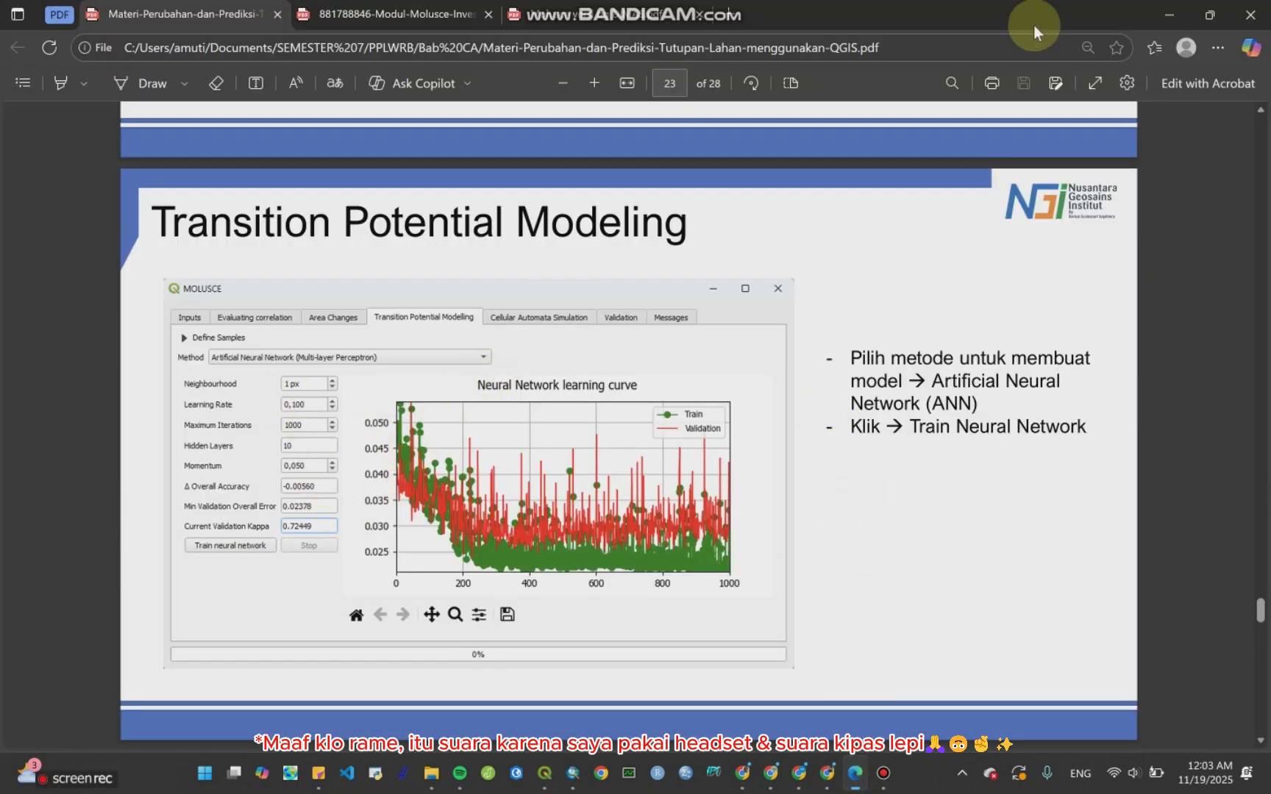
pyautogui.click(1168, 15)
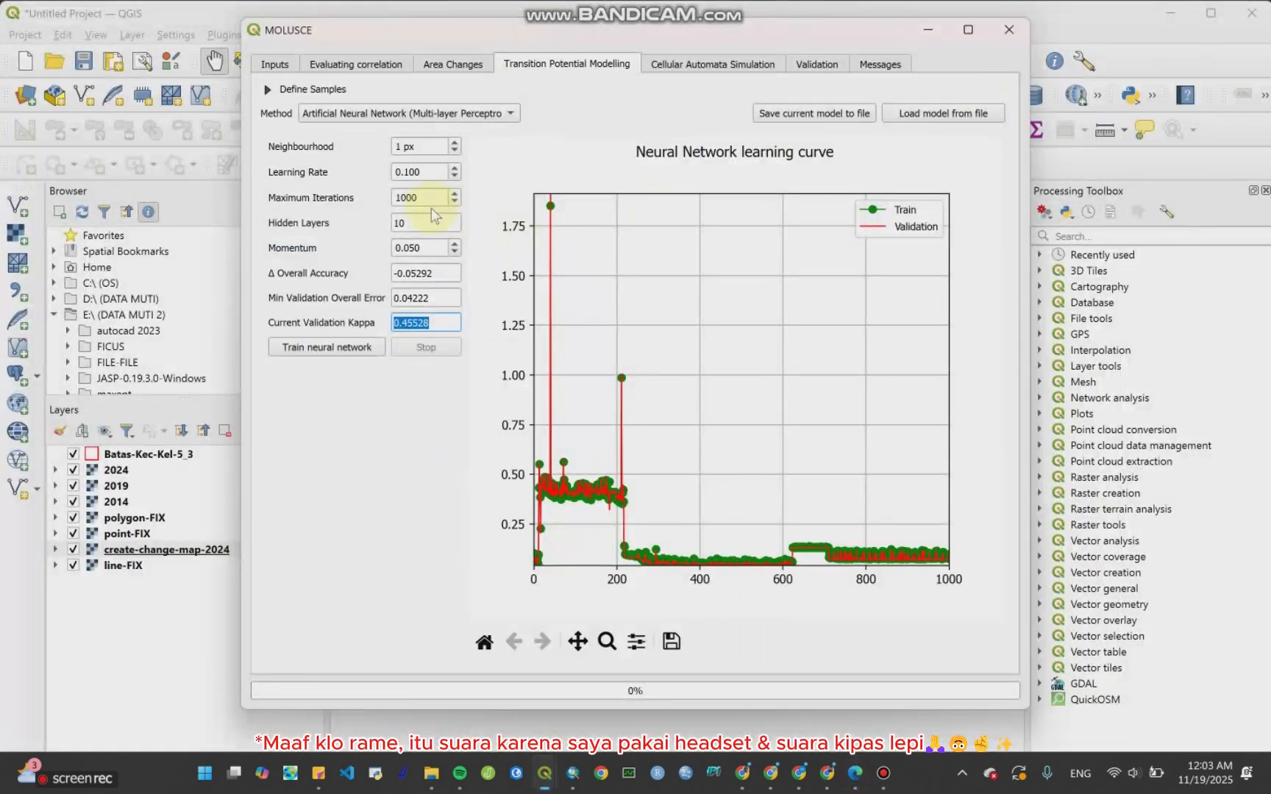
pyautogui.click(855, 773)
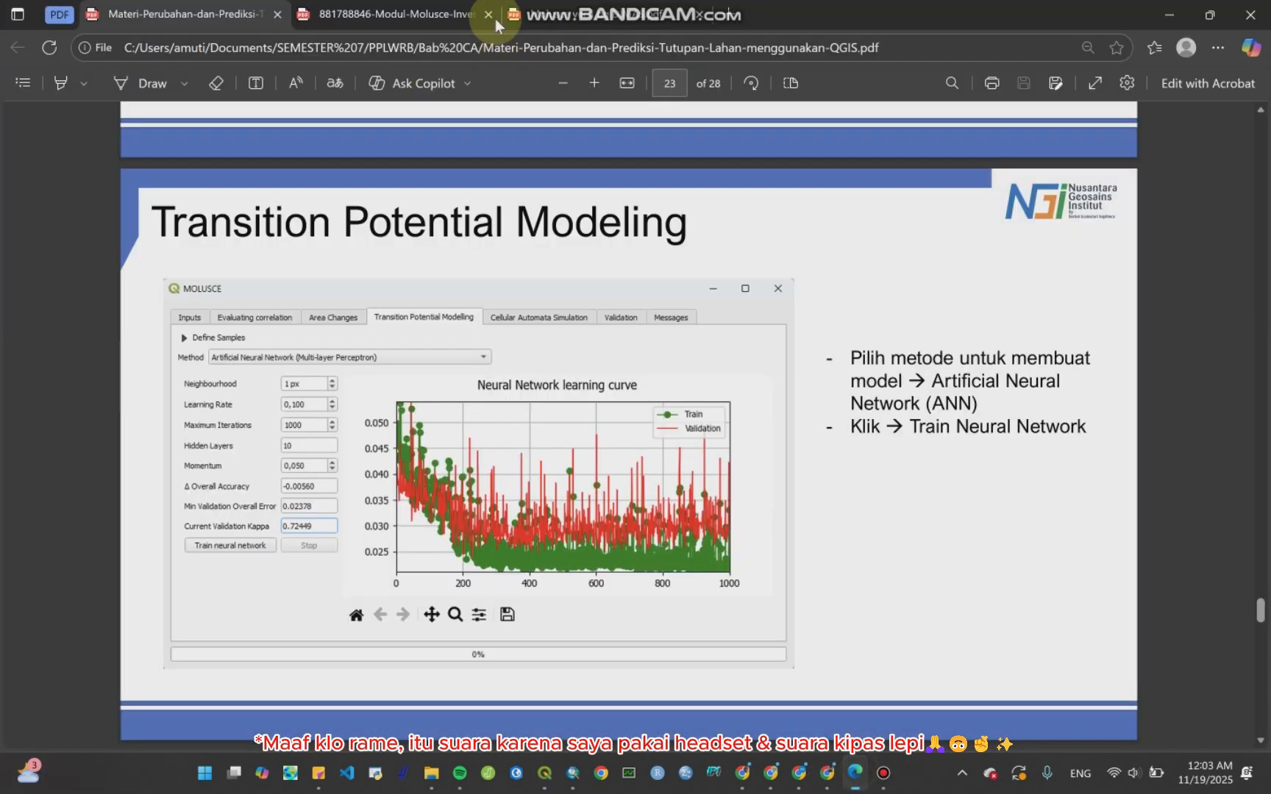
pyautogui.click(406, 7)
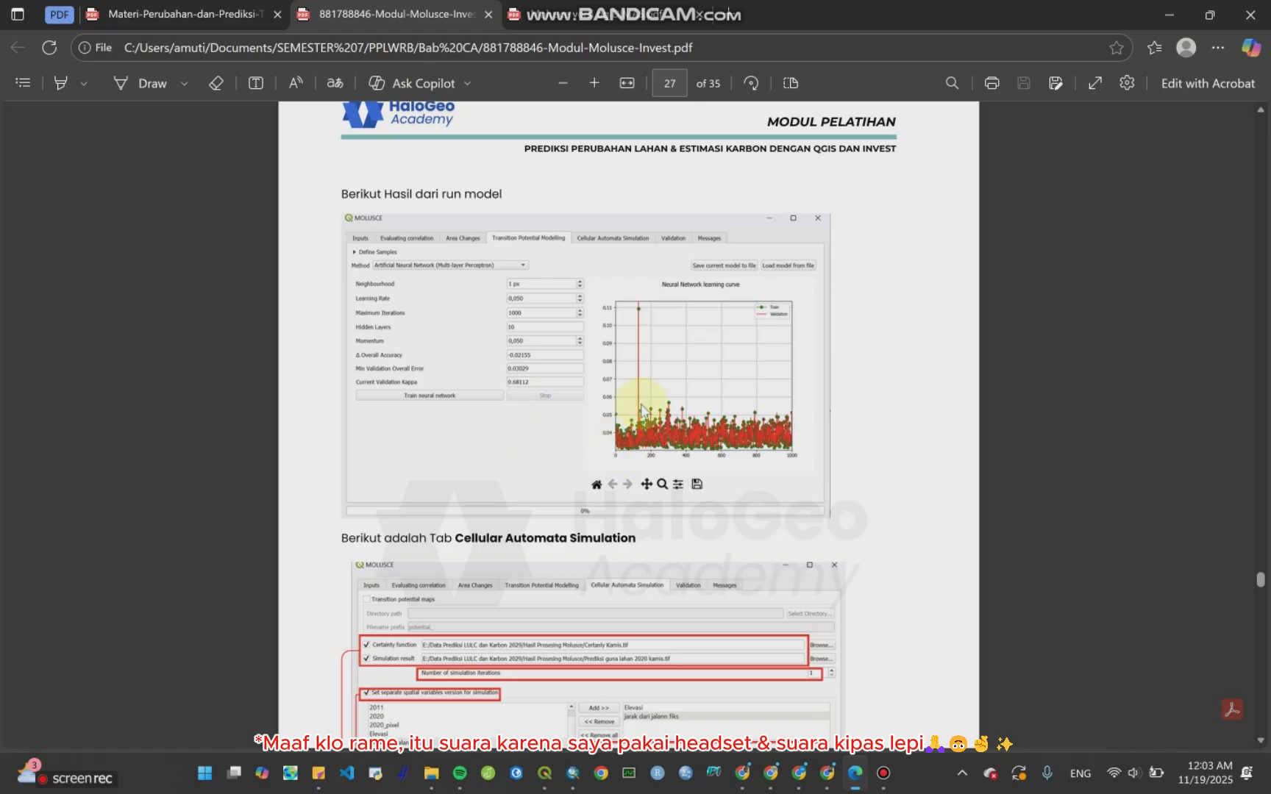
pyautogui.hotkey('alt', 'Tab')
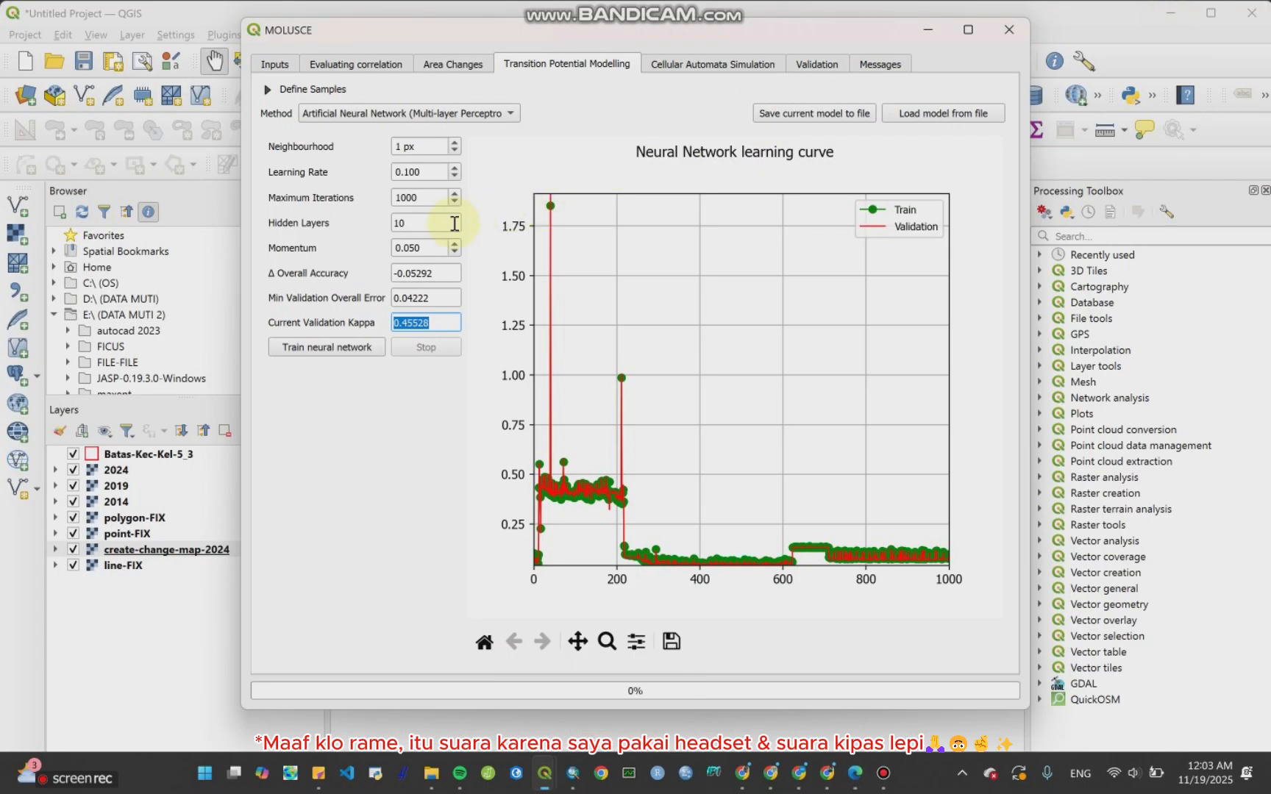
pyautogui.click(855, 773)
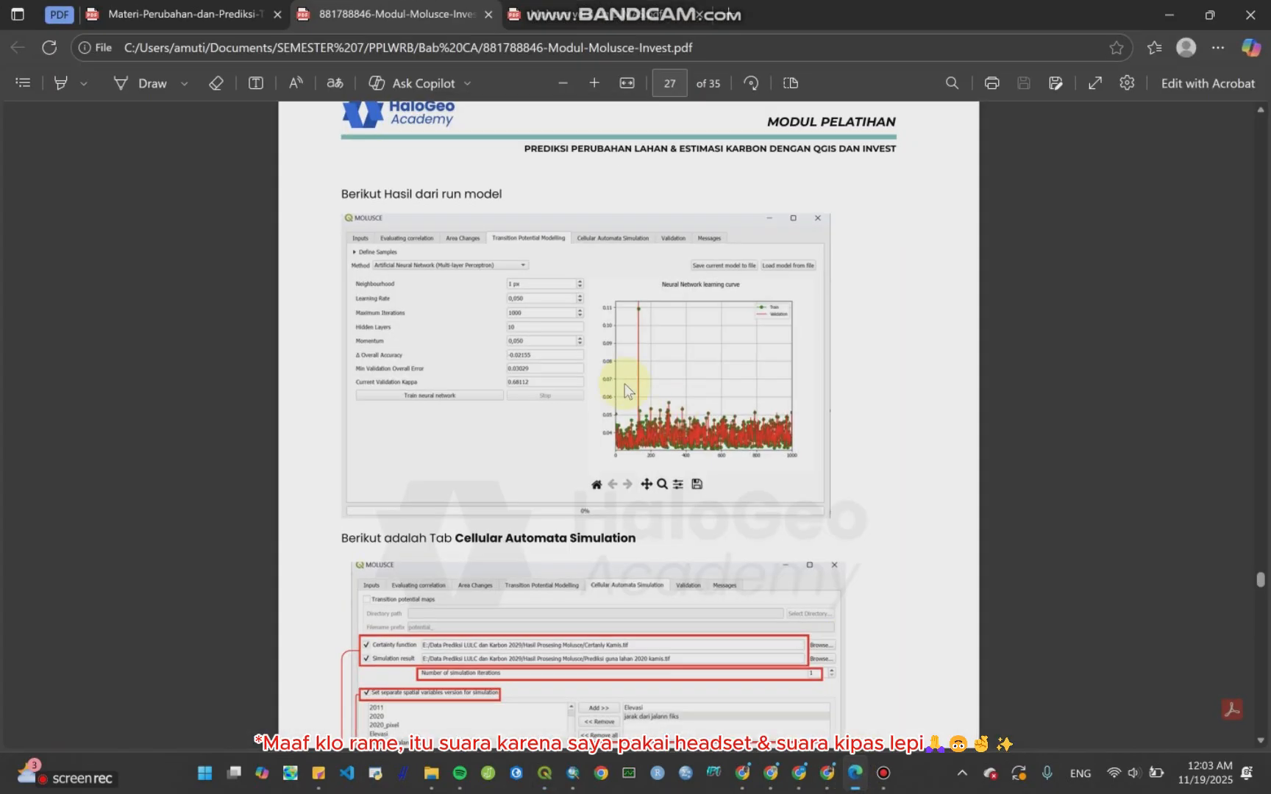
pyautogui.click(633, 15)
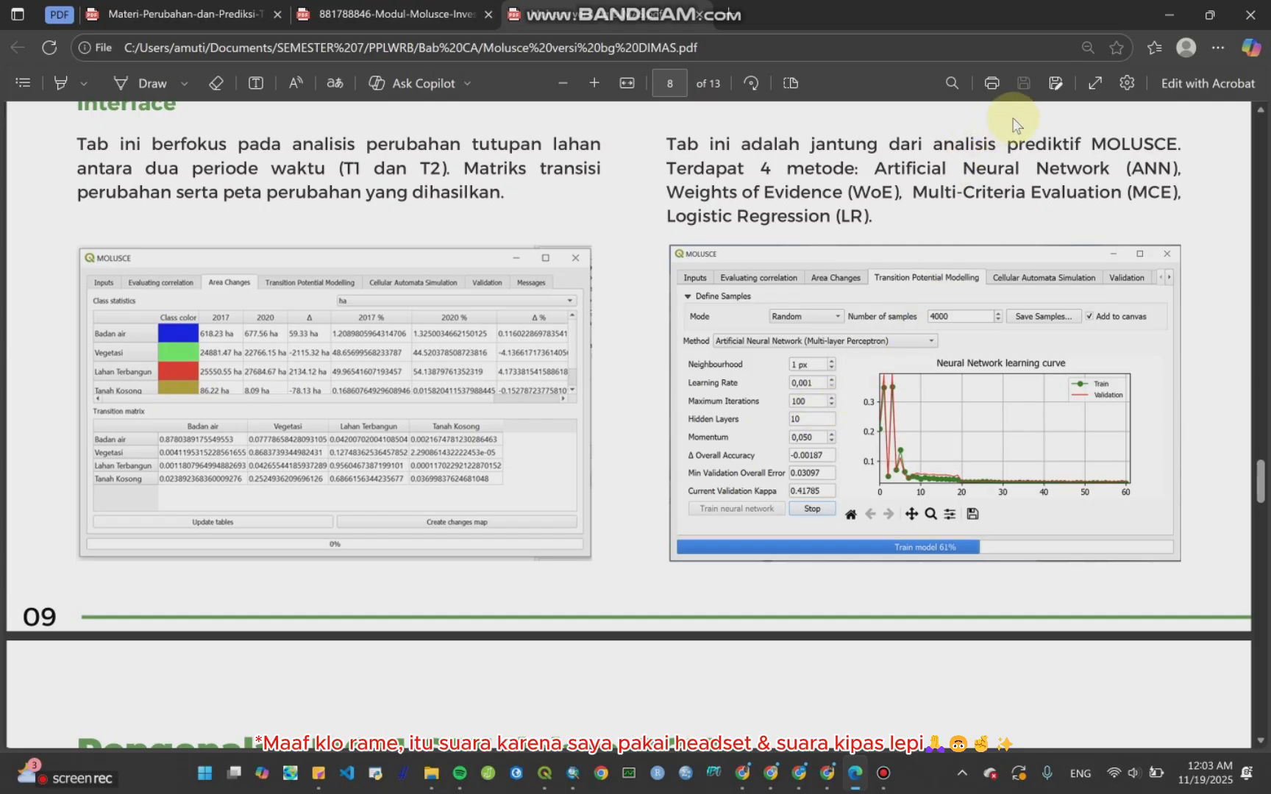
# Step: Set the maximum iterations to 100, checking the tutorial's parameter values
pyautogui.click(1169, 14)
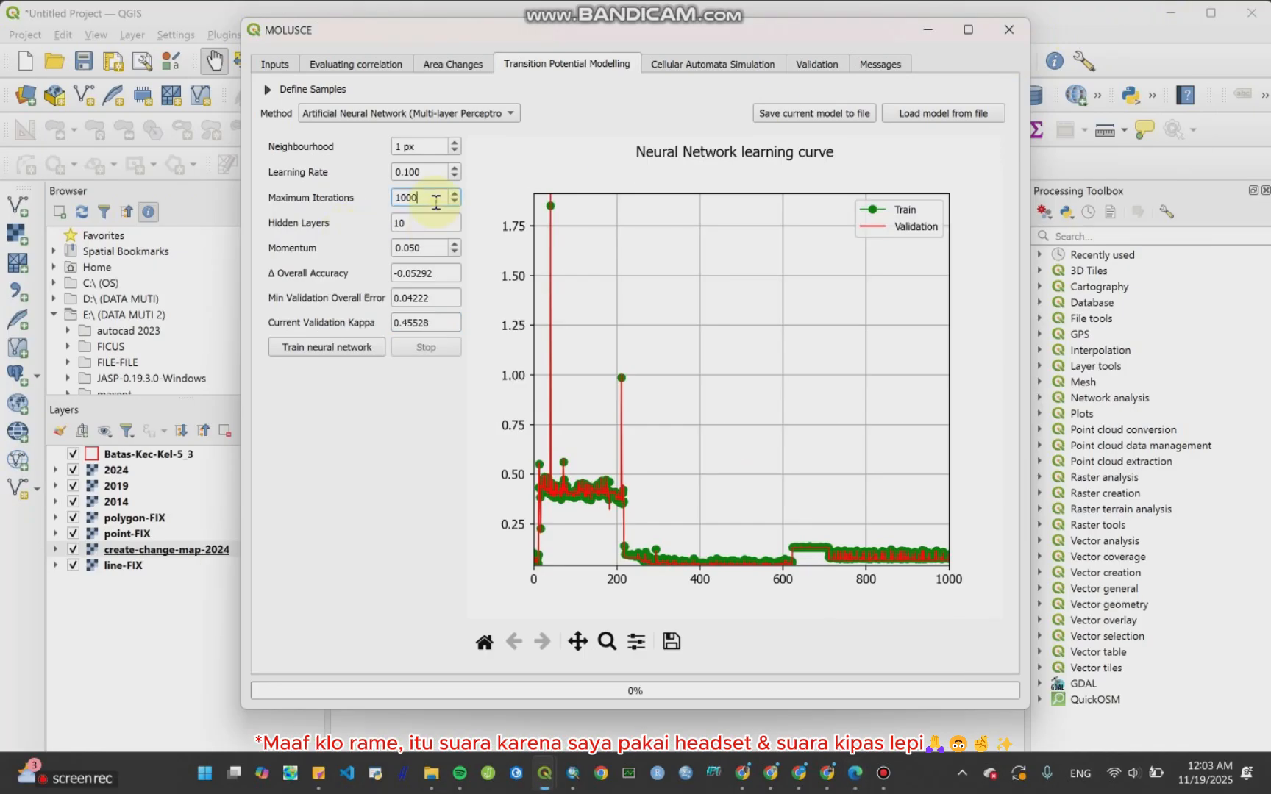
pyautogui.click(854, 777)
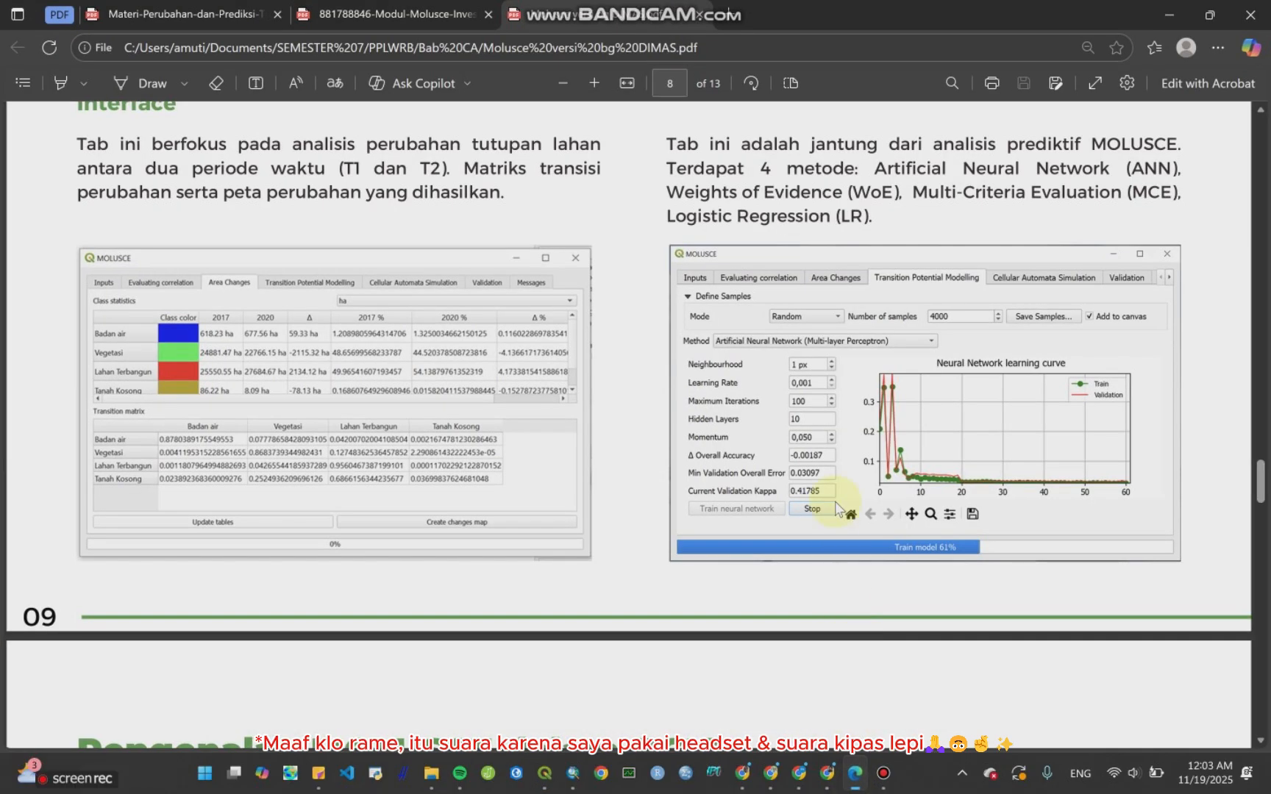
pyautogui.click(1169, 14)
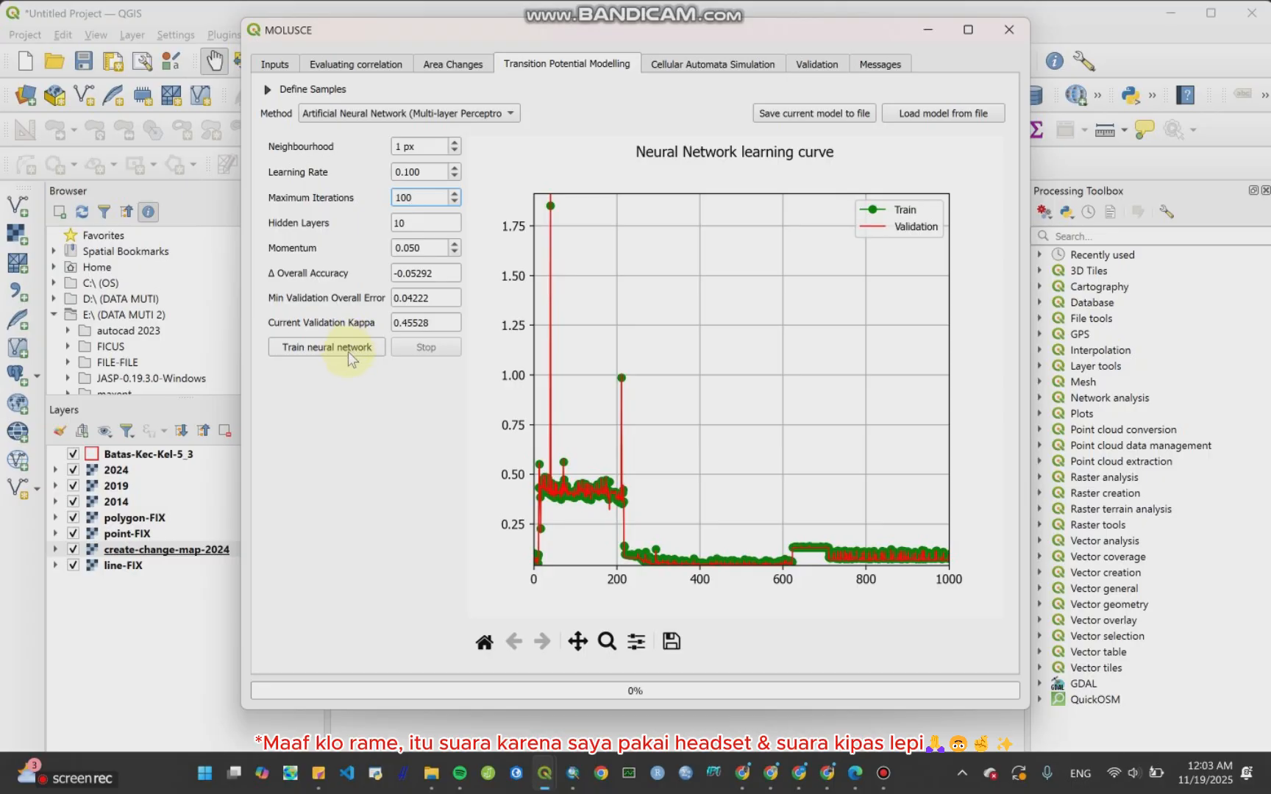
pyautogui.click(854, 773)
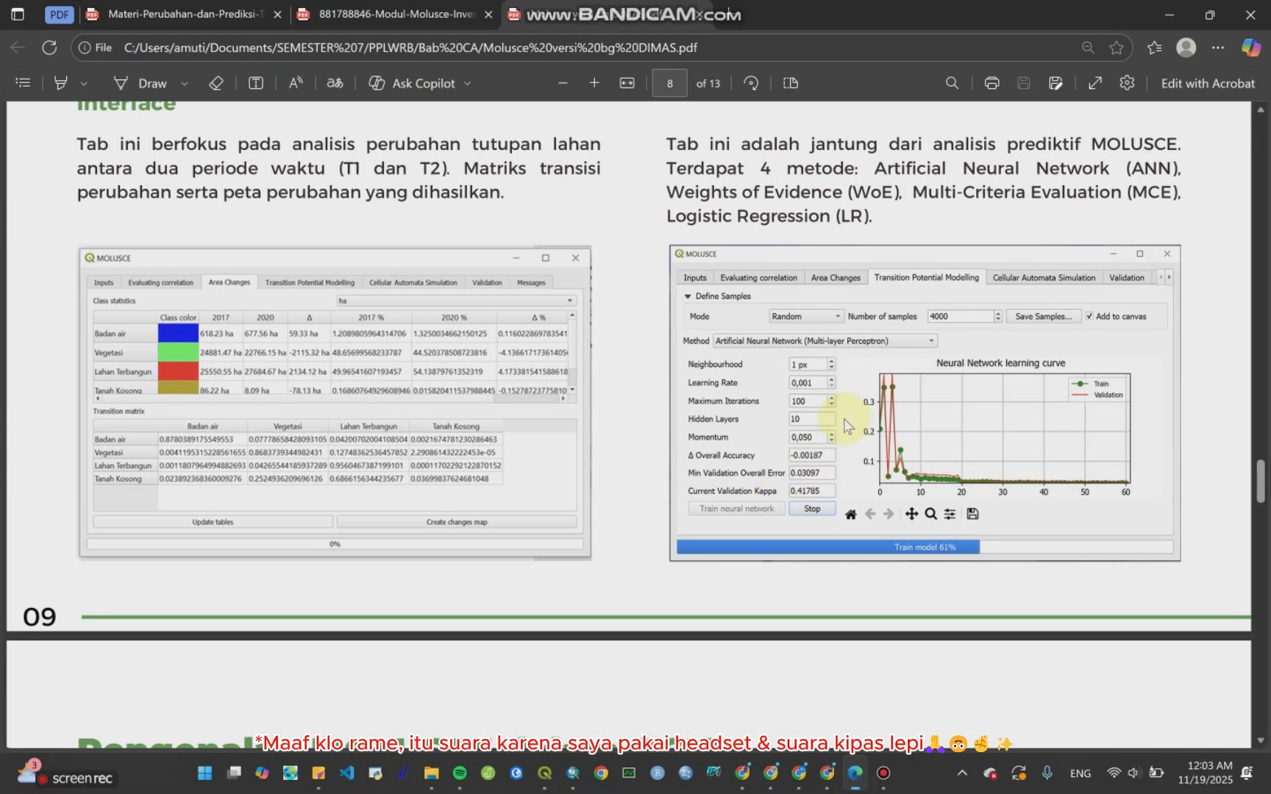
pyautogui.click(1179, 10)
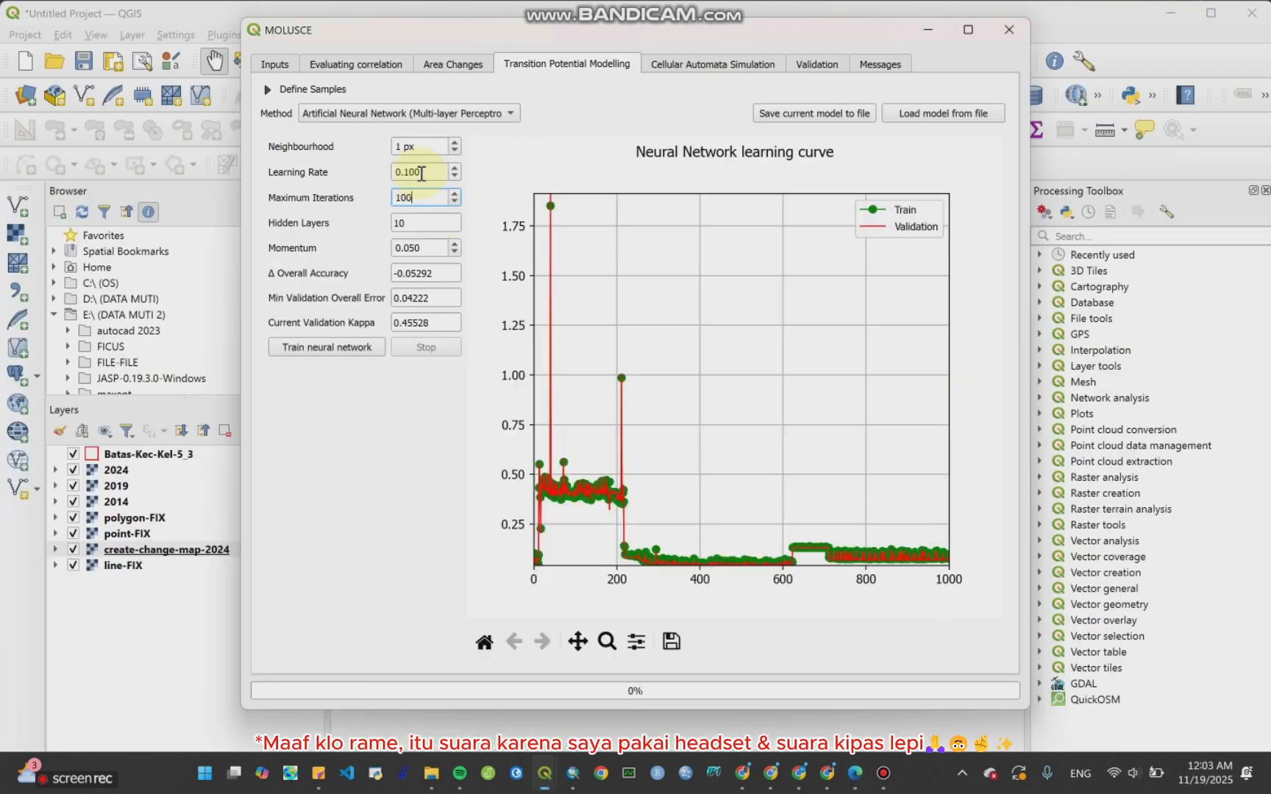
# Step: Set the learning rate to 0.001 and retrain the neural network
pyautogui.moveTo(421, 173); pyautogui.dragTo(411, 174)
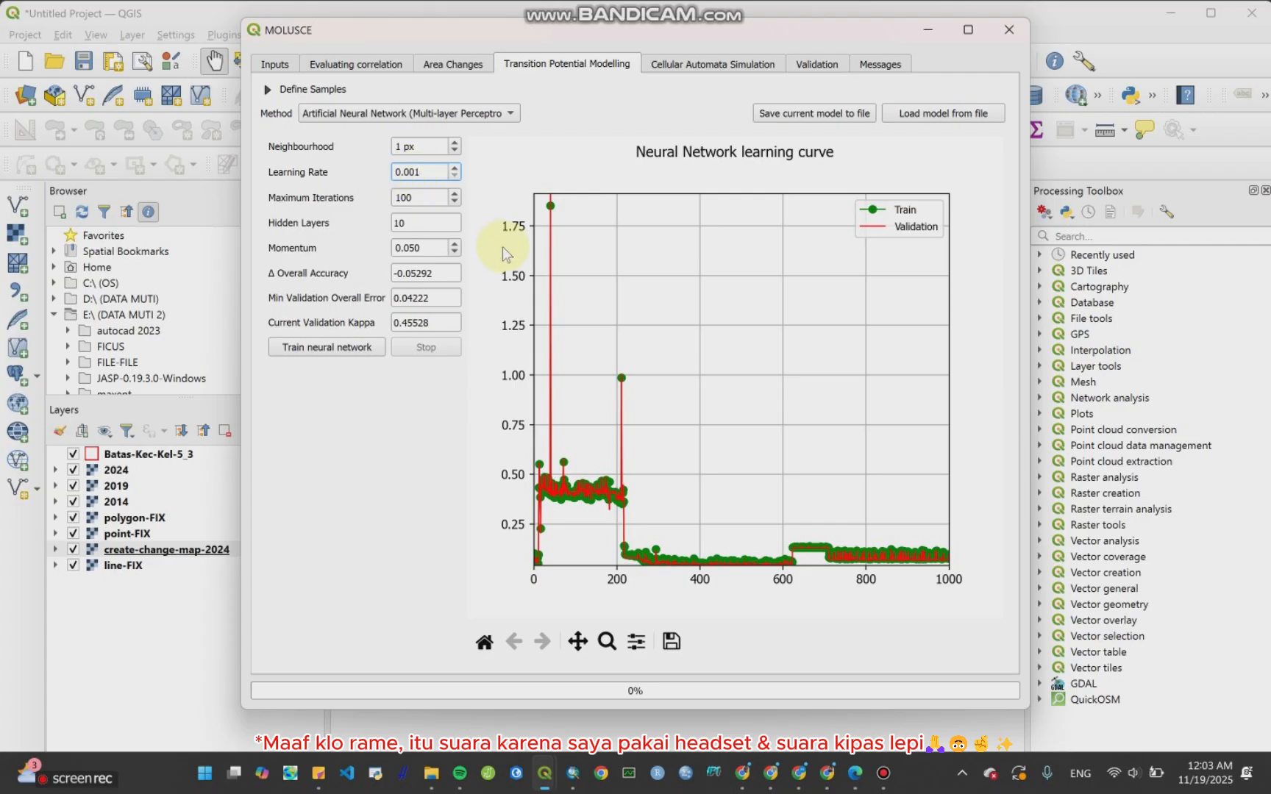
pyautogui.click(866, 775)
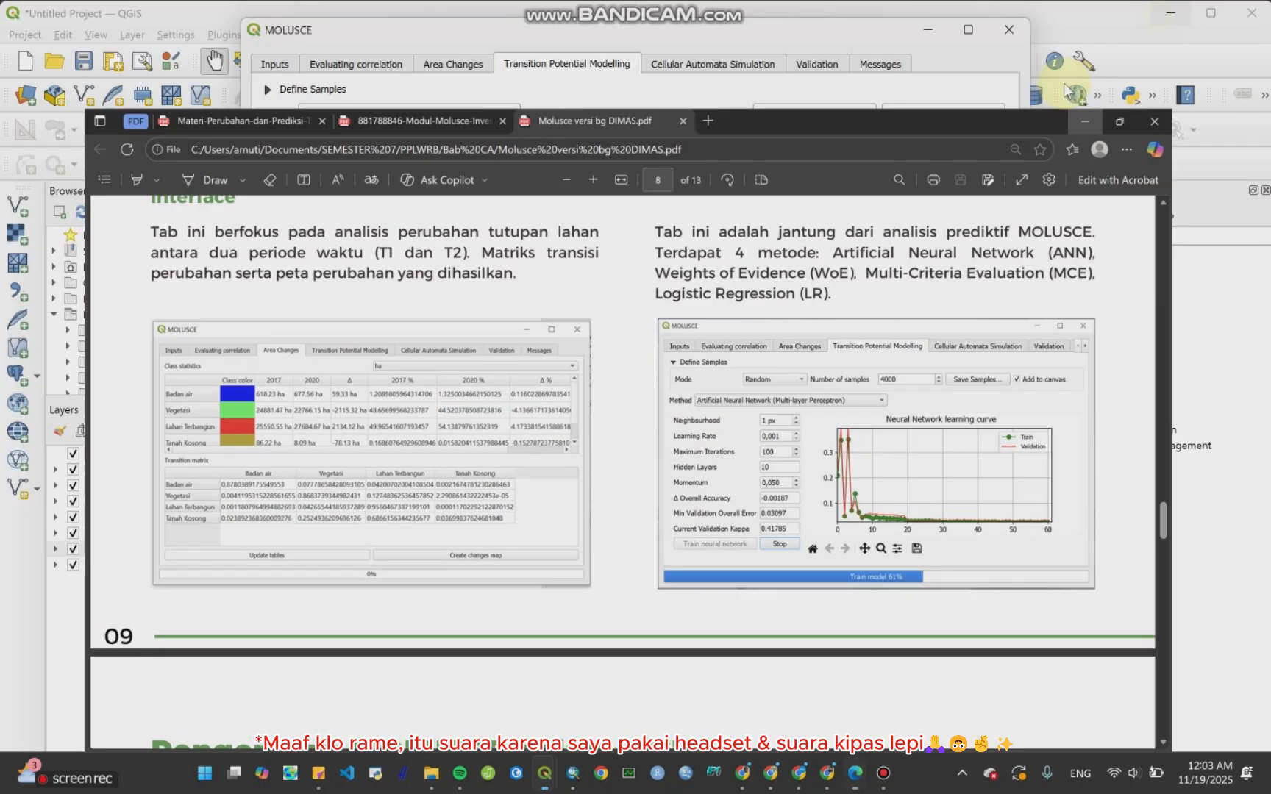
pyautogui.click(1066, 90)
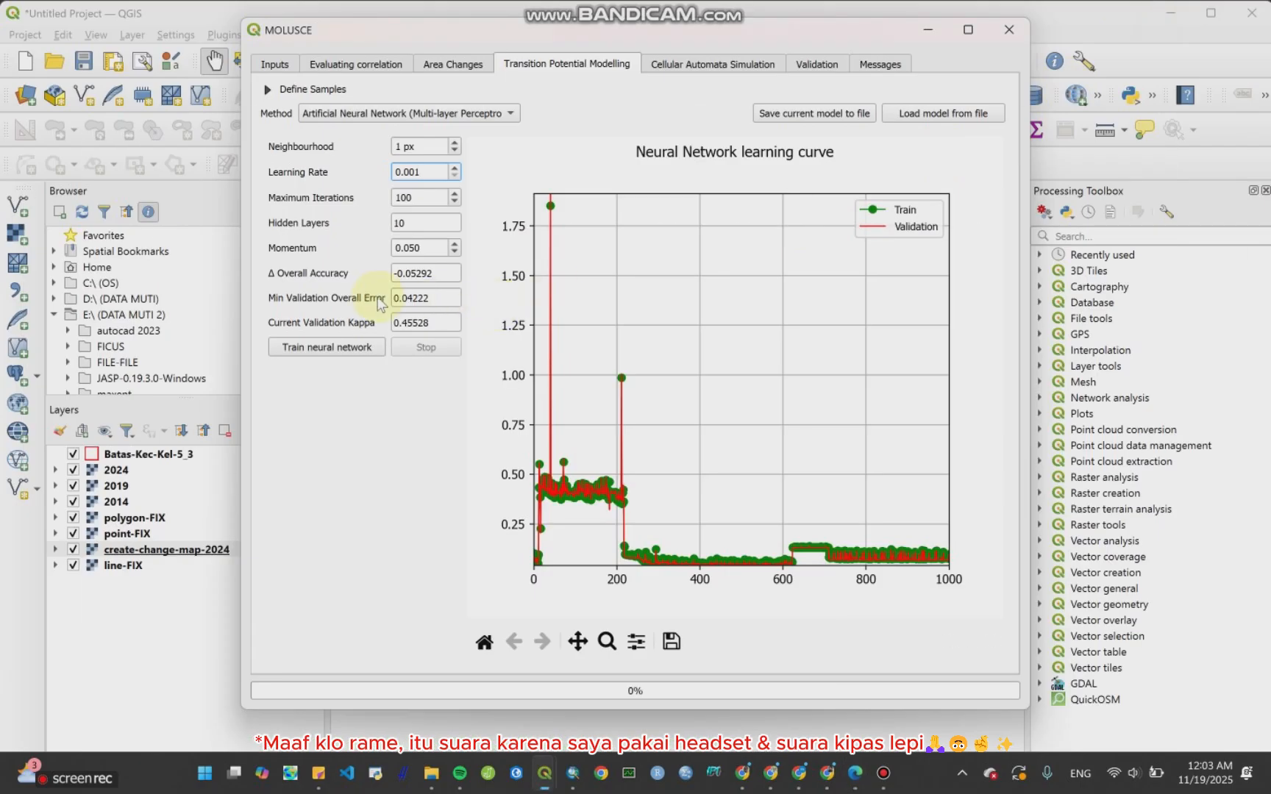
pyautogui.click(368, 347)
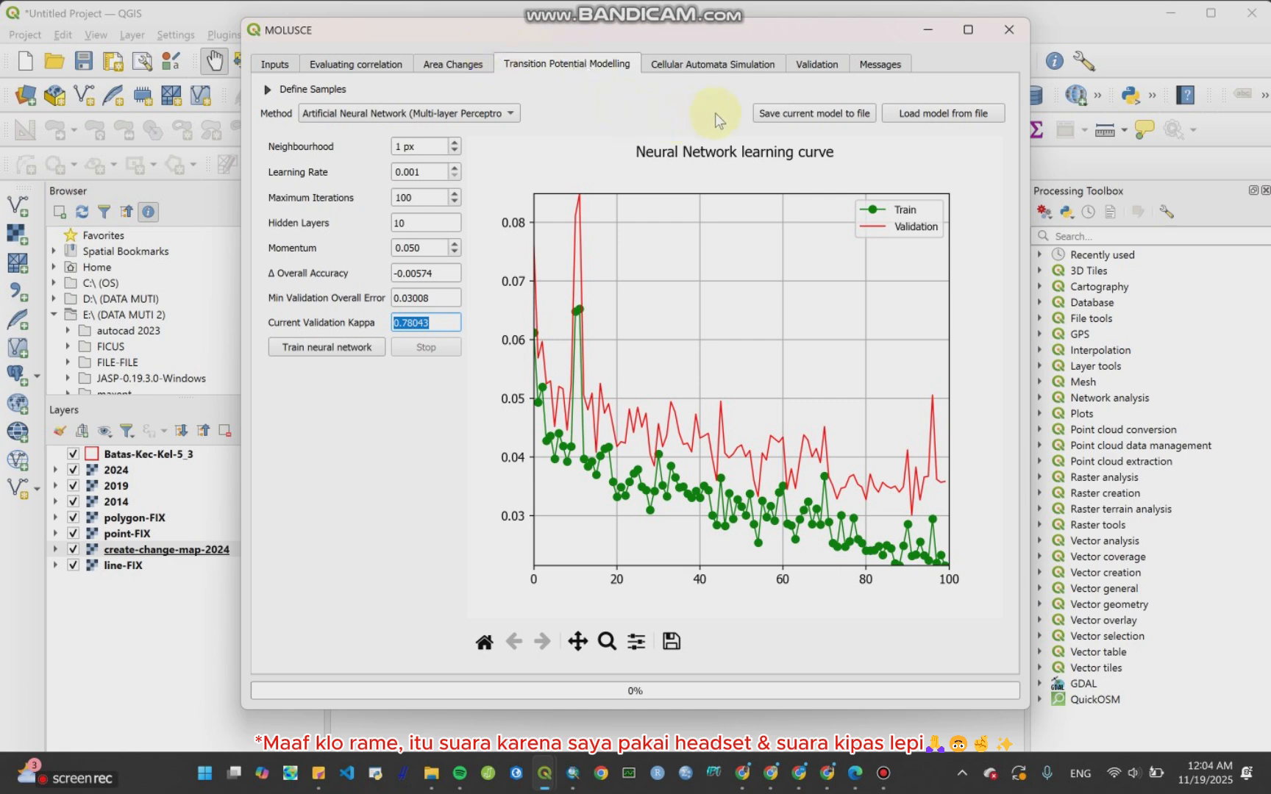
# Step: Open the Cellular Automata Simulation tab and enable the Transition potential maps output
pyautogui.click(715, 70)
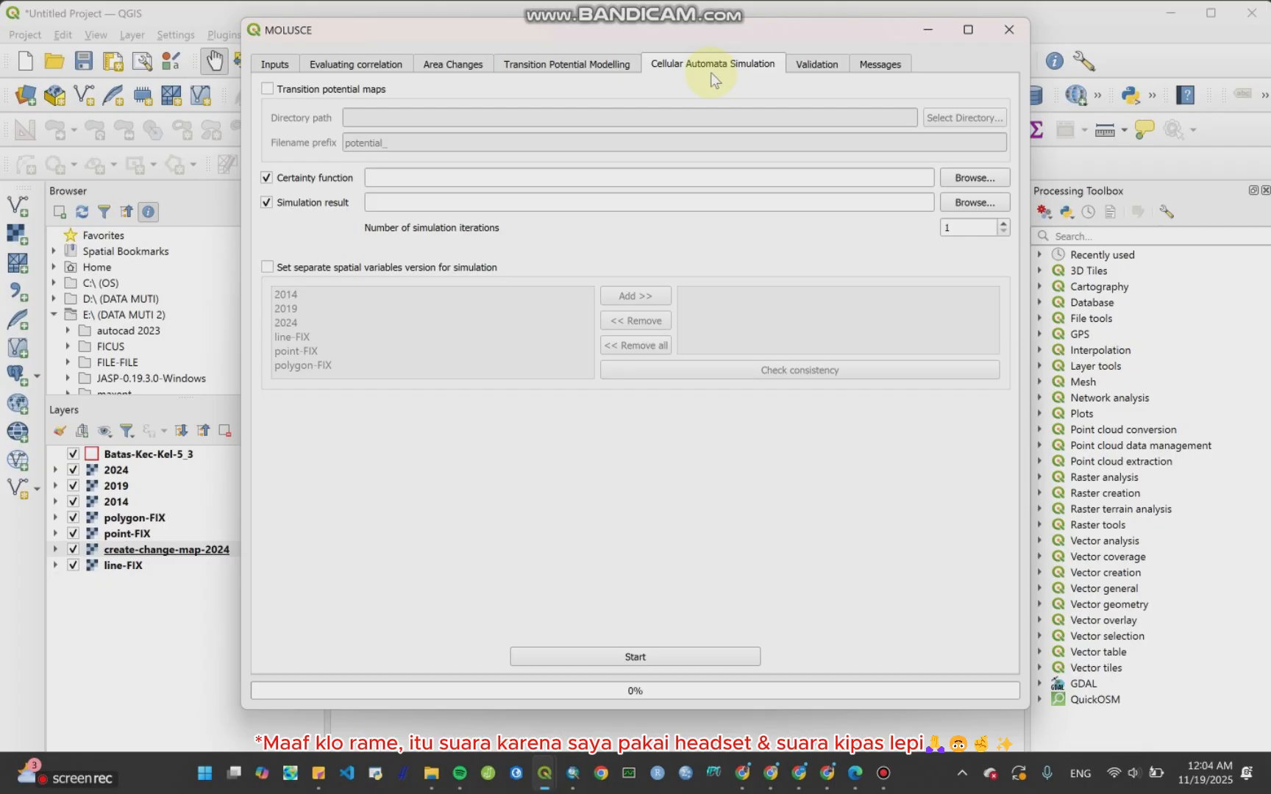
pyautogui.click(267, 90)
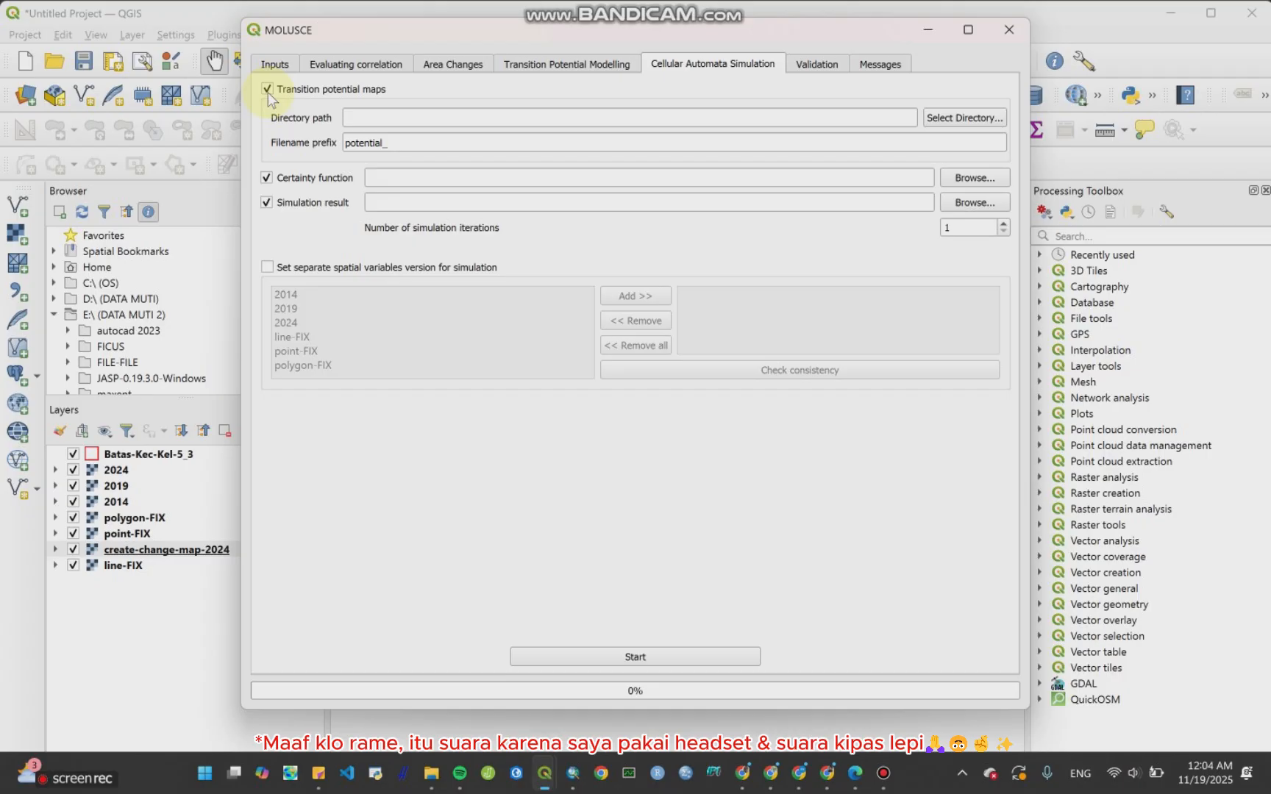
# Step: Set the transition potential maps output directory to the CA in QGIS folder inside Bab CA
pyautogui.click(928, 118)
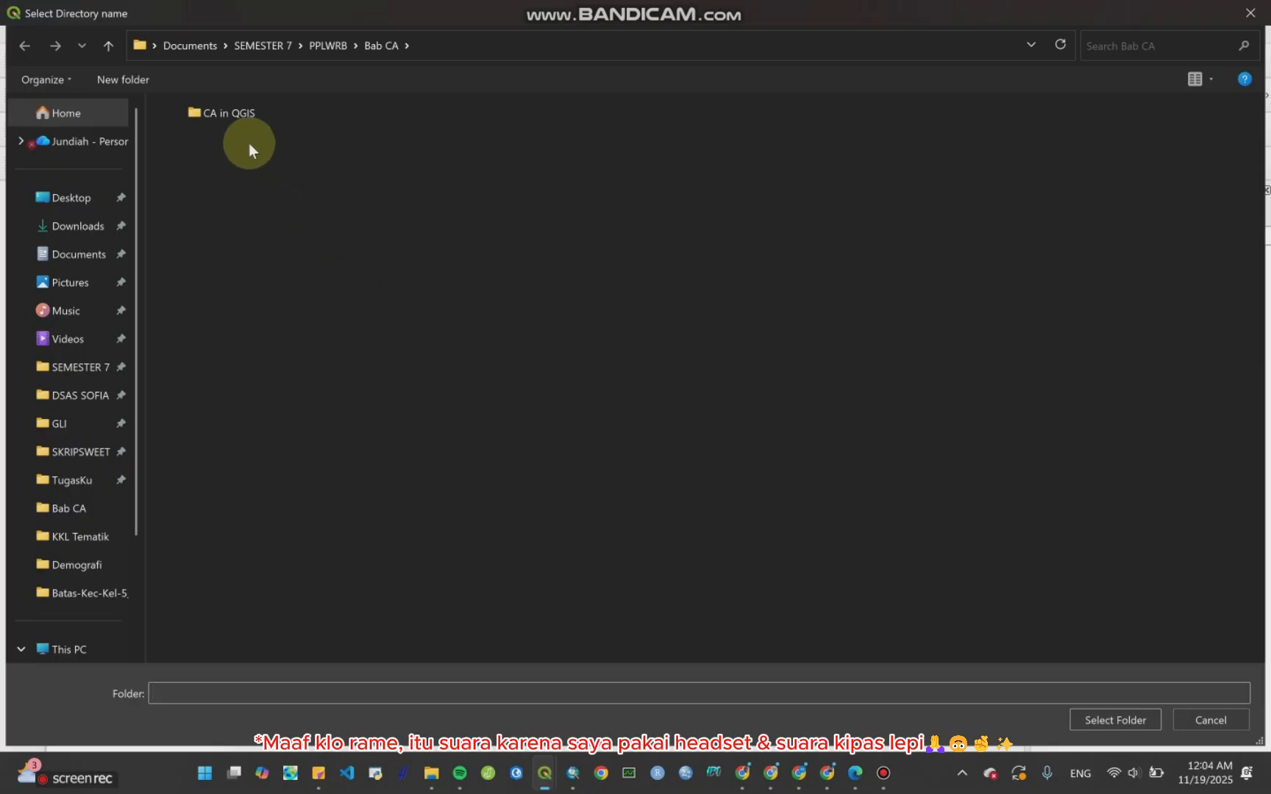
pyautogui.doubleClick(229, 118)
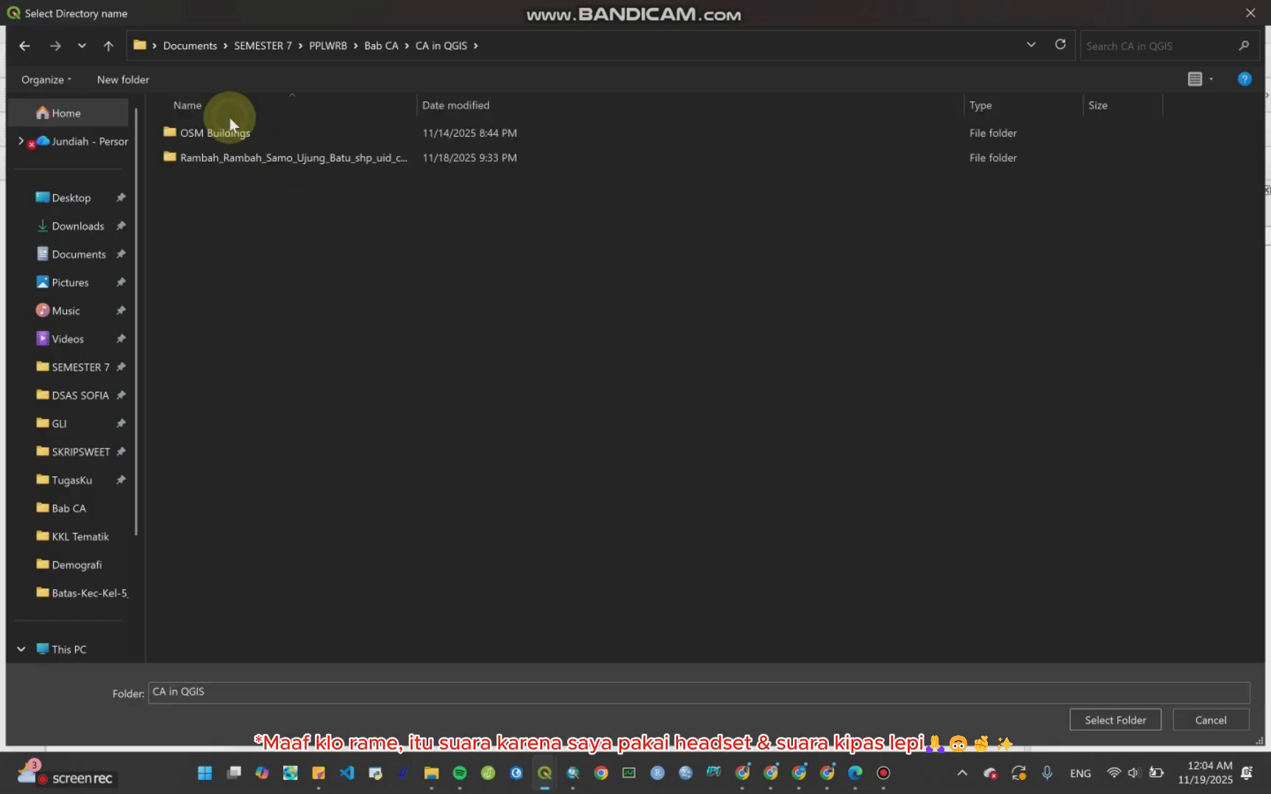
pyautogui.click(102, 49)
pyautogui.click(103, 49)
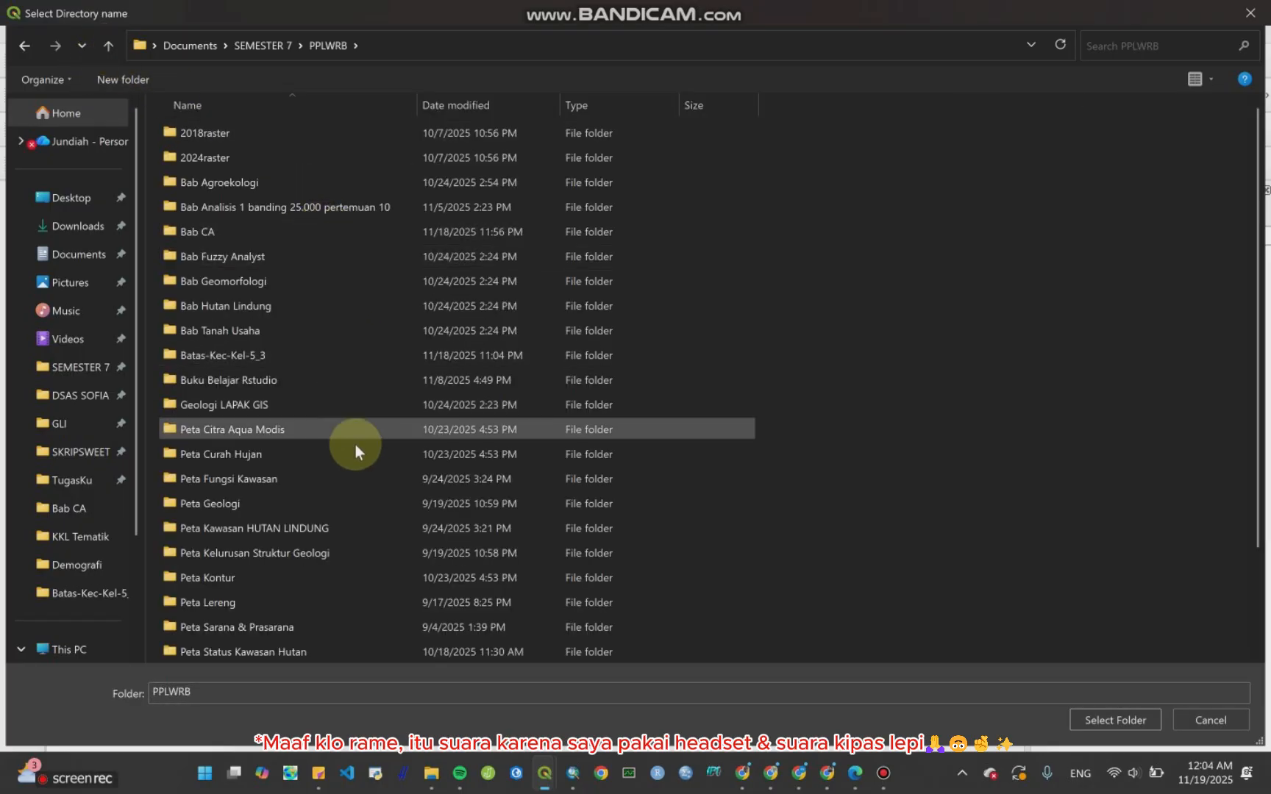
pyautogui.scroll(-2, 357, 456)
pyautogui.scroll(2, 363, 472)
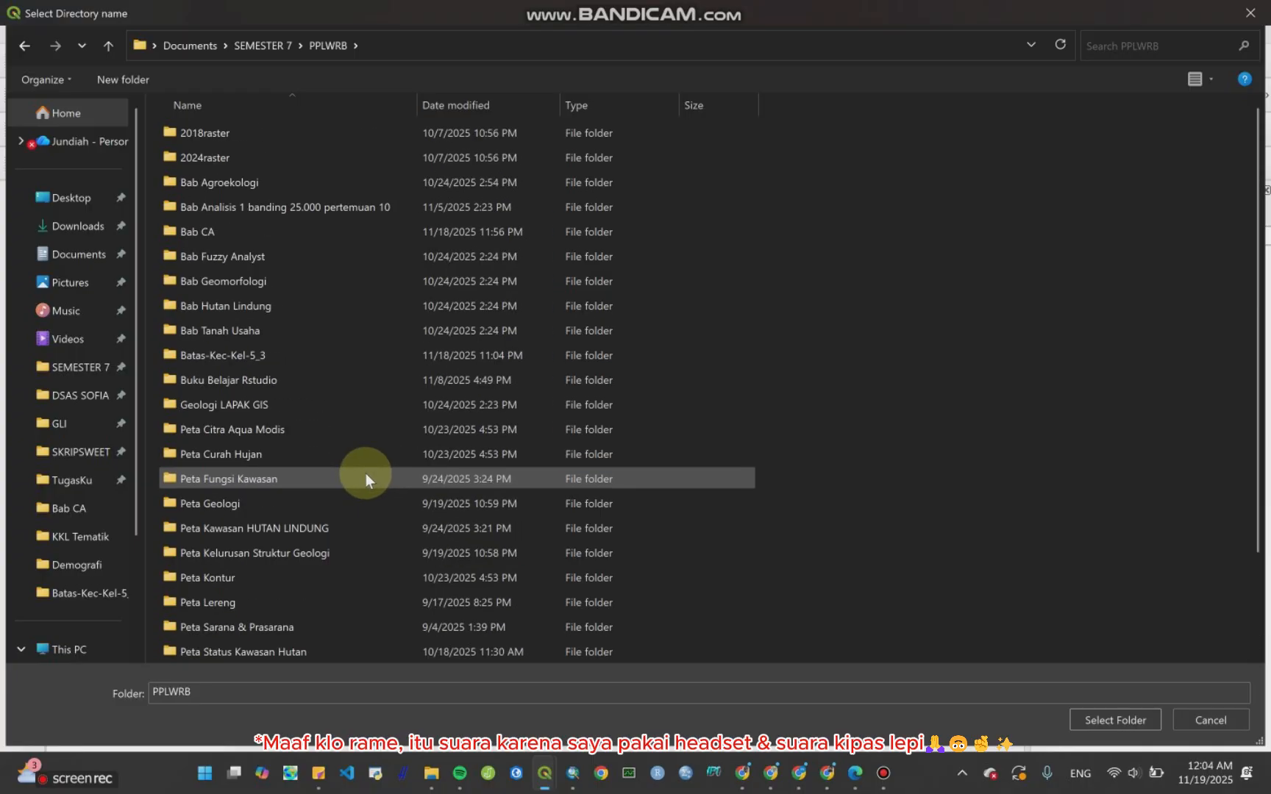
pyautogui.doubleClick(324, 229)
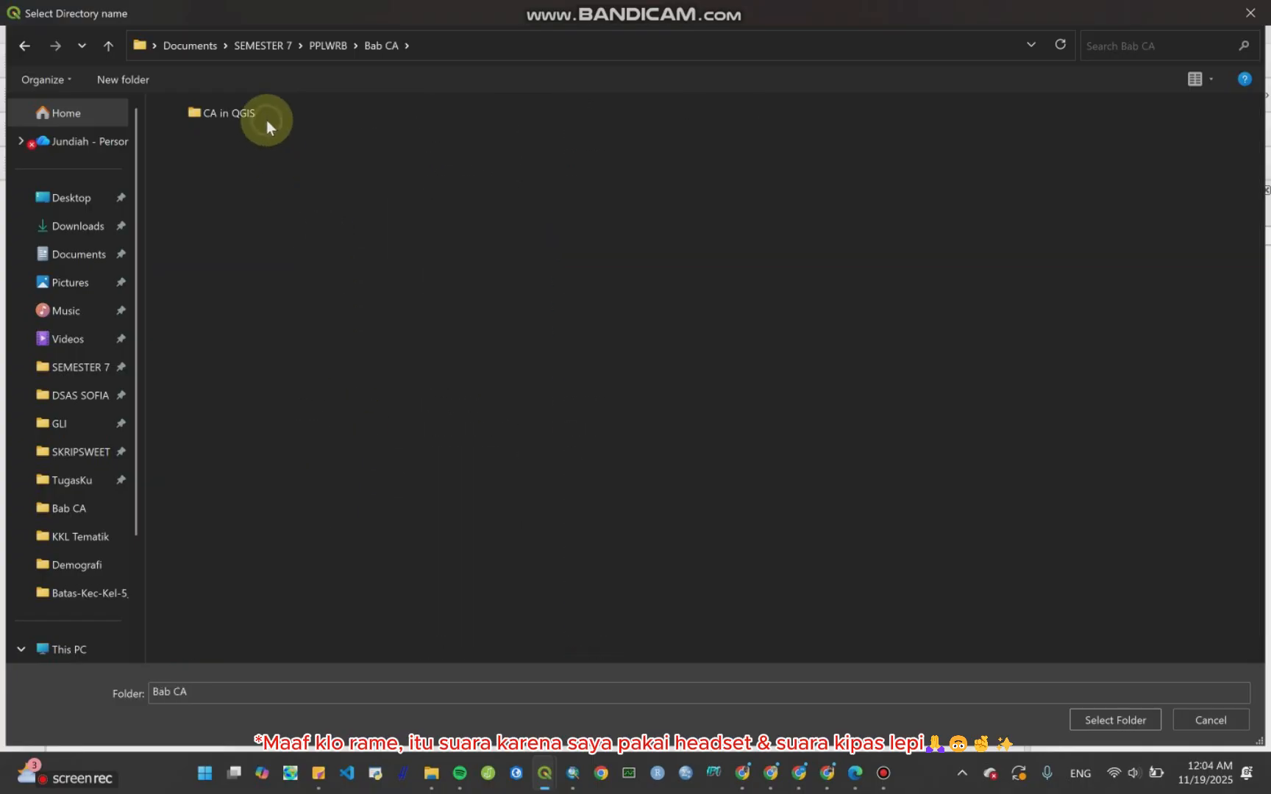
pyautogui.doubleClick(266, 120)
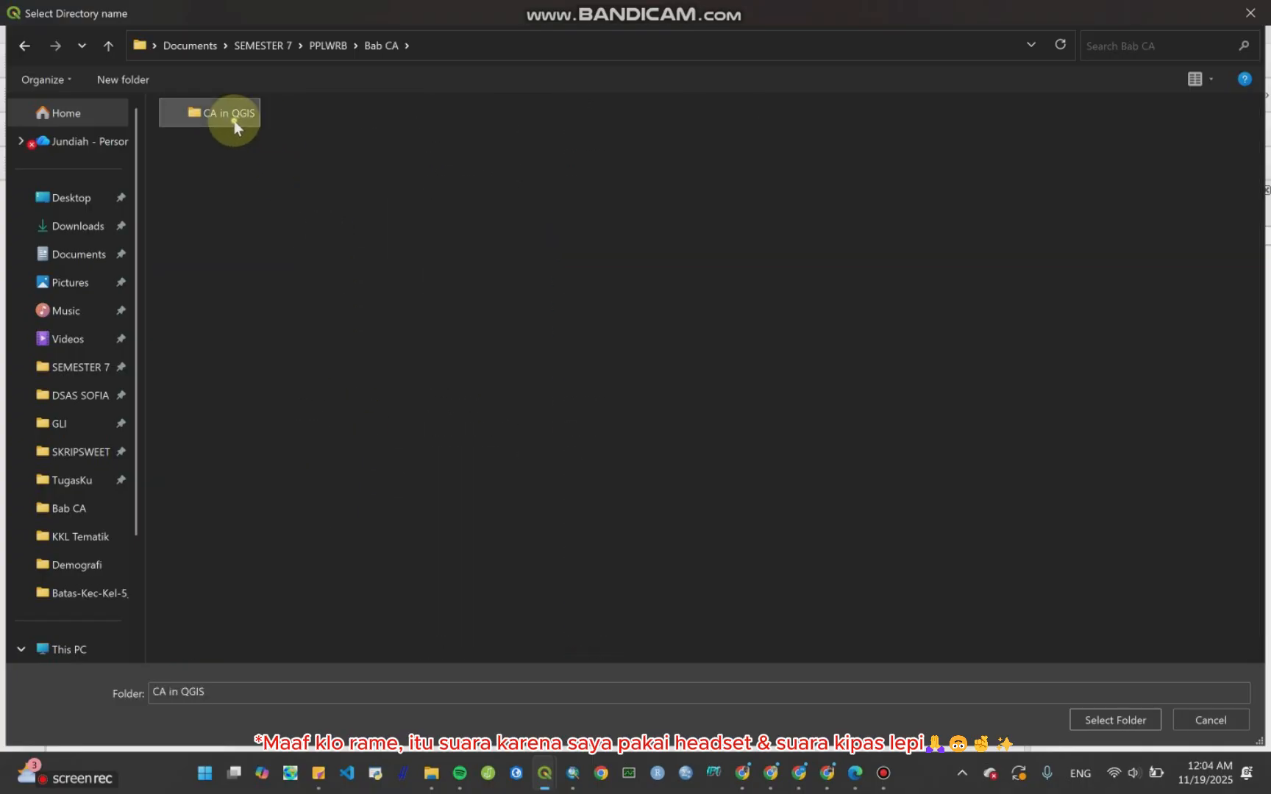
pyautogui.click(109, 46)
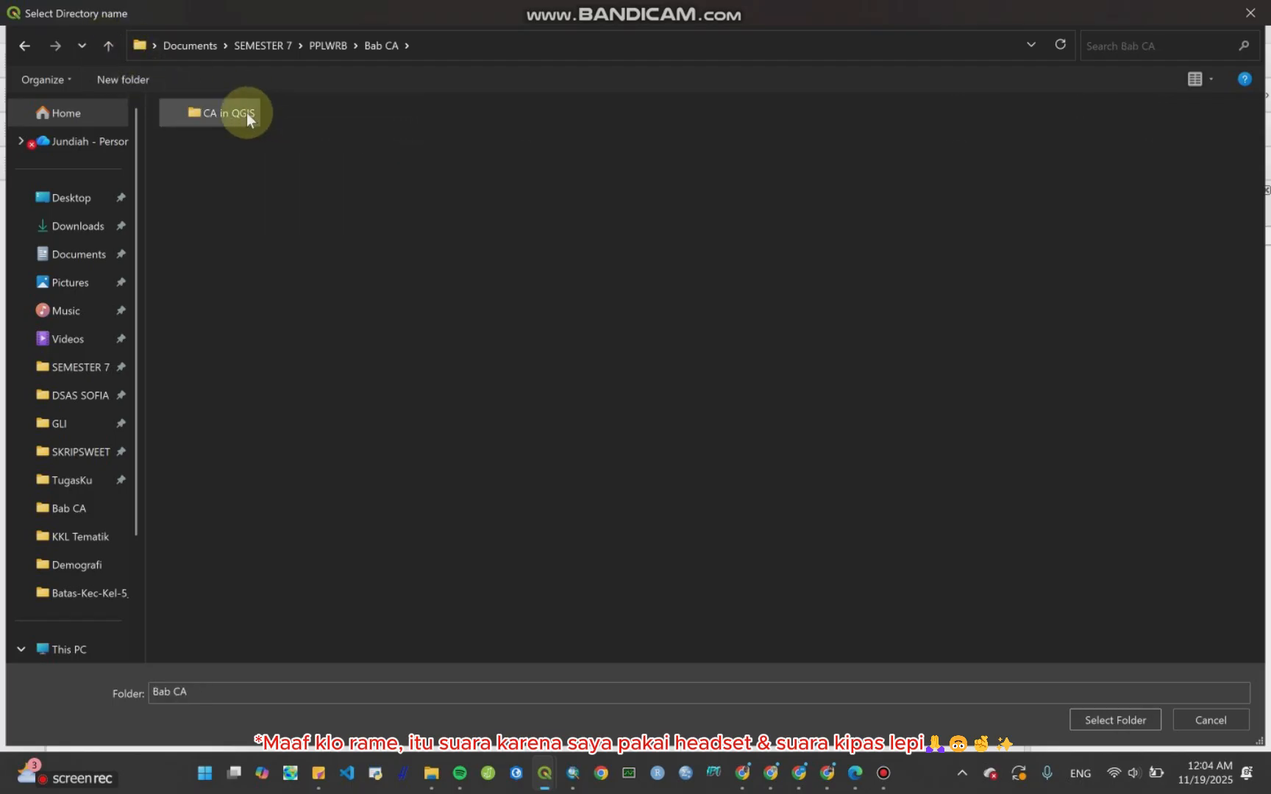
pyautogui.click(198, 111)
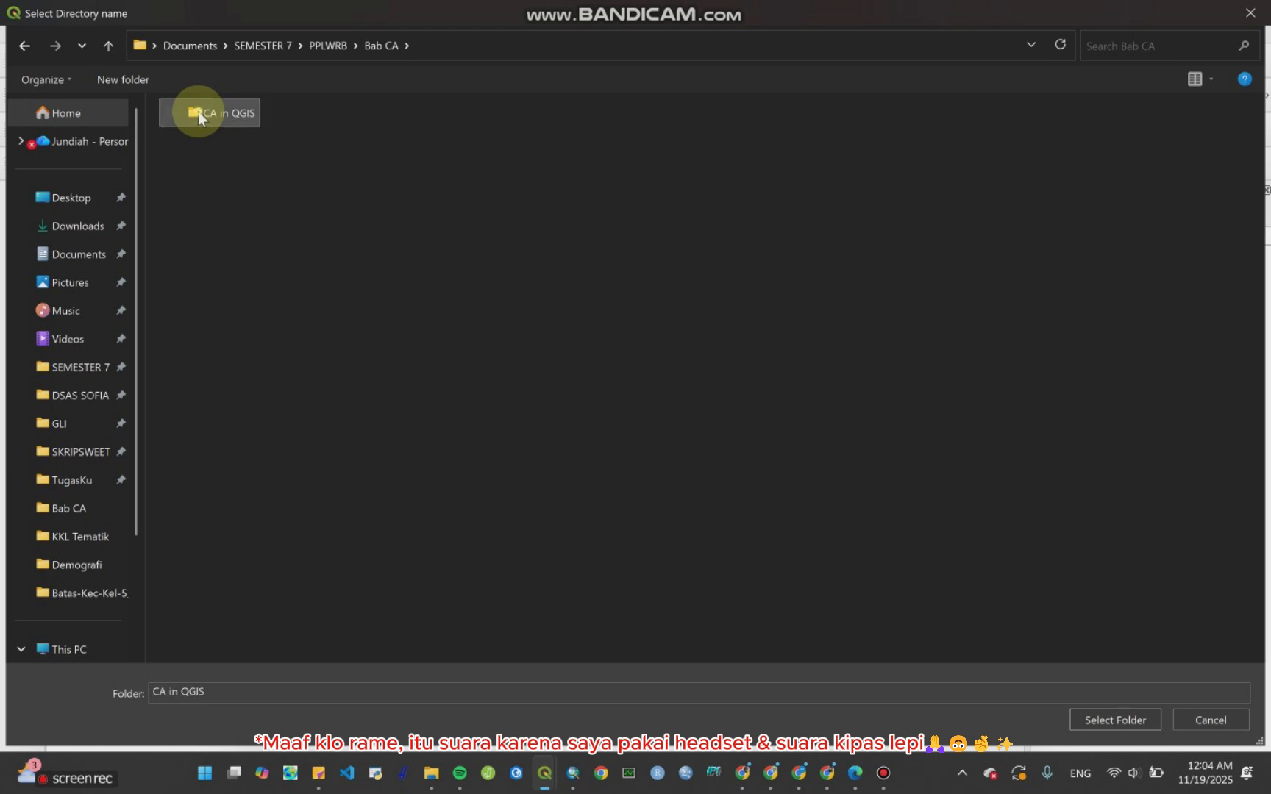
pyautogui.doubleClick(197, 111)
pyautogui.click(108, 41)
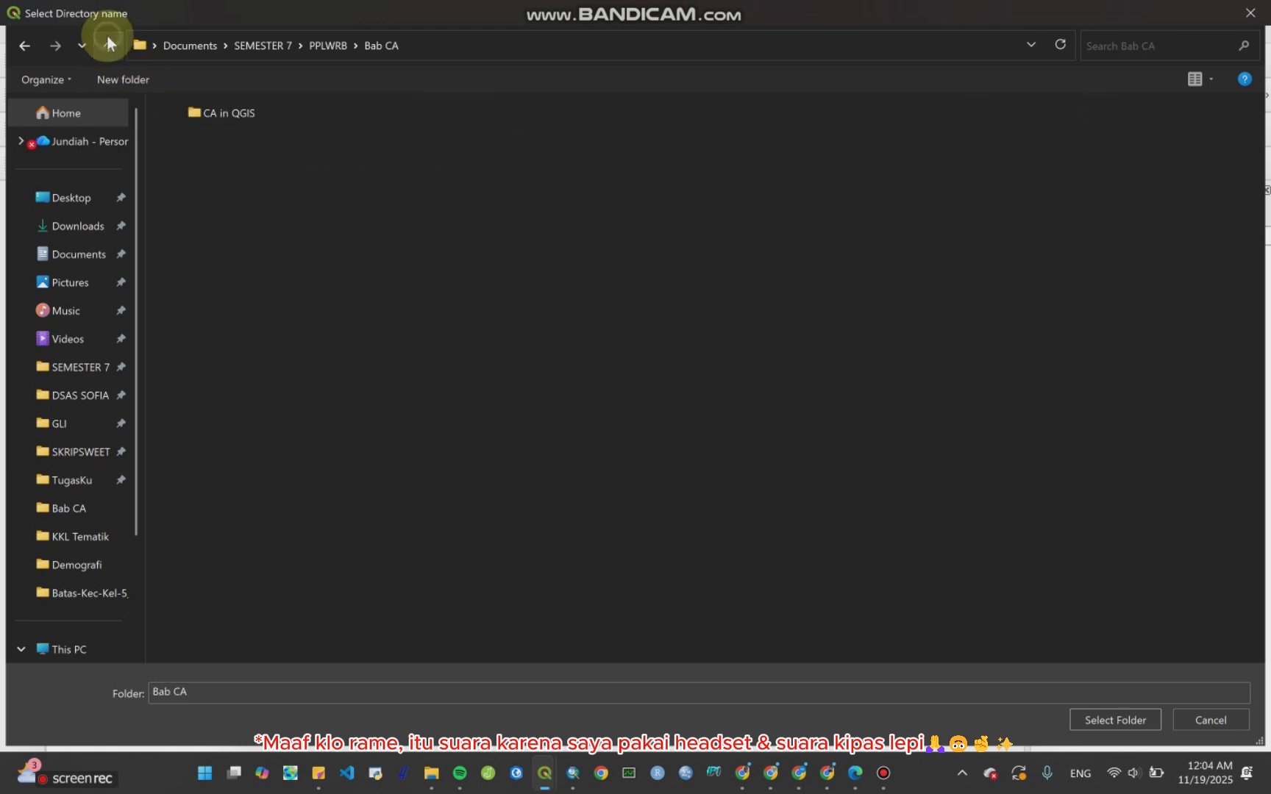
pyautogui.click(238, 110)
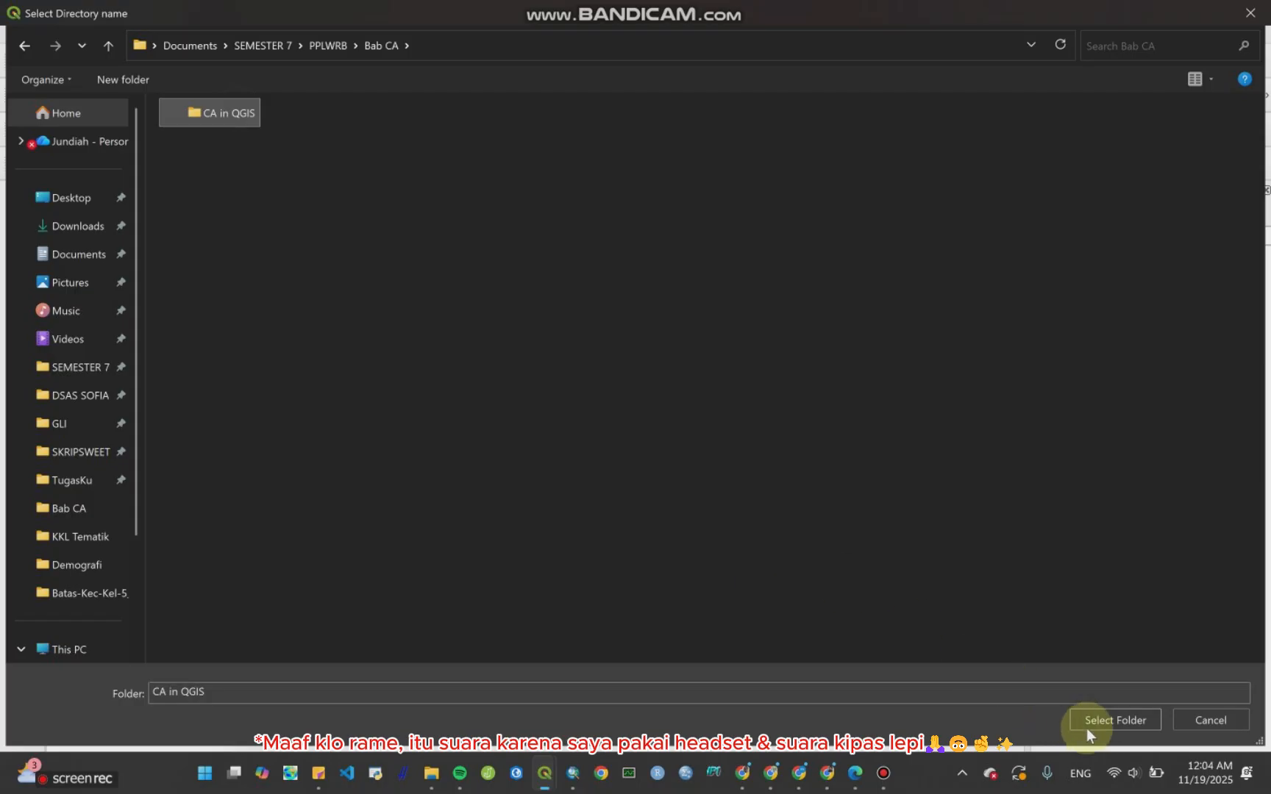
pyautogui.click(1106, 723)
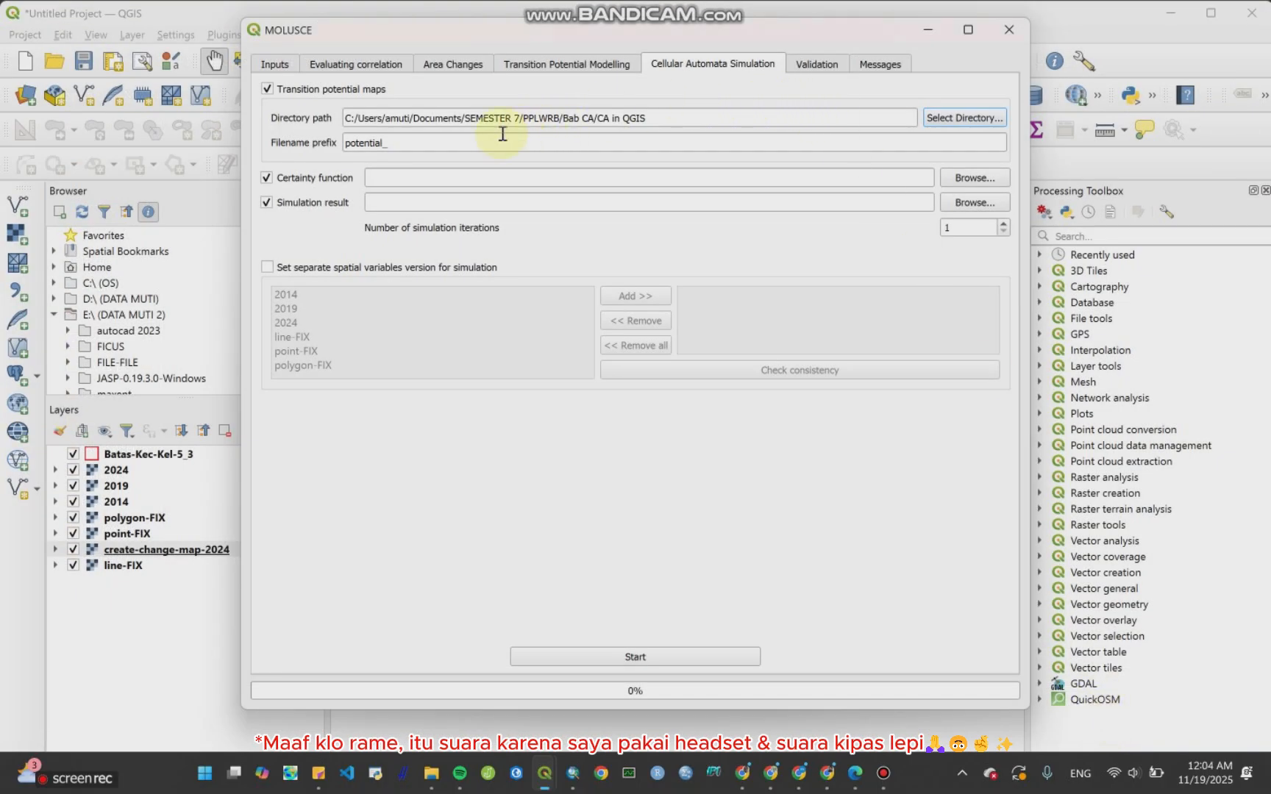
# Step: Set the transition potential filename prefix to prediksi-tahun-2029
pyautogui.click(405, 139)
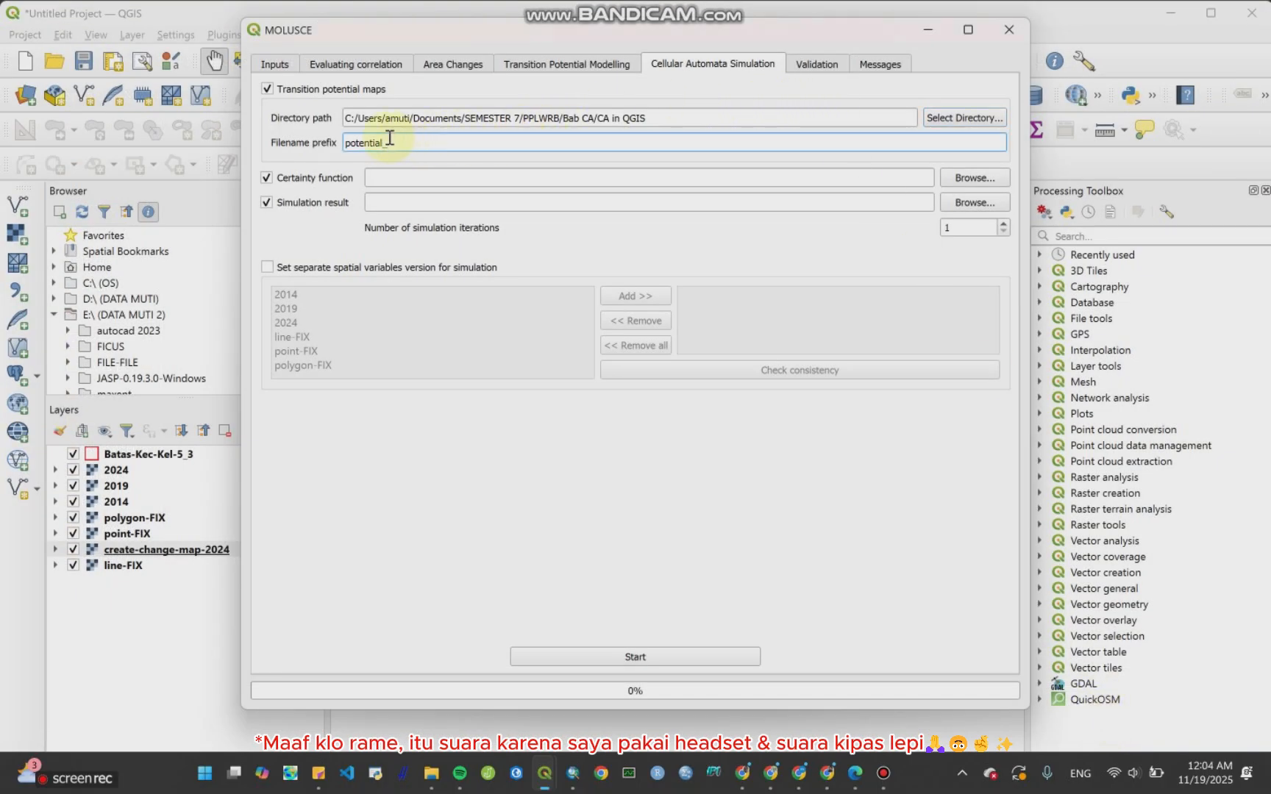
pyautogui.moveTo(390, 137); pyautogui.dragTo(331, 140)
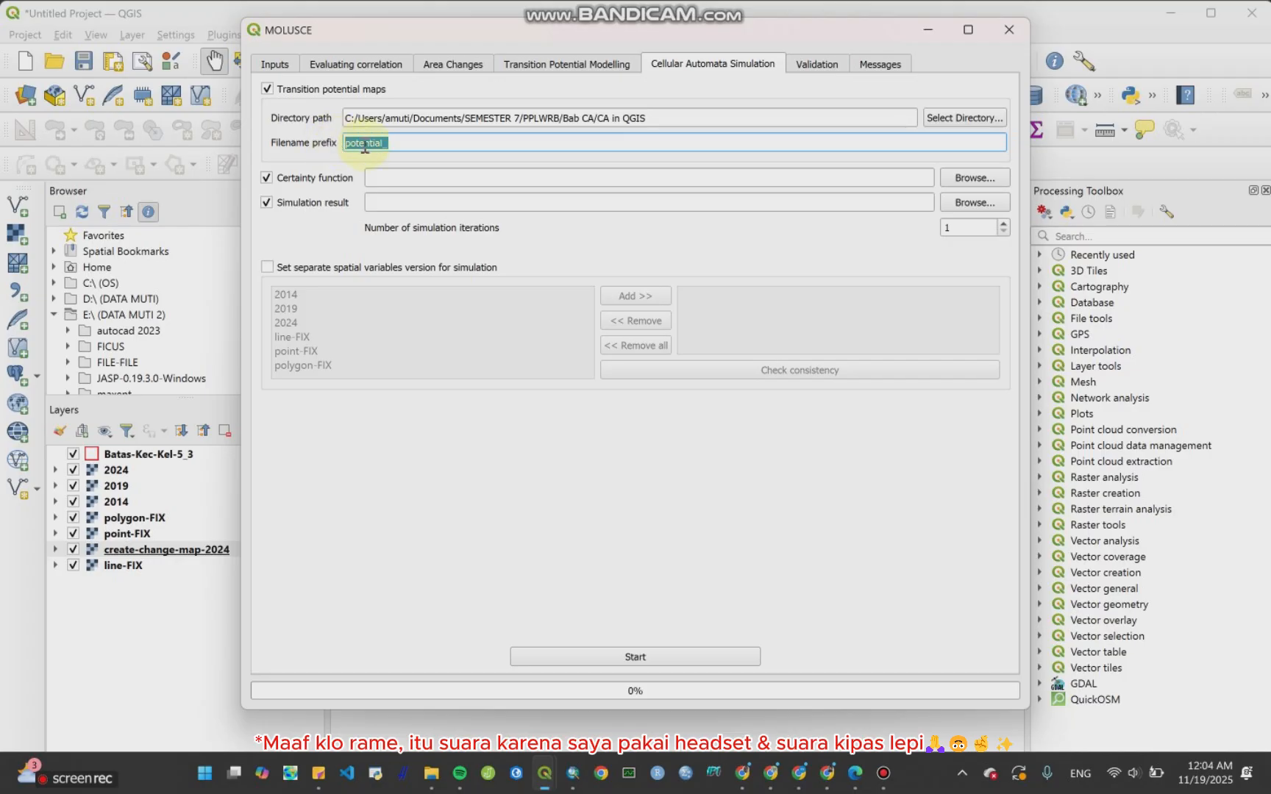
pyautogui.write('prediksi-tahun-2')
pyautogui.write('029')
# Step: Check the tutorial PDF's Cellular Automata Simulation tab page against the current settings
pyautogui.click(854, 772)
pyautogui.scroll(-15, 763, 573)
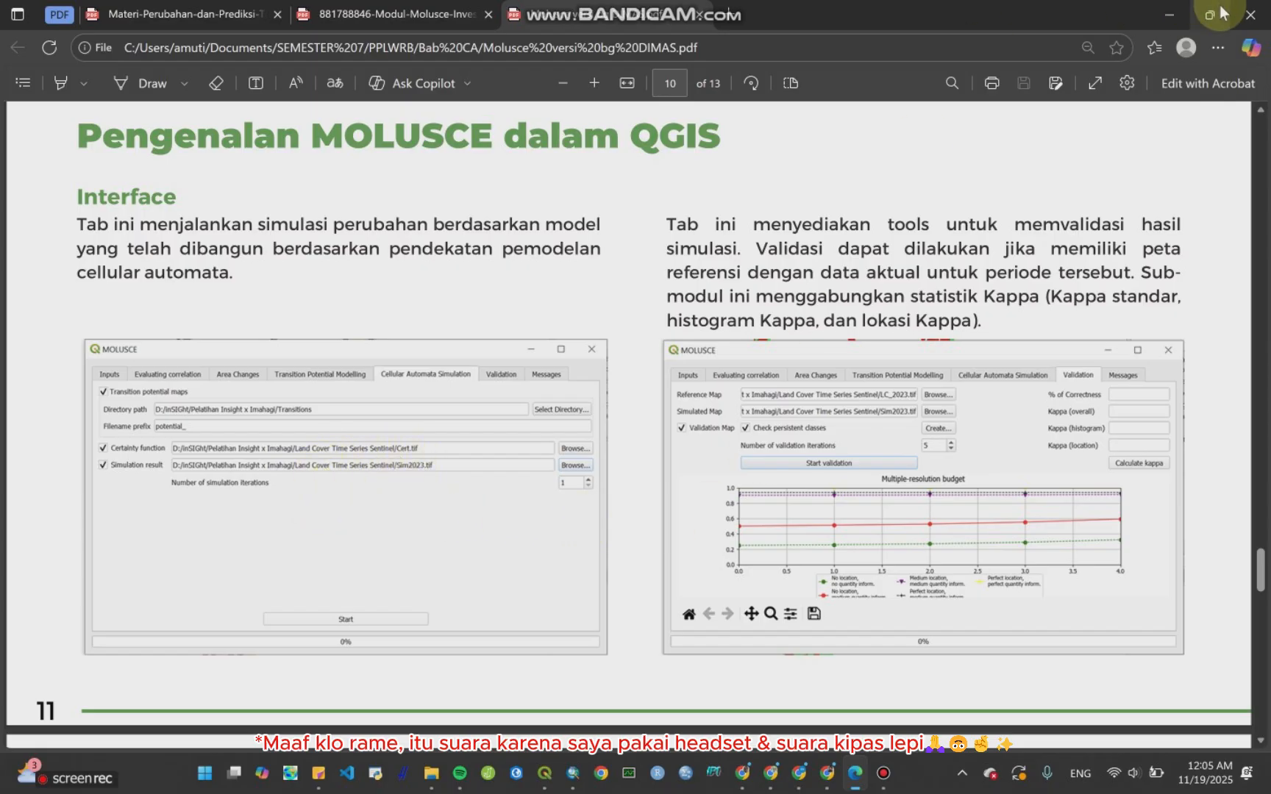
pyautogui.click(1175, 14)
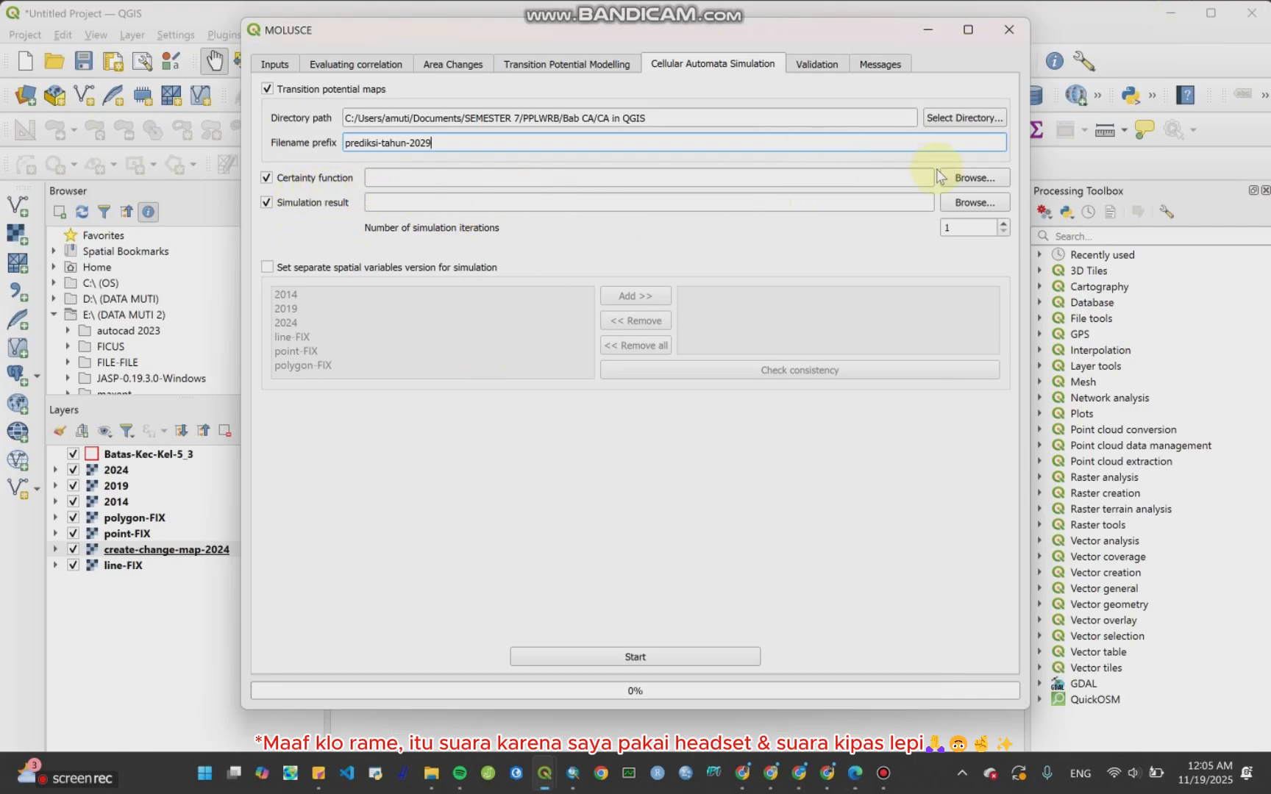
pyautogui.click(966, 178)
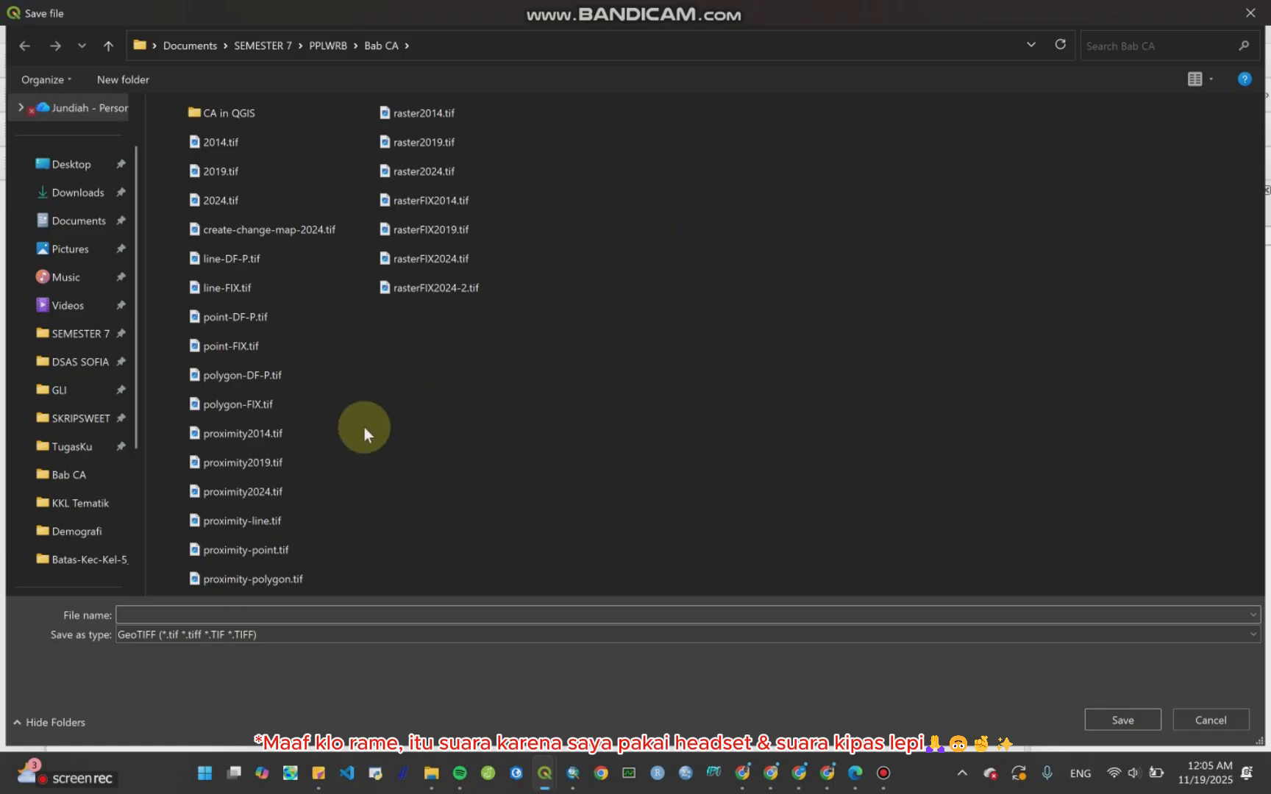
pyautogui.click(312, 228)
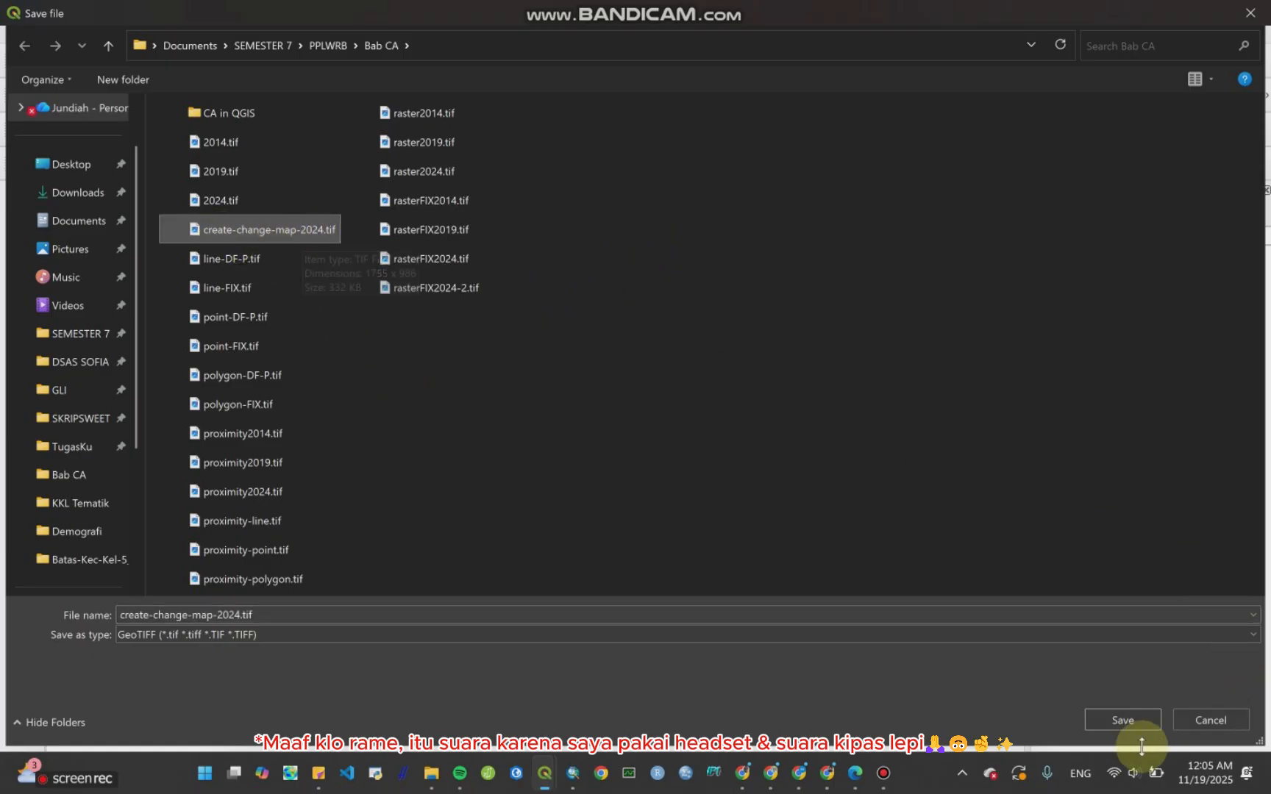
pyautogui.click(1127, 721)
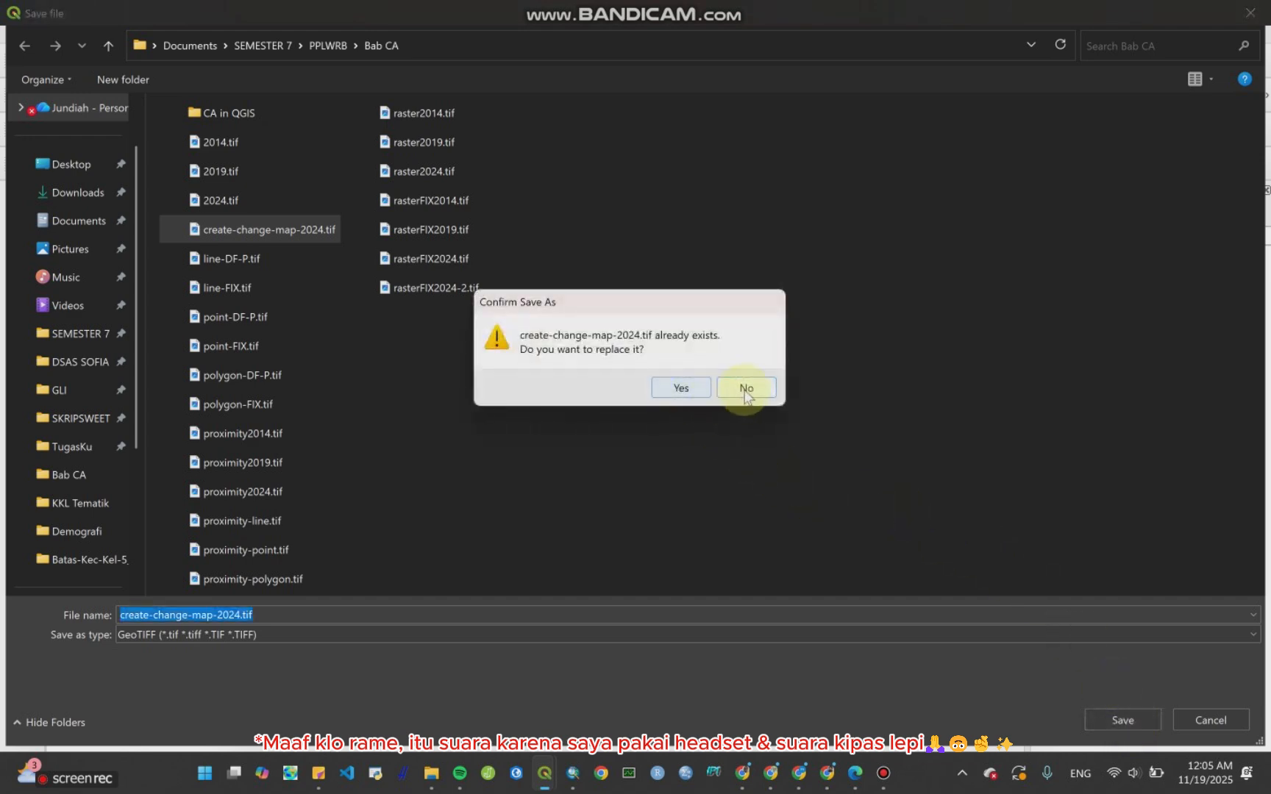
pyautogui.click(746, 389)
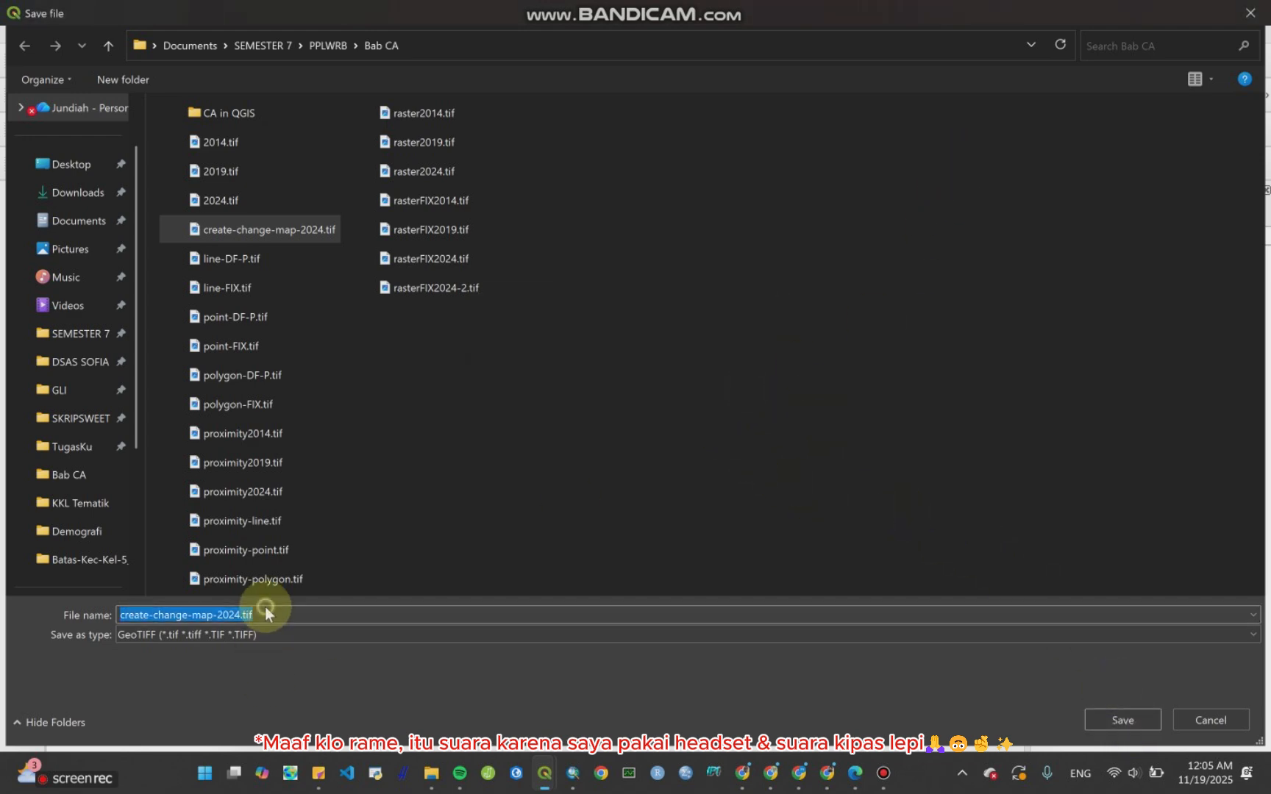
pyautogui.click(1258, 7)
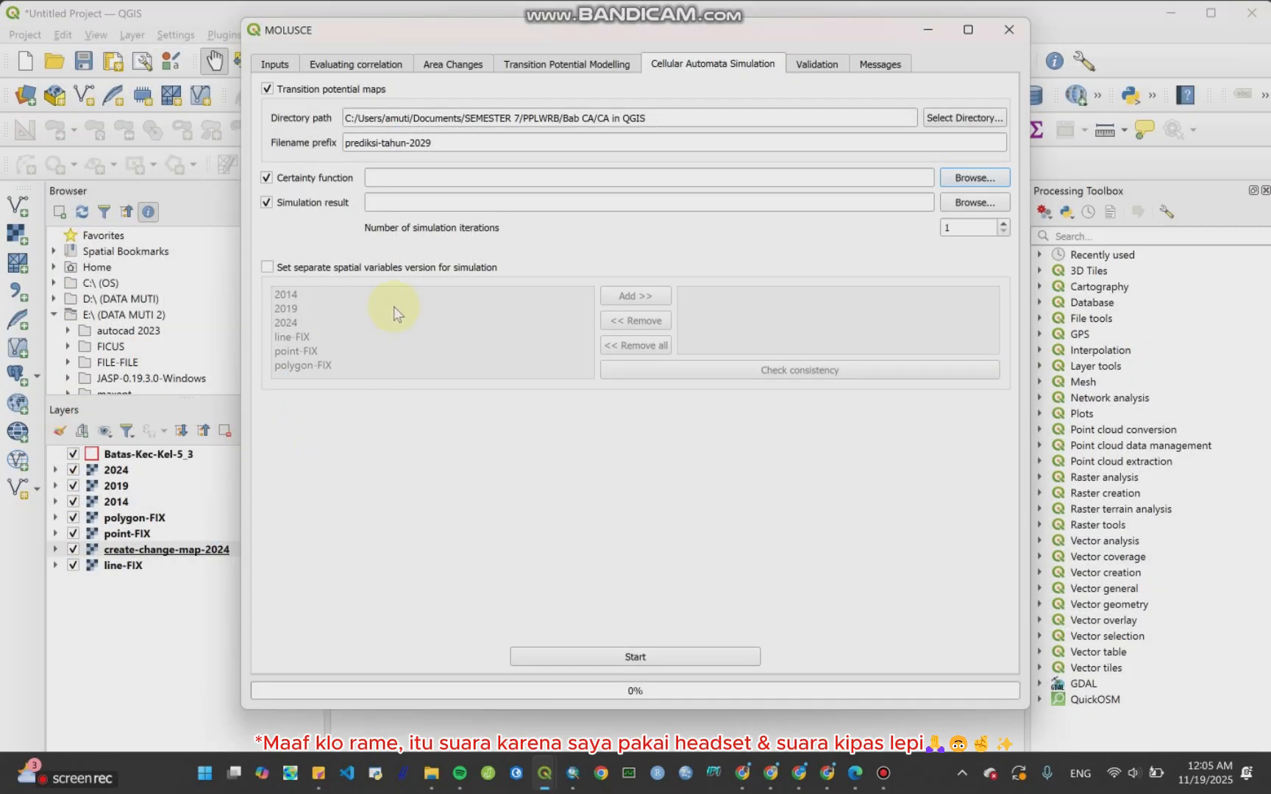
# Step: Set the certainty function output file to prediksi-2029.tif in the Bab CA folder
pyautogui.click(979, 177)
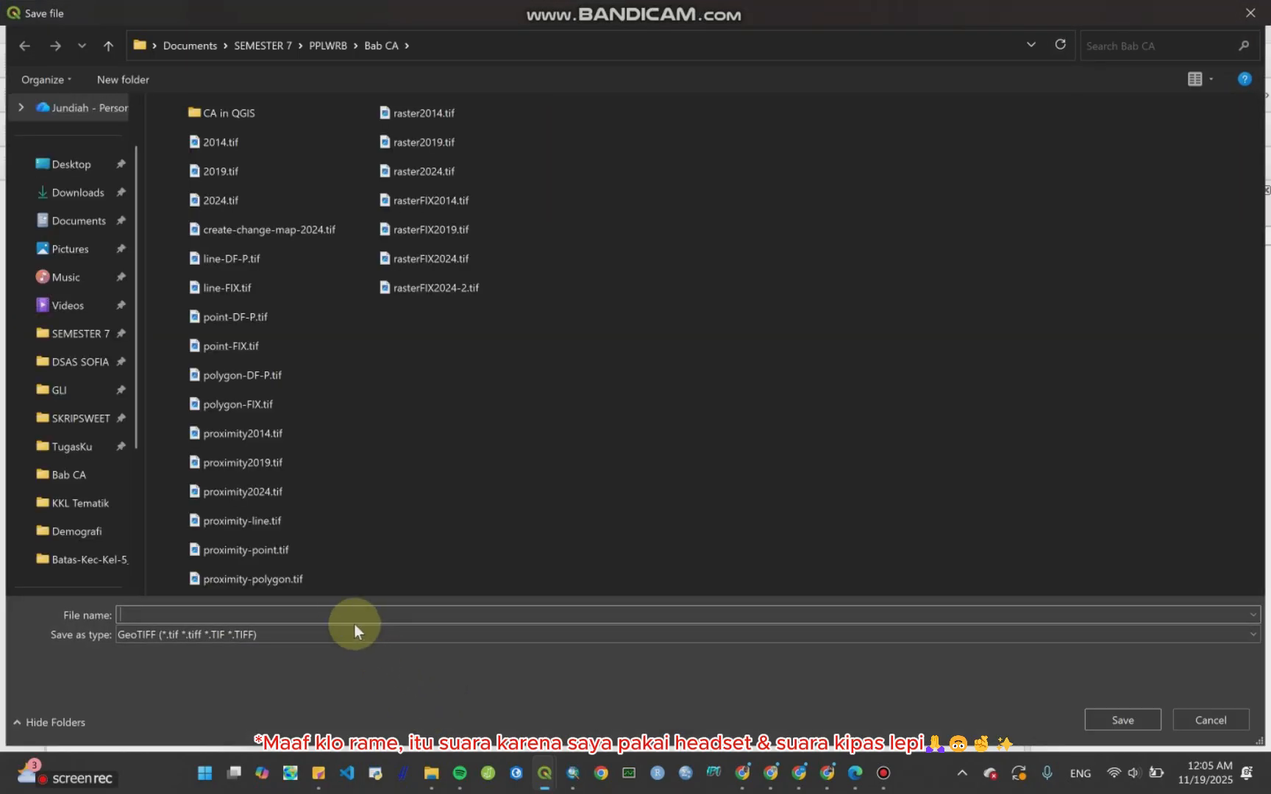
pyautogui.click(330, 619)
pyautogui.write('prediksi')
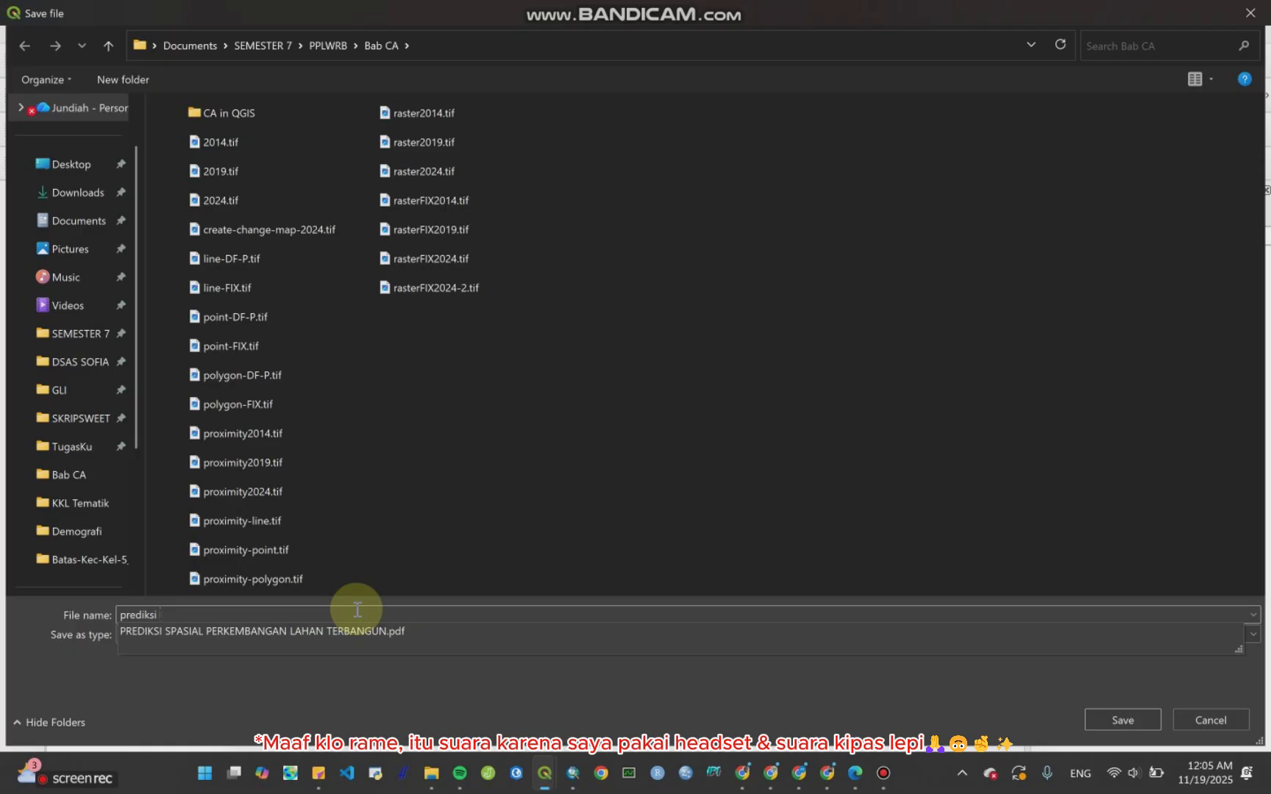
pyautogui.write('-2029')
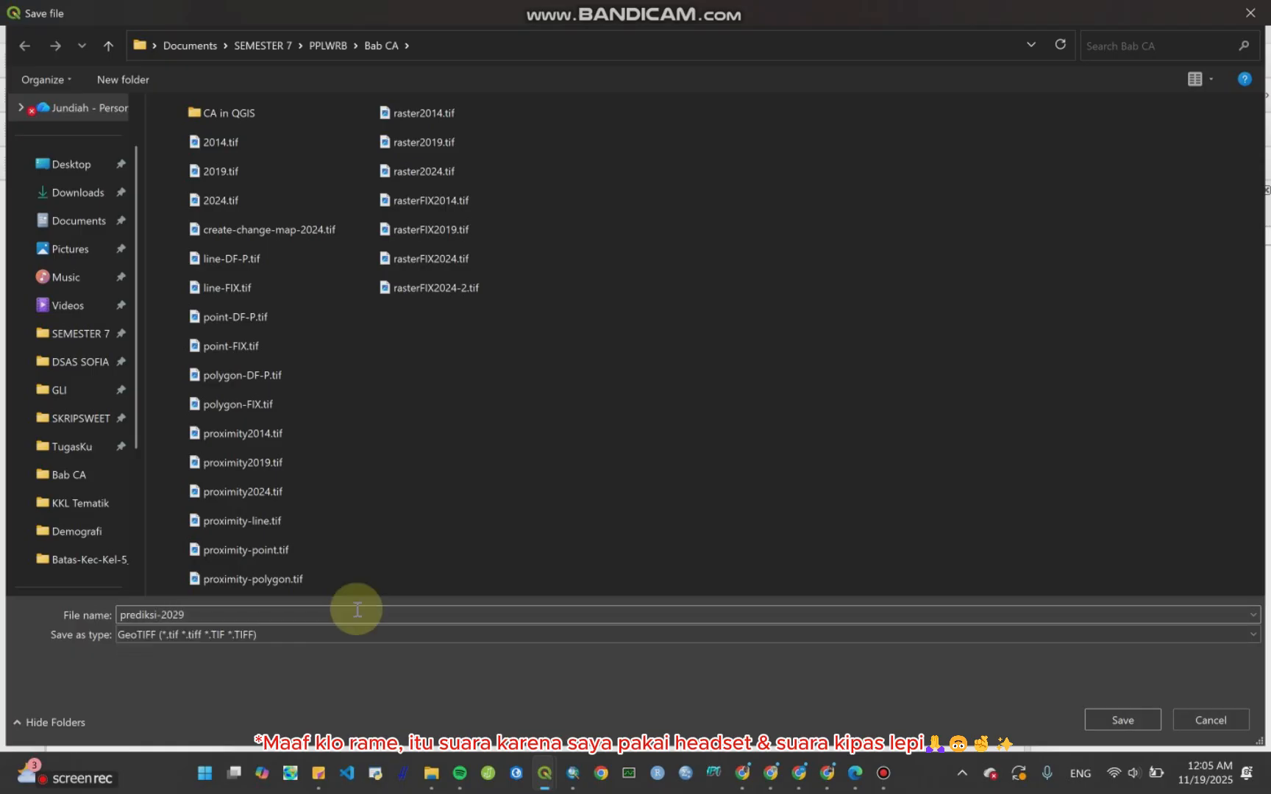
pyautogui.press('Return')
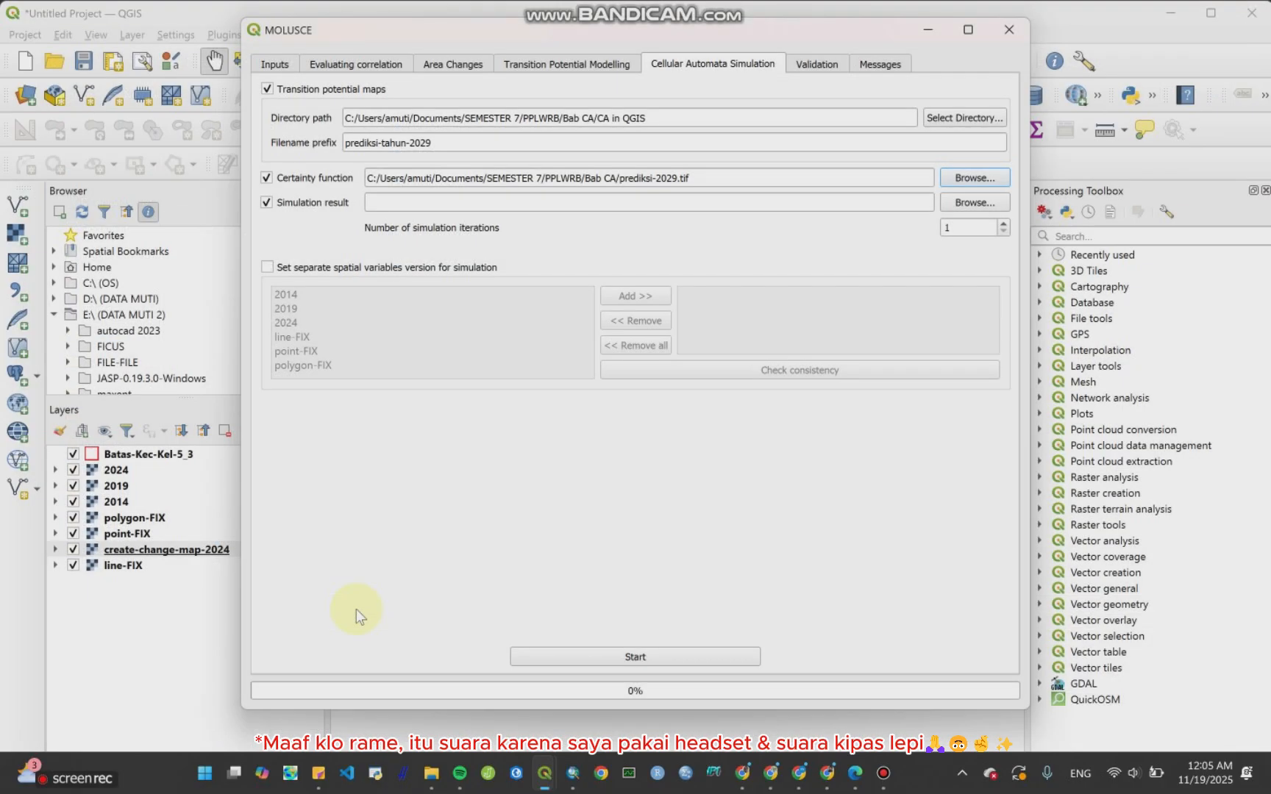
# Step: Set the simulation result output file to hasil-preidksi-2029.tif in the Bab CA folder
pyautogui.click(975, 202)
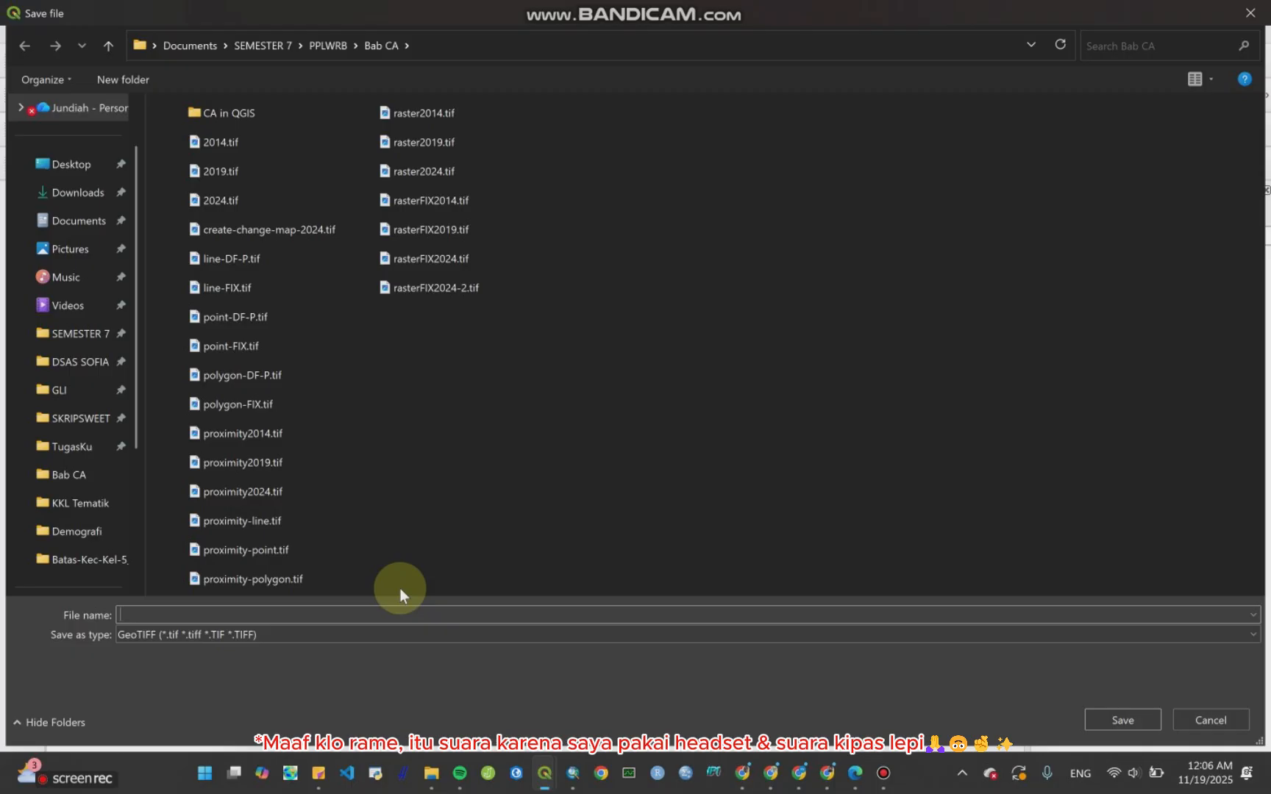
pyautogui.write('hasil-preidksi-2029')
pyautogui.press('Return')
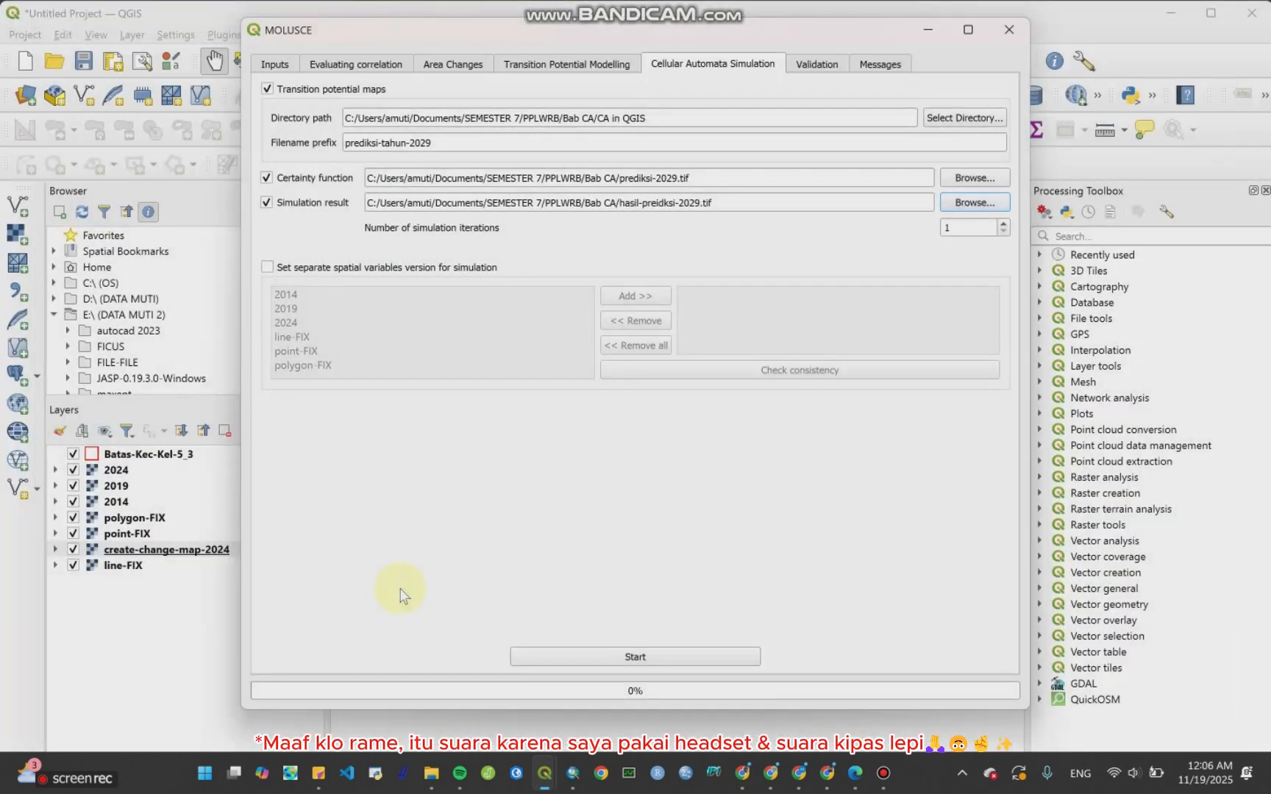
# Step: Review the Cellular Automata Simulation instructions in the Molusce-Invest training module PDF
pyautogui.click(854, 773)
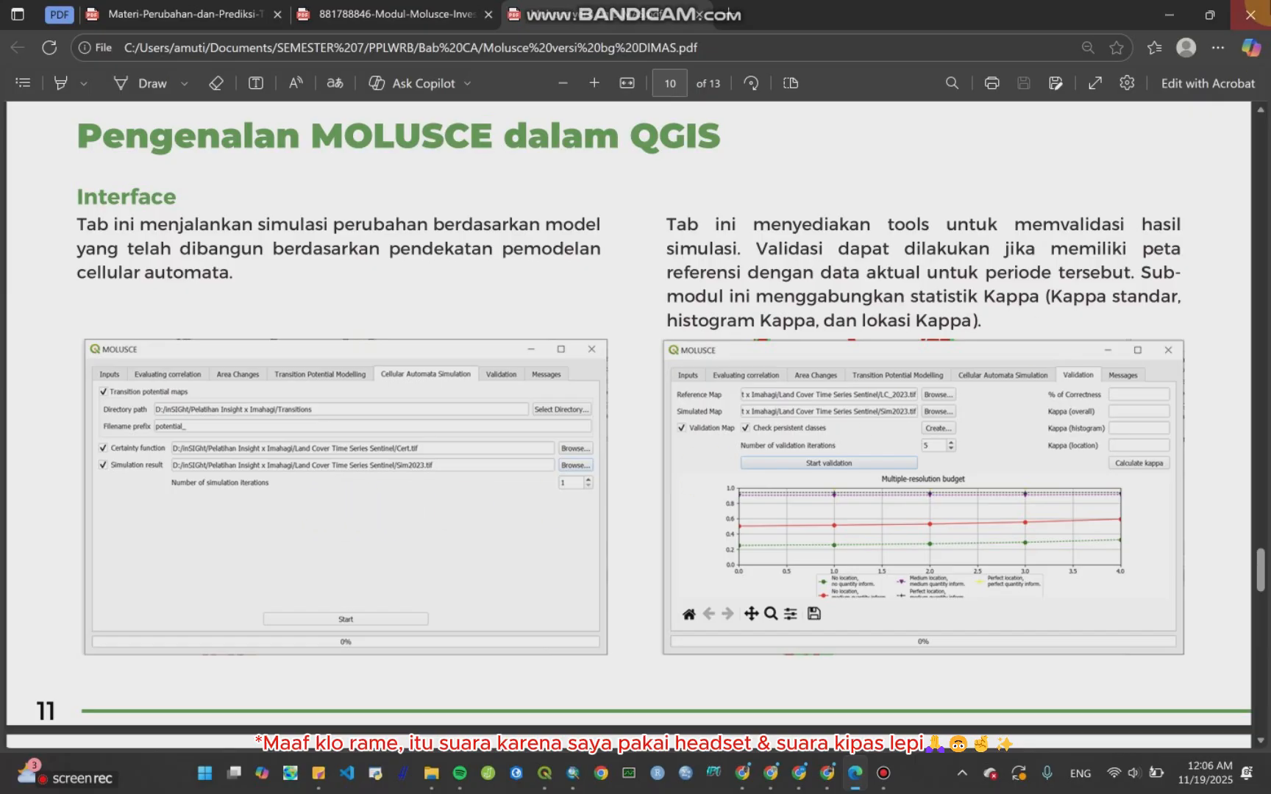
pyautogui.click(421, 13)
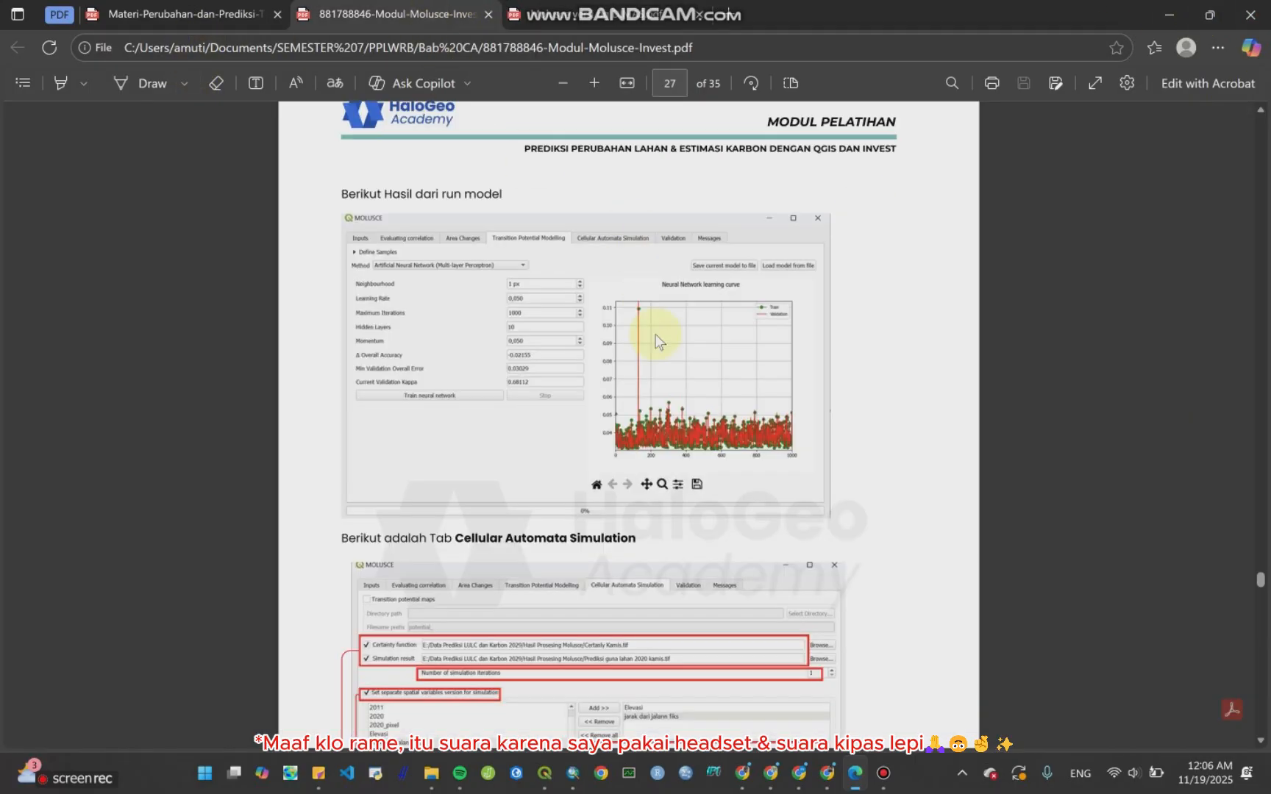
pyautogui.scroll(-5, 656, 334)
pyautogui.scroll(-3, 661, 434)
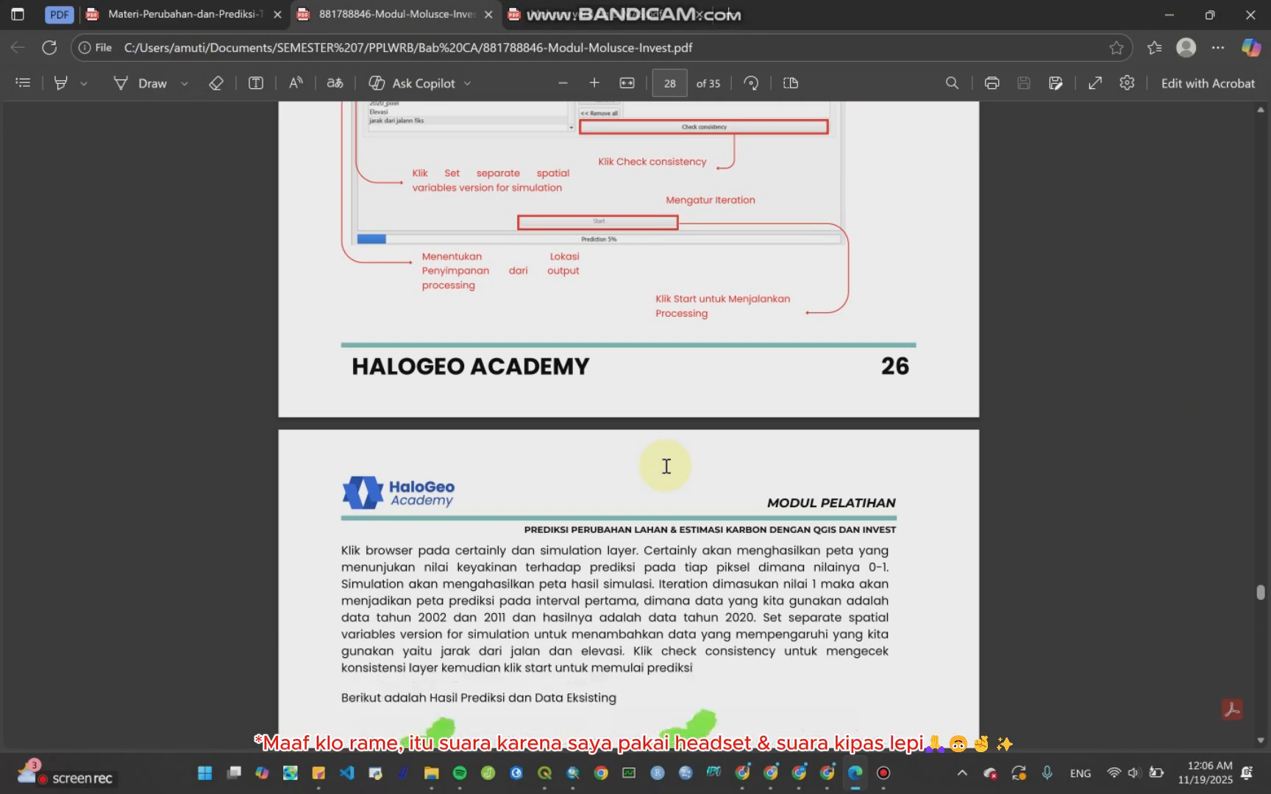
pyautogui.scroll(4, 665, 466)
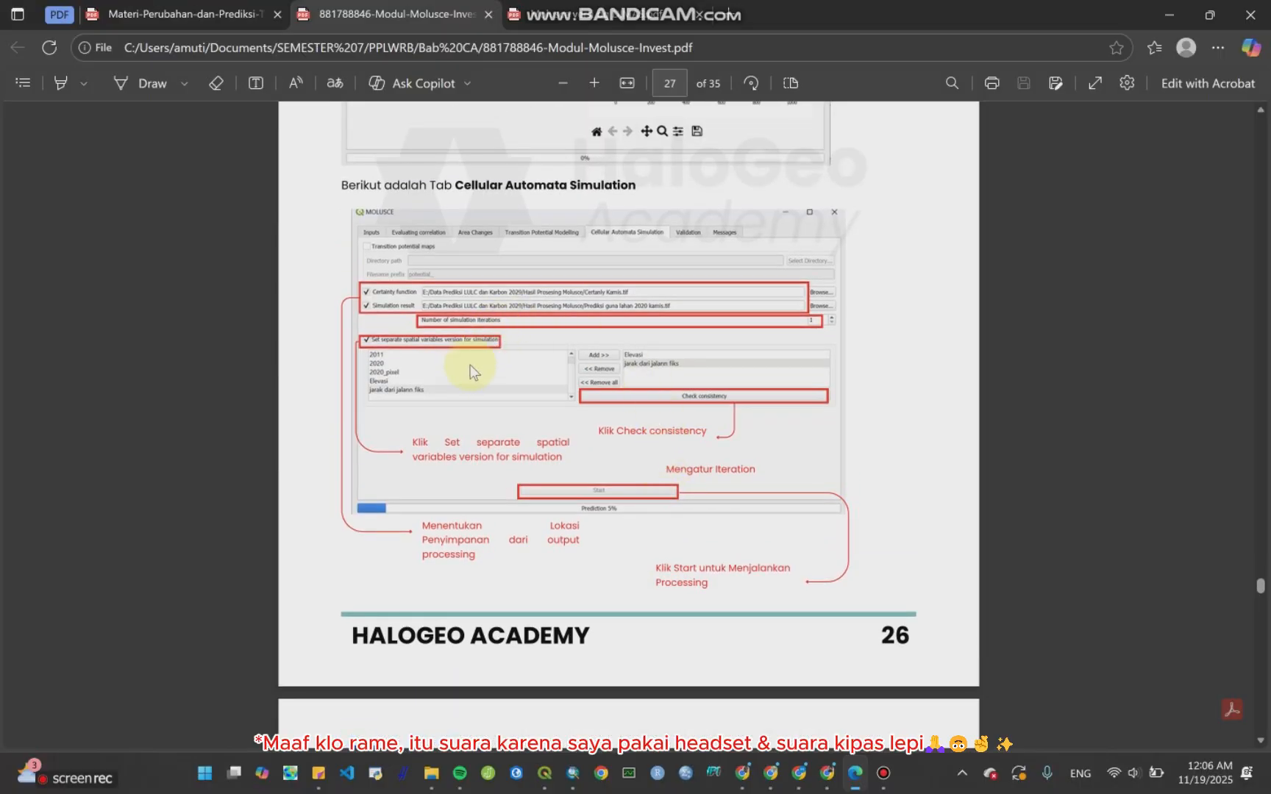
pyautogui.click(1163, 16)
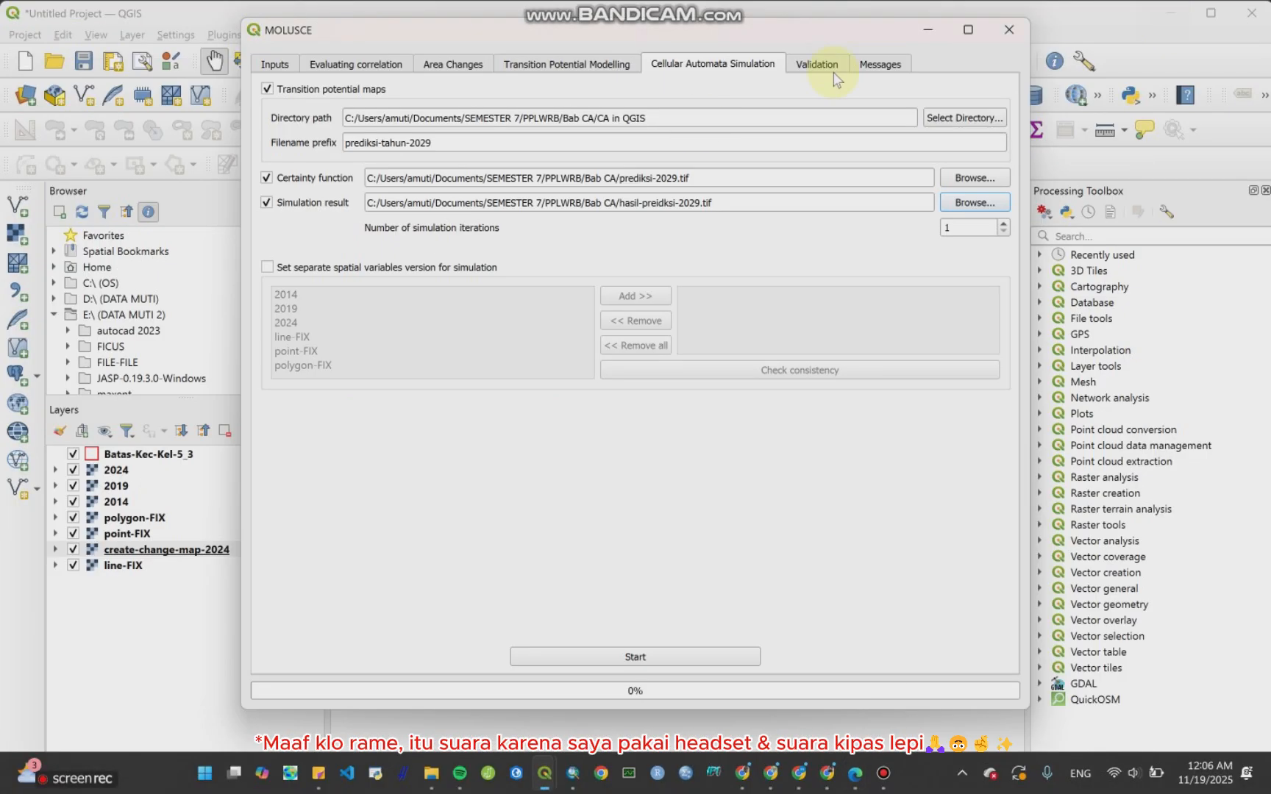
# Step: Enable the option to set a separate spatial variables version for the simulation
pyautogui.click(268, 269)
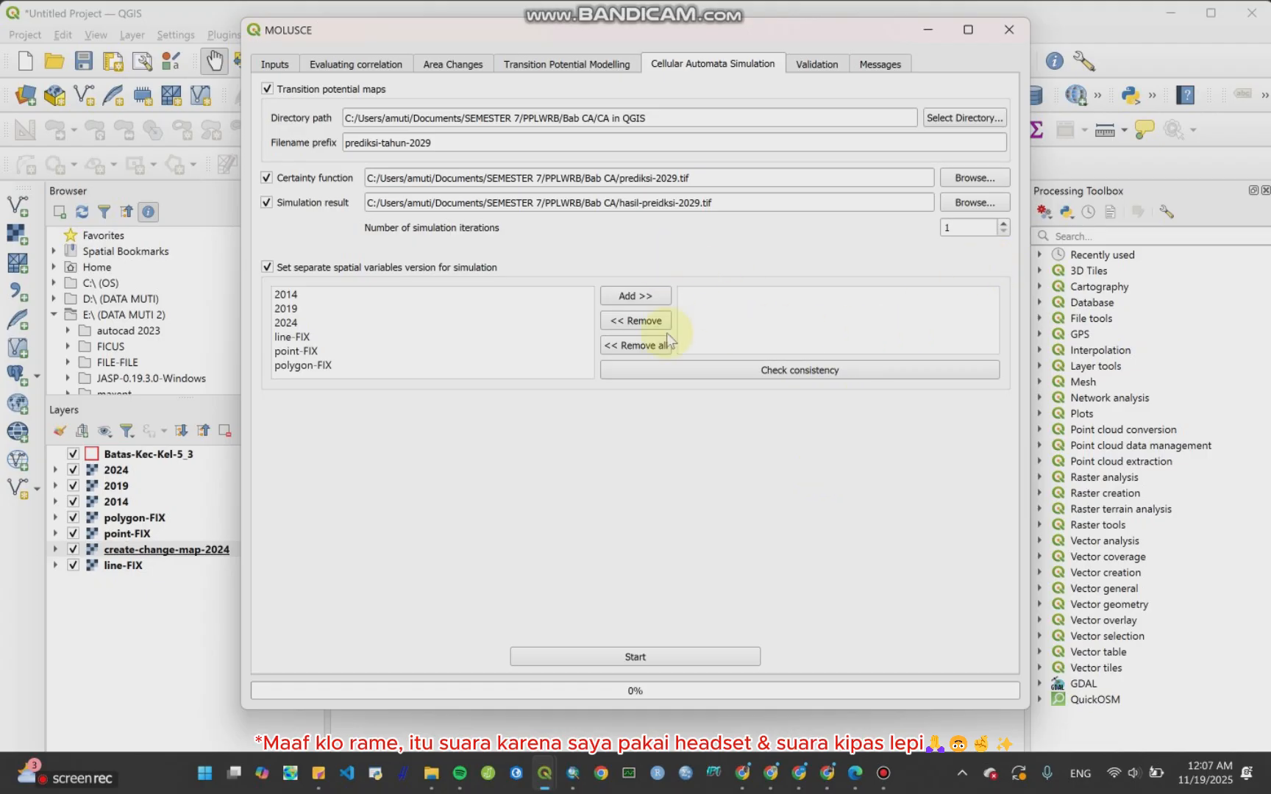
pyautogui.click(855, 772)
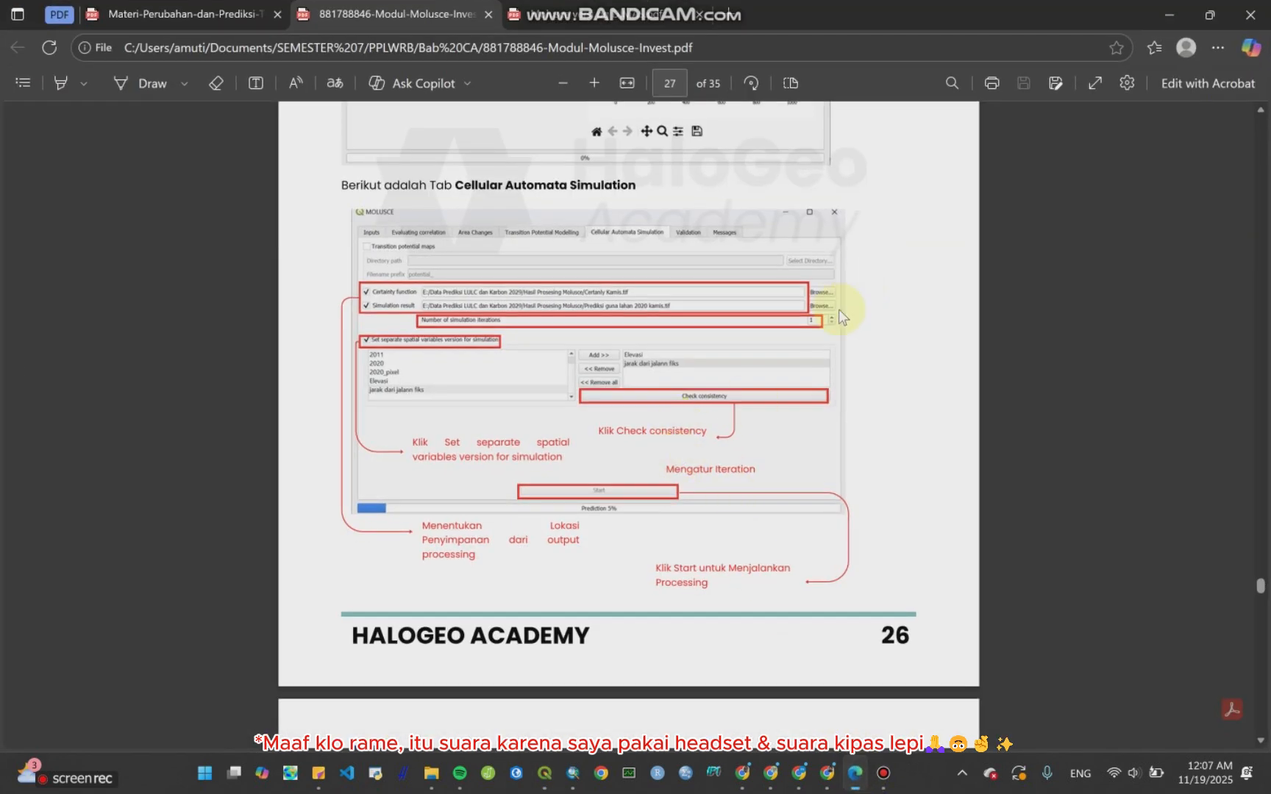
pyautogui.click(1171, 18)
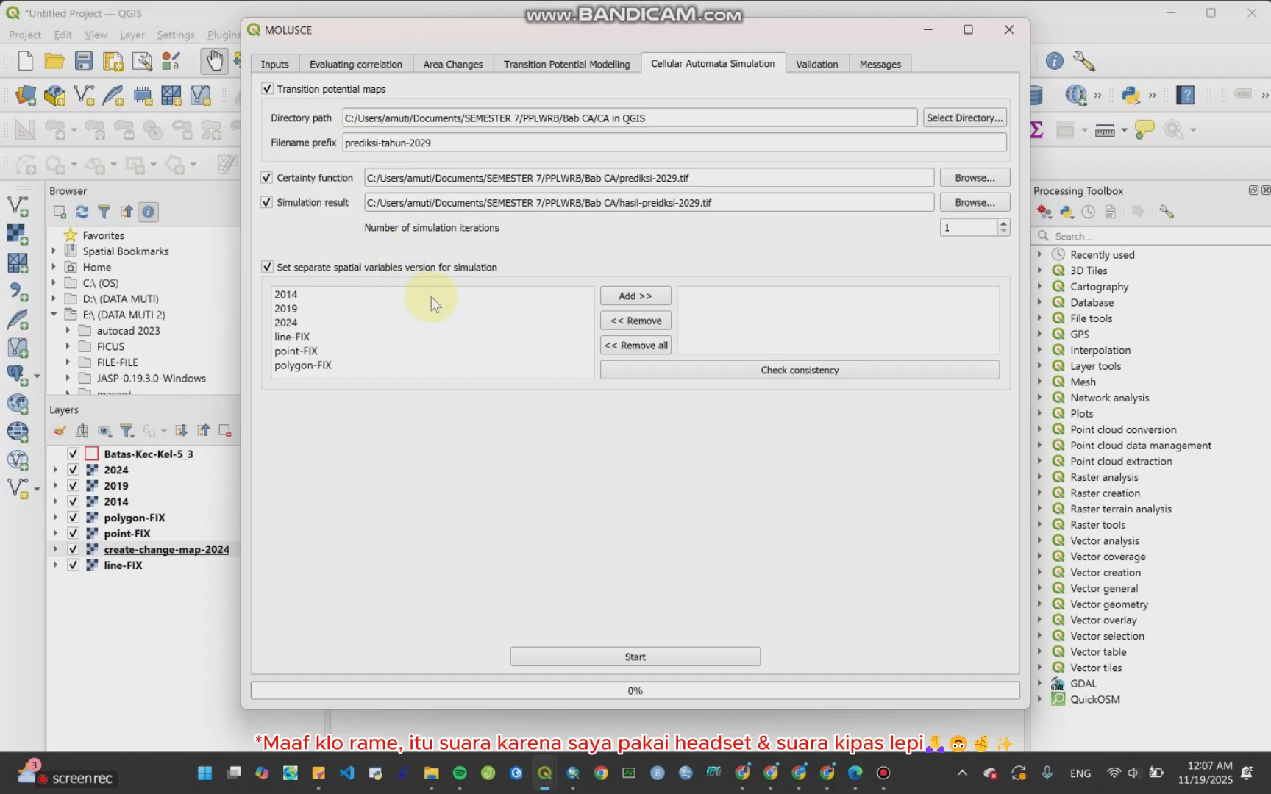
# Step: Add line-FIX, point-FIX and polygon-FIX to the simulation spatial variables list
pyautogui.click(299, 340)
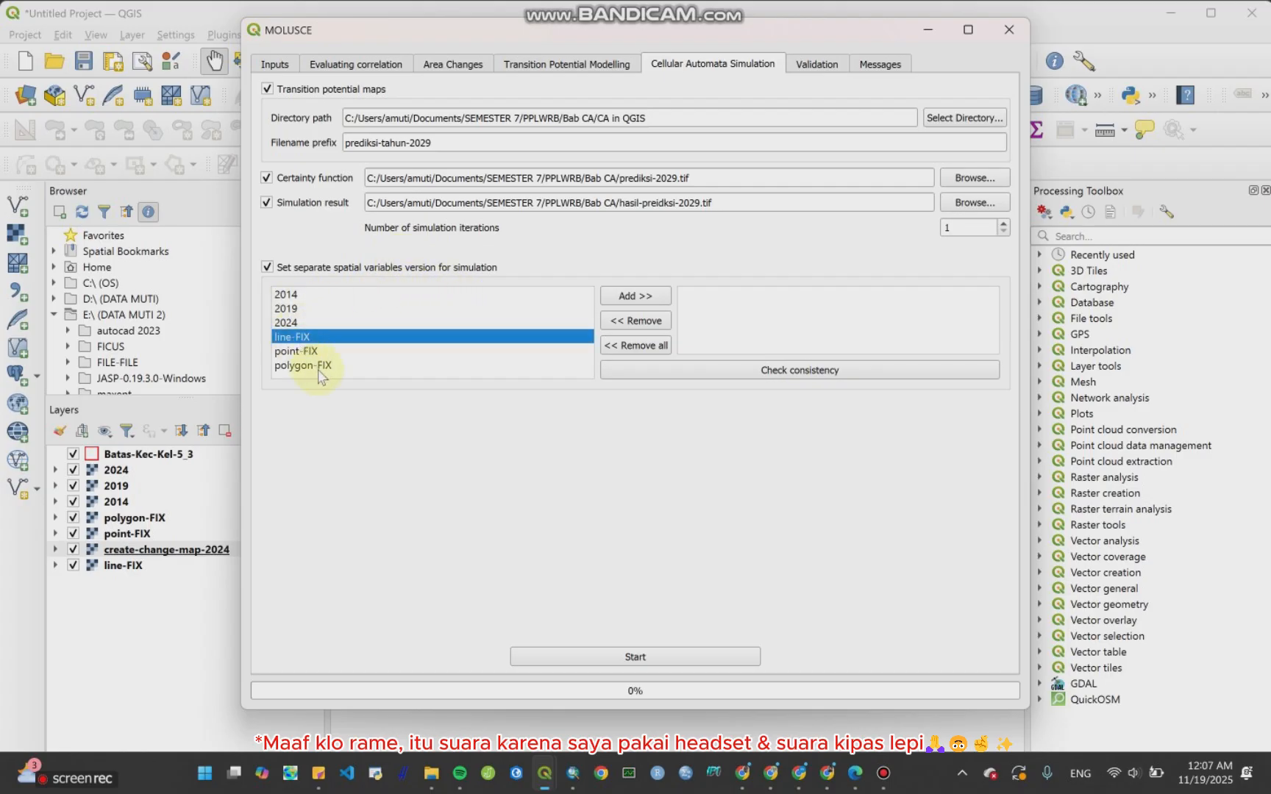
pyautogui.click(322, 367)
pyautogui.click(313, 340)
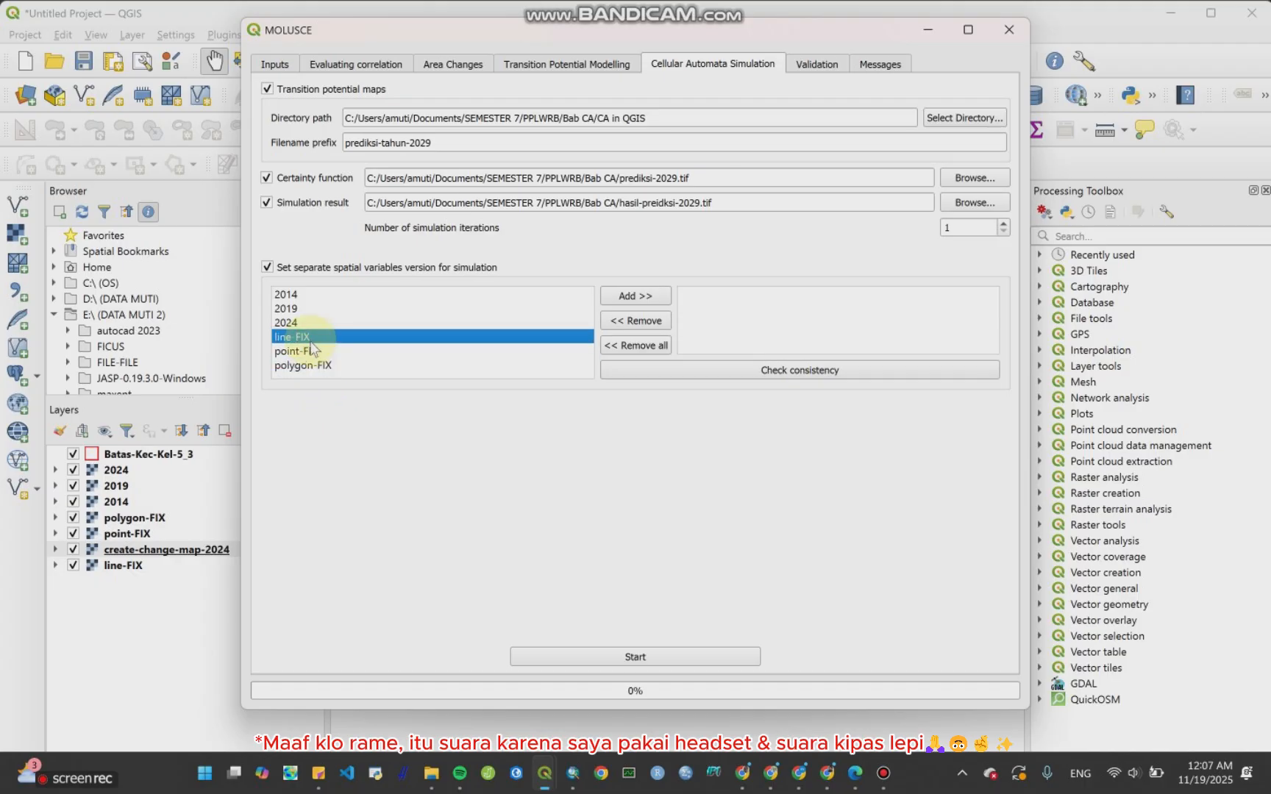
pyautogui.click(315, 352)
pyautogui.click(303, 338)
pyautogui.click(636, 297)
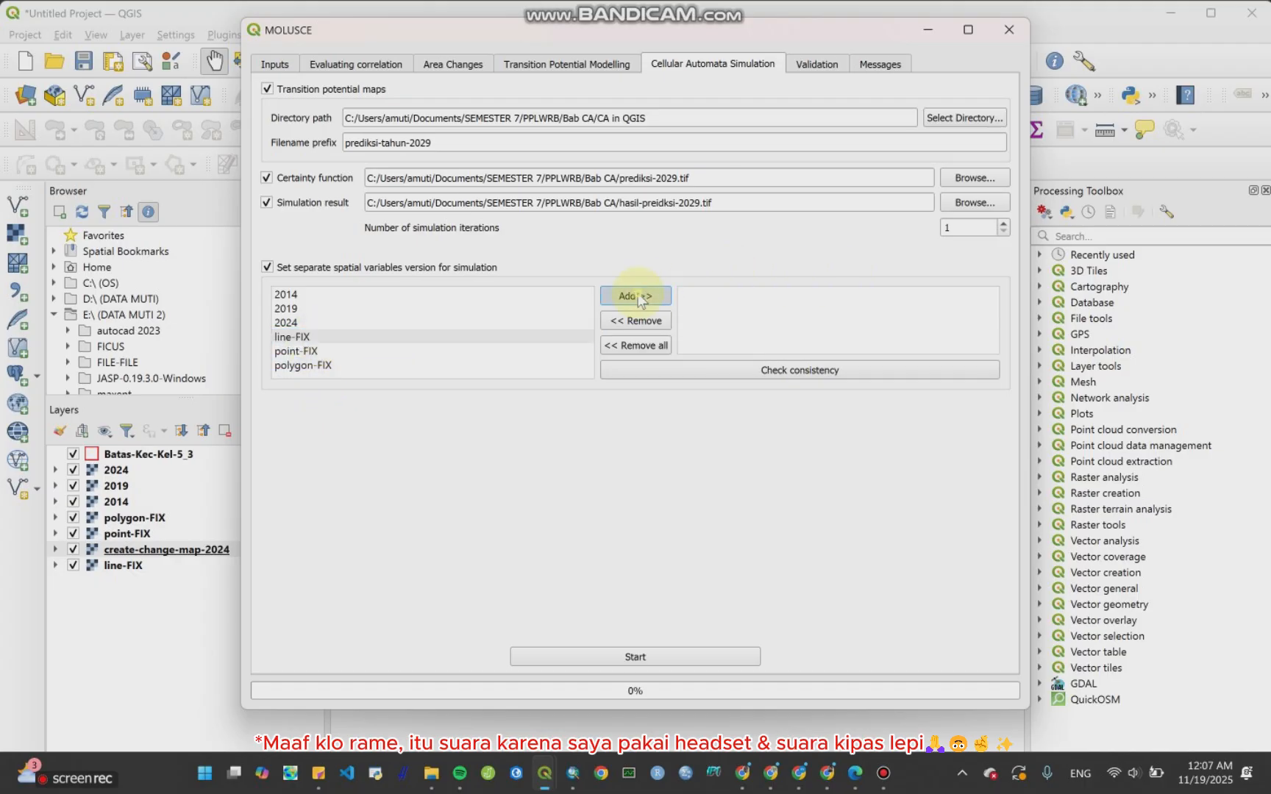
pyautogui.click(412, 350)
pyautogui.click(669, 297)
pyautogui.click(483, 364)
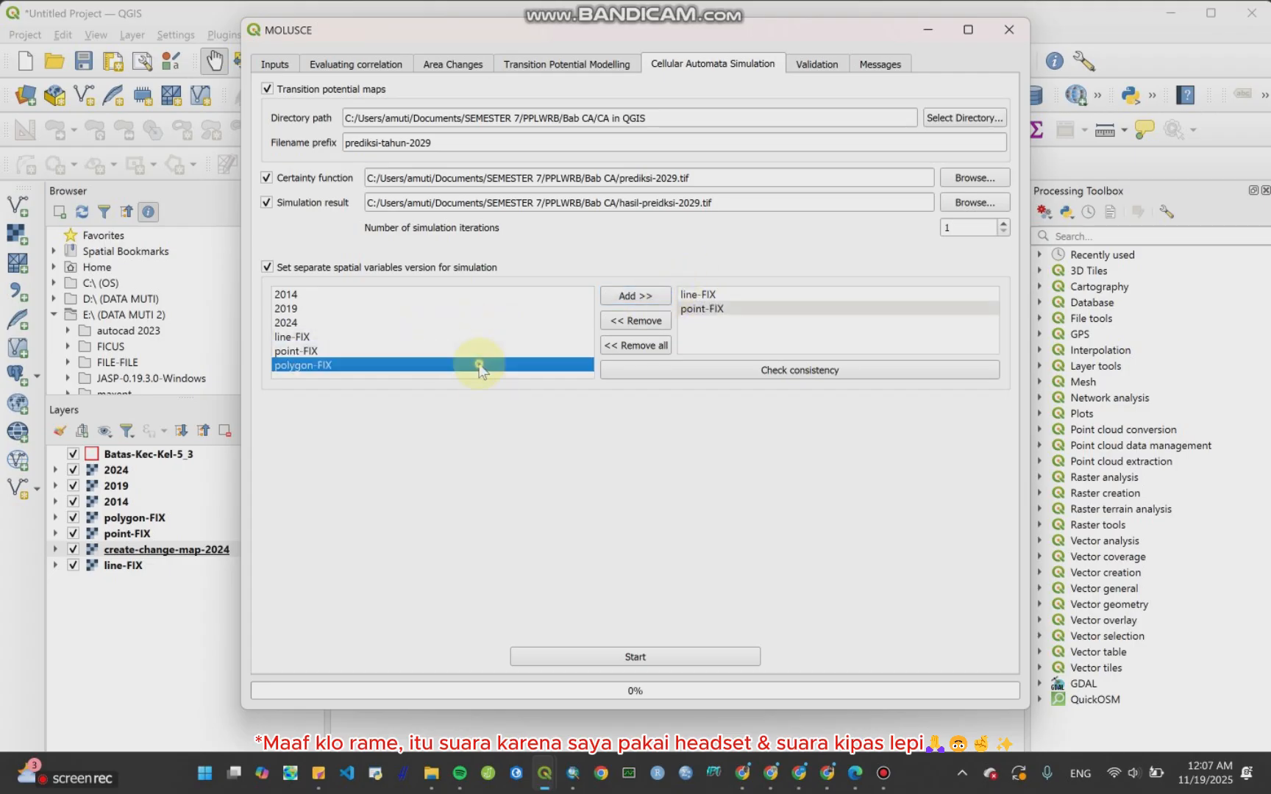
pyautogui.click(656, 299)
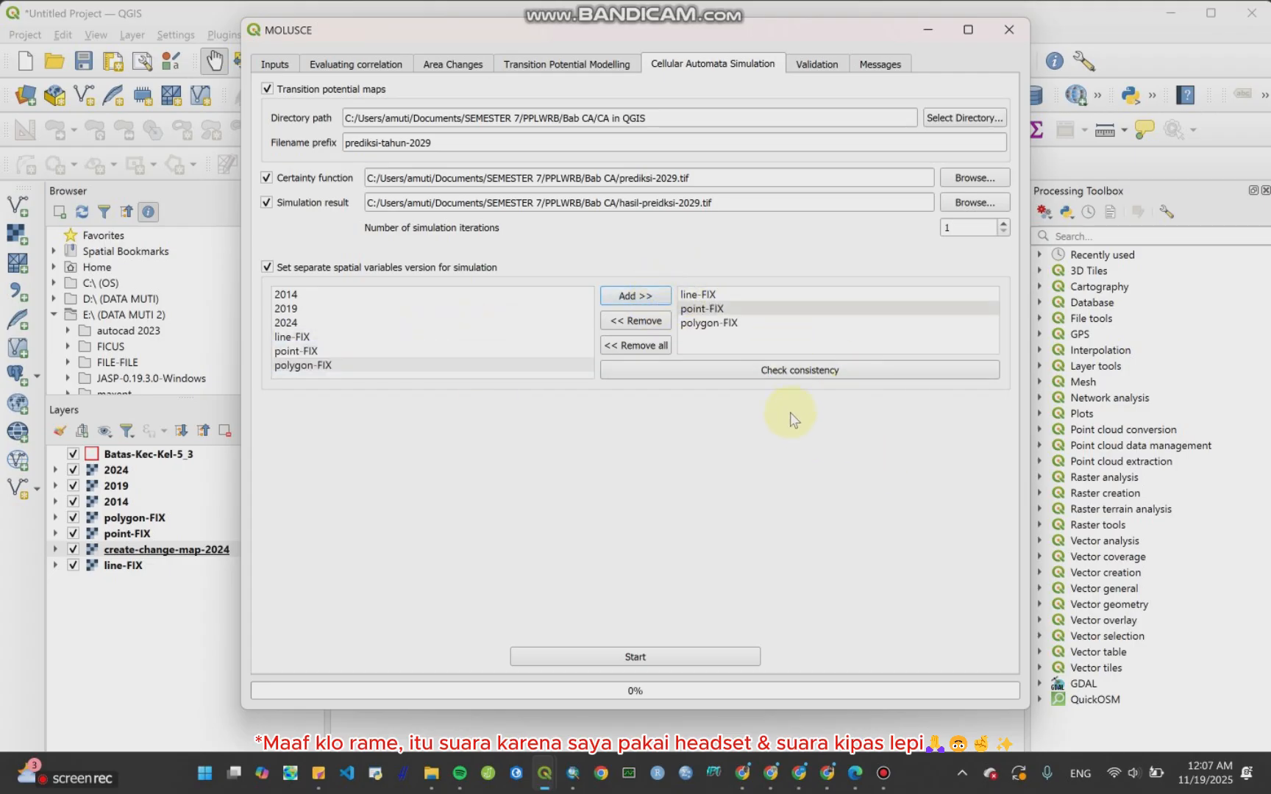
# Step: Check consistency of the training and simulation variables, then start the cellular automata simulation
pyautogui.click(799, 379)
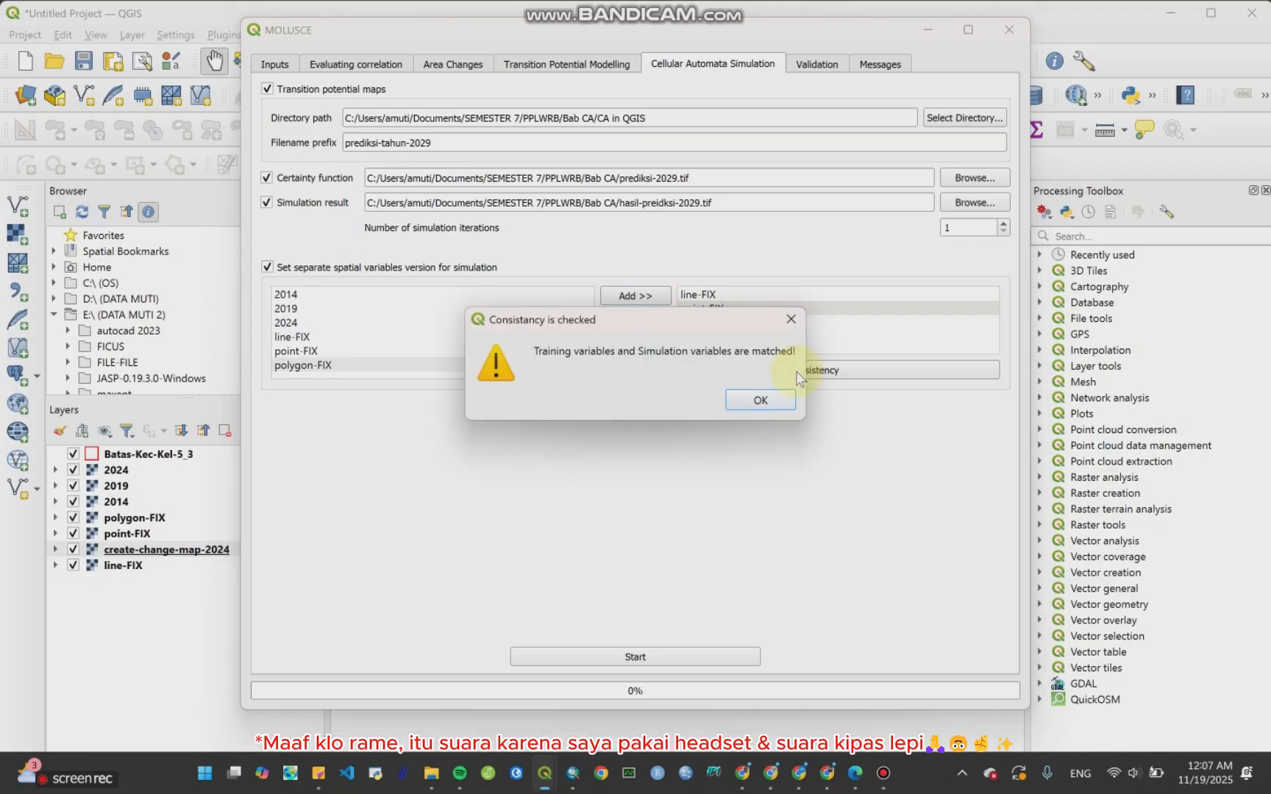
pyautogui.click(761, 401)
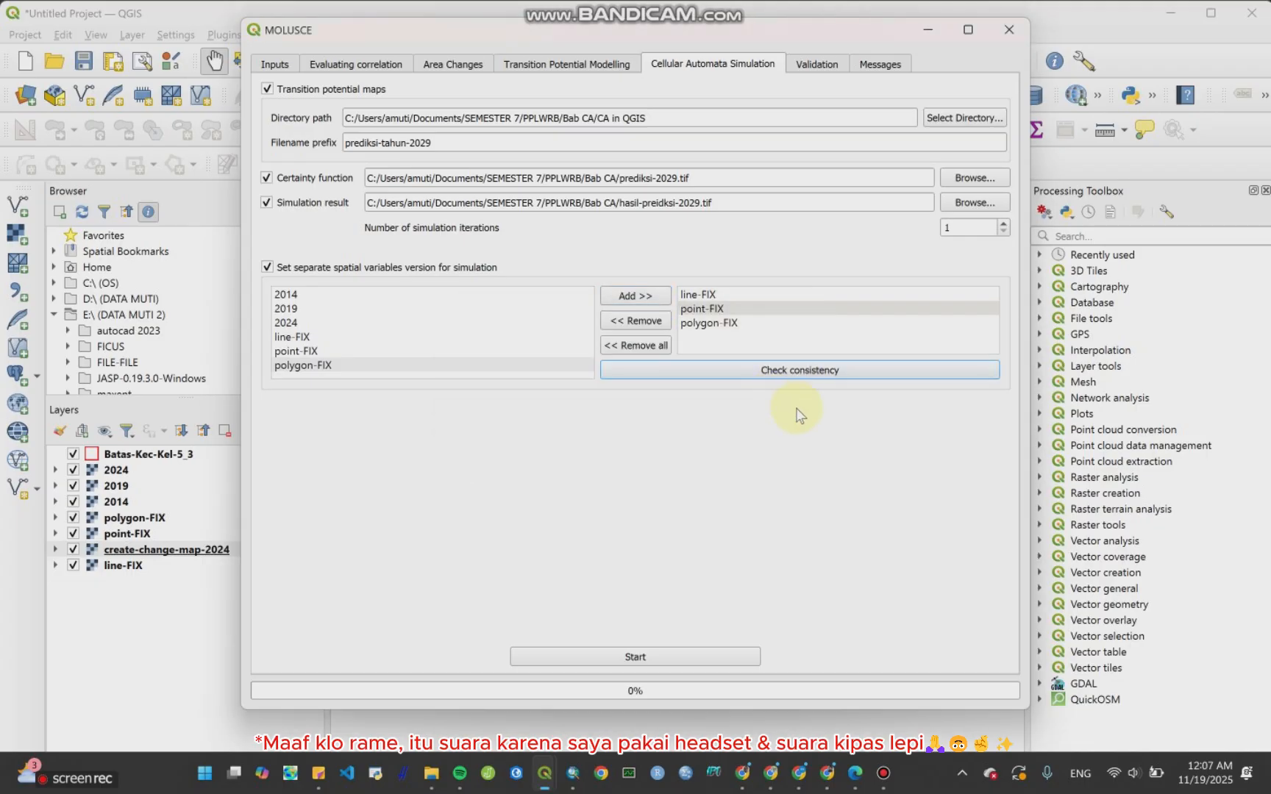
pyautogui.click(643, 657)
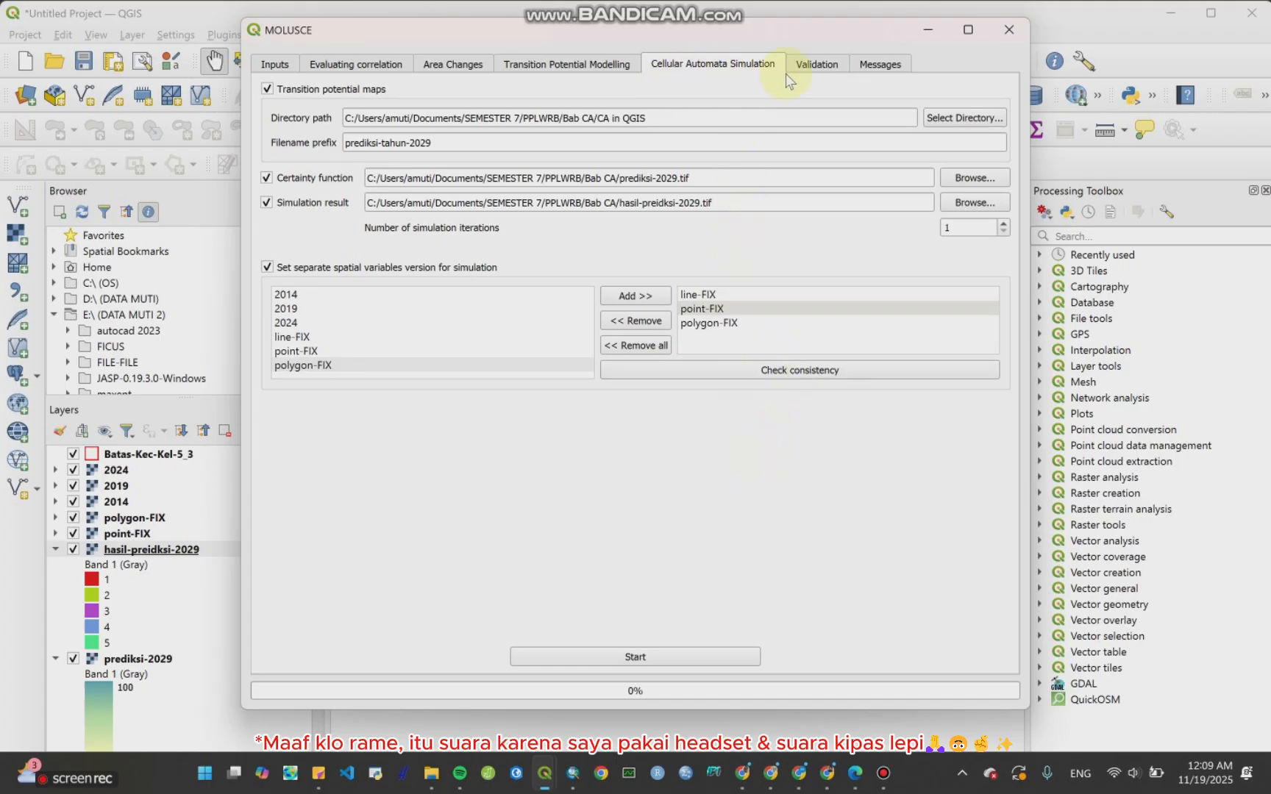
# Step: Open the Validation tab and review the validation instructions in the tutorial PDFs
pyautogui.click(812, 70)
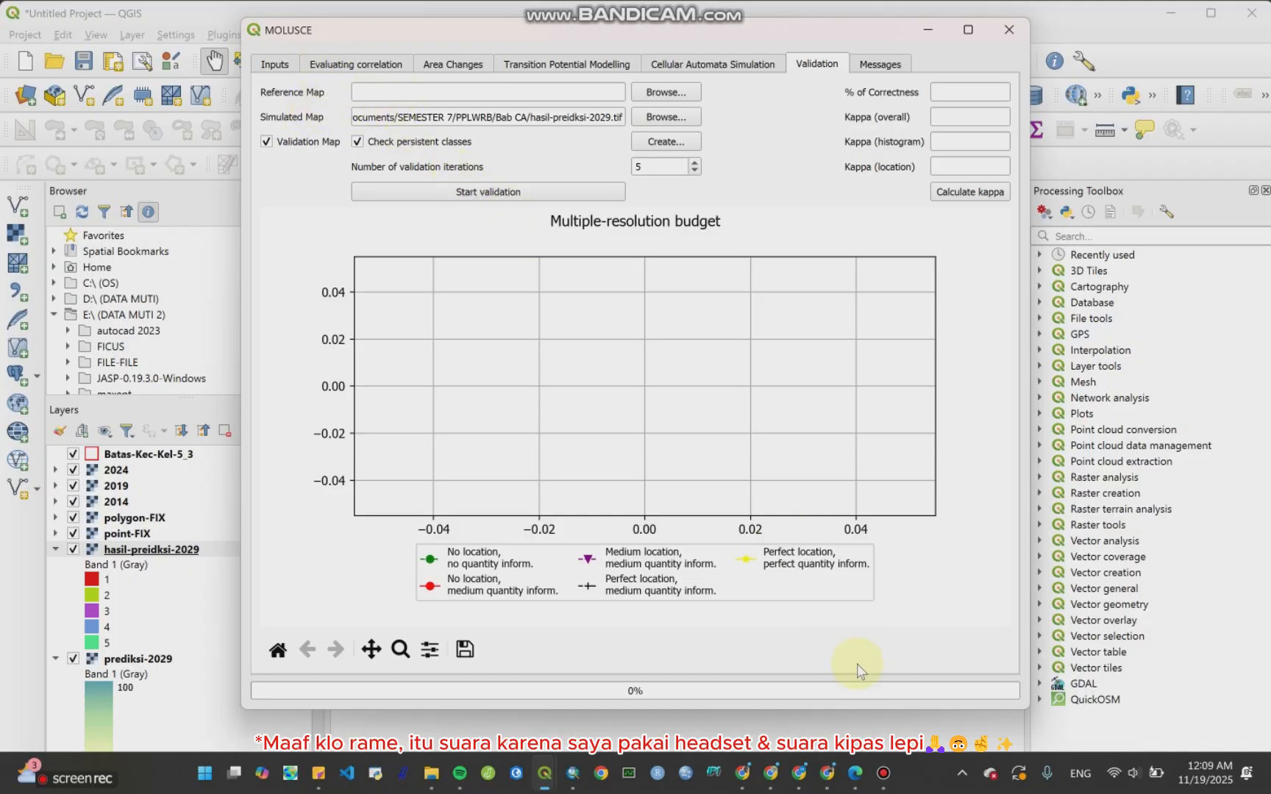
pyautogui.click(855, 776)
pyautogui.scroll(-3, 672, 496)
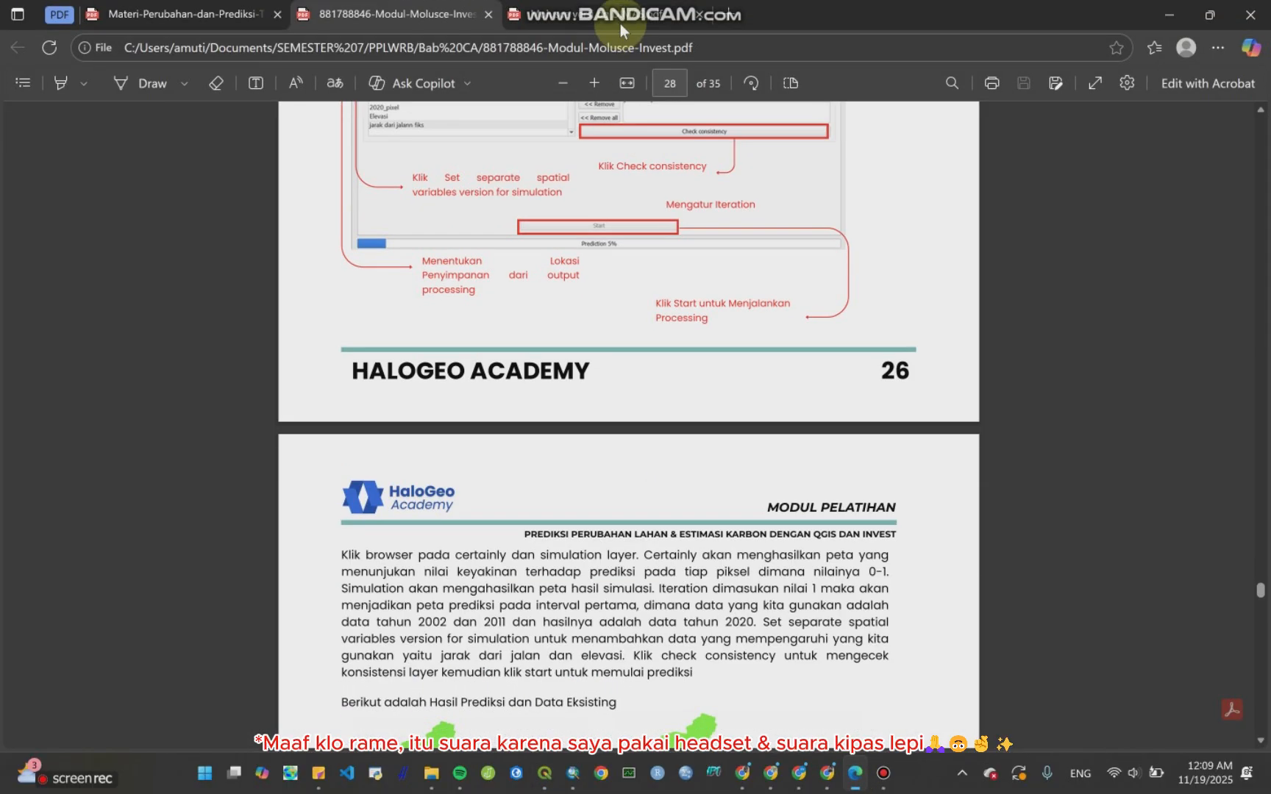
pyautogui.click(619, 18)
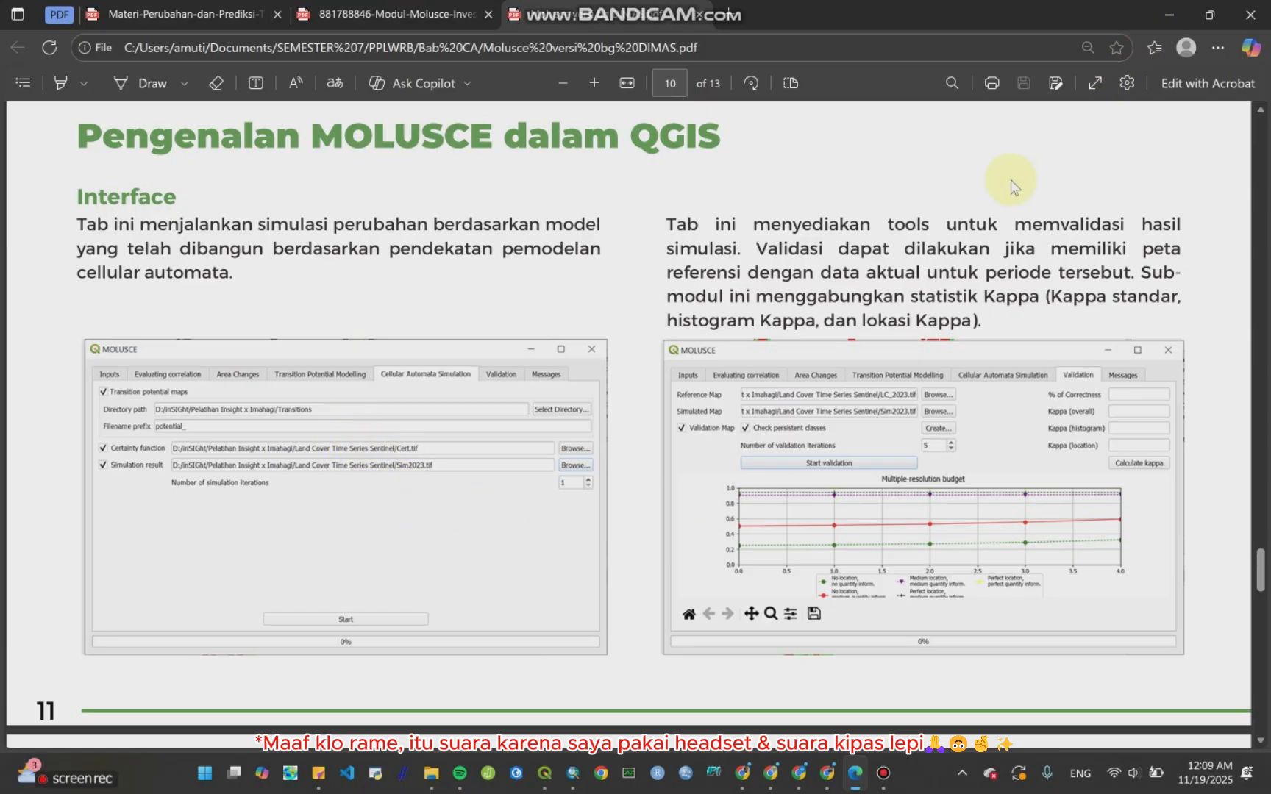
pyautogui.scroll(10, 919, 338)
pyautogui.scroll(5, 917, 353)
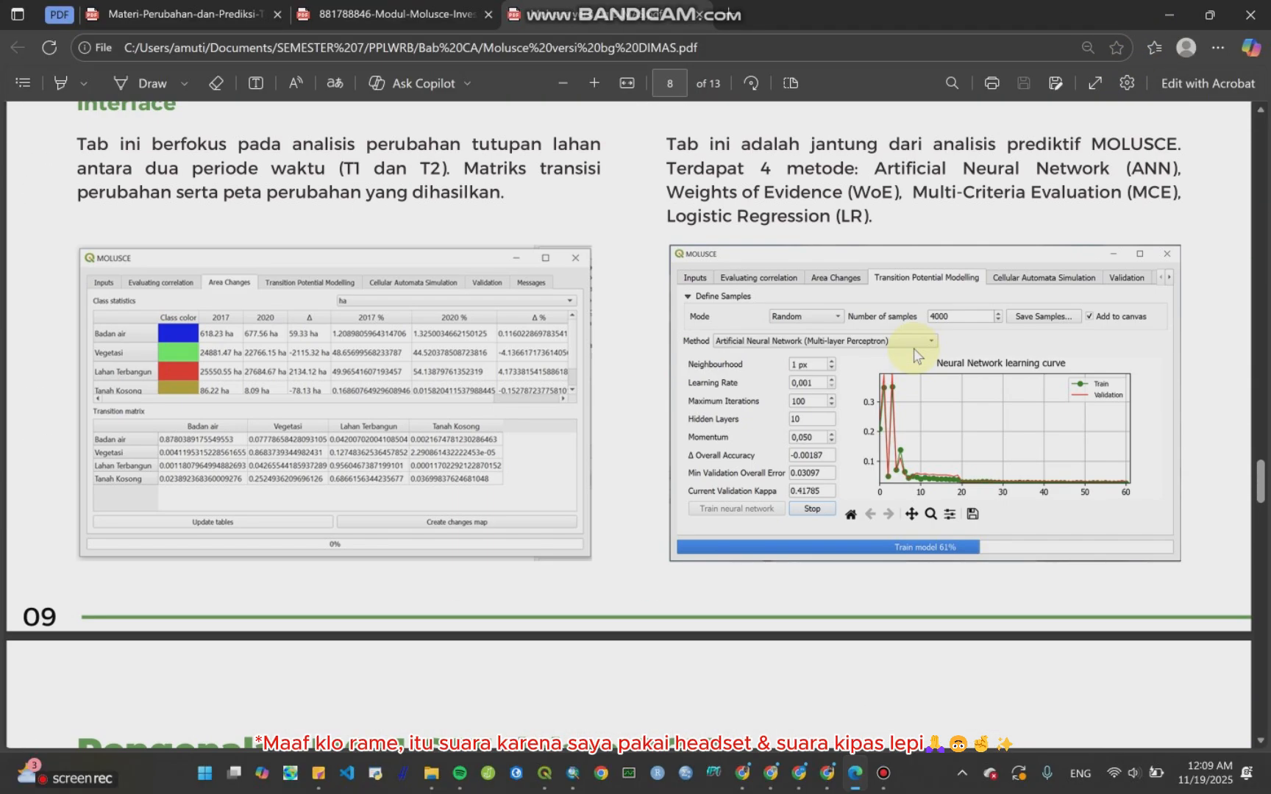
pyautogui.scroll(-15, 915, 357)
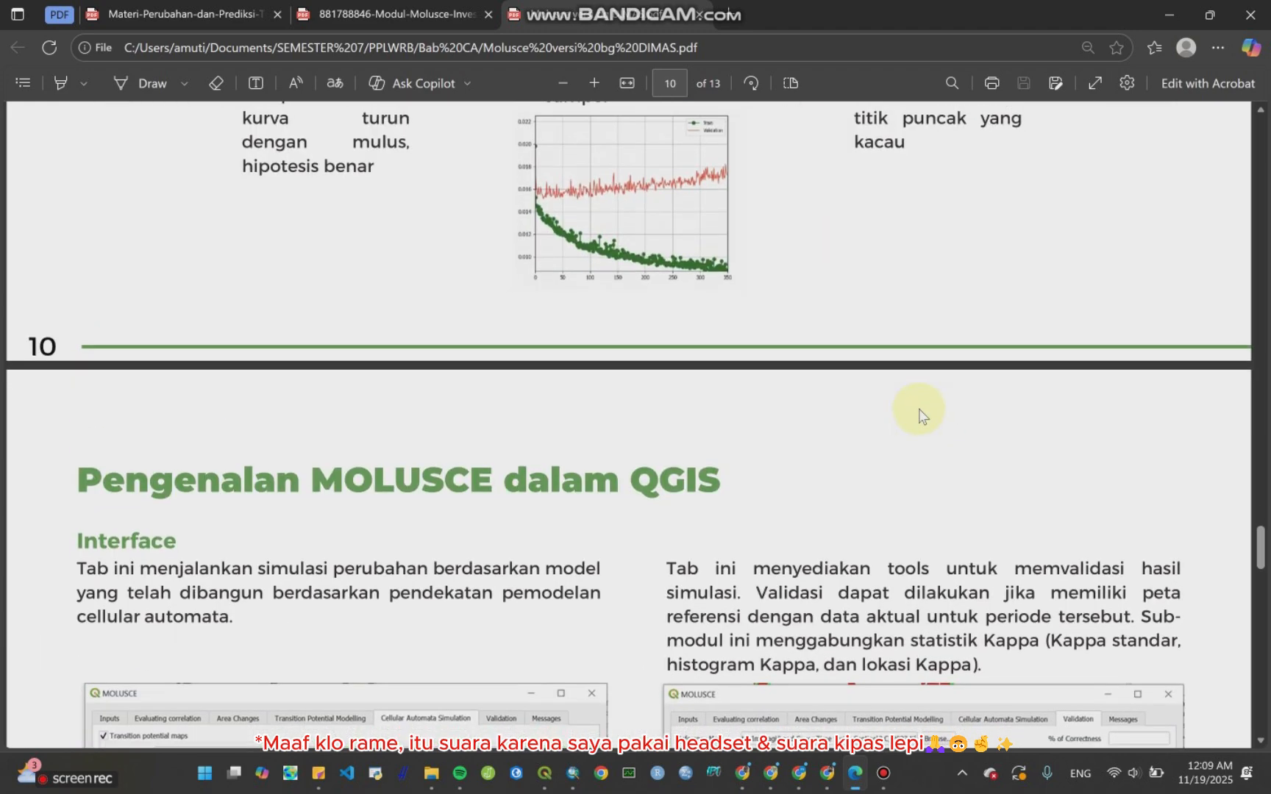
pyautogui.click(1165, 16)
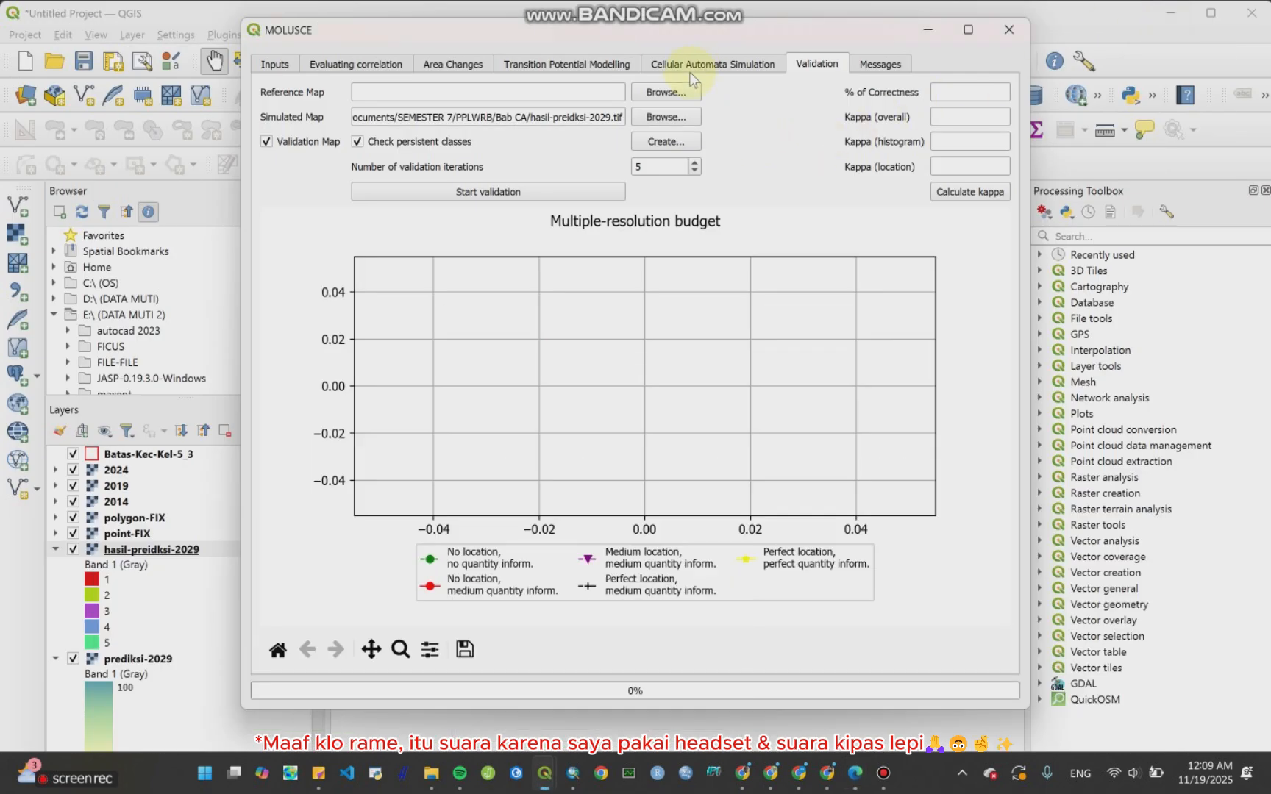
# Step: Set the validation reference map to hasil-preidksi-2029.tif from the Bab CA folder
pyautogui.click(662, 92)
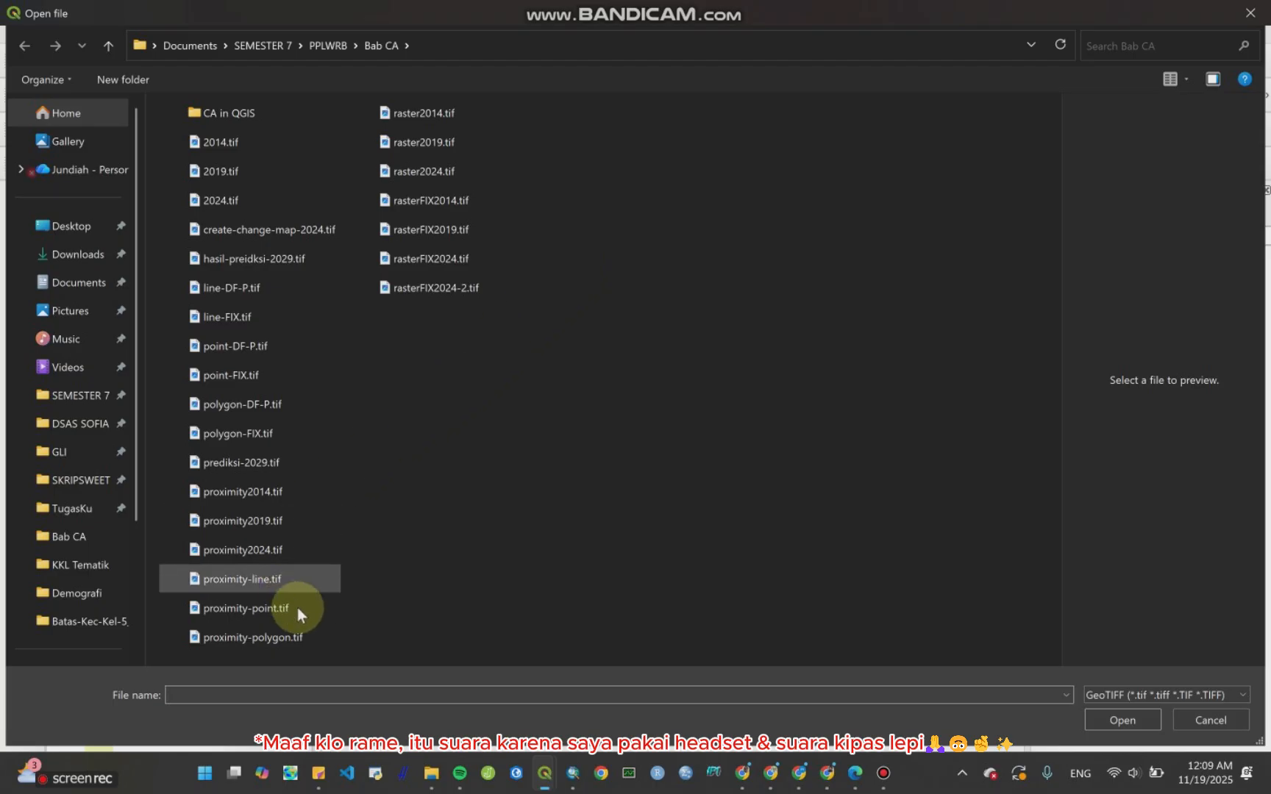
pyautogui.click(278, 257)
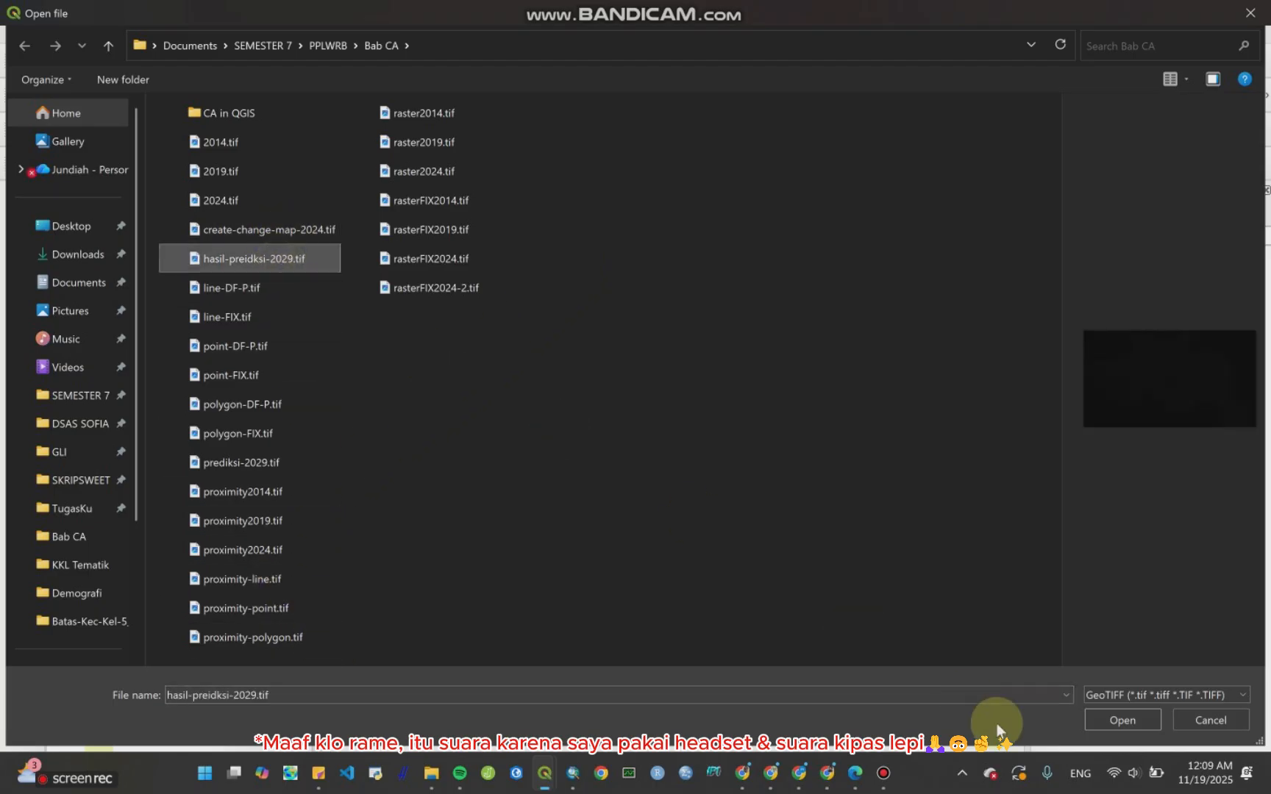
pyautogui.click(1113, 717)
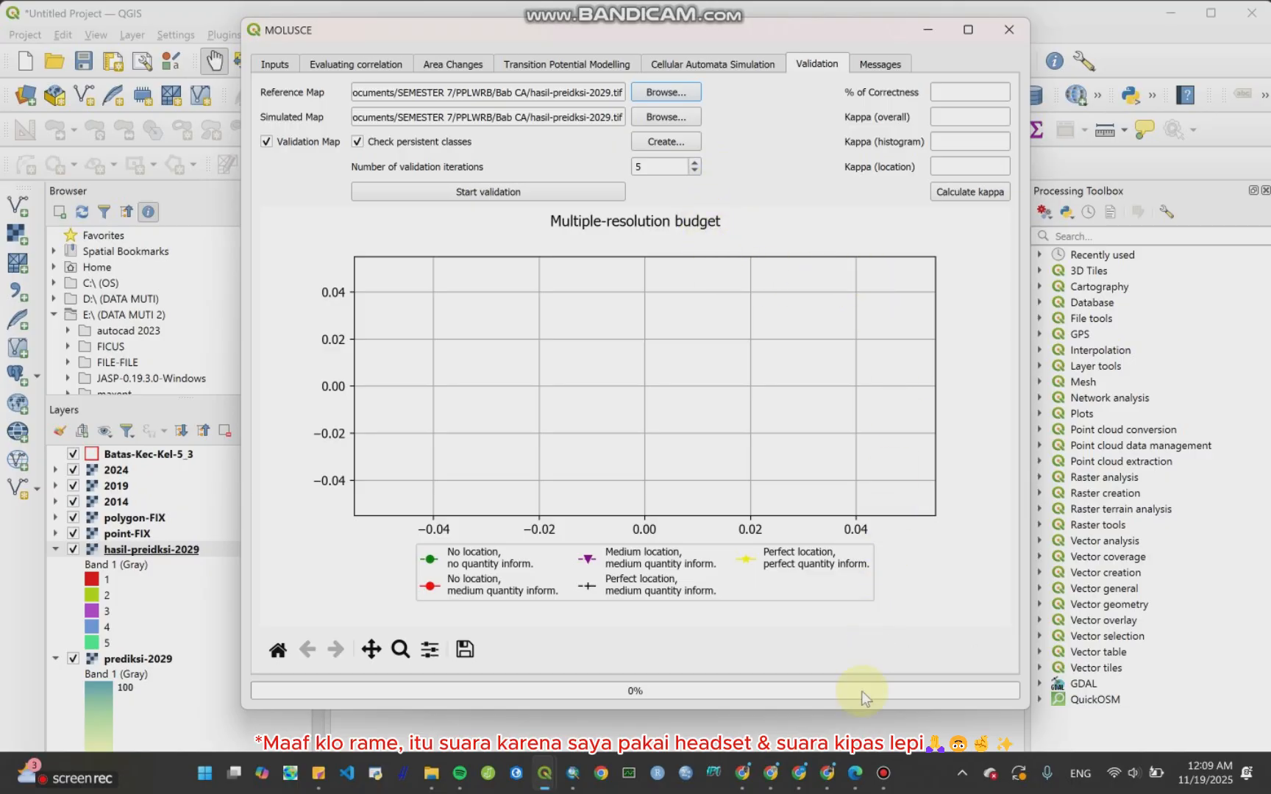
pyautogui.hotkey('alt', 'Tab')
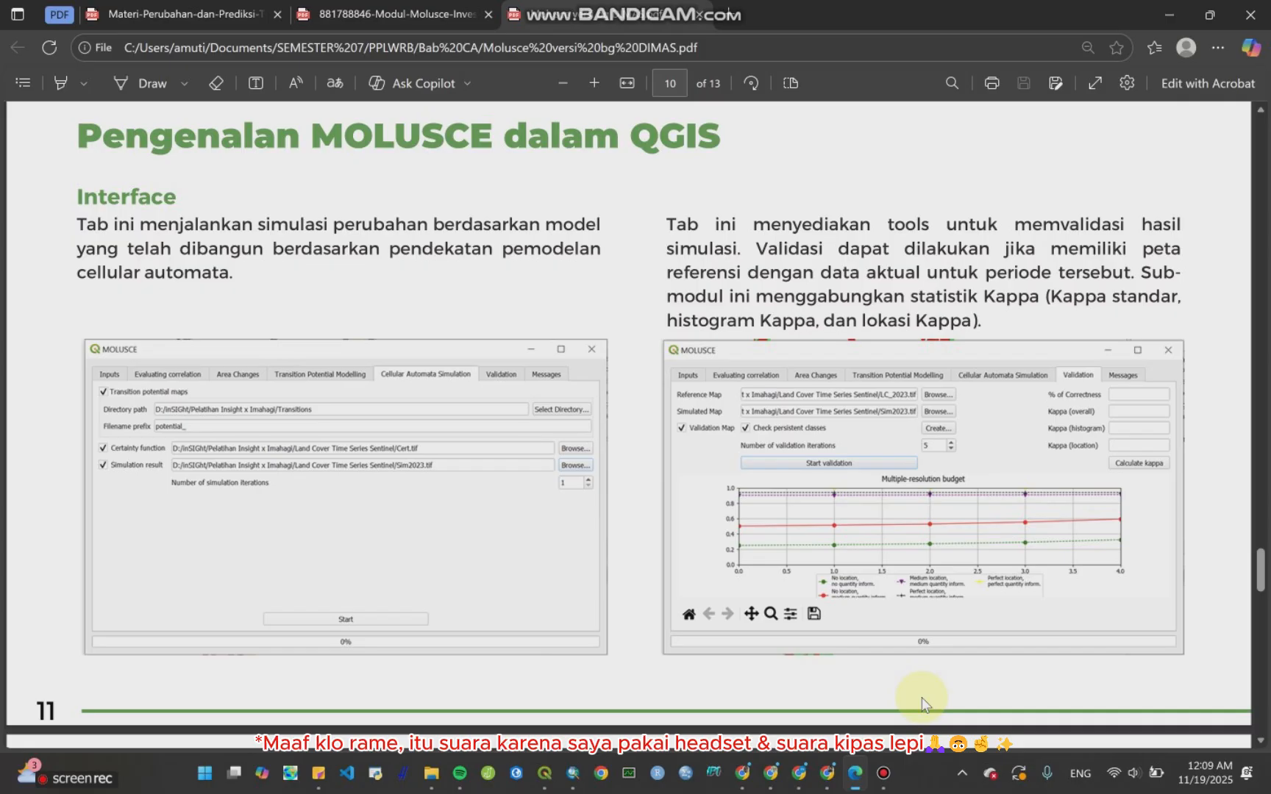
pyautogui.click(1158, 12)
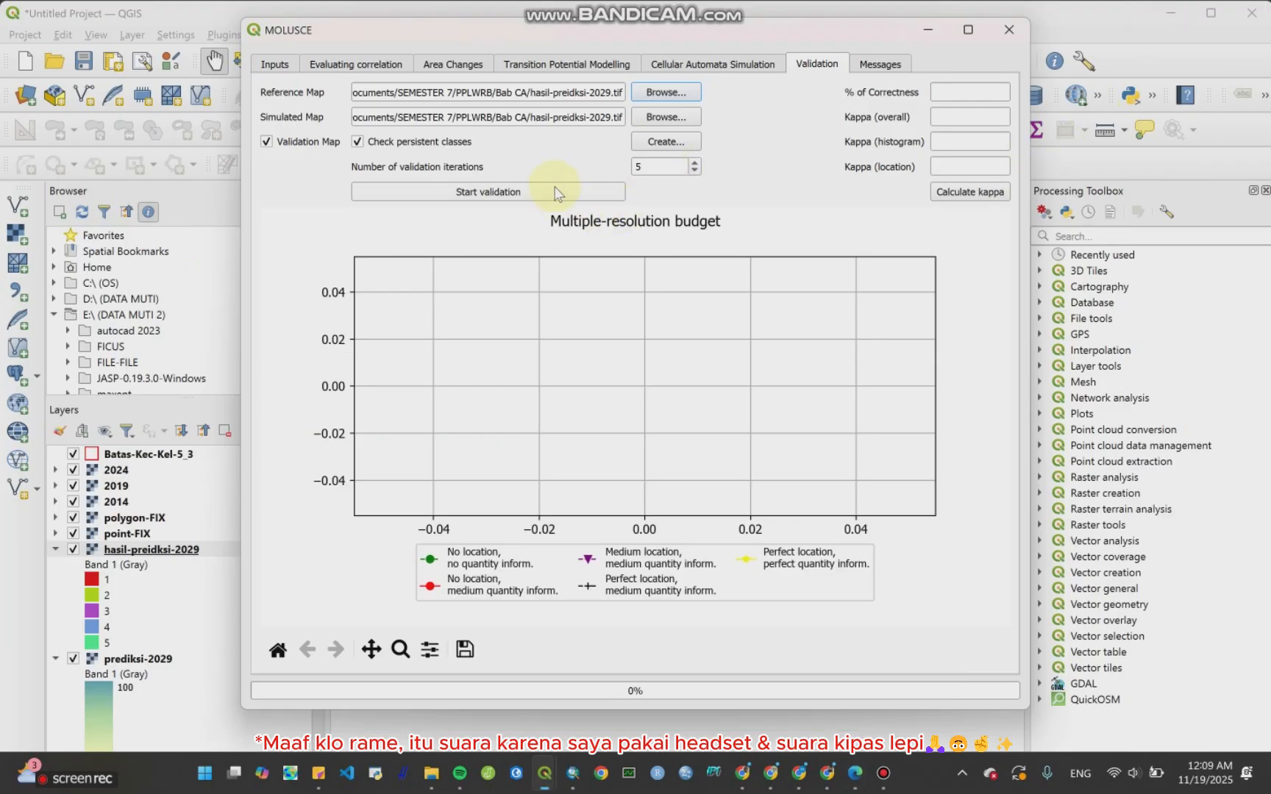
# Step: Run the validation with 5 iterations and calculate the kappa statistics
pyautogui.click(545, 197)
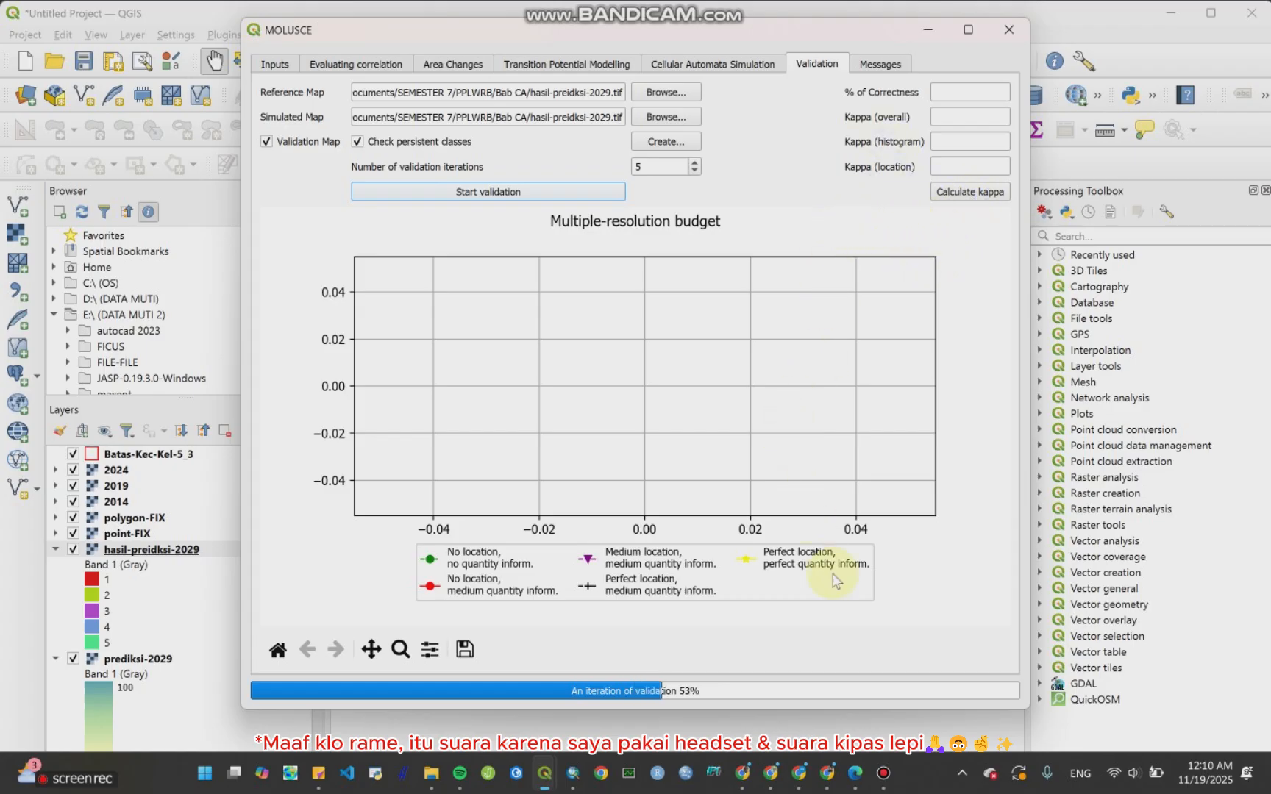
pyautogui.click(854, 772)
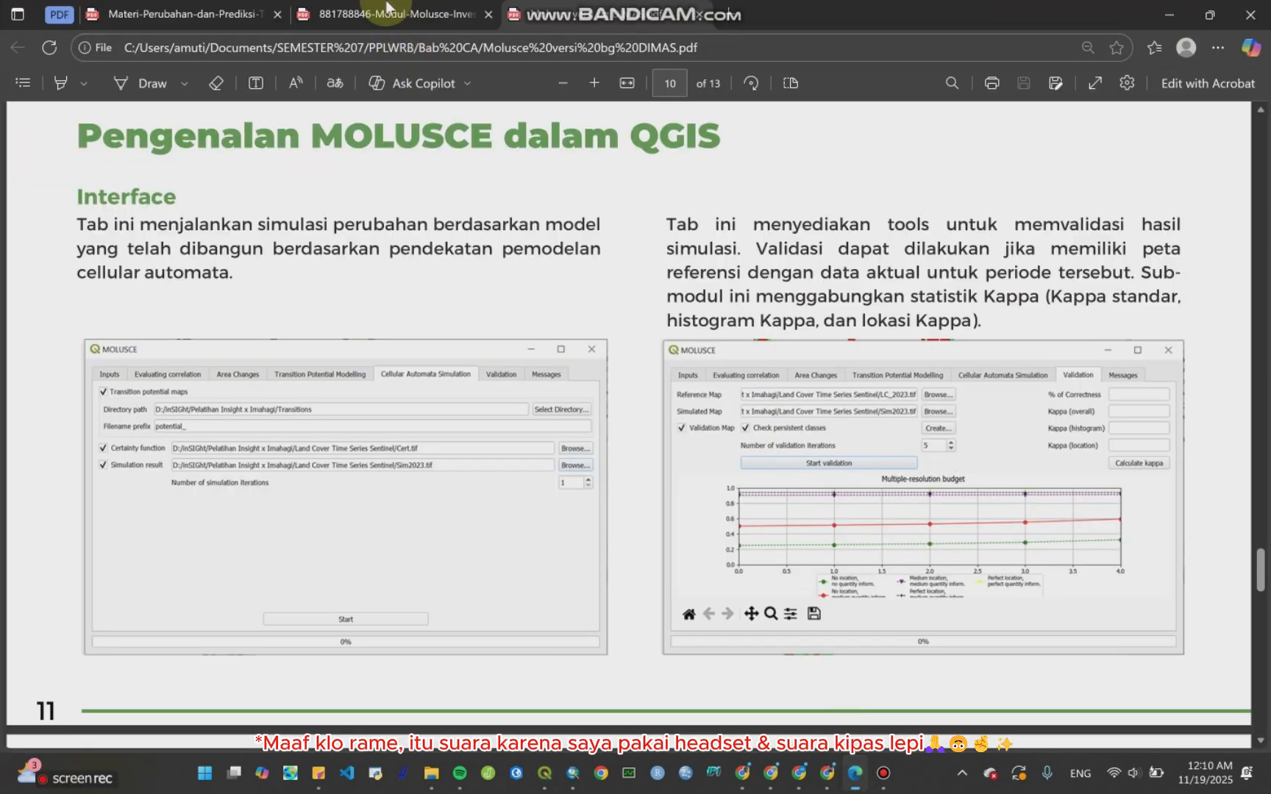
pyautogui.click(386, 14)
pyautogui.scroll(-15, 550, 366)
pyautogui.scroll(4, 562, 371)
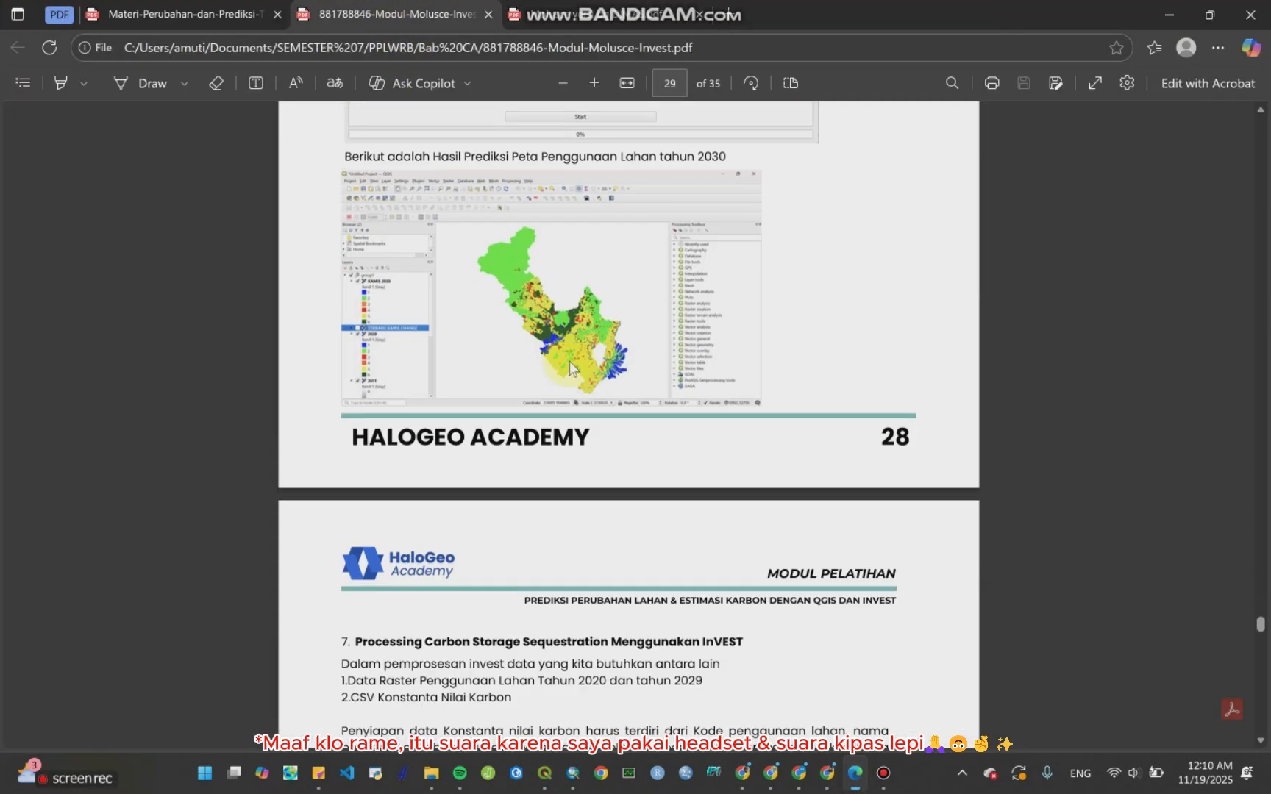
pyautogui.scroll(-3, 569, 361)
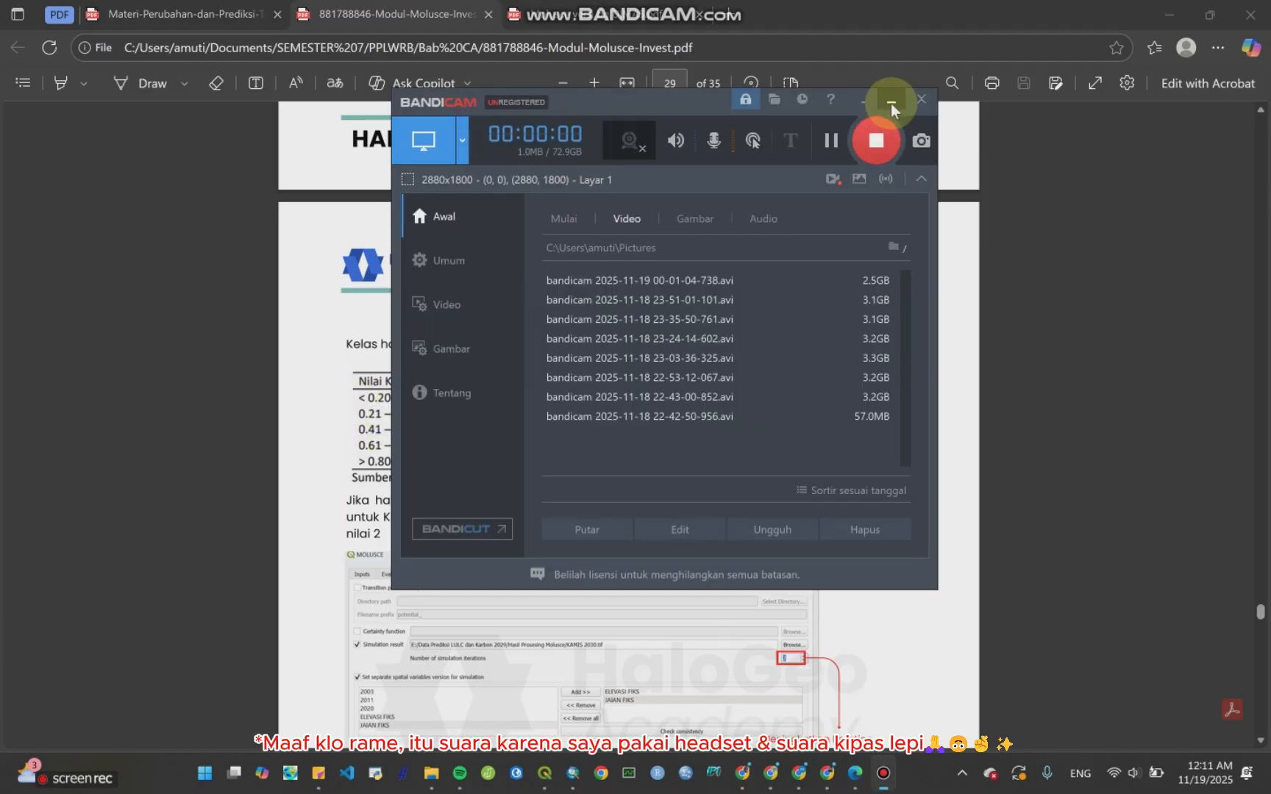
pyautogui.click(891, 98)
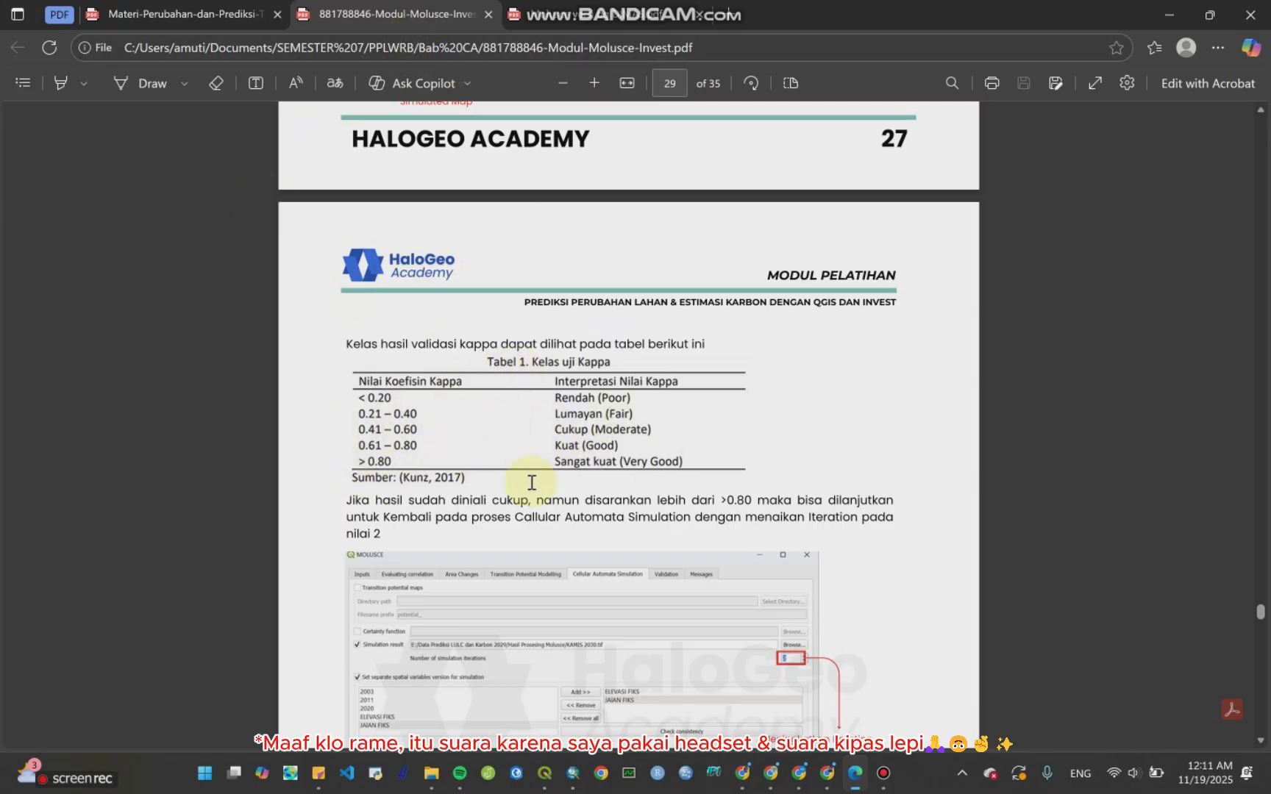
pyautogui.click(1172, 26)
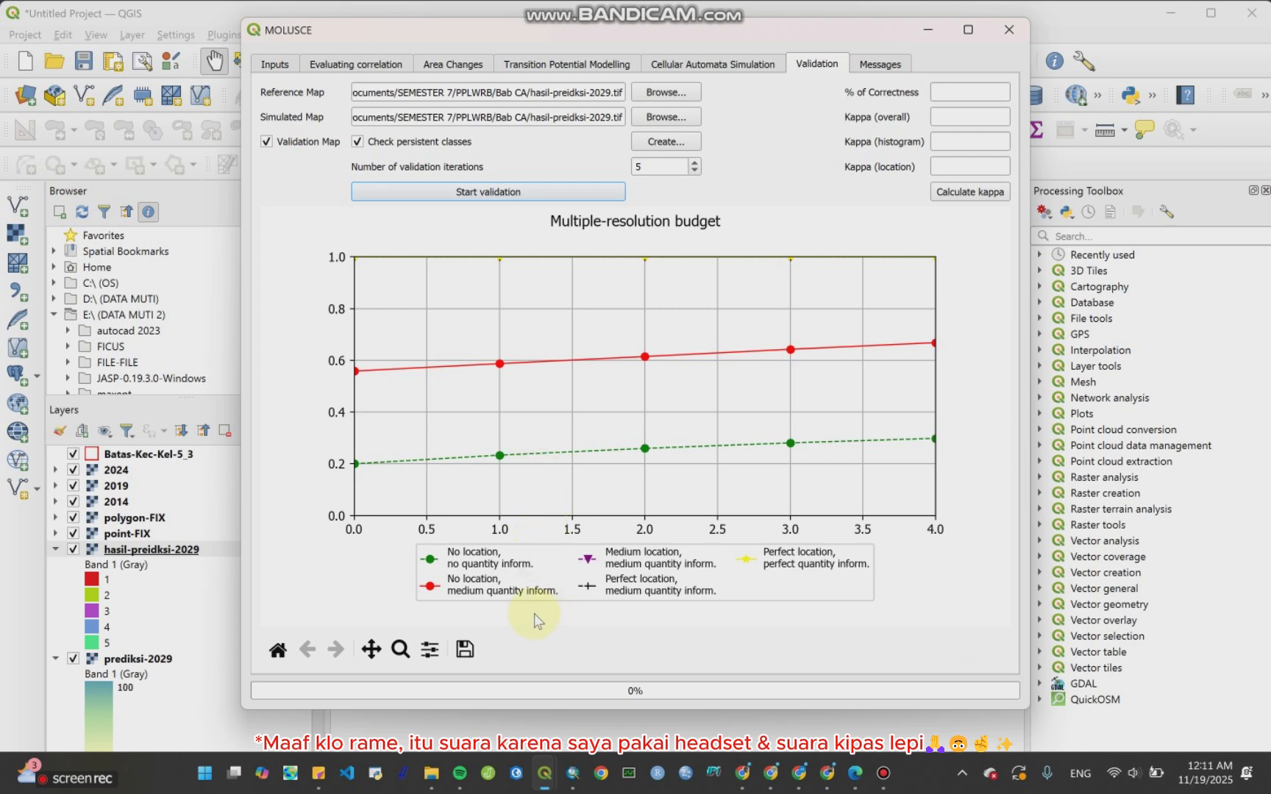
pyautogui.click(953, 196)
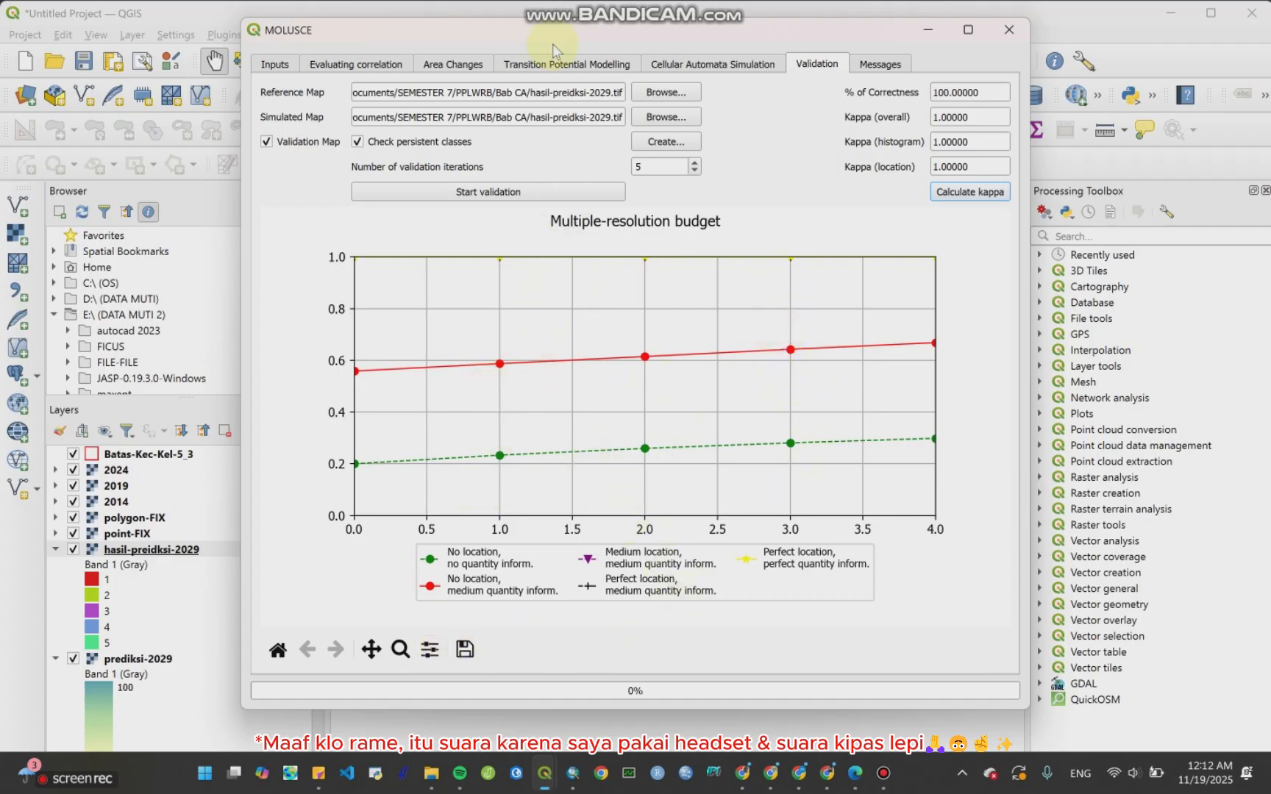
# Step: Save the validation multiple-resolution budget graph as image-validasi-prediksi-2029.png in the CA in QGIS folder
pyautogui.click(464, 650)
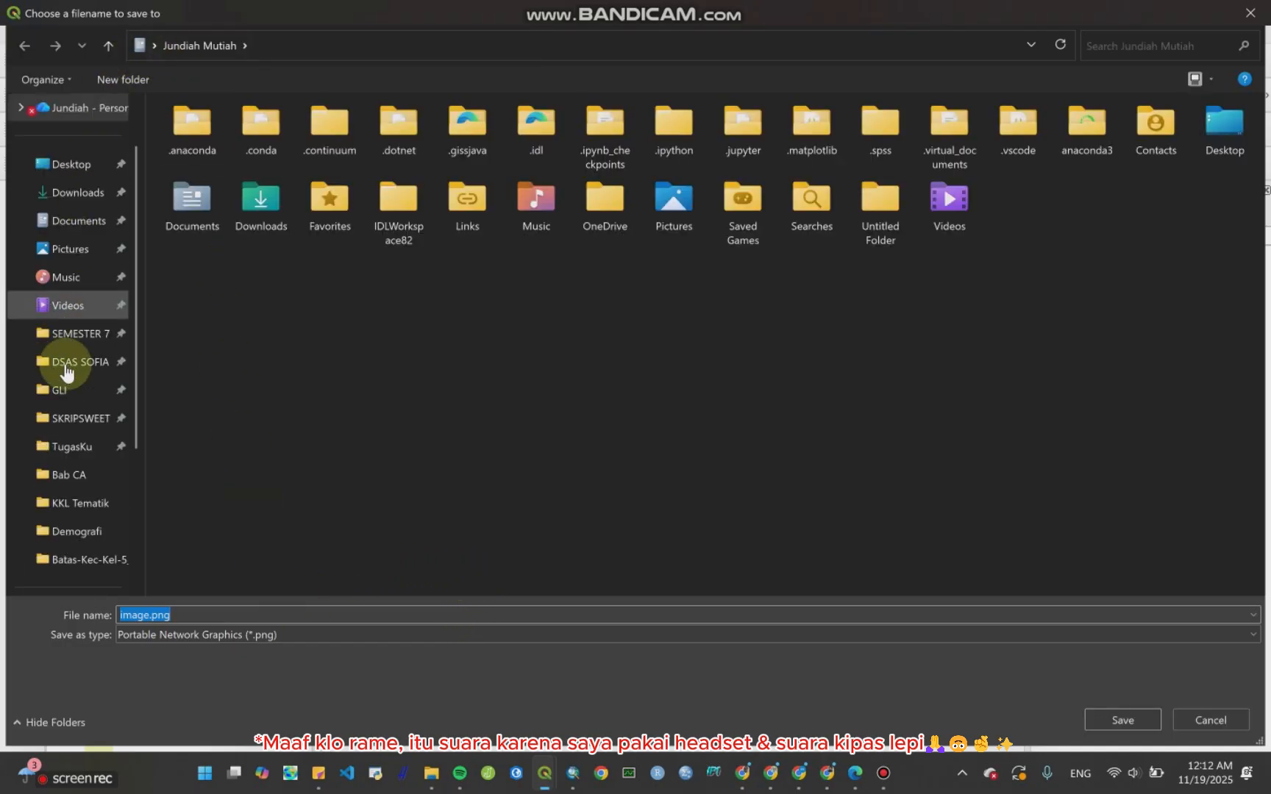
pyautogui.click(79, 477)
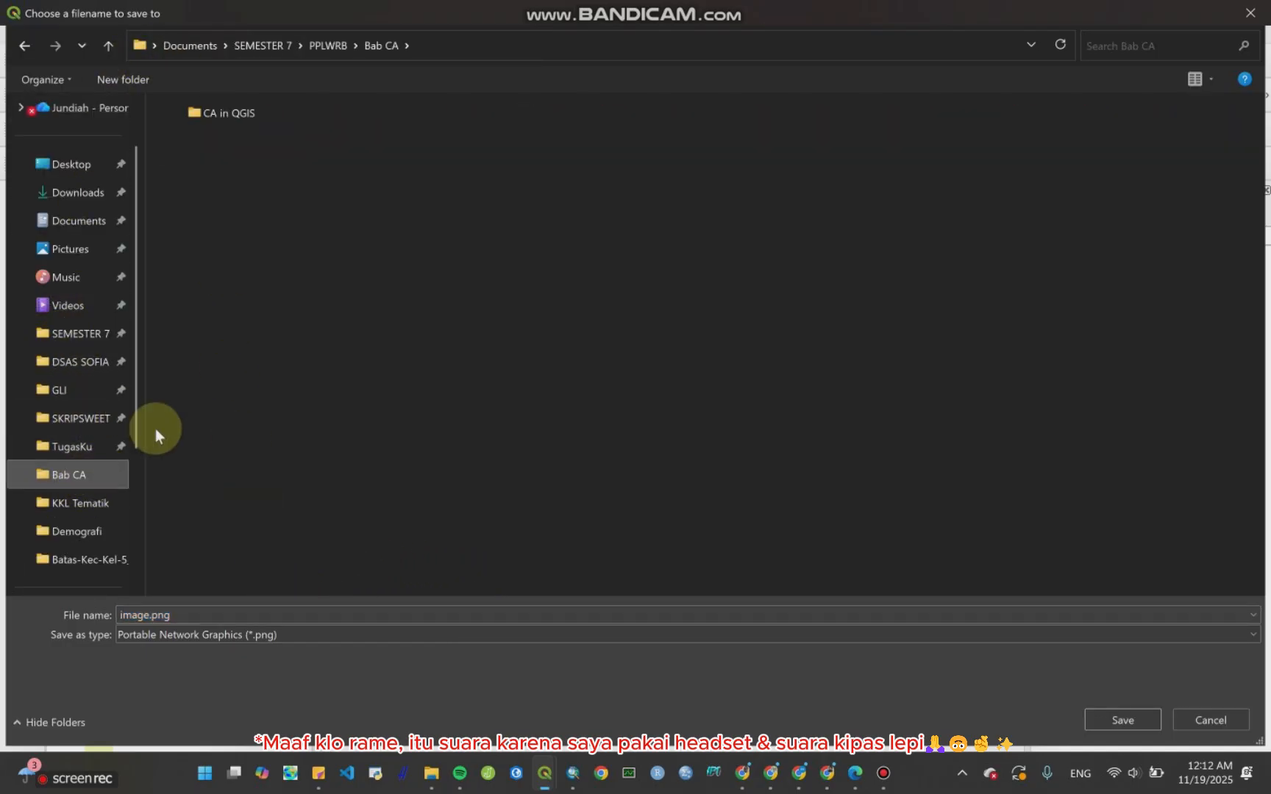
pyautogui.click(214, 113)
pyautogui.doubleClick(213, 113)
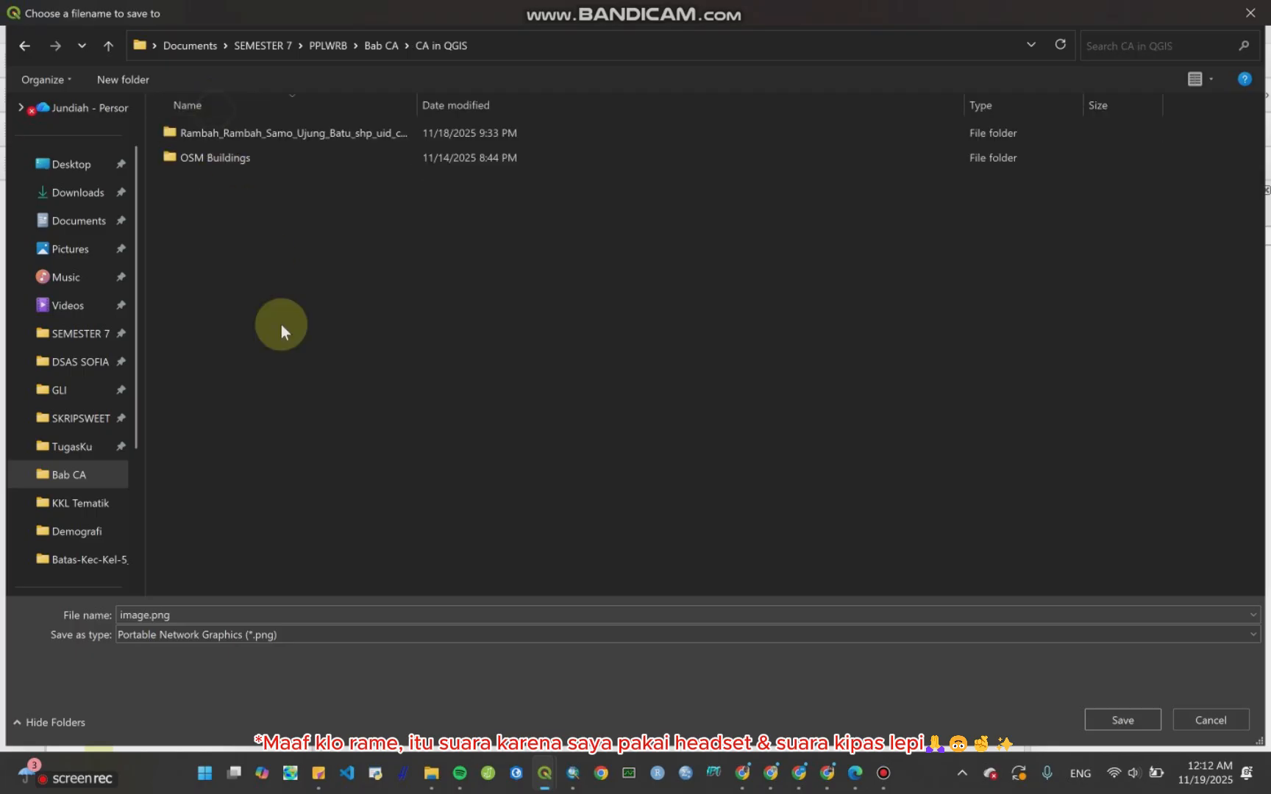
pyautogui.click(147, 615)
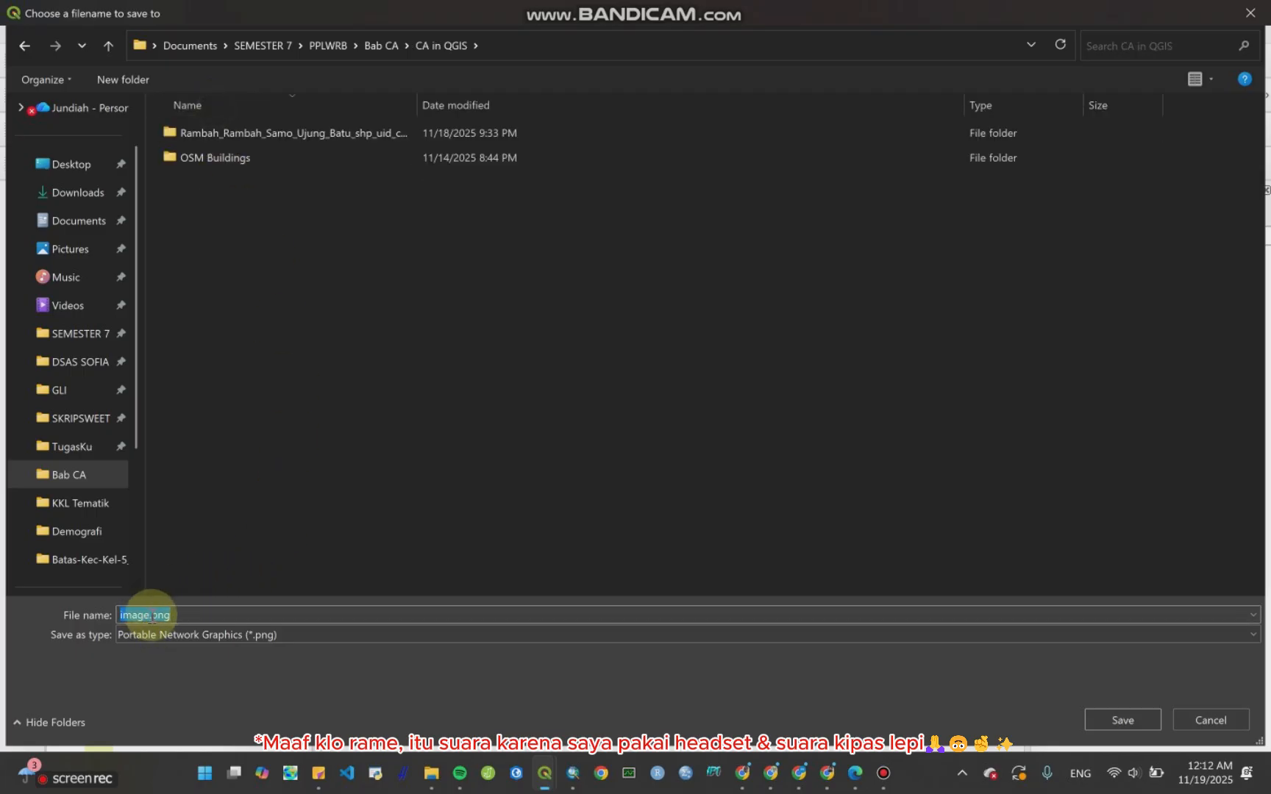
pyautogui.click(145, 616)
pyautogui.write('-')
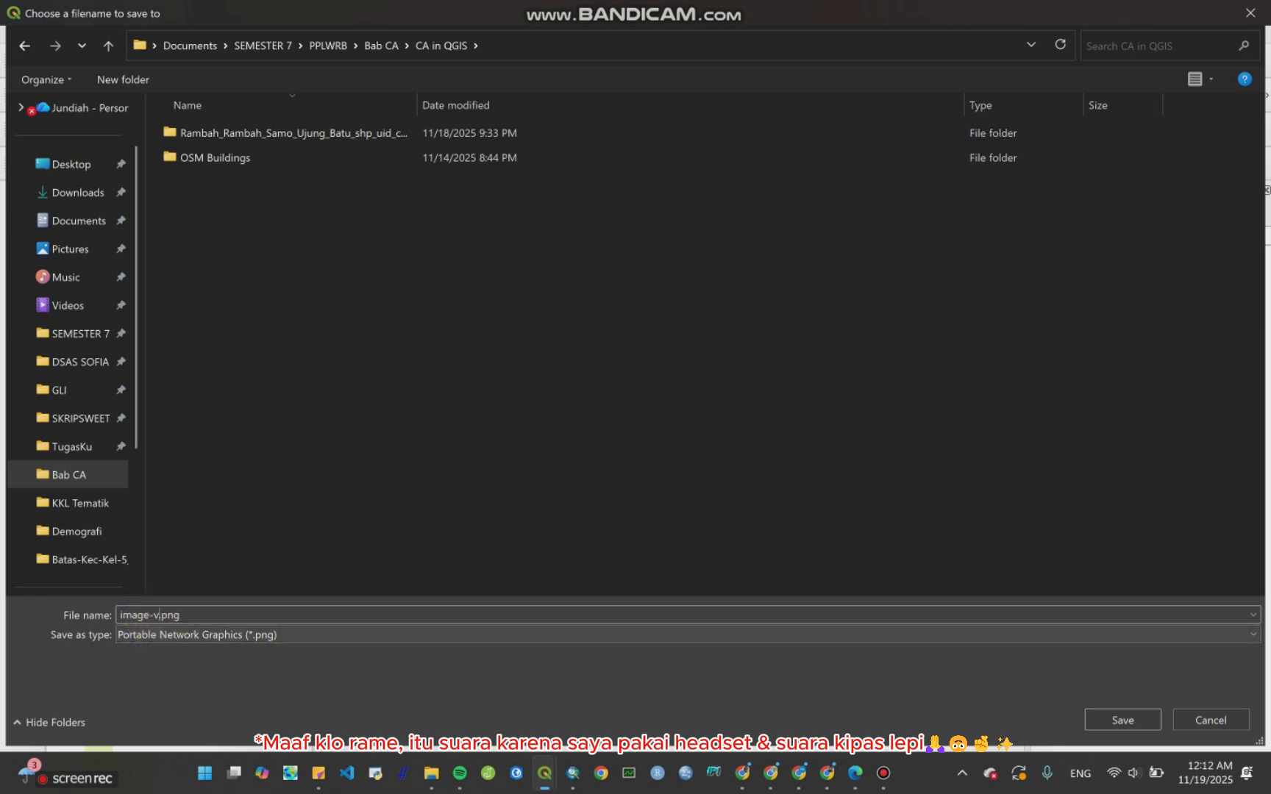
pyautogui.write('validasi')
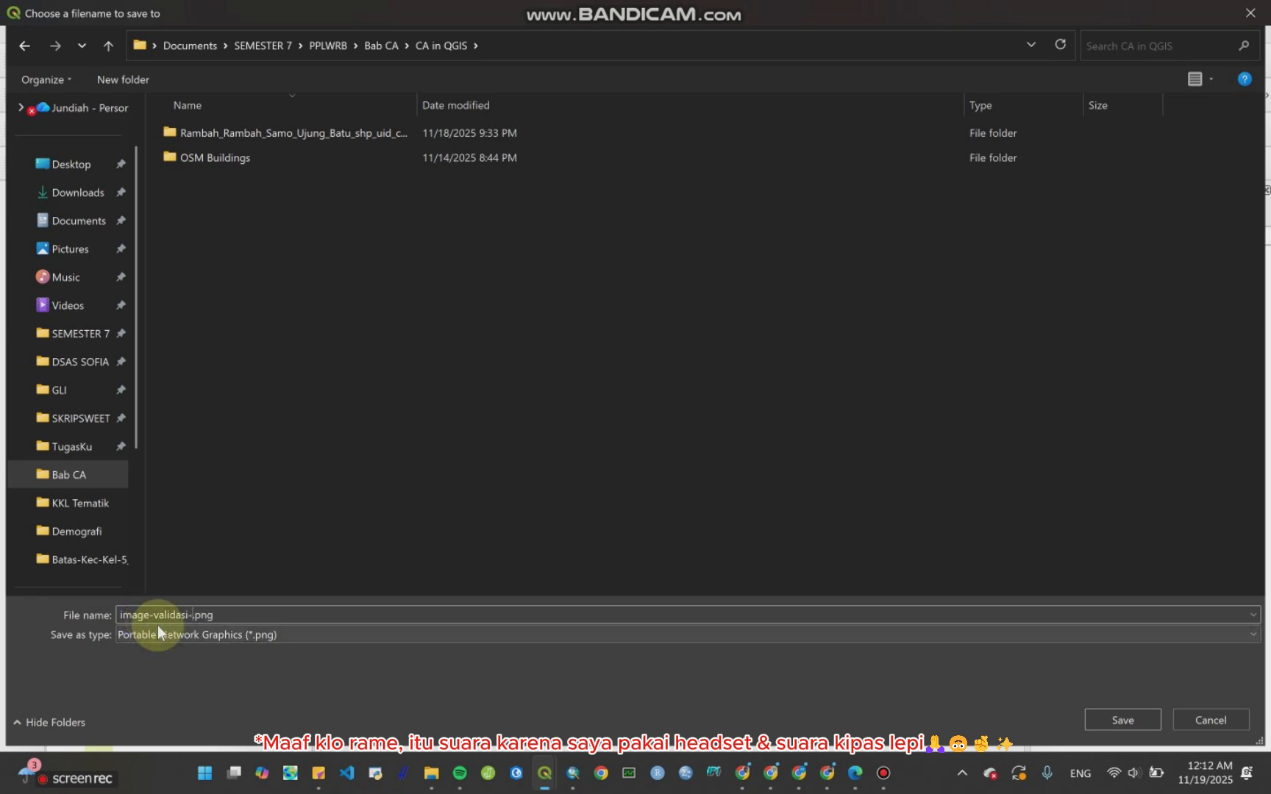
pyautogui.write('-predik')
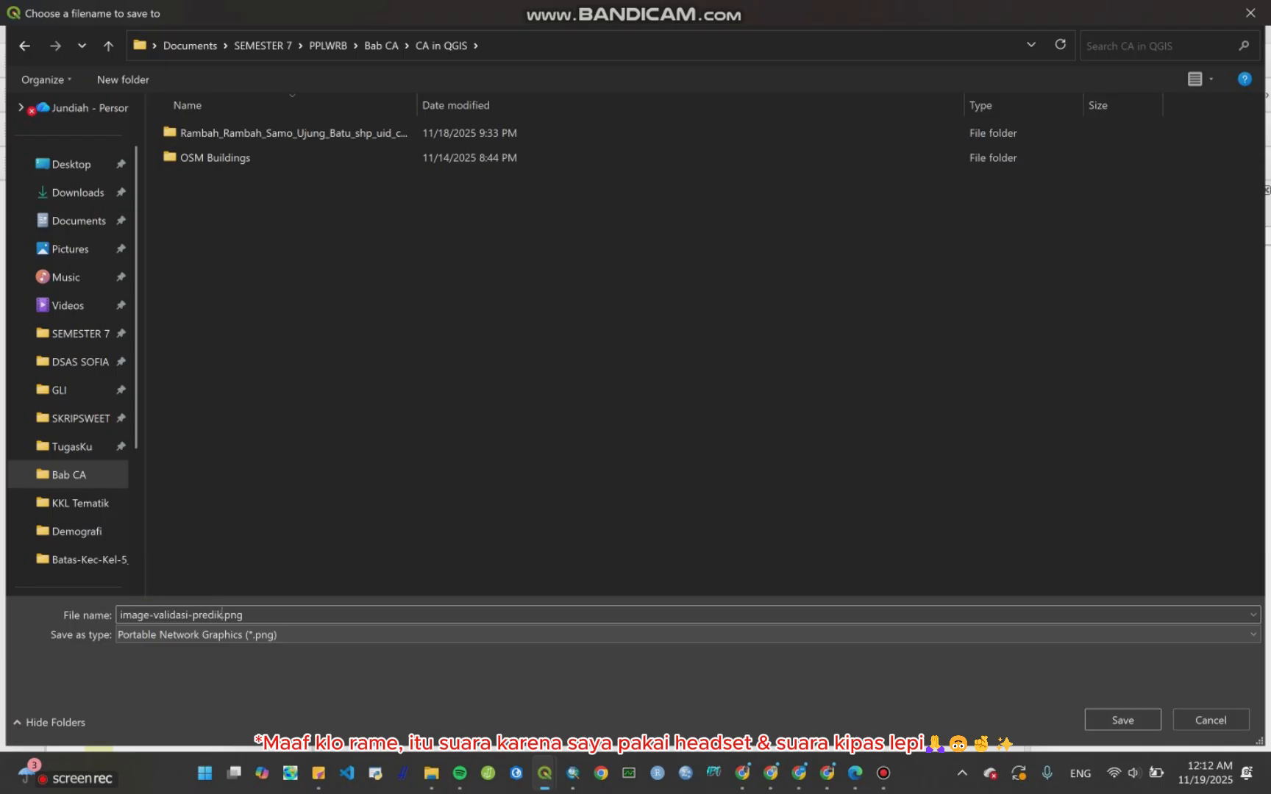
pyautogui.write('si-2029')
pyautogui.press('Return')
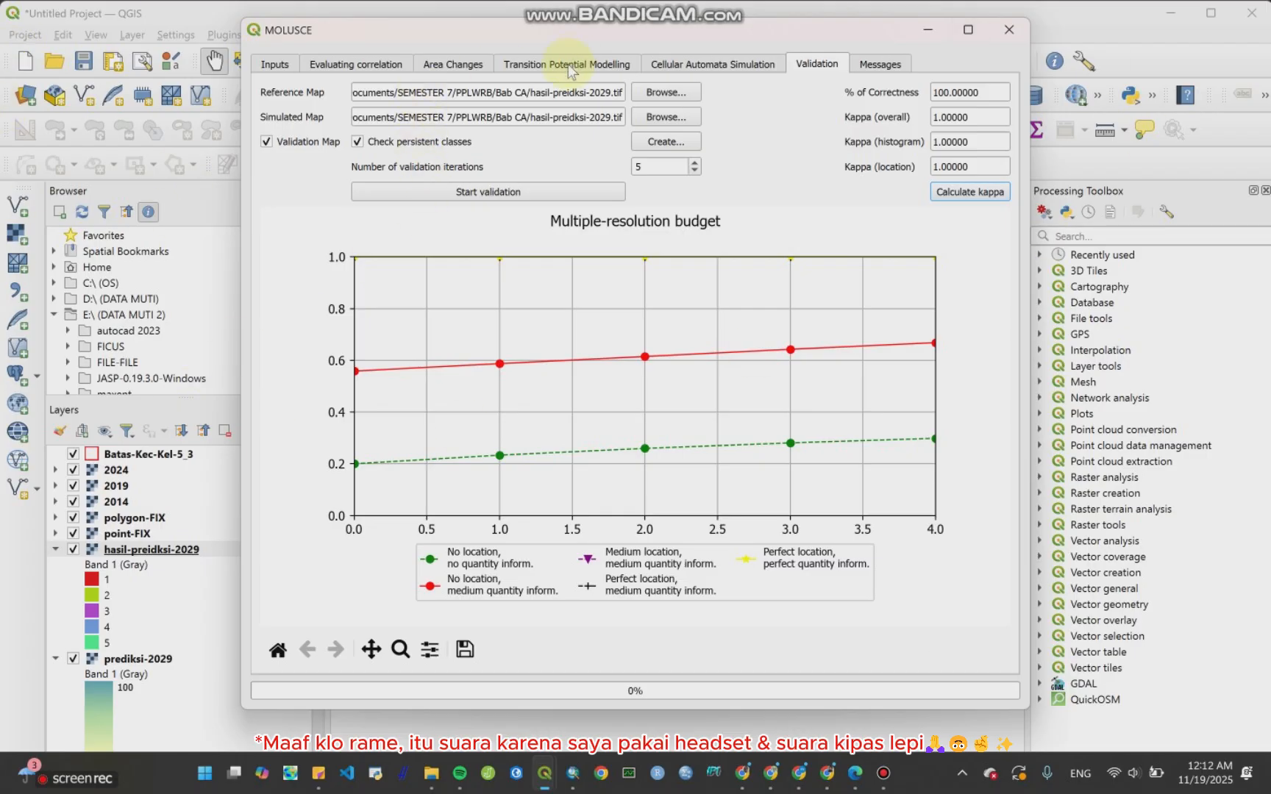
# Step: Save the neural network learning curve graph from Transition Potential Modelling as a PNG image in the same folder
pyautogui.click(677, 65)
pyautogui.click(607, 65)
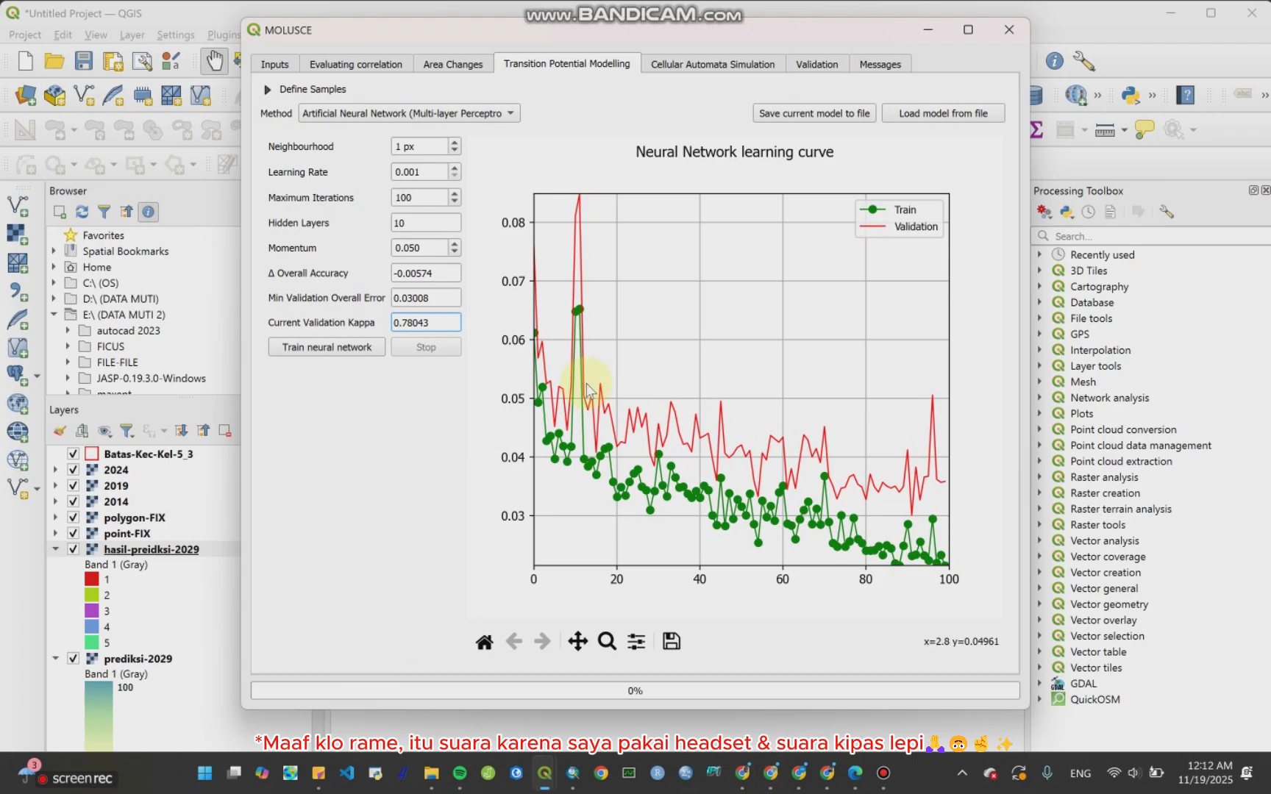
pyautogui.click(677, 650)
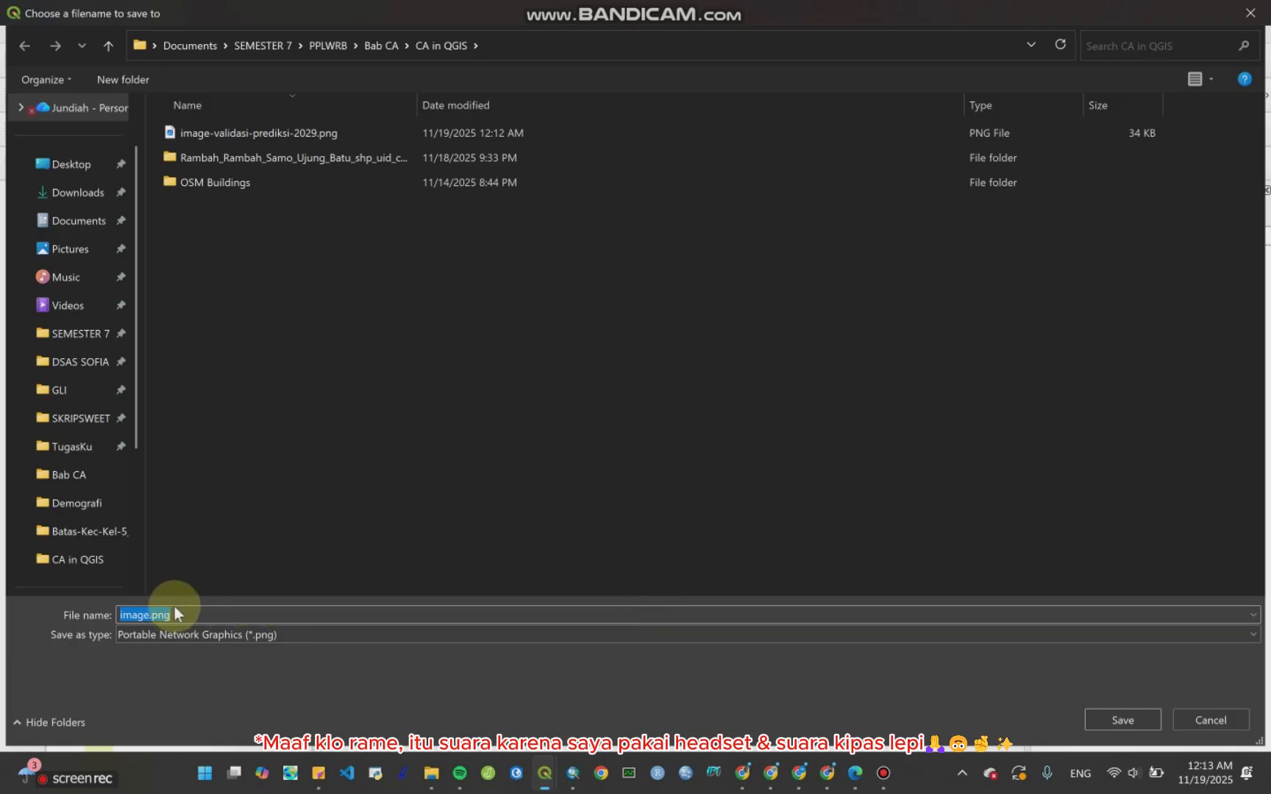
pyautogui.click(1250, 12)
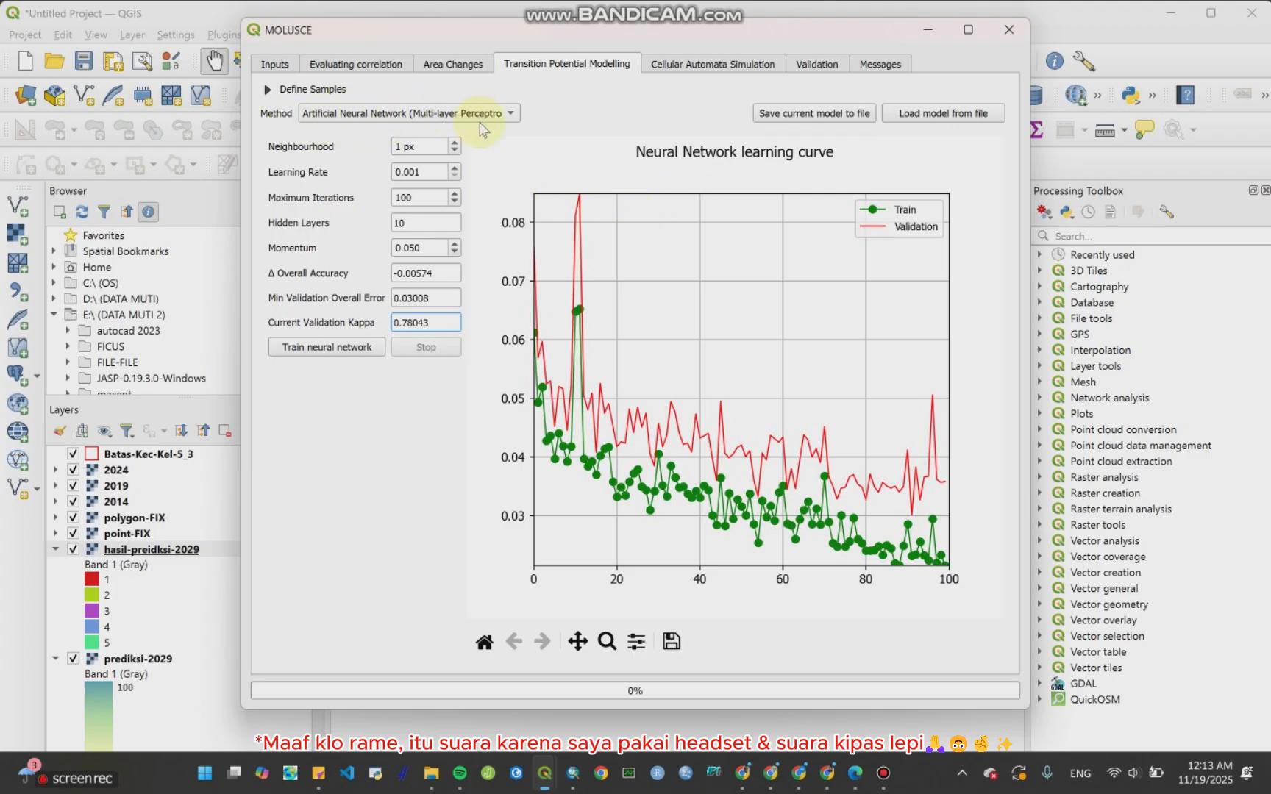
pyautogui.click(672, 641)
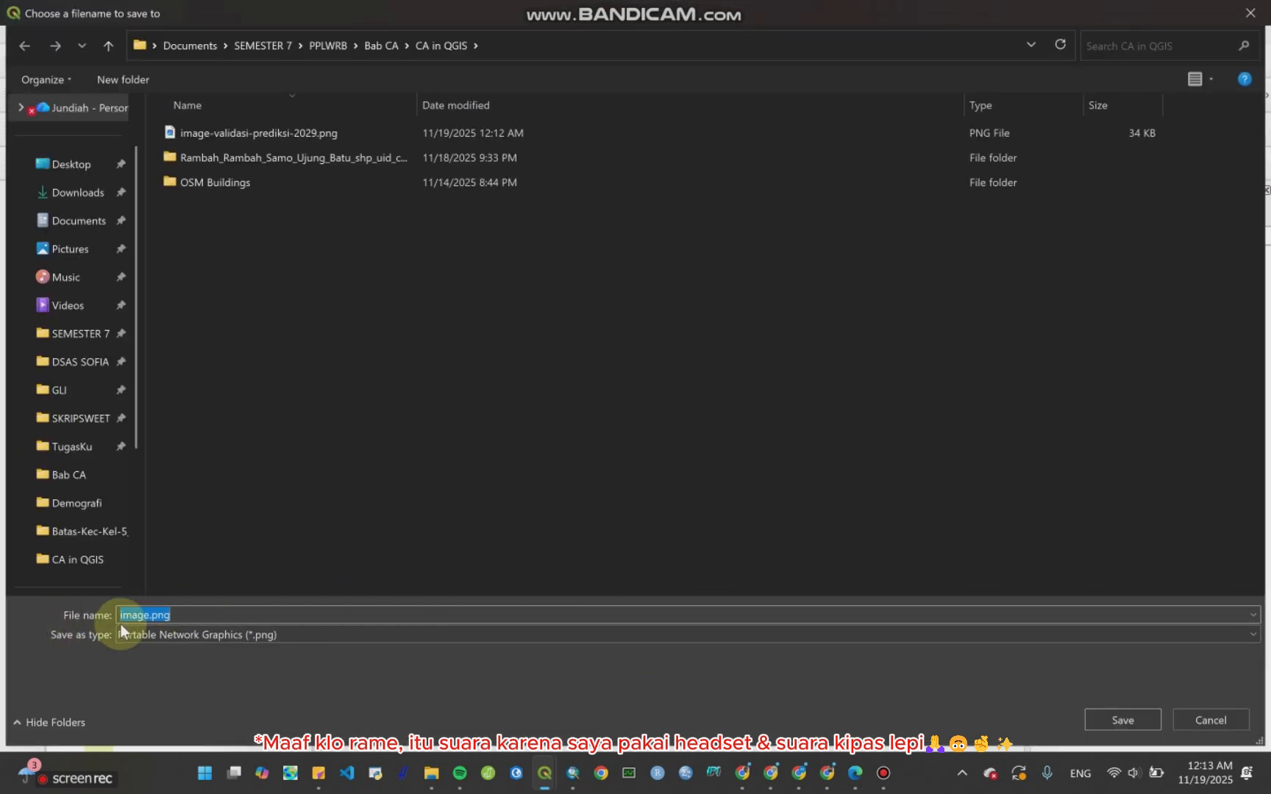
pyautogui.click(149, 615)
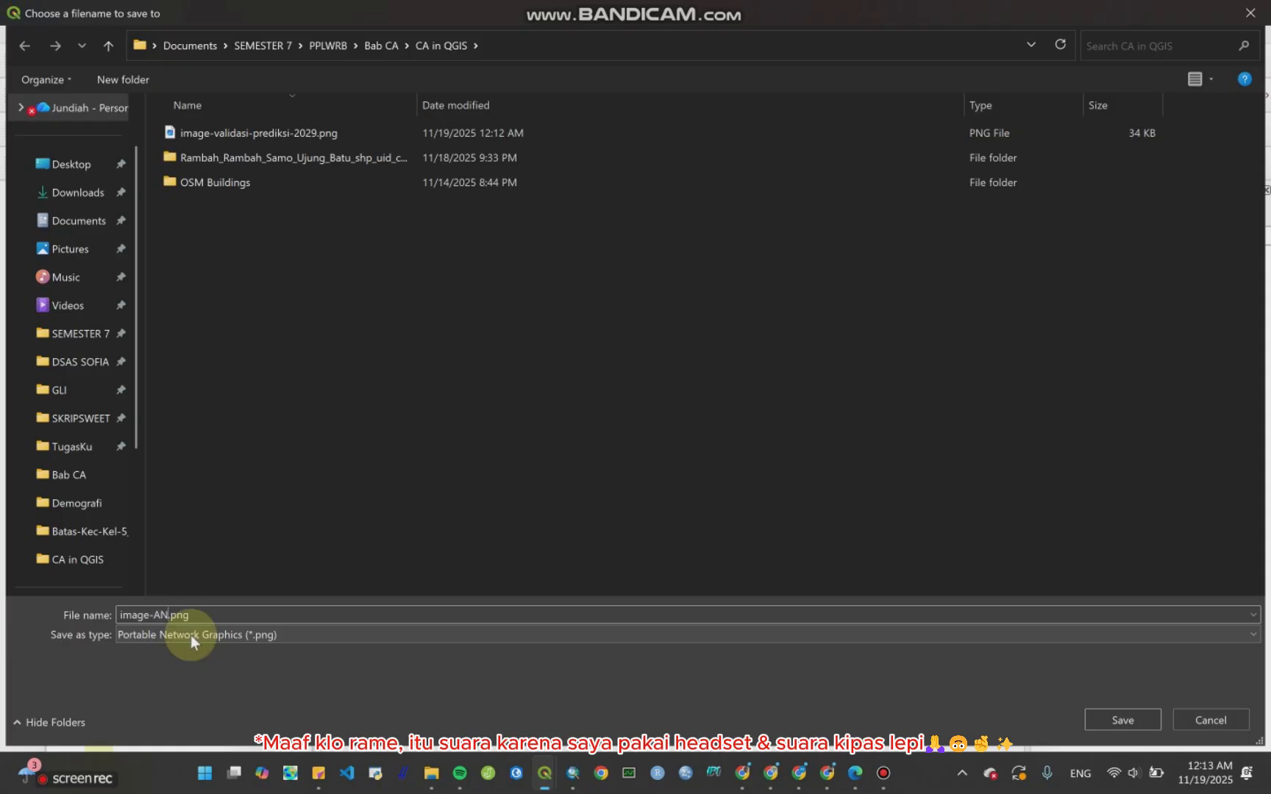
pyautogui.write('-method')
pyautogui.press('Return')
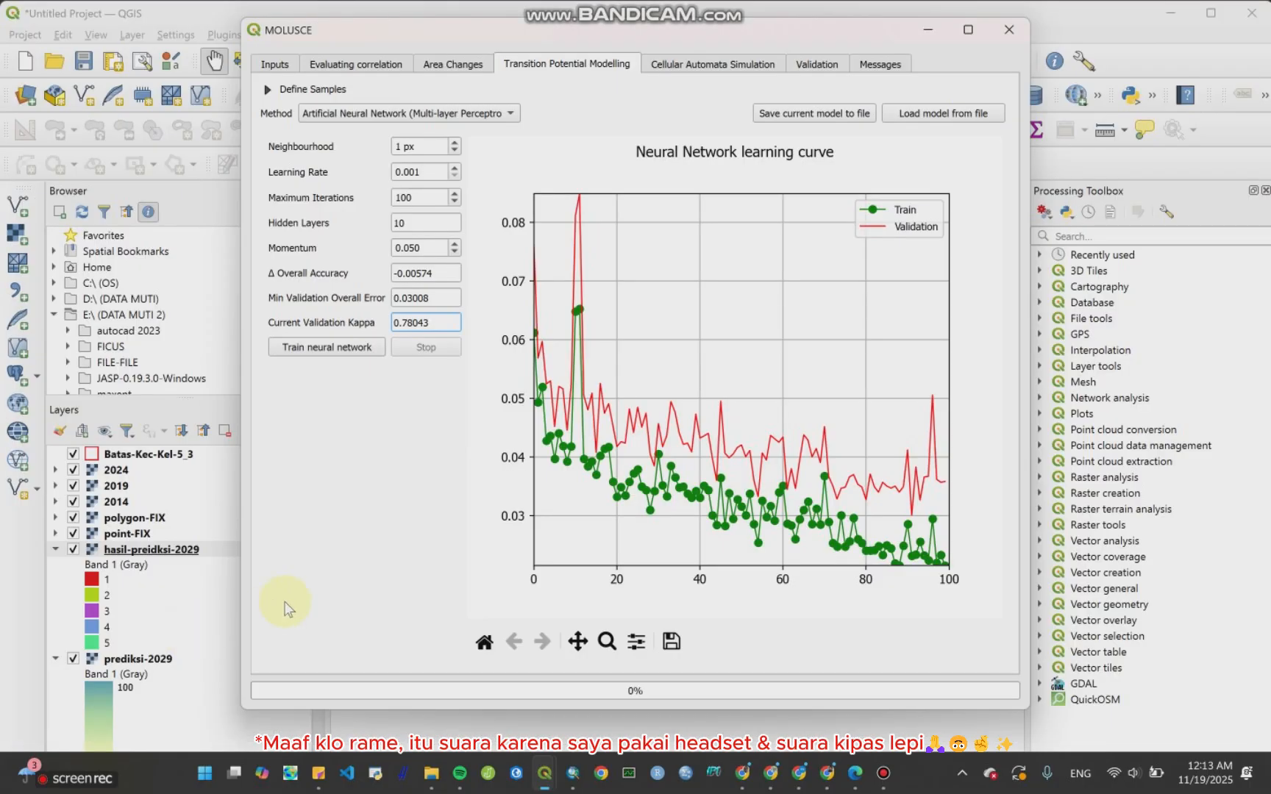
# Step: Close the MOLUSCE window and move the hasil-preidksi-2029 layer up directly beneath Batas-Kec-Kel-5_3
pyautogui.click(1009, 31)
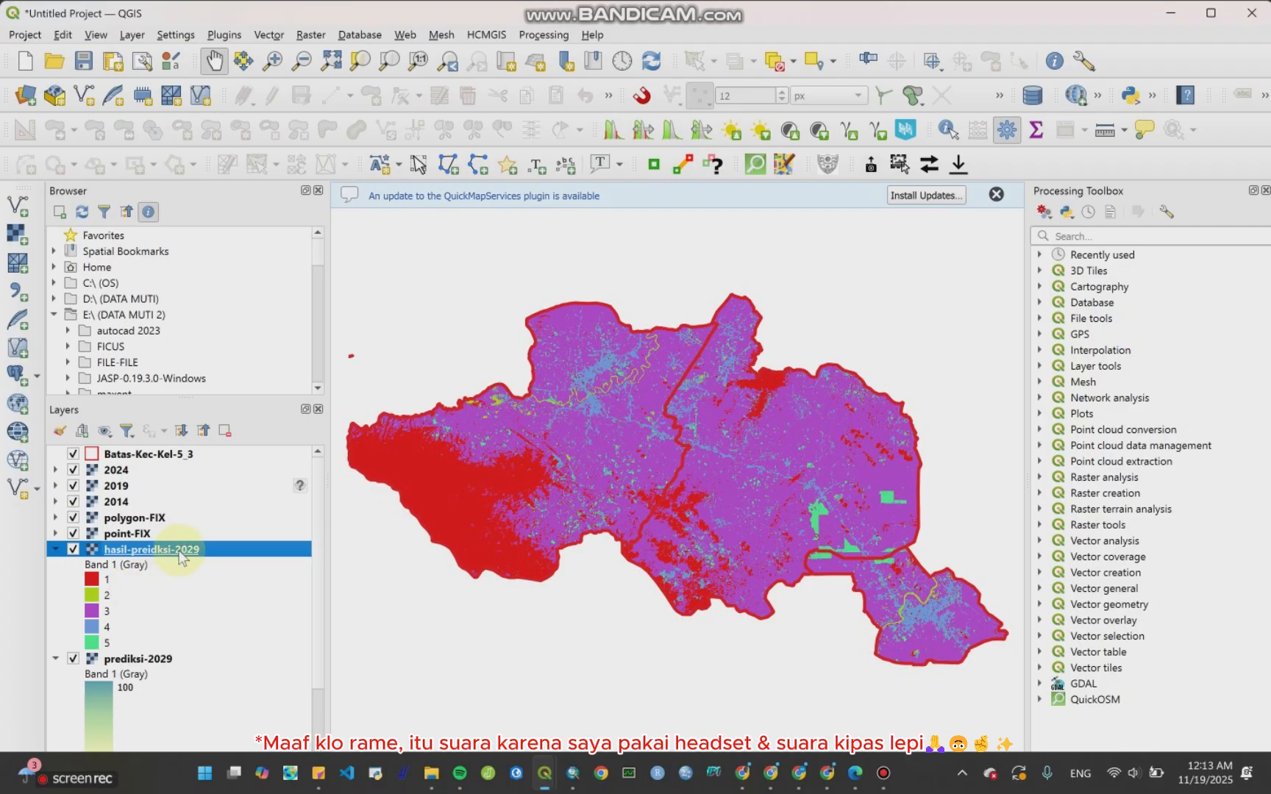
pyautogui.moveTo(190, 551); pyautogui.dragTo(193, 462)
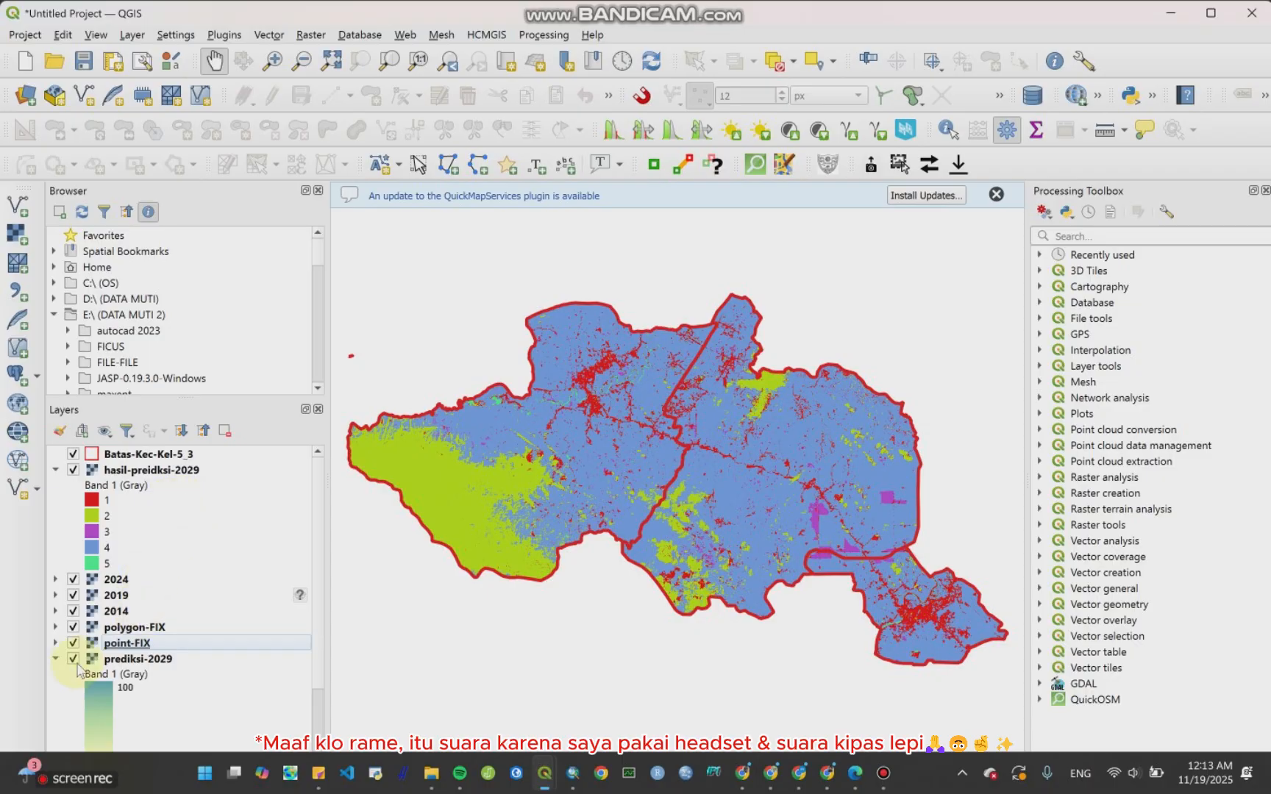
pyautogui.click(56, 658)
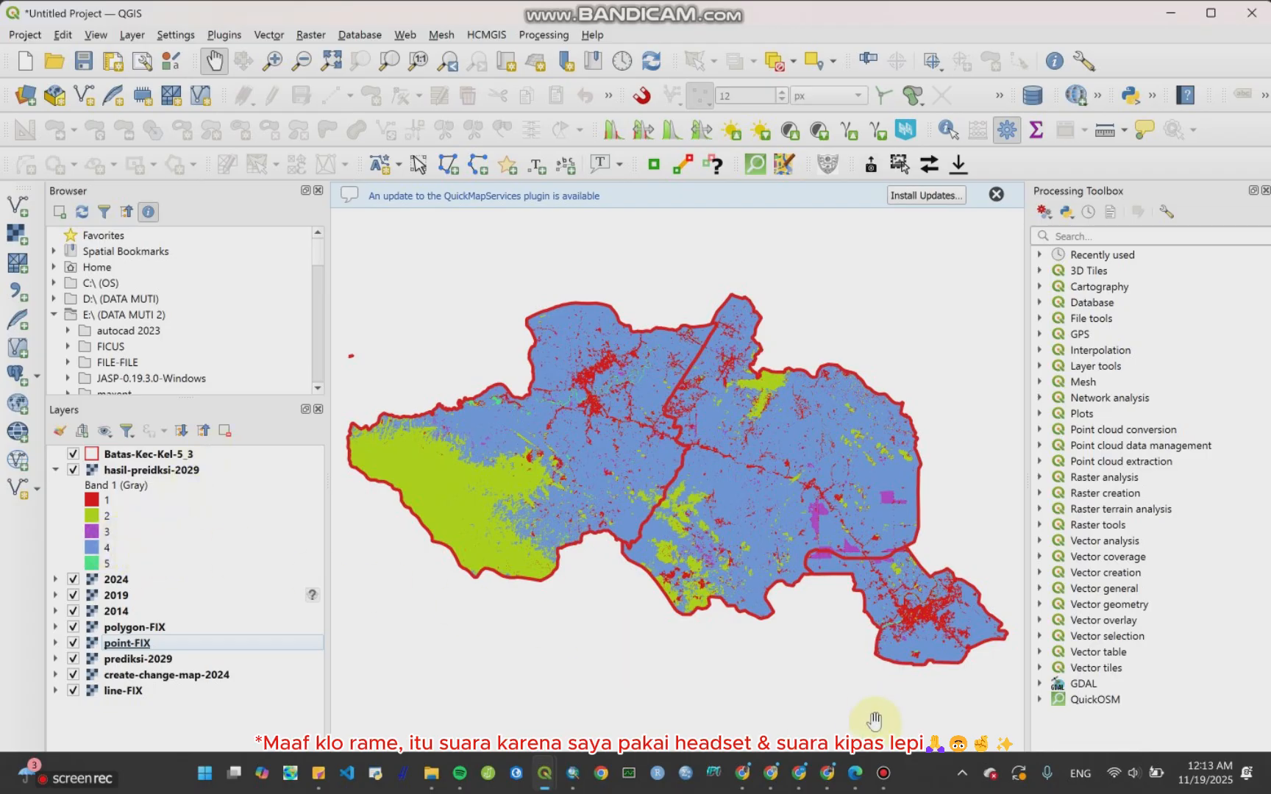
# Step: Switch to the MOLUSCE module PDF and review the land use class codes list
pyautogui.click(855, 772)
pyautogui.scroll(6, 741, 563)
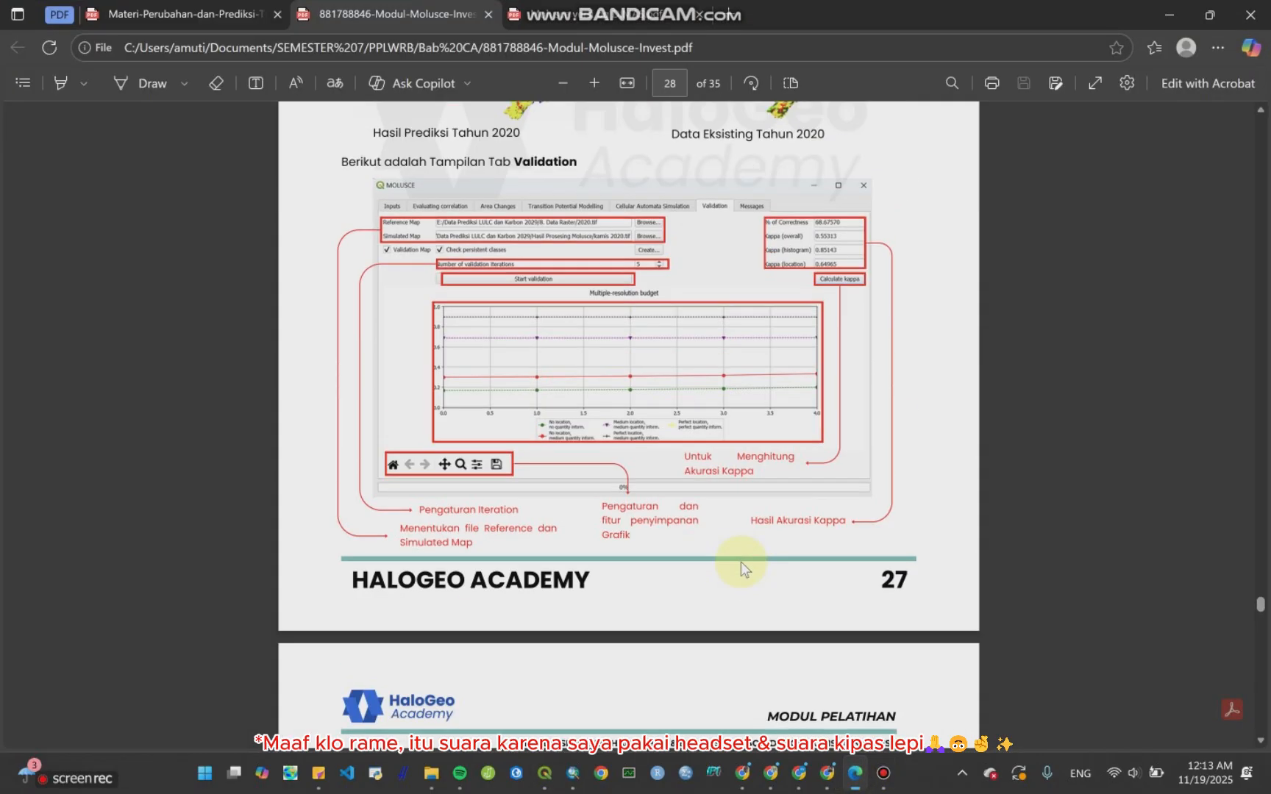
pyautogui.scroll(20, 740, 562)
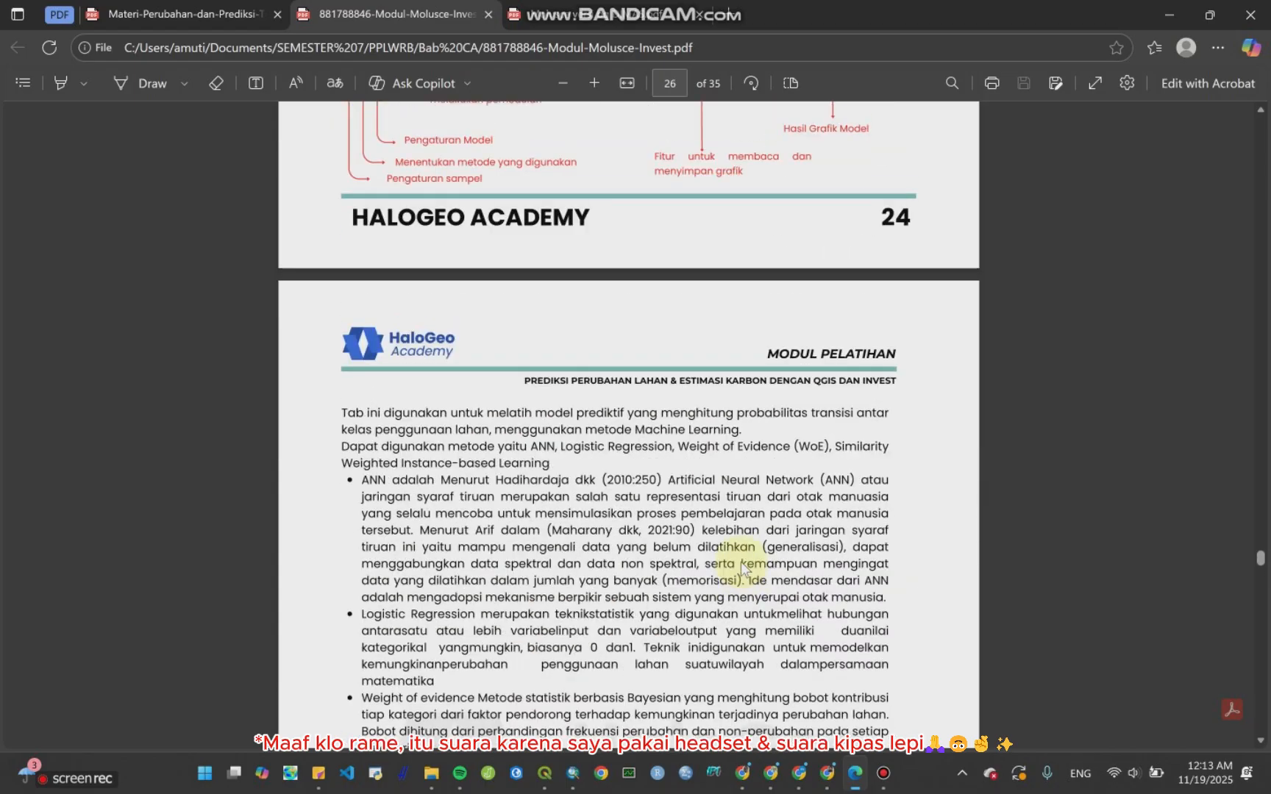
pyautogui.scroll(-5, 740, 562)
pyautogui.scroll(12, 740, 562)
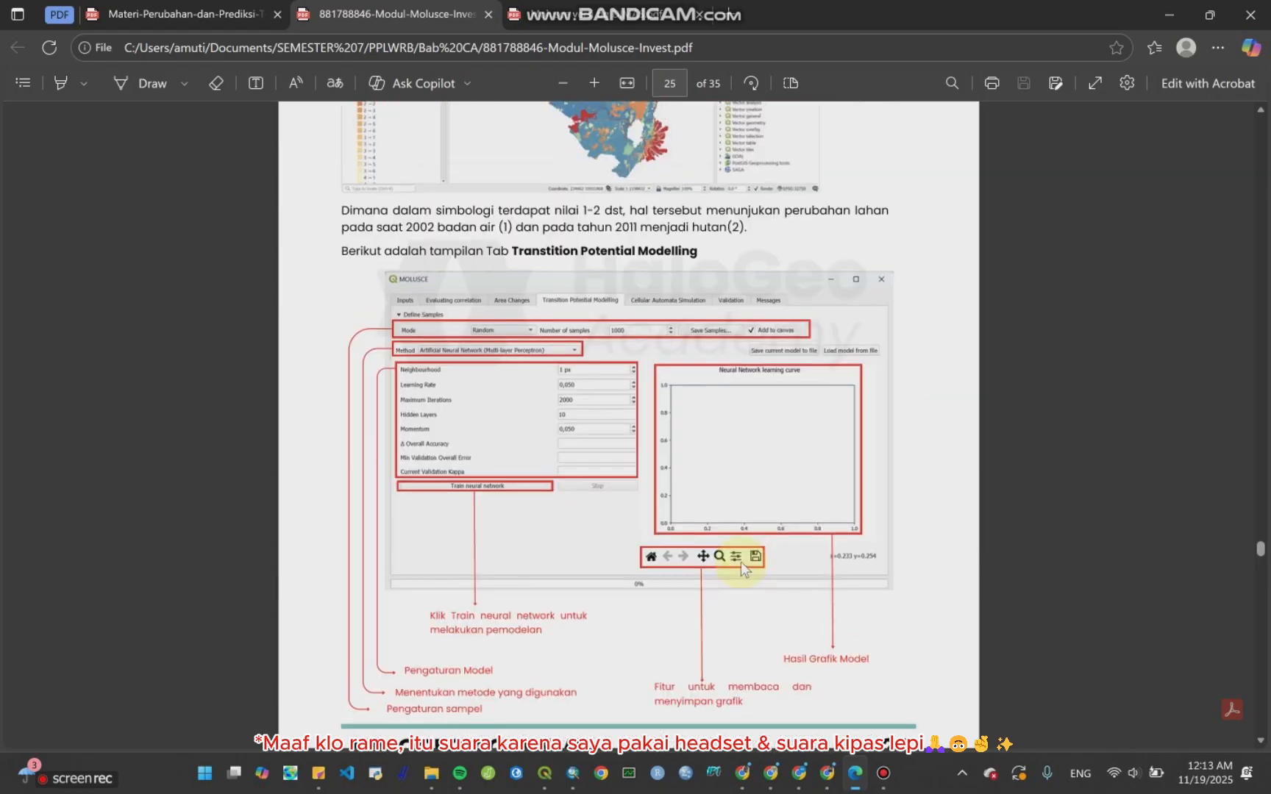
pyautogui.scroll(20, 741, 562)
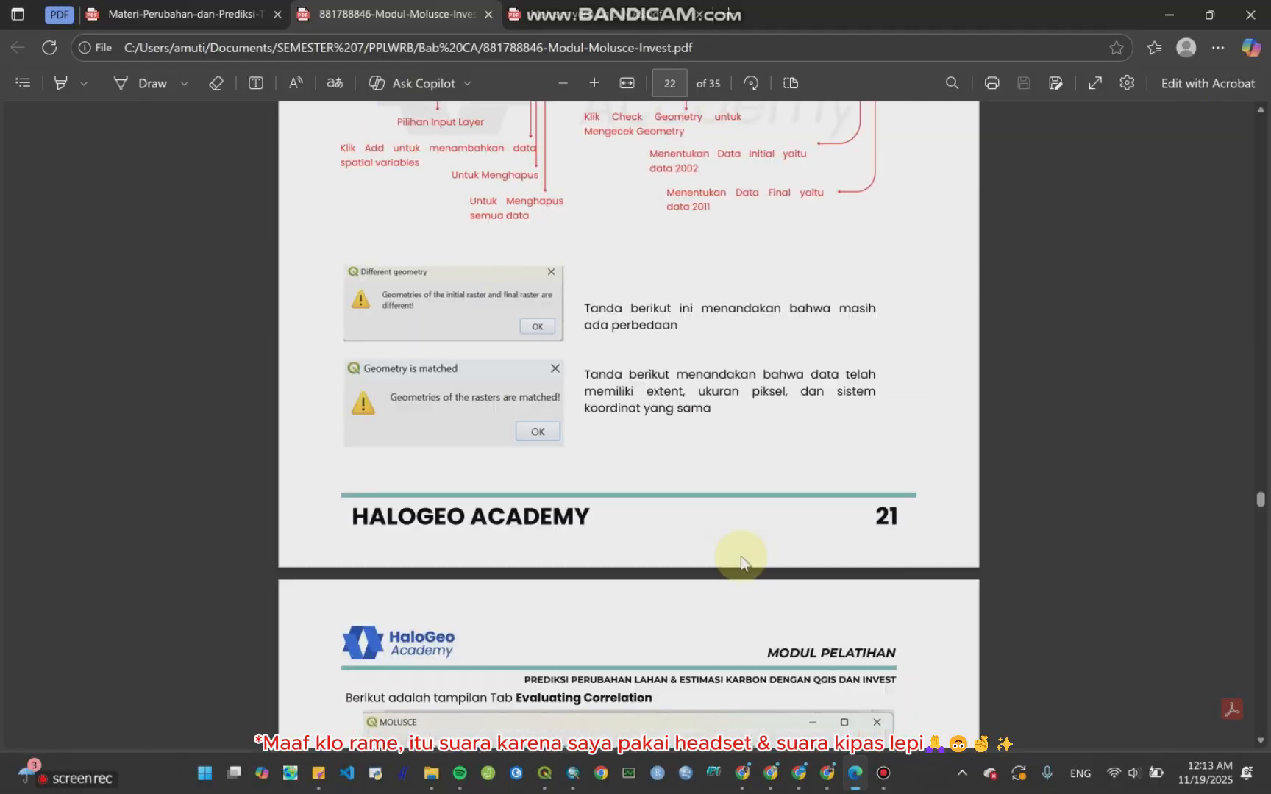
pyautogui.scroll(15, 740, 556)
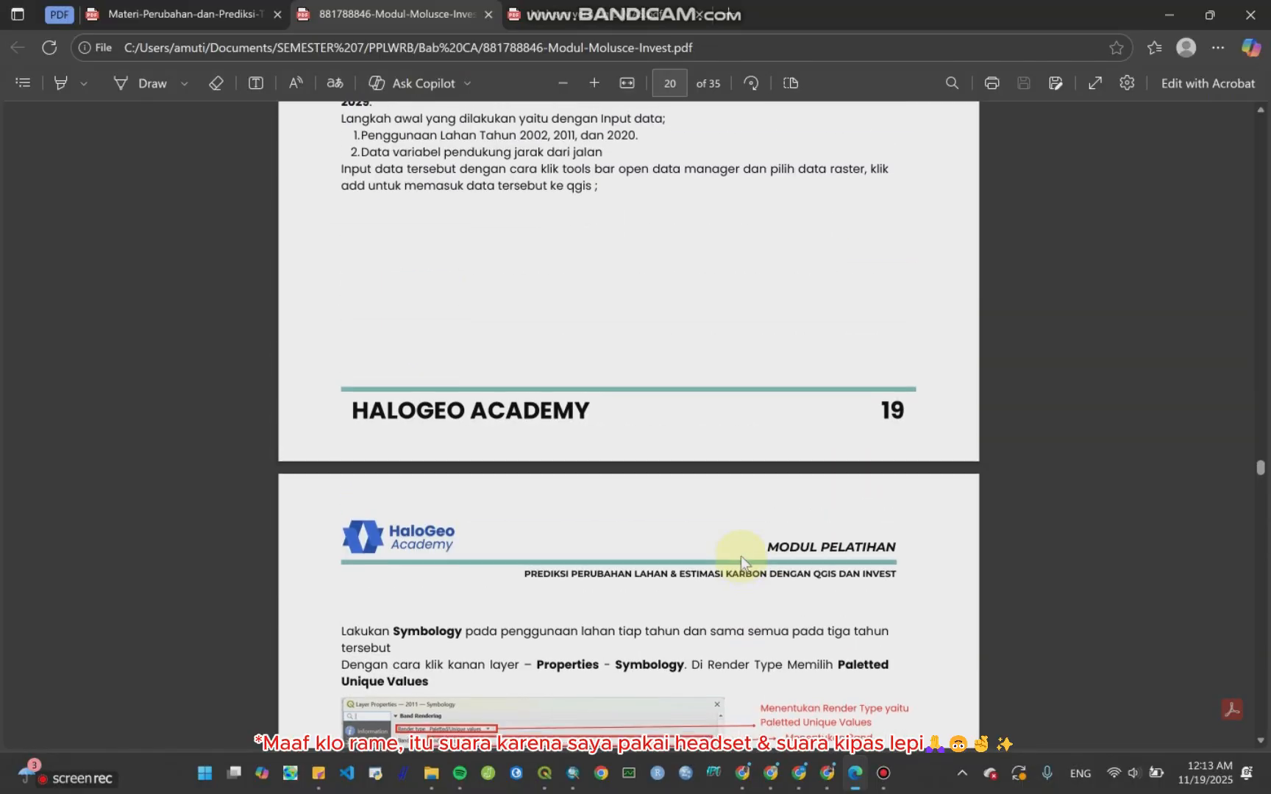
pyautogui.scroll(15, 741, 556)
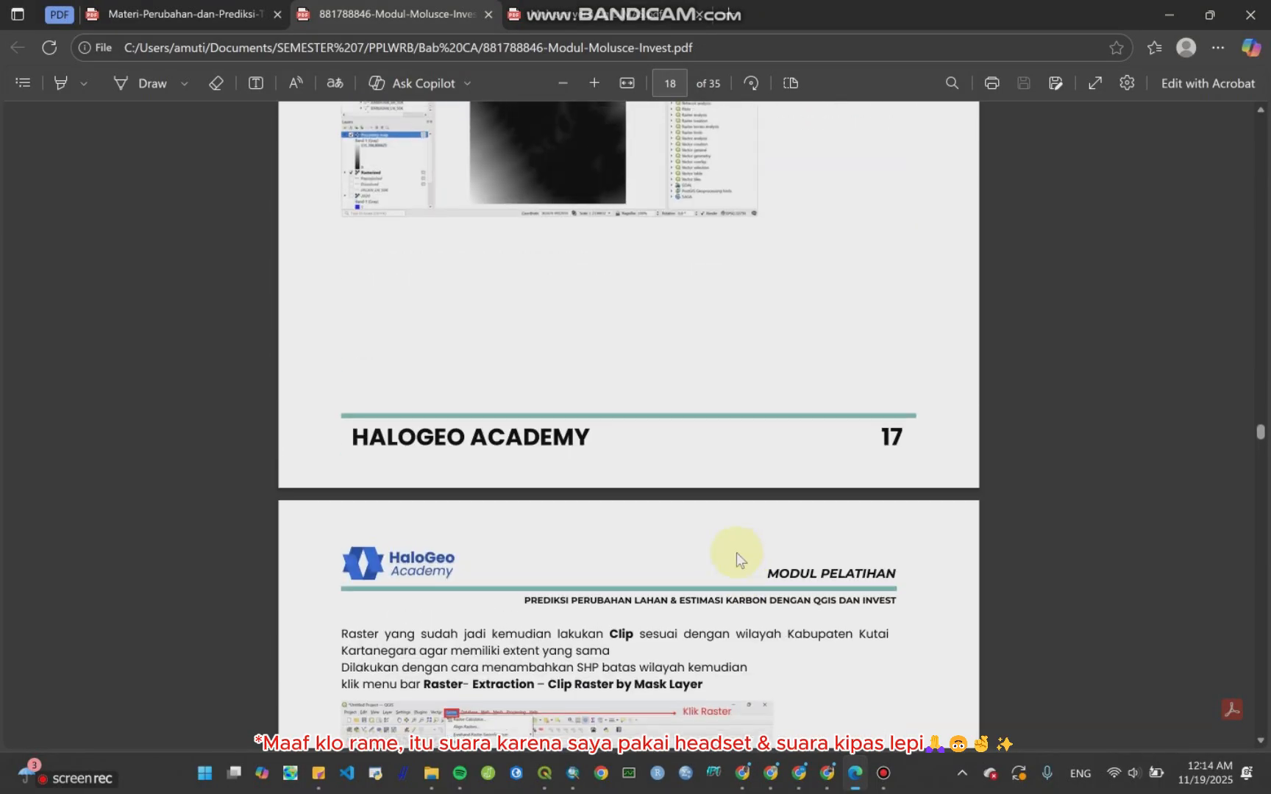
pyautogui.scroll(15, 736, 553)
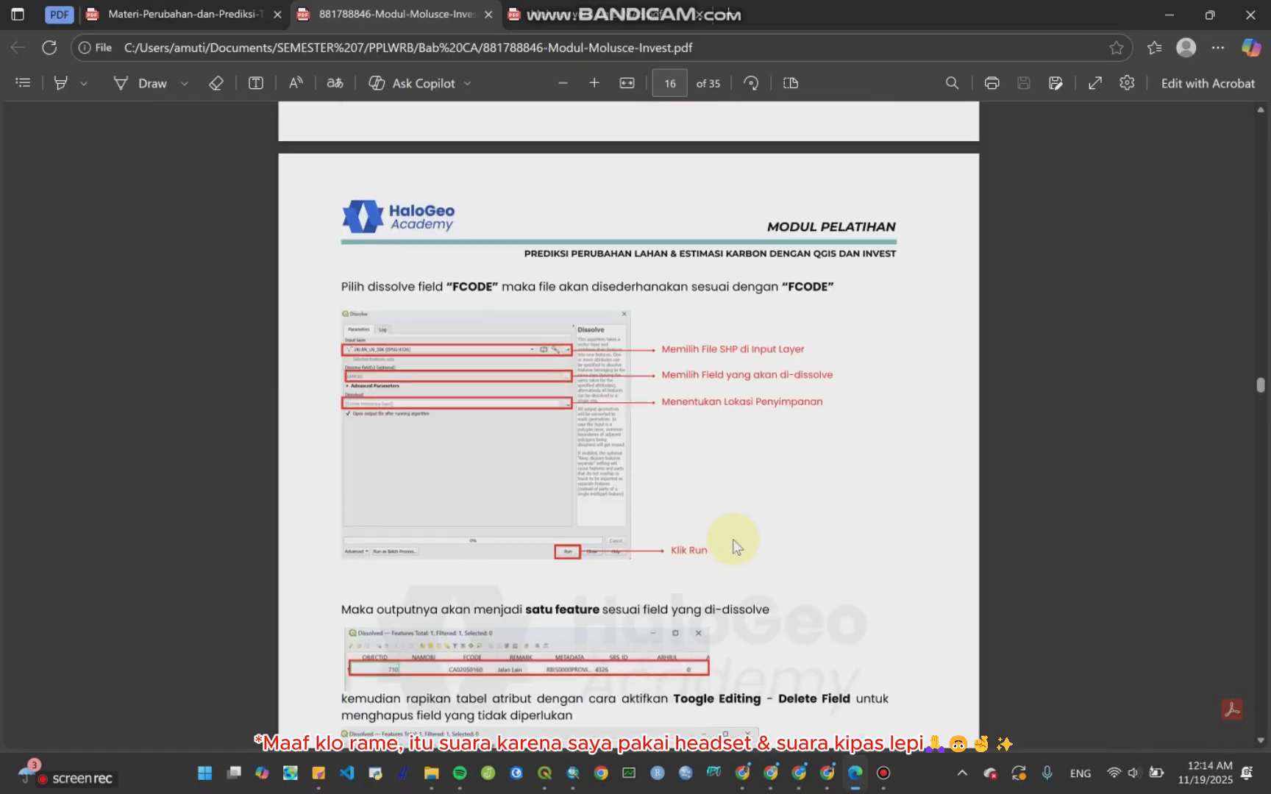
pyautogui.scroll(15, 735, 546)
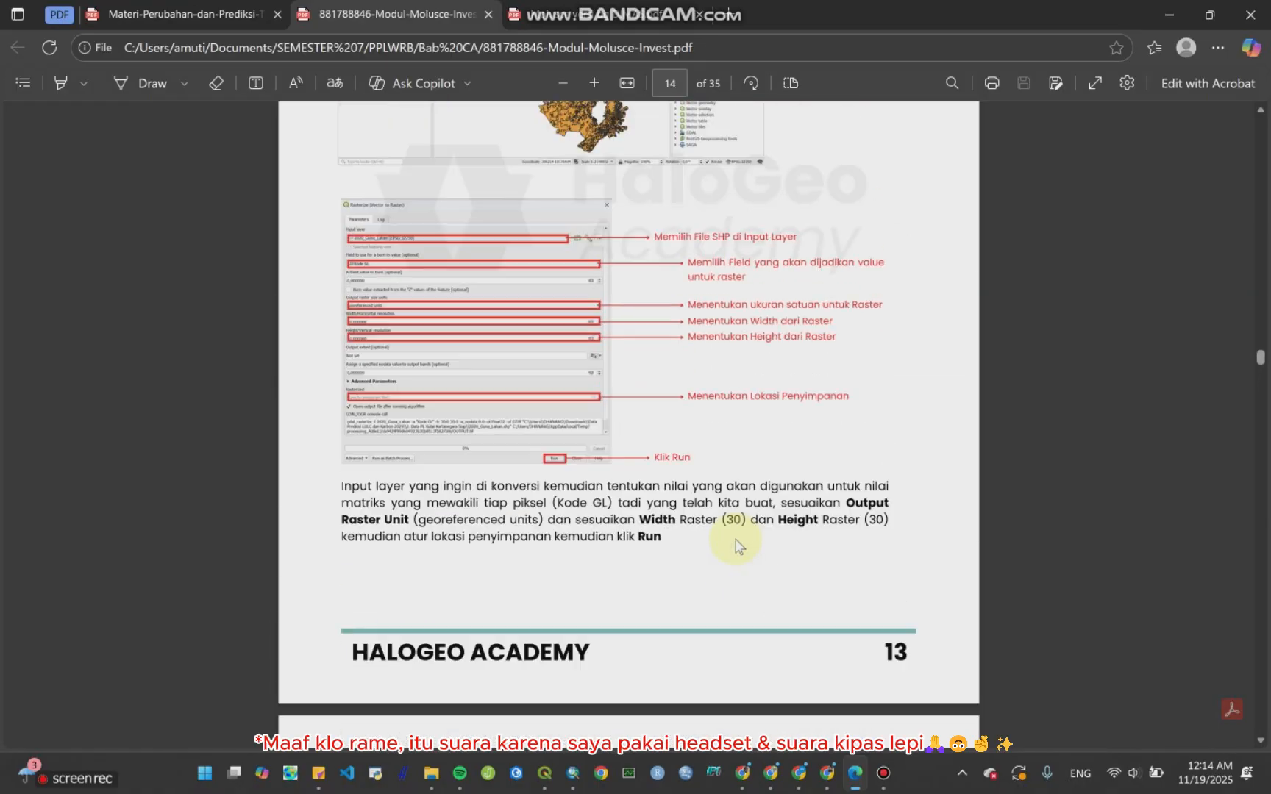
pyautogui.scroll(15, 736, 540)
pyautogui.scroll(-4, 732, 544)
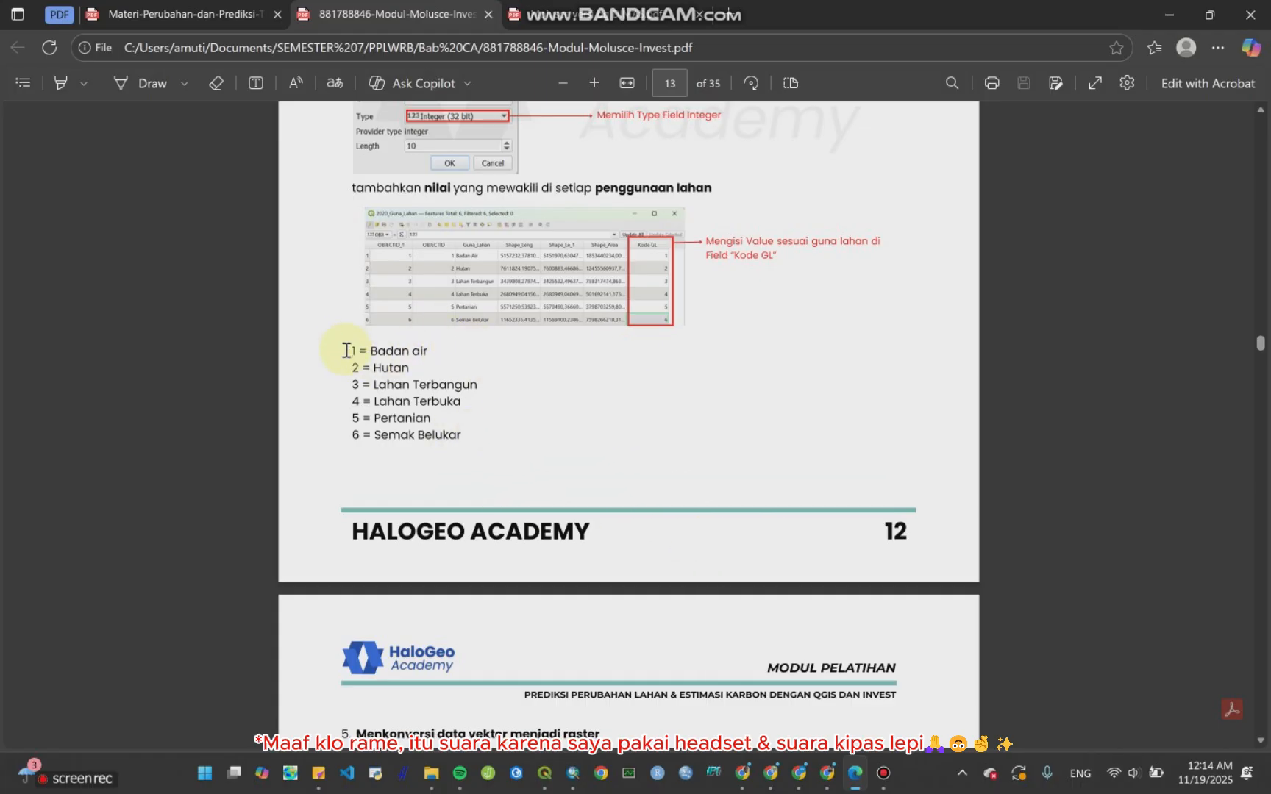
pyautogui.moveTo(393, 356); pyautogui.dragTo(471, 428)
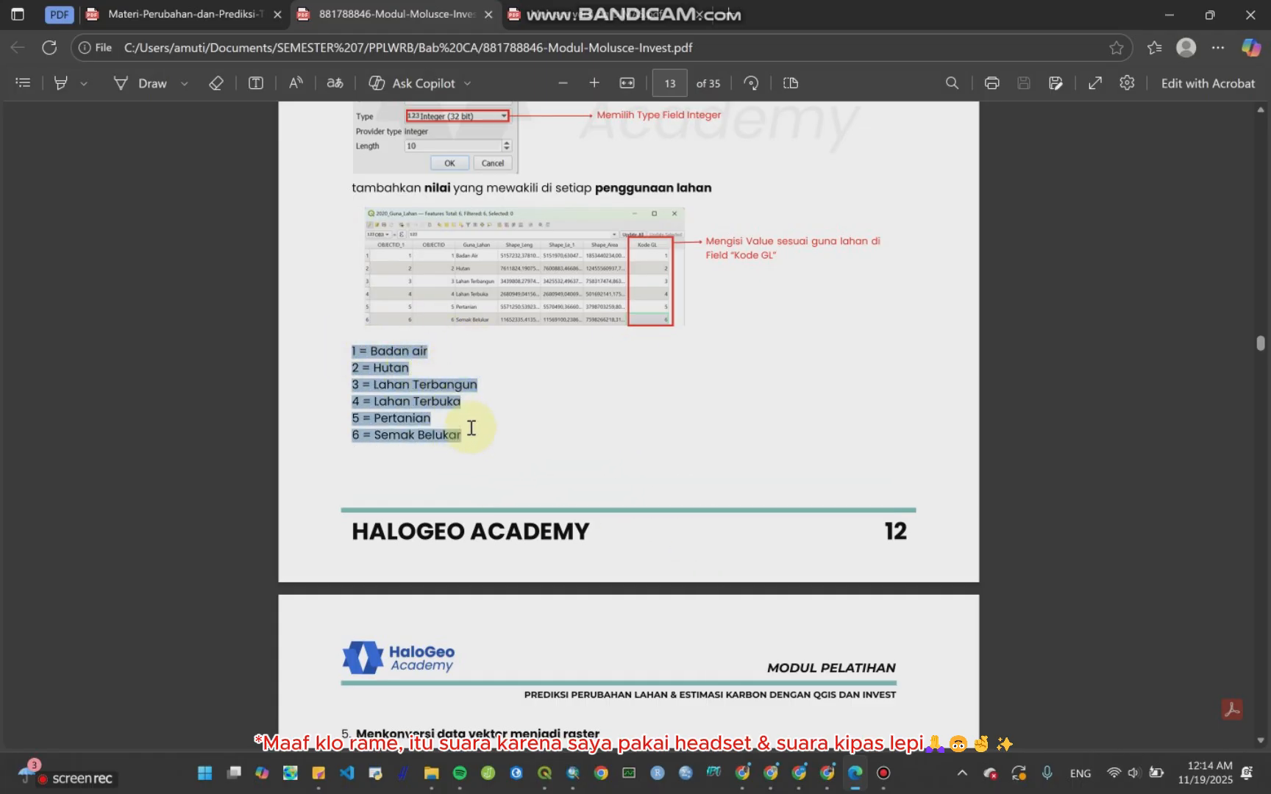
pyautogui.click(467, 439)
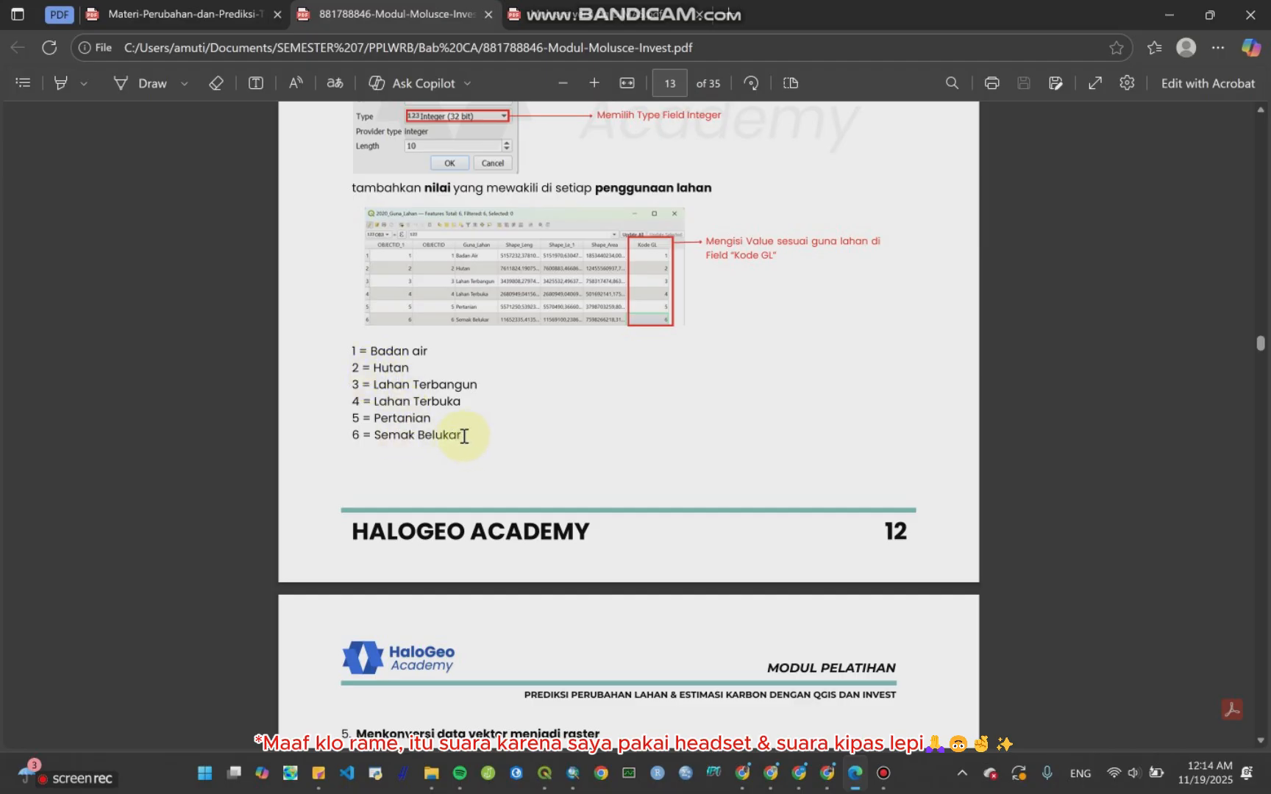
pyautogui.moveTo(464, 436); pyautogui.dragTo(347, 350)
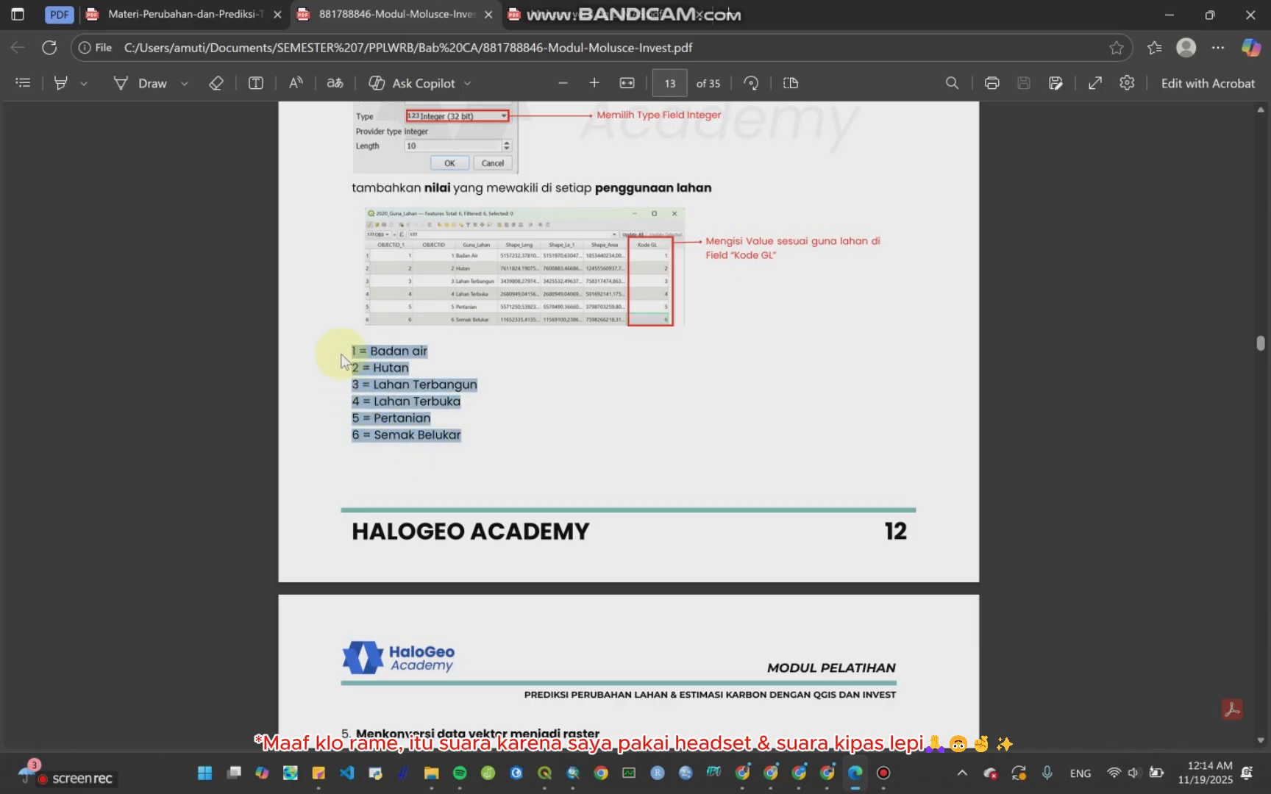
pyautogui.click(388, 394)
pyautogui.click(1165, 11)
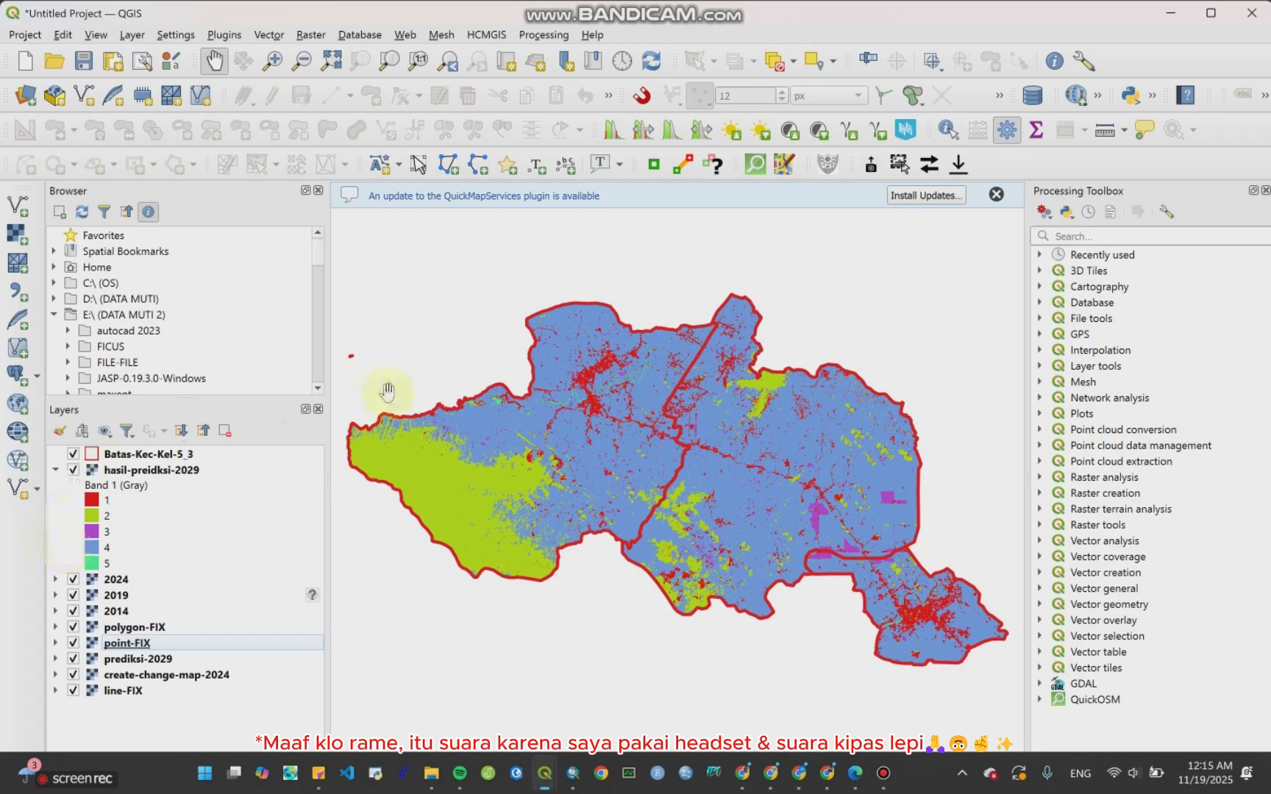
# Step: Select the hasil-preidksi-2029 layer and dismiss the QuickMapServices update notice
pyautogui.click(185, 474)
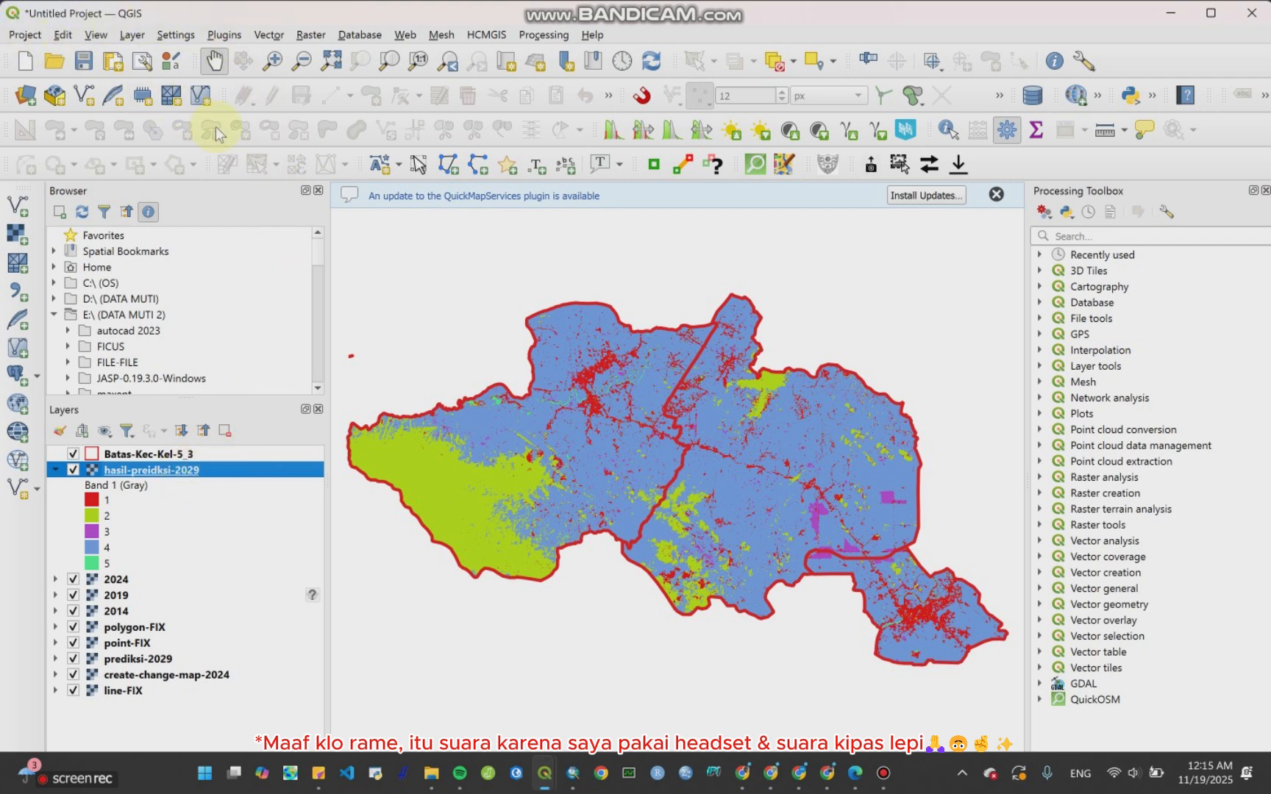
pyautogui.click(996, 195)
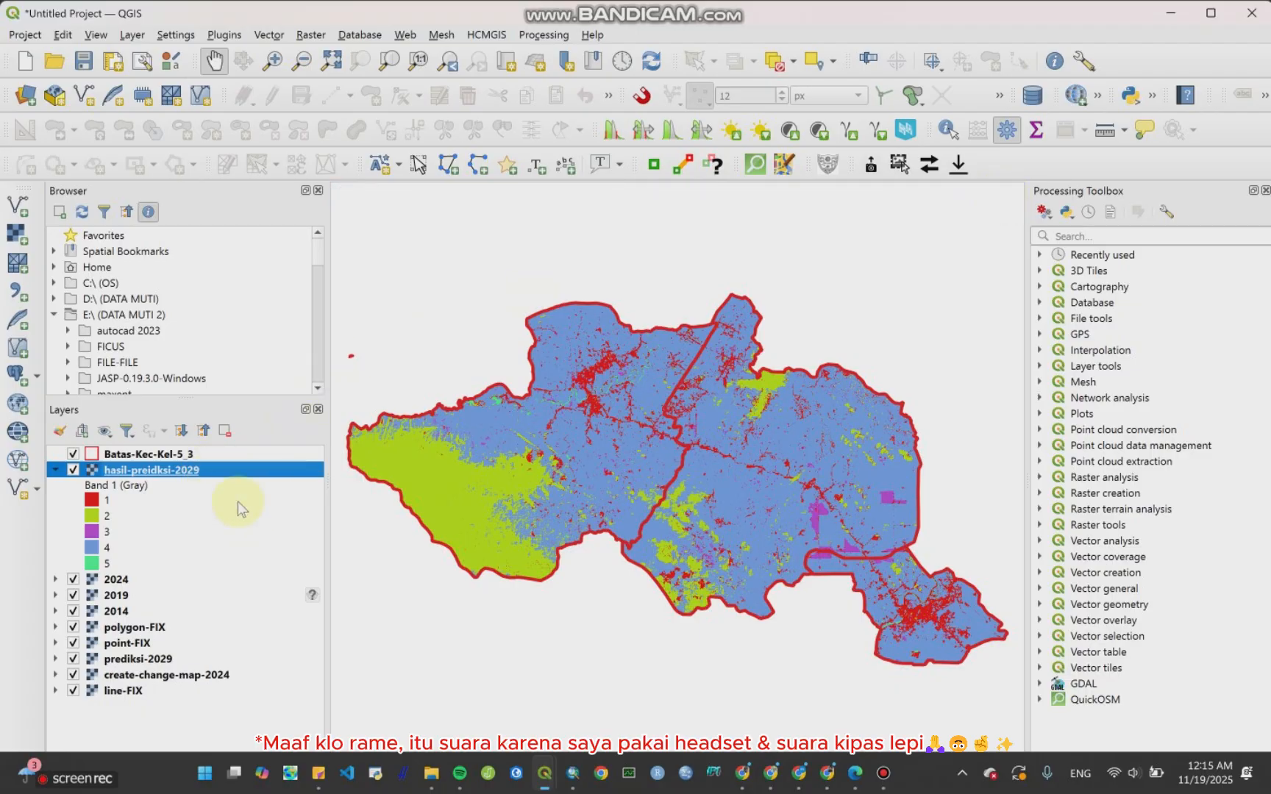
pyautogui.moveTo(677, 431); pyautogui.dragTo(689, 415)
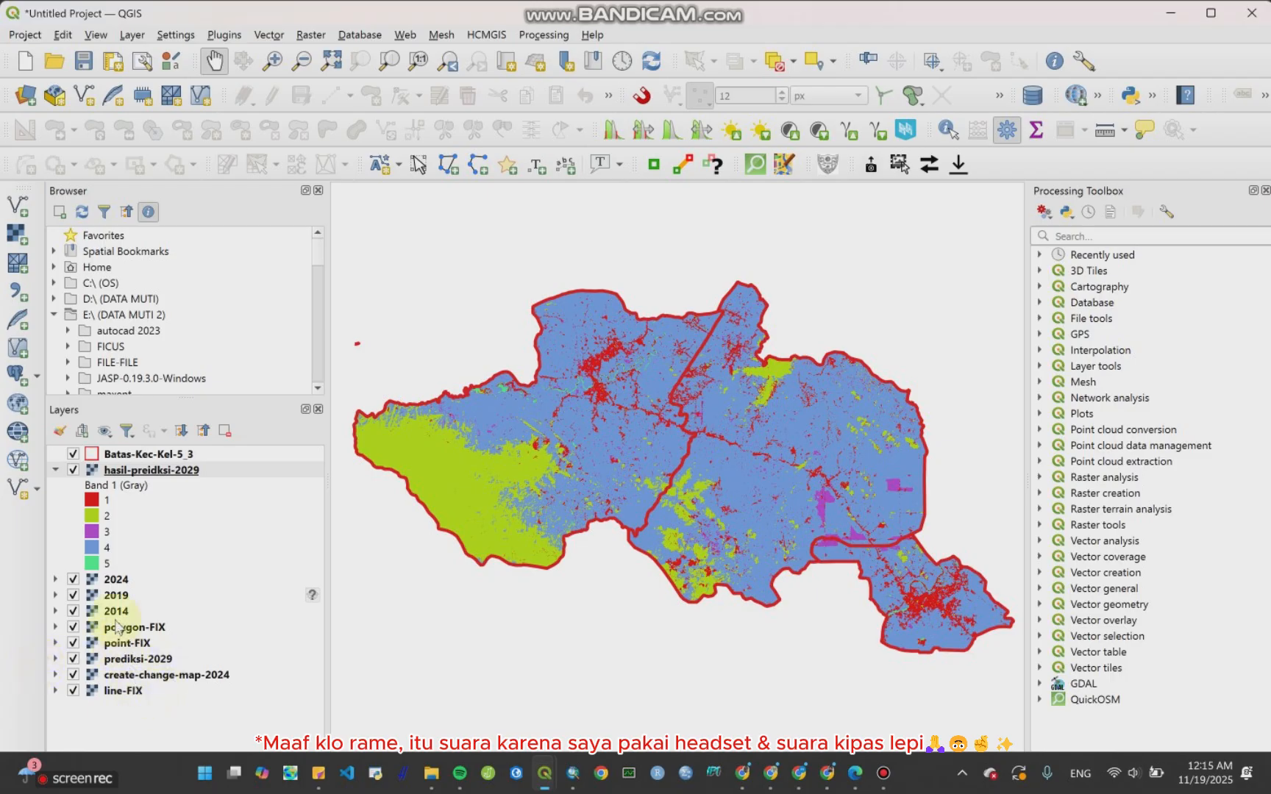
# Step: Select the 2024, 2019 and 2014 layers in turn to compare them with the prediction map
pyautogui.click(115, 581)
pyautogui.click(116, 596)
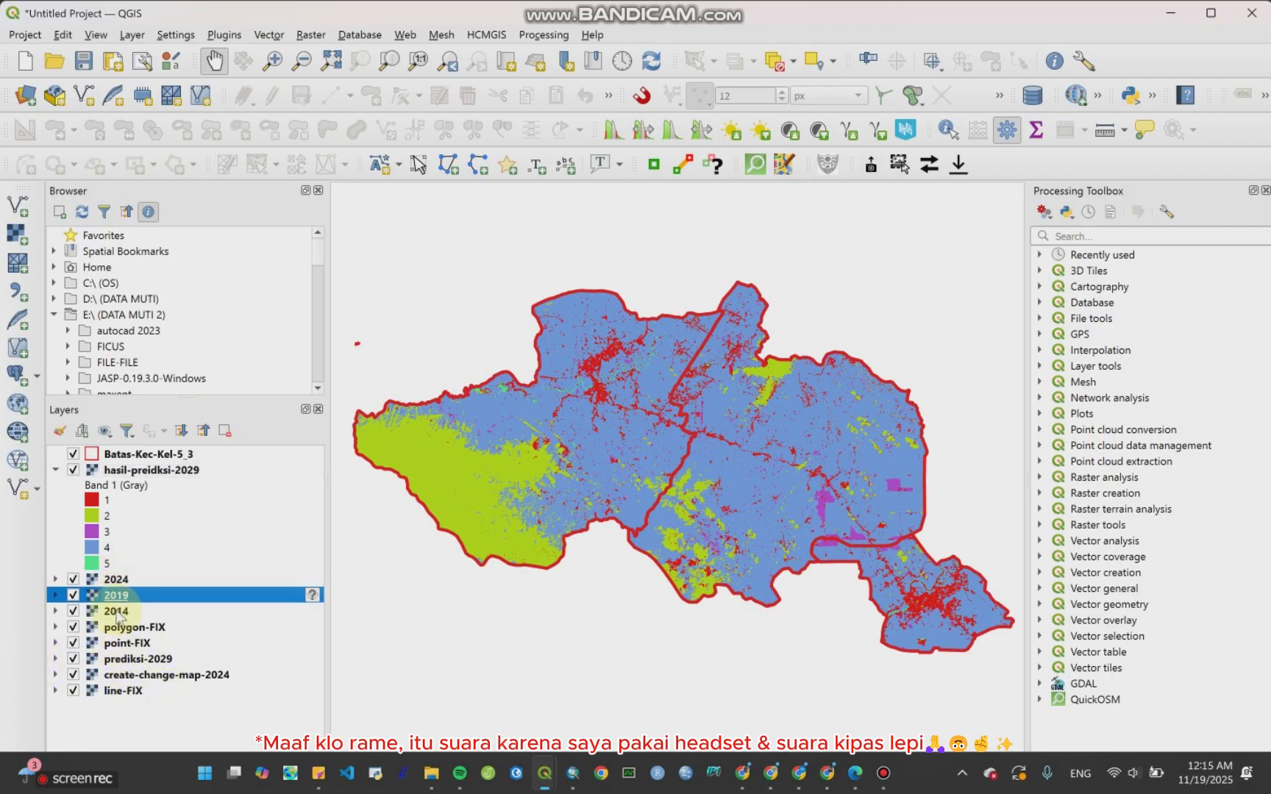
pyautogui.click(117, 613)
pyautogui.click(118, 581)
pyautogui.click(116, 597)
pyautogui.click(118, 613)
pyautogui.click(118, 581)
pyautogui.click(119, 597)
pyautogui.click(120, 612)
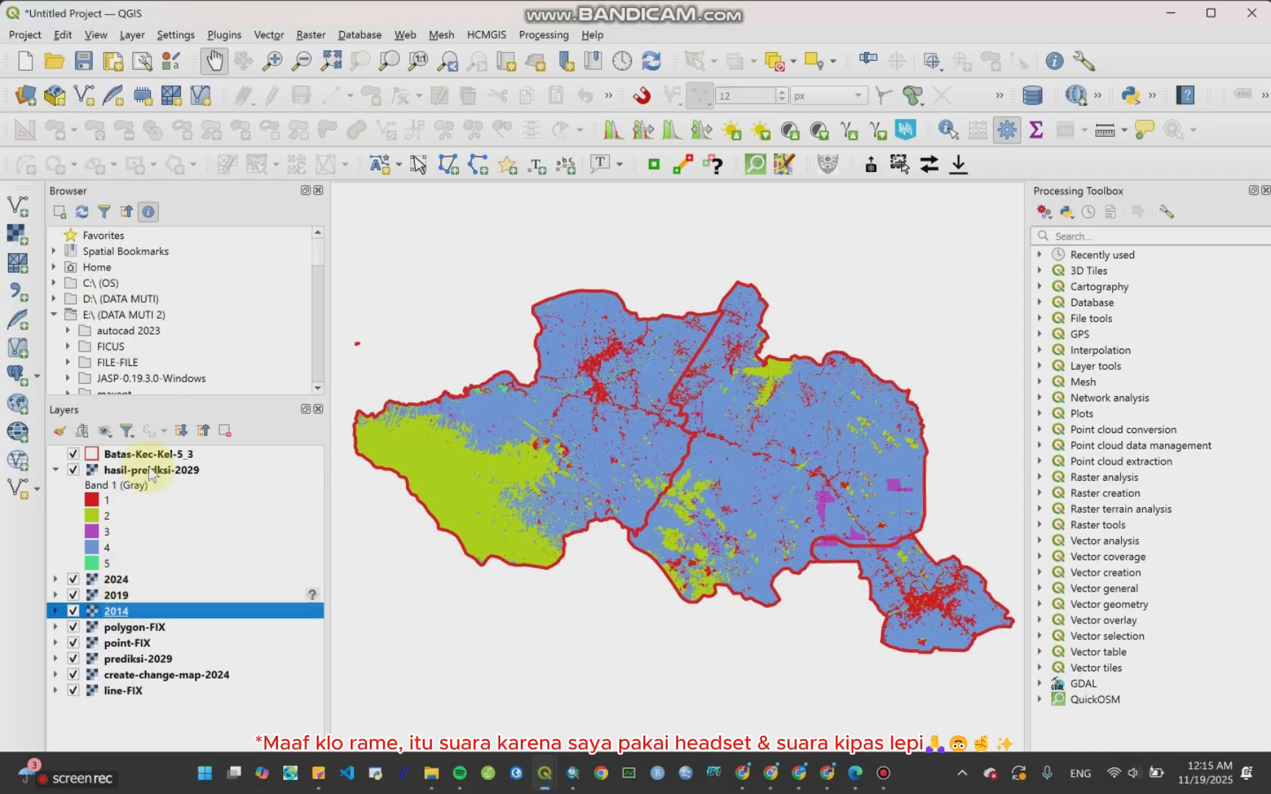